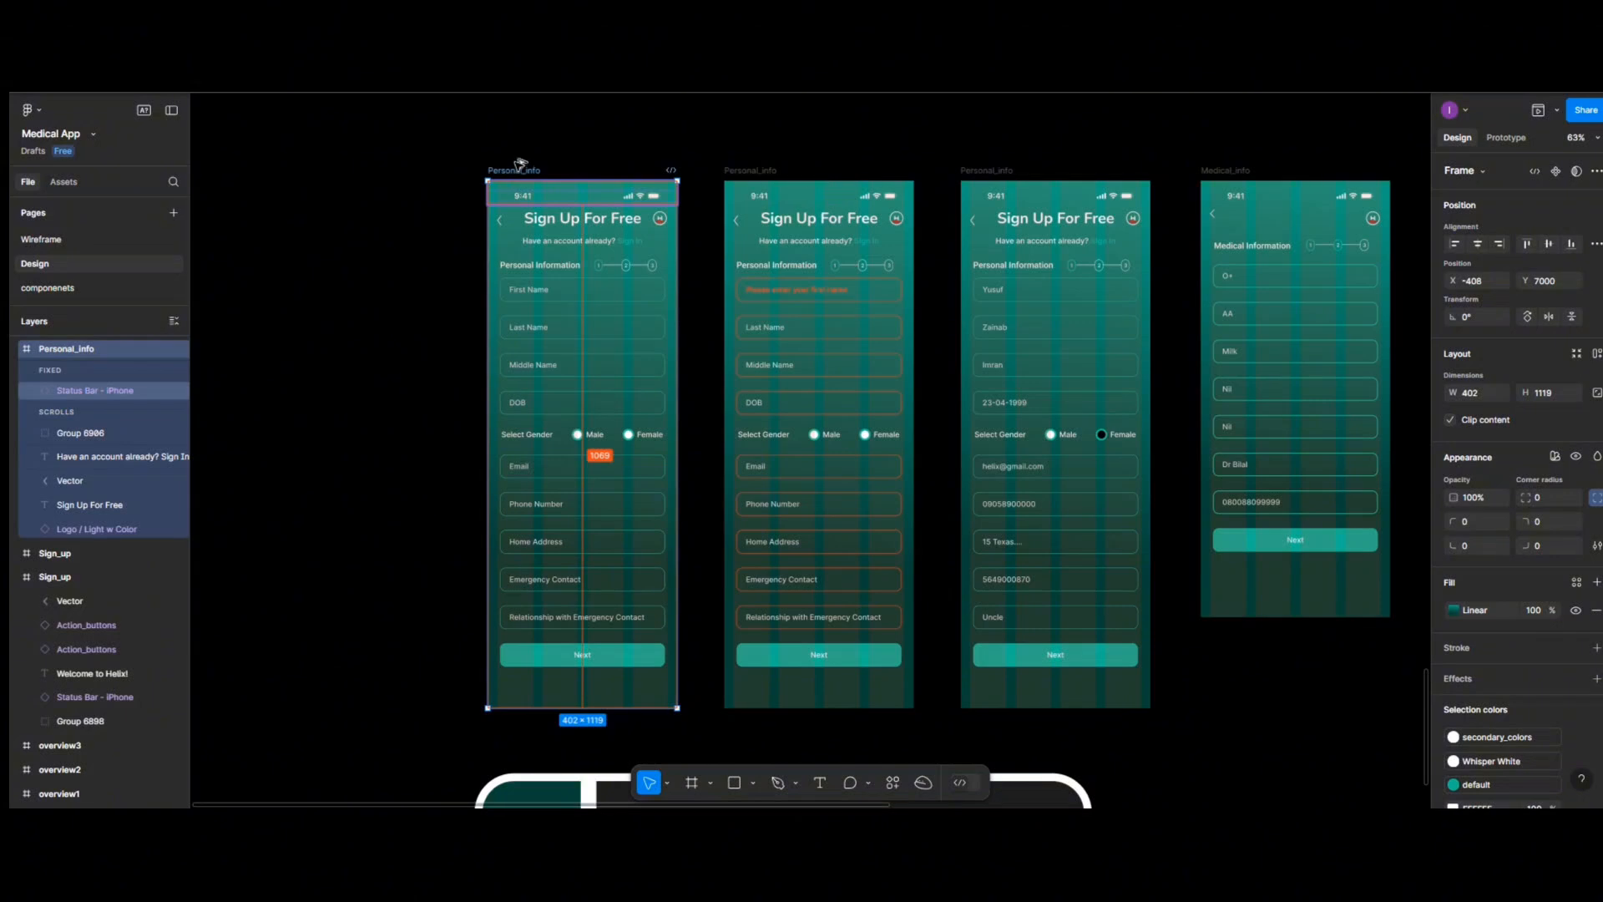
# Duplicate the first Personal_info frame into the empty area below the Password section banner
pyautogui.click(516, 169)
pyautogui.moveTo(505, 304); pyautogui.dragTo(518, 539)
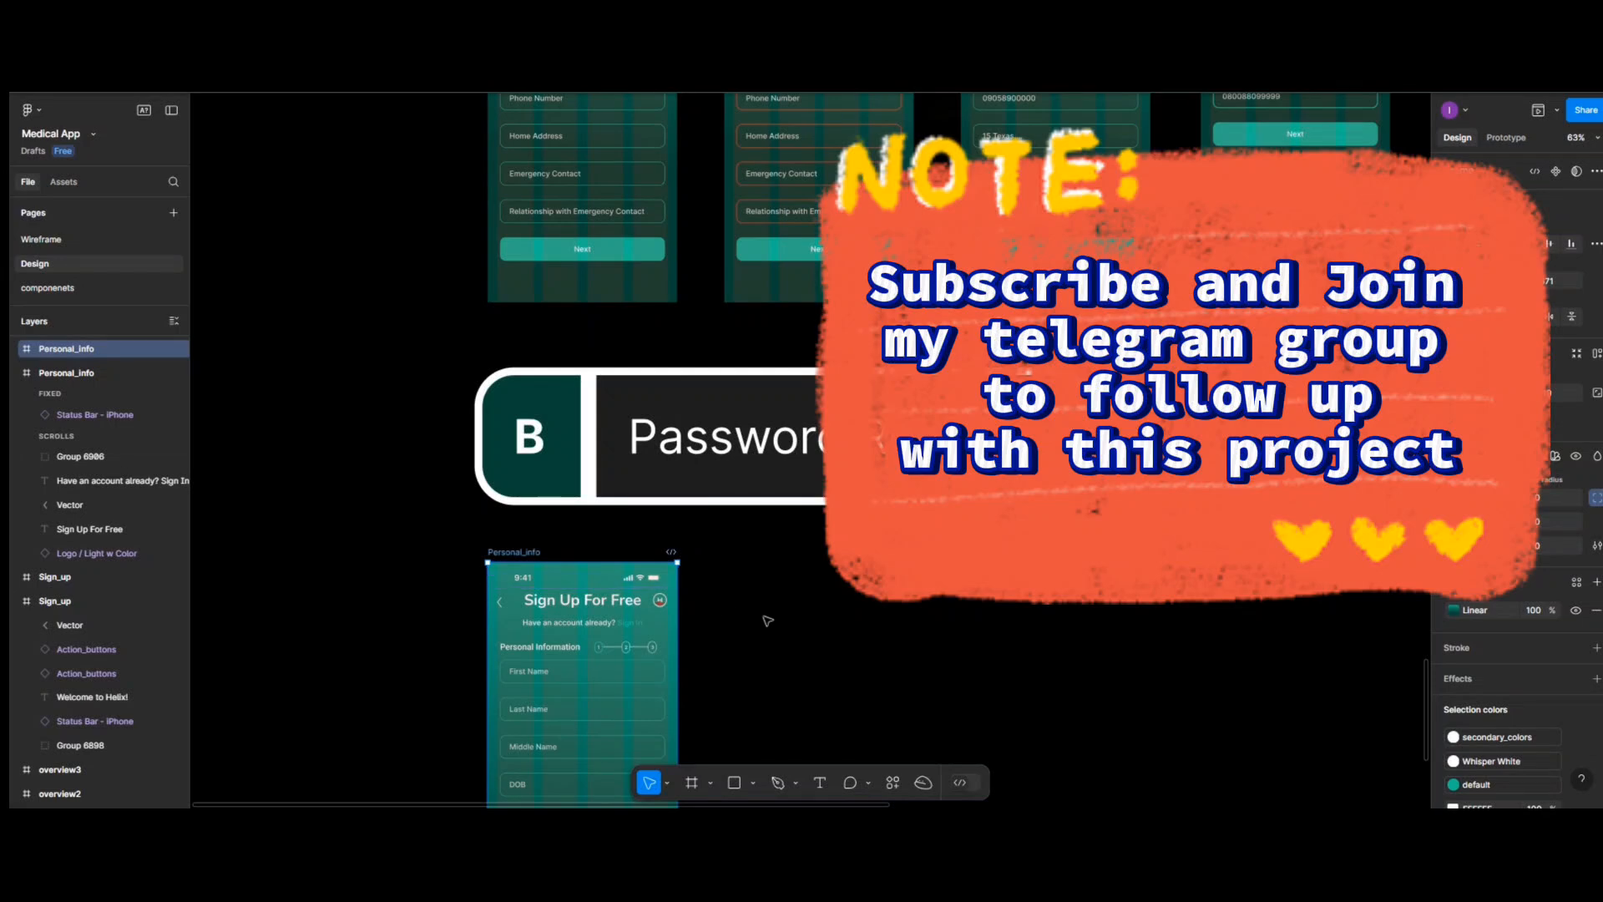
# Change the duplicated screen's heading text to "Forgot Password"
pyautogui.scroll(5, 763, 623)
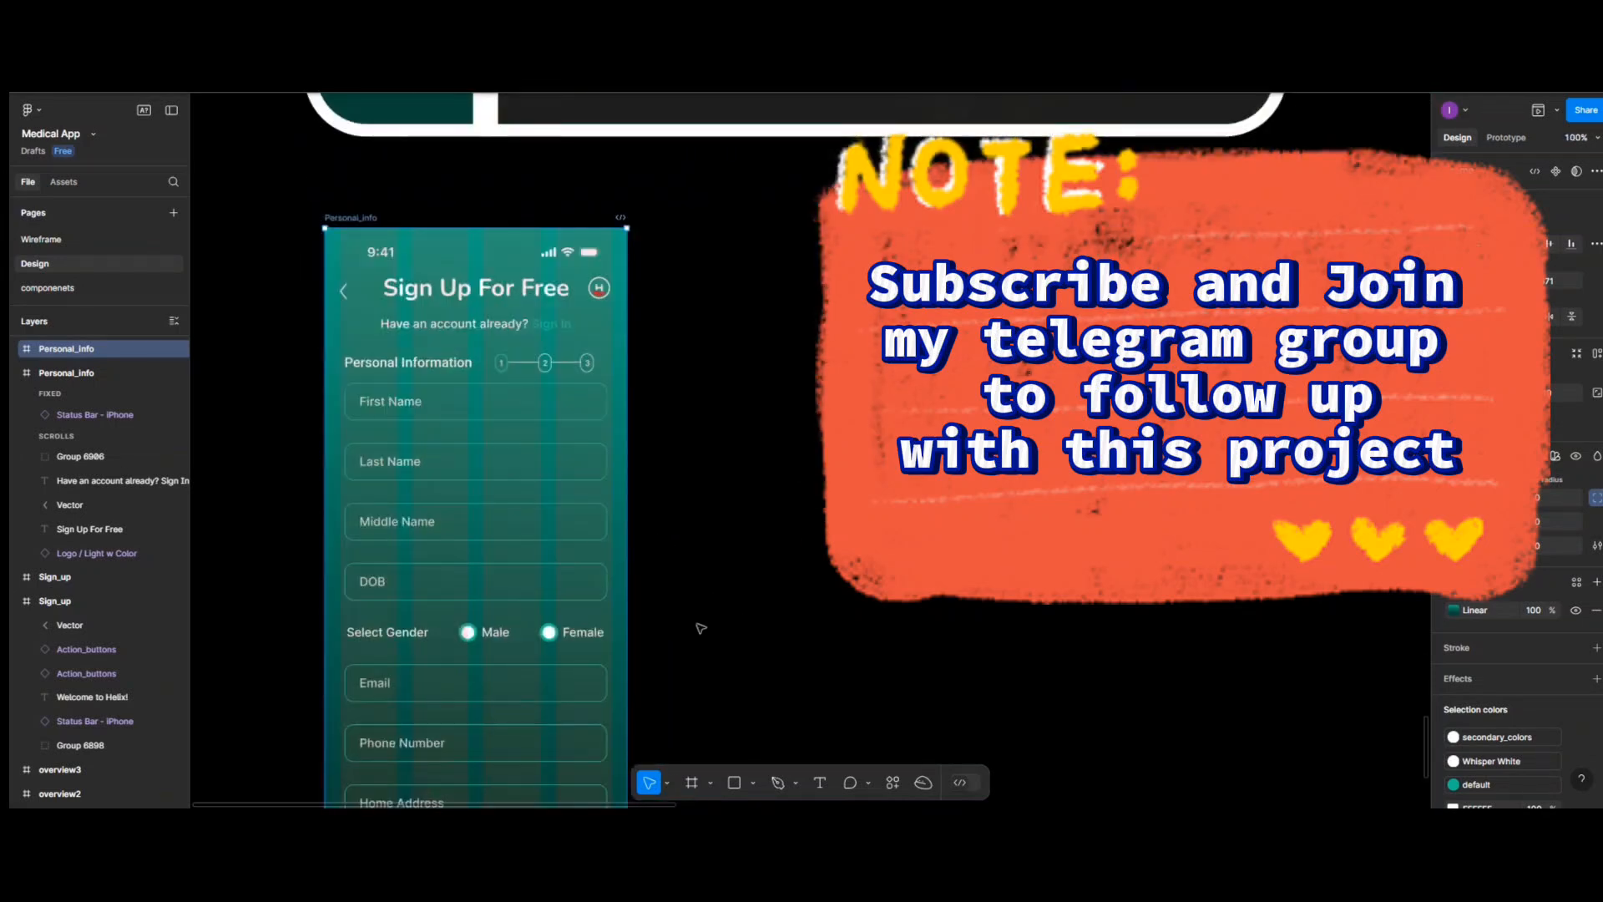
pyautogui.scroll(2, 700, 626)
pyautogui.hscroll(-5, 653, 622)
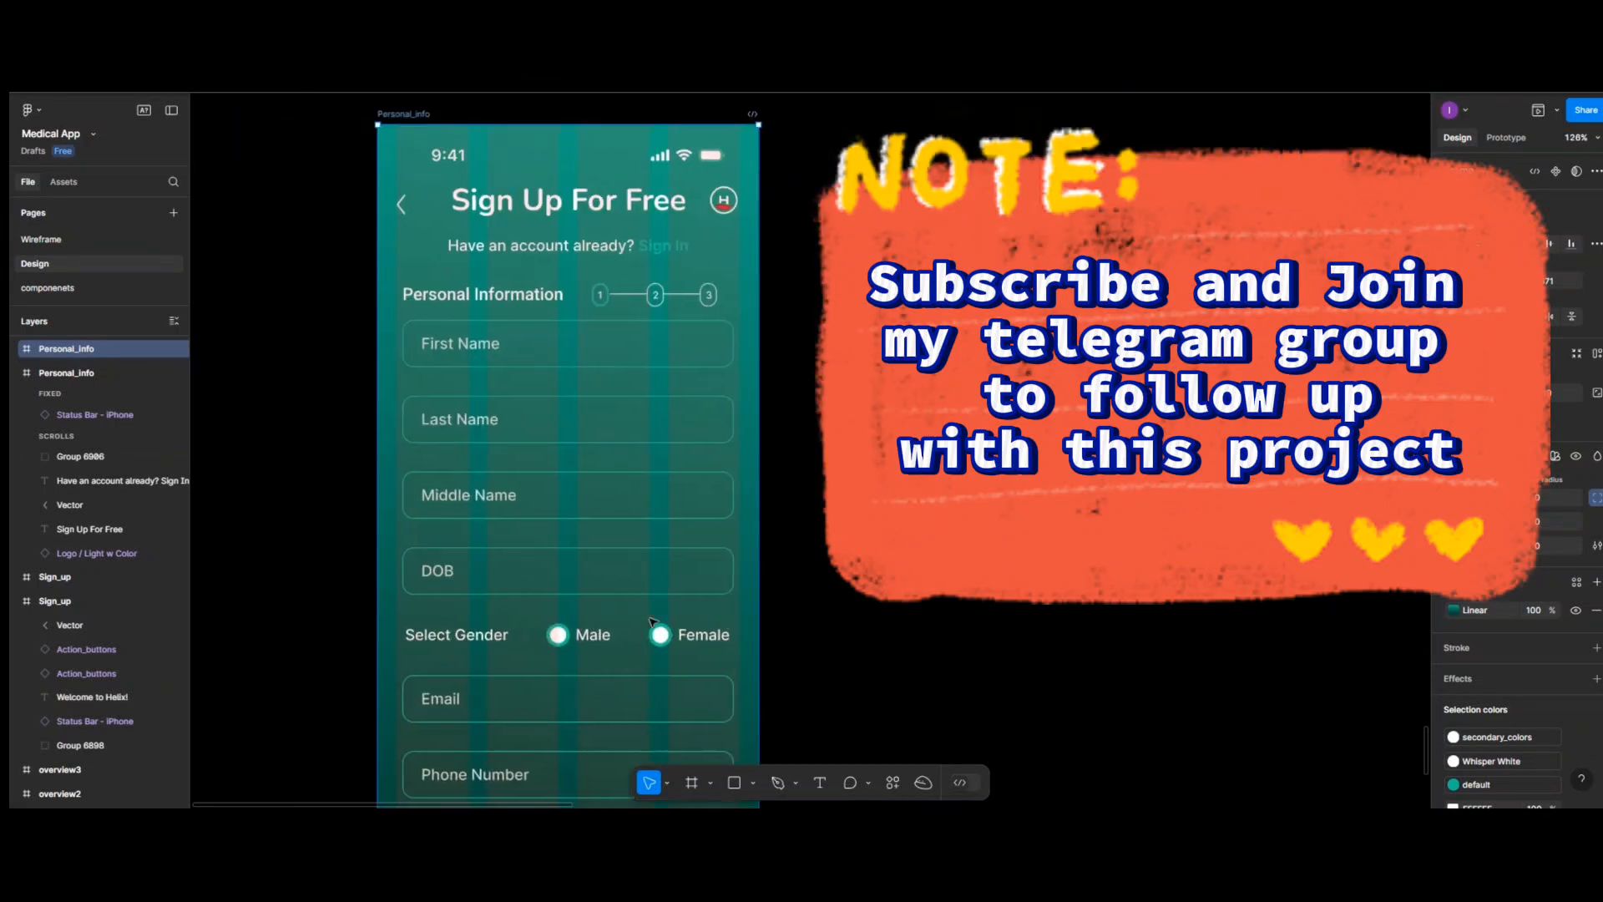
pyautogui.doubleClick(686, 205)
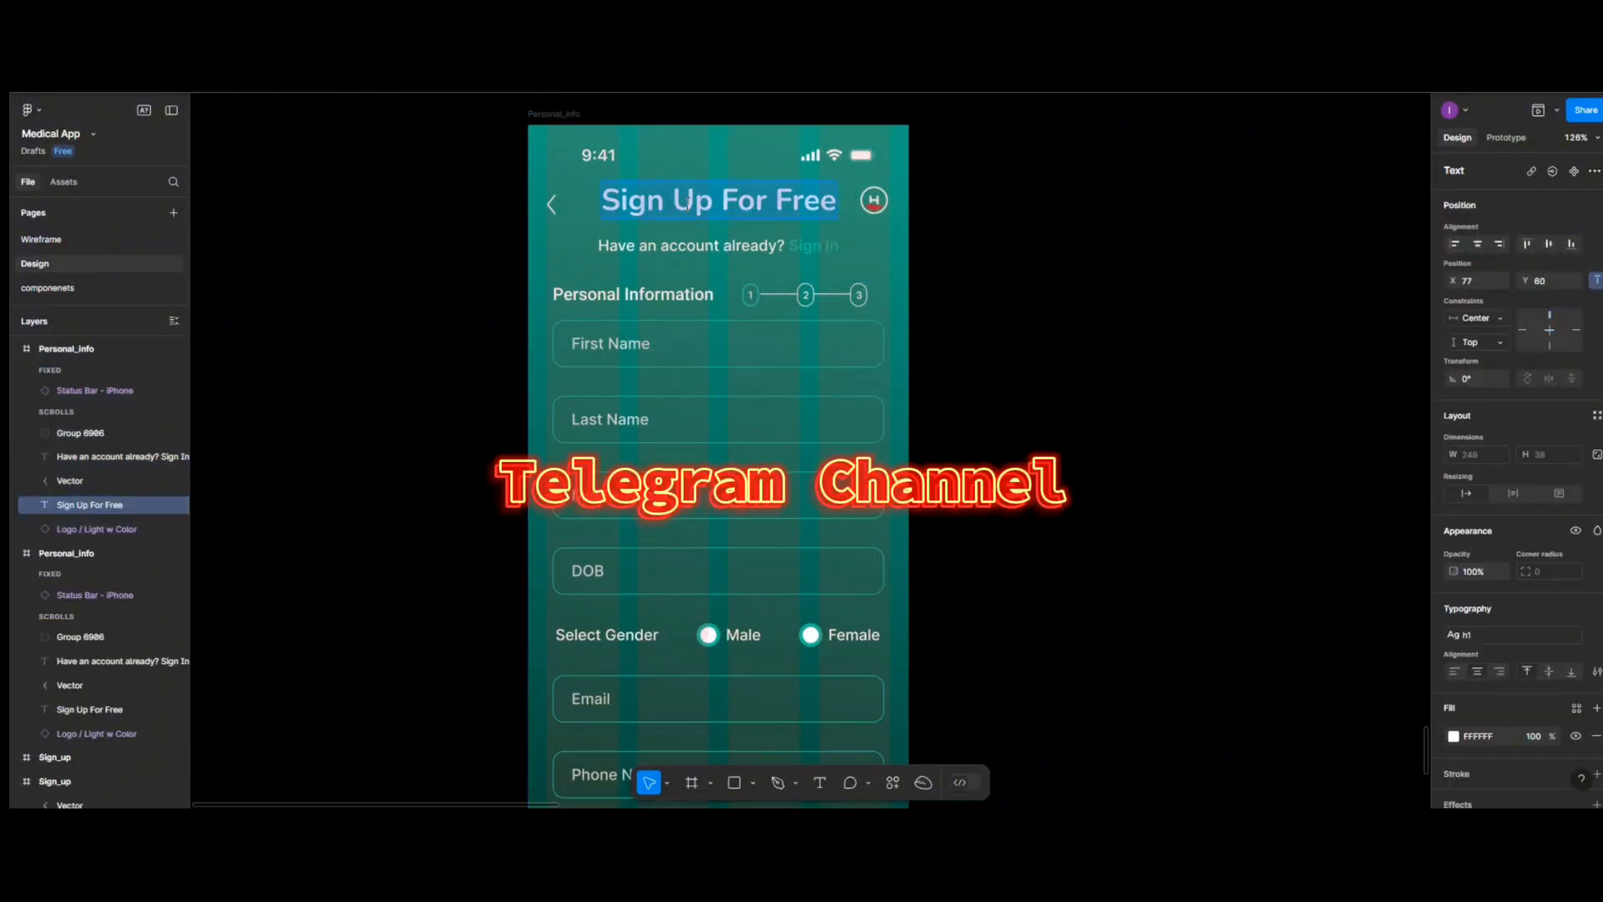
pyautogui.write('For')
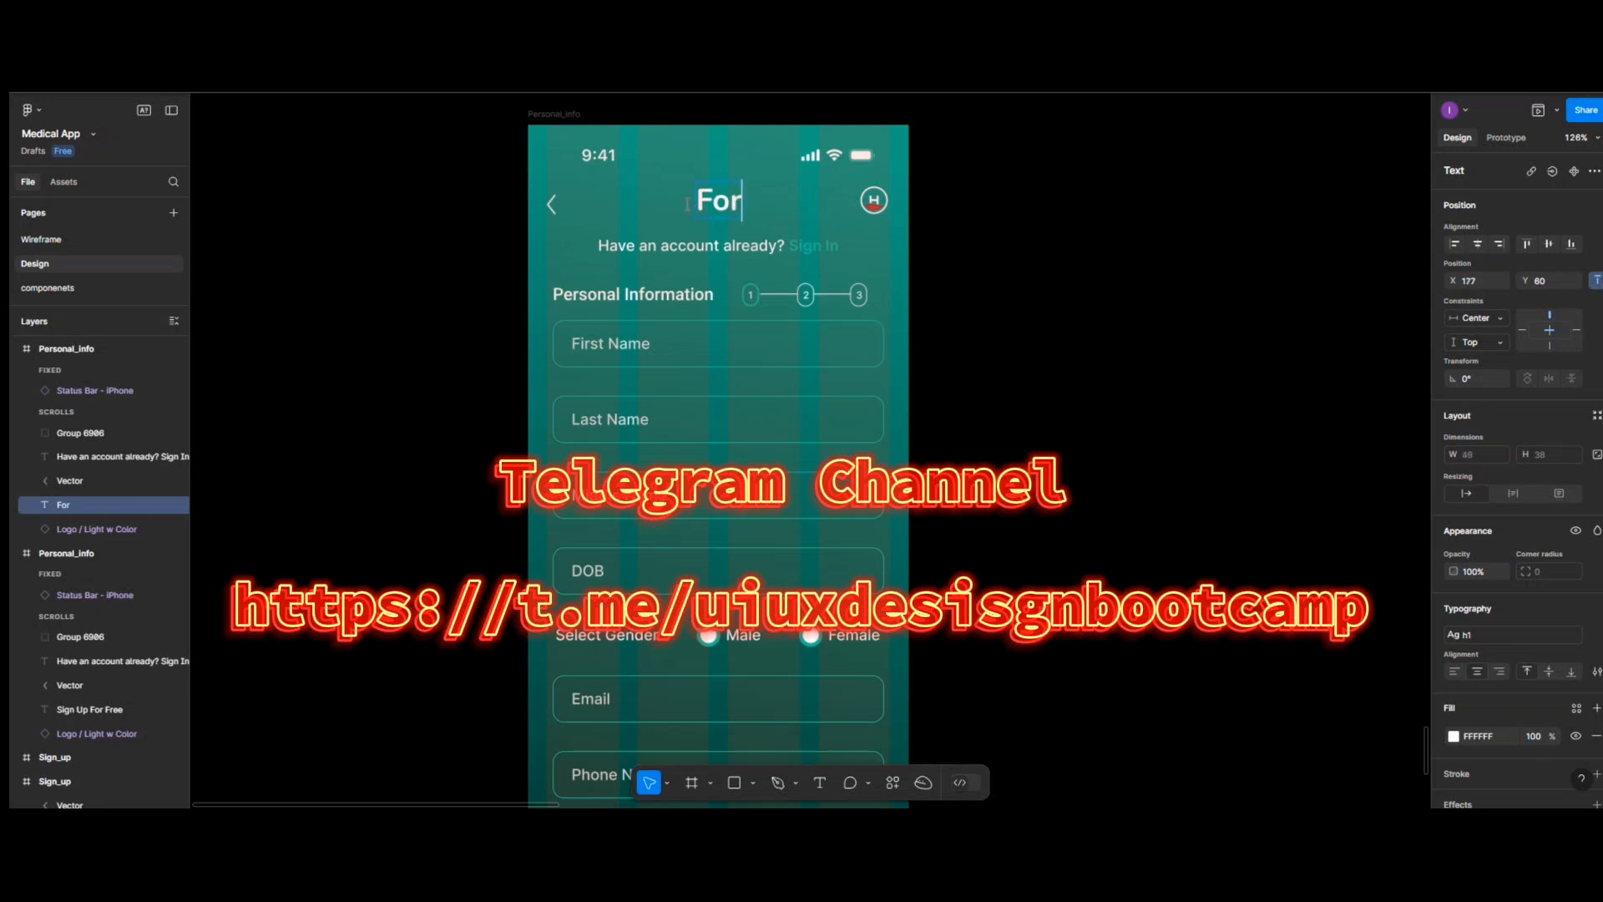
pyautogui.write('got Pa')
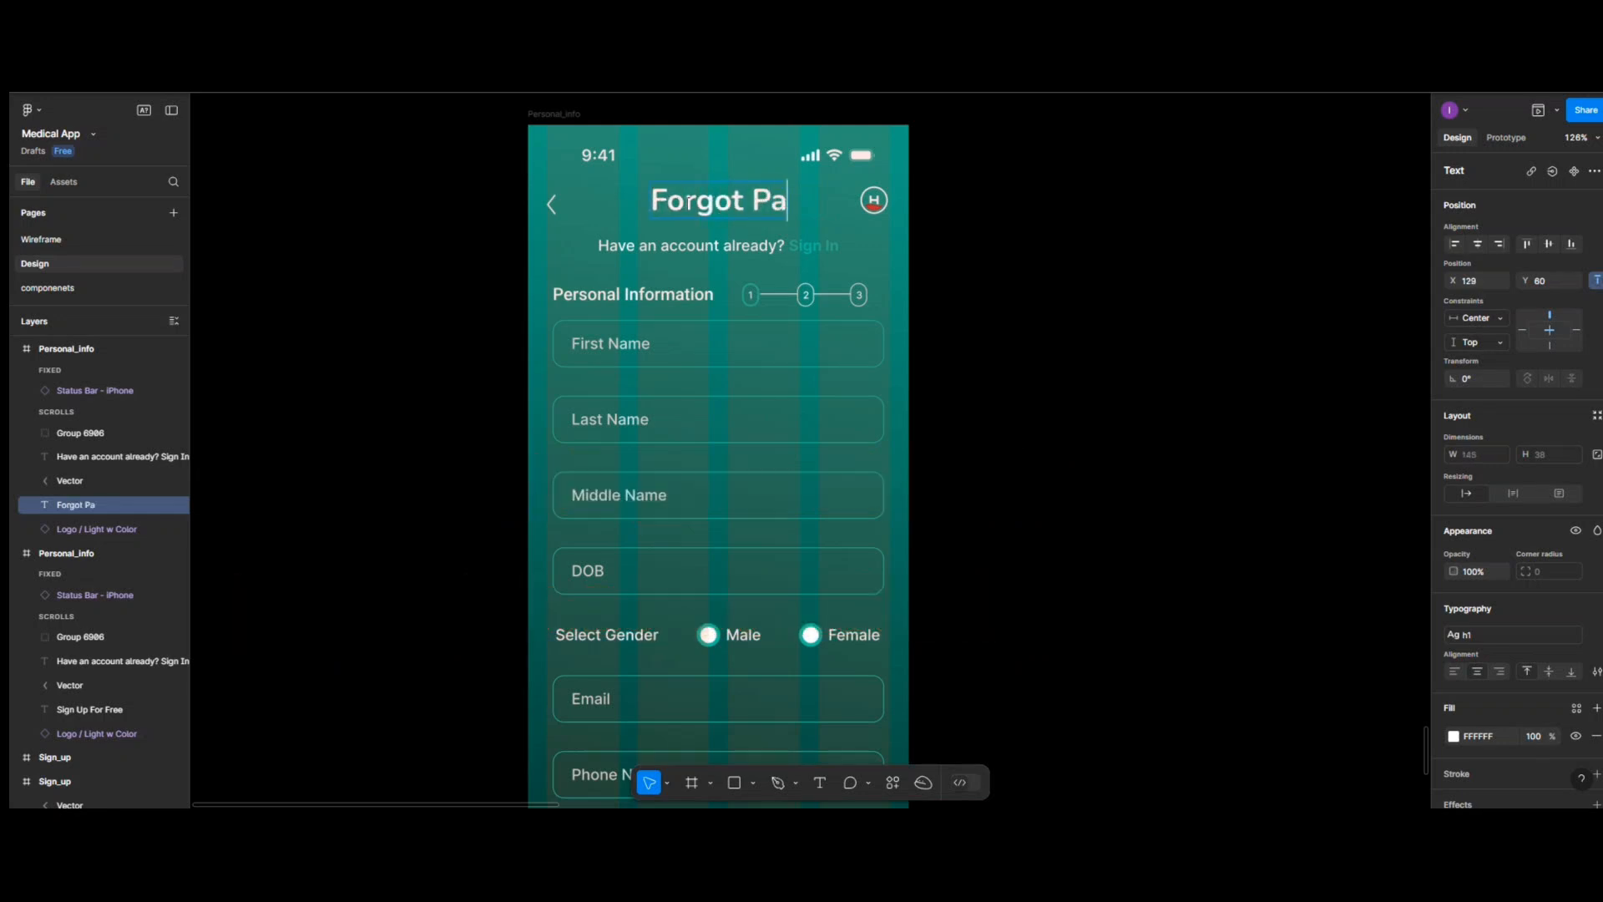
pyautogui.write('ssword')
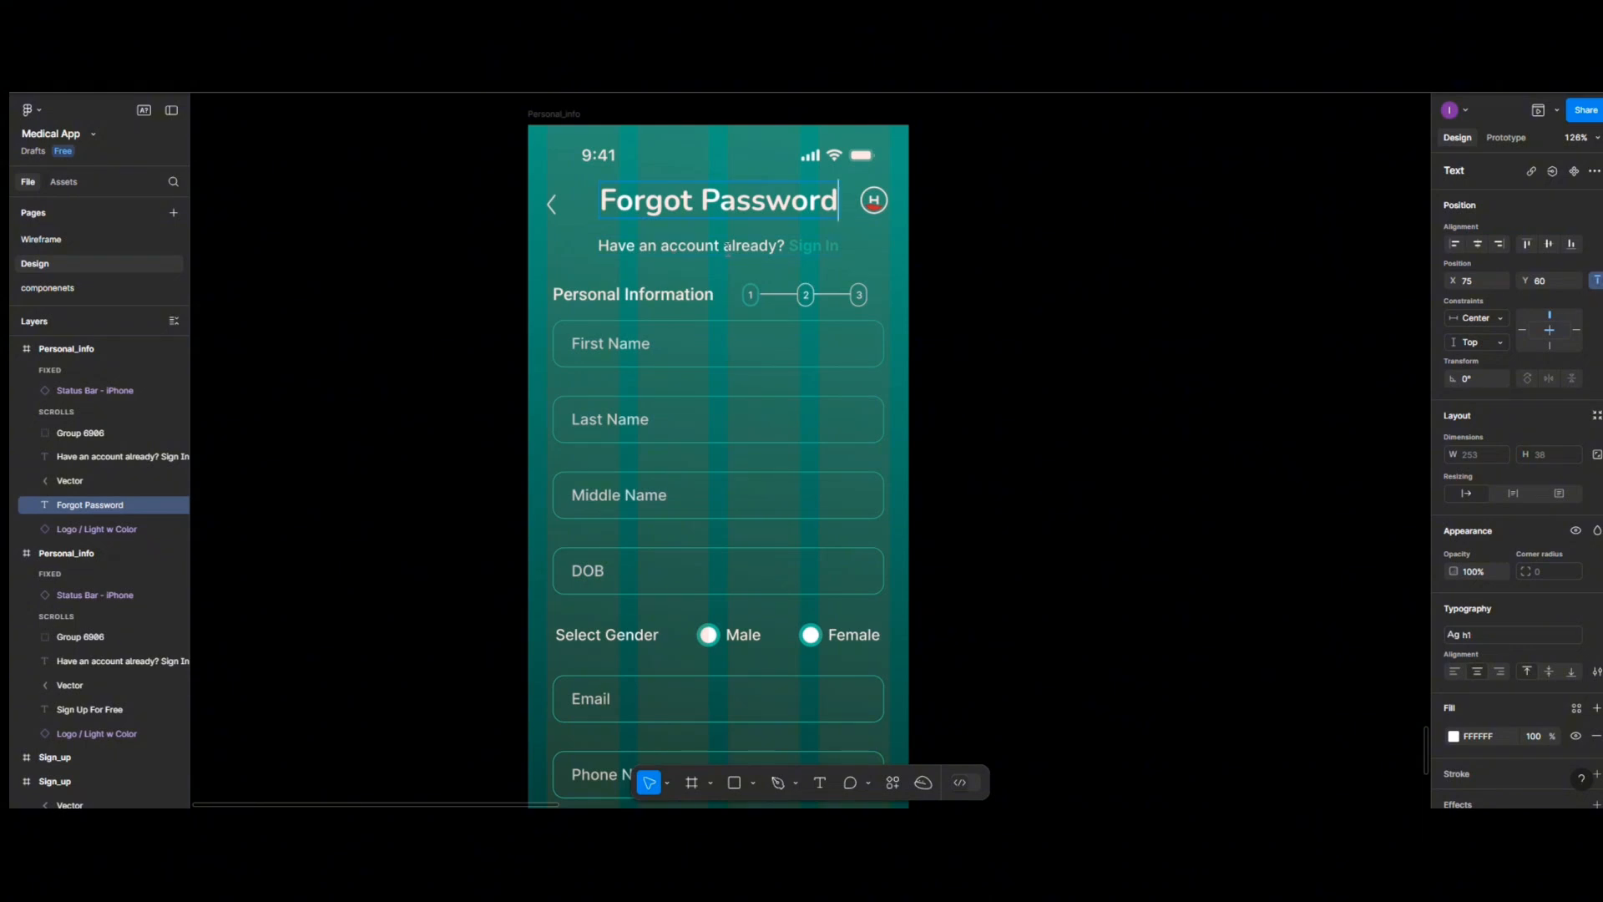
pyautogui.press('Escape')
# Delete the "Have an account already? Sign In" line and the personal information form group from the Forgot Password screen
pyautogui.click(825, 248)
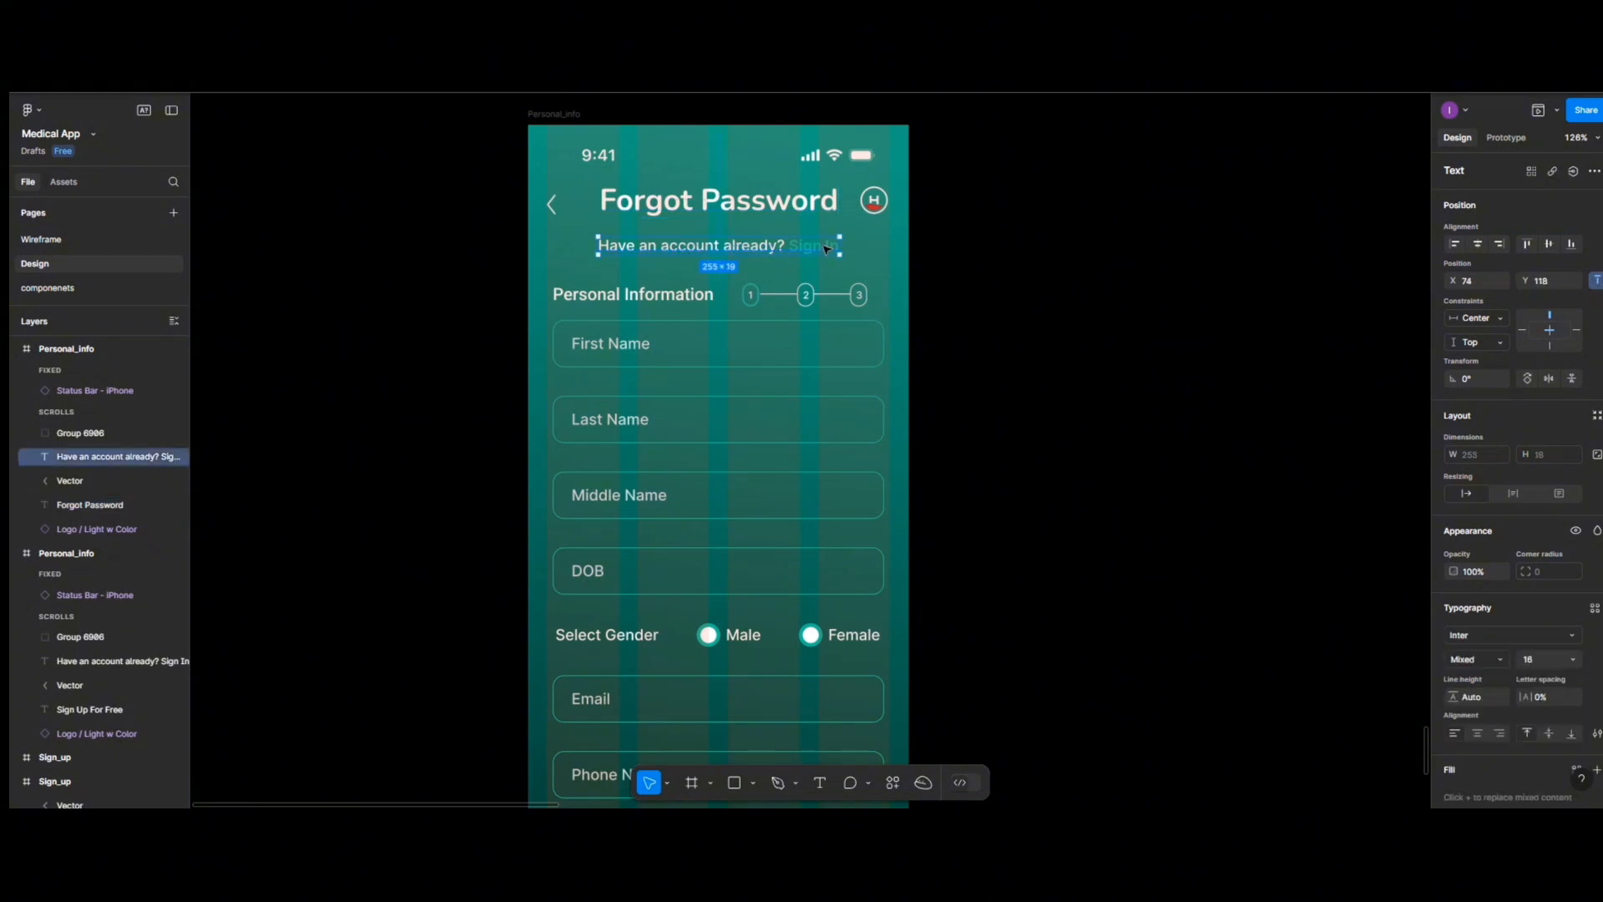
pyautogui.press('Delete')
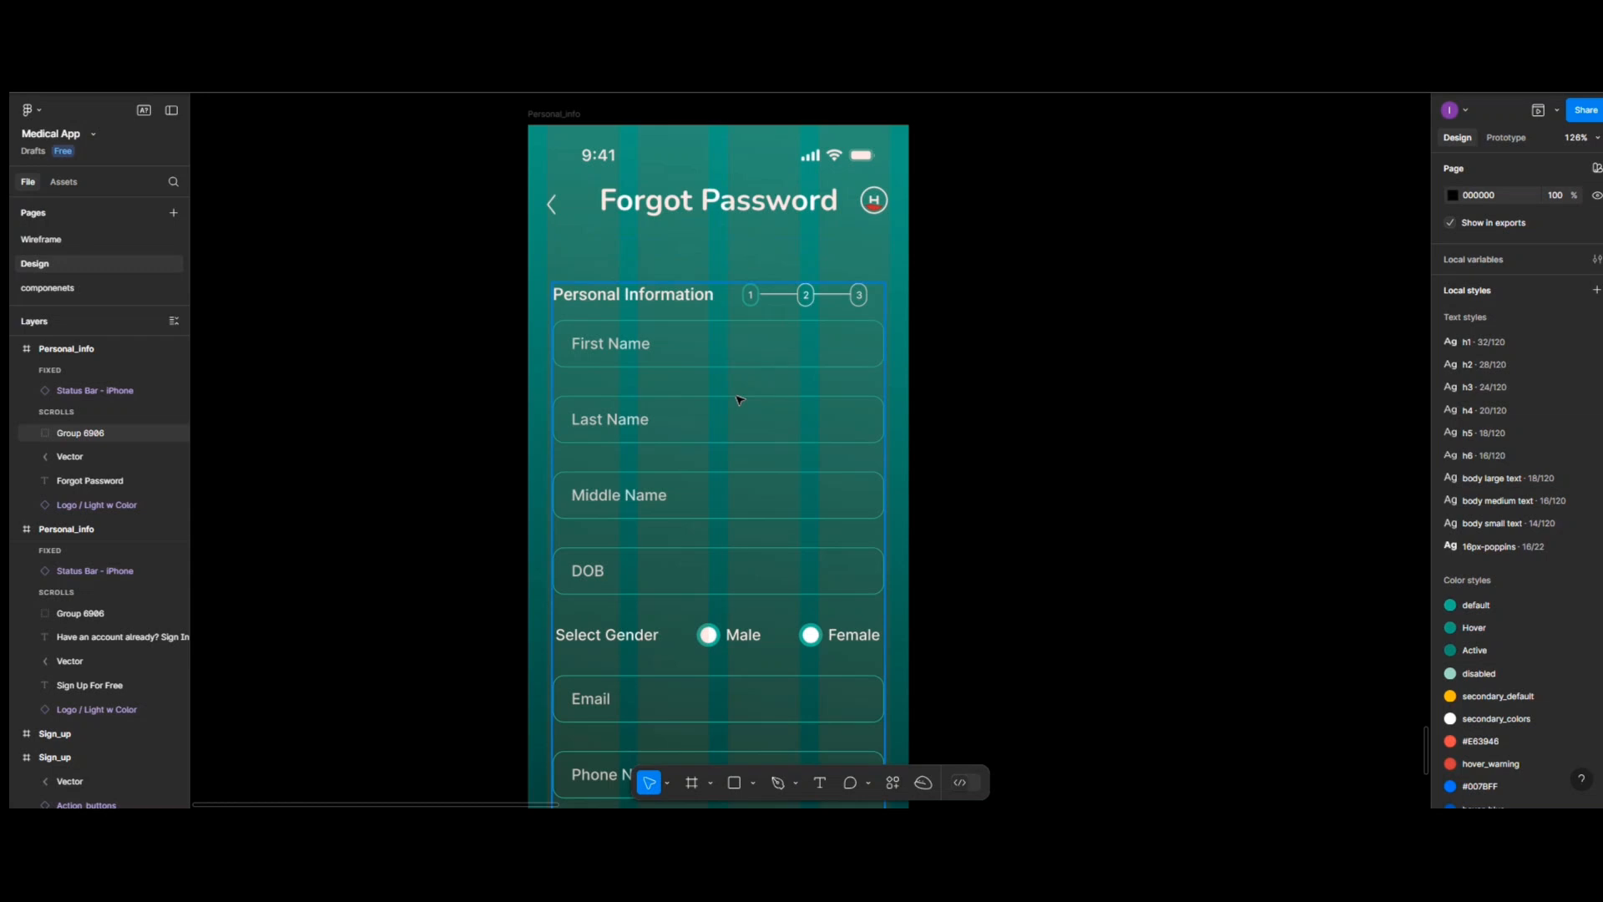
pyautogui.click(739, 400)
pyautogui.press('Delete')
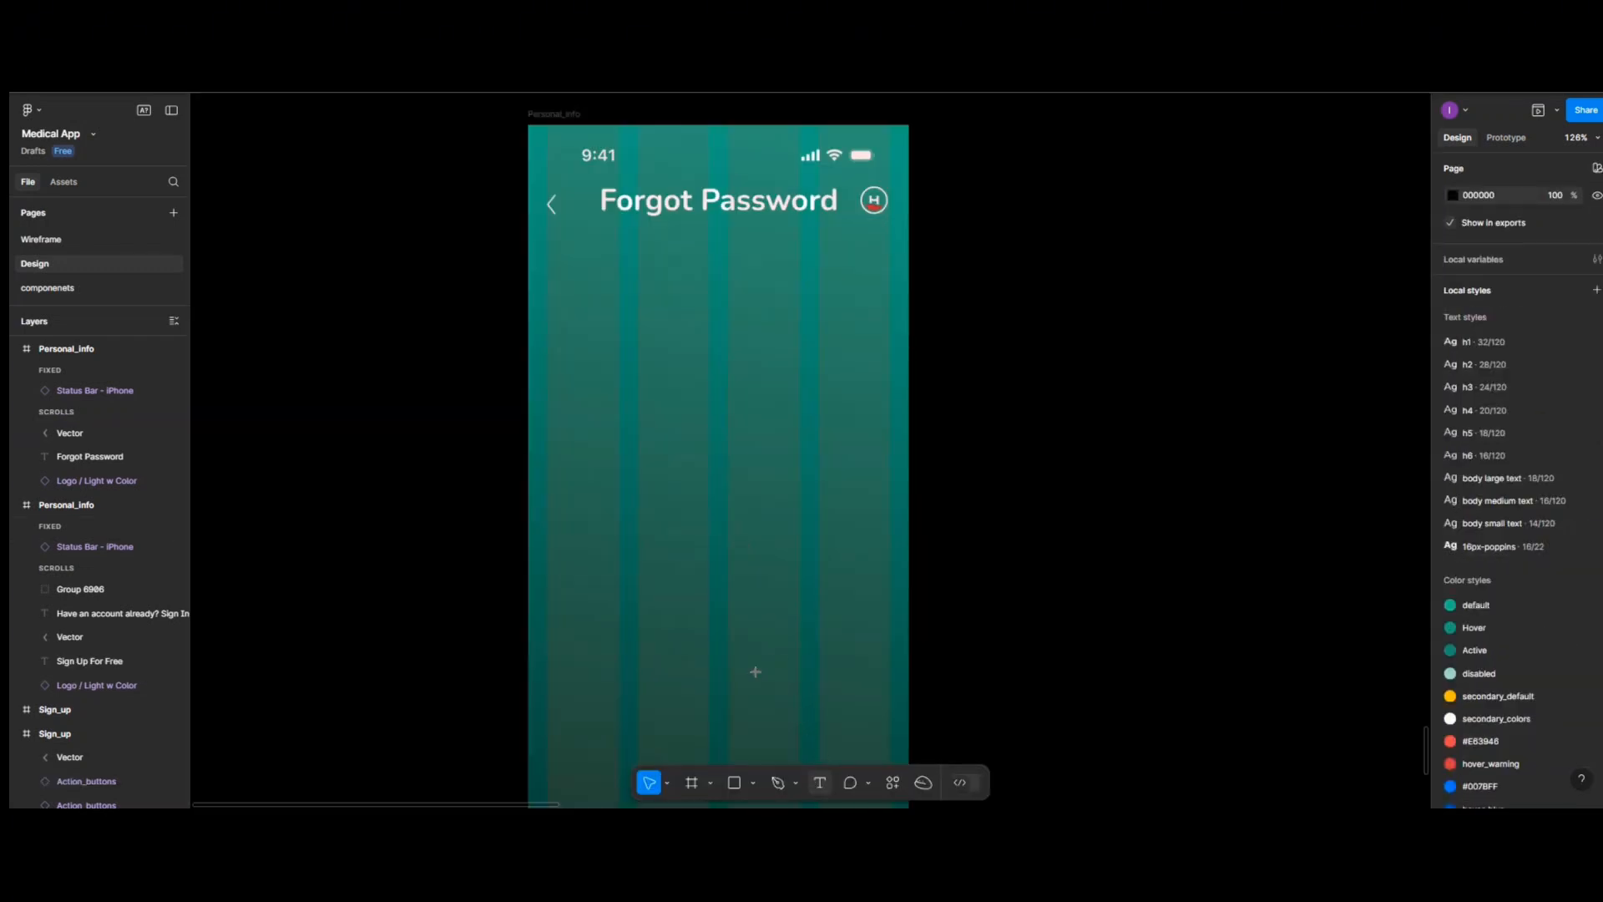
# Add the text "Select a method to reset password" below the Forgot Password heading
pyautogui.press('t')
pyautogui.click(635, 306)
pyautogui.write('Selec')
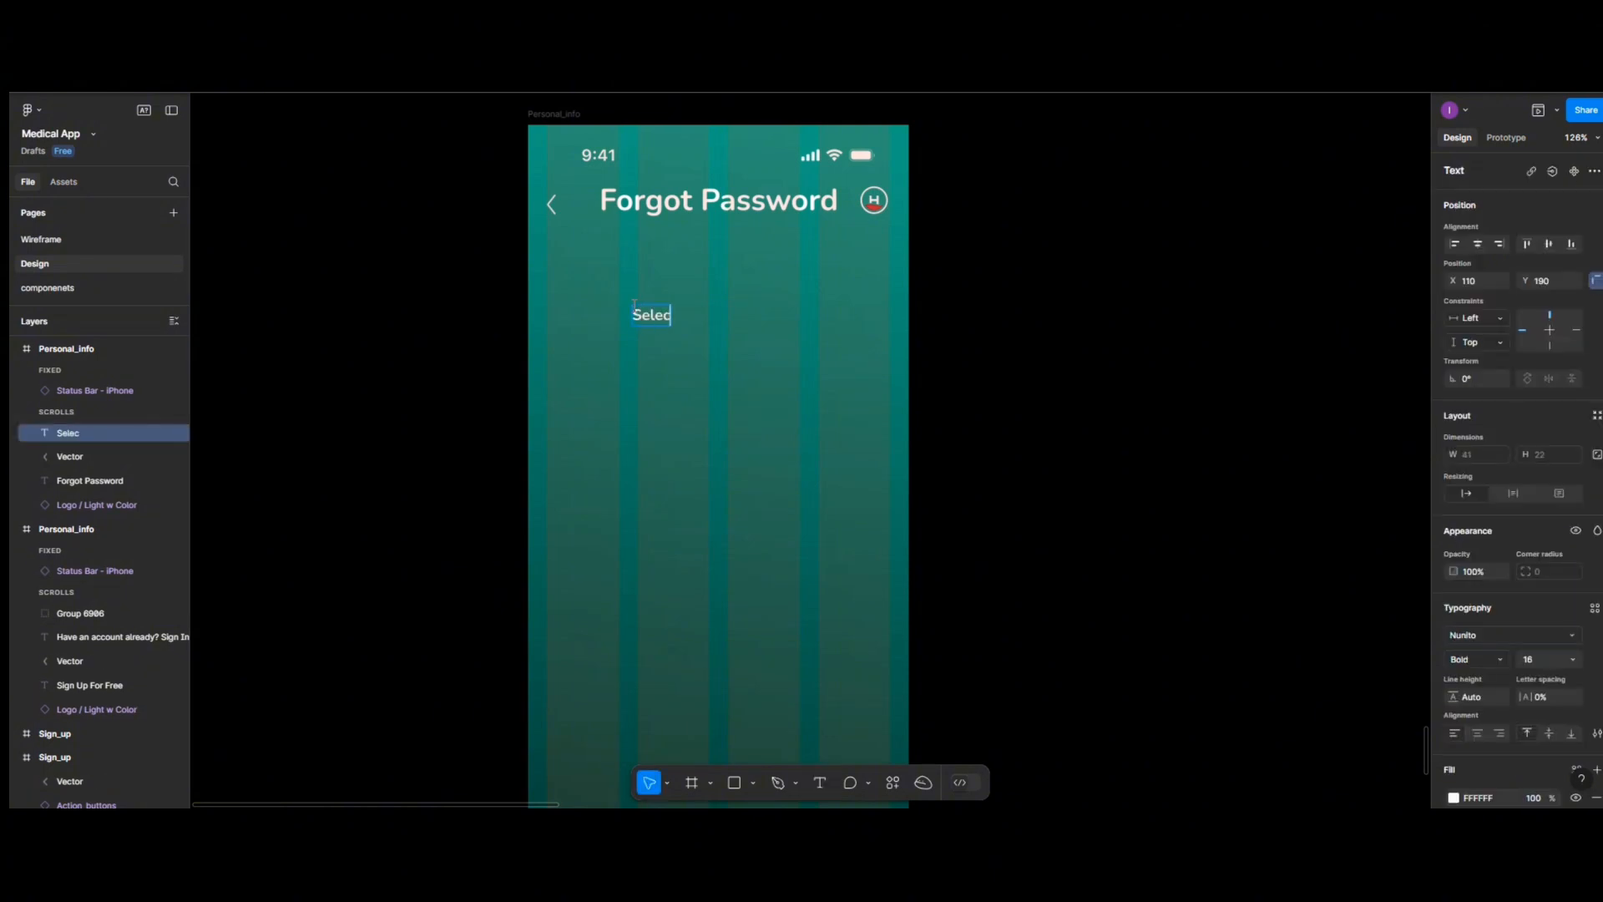
pyautogui.write('t a method to reset ')
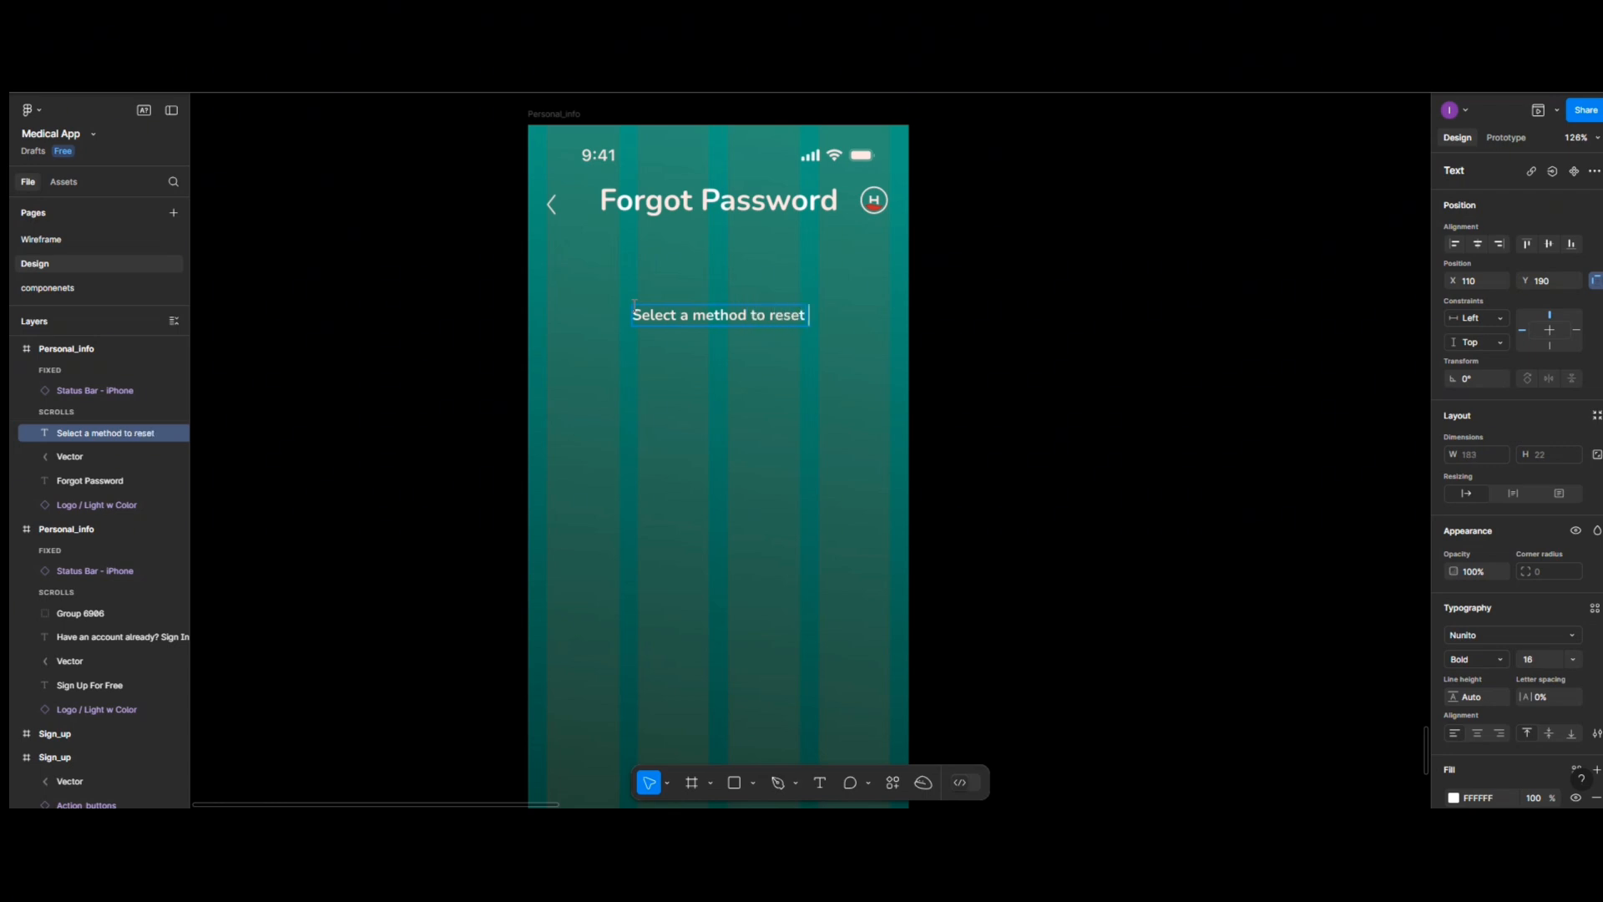
pyautogui.write('password')
pyautogui.press('Escape')
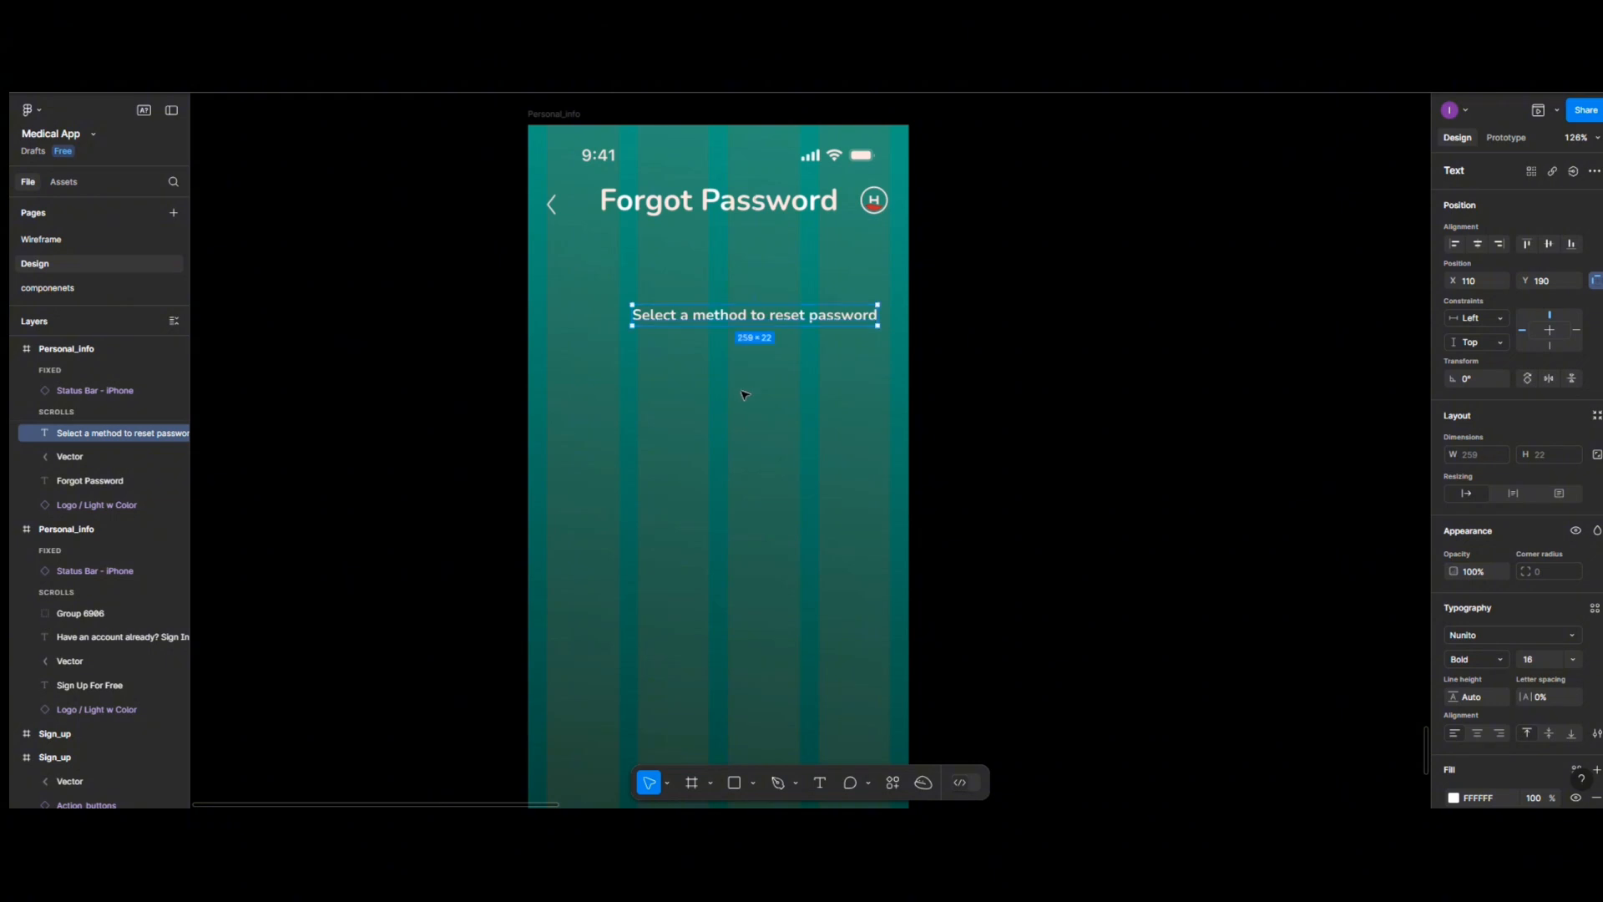
# Move the instruction text to about X 56, Y 171 under the heading and apply the "body large text" style
pyautogui.moveTo(768, 322); pyautogui.dragTo(717, 303)
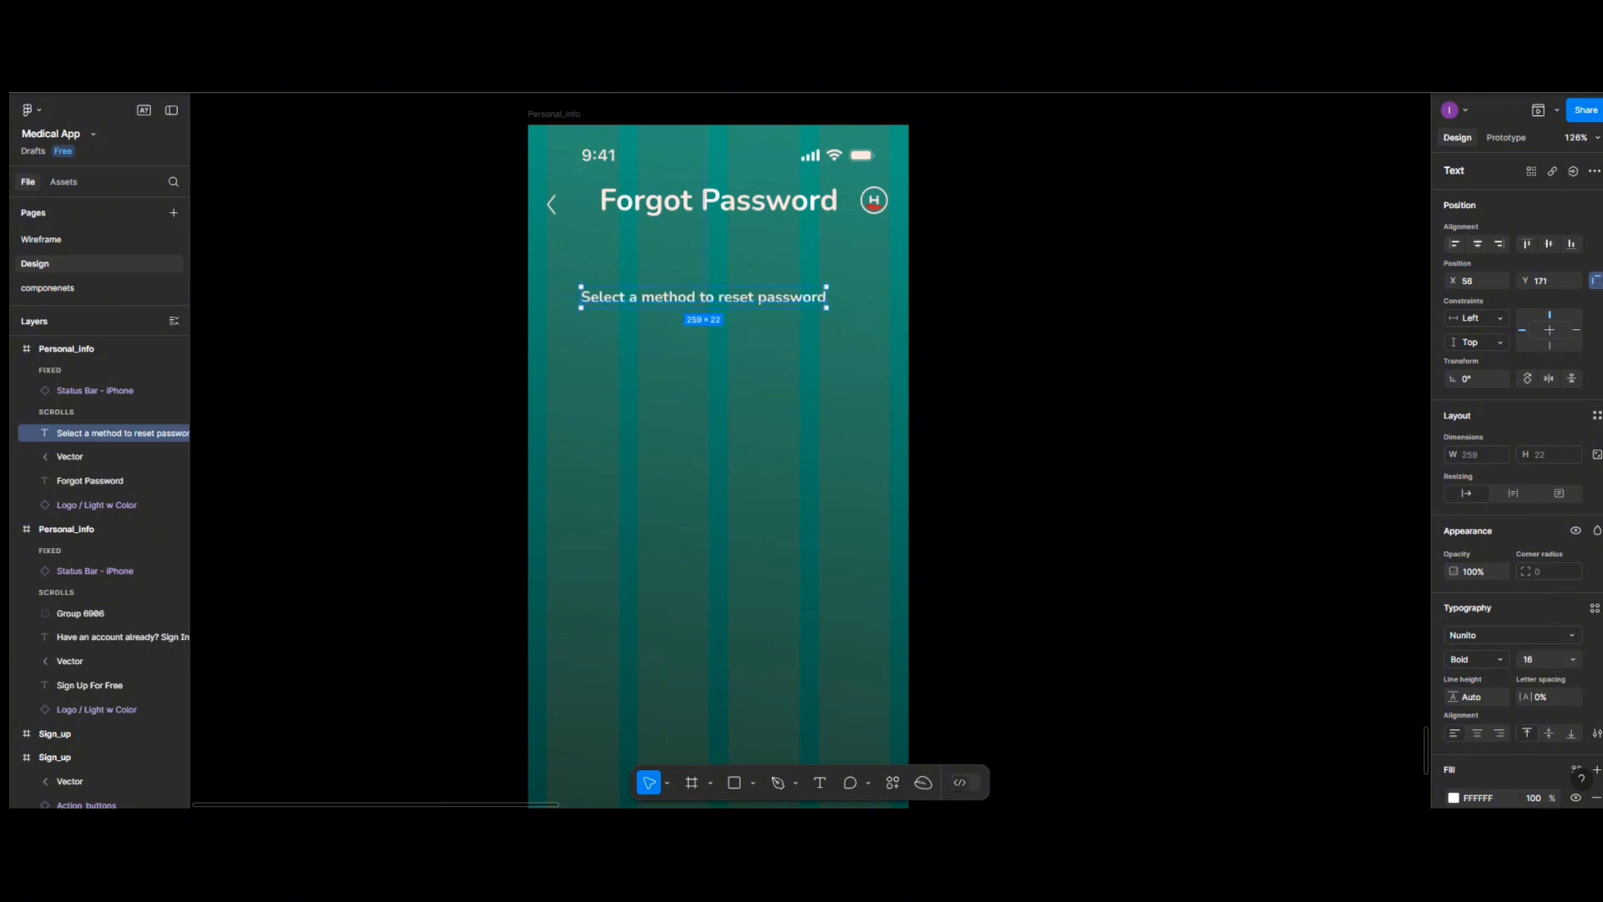
pyautogui.click(1595, 609)
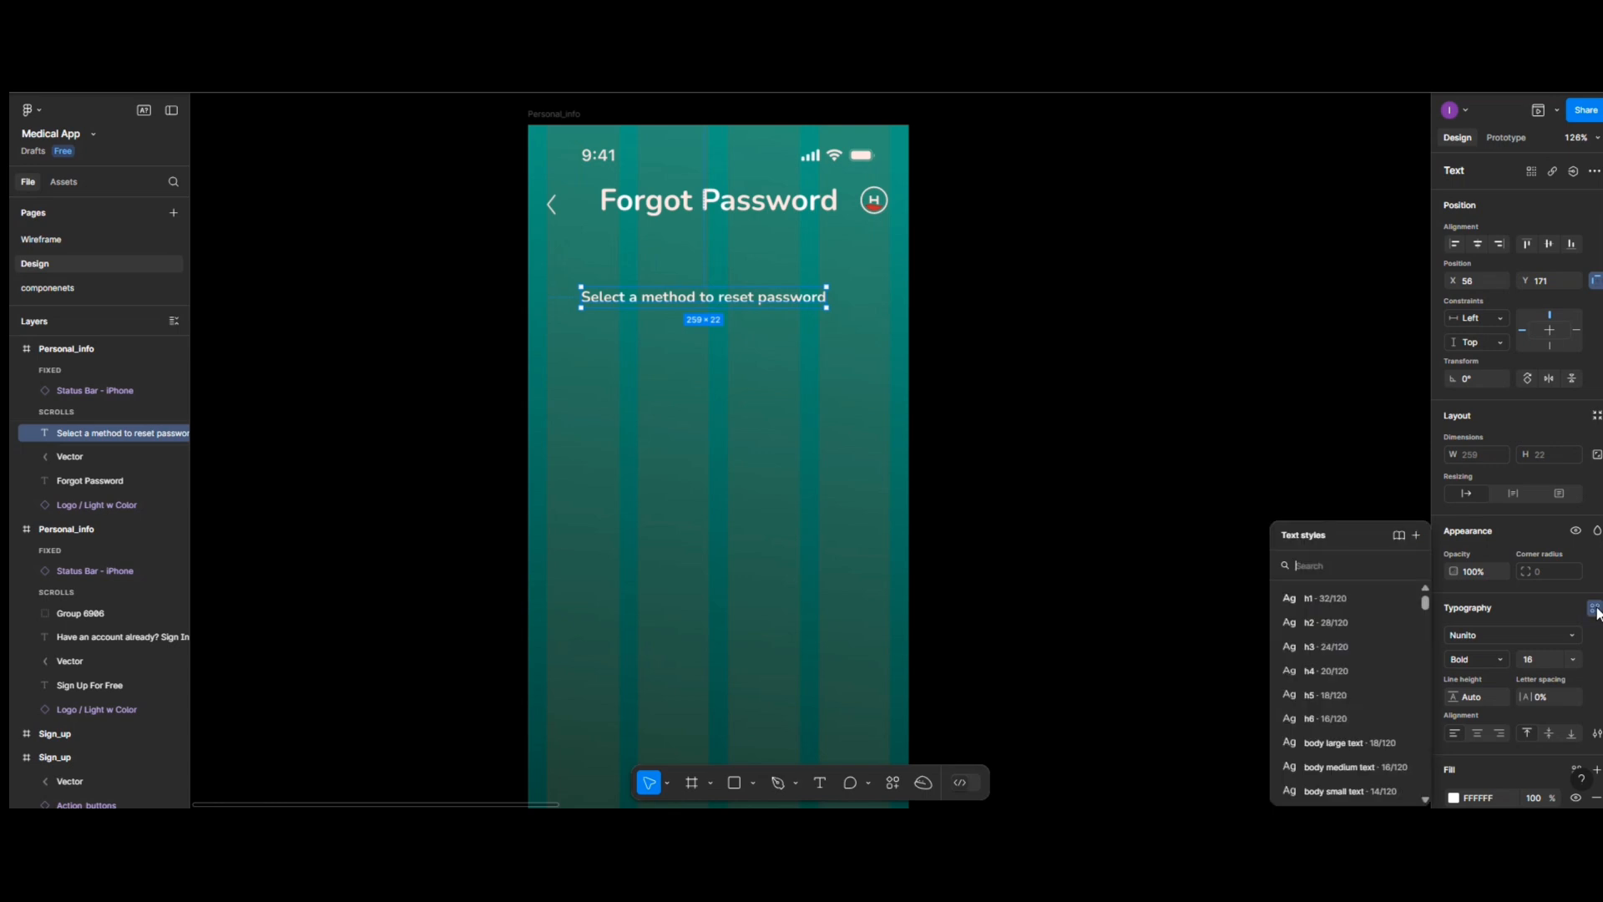
pyautogui.click(1365, 743)
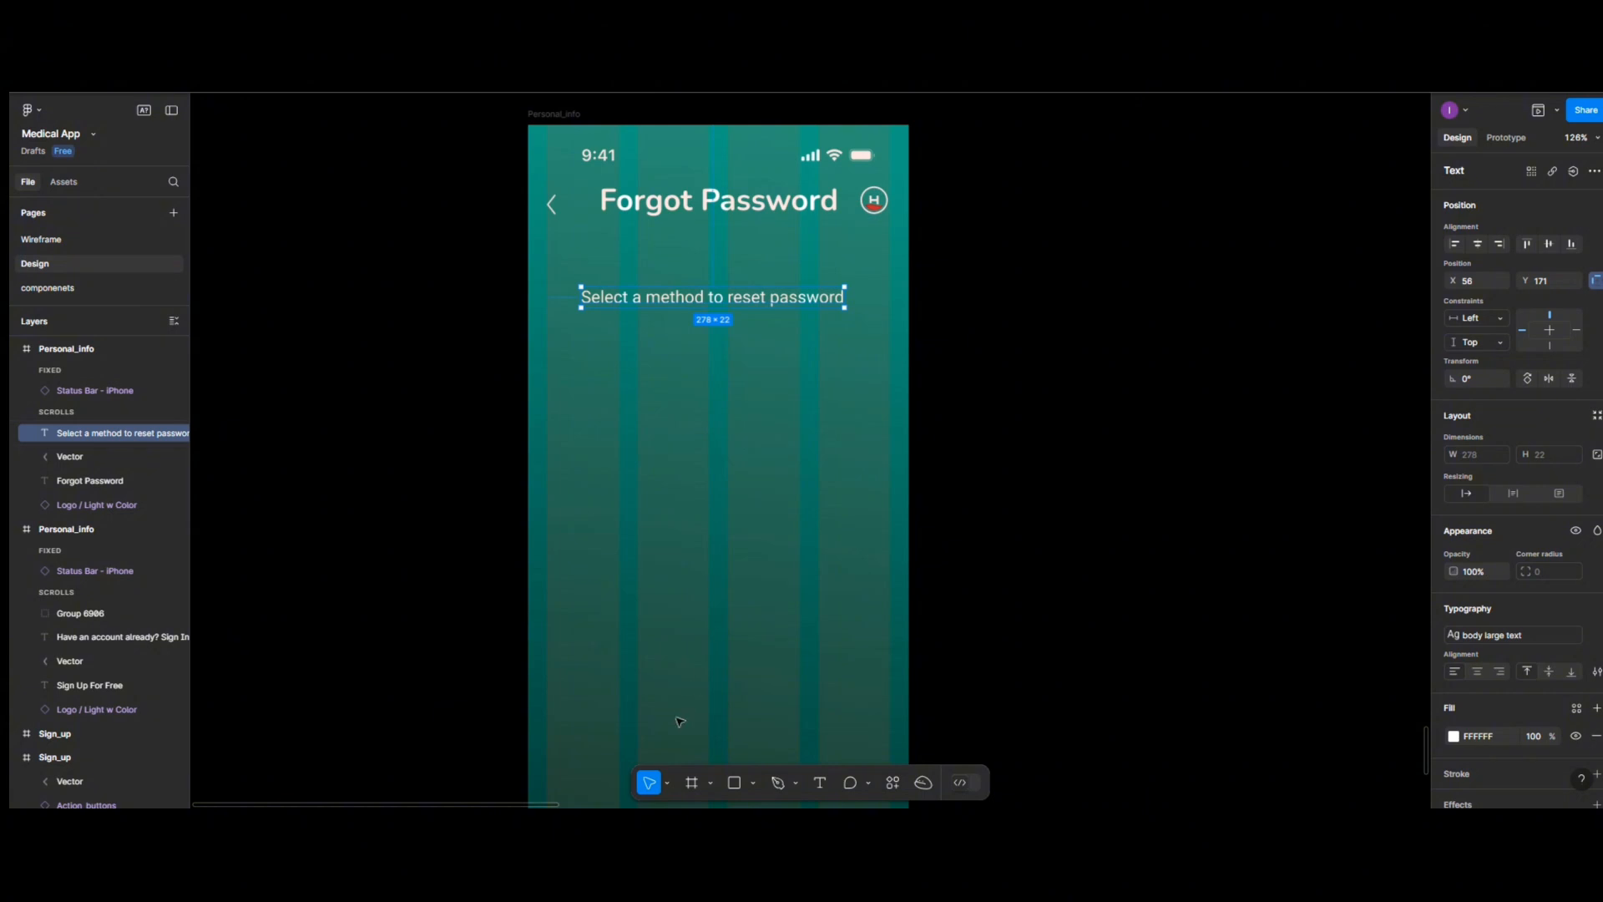
# Draw a frame under the instruction text across the column grid and set its size to 360 × 120
pyautogui.click(691, 782)
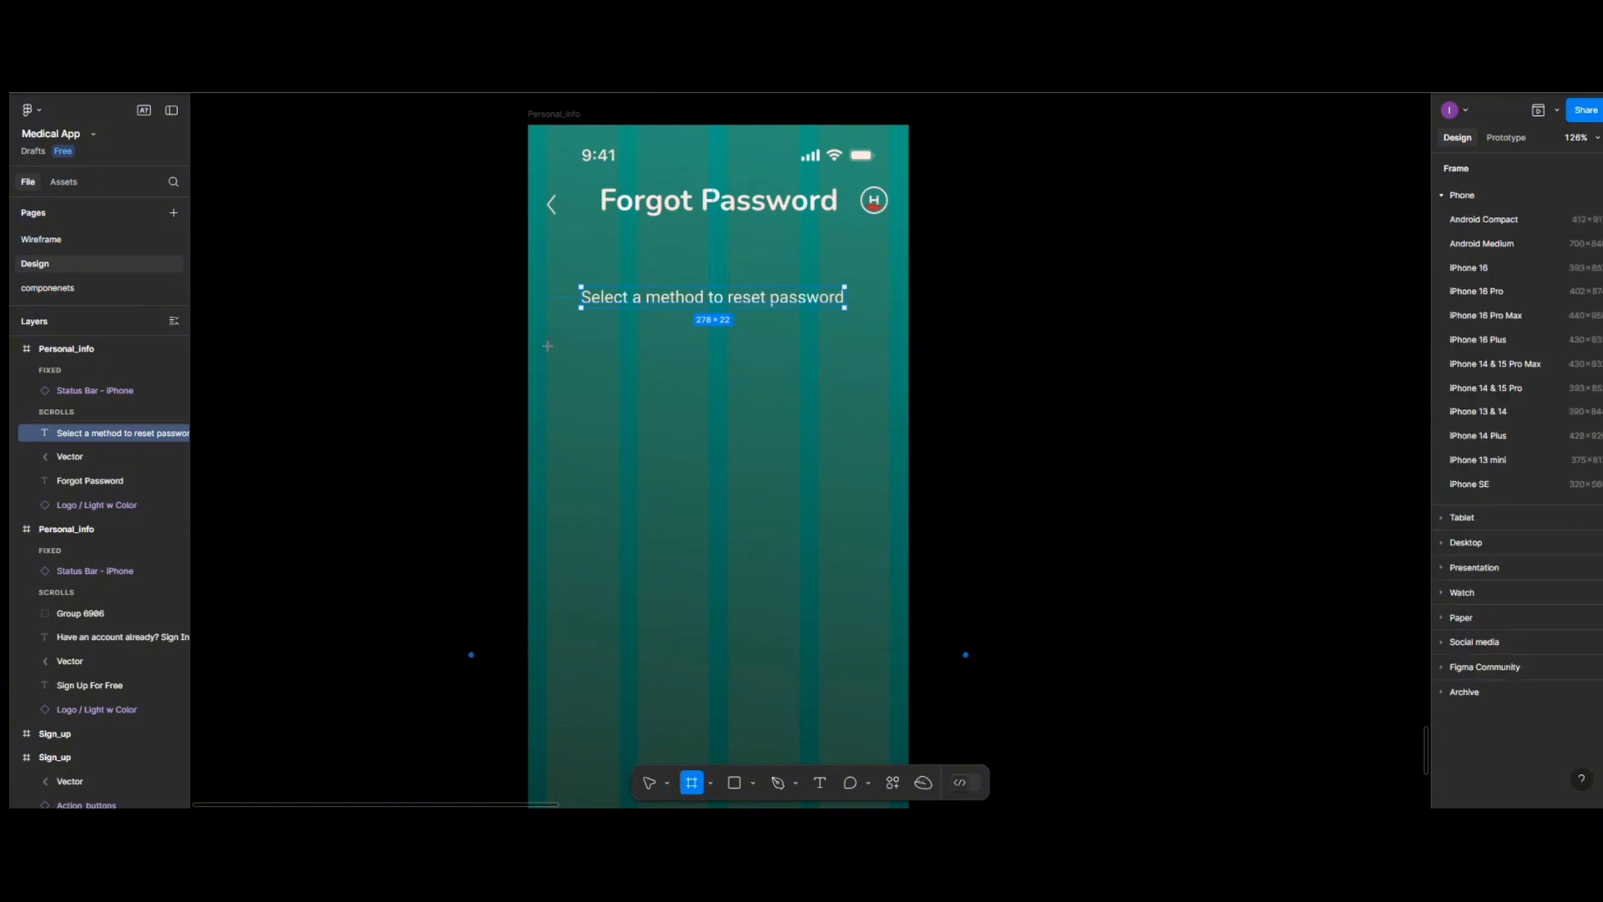
pyautogui.moveTo(547, 344); pyautogui.dragTo(891, 479)
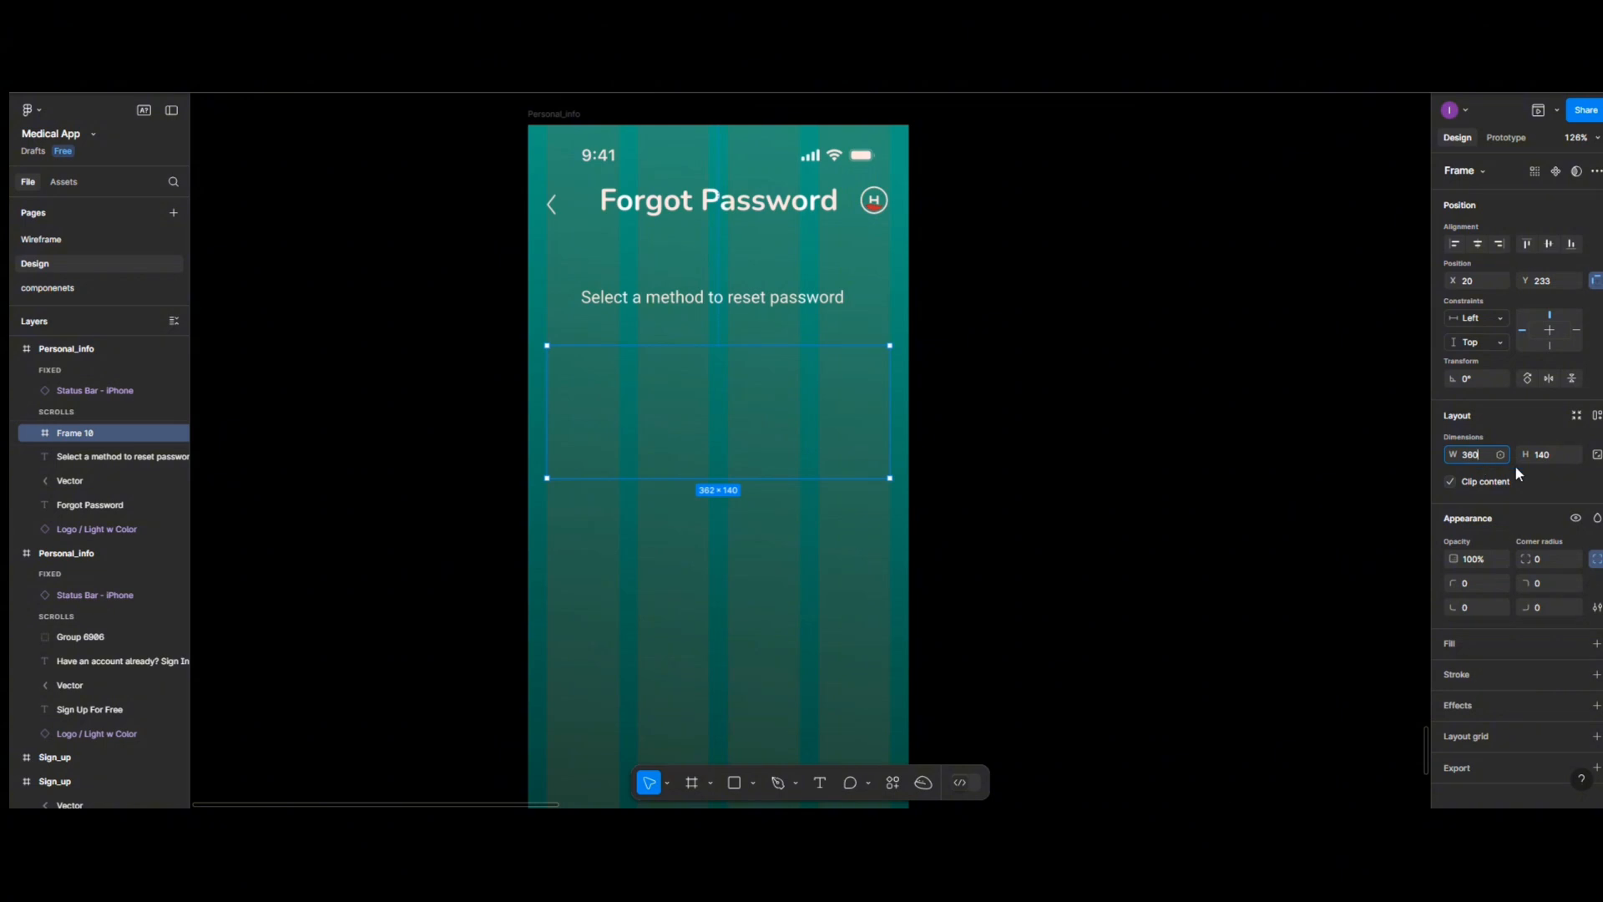
pyautogui.click(1550, 455)
pyautogui.write('20')
pyautogui.press('Return')
# Add an inside stroke of weight 1 to the 360 × 120 frame, coloured E6F8F2
pyautogui.scroll(-1, 1550, 648)
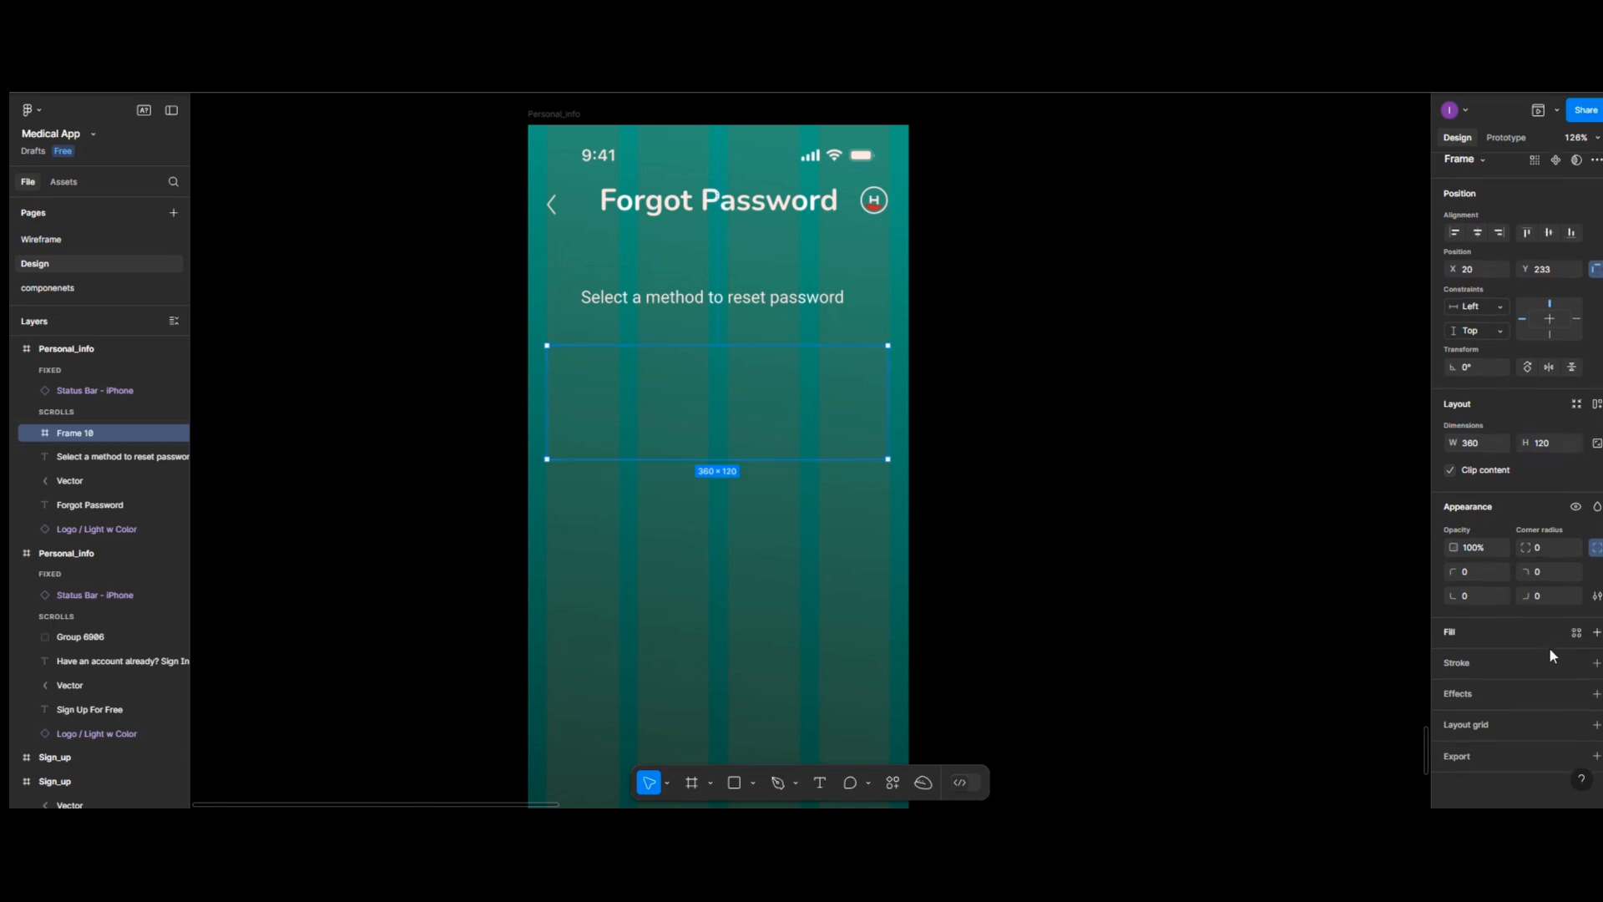
pyautogui.click(1596, 662)
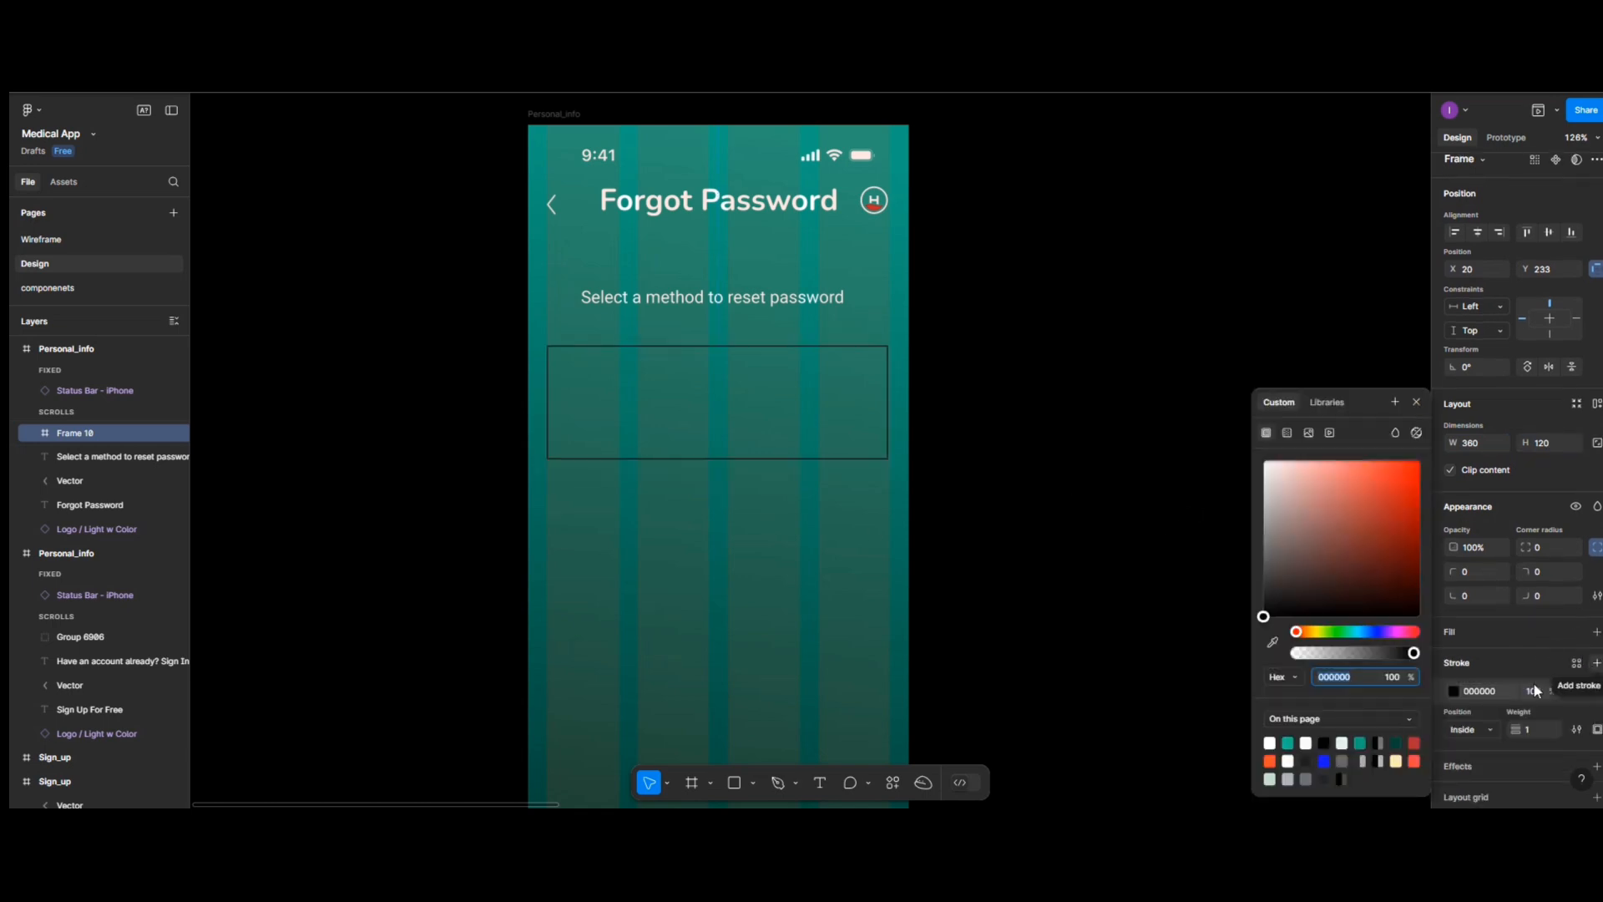
pyautogui.click(1453, 689)
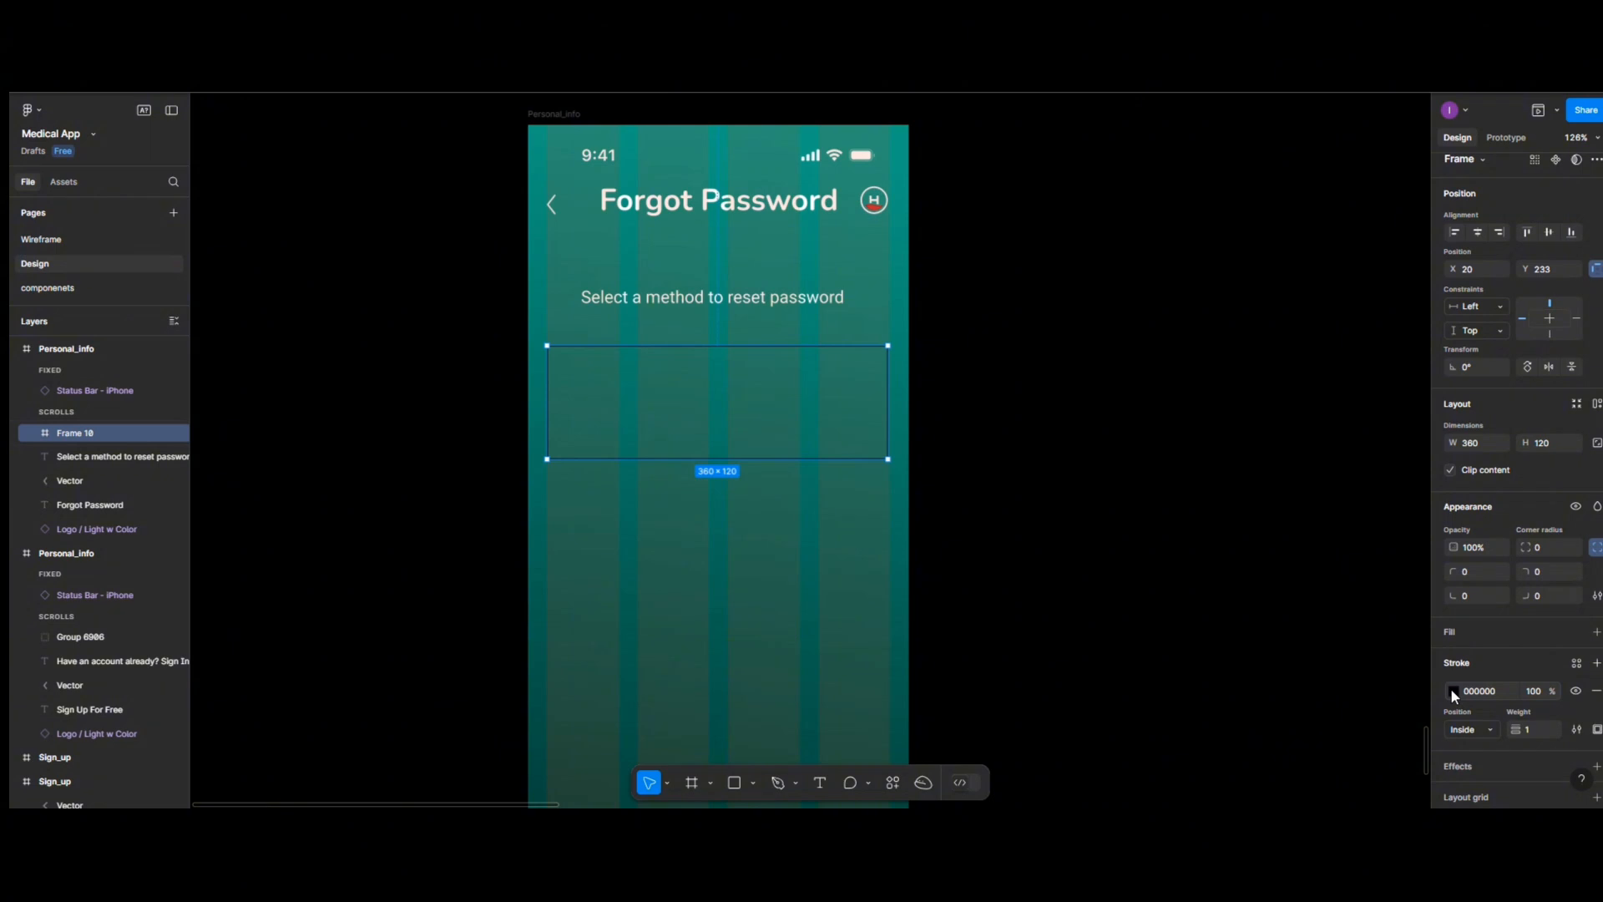
pyautogui.click(1451, 690)
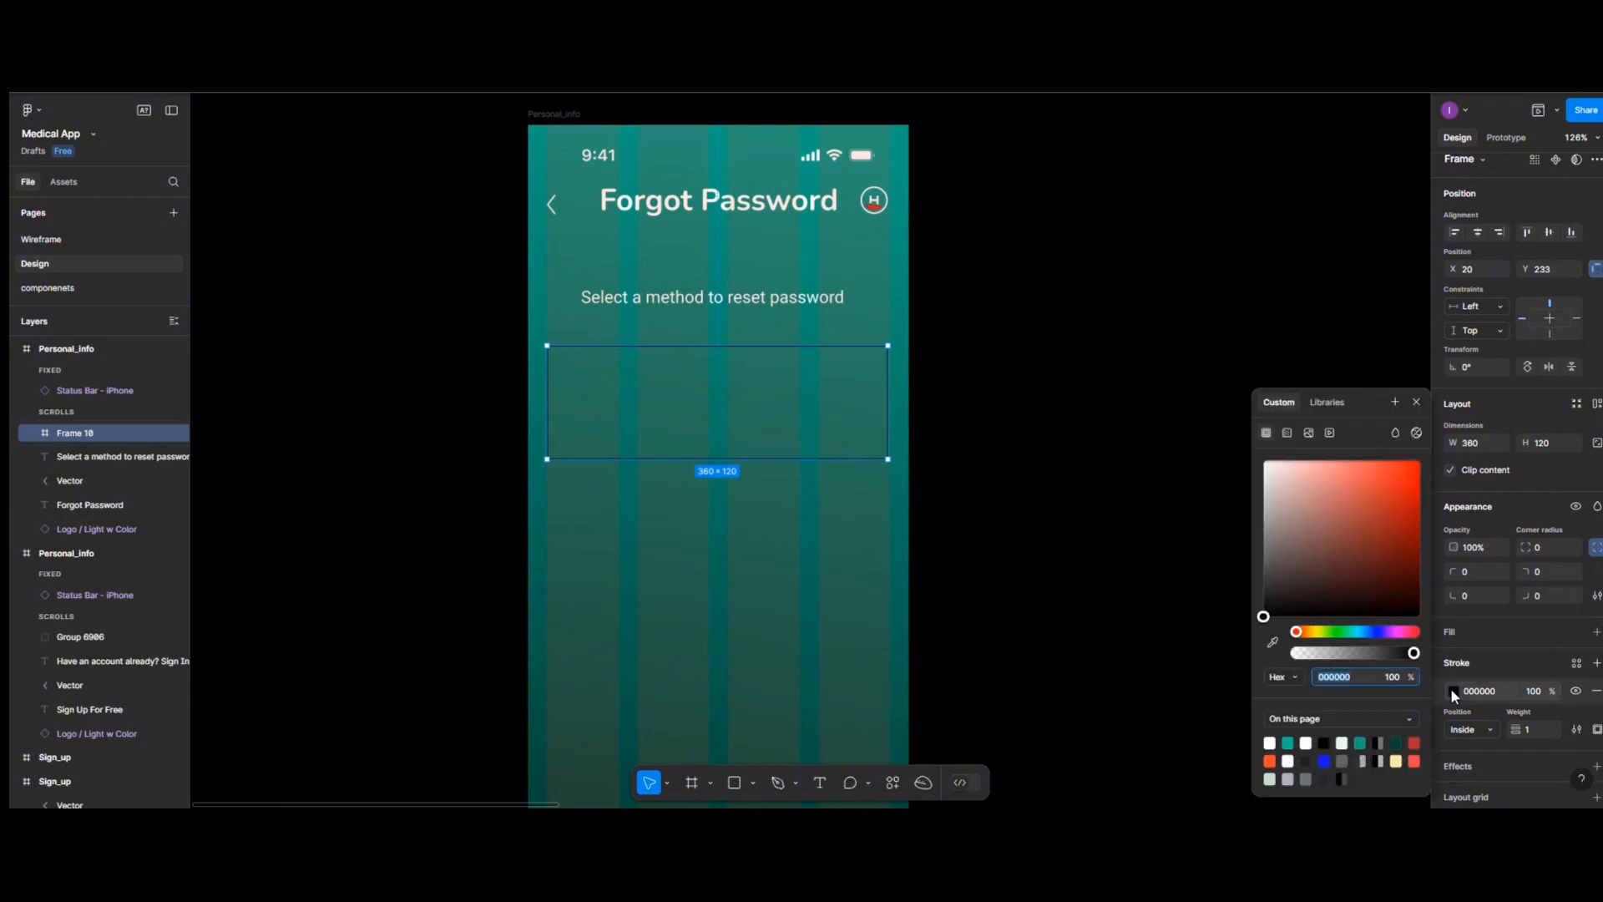
pyautogui.click(1345, 743)
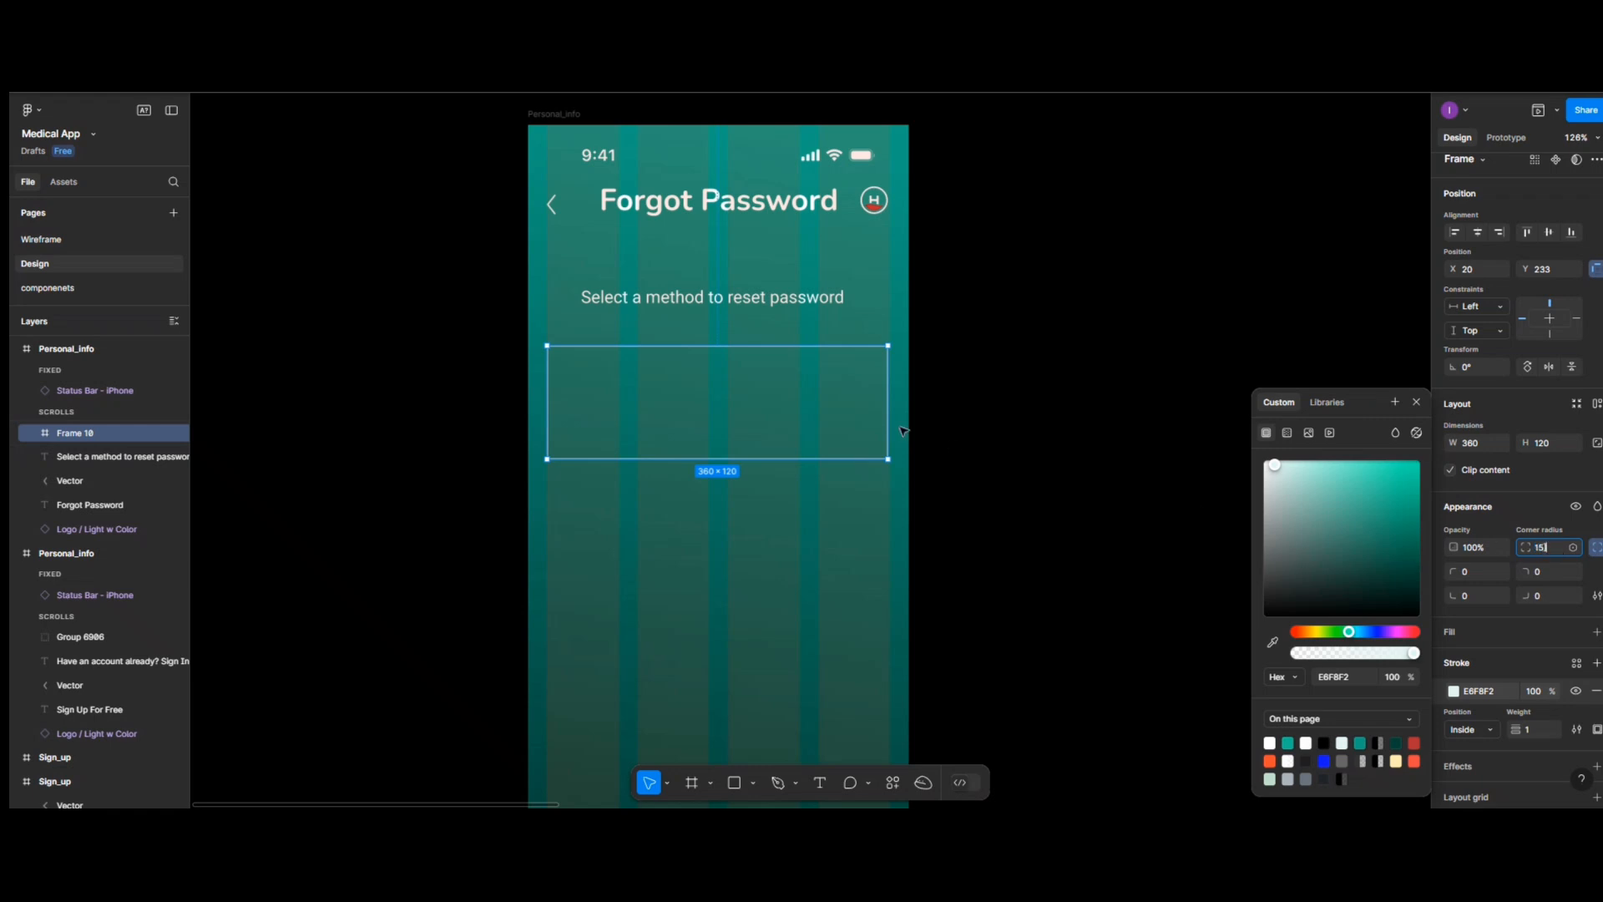
# Set the outlined frame's corner radius to 15 and nudge it upward, closer to the instruction text
pyautogui.click(795, 520)
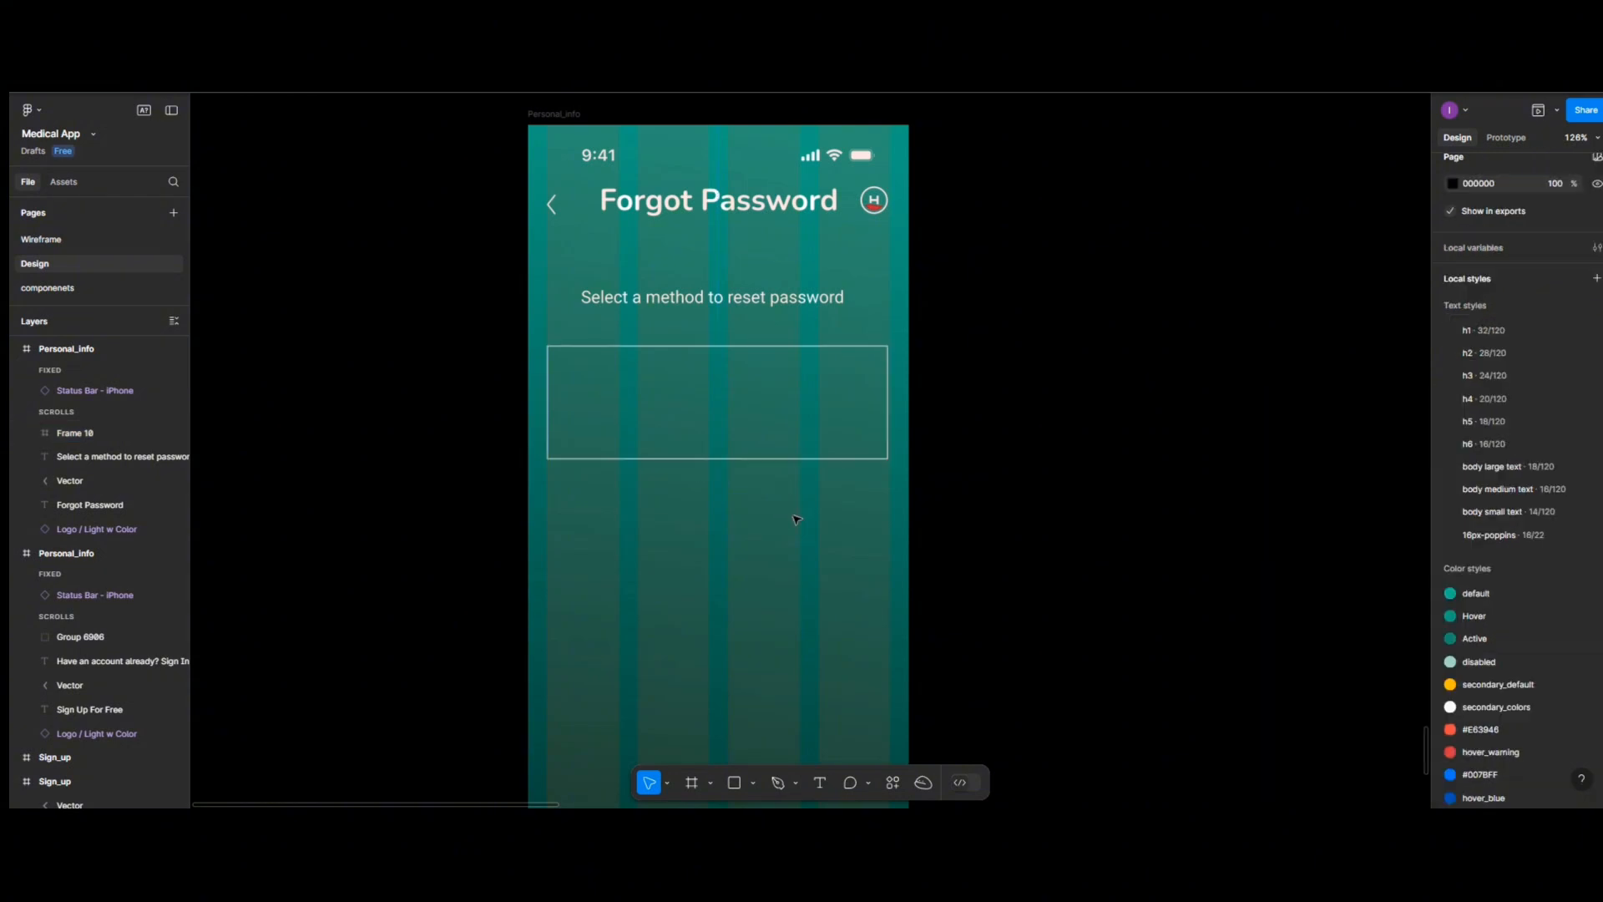
pyautogui.click(795, 424)
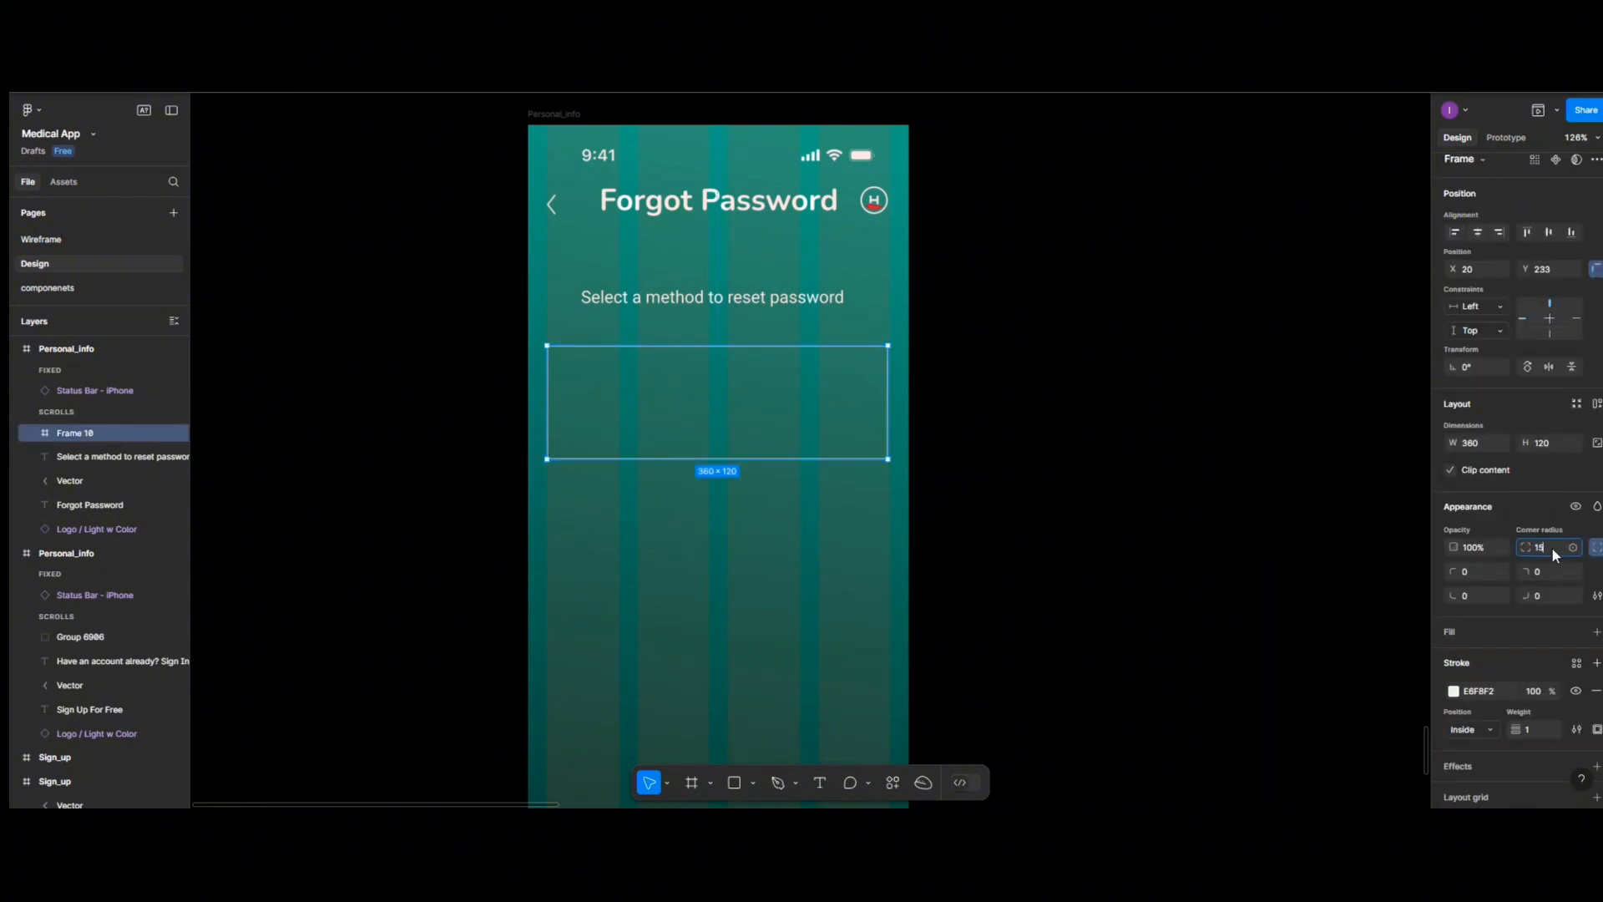
pyautogui.click(1554, 552)
pyautogui.write('15')
pyautogui.press('Return')
pyautogui.hotkey('shift', 'Up')
pyautogui.click(736, 555)
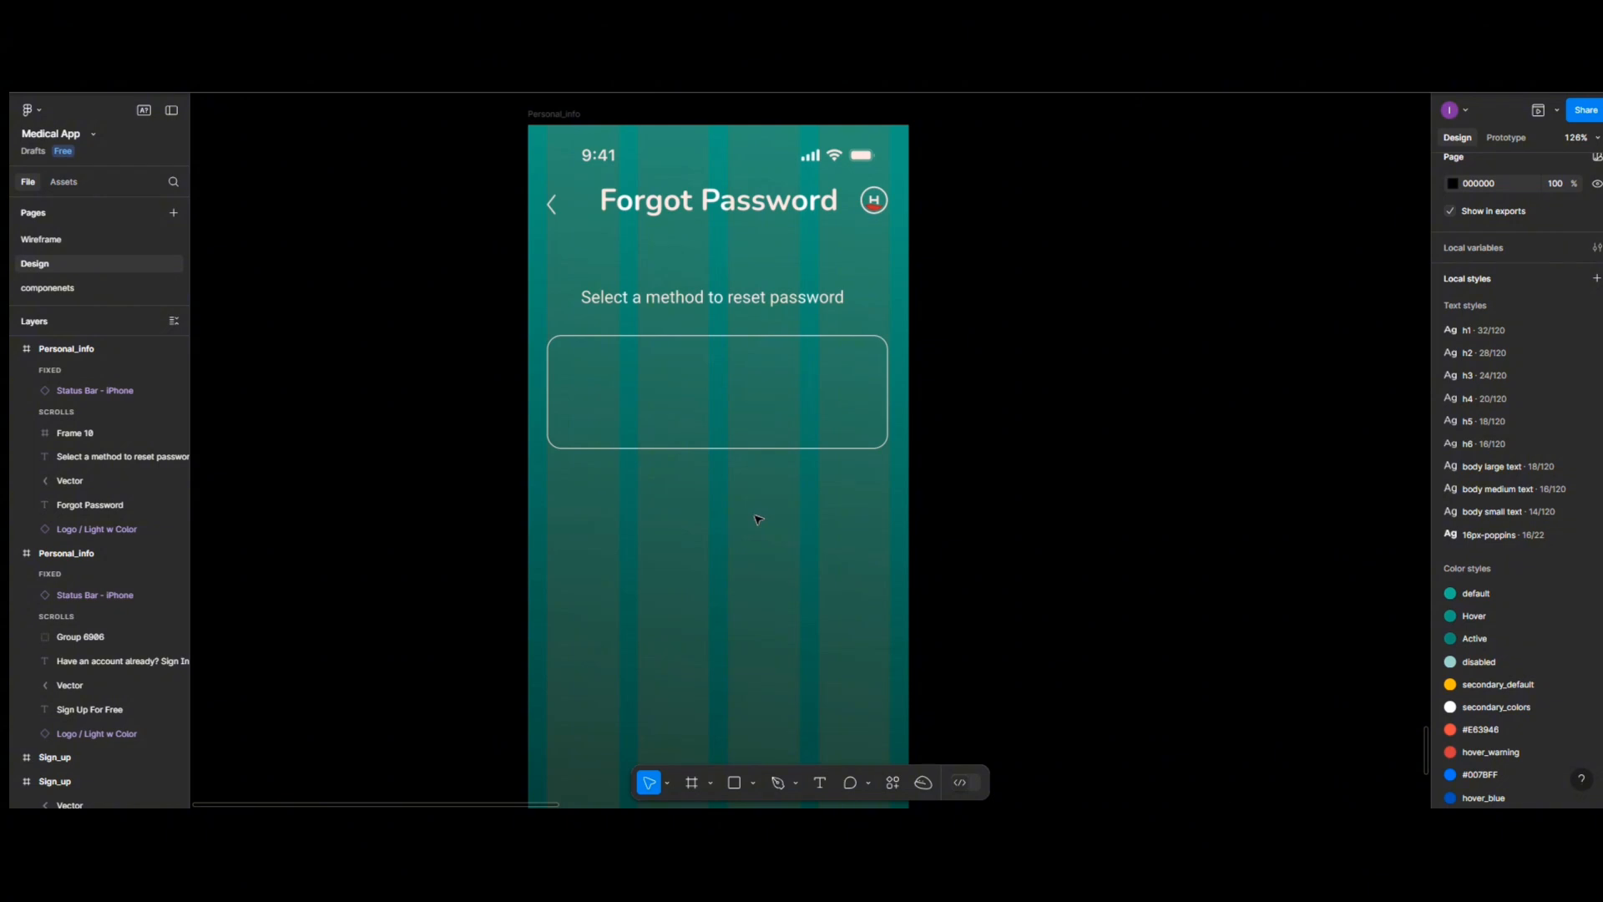
# Run the Phosphor Icons plugin, search for "message" and insert the regular ChatText icon into the screen
pyautogui.rightClick(757, 520)
pyautogui.moveTo(780, 627)
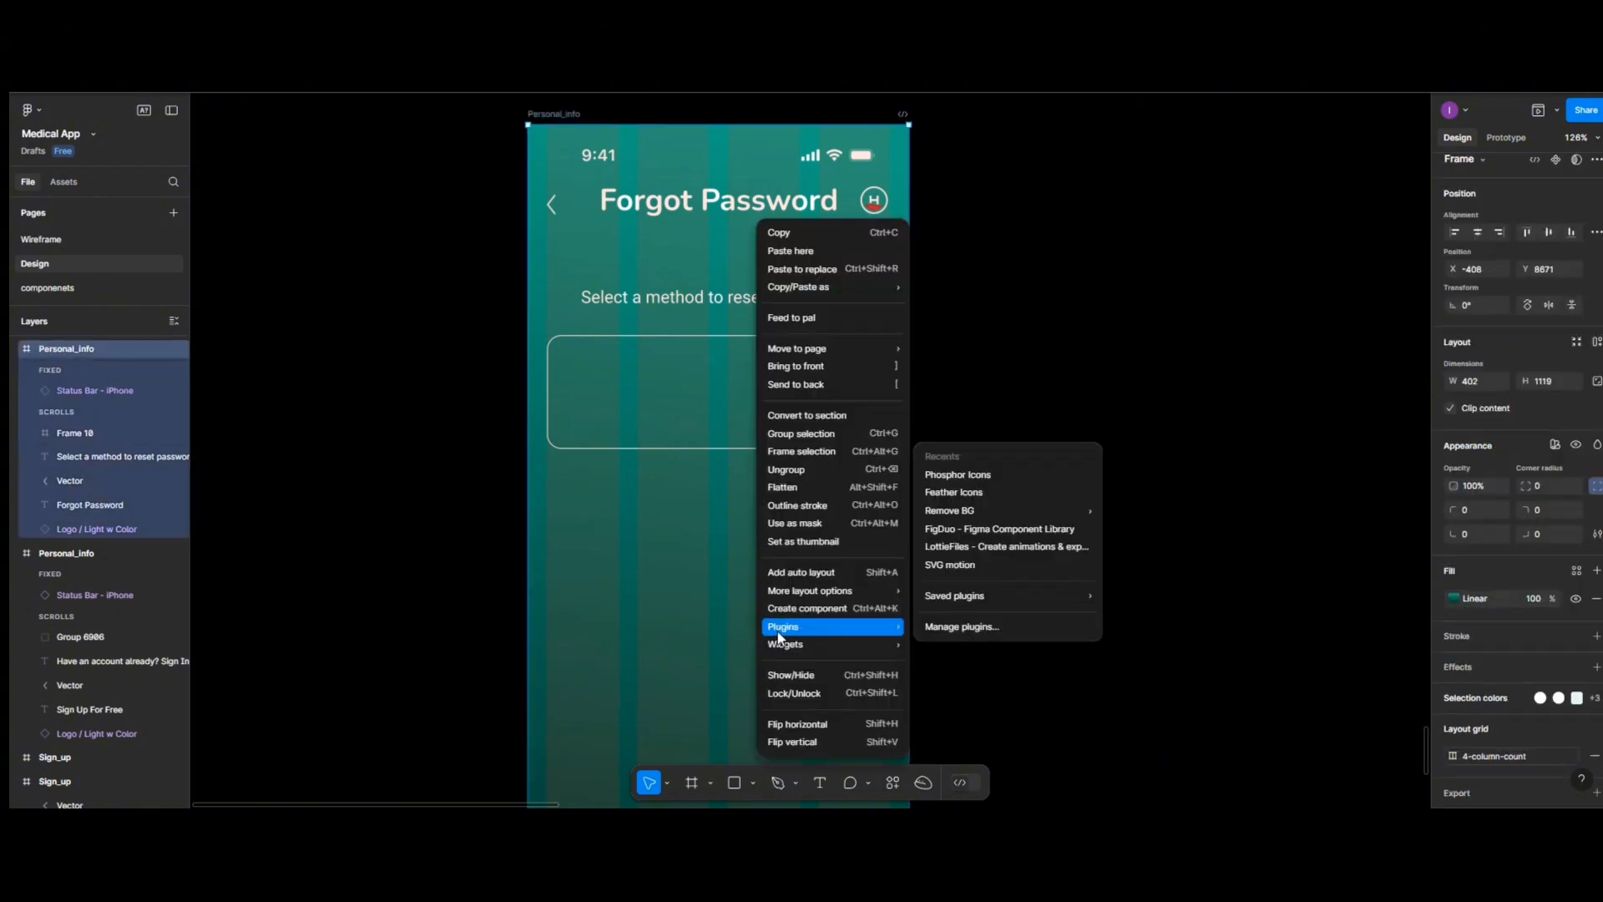
pyautogui.click(959, 474)
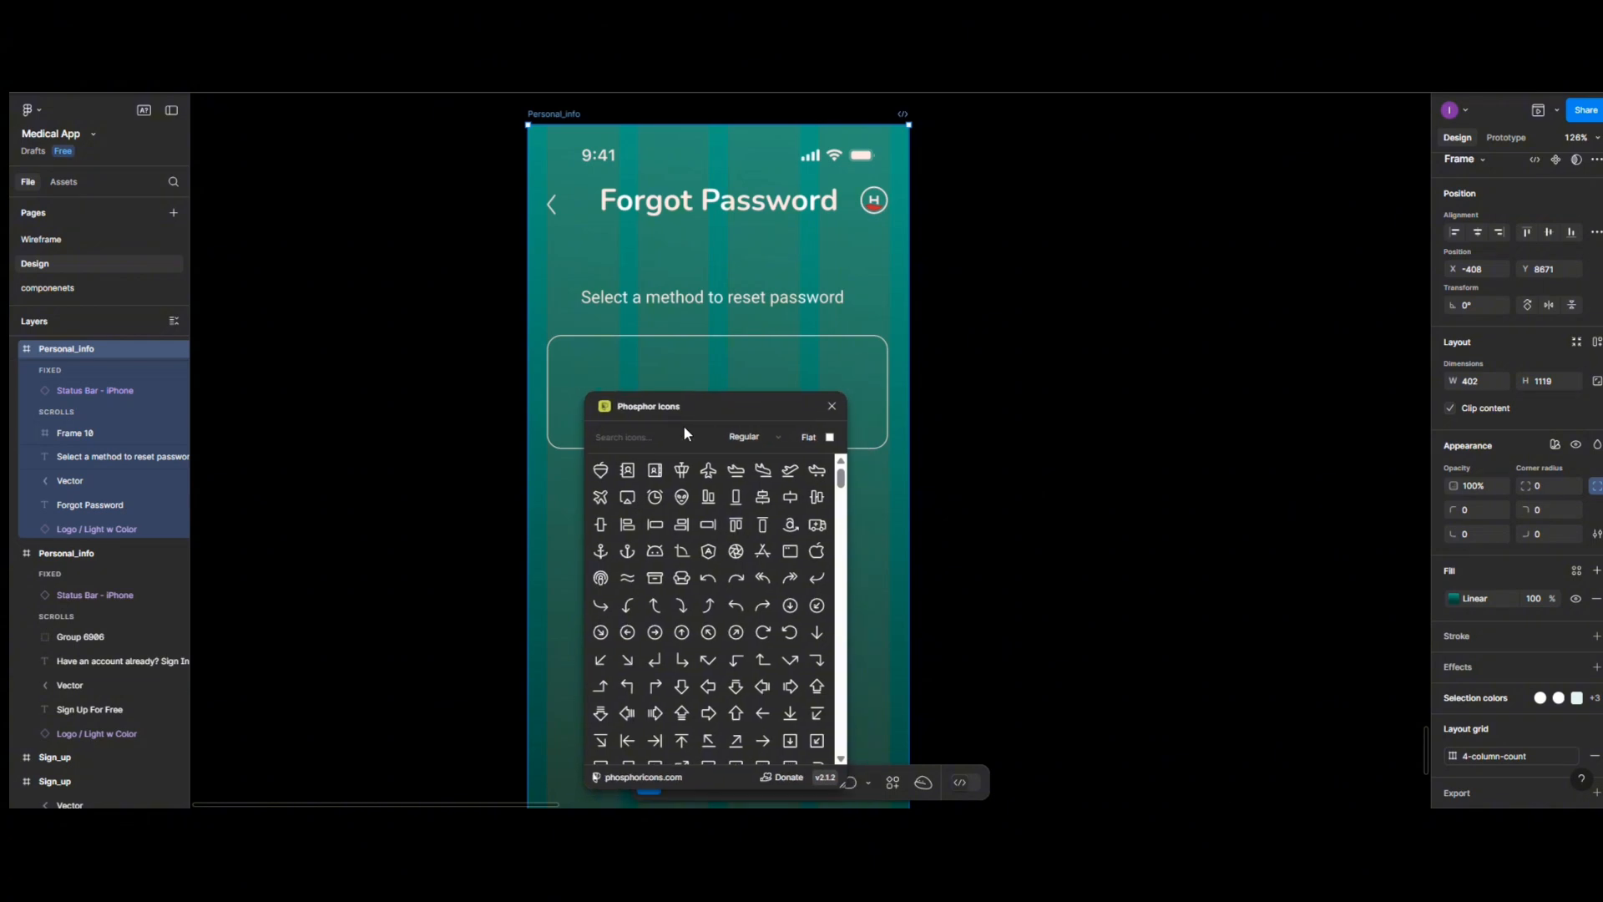
pyautogui.click(650, 434)
pyautogui.write('message')
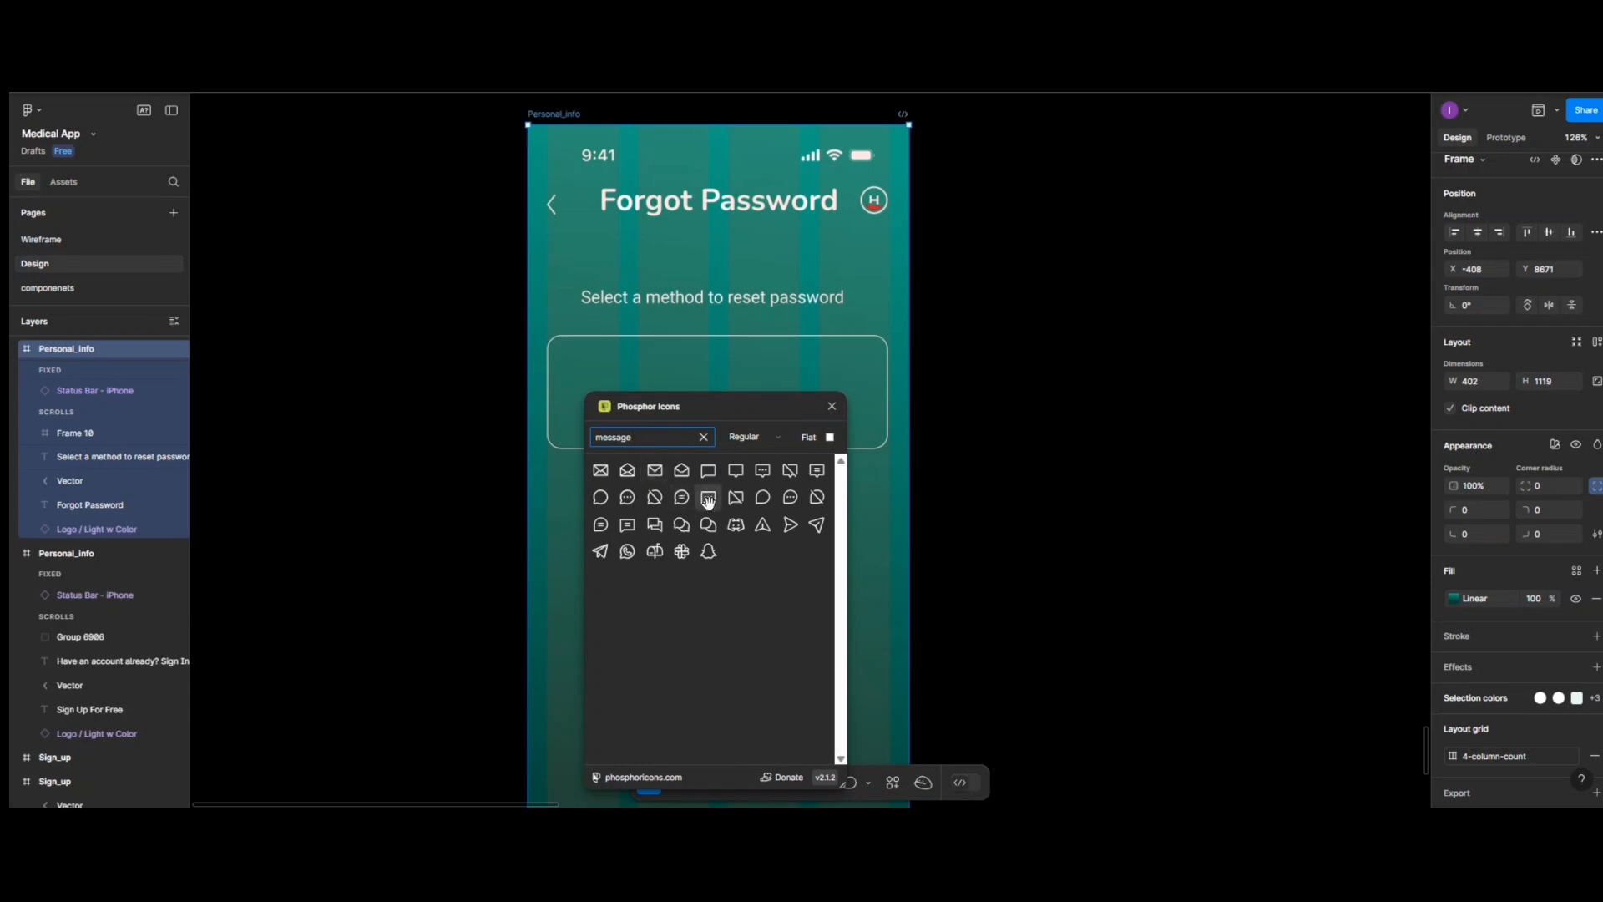
pyautogui.click(628, 526)
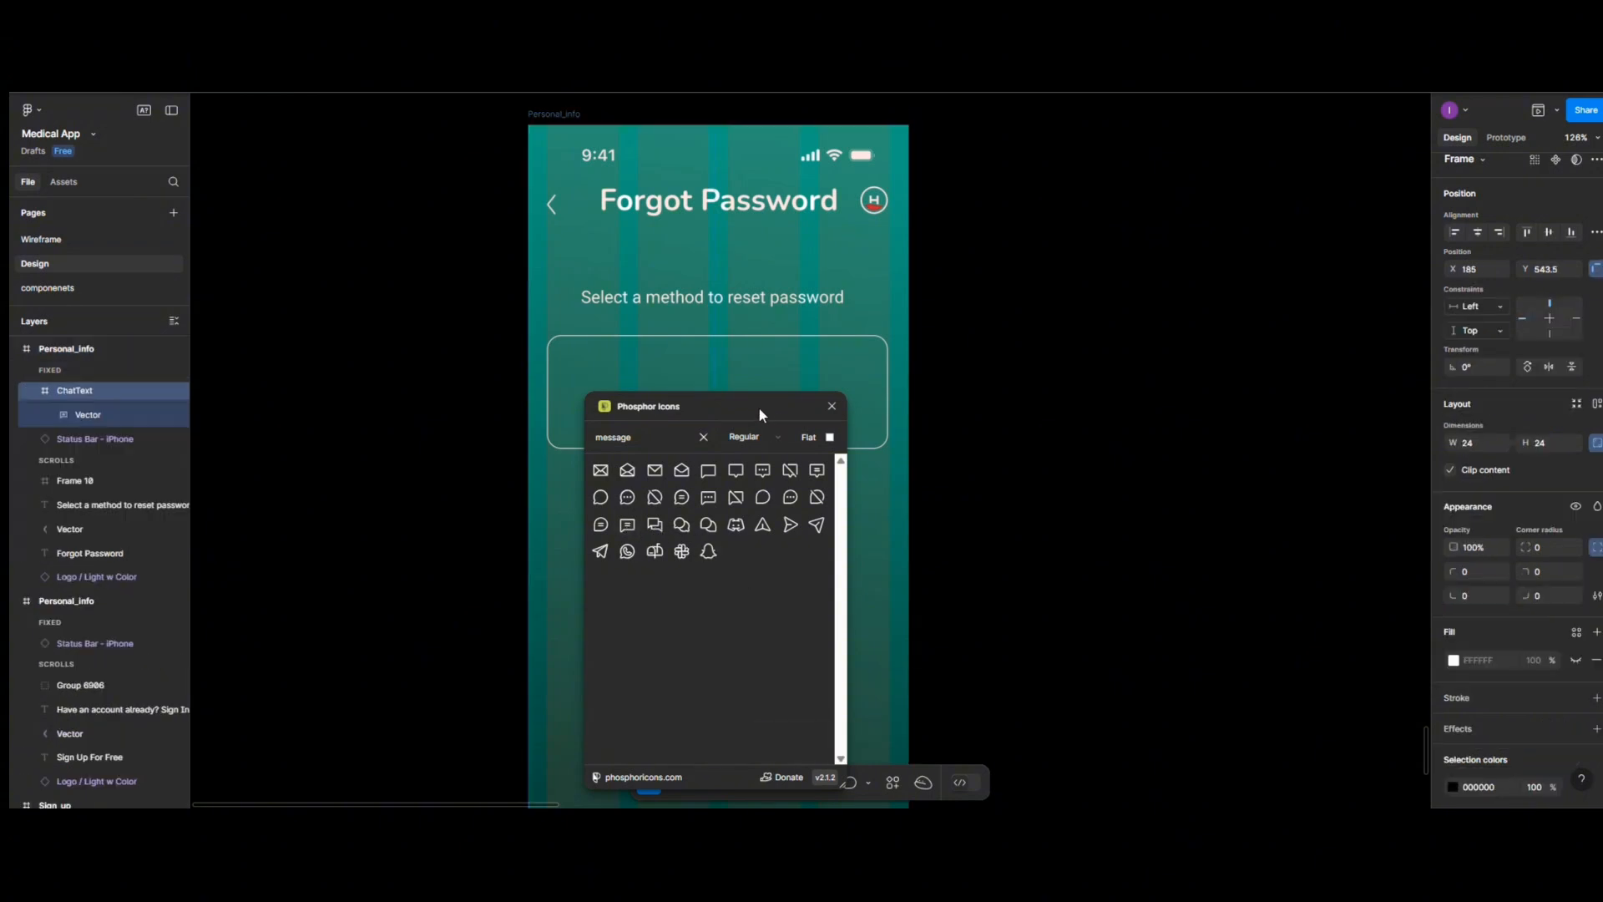
# Move the message icon's vector out of its 24 × 24 ChatText frame and delete the empty frame
pyautogui.moveTo(758, 410); pyautogui.dragTo(464, 465)
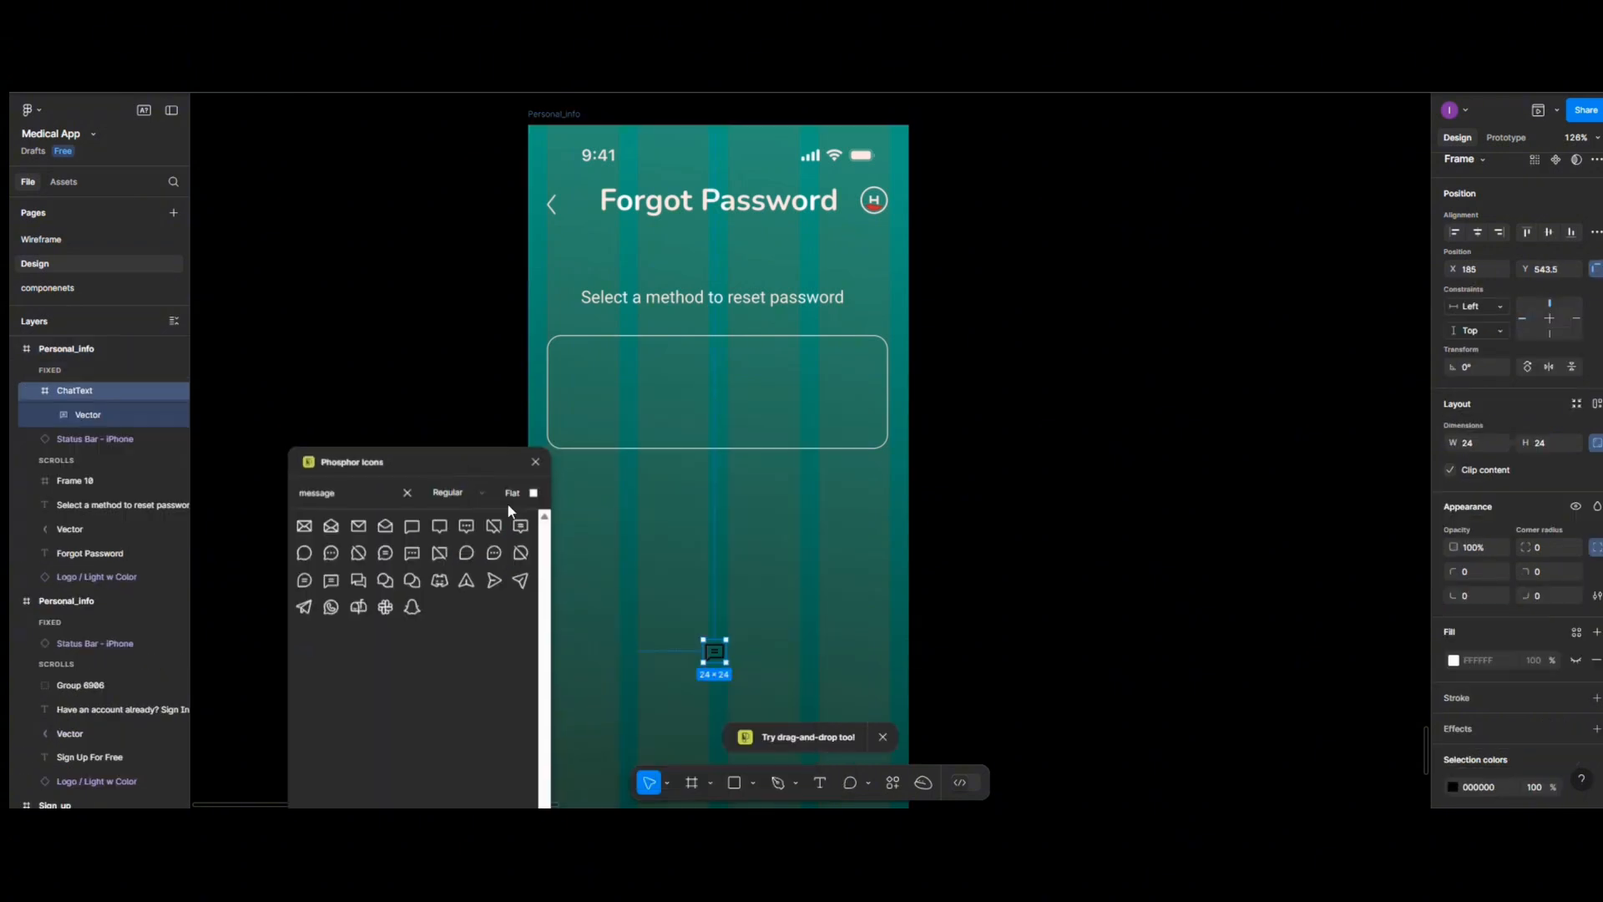
pyautogui.moveTo(720, 654); pyautogui.dragTo(776, 616)
pyautogui.doubleClick(701, 610)
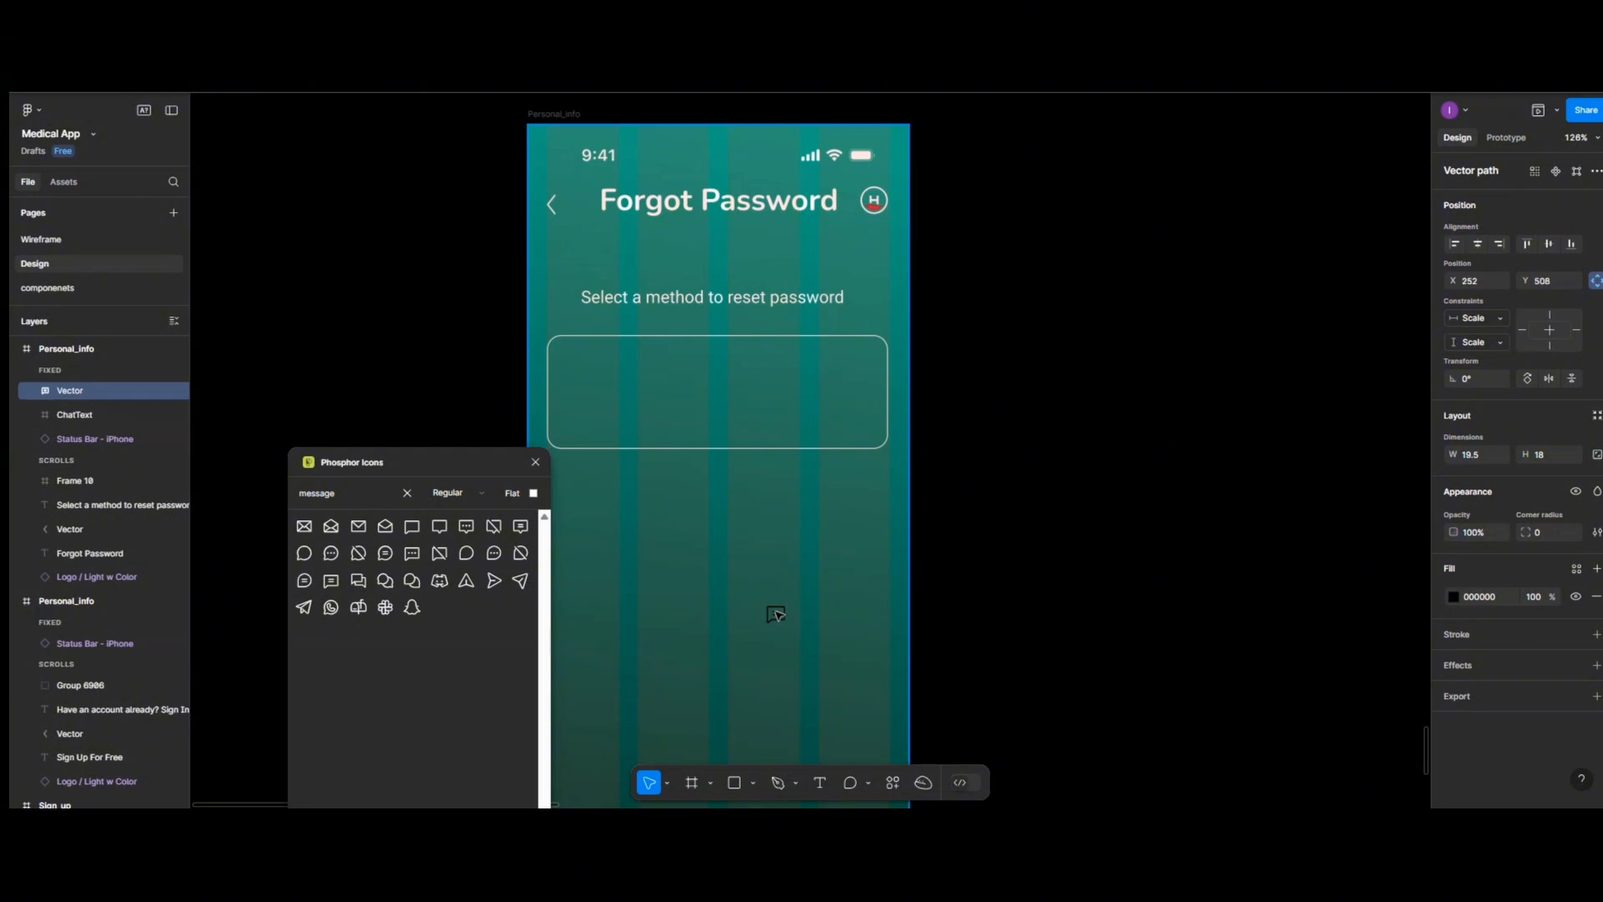
pyautogui.click(703, 606)
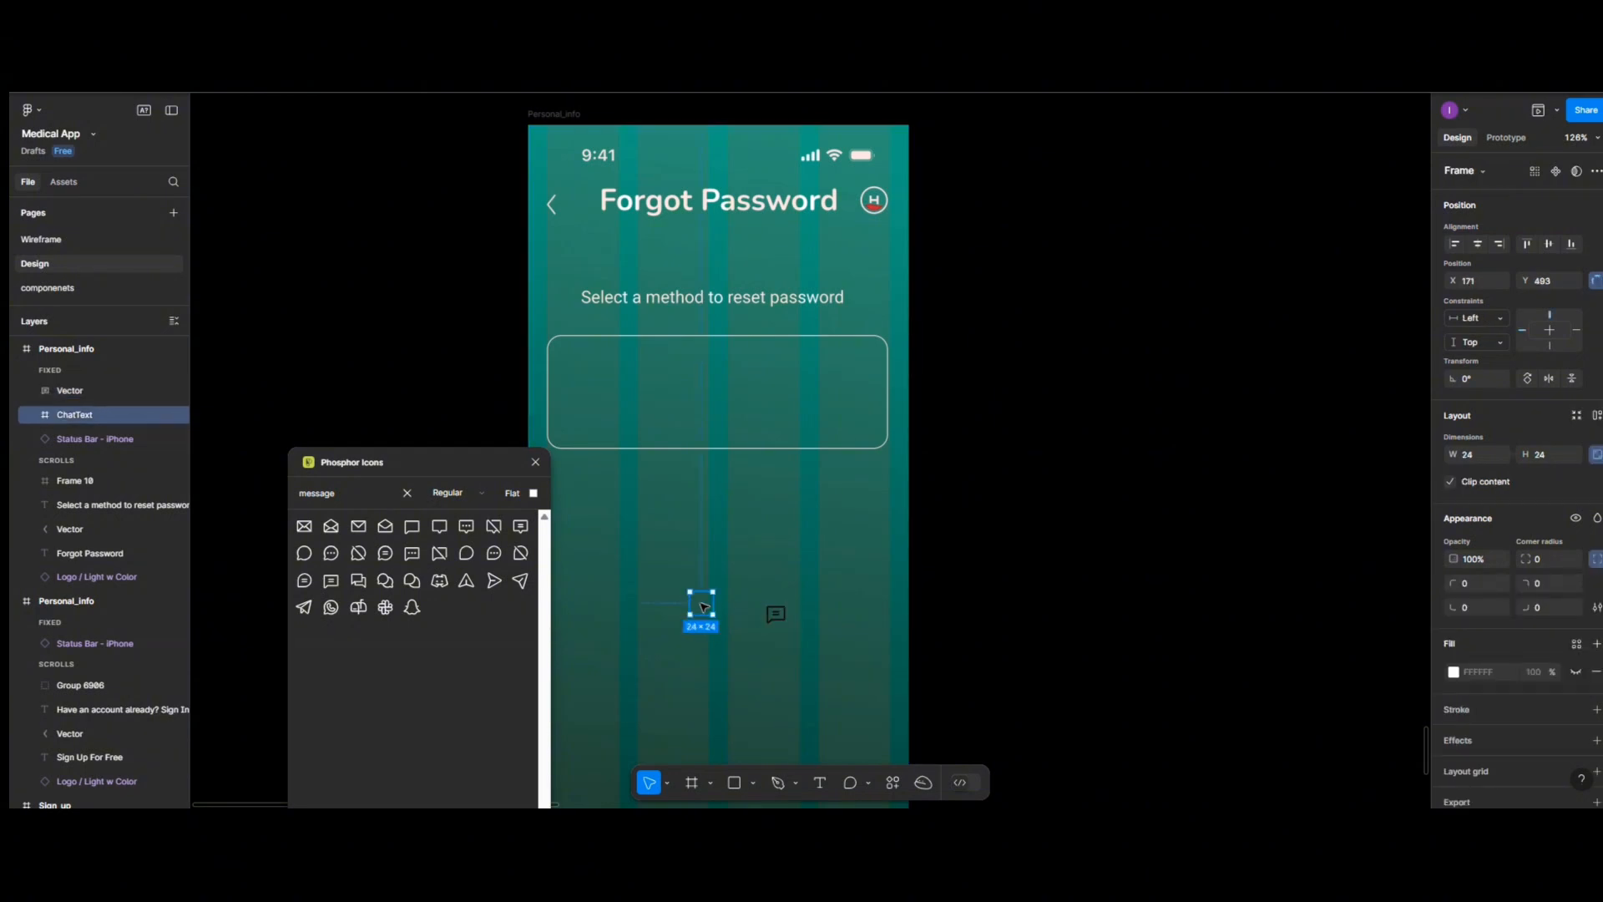
pyautogui.press('Delete')
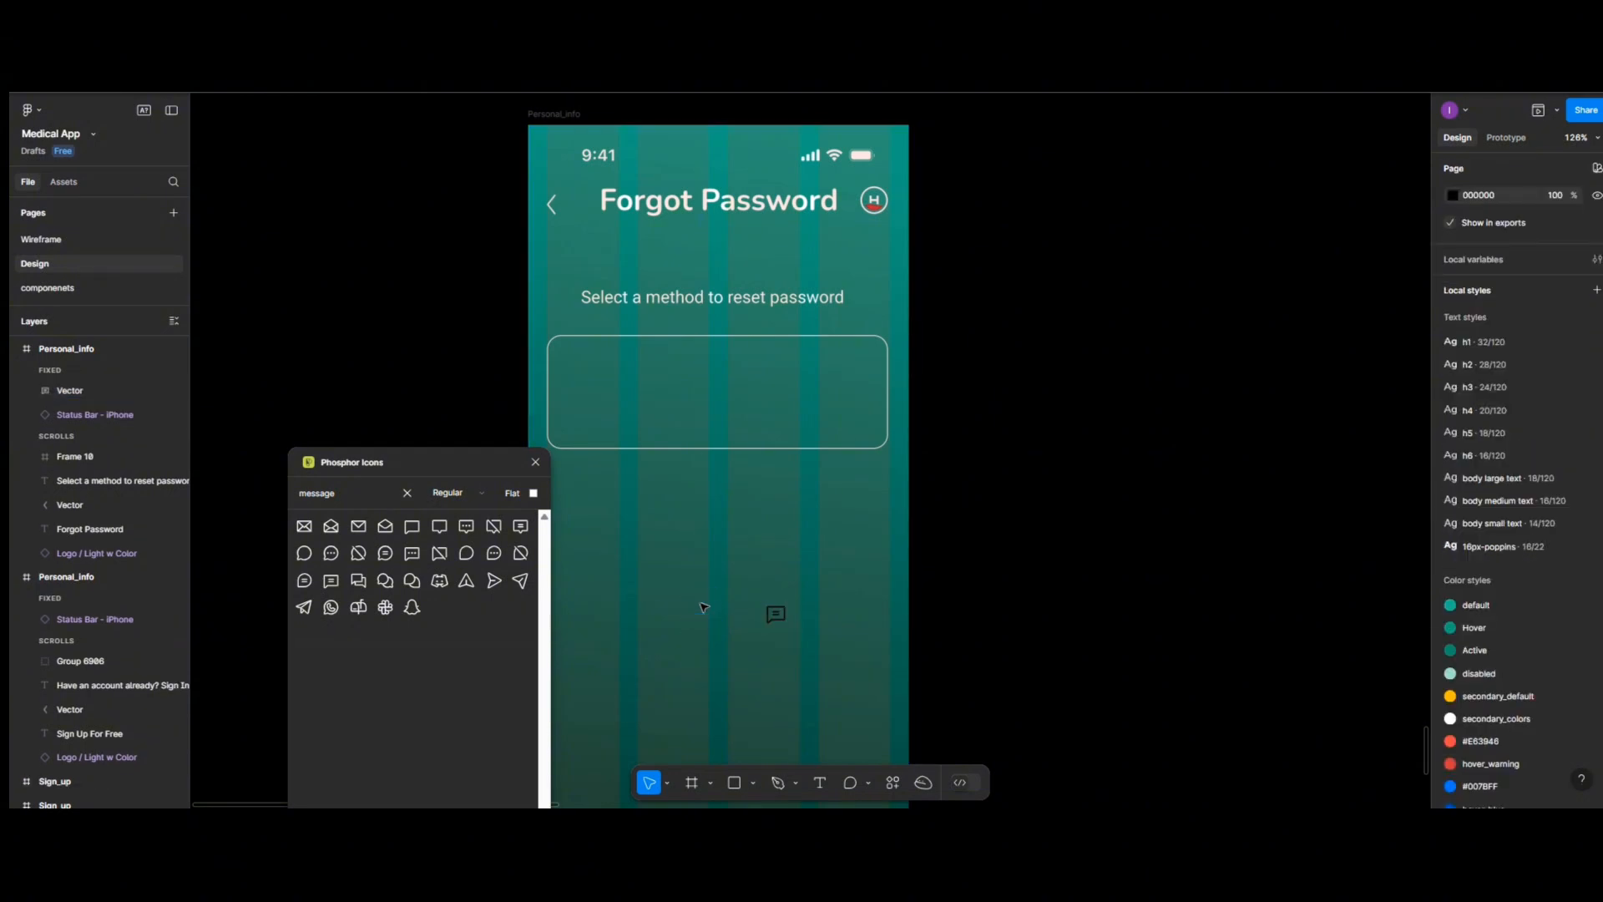
# Draw a frame of about 79 × 79 below the outlined card and move the message icon into it
pyautogui.click(693, 783)
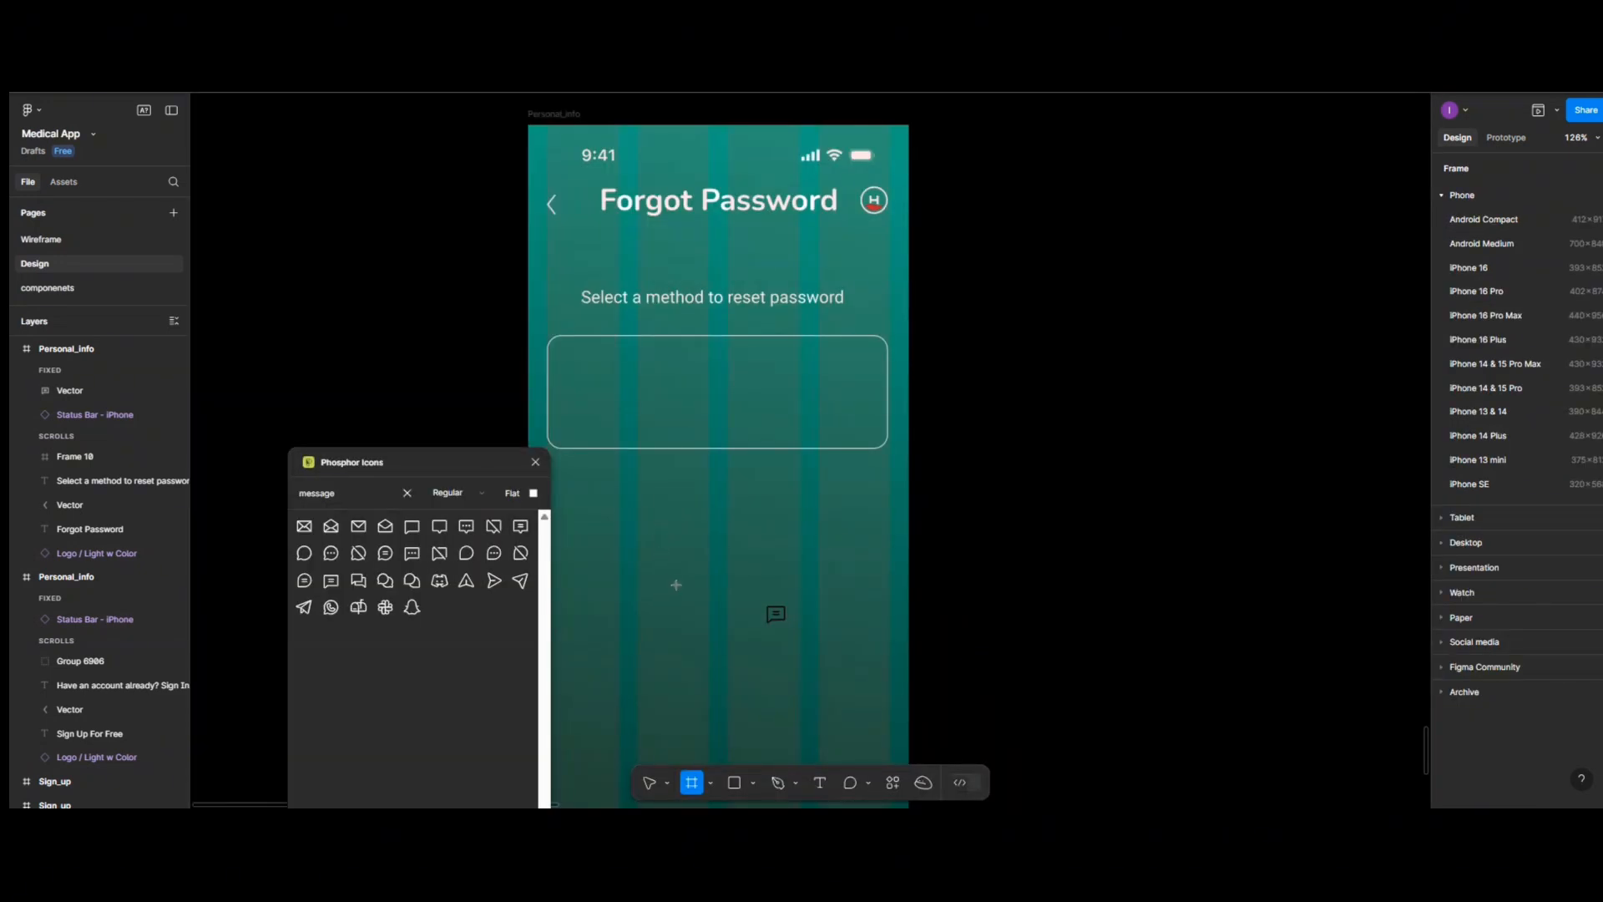
pyautogui.click(686, 552)
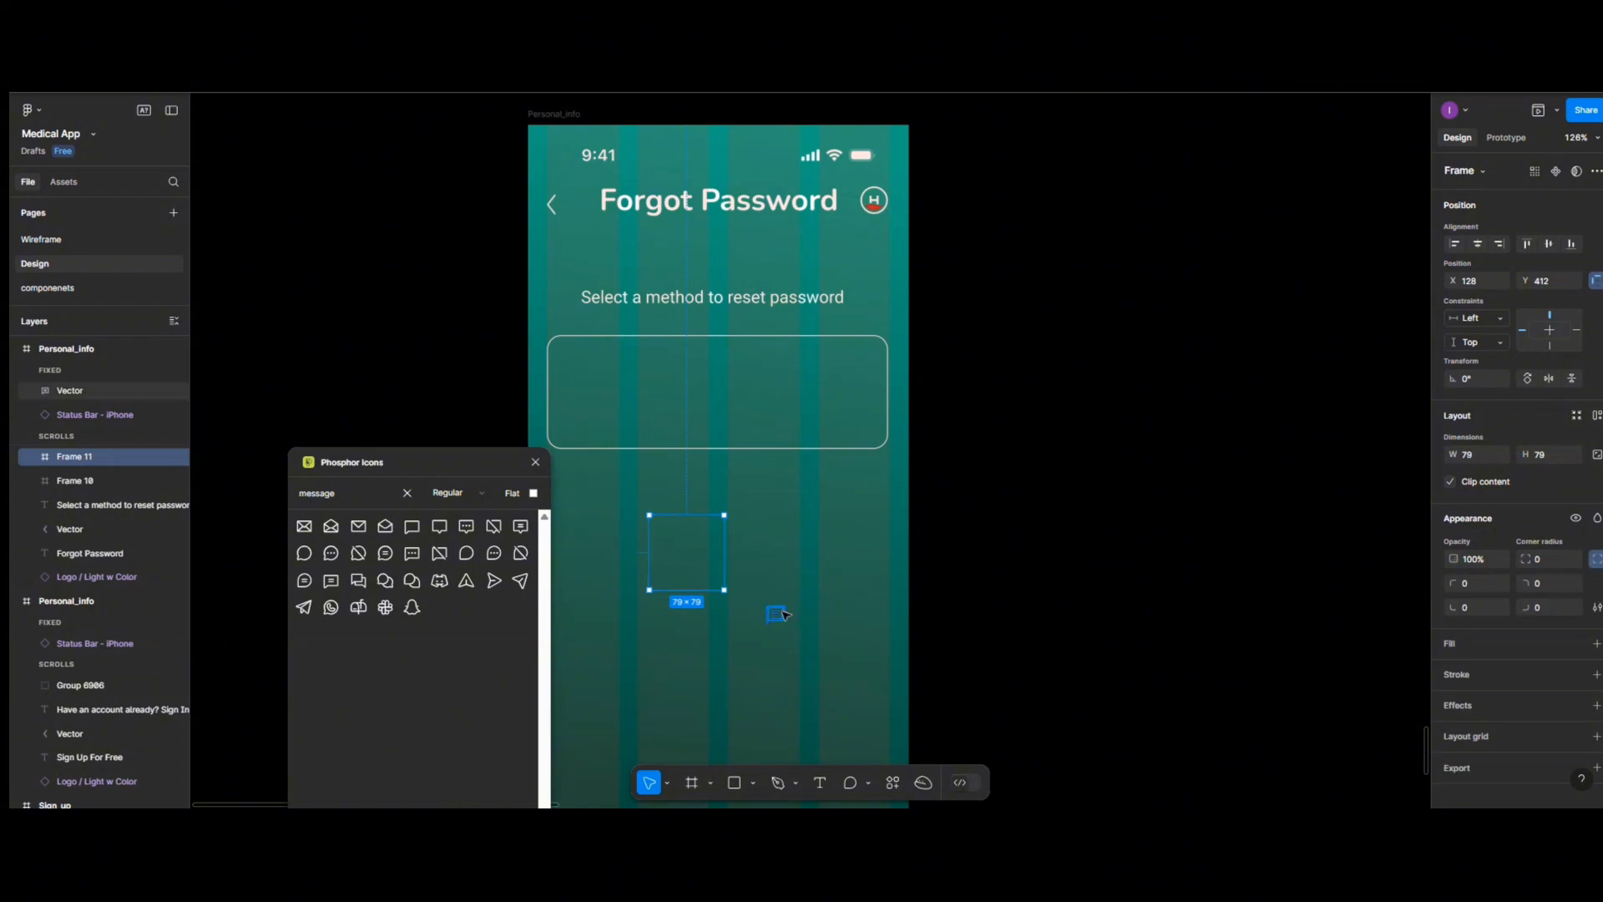
pyautogui.moveTo(785, 615); pyautogui.dragTo(696, 554)
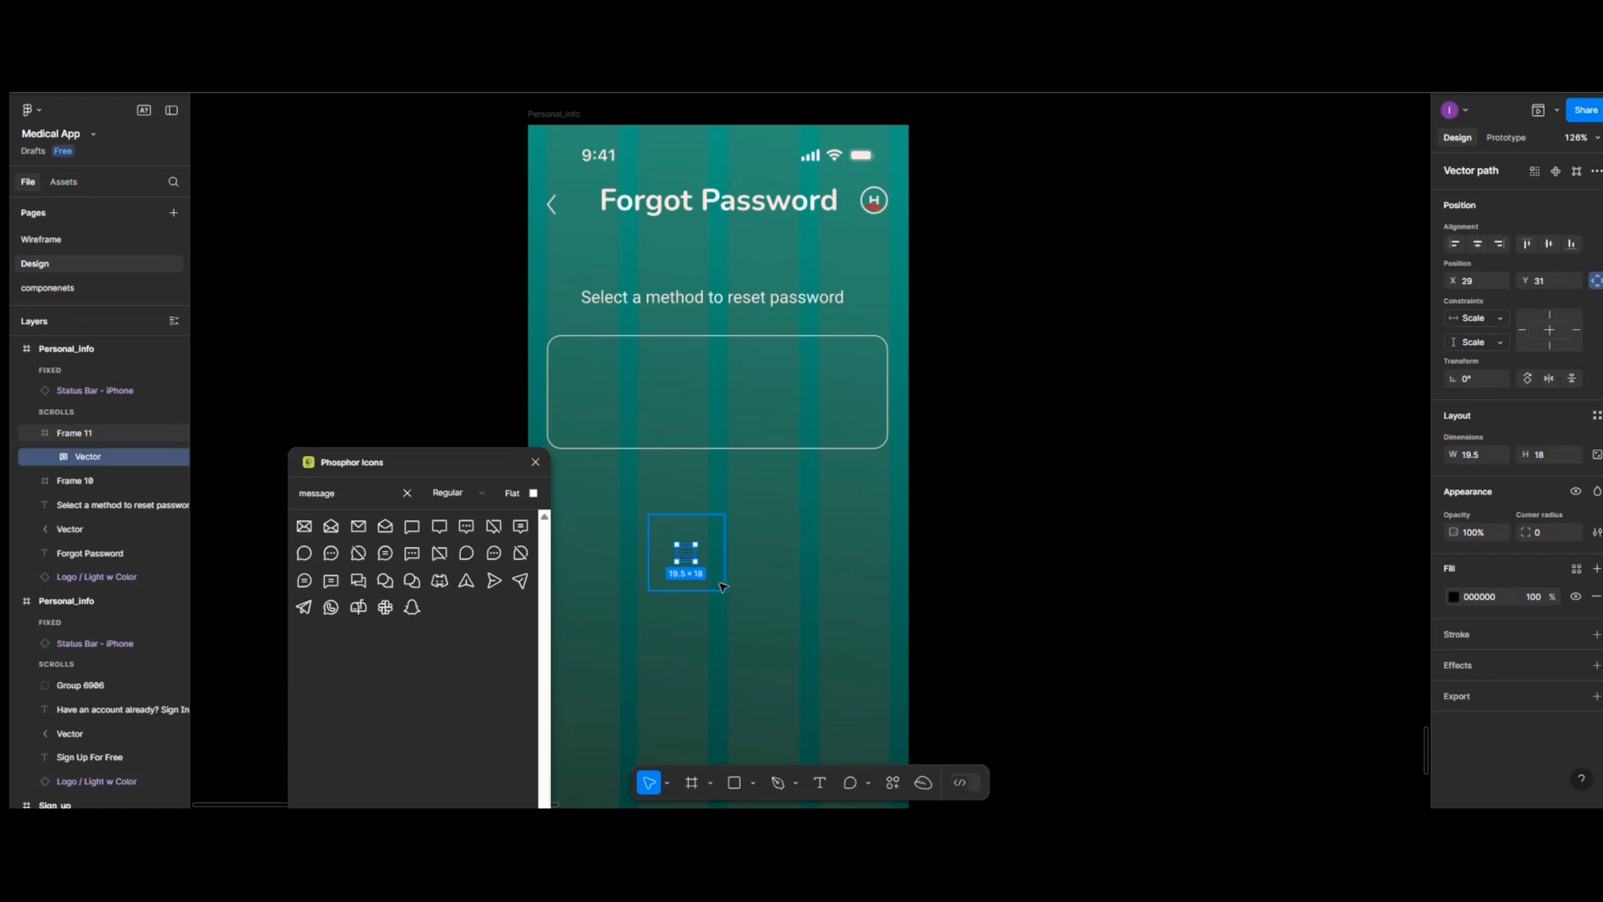
# Resize the frame around the message icon to 100 × 100
pyautogui.click(719, 582)
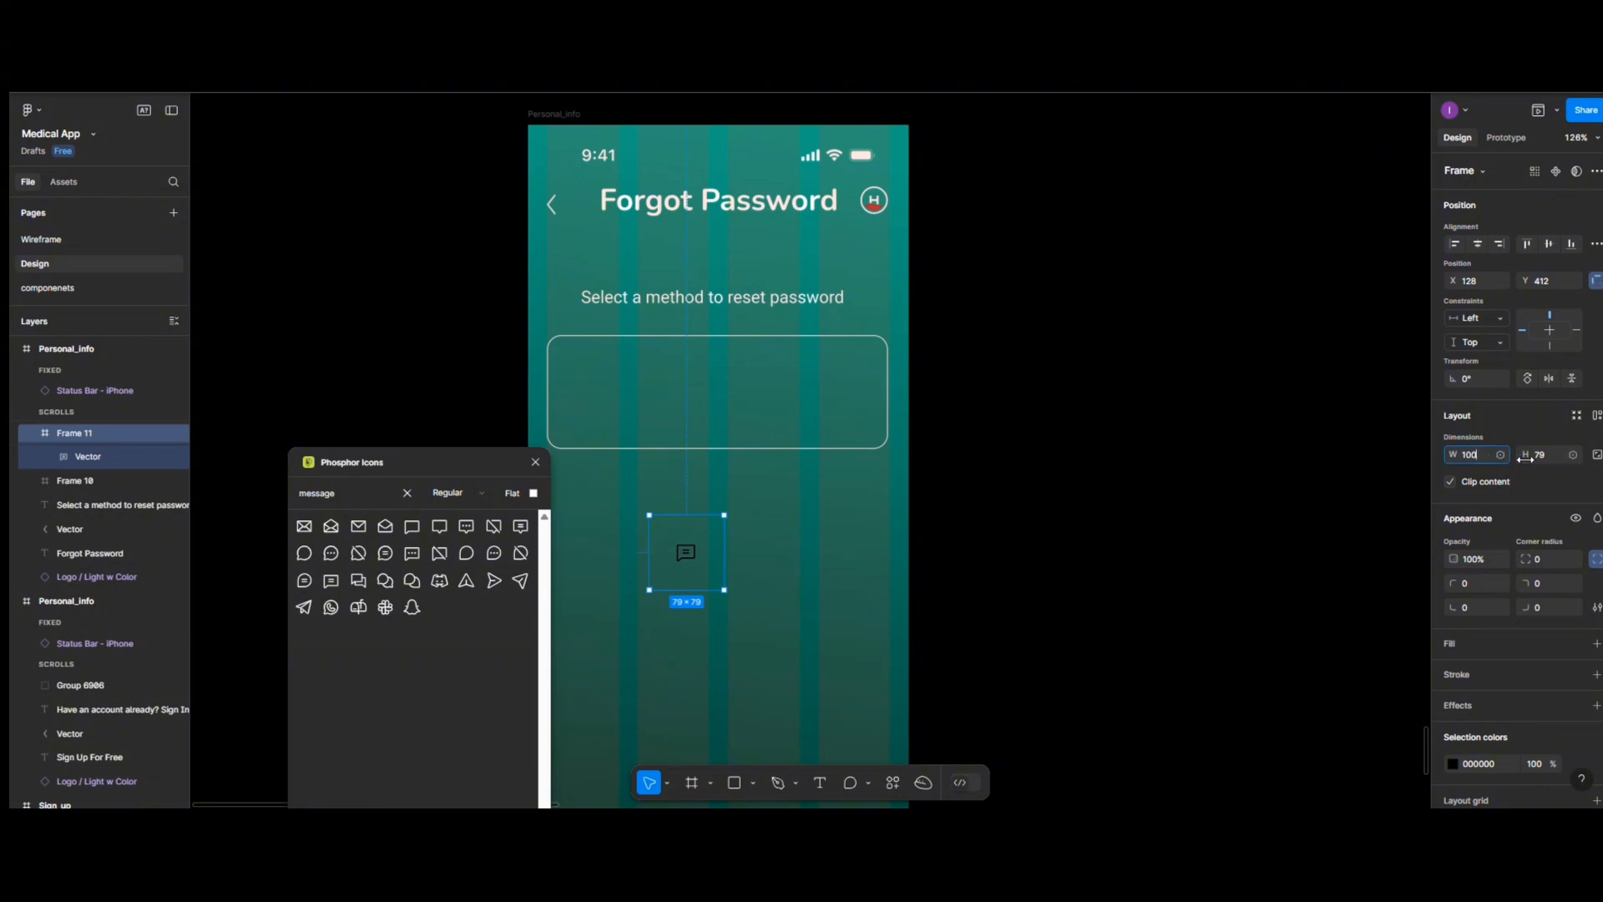
pyautogui.click(1557, 458)
pyautogui.write('100')
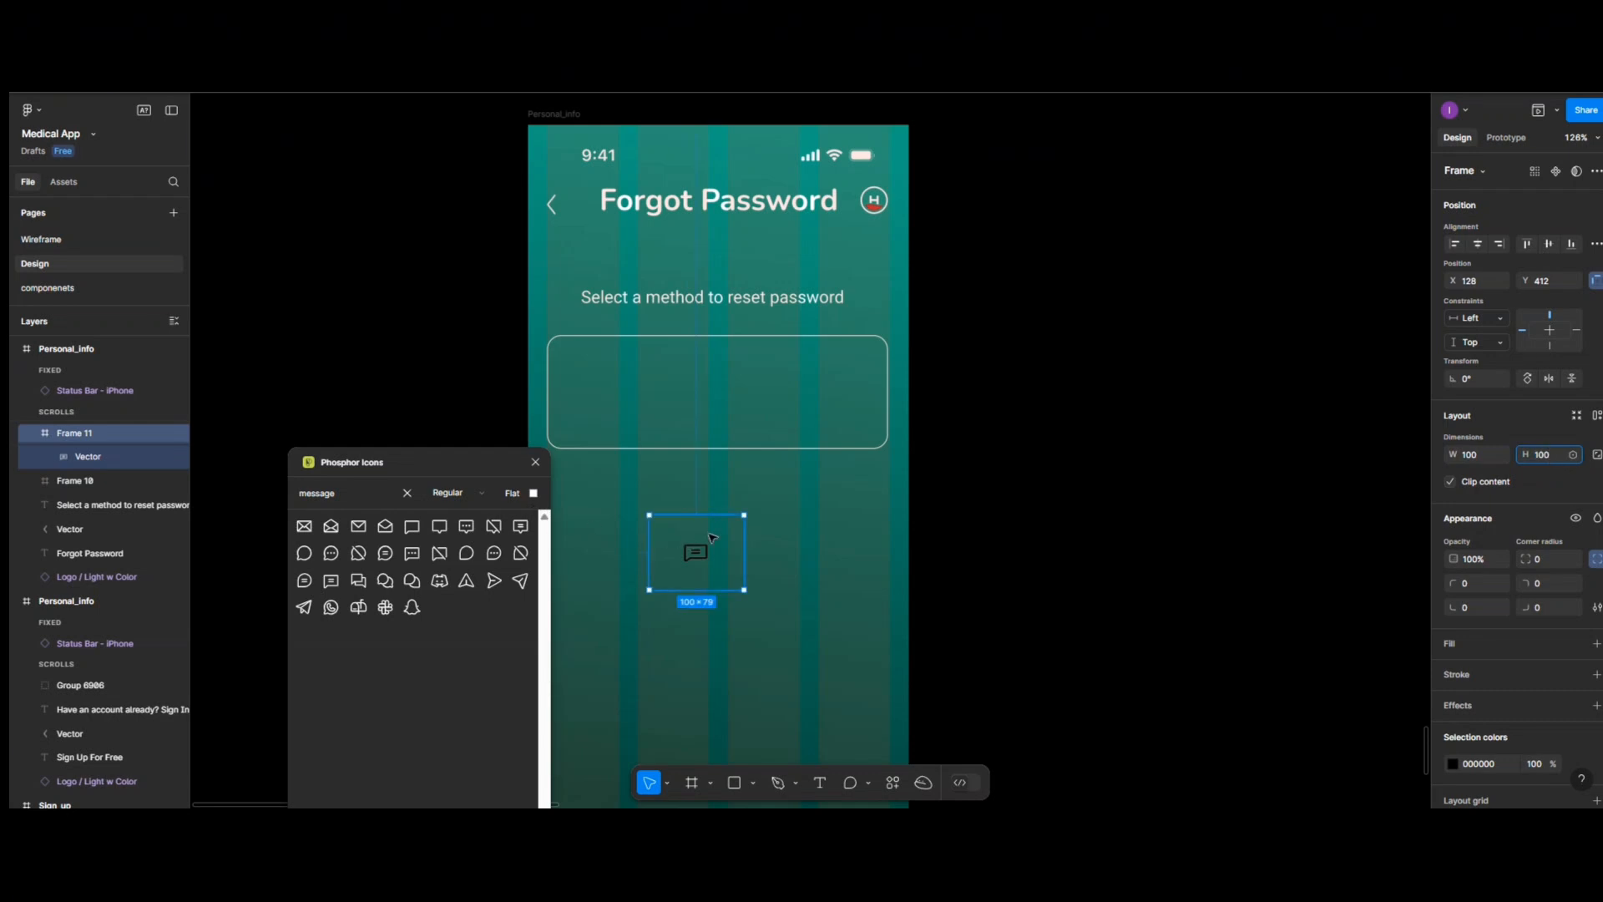
pyautogui.press('Return')
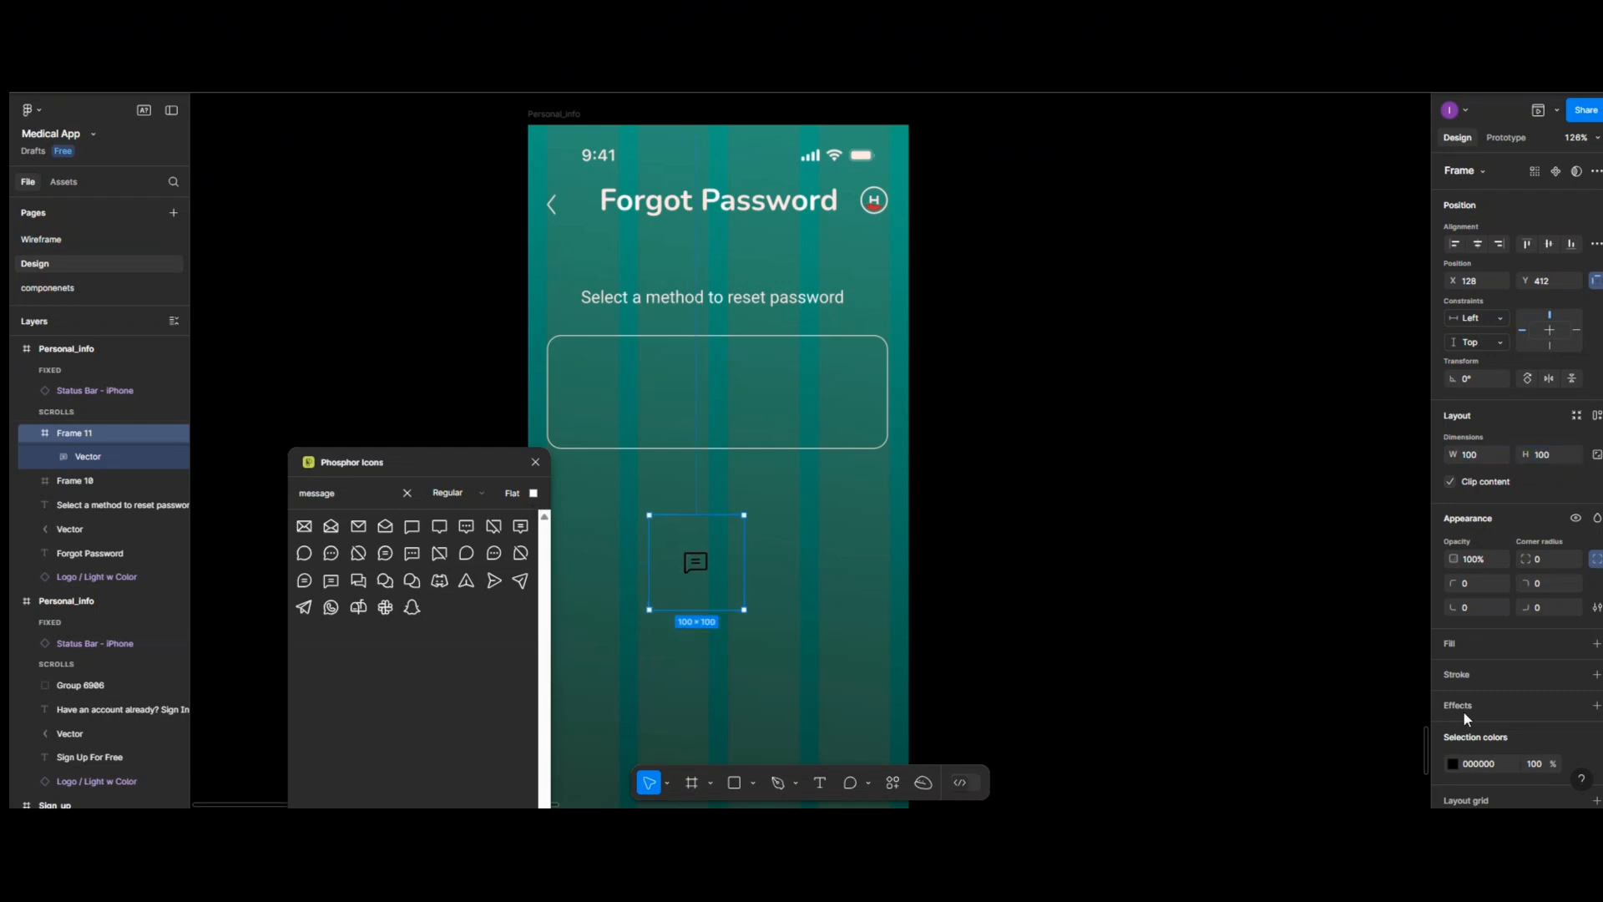
# Fill the message icon's frame with ADB5BD and set its corner radius to 50
pyautogui.click(1451, 647)
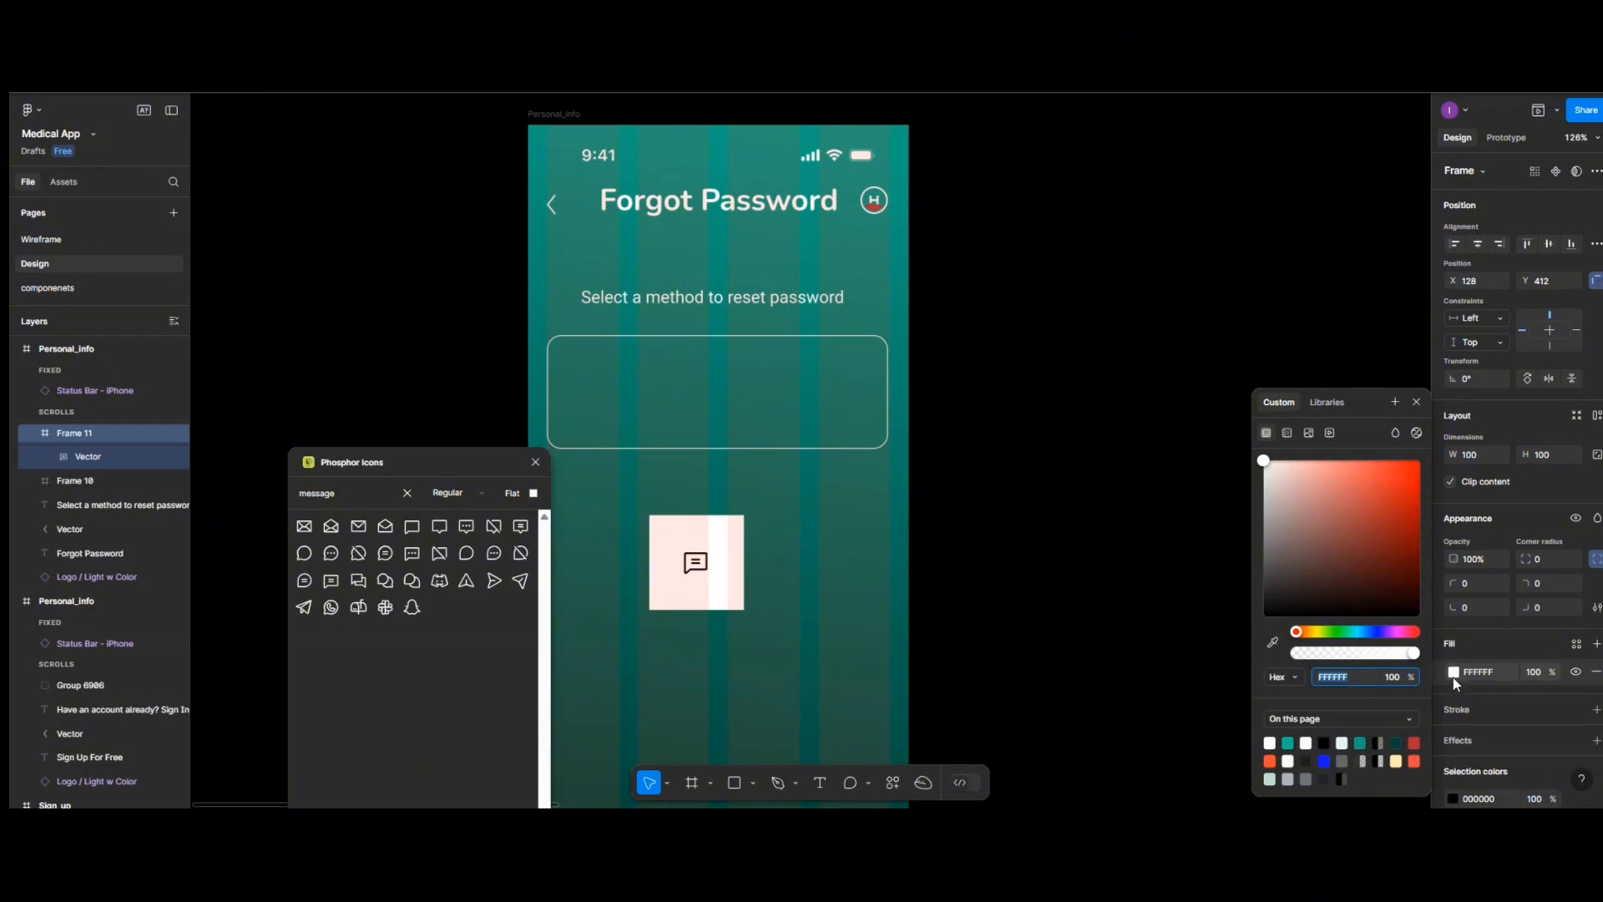
pyautogui.click(1454, 671)
pyautogui.click(1454, 671)
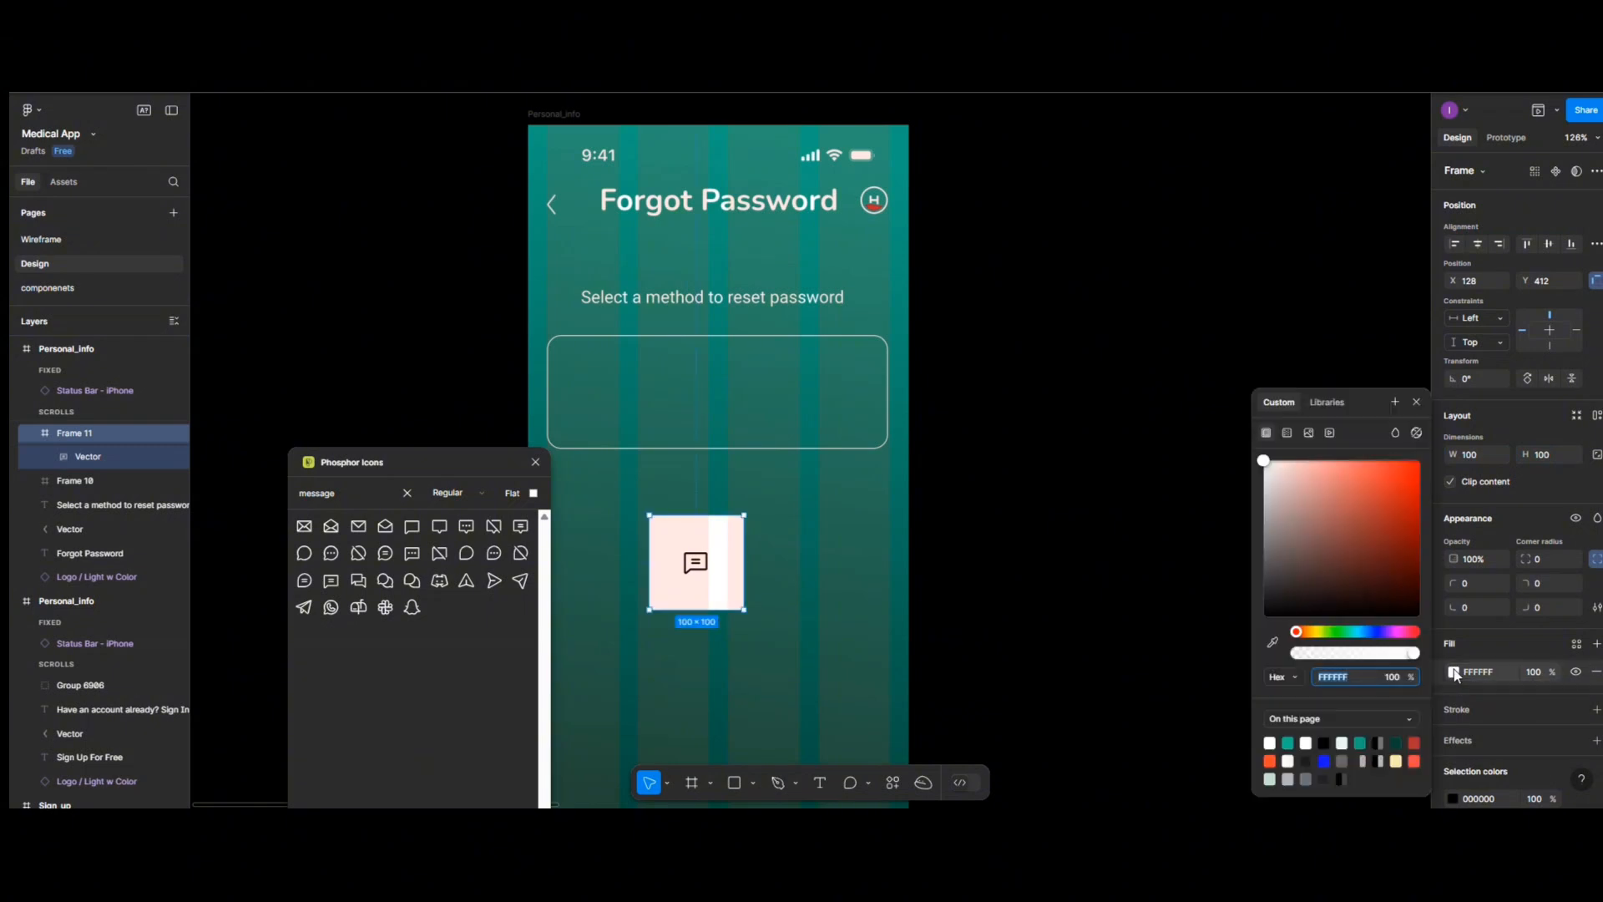
pyautogui.click(1343, 741)
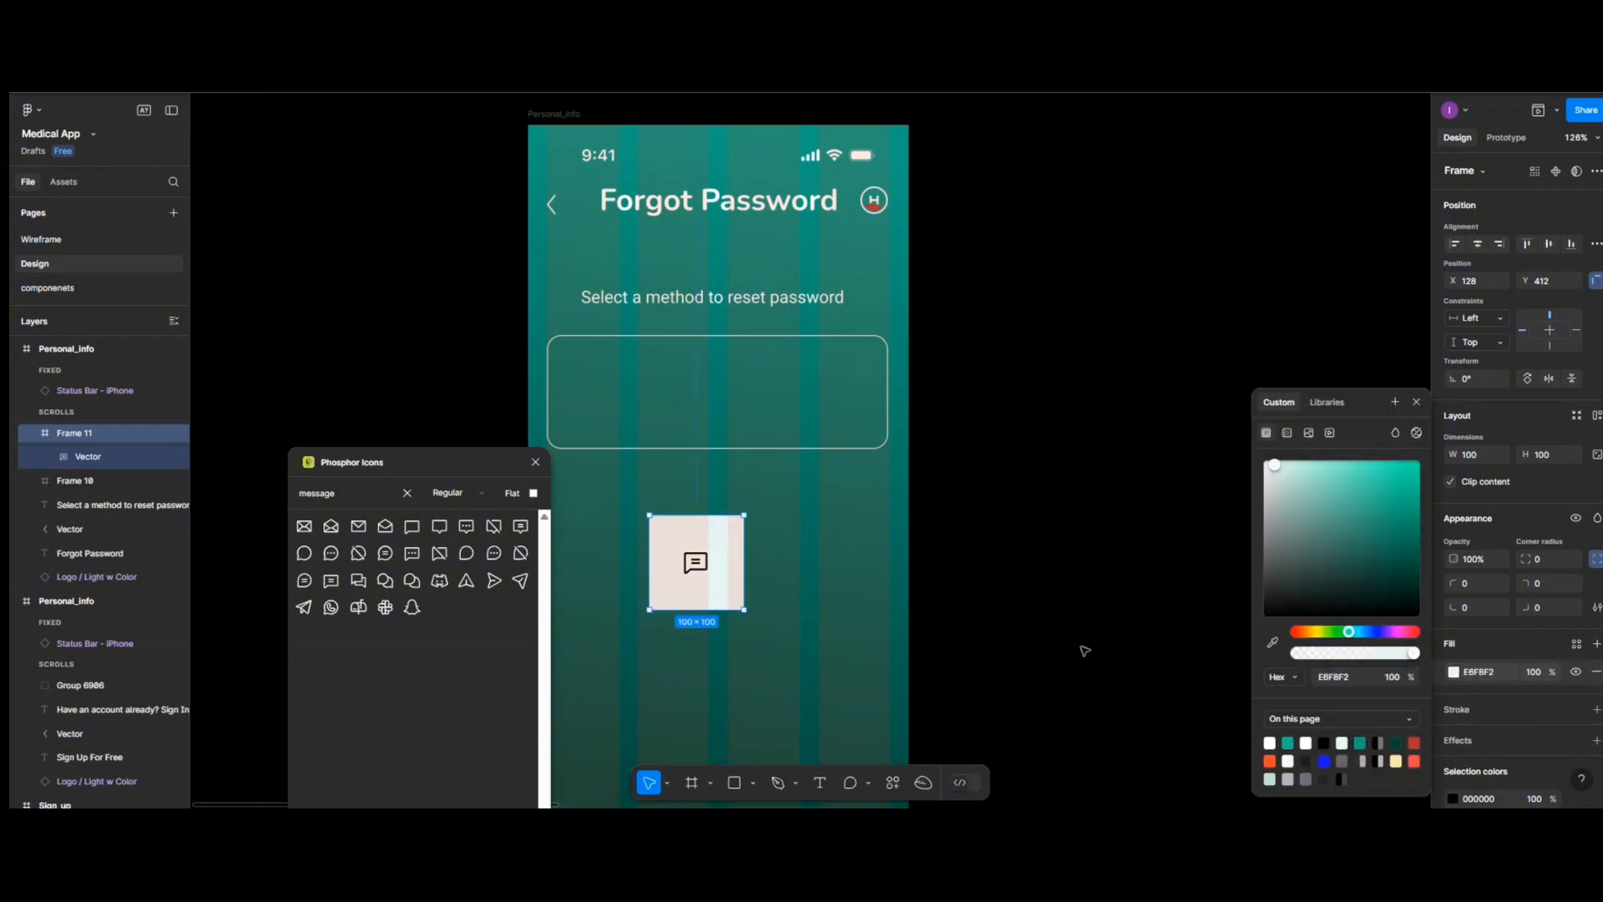
pyautogui.click(1289, 776)
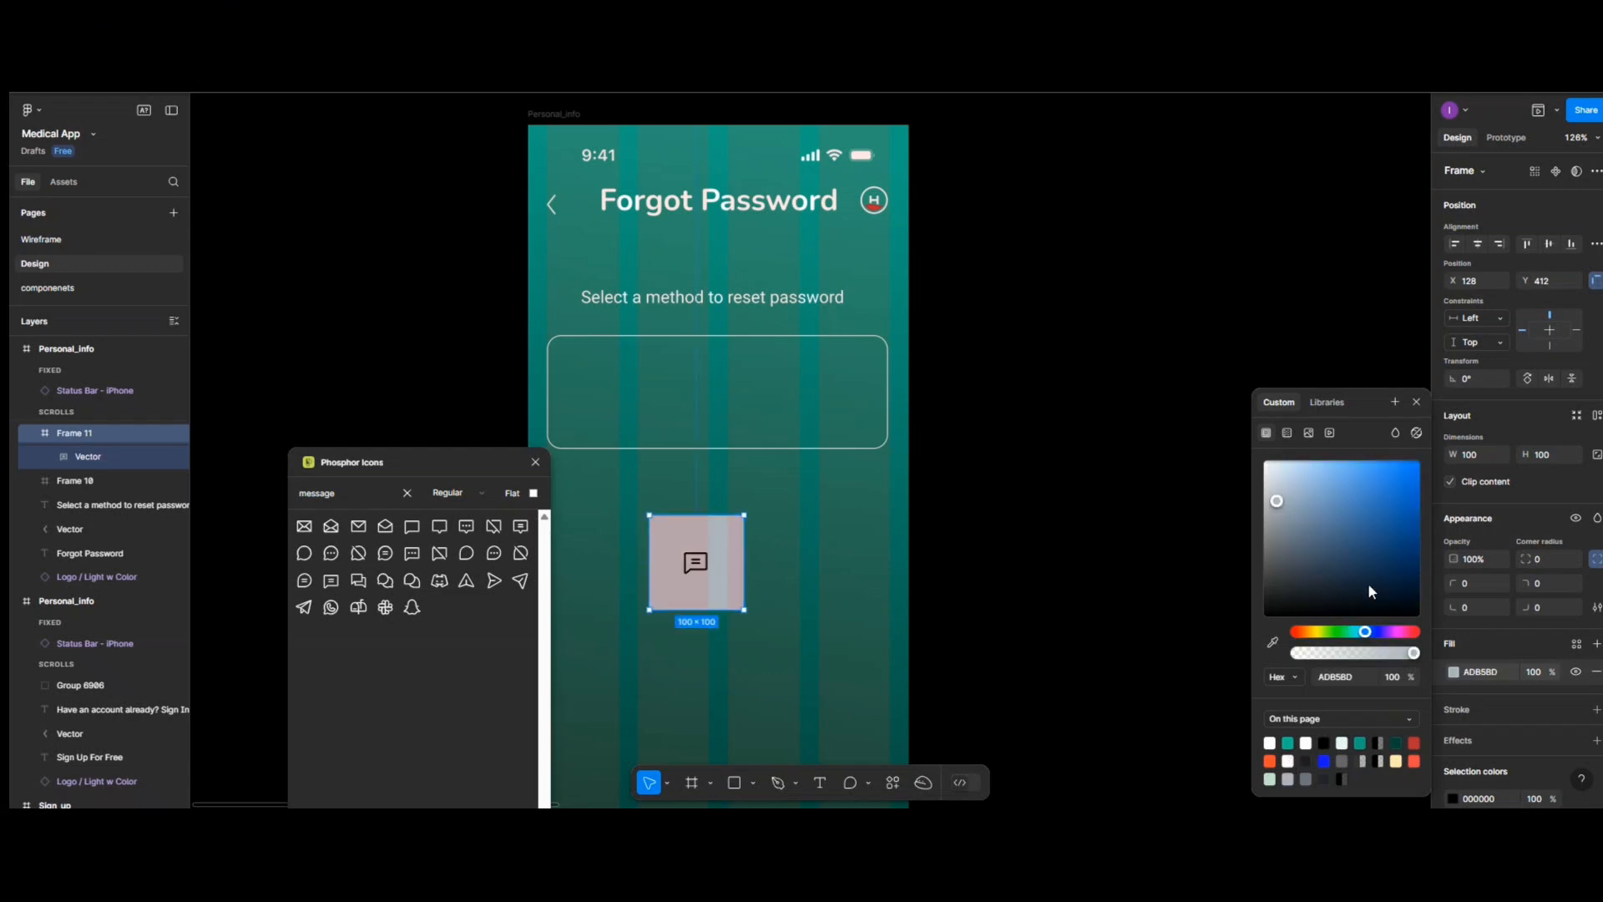
pyautogui.click(1541, 558)
pyautogui.write('50')
pyautogui.click(738, 539)
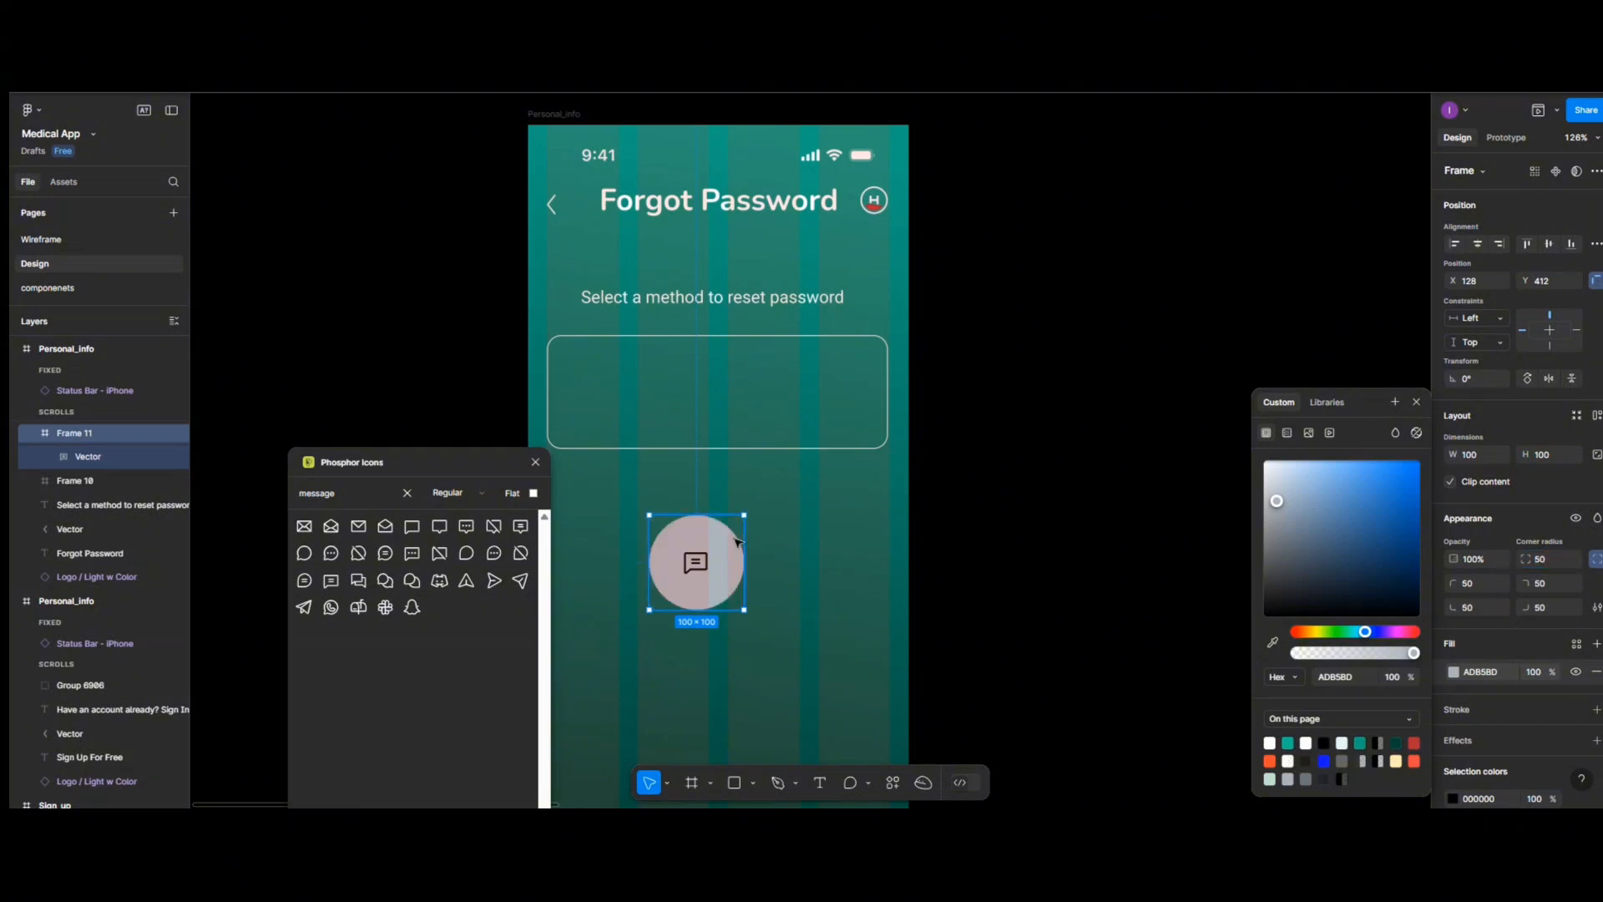
# Scale the message icon up to about 43 × 40 and centre it horizontally and vertically within its circle
pyautogui.doubleClick(698, 566)
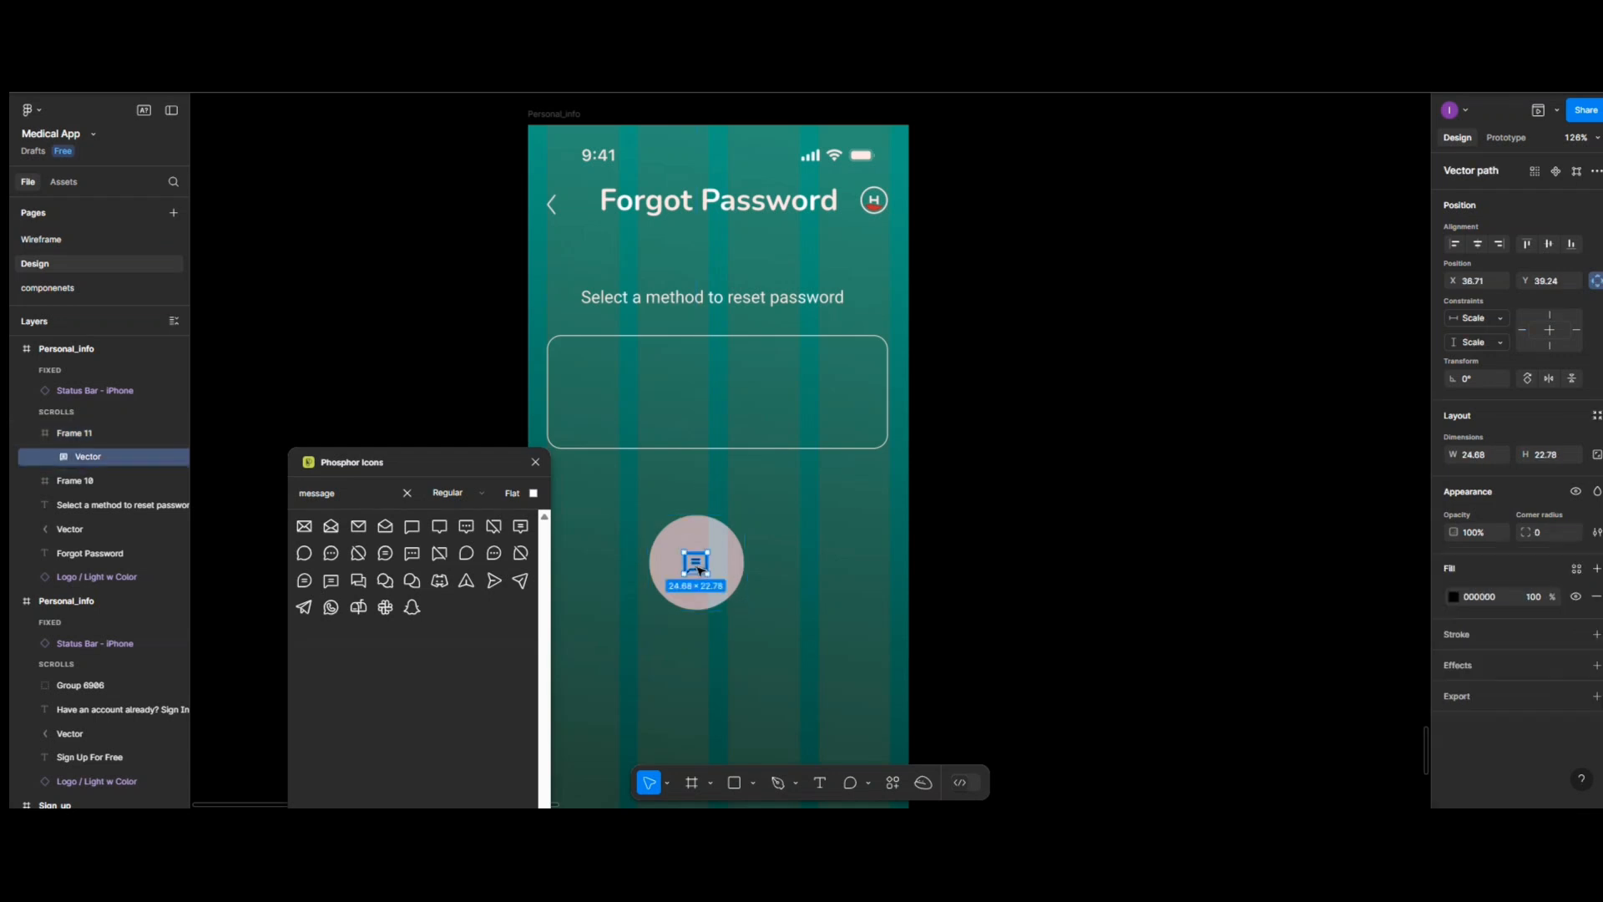
pyautogui.click(668, 782)
pyautogui.click(674, 742)
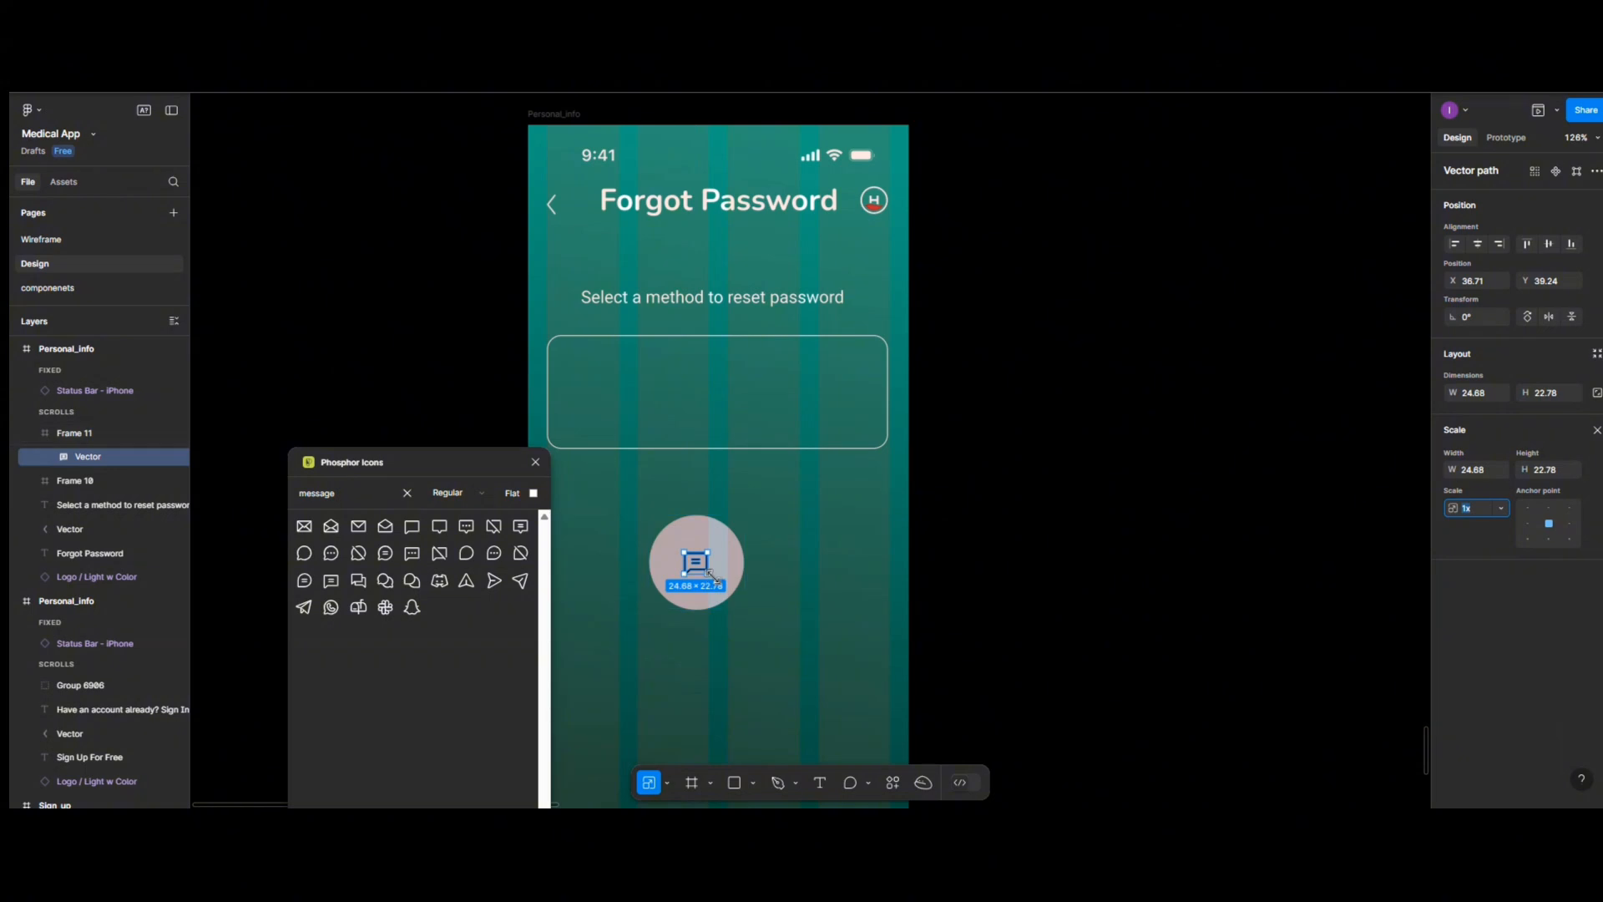
pyautogui.moveTo(710, 575); pyautogui.dragTo(724, 590)
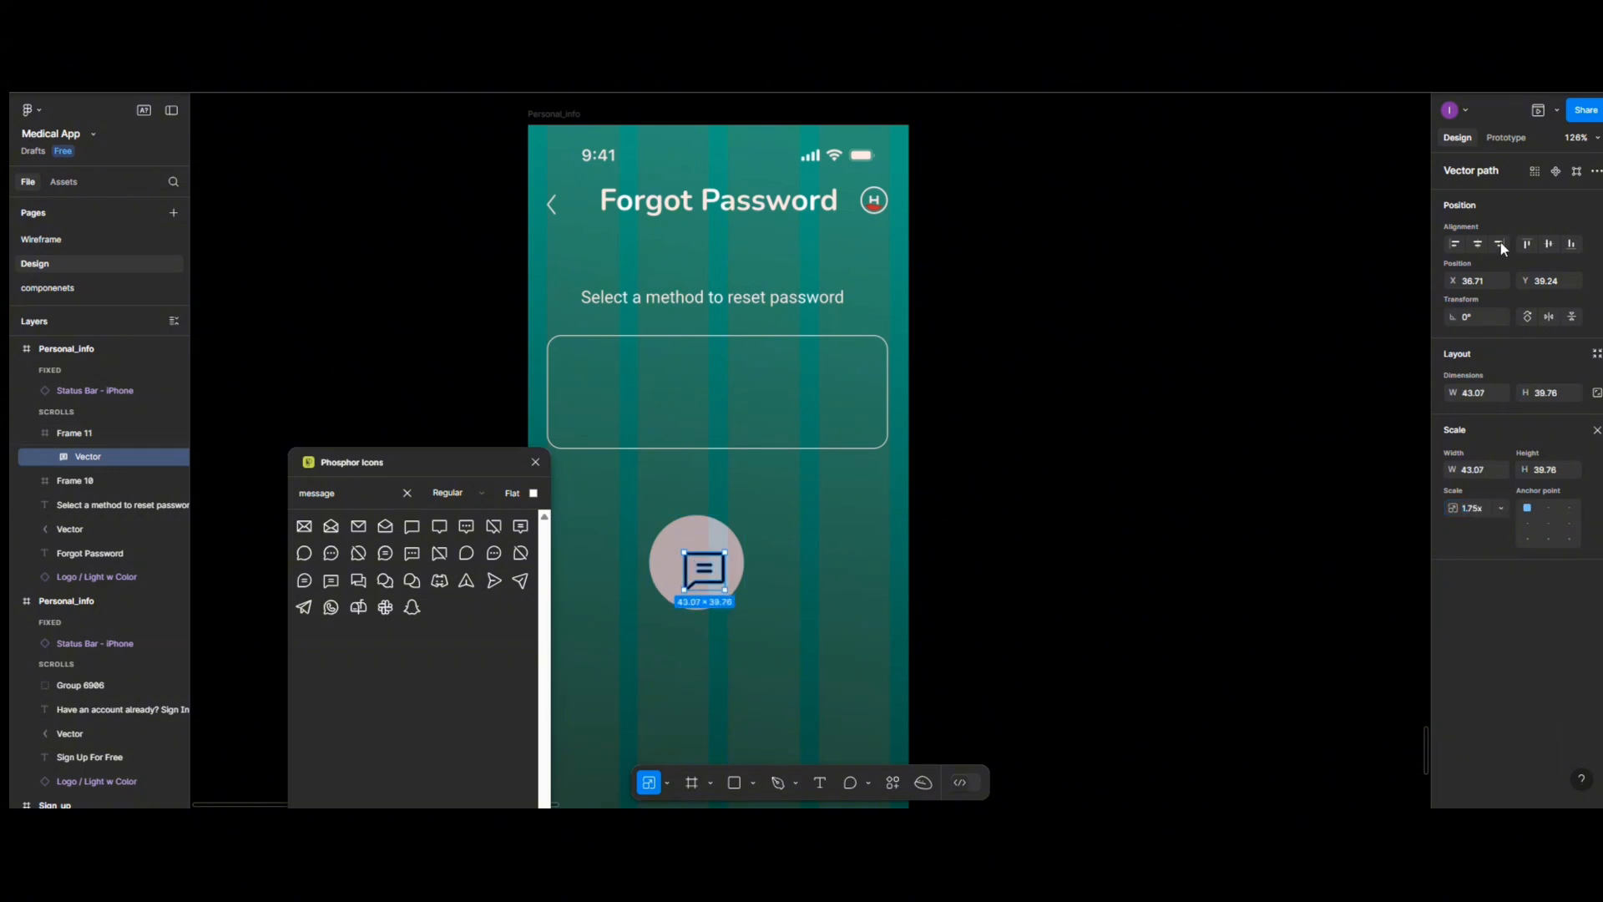
pyautogui.click(1473, 247)
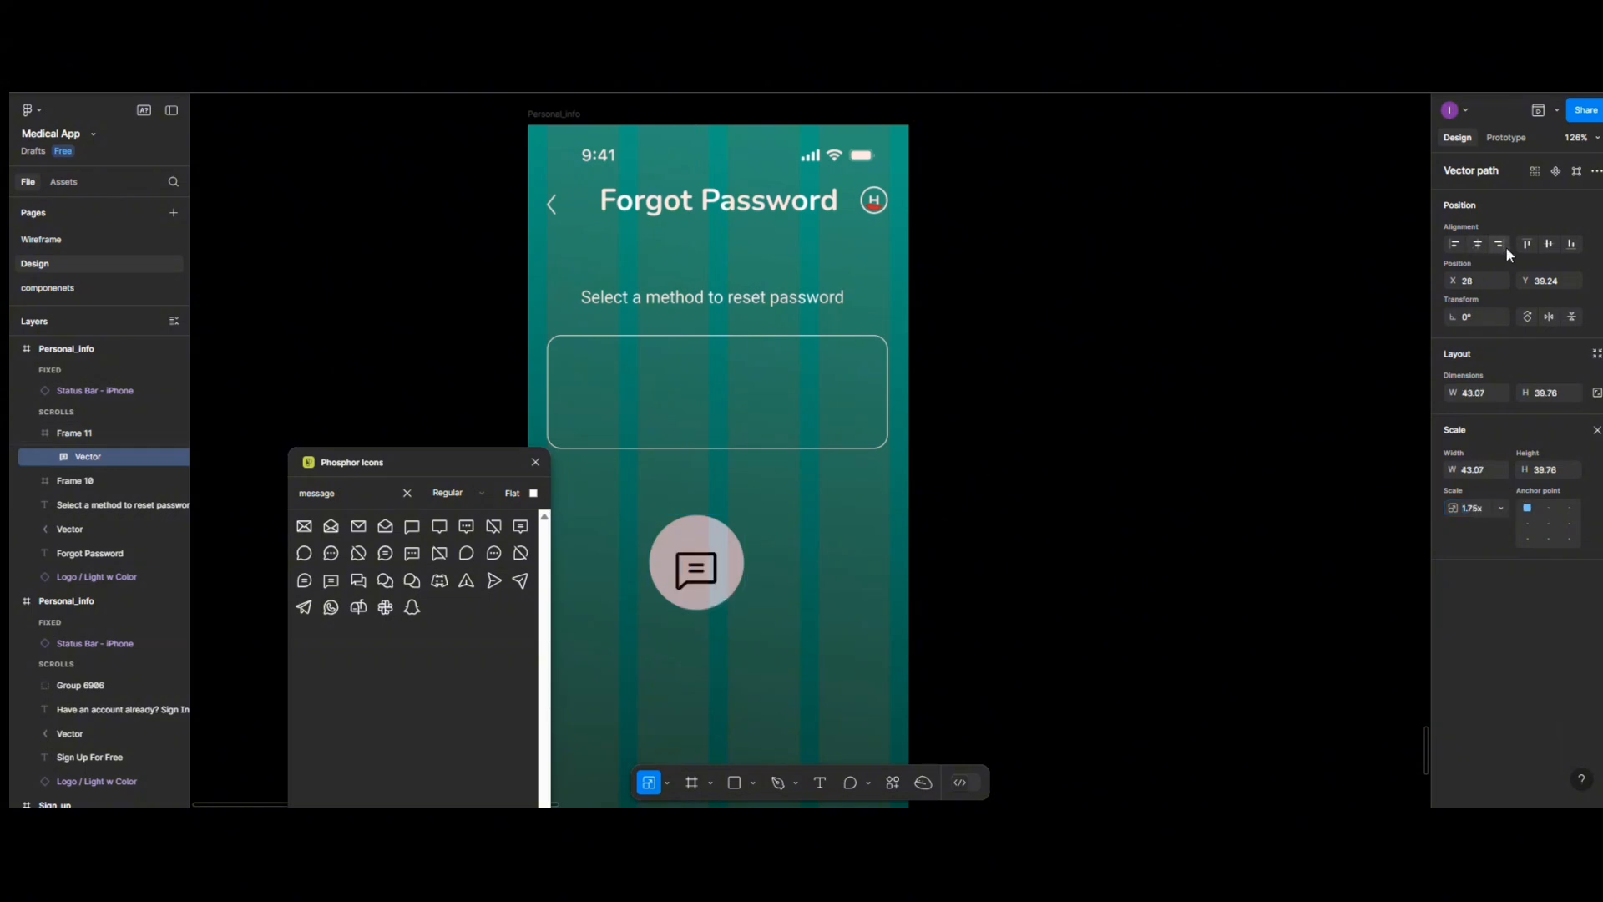
pyautogui.click(1548, 245)
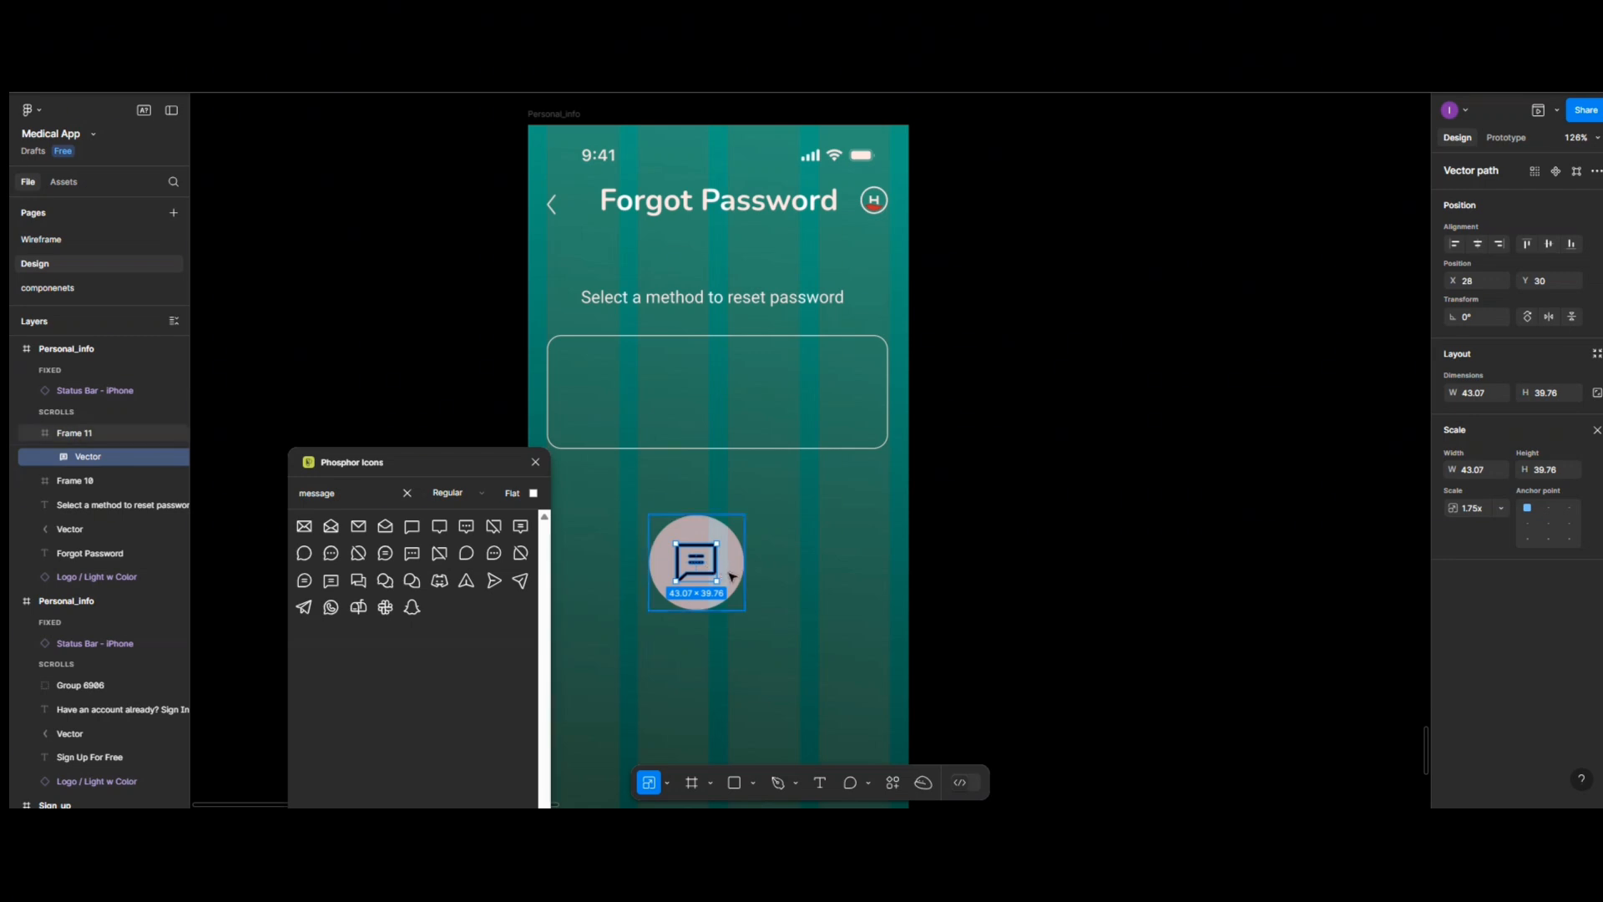
# Scale the circular icon frame down to 63 × 63 and place it inside the outlined card near its left edge
pyautogui.click(731, 576)
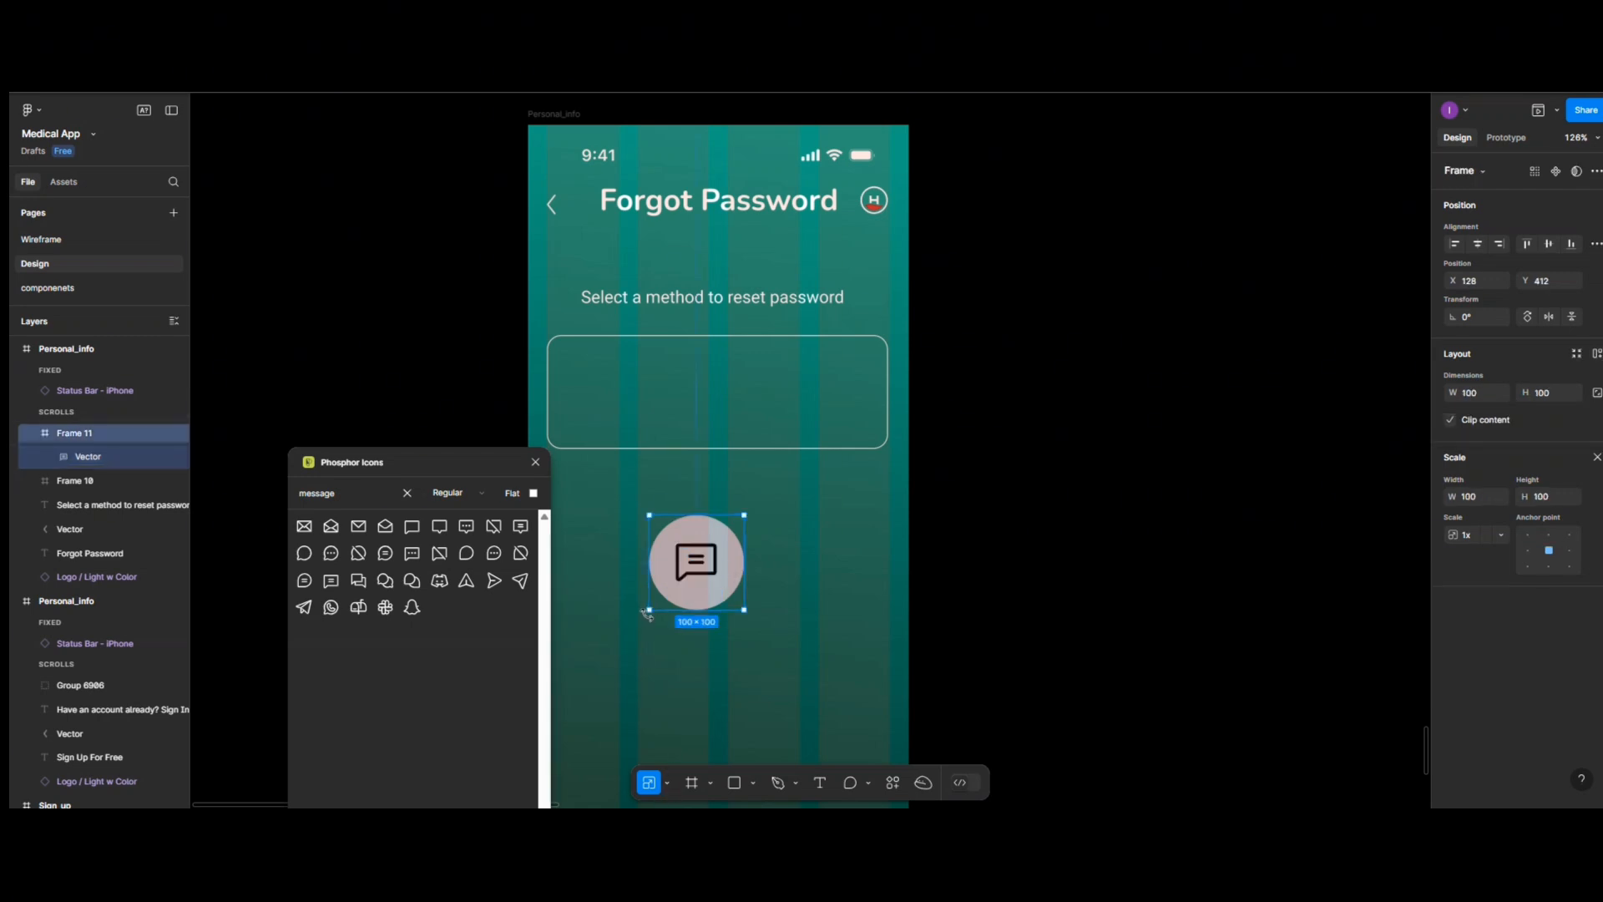
pyautogui.moveTo(648, 613); pyautogui.dragTo(607, 397)
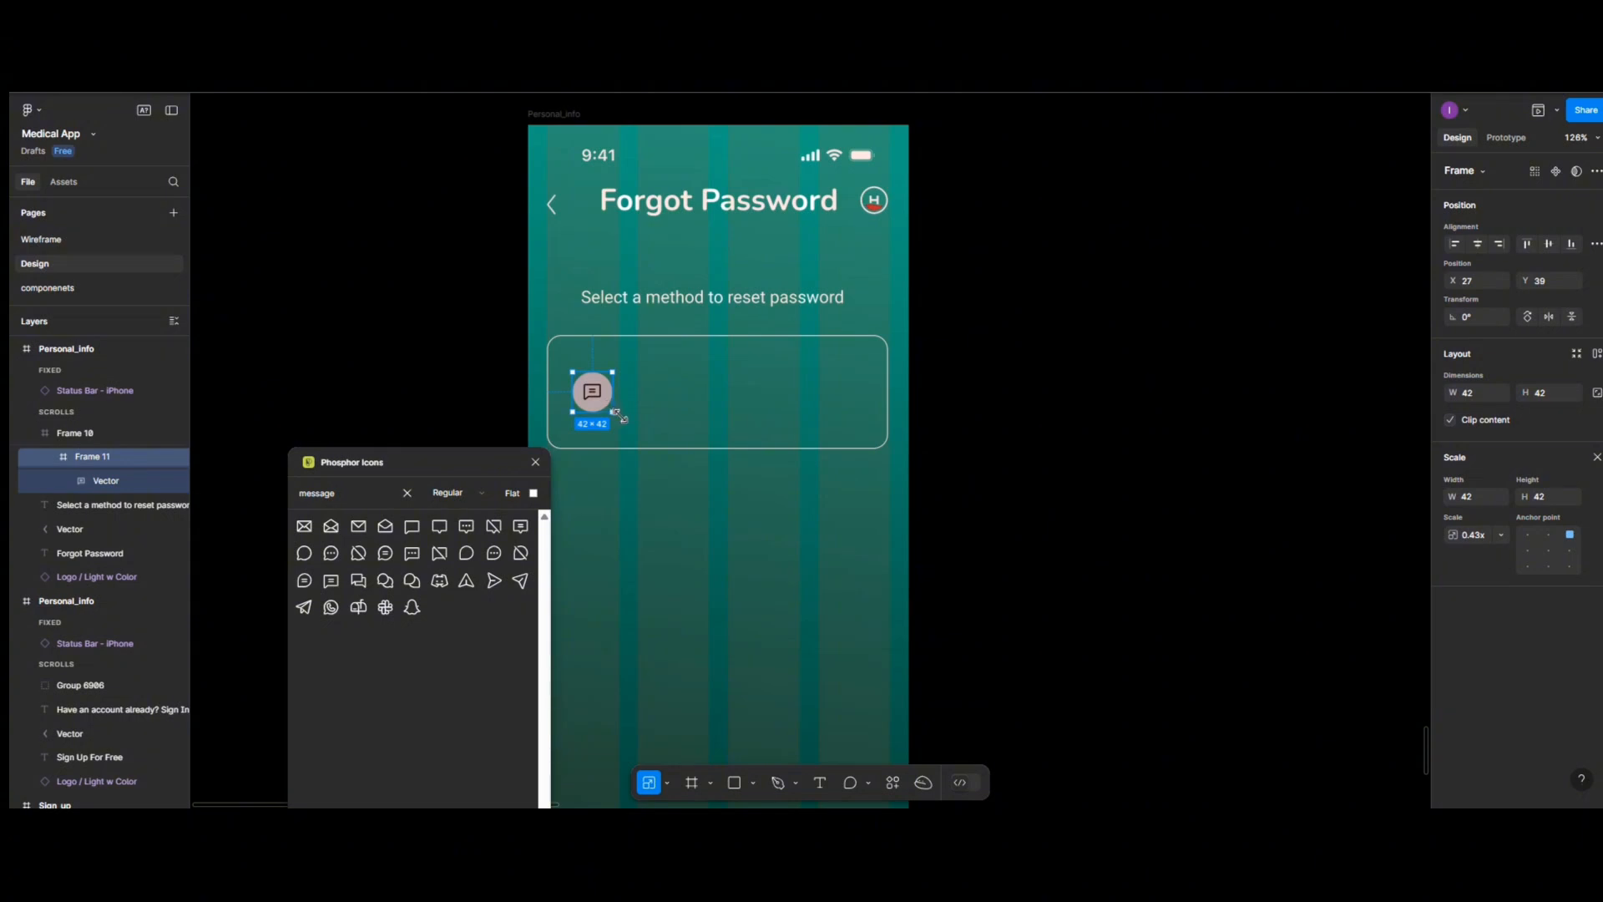
pyautogui.moveTo(616, 413)
pyautogui.mouseDown()
pyautogui.moveTo(630, 424)
pyautogui.moveTo(615, 404)
pyautogui.mouseUp()
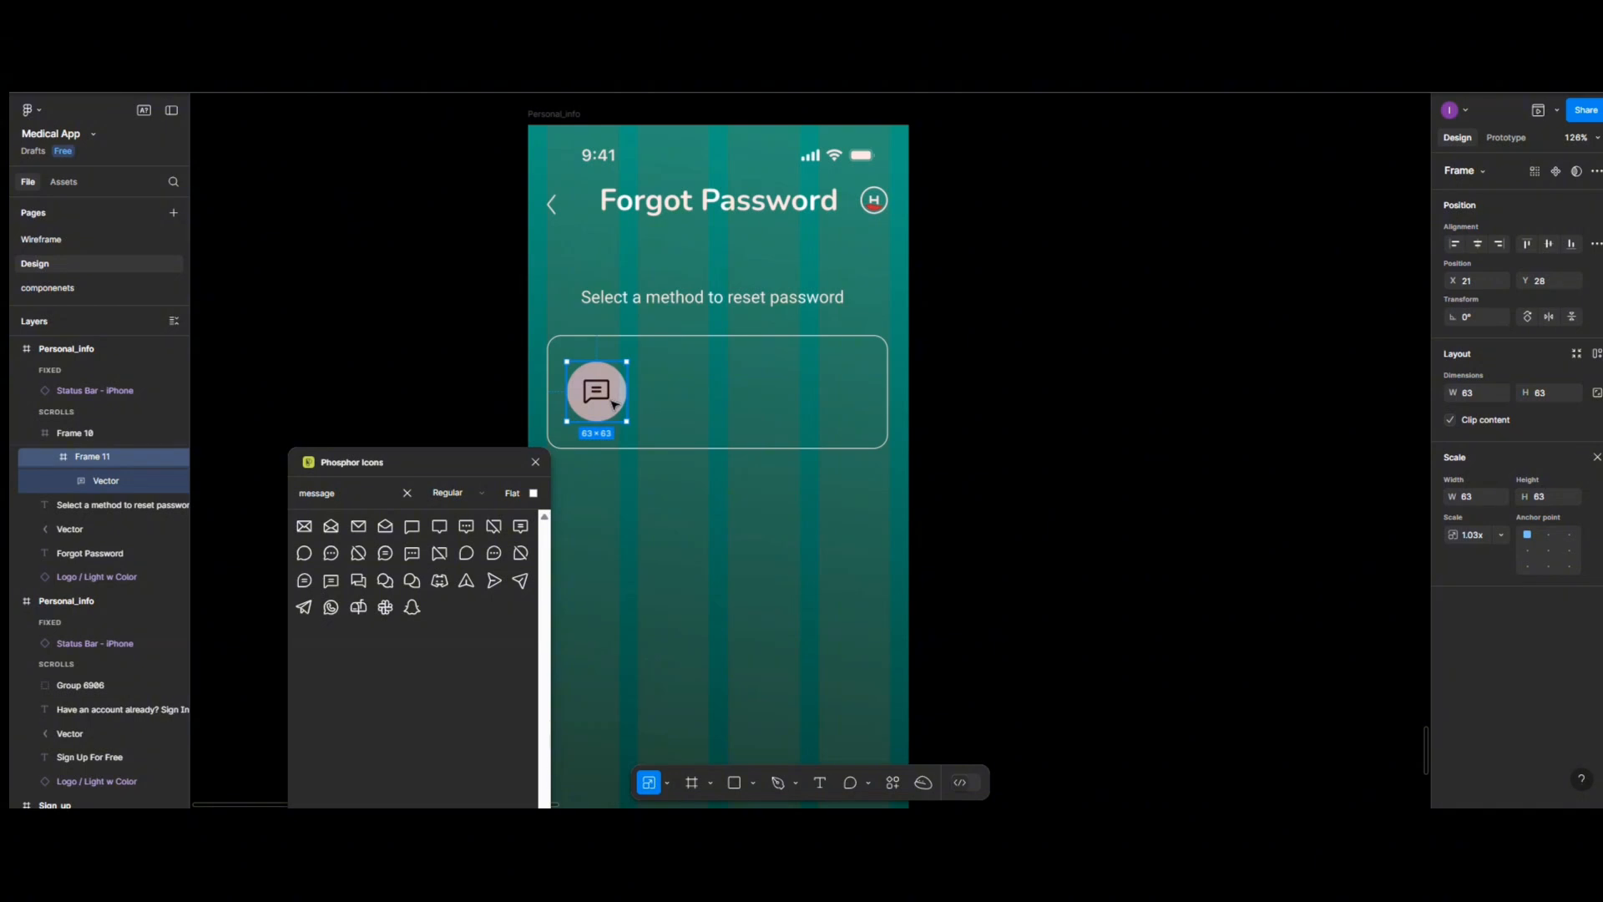
pyautogui.click(1597, 457)
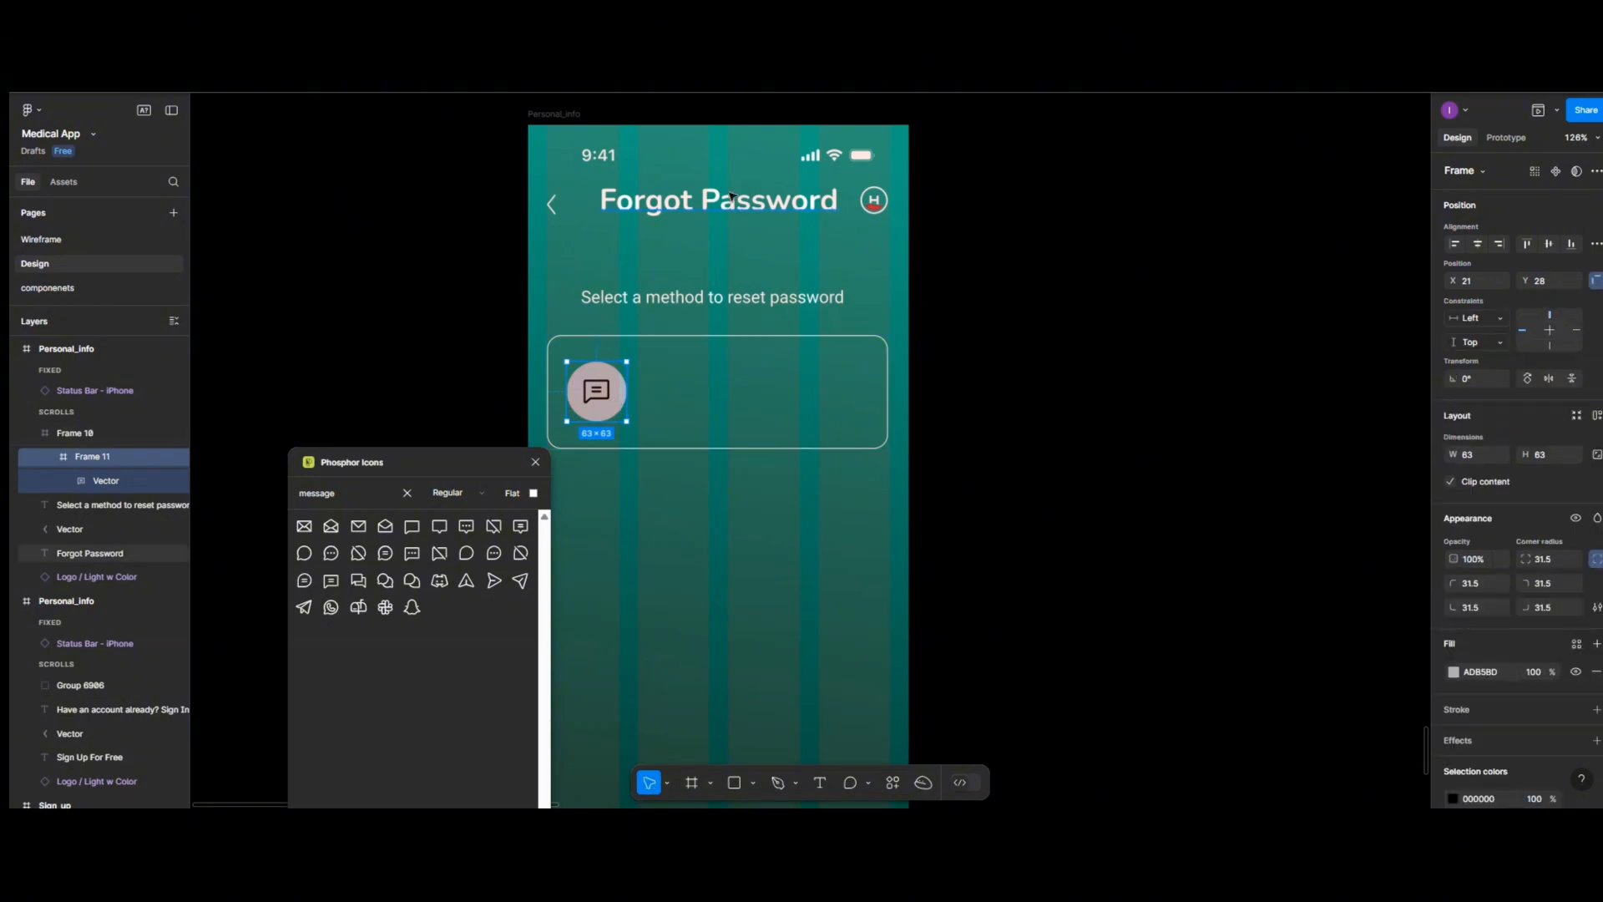
# Hide the screen's 4-column layout grid to check the grey icon circle, and show the grid again
pyautogui.click(567, 123)
pyautogui.scroll(-5, 1511, 729)
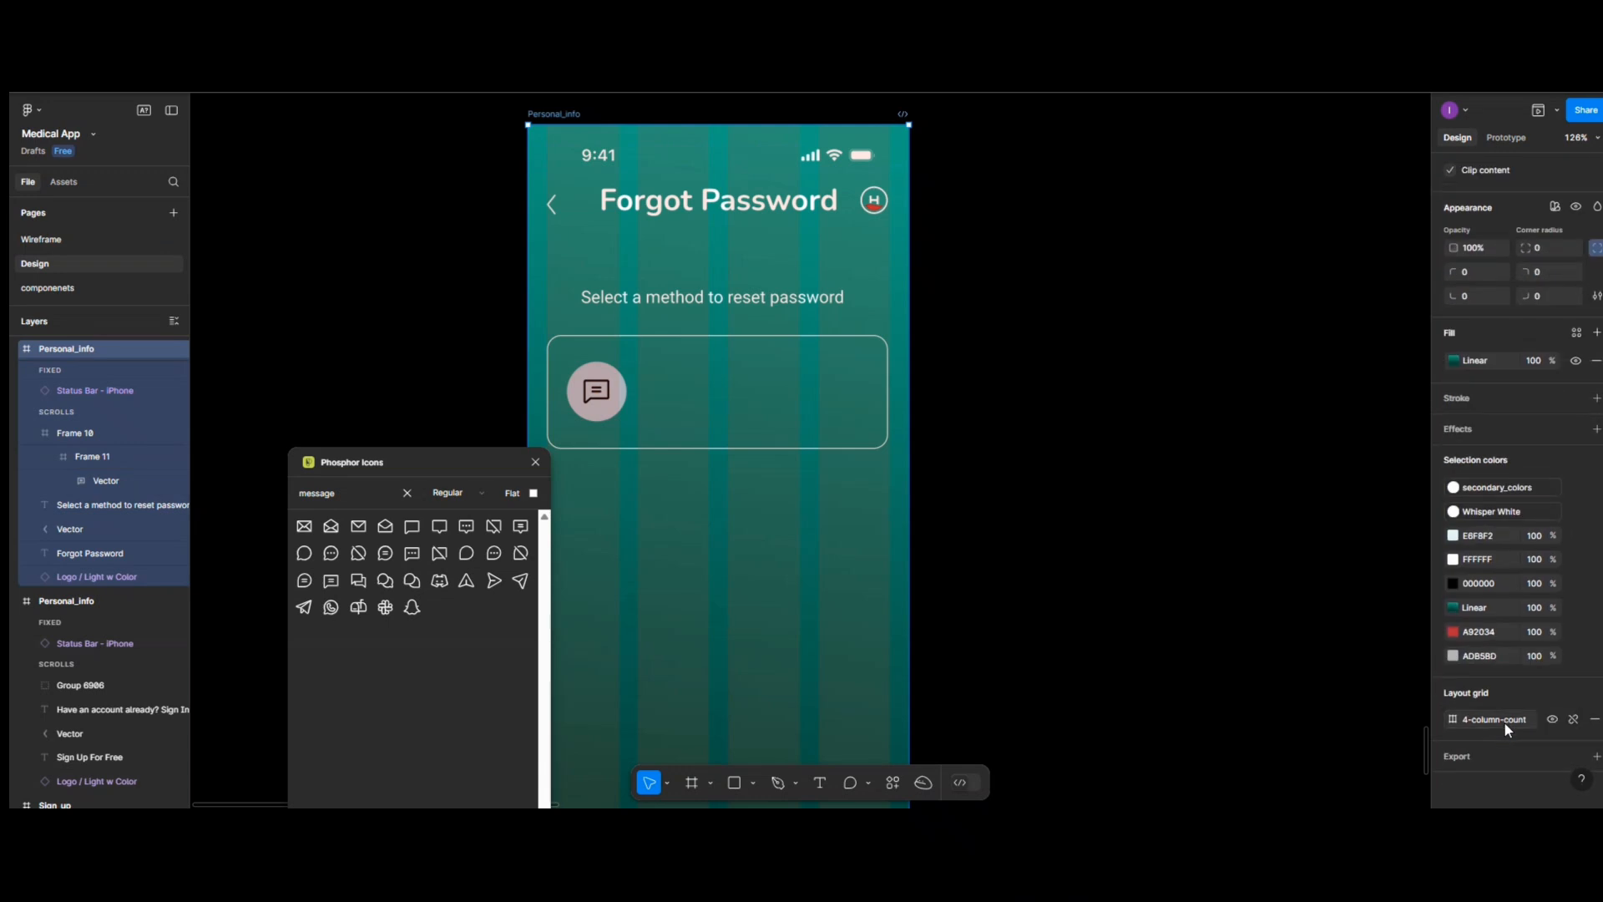
pyautogui.click(1552, 718)
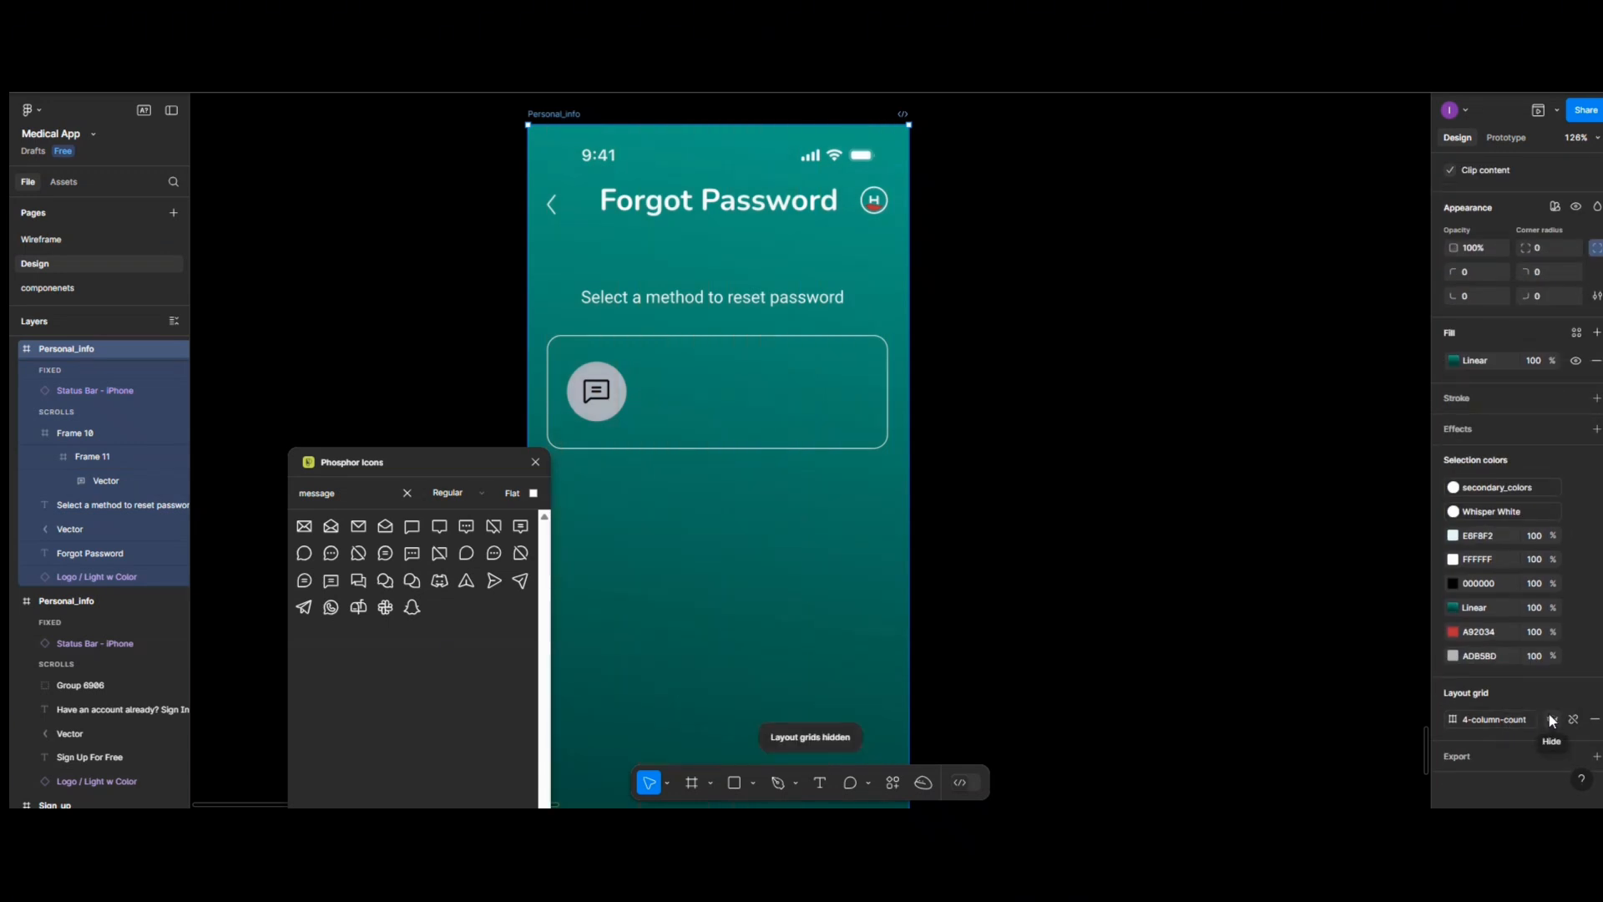
pyautogui.click(1552, 719)
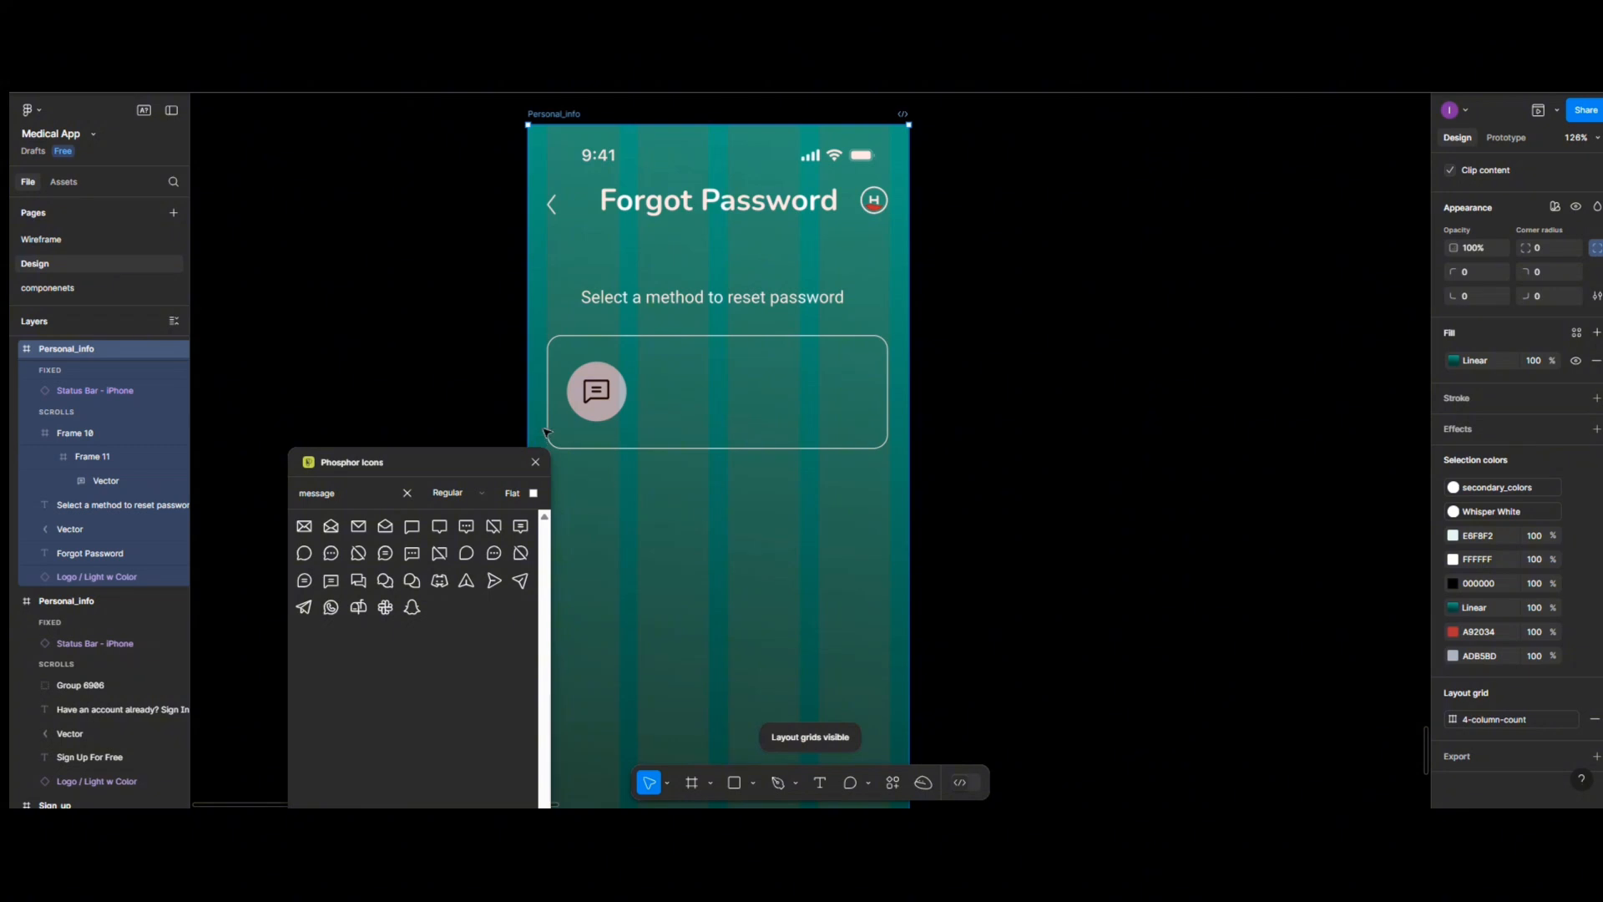
# Change the icon circle's fill colour to E6F8F2
pyautogui.click(612, 418)
pyautogui.click(612, 417)
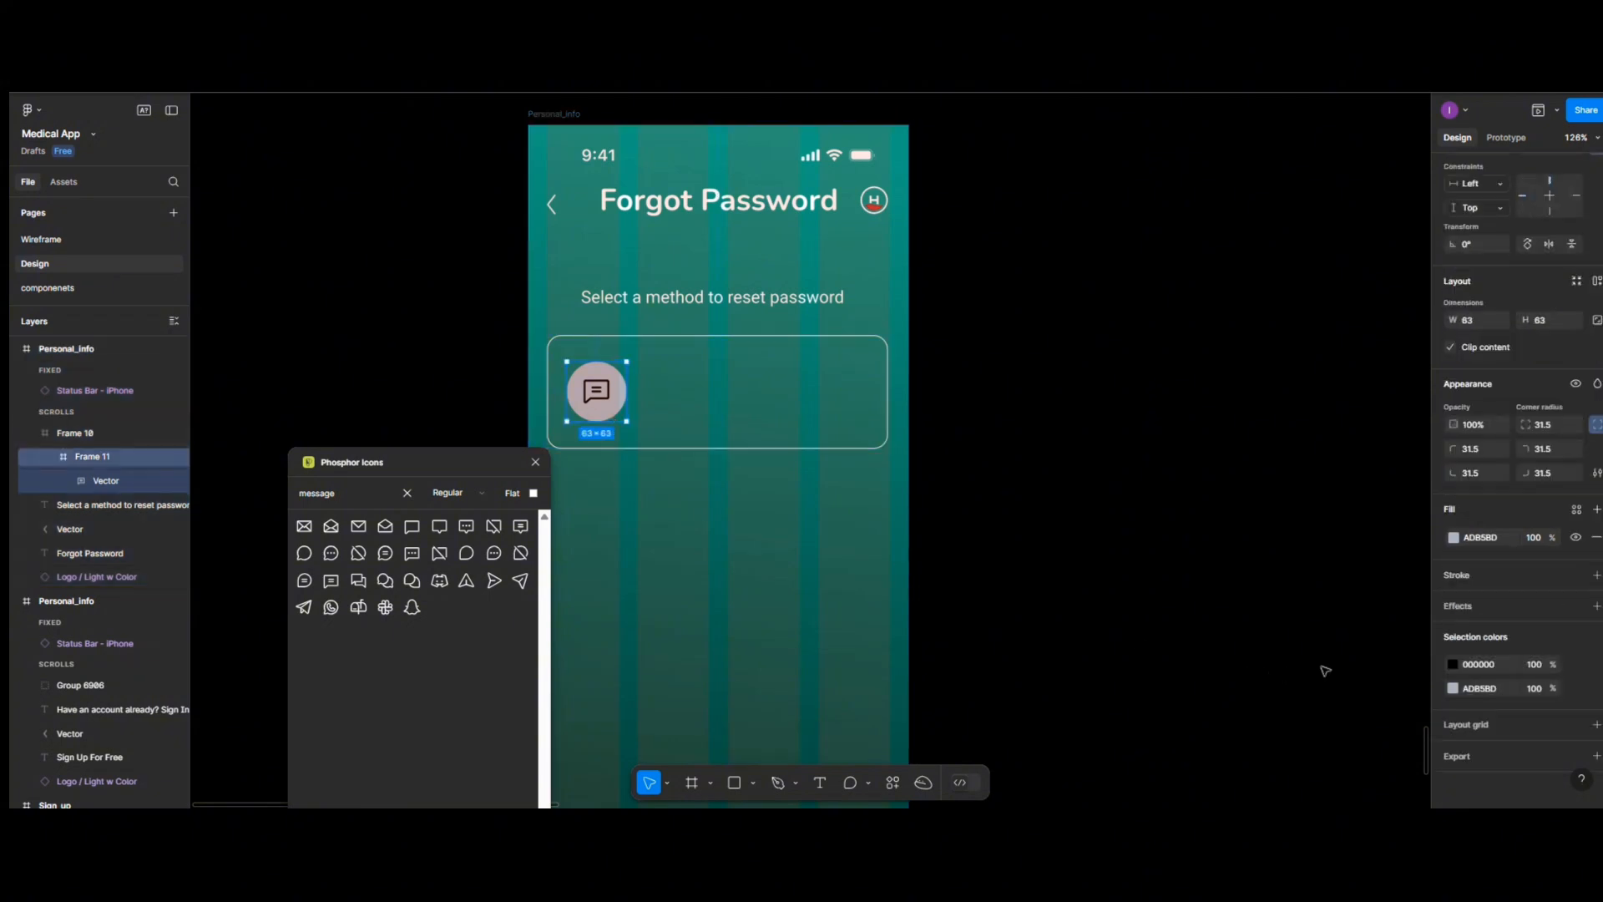
pyautogui.click(1453, 688)
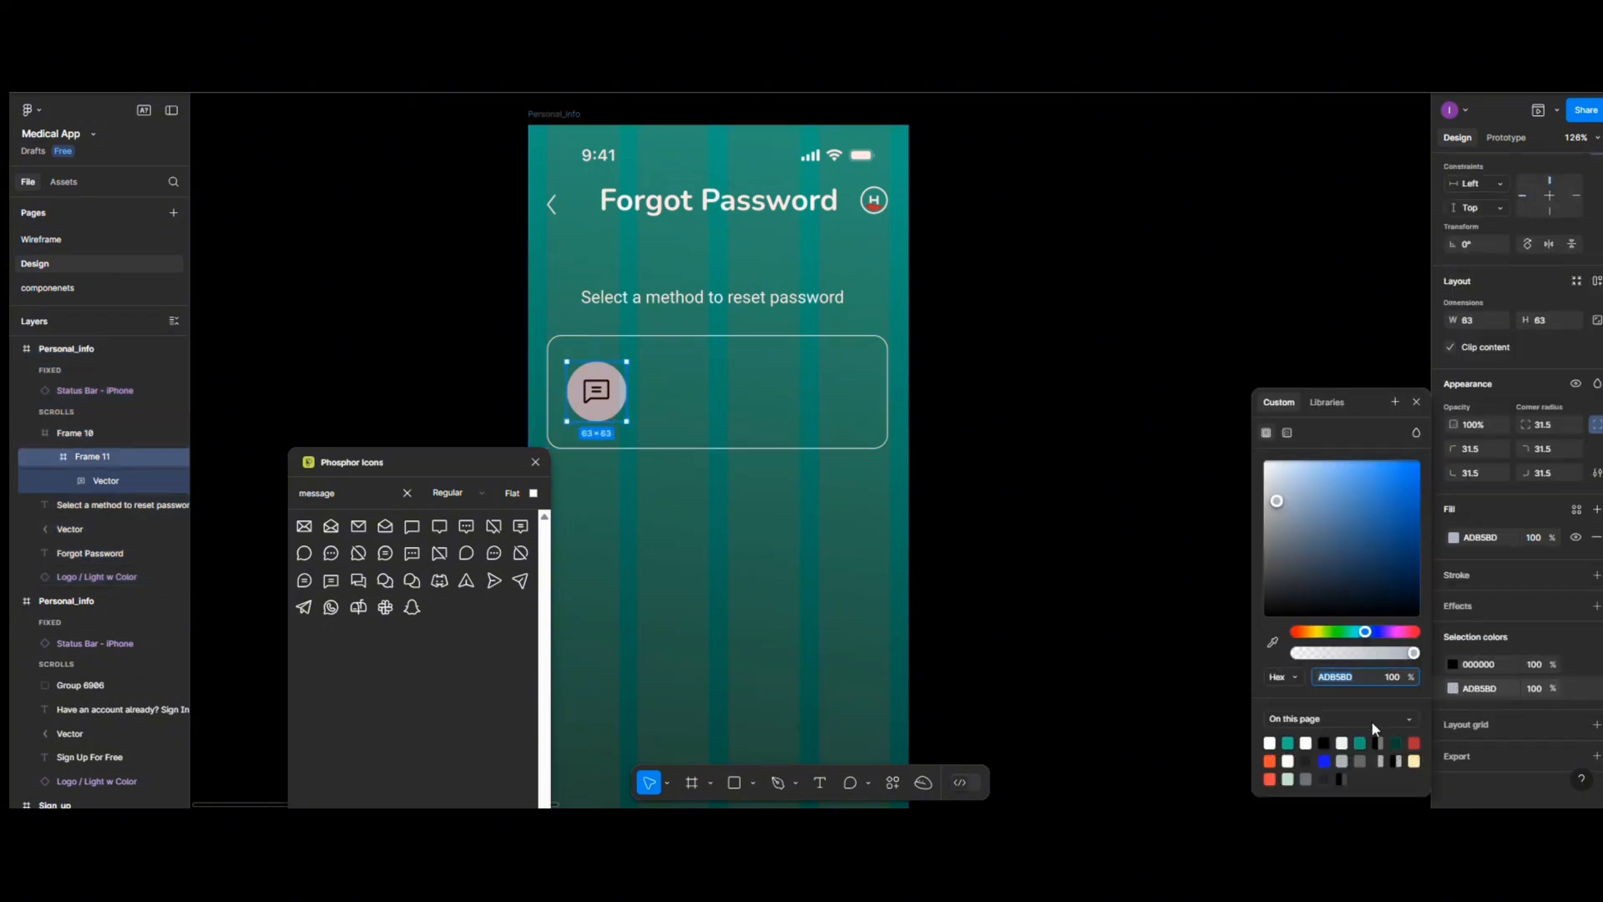
pyautogui.click(1342, 740)
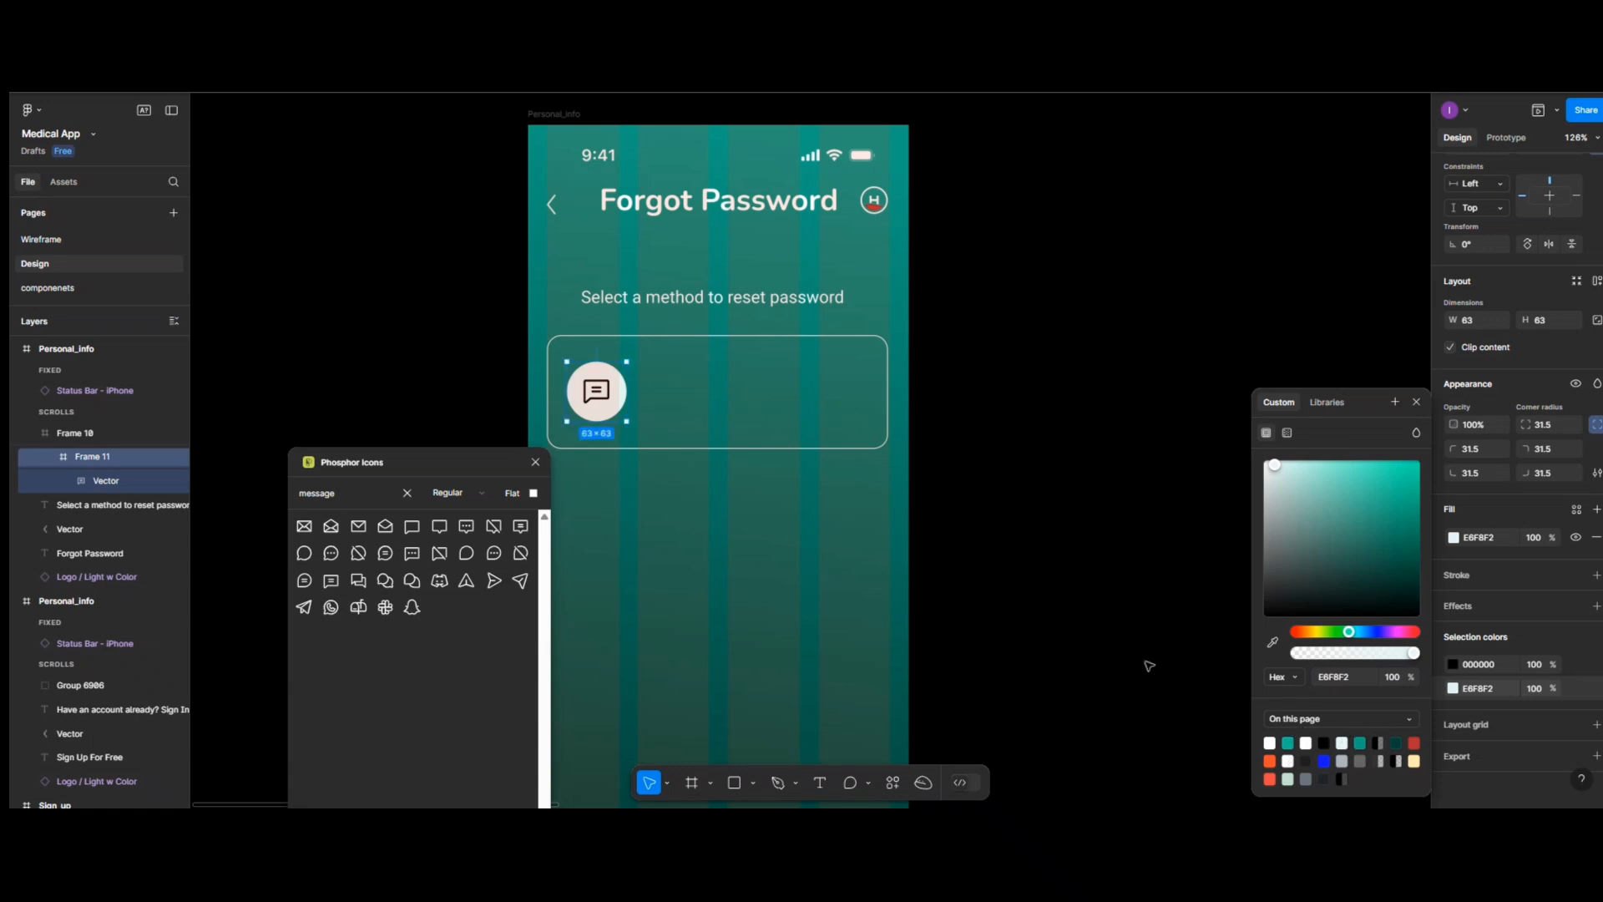
# Toggle the layout grid off and back on to check the recoloured icon circle against the background
pyautogui.click(553, 114)
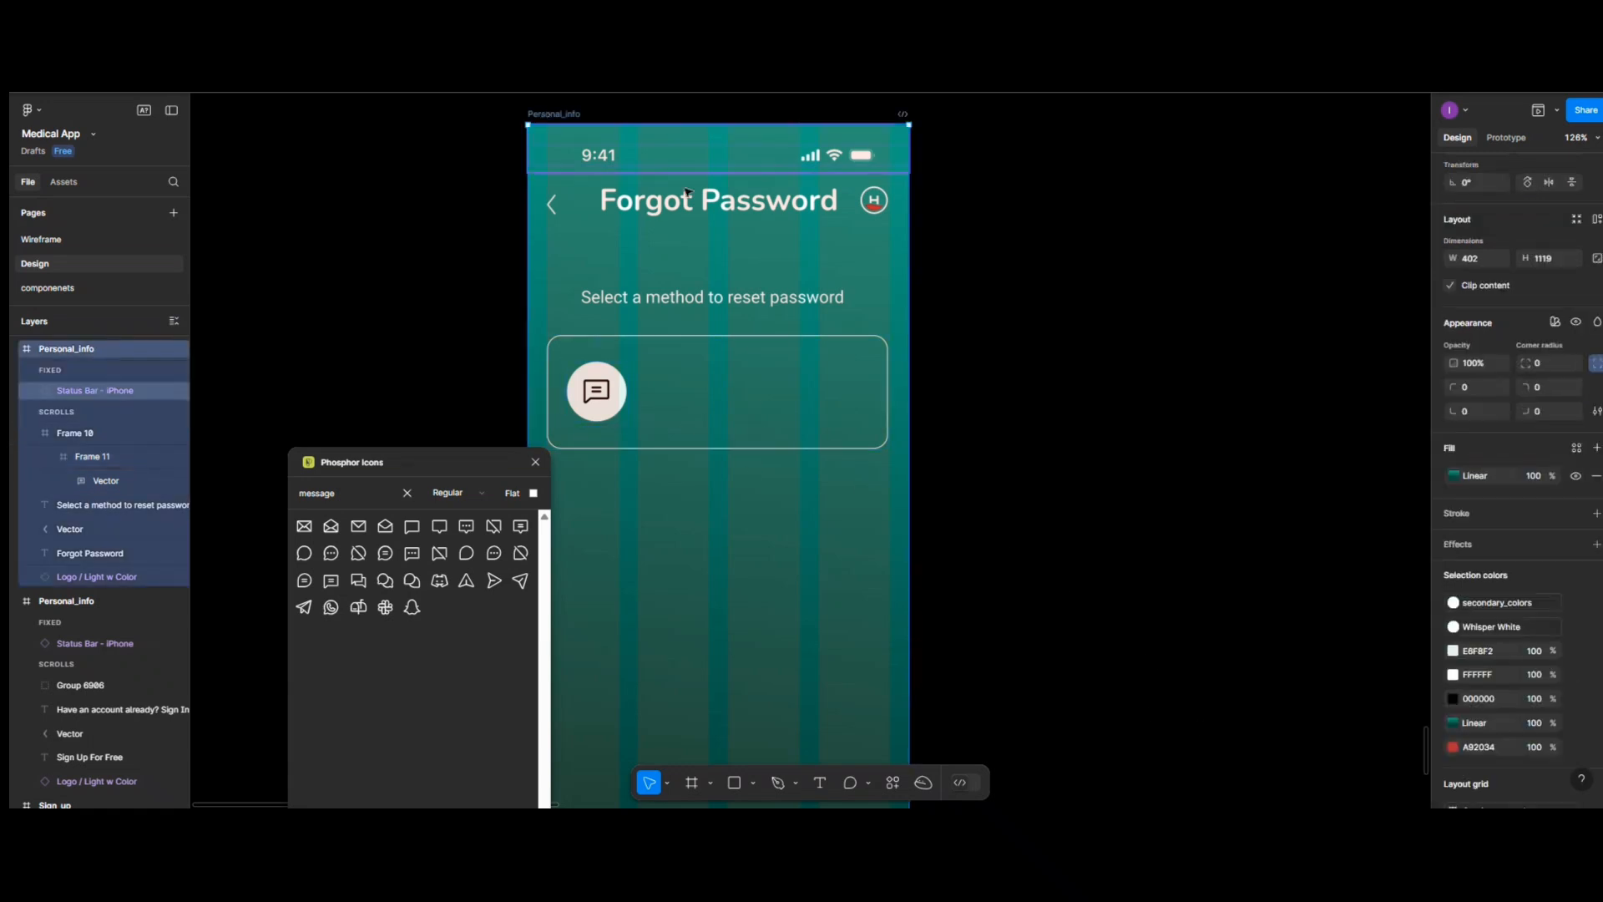
pyautogui.scroll(-2, 1464, 749)
pyautogui.scroll(-1, 1465, 749)
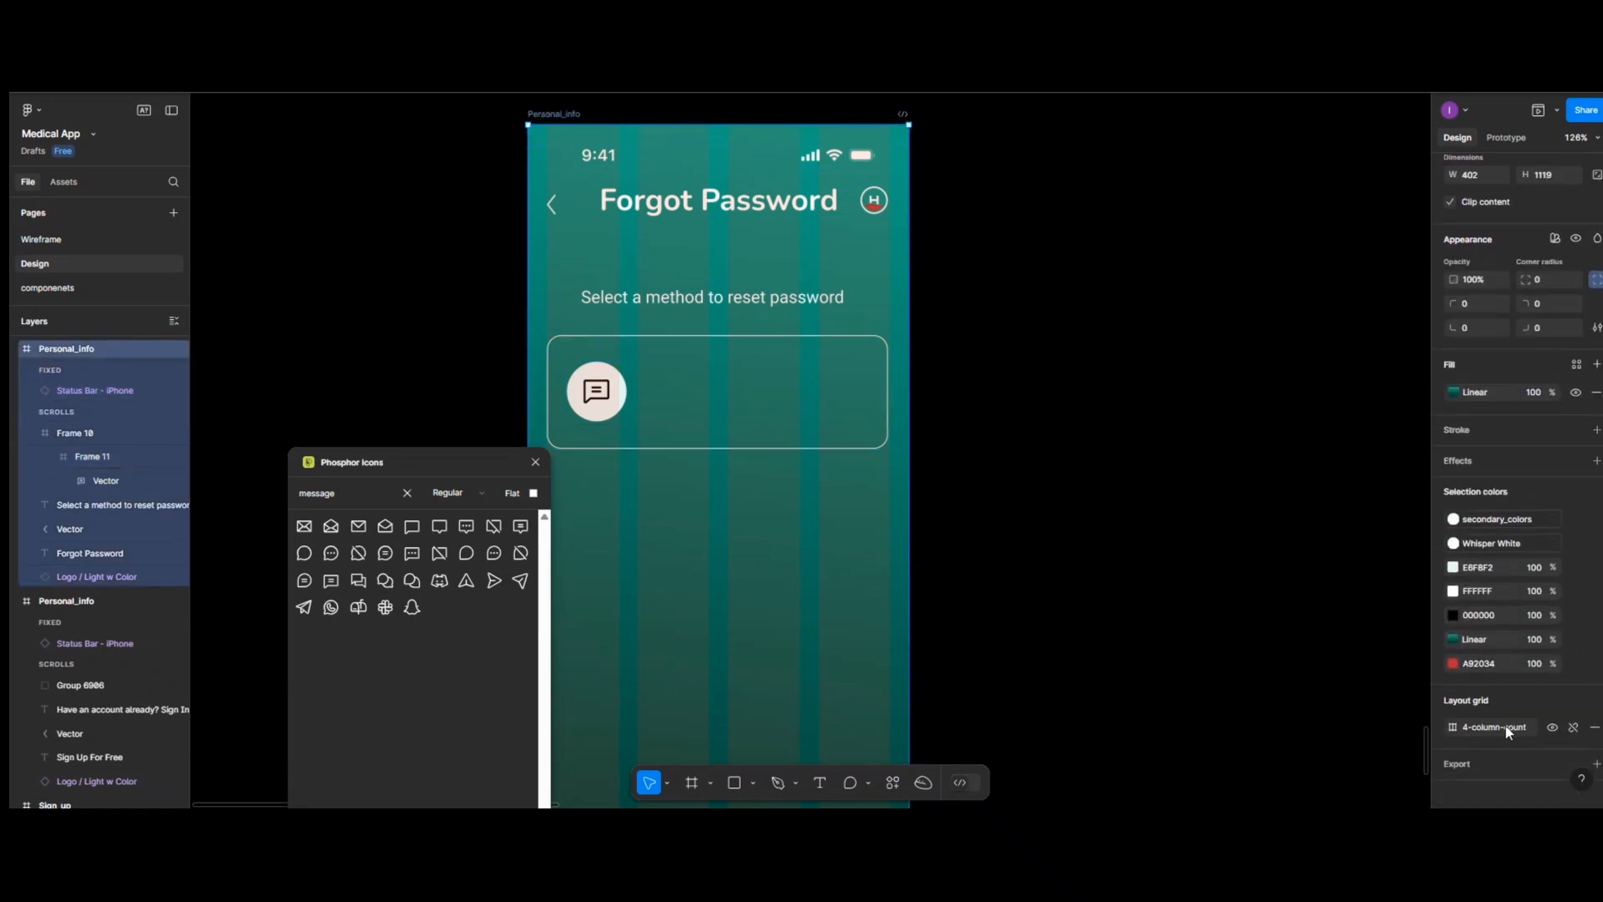
pyautogui.click(1550, 727)
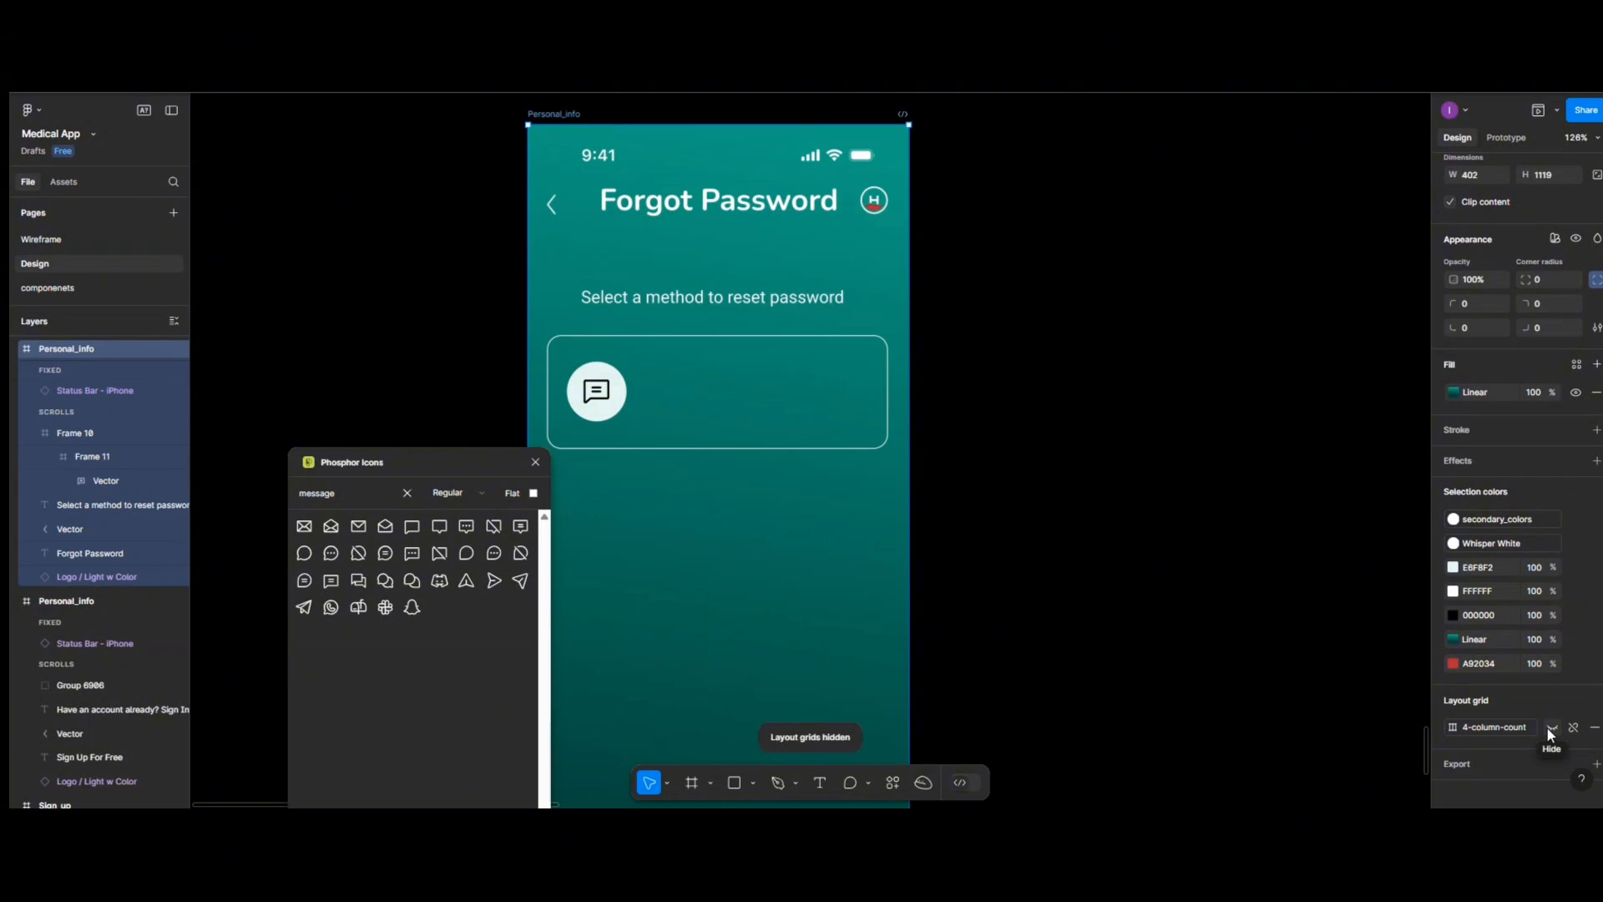
pyautogui.click(1548, 727)
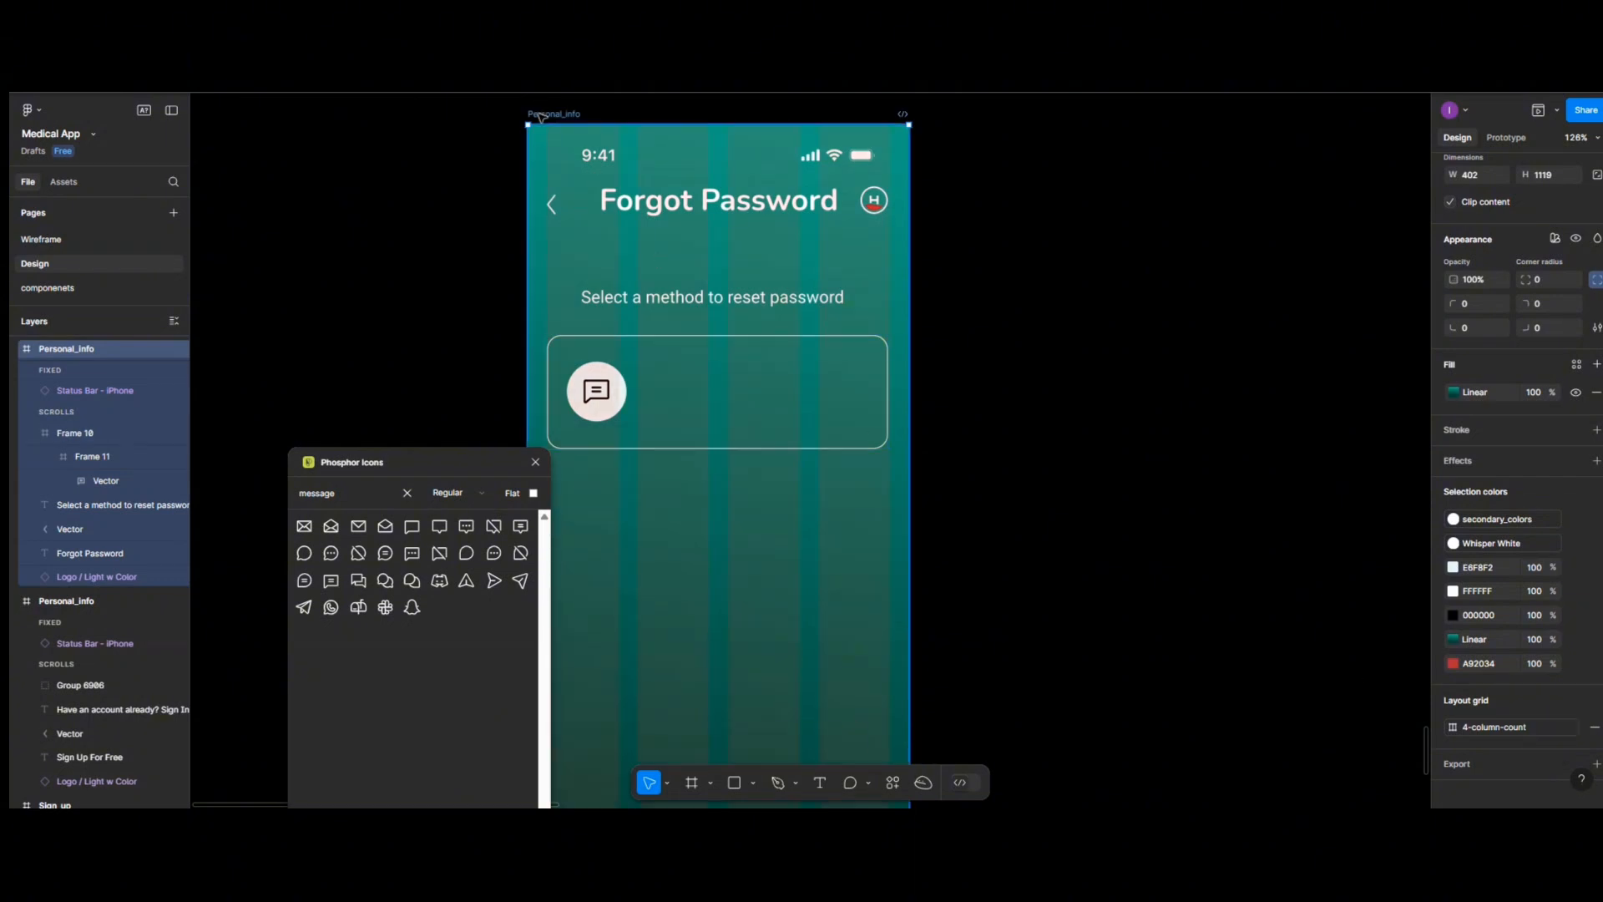
# Change the message icon vector's fill colour to 20C997
pyautogui.doubleClick(598, 395)
pyautogui.doubleClick(598, 396)
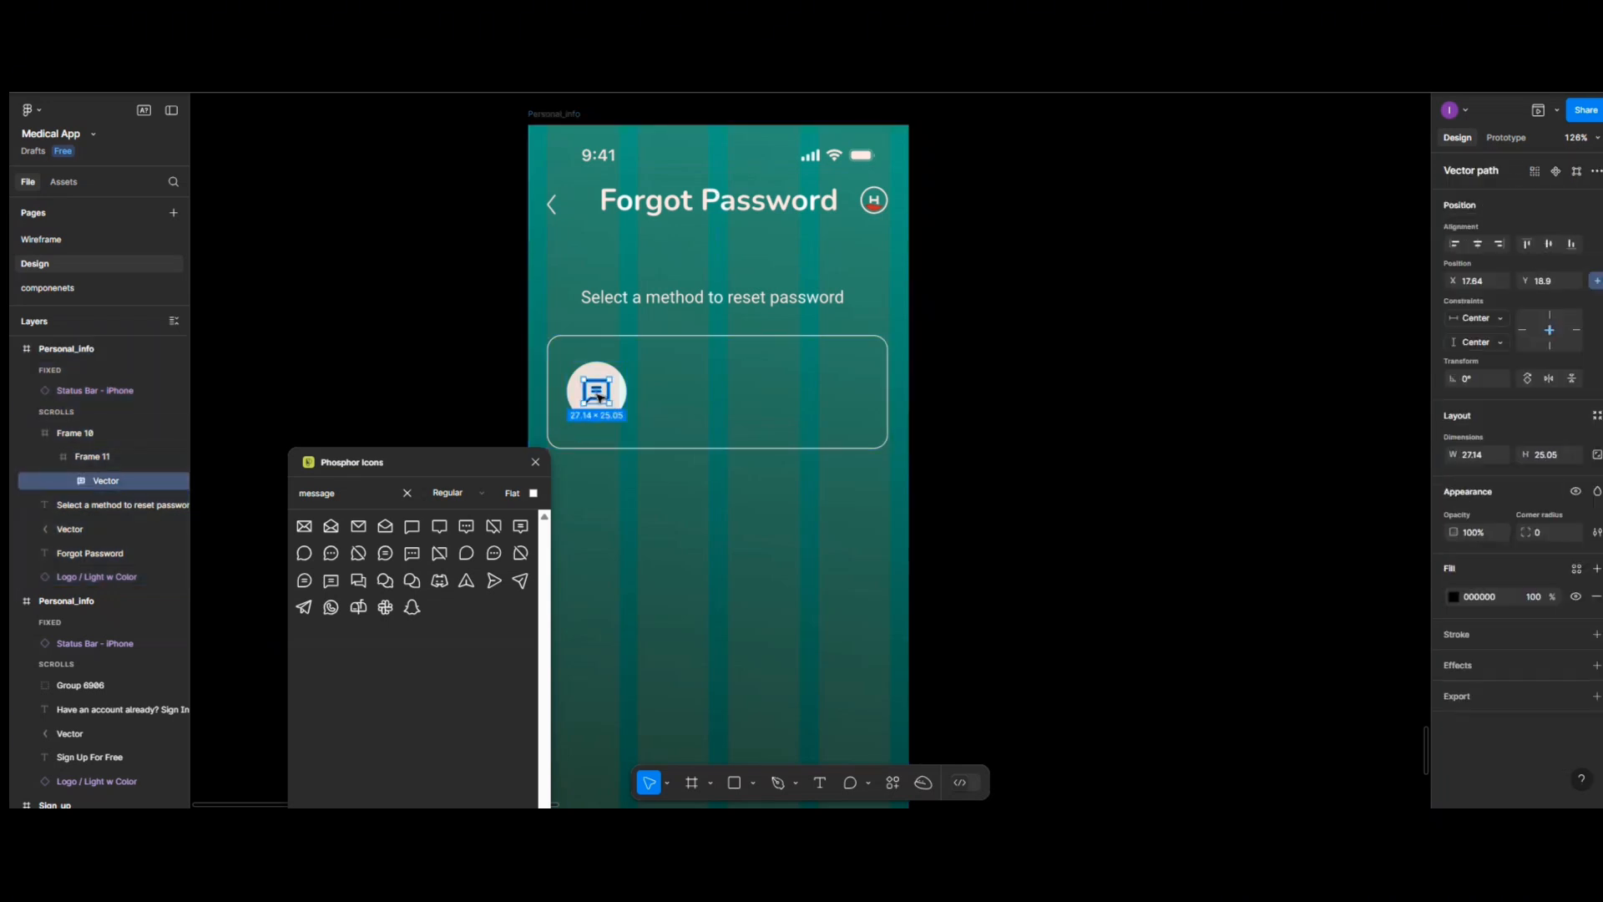
pyautogui.click(1453, 597)
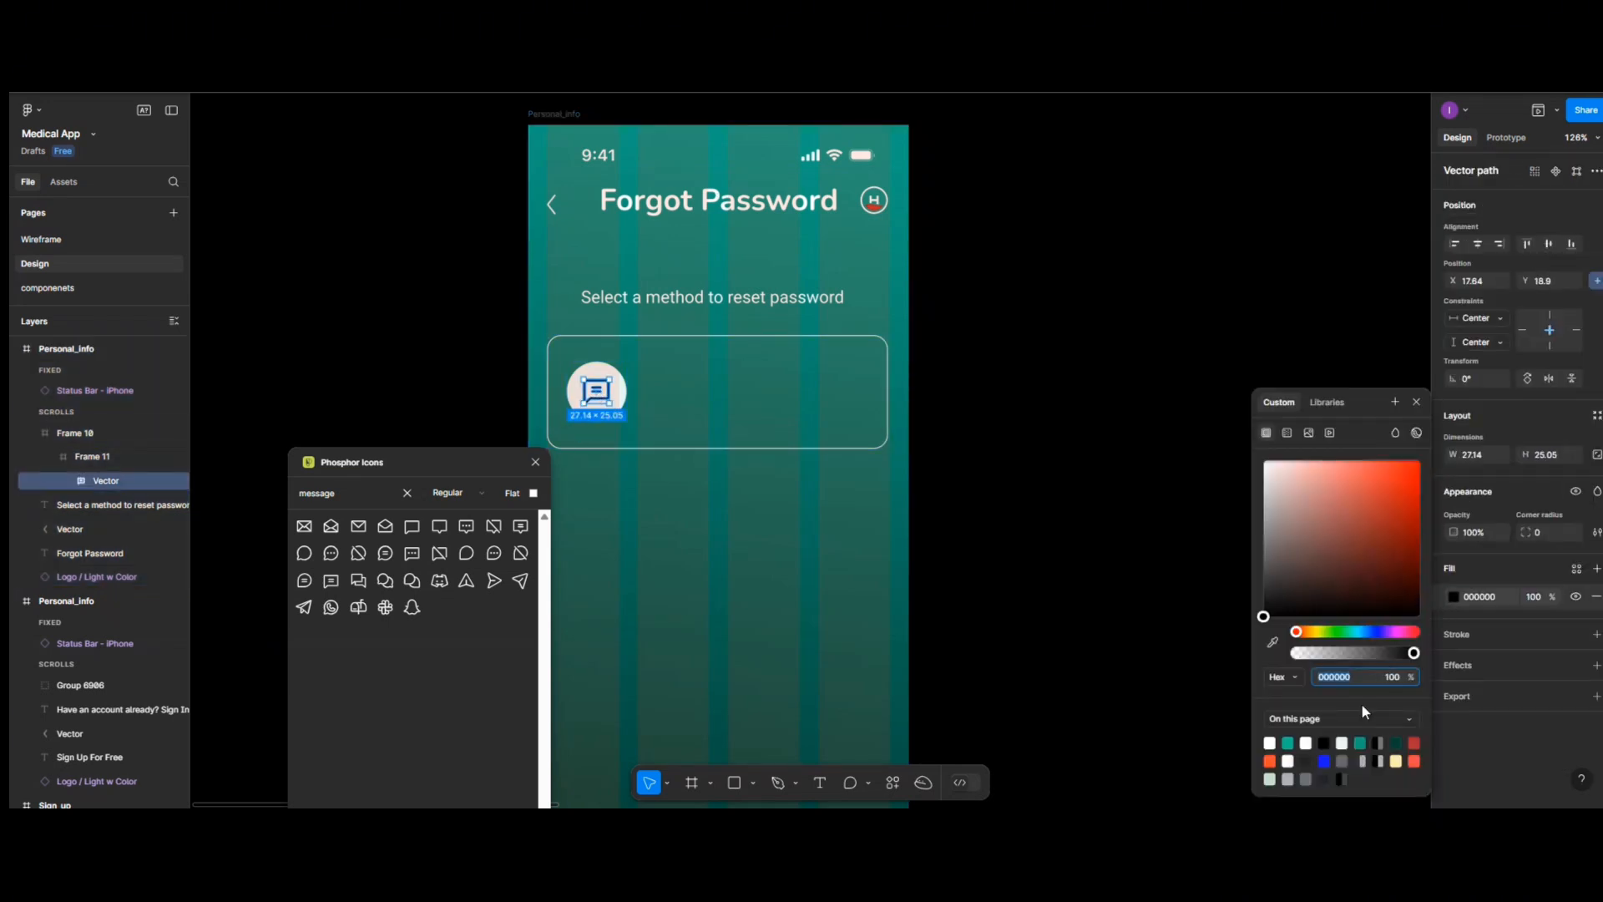
pyautogui.click(1288, 742)
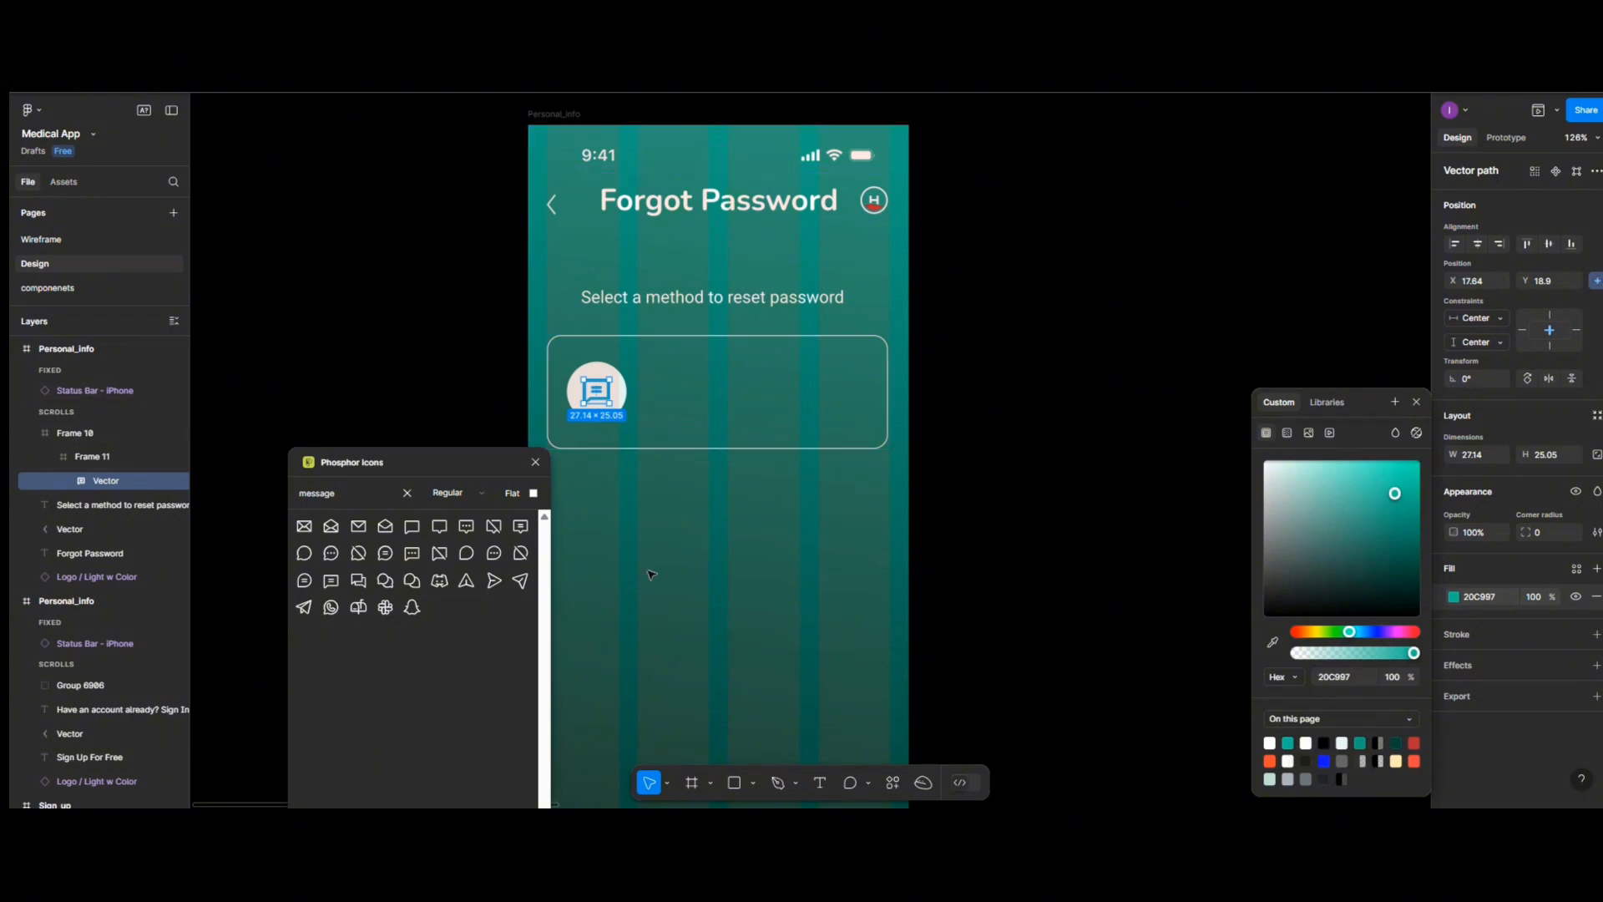
# Add the text "Via SMS" in the empty area below the outlined card
pyautogui.click(824, 783)
pyautogui.click(703, 570)
pyautogui.write('Via')
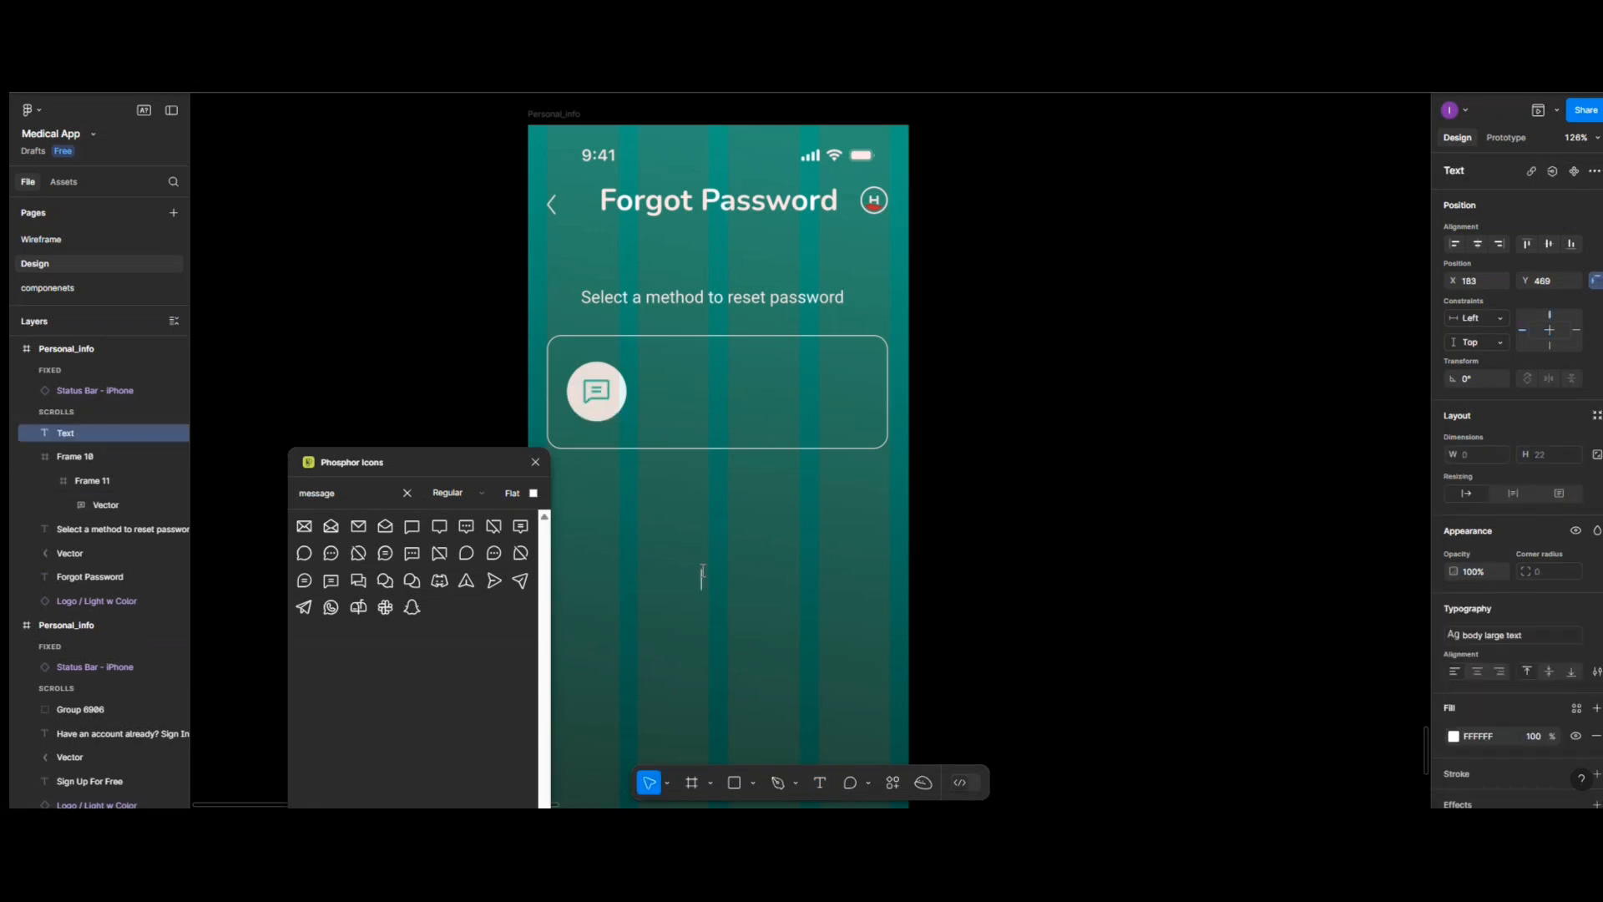
pyautogui.write(' SMS')
pyautogui.press('Escape')
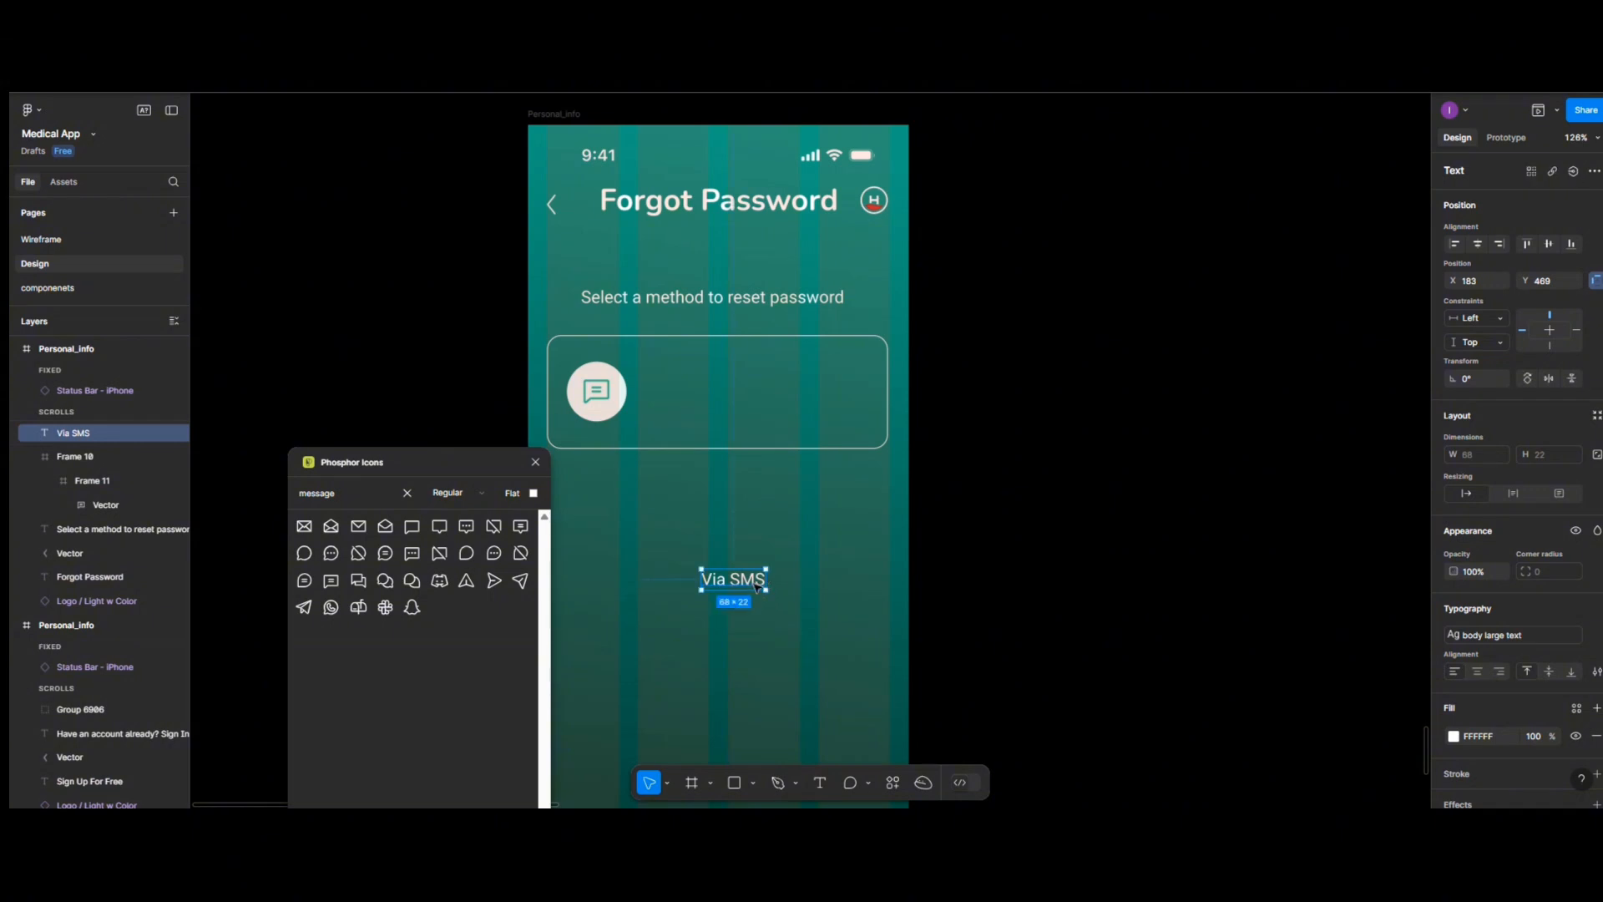
# Duplicate the "Via SMS" text just below the original and replace the copy's content with a masked phone number
pyautogui.moveTo(754, 585); pyautogui.dragTo(748, 623)
pyautogui.doubleClick(748, 620)
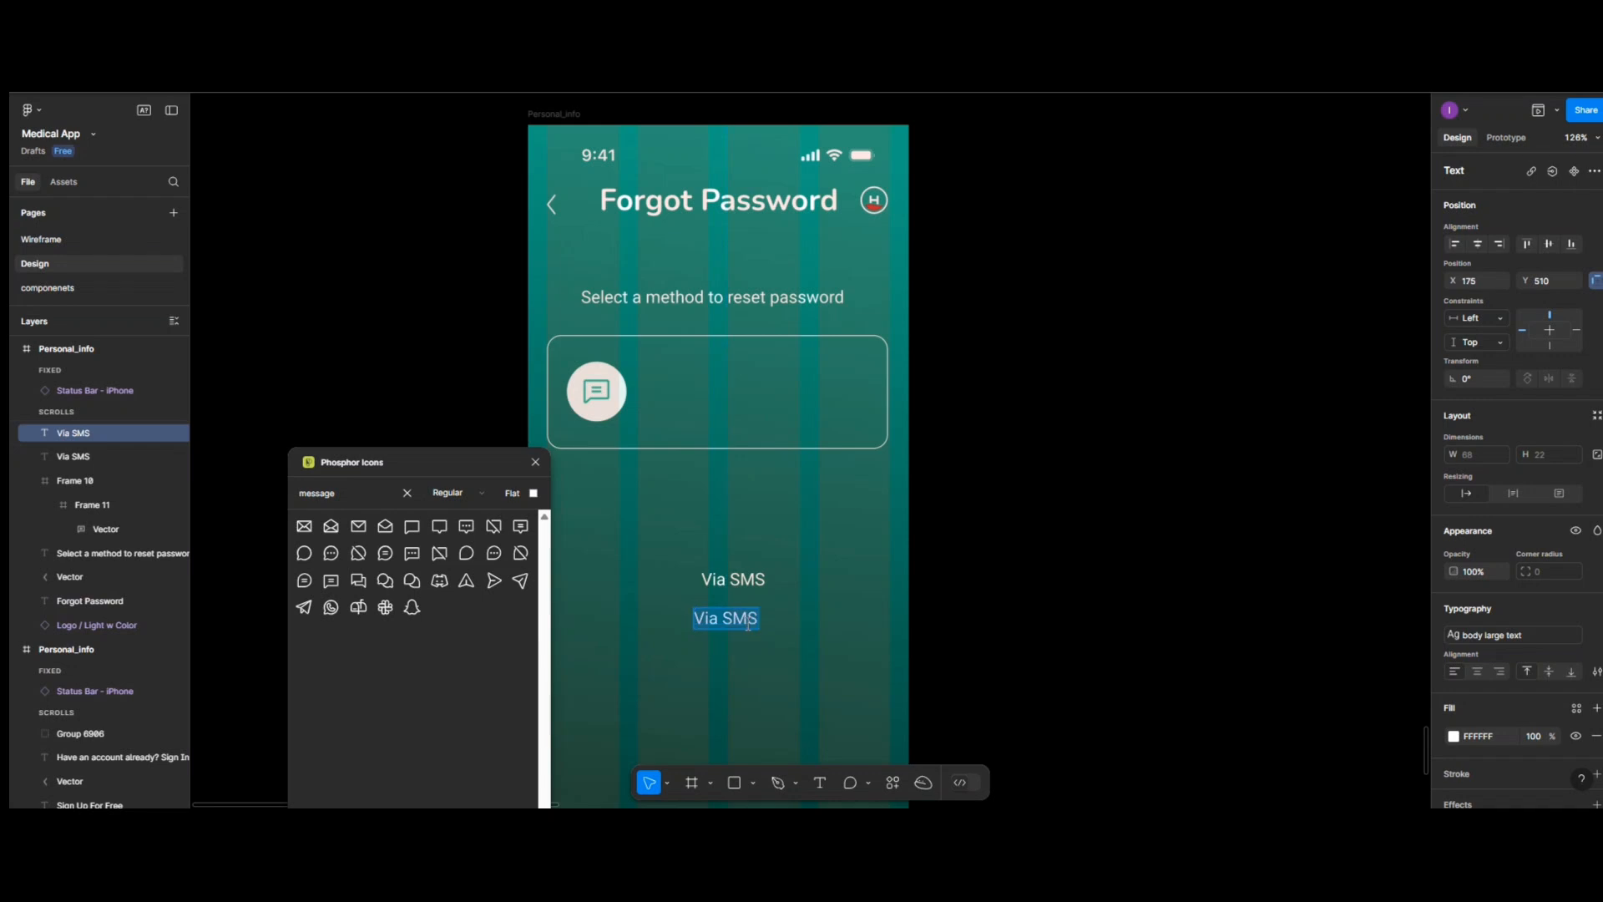
pyautogui.write('+')
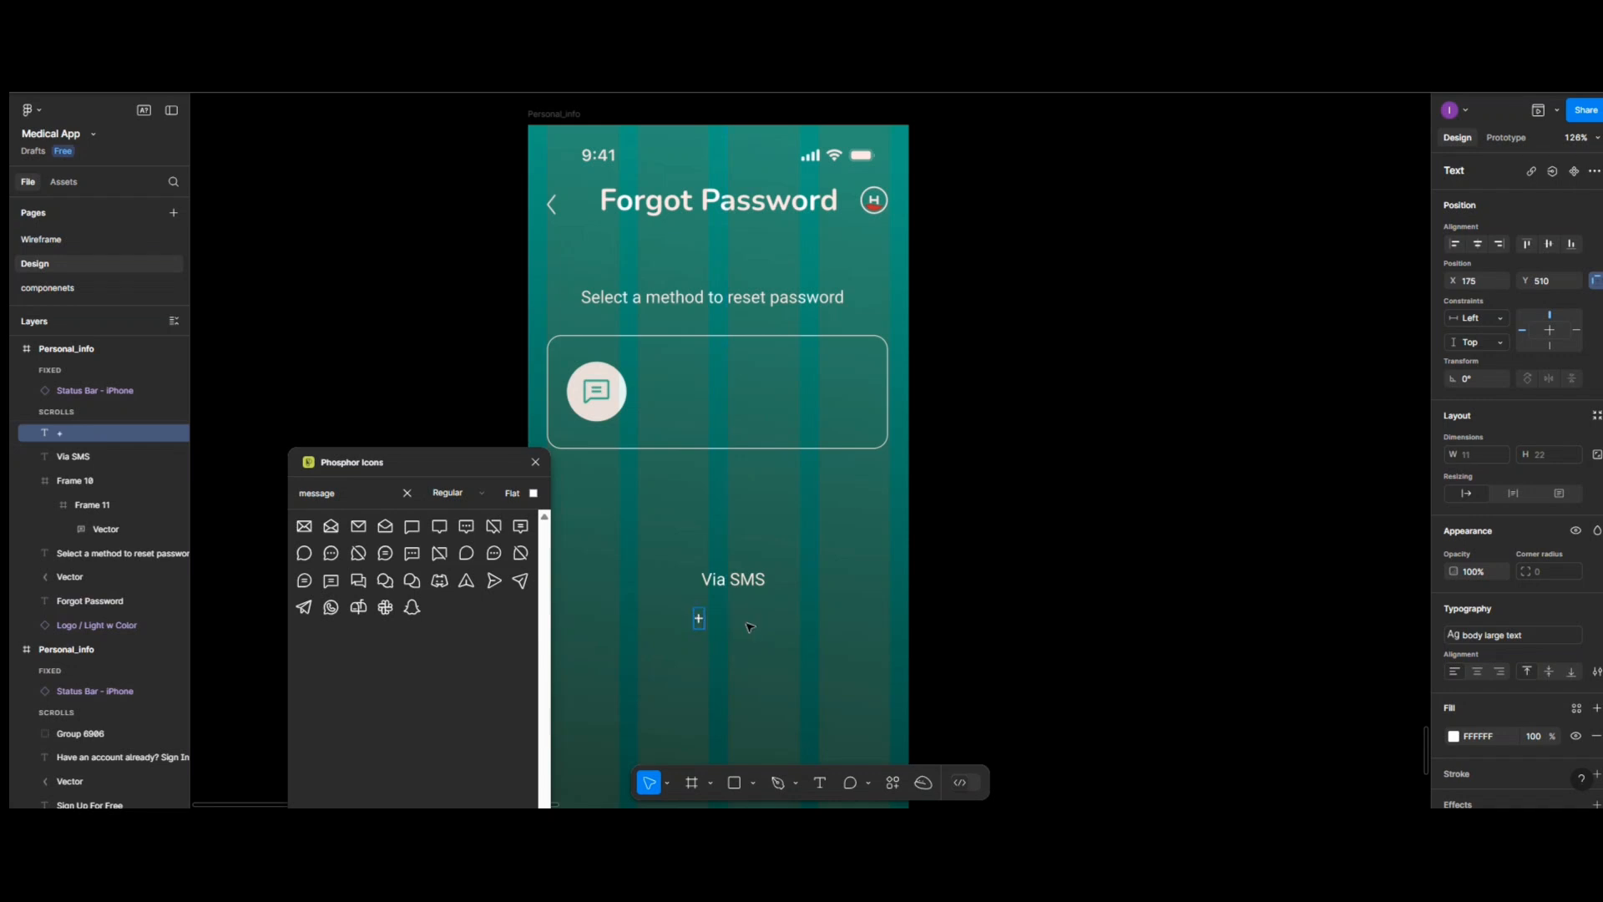
pyautogui.write('5648')
pyautogui.write('***7')
pyautogui.write('67')
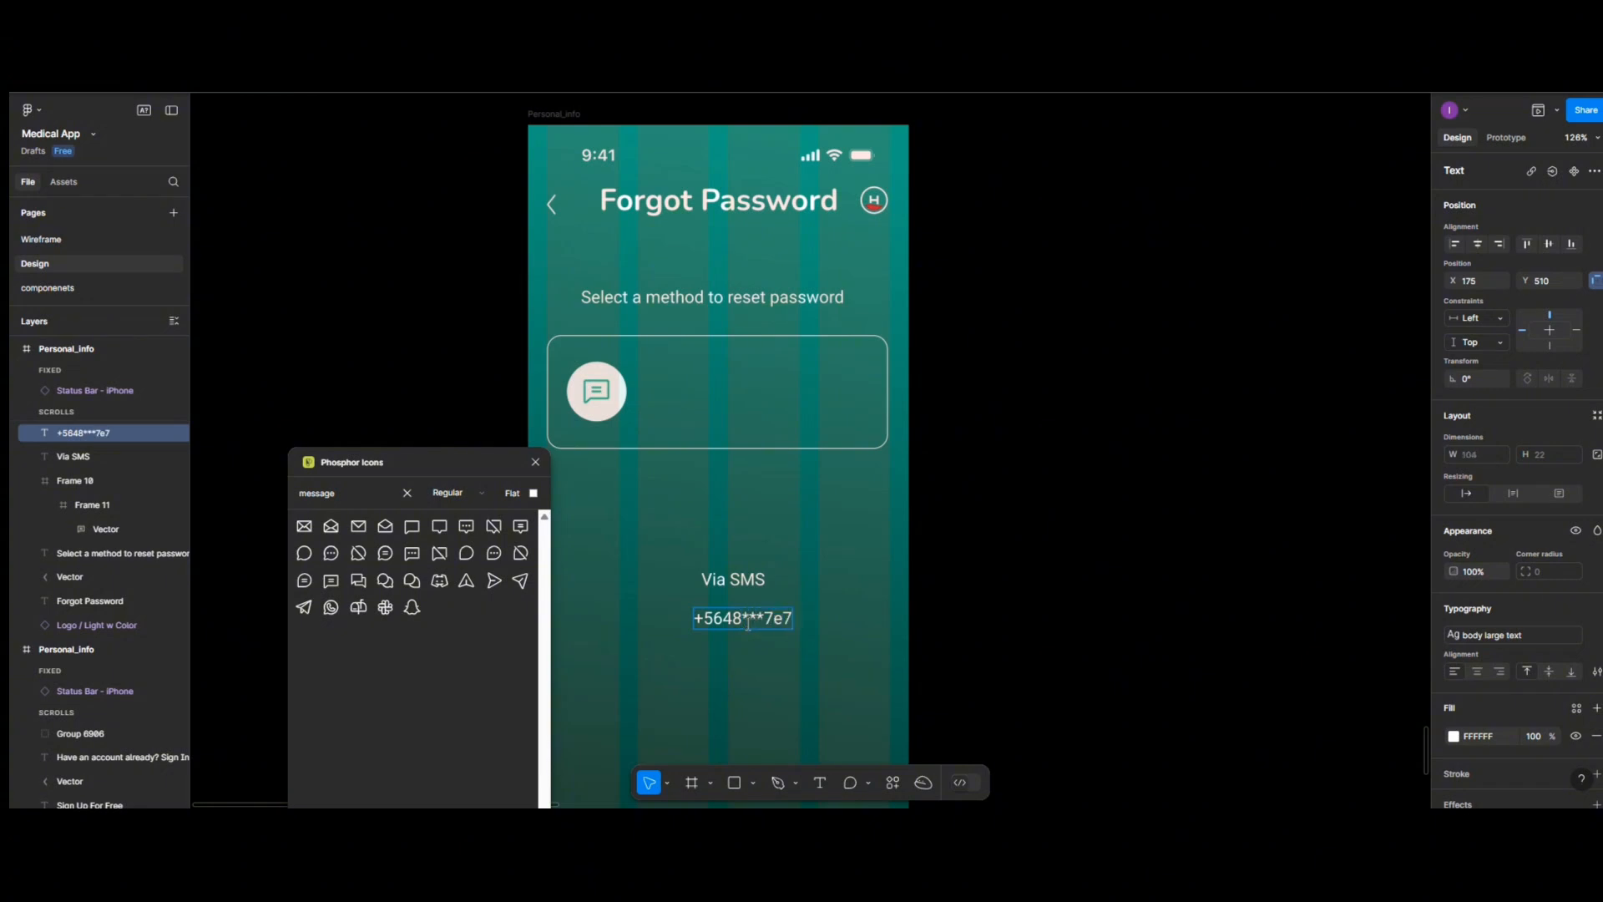
pyautogui.press('BackSpace')
pyautogui.press('BackSpace')
pyautogui.write('7889')
pyautogui.press('BackSpace')
pyautogui.press('BackSpace')
pyautogui.press('Escape')
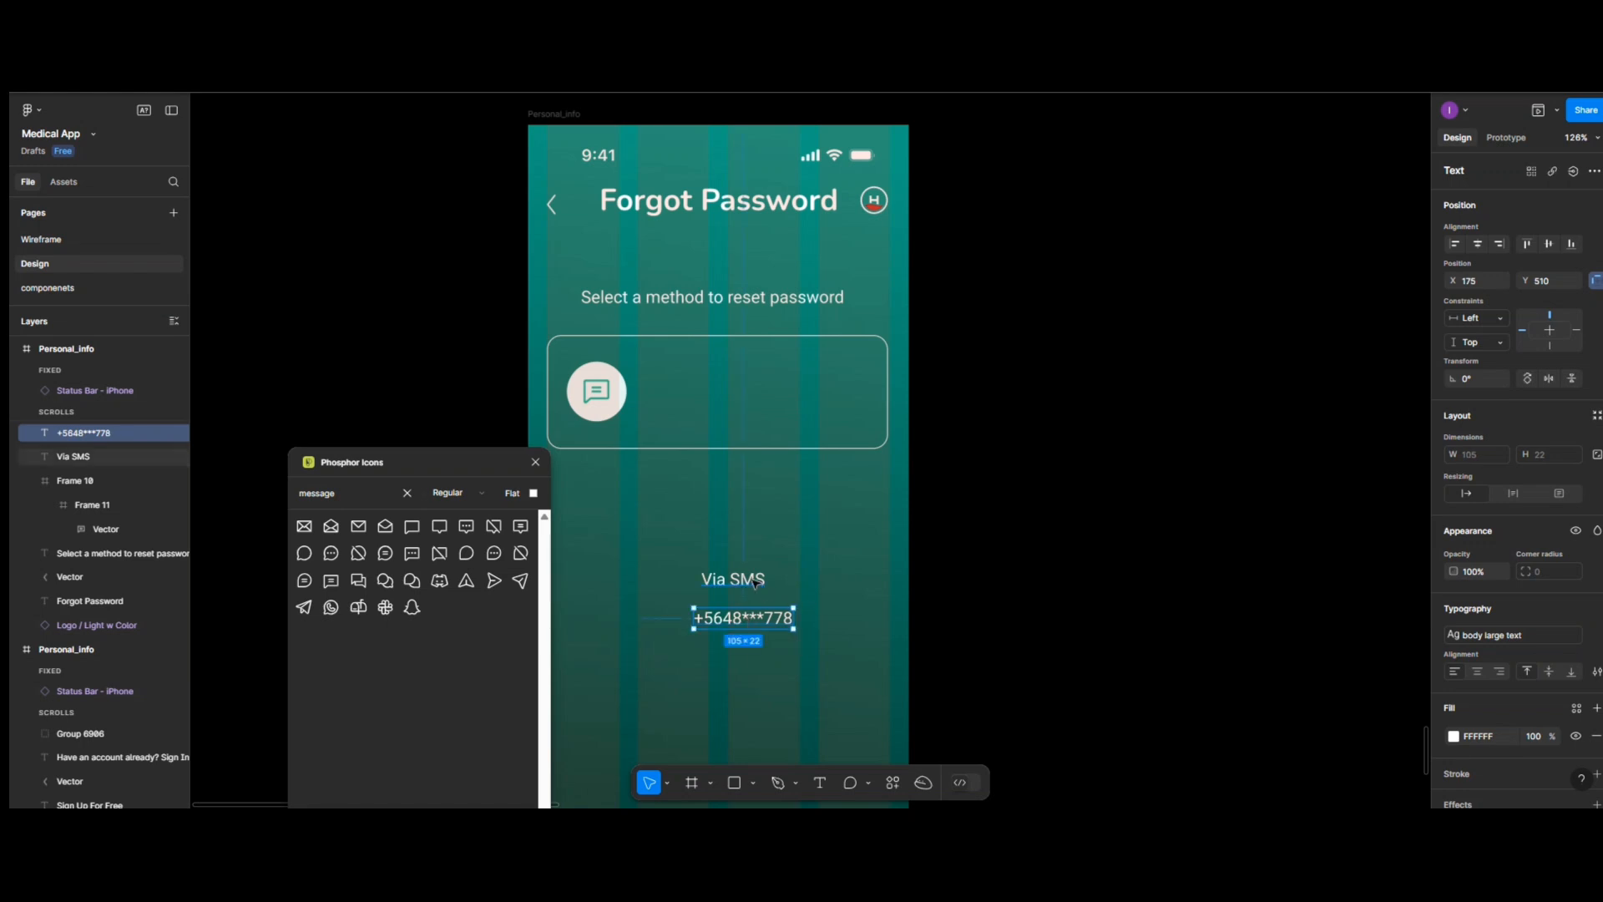
# Move the "Via SMS" text into the card beside the message icon and set its fill opacity to 50%
pyautogui.moveTo(739, 579); pyautogui.dragTo(702, 383)
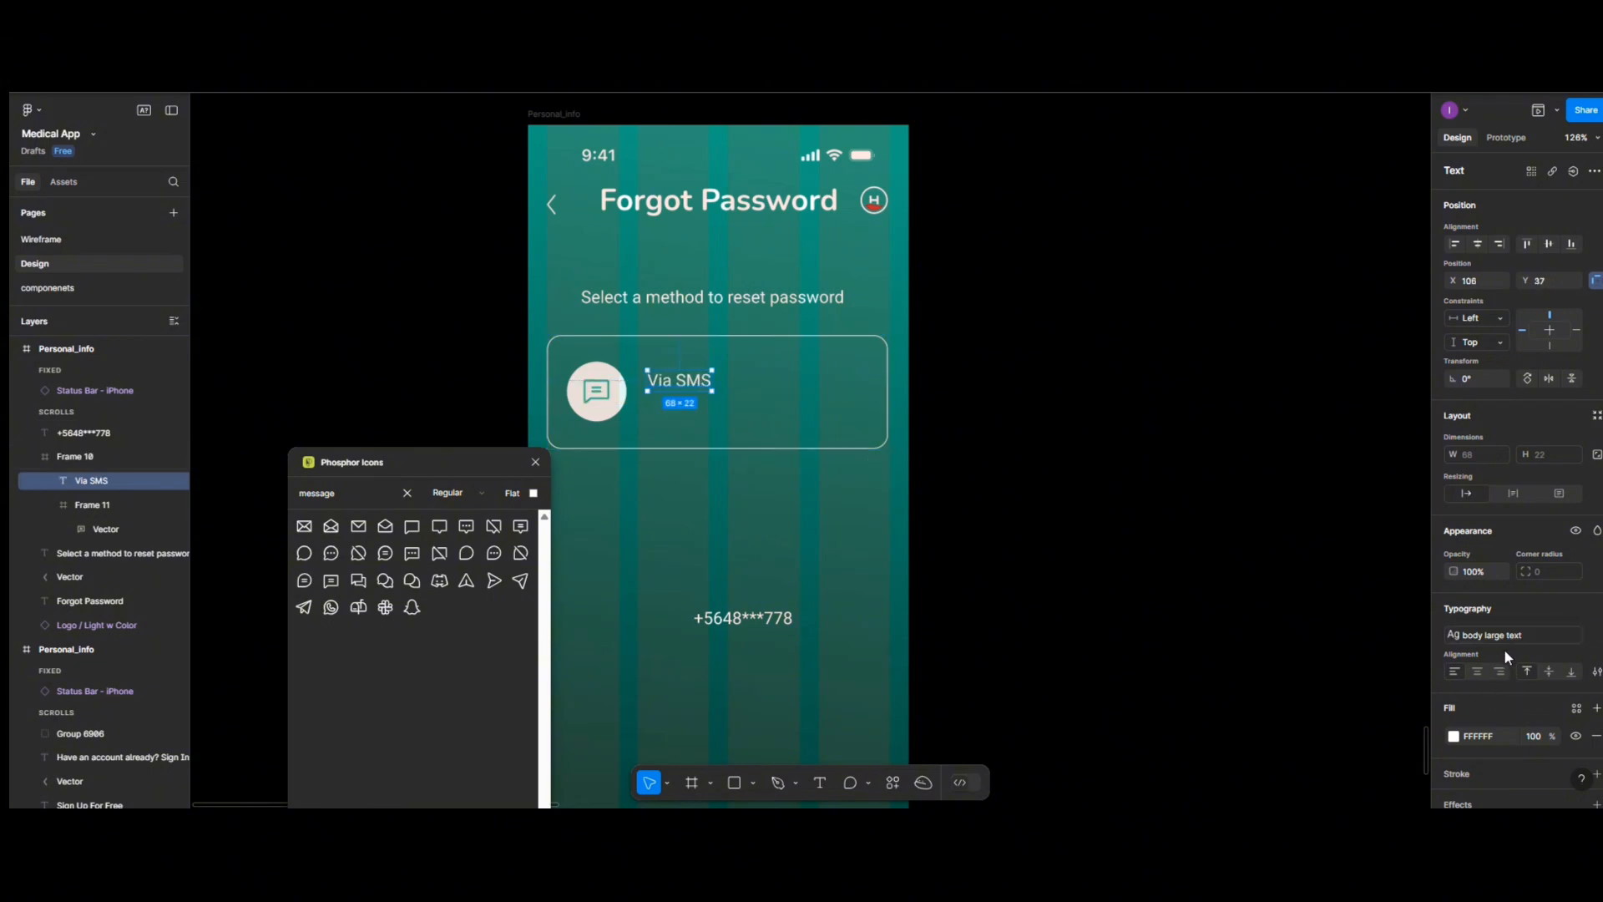
pyautogui.click(1534, 738)
pyautogui.write('50')
pyautogui.click(700, 390)
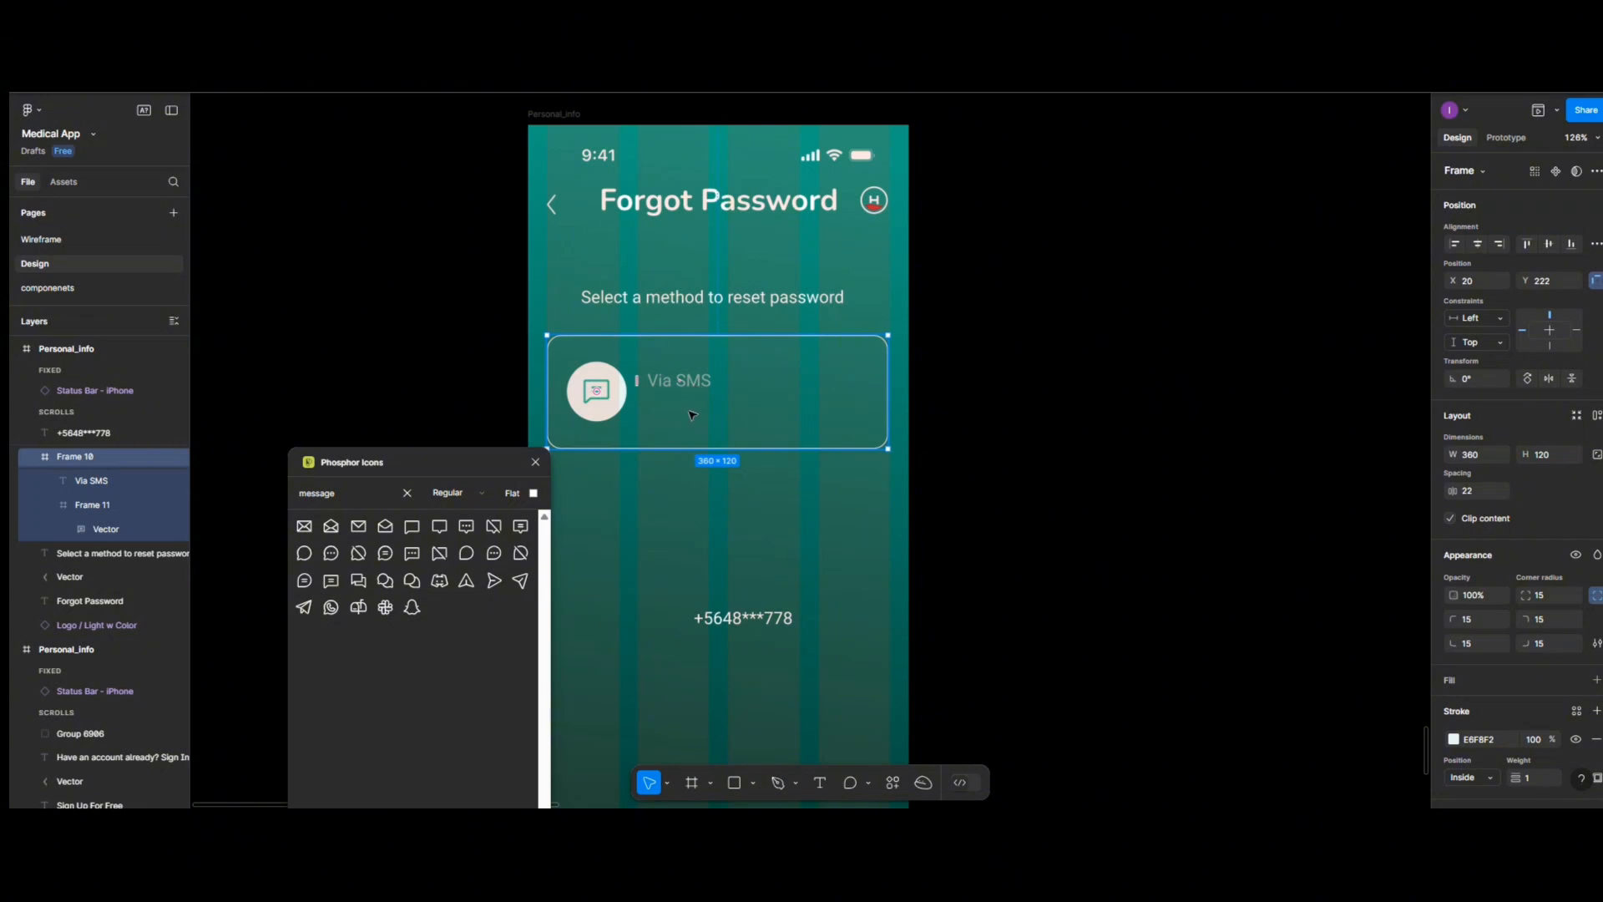
# Move the masked phone number into the card under "Via SMS" and change its fill colour to 000000
pyautogui.click(739, 626)
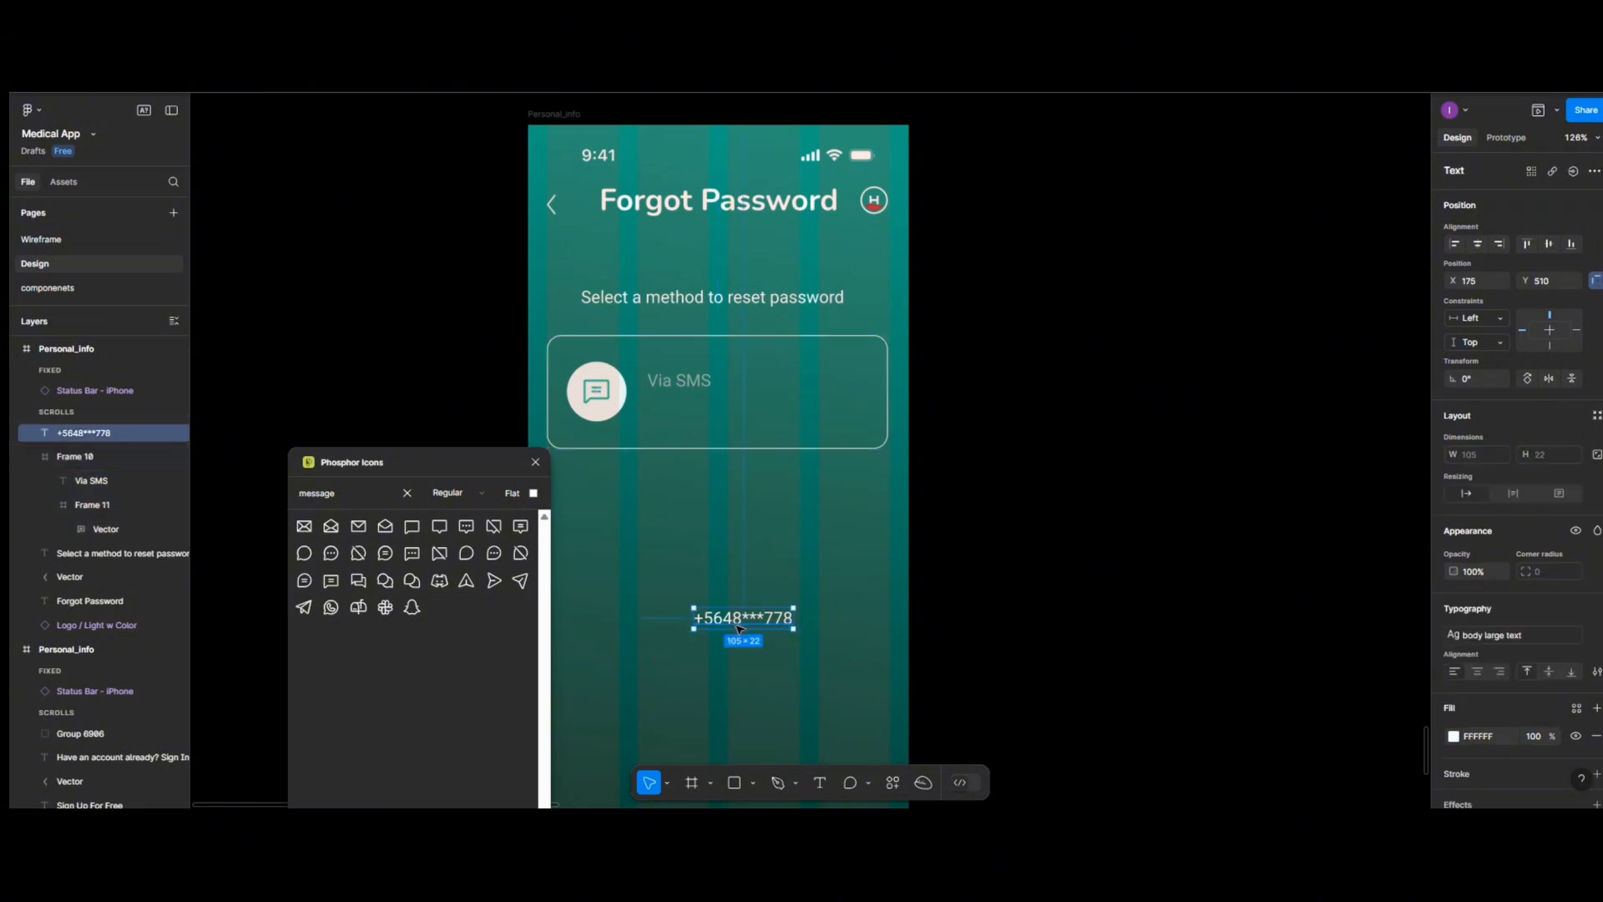
pyautogui.moveTo(739, 626); pyautogui.dragTo(701, 407)
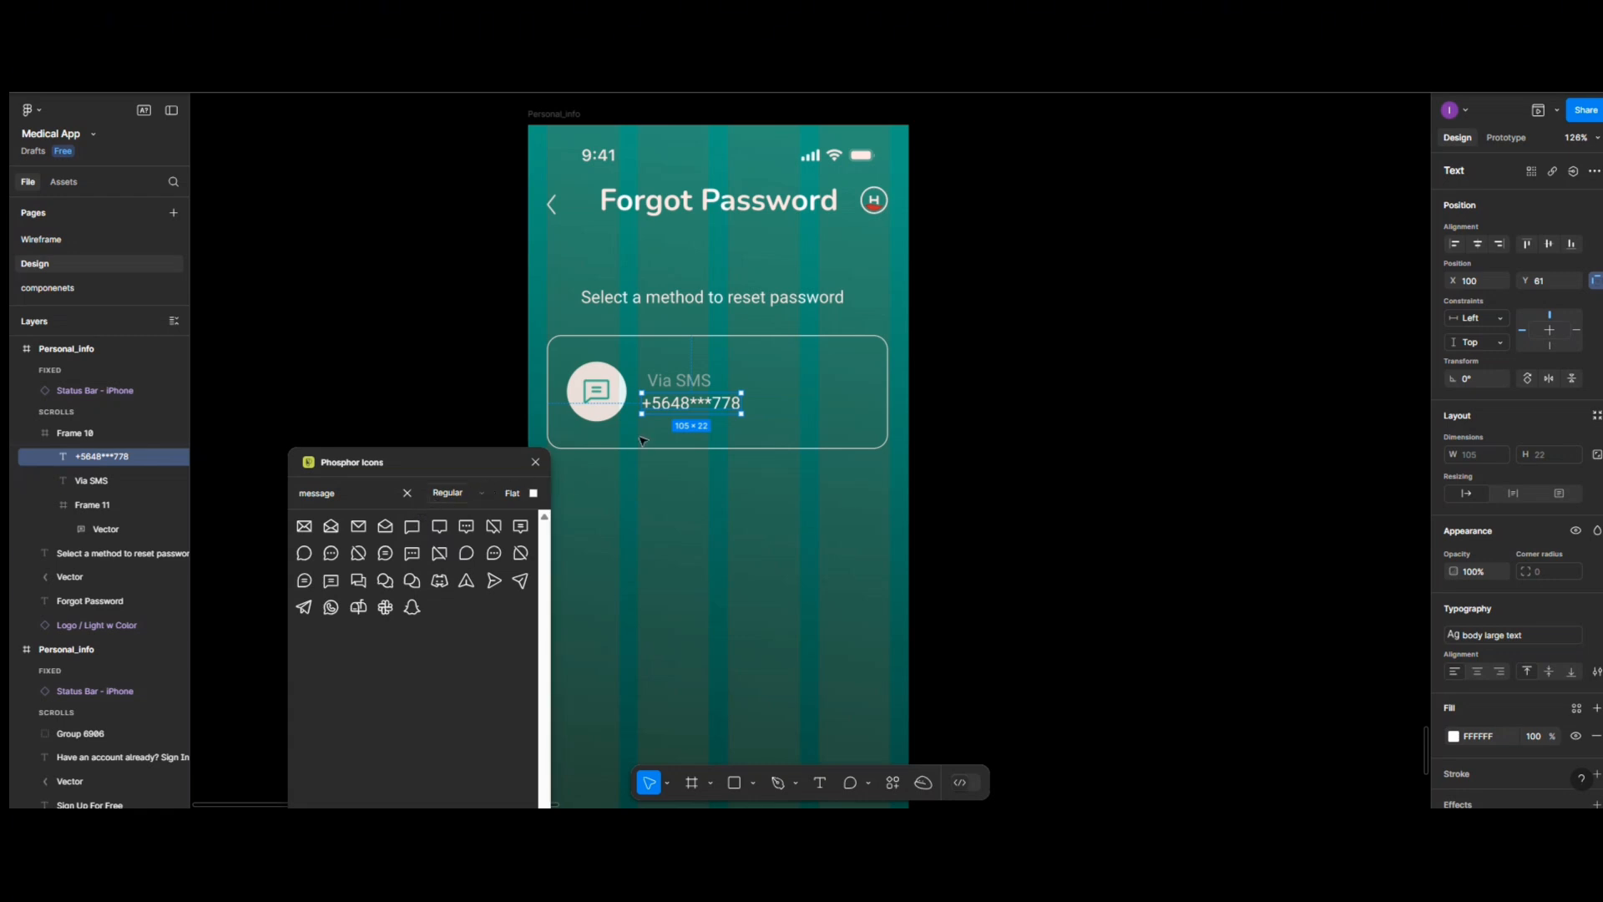
pyautogui.click(1454, 736)
pyautogui.click(1326, 742)
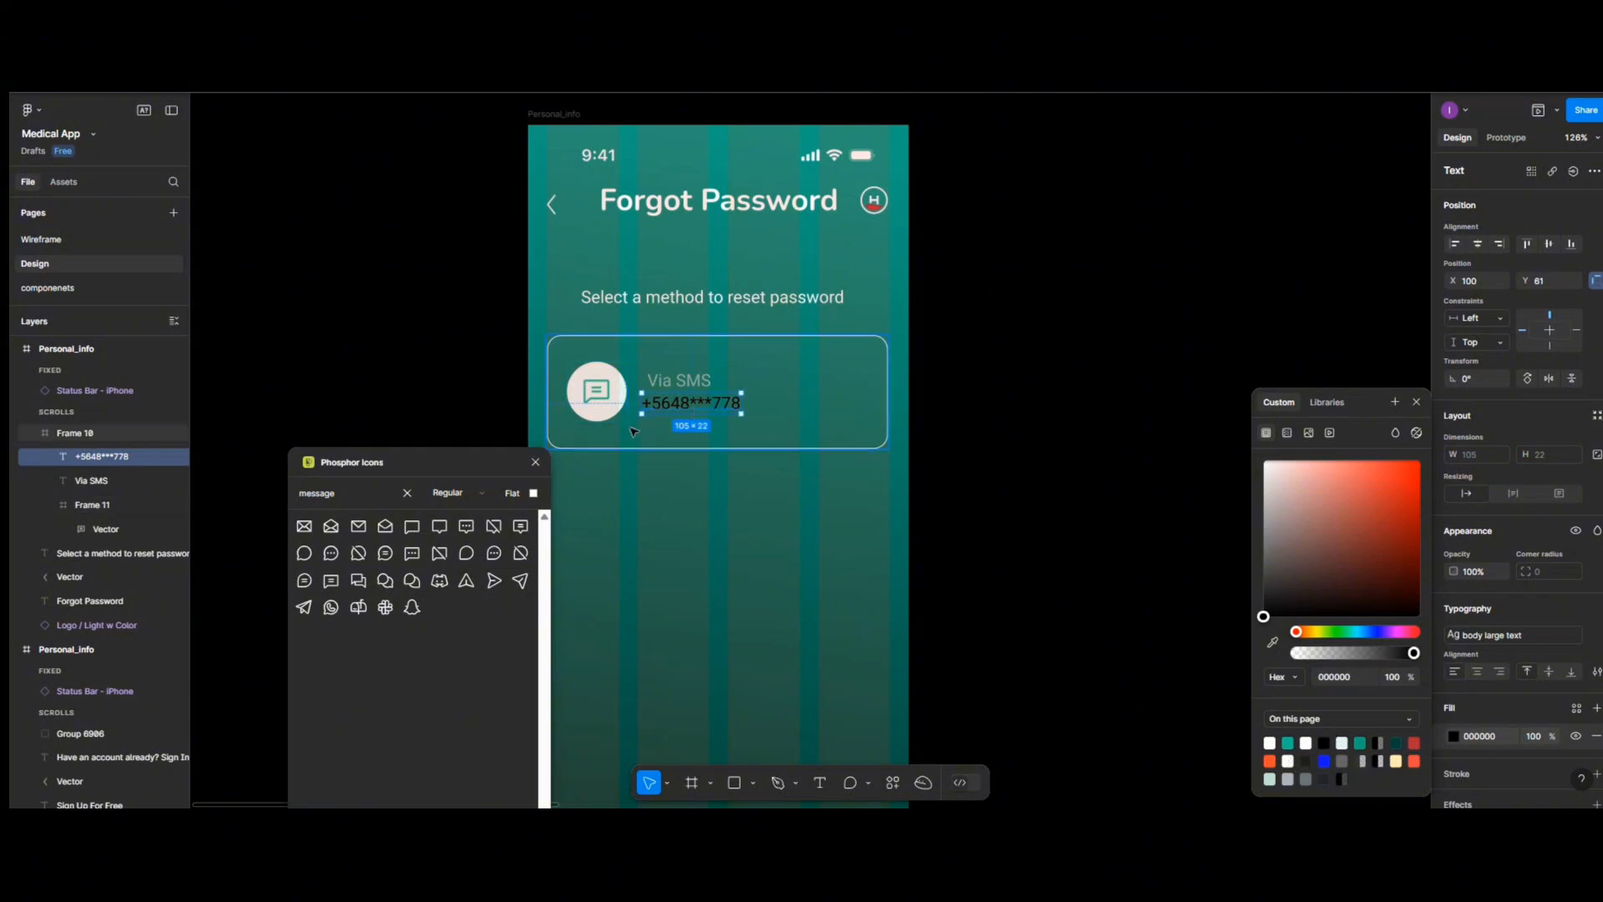
# Left-align the "Via SMS" and phone number texts and space them 10 apart vertically
pyautogui.keyDown('shift'); pyautogui.click(678, 382); pyautogui.keyUp('shift')
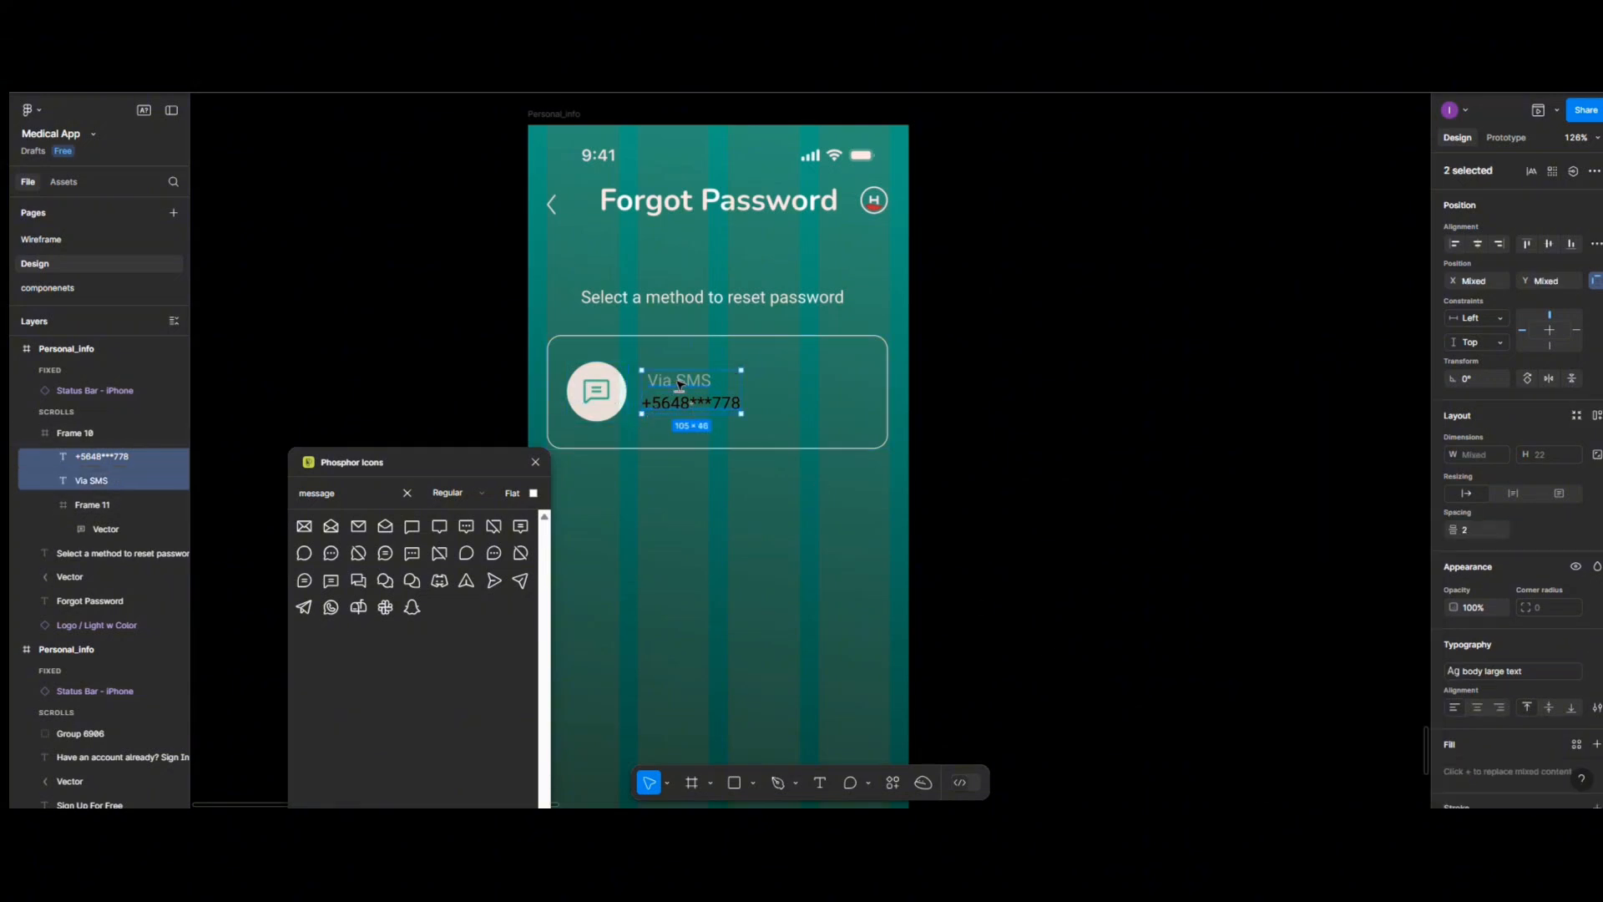
pyautogui.click(1478, 247)
pyautogui.click(1456, 244)
pyautogui.click(1596, 244)
pyautogui.click(1467, 306)
# Group the "Via SMS" label with the masked phone number text
pyautogui.click(700, 388)
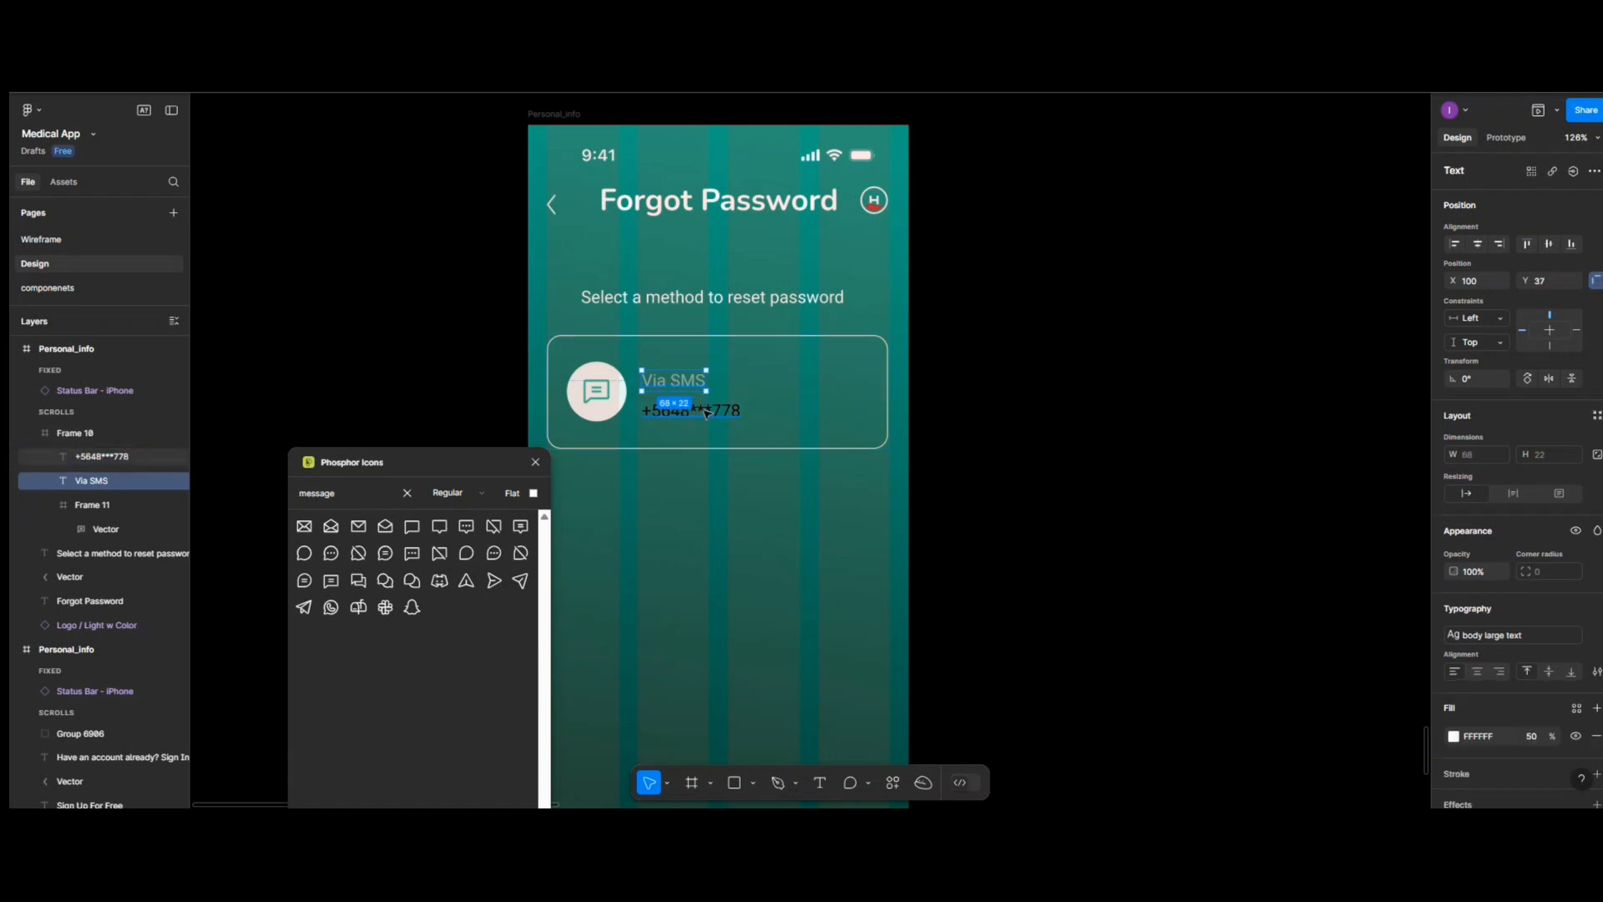
pyautogui.keyDown('shift'); pyautogui.click(705, 412); pyautogui.keyUp('shift')
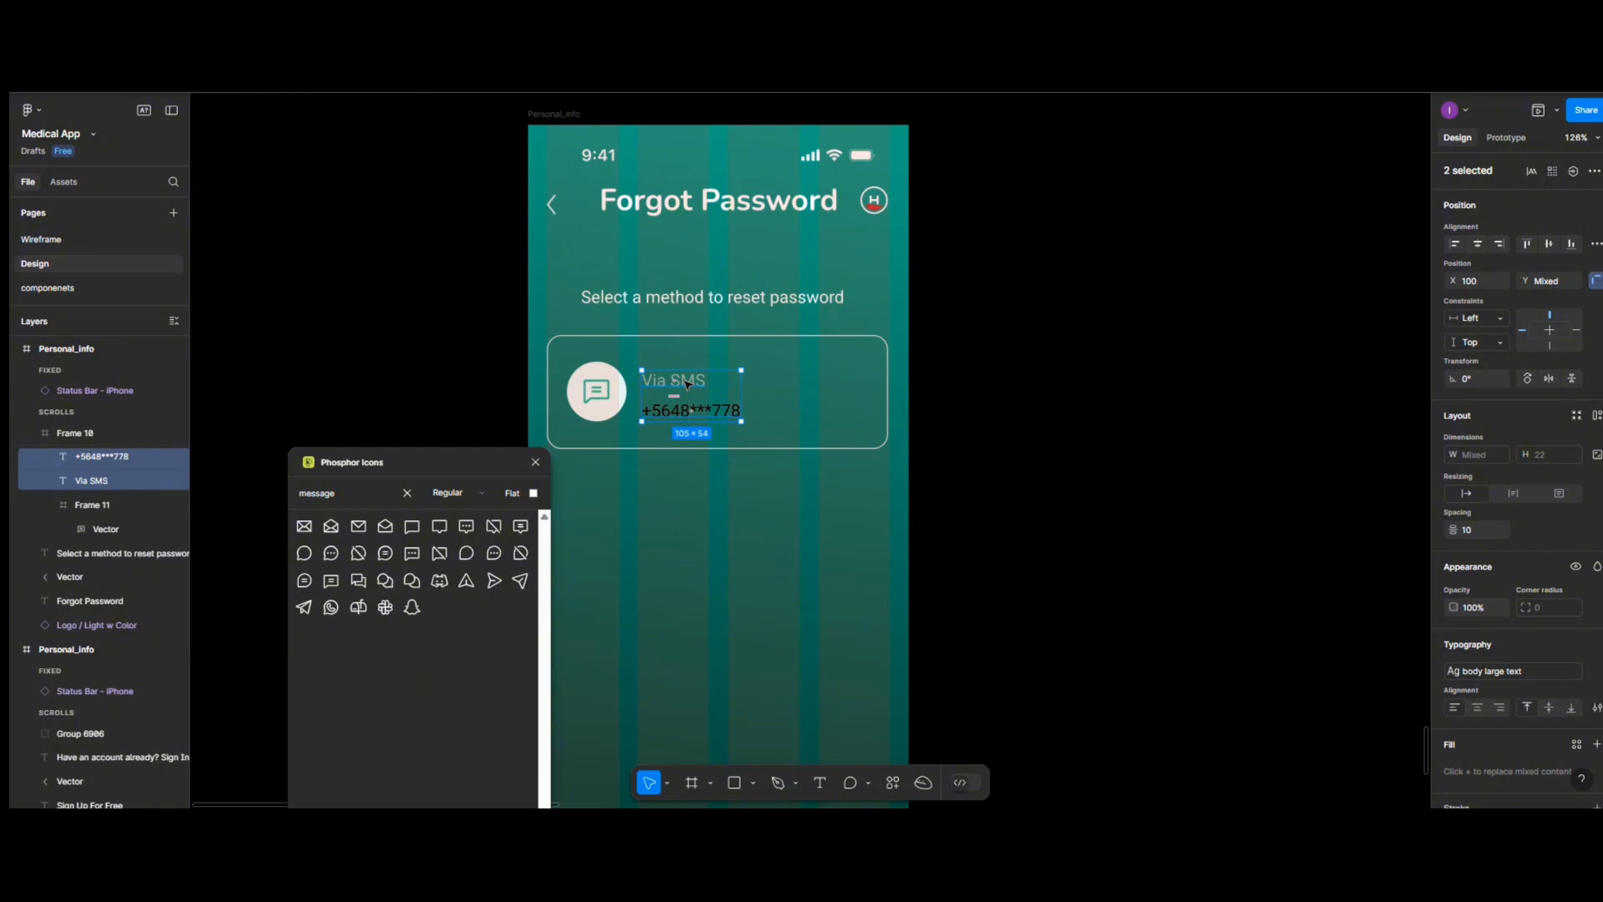
pyautogui.hotkey('ctrl', 'g')
# Centre the text group vertically with the icon circle and set the spacing between them to 15
pyautogui.keyDown('shift'); pyautogui.click(614, 402); pyautogui.keyUp('shift')
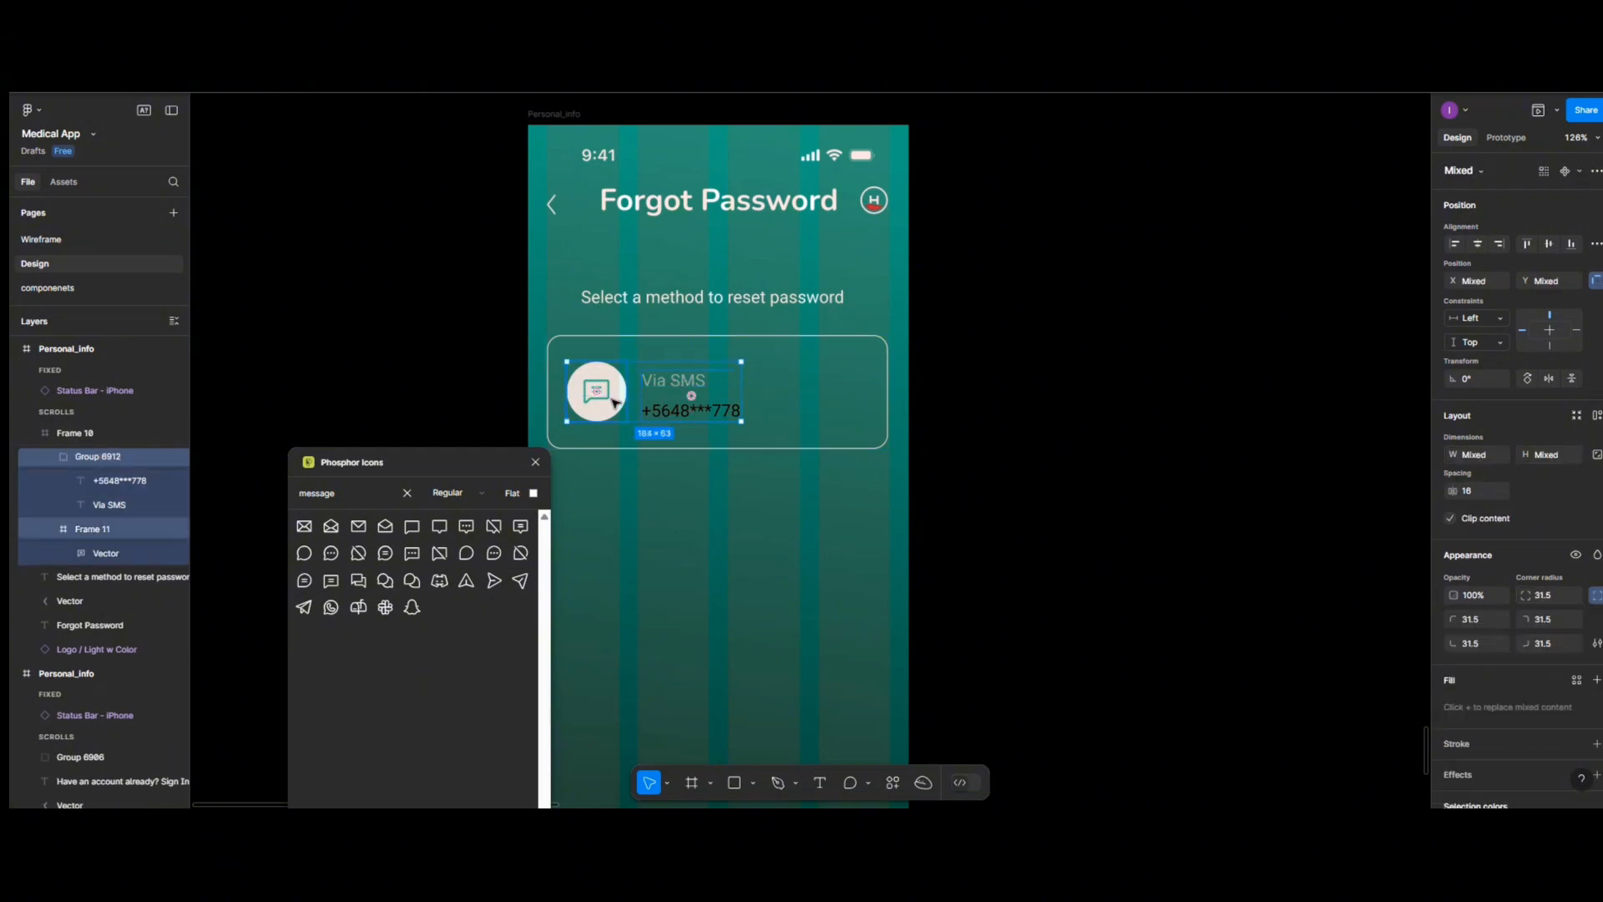
pyautogui.click(1542, 247)
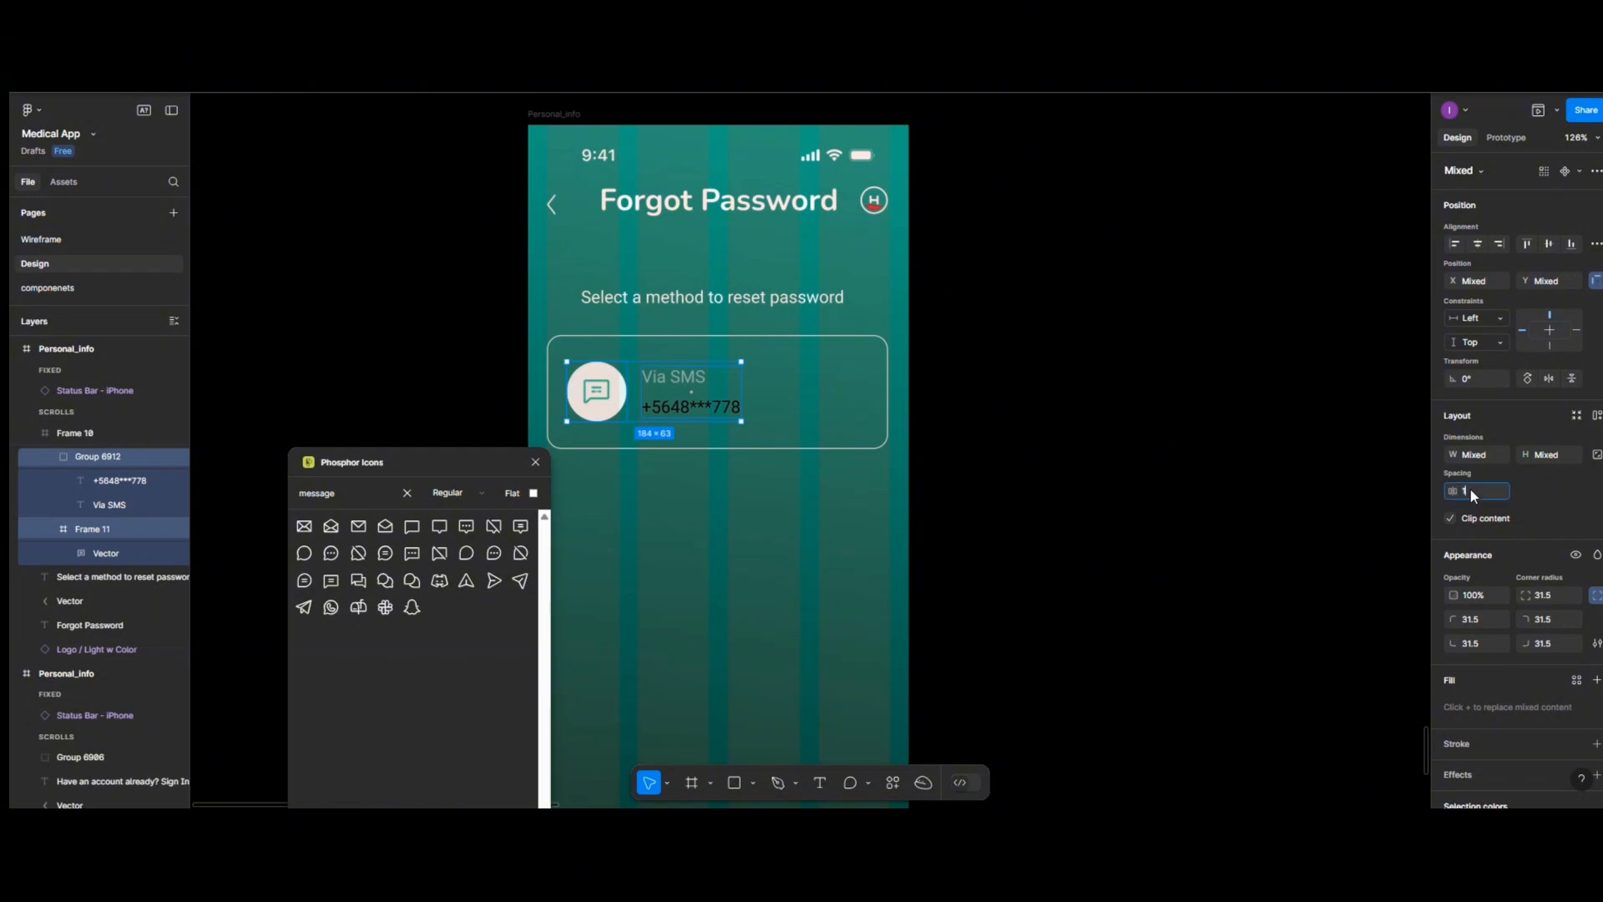
pyautogui.write('5')
pyautogui.click(637, 391)
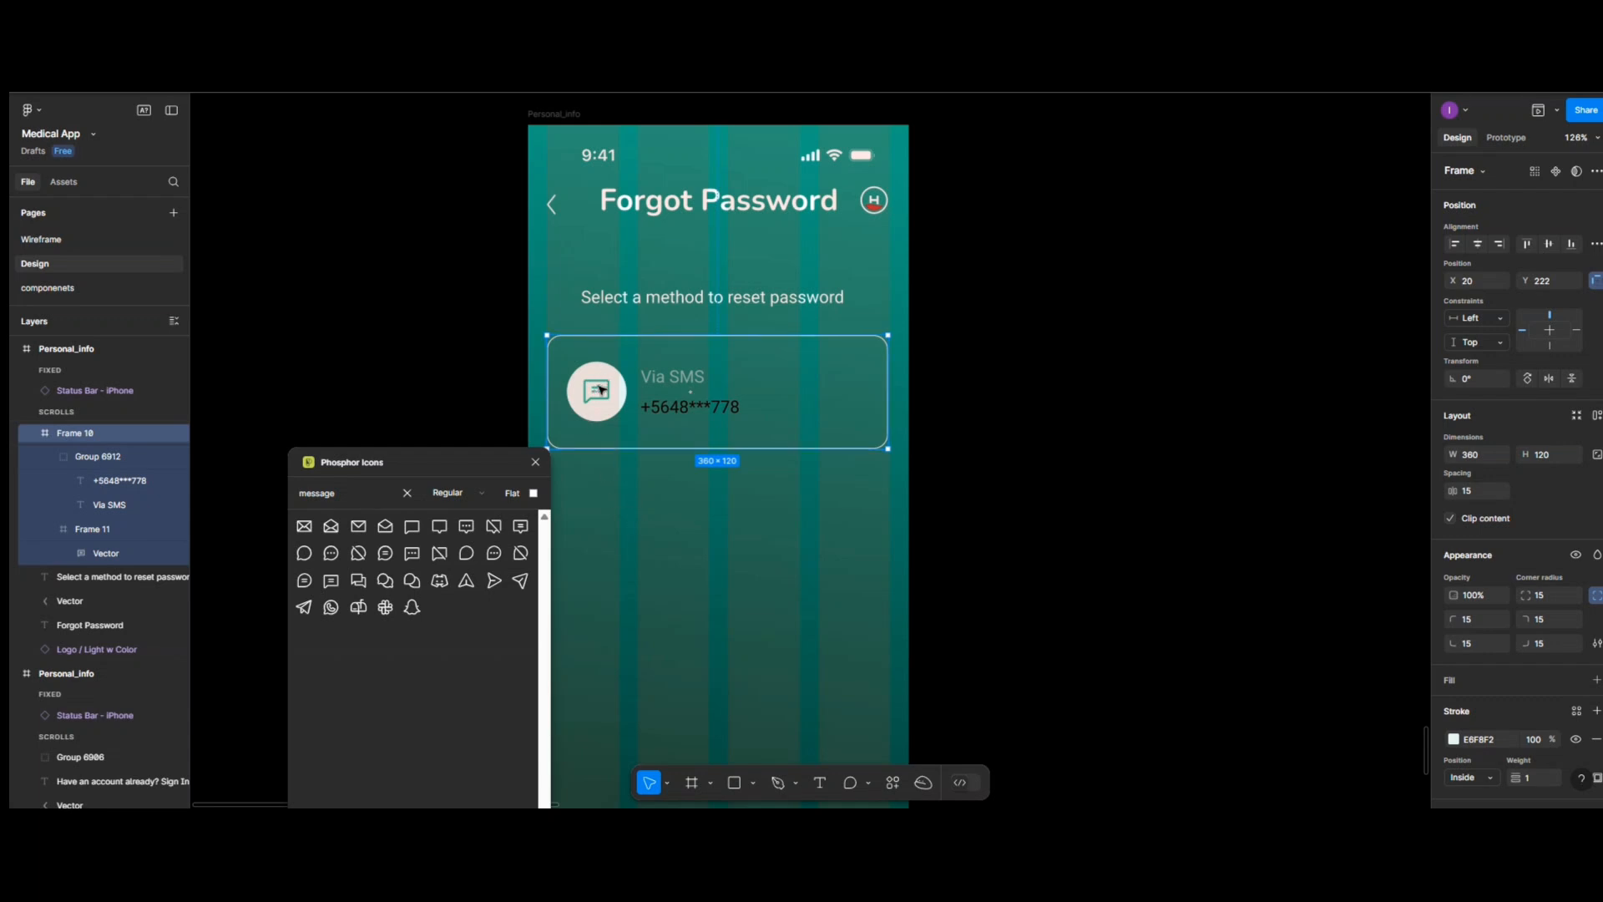
# Close the Phosphor Icons plugin and group the icon circle with the text group
pyautogui.click(540, 447)
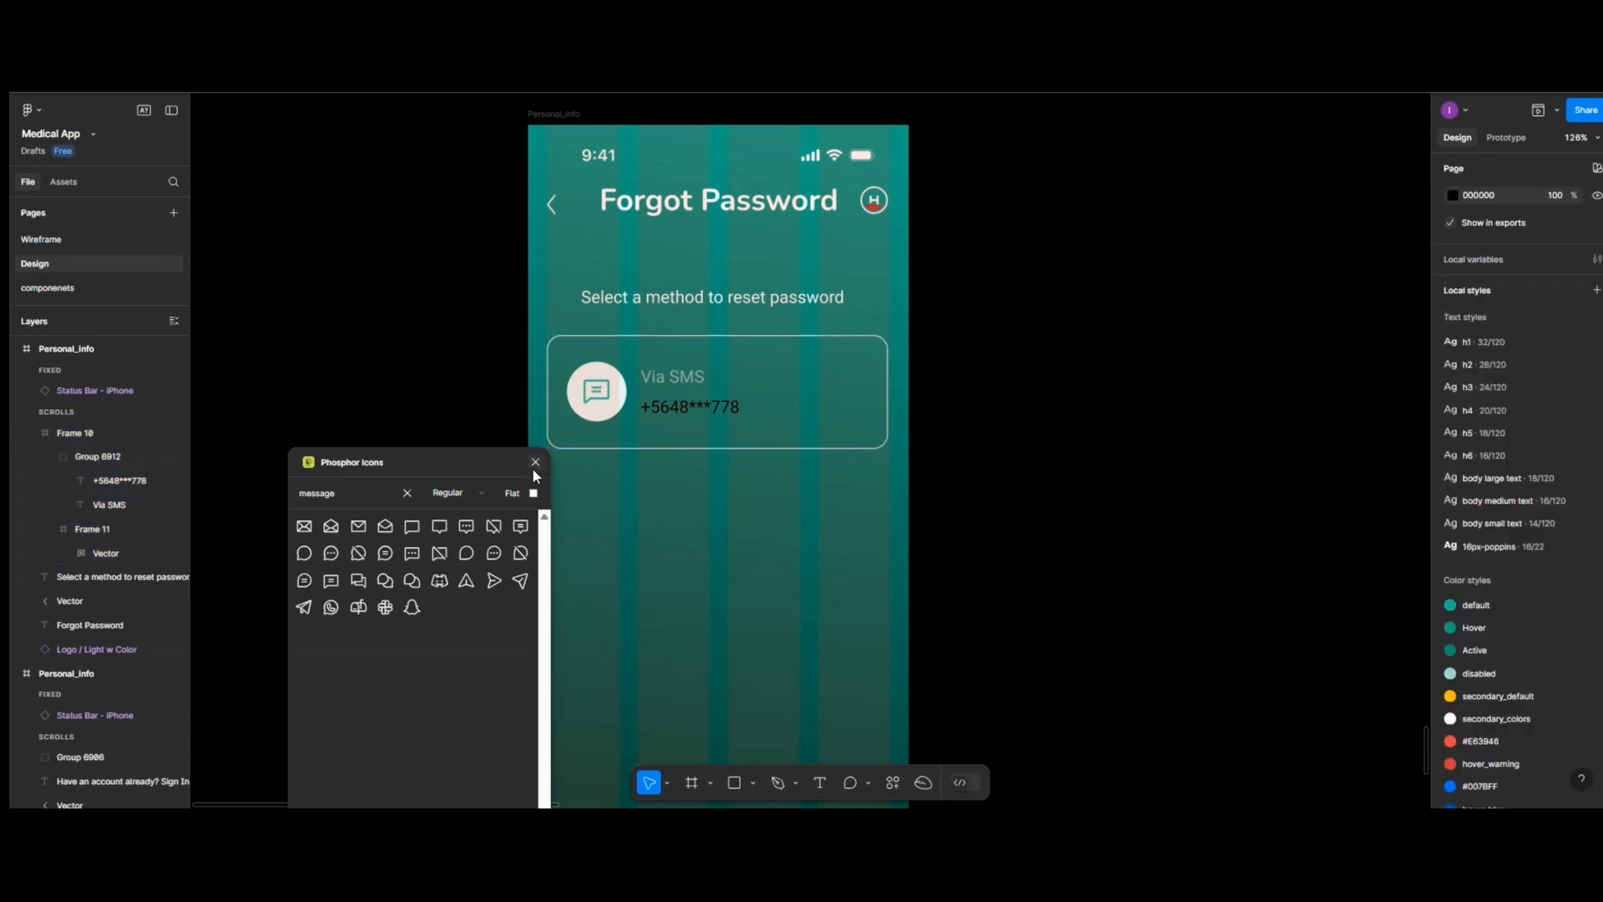
pyautogui.click(602, 399)
pyautogui.click(598, 399)
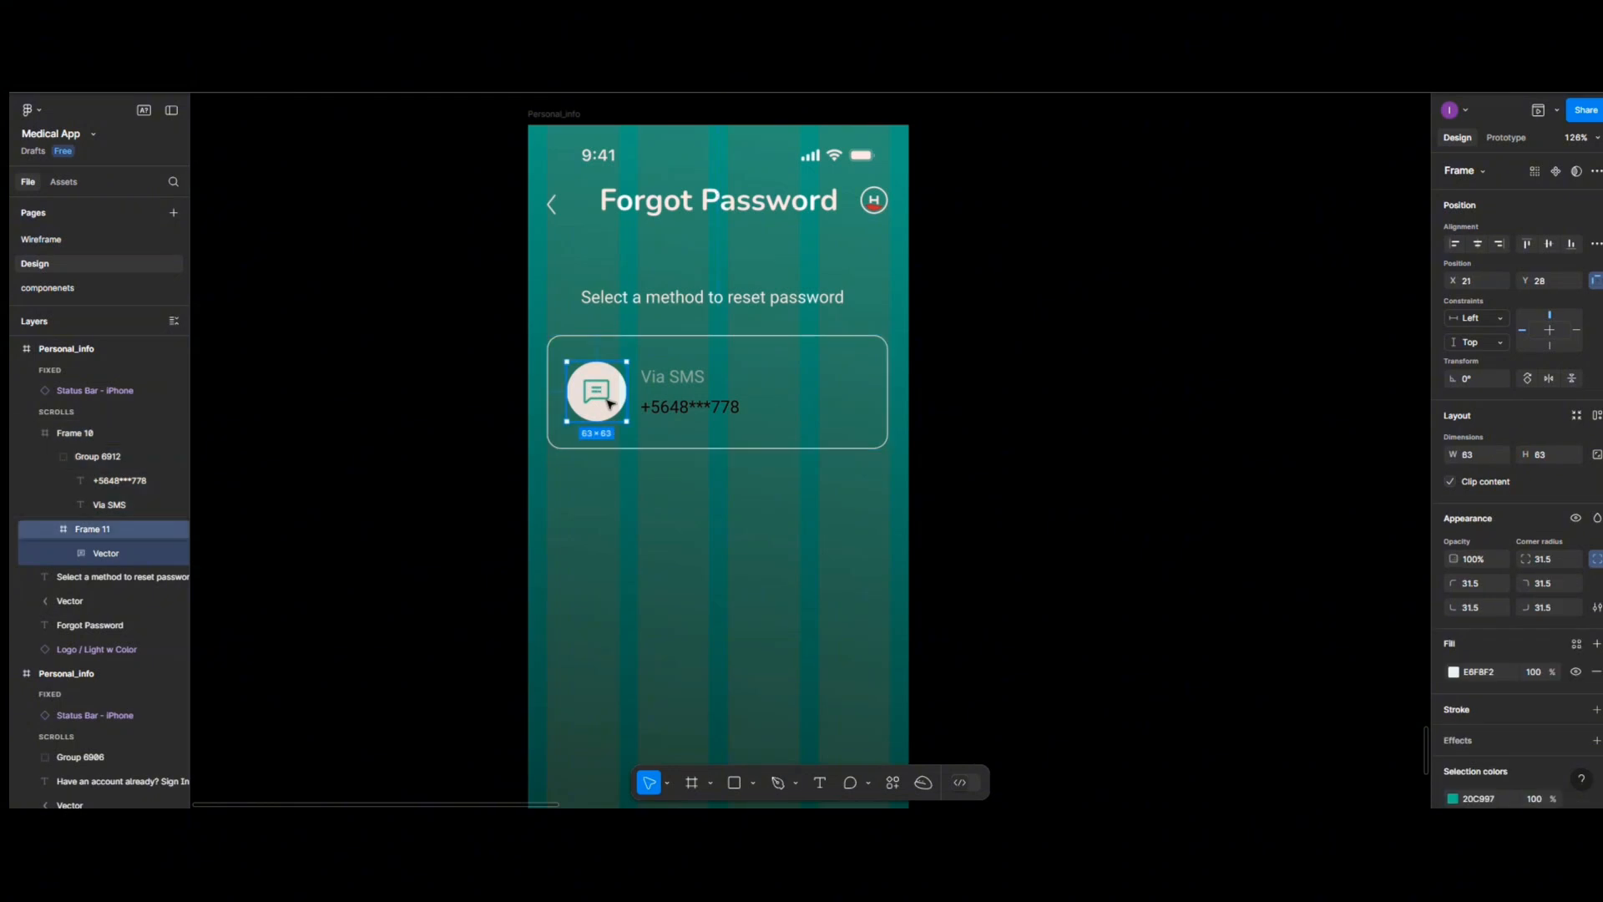
pyautogui.keyDown('shift'); pyautogui.click(673, 413); pyautogui.keyUp('shift')
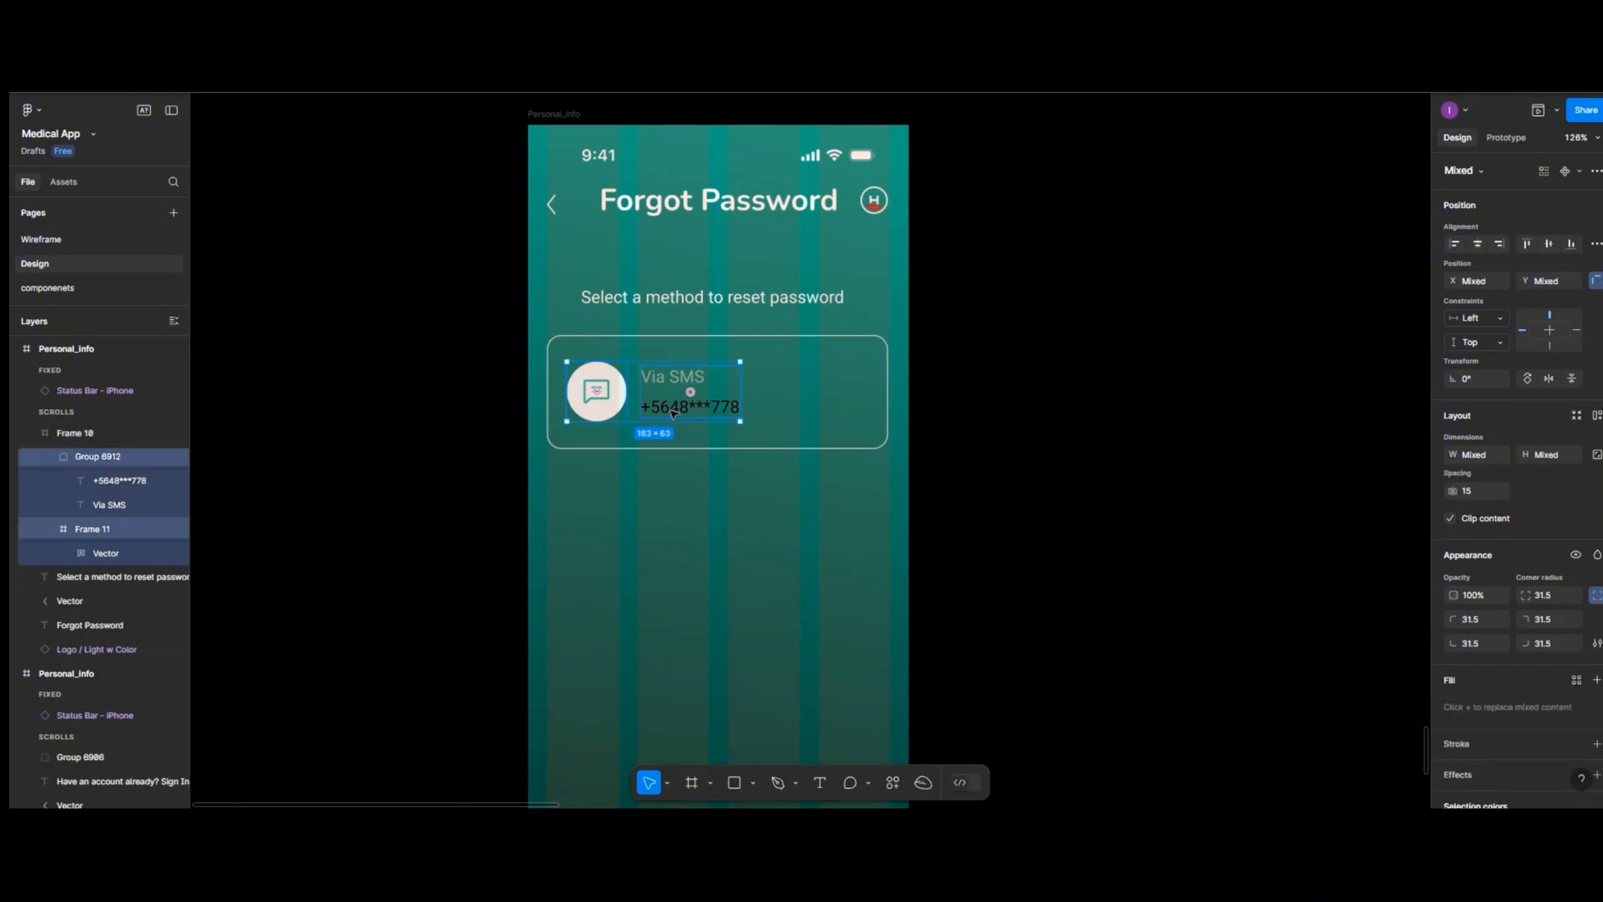
pyautogui.hotkey('ctrl', 'g')
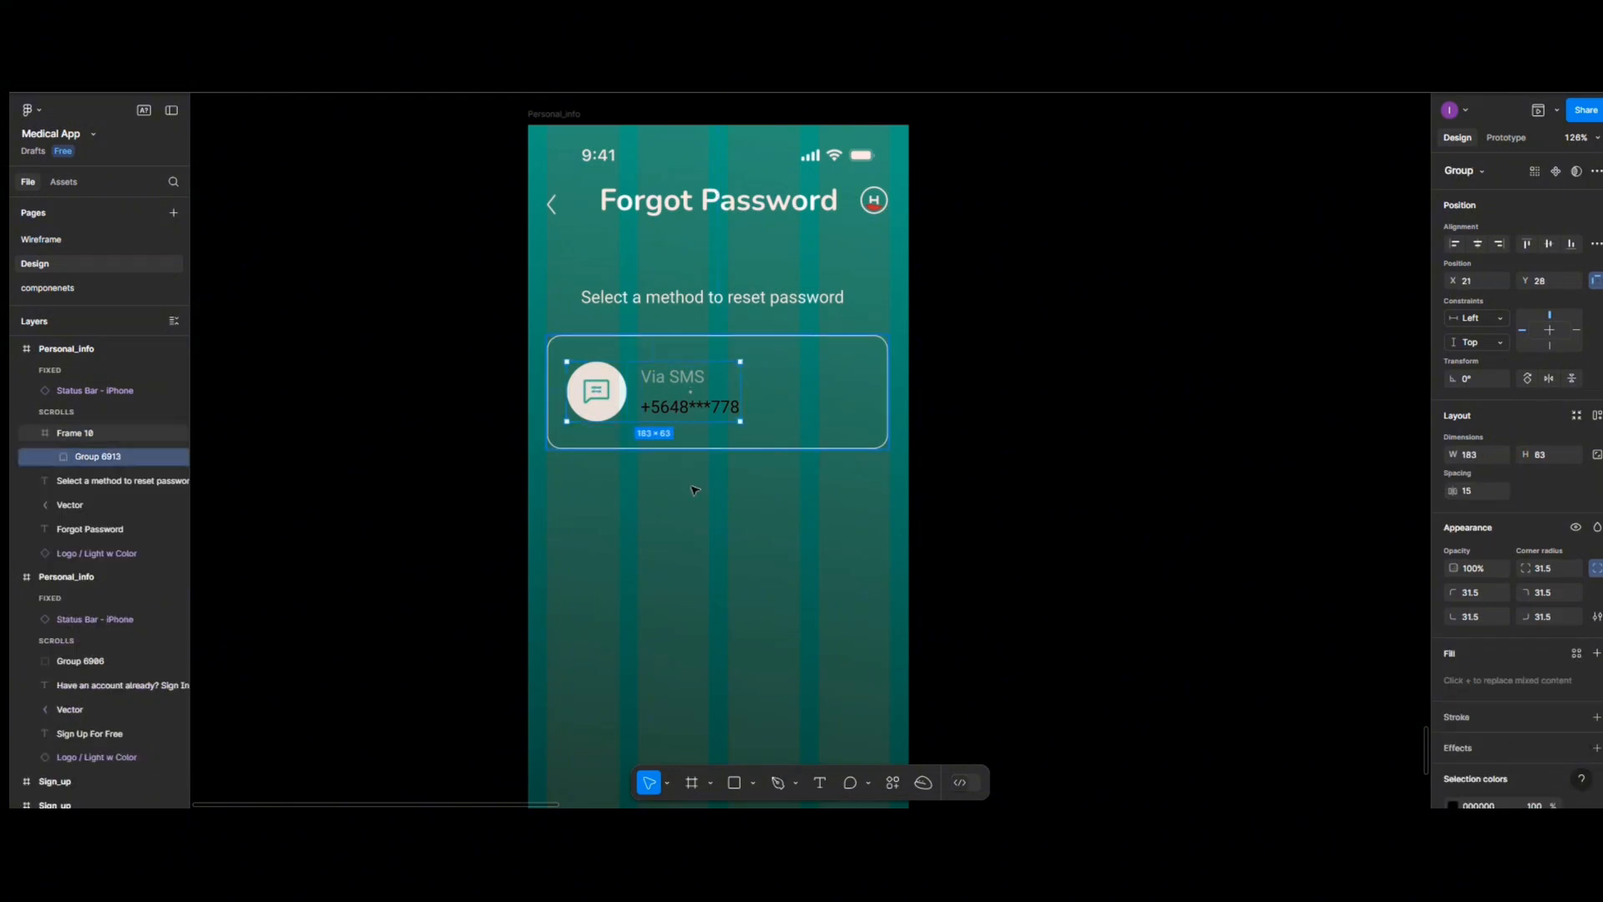
pyautogui.click(740, 478)
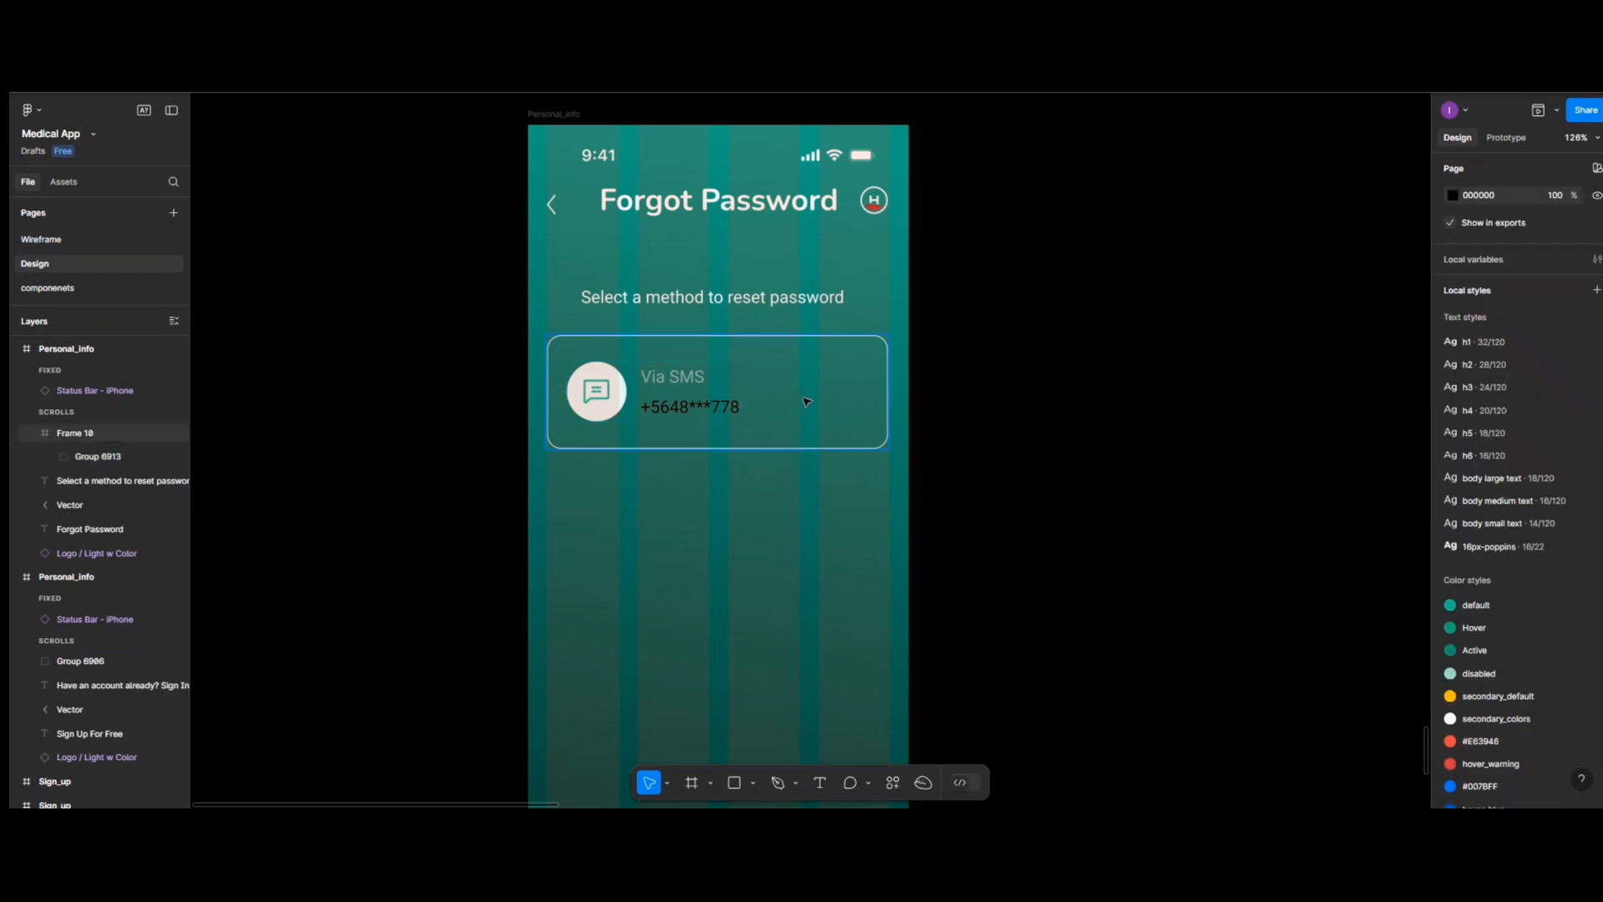
# Set the text group's X position to 100 and the icon circle's X position to 20 inside the card
pyautogui.click(673, 389)
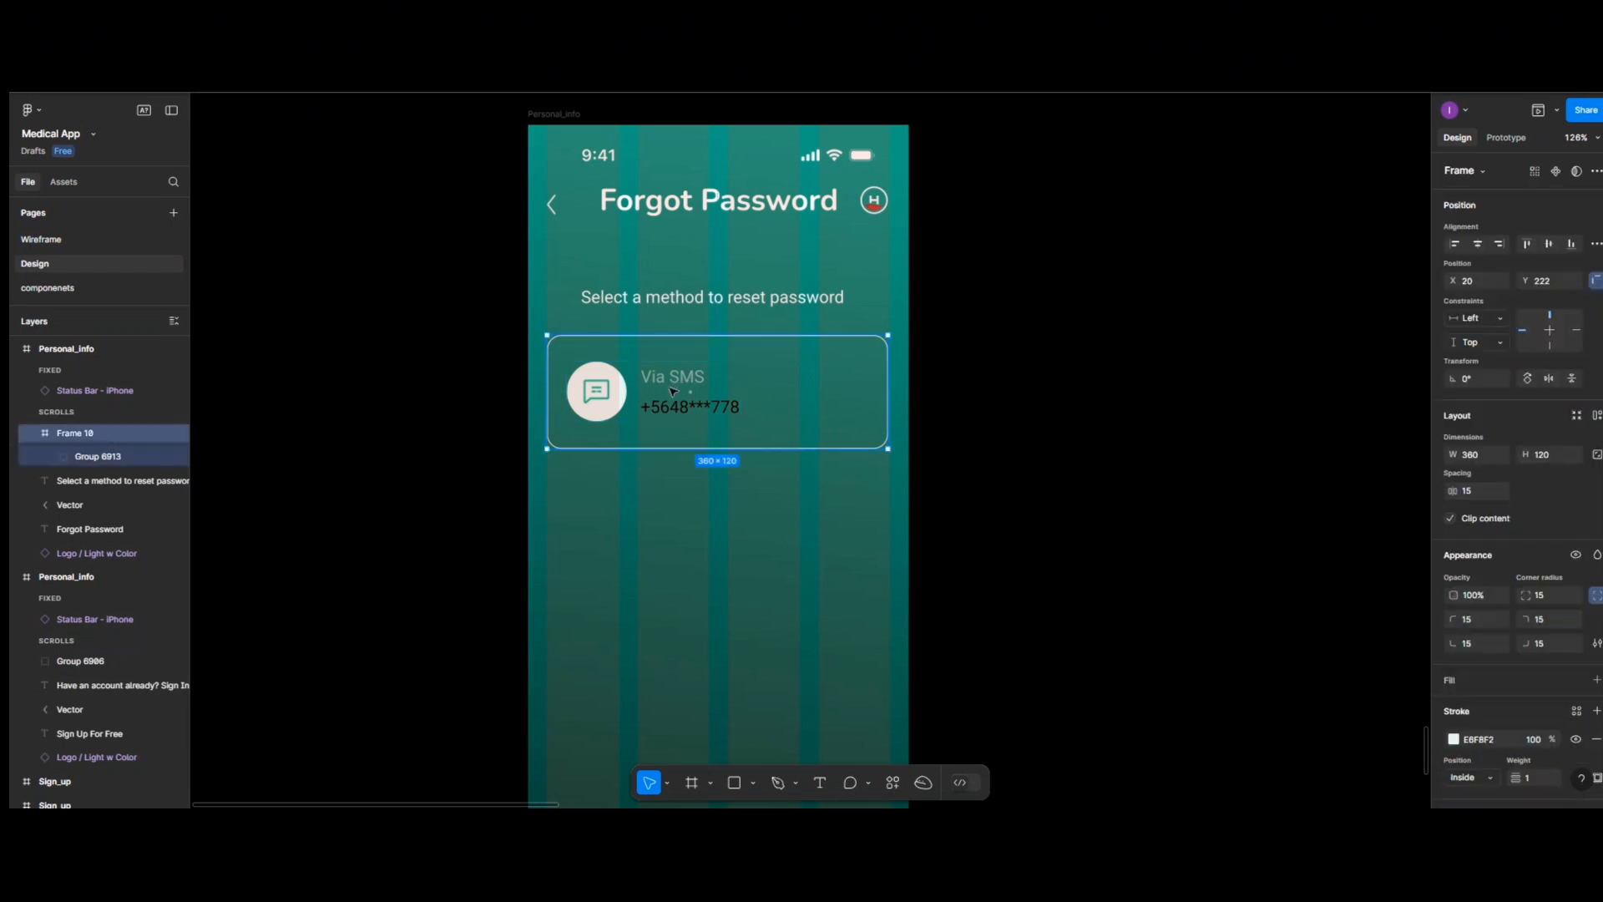
pyautogui.doubleClick(673, 389)
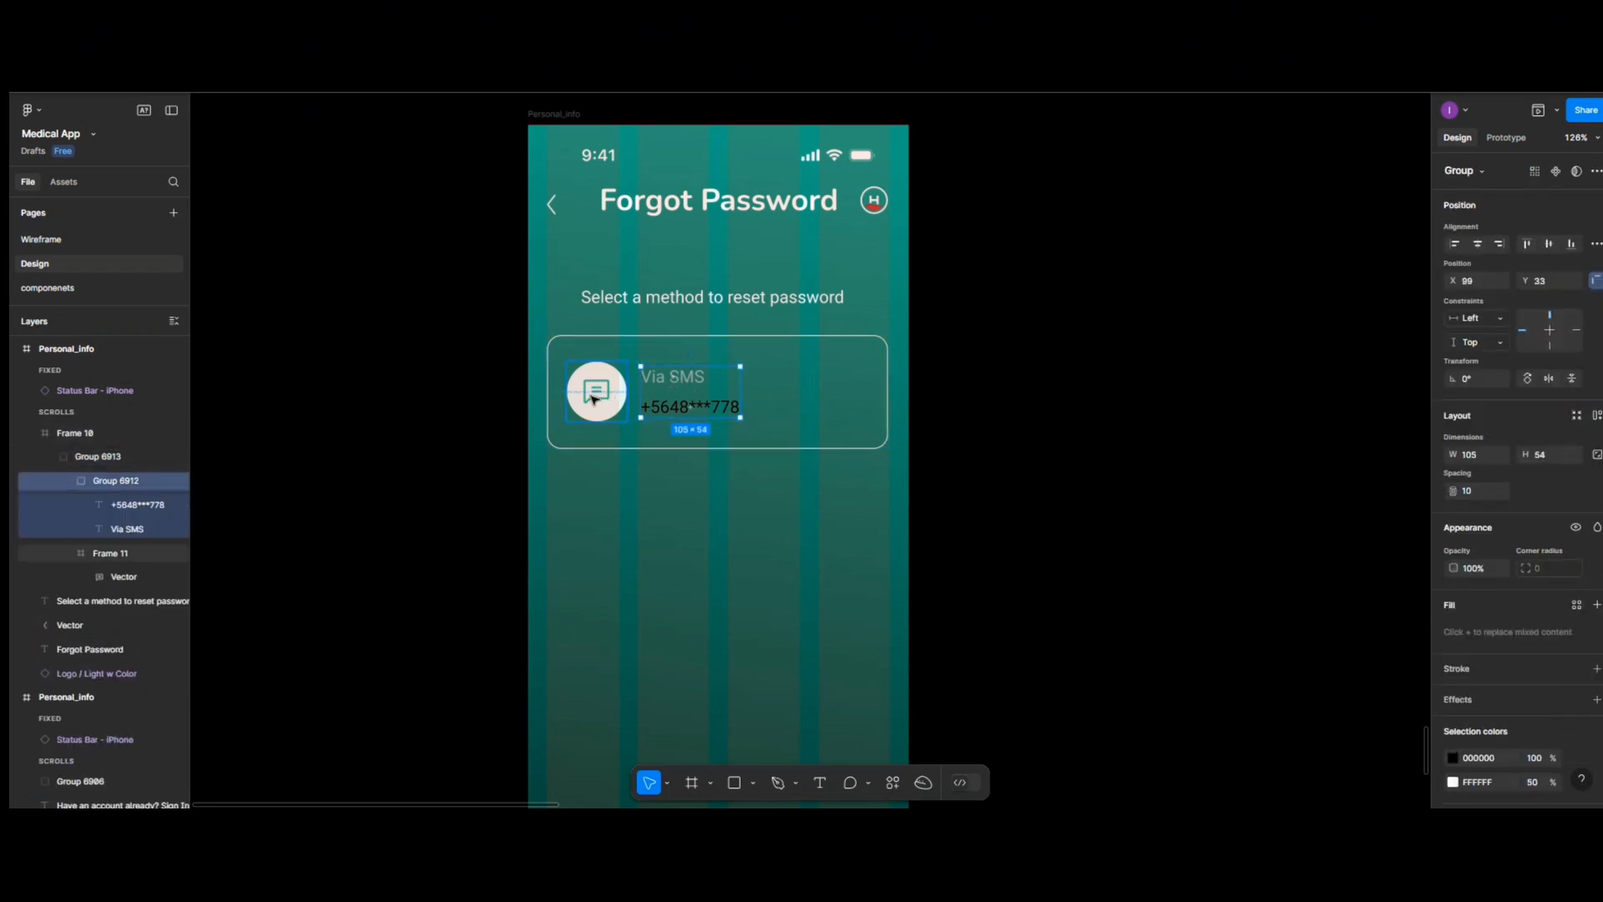
pyautogui.click(1469, 283)
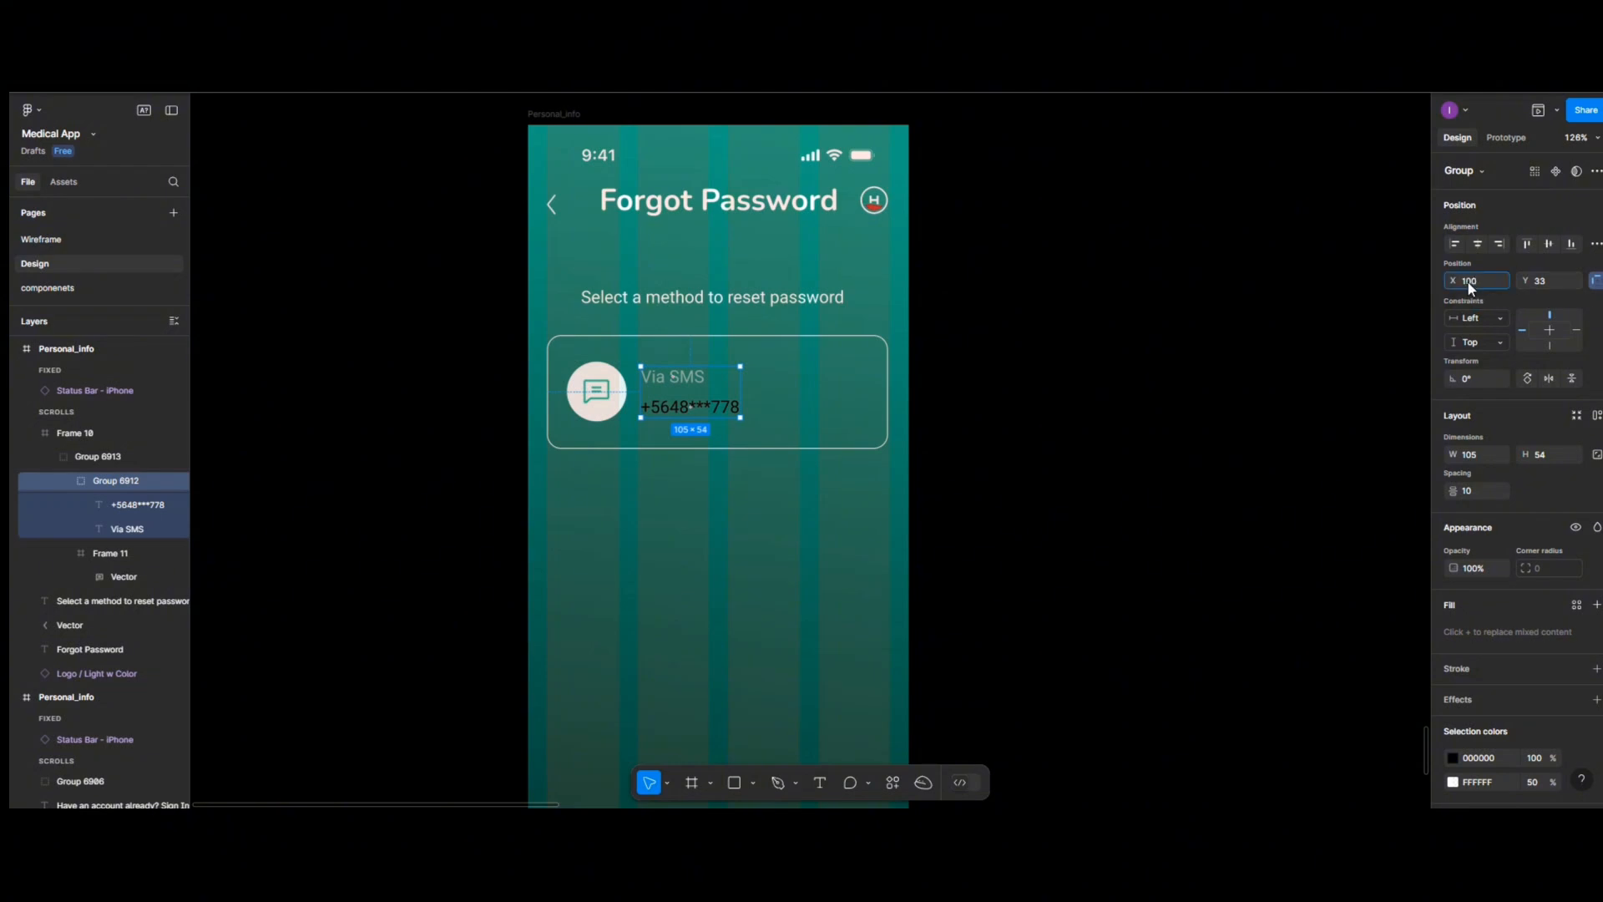
pyautogui.click(601, 409)
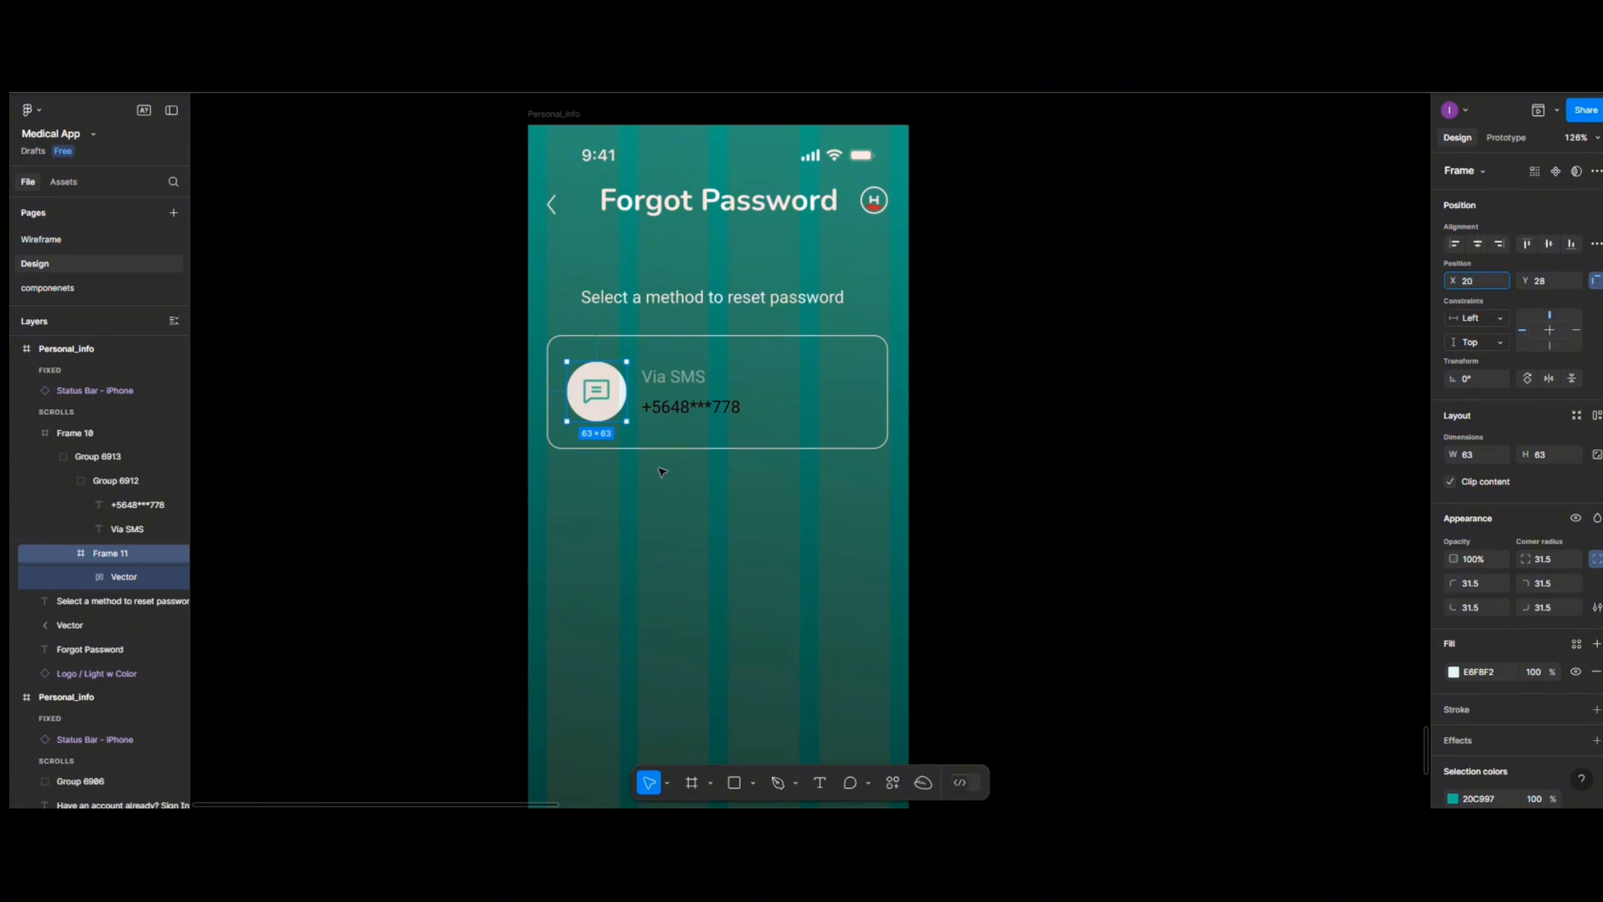
pyautogui.click(631, 469)
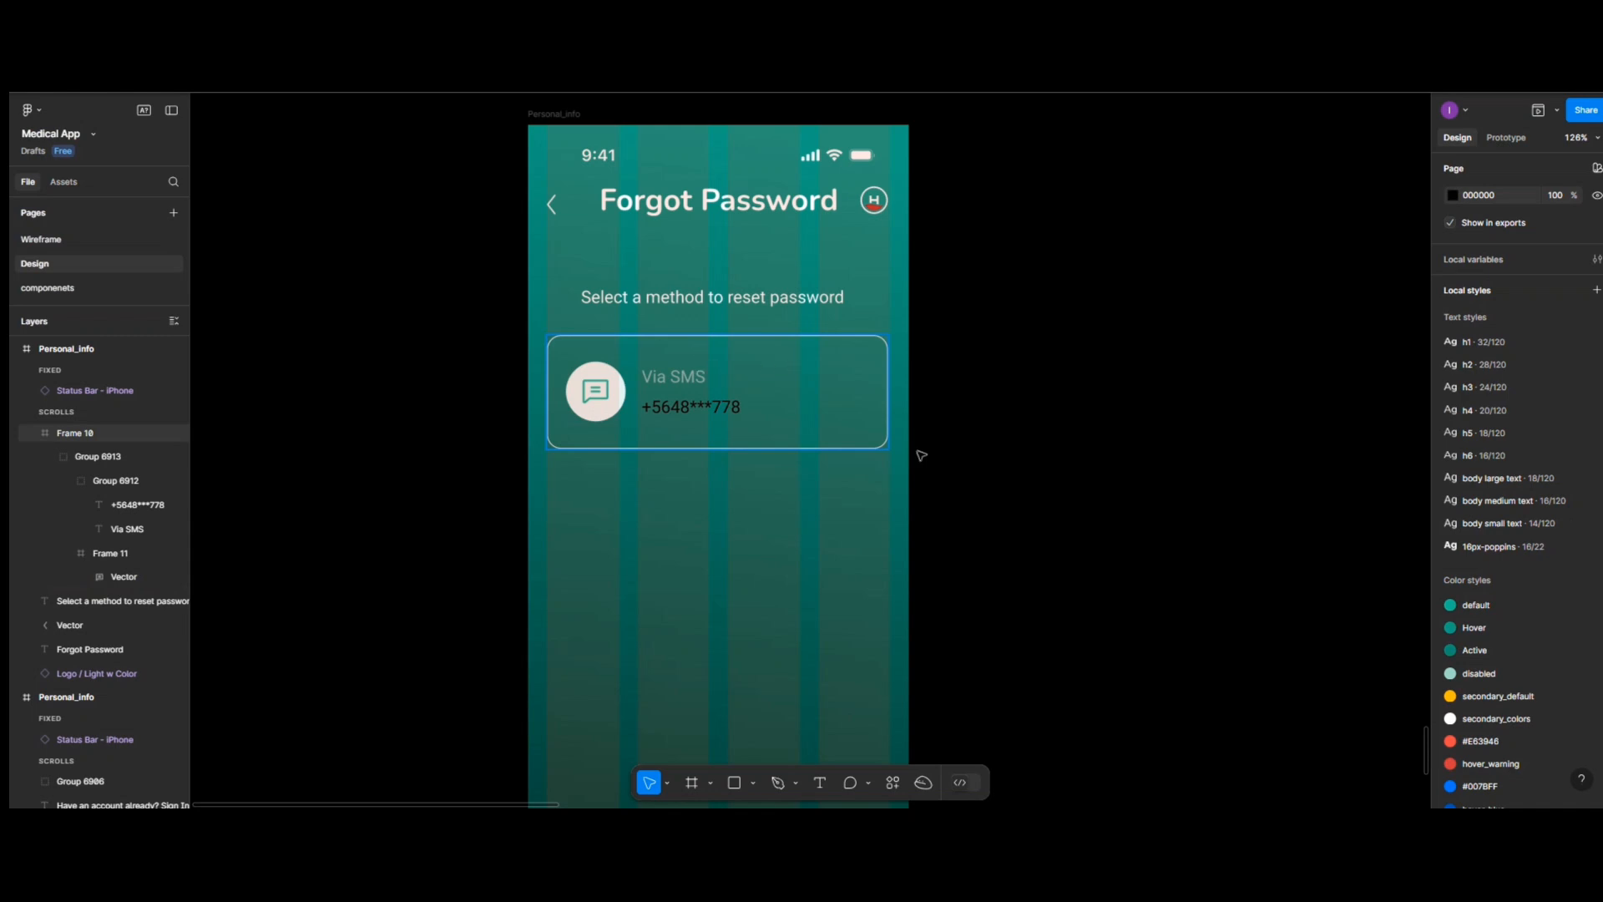
# Change the outlined card's stroke colour to 20C997
pyautogui.click(822, 336)
pyautogui.scroll(-3, 1477, 610)
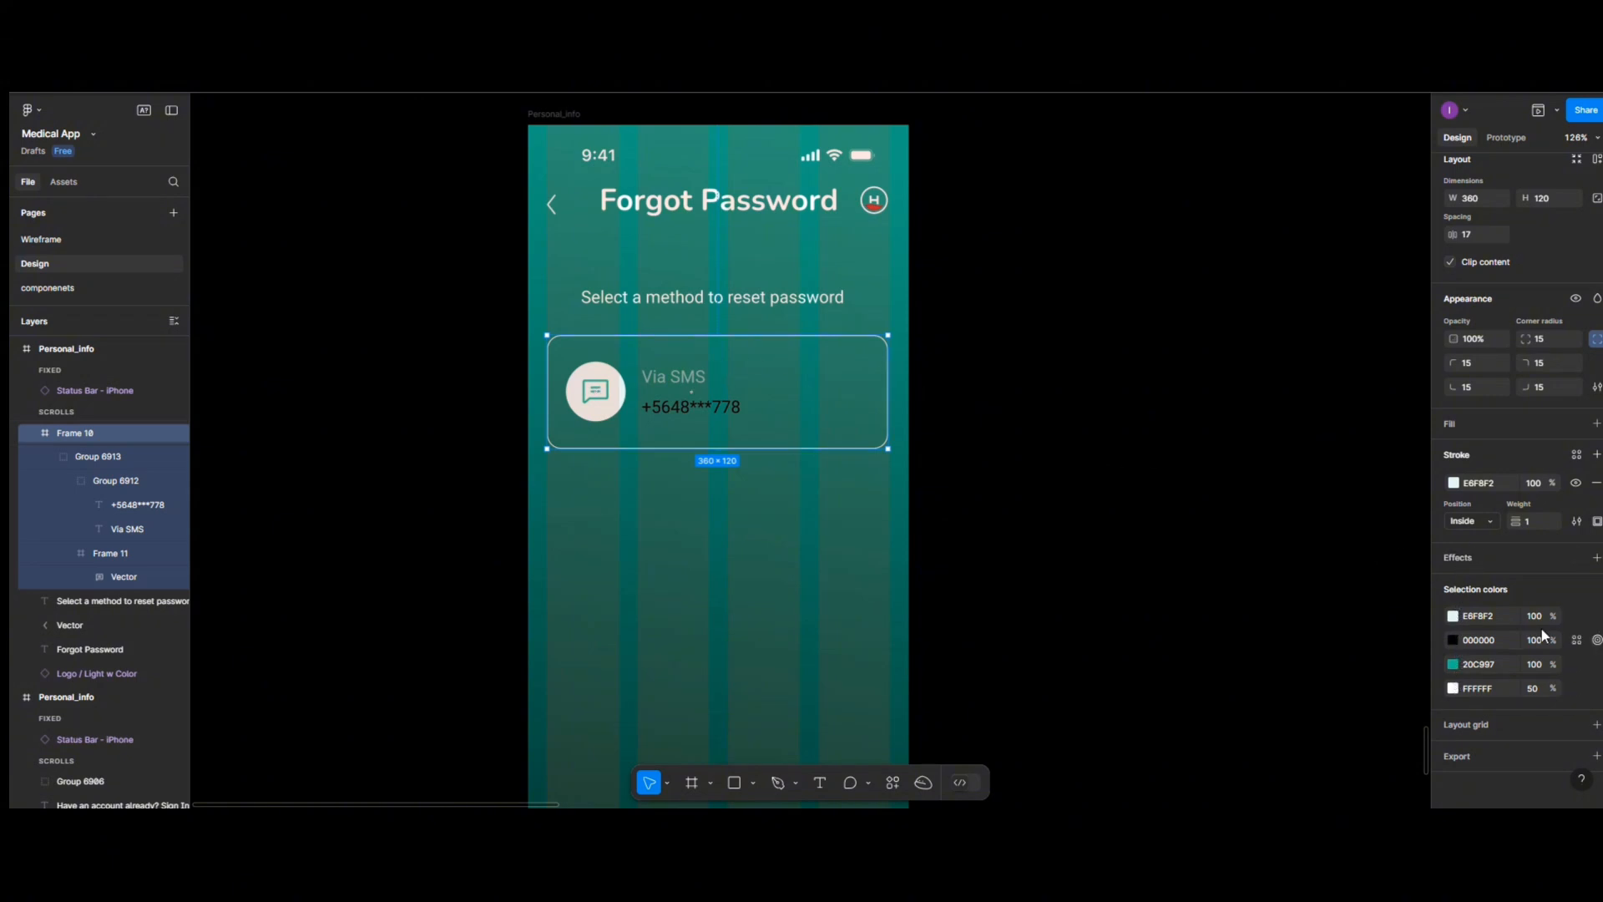
pyautogui.scroll(2, 1540, 629)
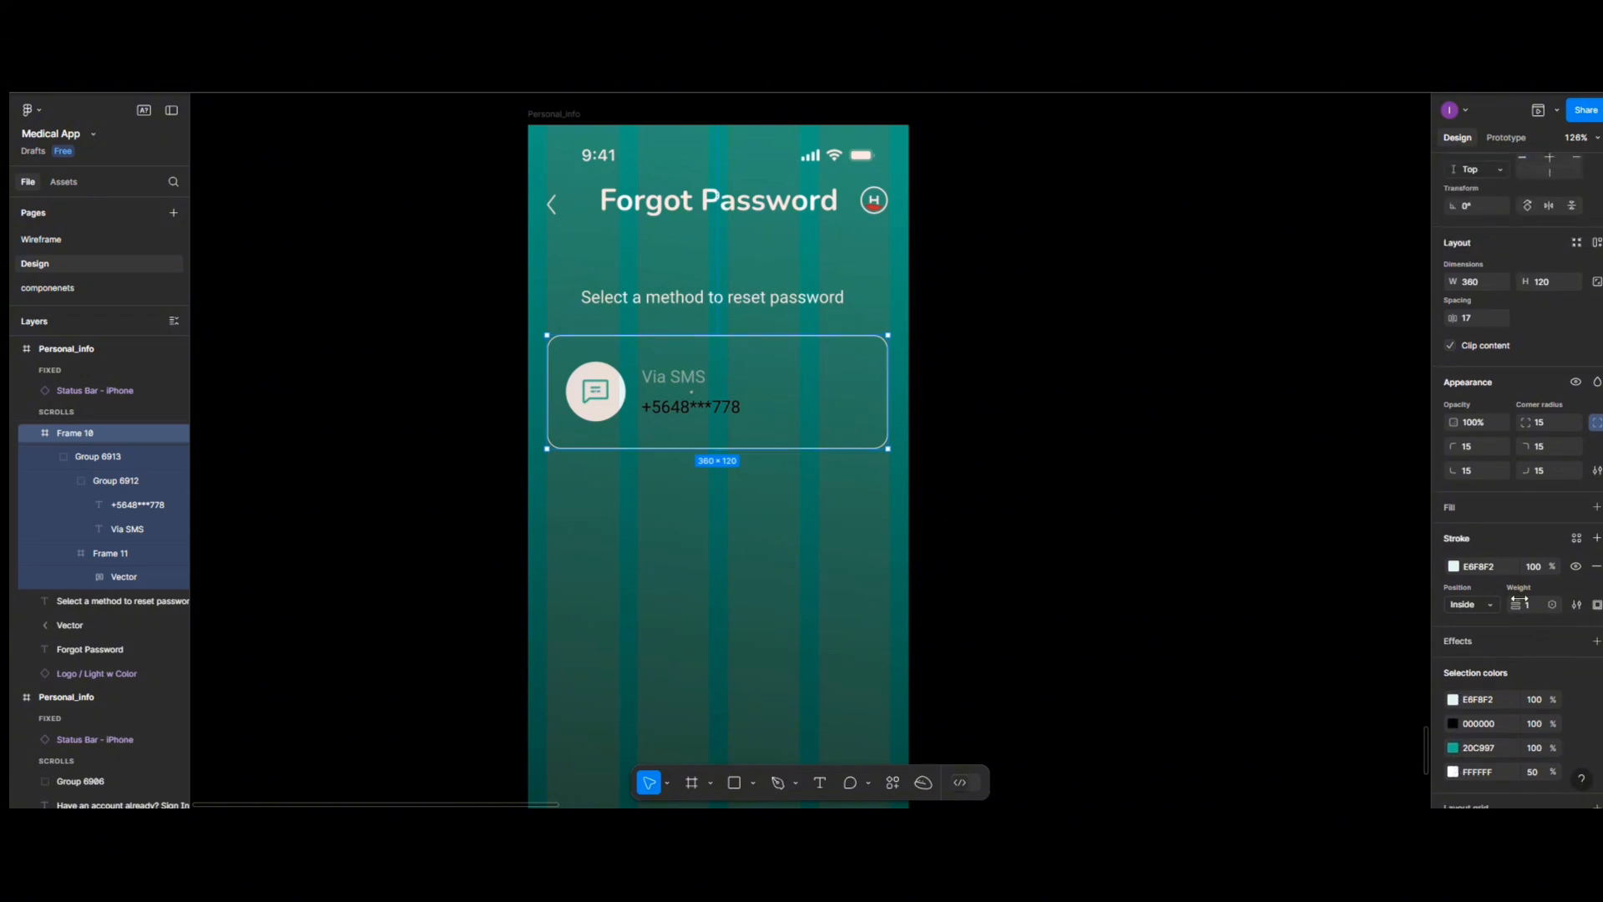
pyautogui.click(1454, 568)
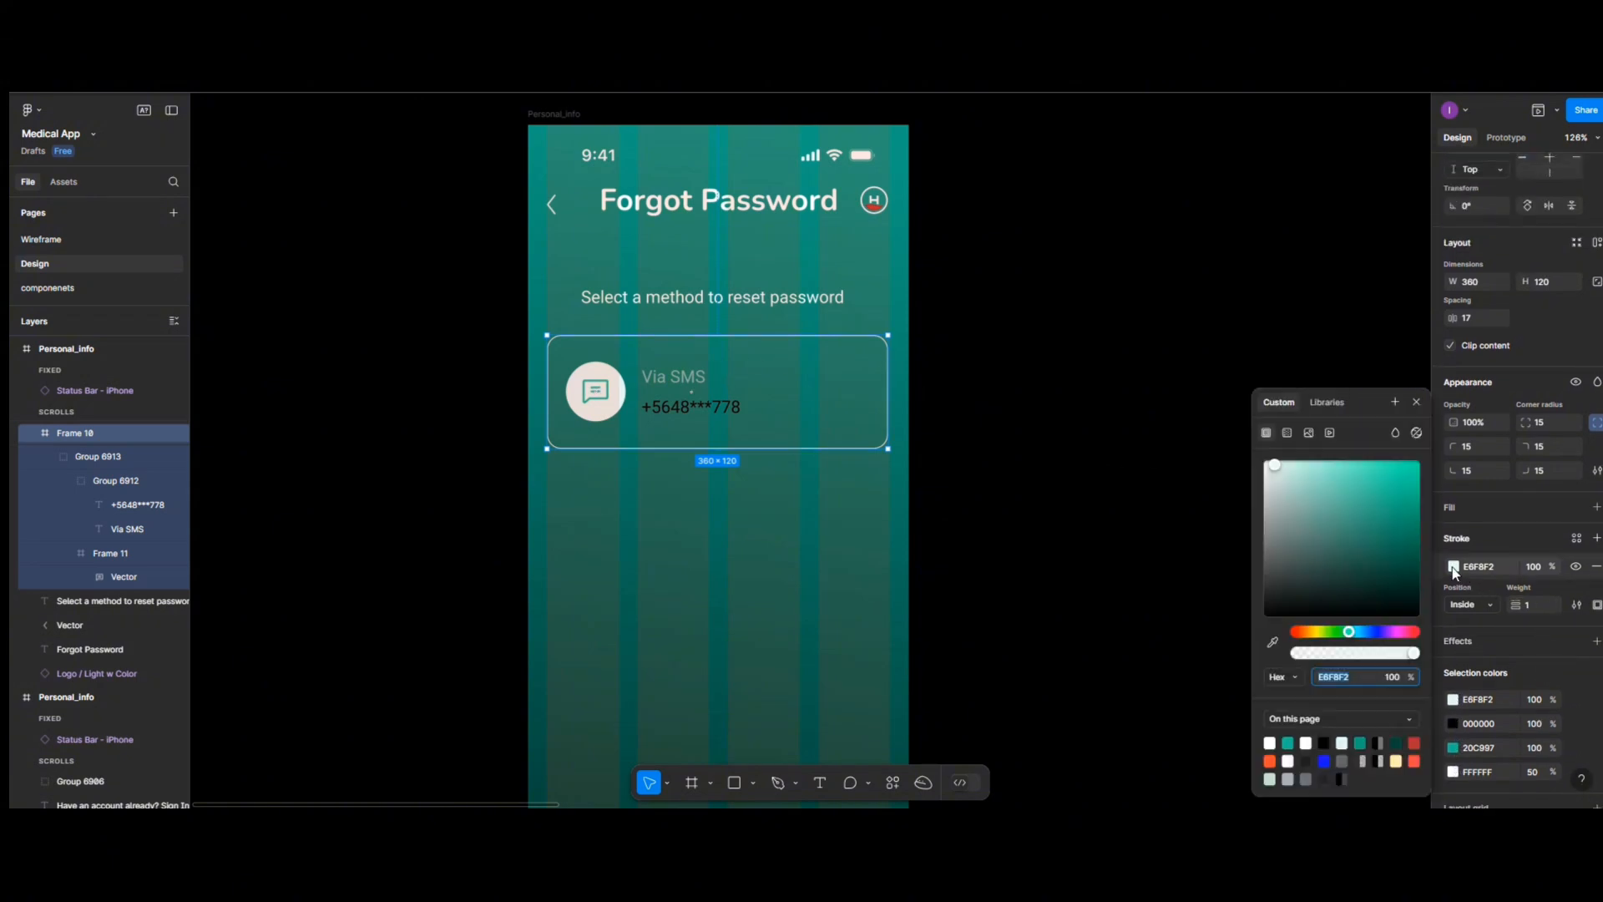
pyautogui.click(1287, 742)
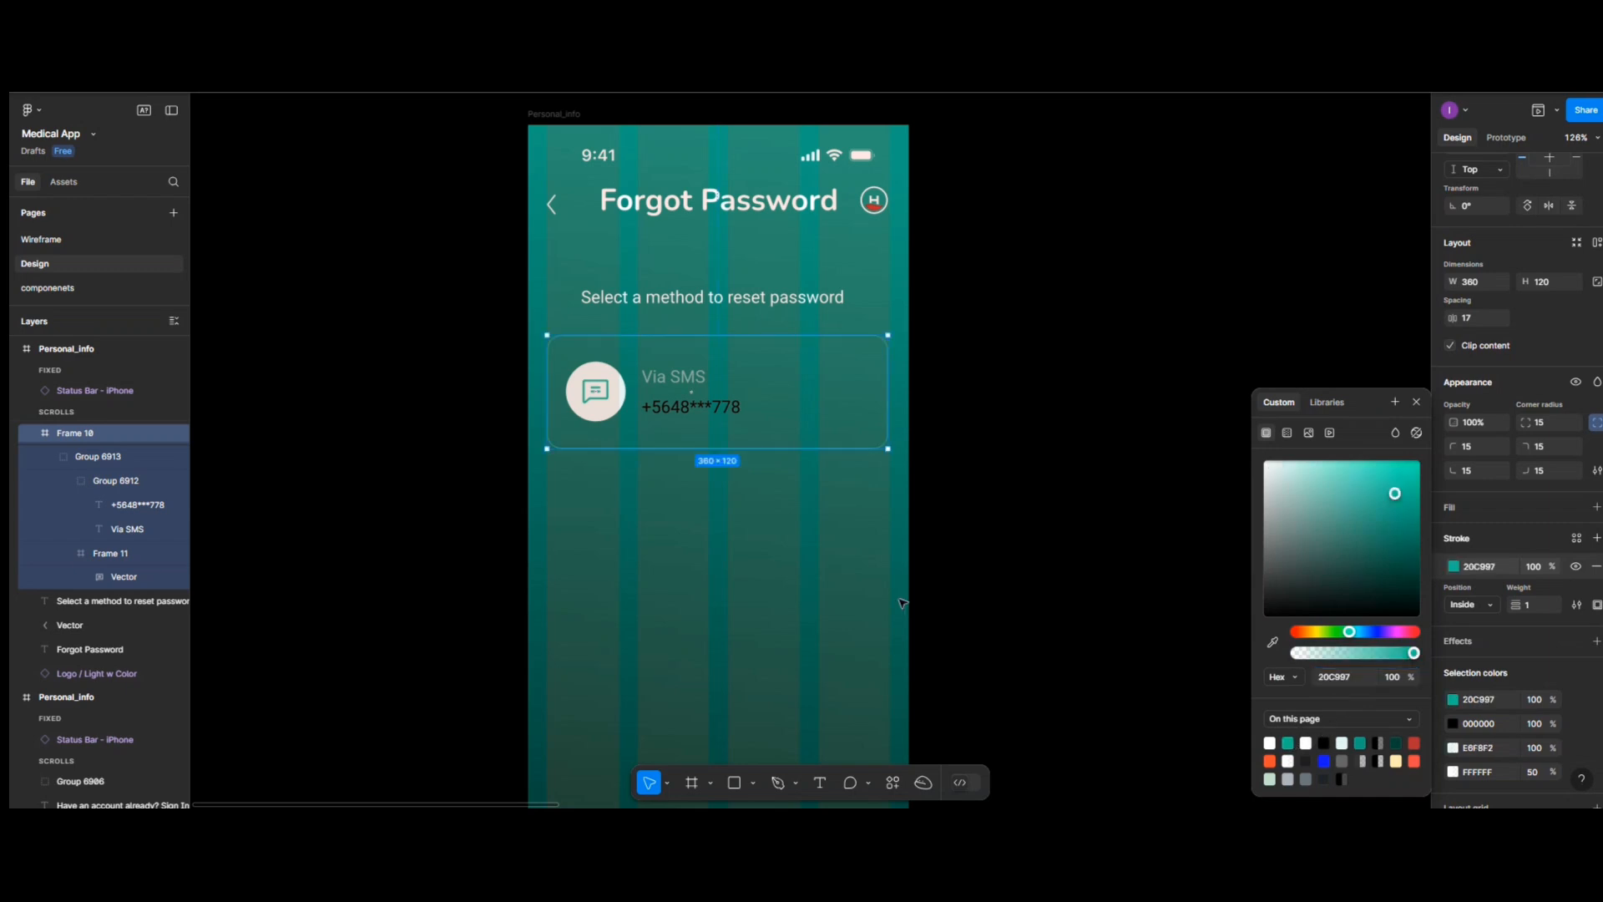
pyautogui.click(788, 566)
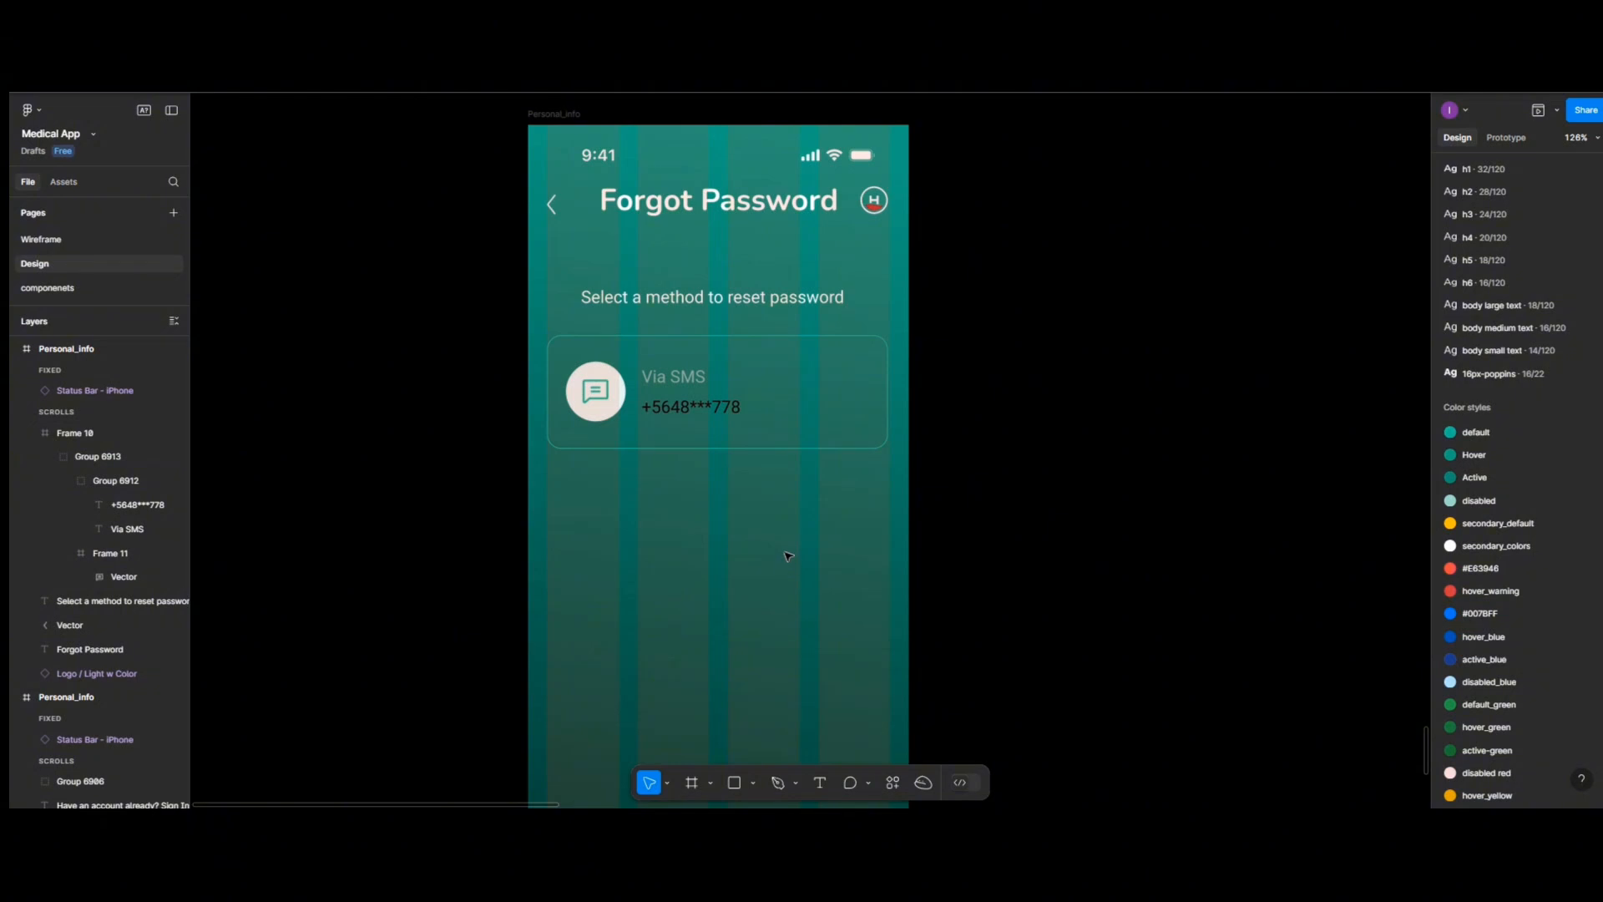
# Duplicate the SMS card directly below the original and change the copy's label to "Via Email"
pyautogui.click(729, 395)
pyautogui.moveTo(730, 395); pyautogui.dragTo(730, 532)
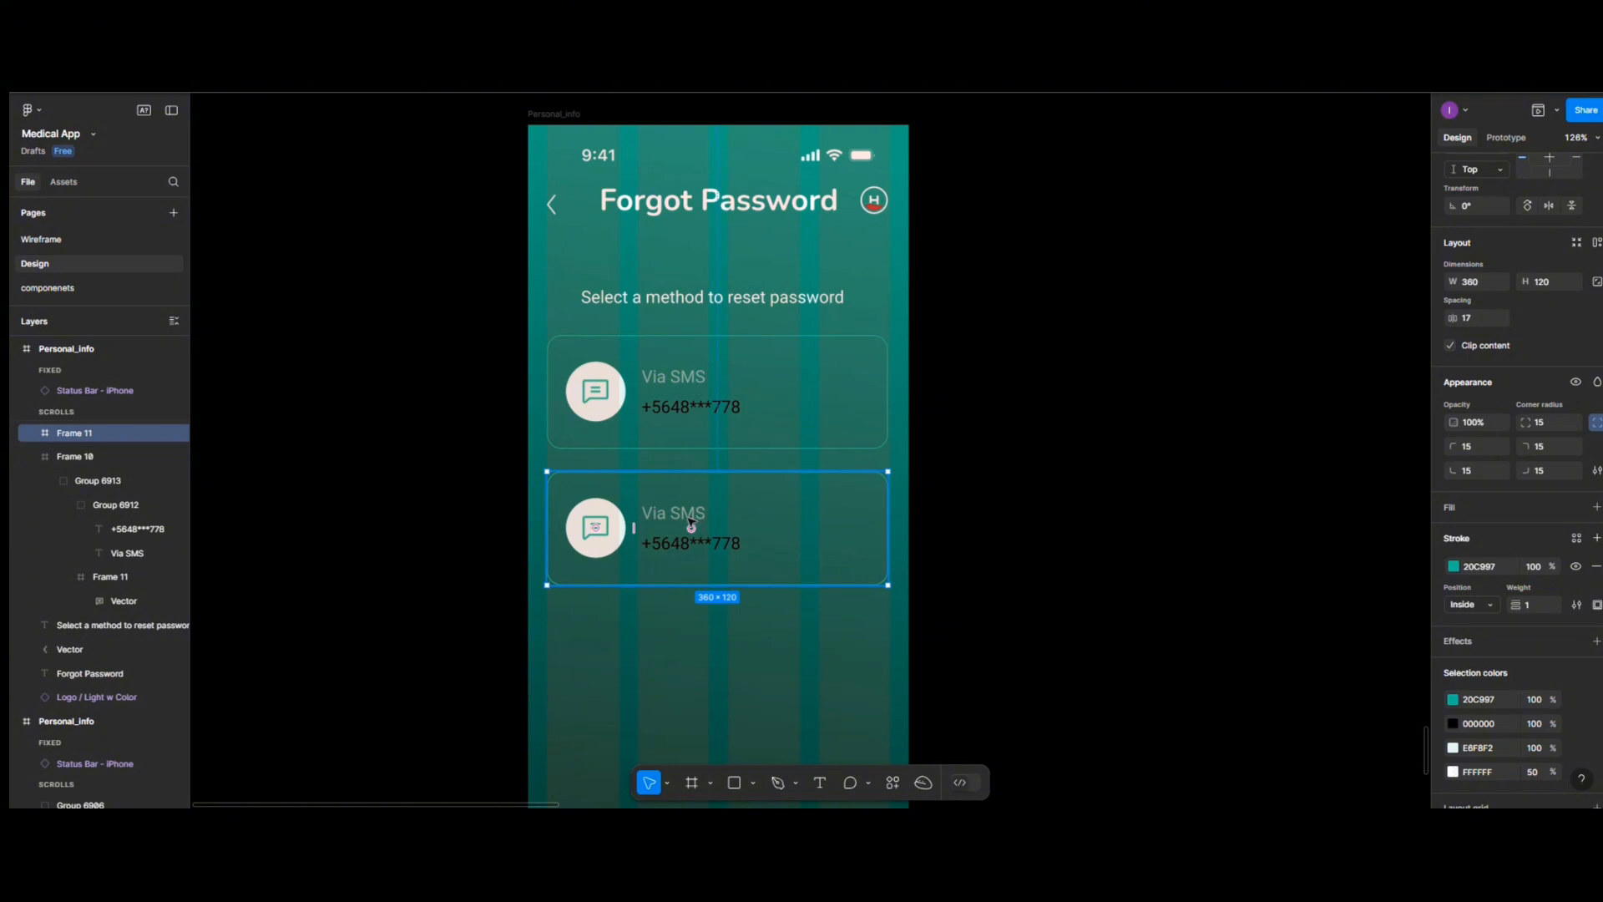
pyautogui.doubleClick(690, 520)
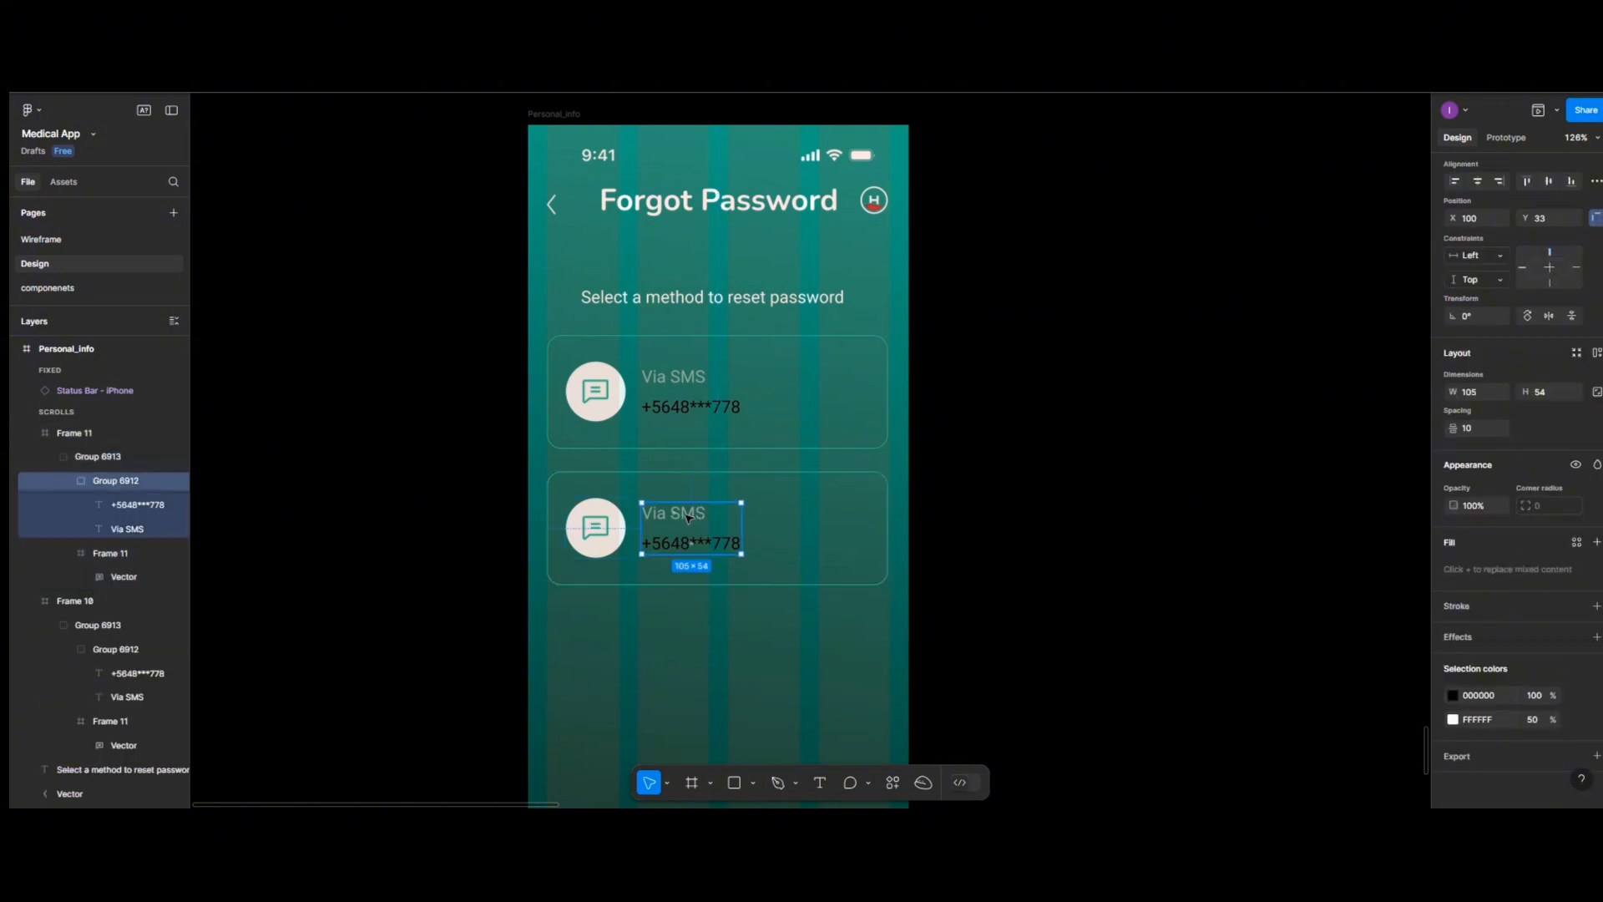
pyautogui.doubleClick(689, 518)
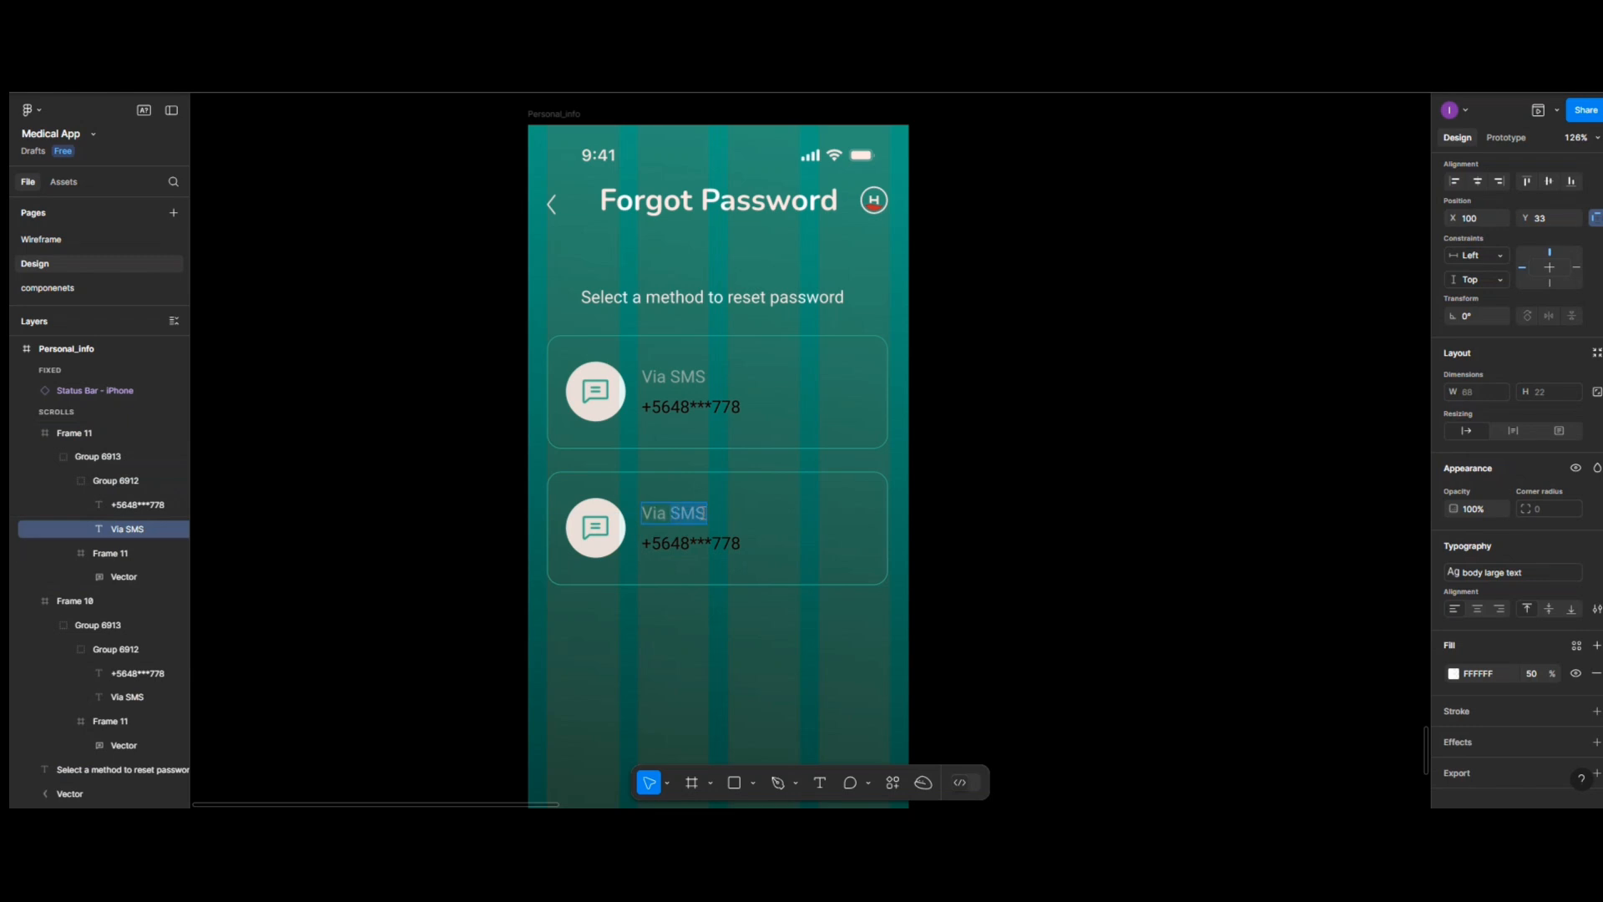
pyautogui.write('eMAIL')
pyautogui.press('BackSpace')
pyautogui.press('BackSpace')
pyautogui.press('BackSpace')
pyautogui.press('BackSpace')
pyautogui.press('BackSpace')
pyautogui.write('Email')
# Replace the phone number in the Via Email card with a masked Gmail address
pyautogui.doubleClick(695, 544)
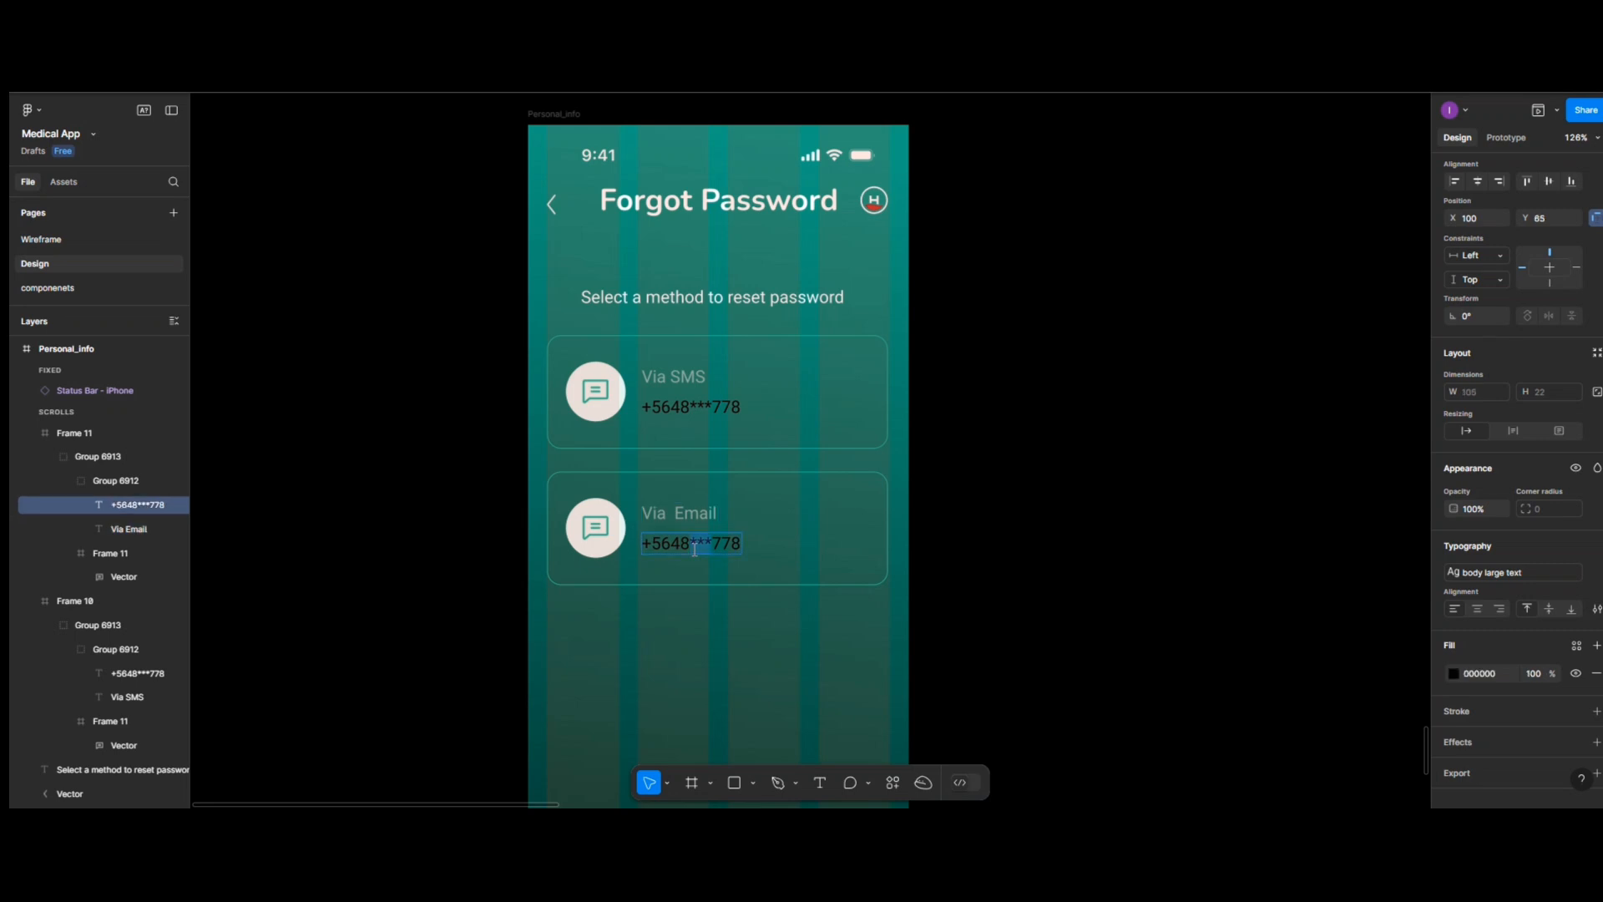
pyautogui.write('AHelix')
pyautogui.hotkey('ctrl', 'a')
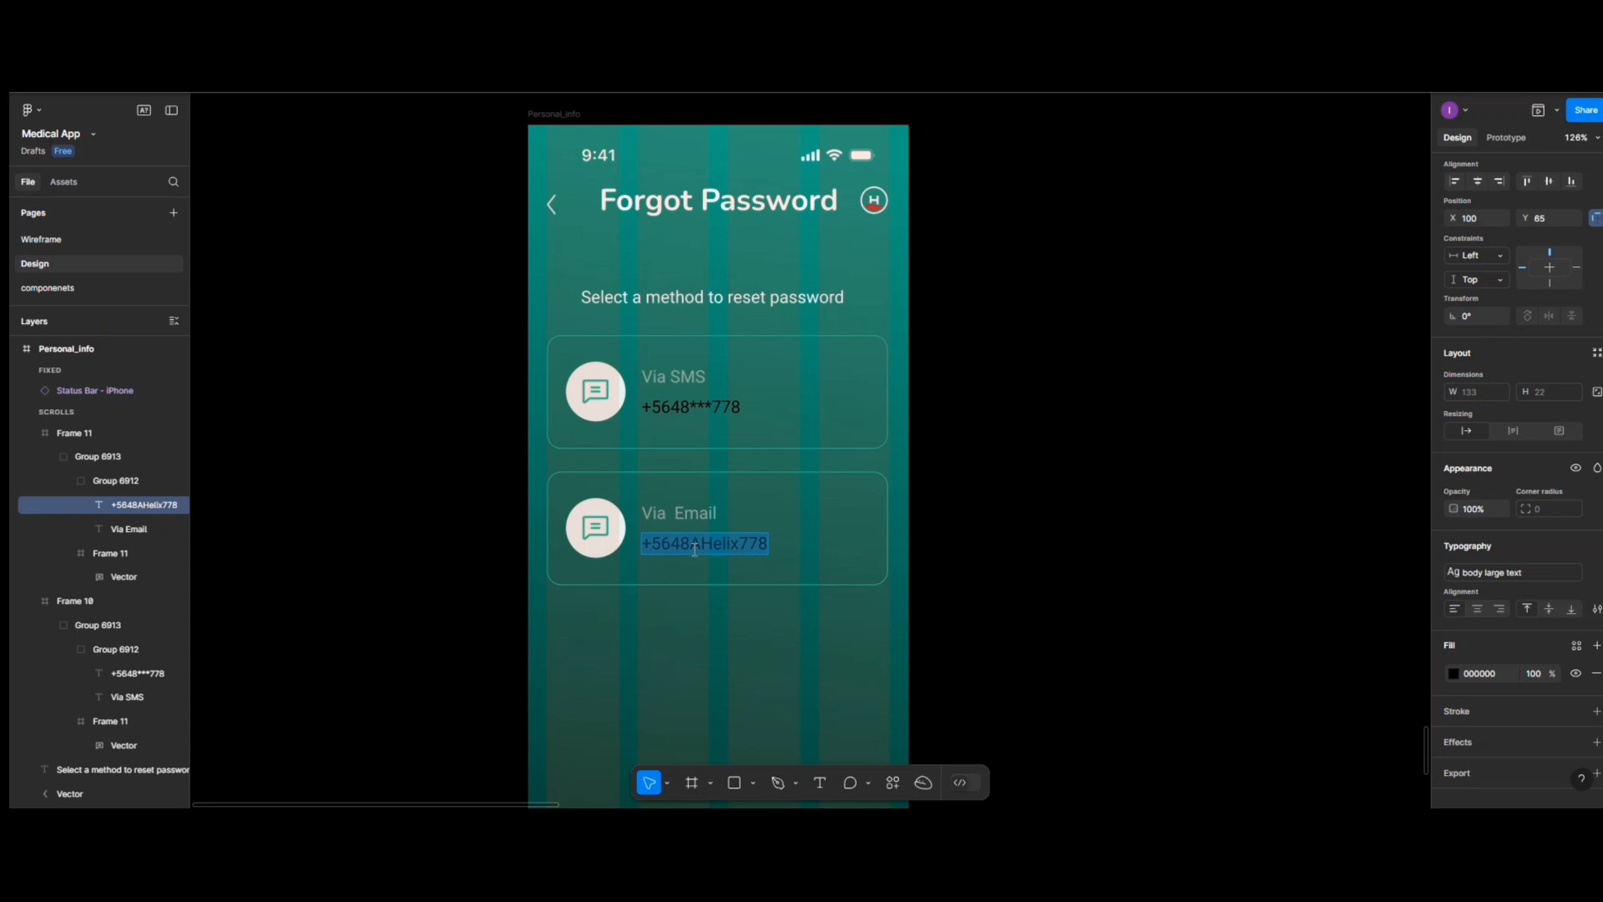
pyautogui.write('Heli')
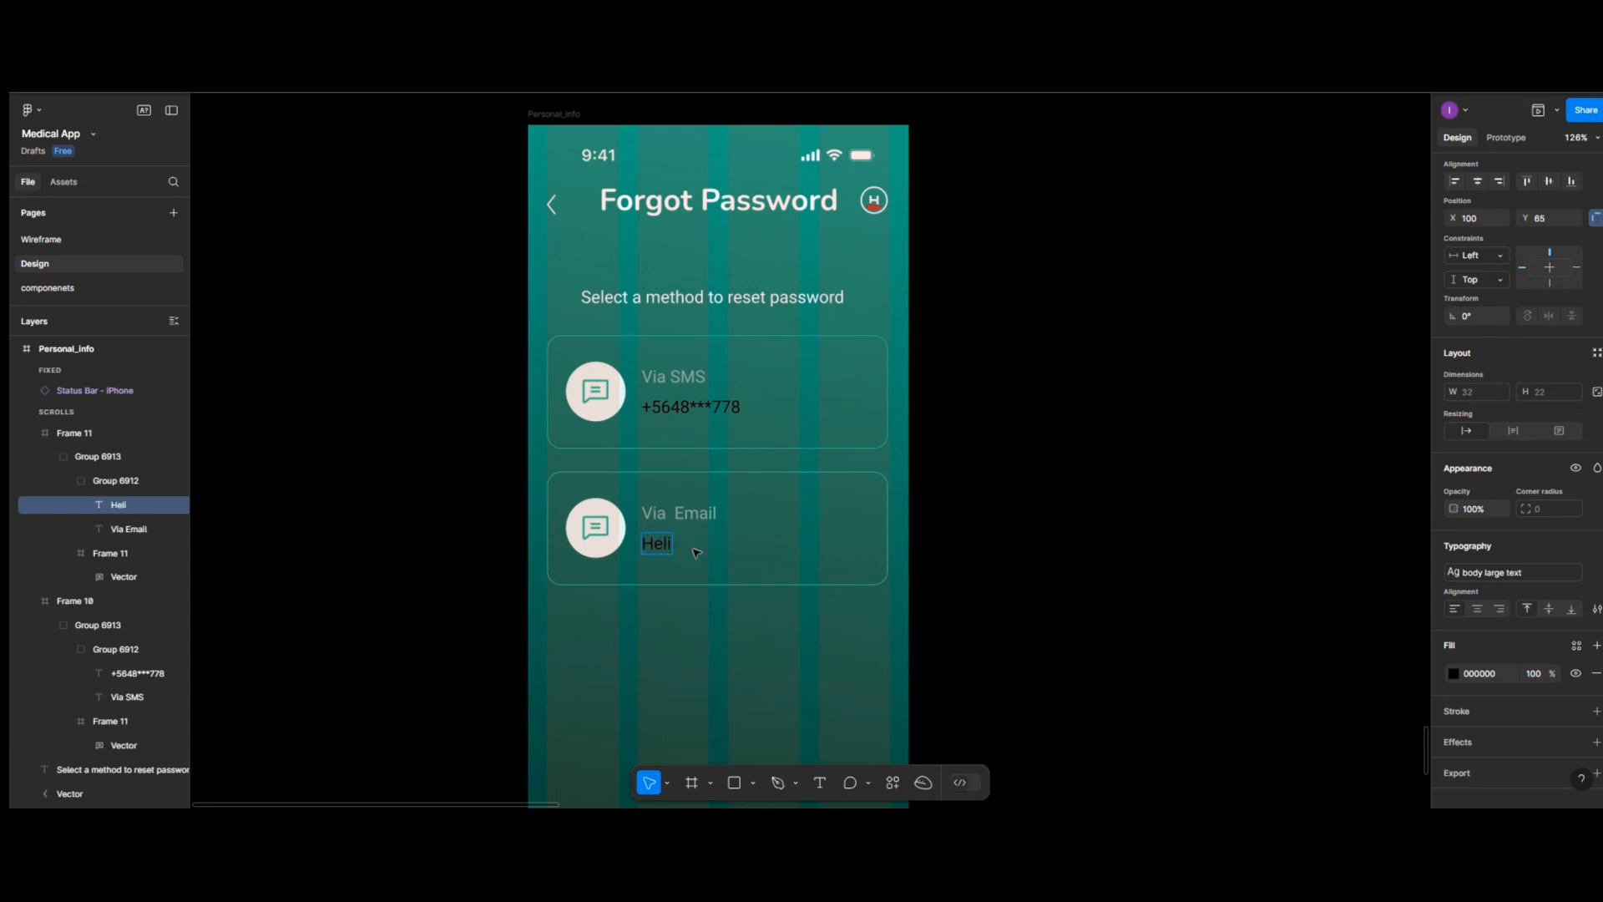
pyautogui.write('x****@gmail.com')
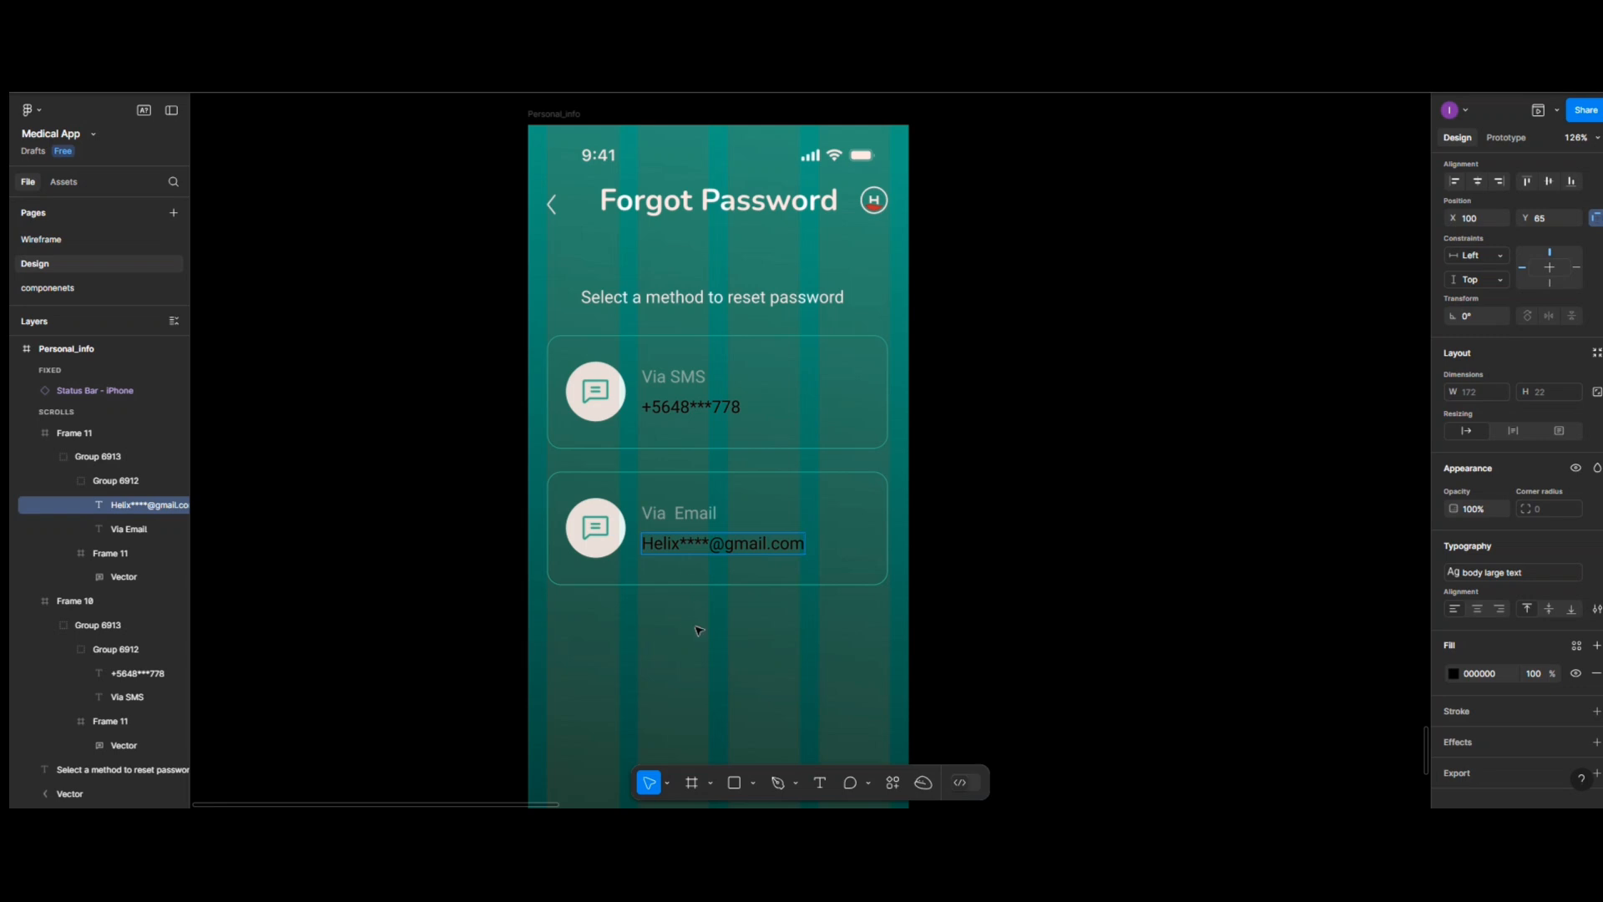
pyautogui.press('Escape')
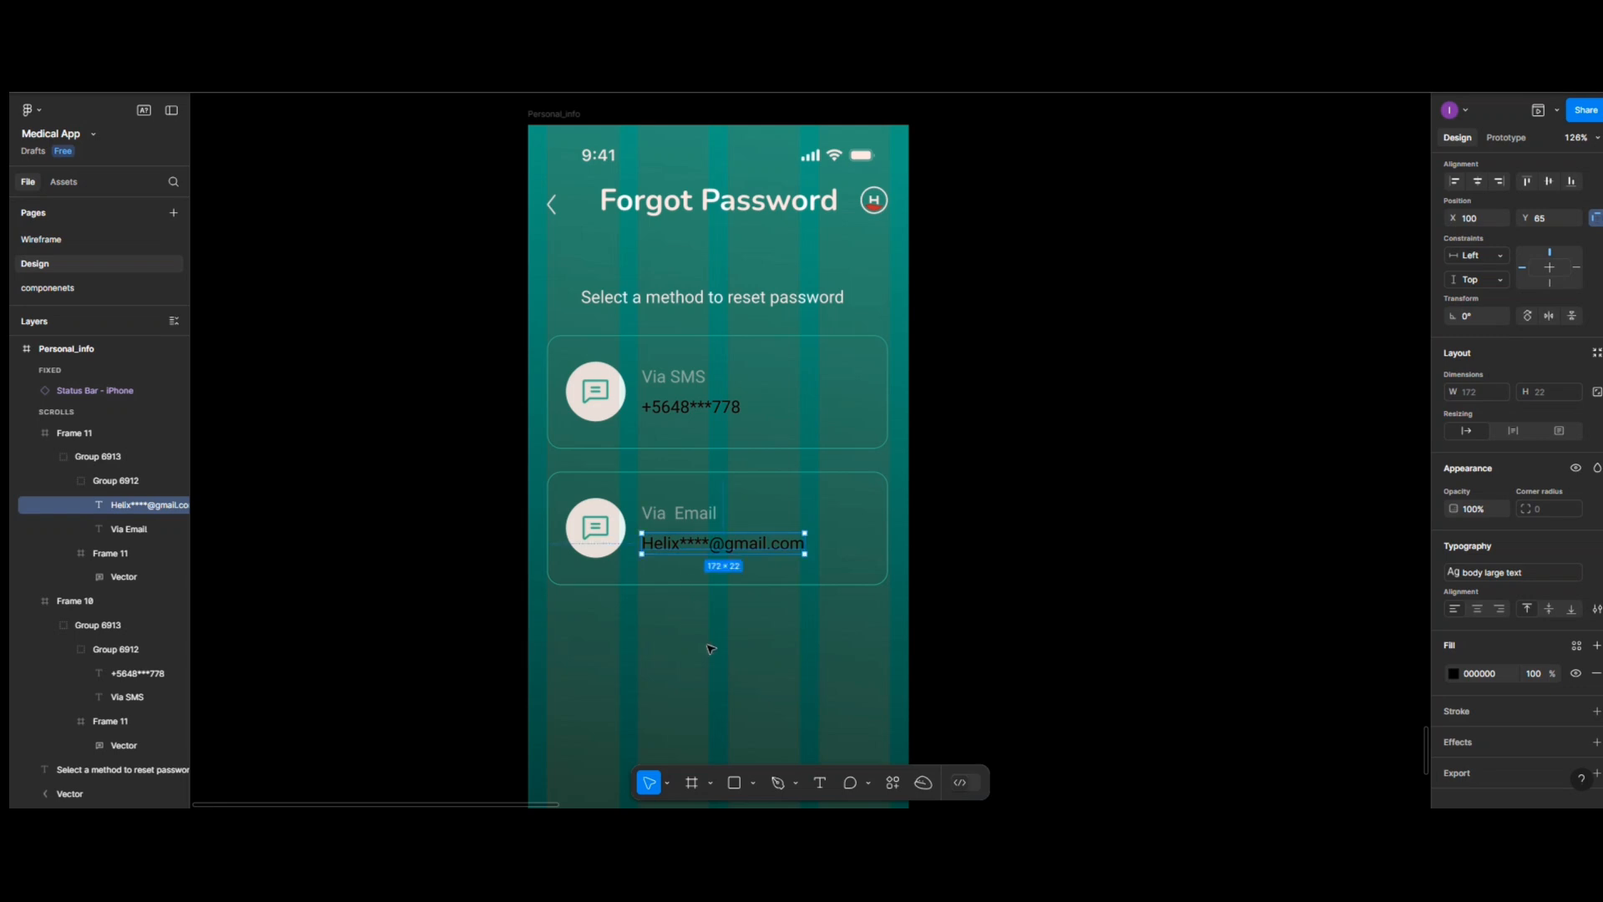
# Remove the Via Email card's stroke and give the card a 1BAF85 fill at 50% opacity
pyautogui.click(845, 577)
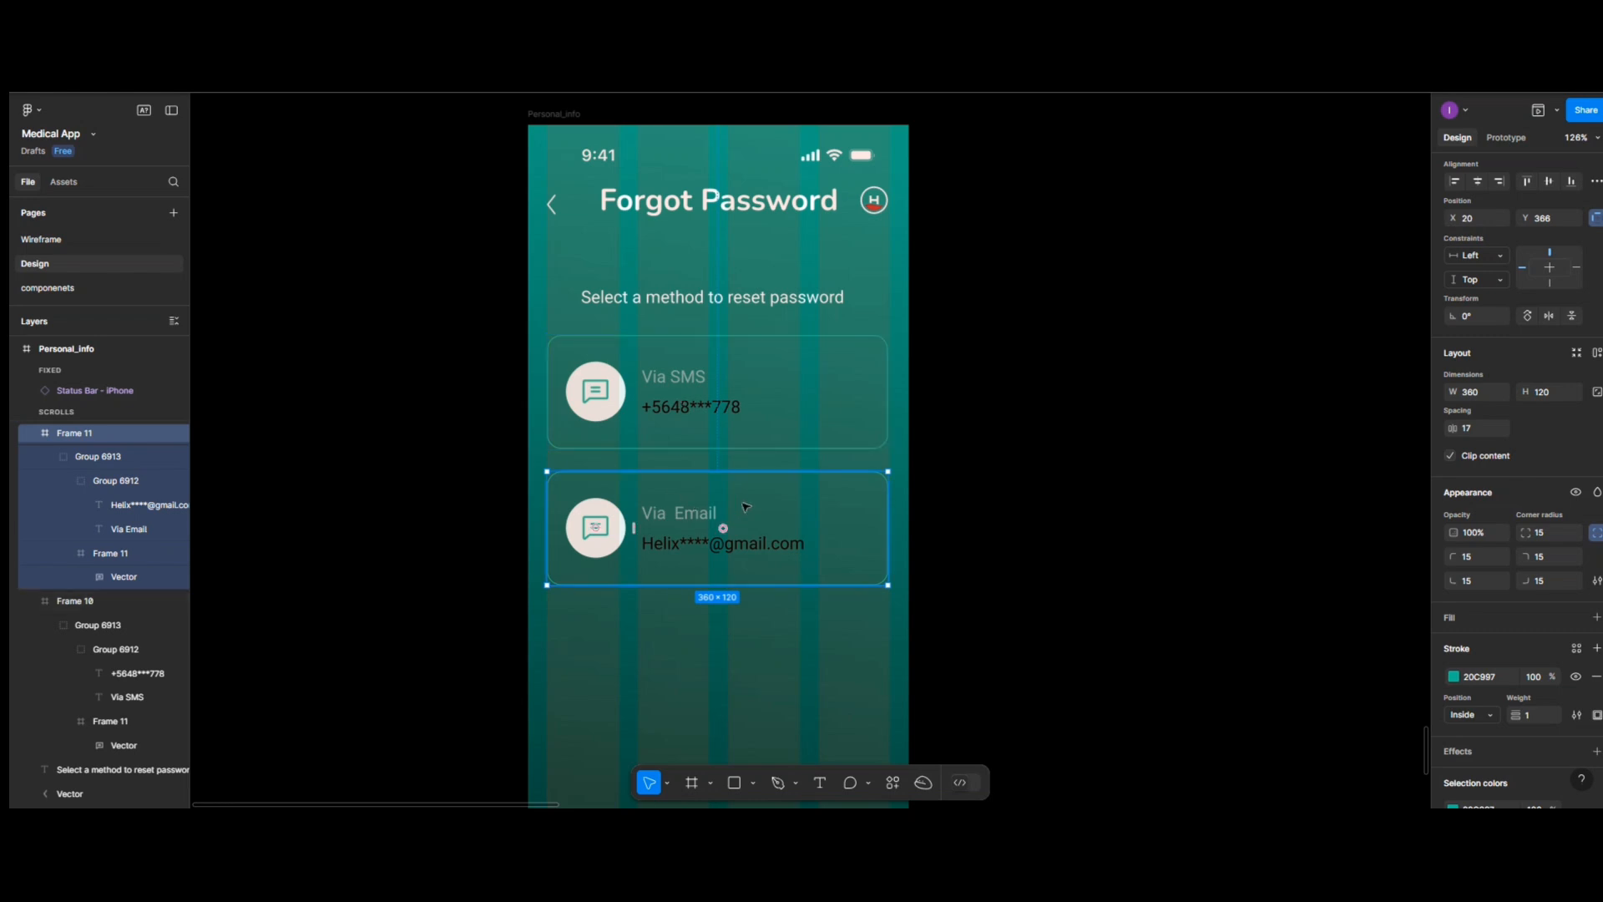
pyautogui.click(1596, 676)
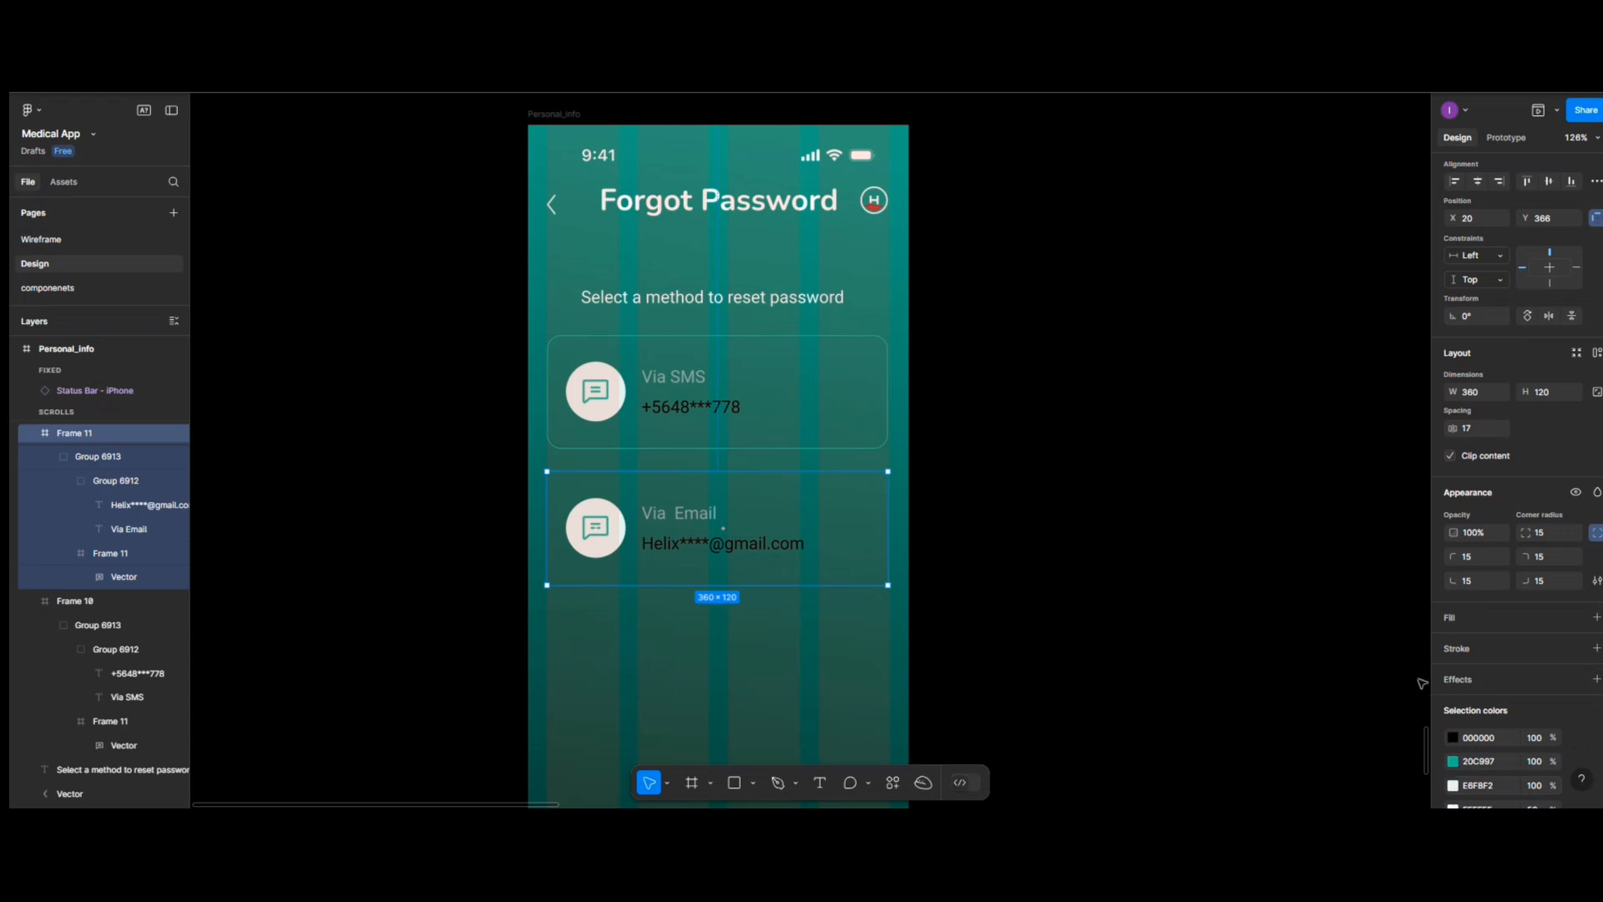
pyautogui.click(1446, 617)
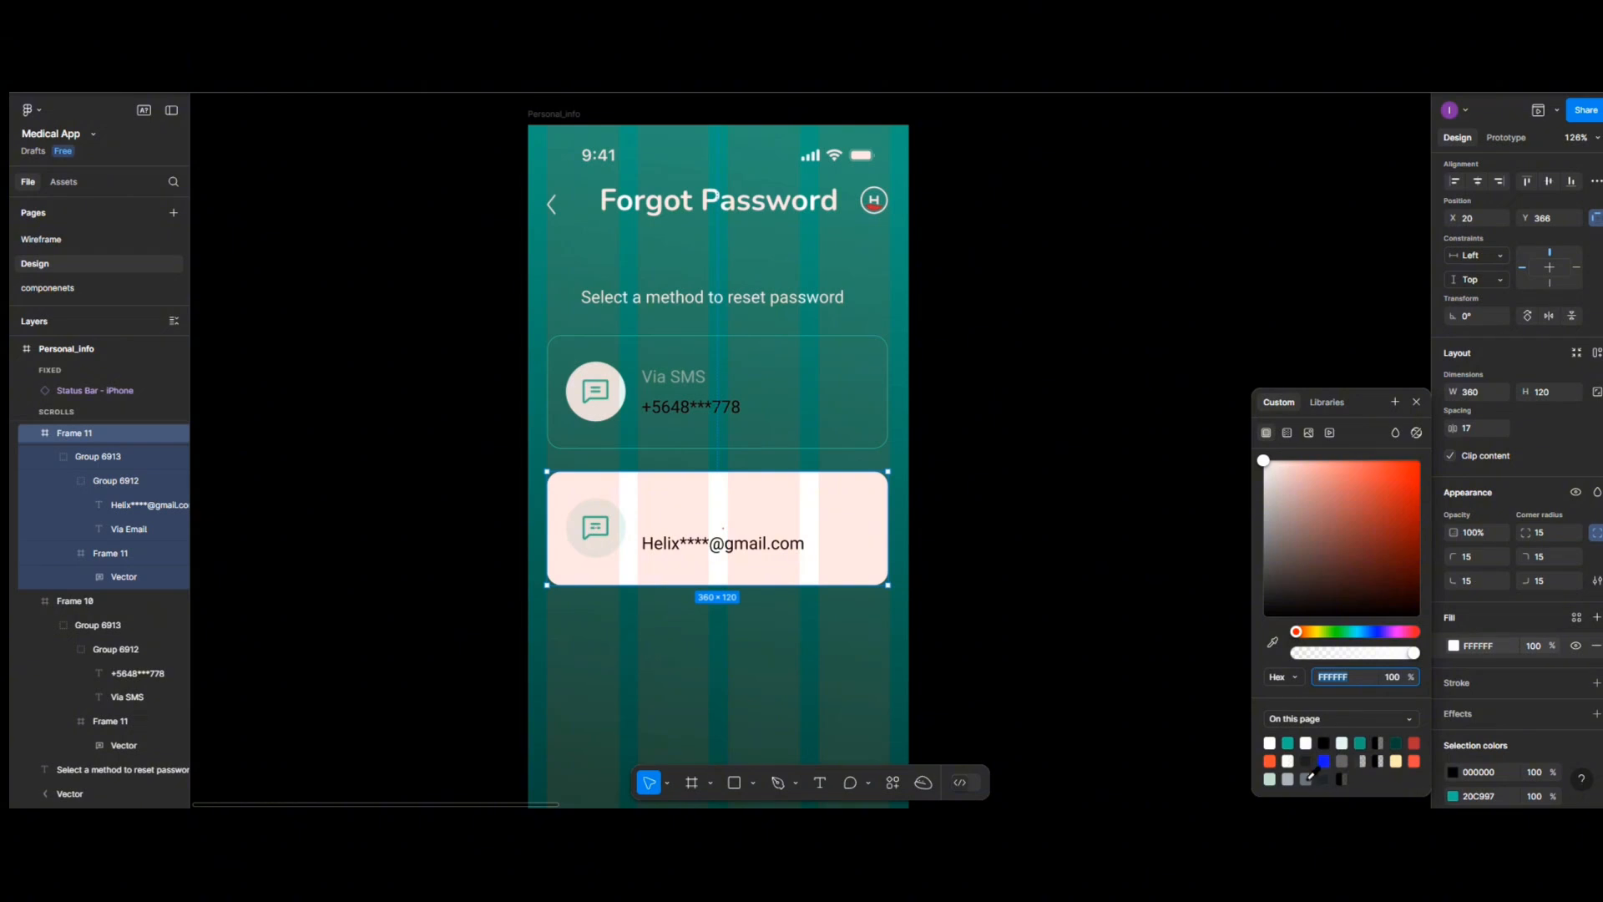
pyautogui.click(1288, 779)
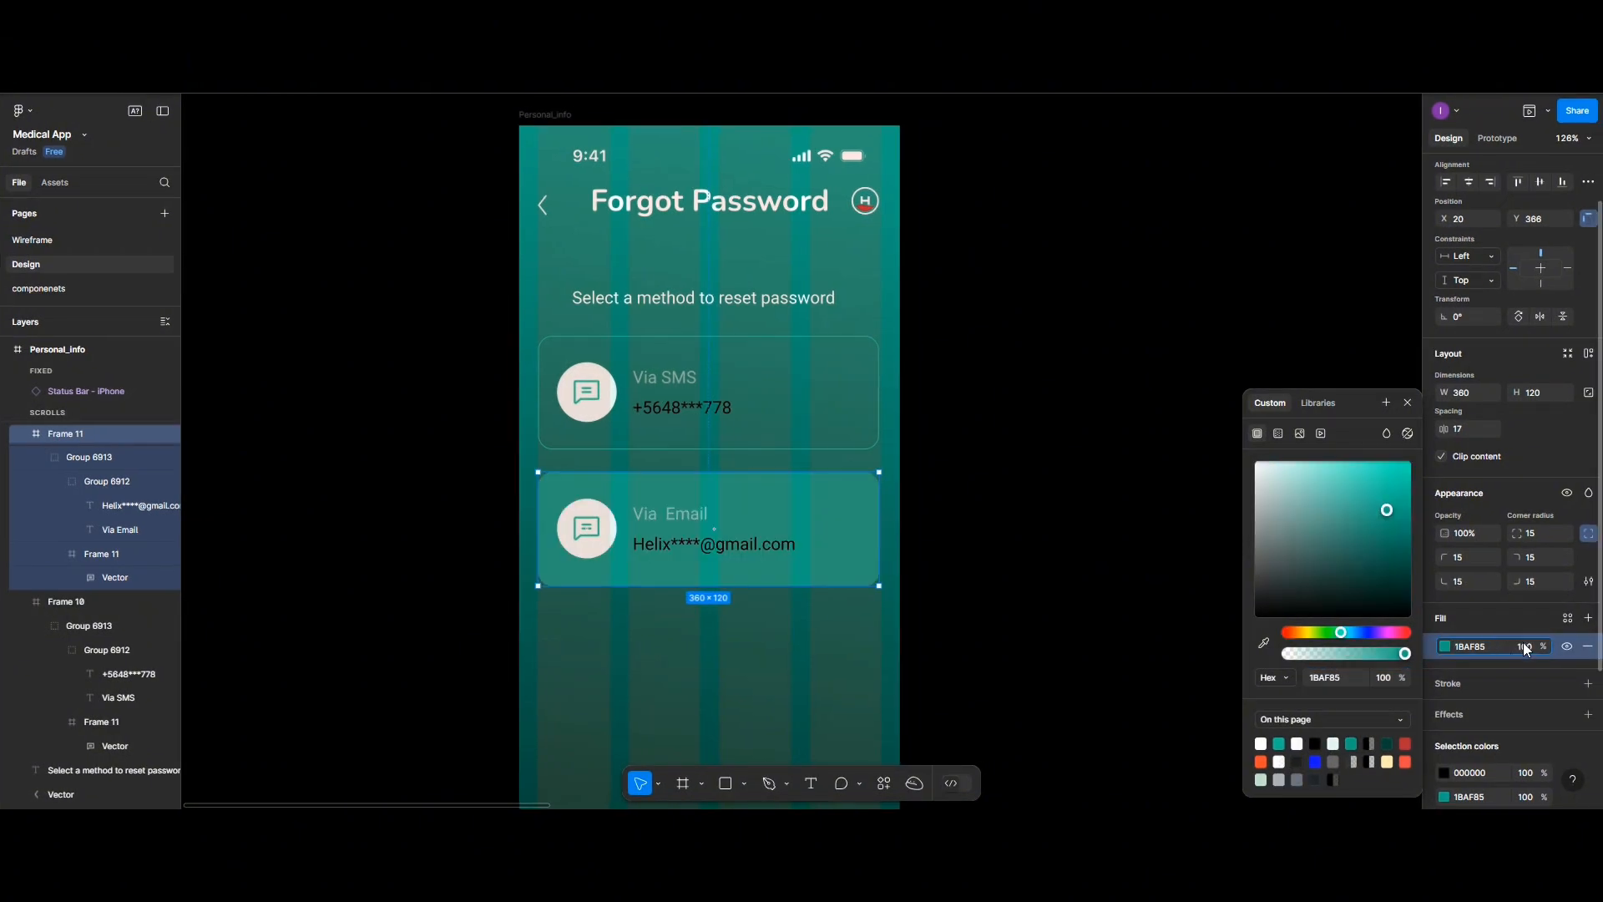
pyautogui.click(1524, 643)
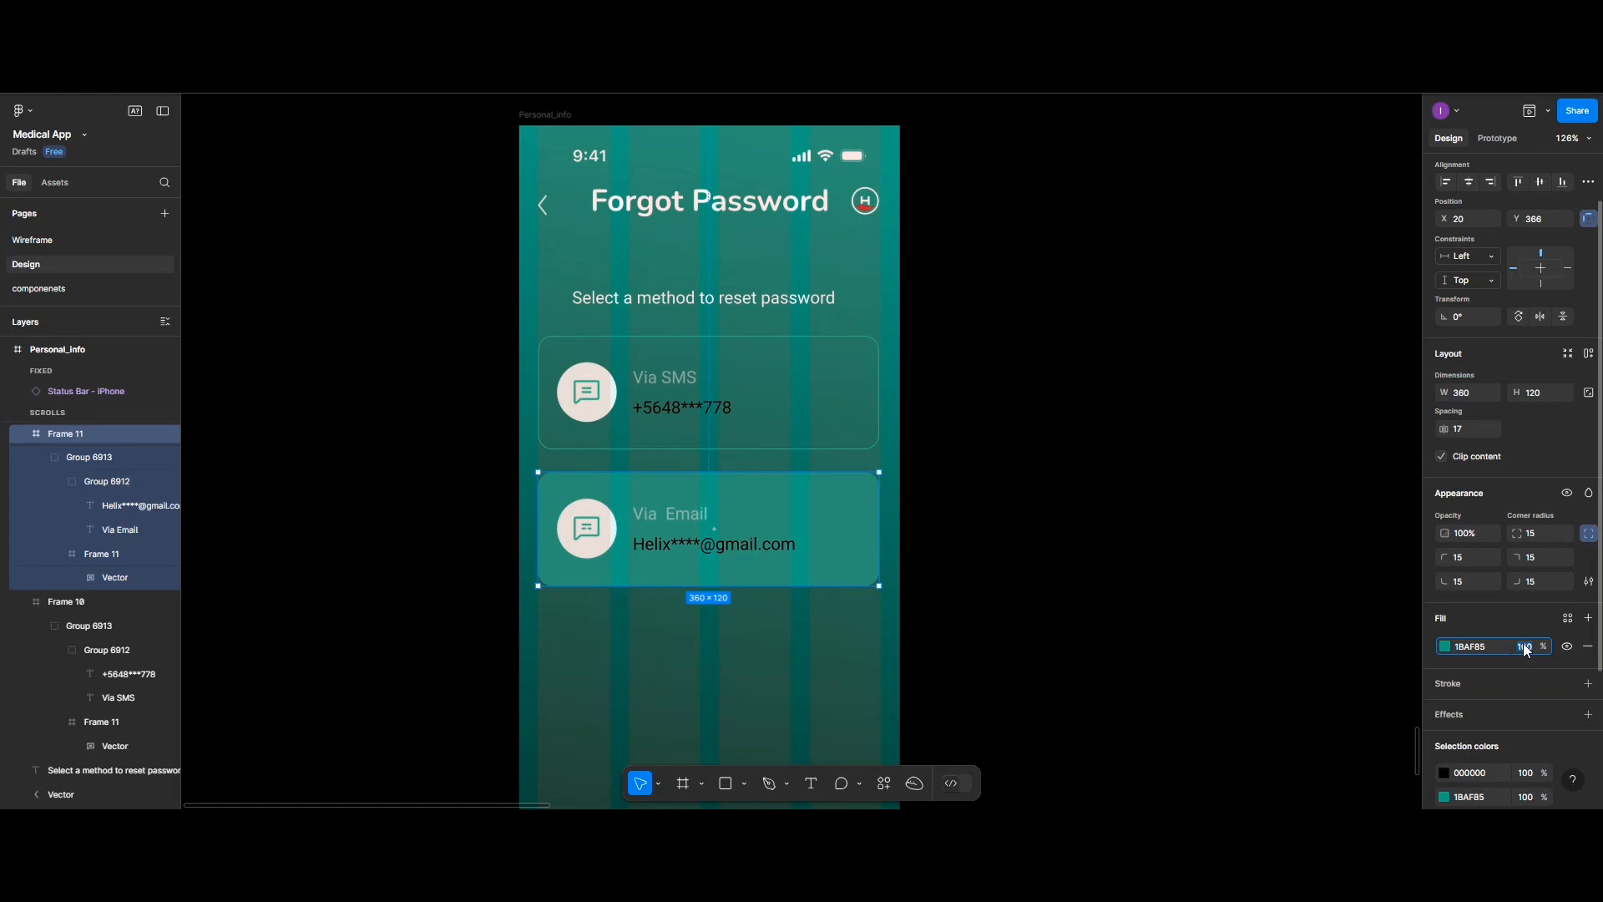
pyautogui.write('50')
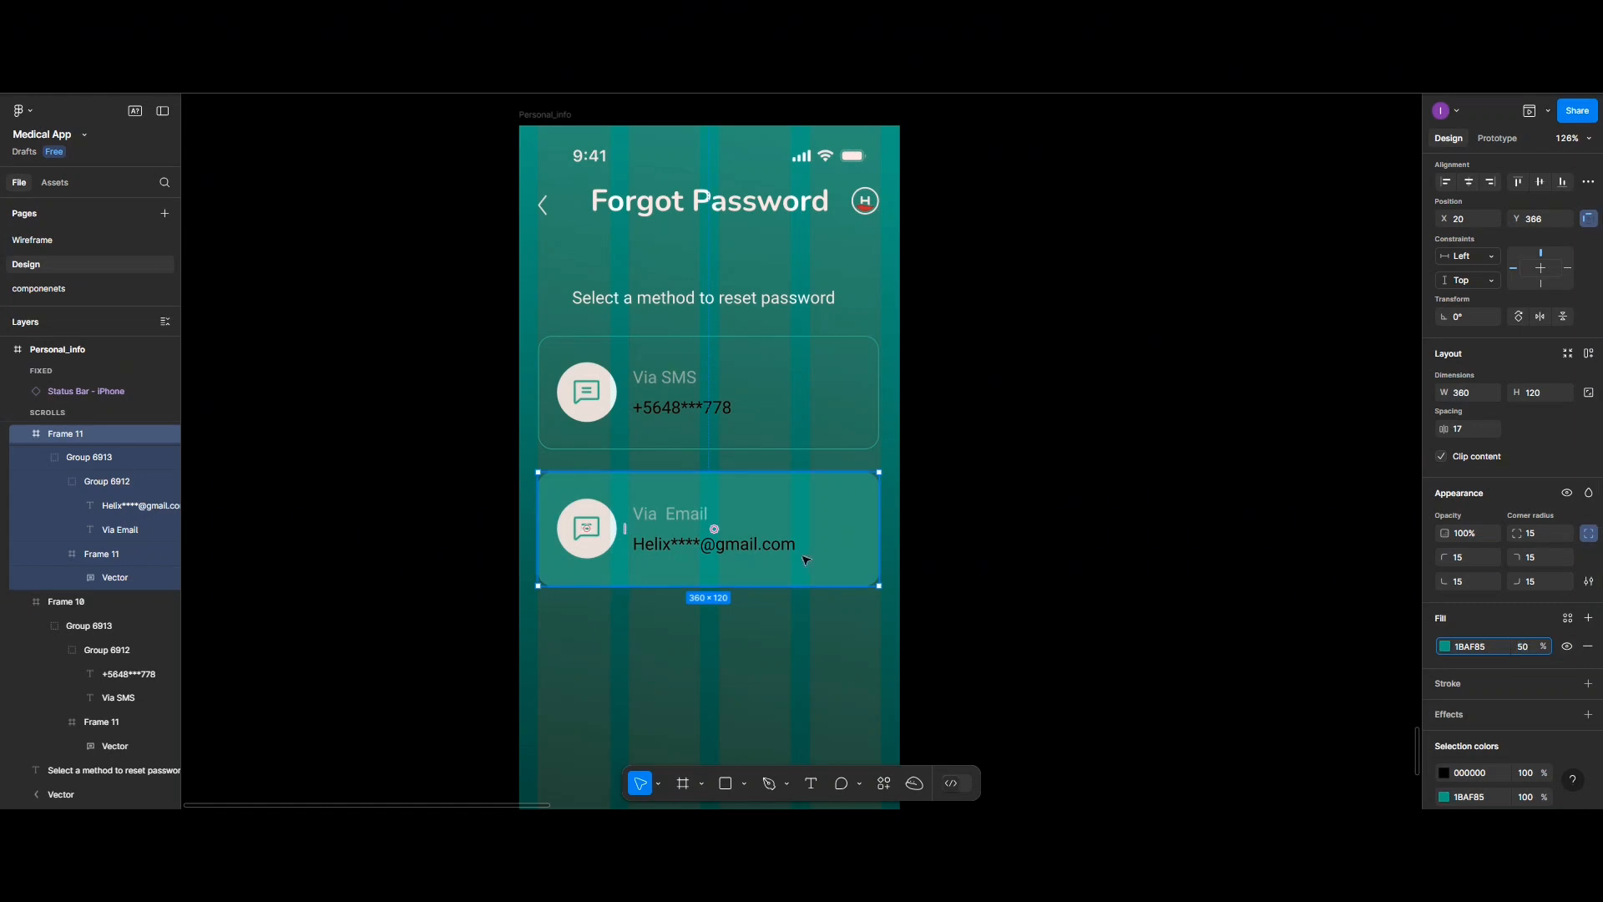
pyautogui.press('Return')
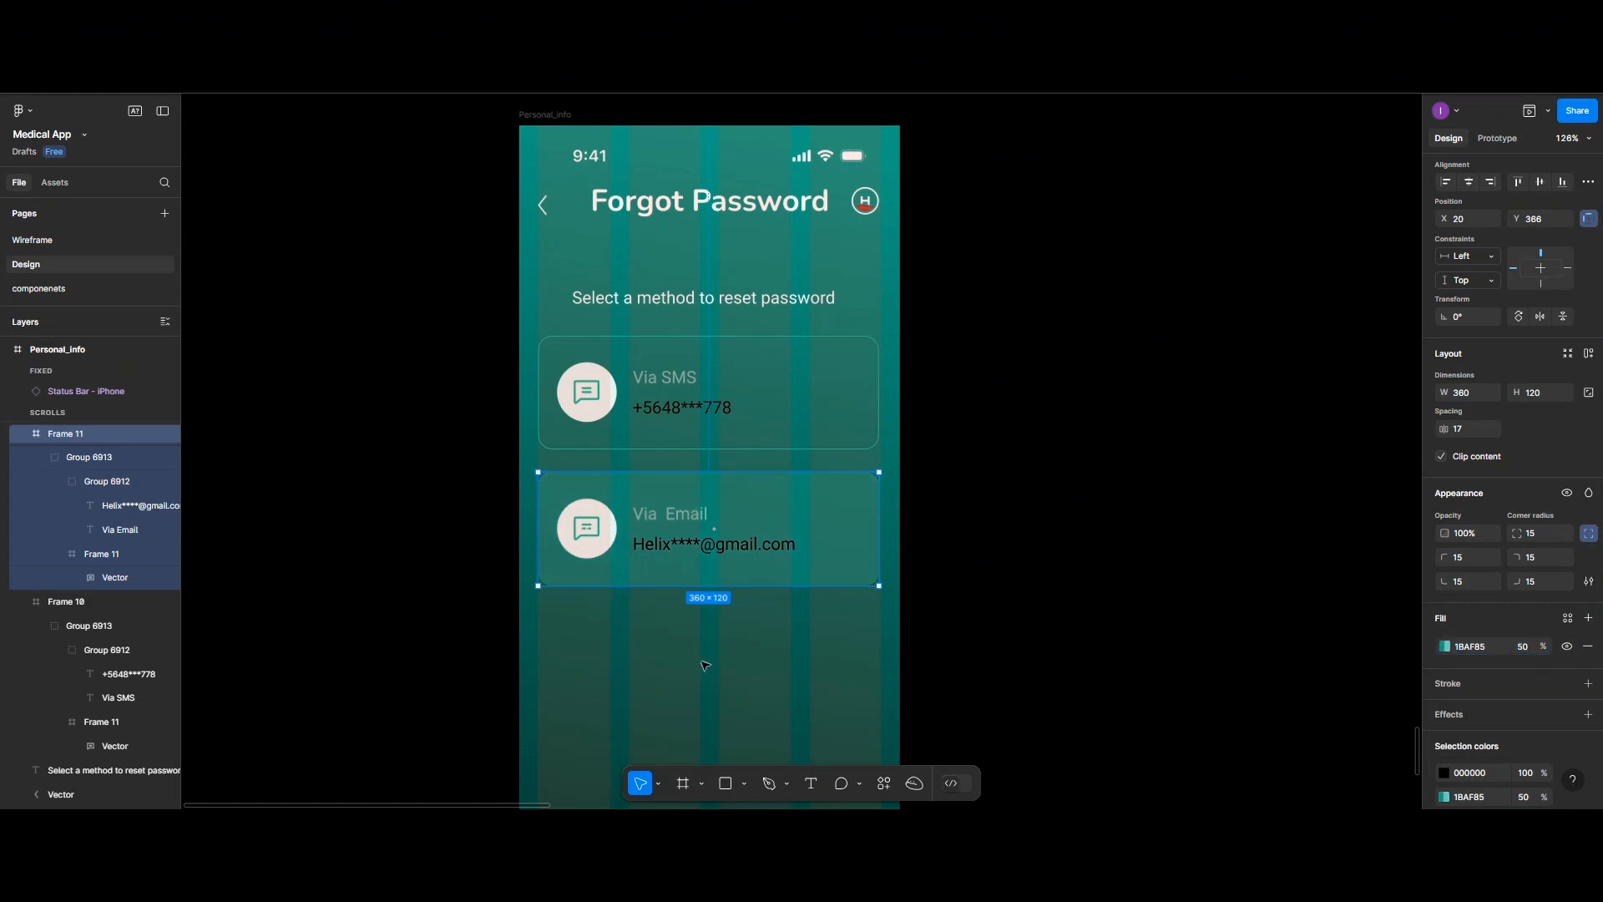
# Hide the 4-column-count layout grid on the Forgot Password screen frame
pyautogui.click(760, 672)
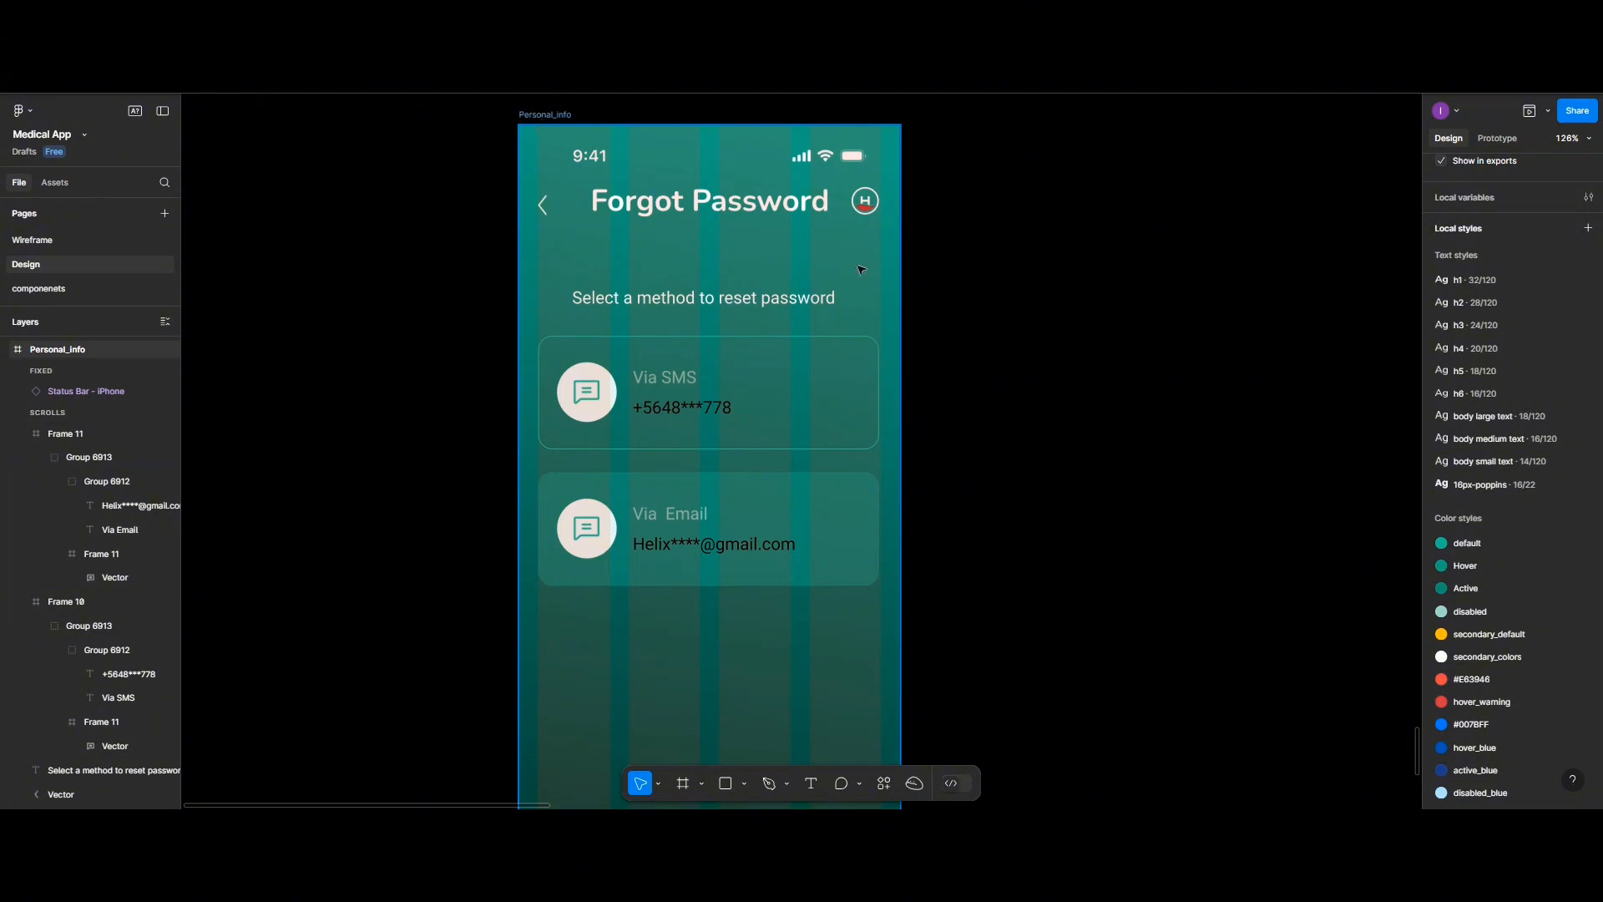
pyautogui.scroll(-4, 1520, 740)
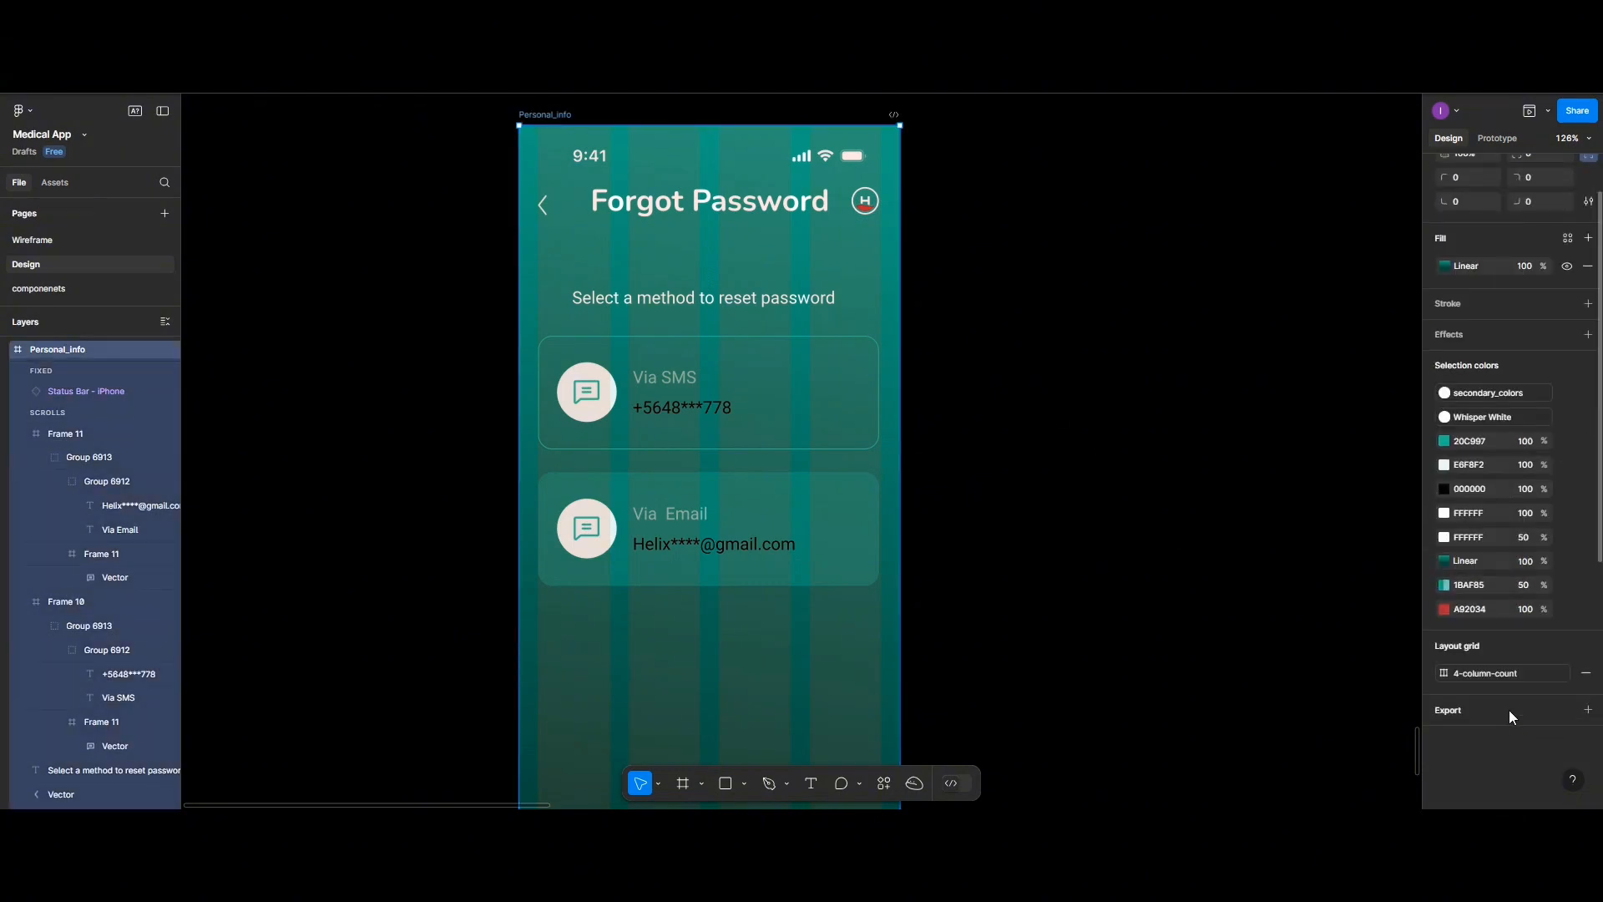
pyautogui.scroll(1, 1530, 680)
pyautogui.click(1542, 720)
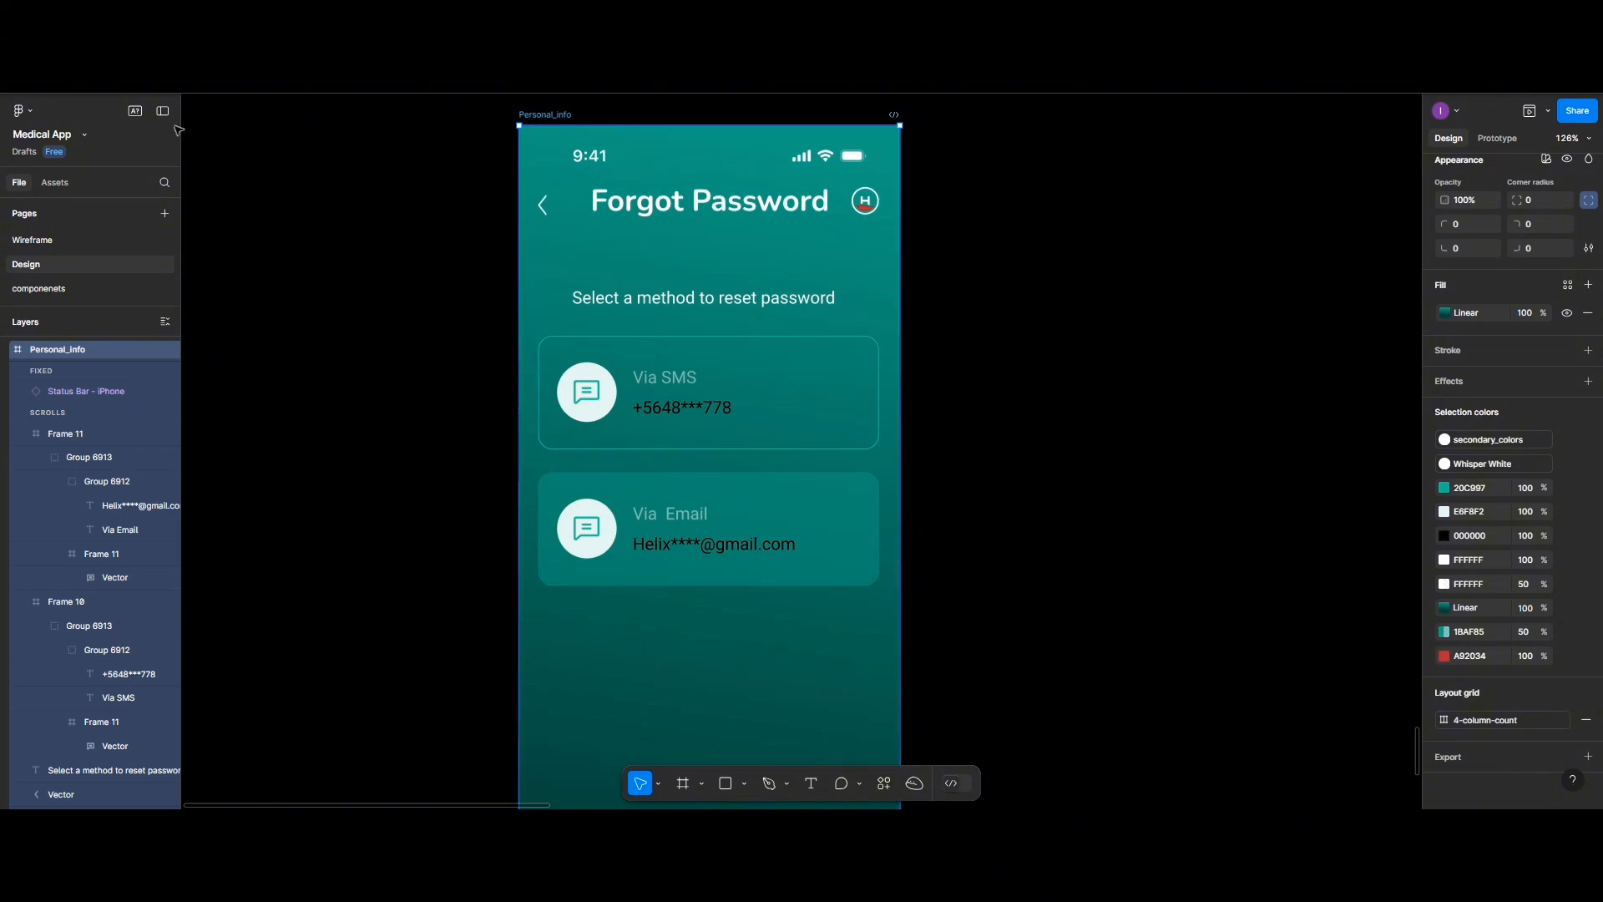
# Insert an Action_buttons instance from this file's components and place it below the Via Email card
pyautogui.click(49, 182)
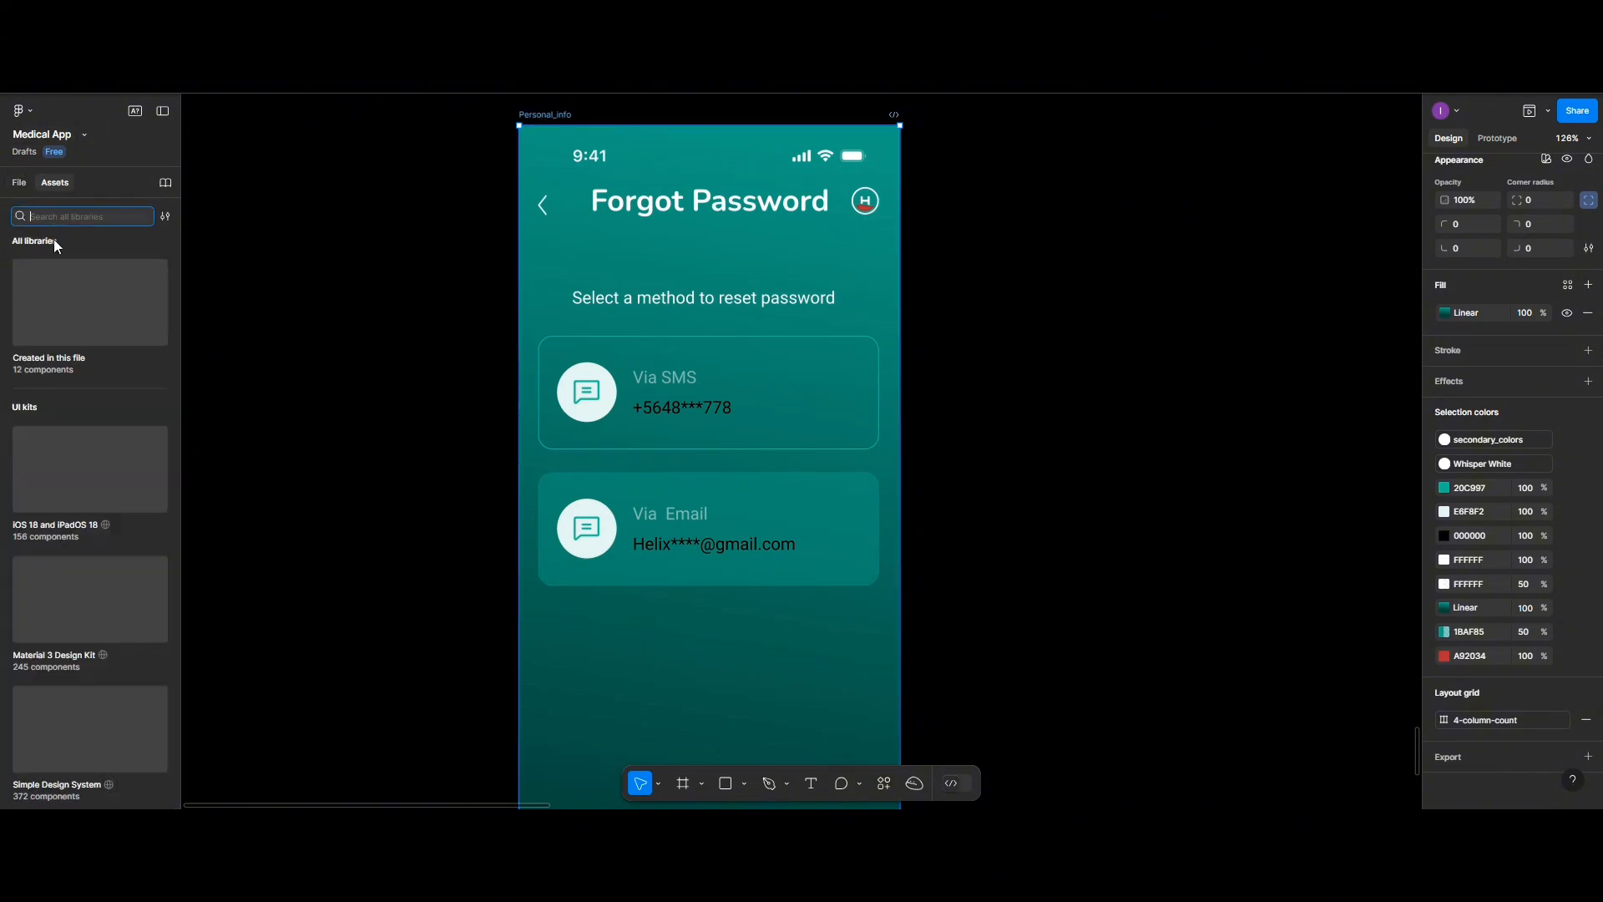
pyautogui.click(62, 296)
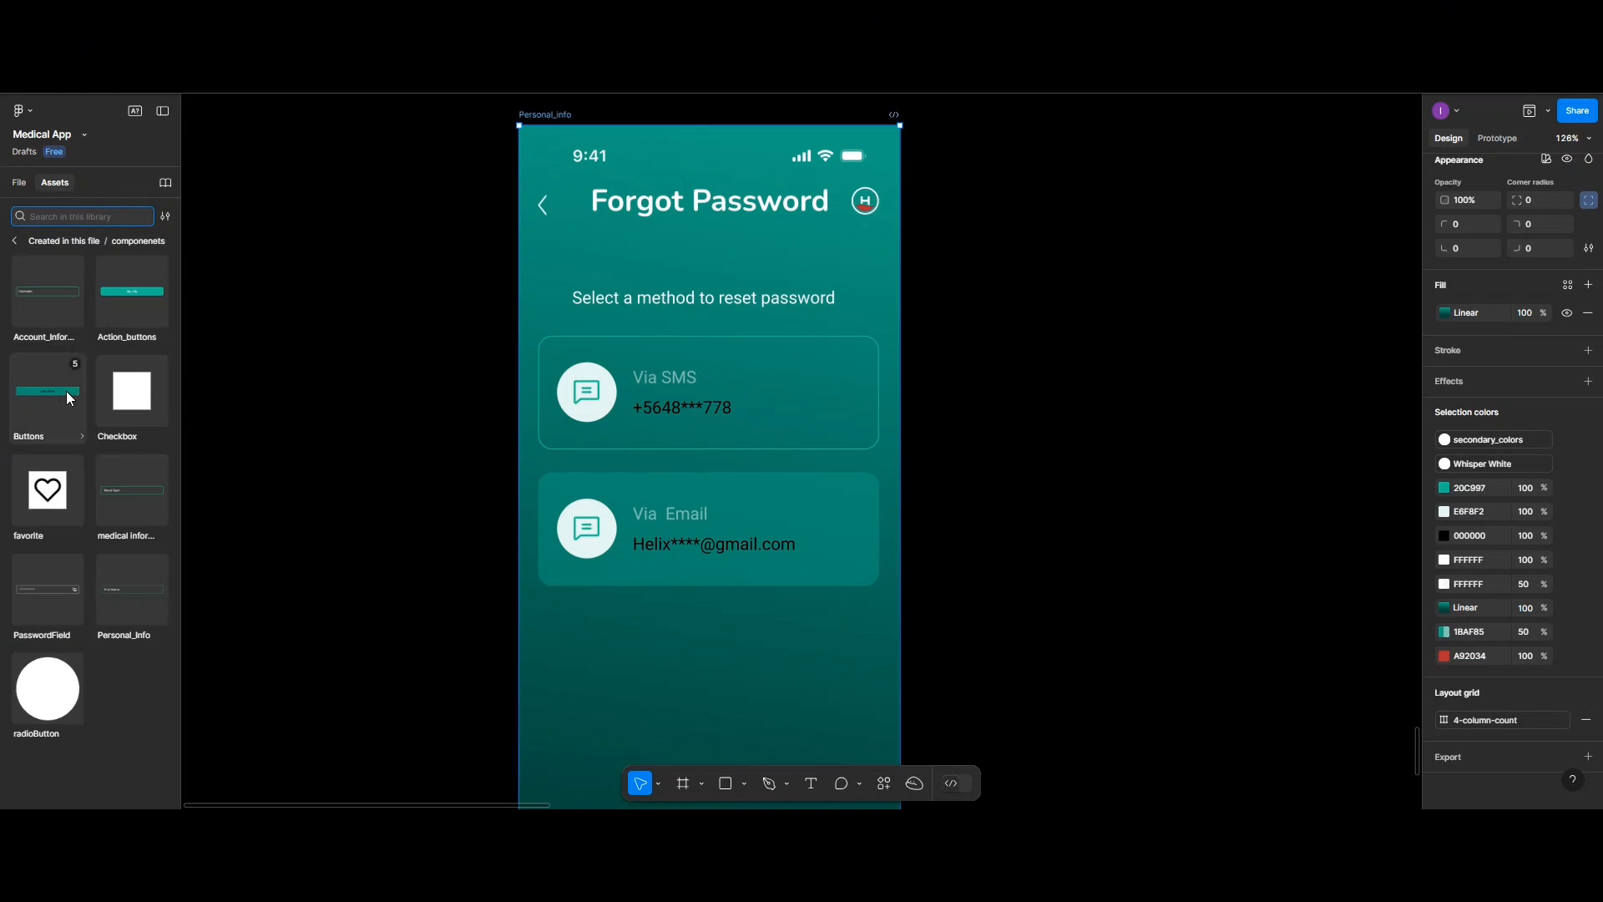
pyautogui.click(122, 284)
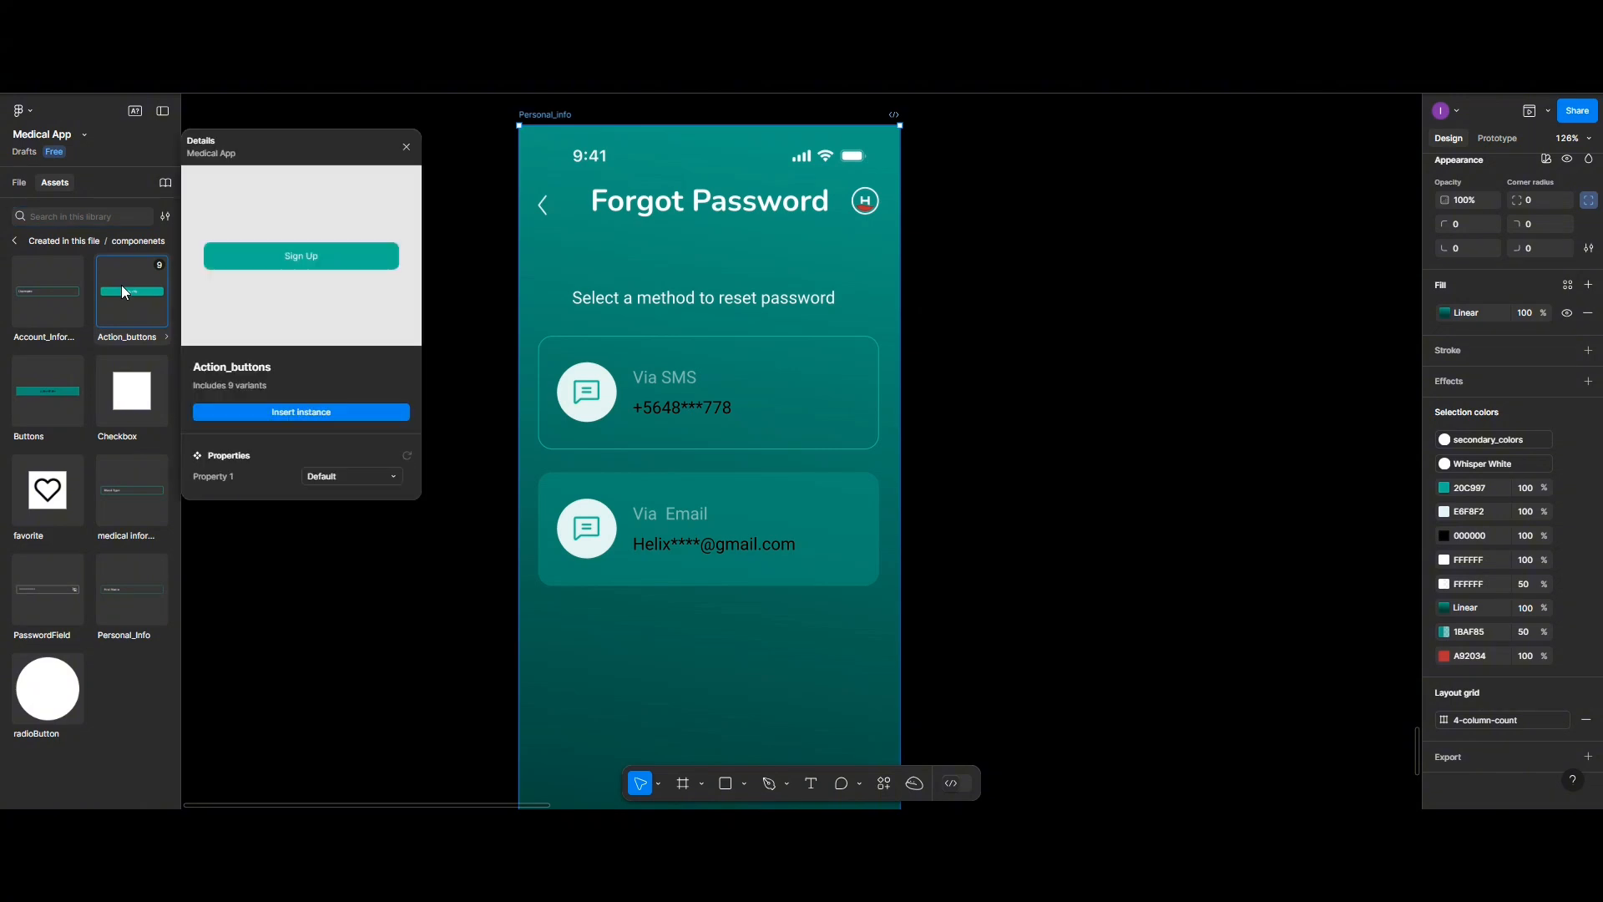
pyautogui.click(273, 413)
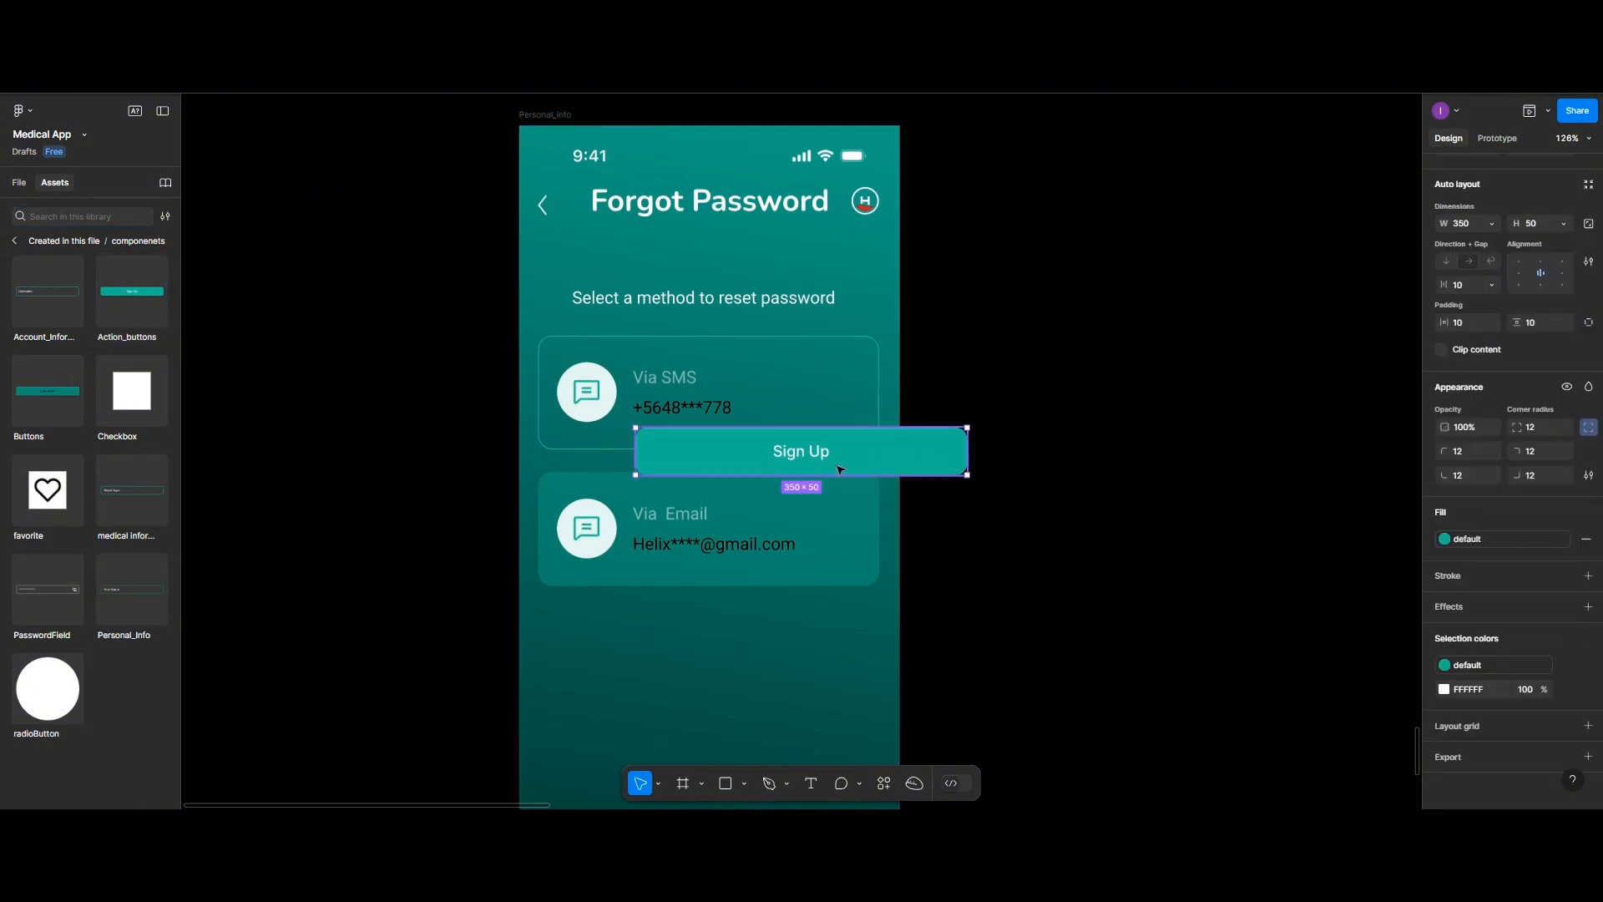
pyautogui.moveTo(839, 469); pyautogui.dragTo(742, 726)
pyautogui.scroll(-3, 746, 614)
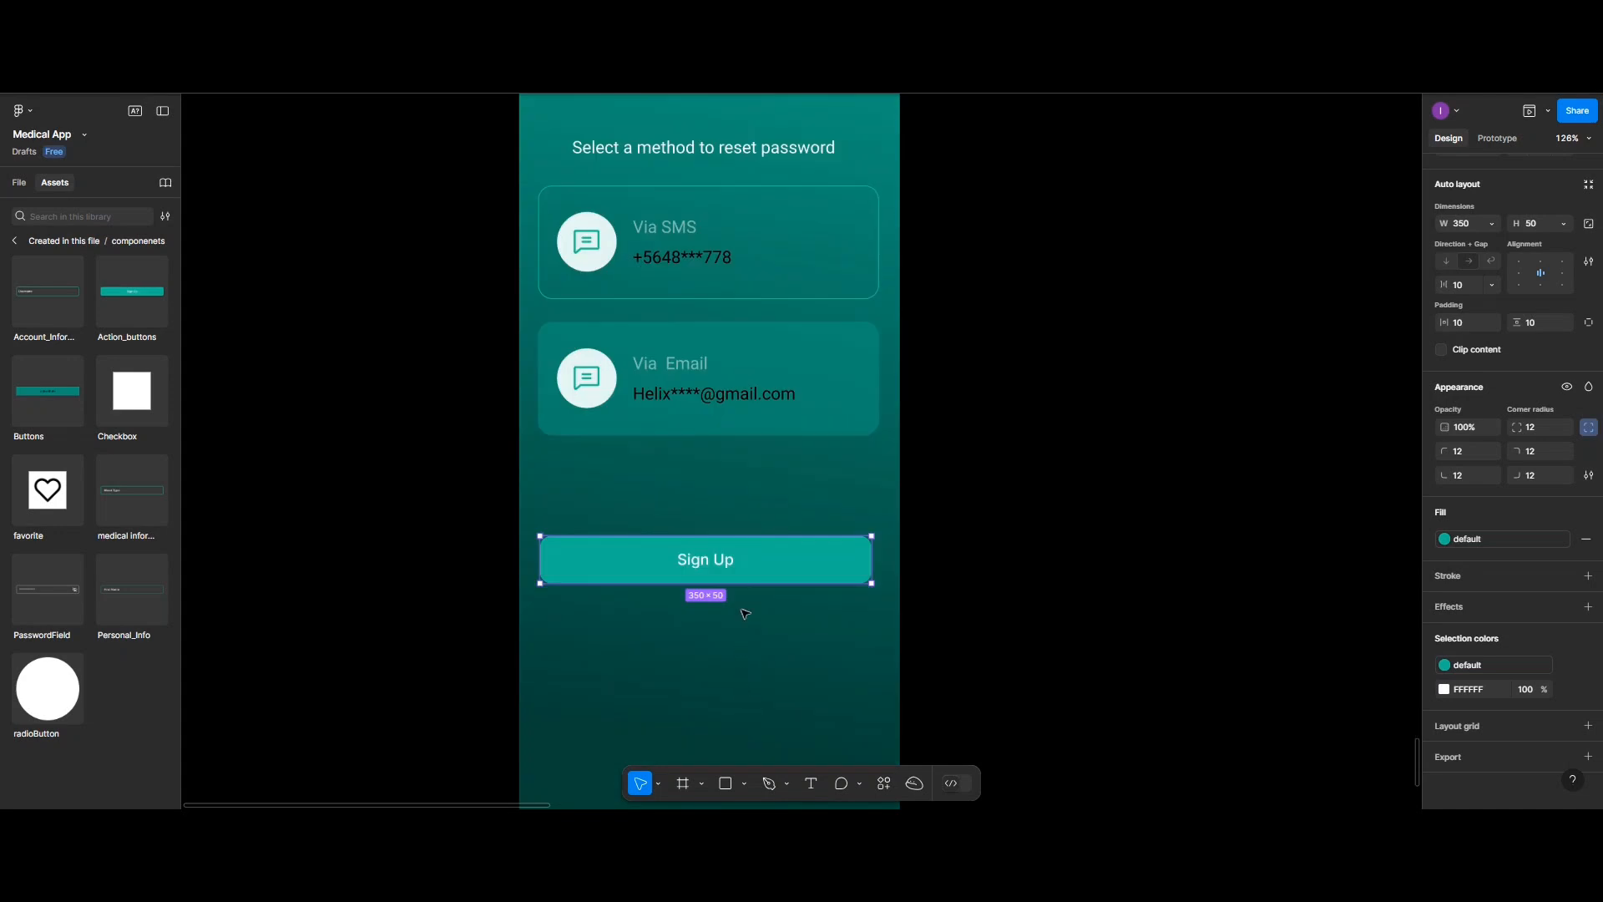
pyautogui.moveTo(733, 572); pyautogui.dragTo(718, 636)
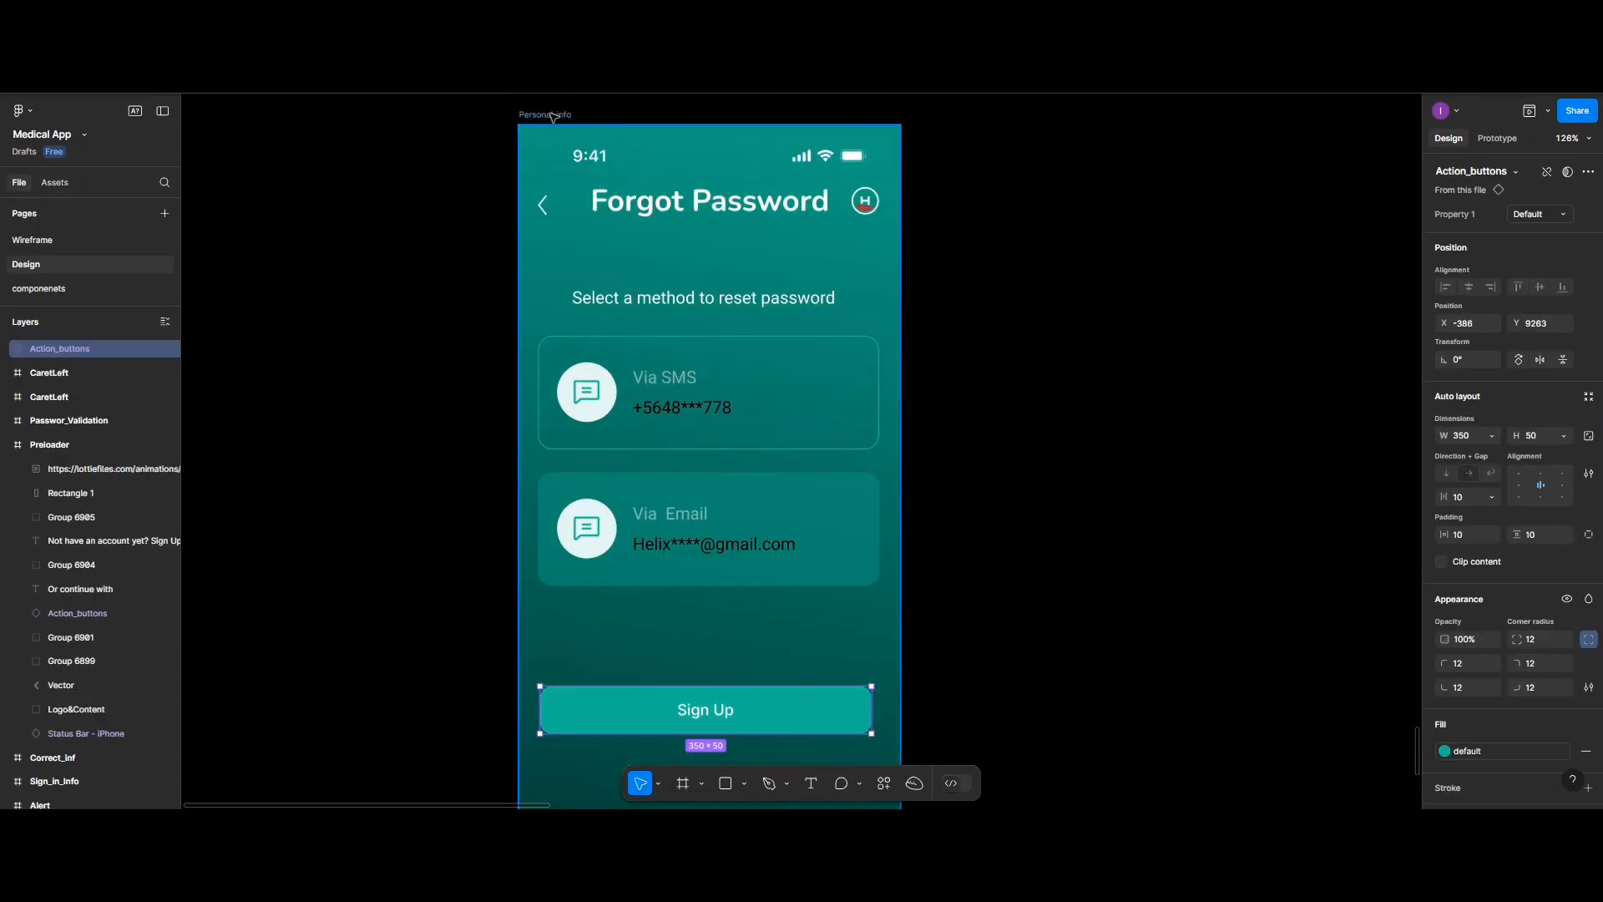
# Rename the Forgot Password screen's frame as Password_reset
pyautogui.click(551, 116)
pyautogui.click(551, 115)
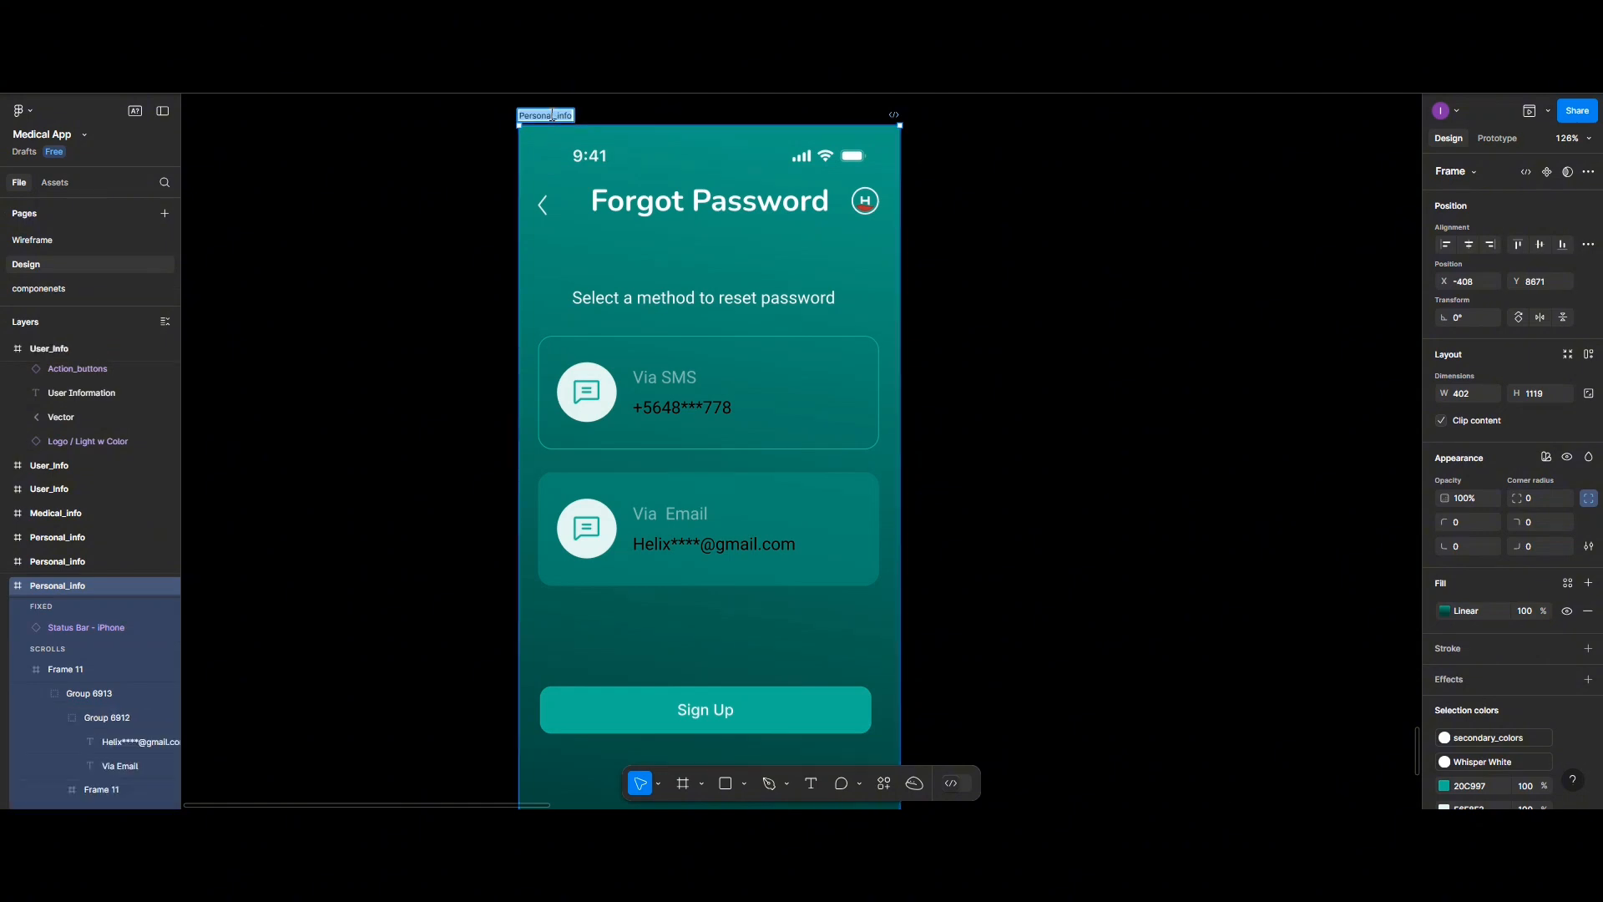
pyautogui.write('Passwo')
pyautogui.write('rd_res')
pyautogui.write('te')
pyautogui.press('BackSpace')
pyautogui.press('BackSpace')
pyautogui.write('et')
pyautogui.press('Return')
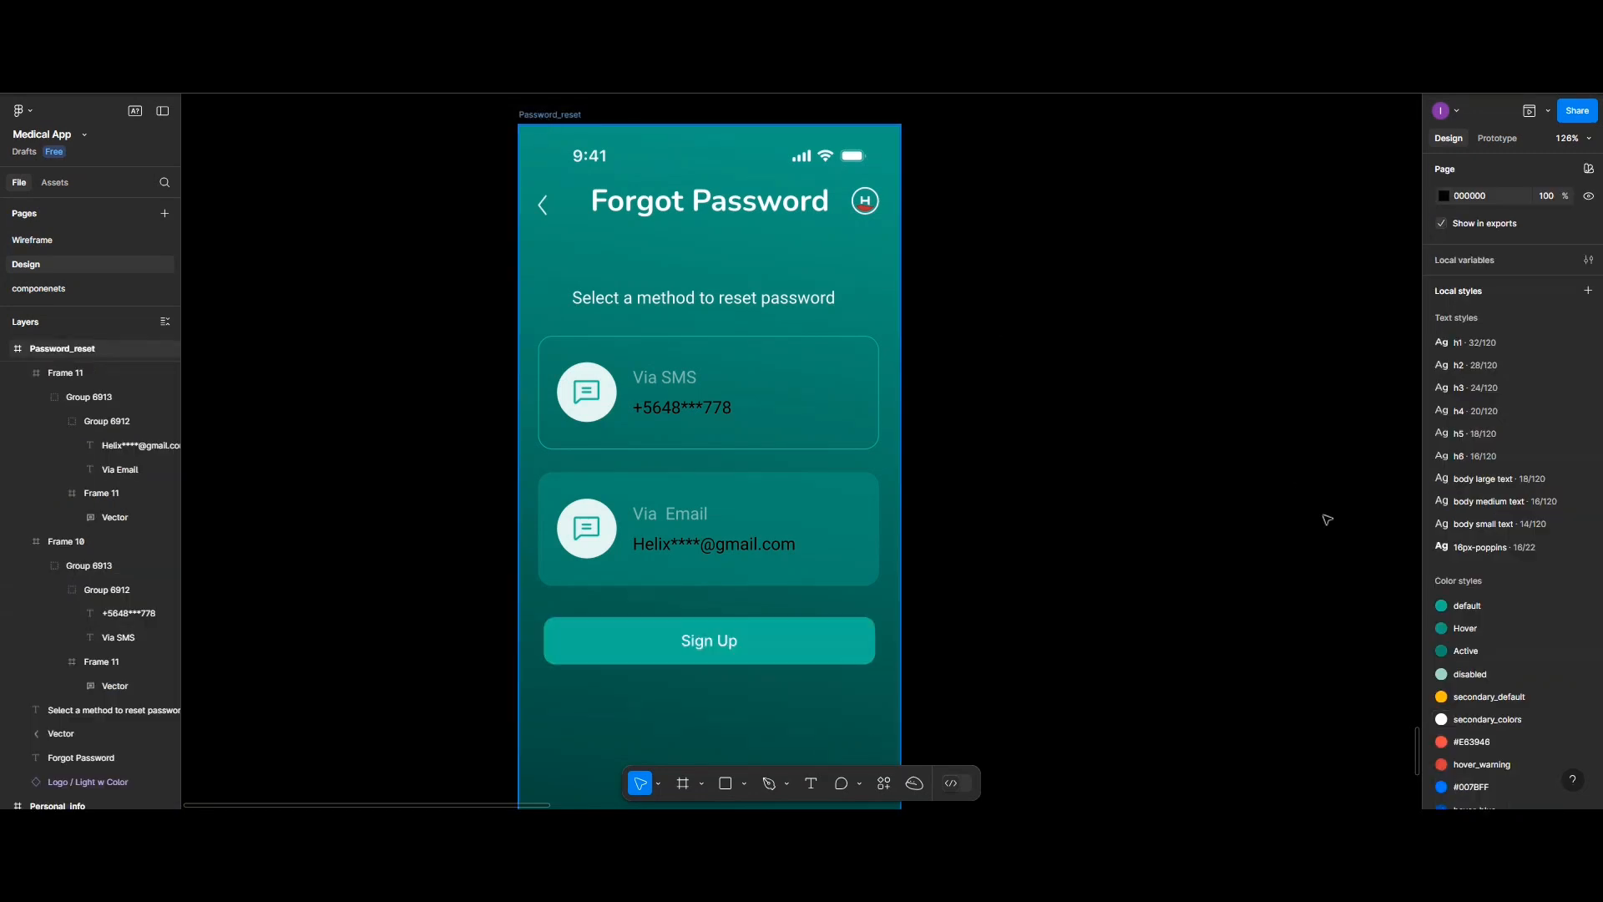
# Show the layout grid on the Password_reset frame
pyautogui.scroll(-3, 1461, 757)
pyautogui.scroll(-2, 1462, 757)
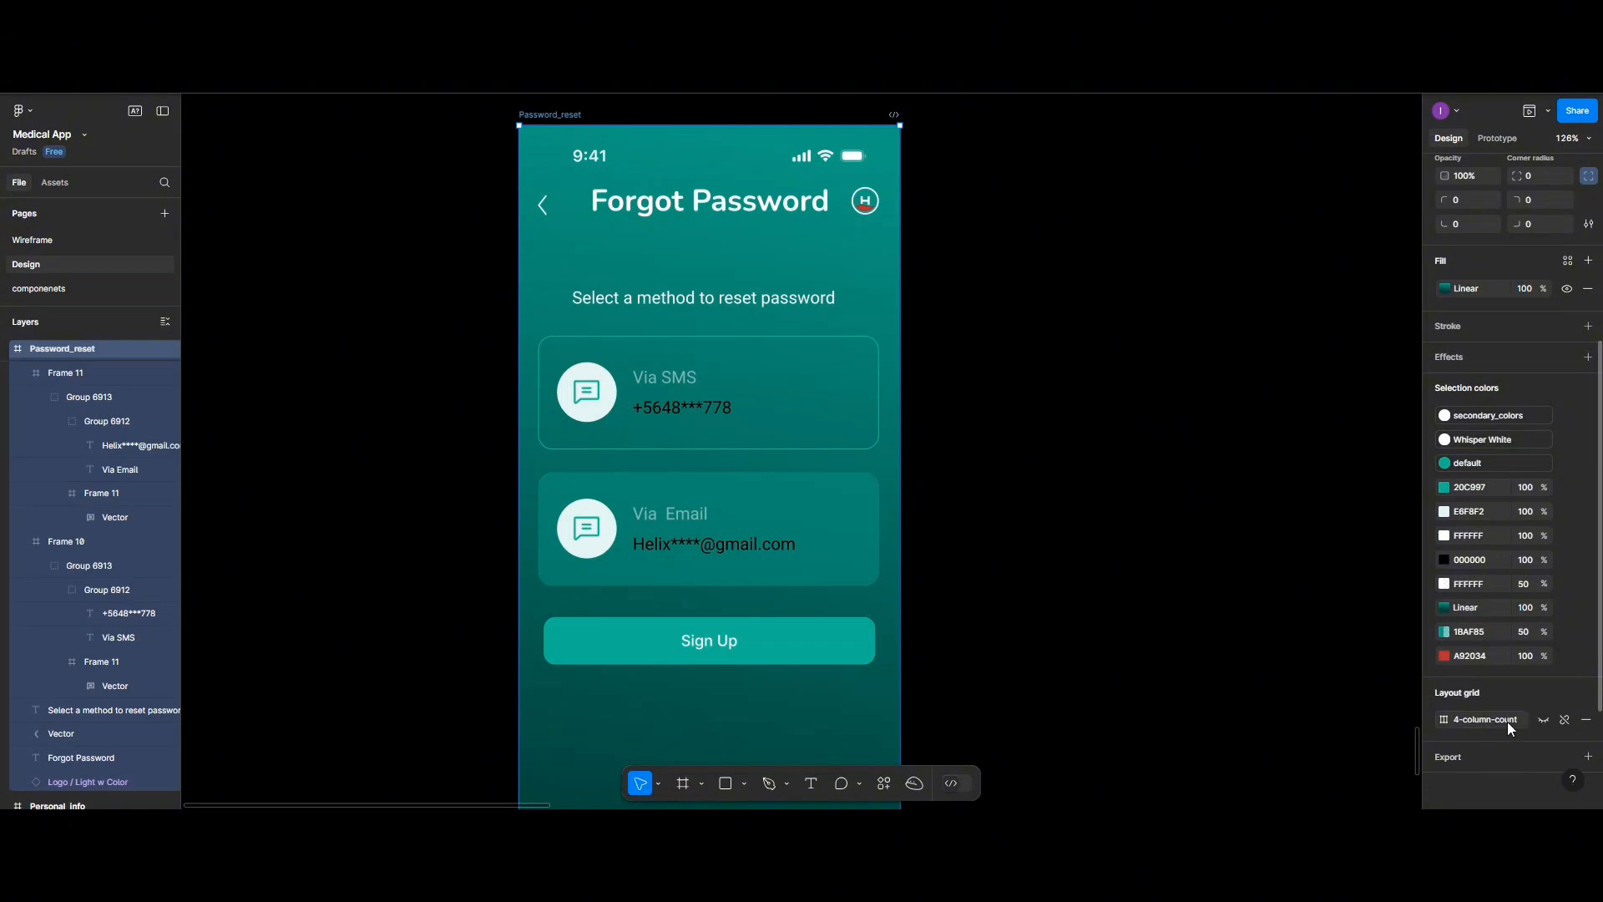
pyautogui.hotkey('shift', 'g')
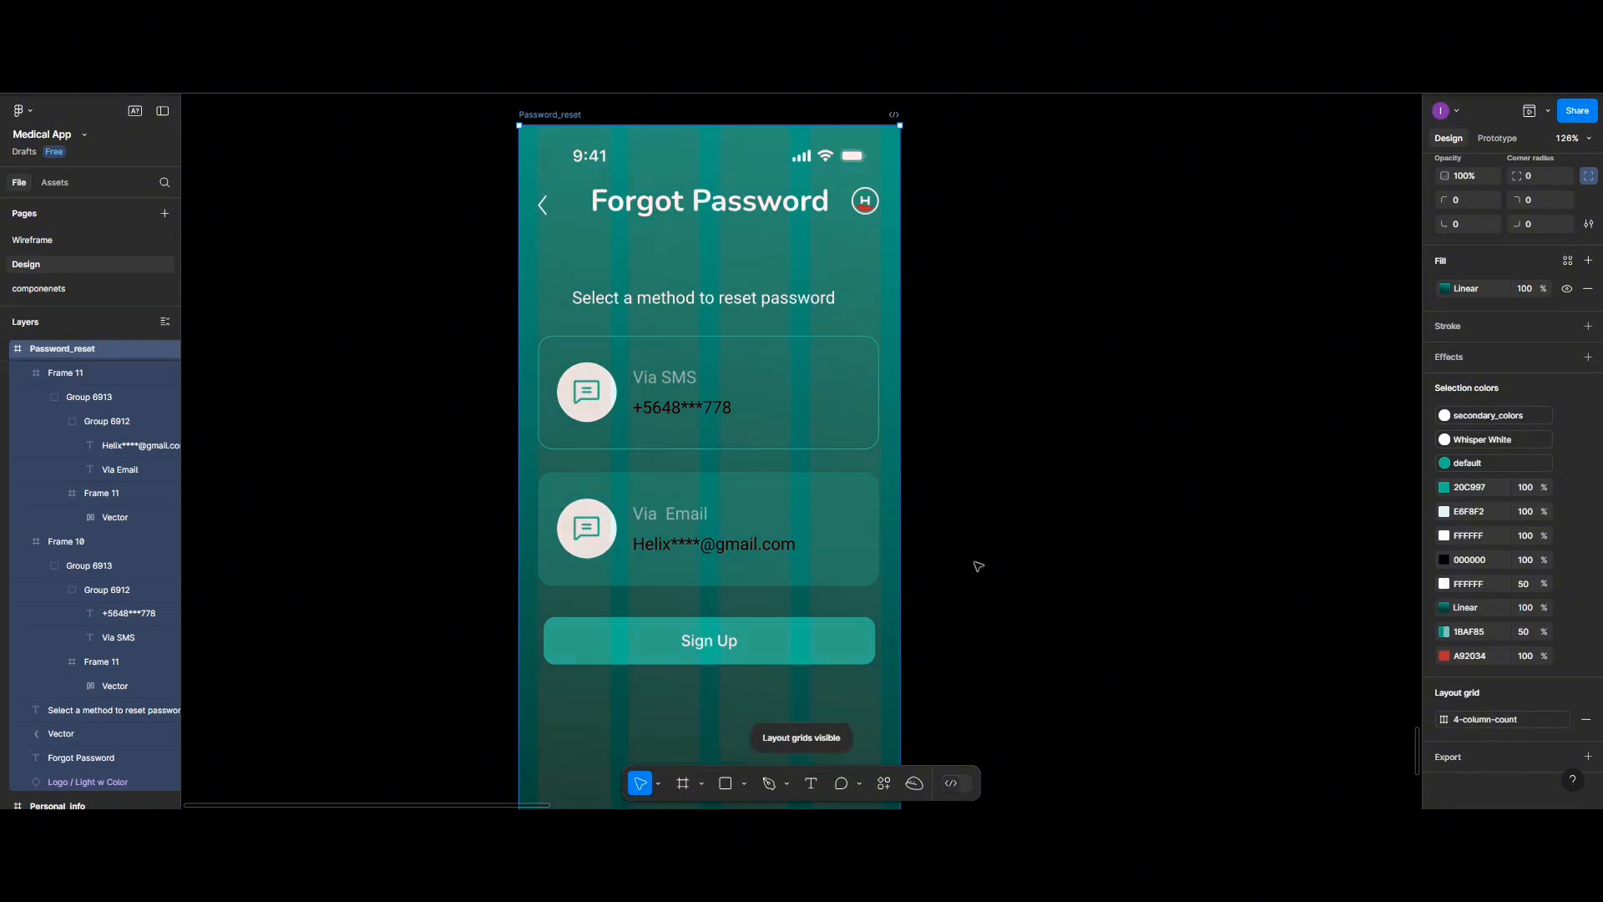
# Distribute the Via SMS and Via Email cards vertically and set the spacing between them to 30
pyautogui.click(855, 527)
pyautogui.keyDown('shift'); pyautogui.click(832, 454); pyautogui.keyUp('shift')
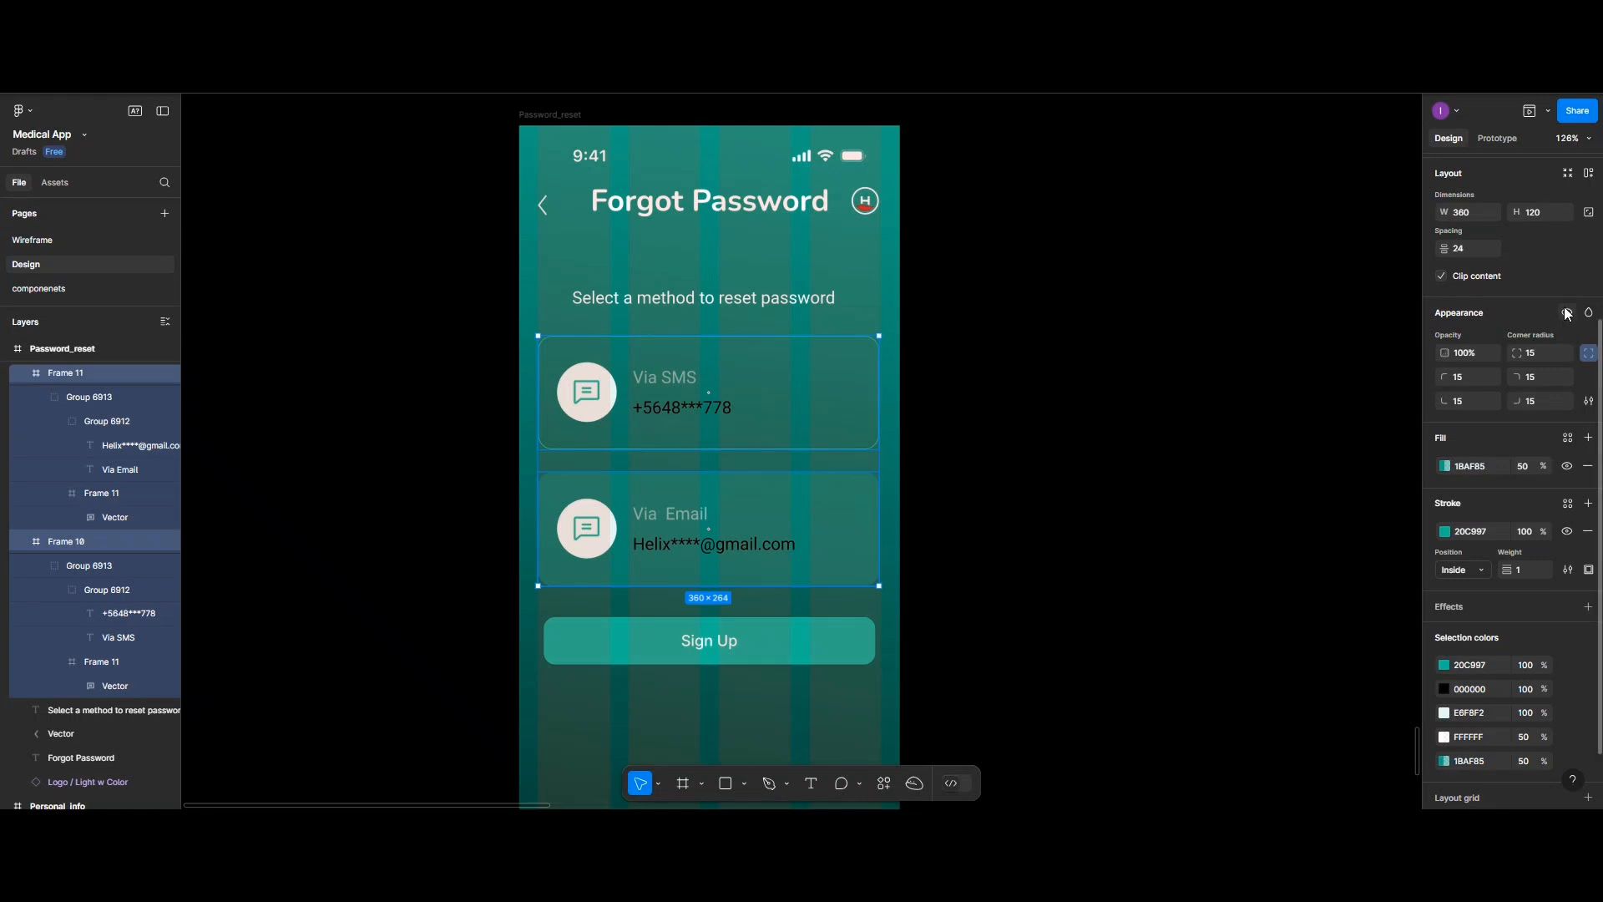
pyautogui.scroll(2, 1554, 310)
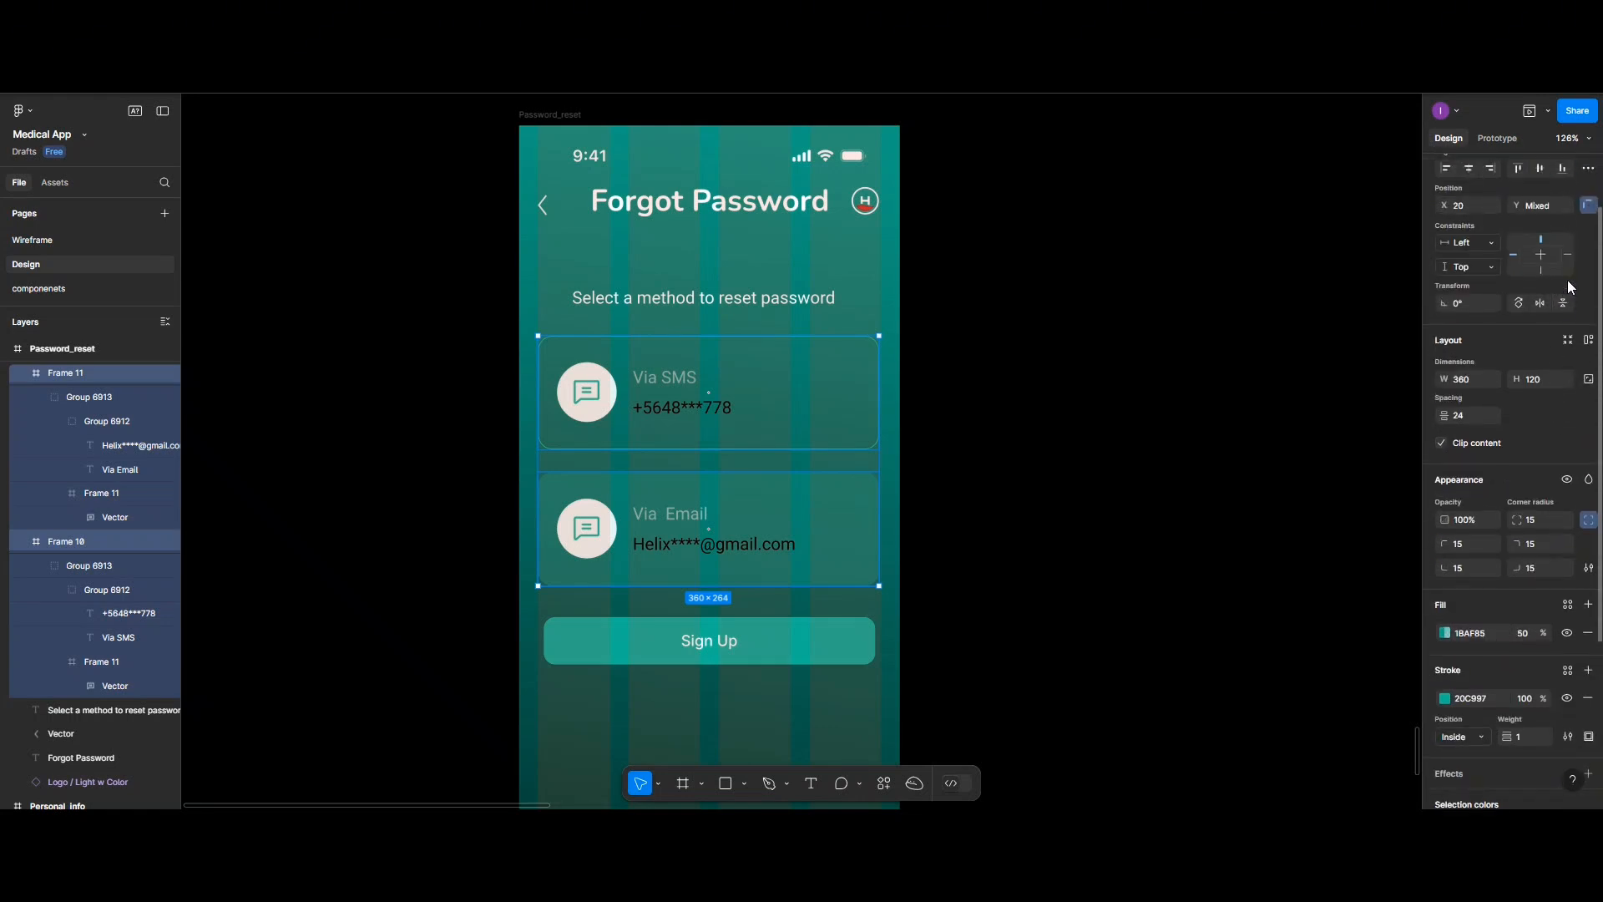
pyautogui.click(1588, 169)
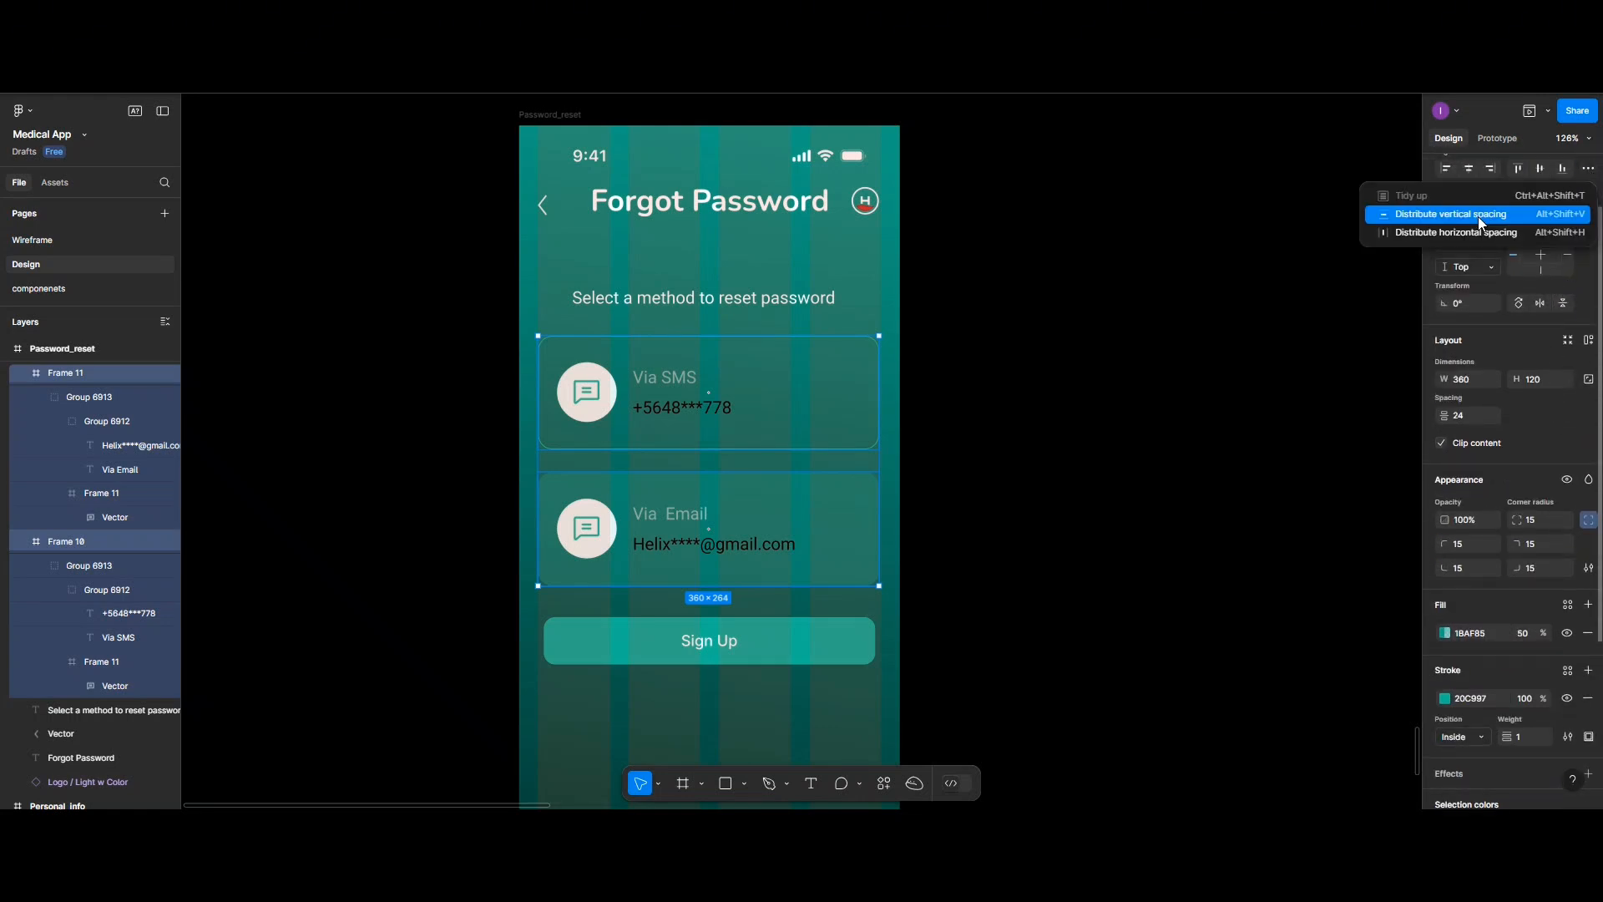
pyautogui.click(1478, 218)
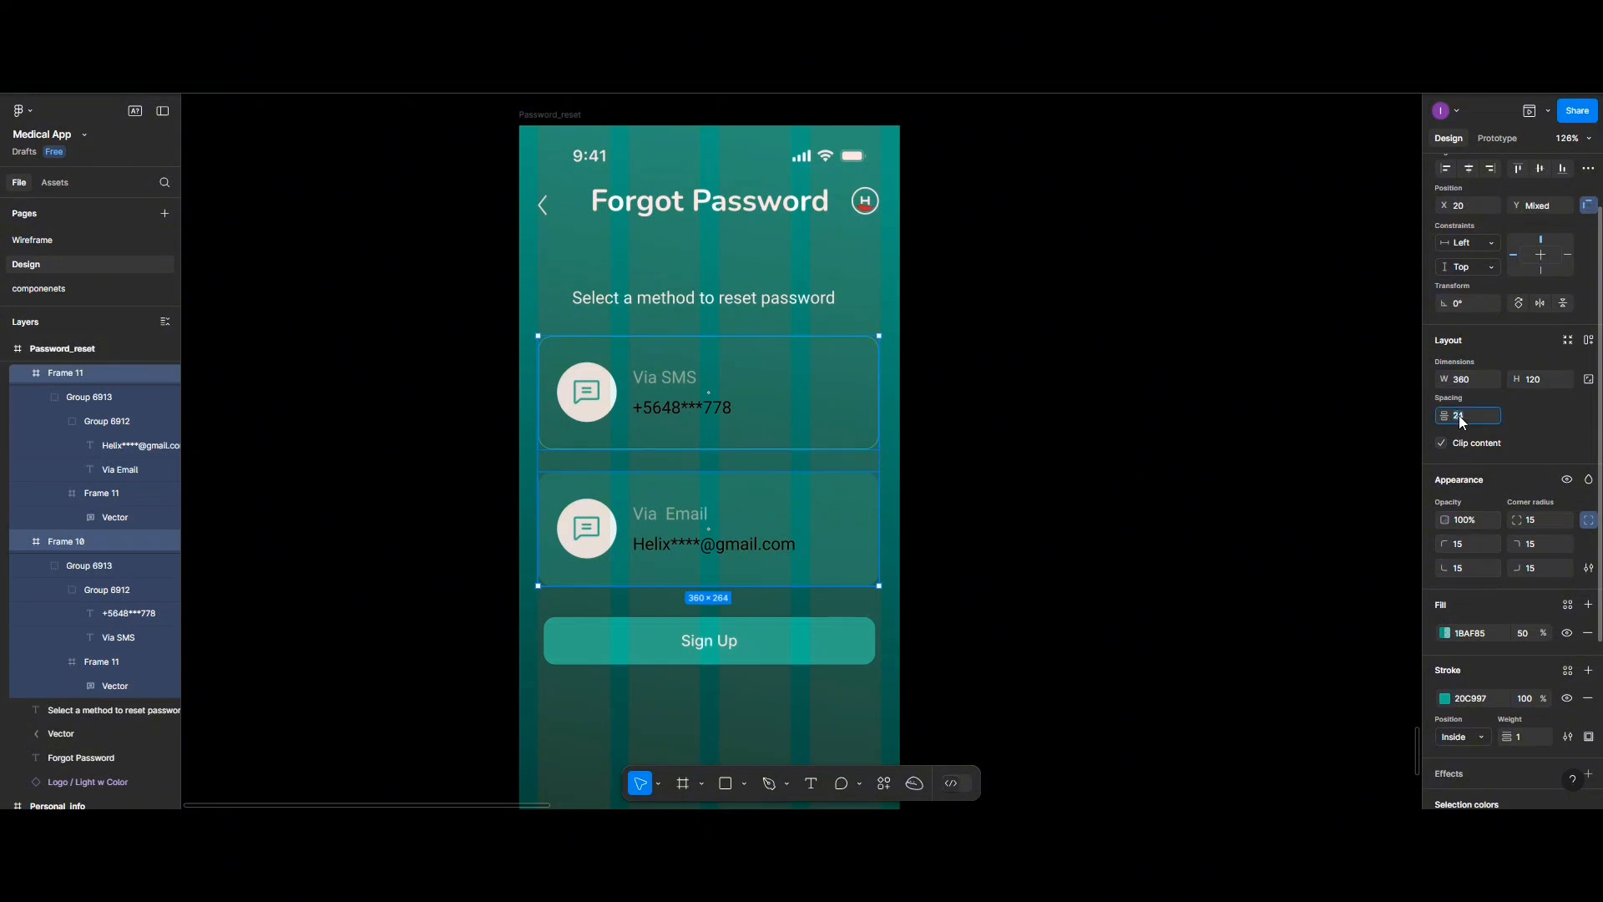
pyautogui.write('0')
pyautogui.press('Return')
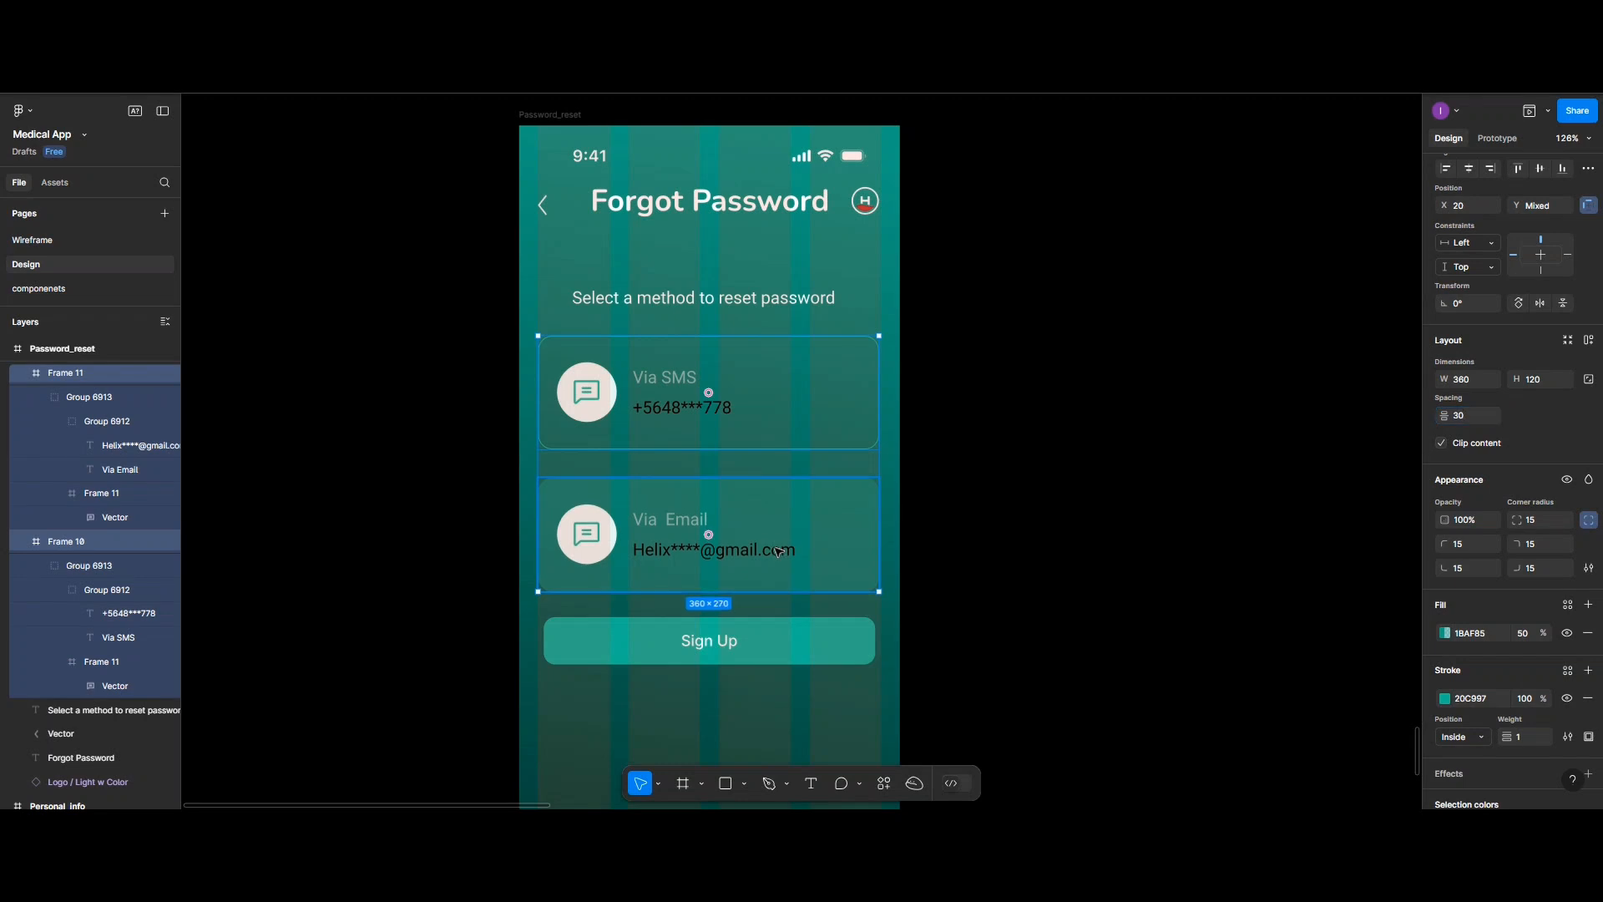
# Move the Sign Up button farther down the Password_reset frame, to about X 29, Y 660
pyautogui.click(769, 573)
pyautogui.scroll(-2, 760, 584)
pyautogui.moveTo(765, 565); pyautogui.dragTo(773, 699)
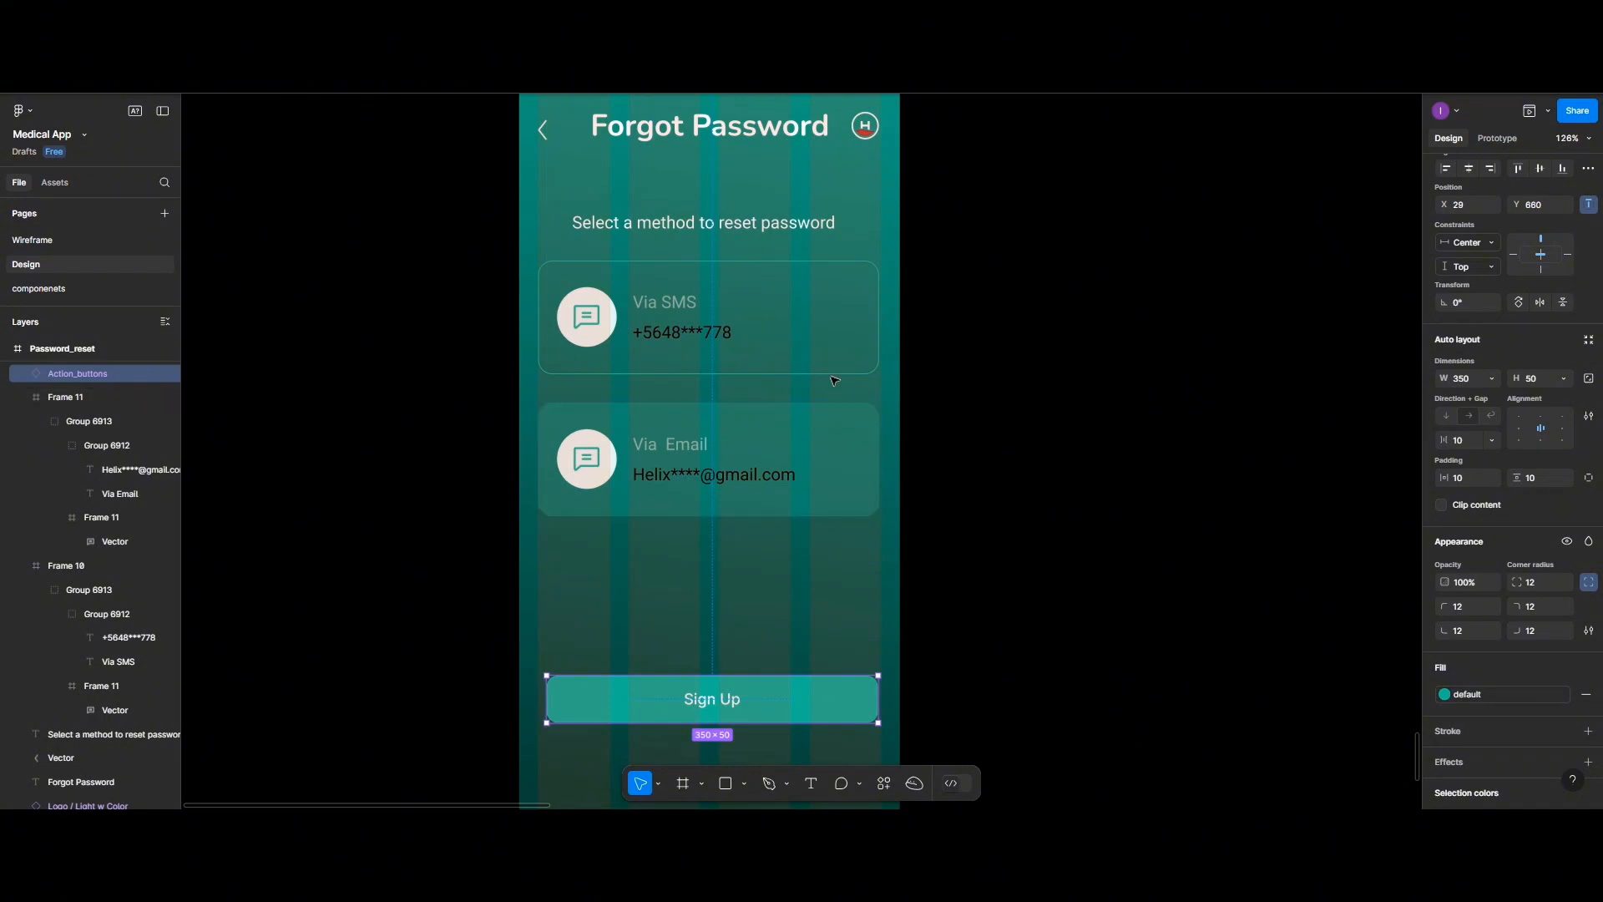
# Align the Via SMS card to the horizontal centre of the Password_reset frame
pyautogui.click(727, 361)
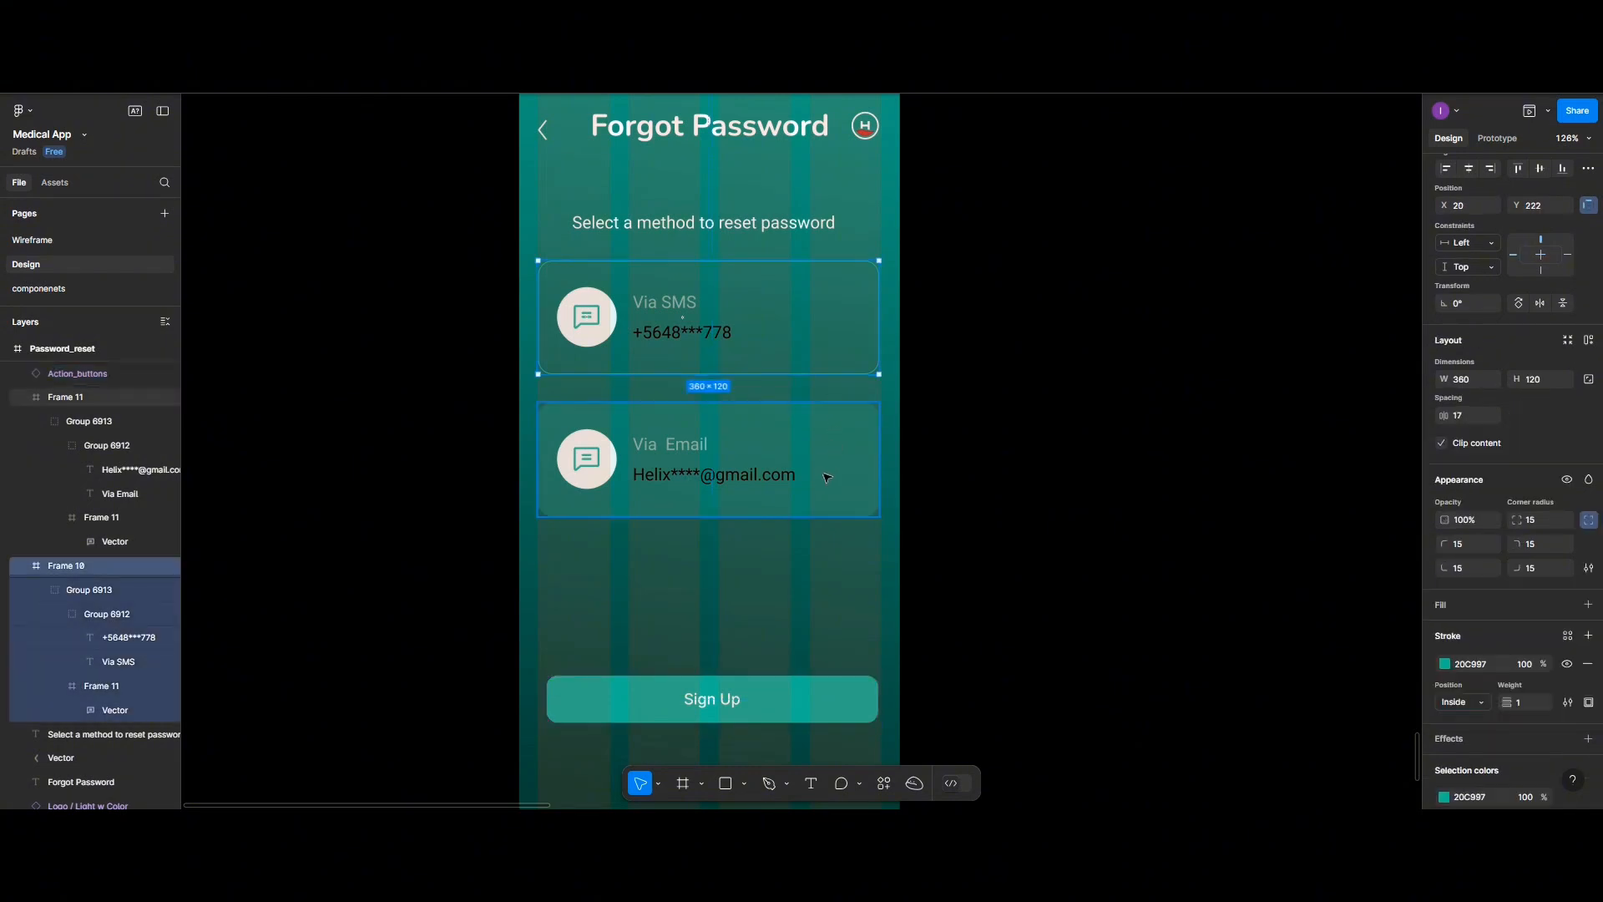
pyautogui.keyDown('shift'); pyautogui.click(827, 476); pyautogui.keyUp('shift')
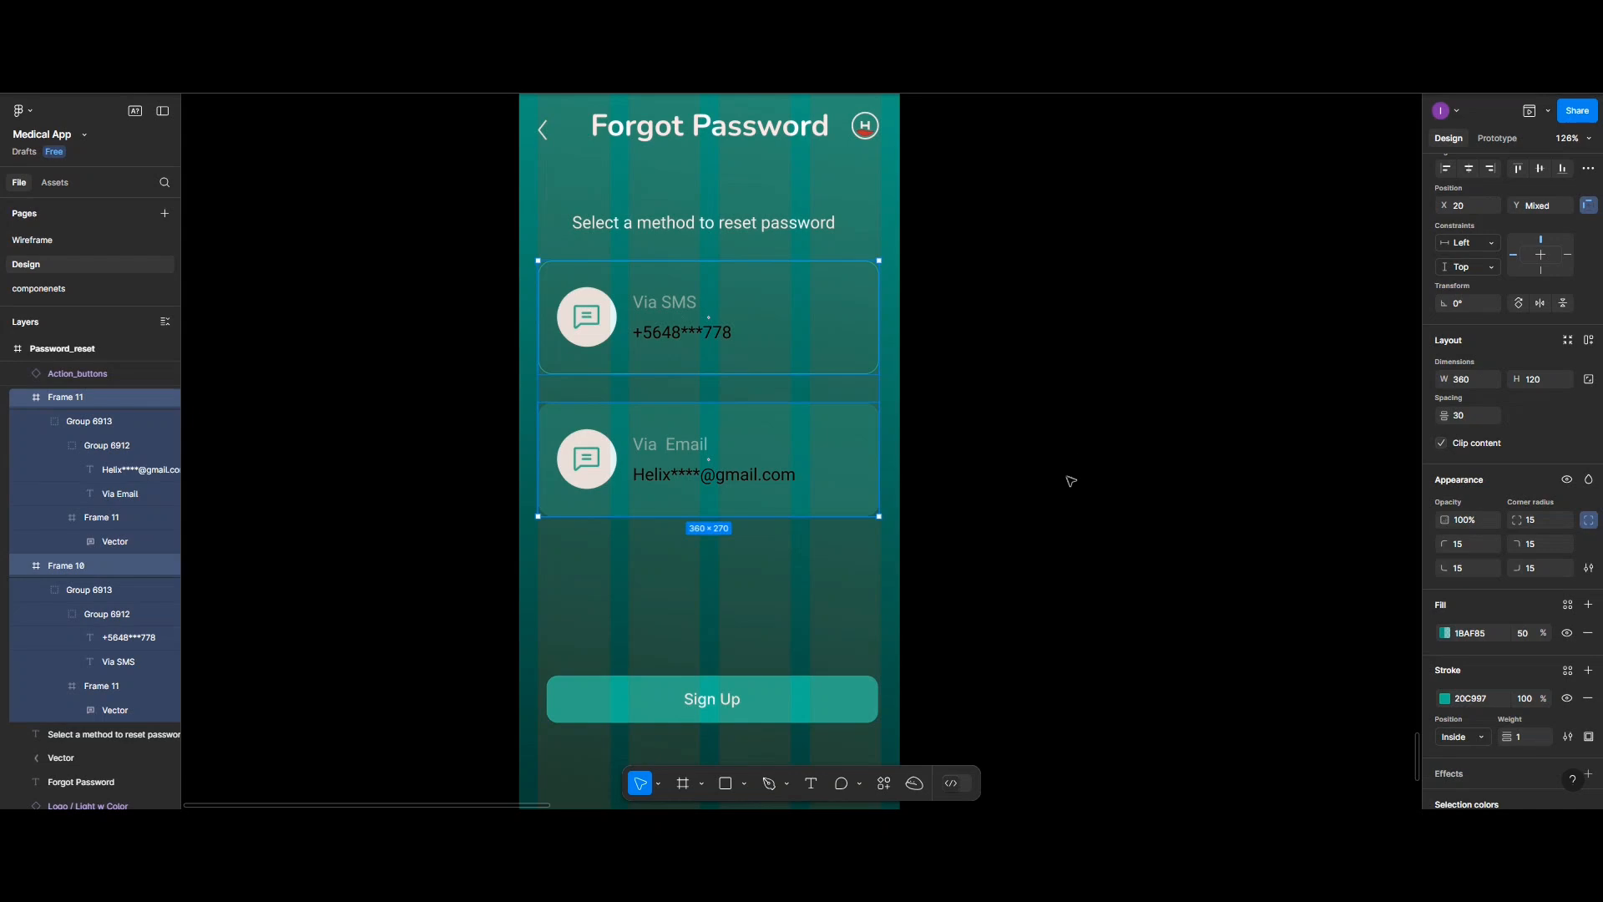
pyautogui.click(971, 449)
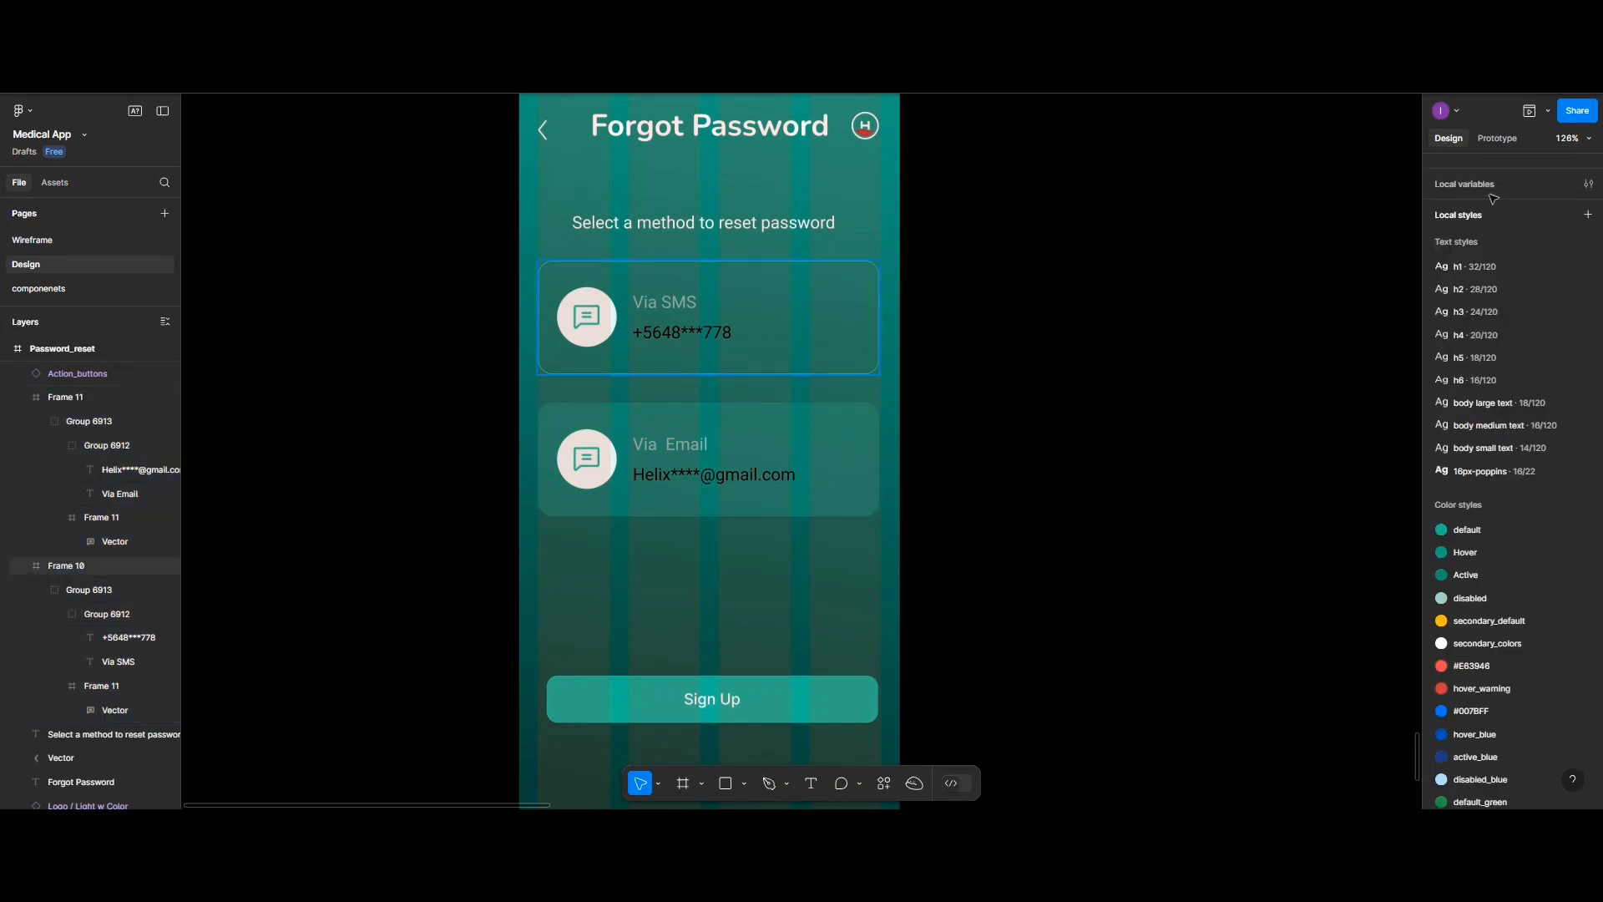
pyautogui.scroll(1, 1490, 195)
pyautogui.click(1465, 246)
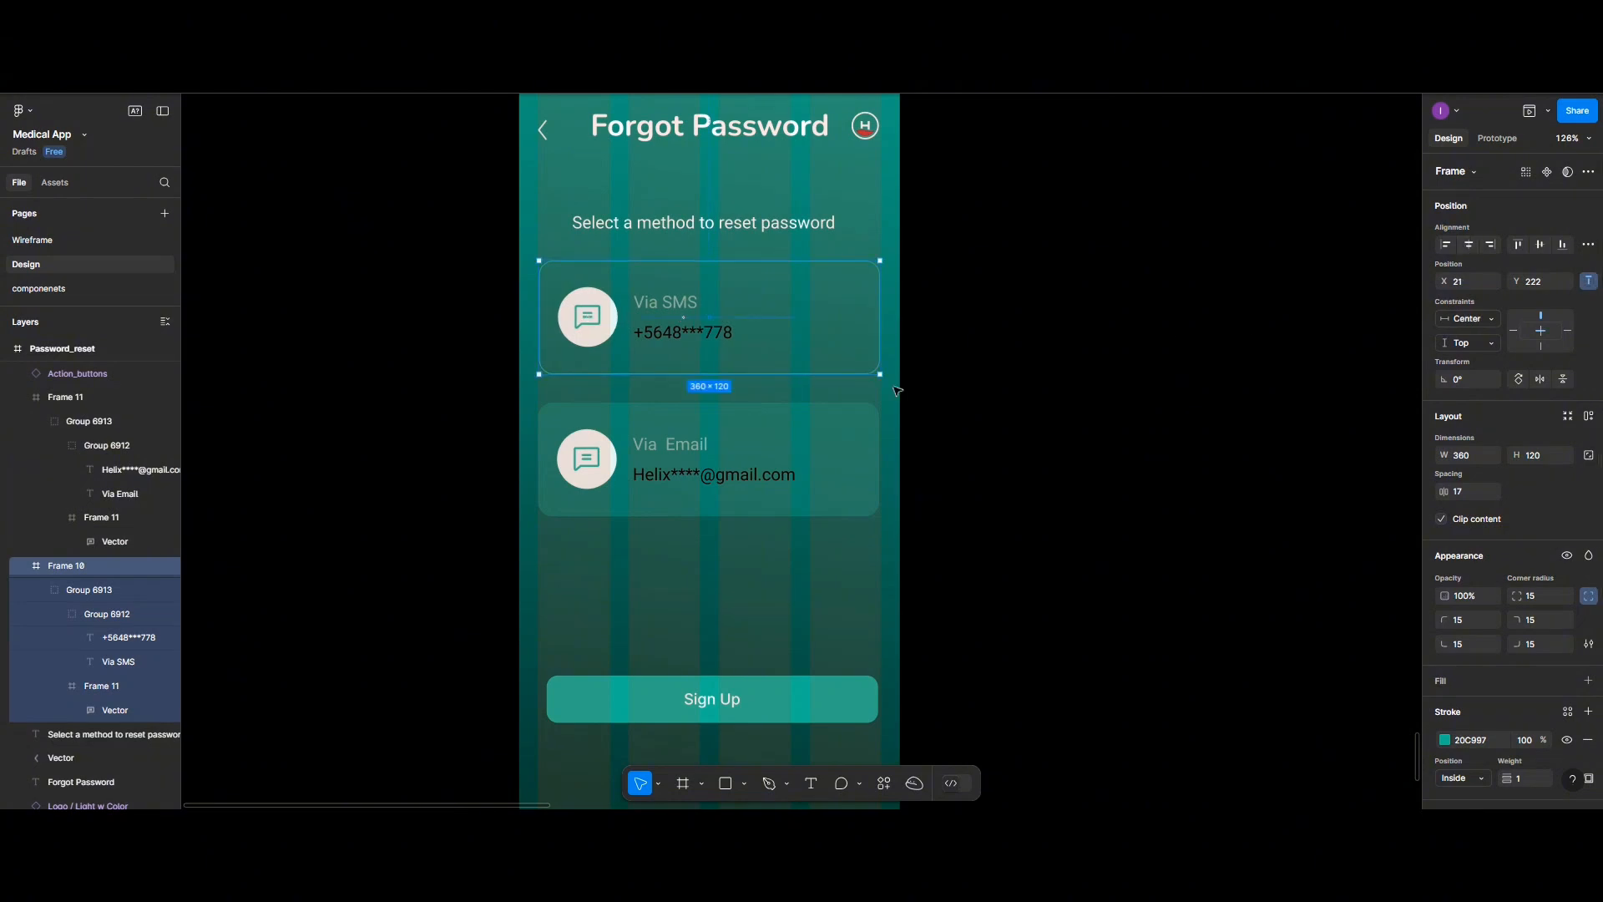
# Align the Via Email card and the Sign Up button to the horizontal centre of the Password_reset frame
pyautogui.click(822, 451)
pyautogui.click(1468, 245)
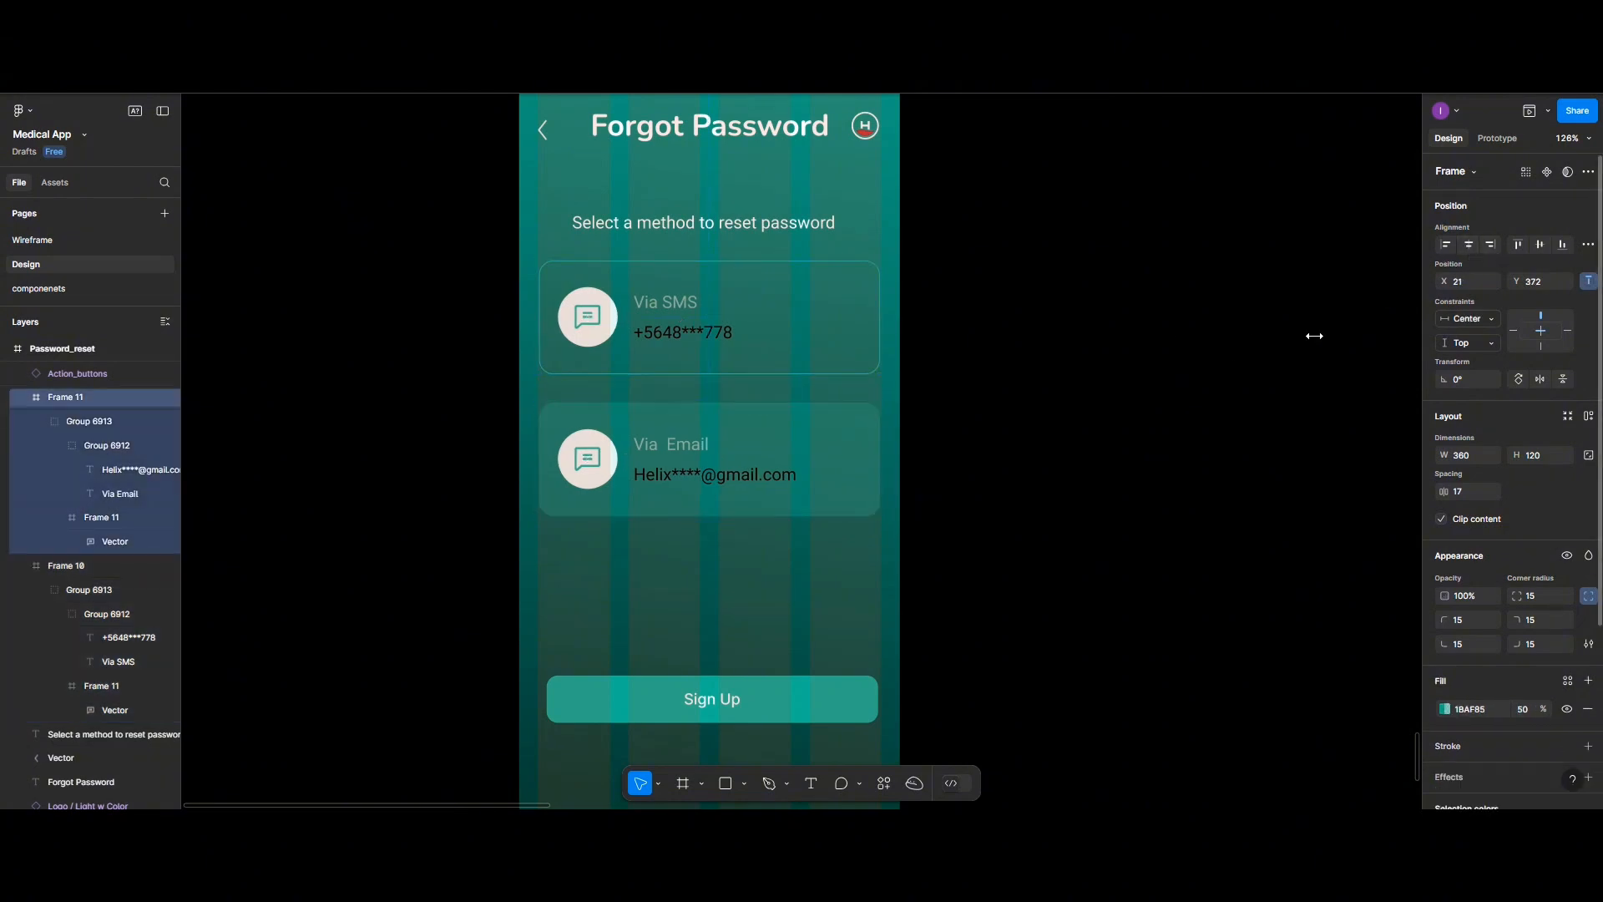
pyautogui.click(771, 685)
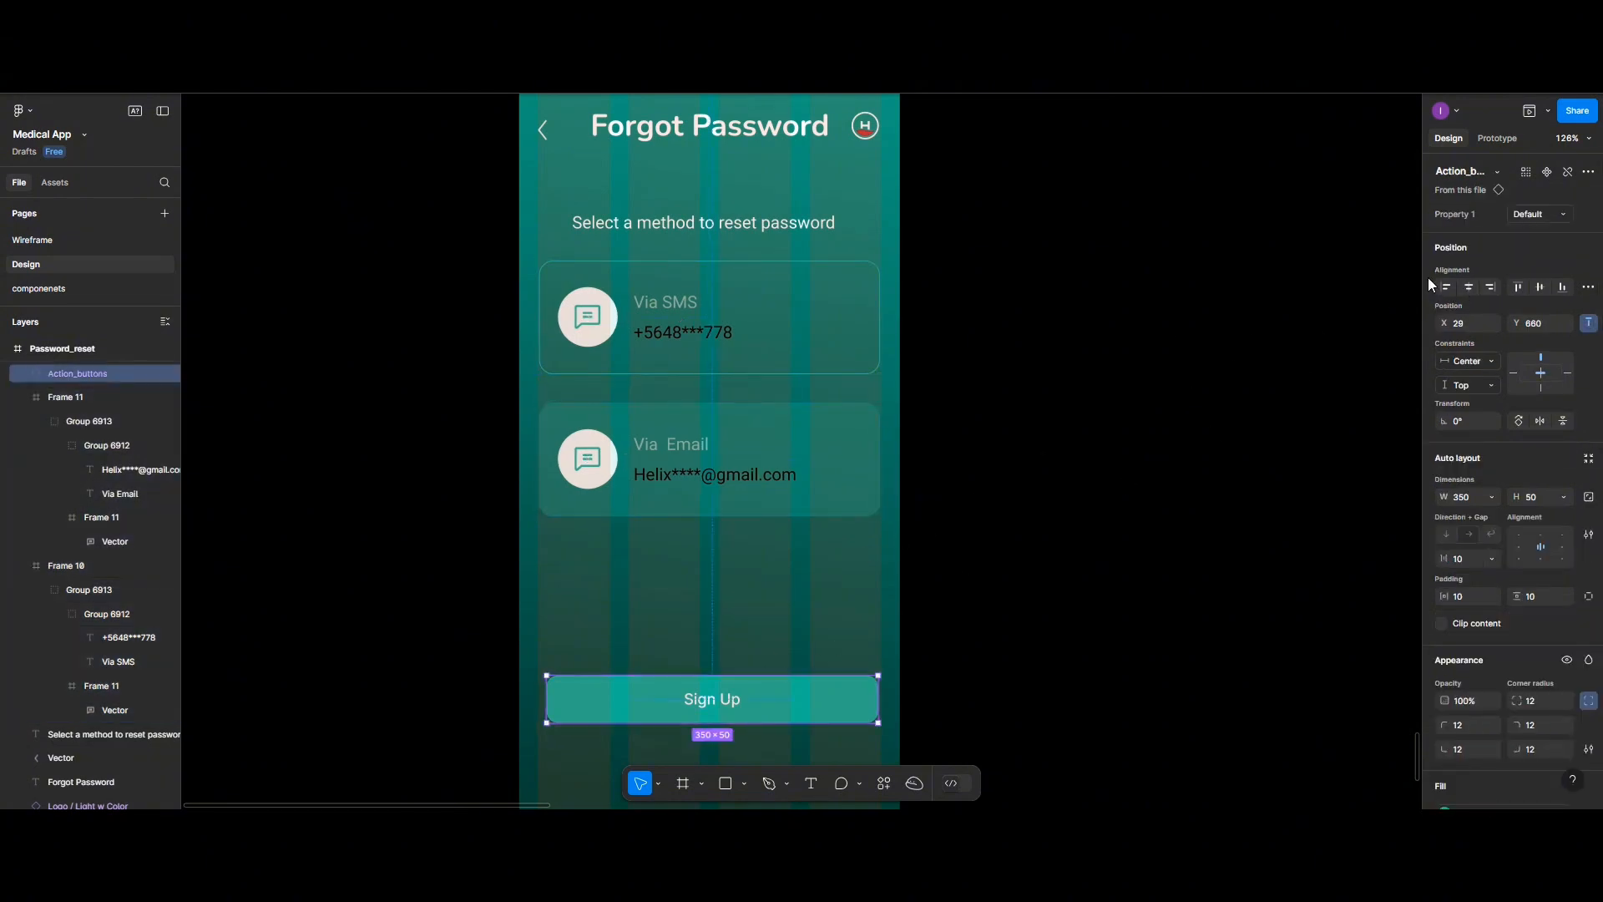
pyautogui.click(1468, 286)
# Move the Sign Up button farther down the Password_reset frame, to about Y 716, keeping it horizontally centred
pyautogui.scroll(-3, 1094, 480)
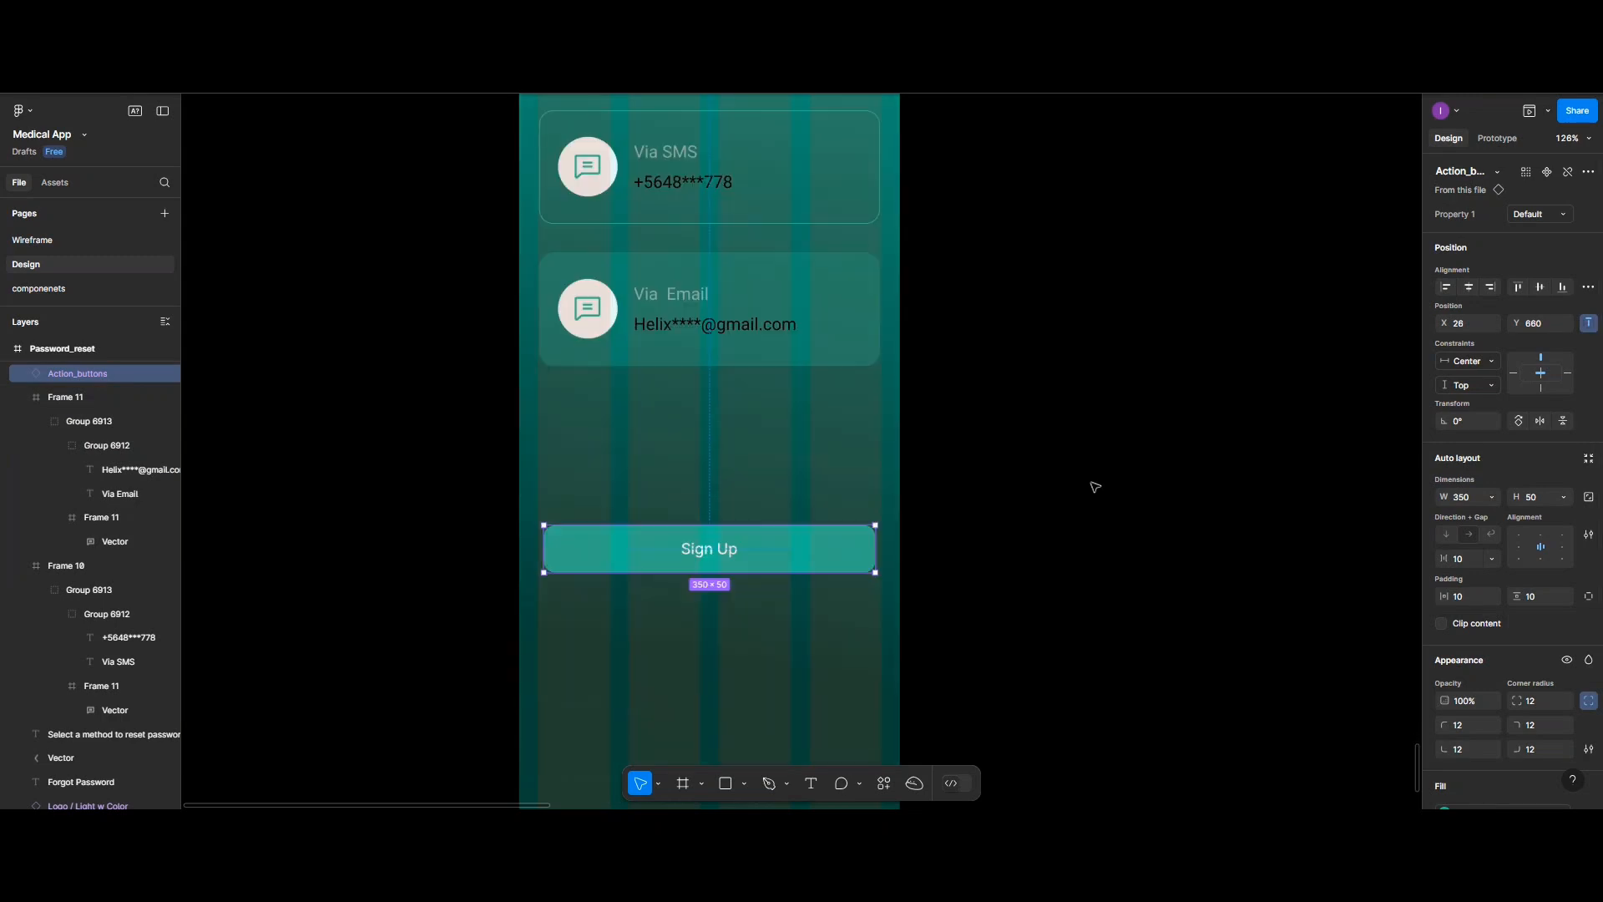
pyautogui.scroll(-1, 1027, 495)
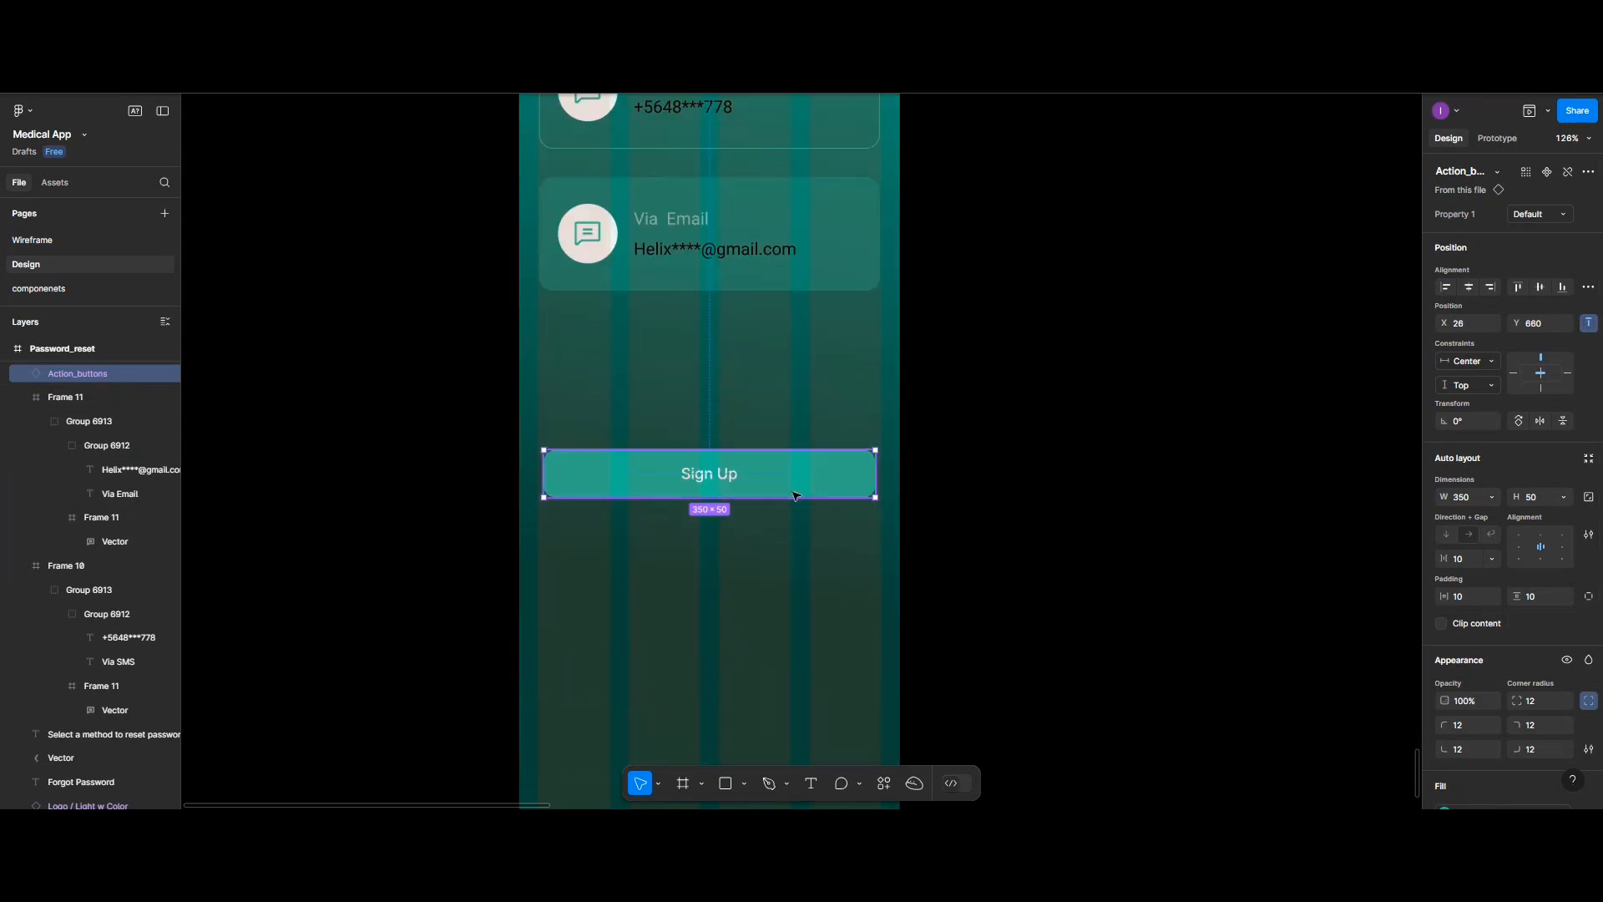
pyautogui.moveTo(794, 496); pyautogui.dragTo(794, 529)
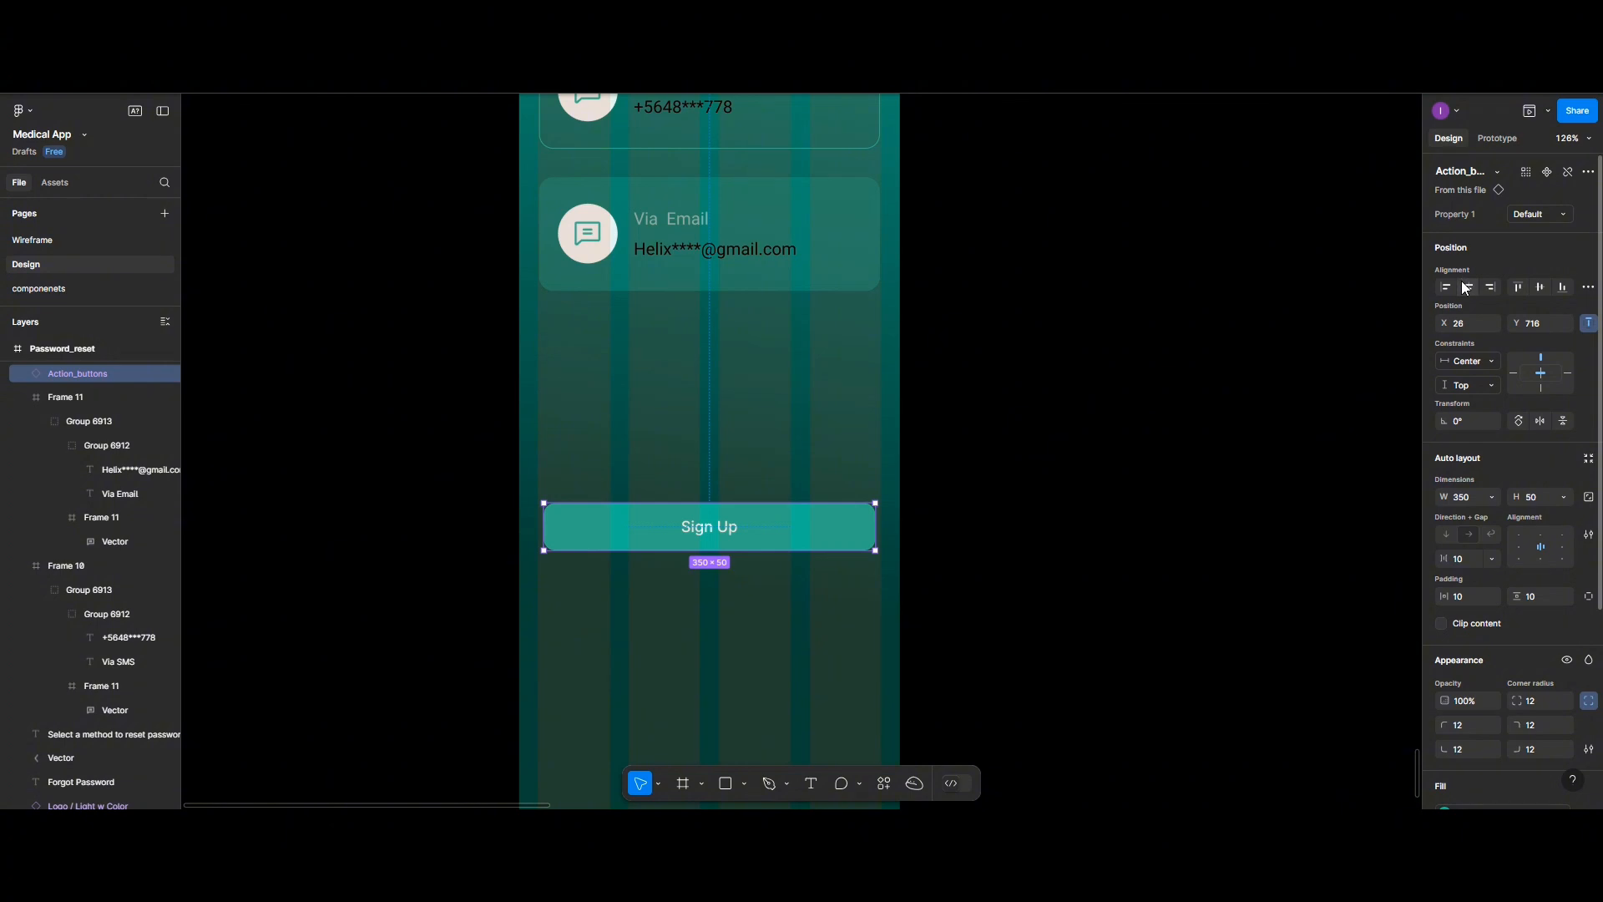
# Change the button's label from "Sign Up" to "Continue"
pyautogui.doubleClick(723, 532)
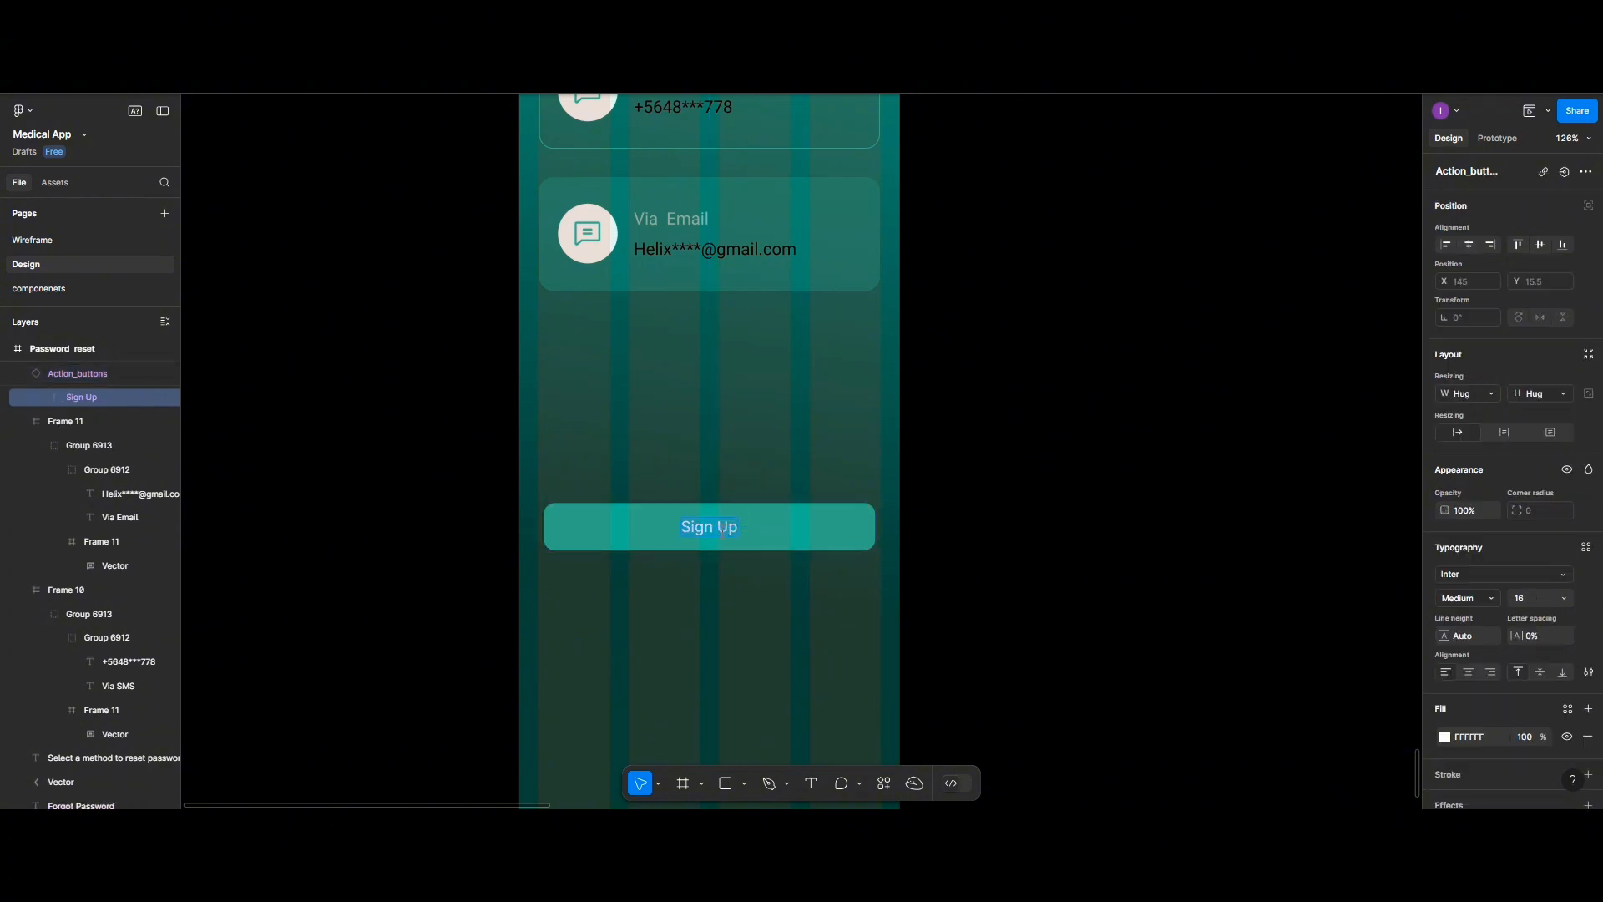
pyautogui.write('Continue')
pyautogui.click(786, 593)
pyautogui.scroll(3, 788, 391)
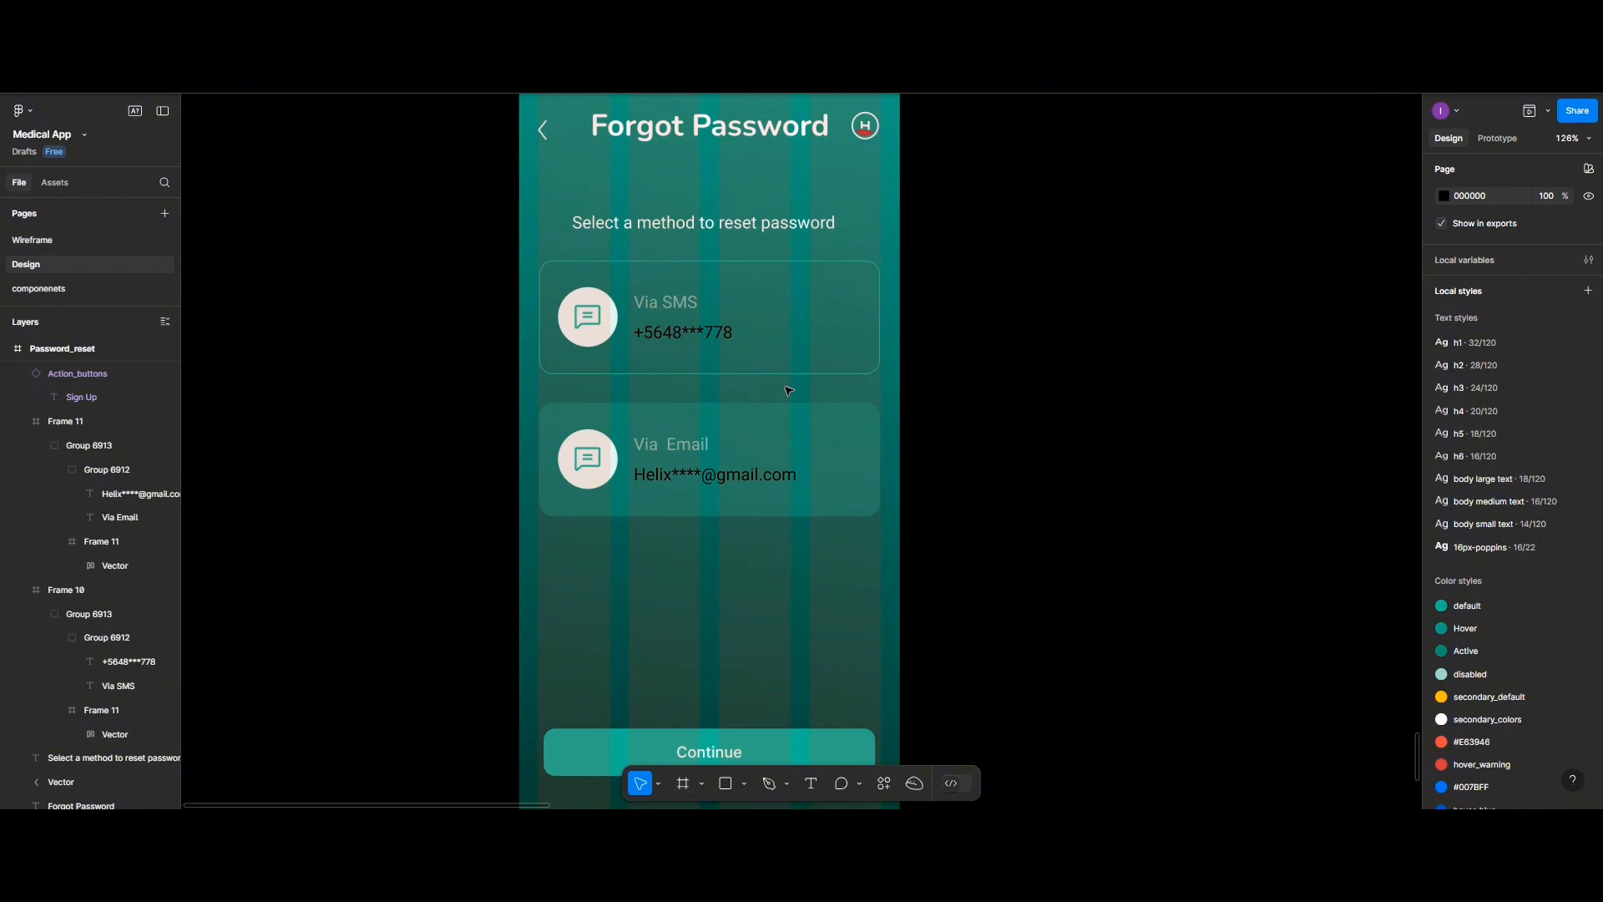
# Shorten the Password_reset frame from its lower edge to a height of about 876
pyautogui.scroll(-5, 788, 390)
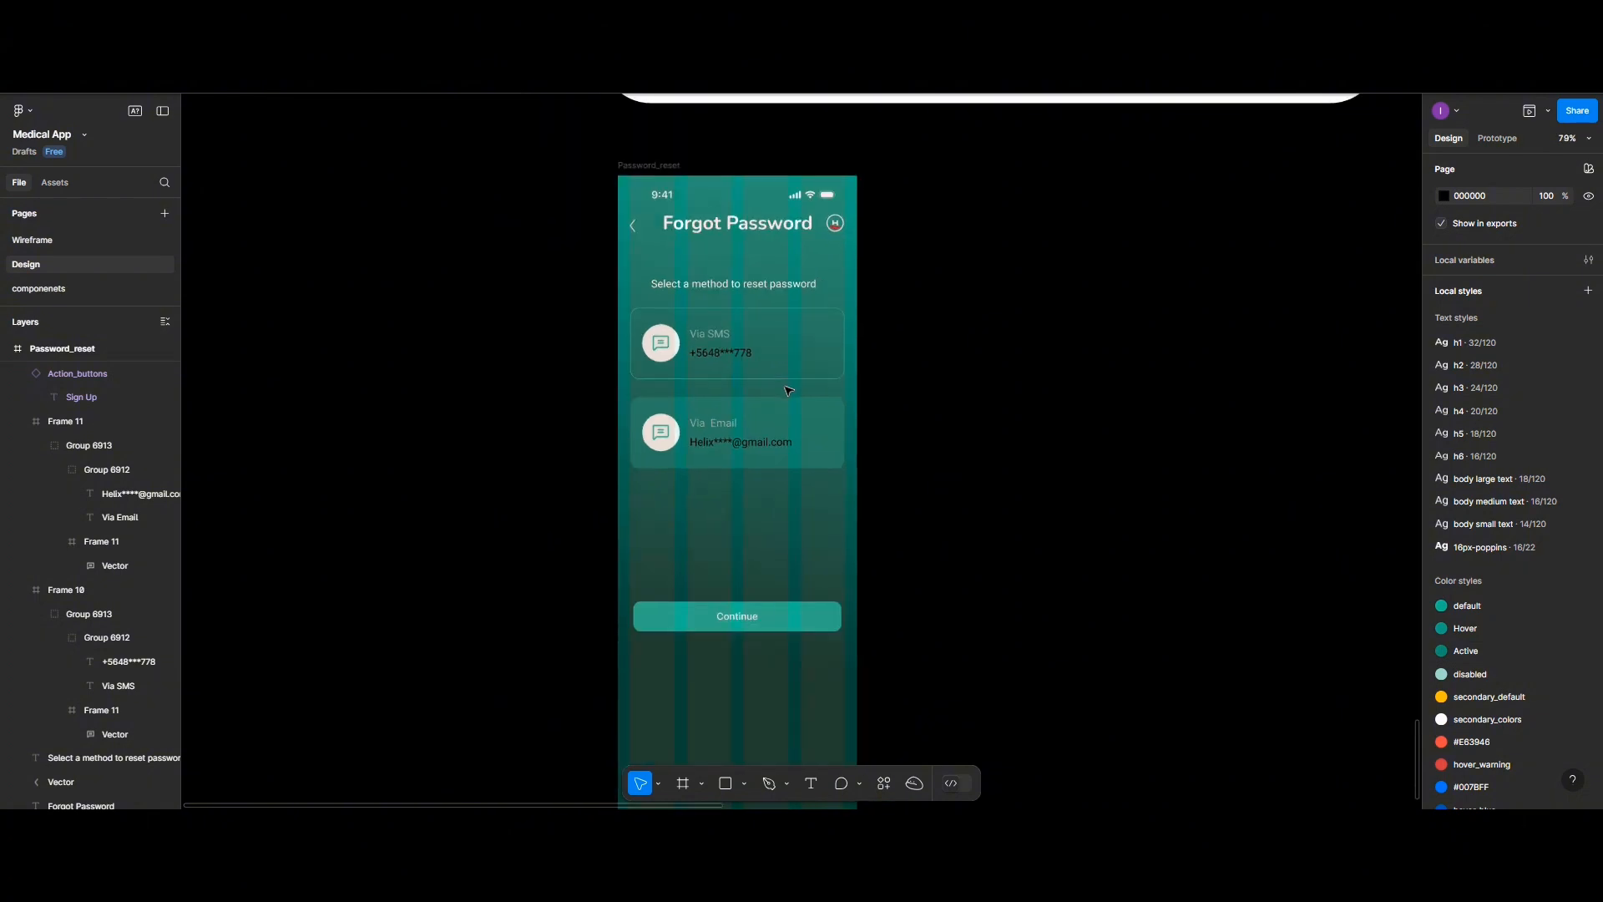
pyautogui.click(647, 165)
pyautogui.click(817, 648)
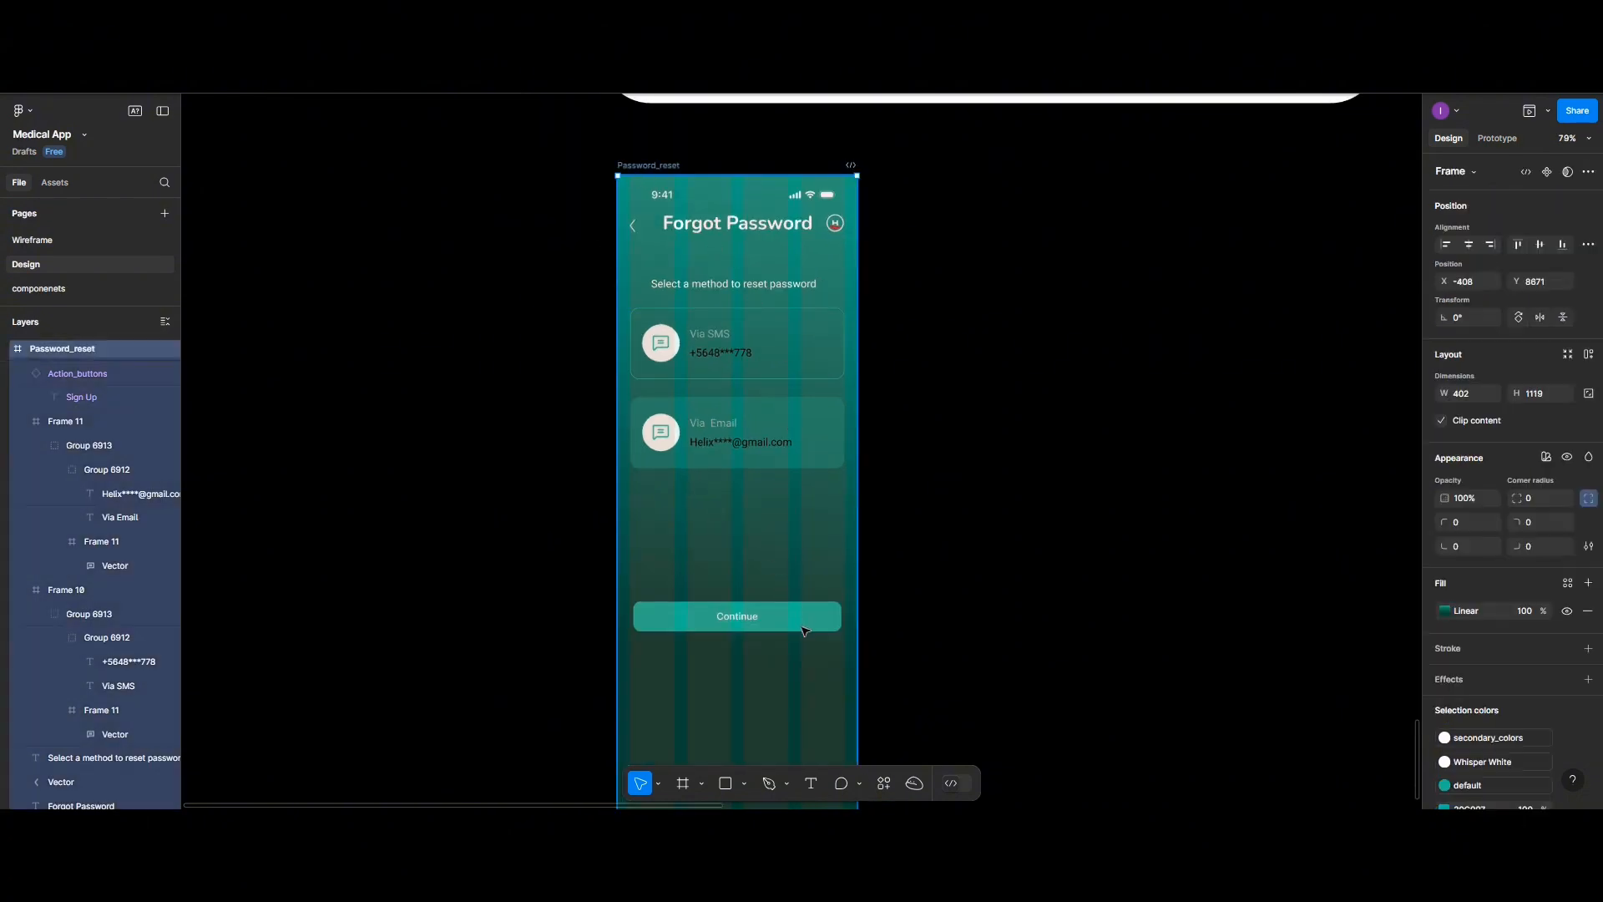
pyautogui.scroll(-4, 817, 647)
pyautogui.moveTo(764, 540); pyautogui.dragTo(779, 393)
# Check the Sign_up frame's height and set the Password_reset frame's height to match it, 874
pyautogui.scroll(8, 762, 523)
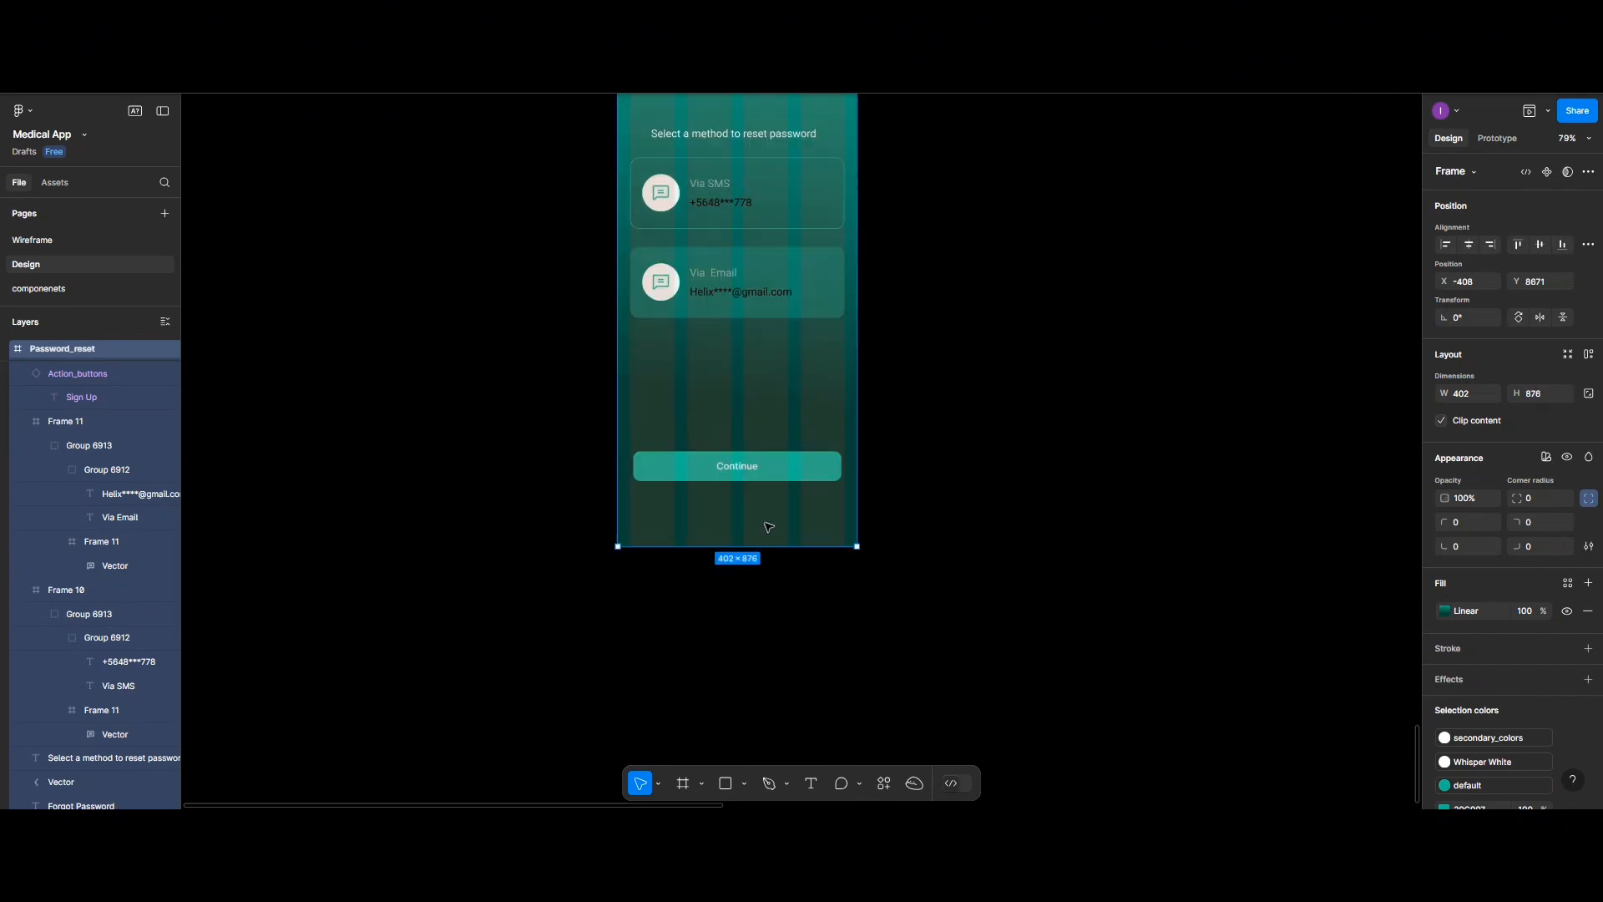
pyautogui.scroll(20, 768, 526)
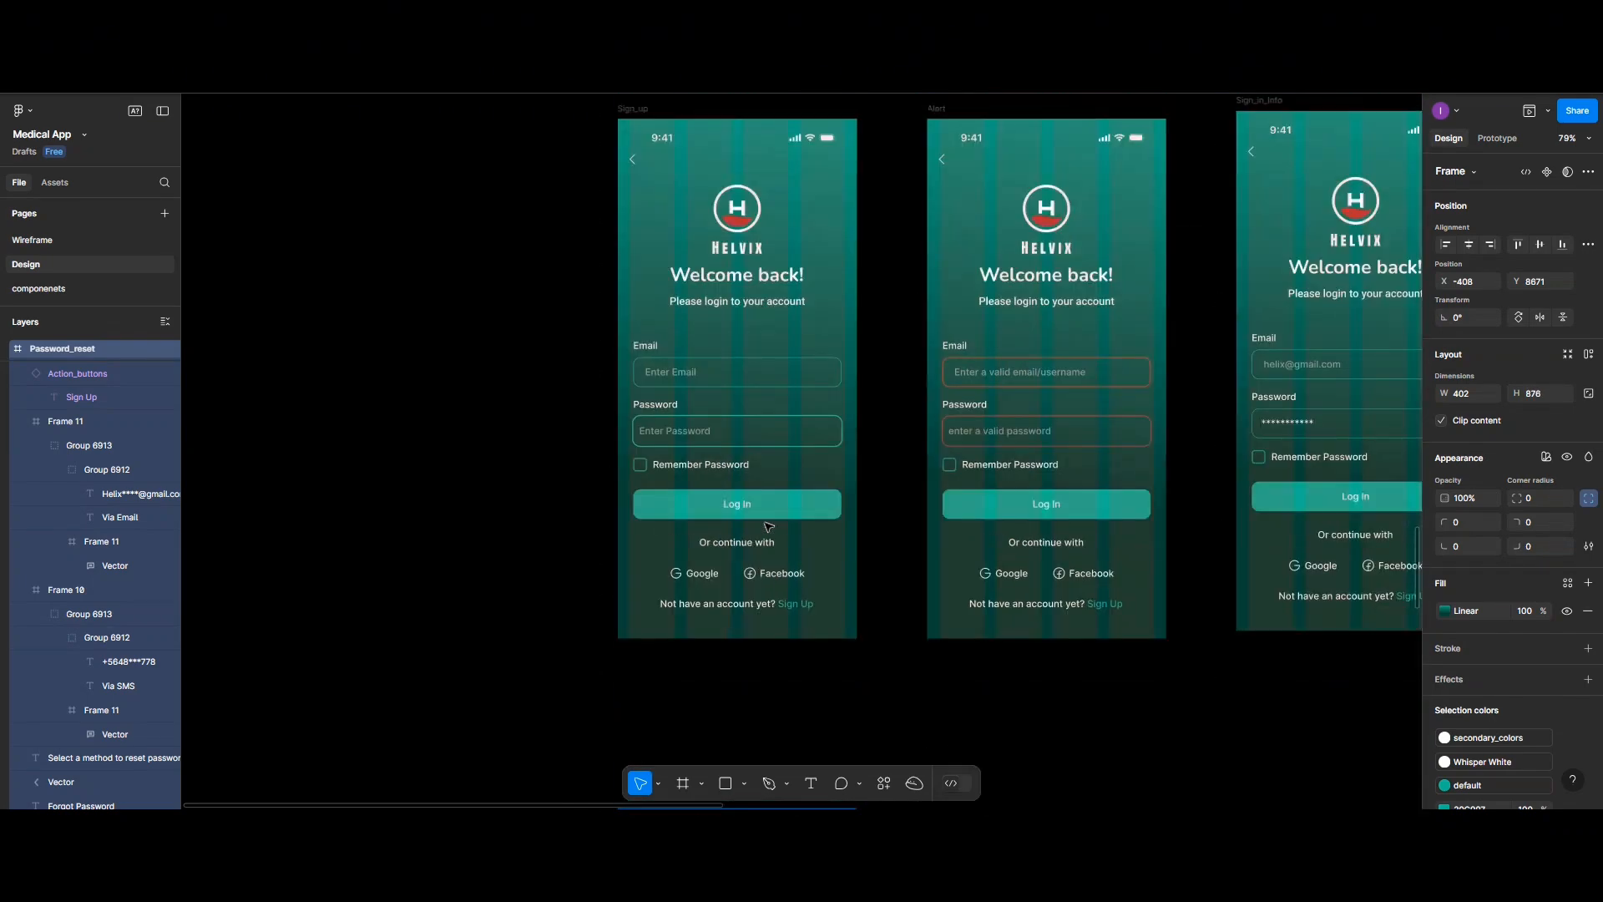
pyautogui.scroll(1, 768, 527)
pyautogui.click(638, 183)
pyautogui.scroll(-1, 1545, 327)
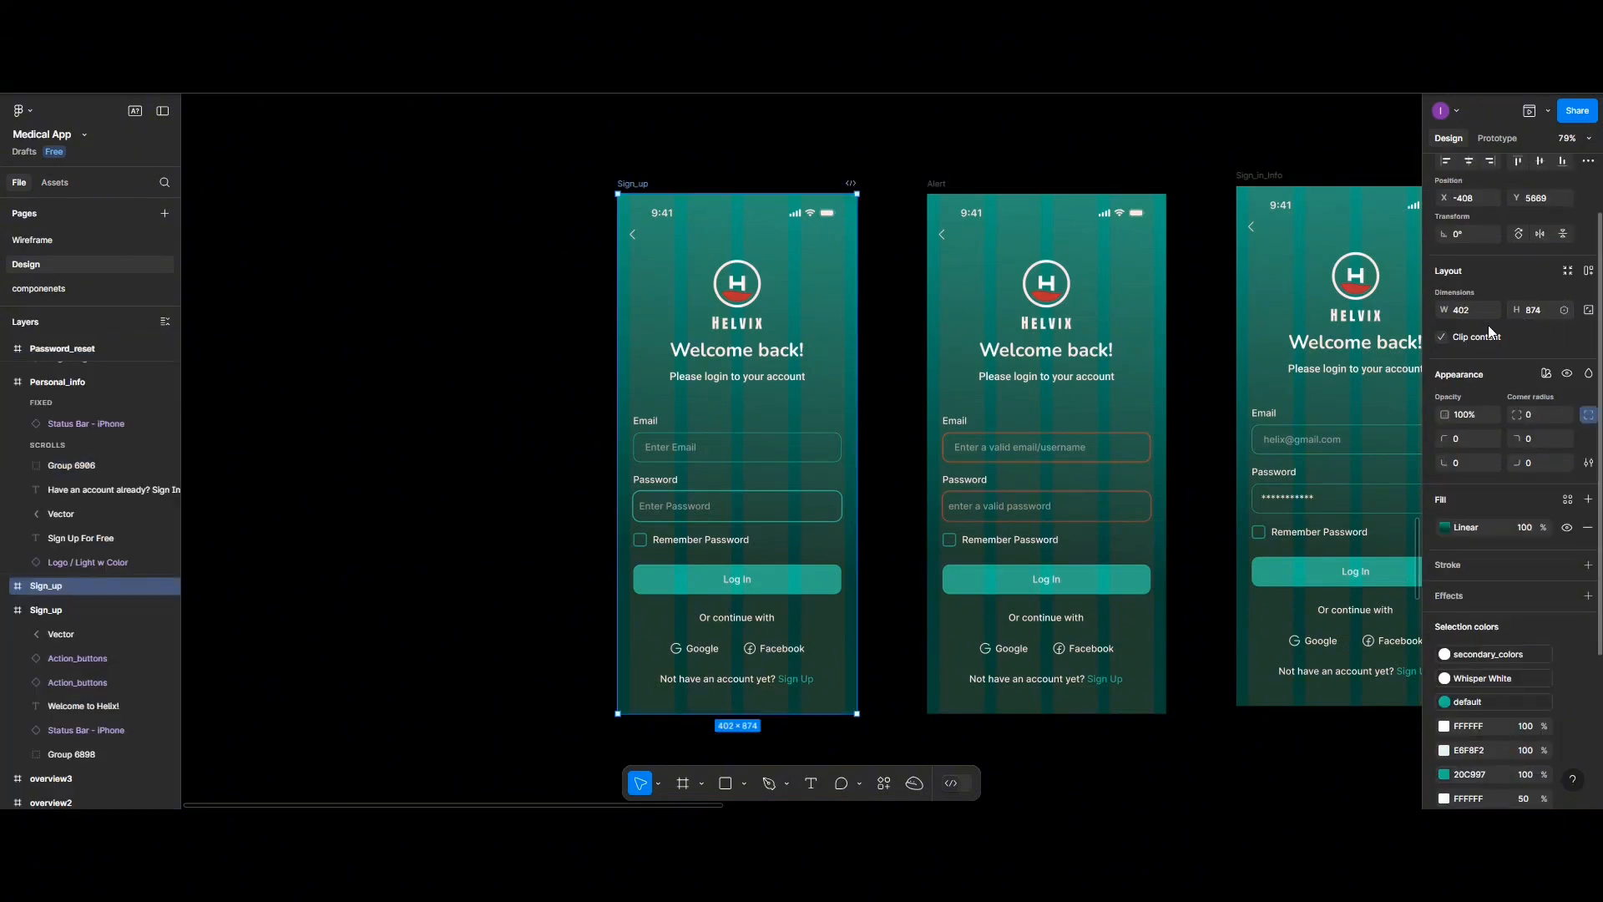
pyautogui.scroll(-3, 1052, 453)
pyautogui.scroll(-18, 1051, 454)
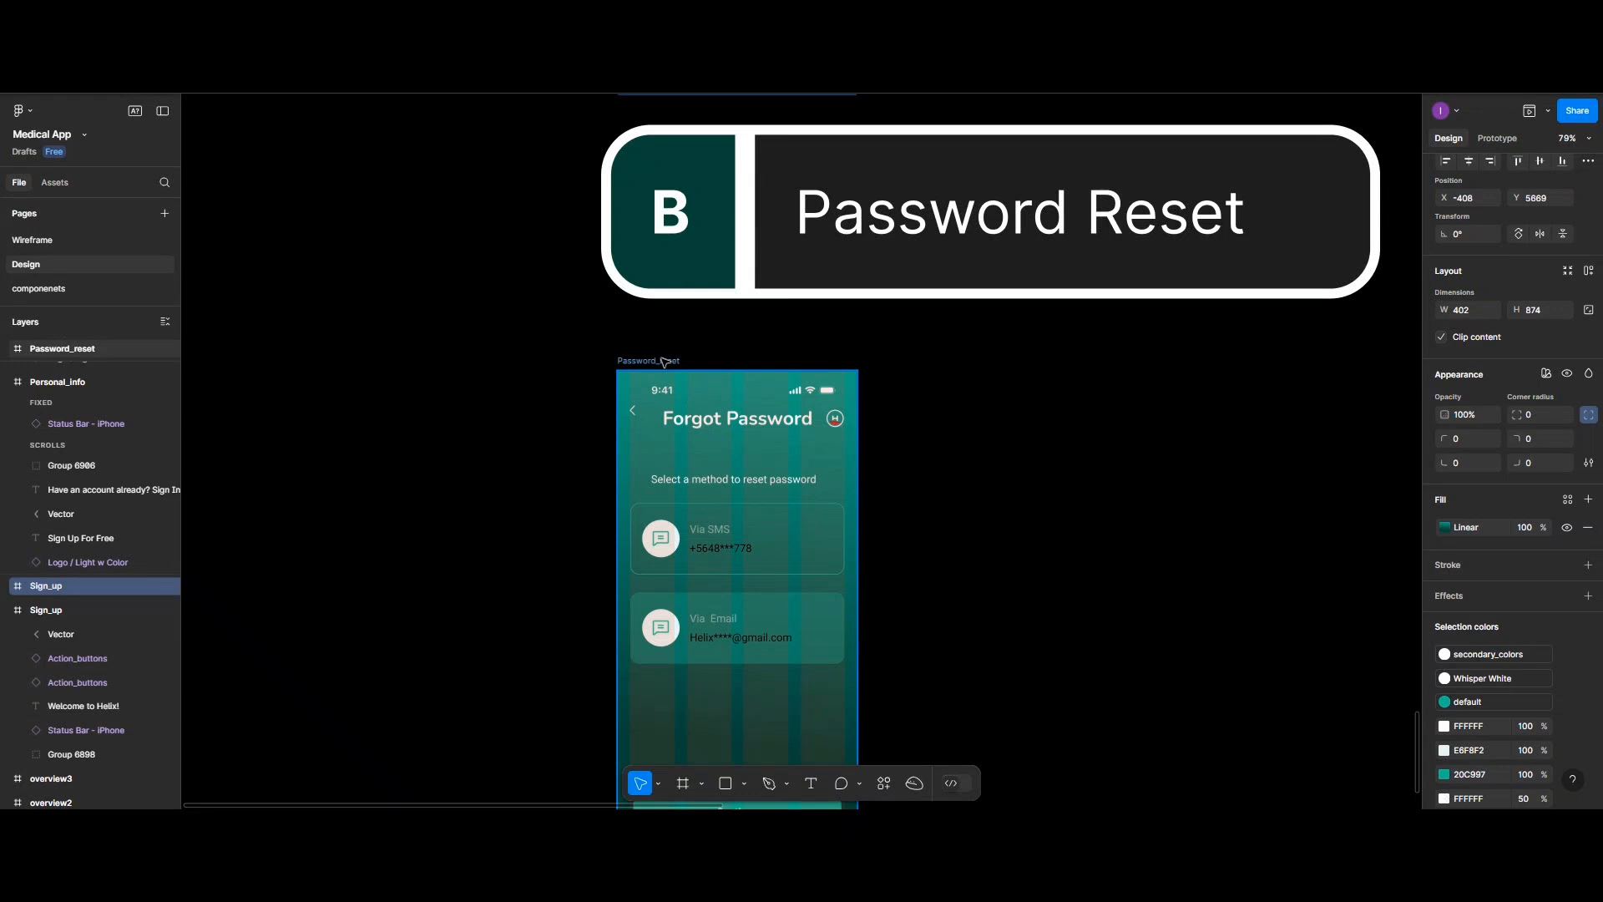
pyautogui.click(665, 362)
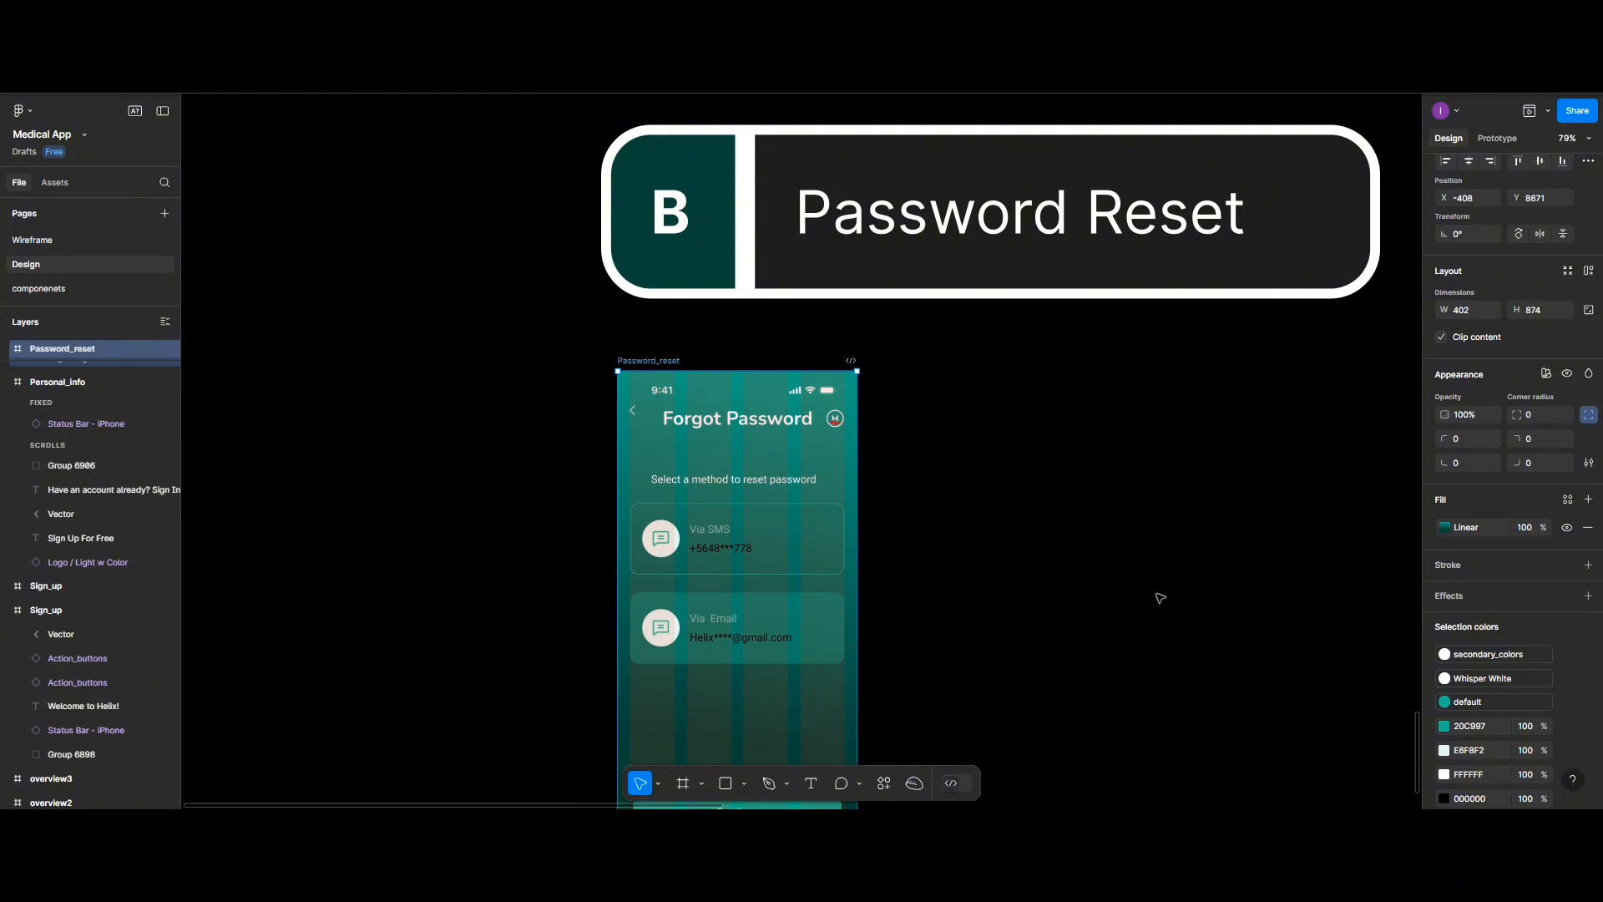
# Duplicate the Password_reset frame and place the copy beside the original, at about X 139, Y 8671
pyautogui.click(865, 499)
pyautogui.scroll(-3, 865, 499)
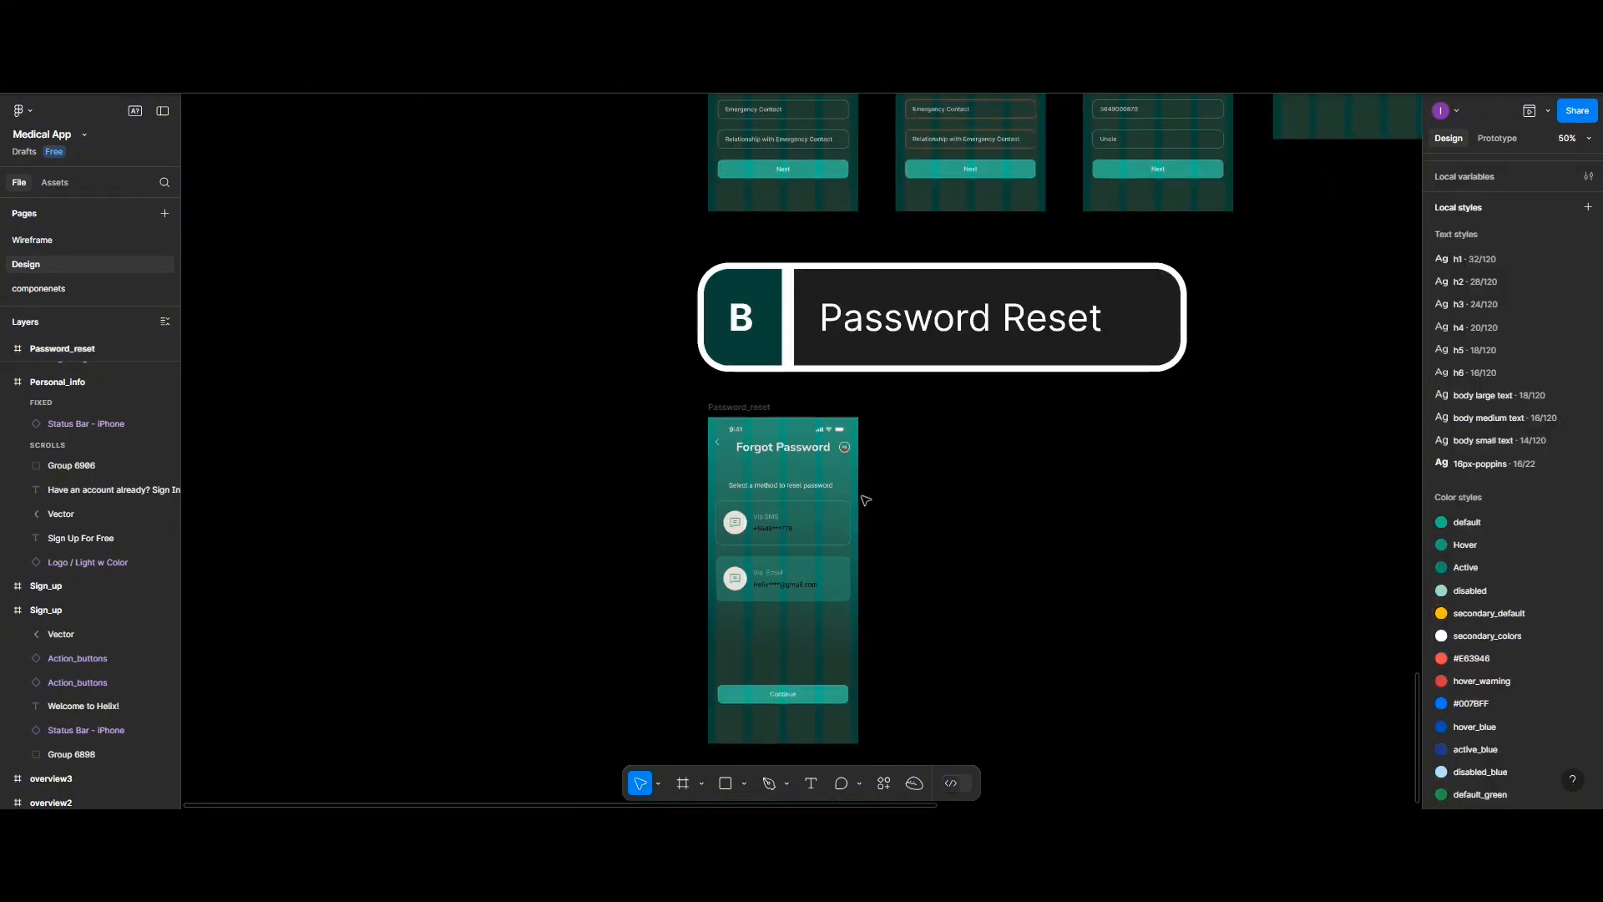
pyautogui.hscroll(3, 865, 499)
pyautogui.scroll(-2, 860, 501)
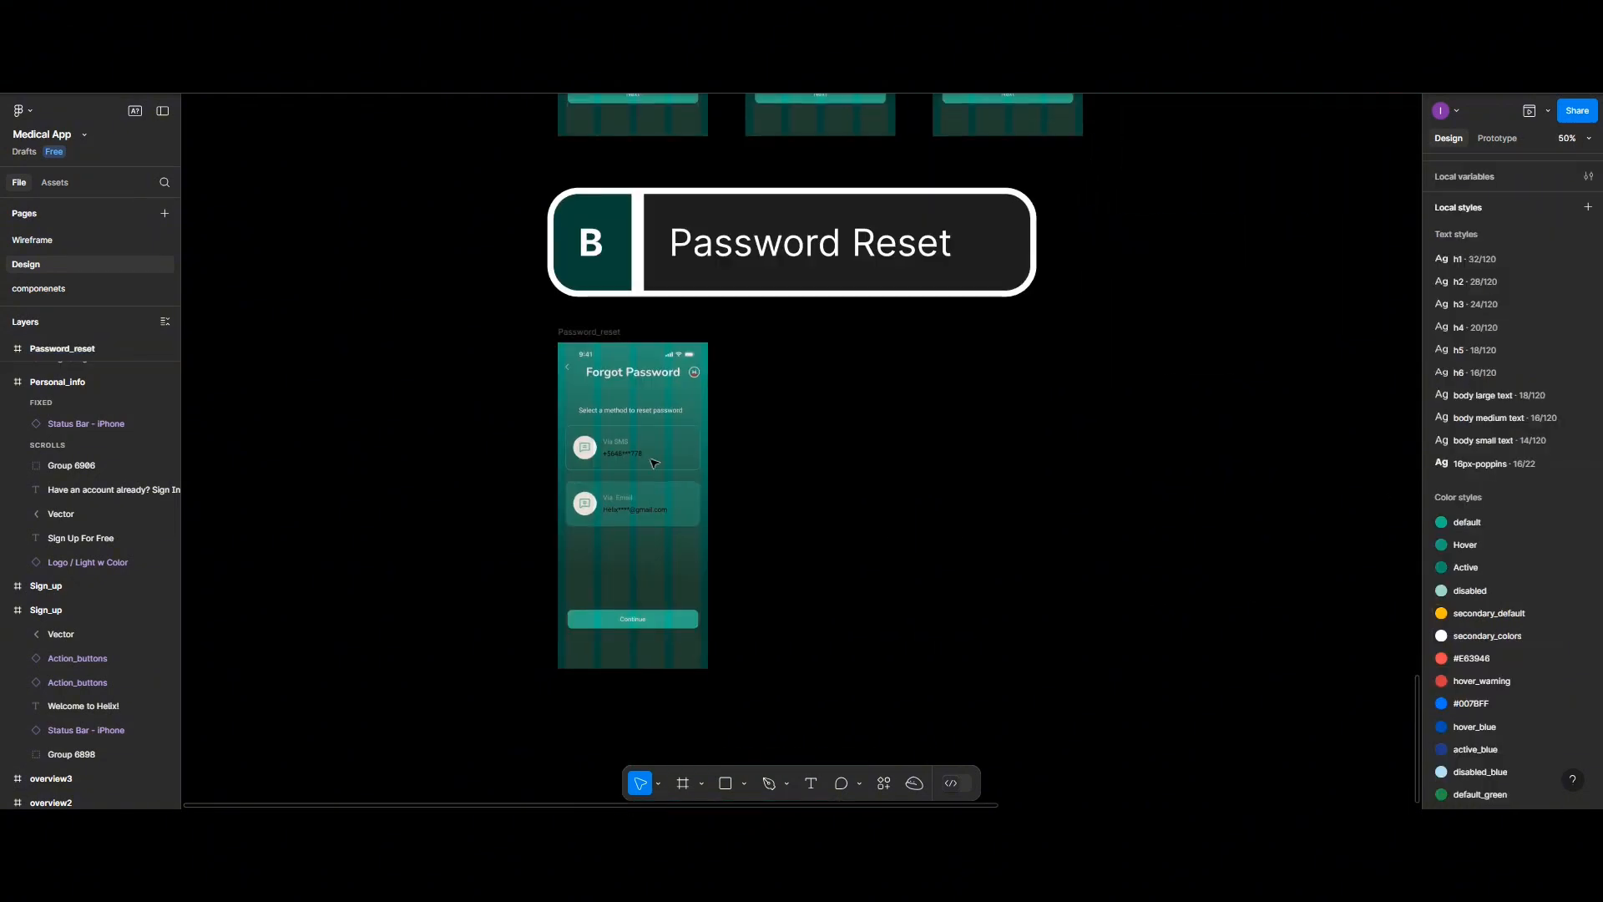
pyautogui.scroll(3, 618, 520)
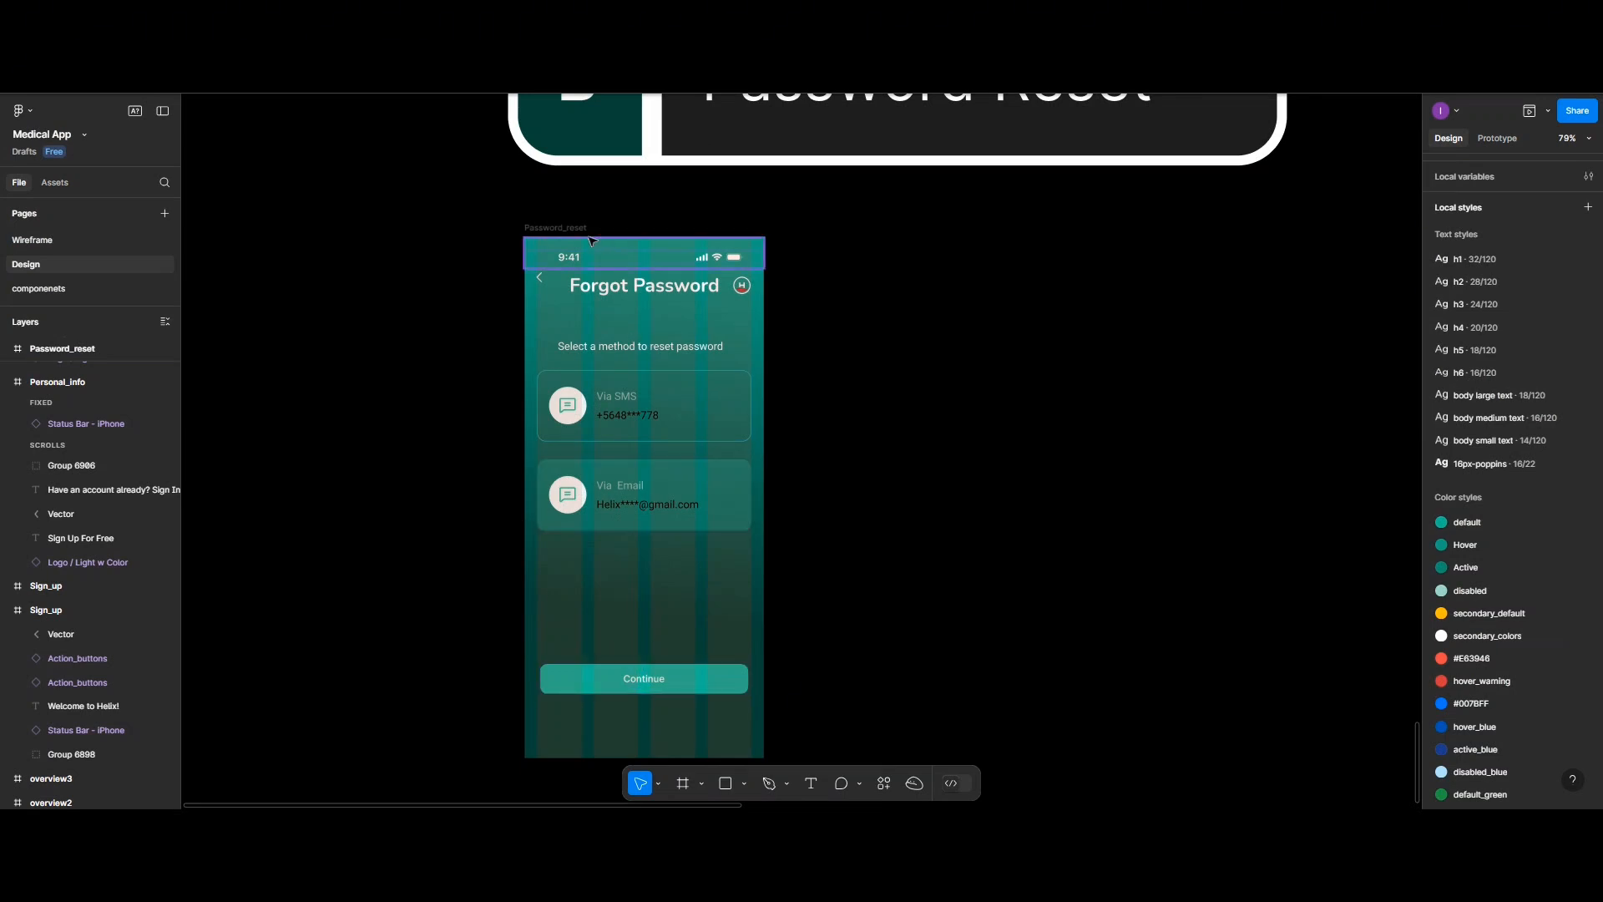
pyautogui.click(558, 226)
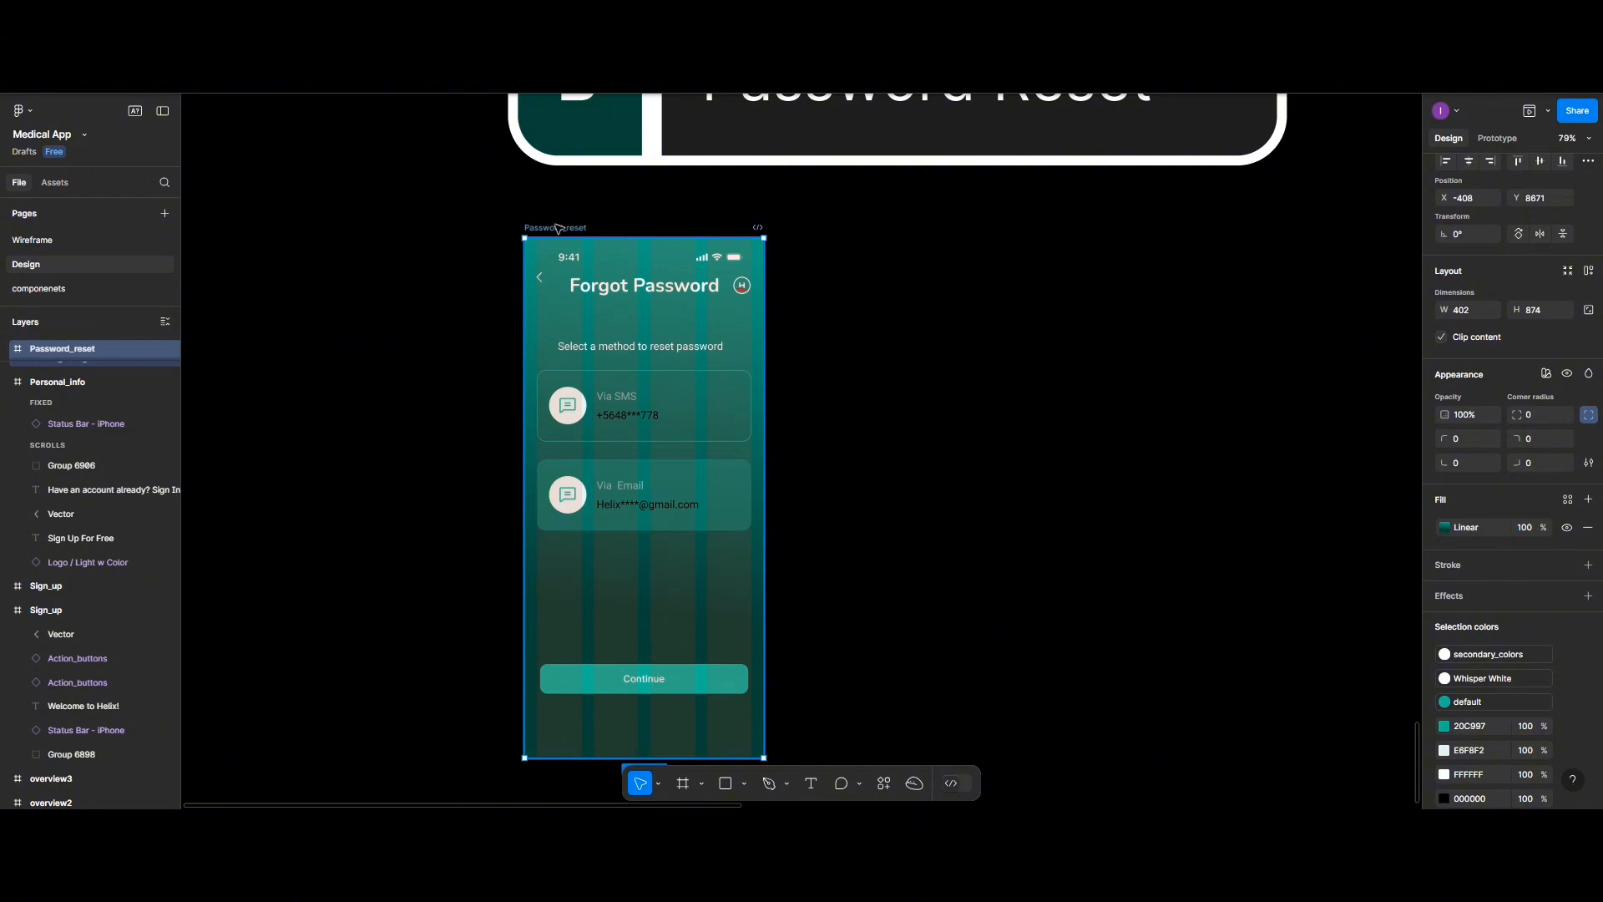
pyautogui.moveTo(578, 240); pyautogui.dragTo(885, 227)
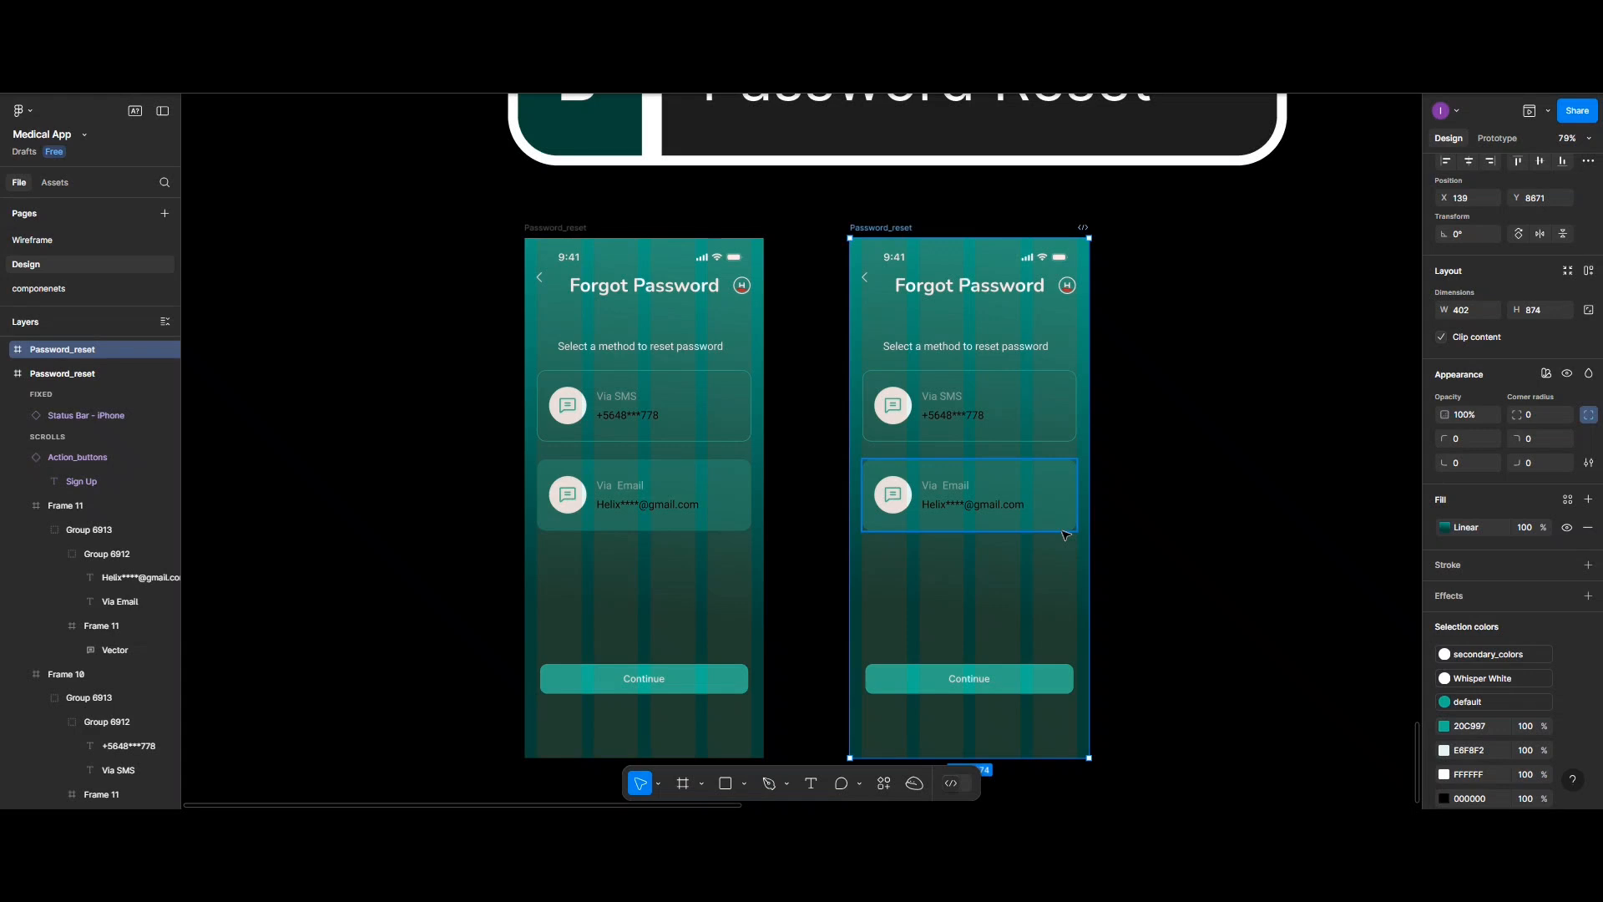
# Delete the Via SMS and Via Email cards from the duplicated Password_reset frame
pyautogui.hscroll(-2, 1065, 534)
pyautogui.hscroll(4, 1065, 534)
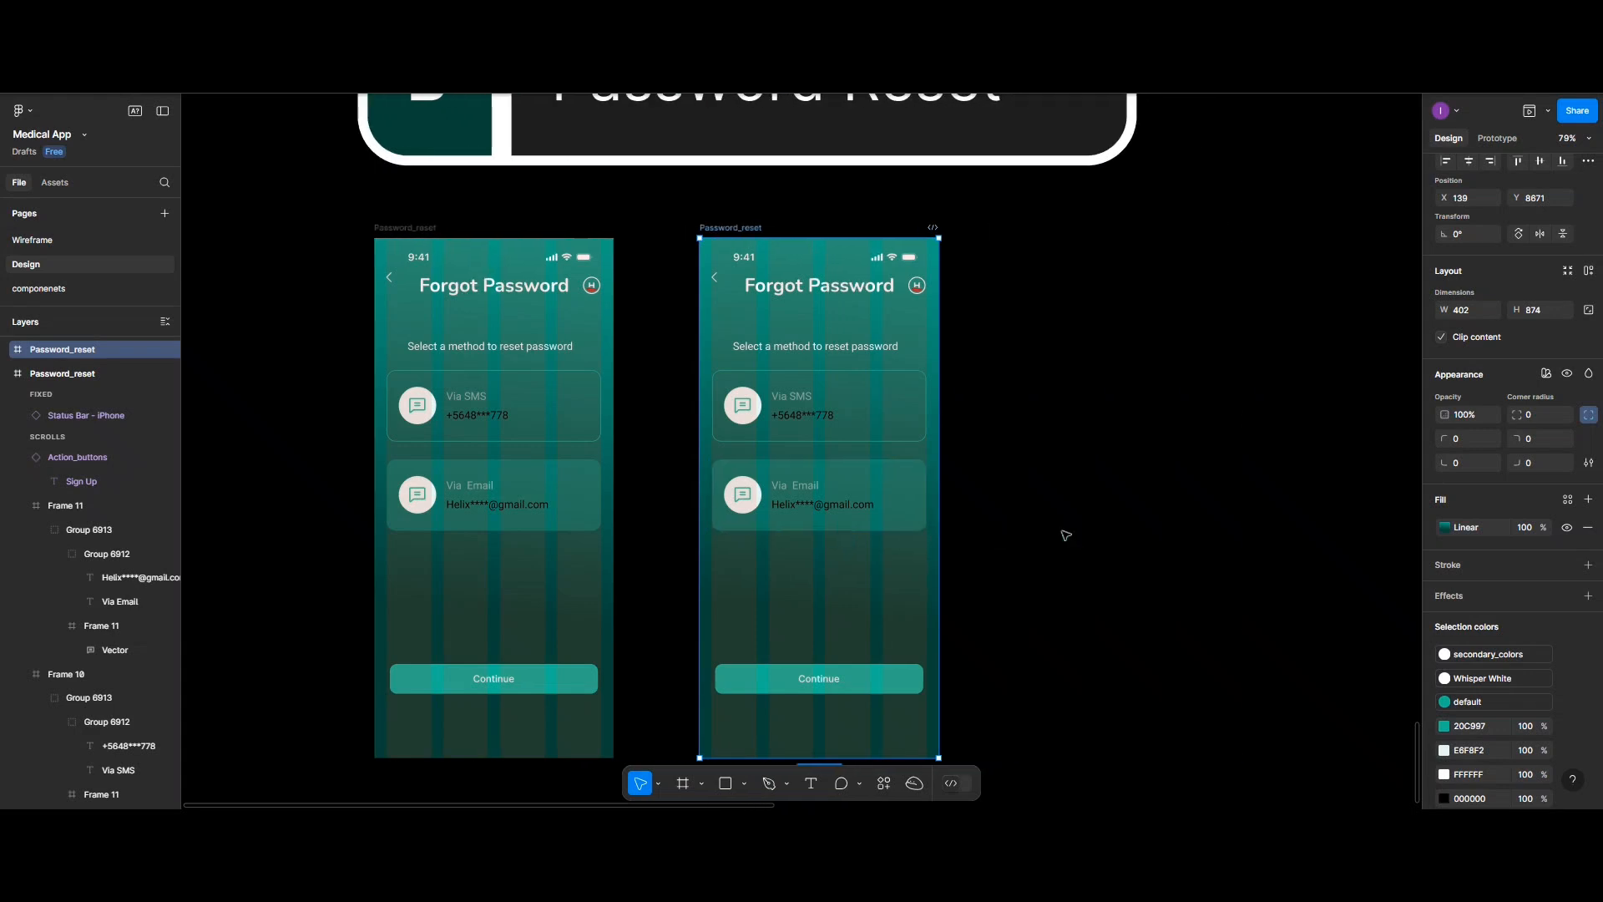
pyautogui.click(864, 432)
pyautogui.keyDown('shift'); pyautogui.click(860, 486); pyautogui.keyUp('shift')
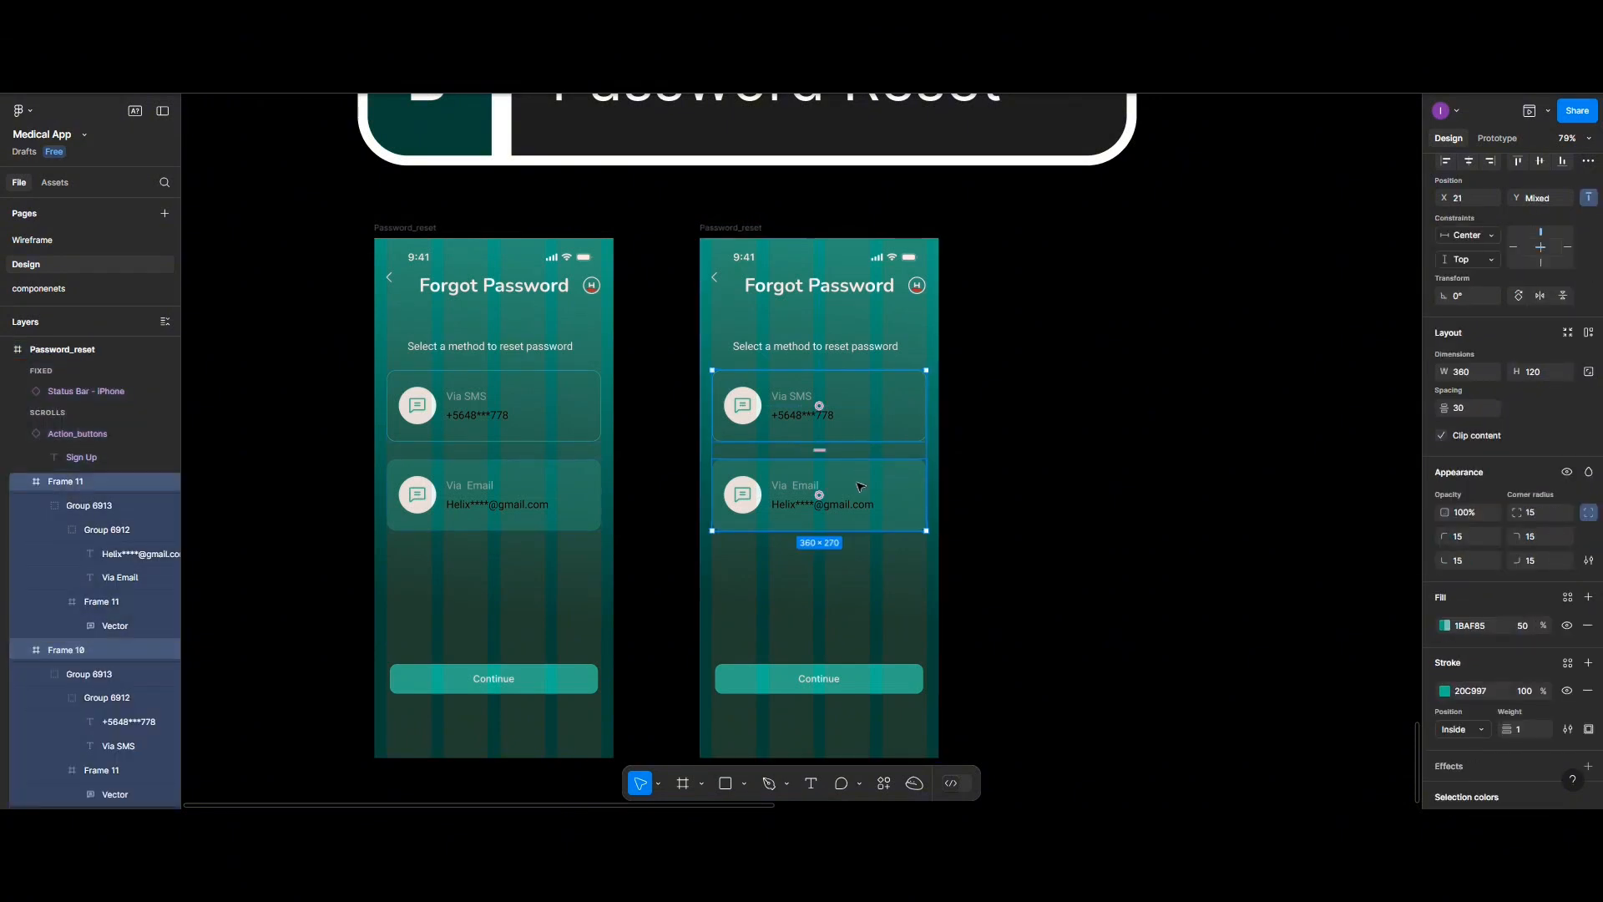
pyautogui.press('Delete')
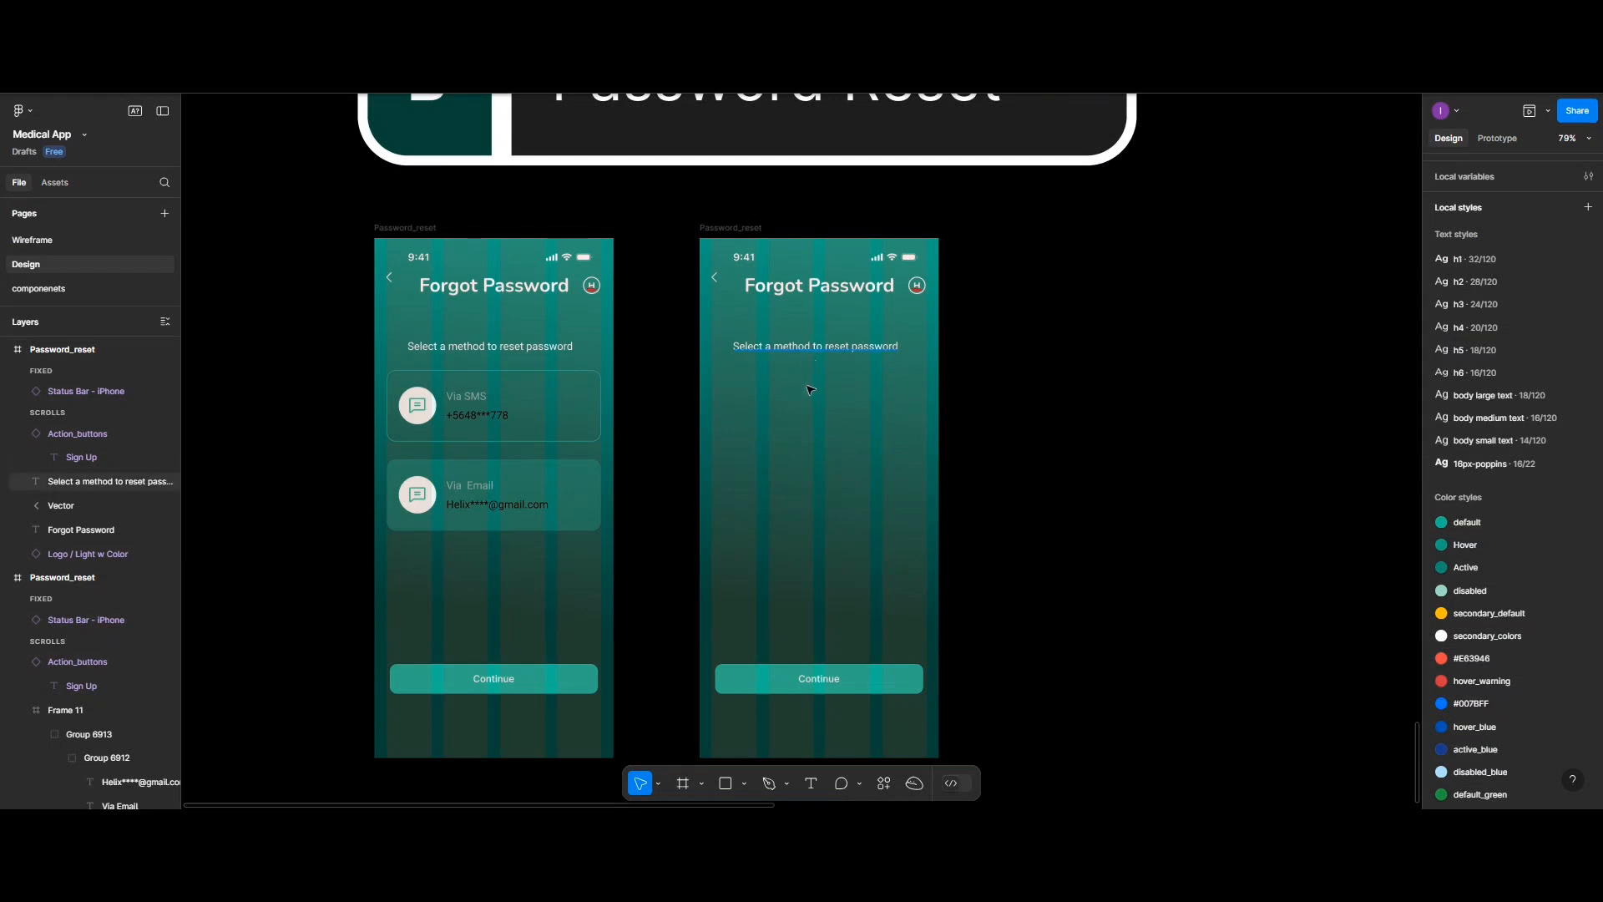
# Move the instruction text in the copy down to about X 70, Y 372 and reword it to "Code has been sent to"
pyautogui.moveTo(808, 346); pyautogui.dragTo(819, 464)
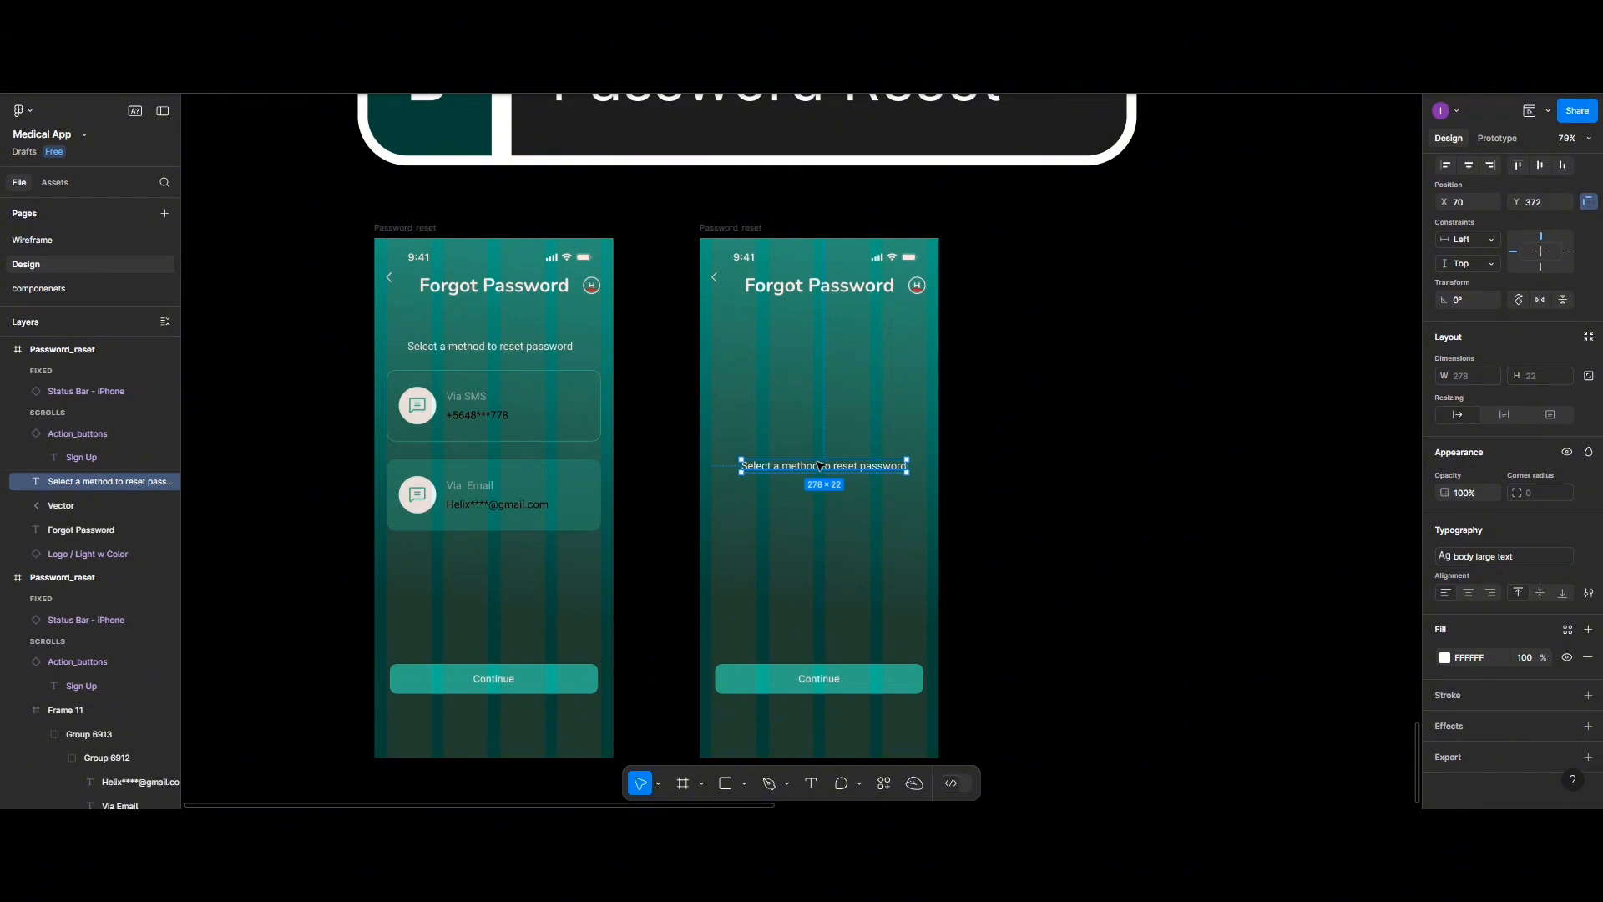
pyautogui.scroll(5, 819, 465)
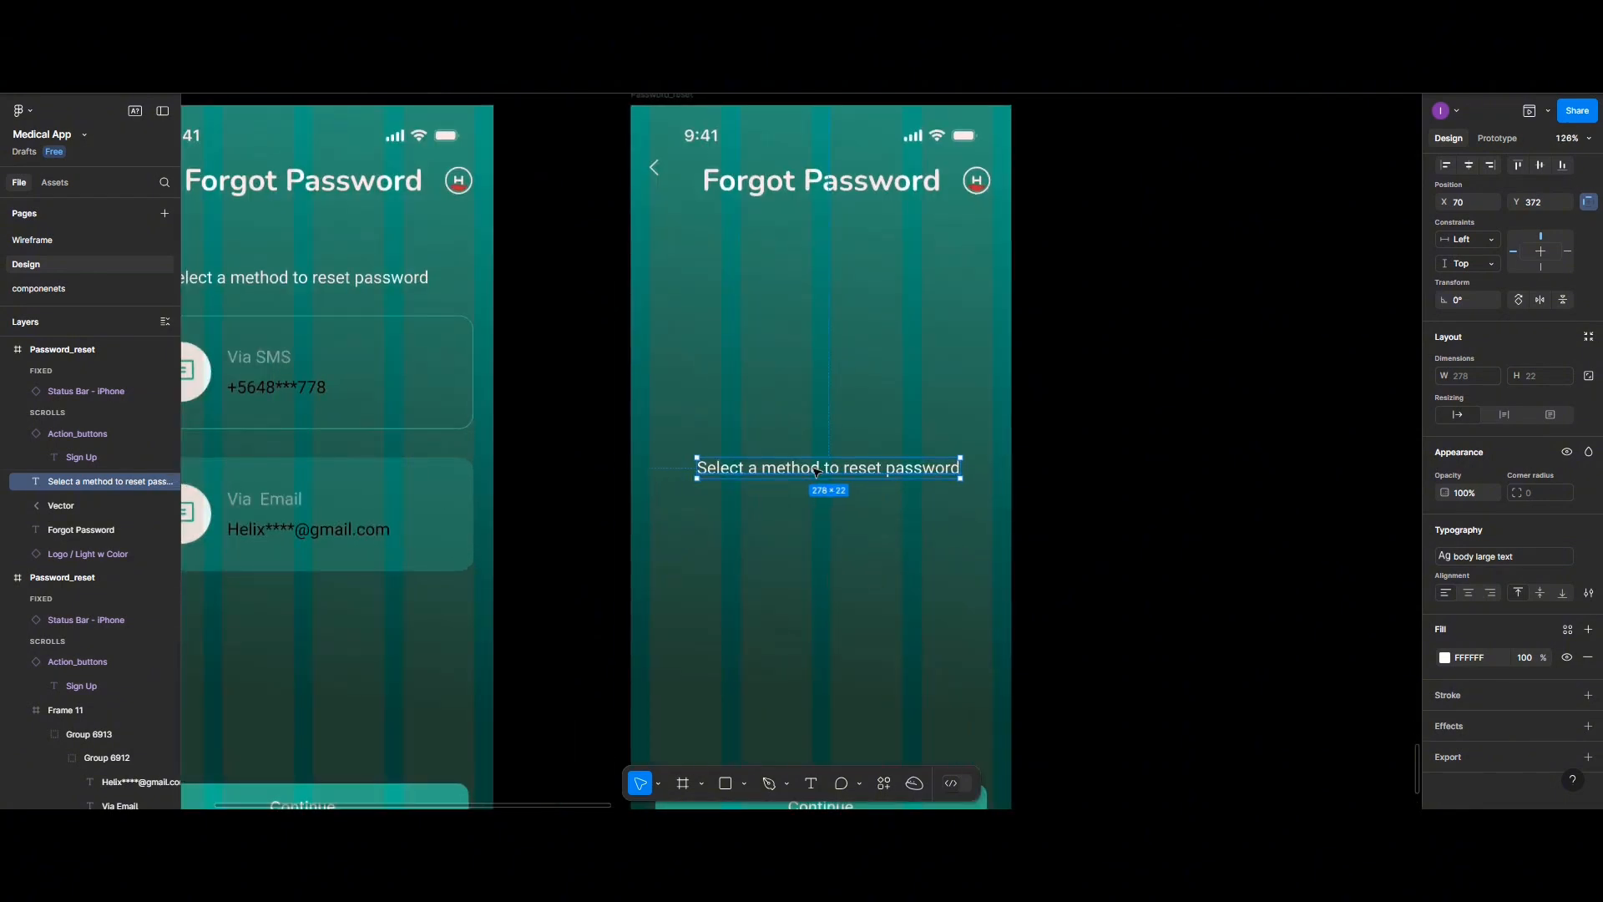
pyautogui.doubleClick(815, 469)
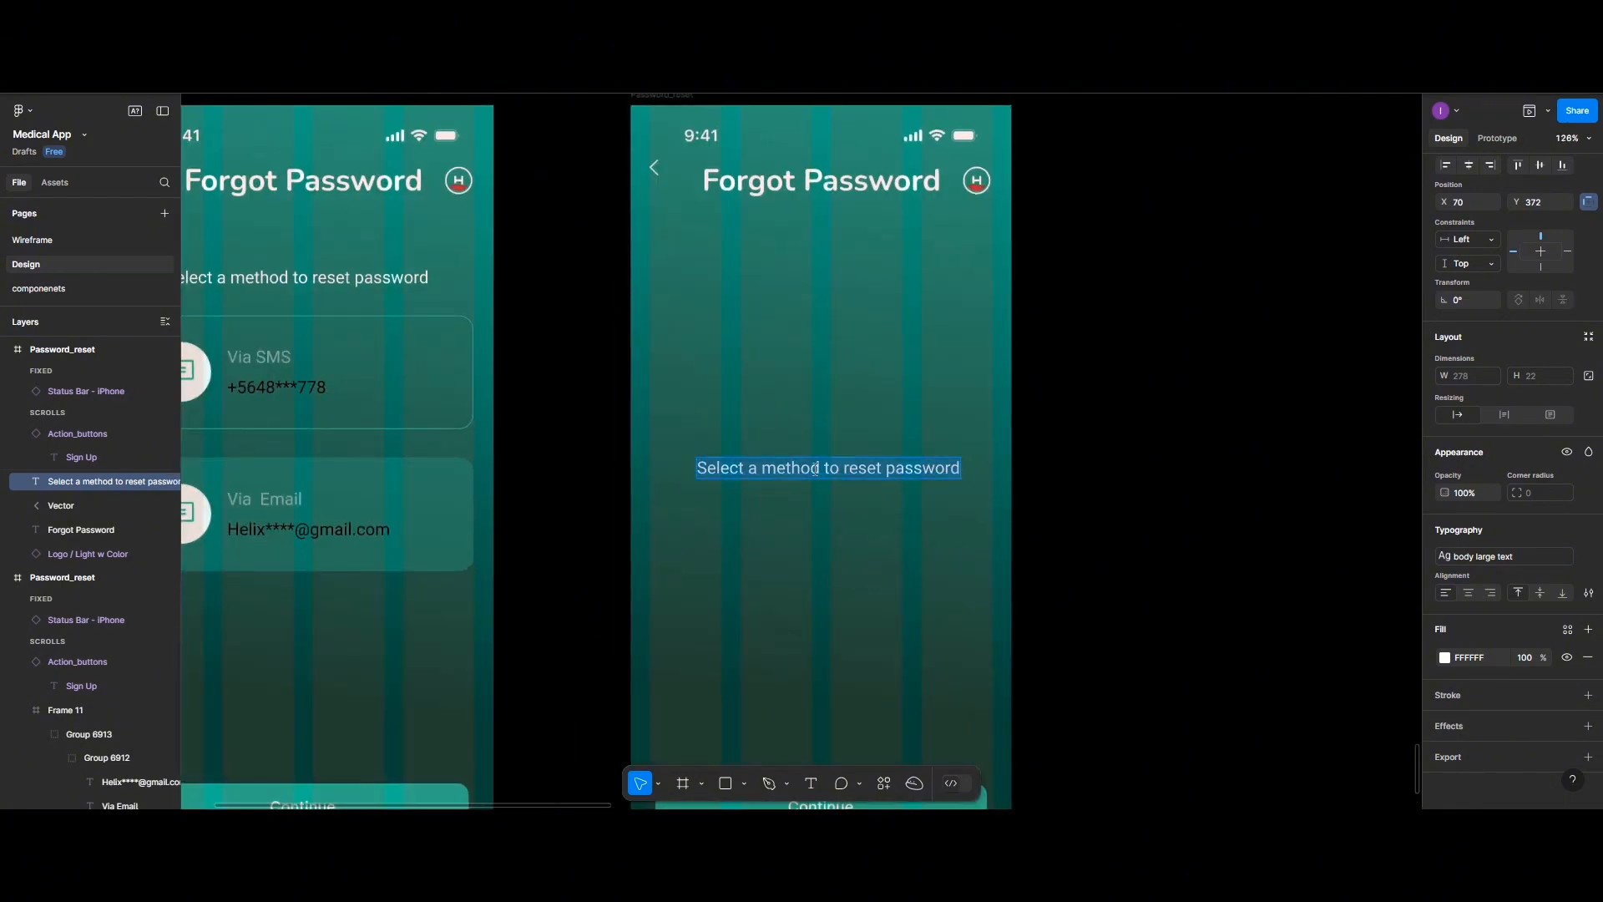
pyautogui.write('Code has')
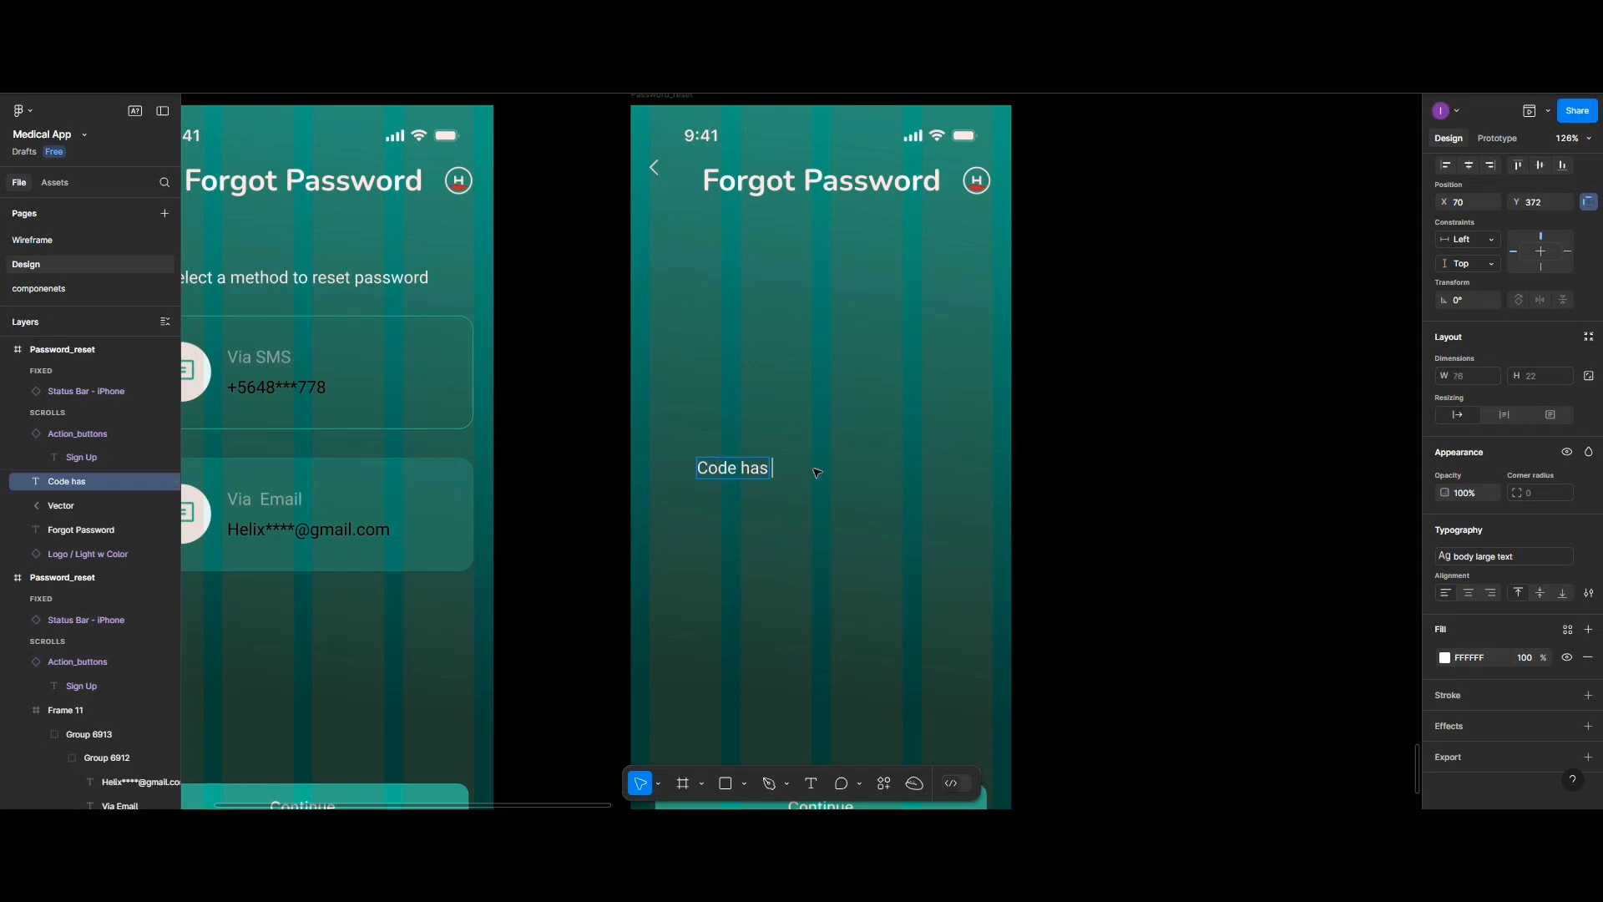
pyautogui.write(' been sent to')
# Copy the masked phone number from the Via SMS card and append it to the "Code has been sent to" text
pyautogui.click(233, 387)
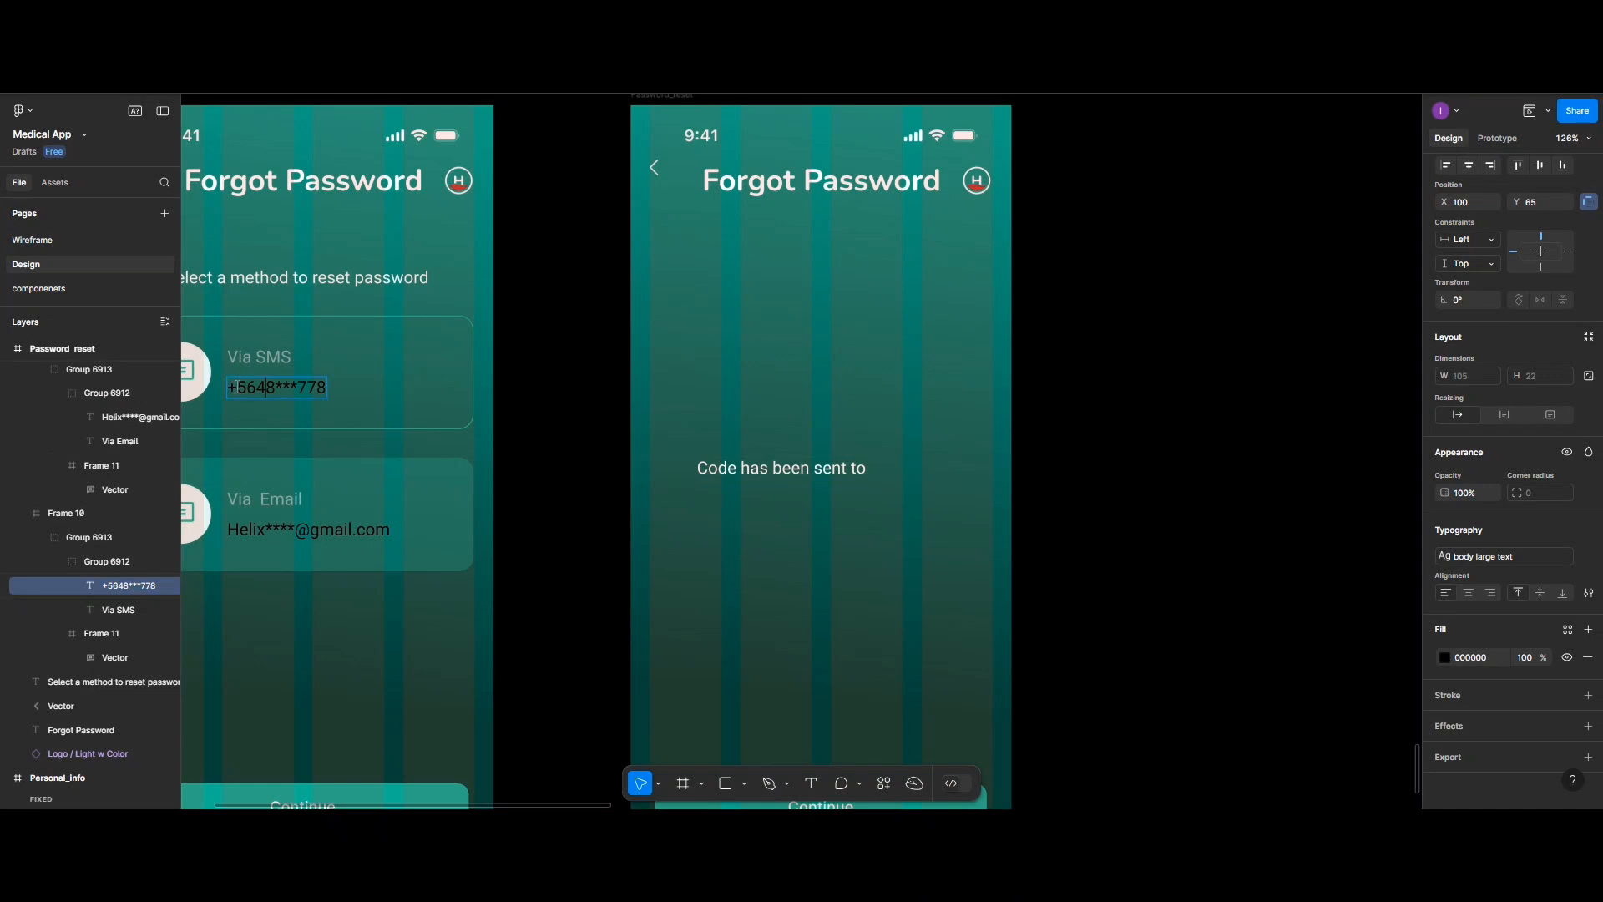
pyautogui.moveTo(236, 387); pyautogui.dragTo(320, 387)
pyautogui.click(867, 467)
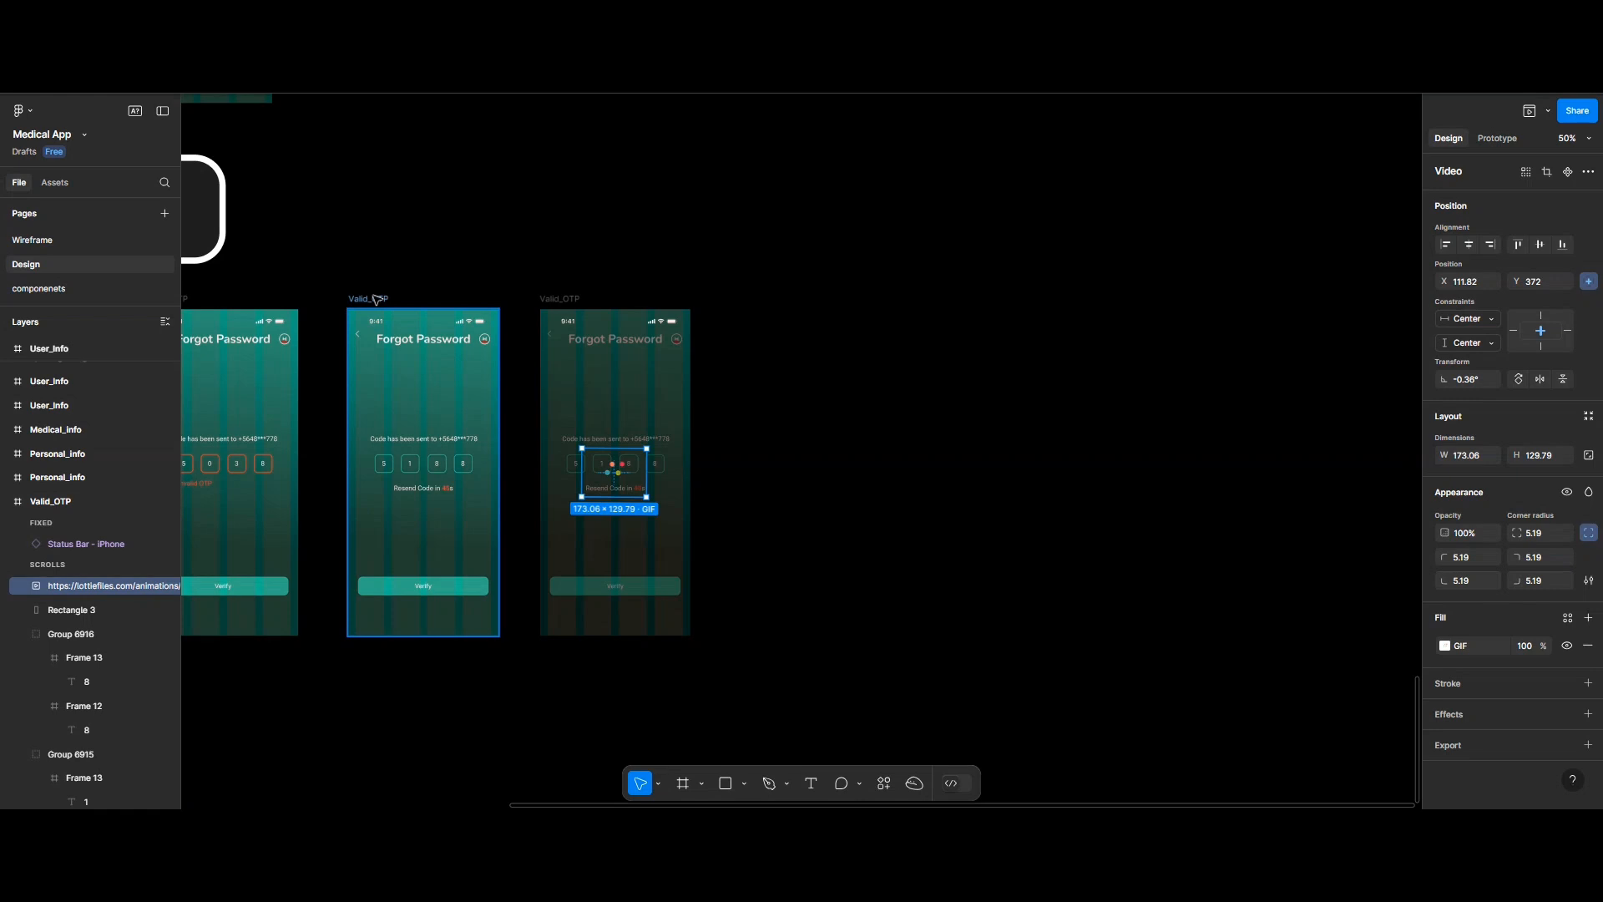
# Duplicate the undimmed Valid_OTP frame to about X 2291, Y 8671 and change the copy's title to "Reset Password"
pyautogui.moveTo(375, 299); pyautogui.dragTo(821, 352)
pyautogui.scroll(4, 822, 353)
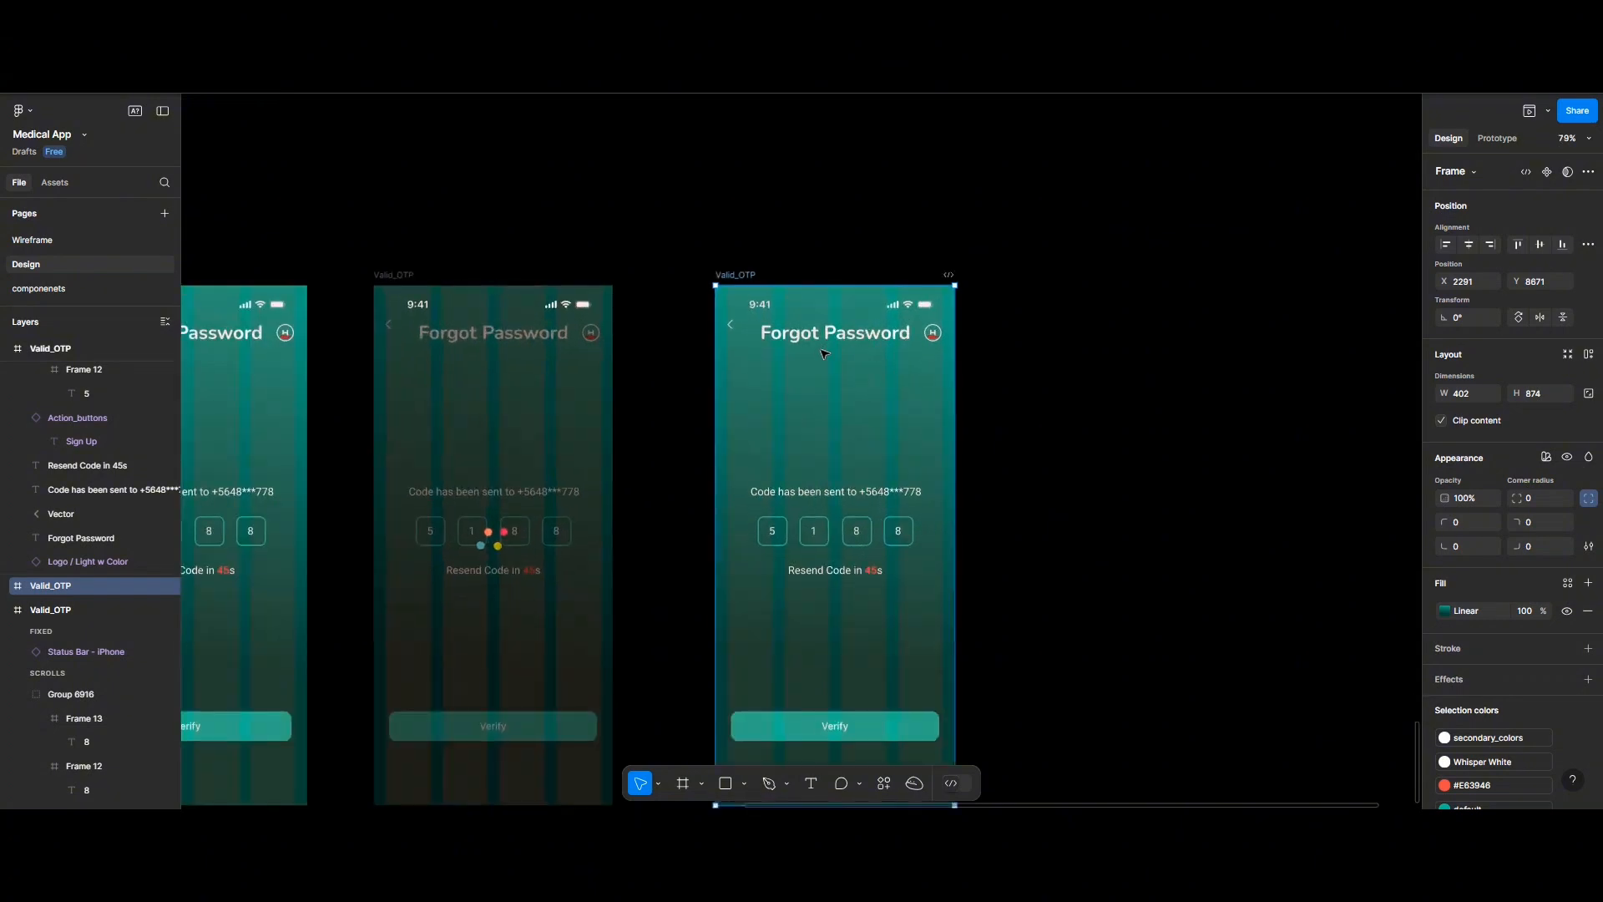
pyautogui.doubleClick(827, 334)
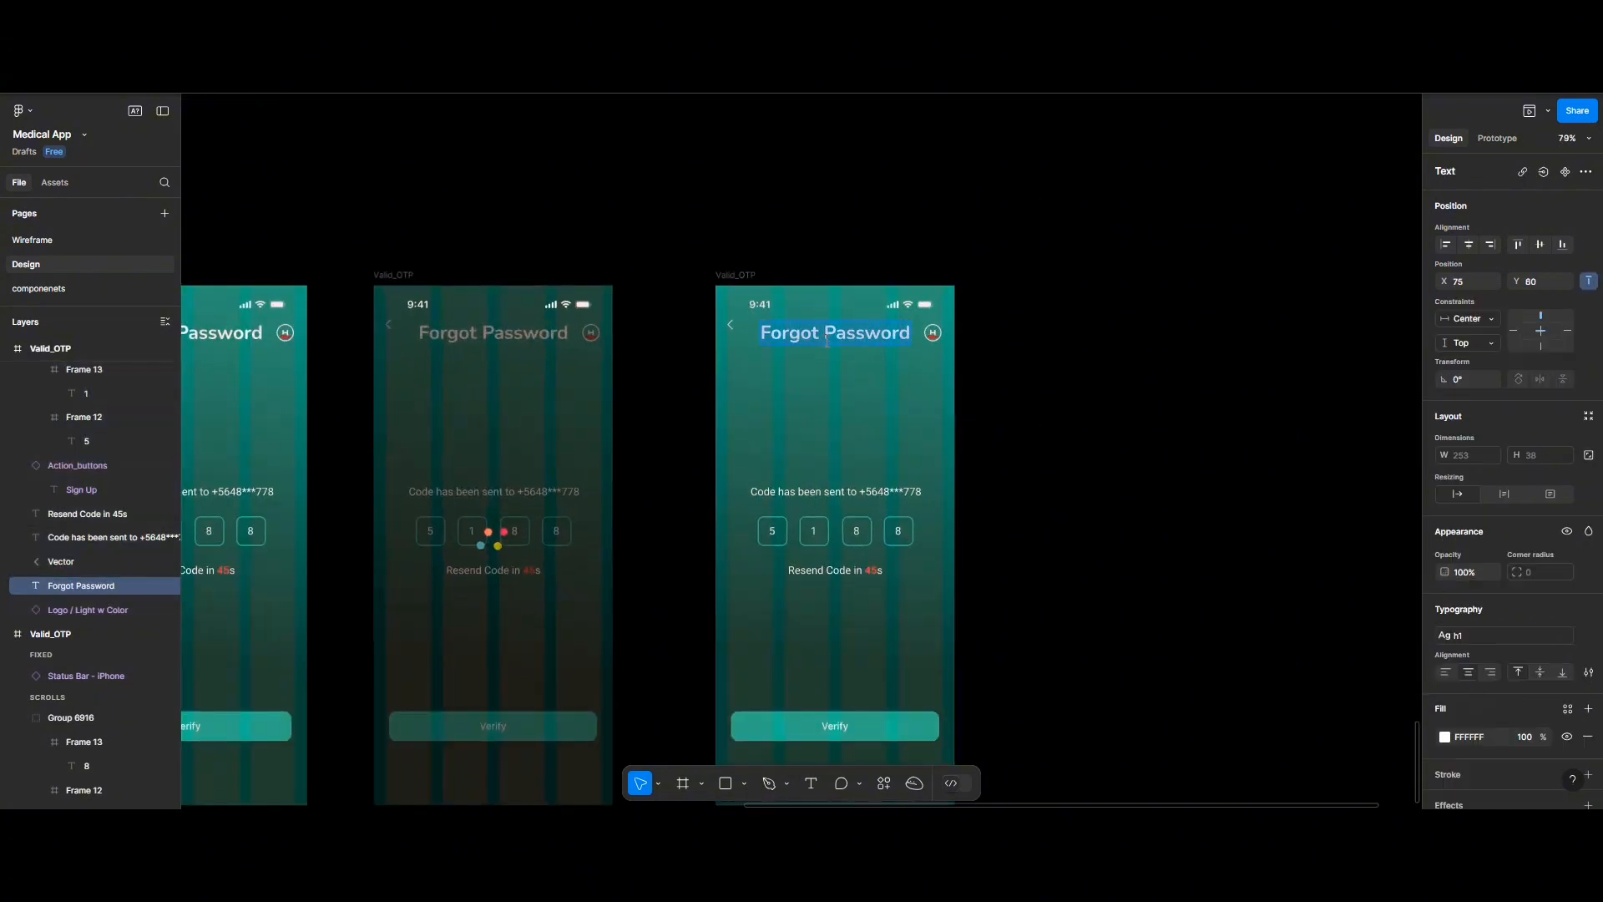
pyautogui.doubleClick(786, 334)
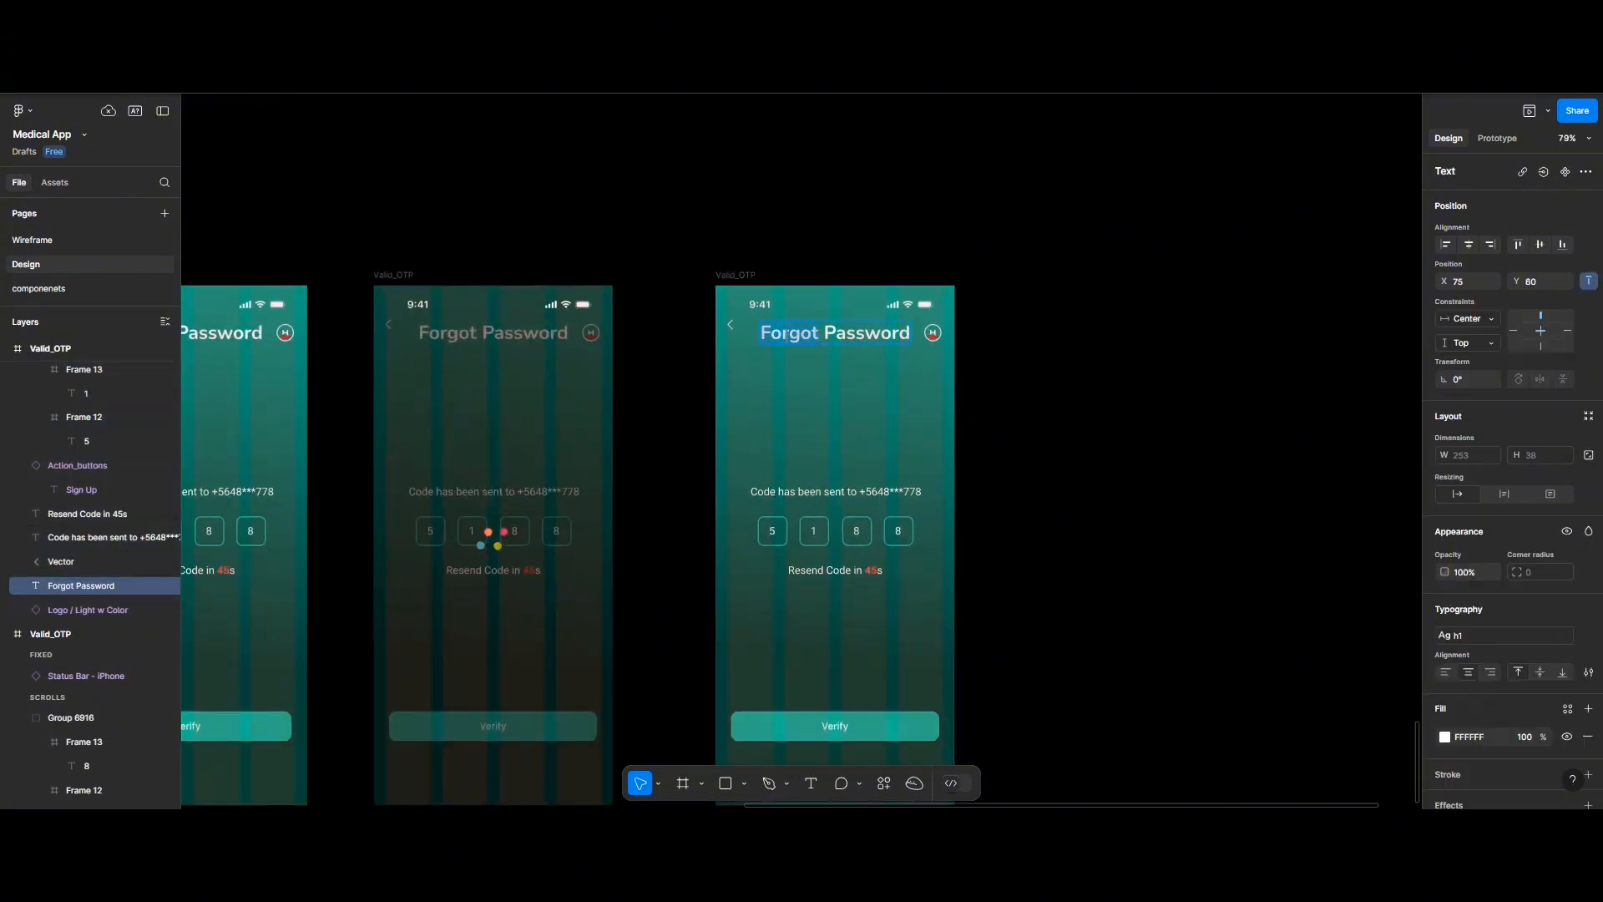
pyautogui.write('Reset')
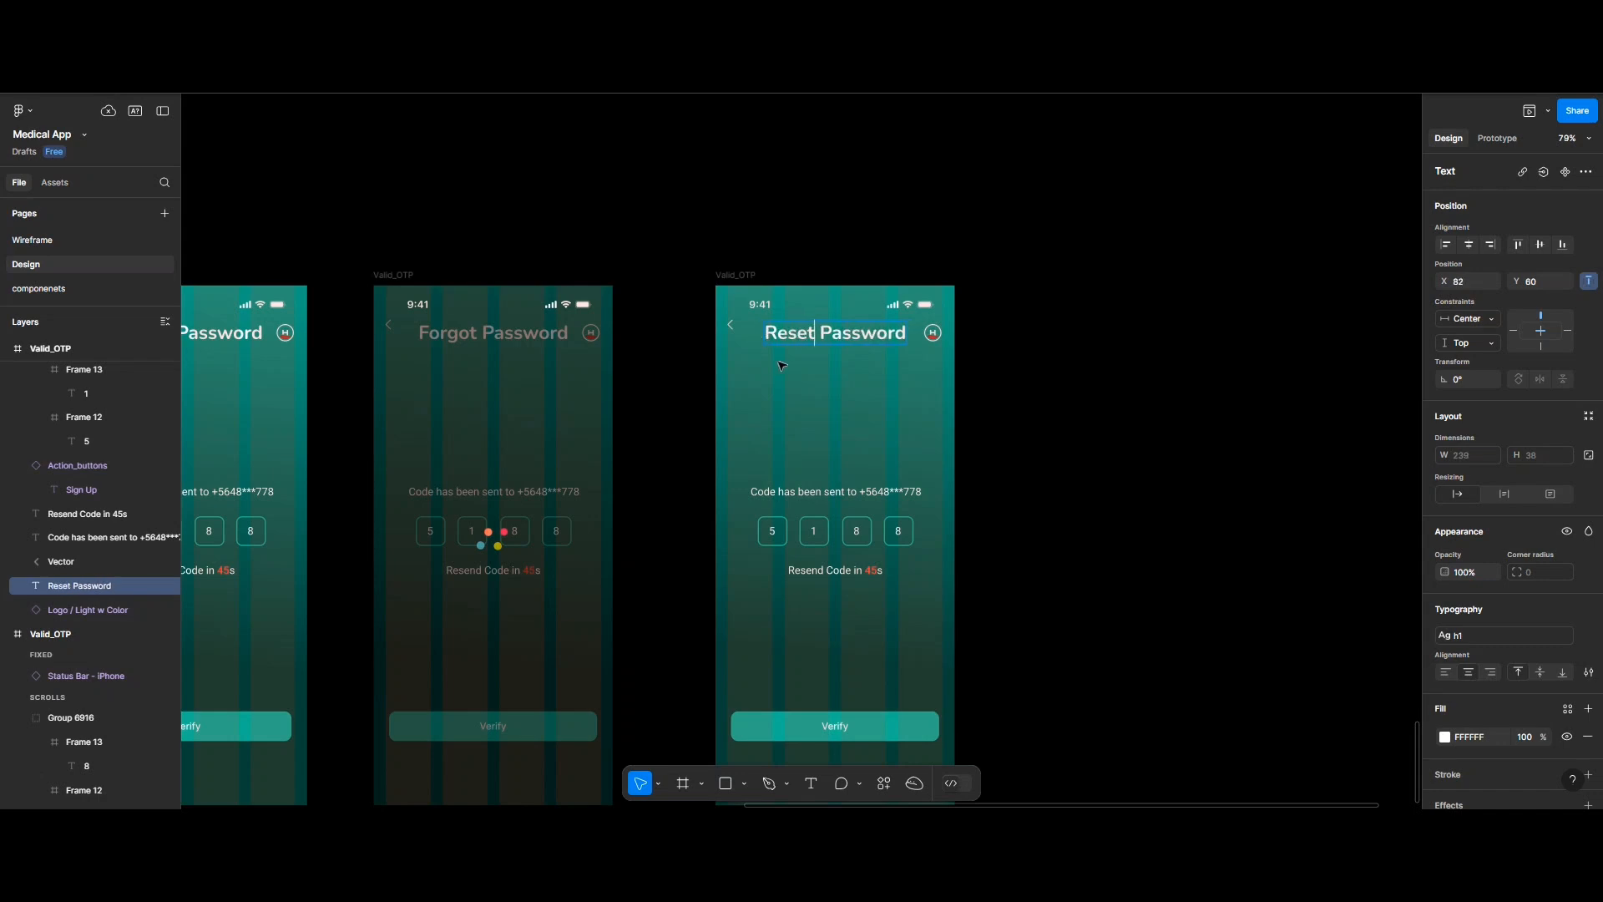
pyautogui.press('Escape')
# Align the back arrow vertically with the centre of the Reset Password title
pyautogui.click(731, 329)
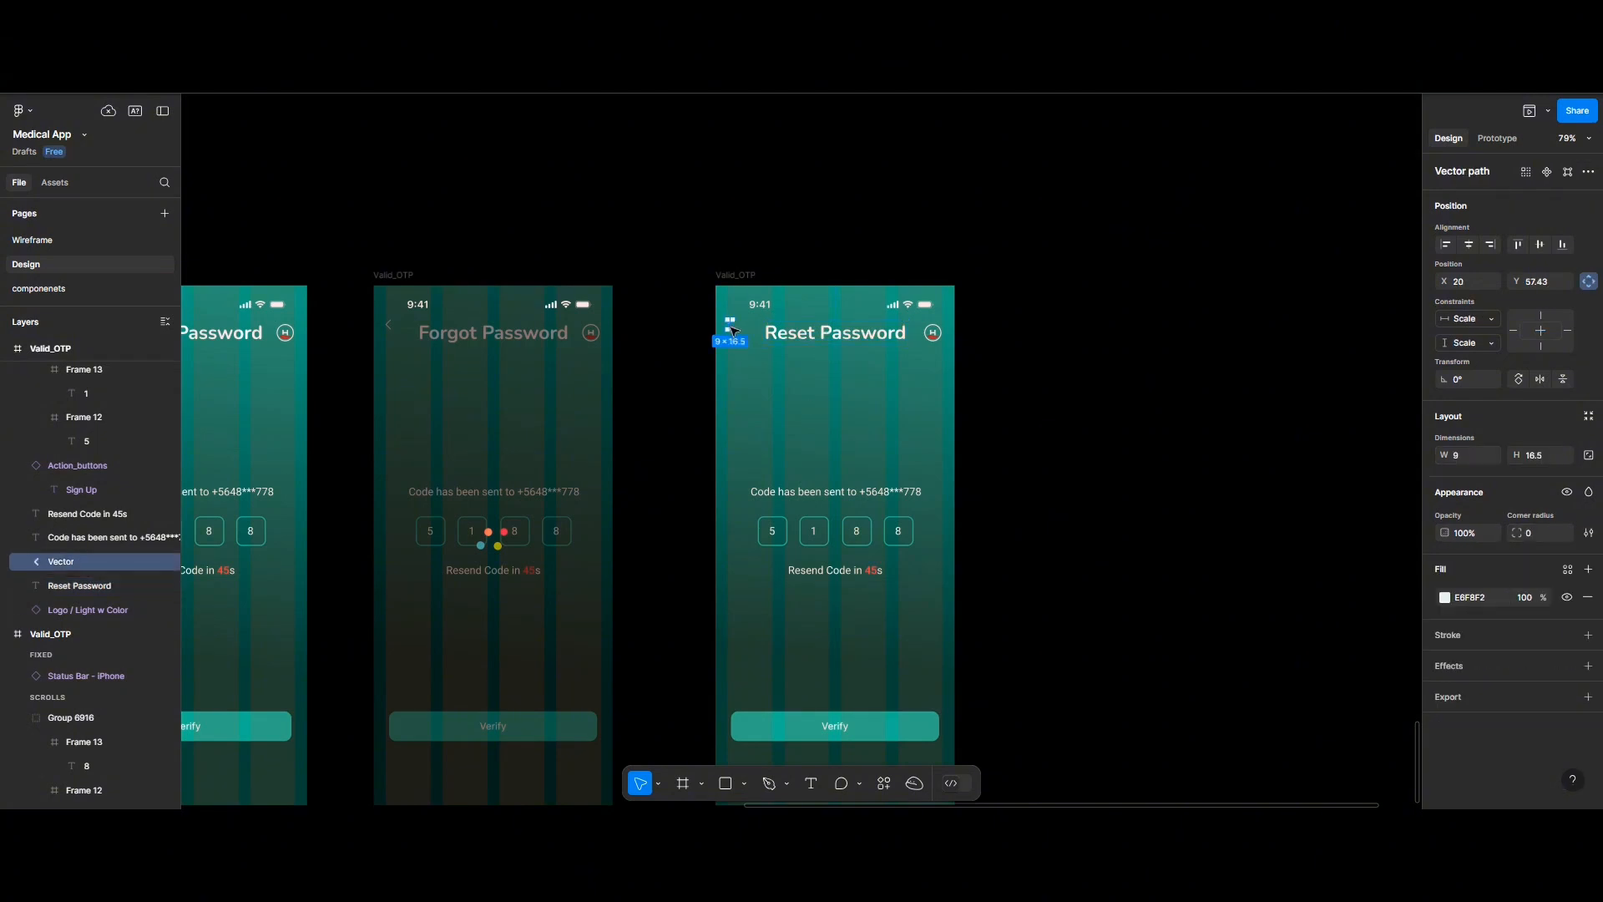
pyautogui.click(1541, 245)
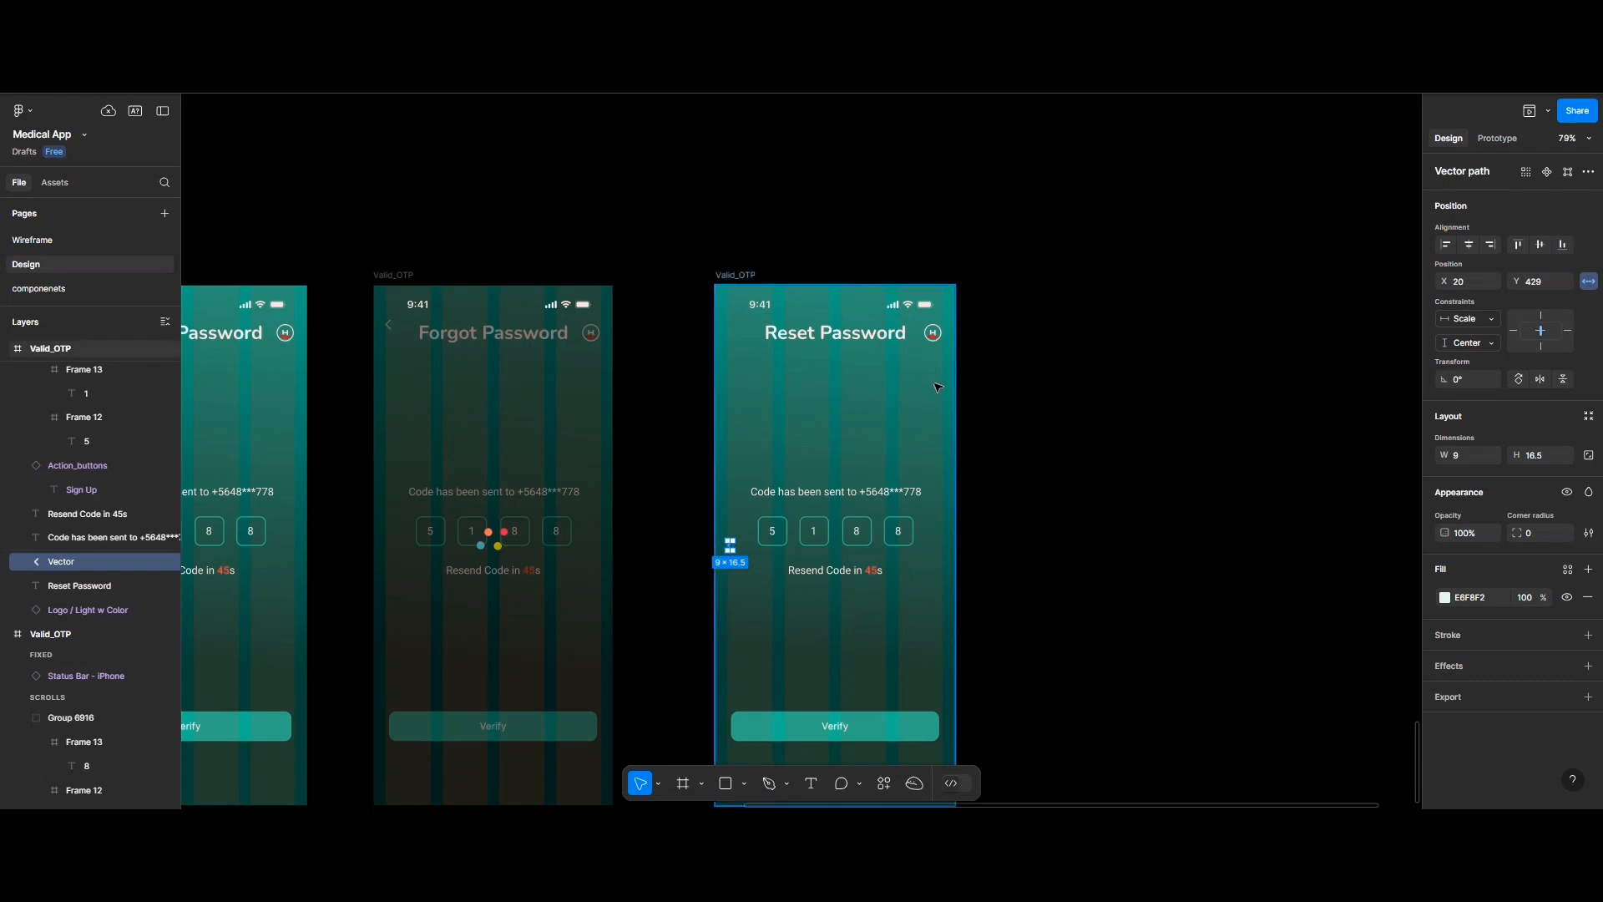
pyautogui.hotkey('ctrl', 'z')
pyautogui.keyDown('shift'); pyautogui.click(835, 341); pyautogui.keyUp('shift')
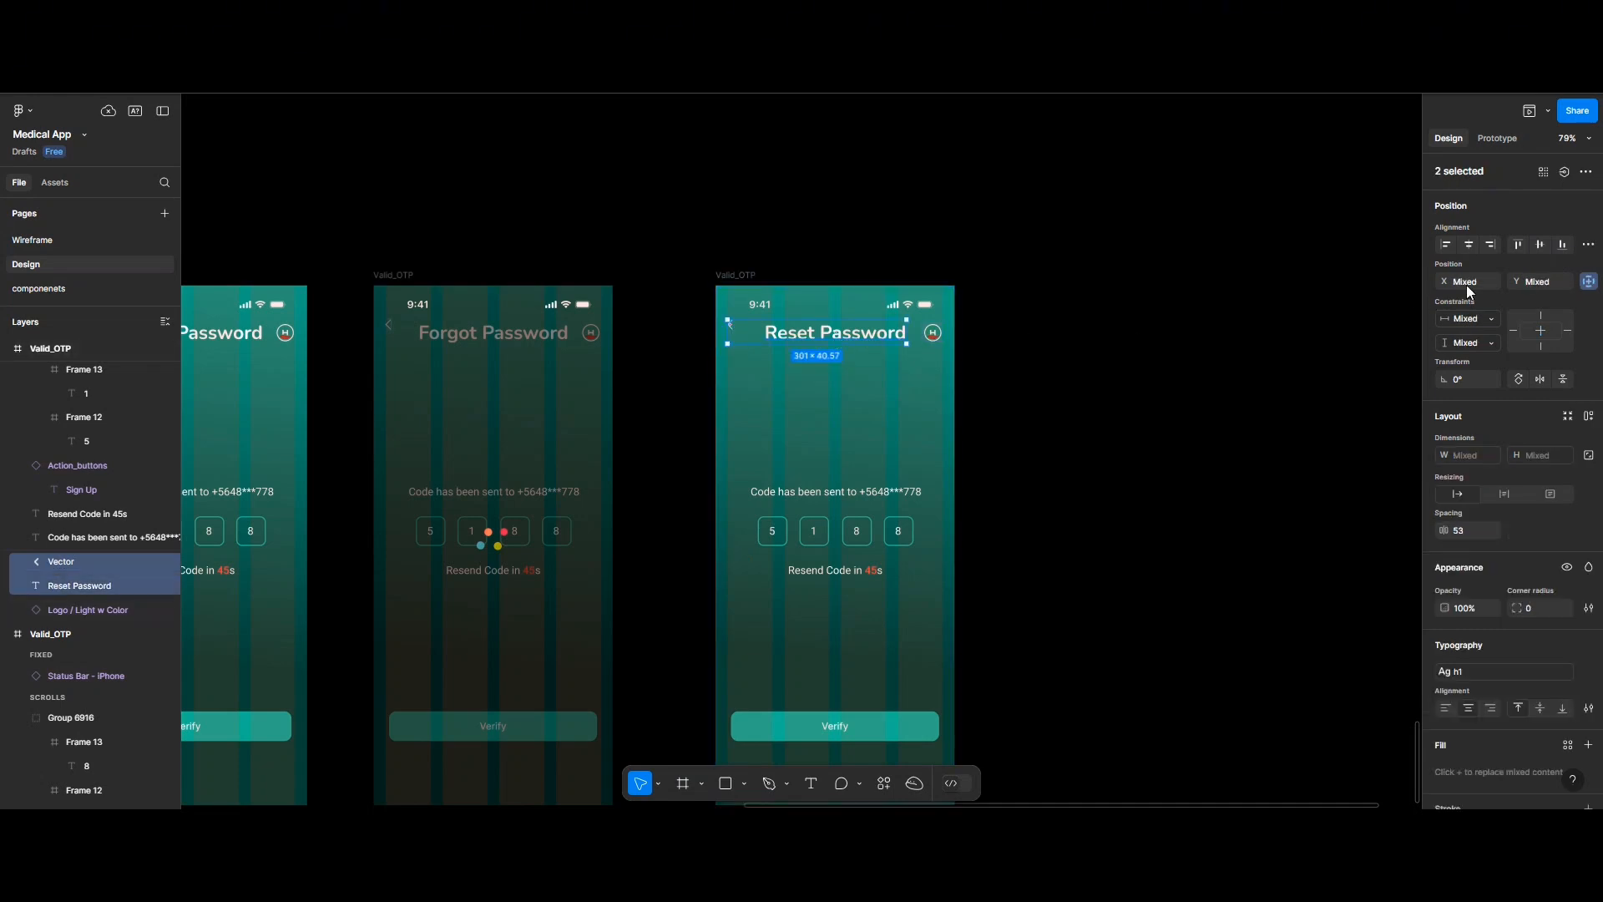
pyautogui.click(1539, 245)
# Reword the code-sent text to "Create new password" and move it up to about X 26, Y 169
pyautogui.doubleClick(836, 493)
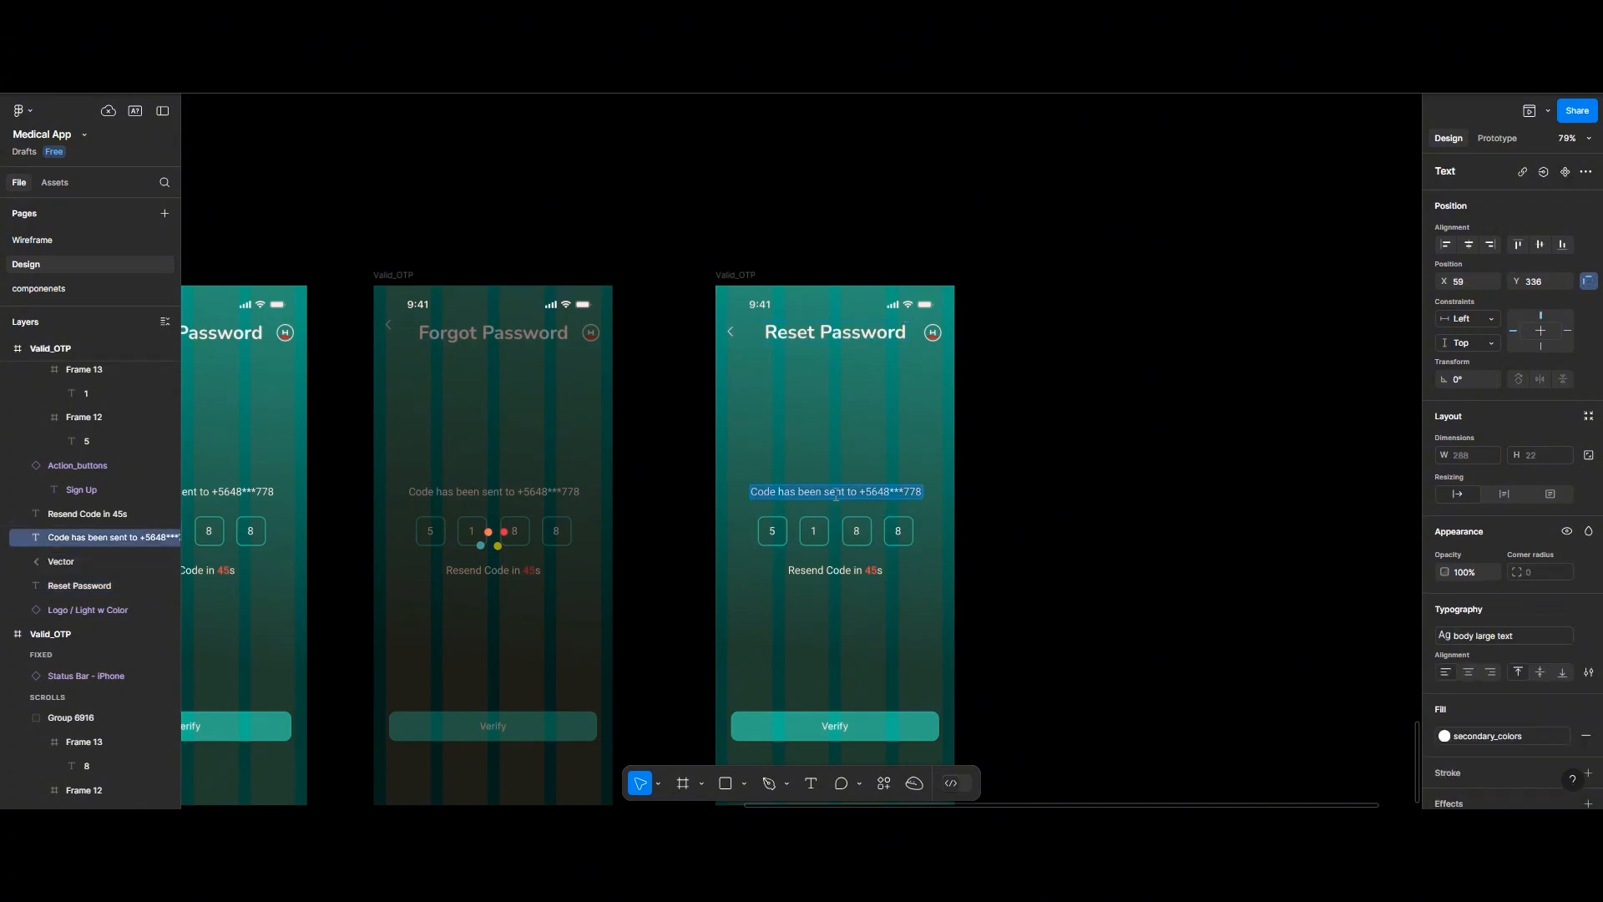
pyautogui.write('Cre')
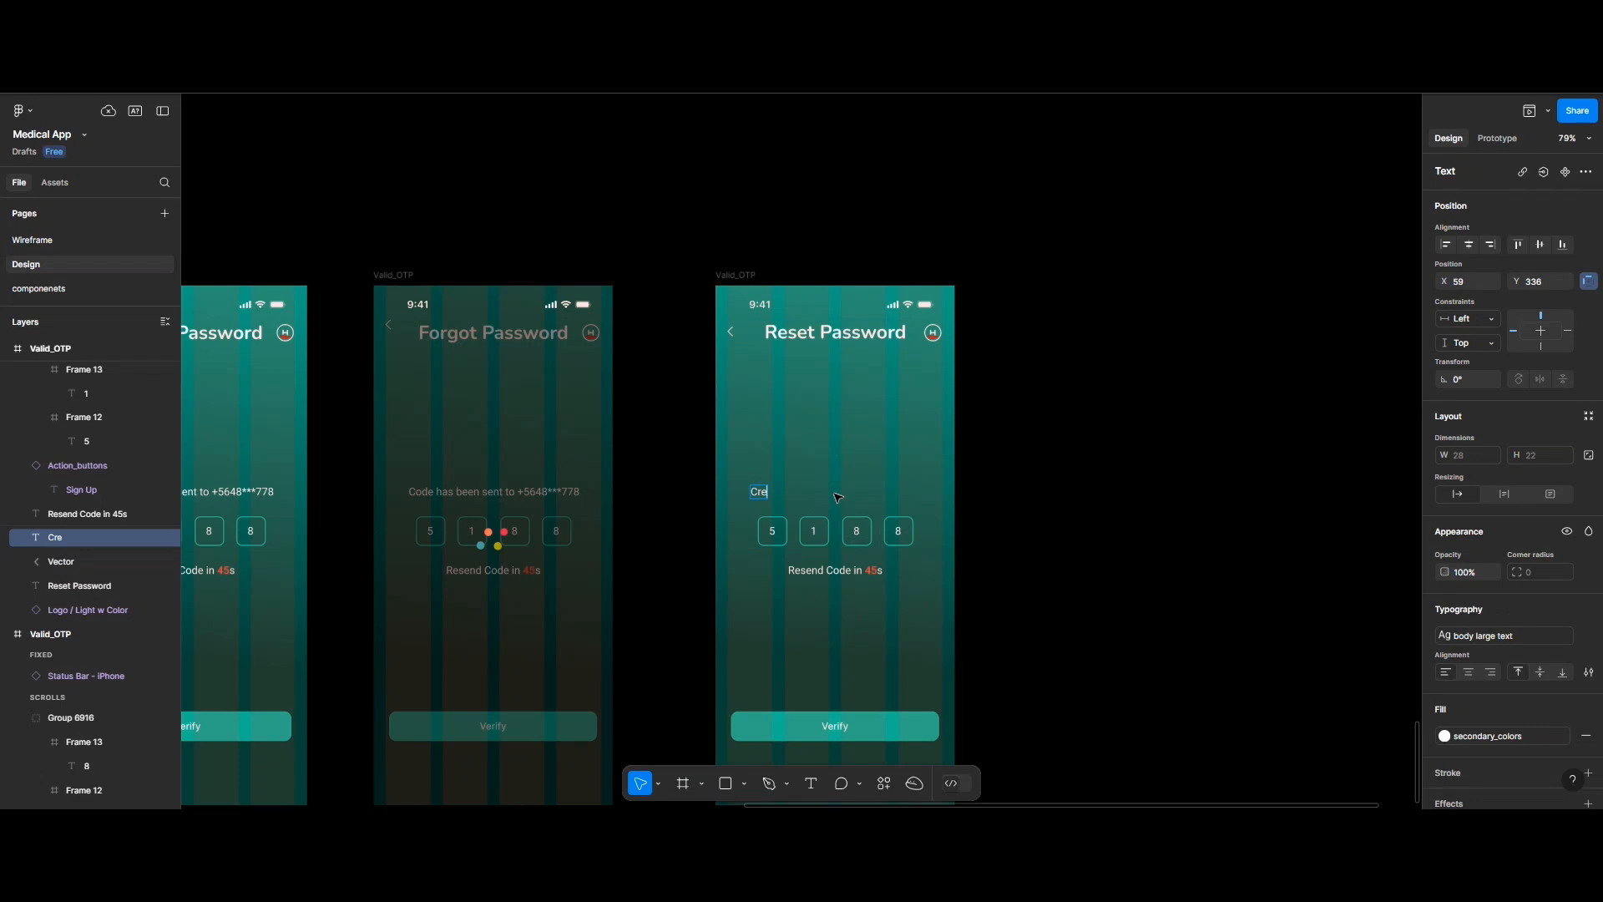
pyautogui.write('ate new password')
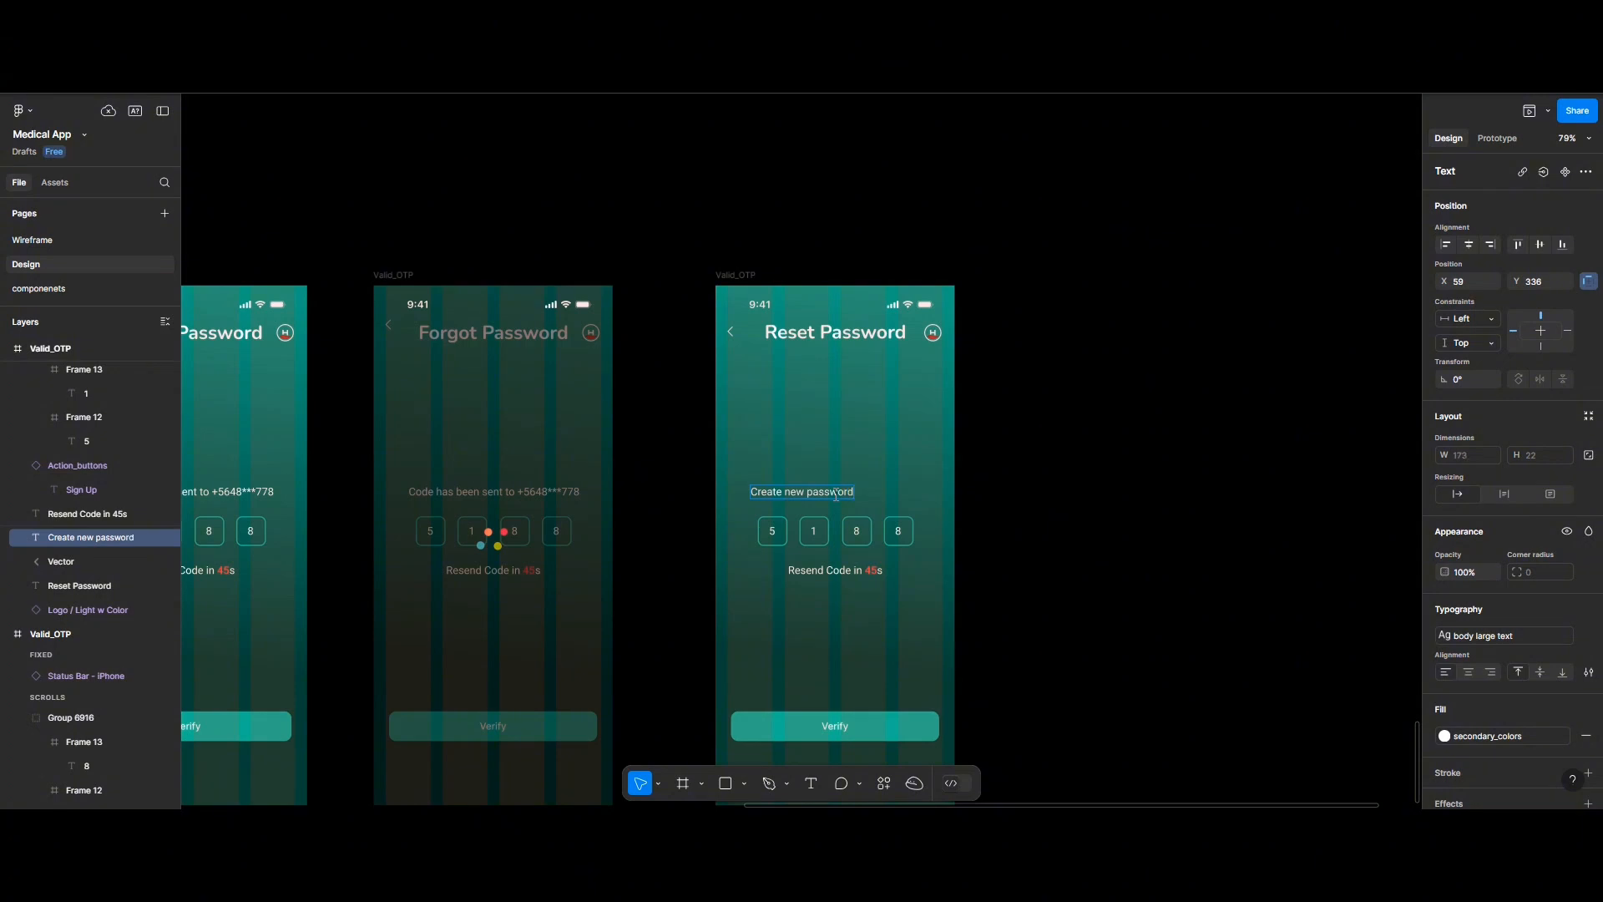
pyautogui.press('Escape')
pyautogui.moveTo(825, 499); pyautogui.dragTo(806, 404)
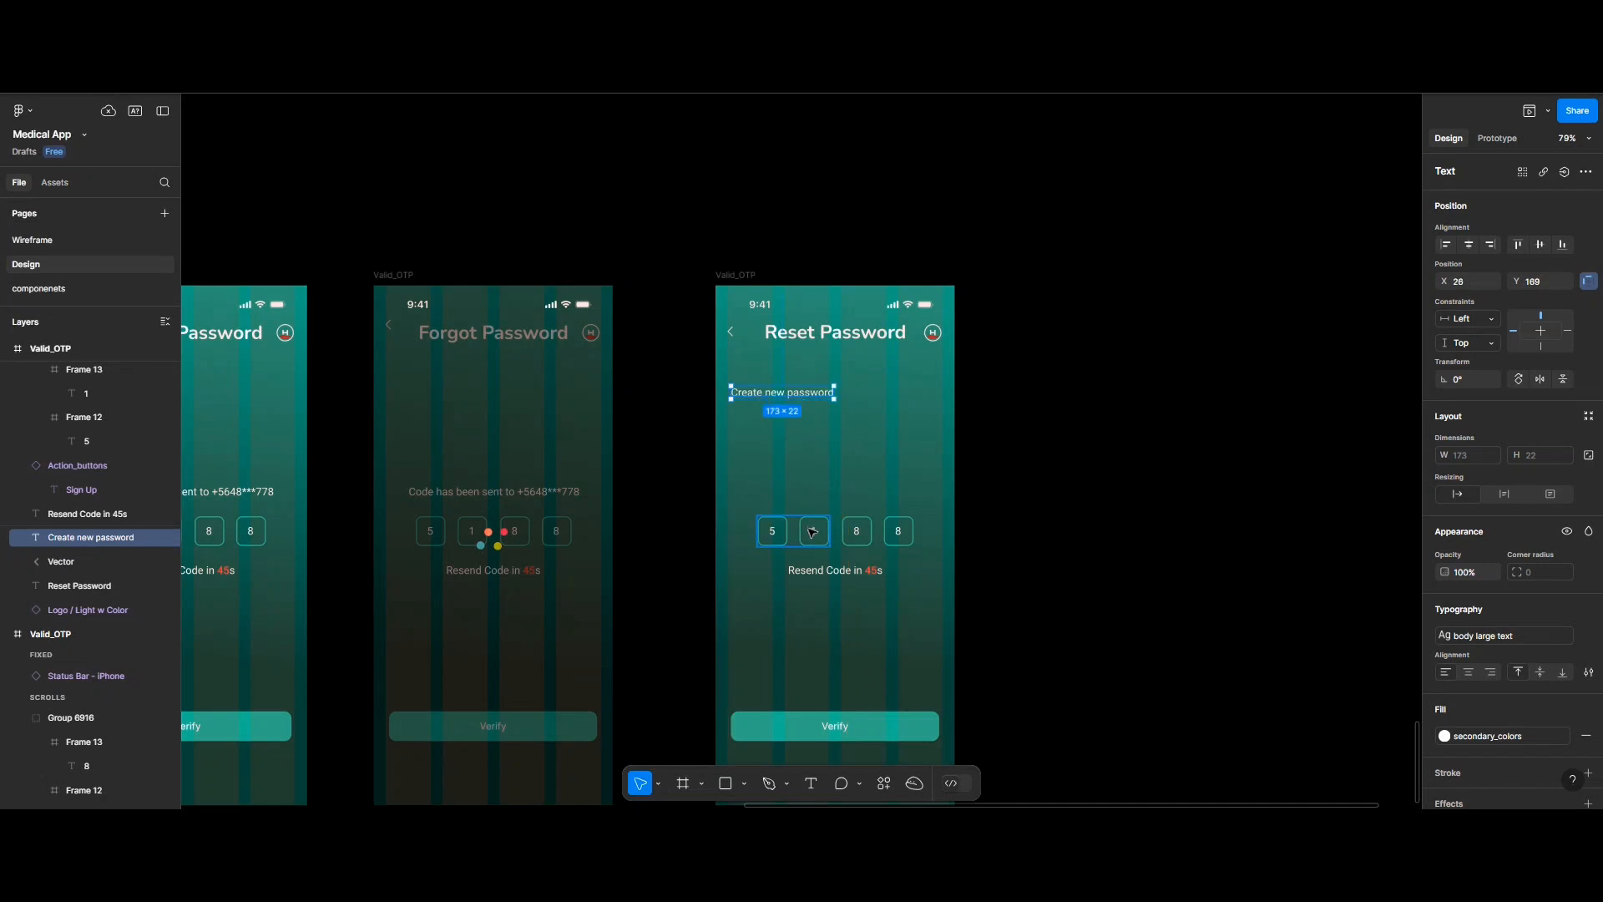
# Delete the four OTP digit boxes and the resend-code text from the Reset Password frame
pyautogui.scroll(5, 812, 531)
pyautogui.hscroll(2, 592, 486)
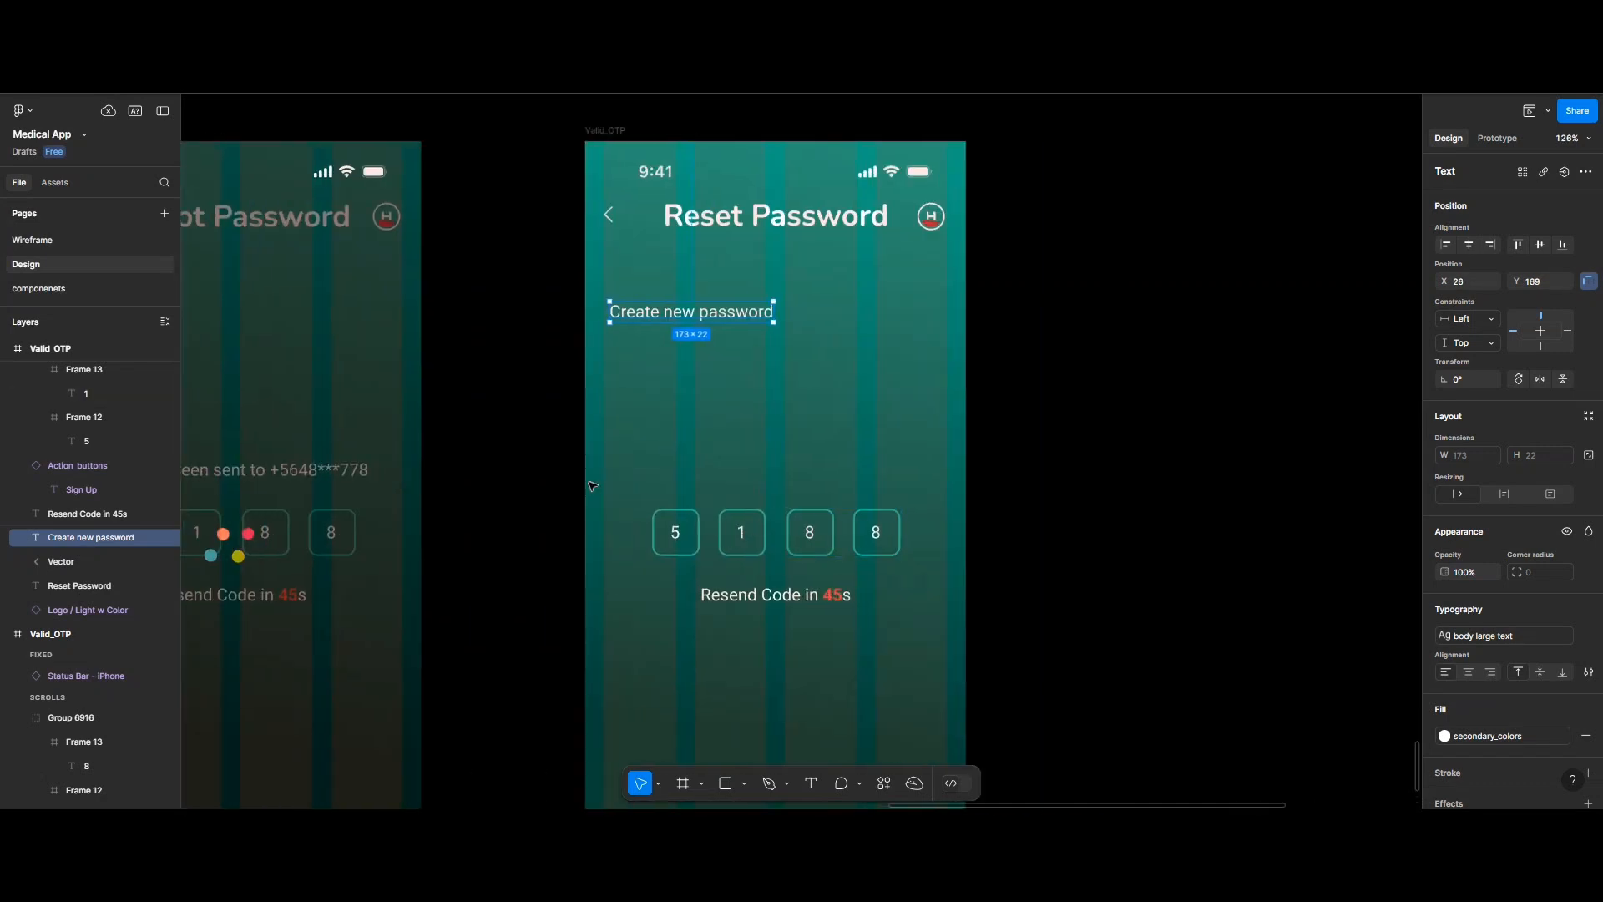
pyautogui.click(920, 648)
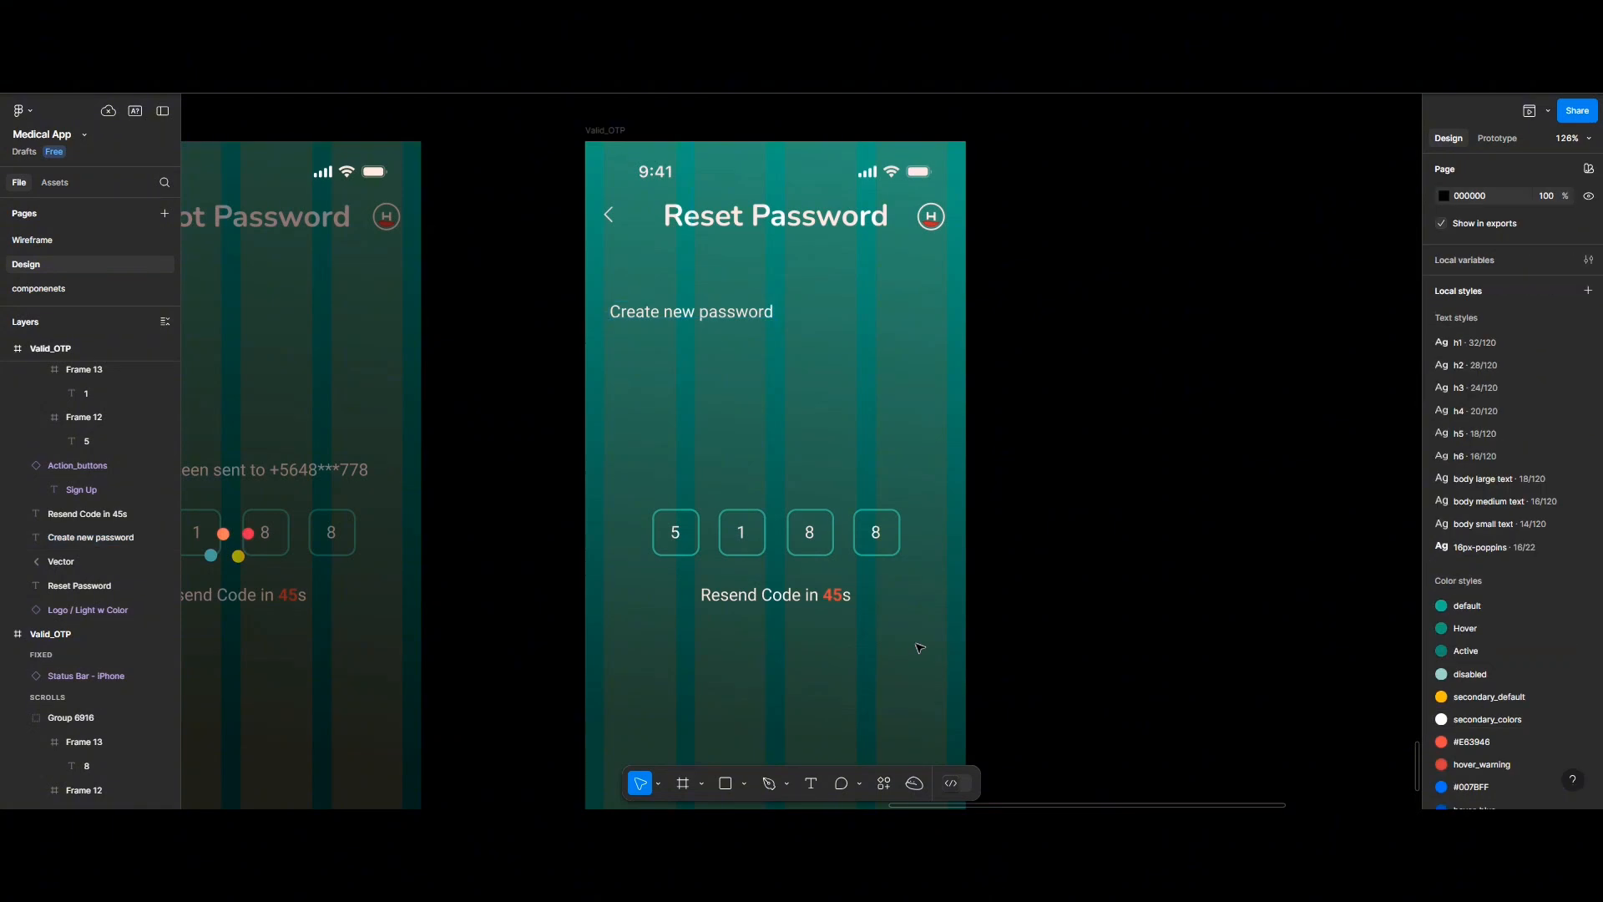
pyautogui.moveTo(620, 447); pyautogui.dragTo(919, 648)
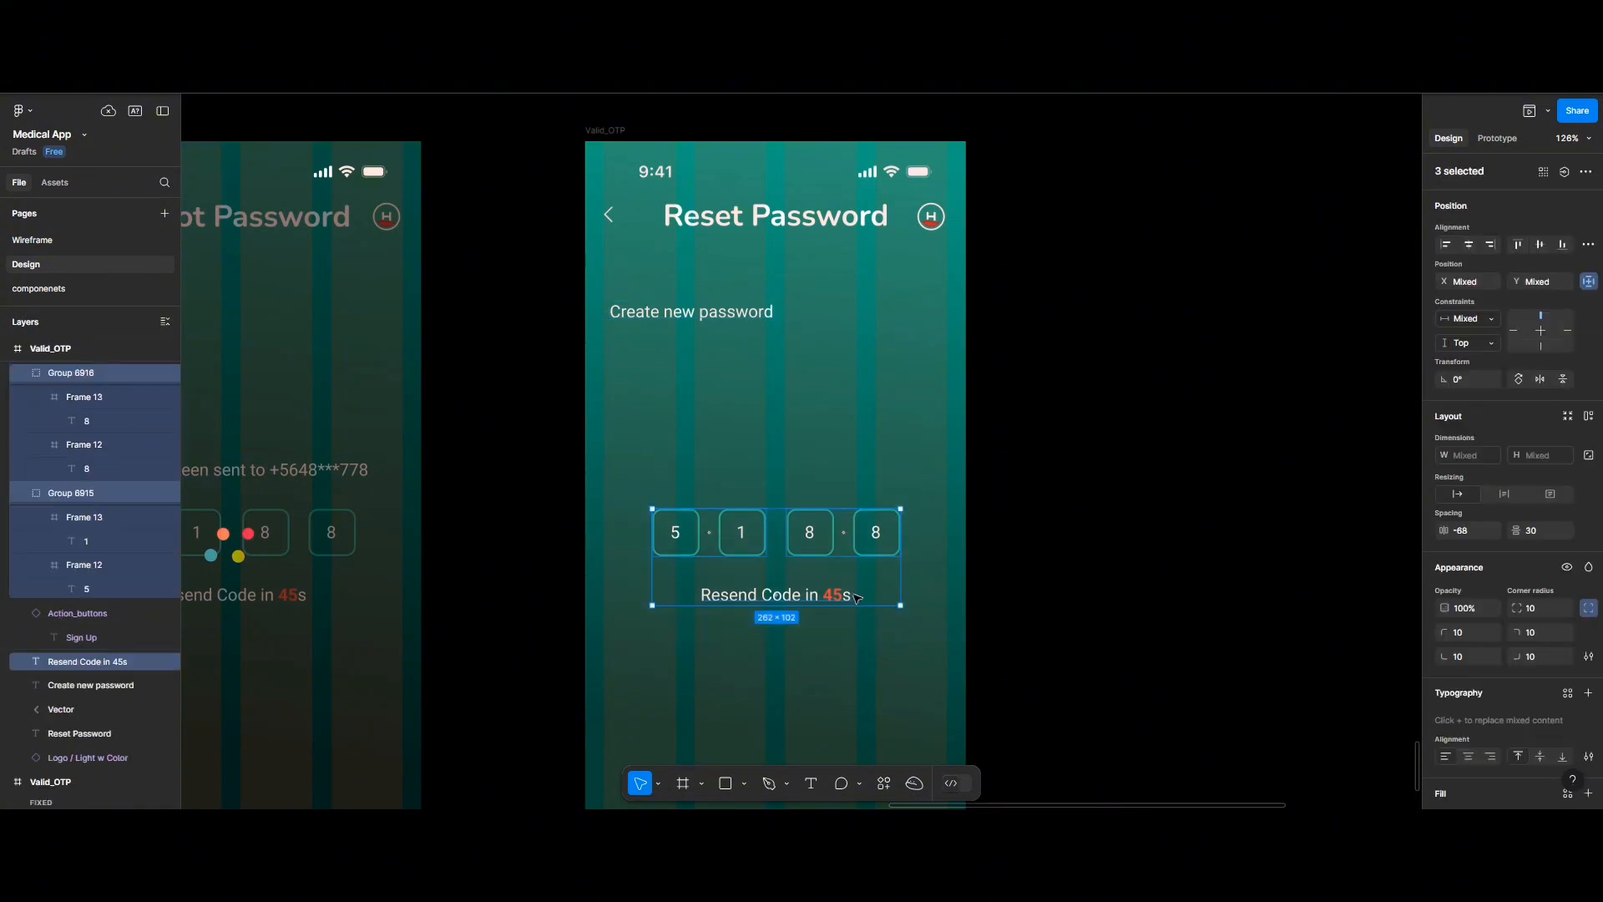
pyautogui.press('Delete')
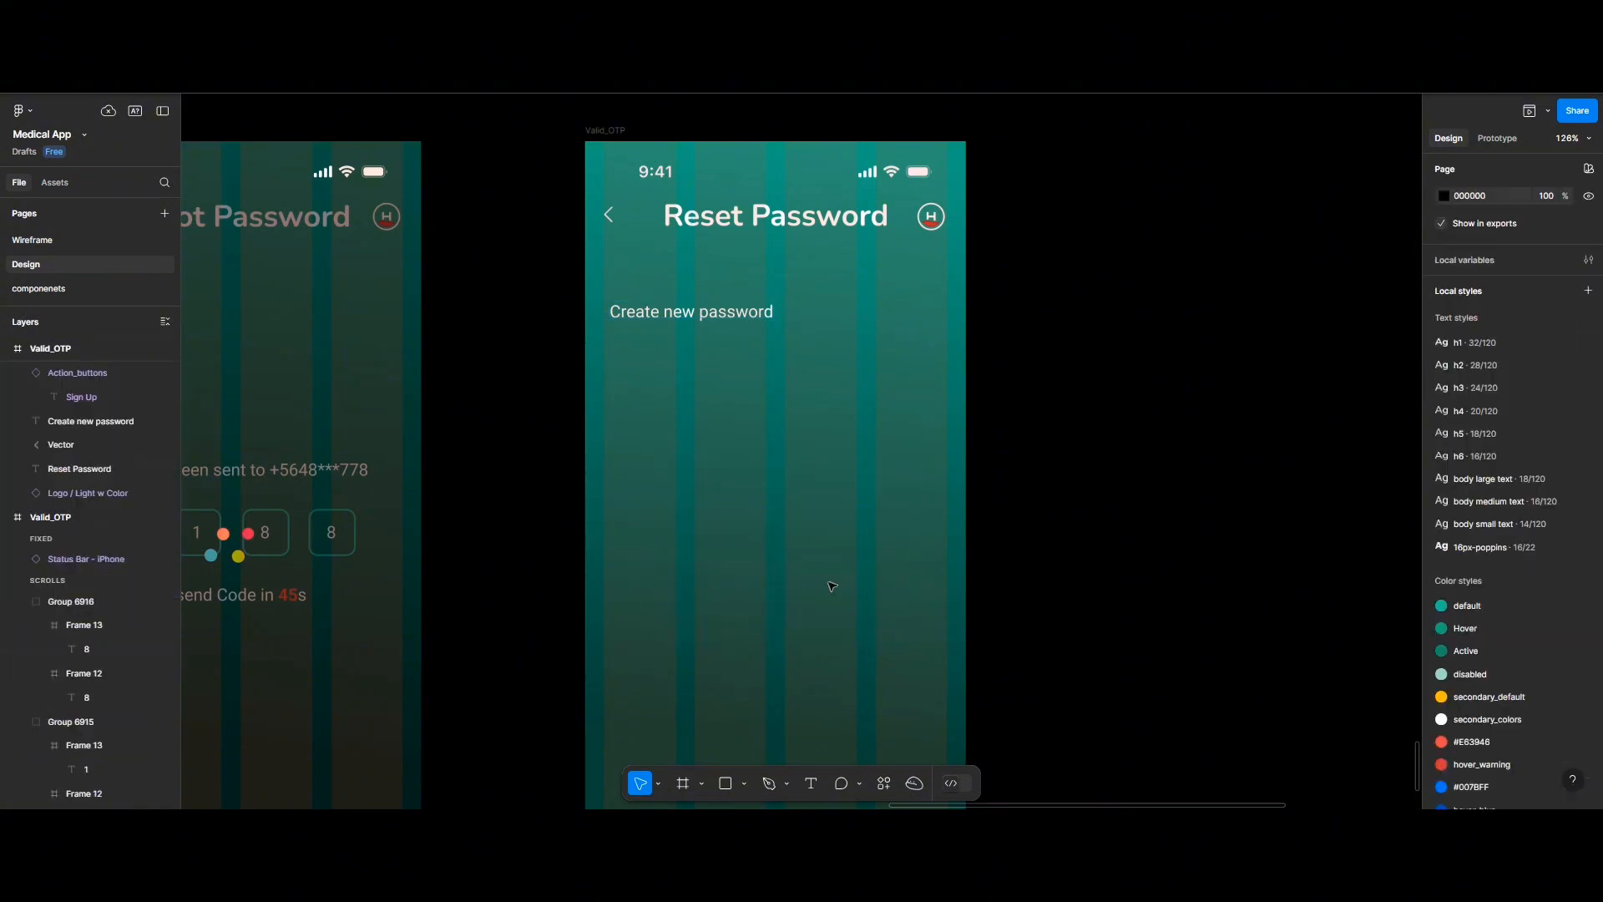
# Insert a PasswordField component below the "Create new password" text at about X 2313, Y 8928
pyautogui.click(65, 187)
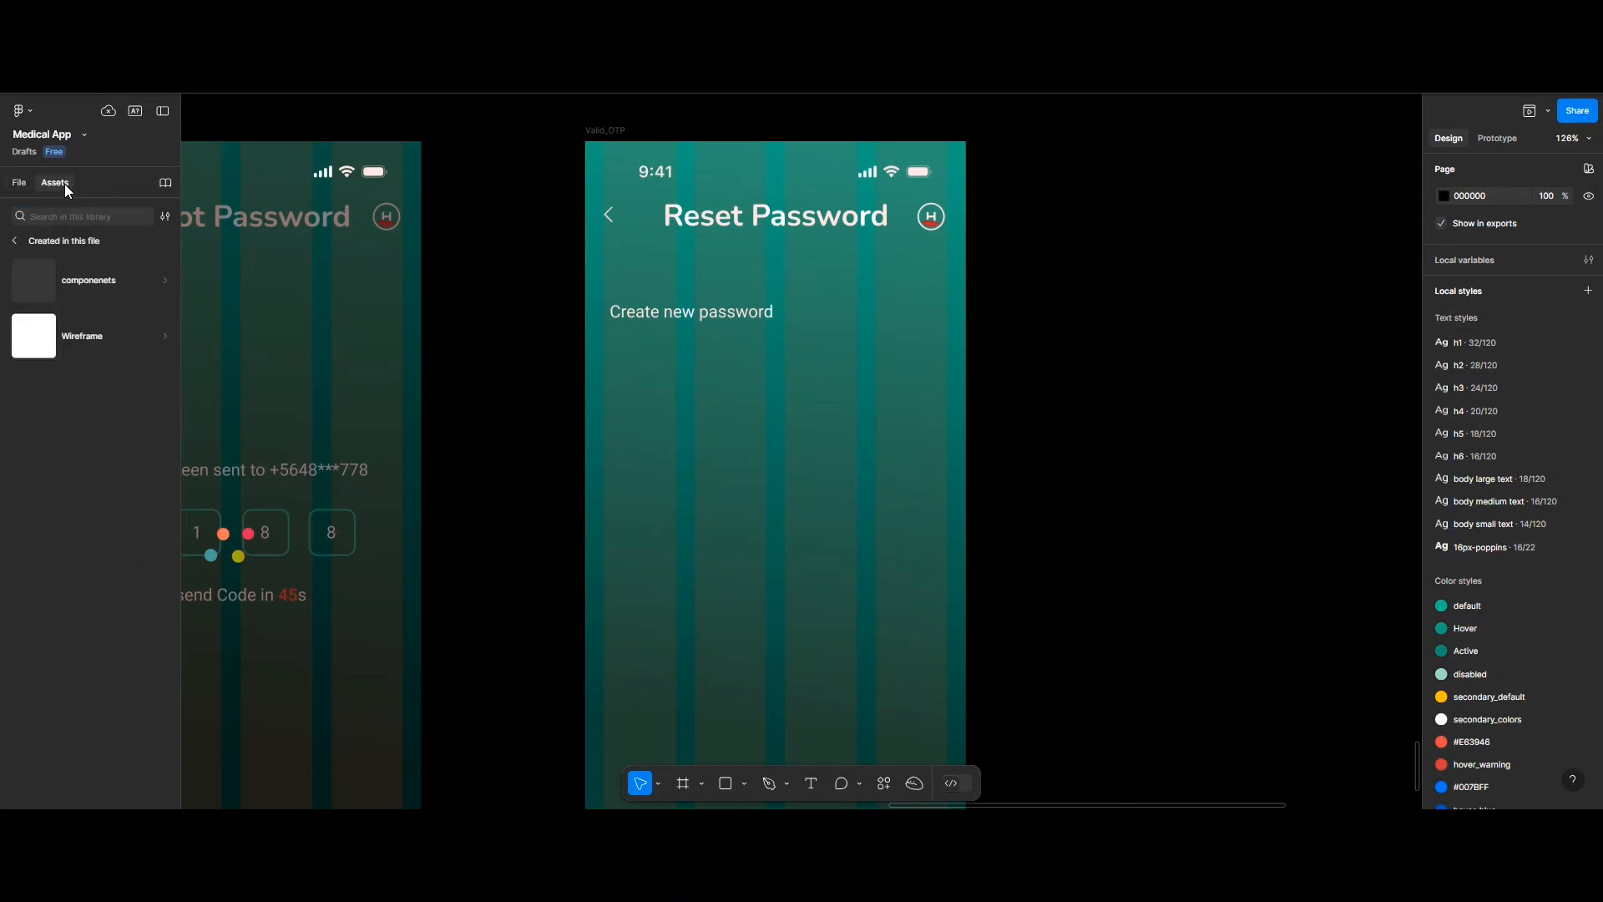
pyautogui.click(54, 284)
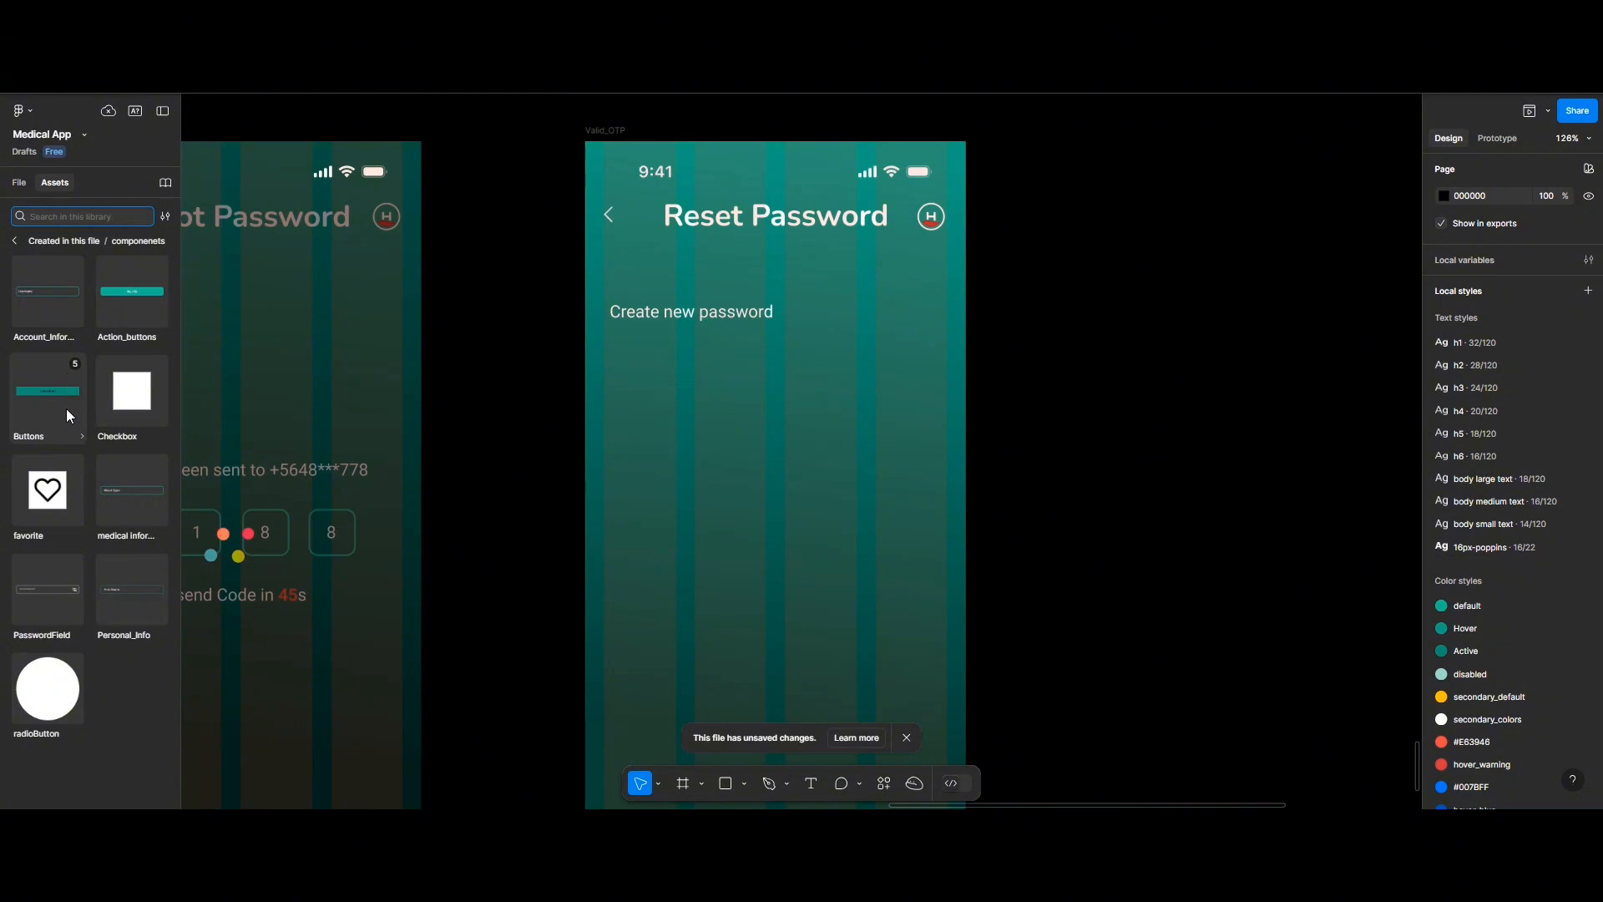
pyautogui.click(50, 588)
pyautogui.click(286, 423)
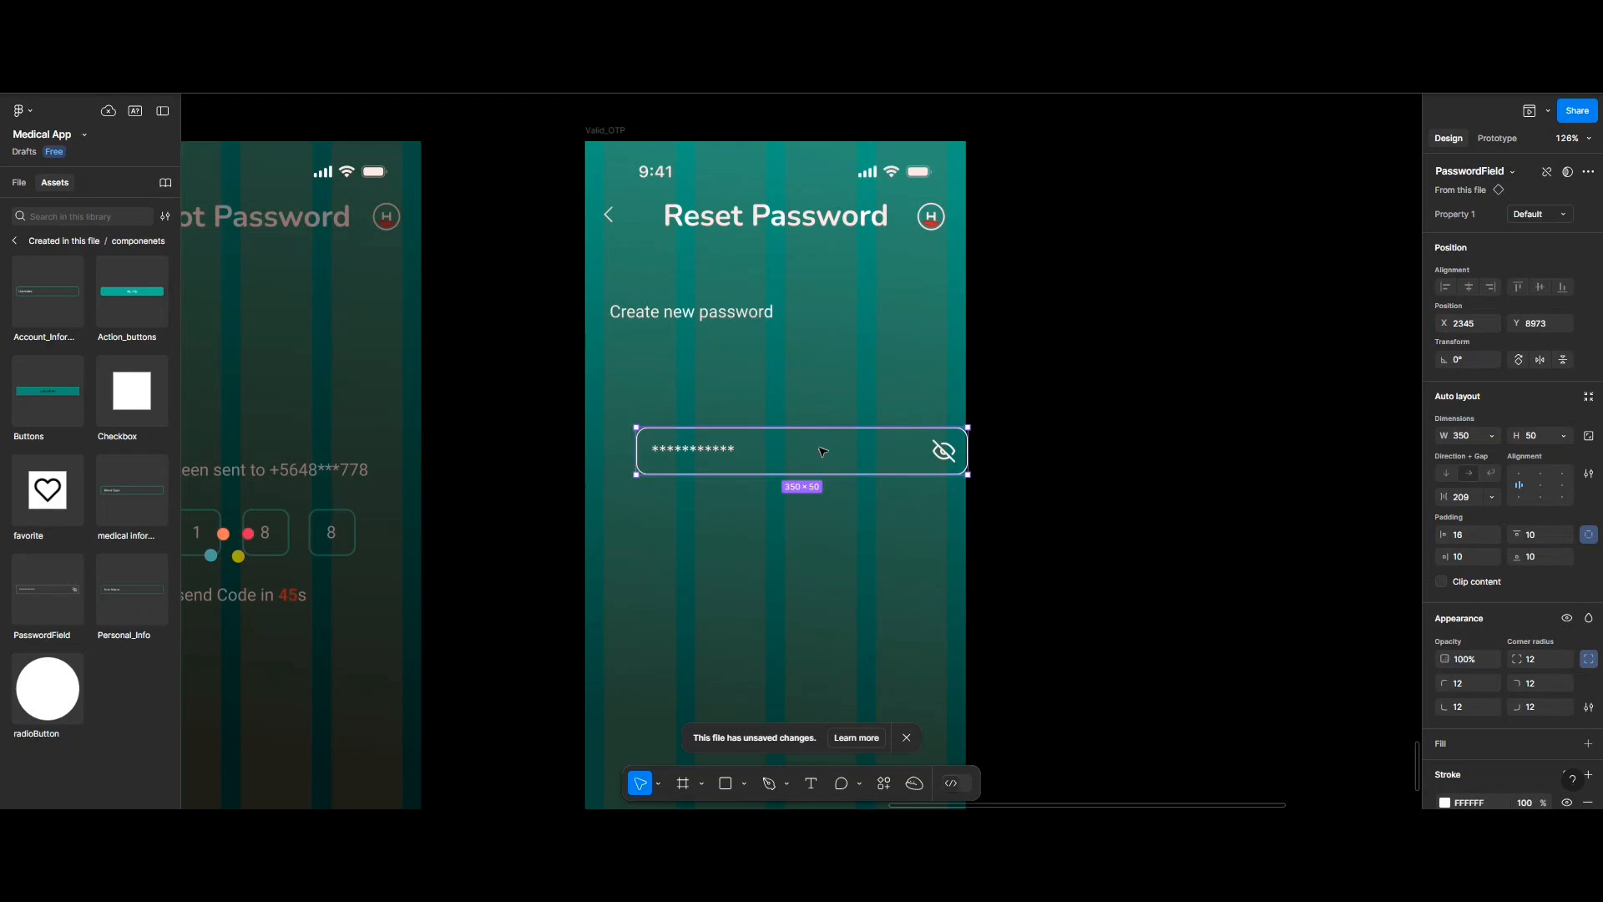
pyautogui.moveTo(842, 462); pyautogui.dragTo(809, 436)
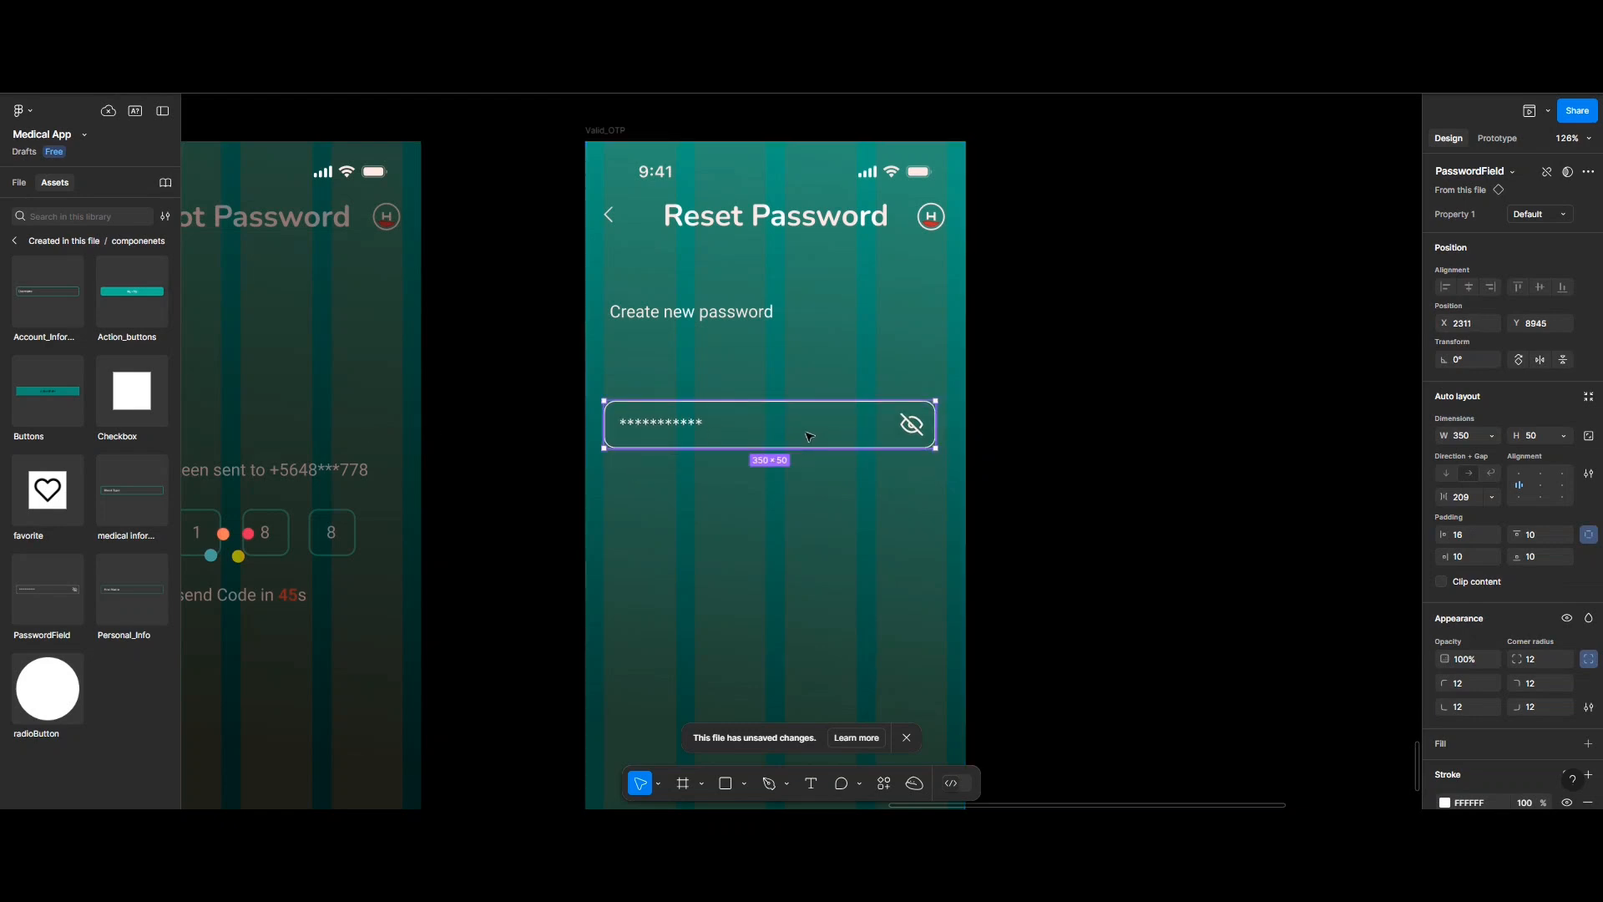
pyautogui.moveTo(809, 436); pyautogui.dragTo(808, 420)
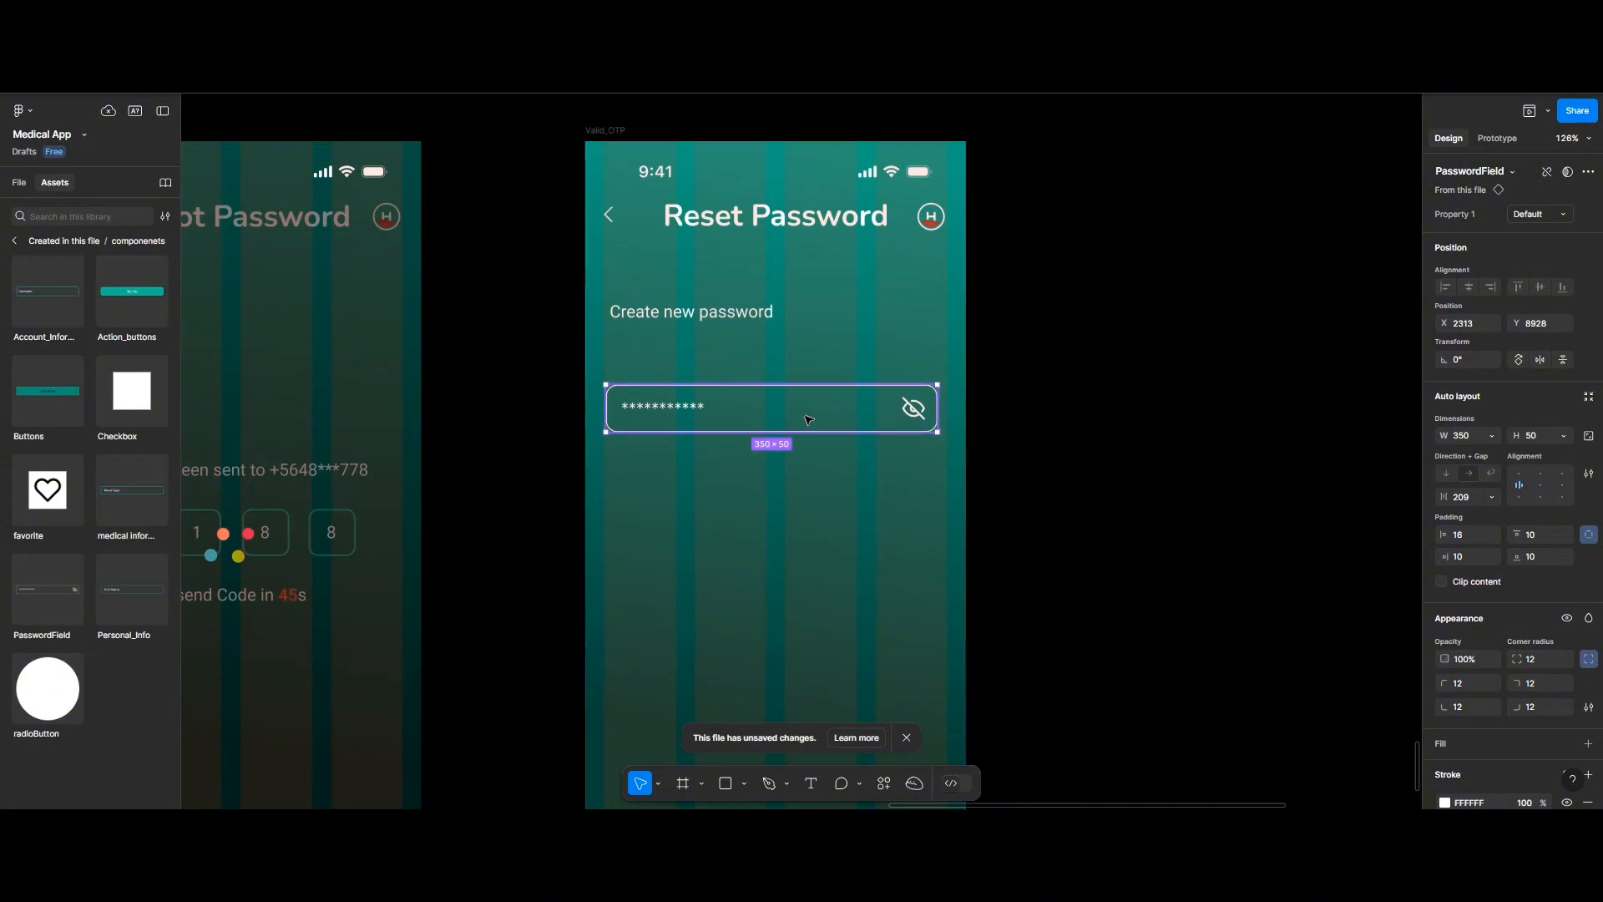
# Duplicate the "Create new password" text to about X 25, Y 218 and reword the copy to "New Password*"
pyautogui.click(739, 318)
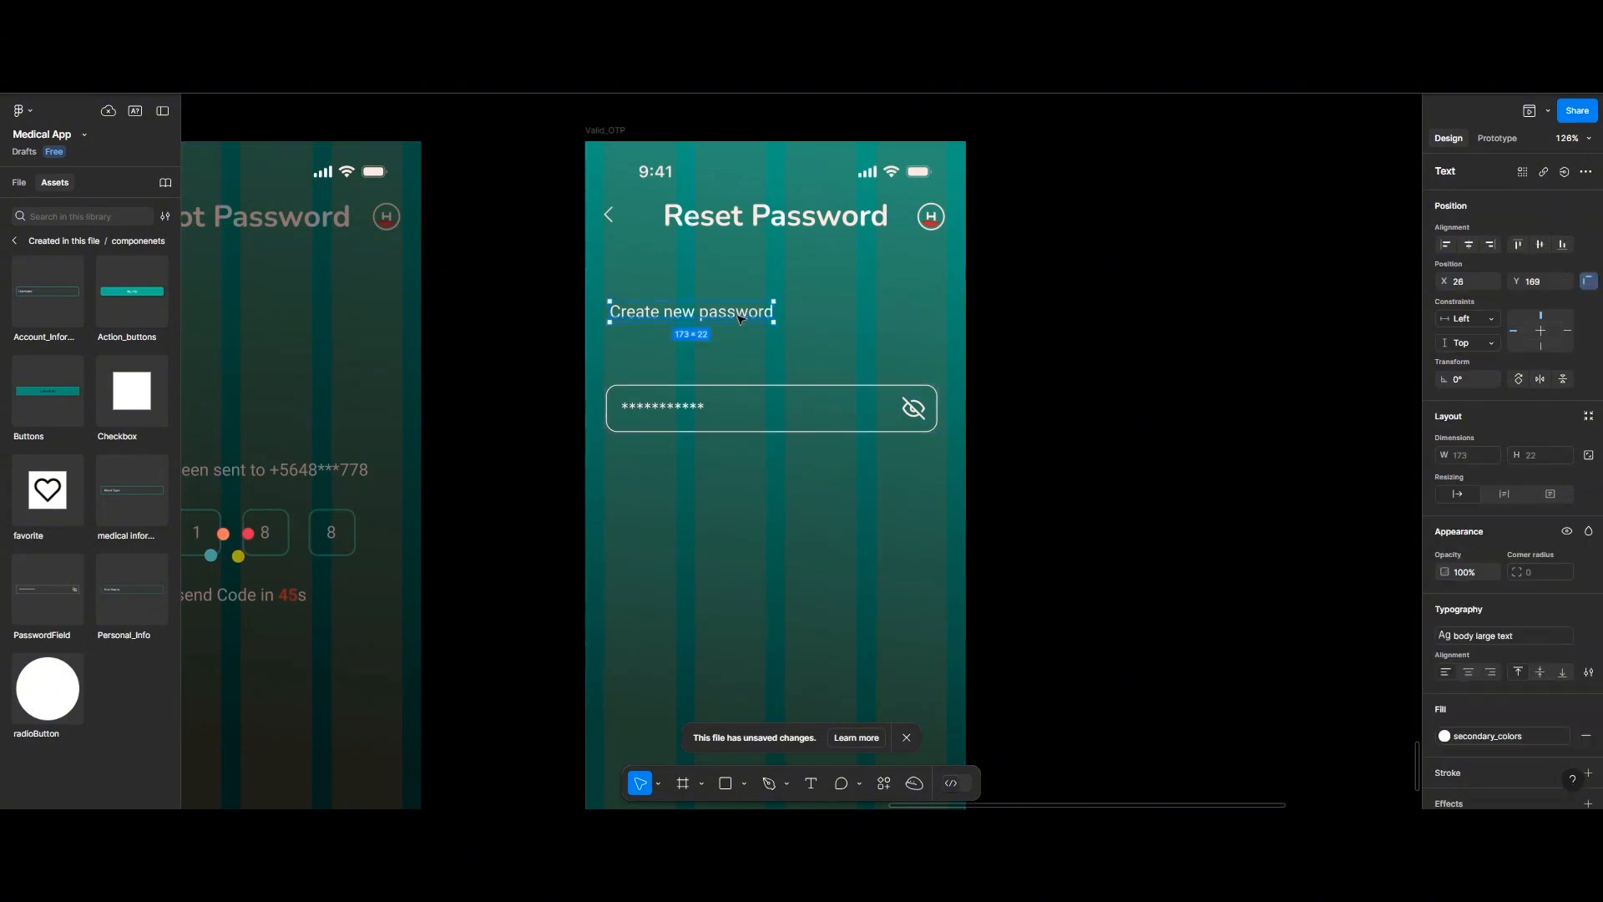
pyautogui.moveTo(739, 318); pyautogui.dragTo(739, 364)
pyautogui.doubleClick(737, 363)
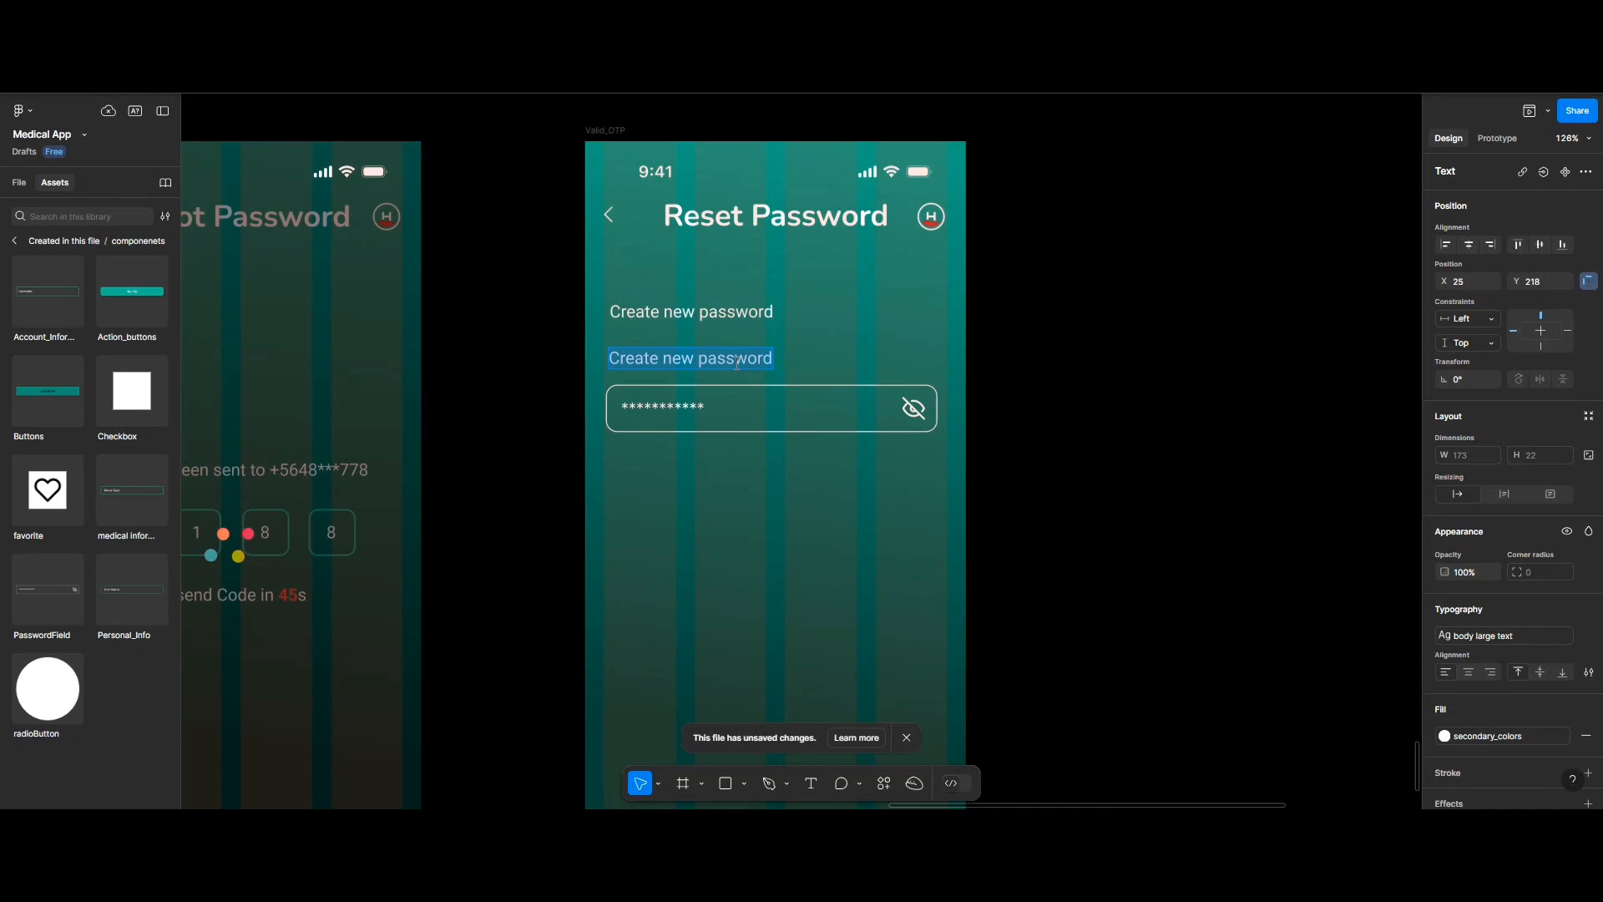
pyautogui.write('N')
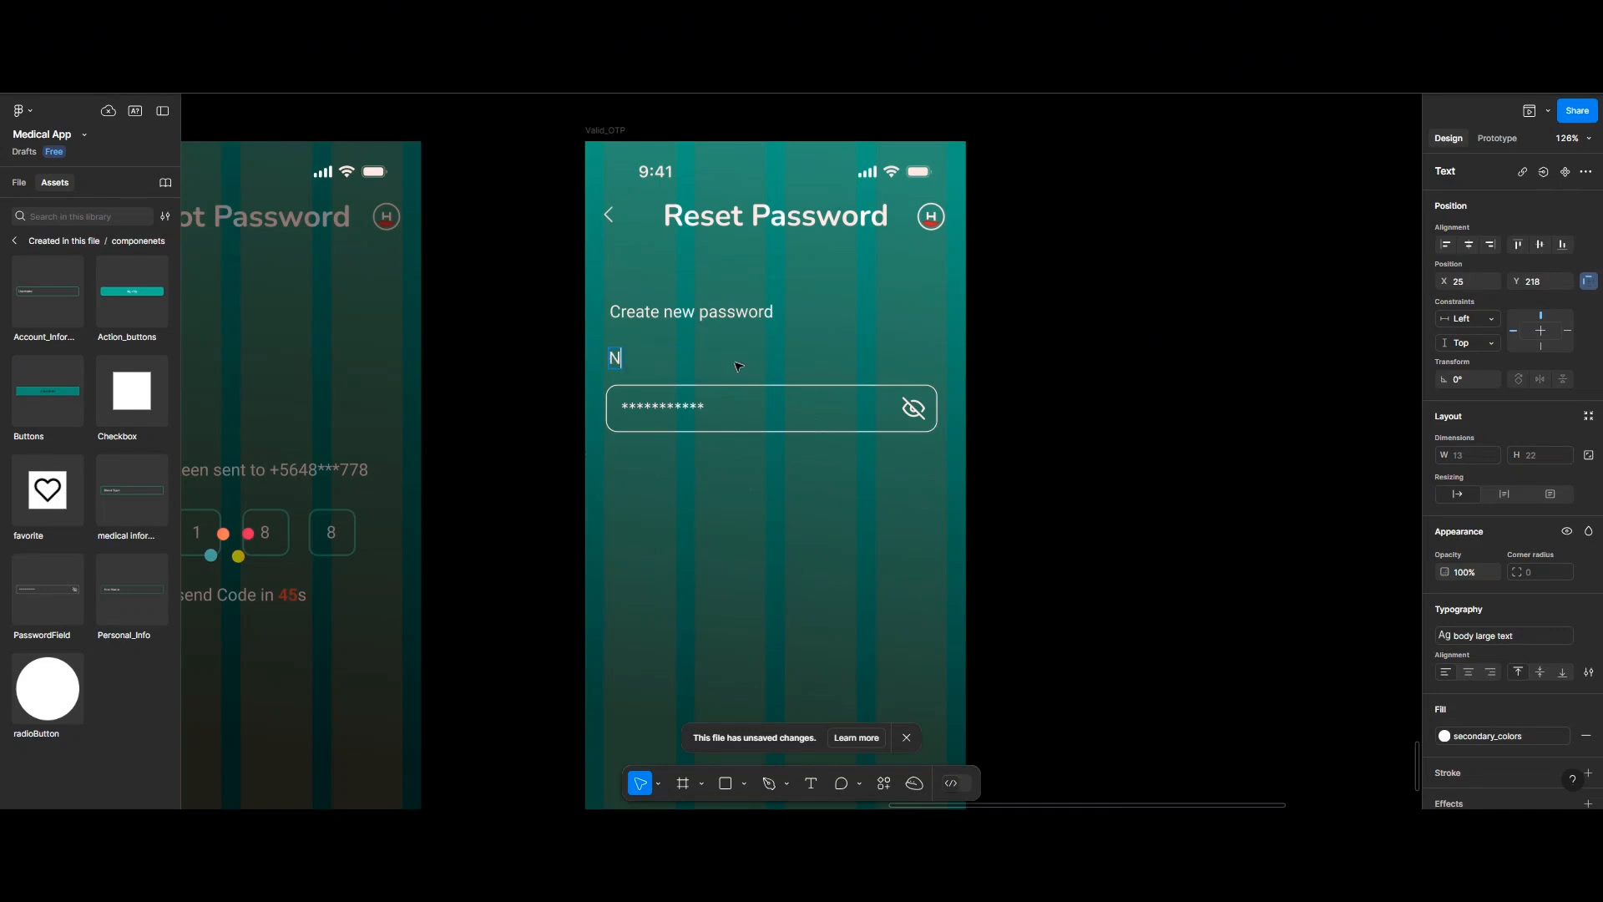
pyautogui.write('ew Password*')
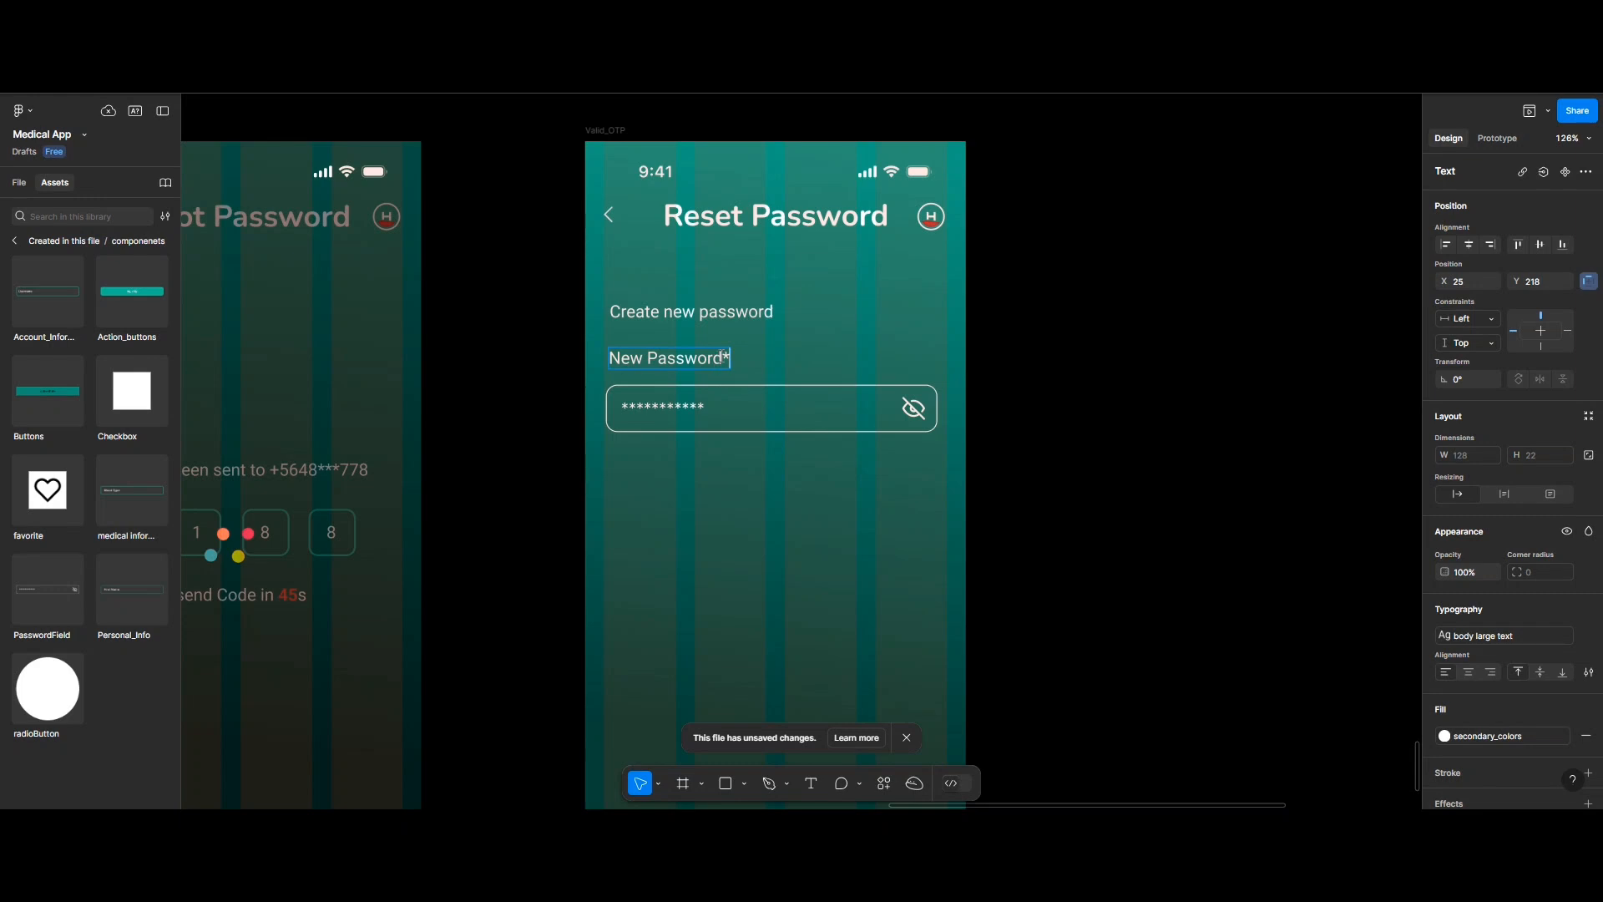
# Color the asterisk in the "New Password*" label with the #E63946 style
pyautogui.click(1444, 736)
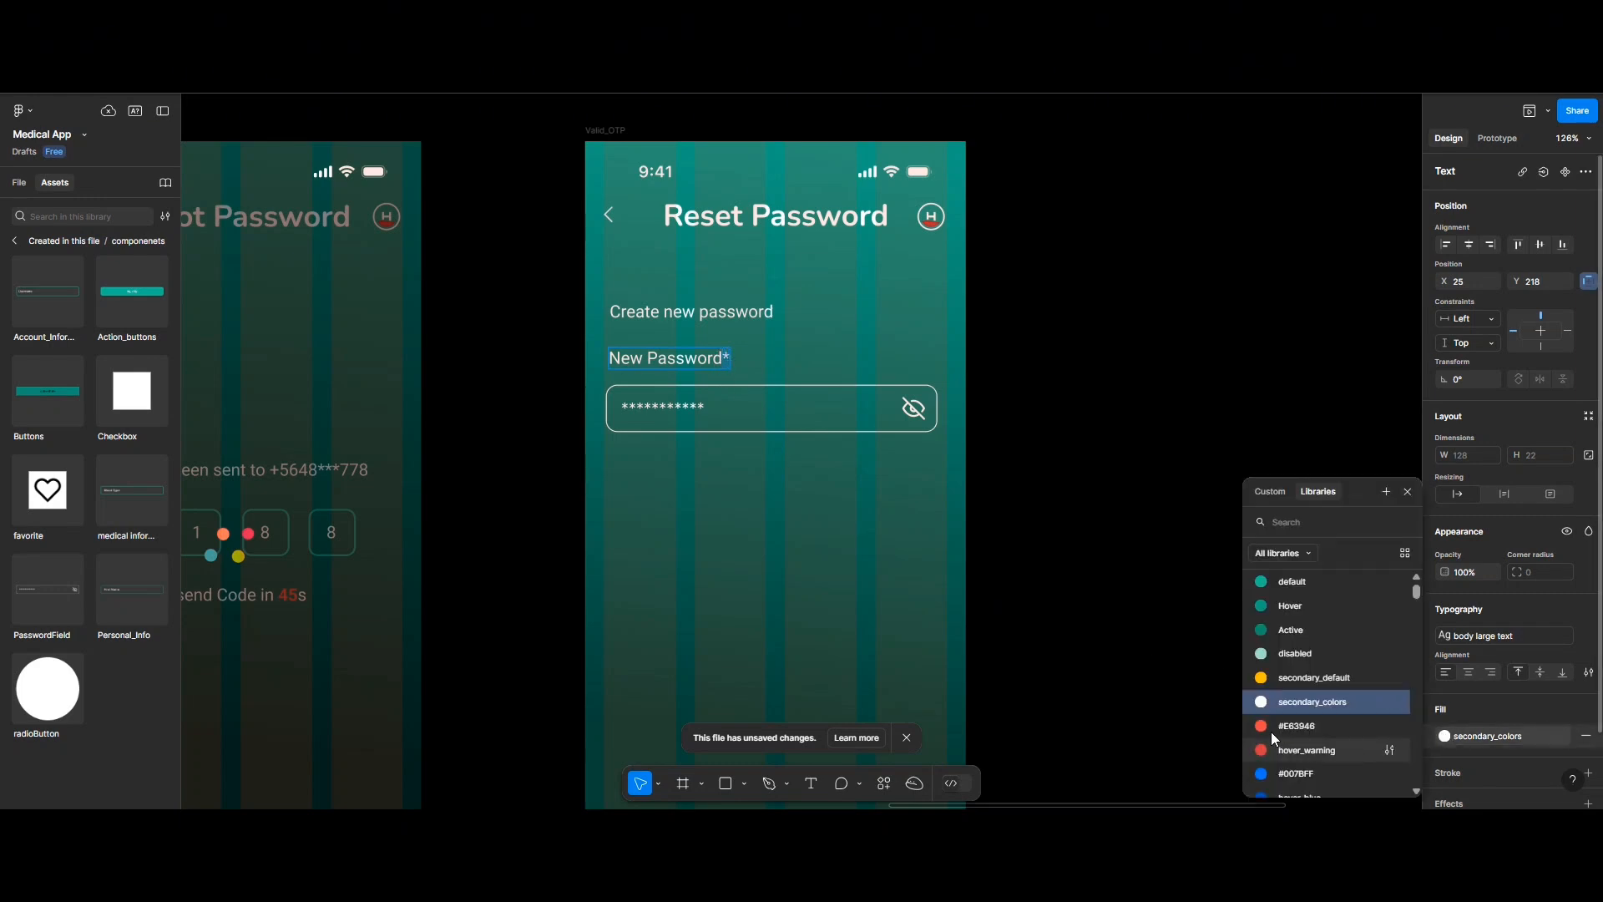
pyautogui.click(1262, 728)
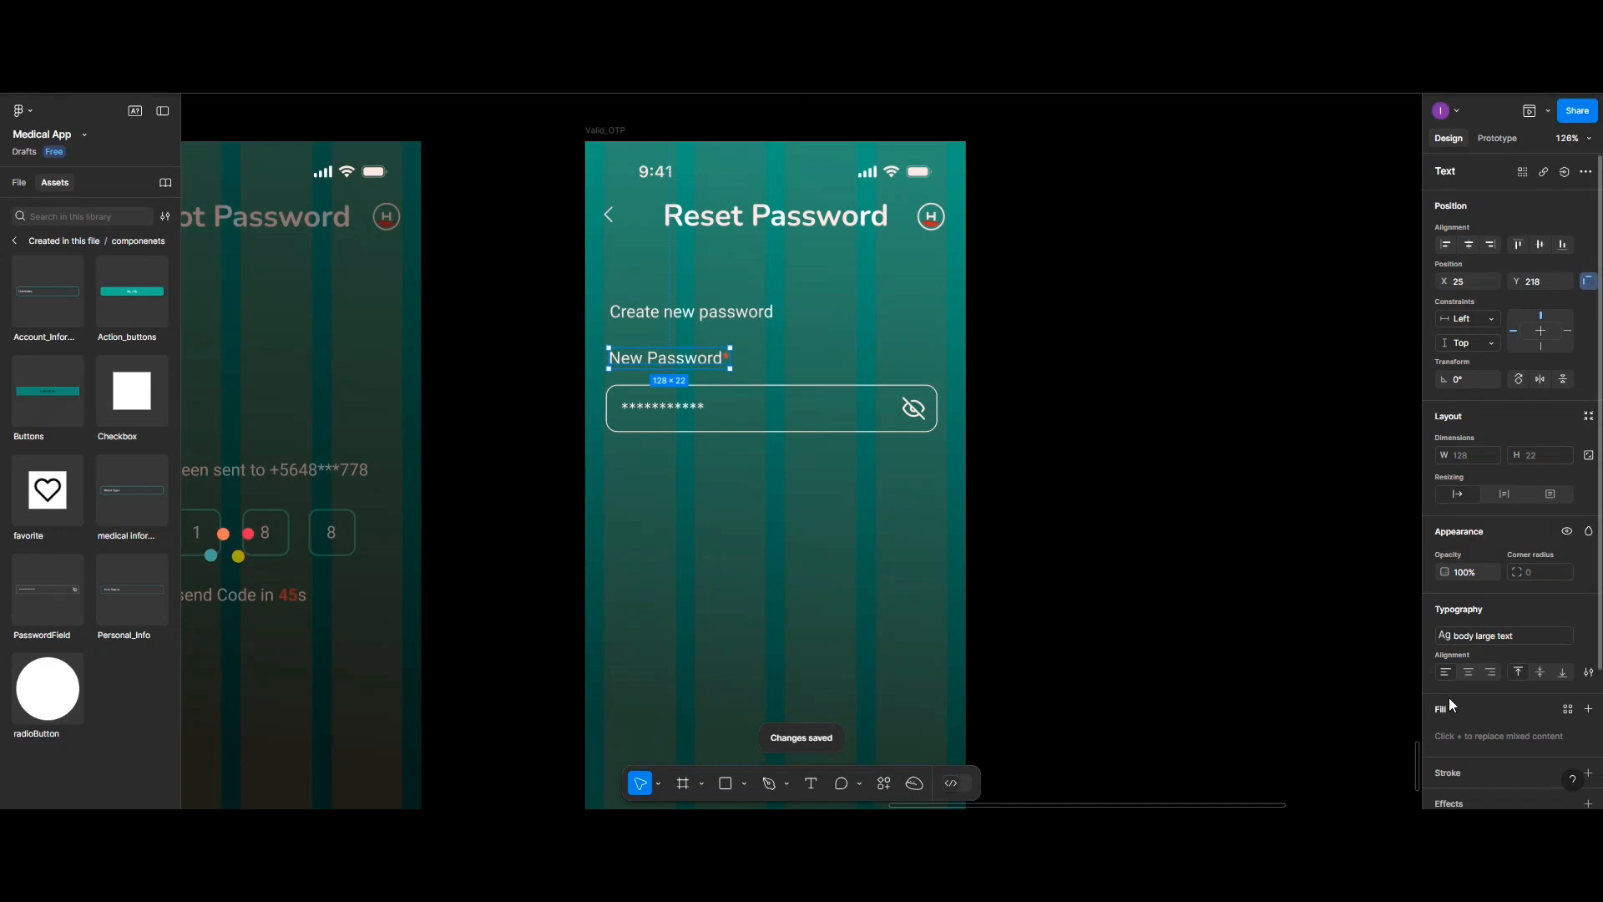
pyautogui.scroll(-3, 1450, 698)
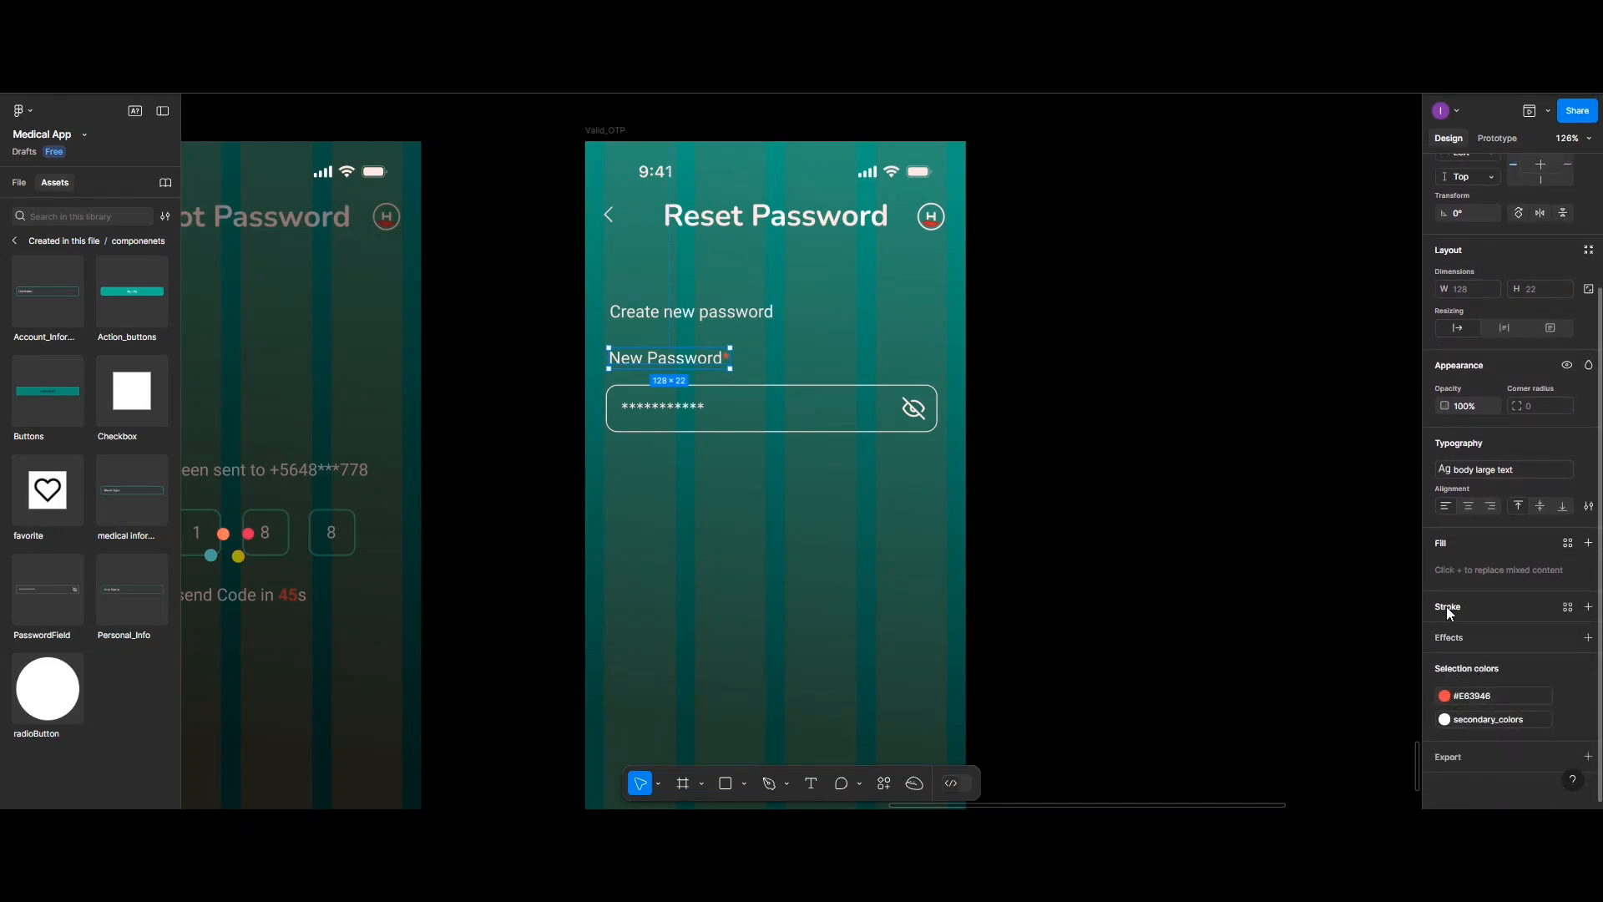
# Set the password field's stroke color to 20C997
pyautogui.click(888, 431)
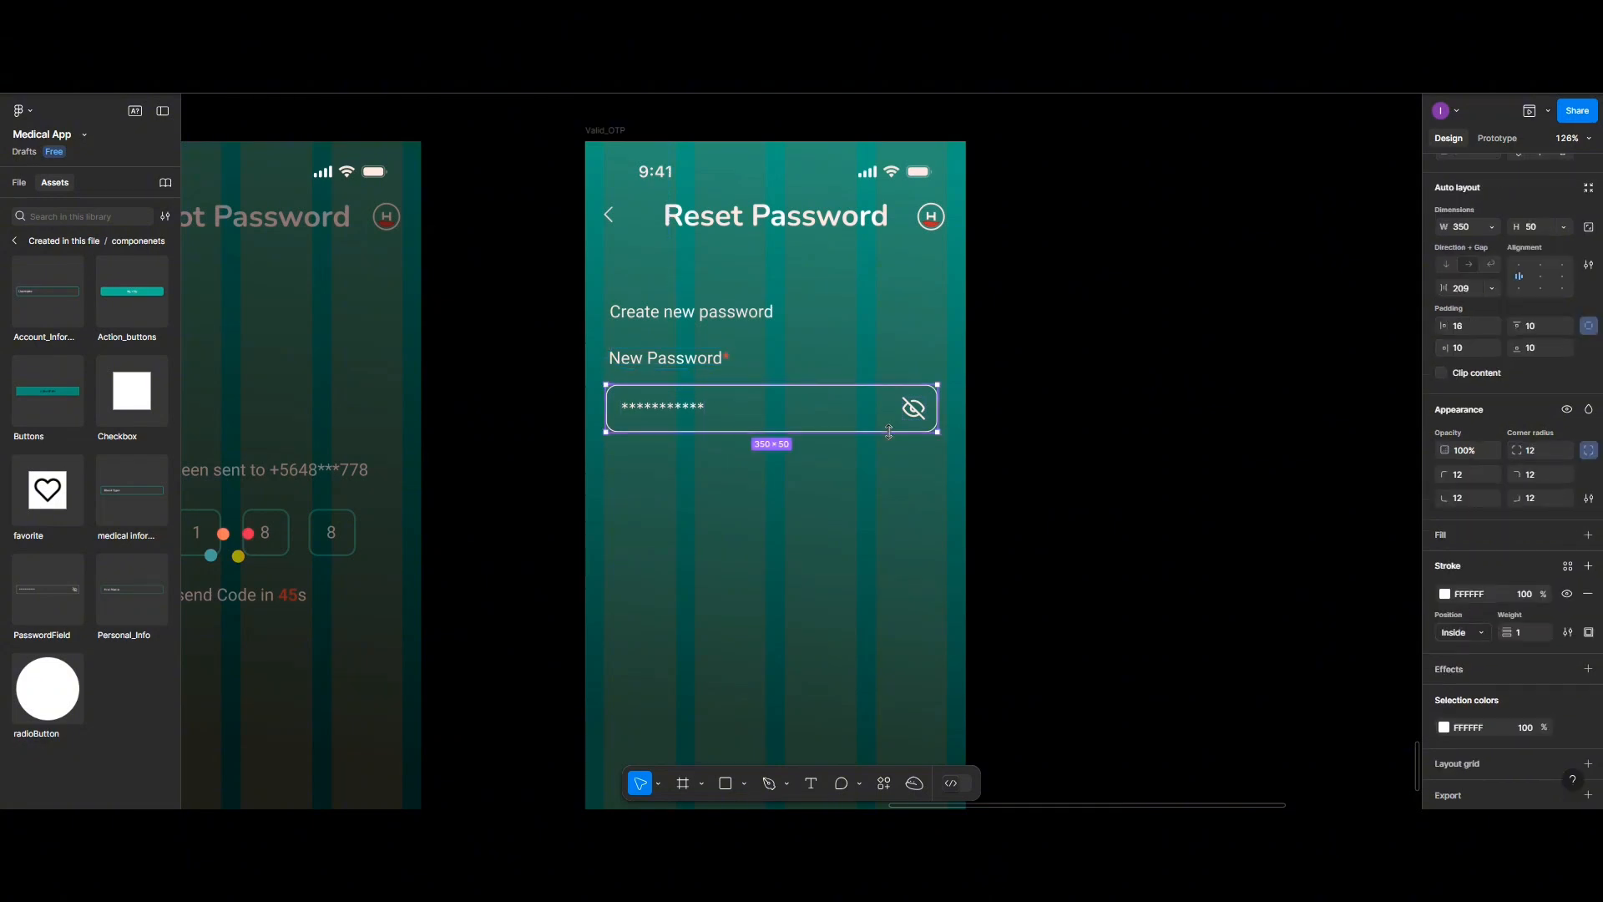
pyautogui.click(1445, 594)
pyautogui.click(1279, 742)
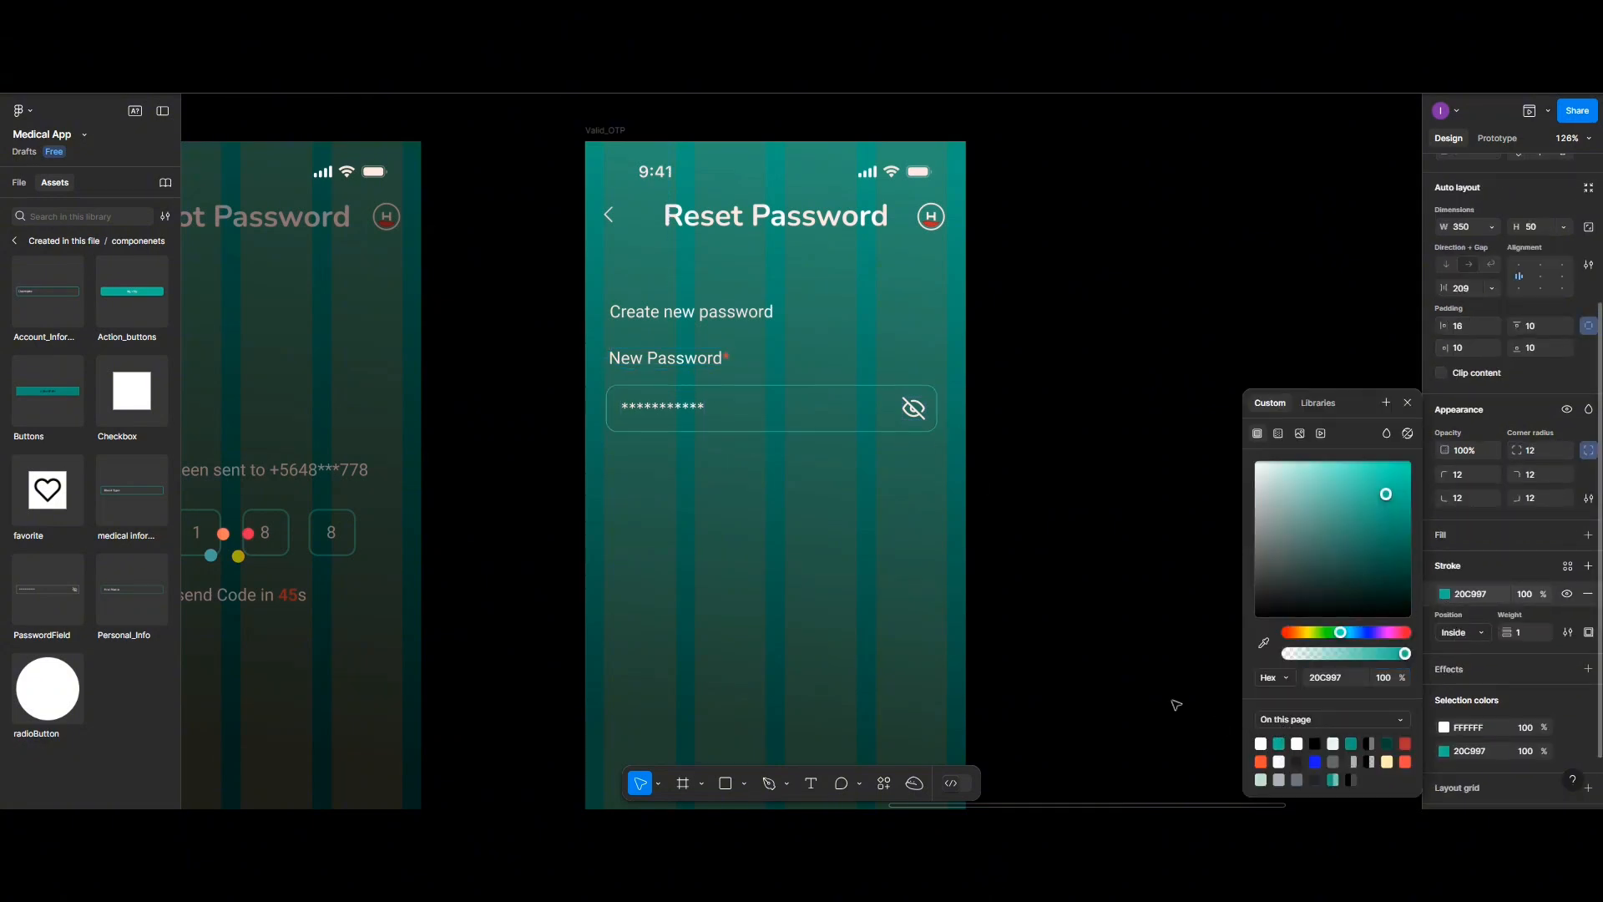
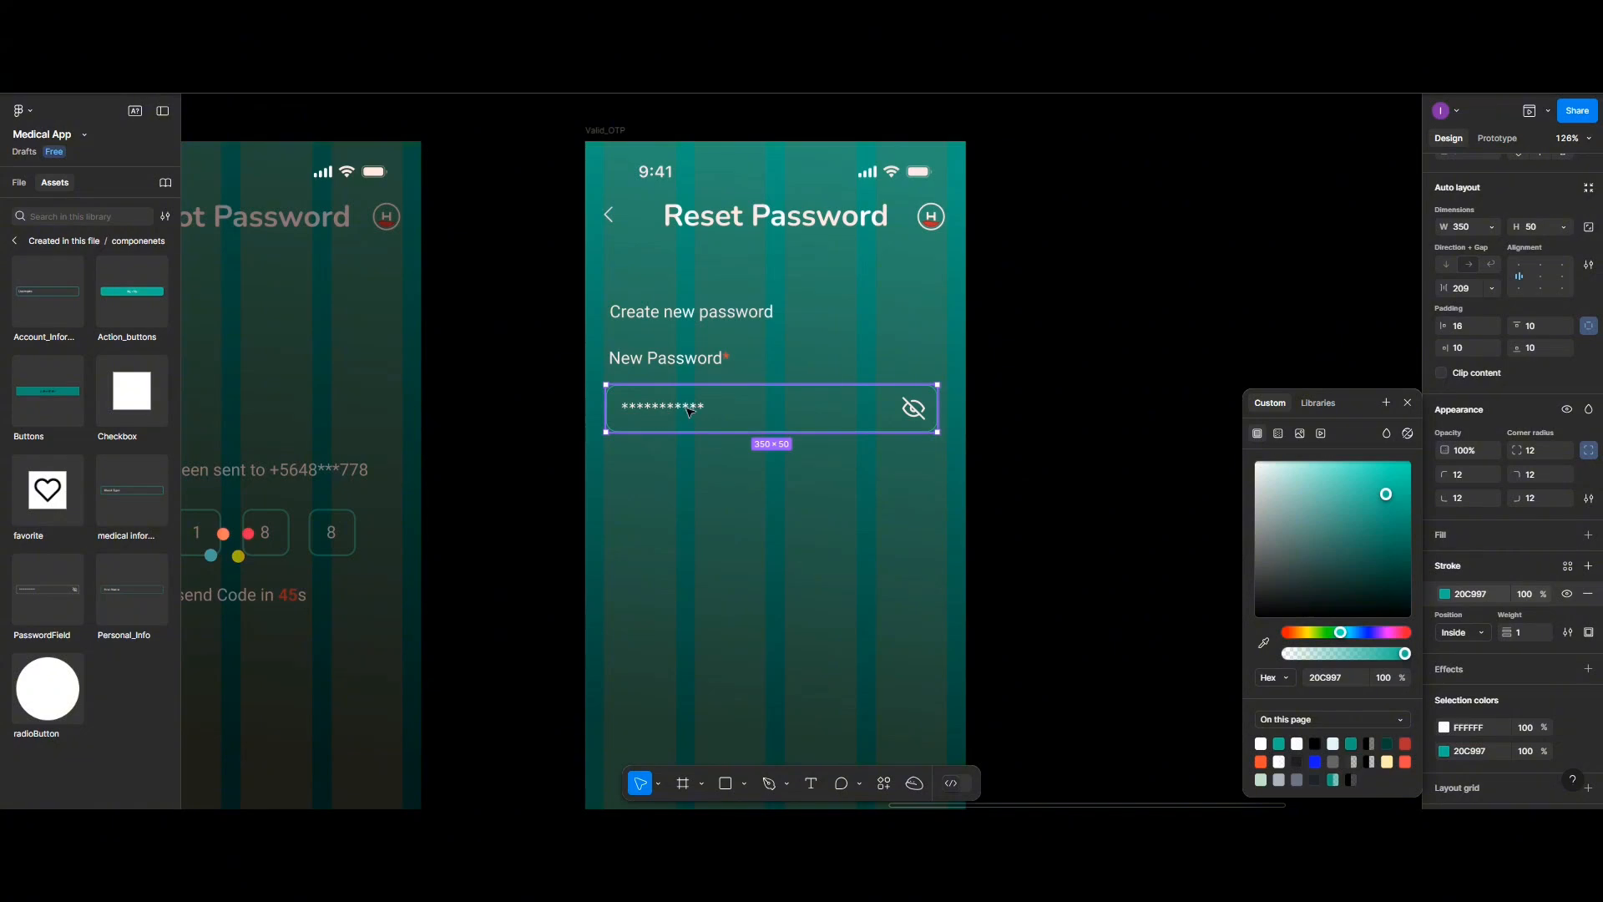
# Delete the masked asterisk text inside the password field
pyautogui.doubleClick(689, 408)
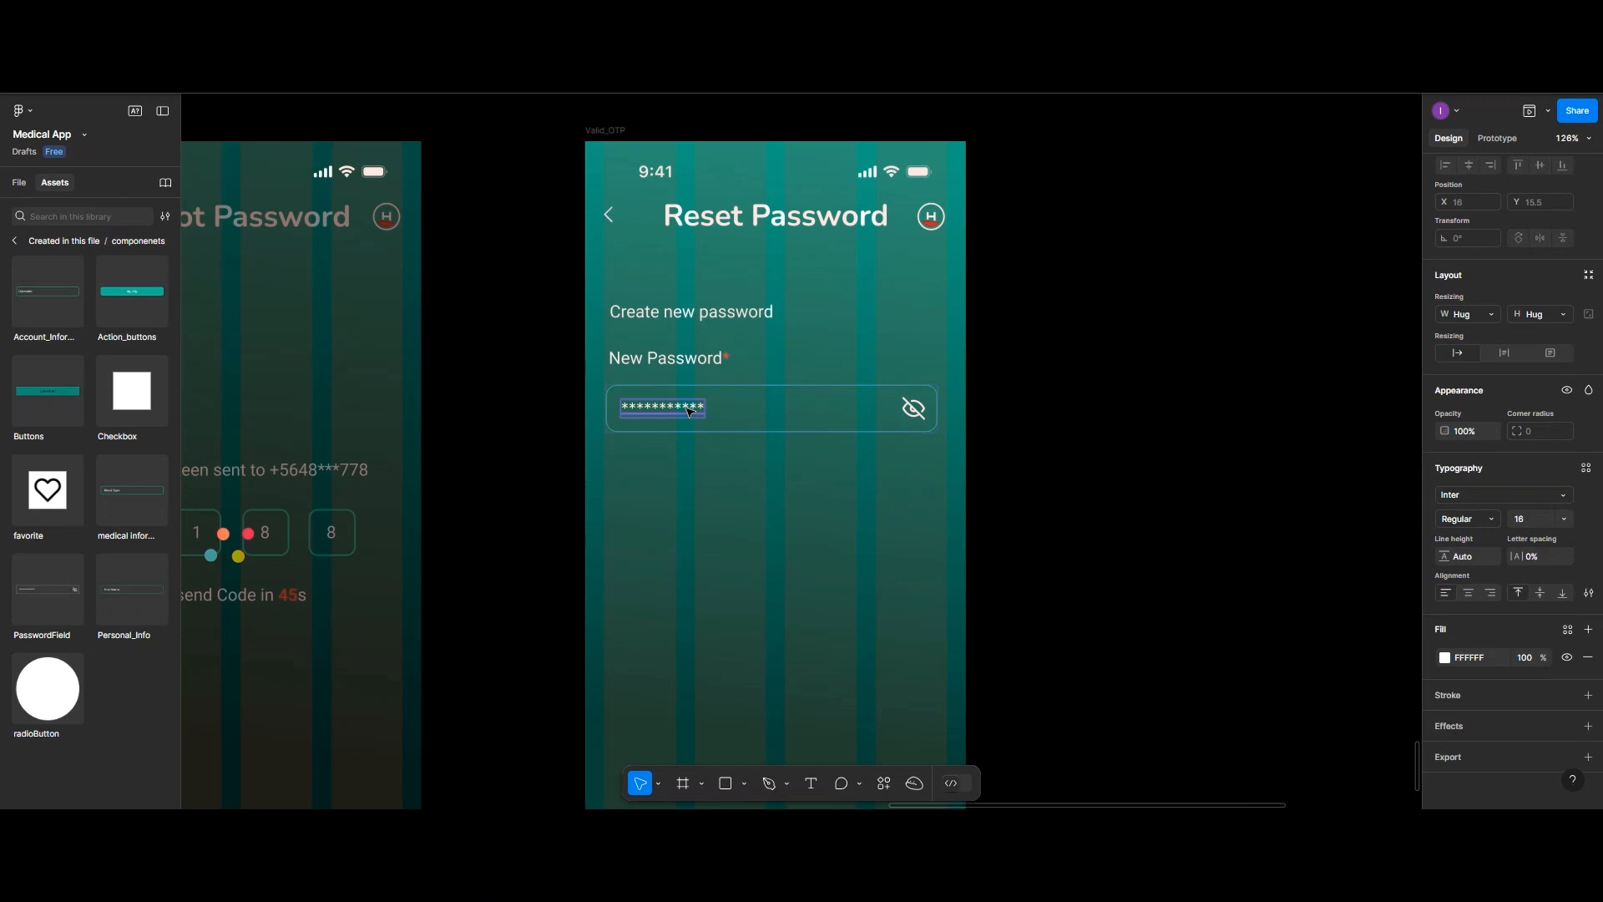
pyautogui.press('Delete')
pyautogui.click(688, 413)
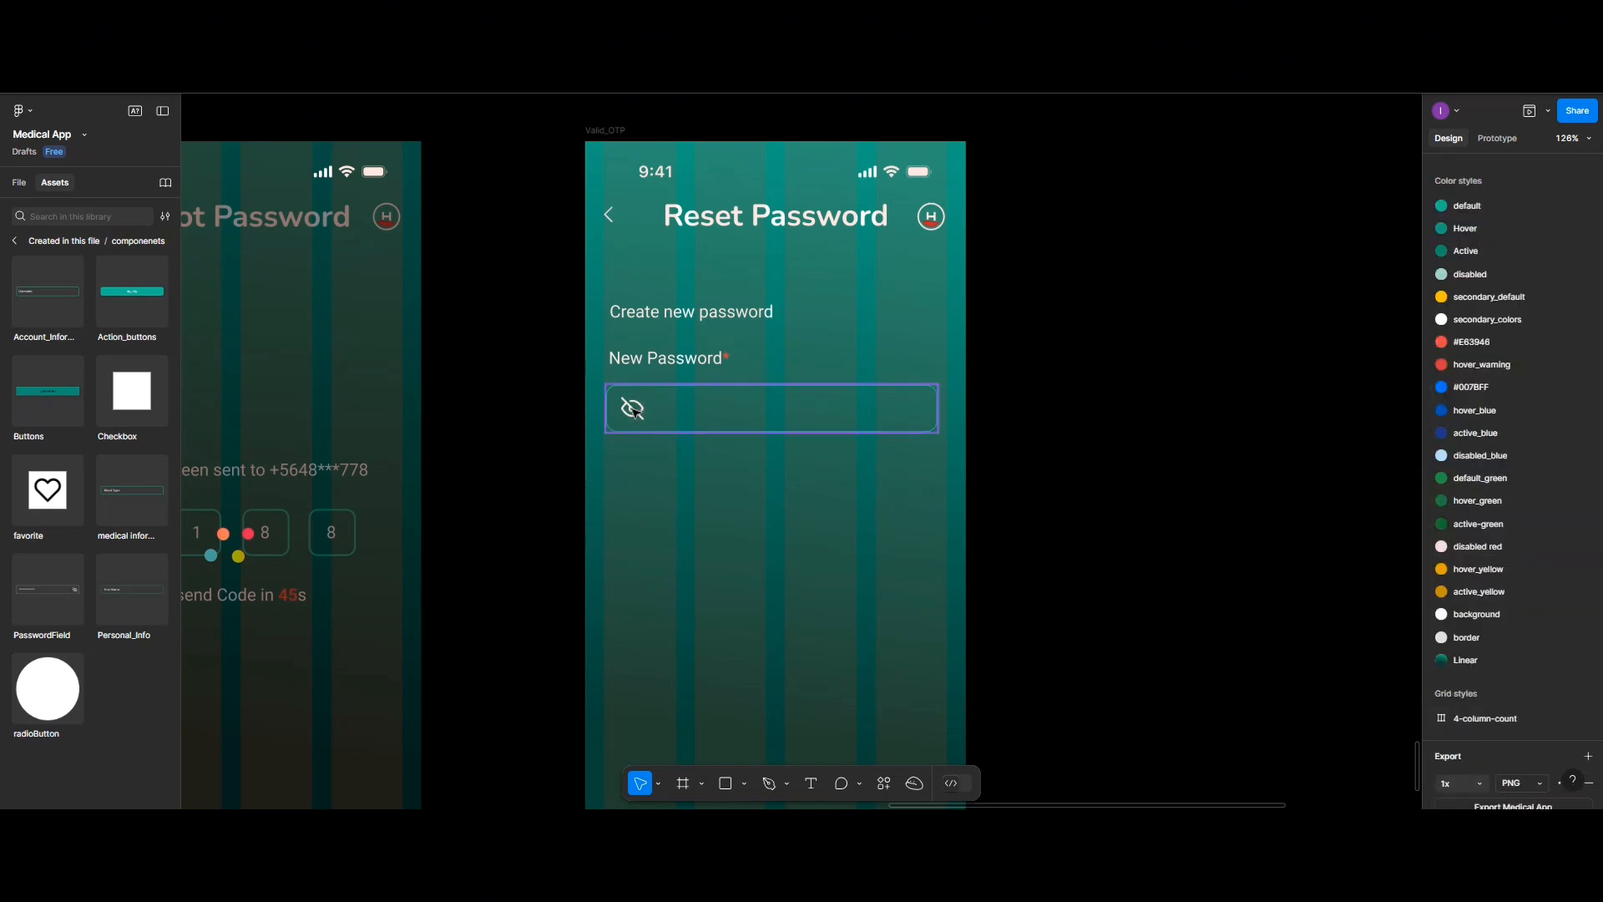
# Move the emptied password field to about X 2311, Y 8930 and align its eye icon to the field's right end
pyautogui.click(634, 410)
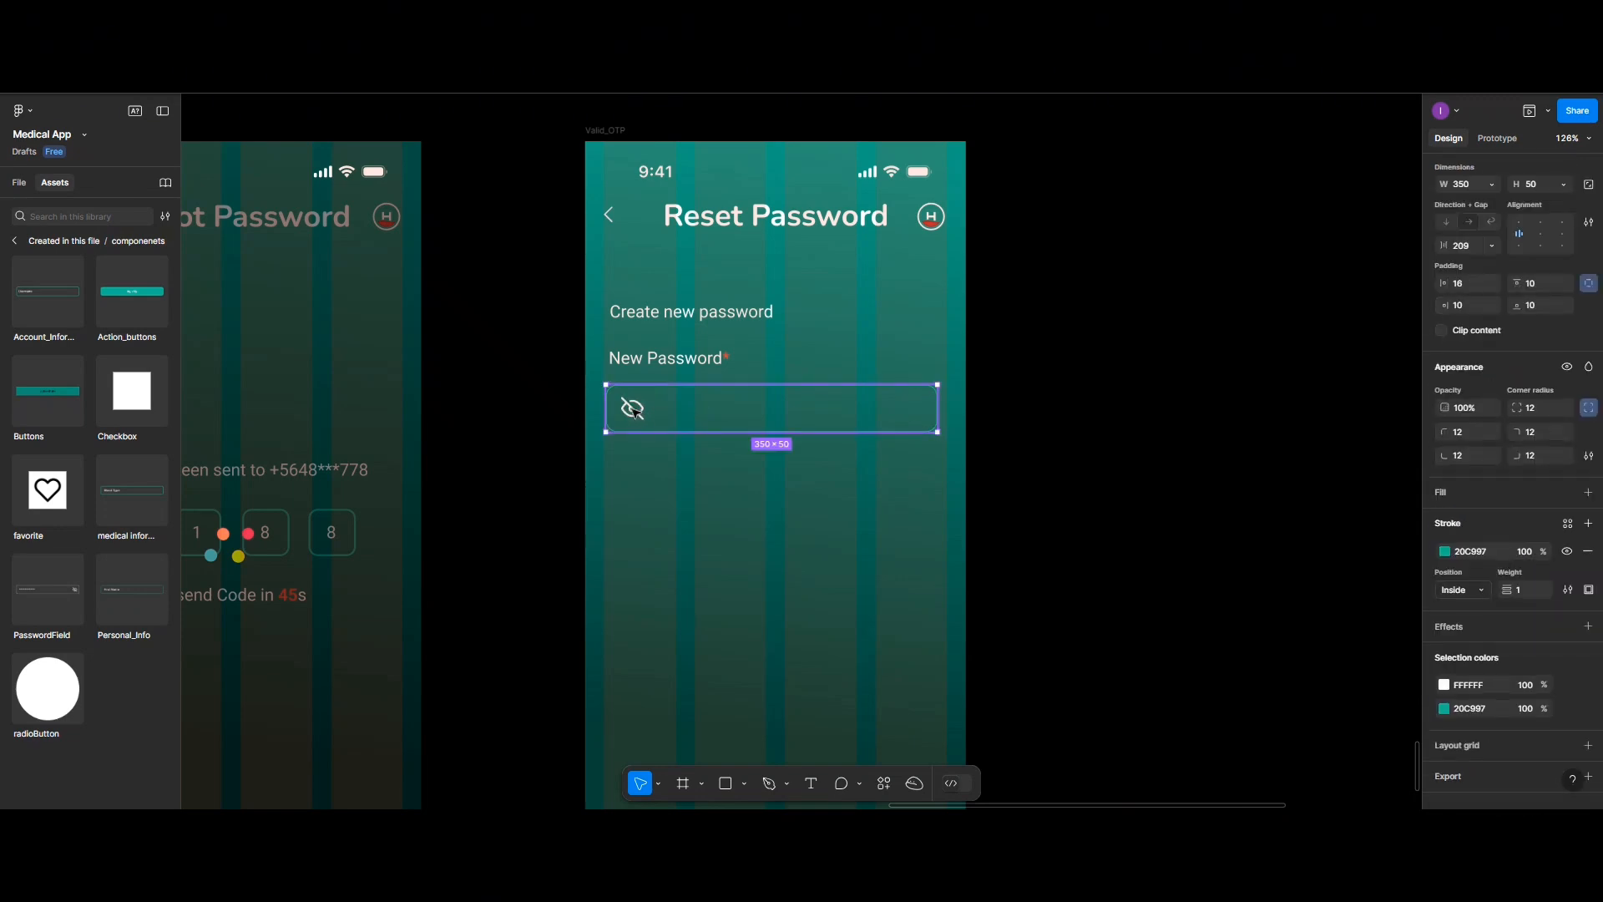
pyautogui.click(633, 409)
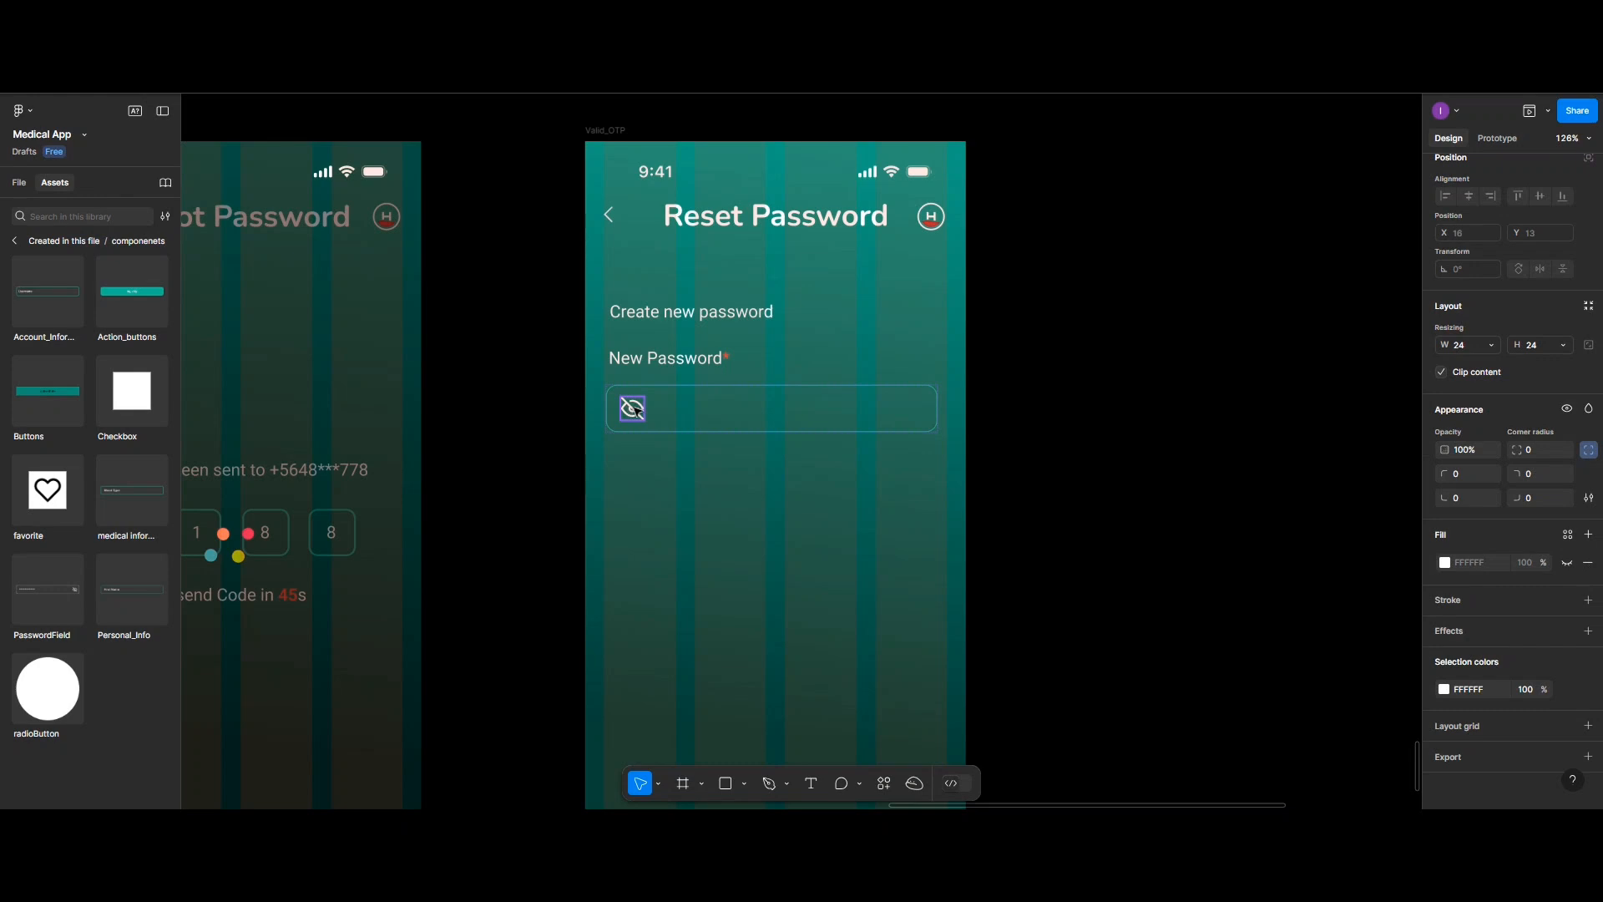
pyautogui.moveTo(630, 409)
pyautogui.mouseDown()
pyautogui.moveTo(675, 411)
pyautogui.moveTo(628, 410)
pyautogui.mouseUp()
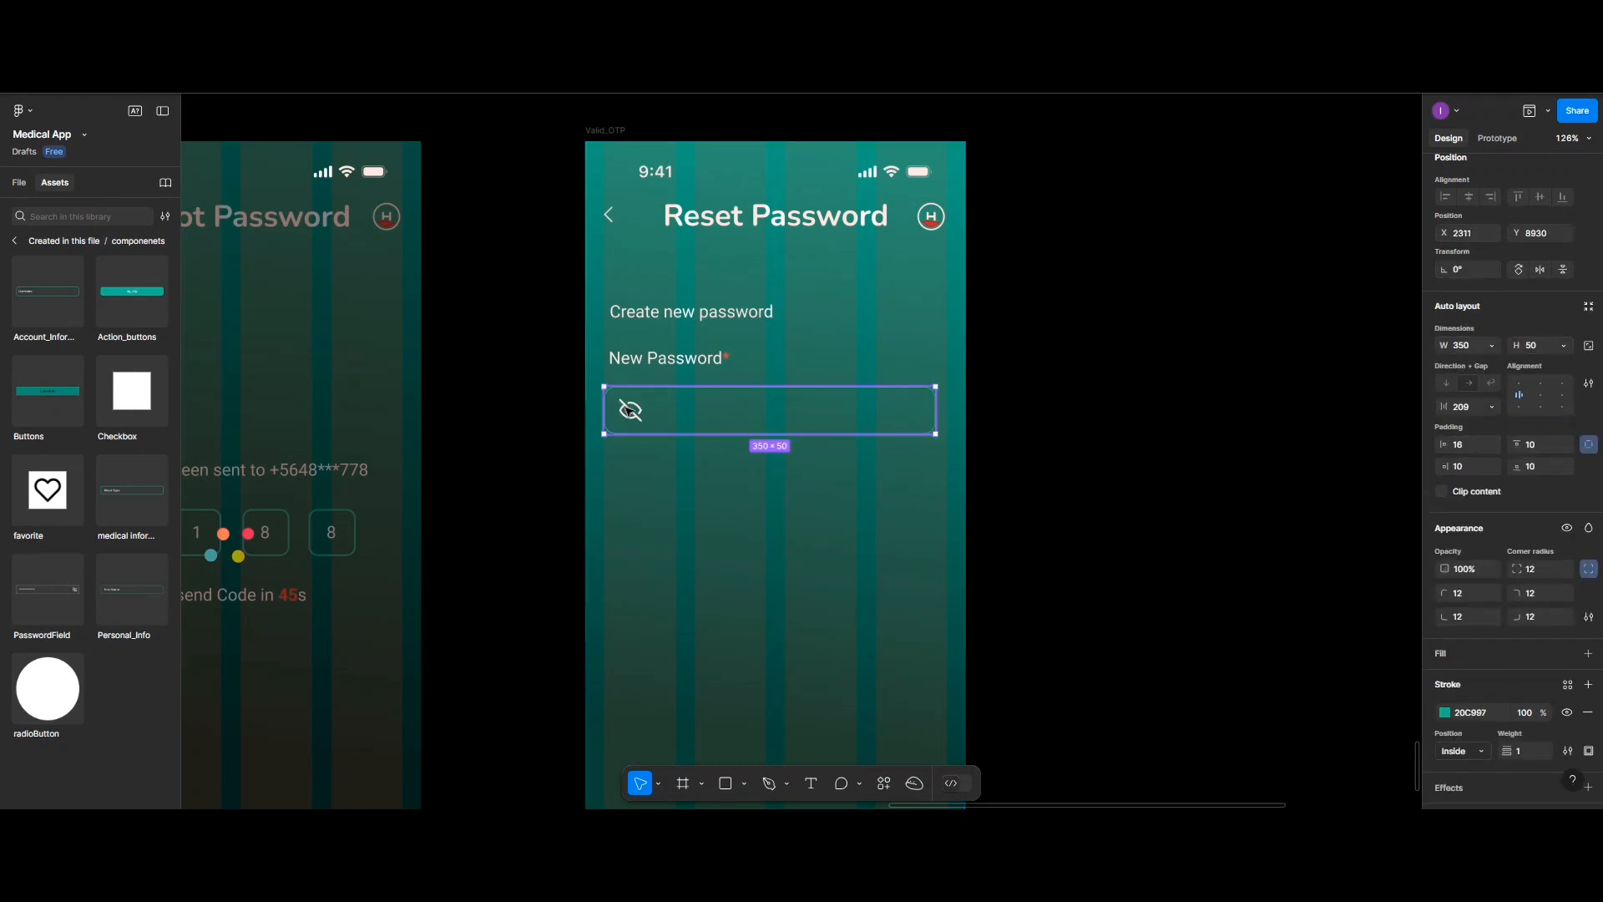
pyautogui.doubleClick(631, 410)
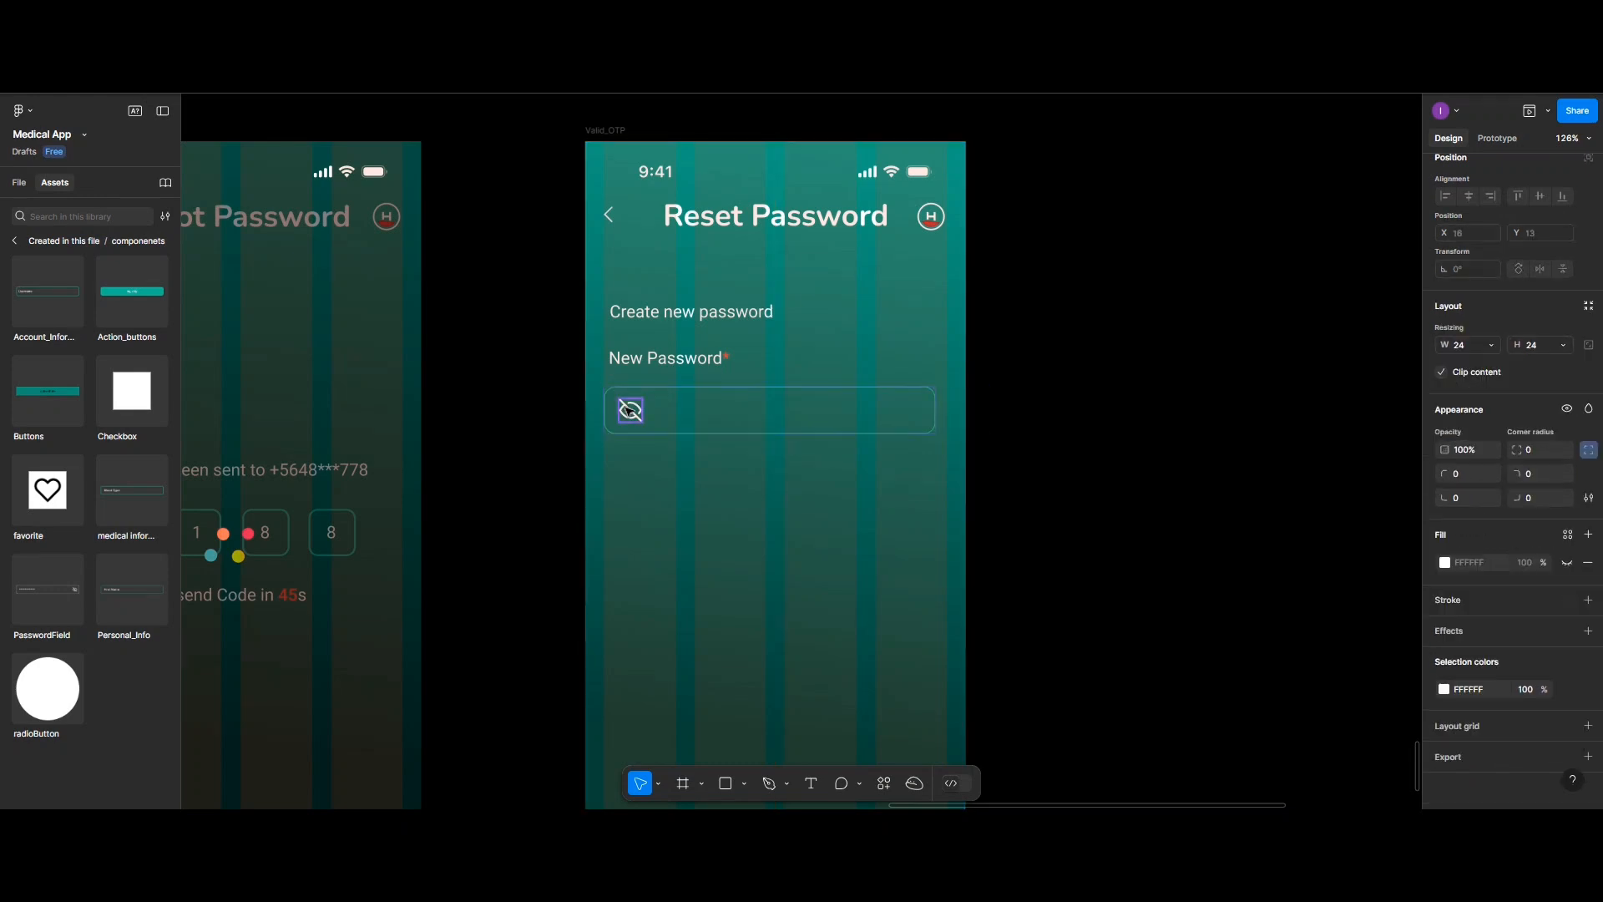
pyautogui.click(777, 422)
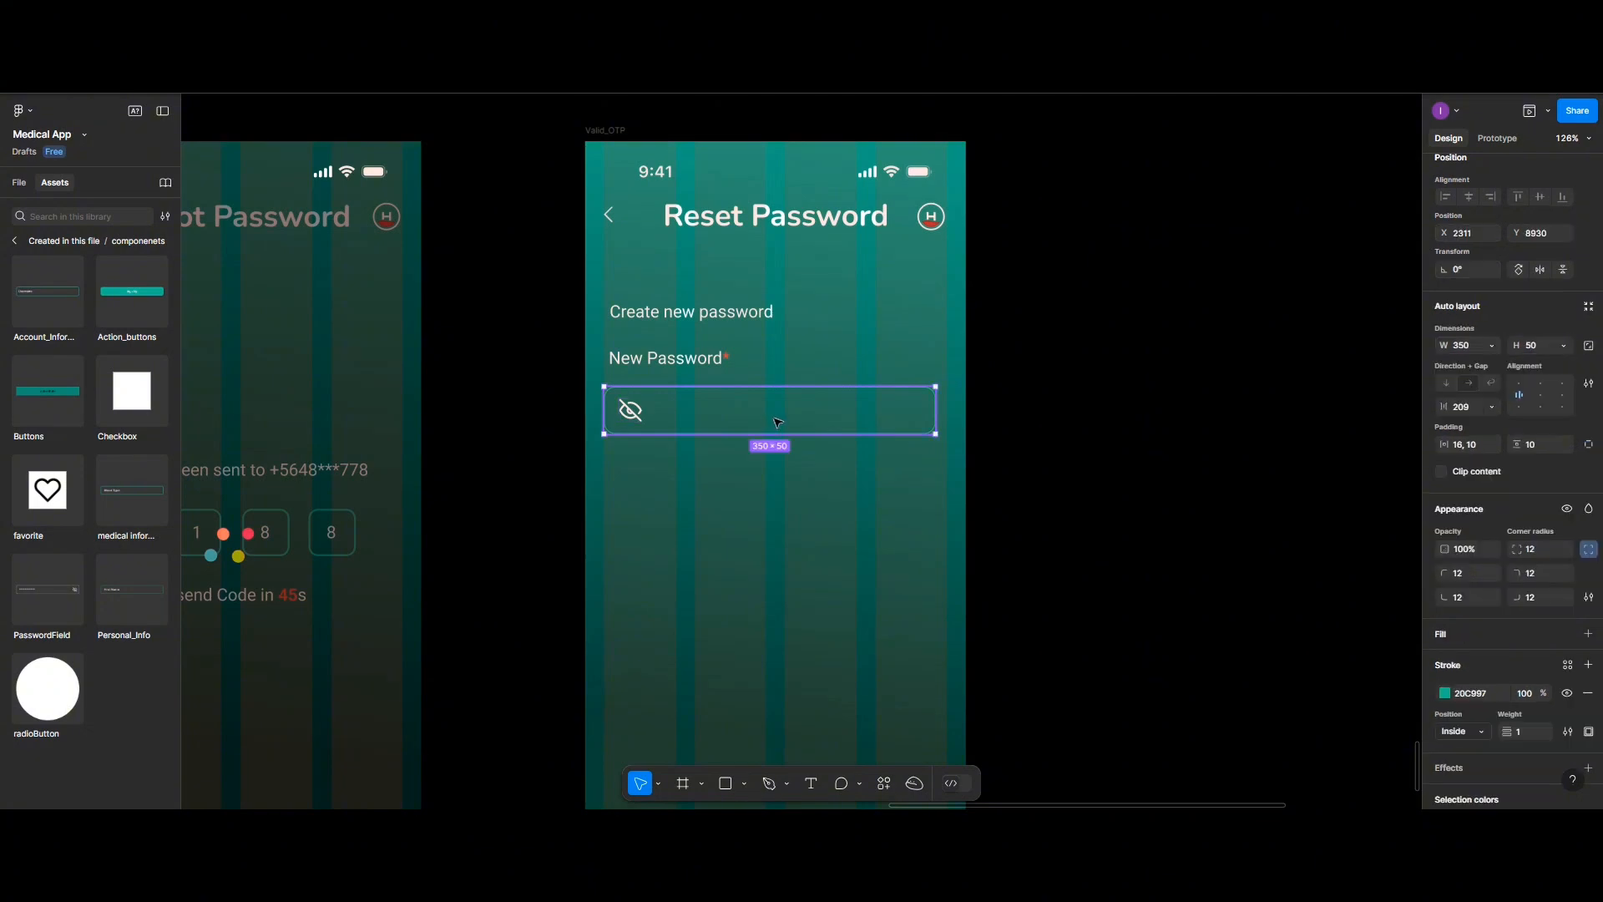
pyautogui.click(1589, 349)
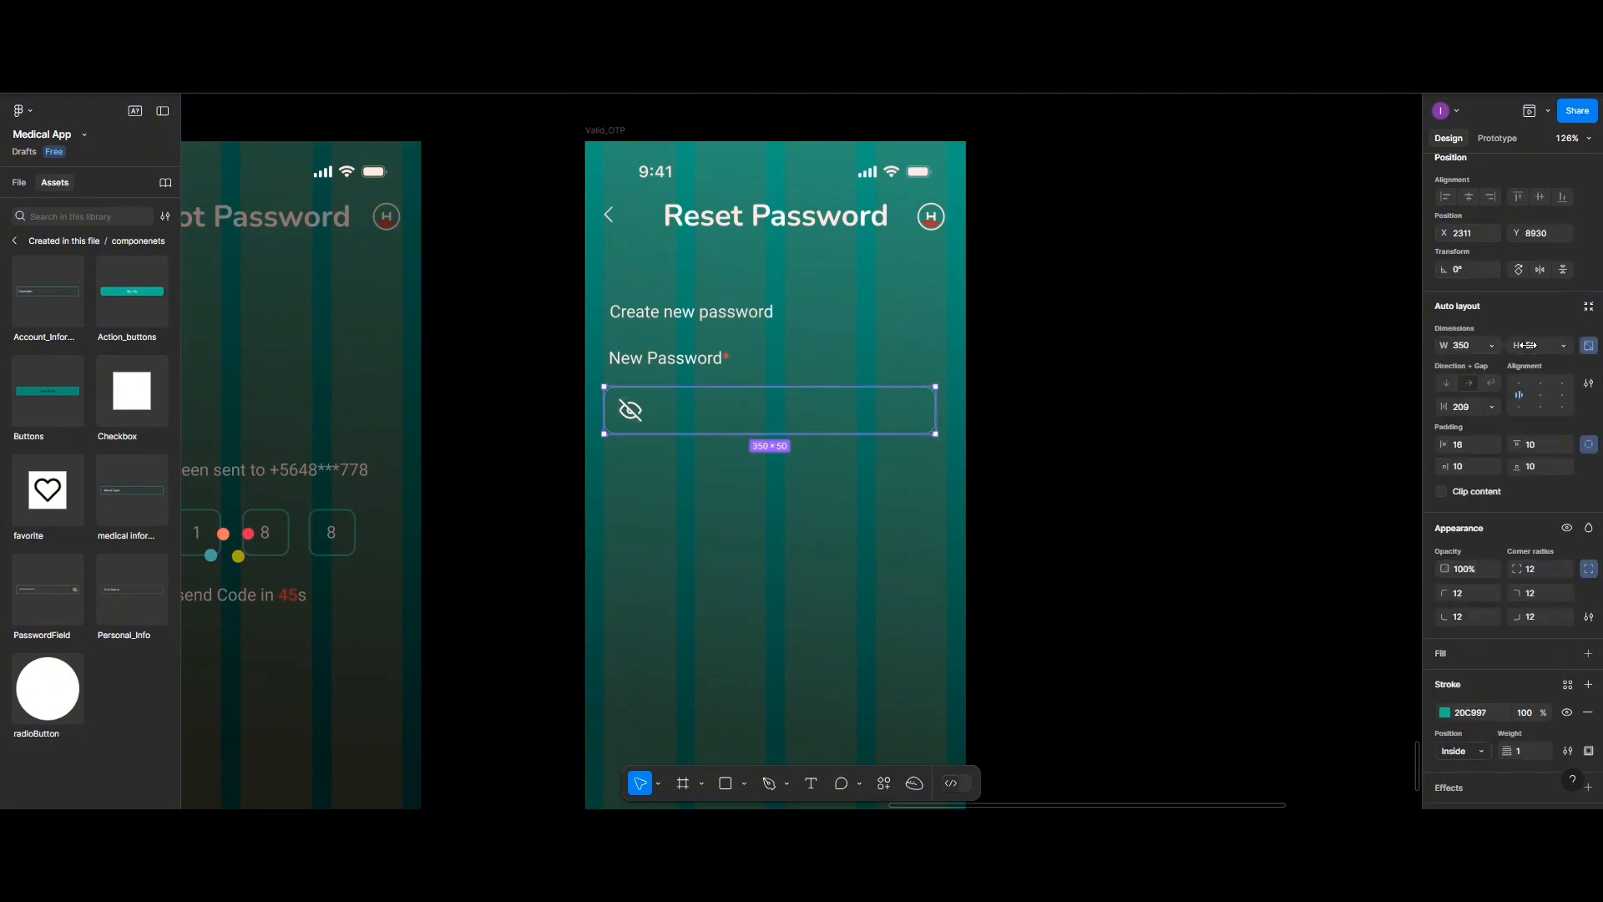
pyautogui.click(1561, 403)
pyautogui.click(704, 422)
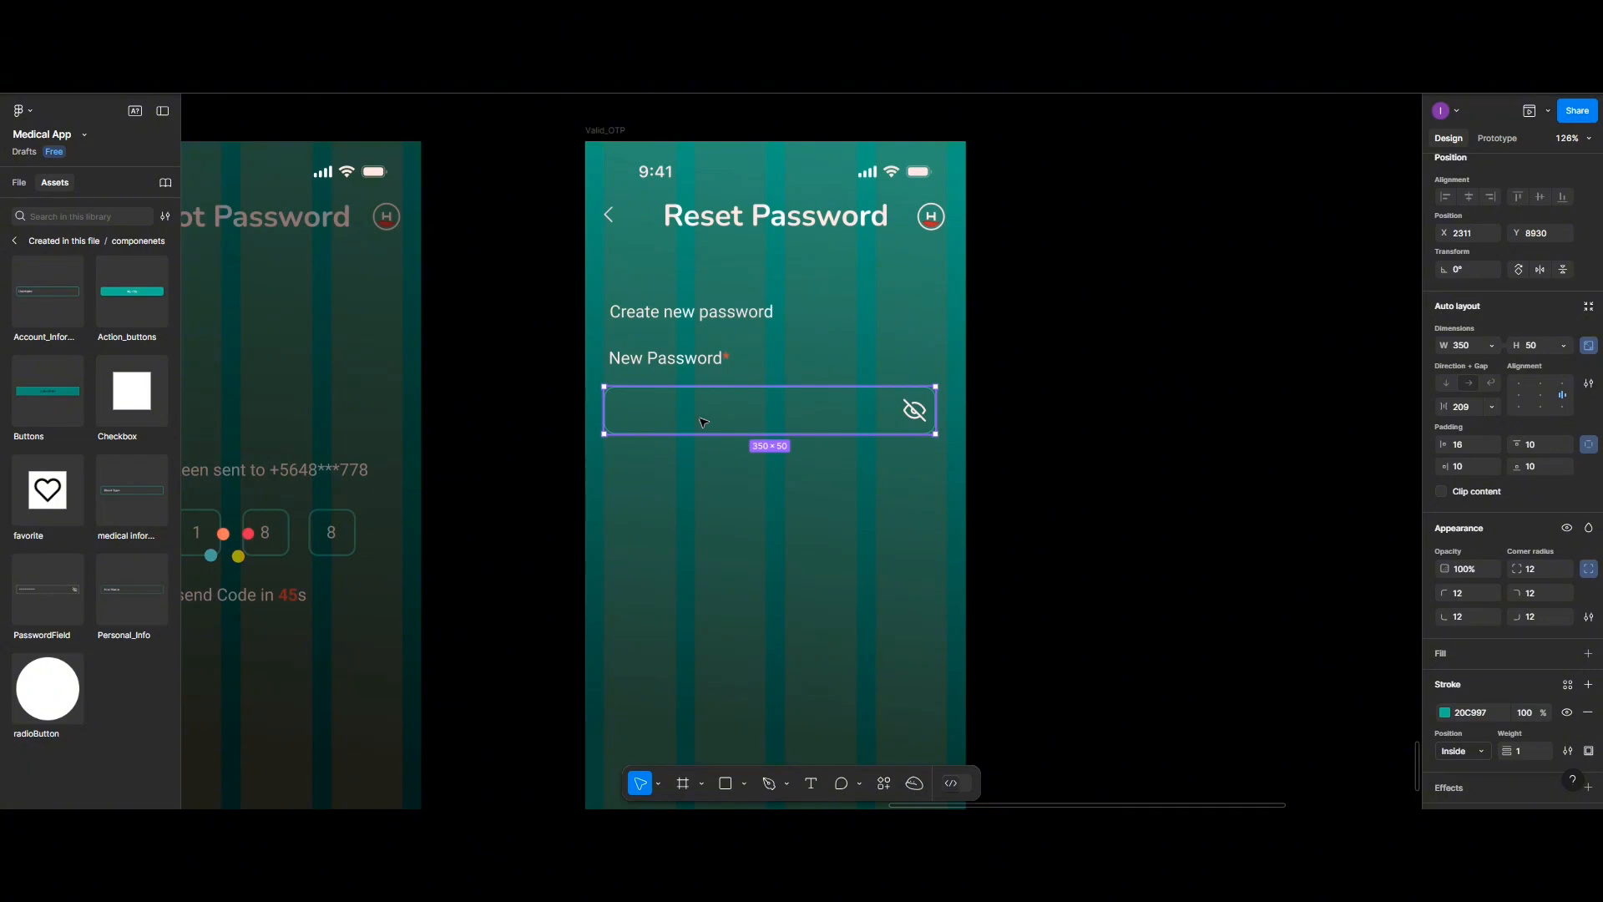
# Duplicate the password field to about Y 9028 and copy the "New Password*" label above it at about Y 323
pyautogui.moveTo(703, 423); pyautogui.dragTo(701, 516)
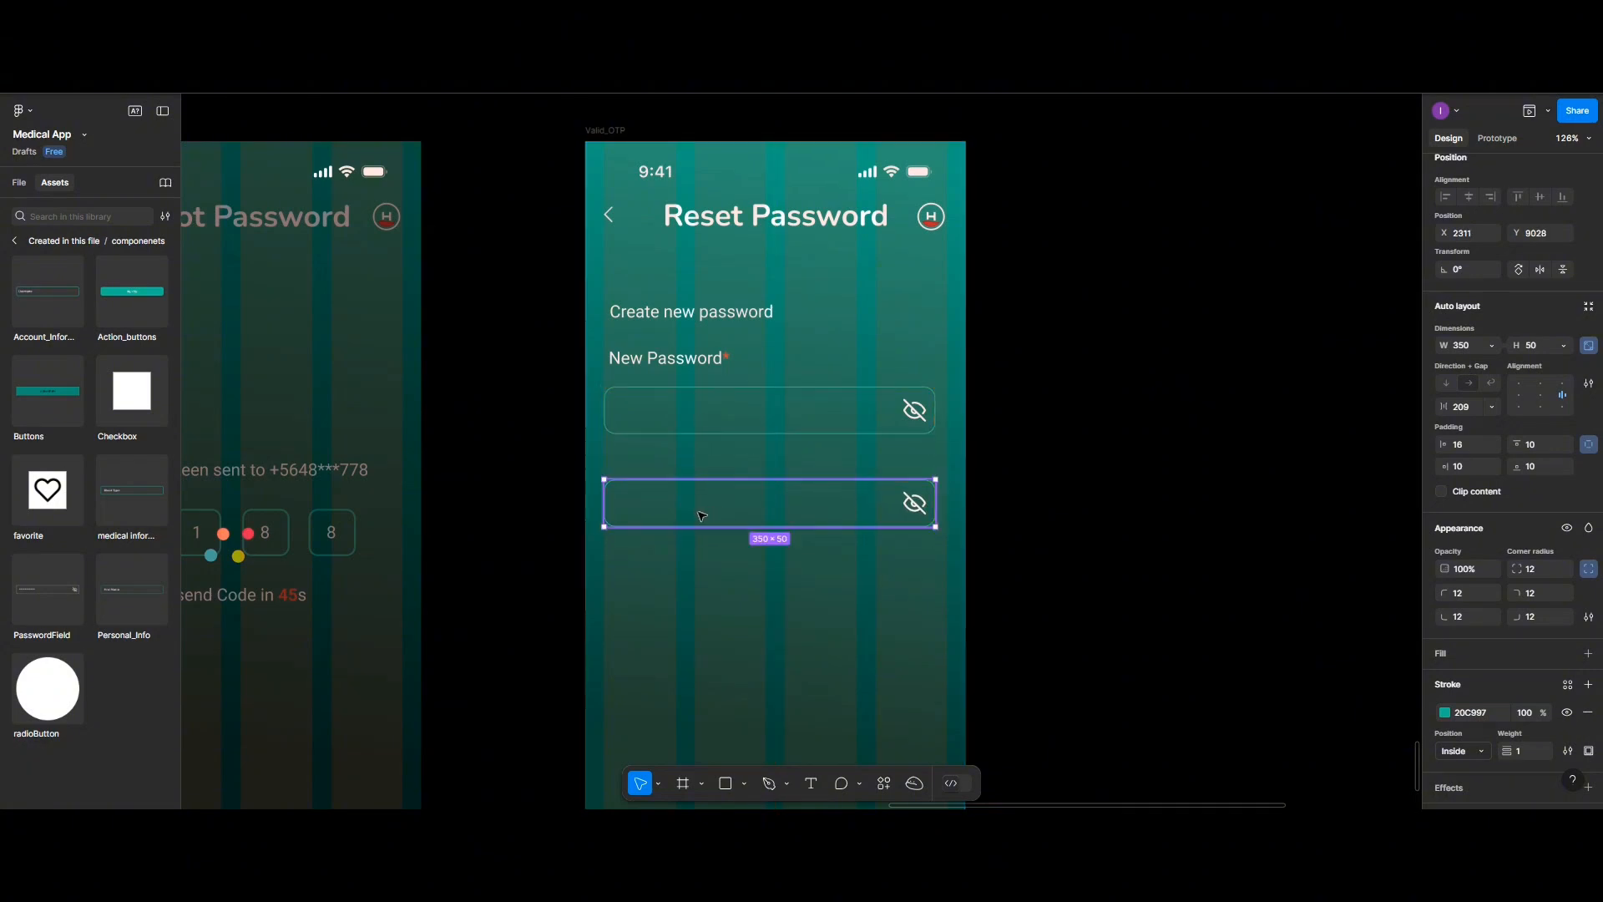
pyautogui.click(685, 362)
pyautogui.moveTo(685, 363); pyautogui.dragTo(685, 464)
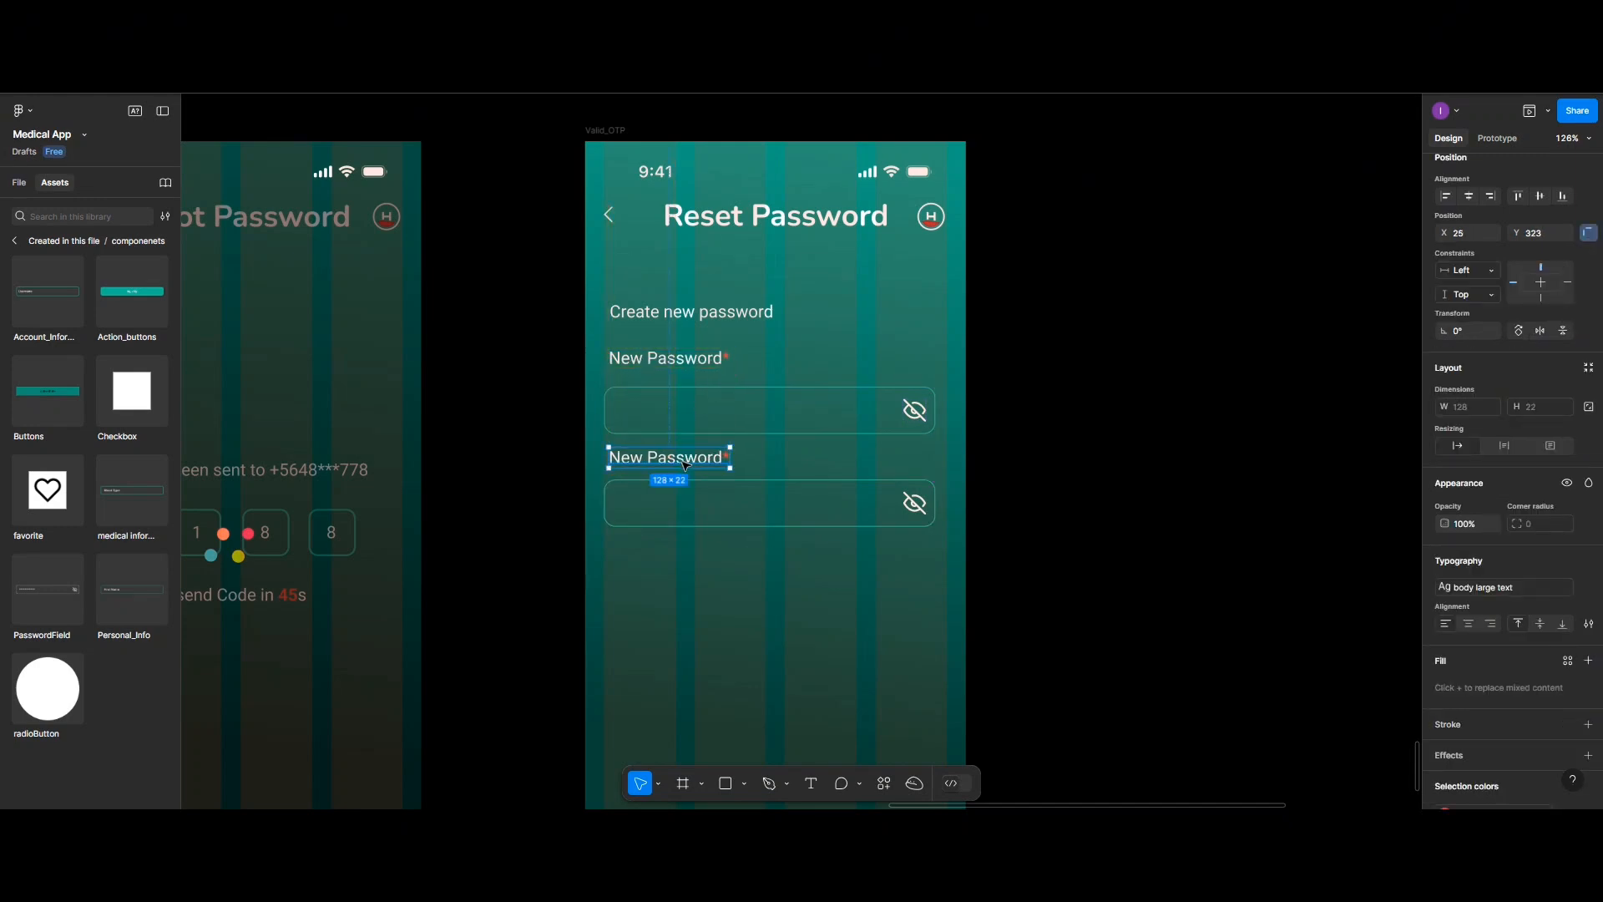
# Change the copied label above the second password field to "Confirm New Password*"
pyautogui.doubleClick(685, 464)
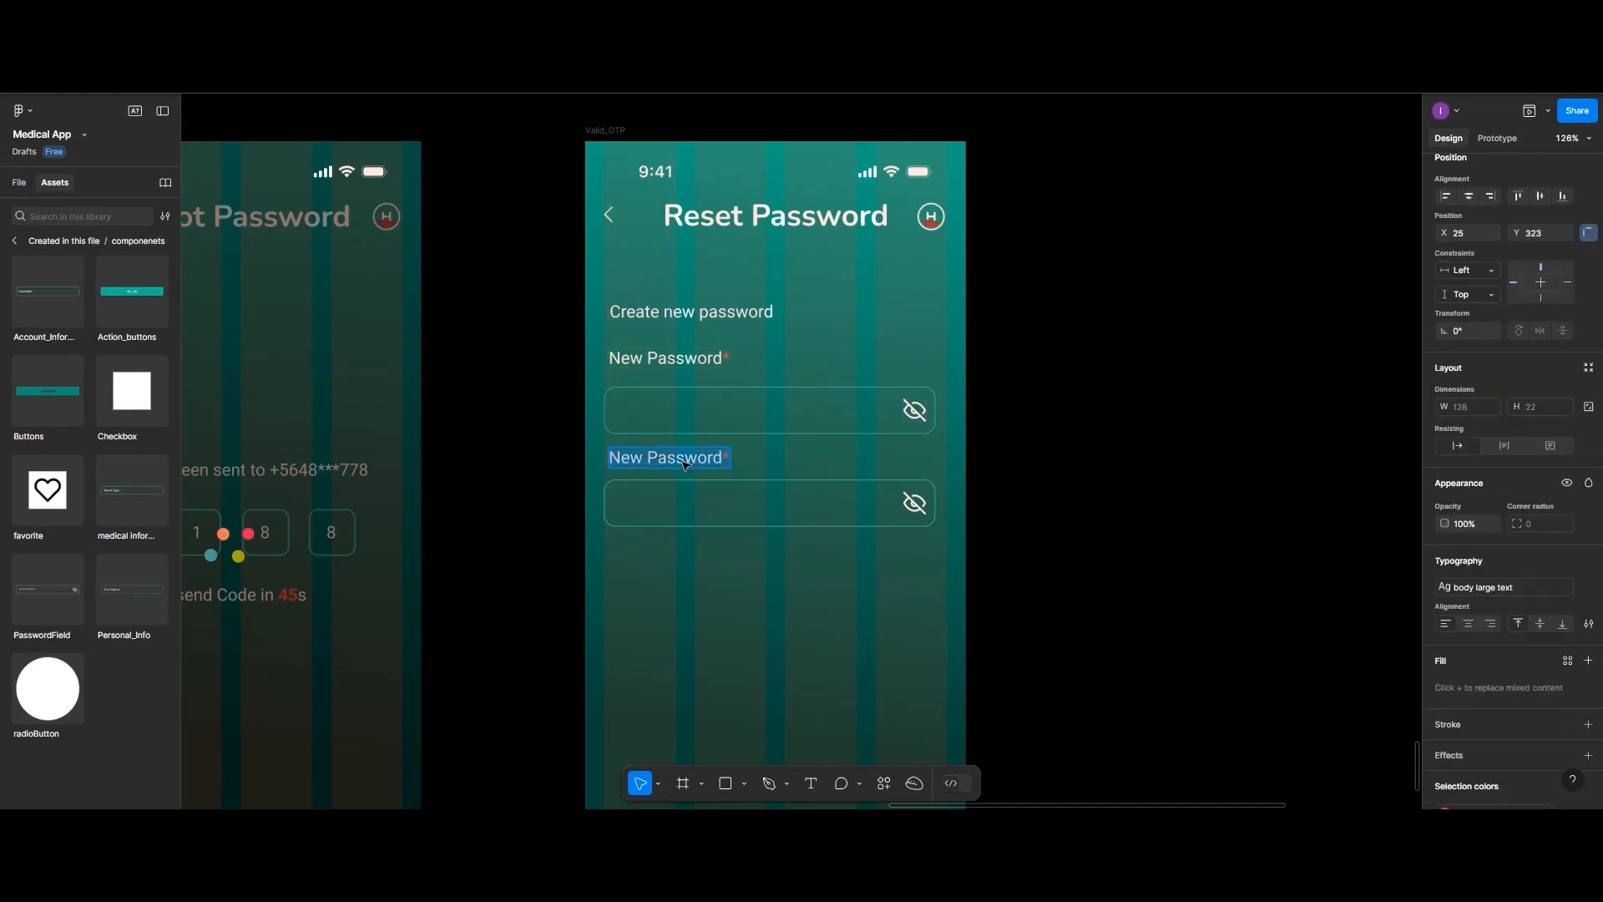
pyautogui.click(614, 455)
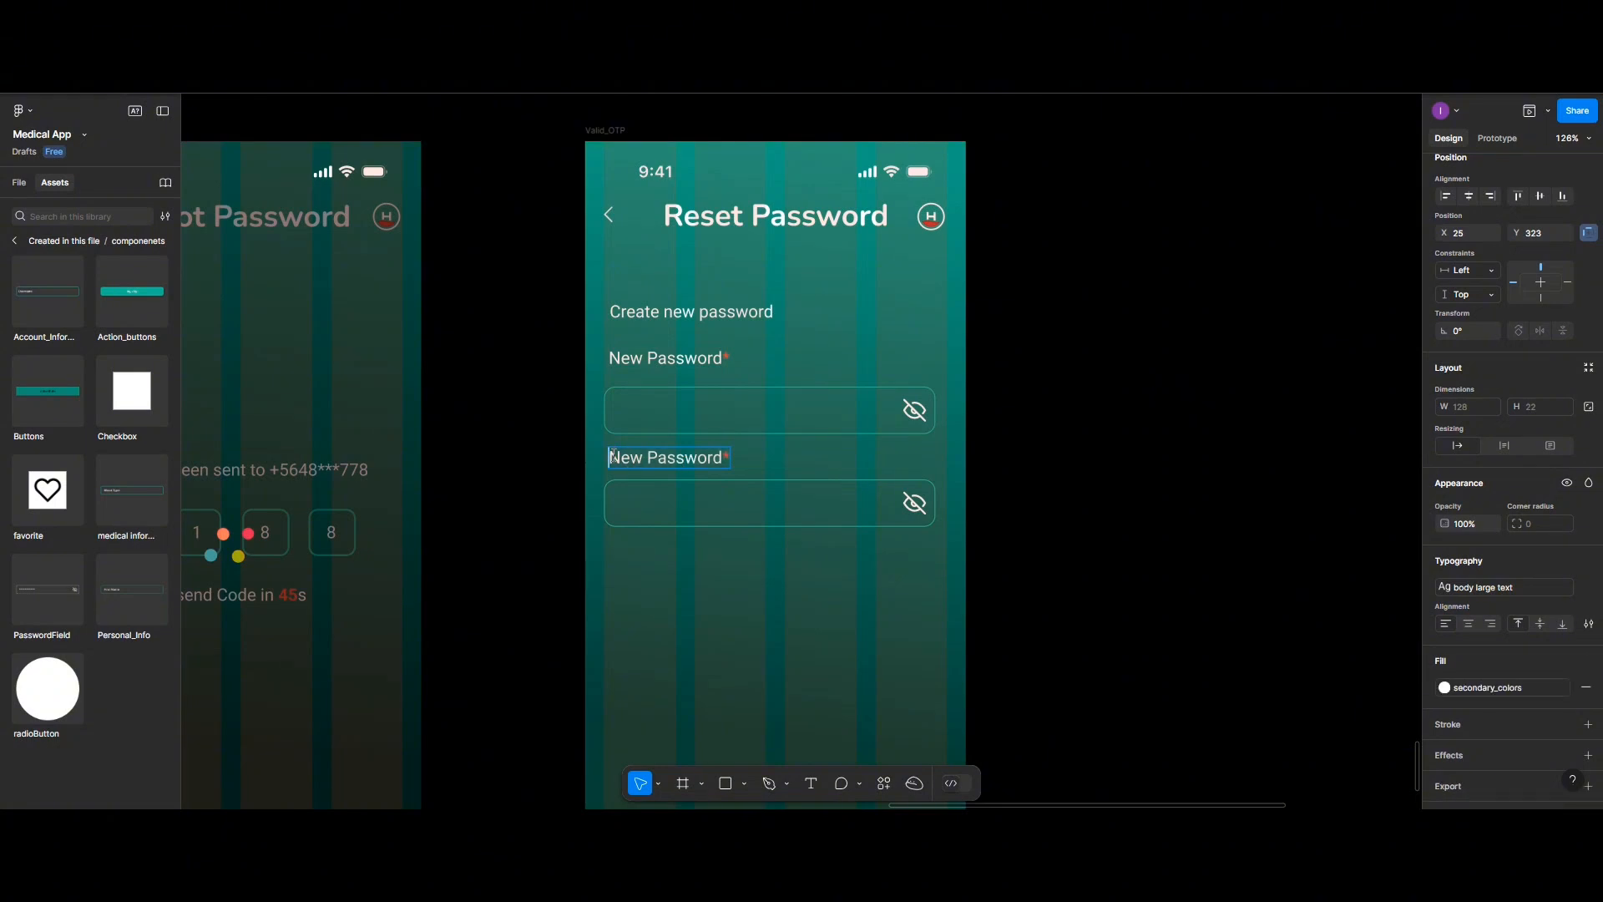
pyautogui.write('Confirm')
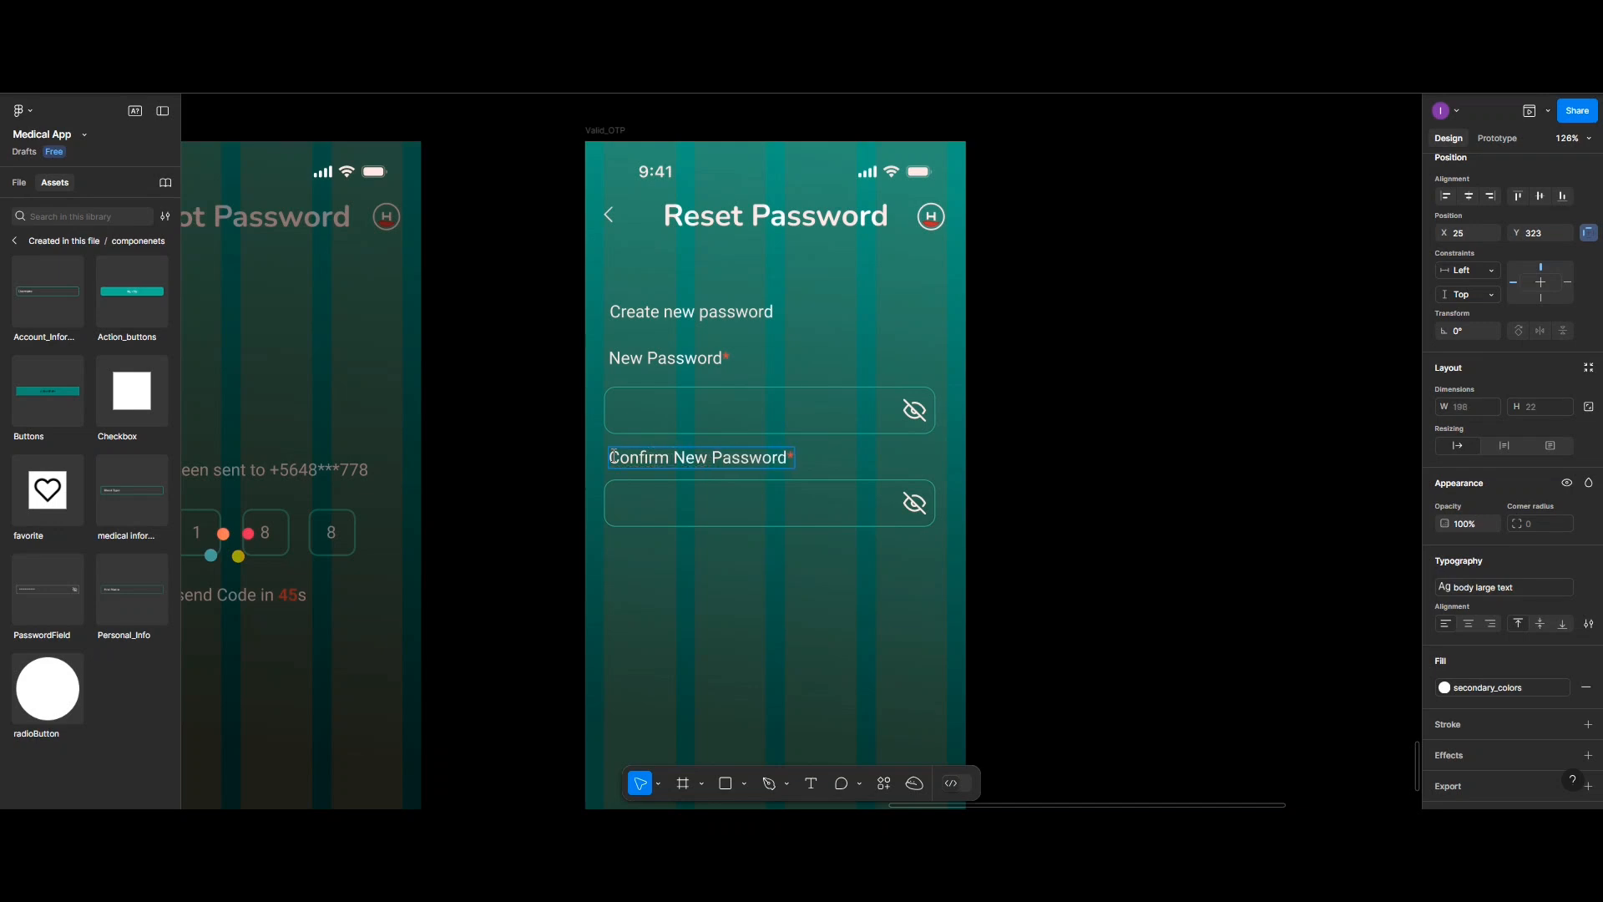
pyautogui.press('Escape')
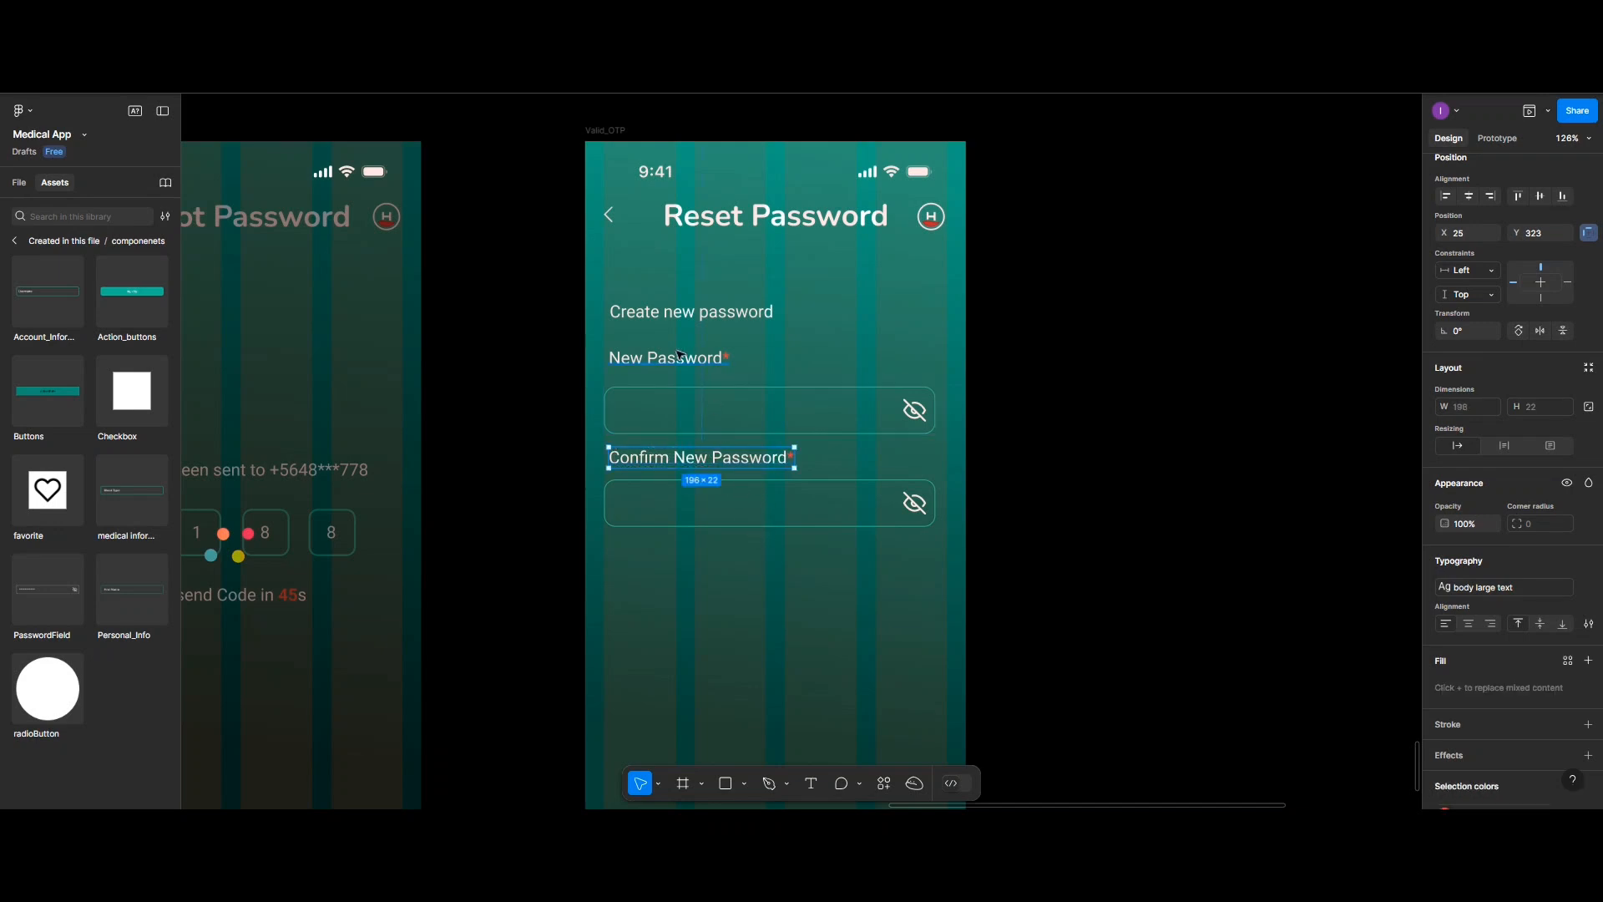
# Align the left edges of the "New Password*" label and the password field beneath it
pyautogui.click(679, 356)
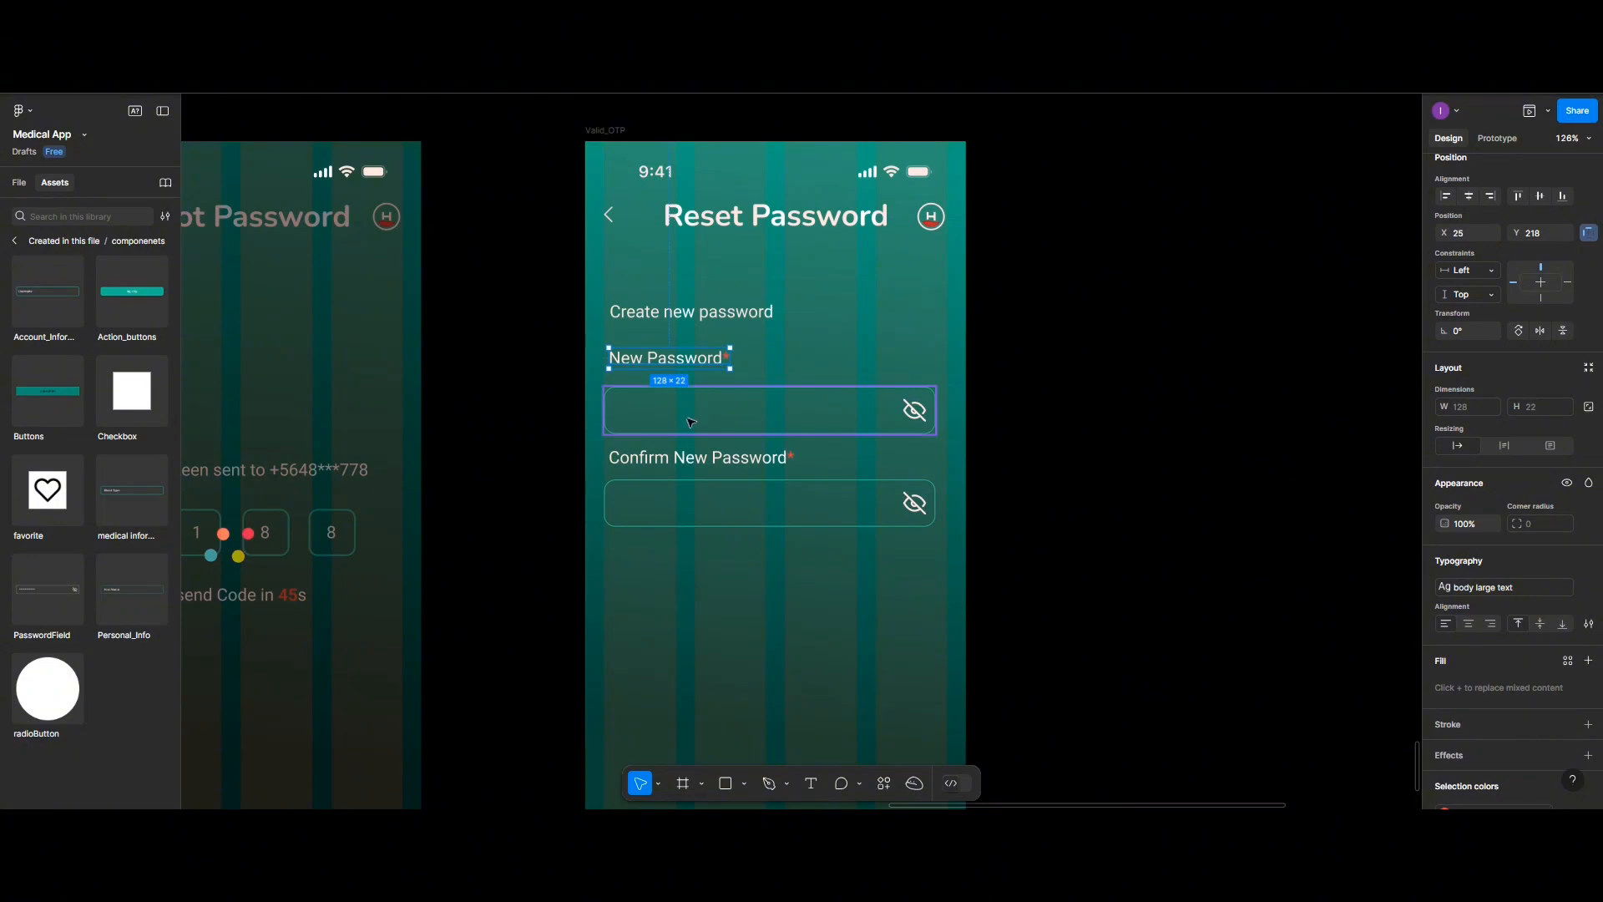
pyautogui.keyDown('shift'); pyautogui.click(781, 416); pyautogui.keyUp('shift')
pyautogui.keyDown('shift'); pyautogui.click(719, 415); pyautogui.keyUp('shift')
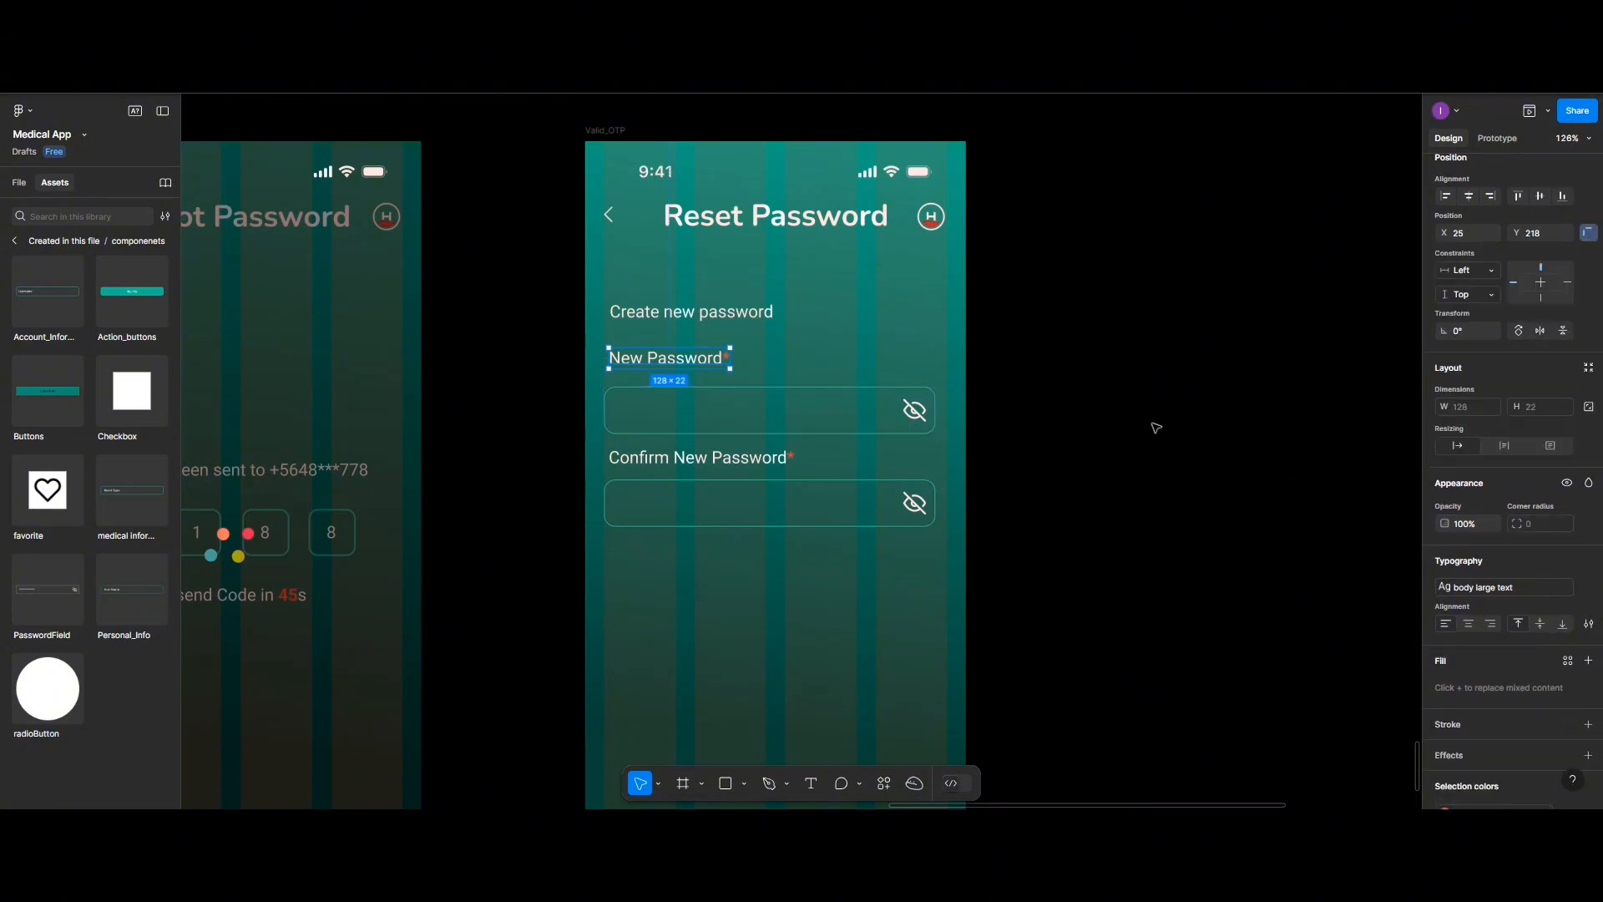
pyautogui.keyDown('shift'); pyautogui.click(775, 410); pyautogui.keyUp('shift')
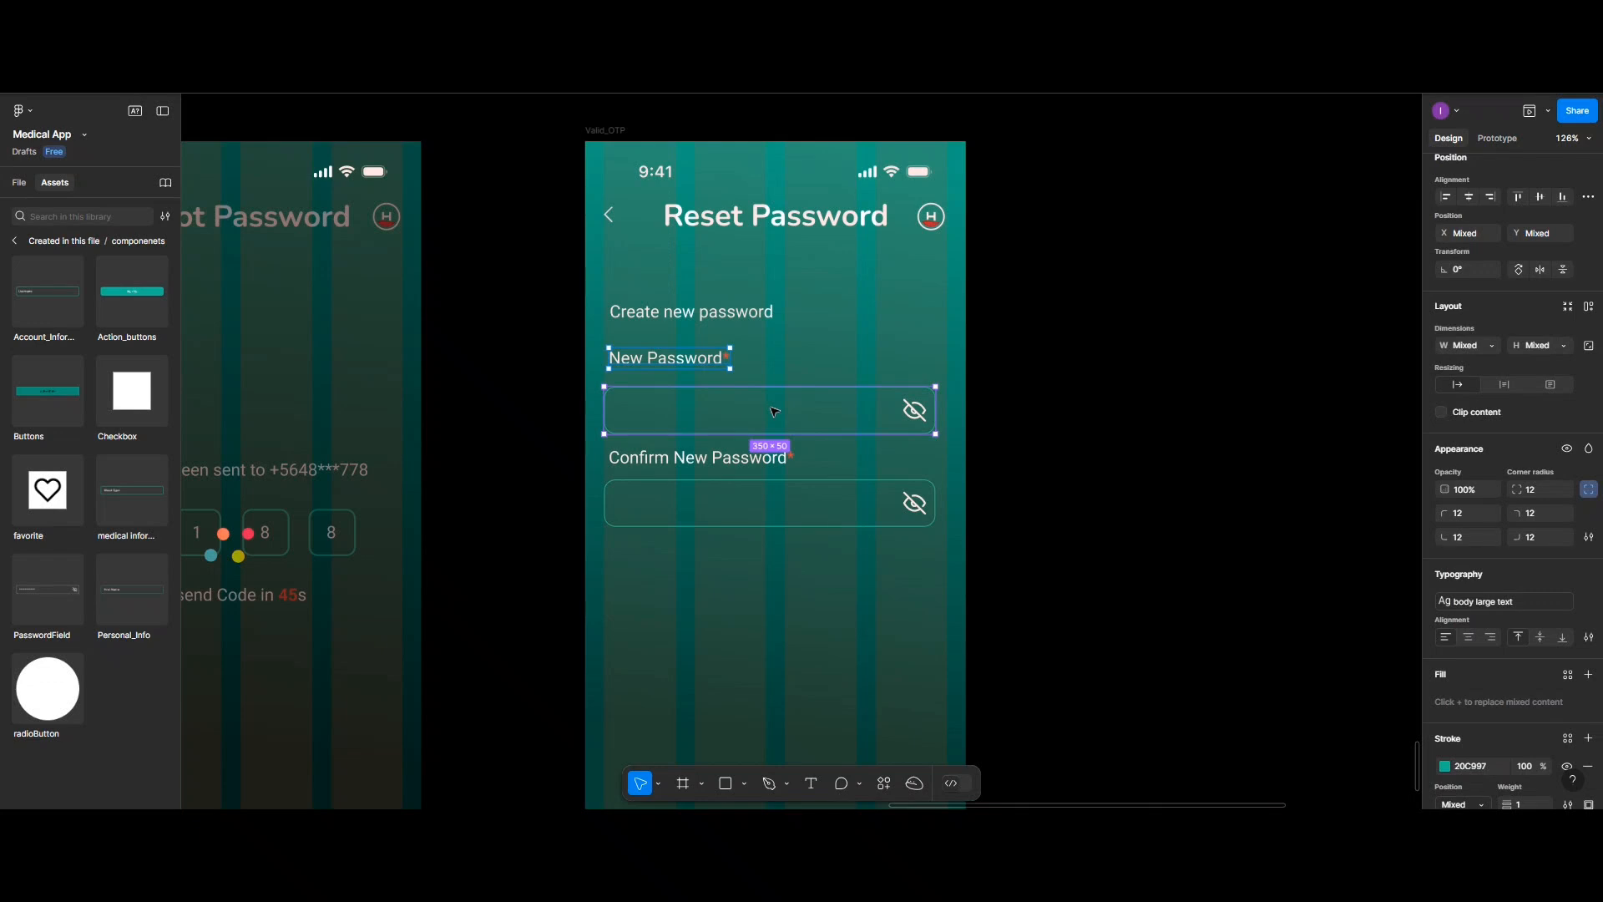
pyautogui.click(1588, 196)
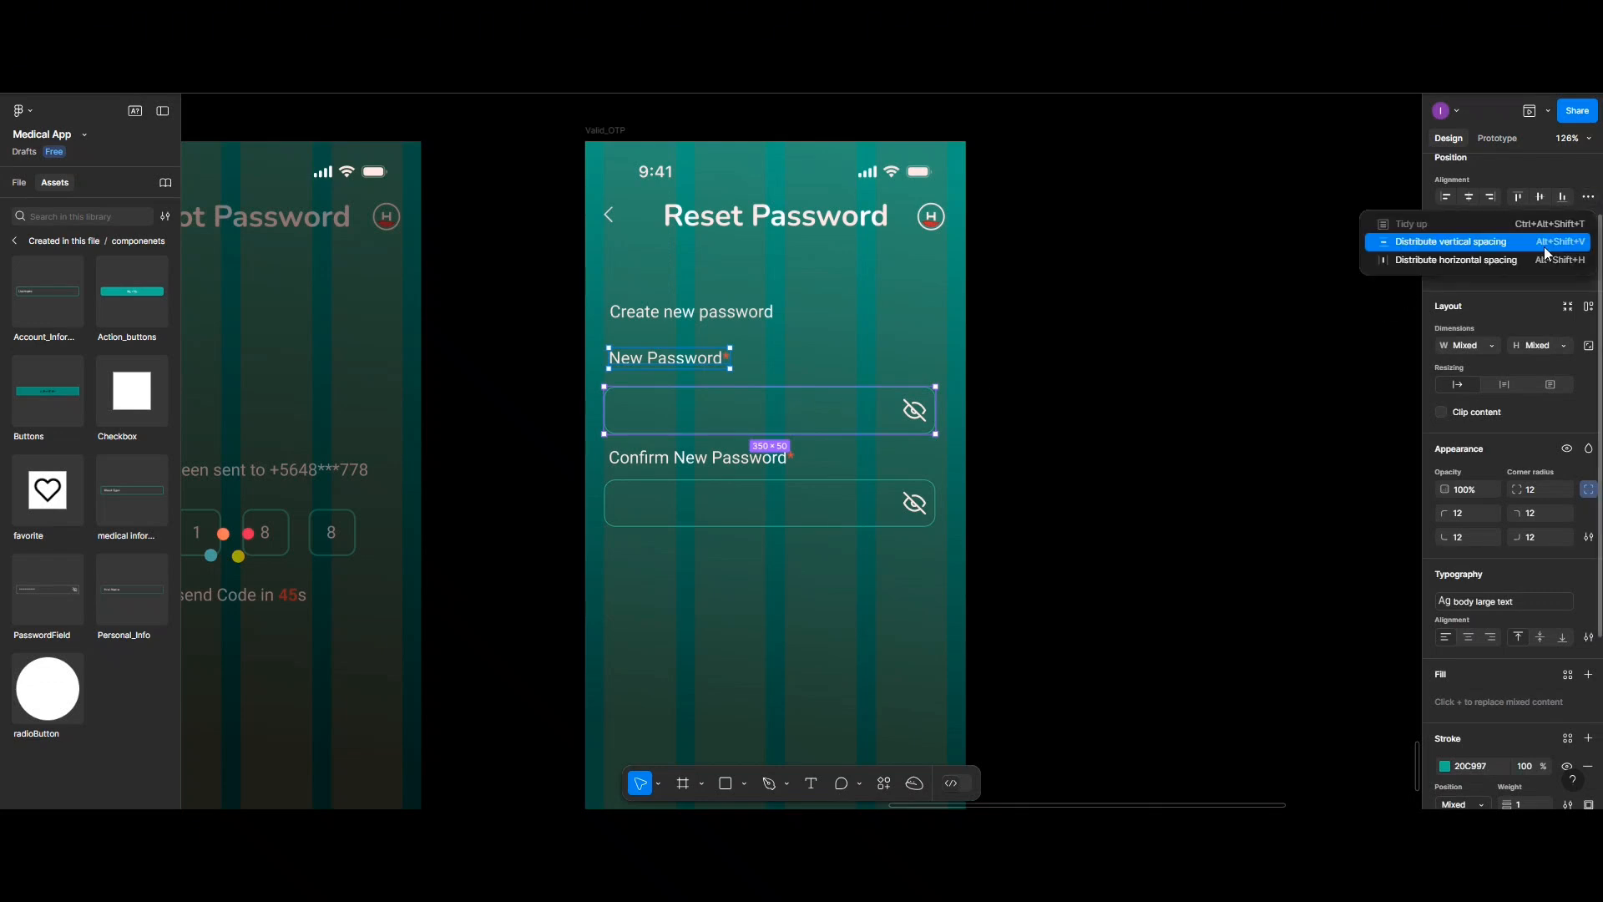
pyautogui.click(1513, 259)
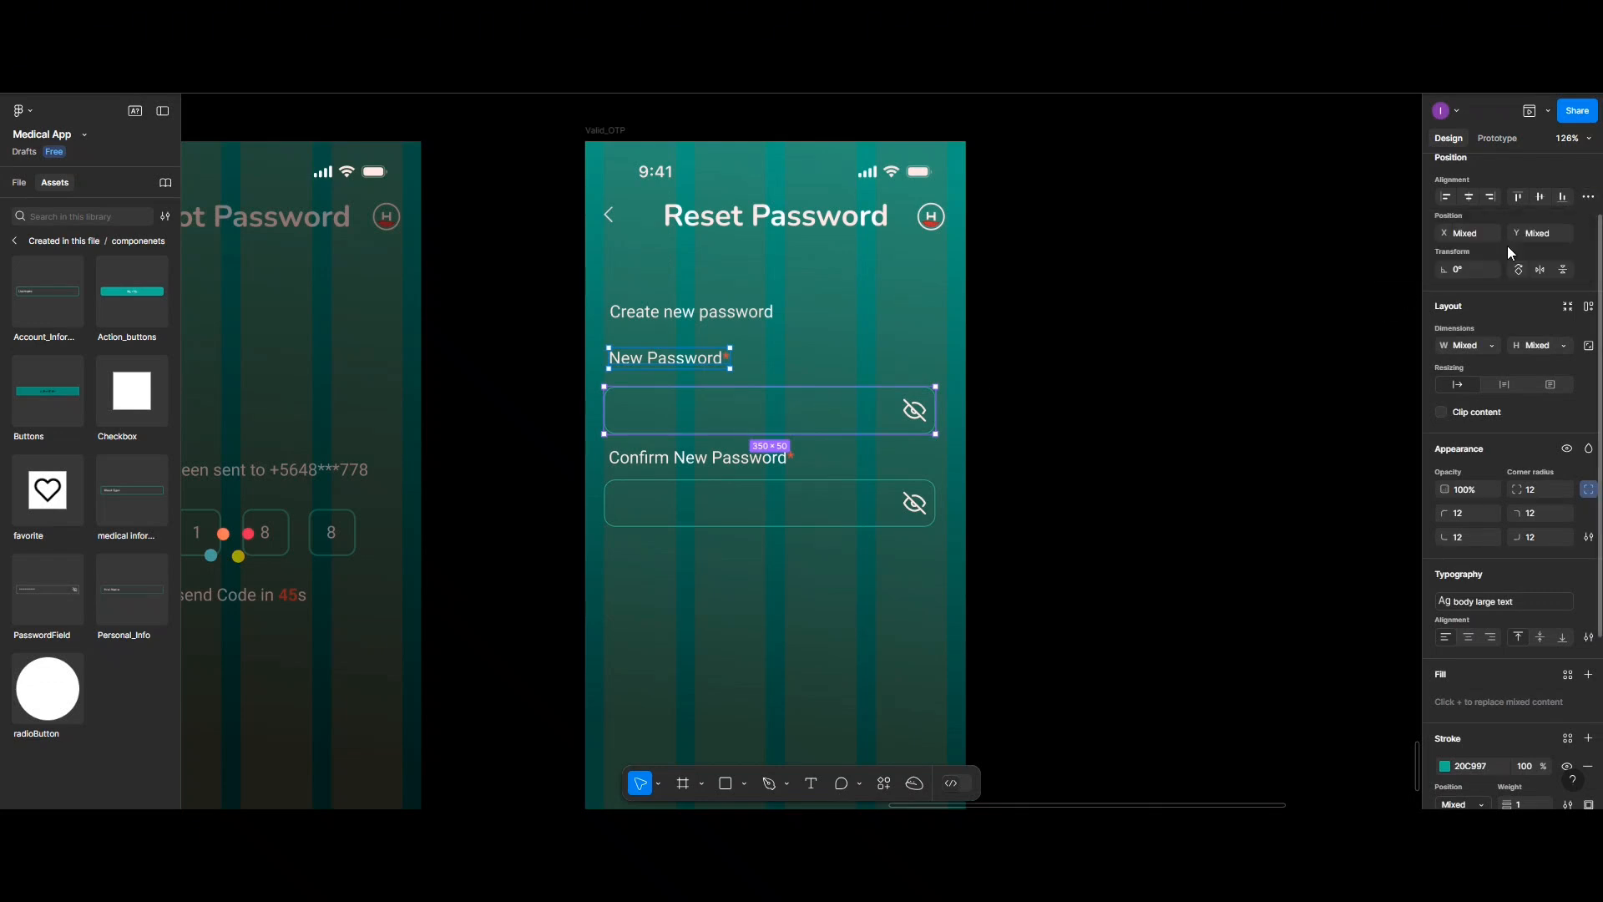
pyautogui.click(1441, 196)
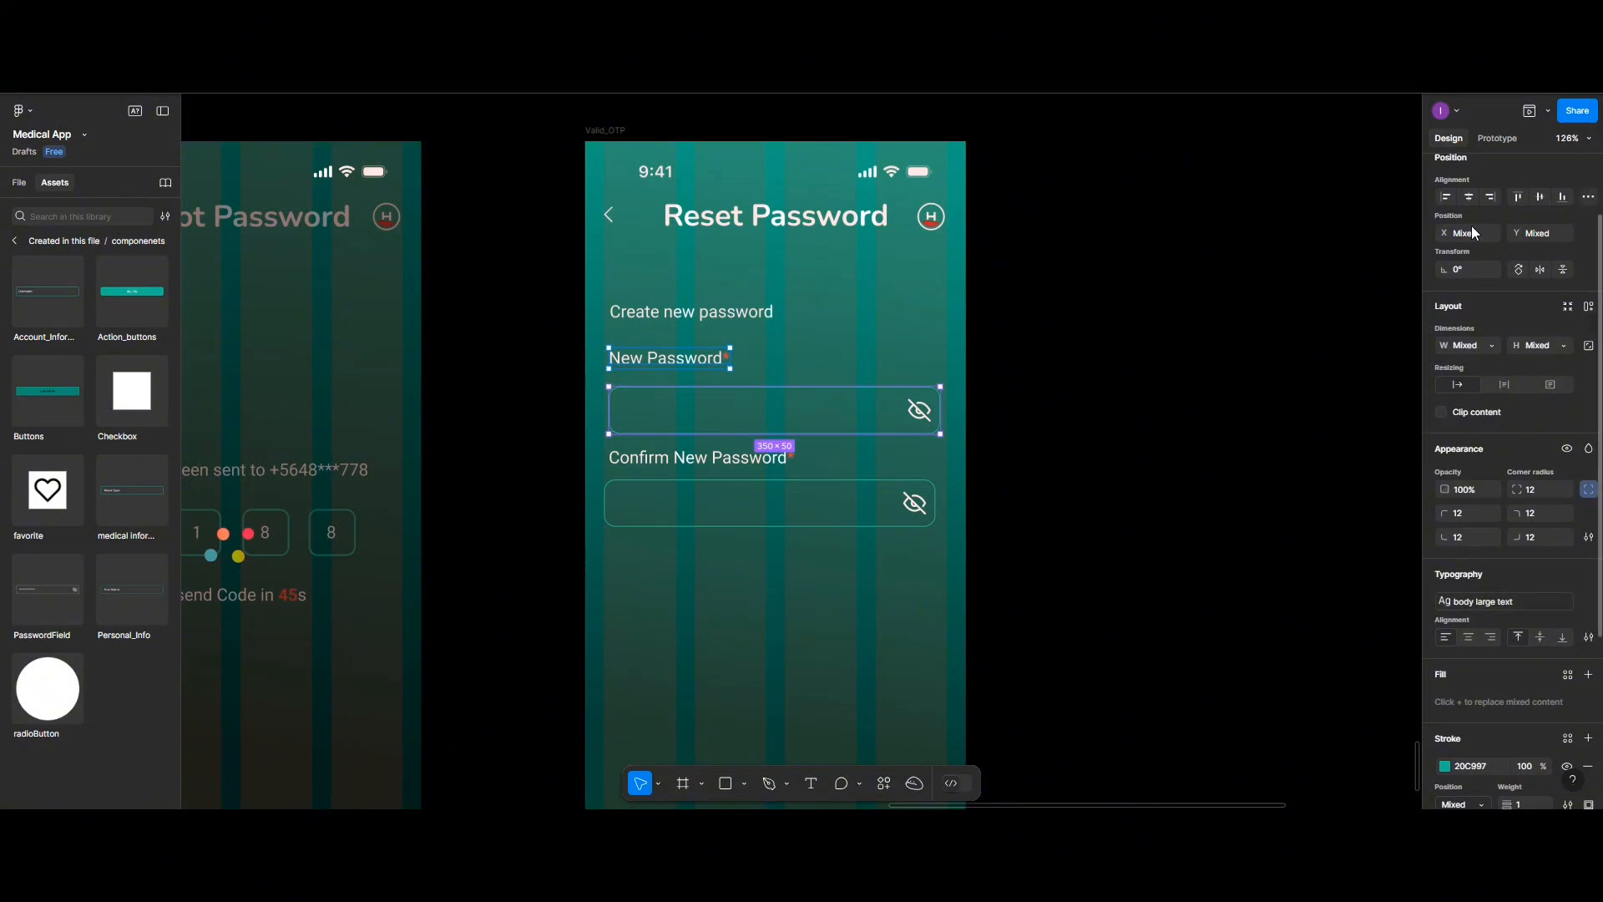
pyautogui.click(1119, 410)
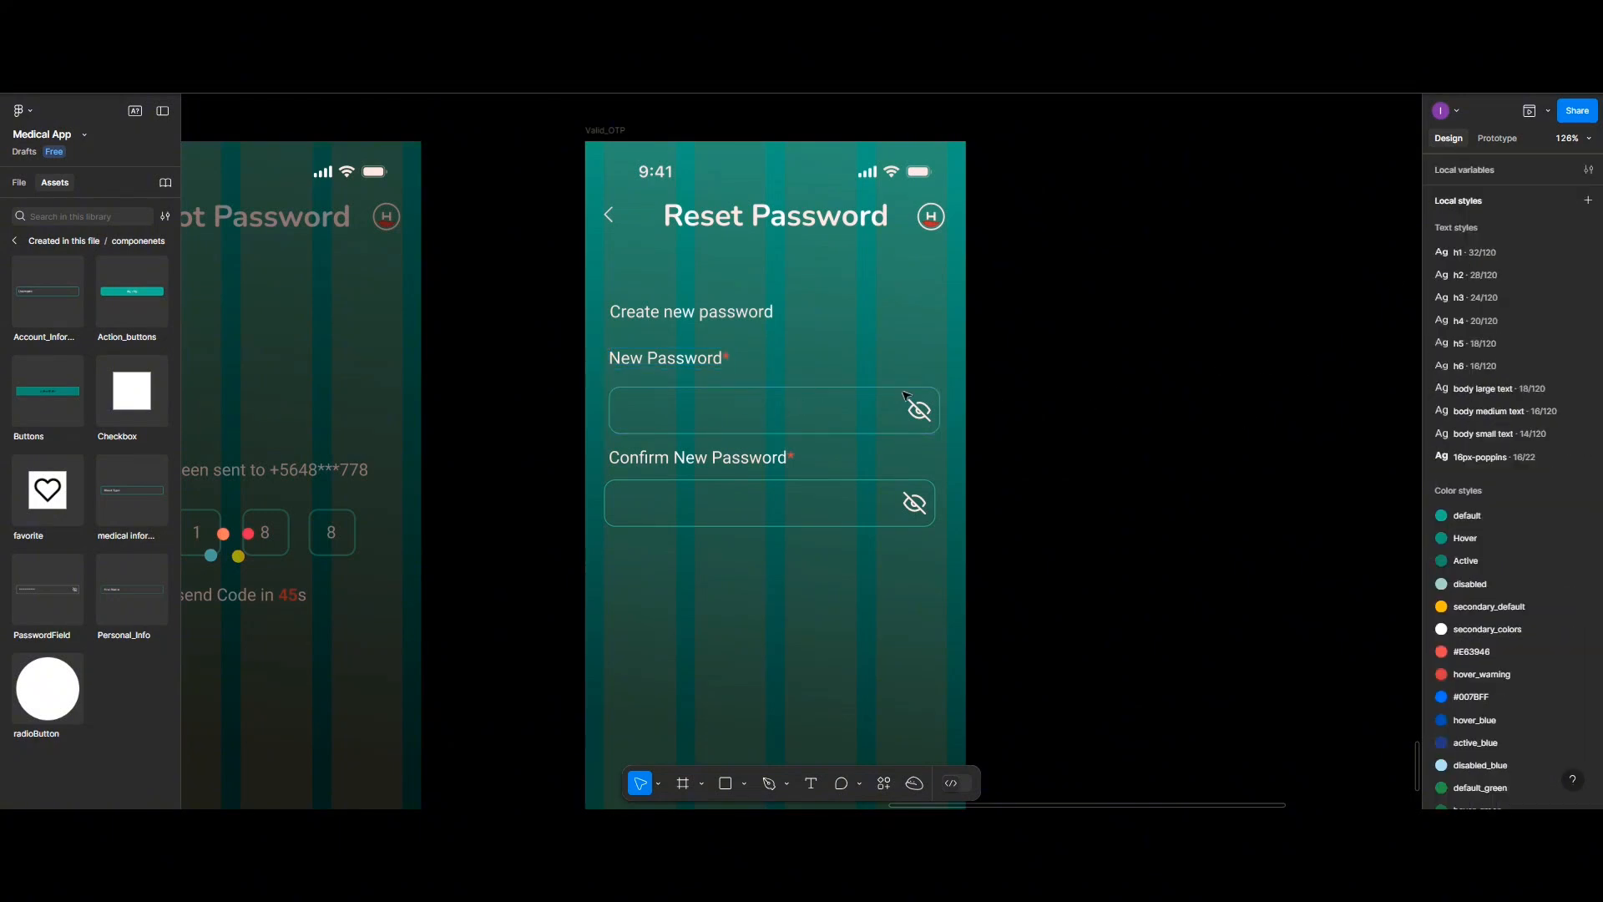
# Place each password field 10 below its label with left edges at X 25, and group each label with its field
pyautogui.click(720, 415)
pyautogui.moveTo(720, 415); pyautogui.dragTo(668, 408)
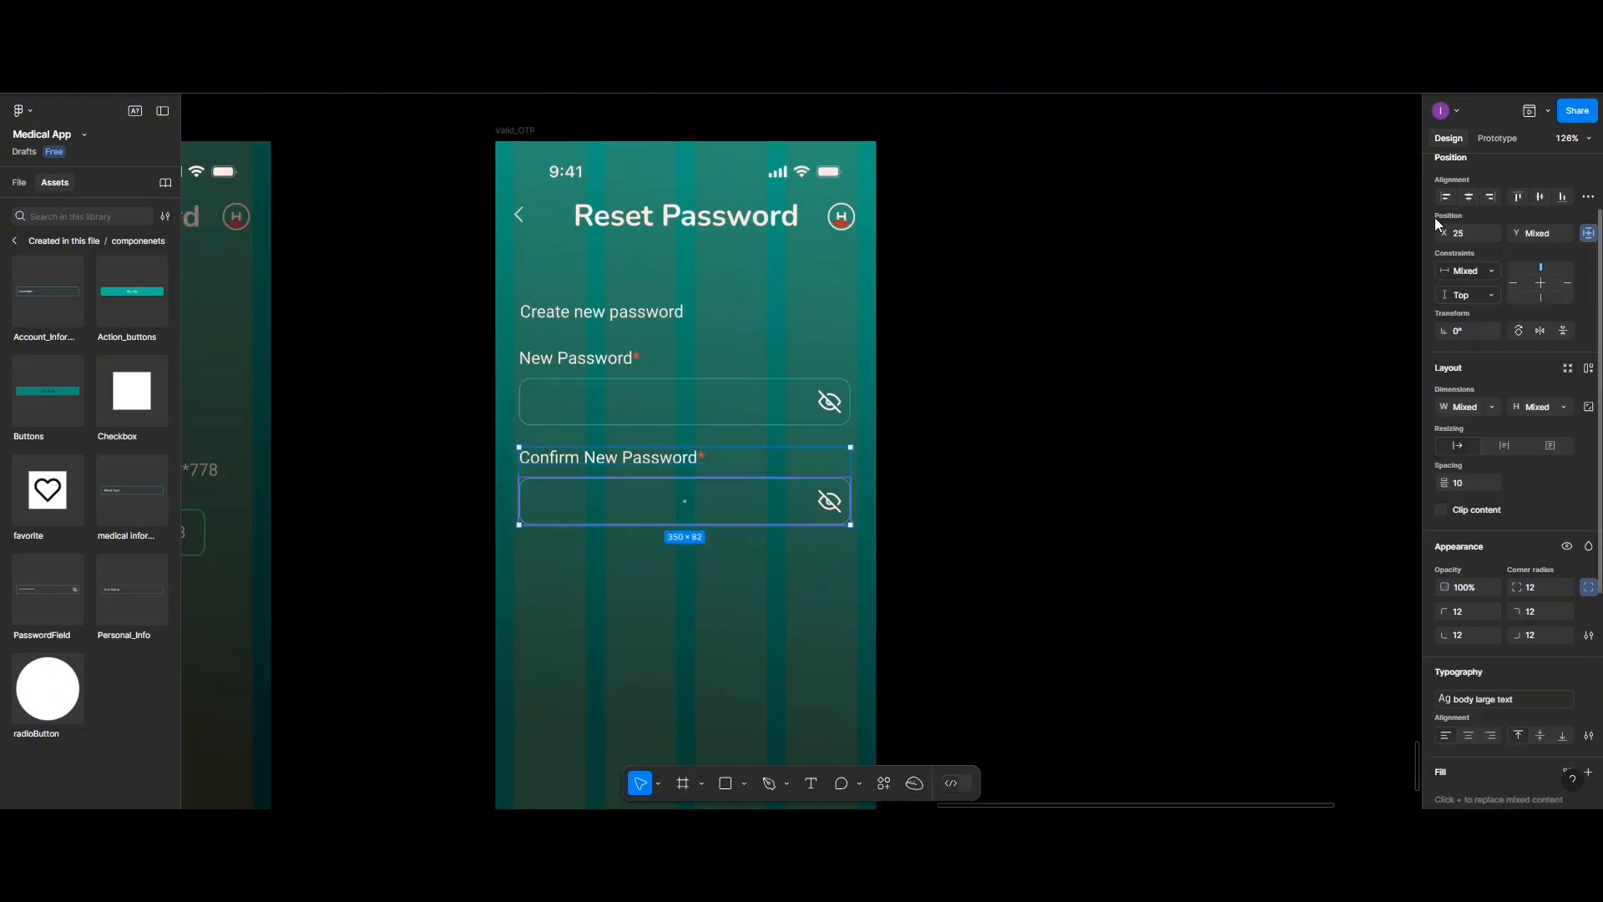
pyautogui.moveTo(1444, 233); pyautogui.dragTo(1339, 245)
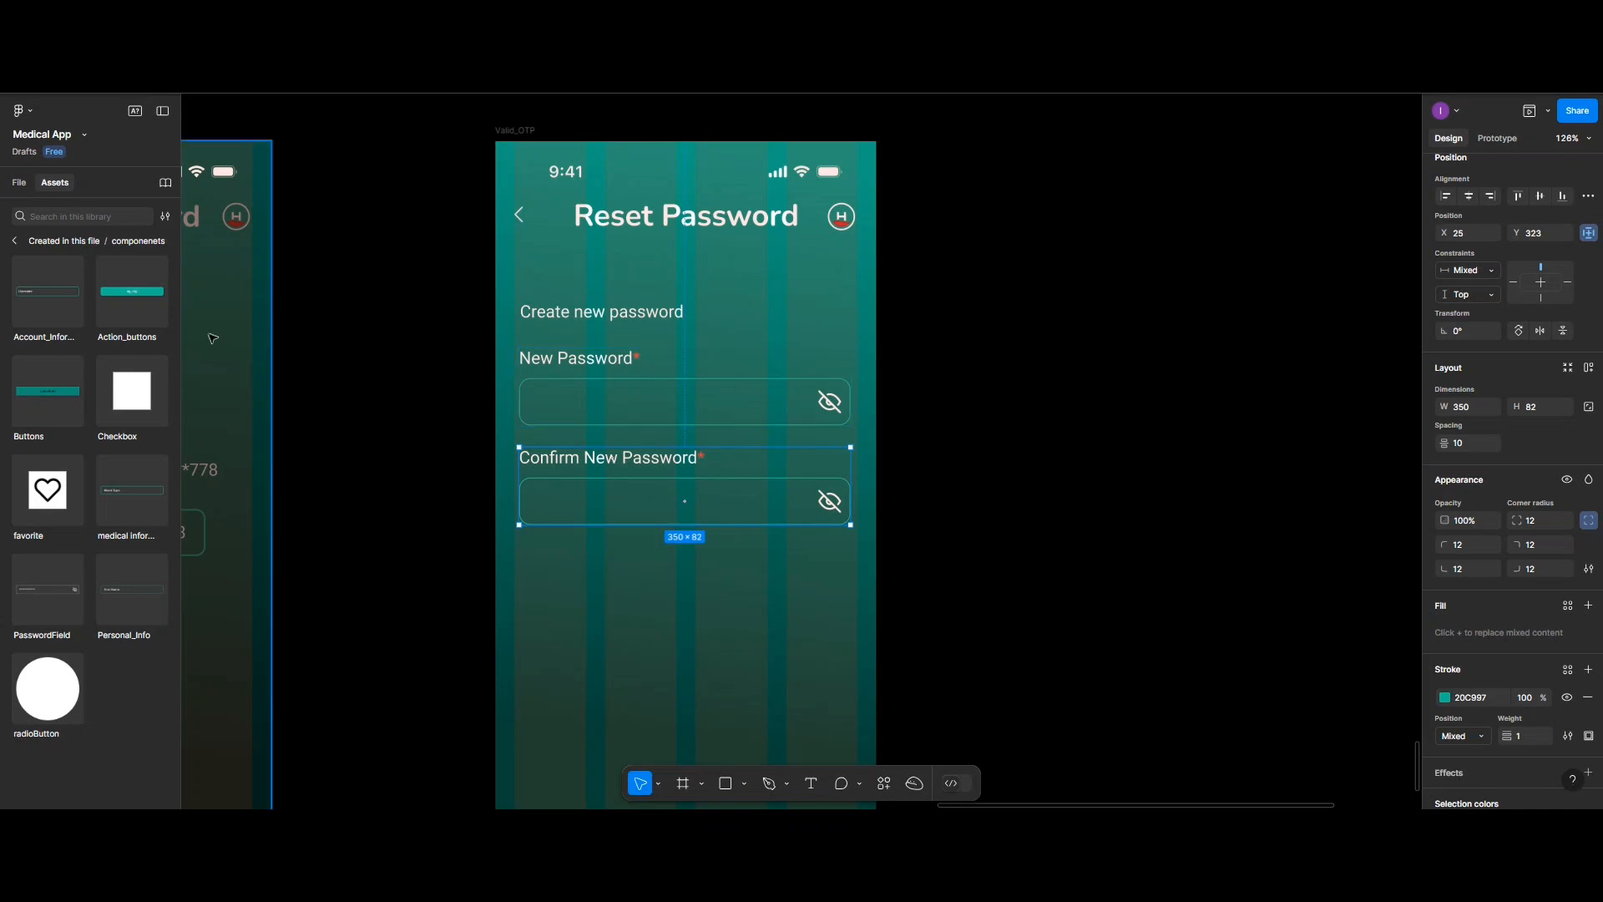
# Rename the group holding the "Confirm New Password*" label and field as Confirm_Password
pyautogui.click(19, 182)
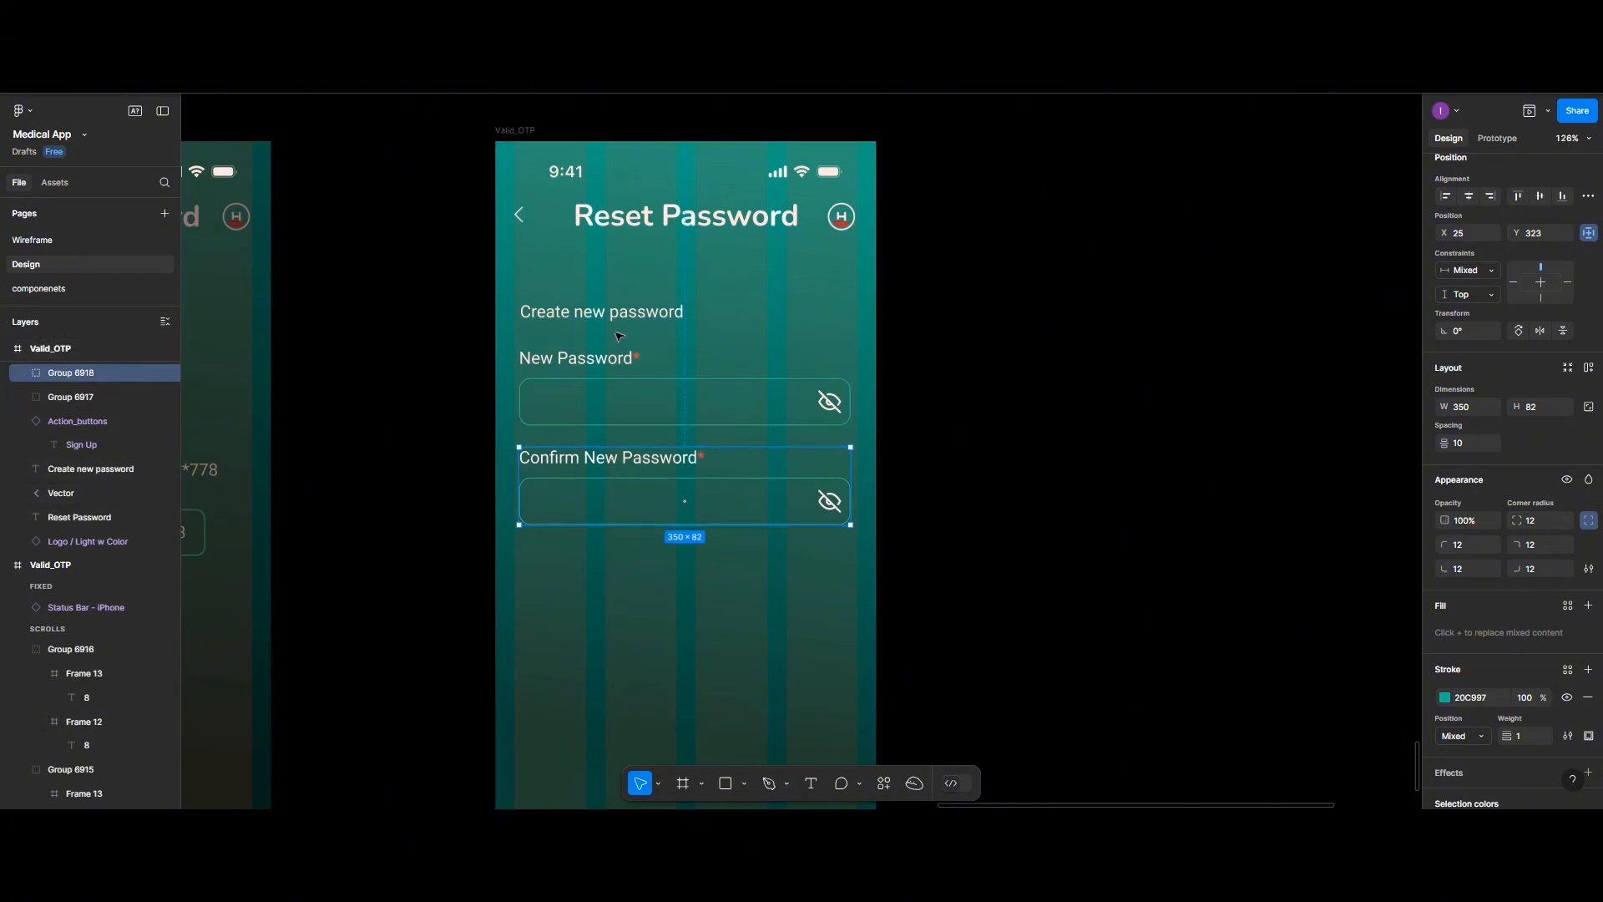
pyautogui.click(597, 409)
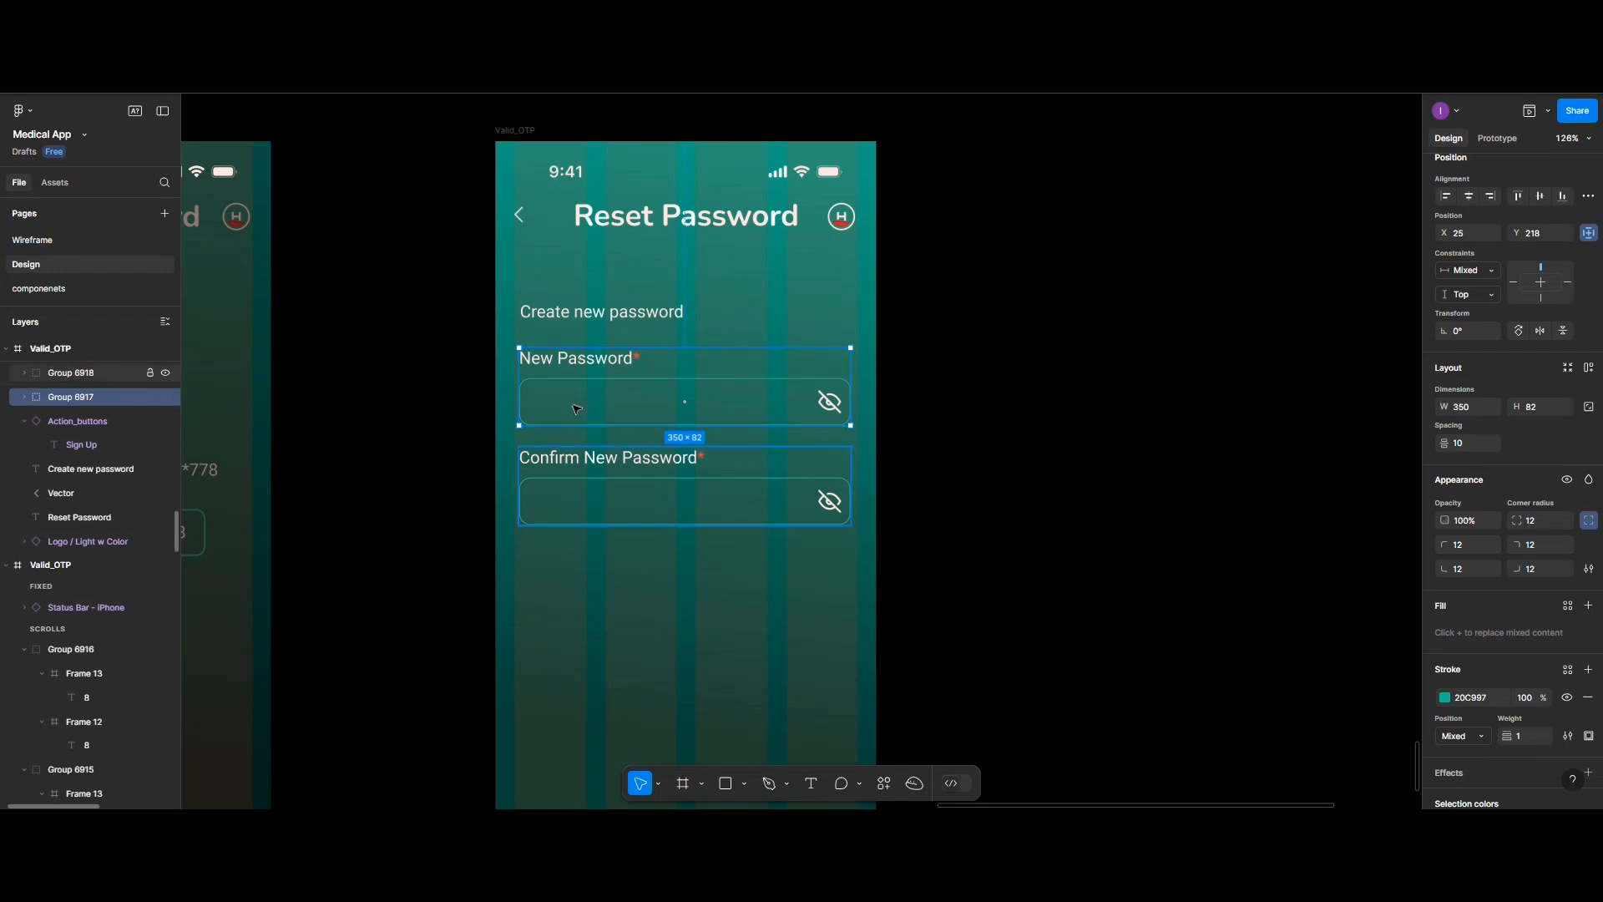
pyautogui.click(90, 375)
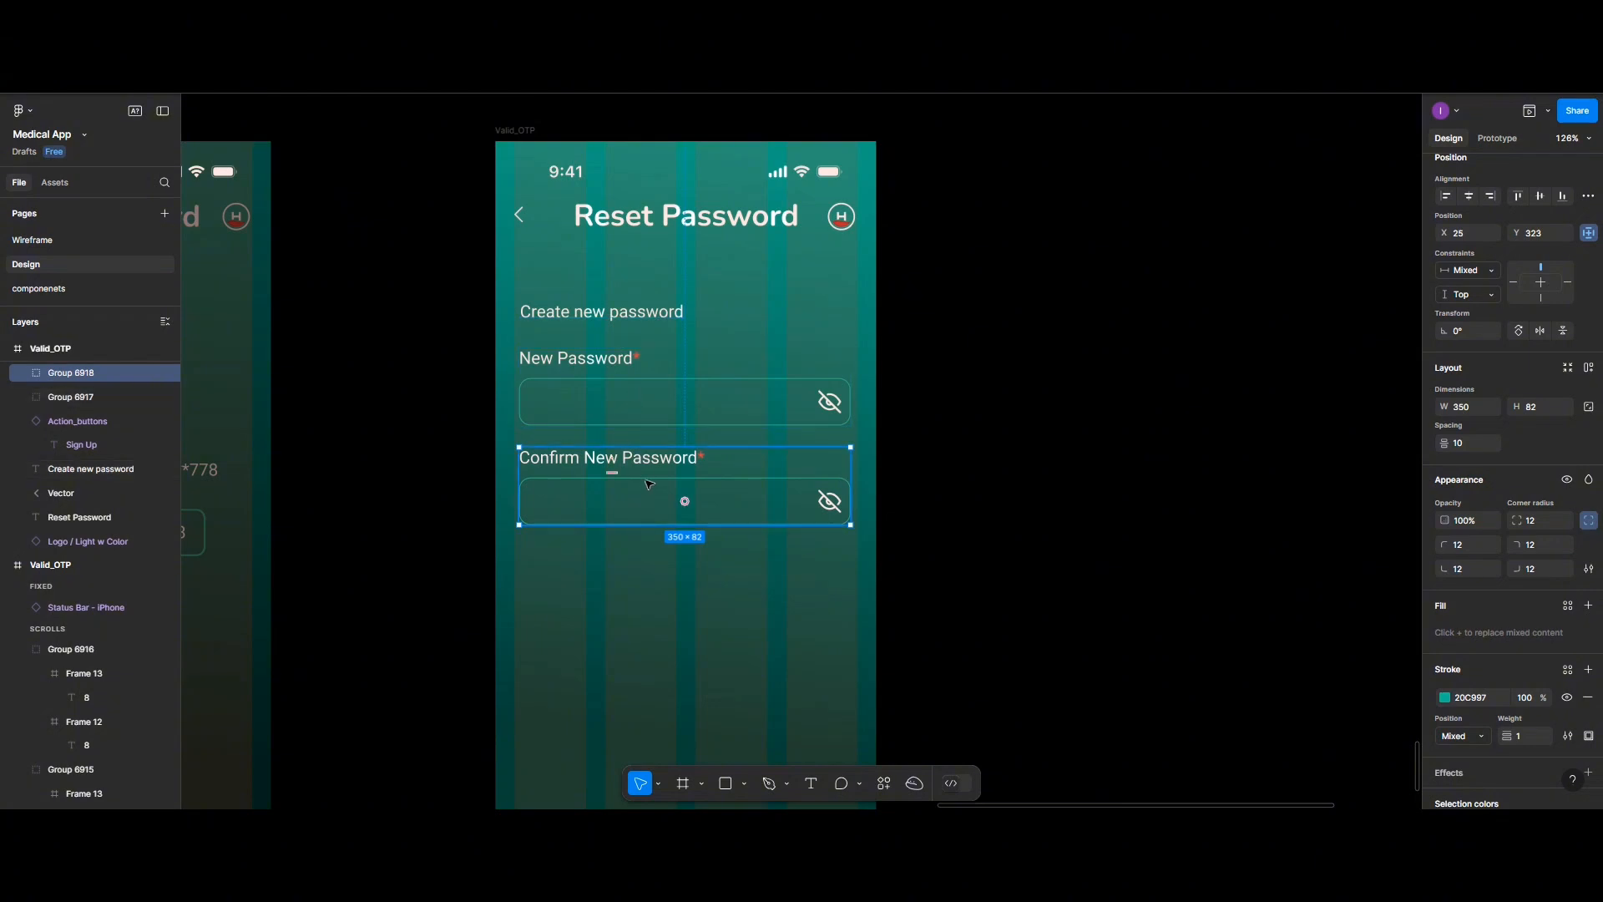
pyautogui.doubleClick(95, 378)
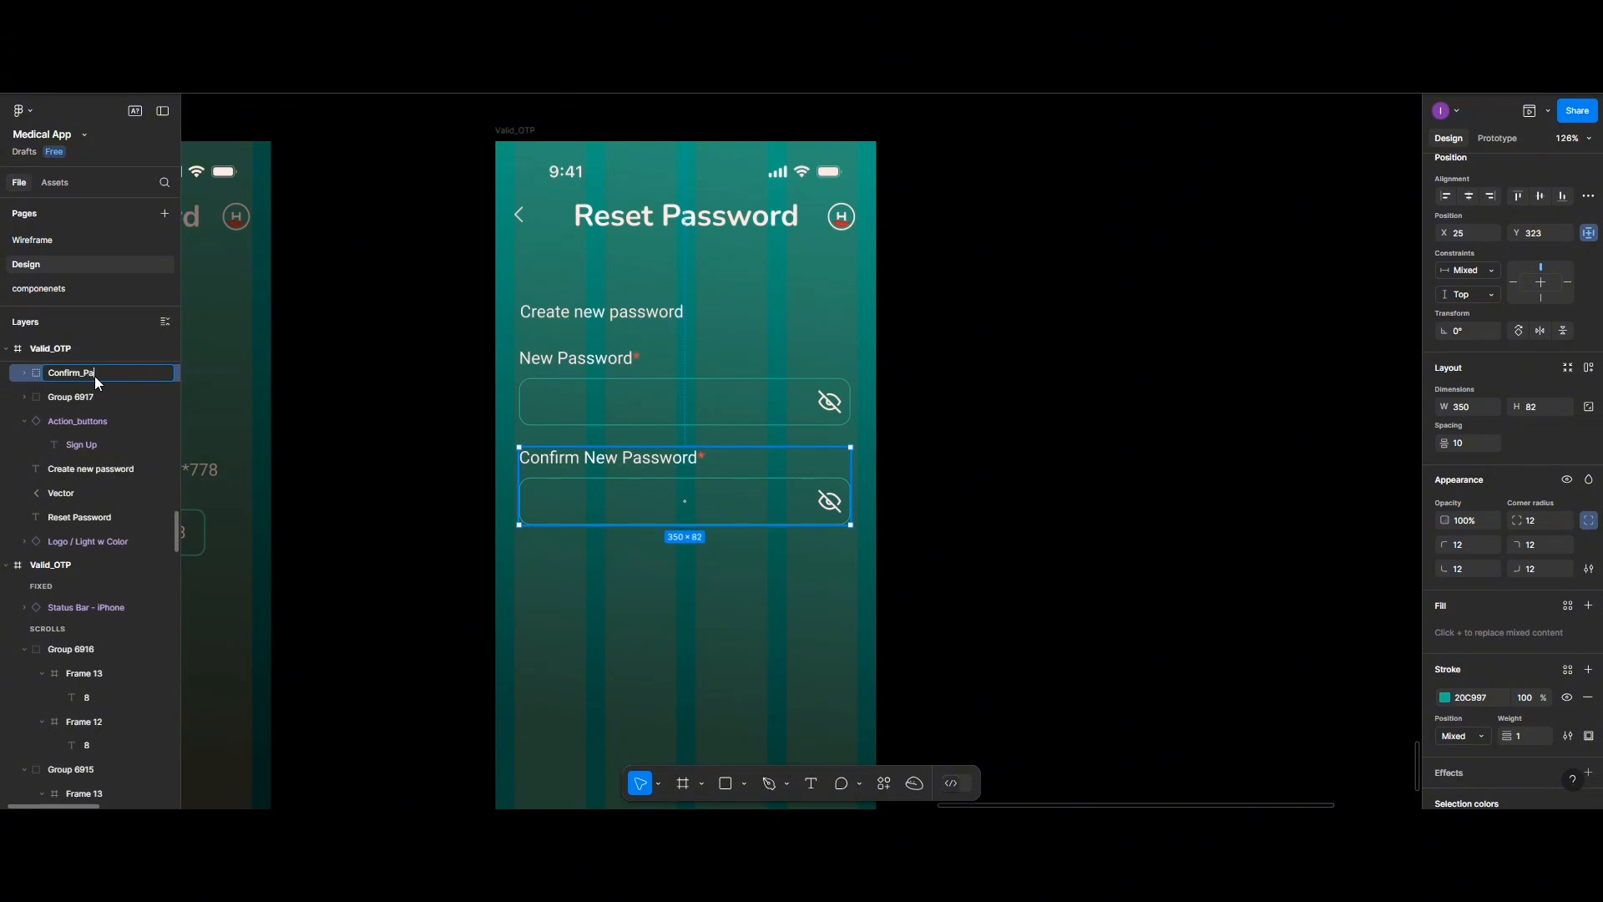
pyautogui.press('Return')
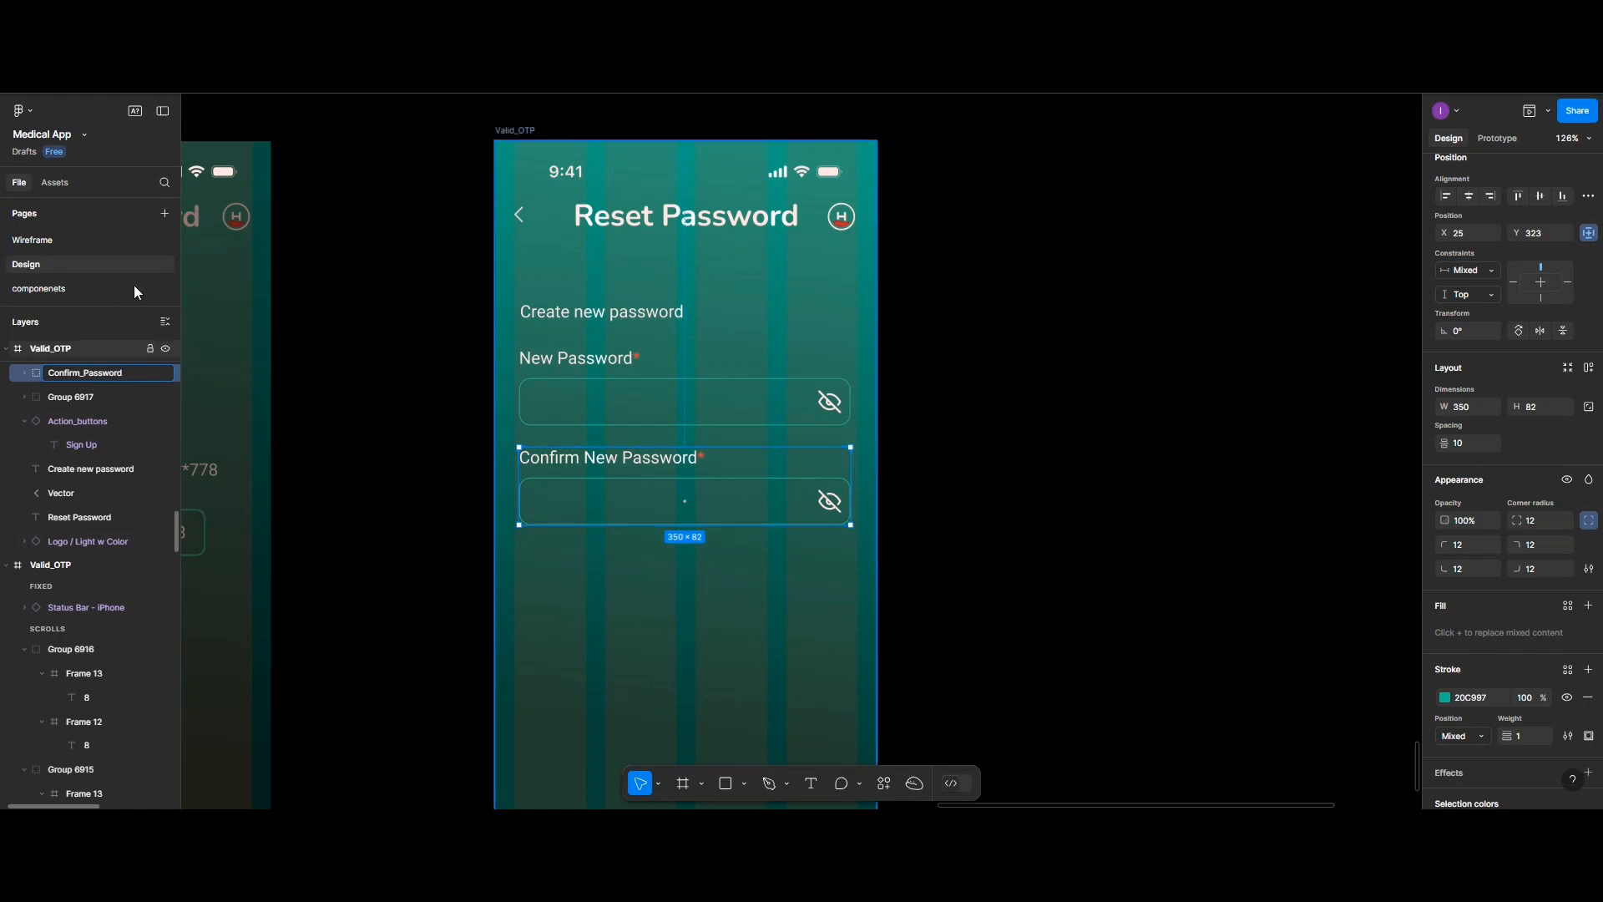
# Rename the group holding the "New Password*" label and field as New_Password
pyautogui.click(91, 398)
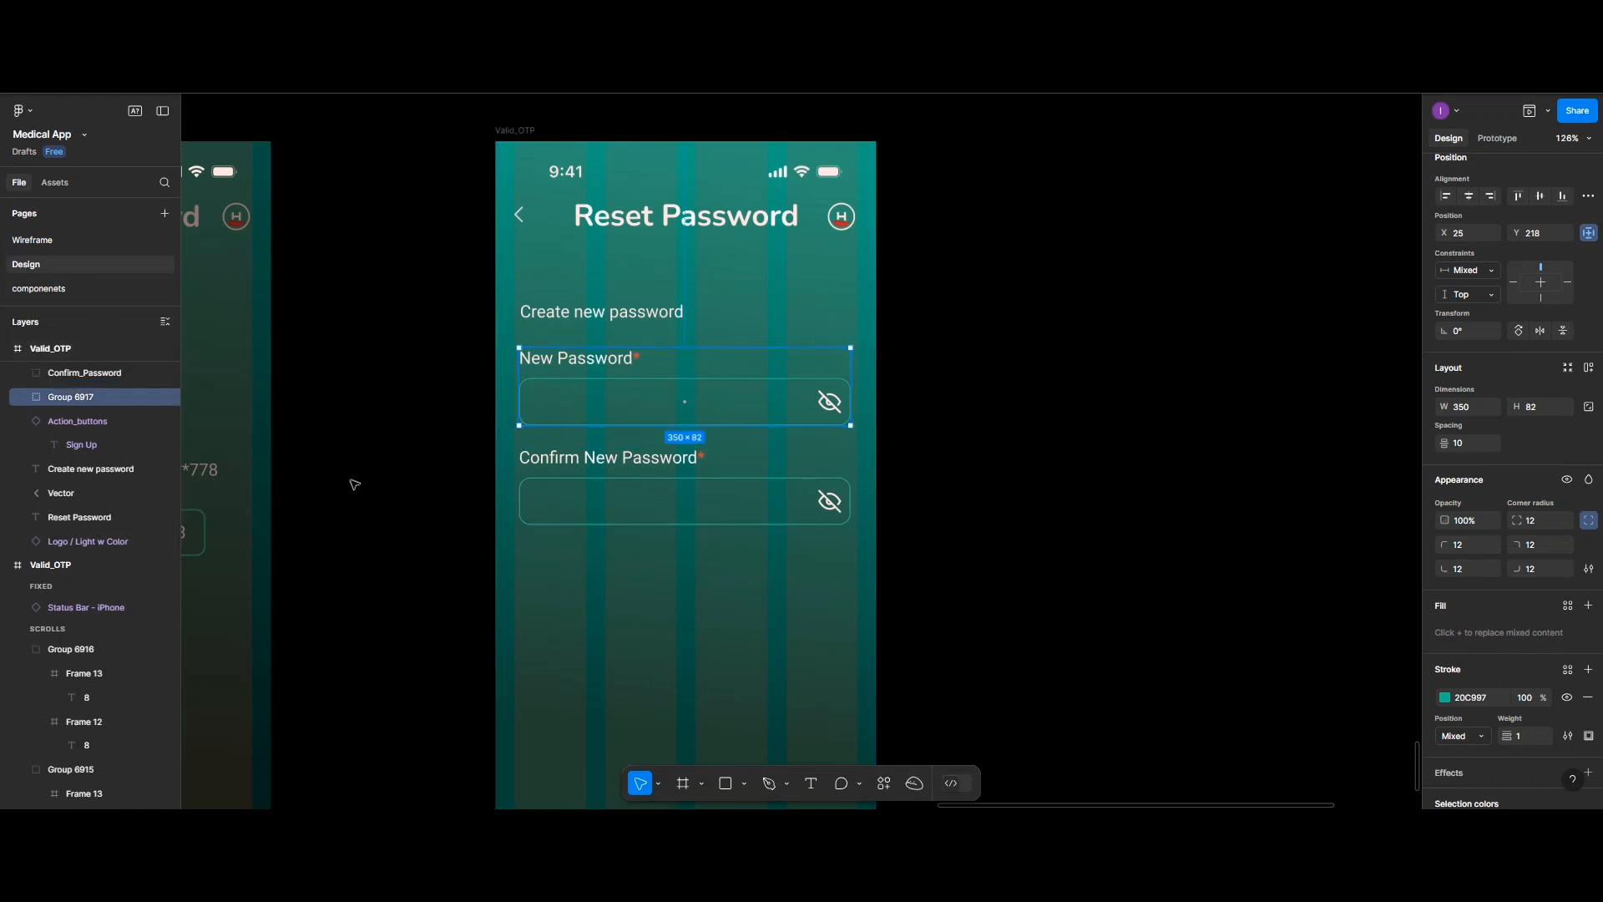
pyautogui.doubleClick(107, 397)
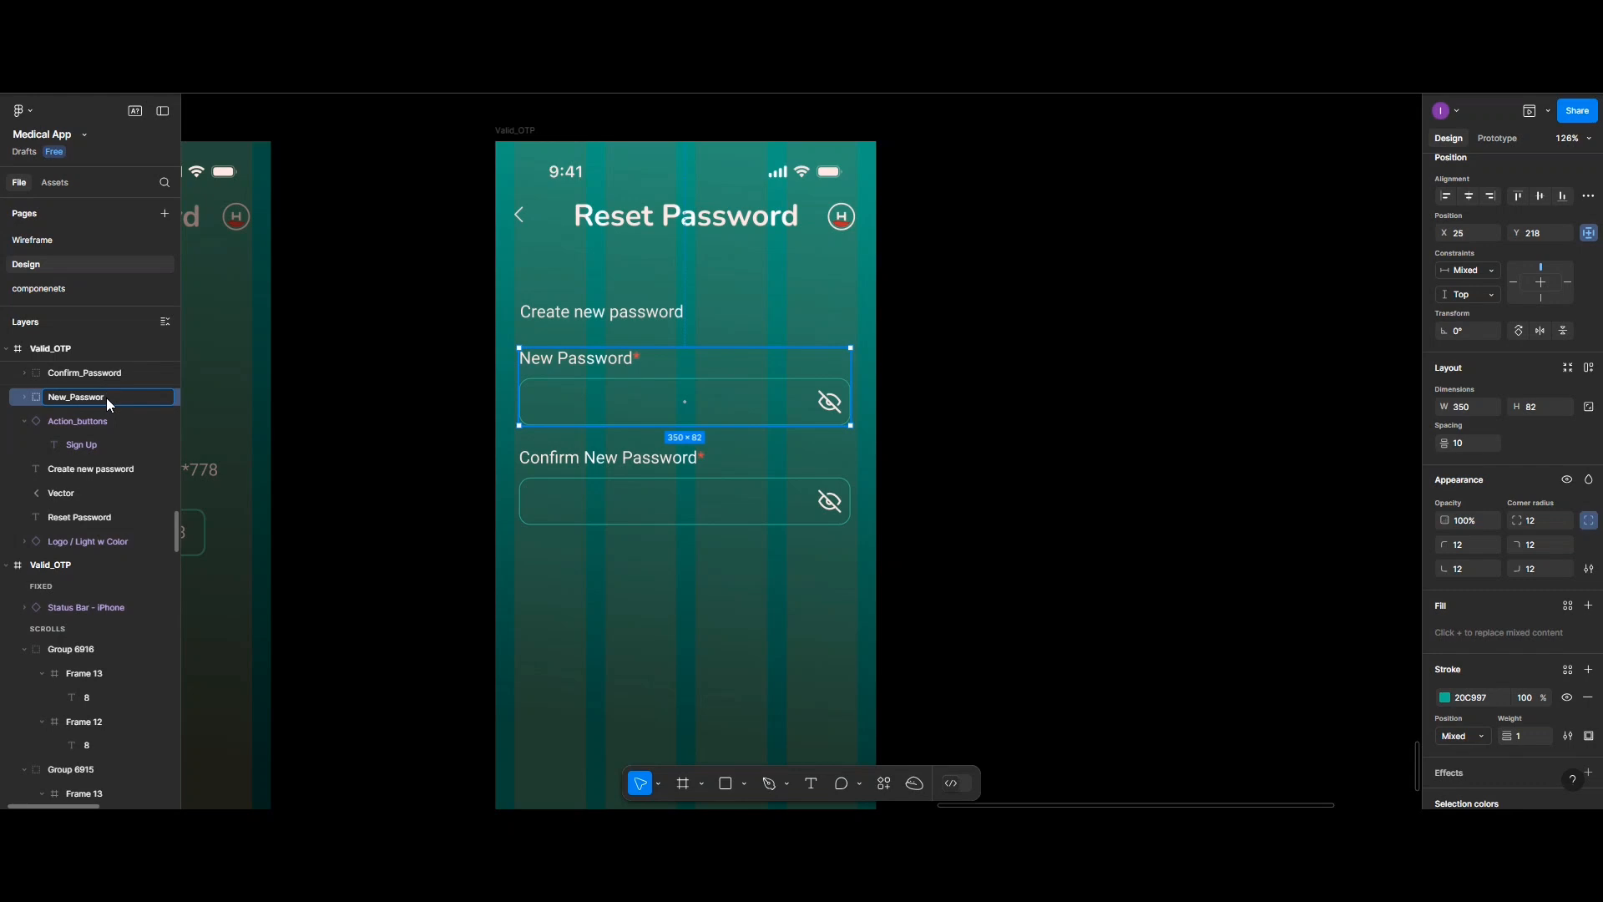
pyautogui.write('d')
pyautogui.click(700, 585)
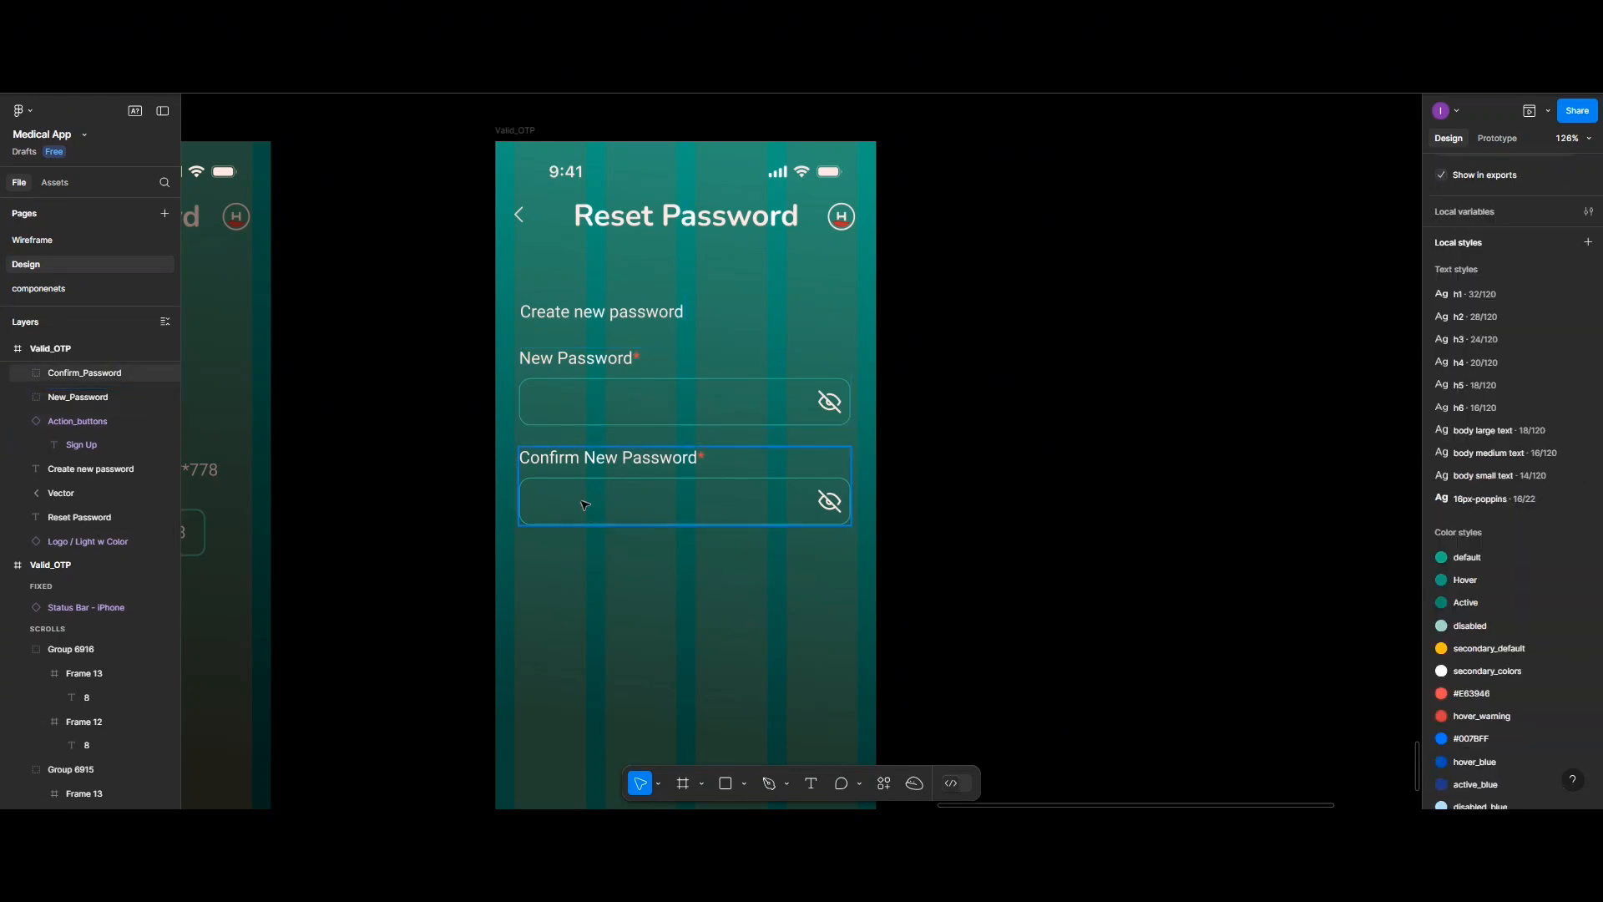
# Insert a default Checkbox component instance and place it below the confirm password field at about X 2382, Y 9101
pyautogui.click(45, 188)
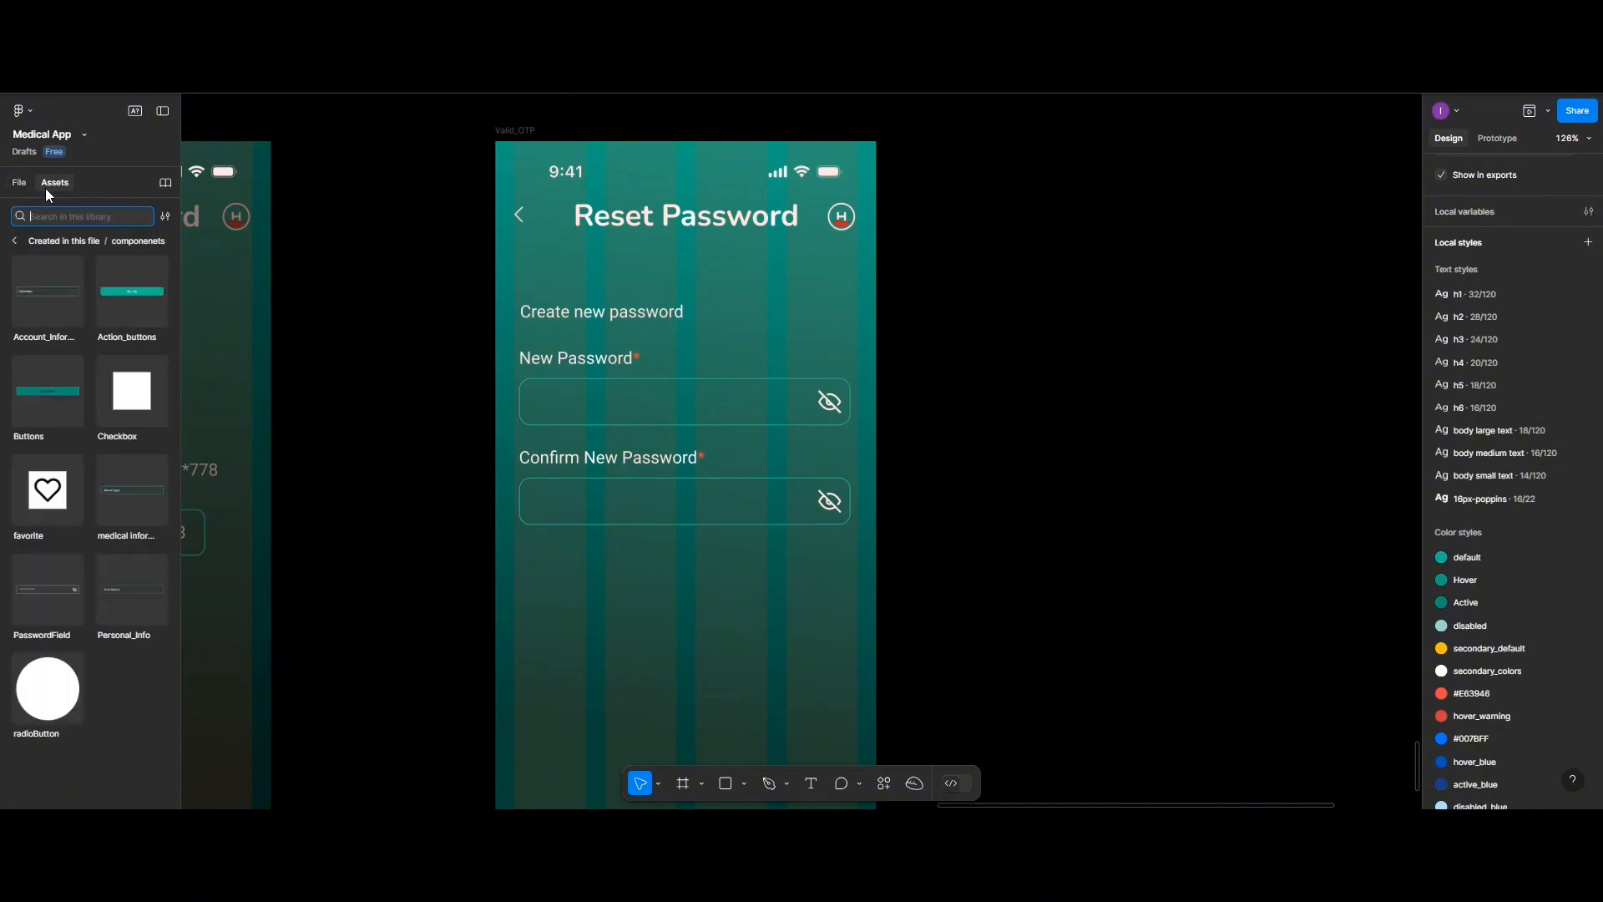
pyautogui.click(140, 392)
pyautogui.click(137, 393)
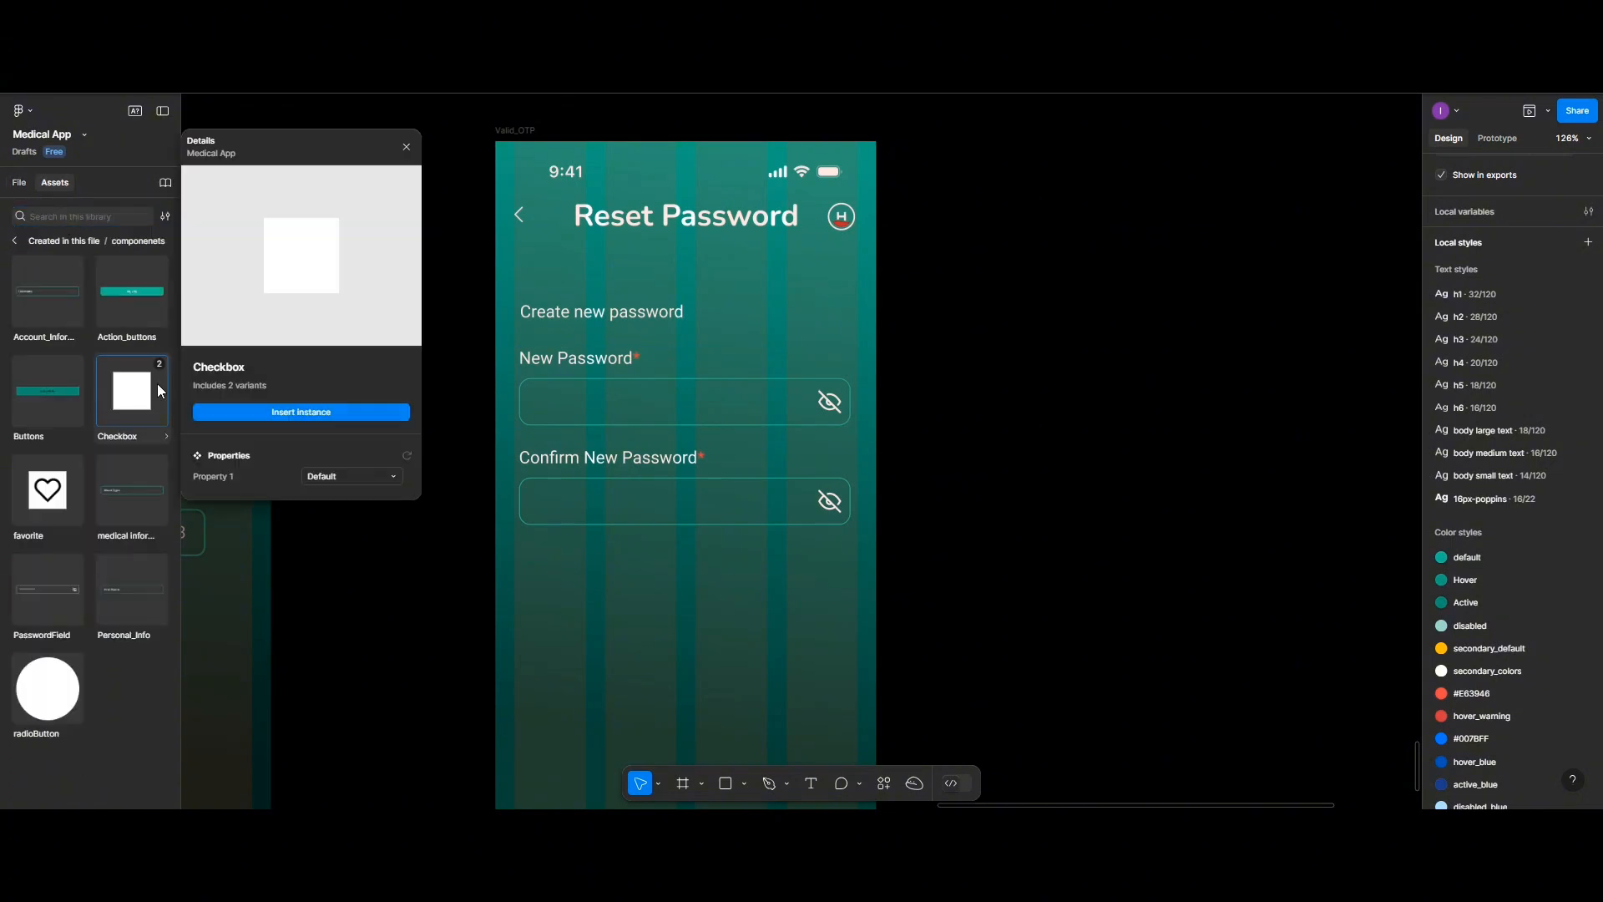
pyautogui.click(257, 416)
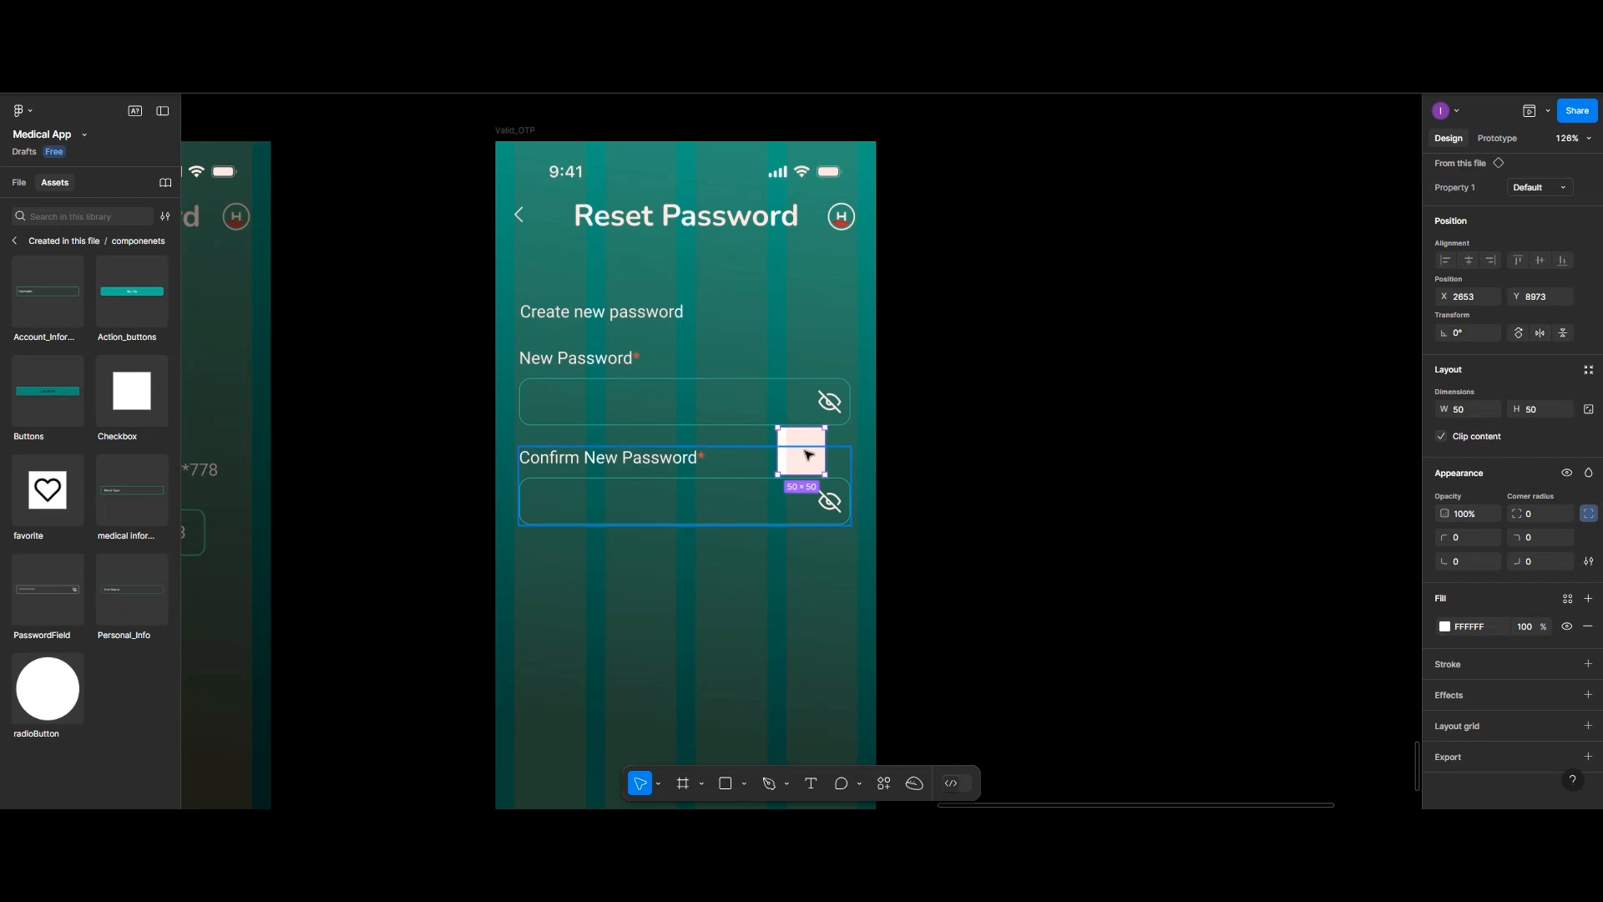
pyautogui.moveTo(804, 455); pyautogui.dragTo(551, 574)
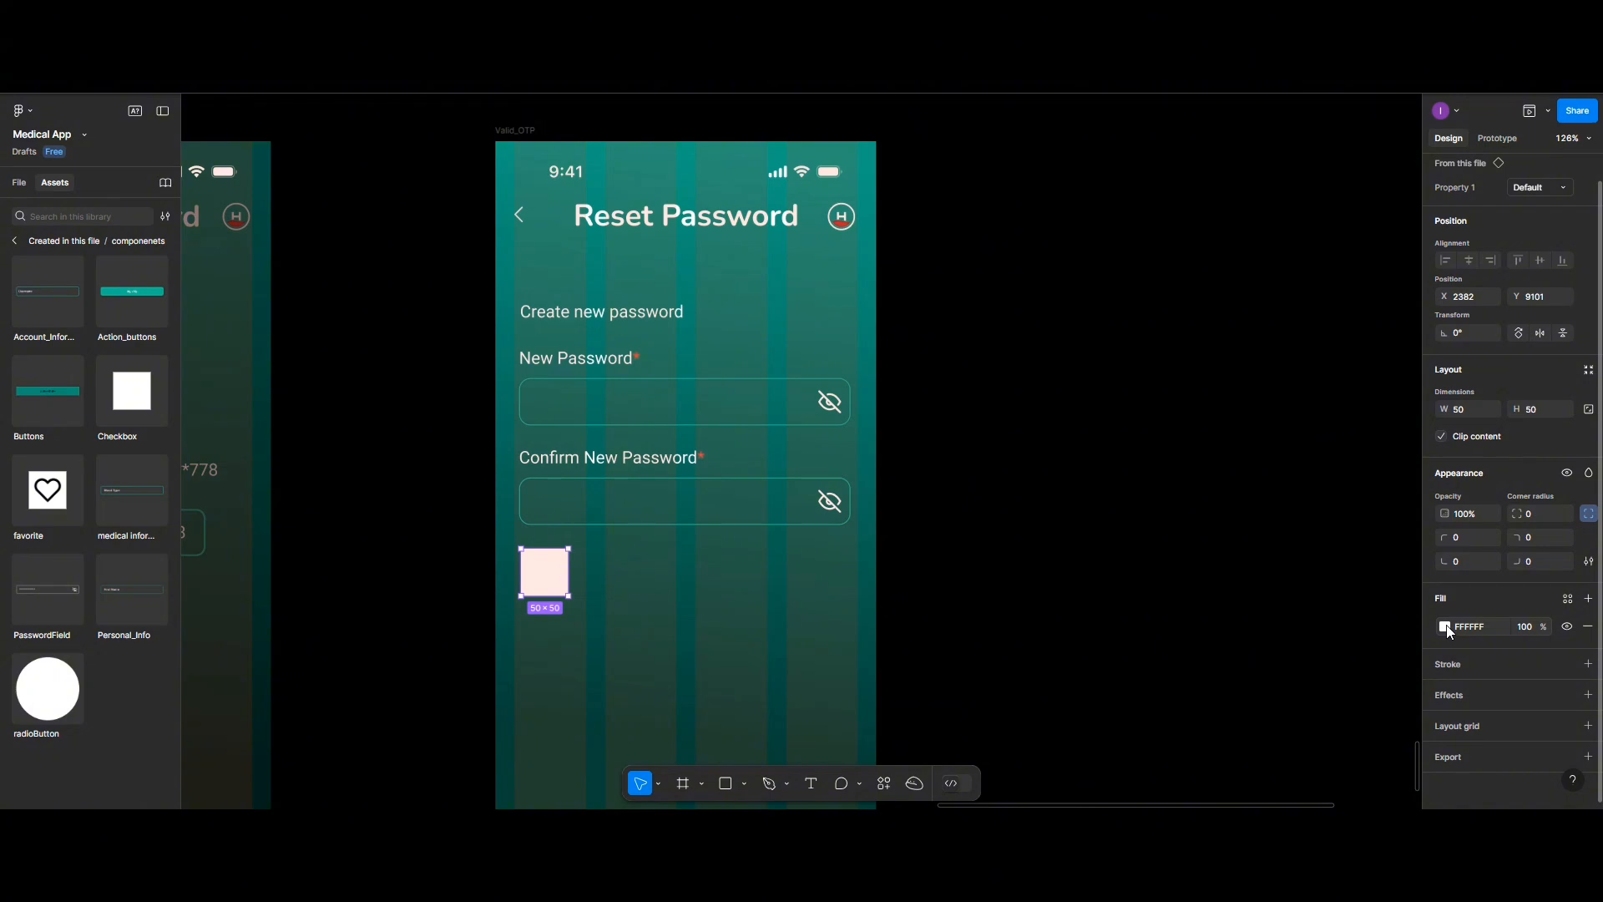
# Remove the checkbox's white fill and give it a 20C997 inside stroke of weight 1
pyautogui.click(1446, 627)
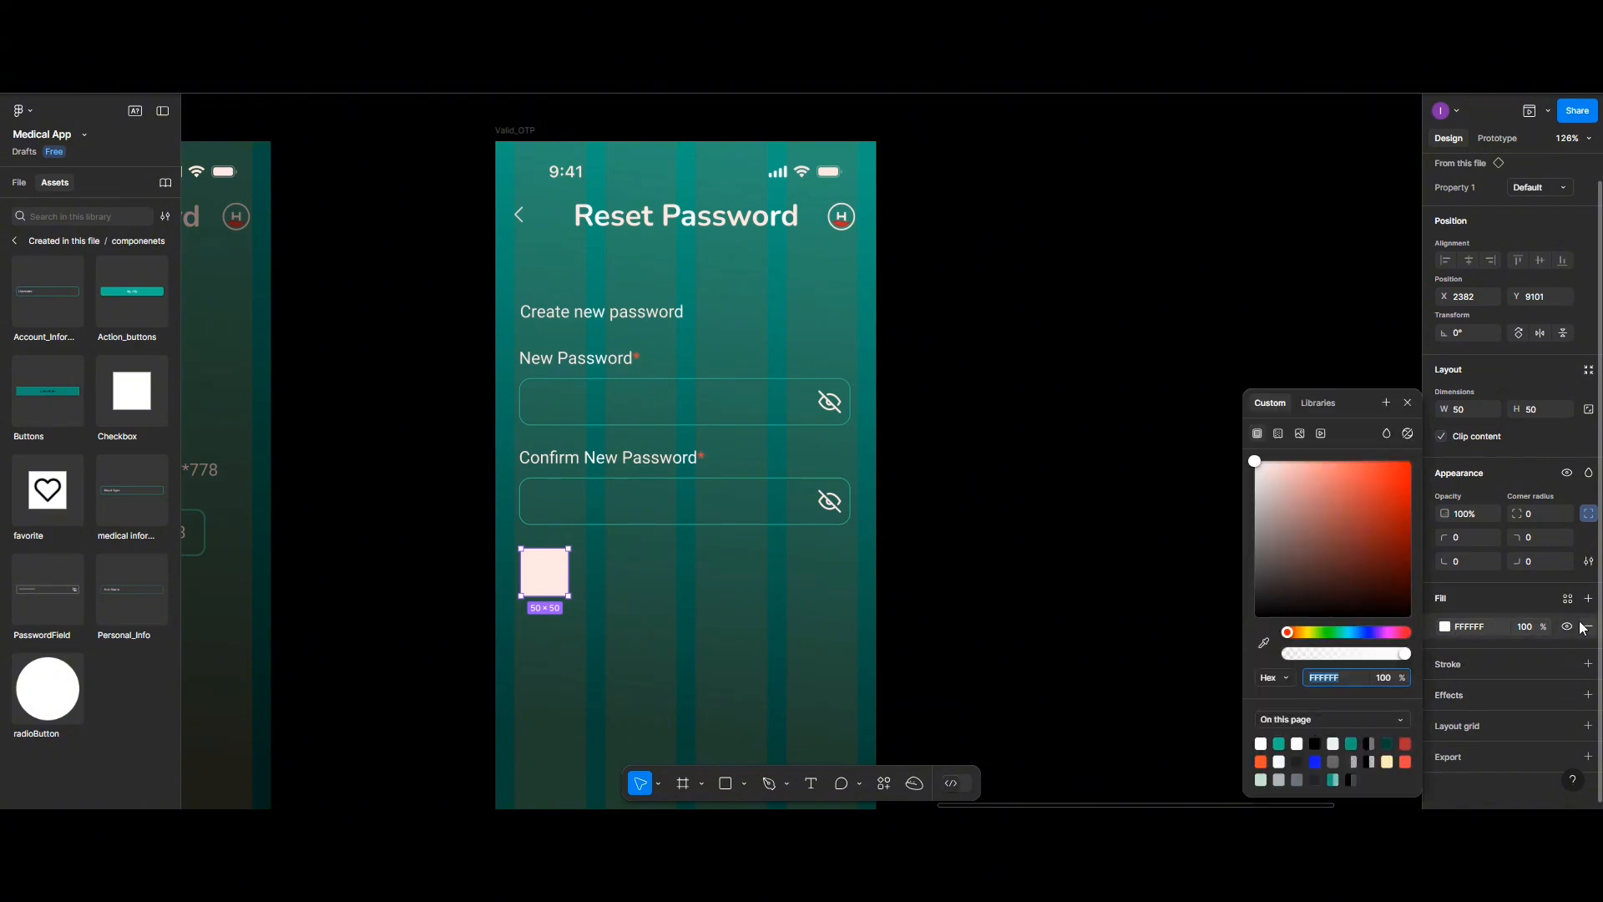
pyautogui.click(1588, 664)
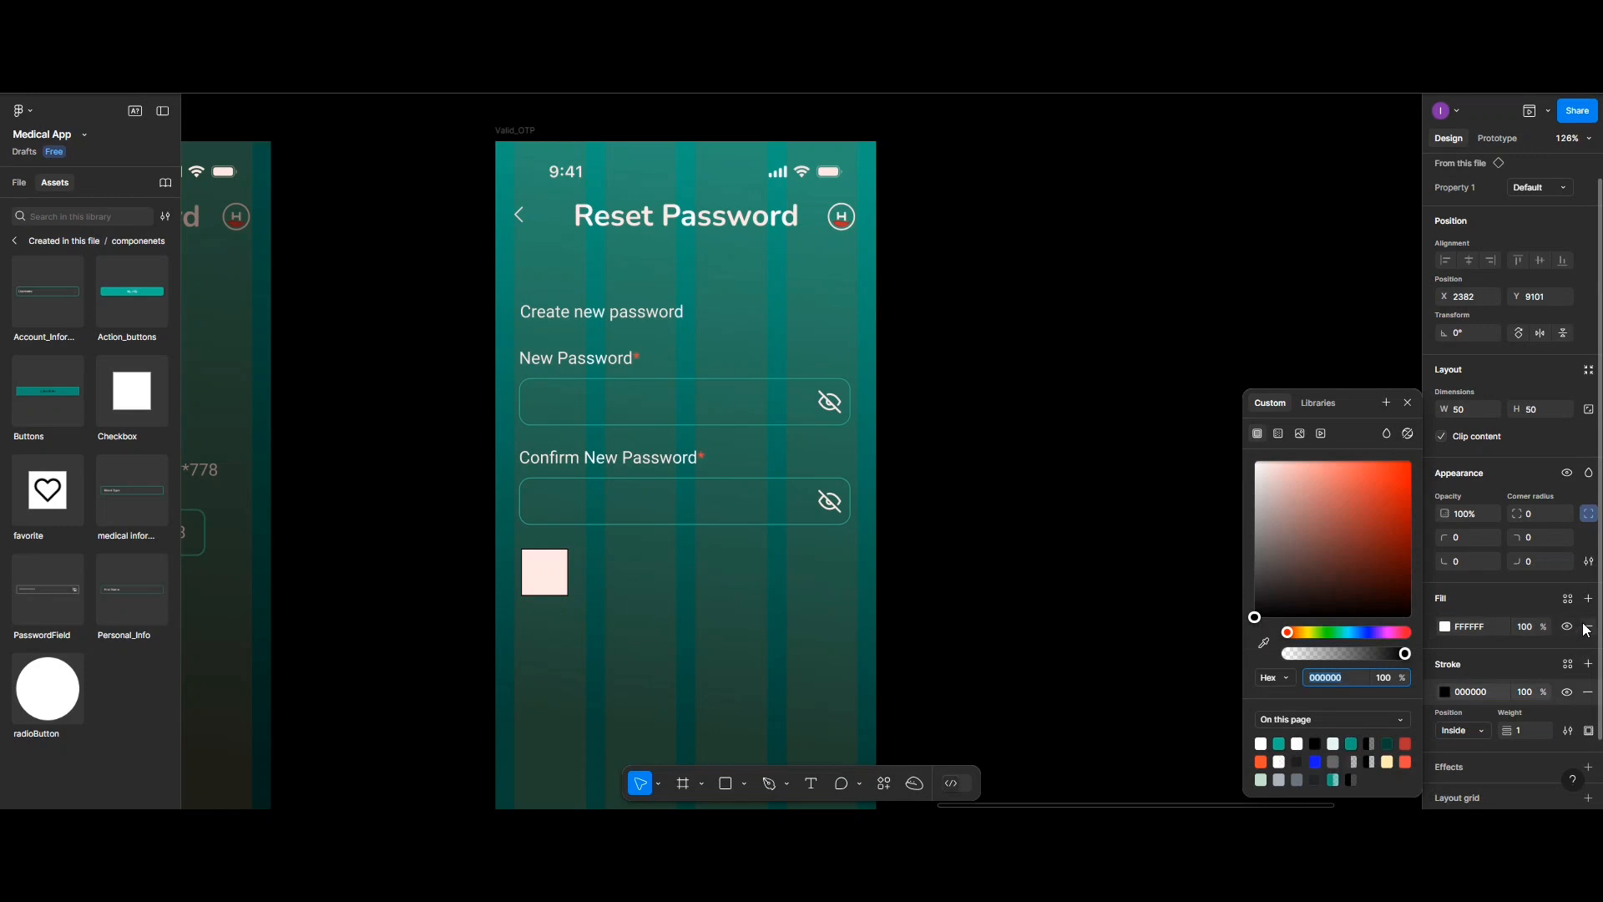
pyautogui.click(1587, 627)
pyautogui.click(1446, 658)
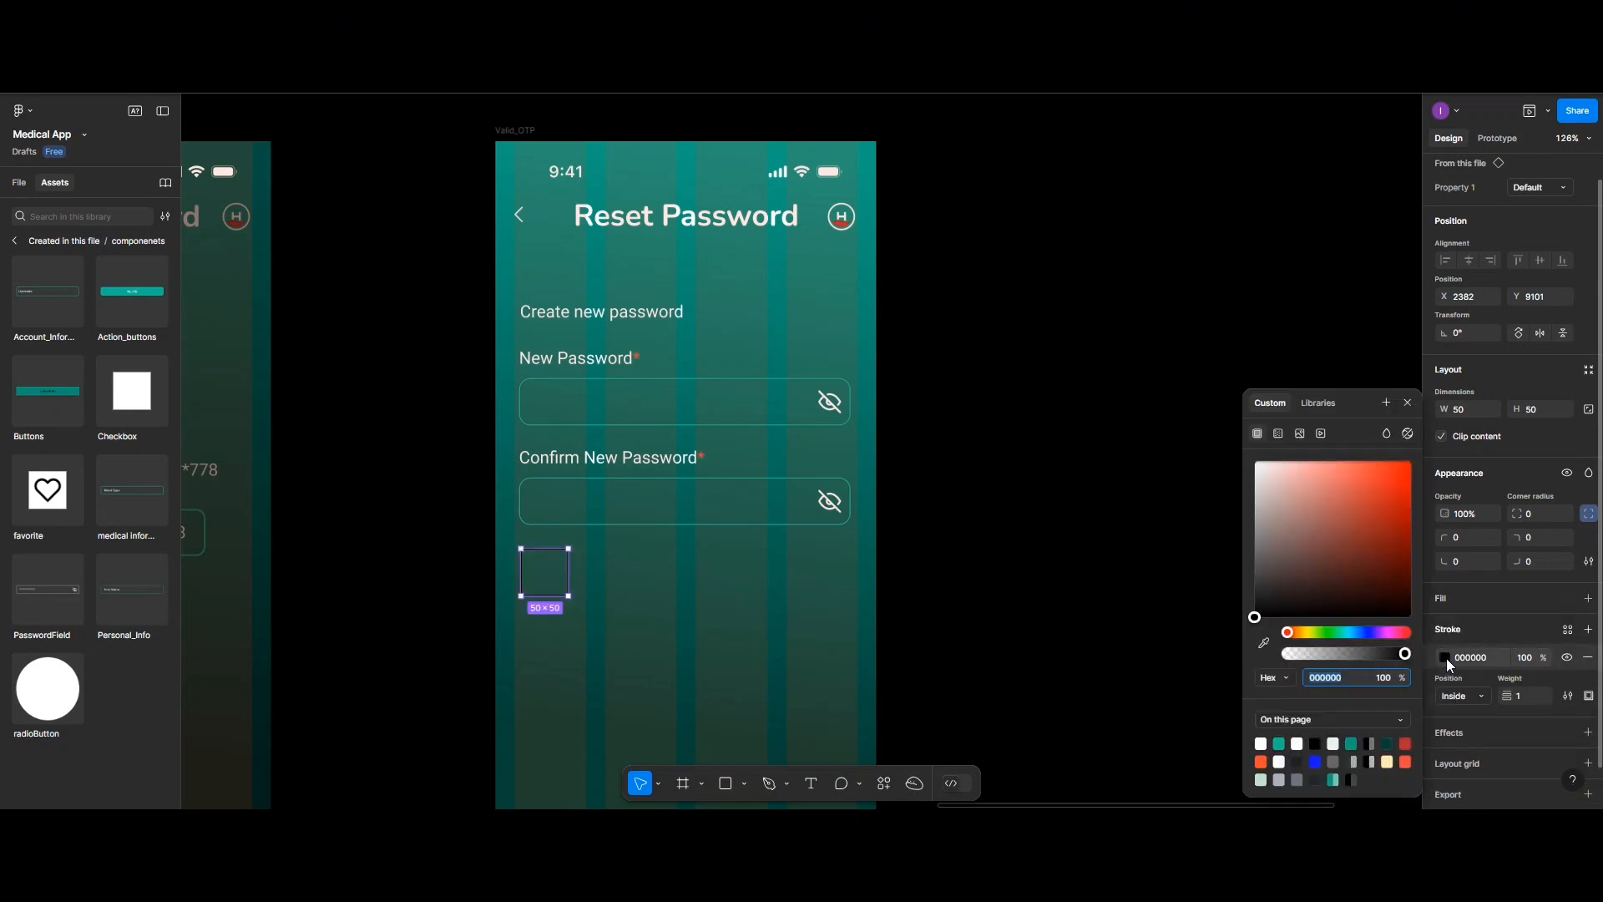
pyautogui.click(1278, 743)
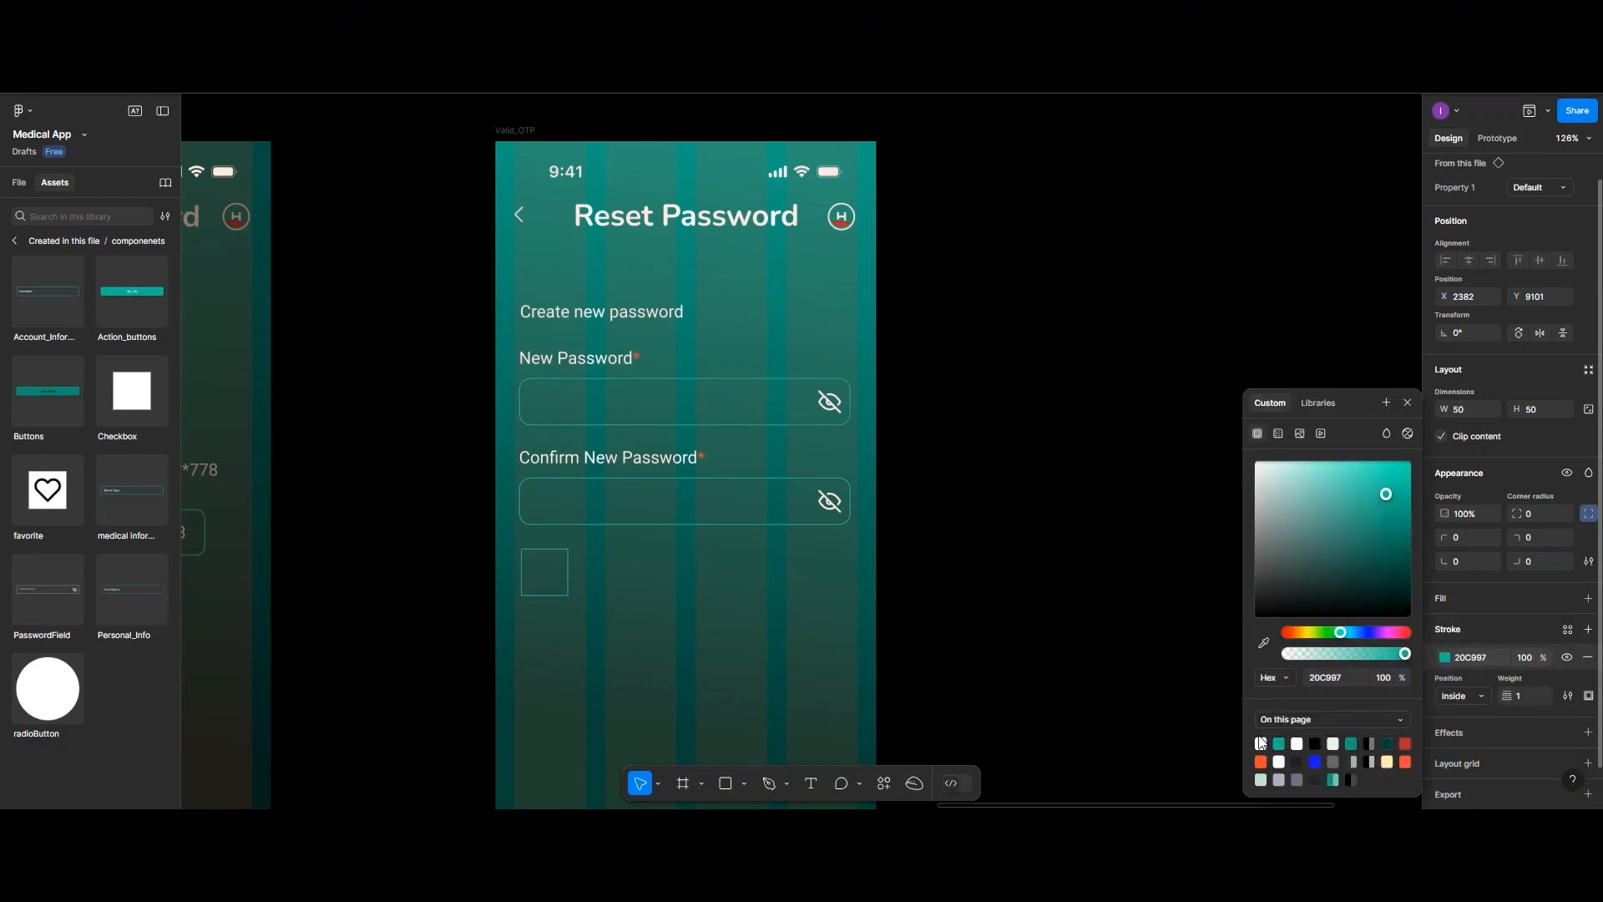
# Set the checkbox's corner radius to 10
pyautogui.click(1542, 514)
pyautogui.write('10')
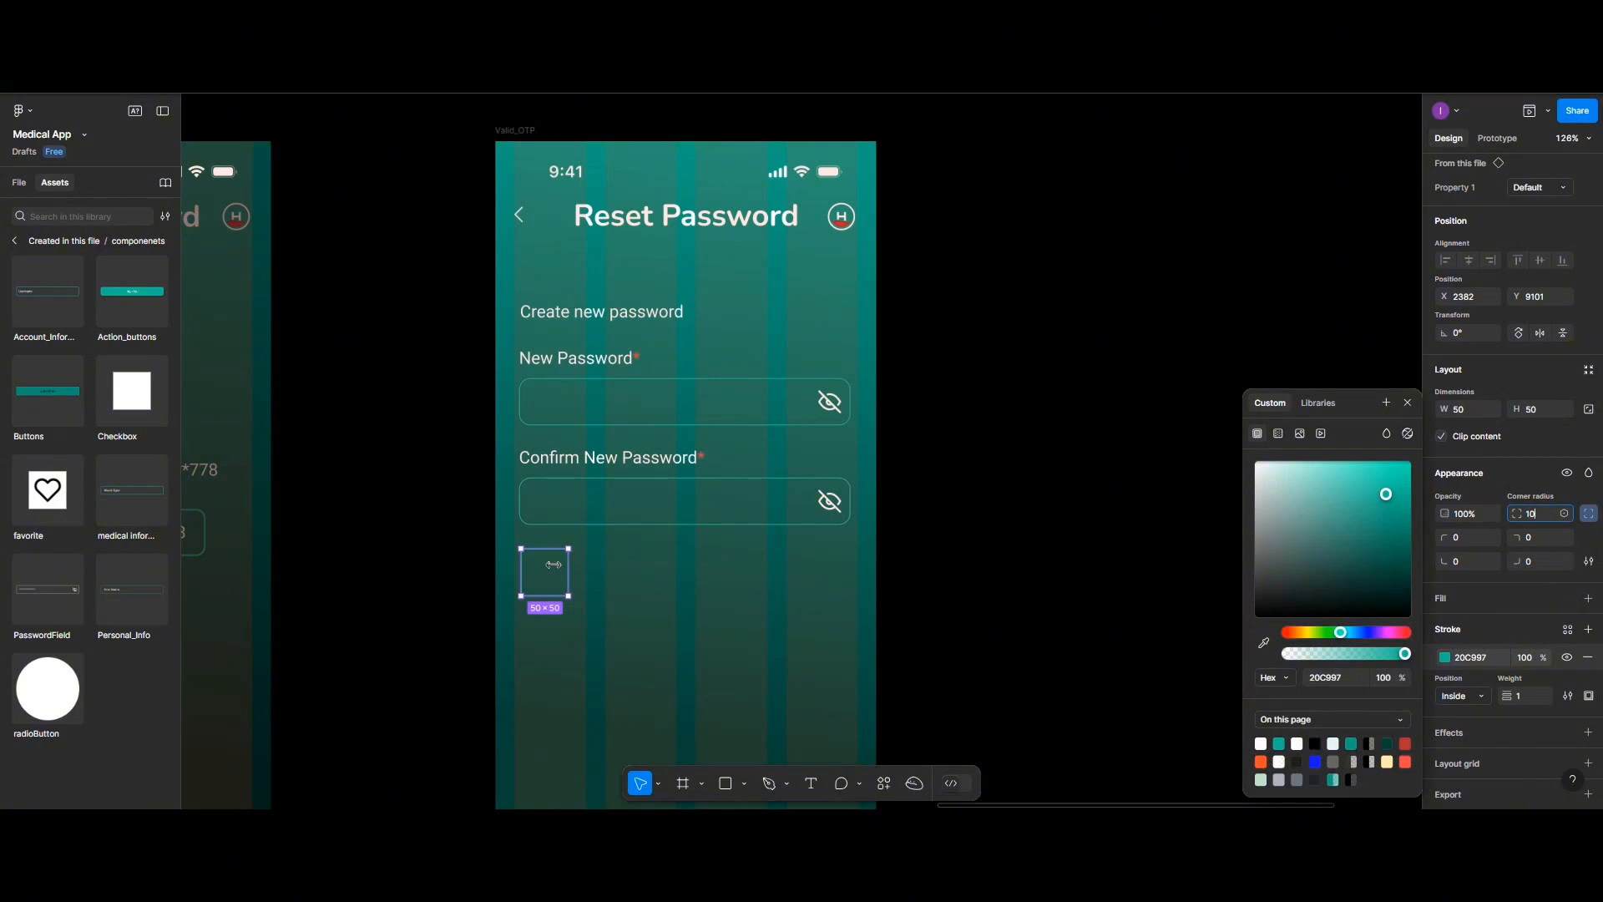
pyautogui.click(539, 573)
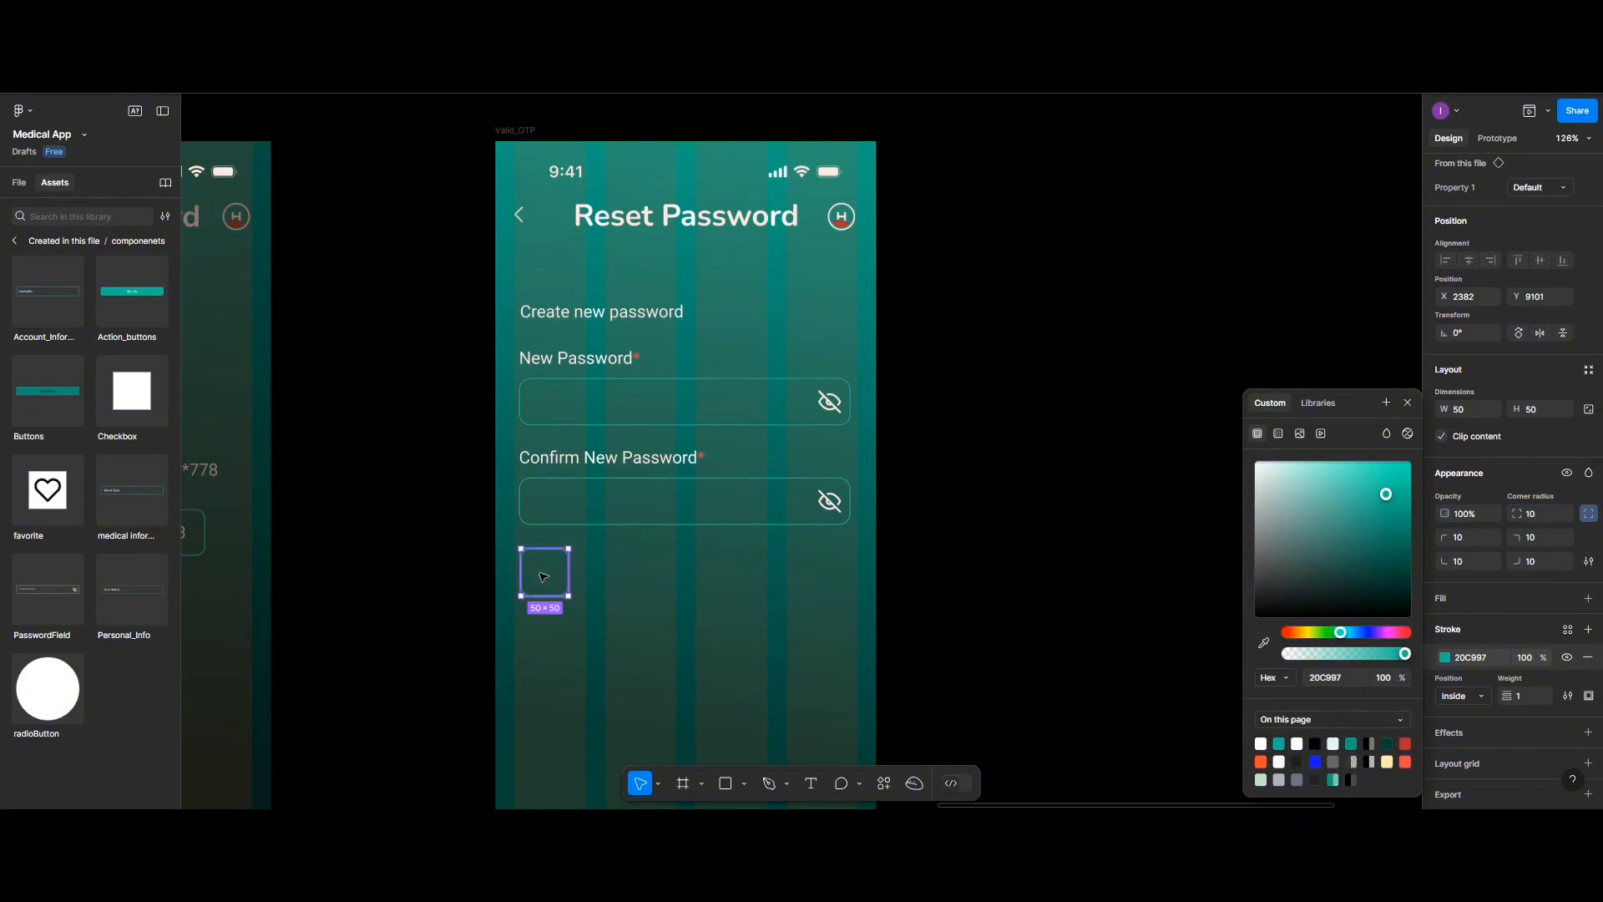
# Scale the checkbox down proportionally to about 18 × 18 with the Scale tool, keeping it below the confirm password field
pyautogui.click(659, 780)
pyautogui.click(659, 749)
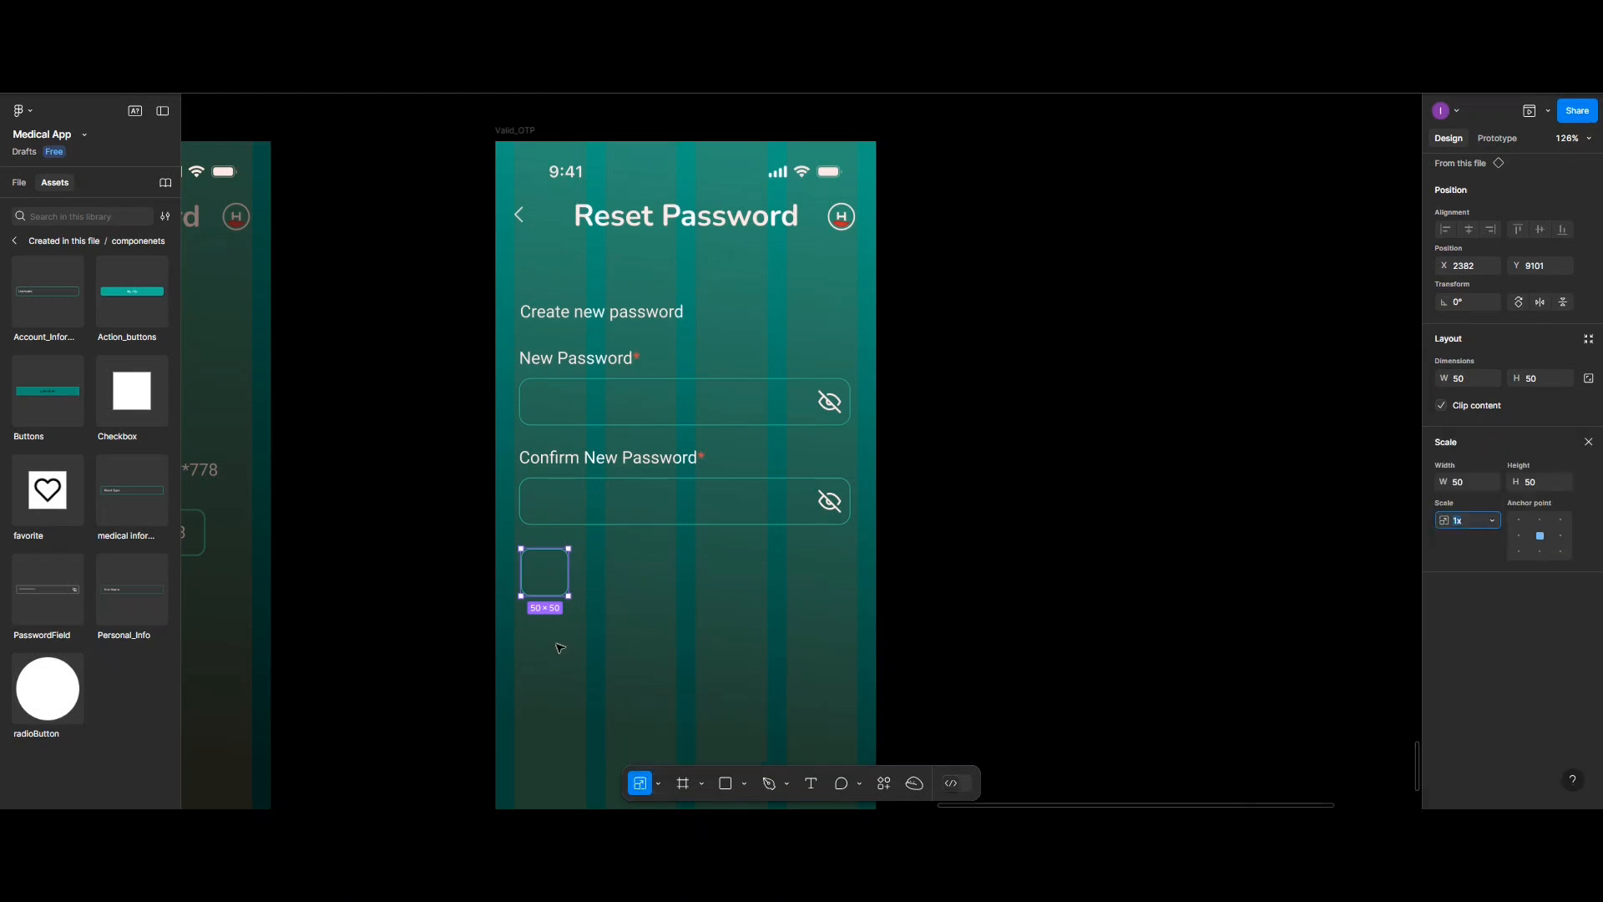
pyautogui.moveTo(524, 596); pyautogui.dragTo(532, 552)
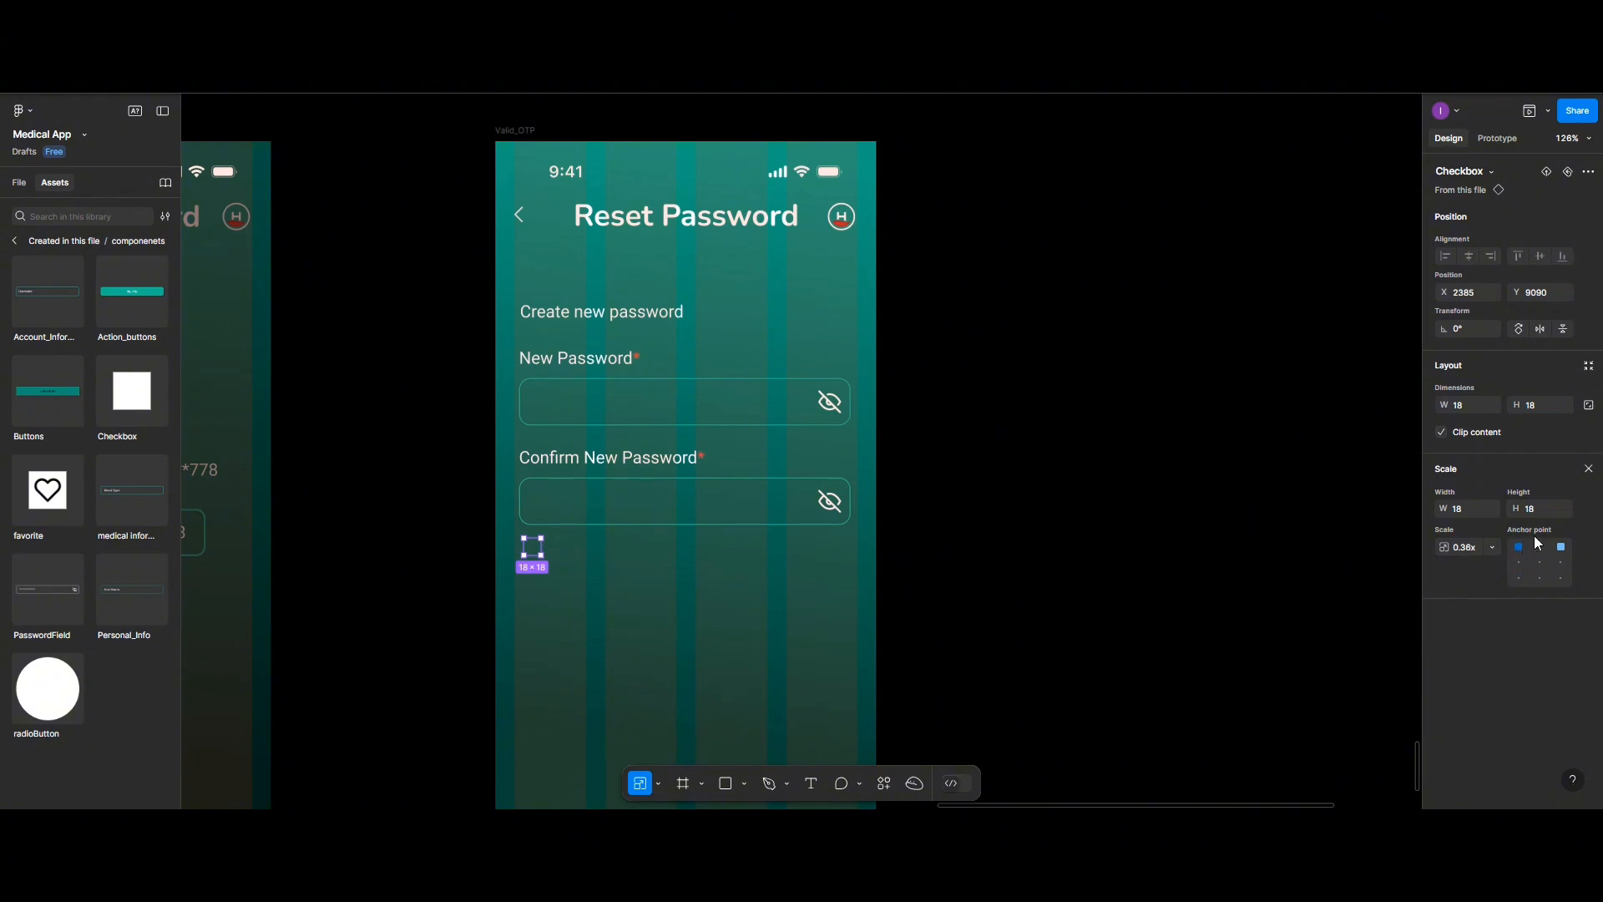
# Duplicate the "Create new password" text beside the checkbox and change the copy's wording to "Remember Password"
pyautogui.click(1588, 469)
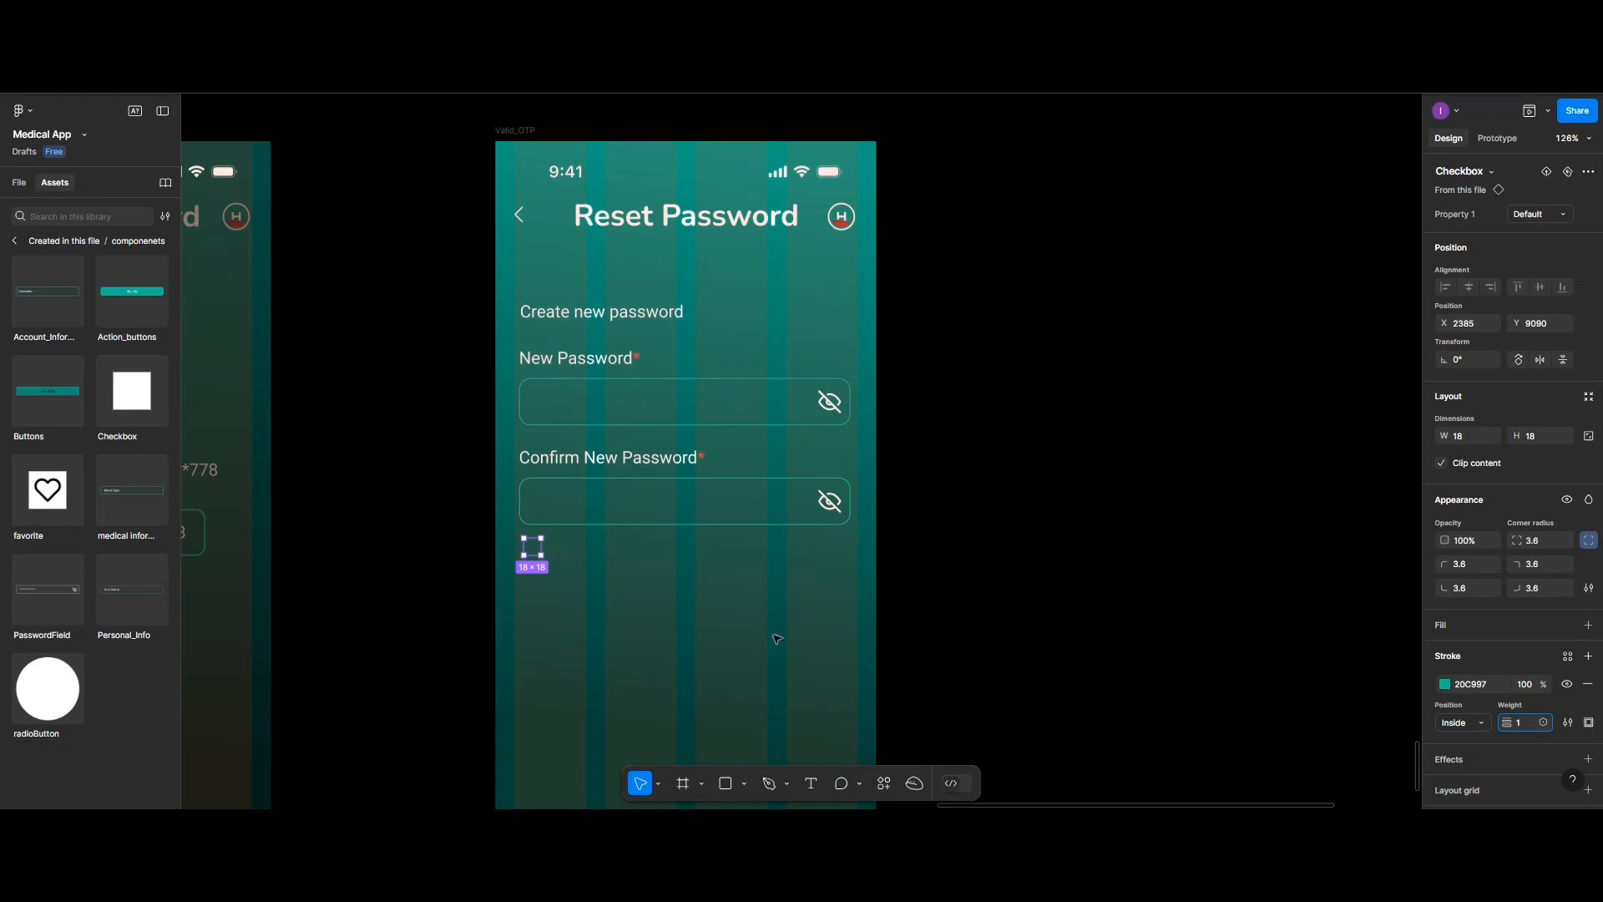
pyautogui.click(597, 593)
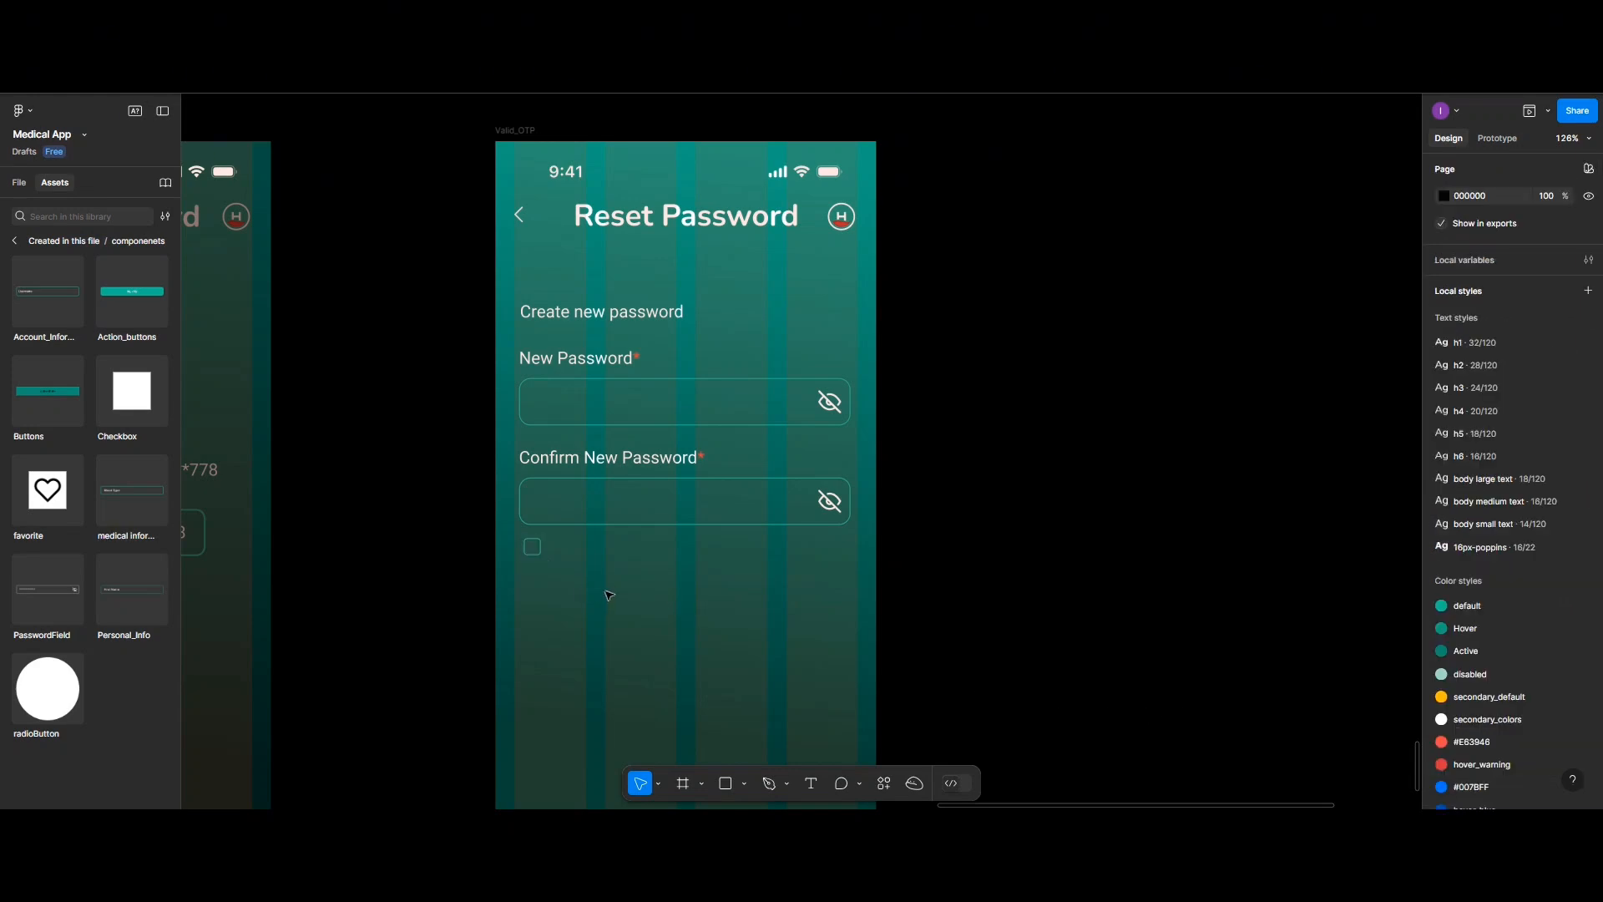
pyautogui.click(600, 319)
pyautogui.moveTo(602, 320); pyautogui.dragTo(633, 556)
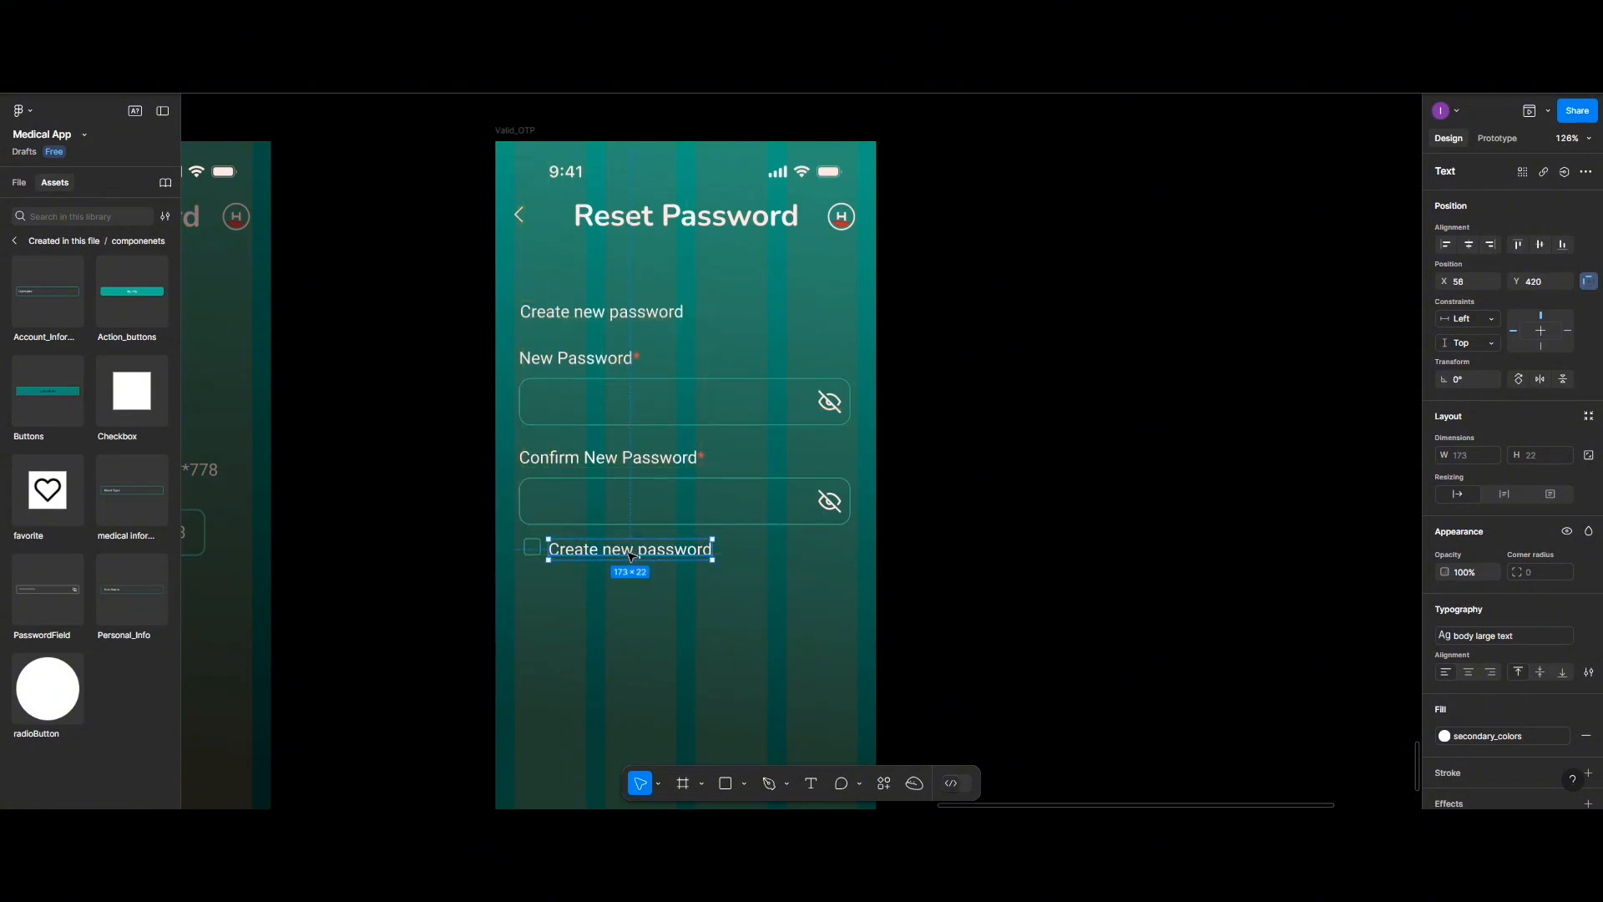
pyautogui.doubleClick(631, 556)
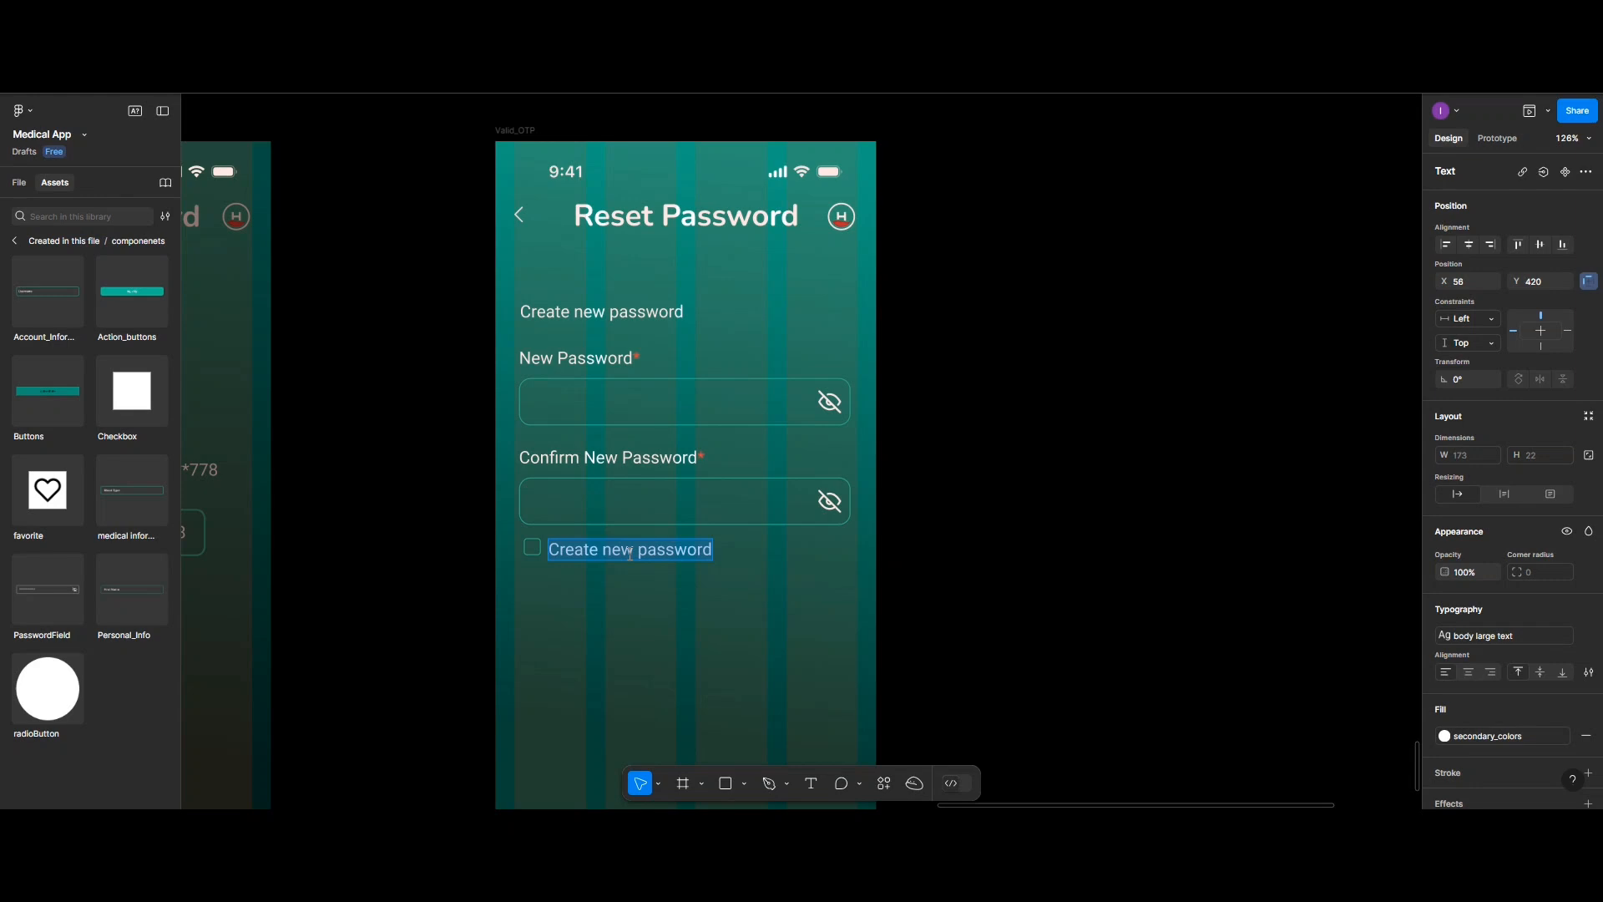
pyautogui.write('Re')
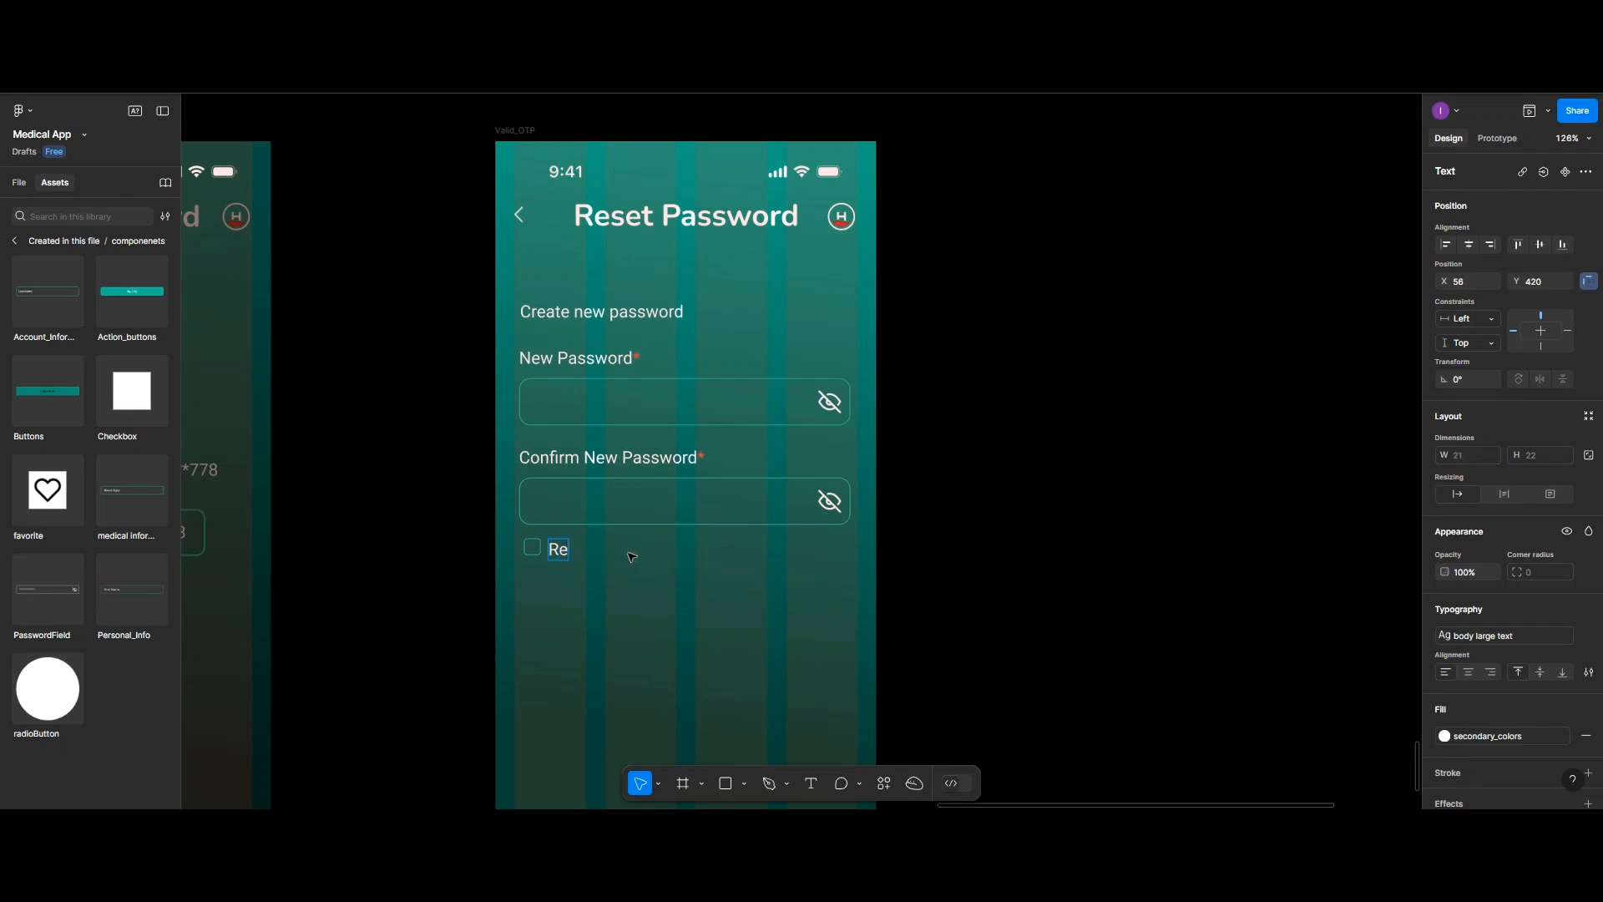
pyautogui.write('member M')
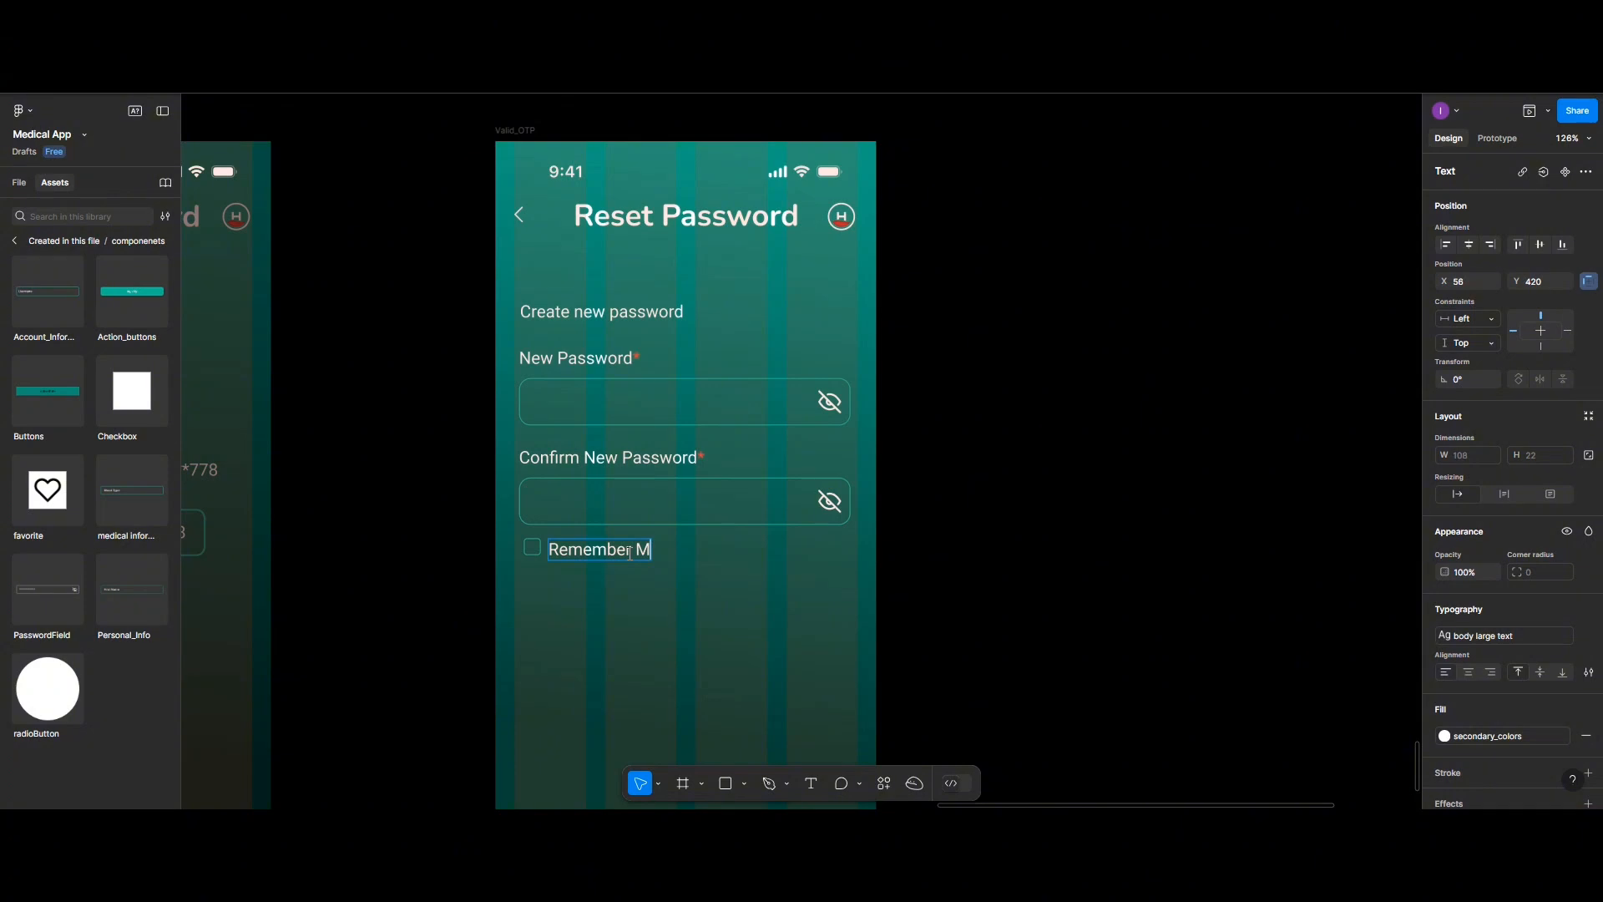
pyautogui.press('BackSpace')
pyautogui.write('Password')
pyautogui.press('Escape')
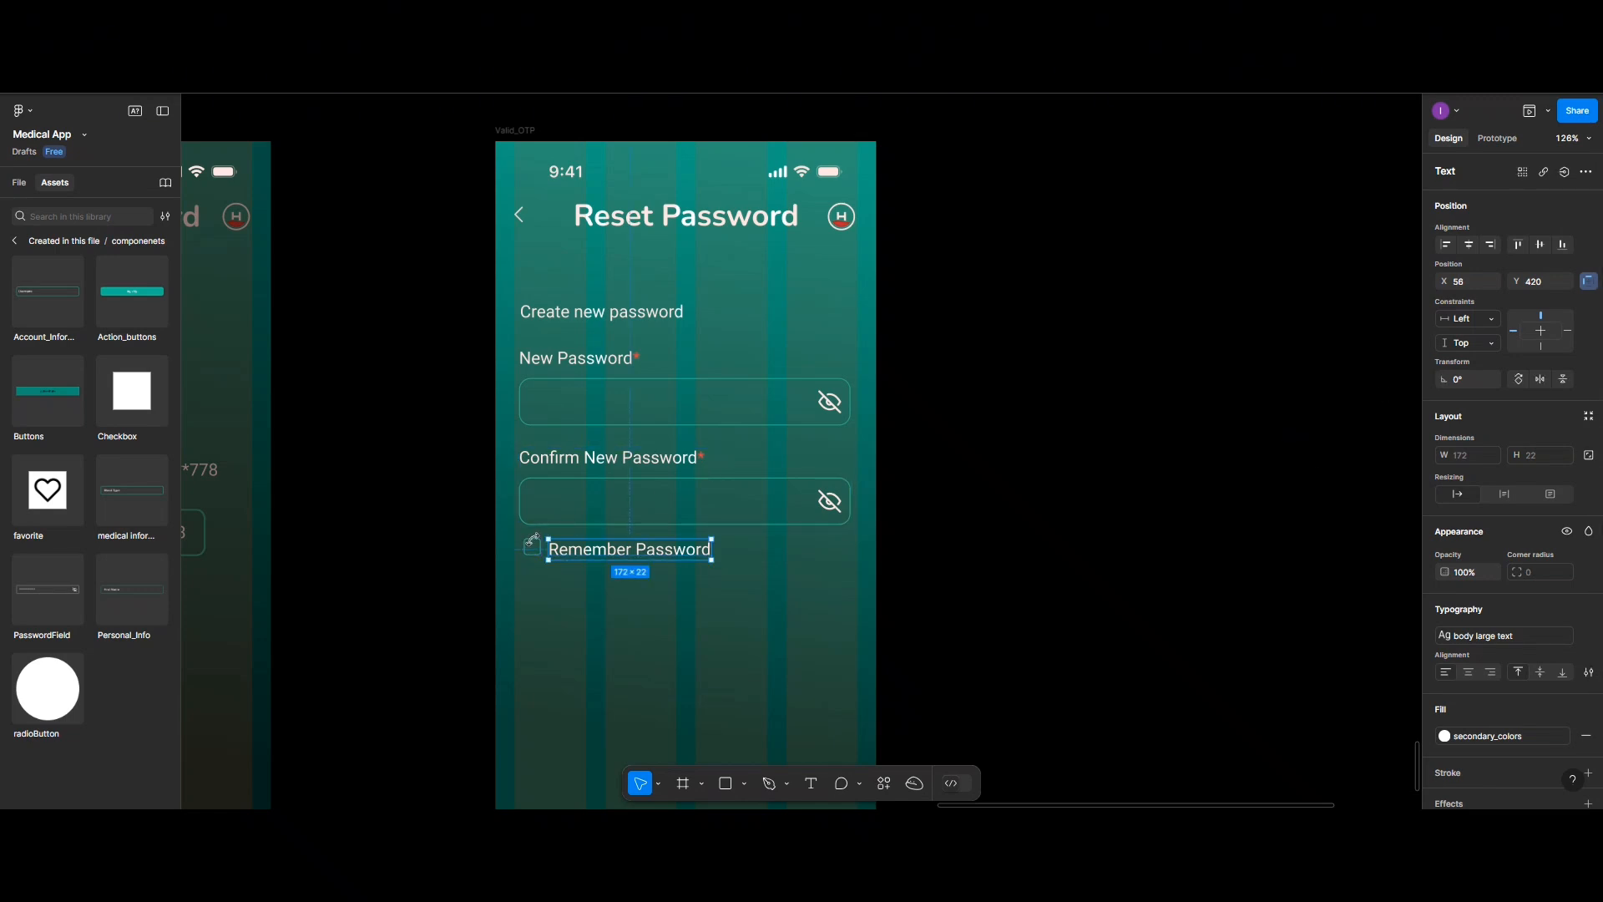
# Align the checkbox and the "Remember Password" label on their vertical centres and distribute their horizontal spacing
pyautogui.keyDown('shift'); pyautogui.click(533, 544); pyautogui.keyUp('shift')
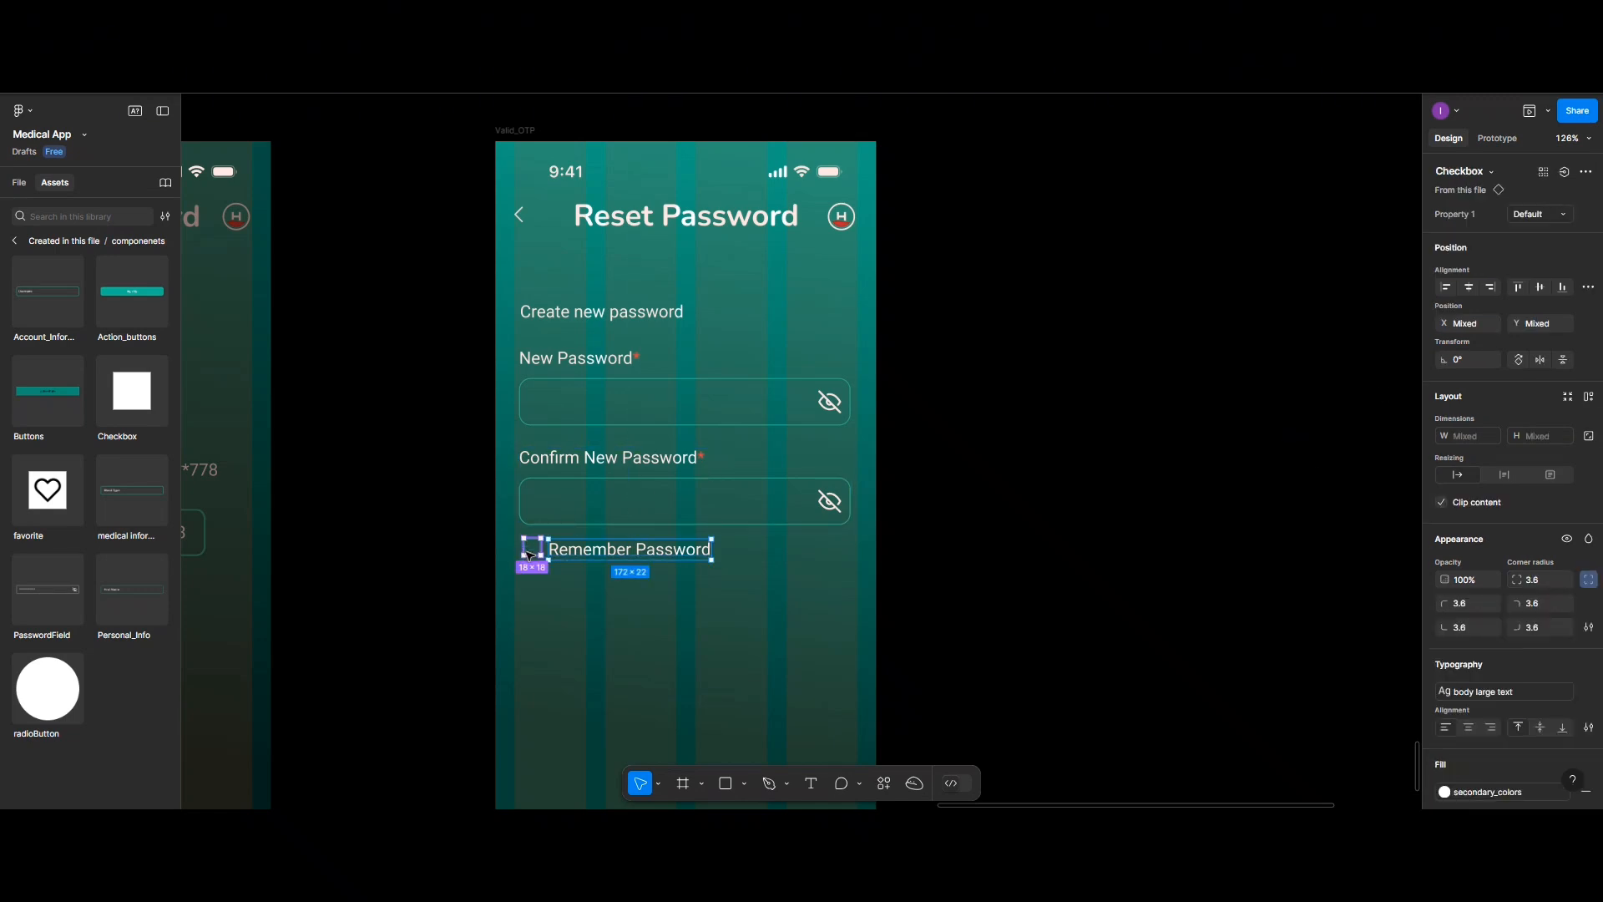
pyautogui.click(1540, 289)
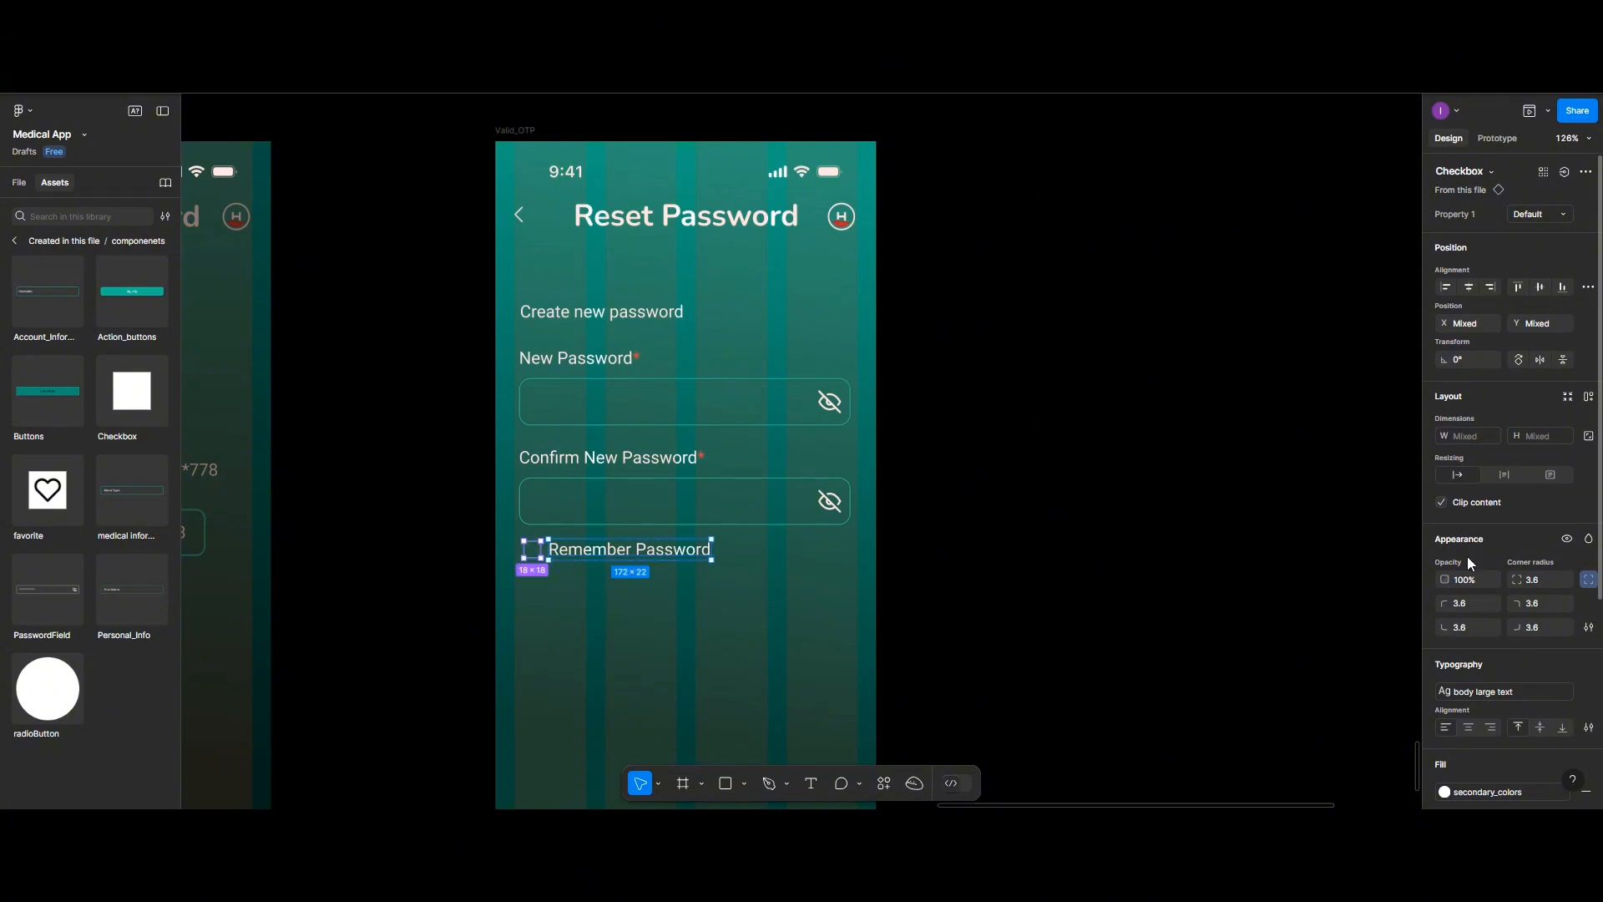
pyautogui.click(1589, 286)
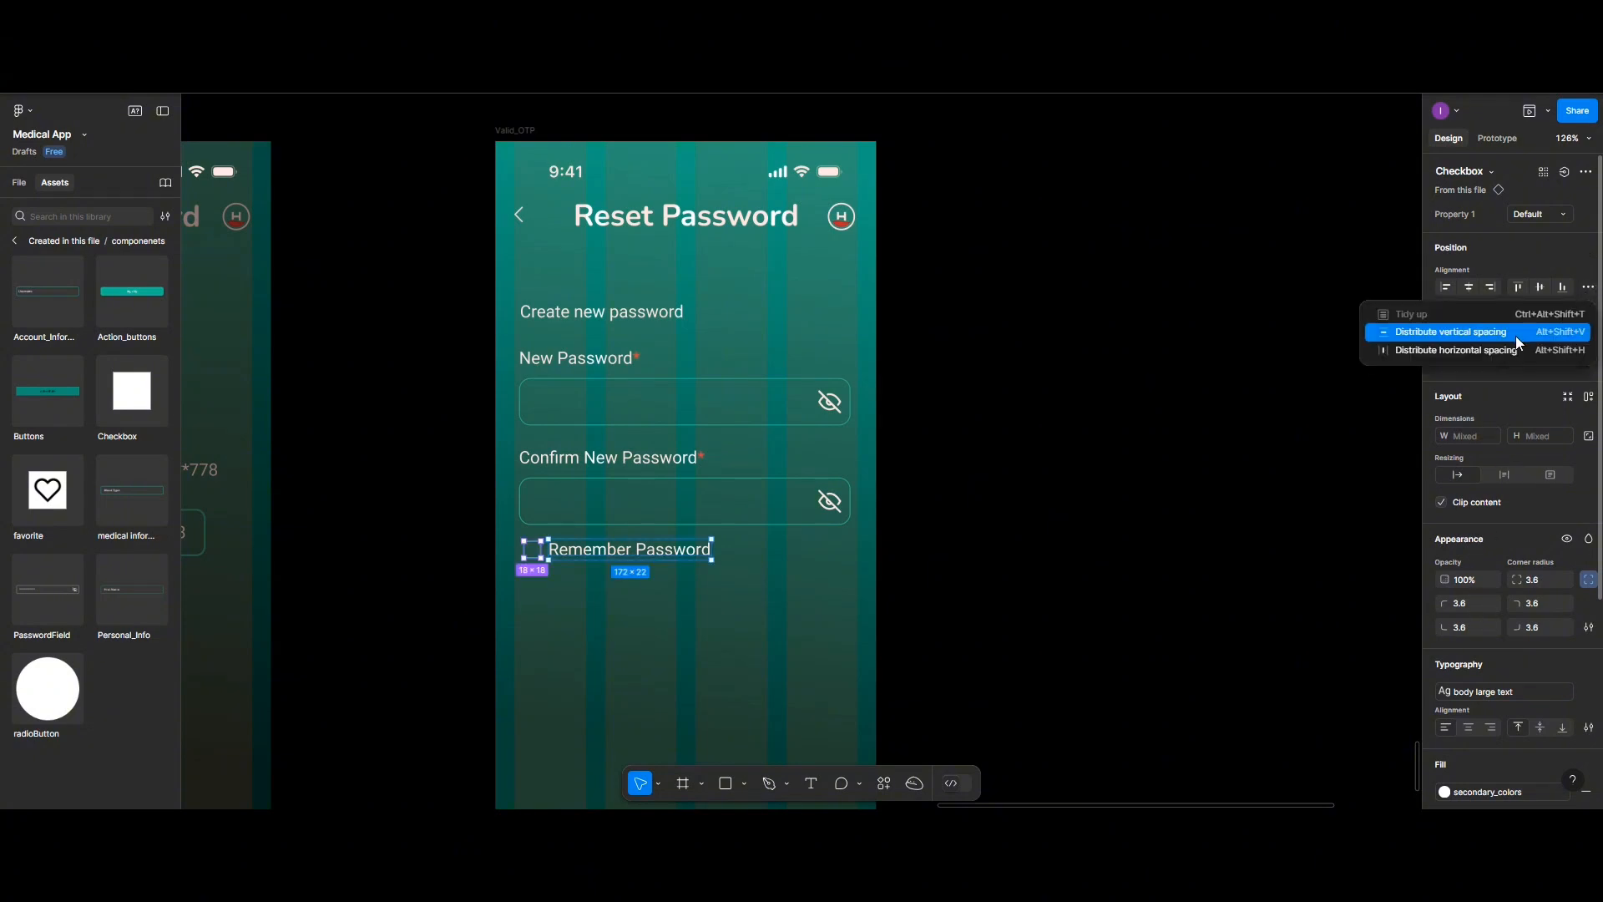
pyautogui.click(1511, 351)
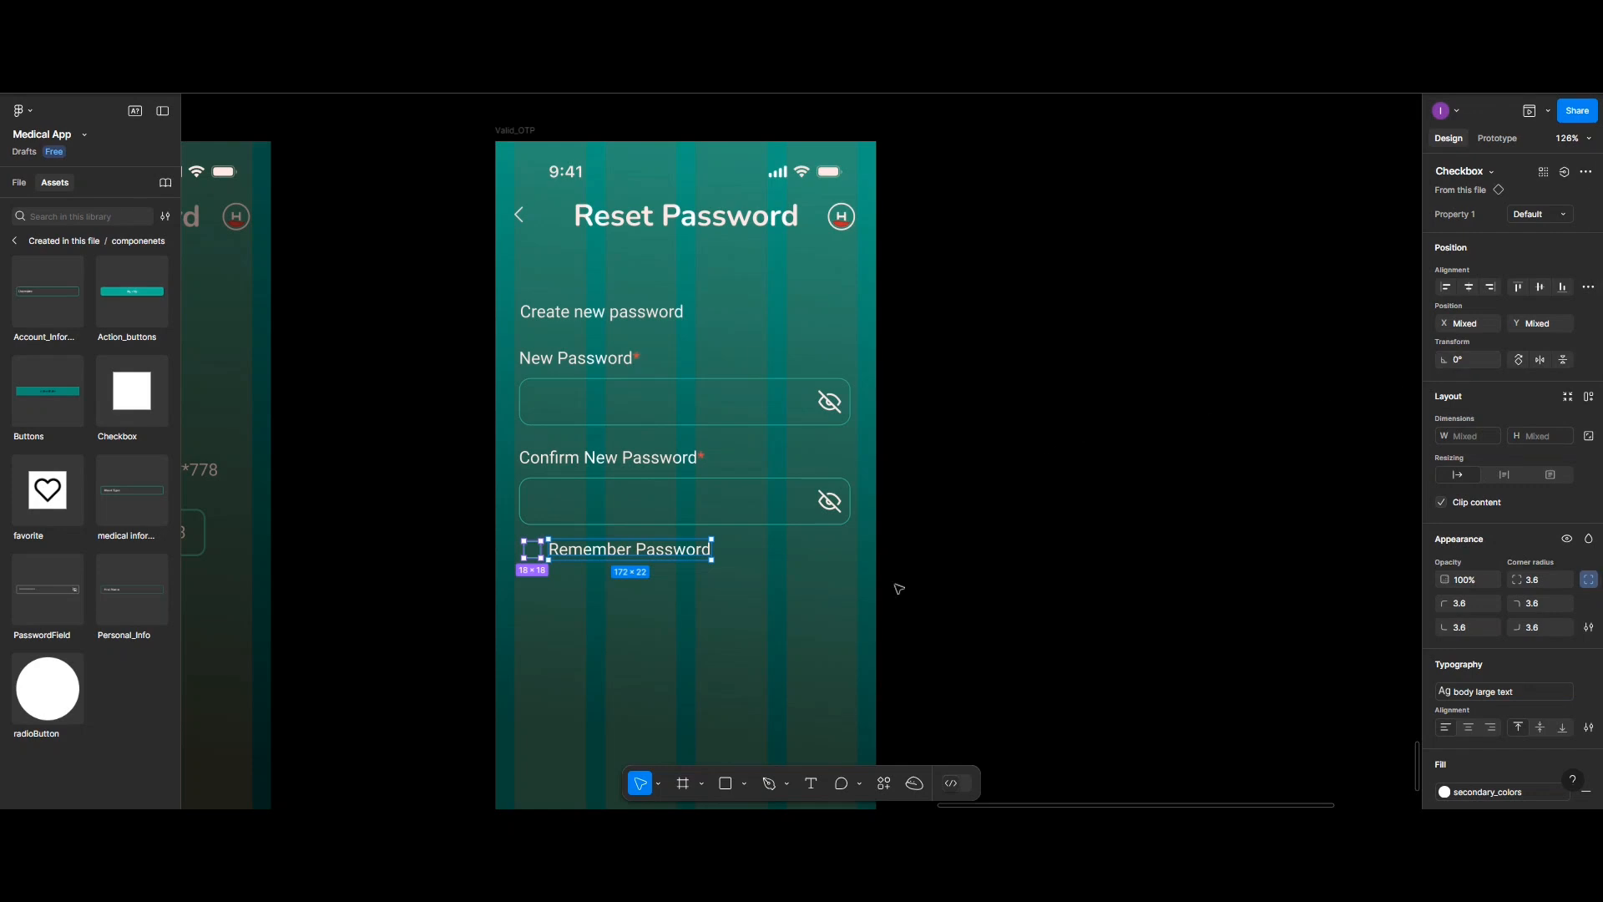
pyautogui.click(720, 625)
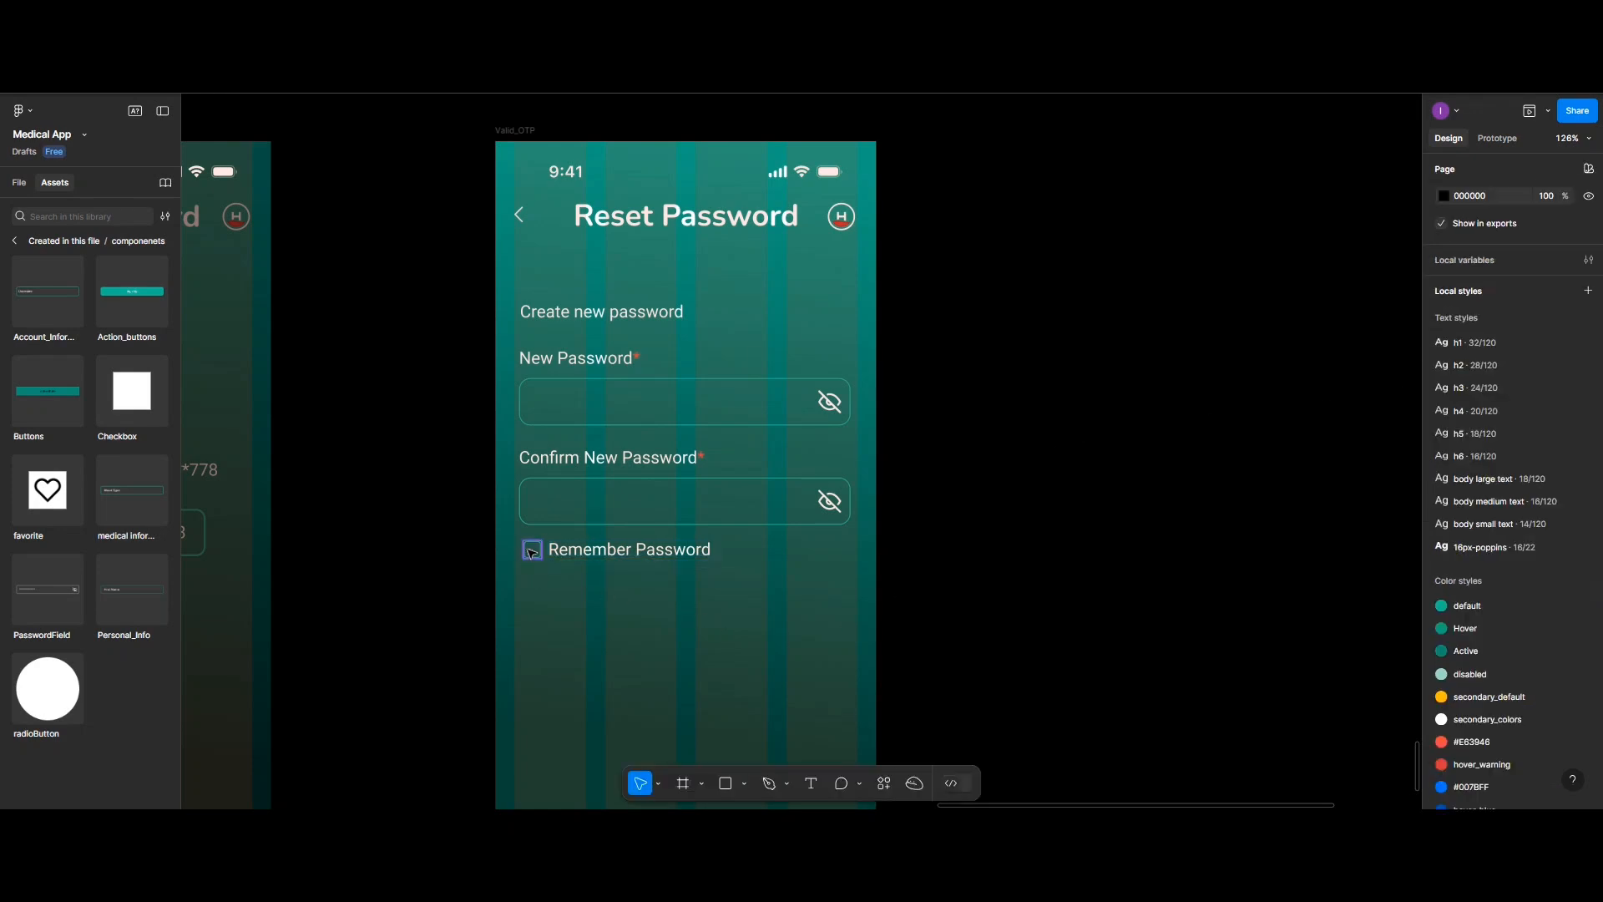
# Move the Reset Password frame to about X 2207, Y 8660 and nest the checkbox inside it, just before the "Remember Password" label
pyautogui.click(531, 552)
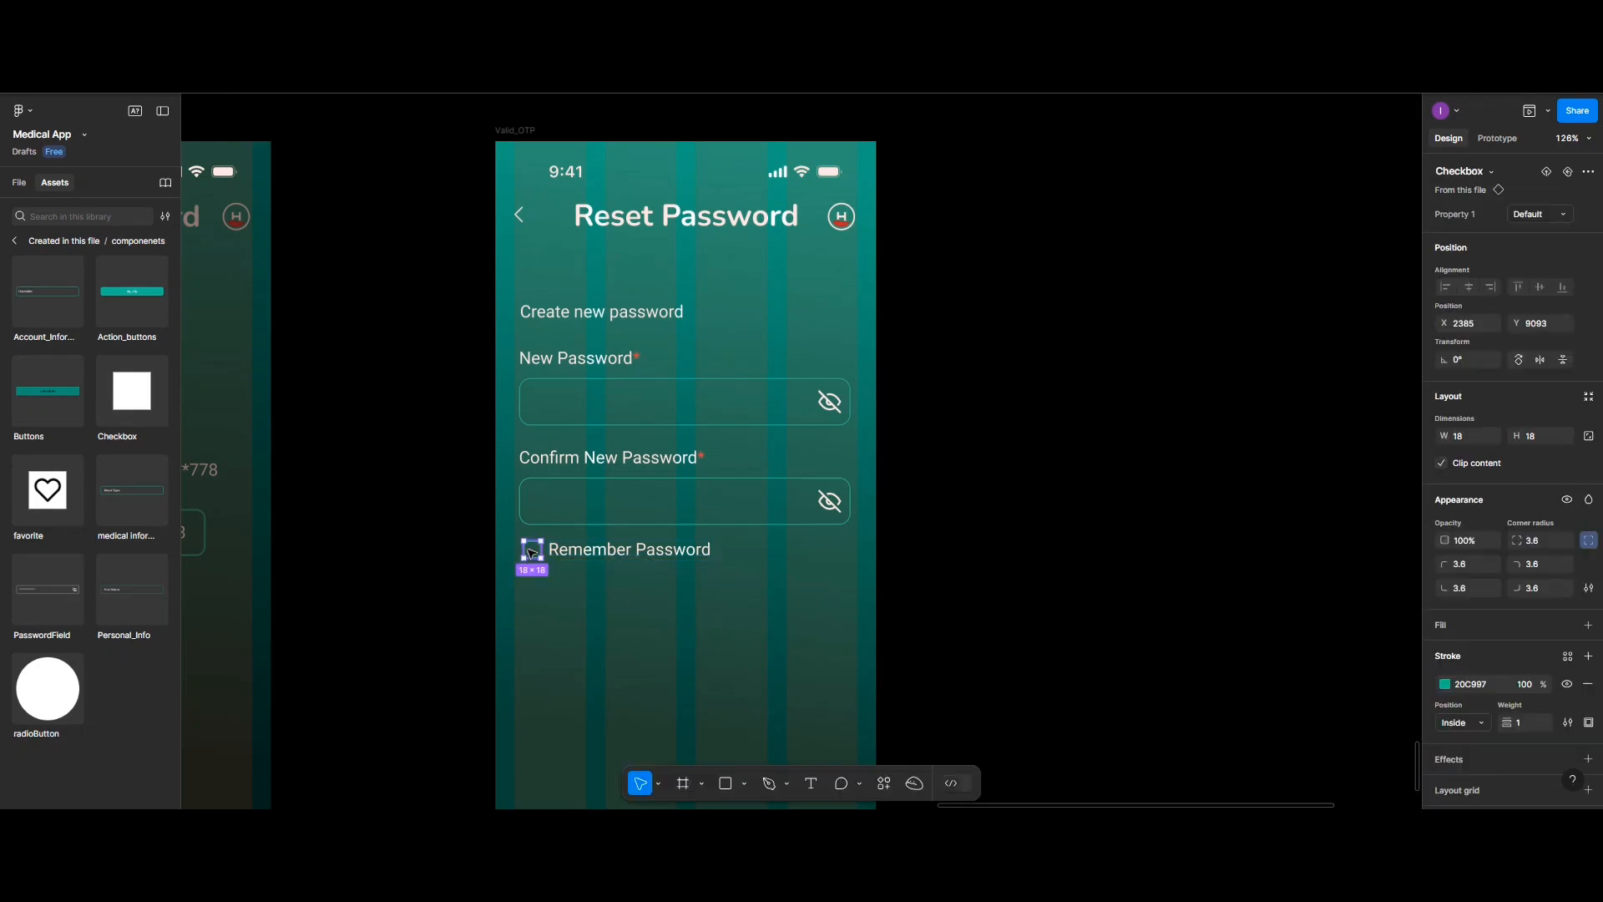
pyautogui.moveTo(532, 553); pyautogui.dragTo(855, 628)
pyautogui.click(777, 556)
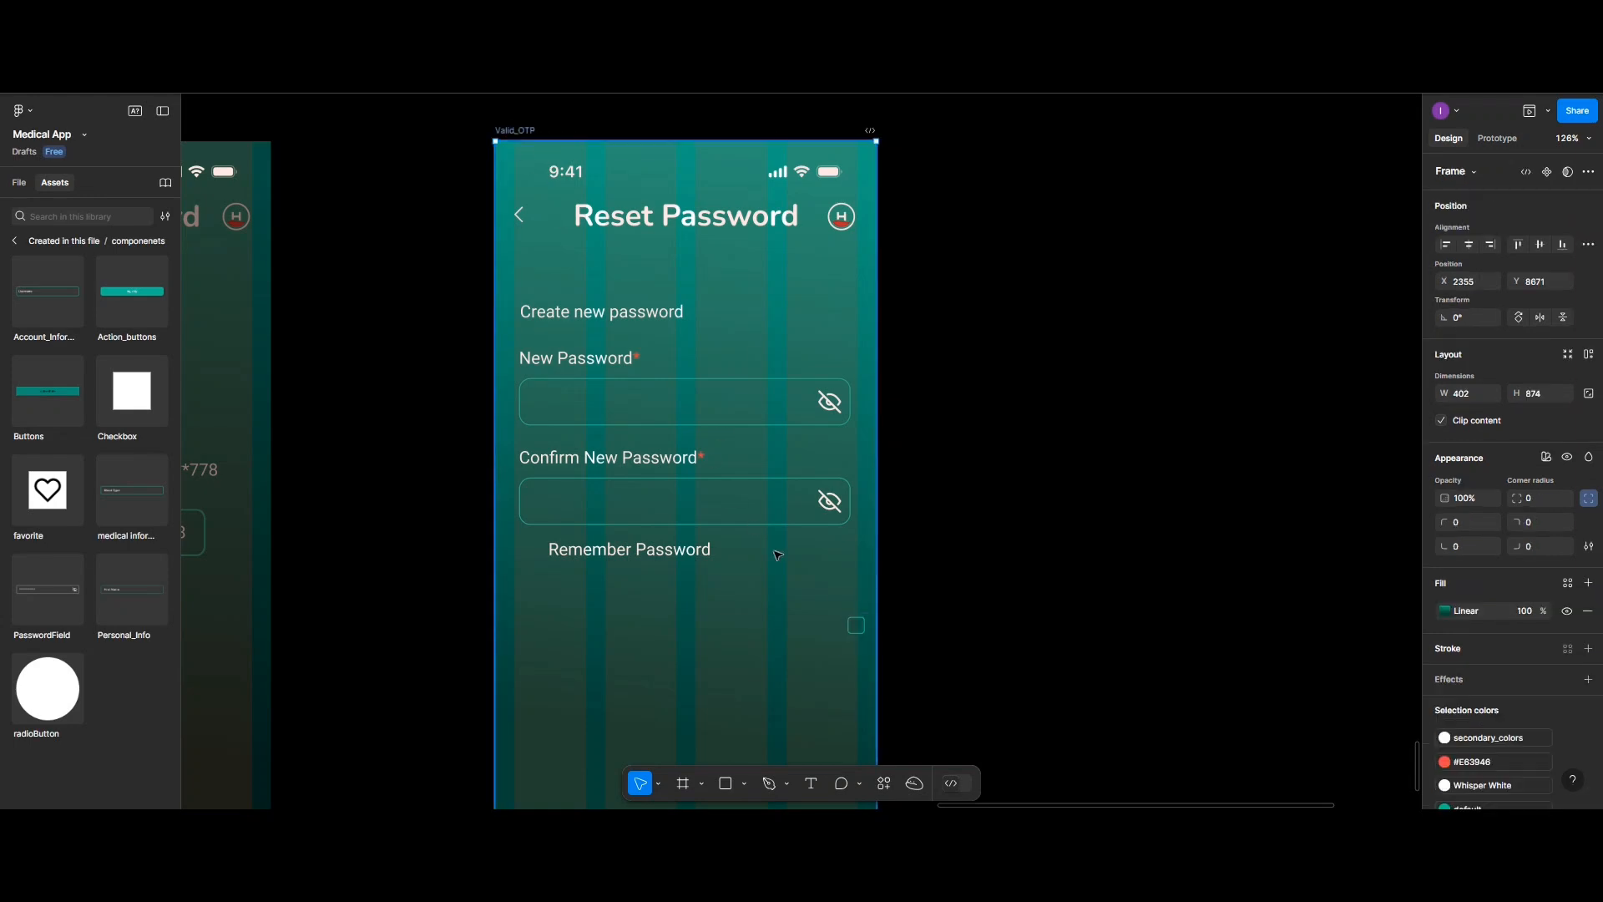
pyautogui.moveTo(863, 628); pyautogui.dragTo(724, 622)
pyautogui.click(856, 625)
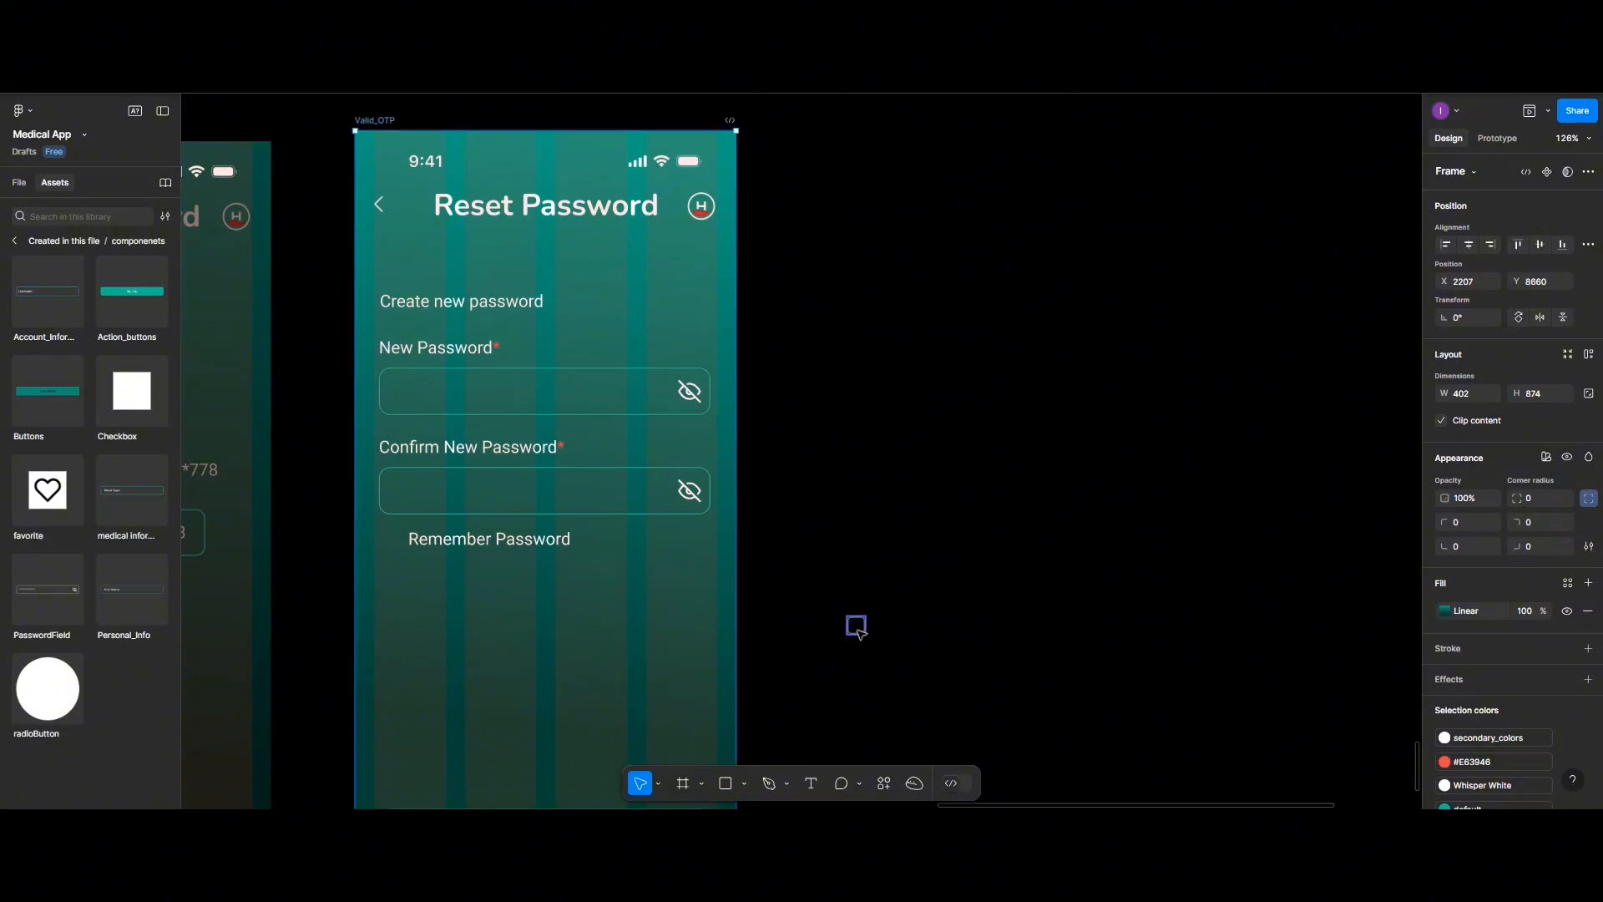
pyautogui.moveTo(859, 633); pyautogui.dragTo(393, 543)
# Vertically centre the nested checkbox with its label and distribute the pair horizontally
pyautogui.keyDown('shift'); pyautogui.click(450, 545); pyautogui.keyUp('shift')
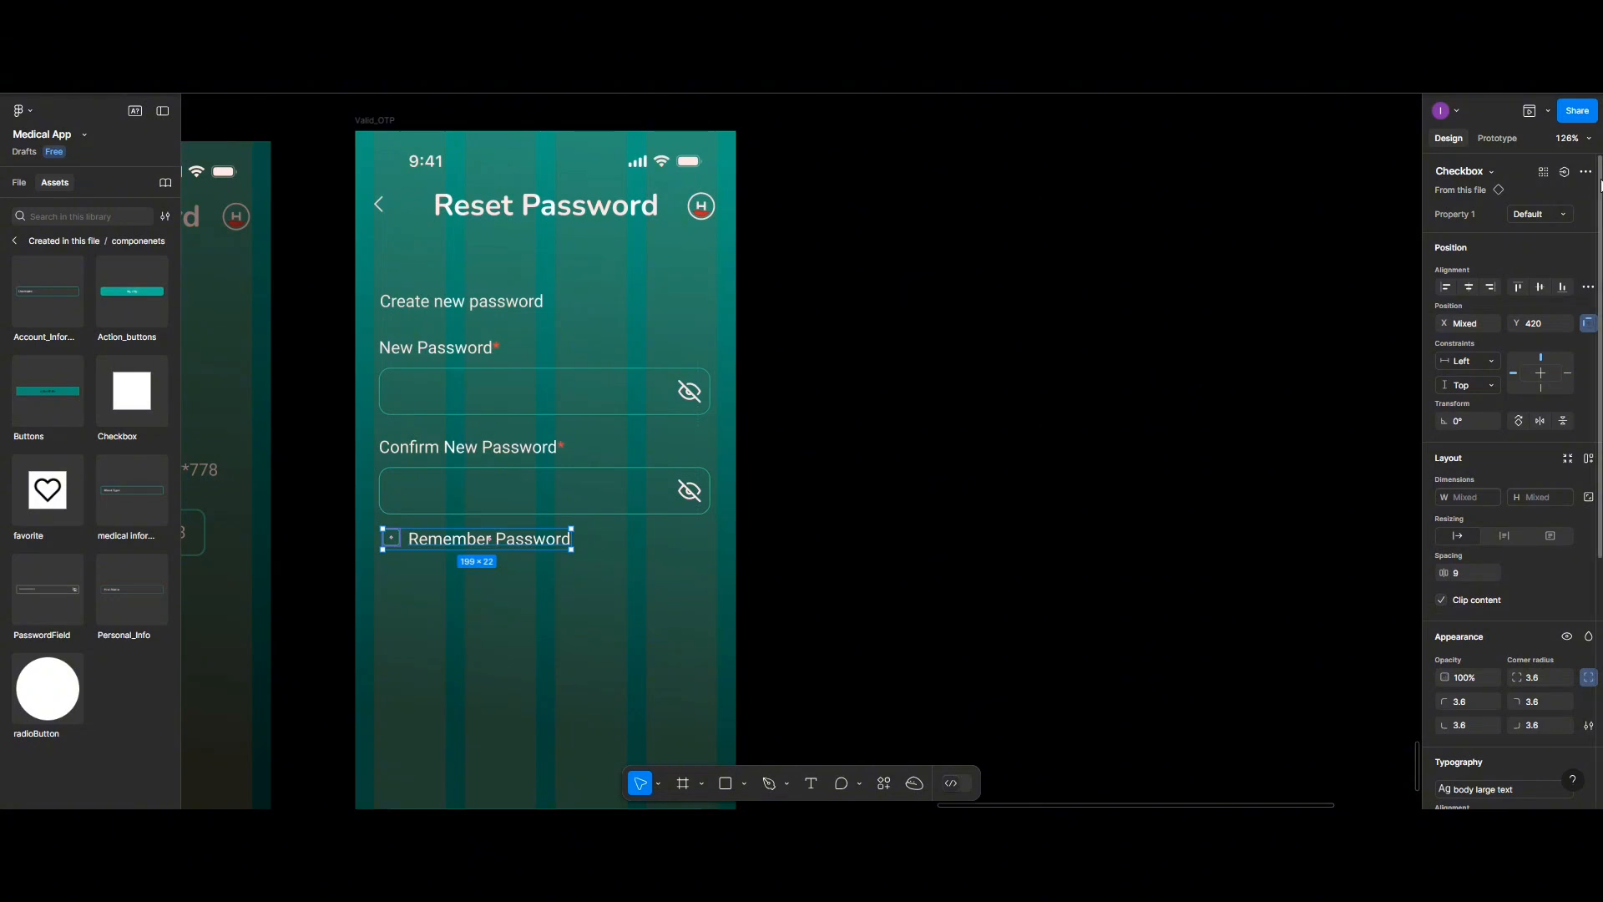
pyautogui.click(1588, 287)
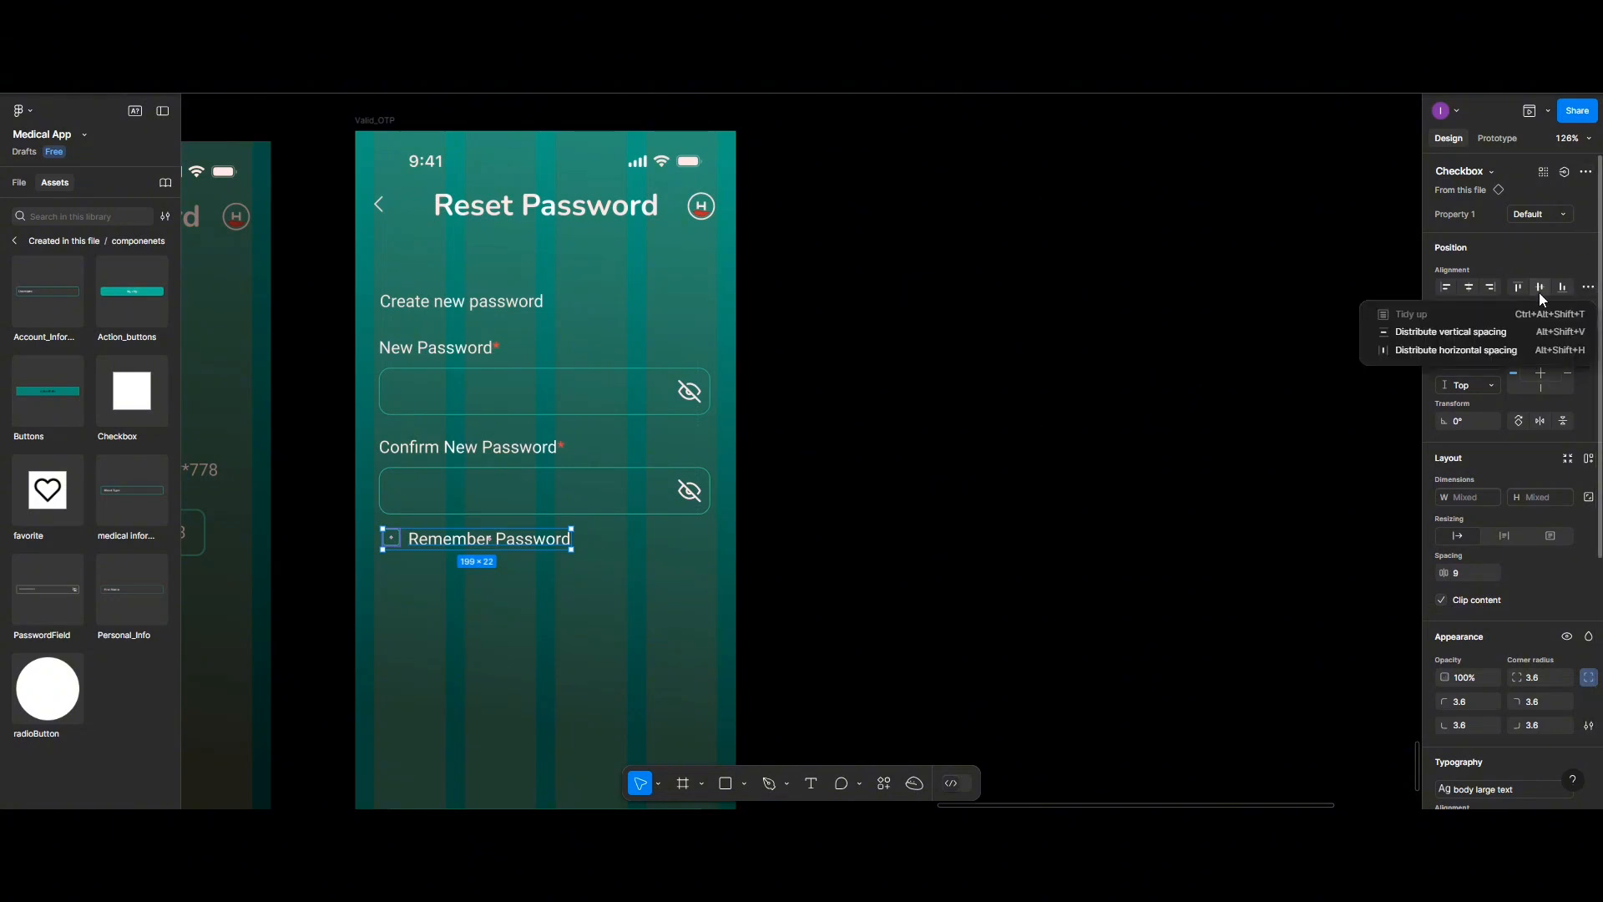
pyautogui.click(1540, 290)
pyautogui.click(1588, 288)
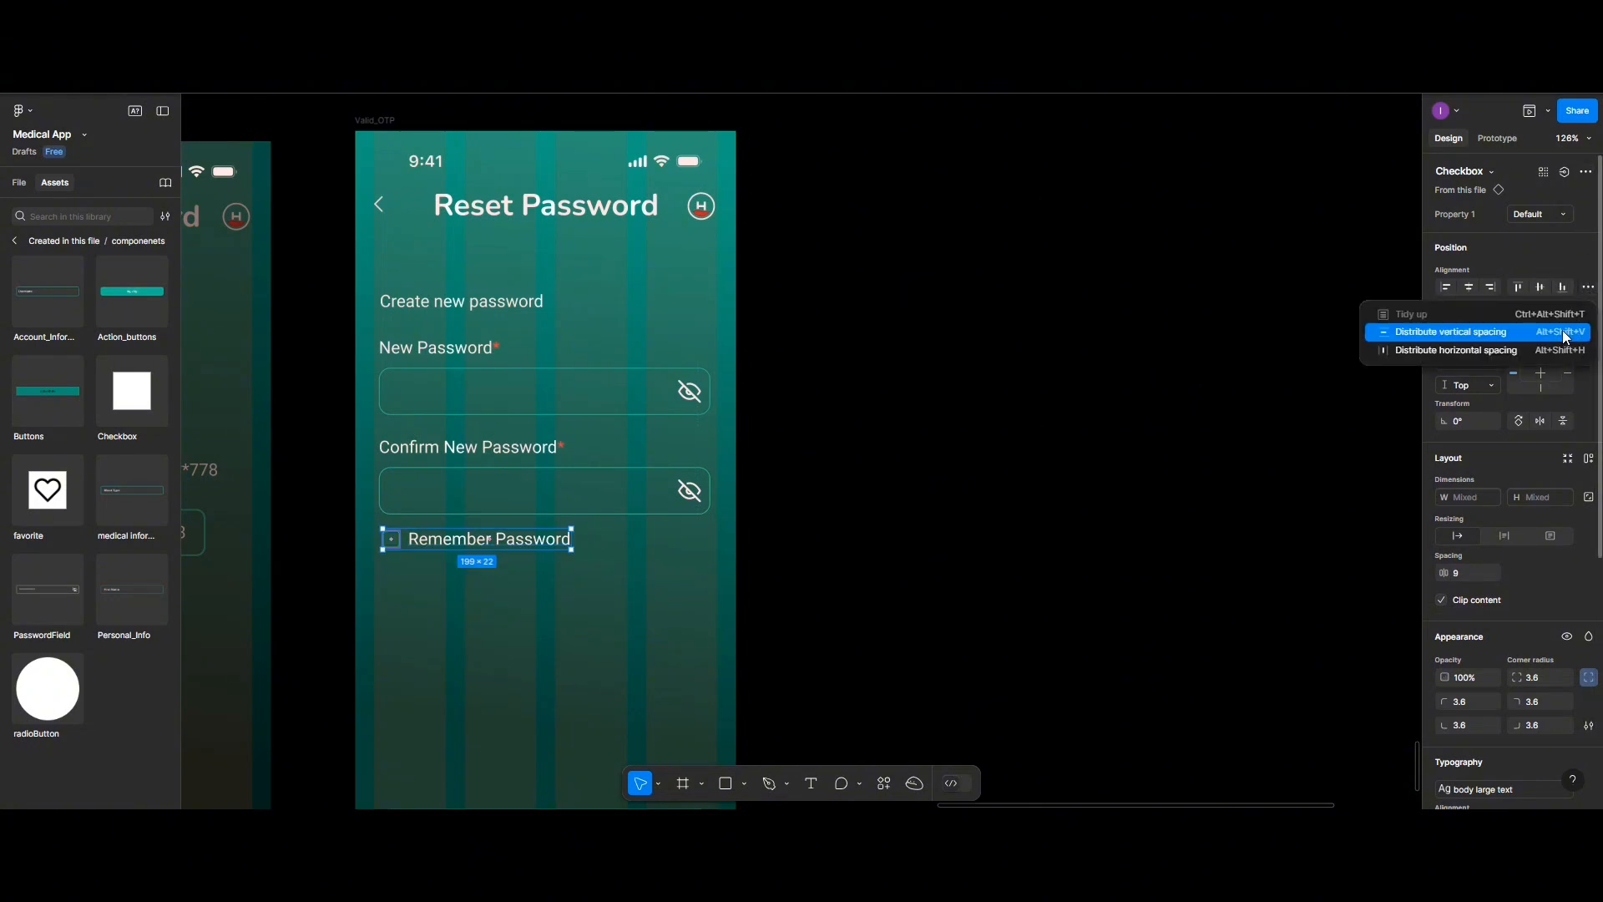
pyautogui.click(1511, 349)
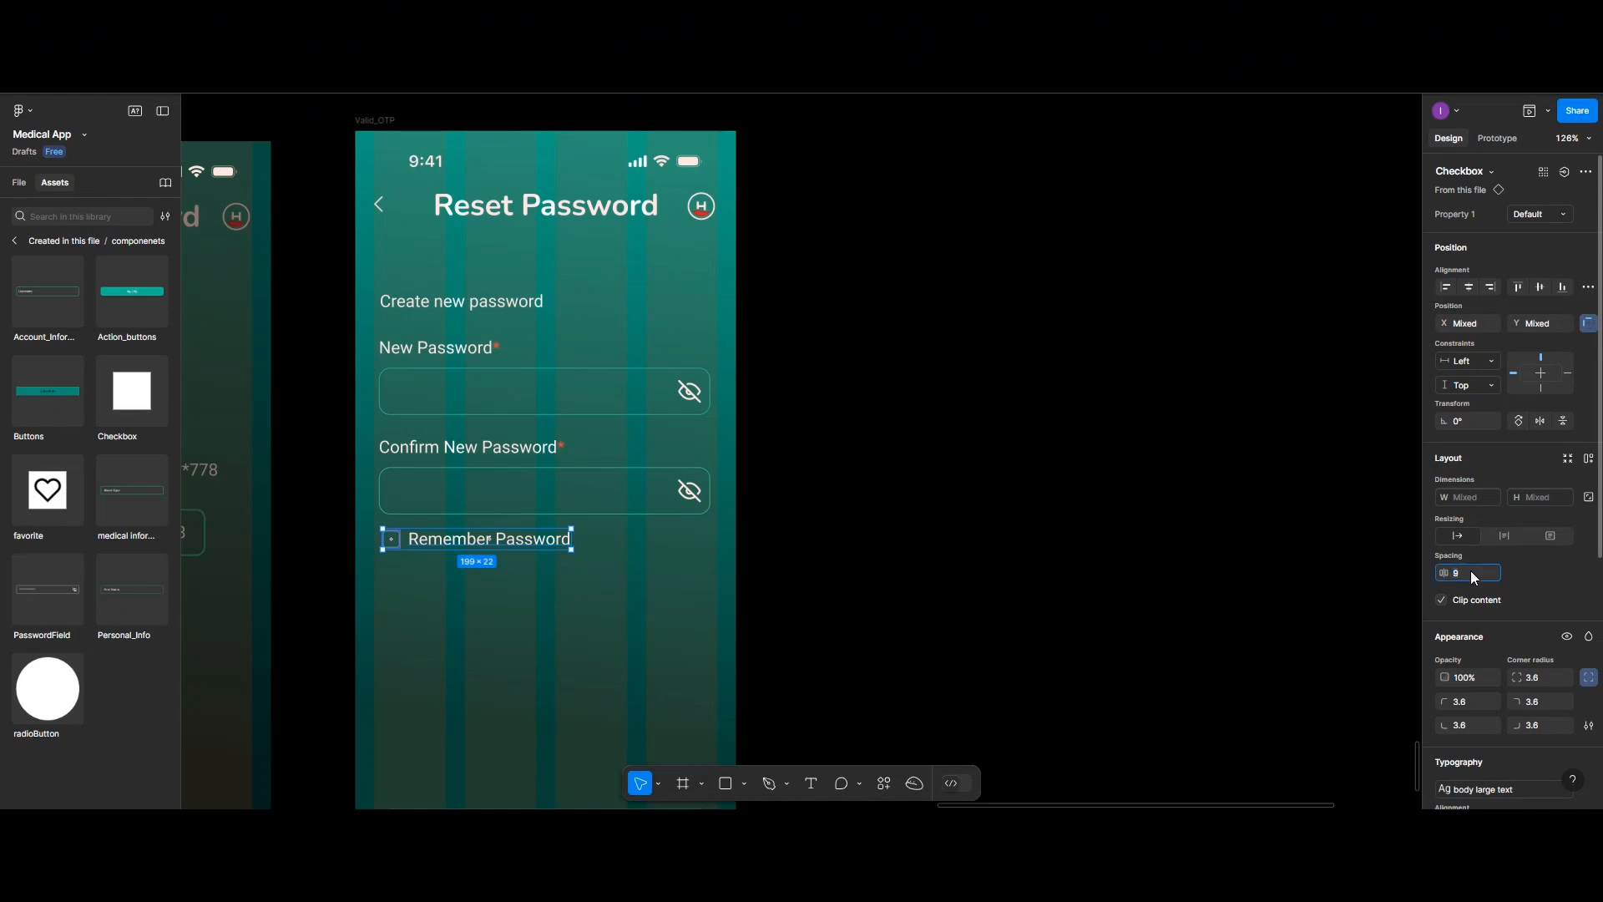
# Set the spacing between the checkbox and its label to 5 and group the two
pyautogui.write('5')
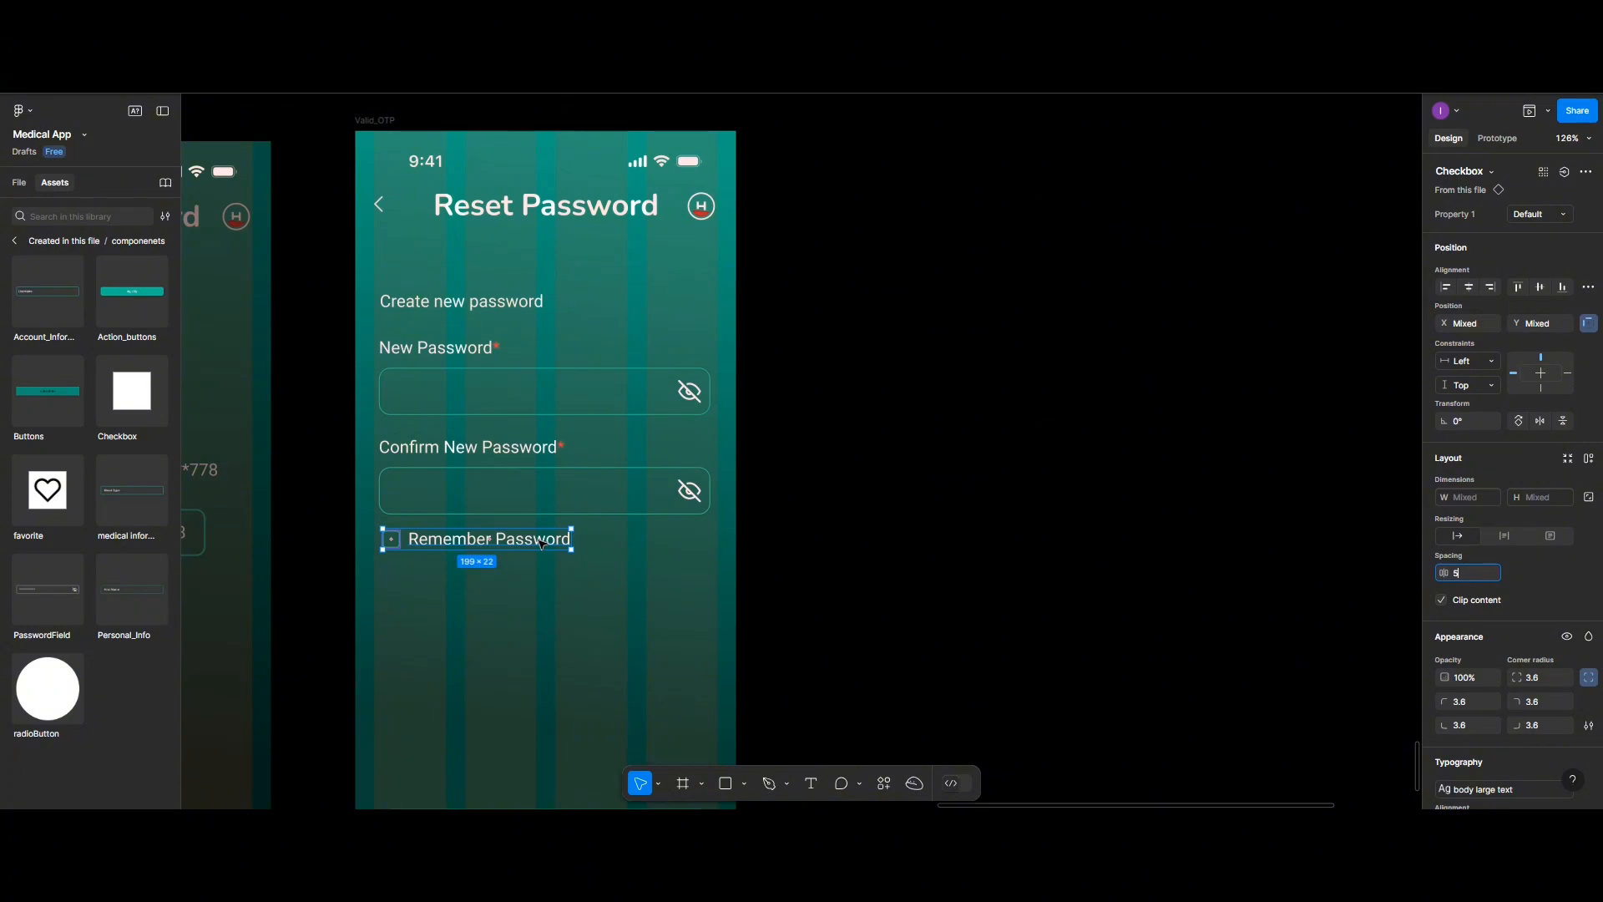
pyautogui.hotkey('ctrl', 'g')
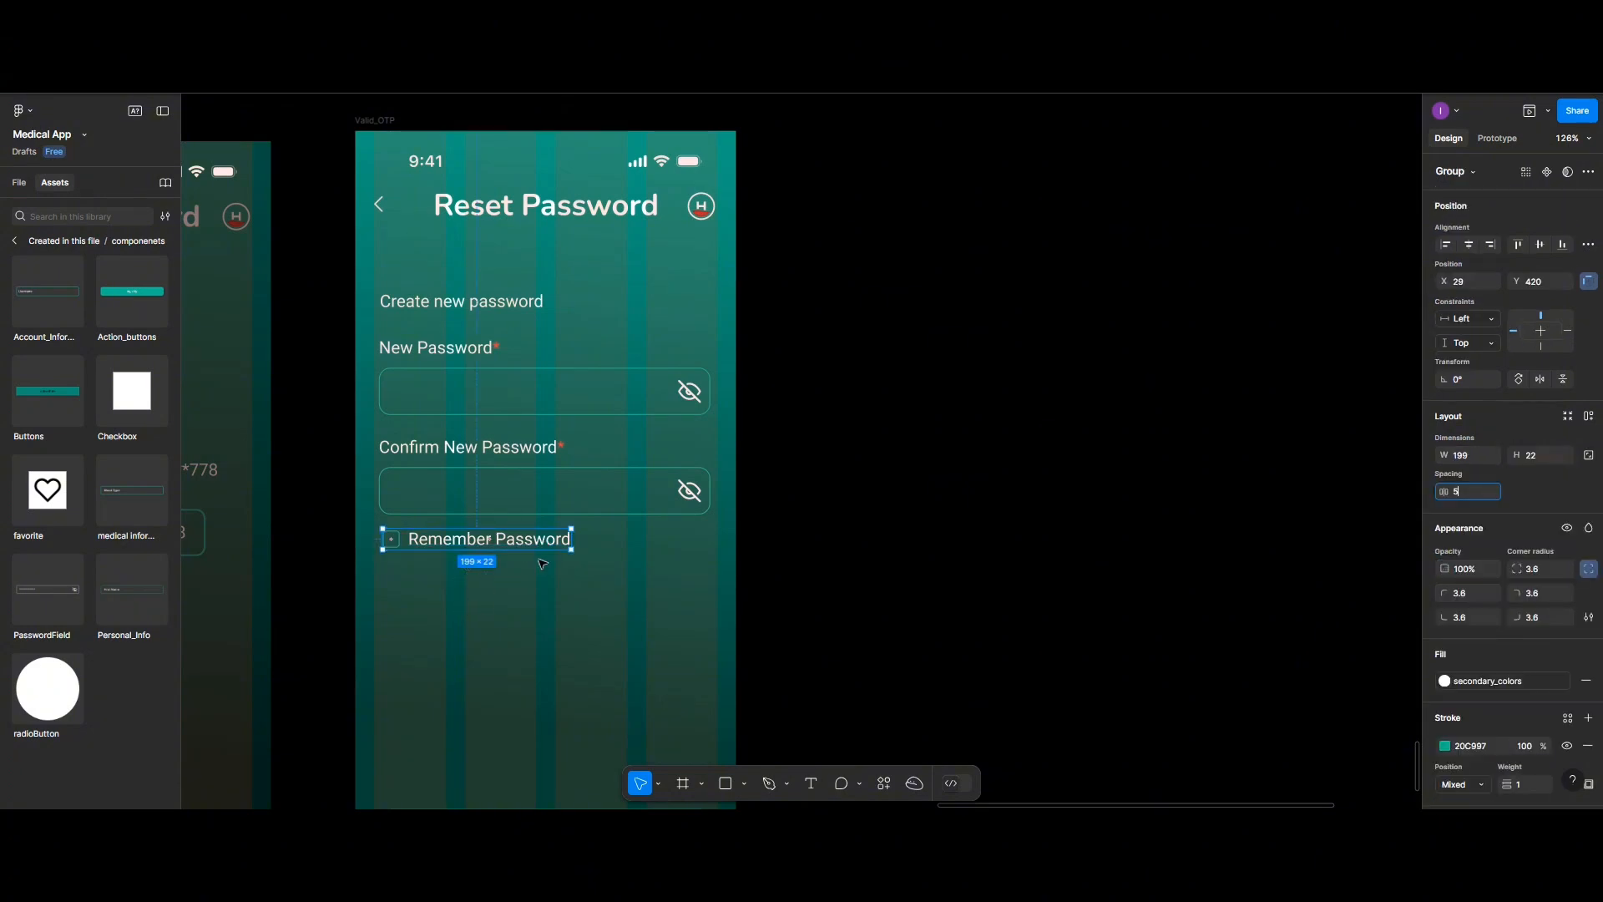
pyautogui.click(497, 576)
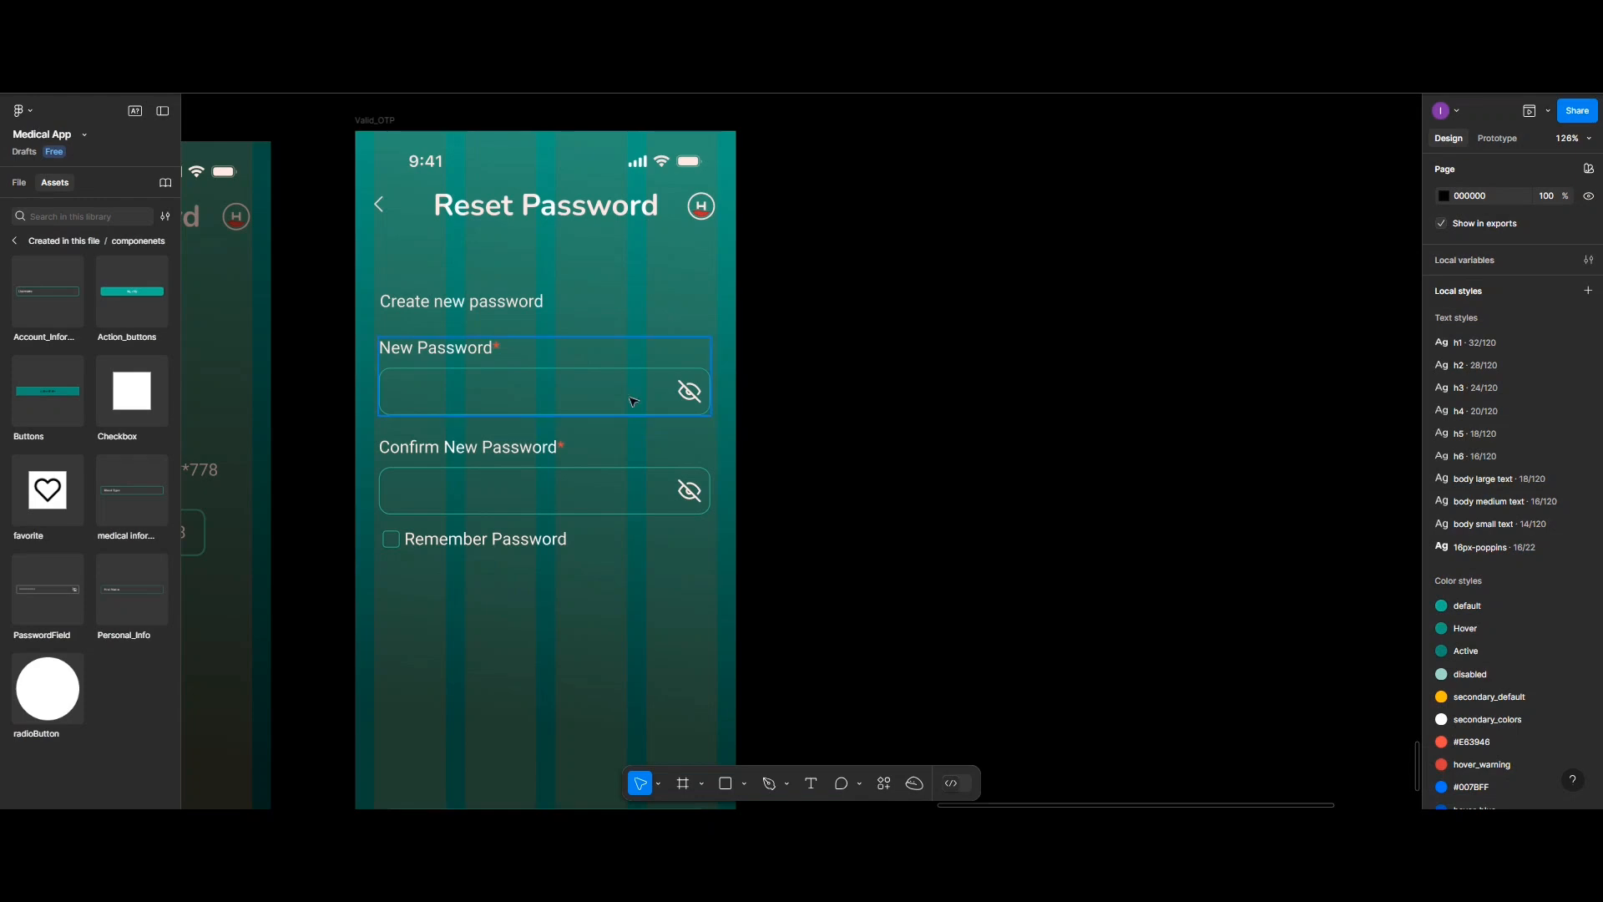
# Change the Verify button's label on the Reset Password screen to "Save"
pyautogui.scroll(-5, 551, 447)
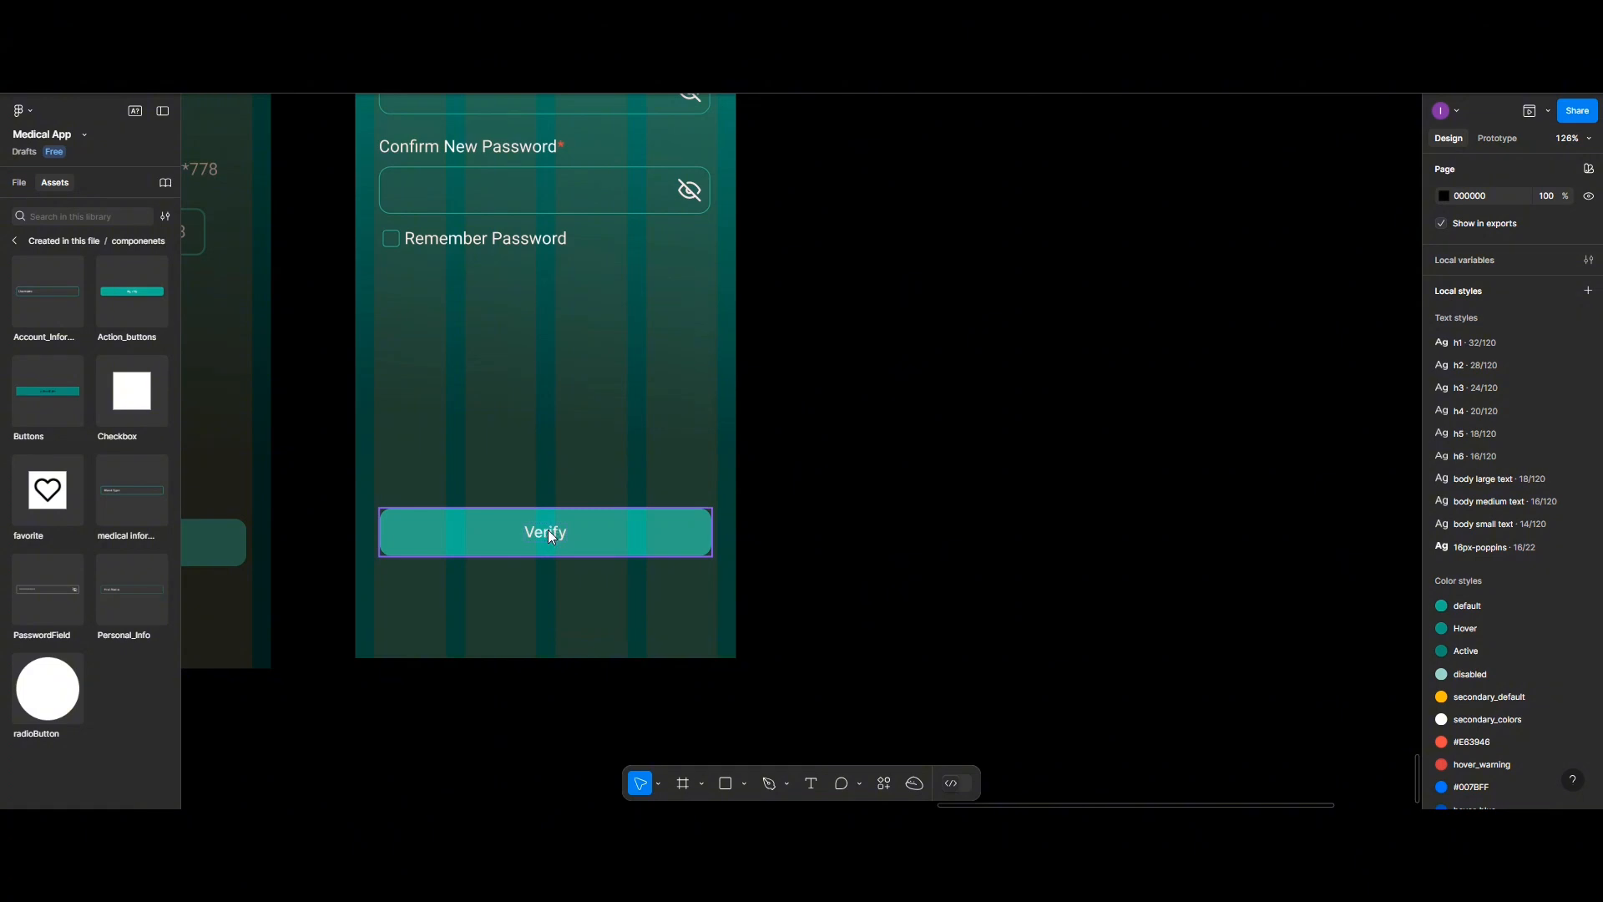
pyautogui.click(552, 533)
pyautogui.doubleClick(551, 532)
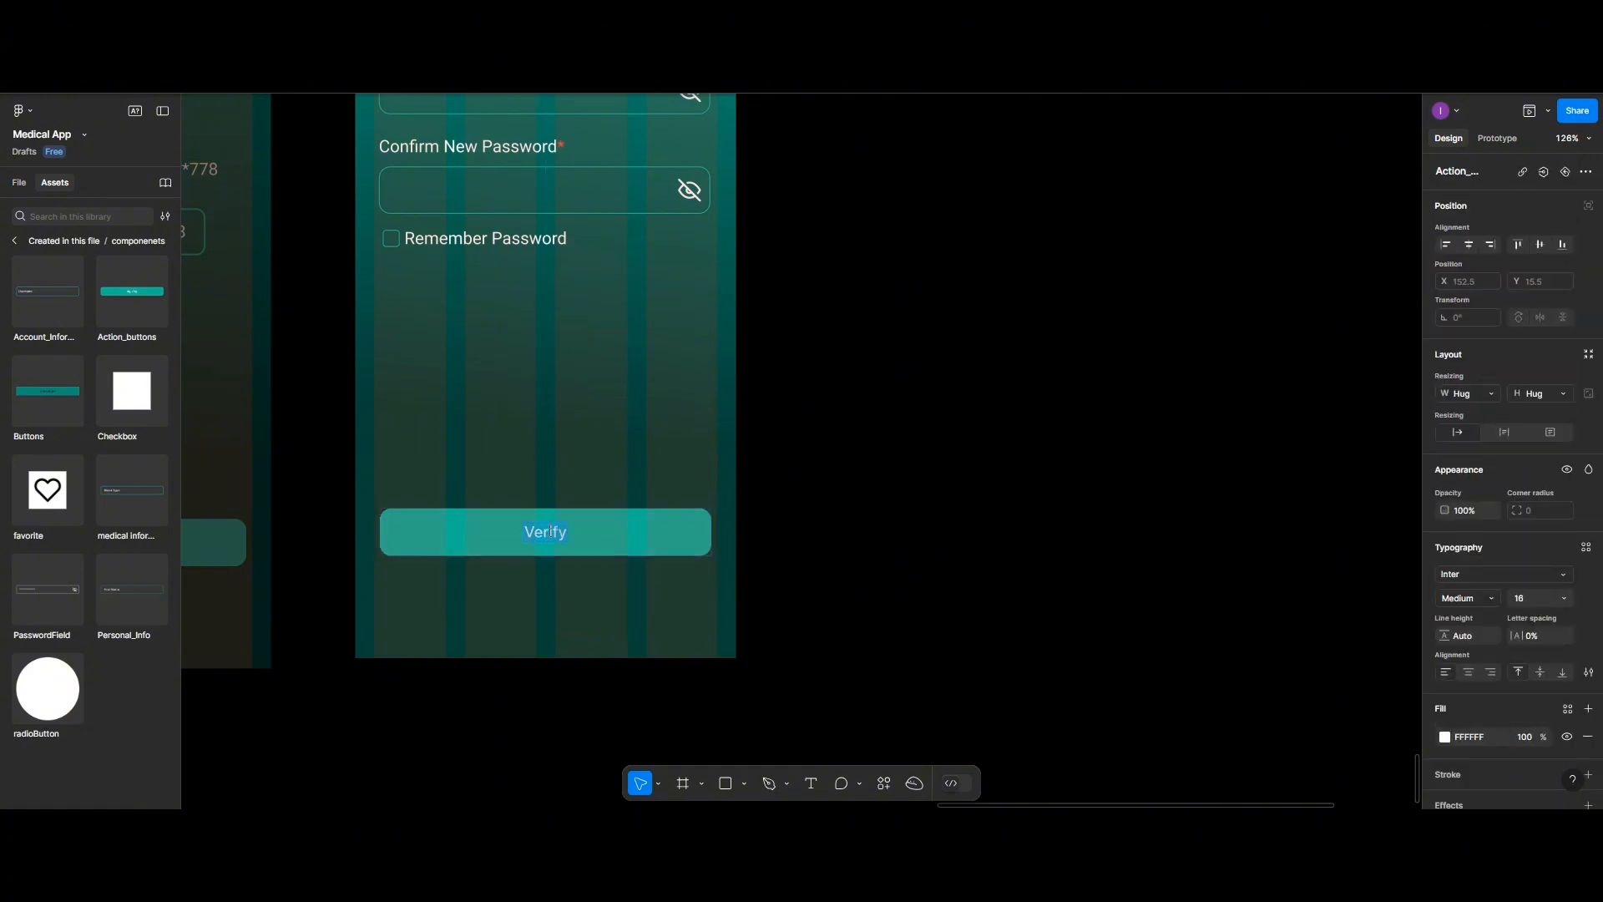
pyautogui.write('Save')
pyautogui.scroll(2, 564, 427)
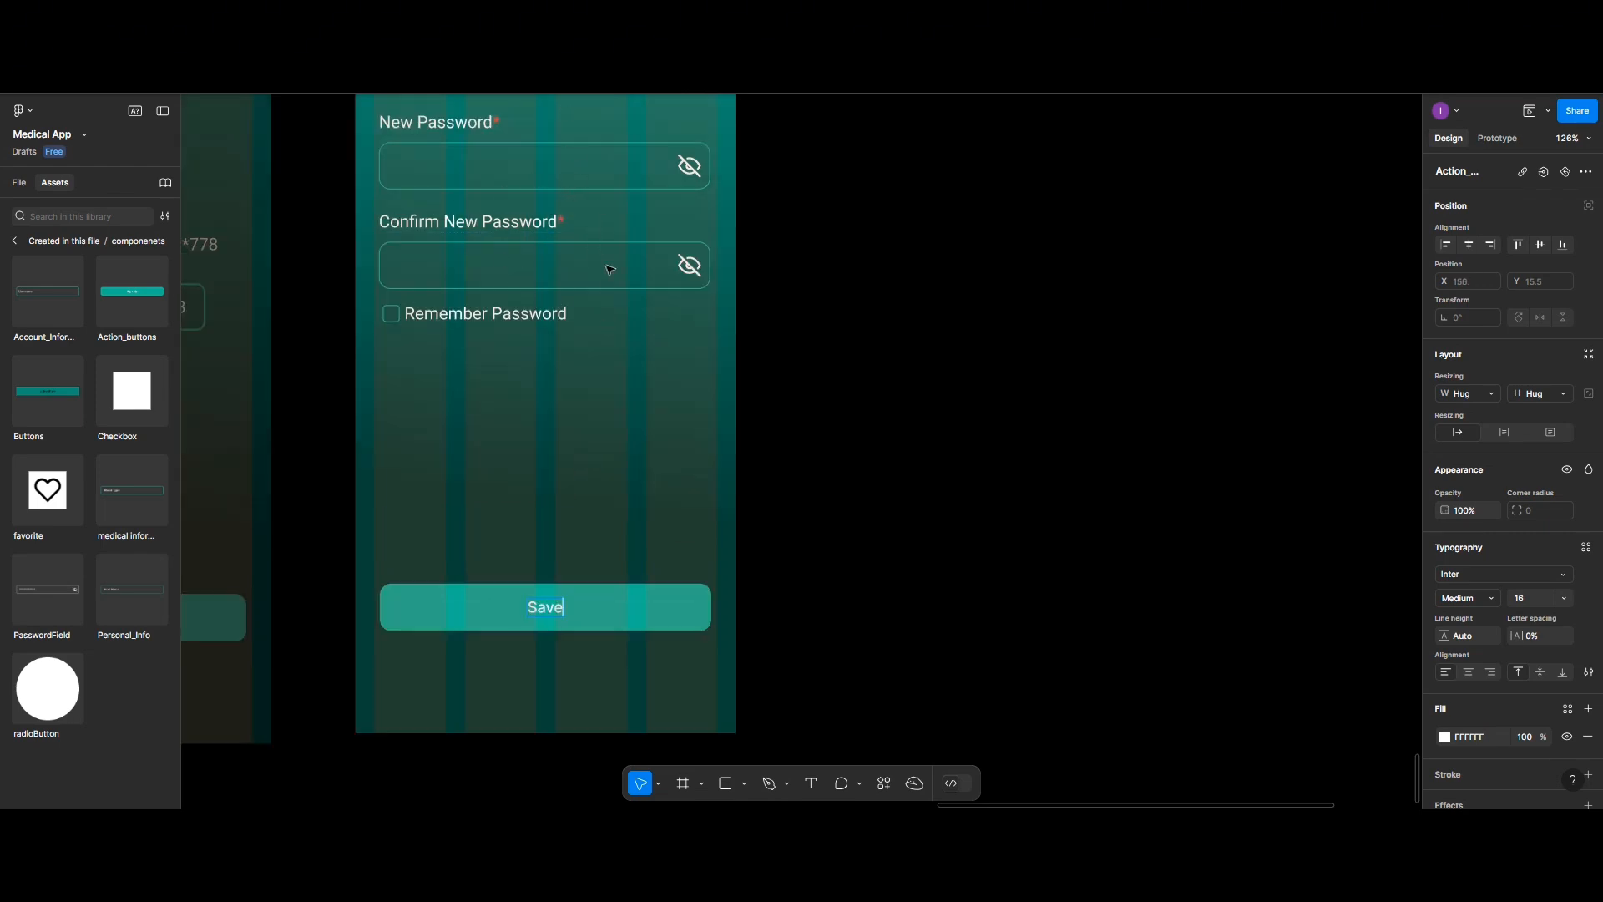
pyautogui.press('Escape')
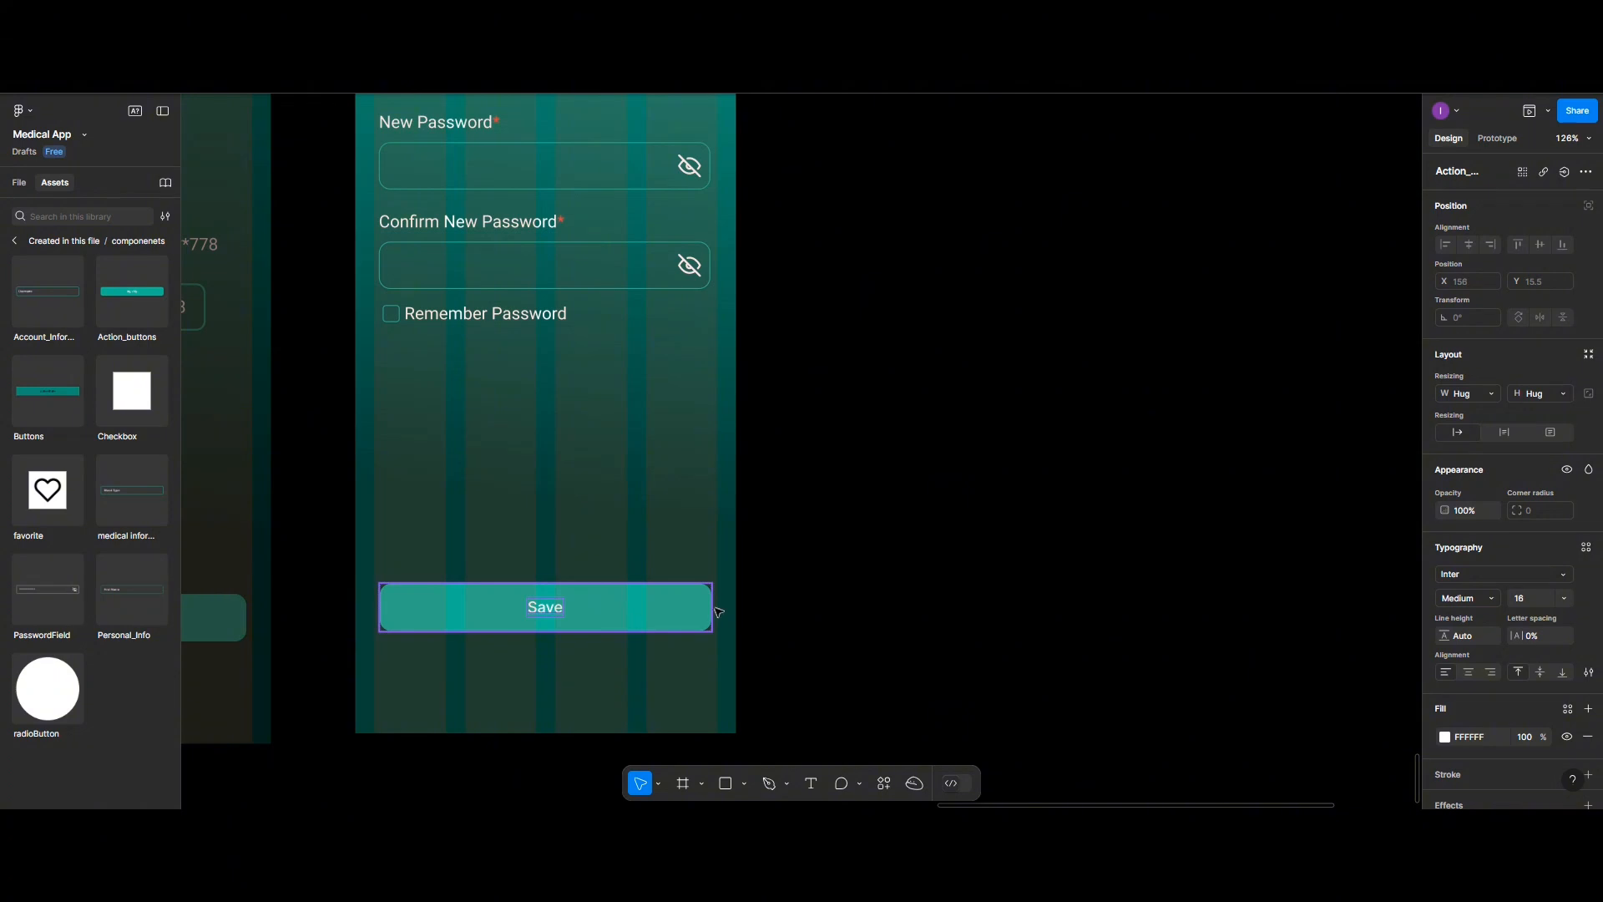
# Apply the "disabled" colour style to the Save button's fill
pyautogui.scroll(-4, 1378, 709)
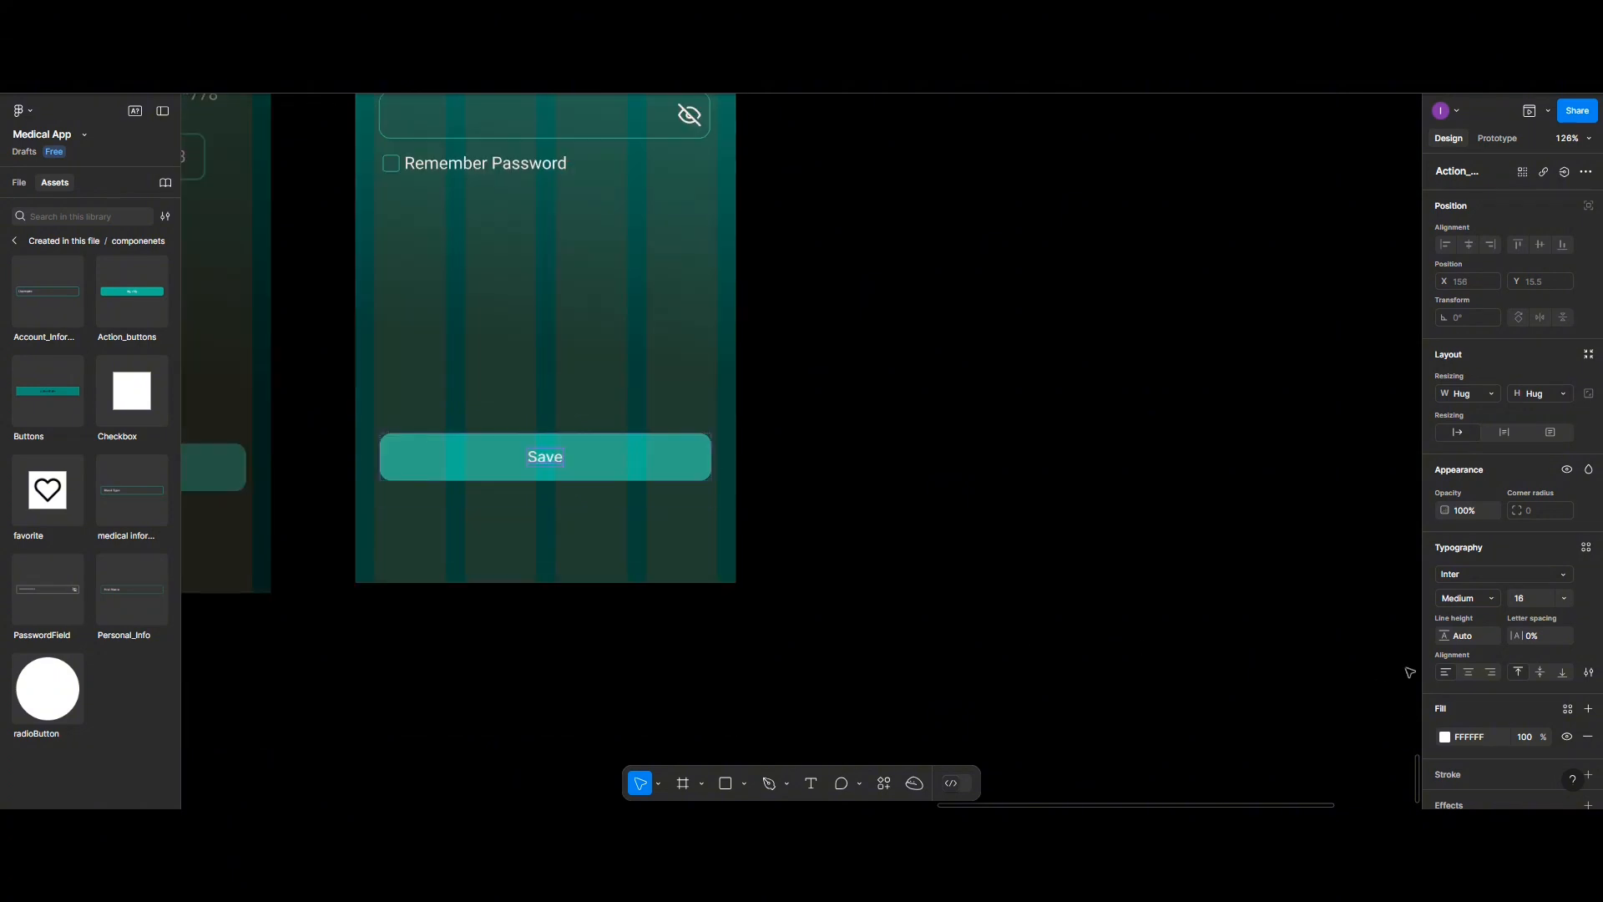
pyautogui.click(648, 475)
pyautogui.scroll(-4, 1406, 709)
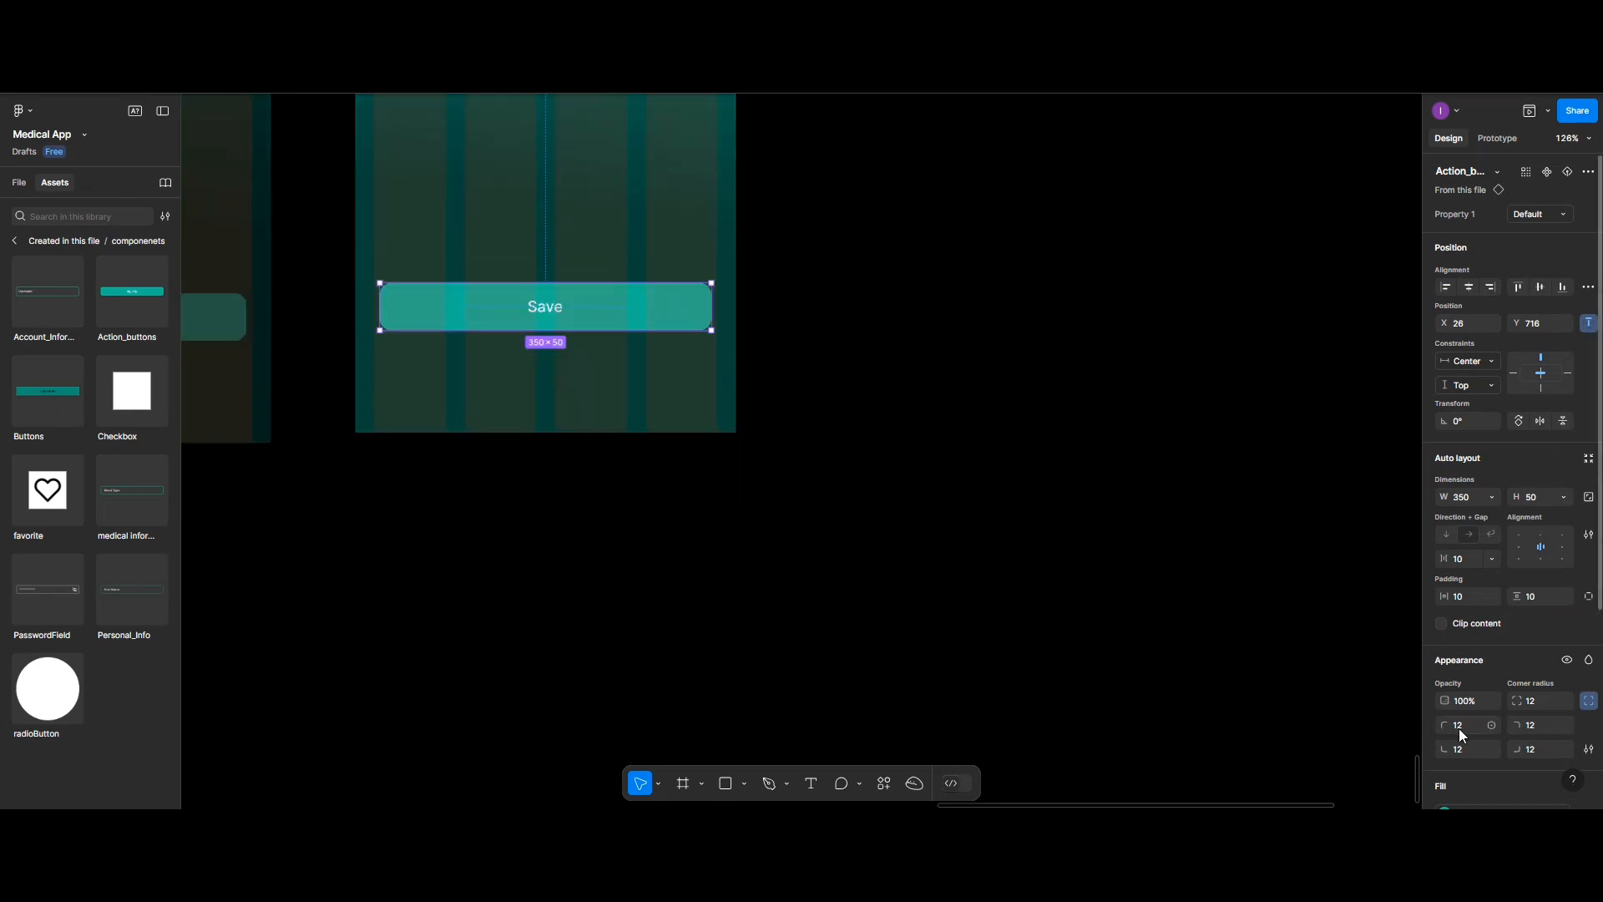
pyautogui.scroll(-2, 1459, 728)
pyautogui.click(1443, 730)
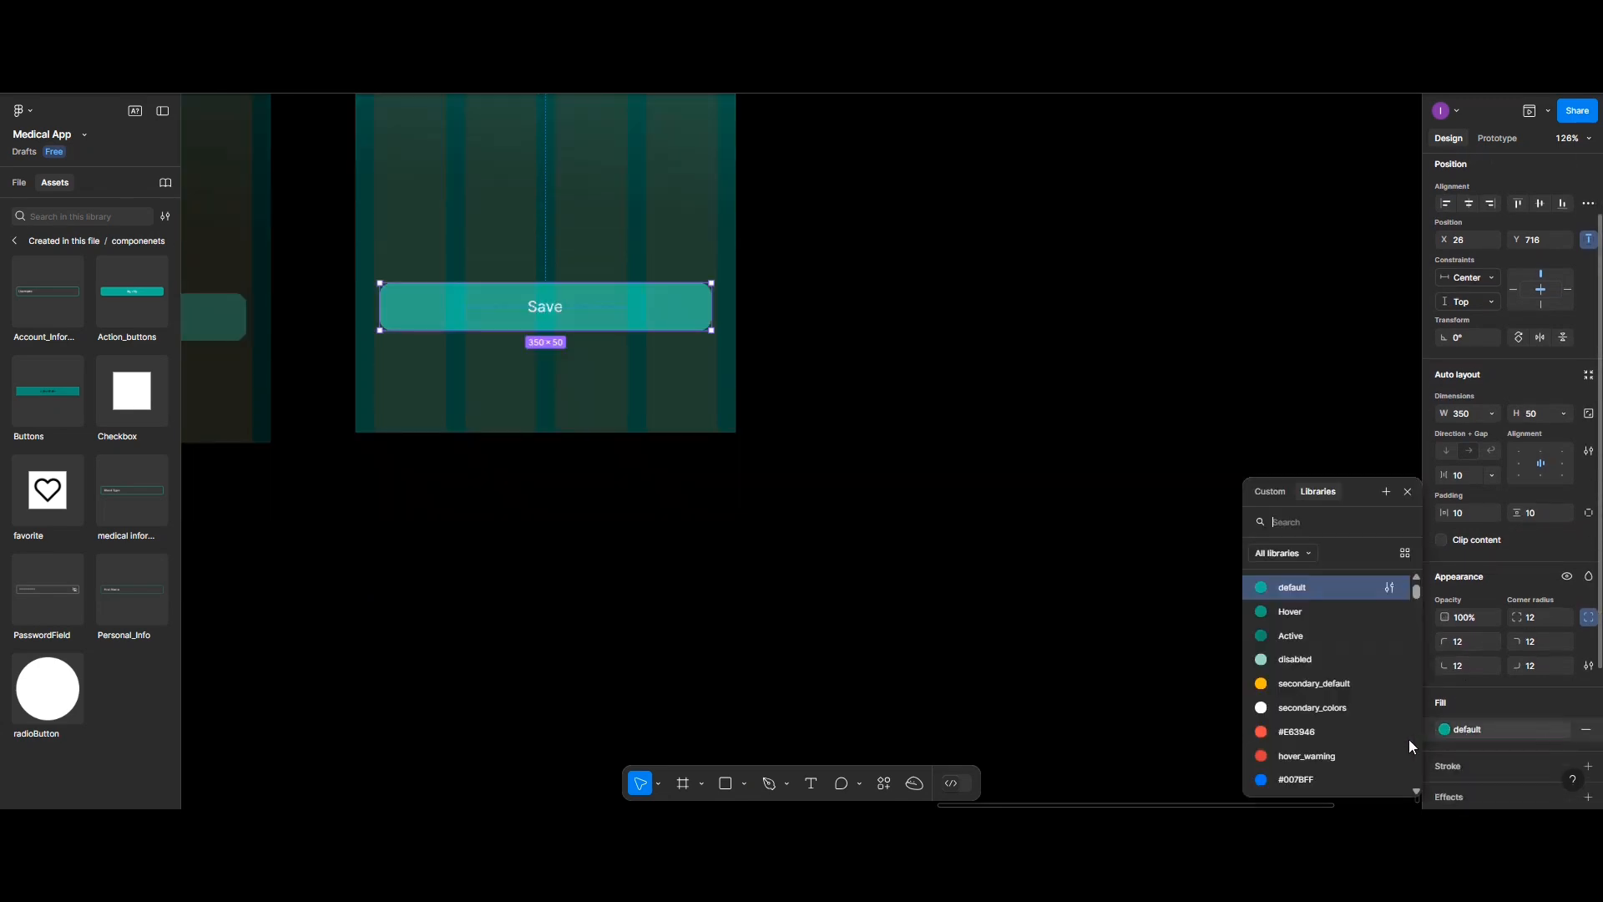
pyautogui.click(1294, 660)
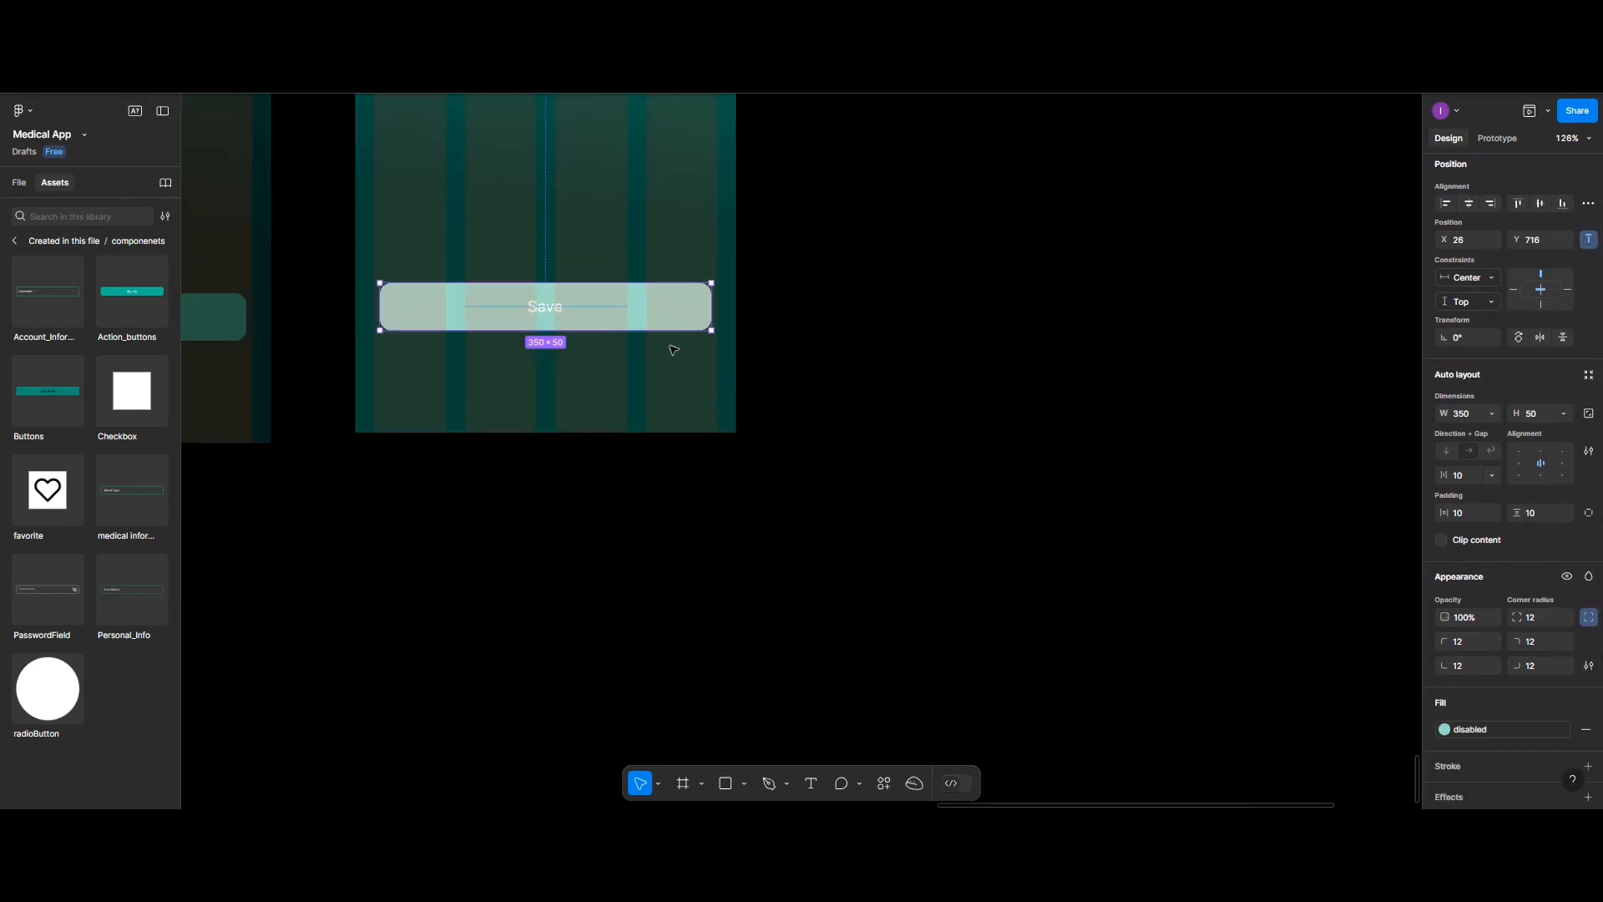
# Rename the Reset Password frame to Password_reste and place a duplicate of it to its right at X 2707, Y 8660
pyautogui.scroll(-2, 644, 266)
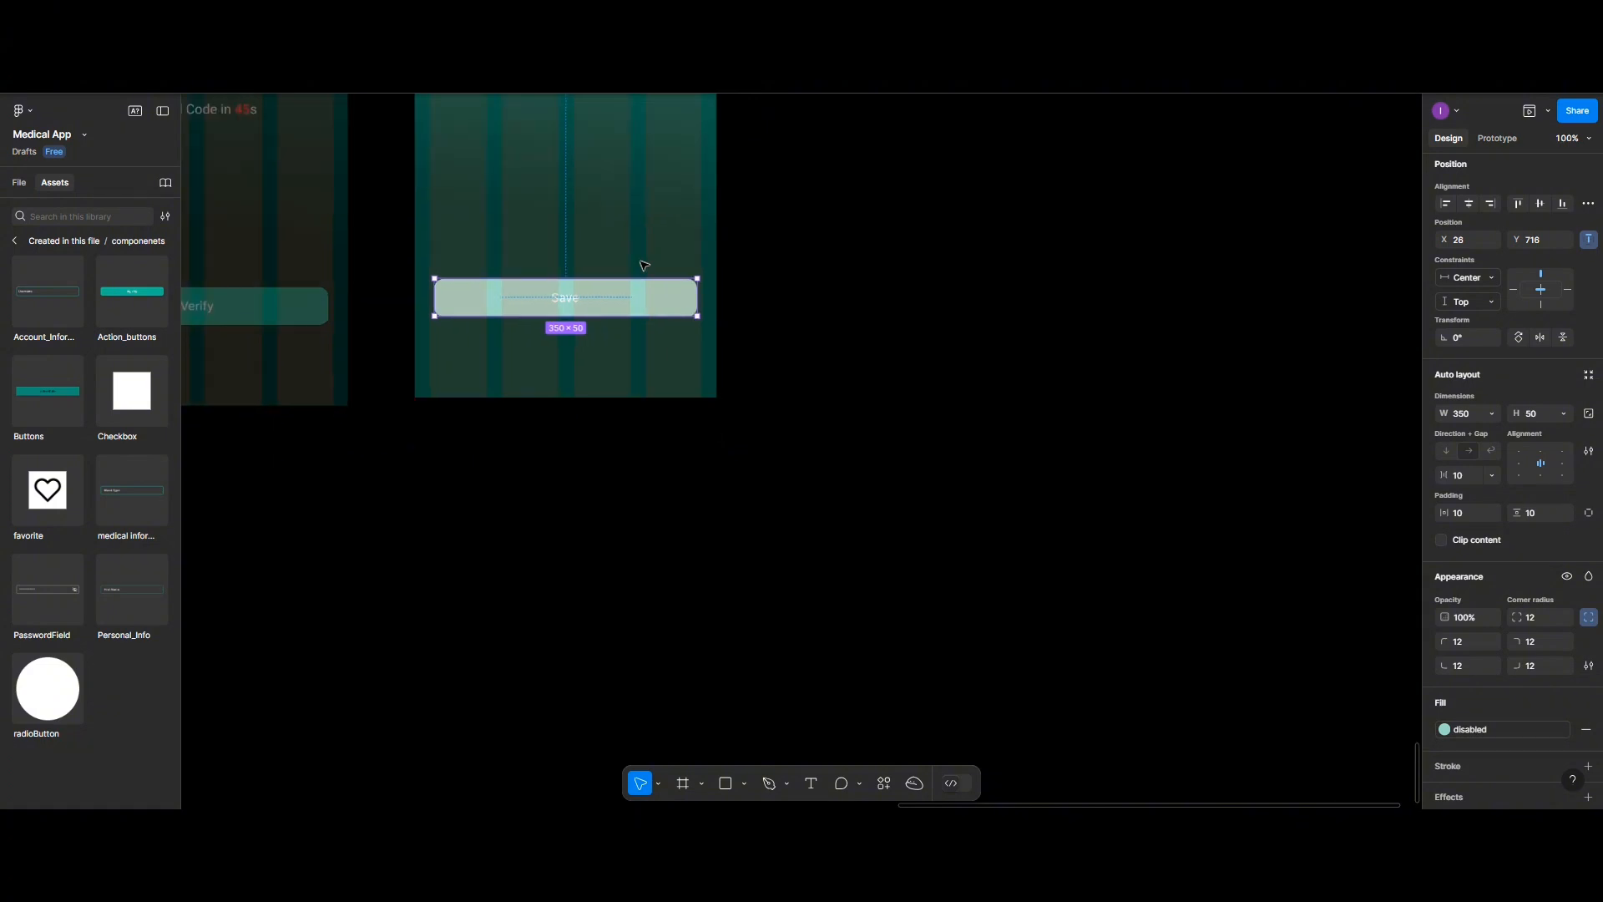
pyautogui.scroll(6, 644, 265)
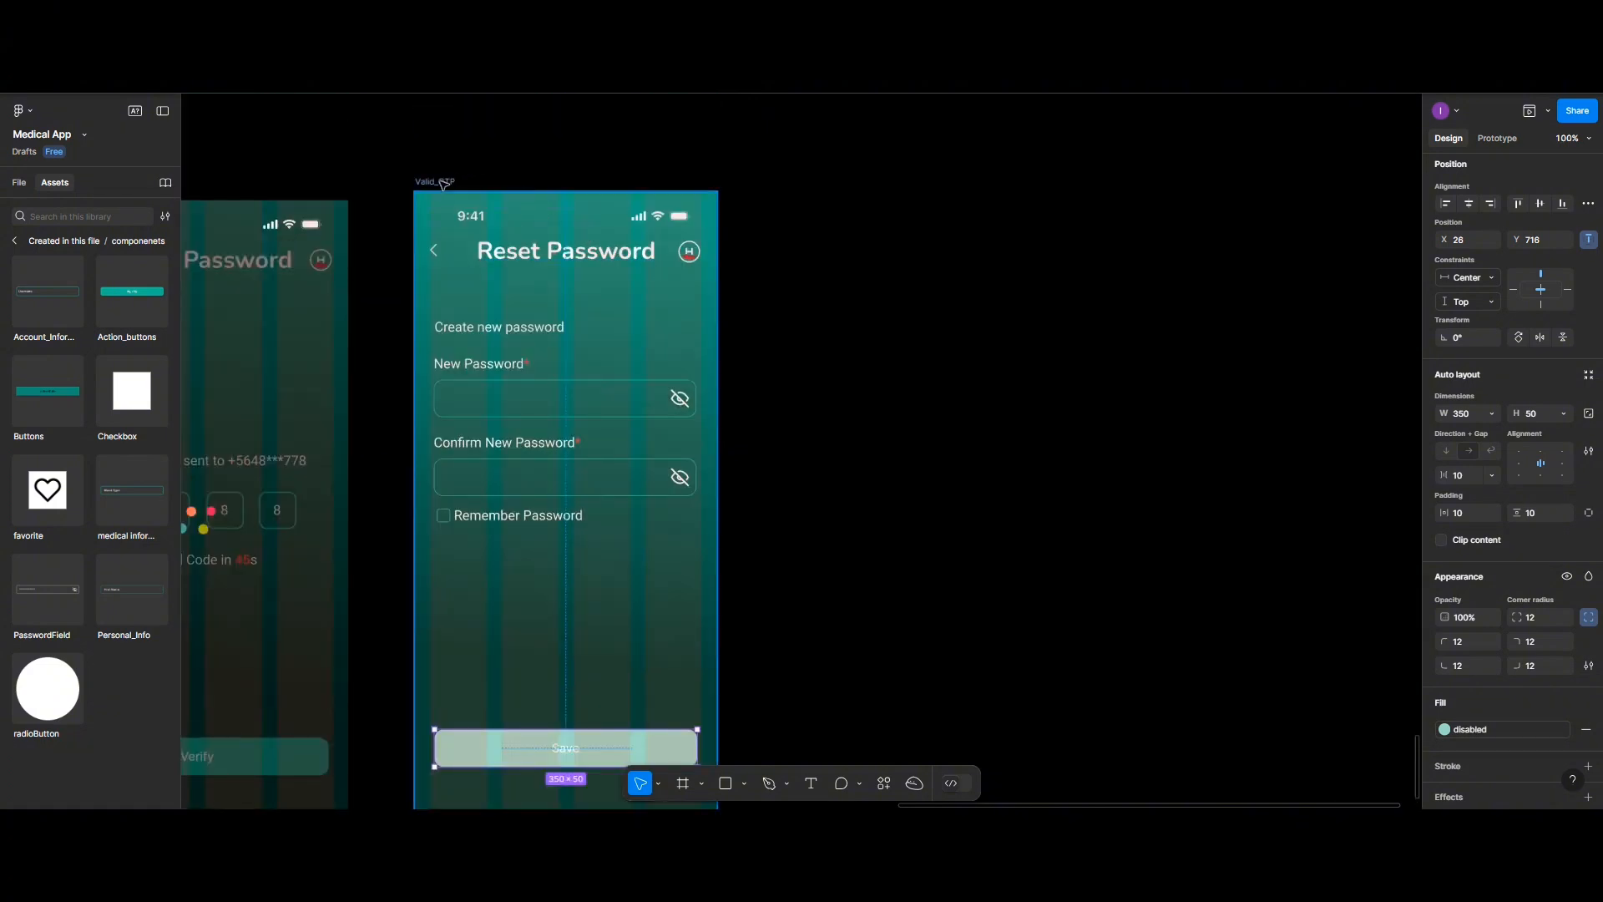
pyautogui.click(441, 182)
pyautogui.doubleClick(441, 182)
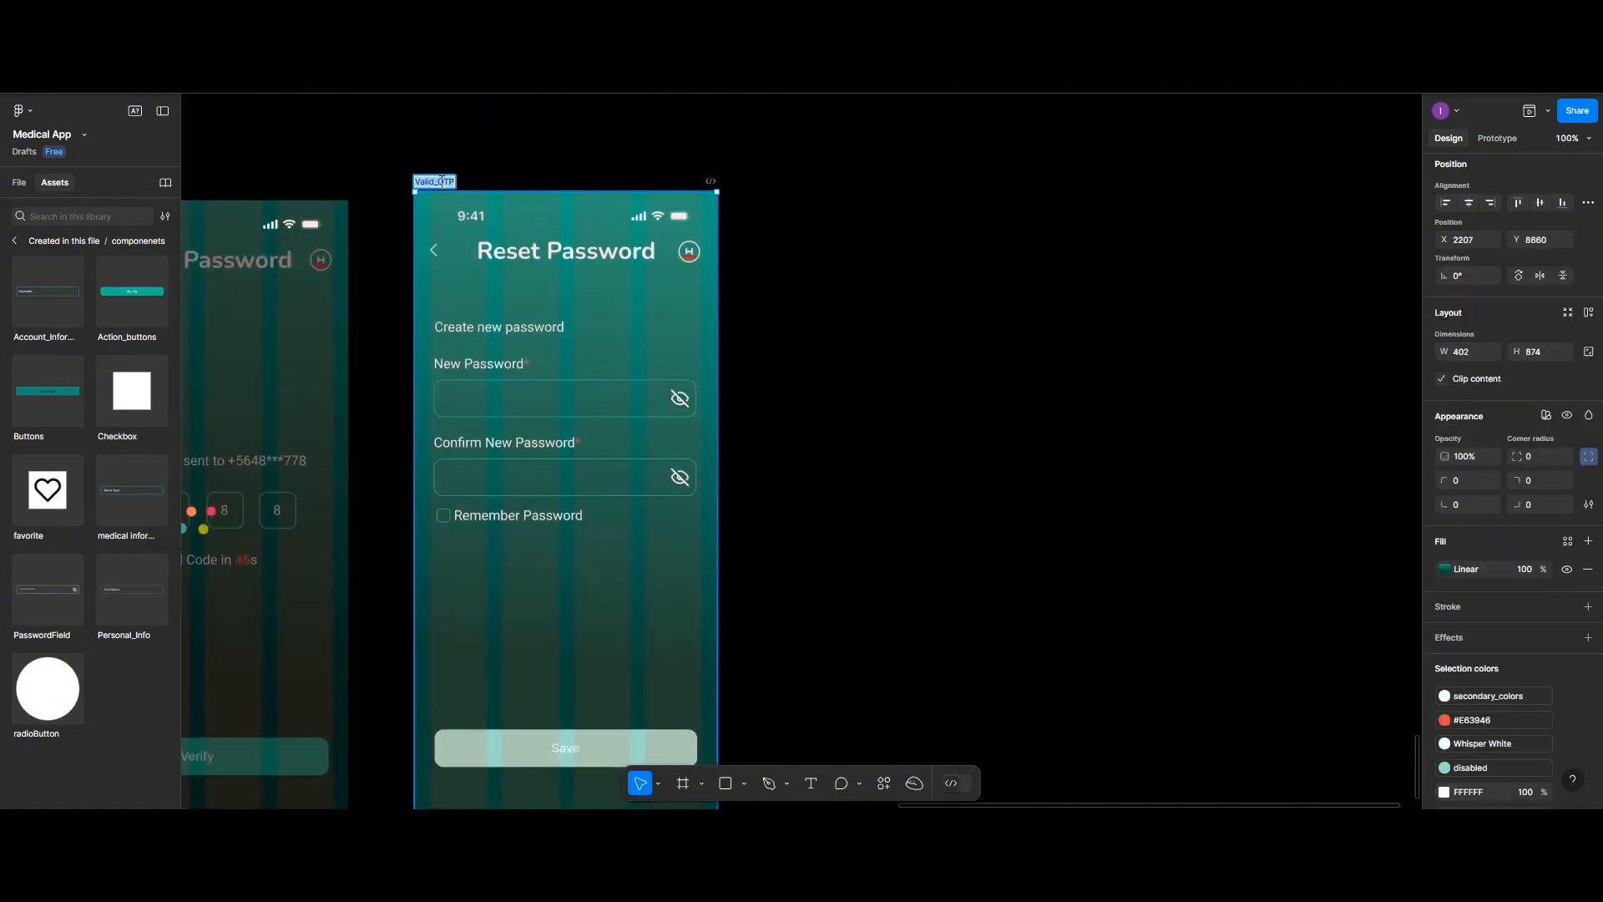
pyautogui.write('R')
pyautogui.write('assw')
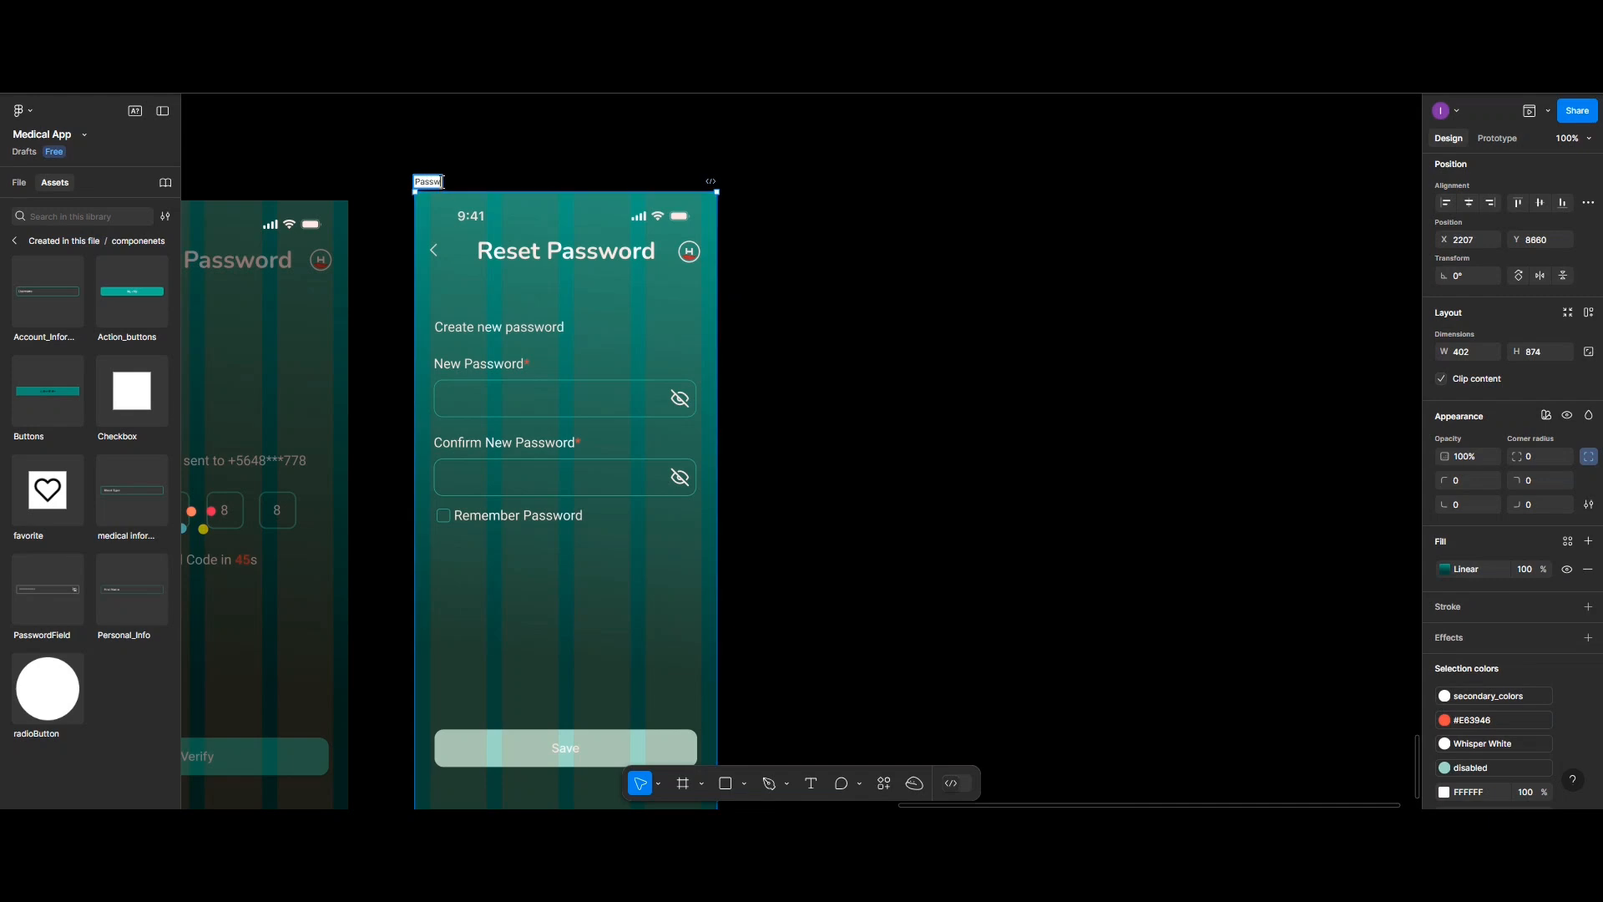
pyautogui.write('ord_reste')
pyautogui.click(539, 206)
pyautogui.click(459, 182)
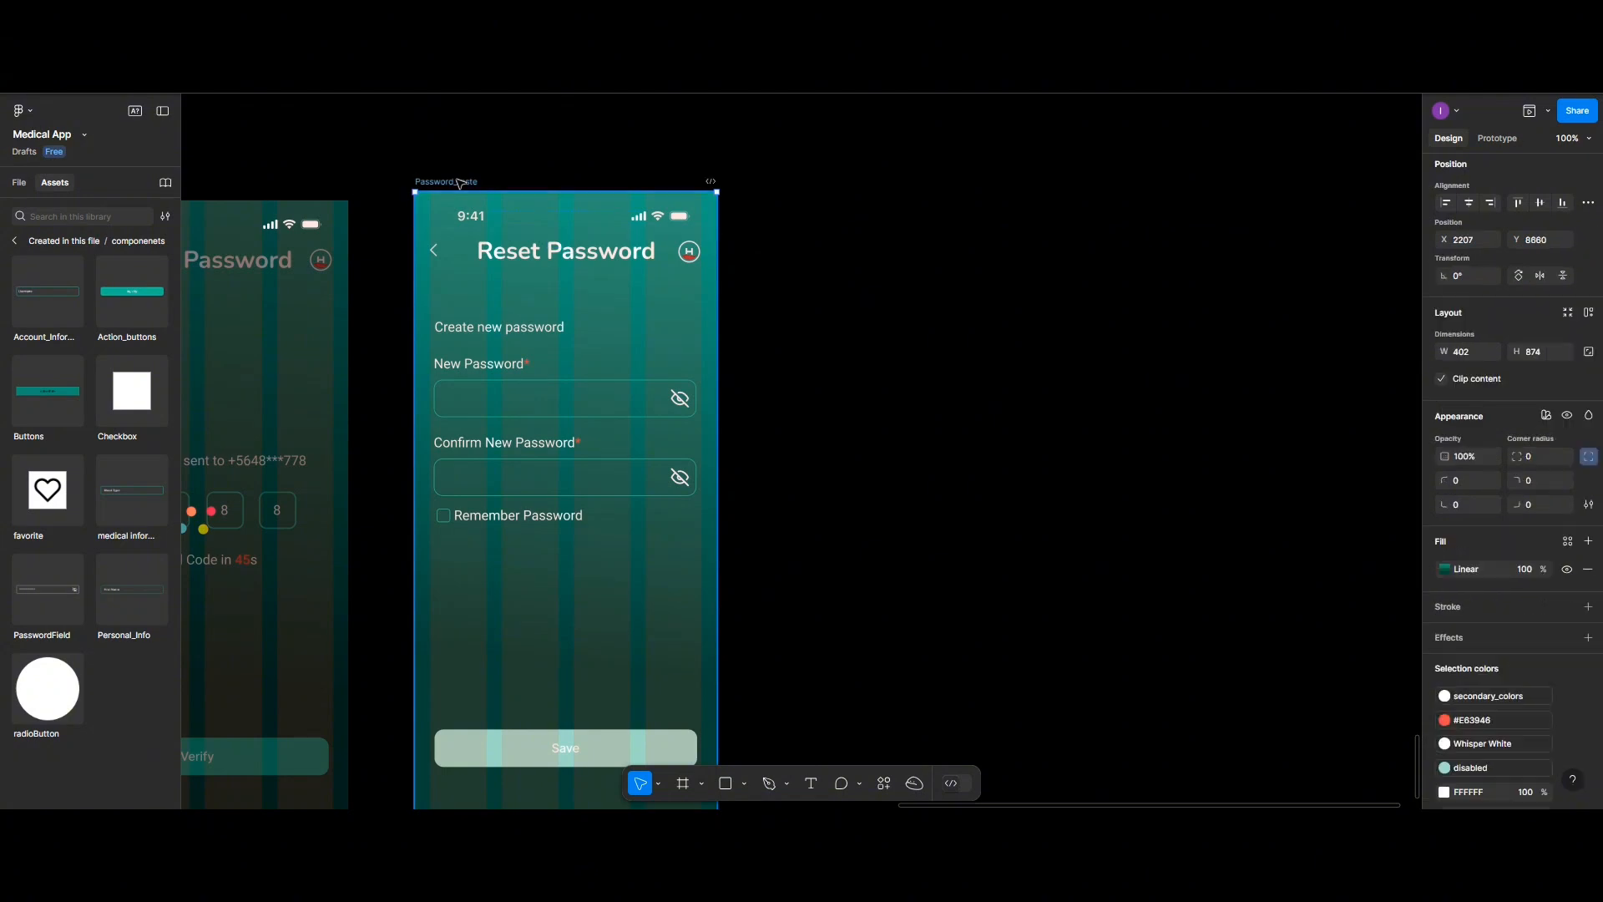
pyautogui.moveTo(463, 181); pyautogui.dragTo(838, 179)
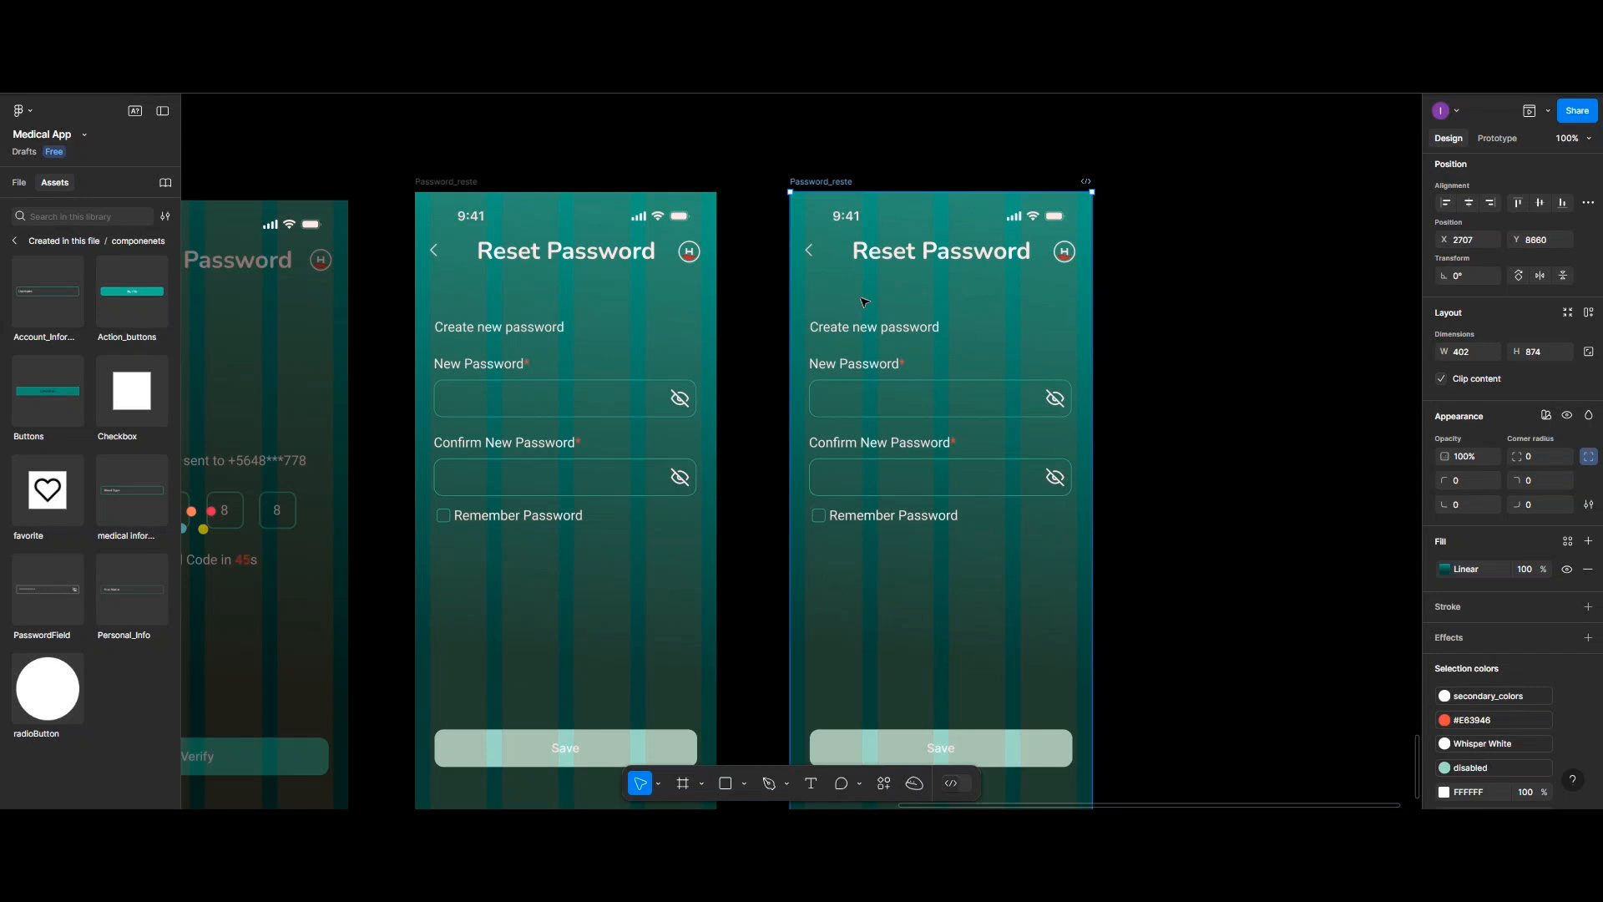
# On the second Reset Password frame, set the fill opacity of the Confirm New Password field's asterisk text to 50%
pyautogui.hscroll(-1, 865, 302)
pyautogui.hscroll(4, 864, 302)
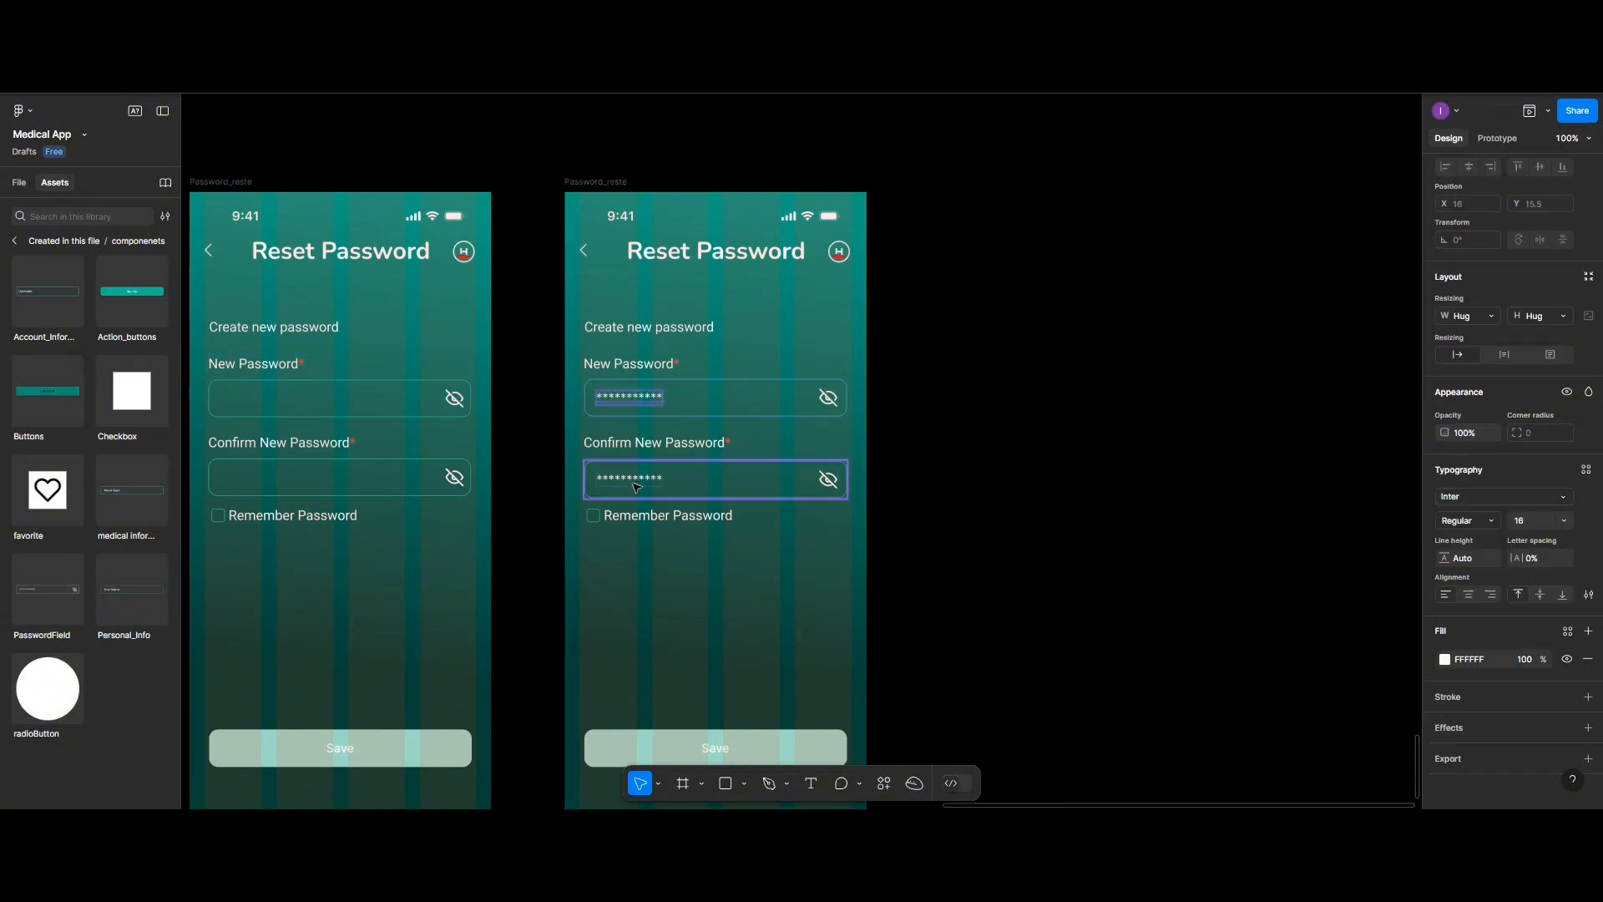
pyautogui.keyDown('shift'); pyautogui.click(637, 487); pyautogui.keyUp('shift')
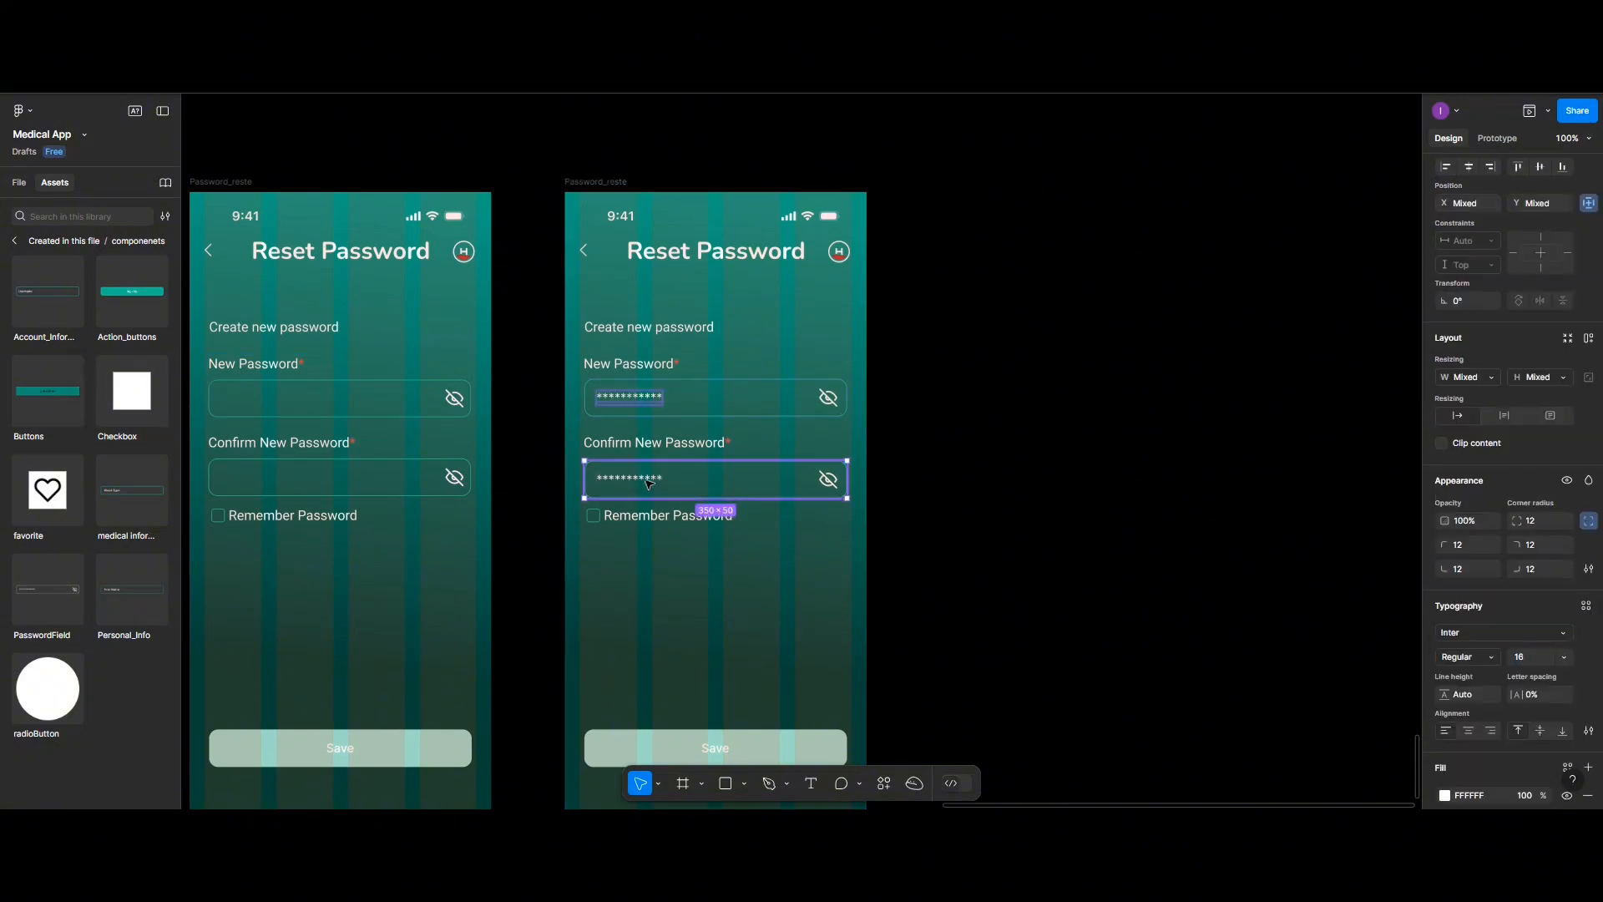
pyautogui.keyDown('shift'); pyautogui.click(646, 480); pyautogui.keyUp('shift')
pyautogui.keyDown('shift'); pyautogui.click(646, 480); pyautogui.keyUp('shift')
pyautogui.keyDown('shift'); pyautogui.click(651, 483); pyautogui.keyUp('shift')
pyautogui.keyDown('shift'); pyautogui.click(651, 482); pyautogui.keyUp('shift')
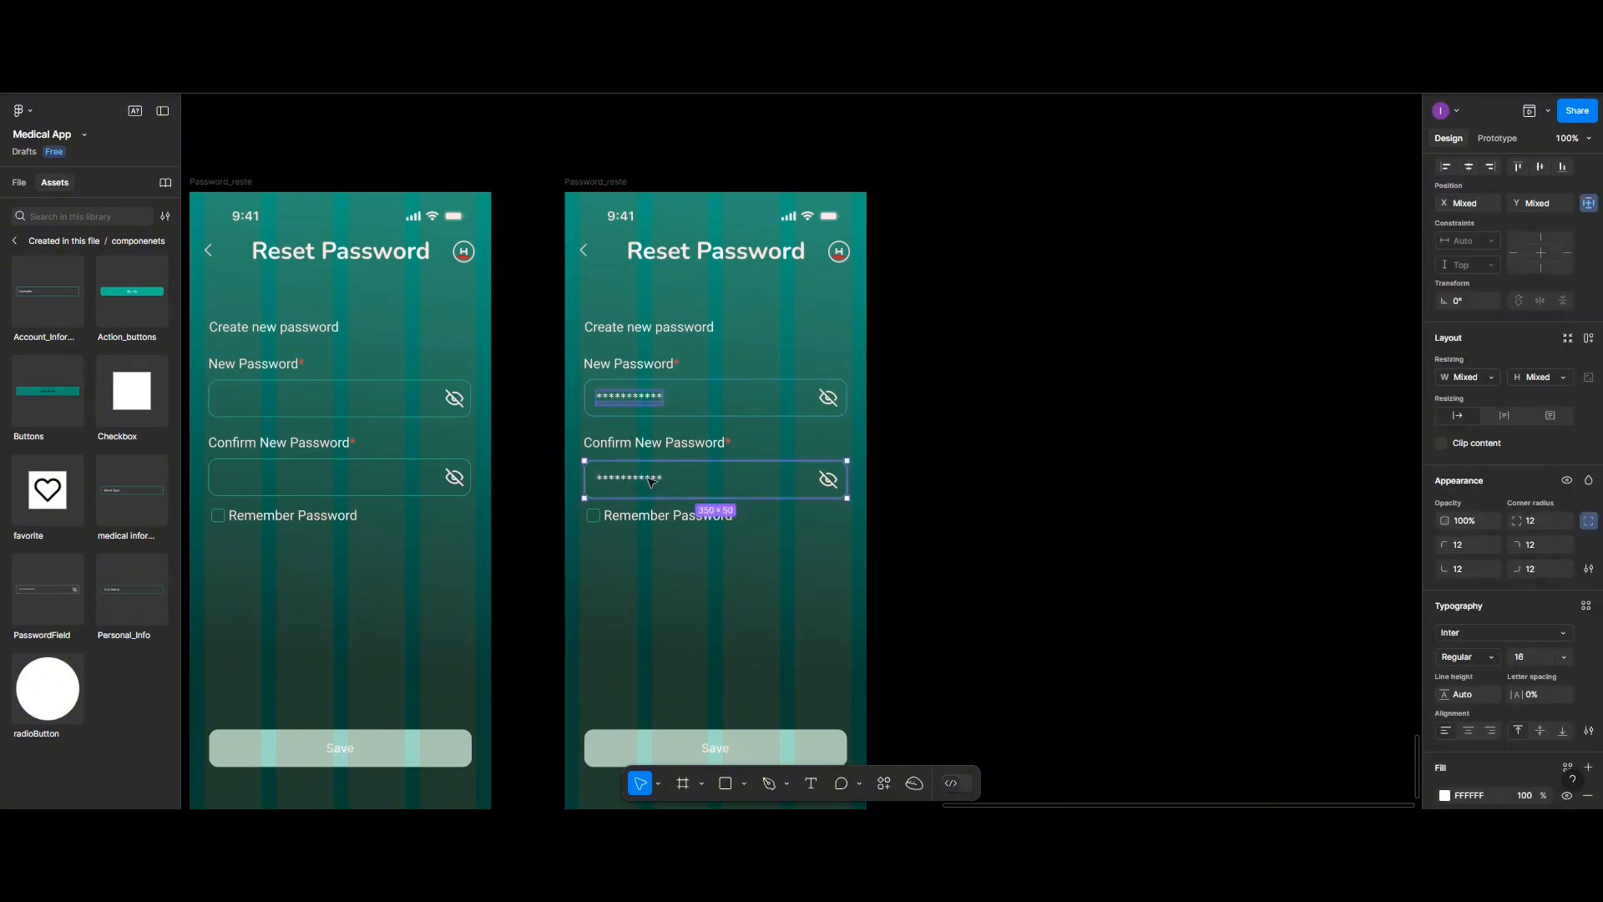
pyautogui.doubleClick(651, 482)
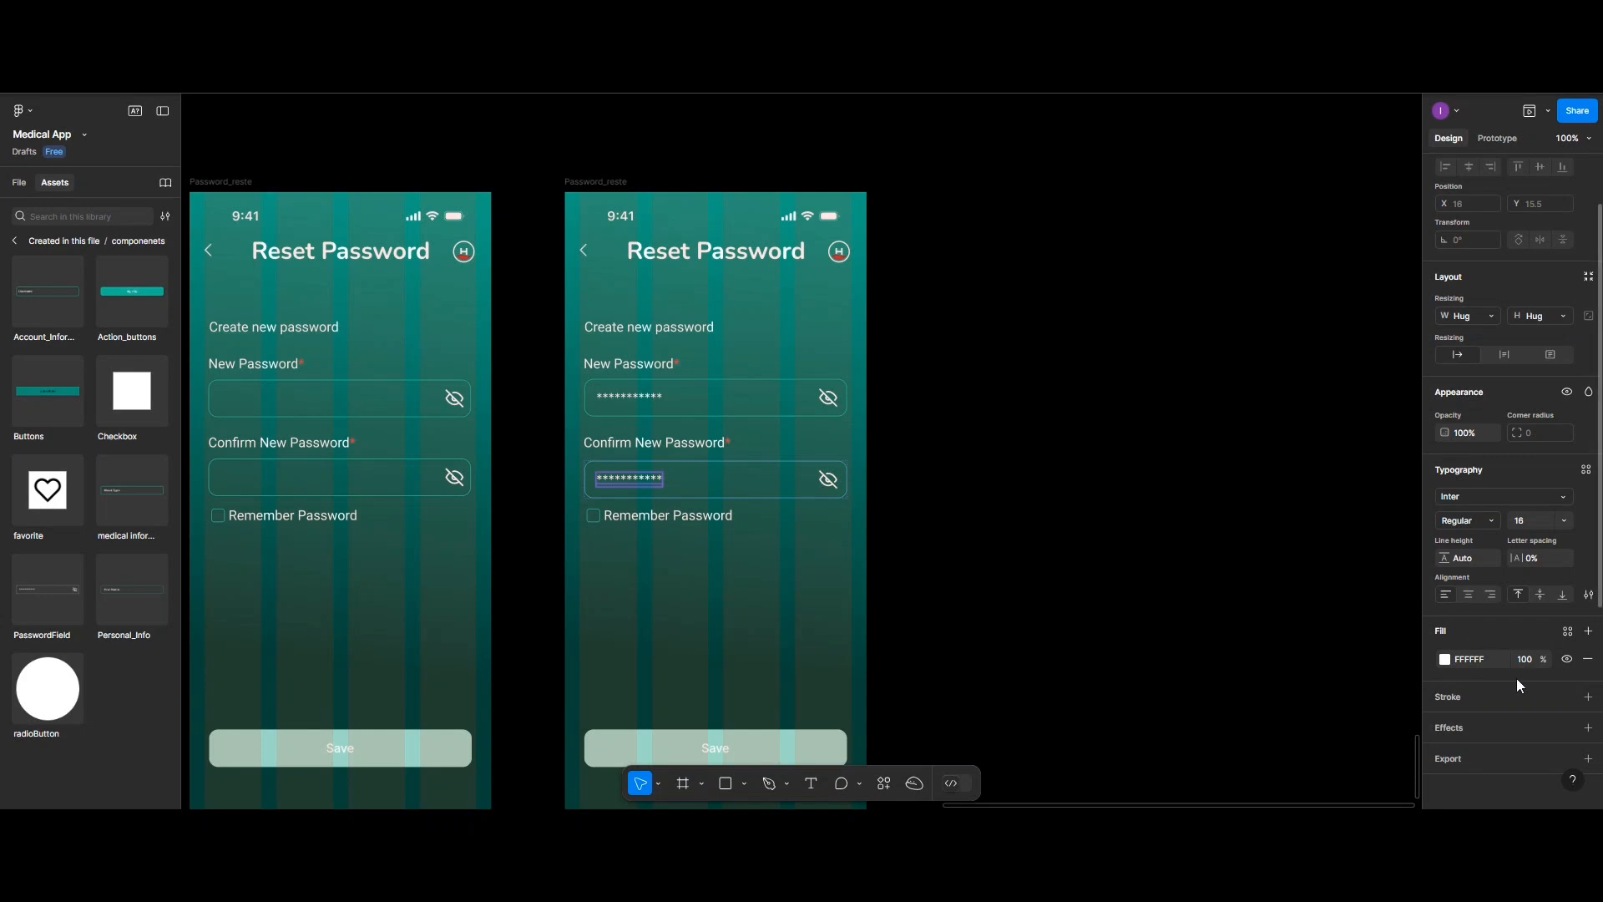
pyautogui.click(1526, 659)
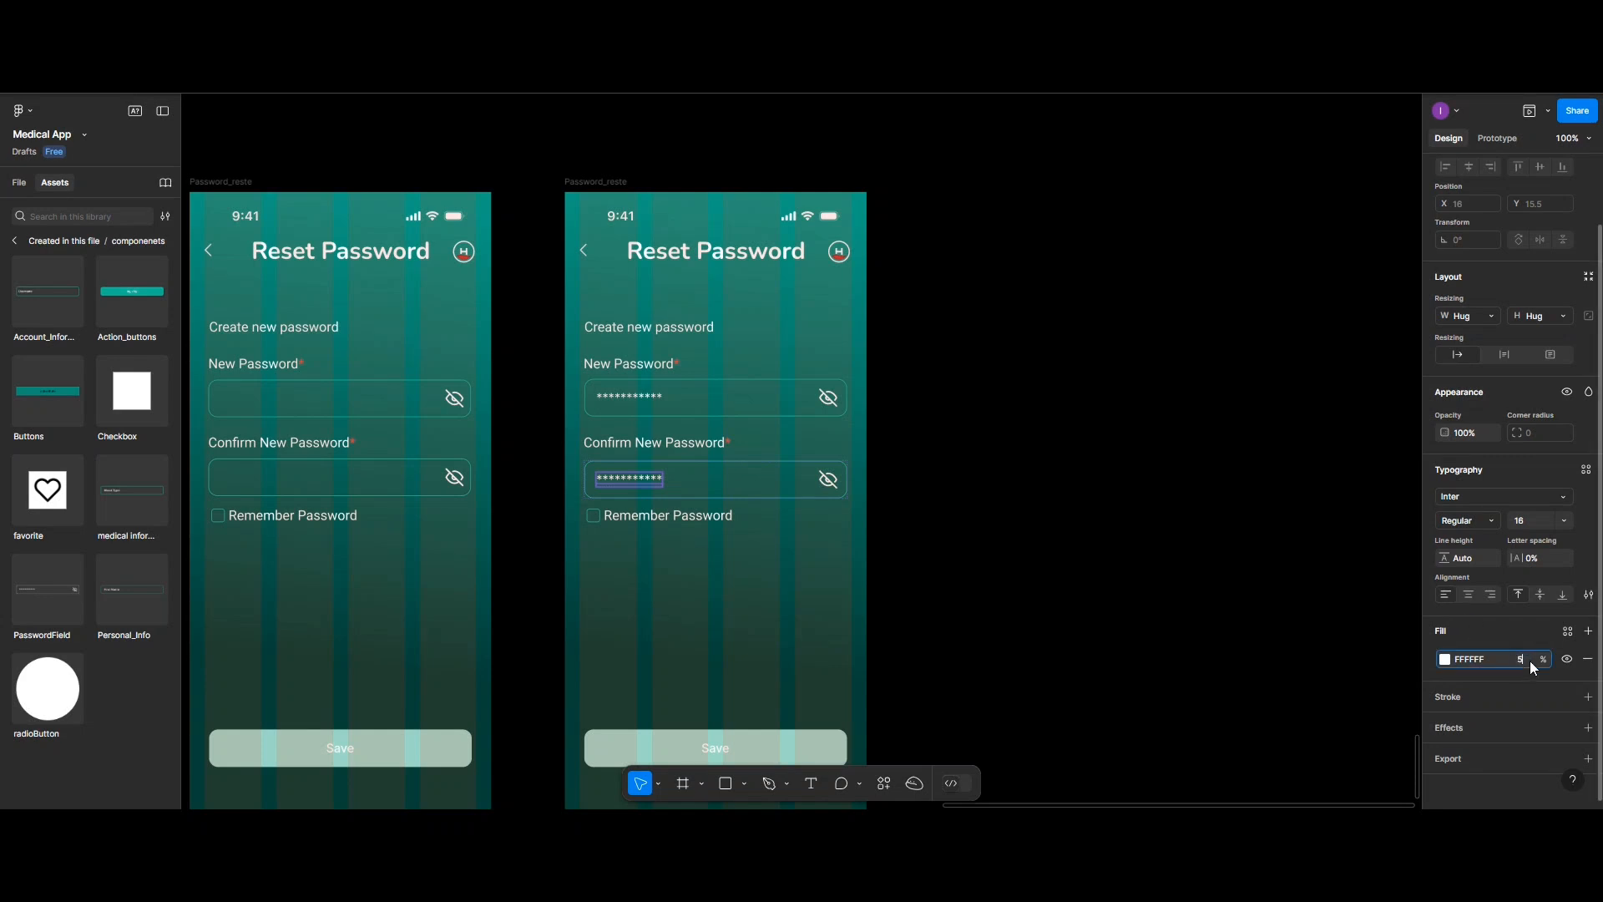
# Set the fill opacity of the asterisk text in the second frame's New Password field to 50%
pyautogui.click(662, 398)
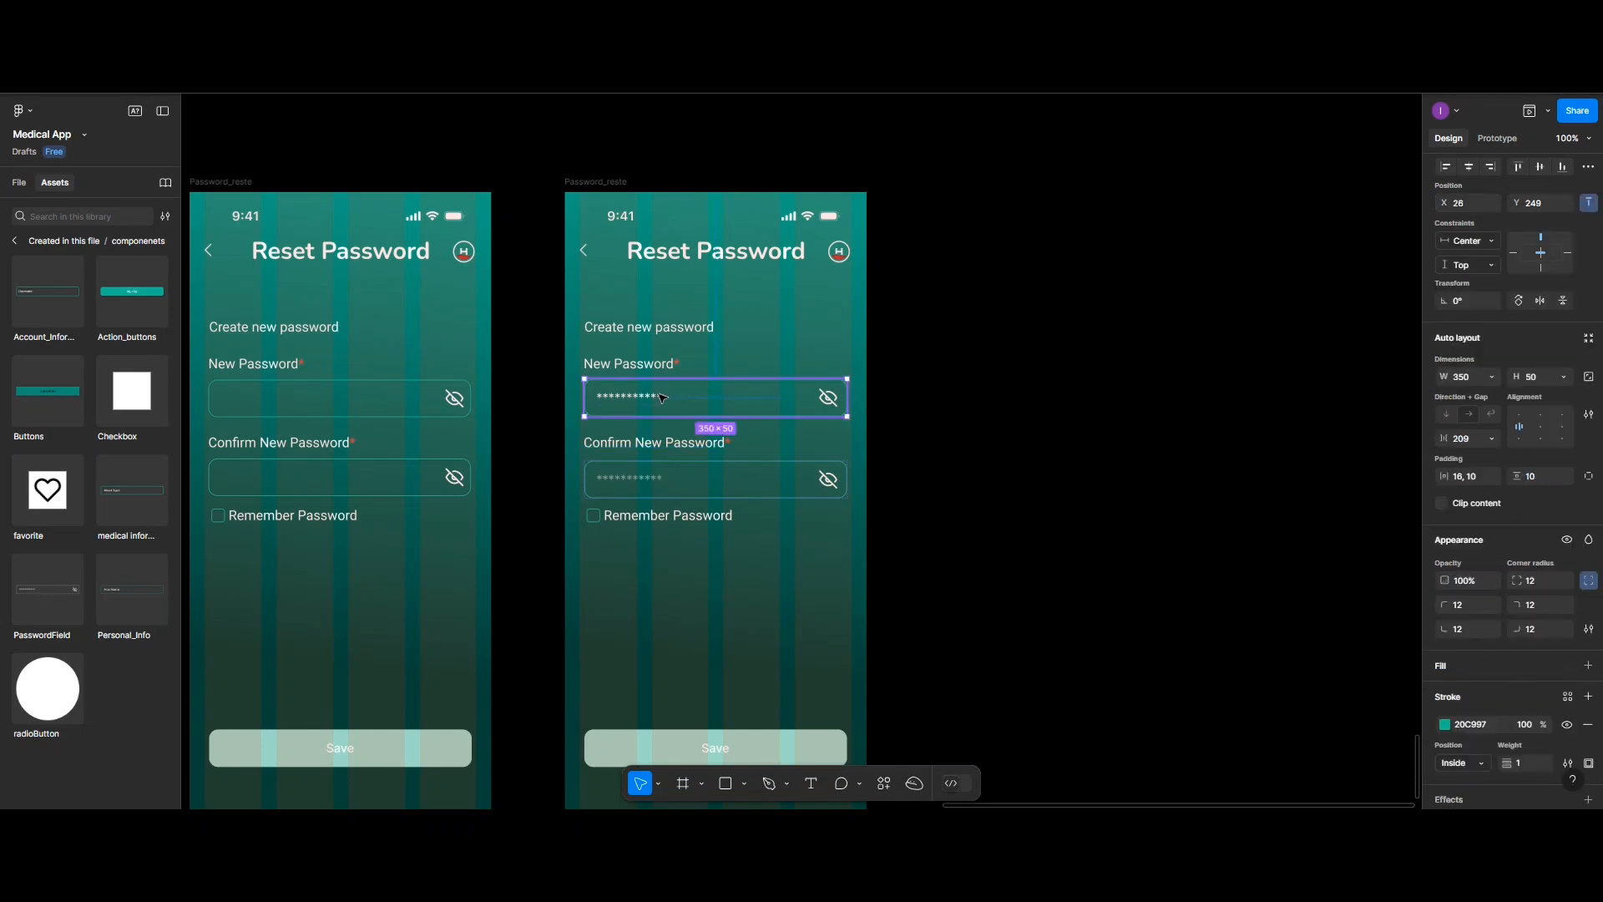
pyautogui.doubleClick(662, 398)
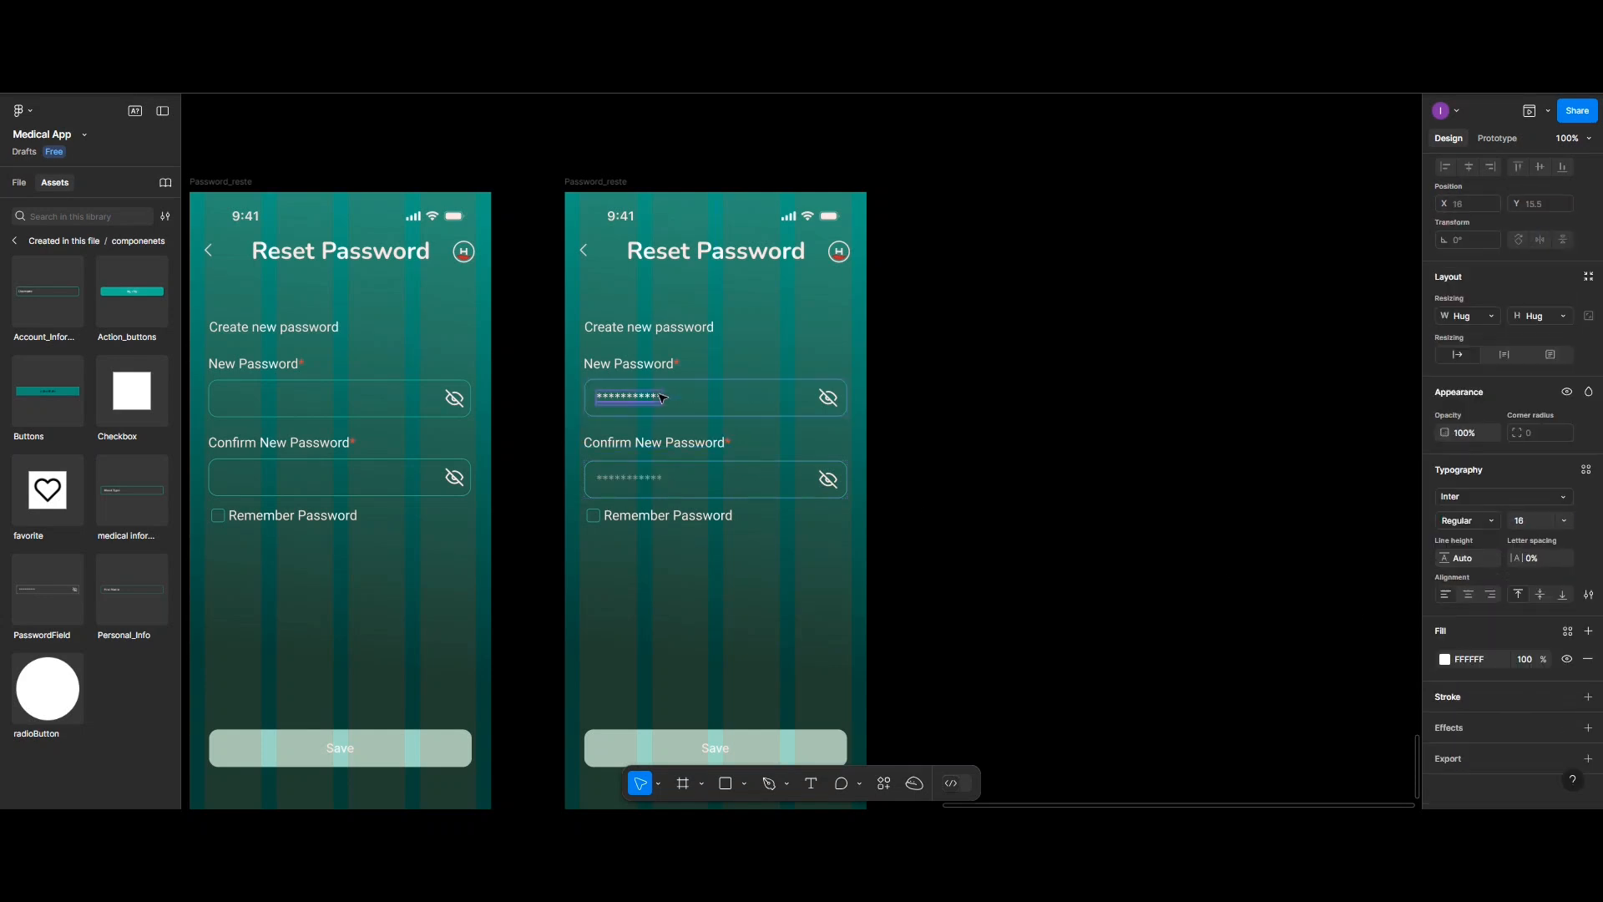
pyautogui.click(1532, 662)
pyautogui.write('50')
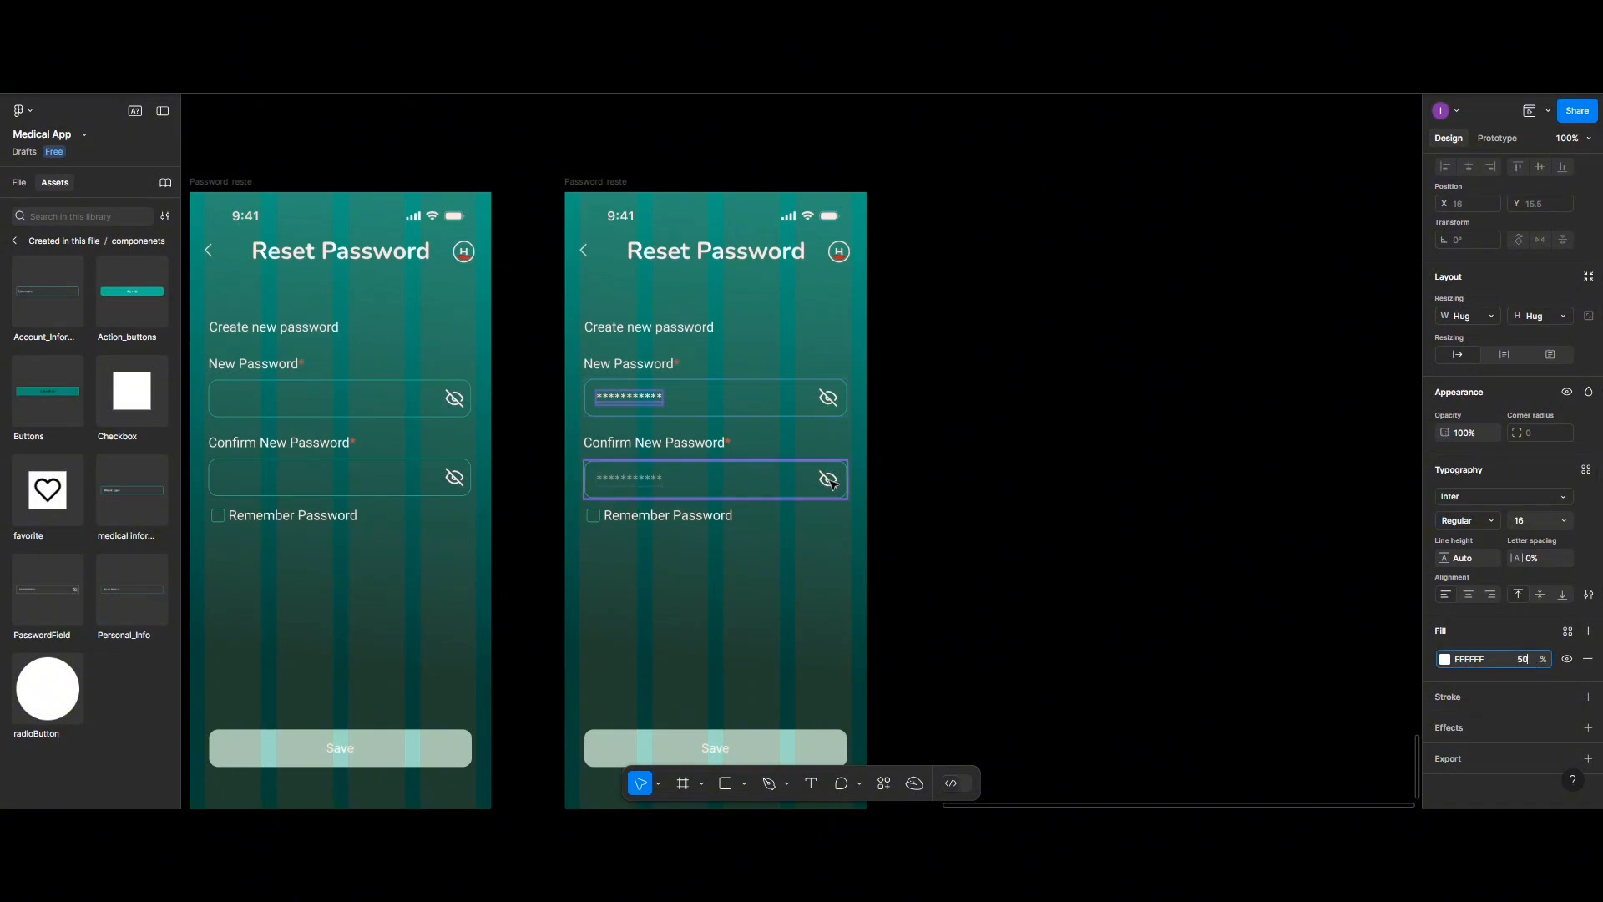
# Set the FFFFFF selection color opacity of the crossed-out eye icons in both password fields to 50%
pyautogui.click(831, 483)
pyautogui.click(1525, 691)
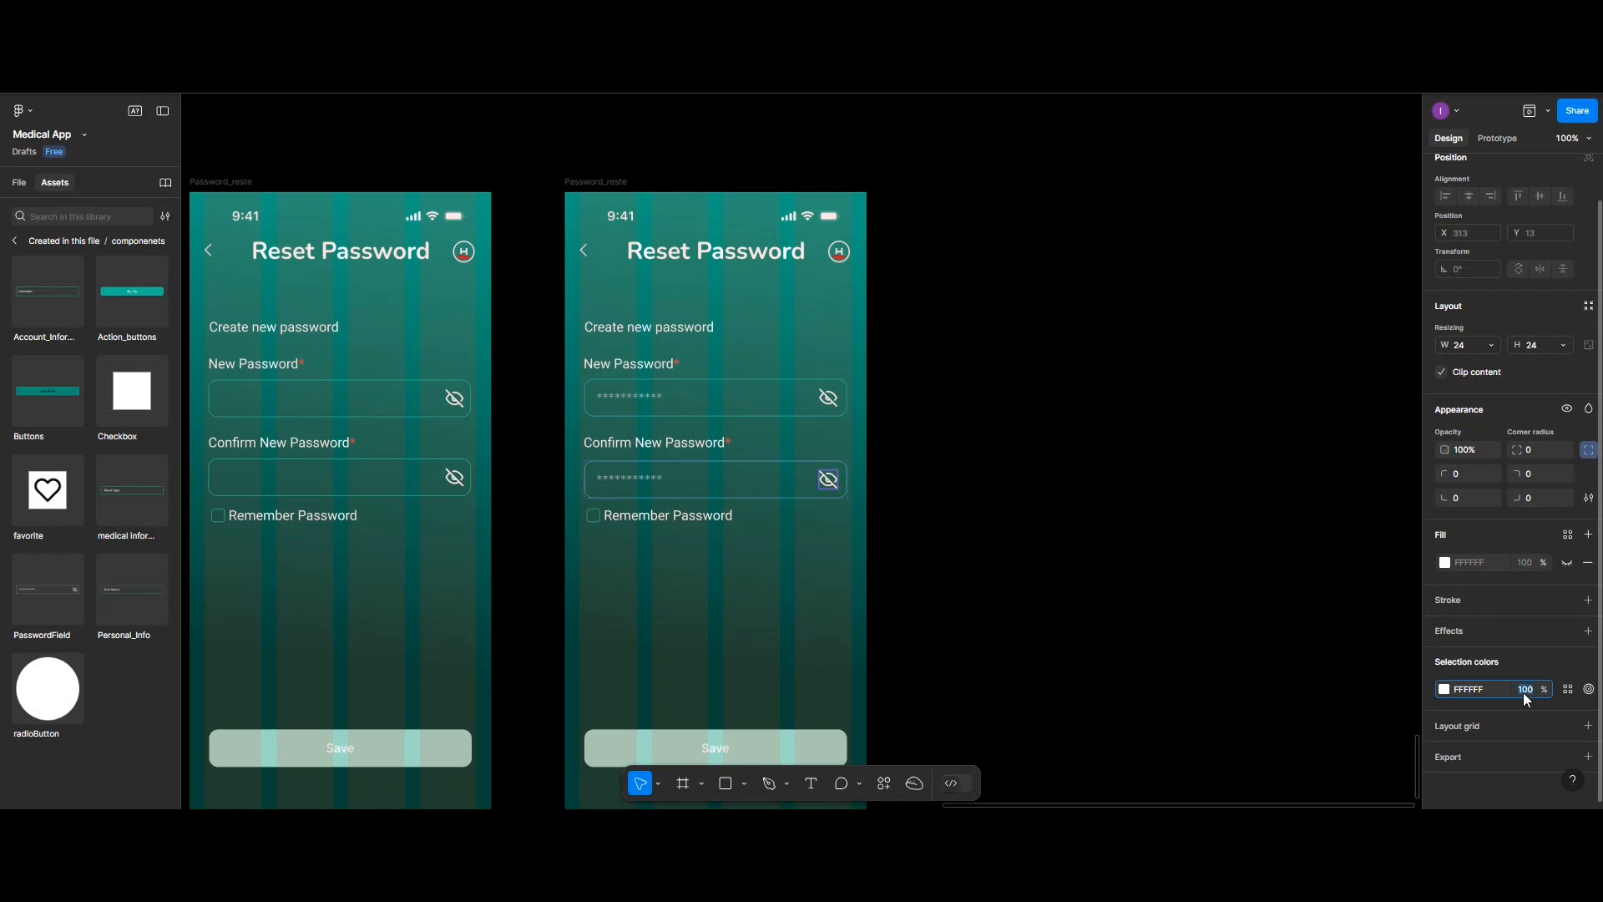
pyautogui.write('50')
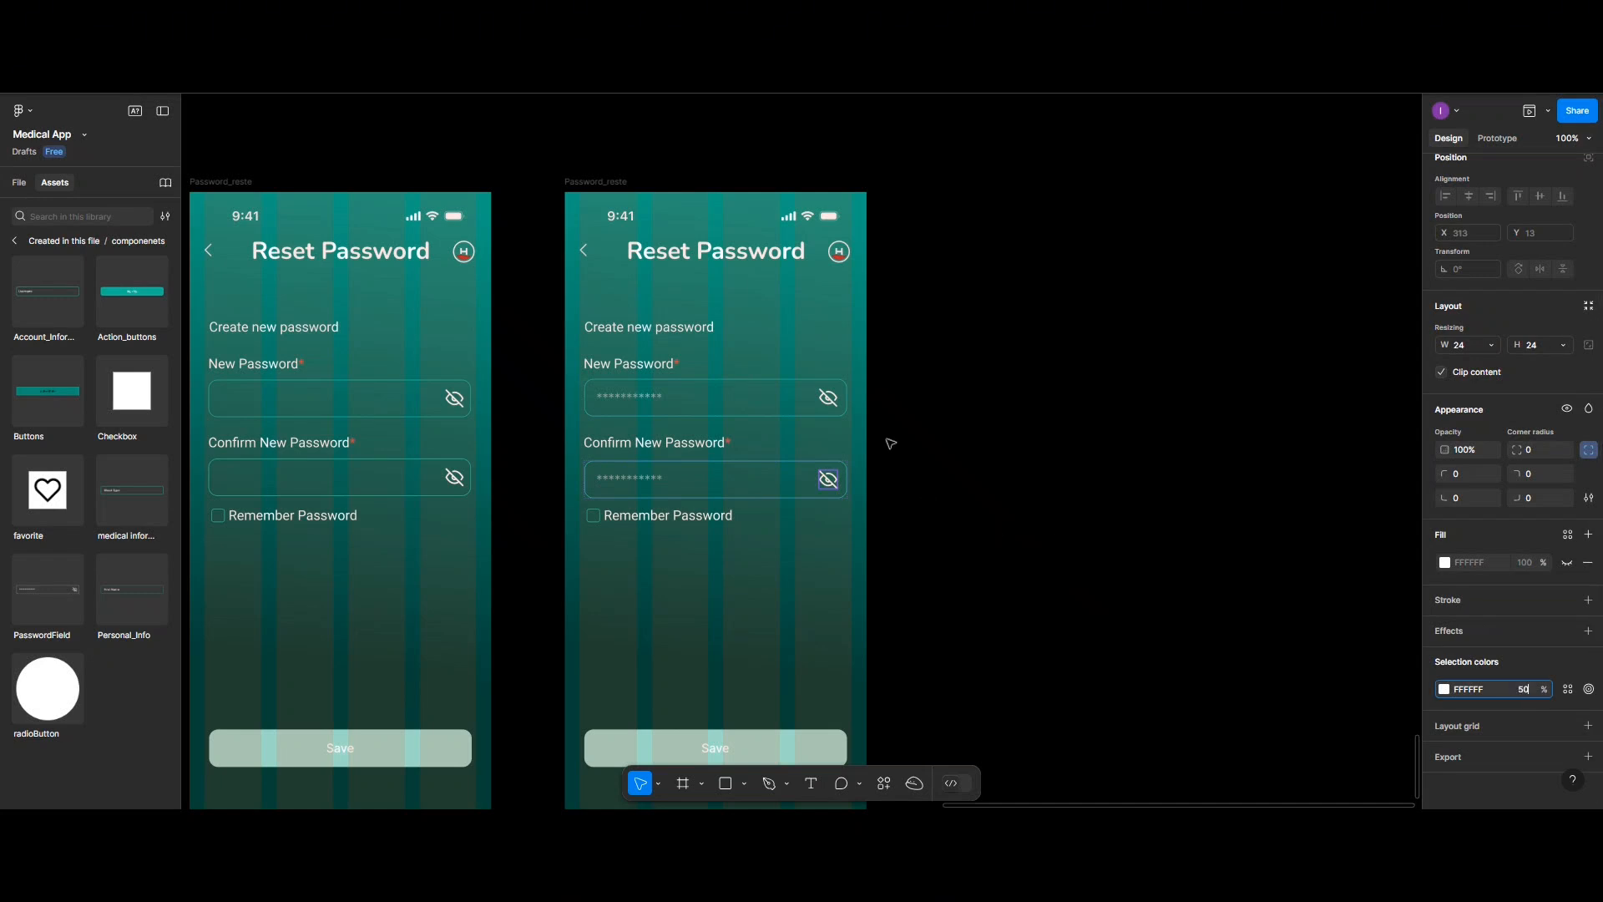
pyautogui.click(829, 398)
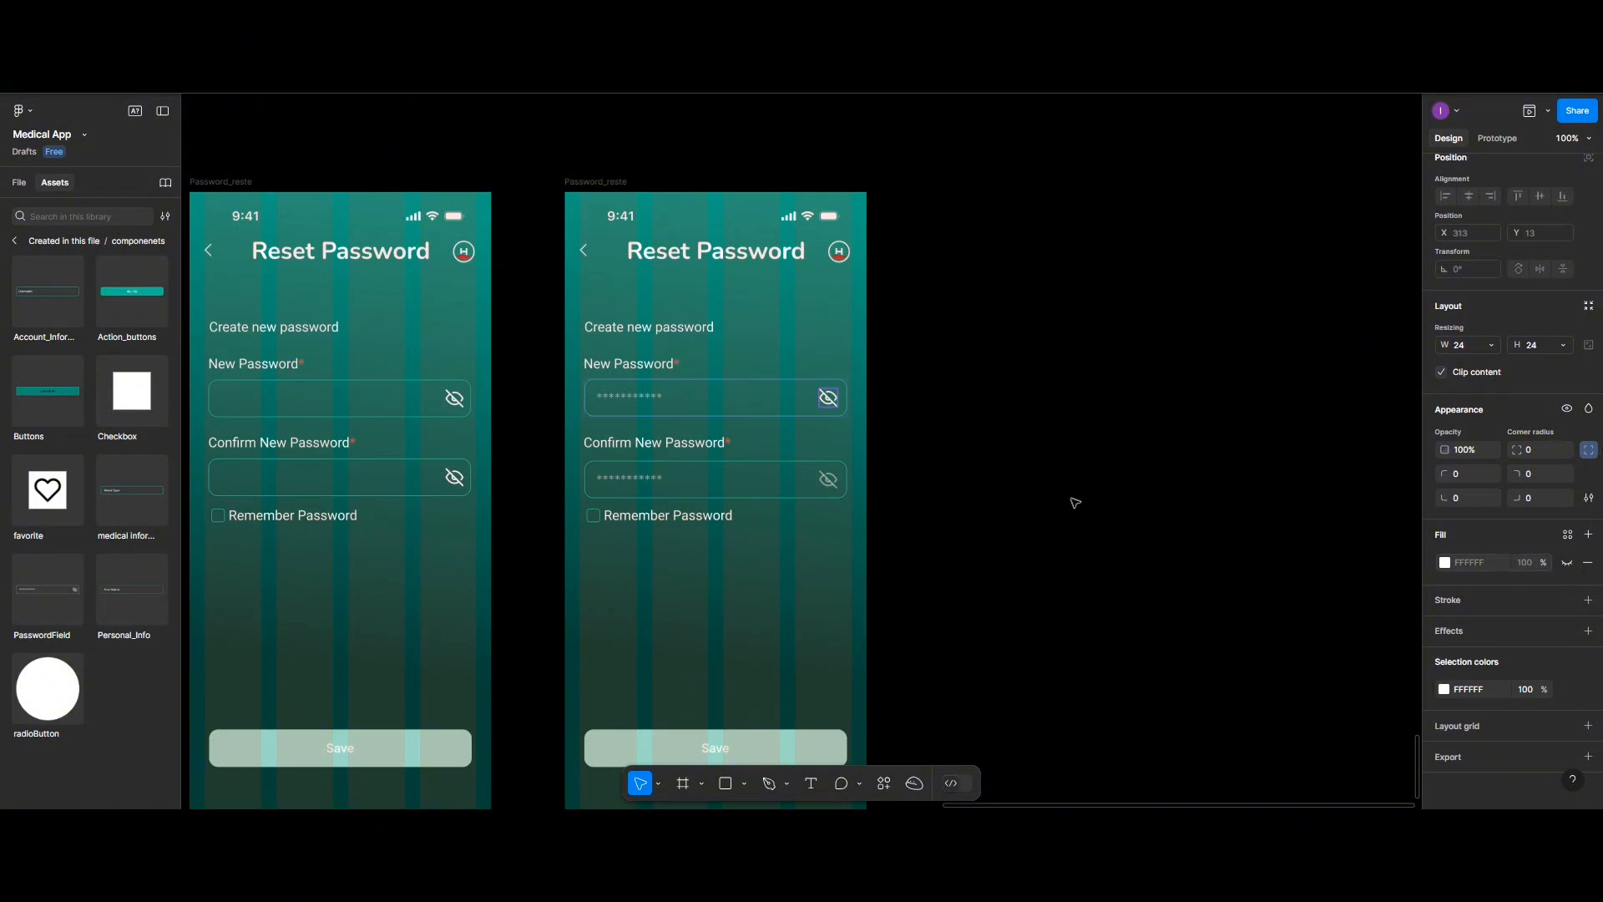
pyautogui.click(1529, 693)
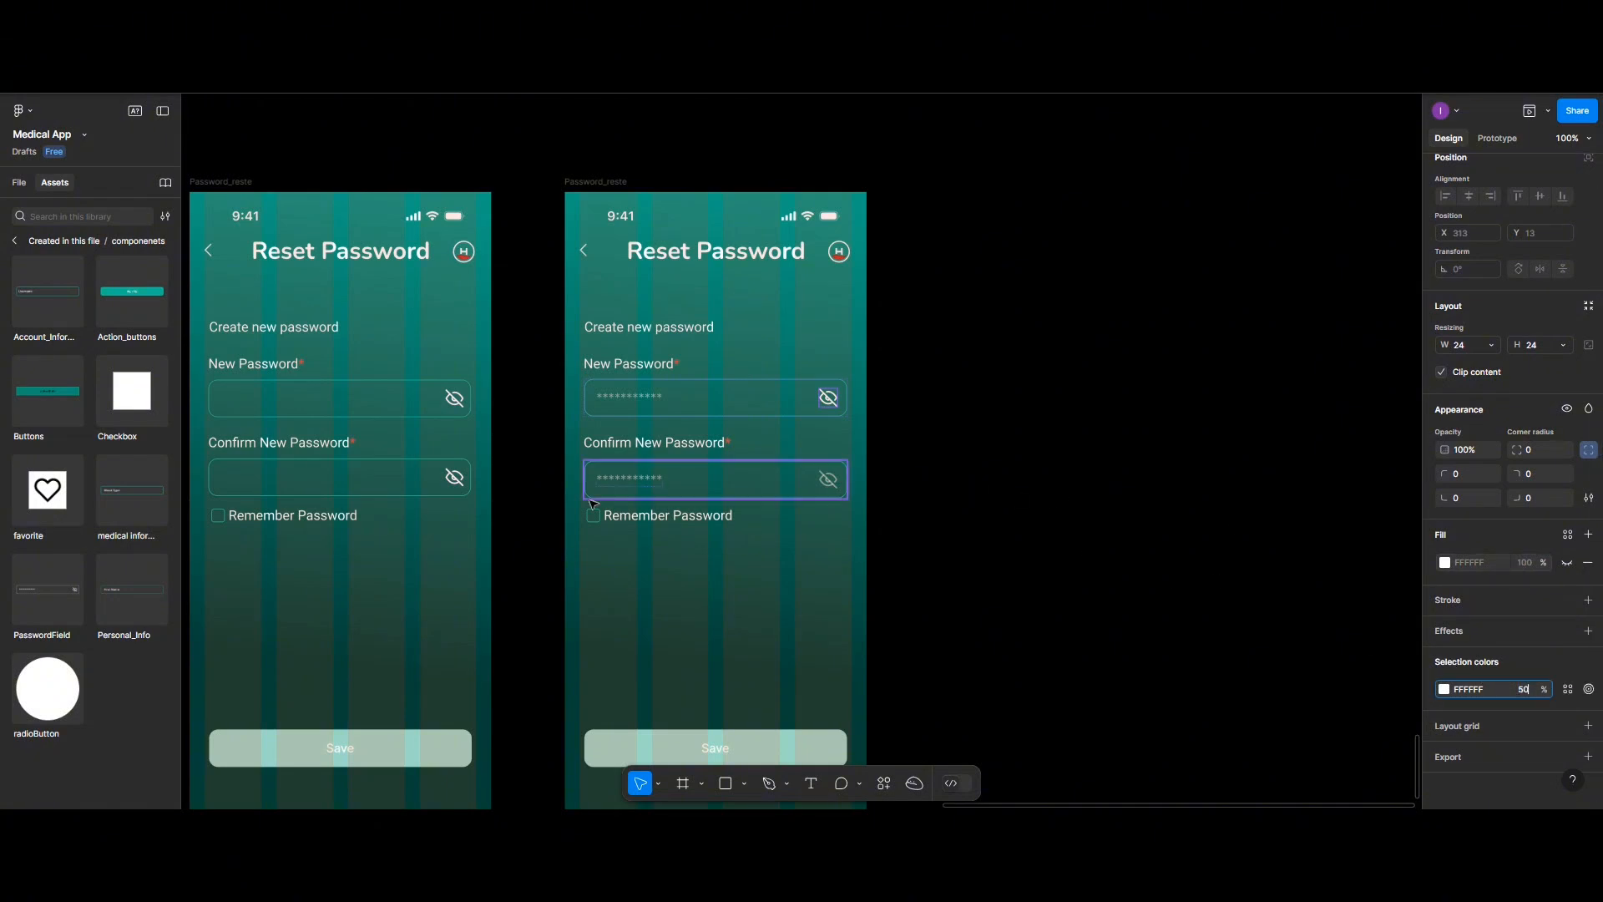
pyautogui.click(769, 594)
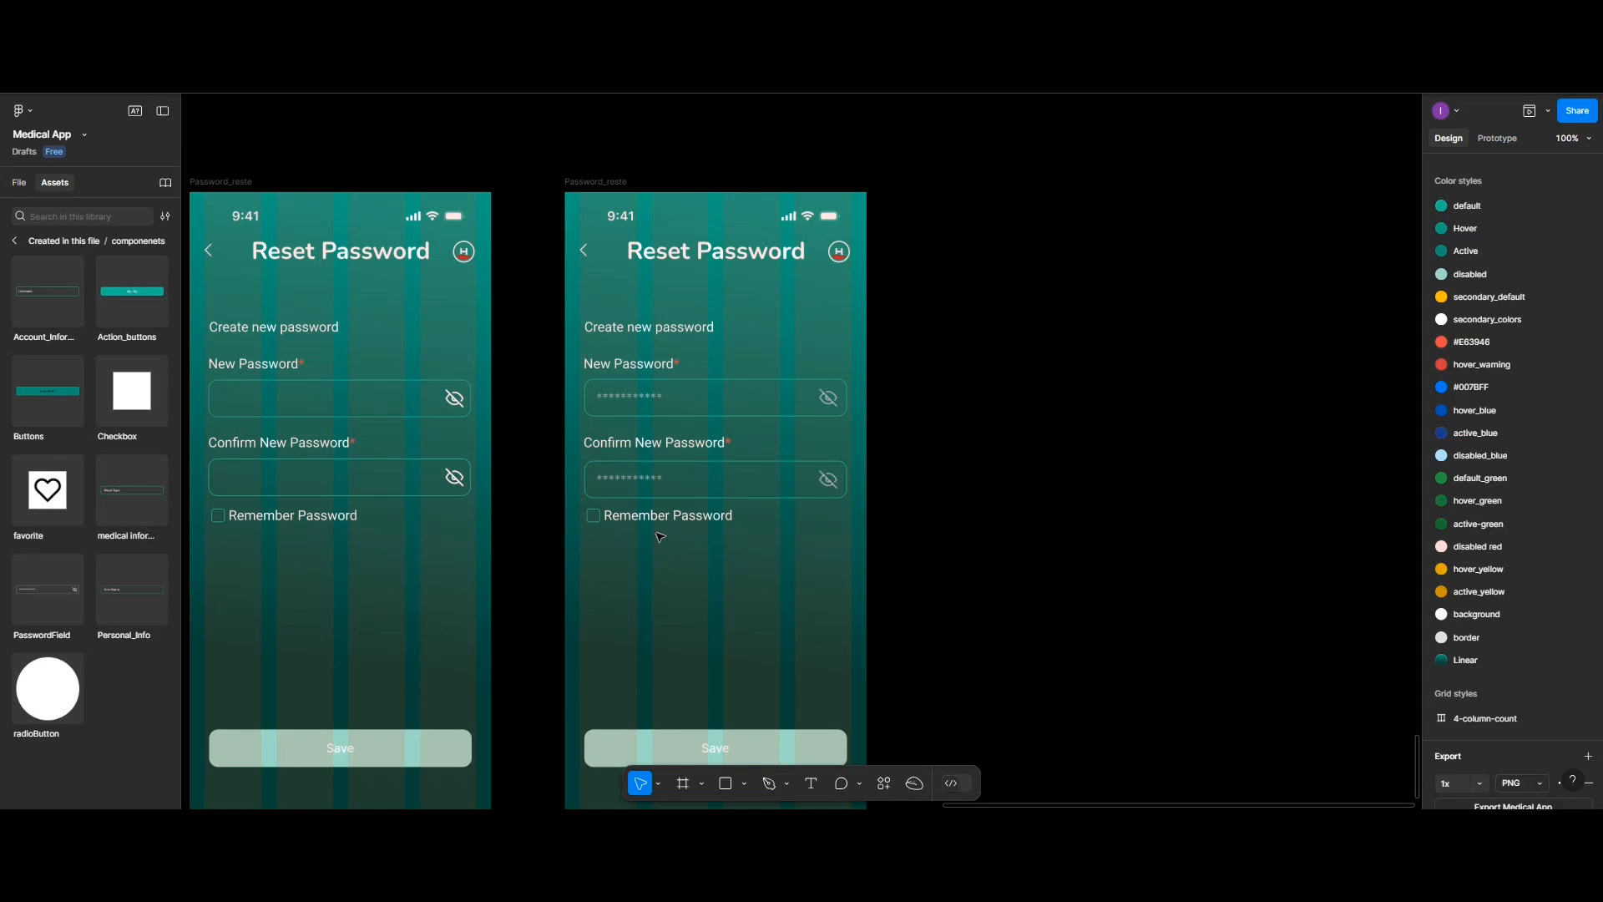
# Move the second frame's Remember Password checkbox row down to leave a text line's space under the Confirm New Password field
pyautogui.scroll(-2, 660, 539)
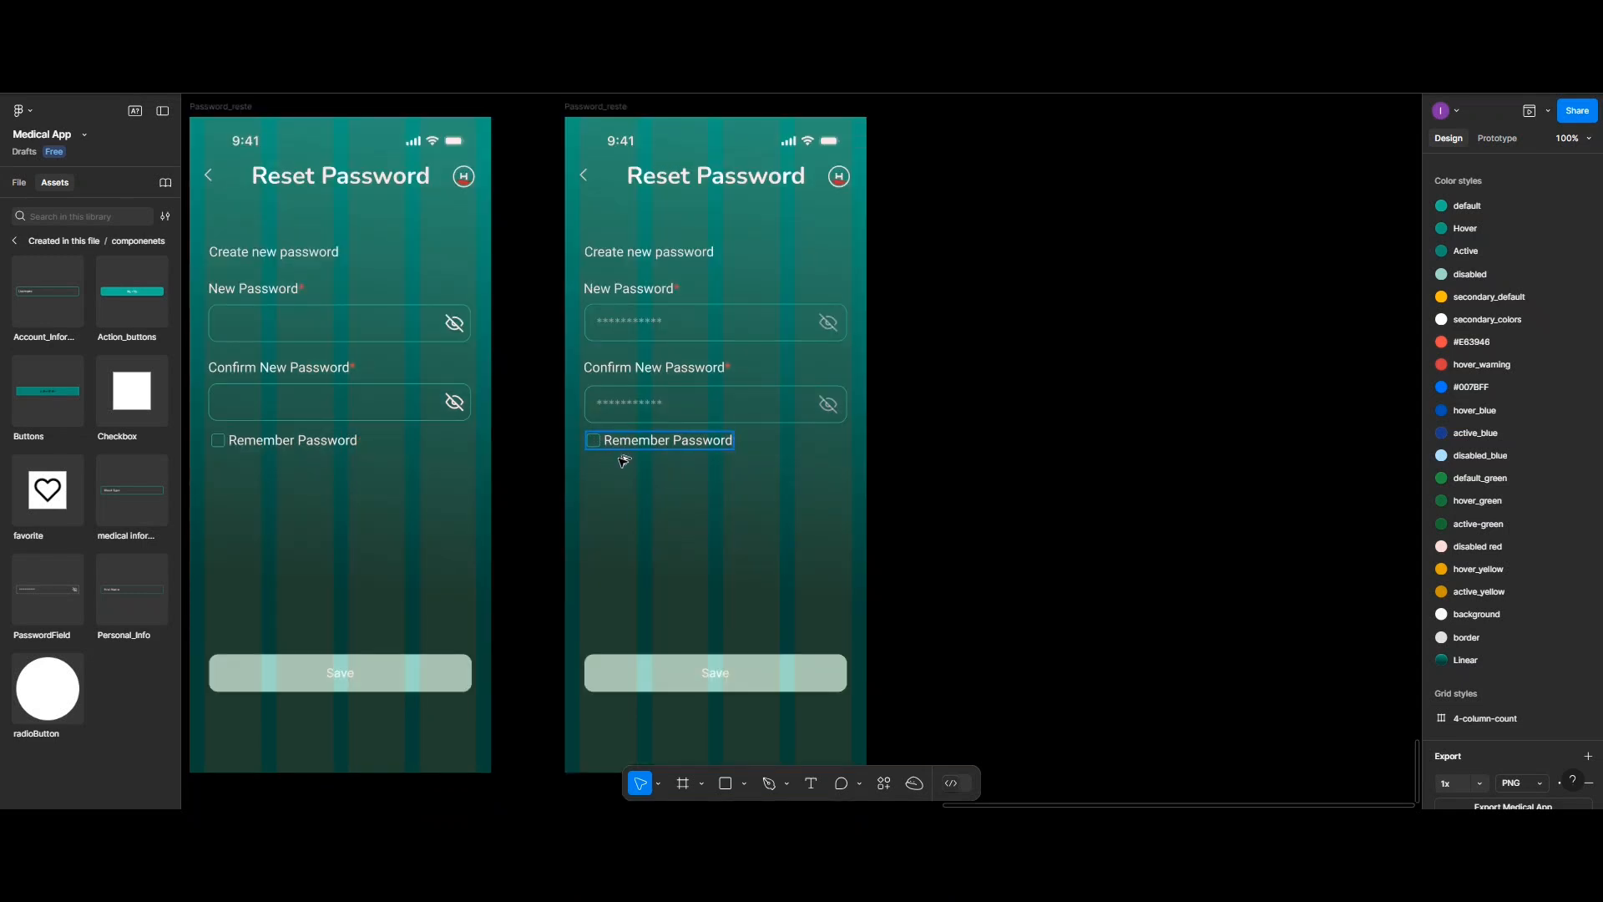
pyautogui.click(623, 442)
pyautogui.moveTo(623, 443); pyautogui.dragTo(620, 476)
# Duplicate the "Create new password" text beneath the Confirm New Password field and change the copy to "! Password Doesn't Match"
pyautogui.click(615, 253)
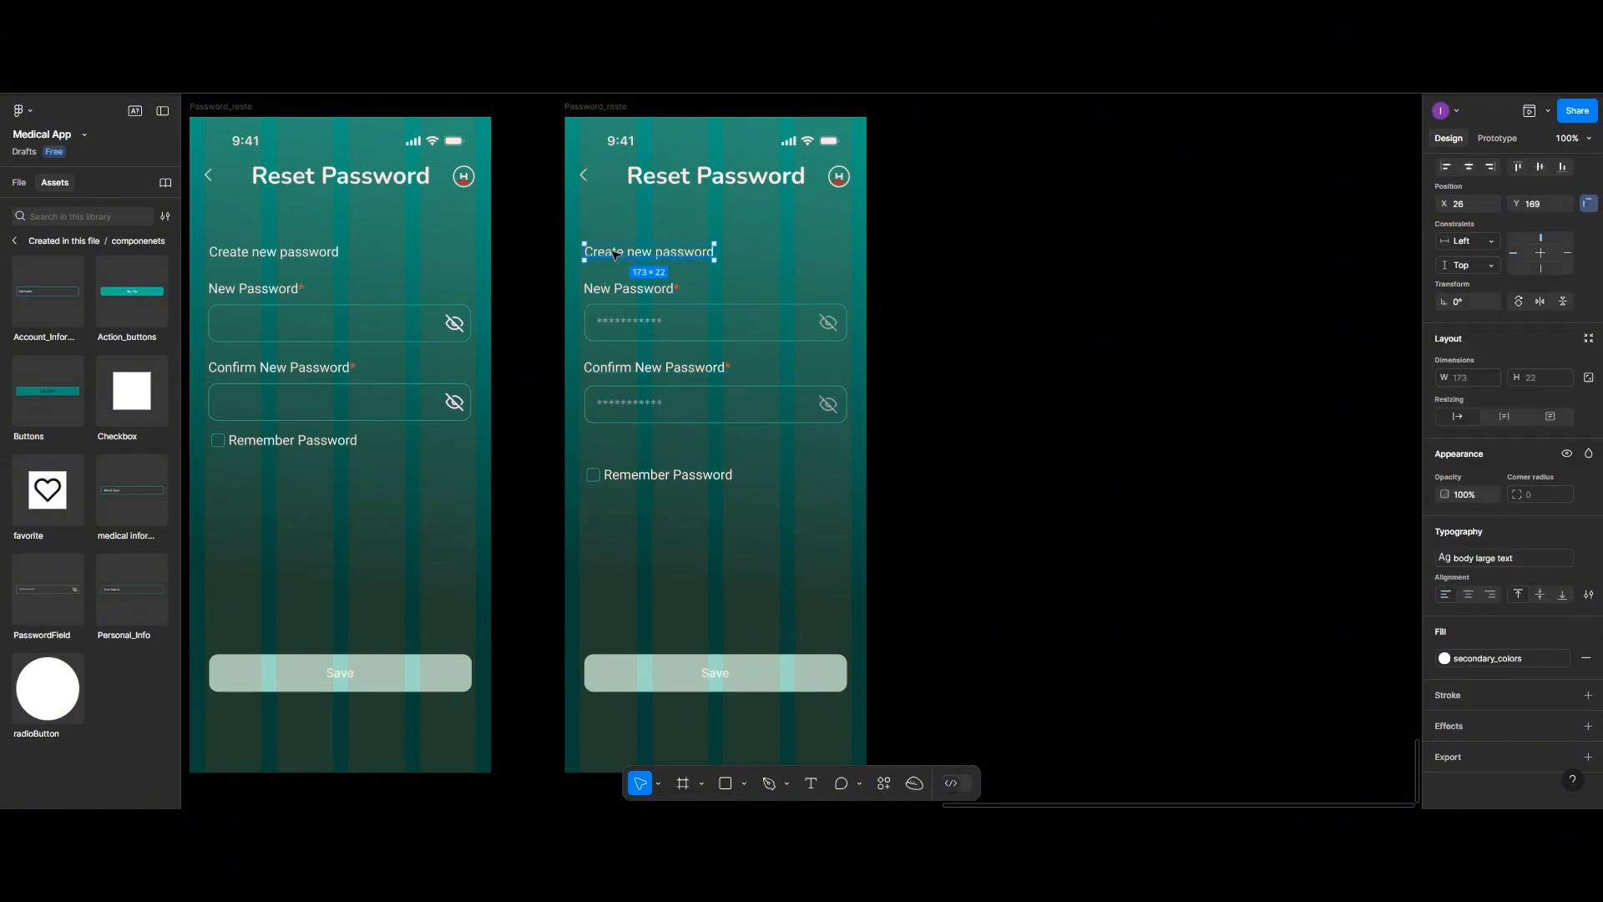
pyautogui.moveTo(615, 255); pyautogui.dragTo(618, 442)
pyautogui.doubleClick(616, 441)
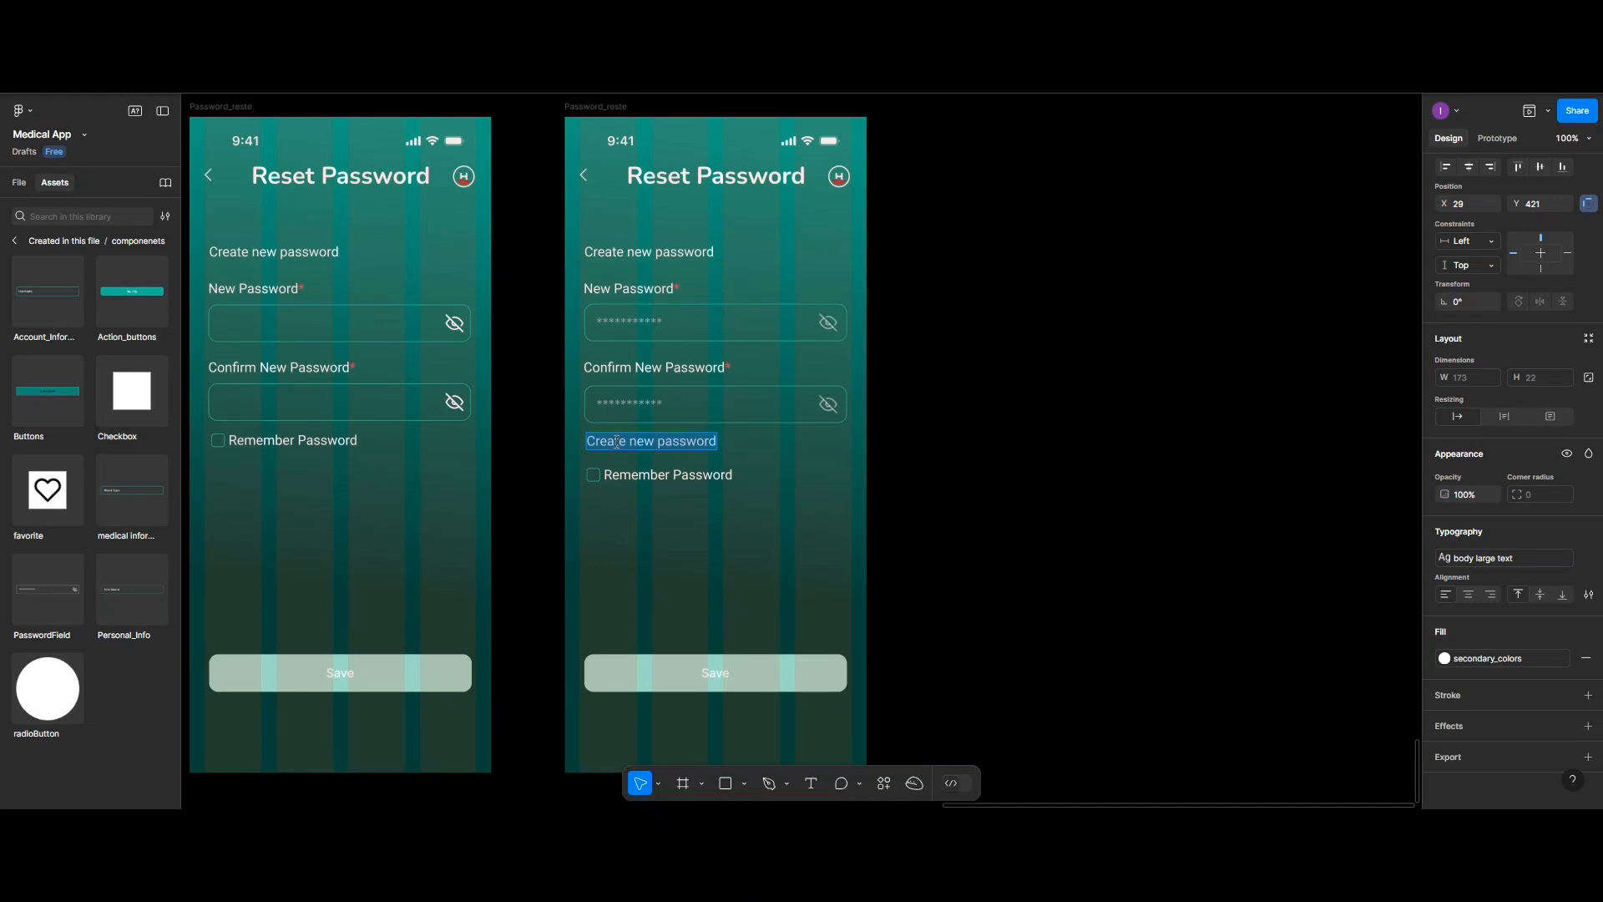
pyautogui.write("Password Doesn't m")
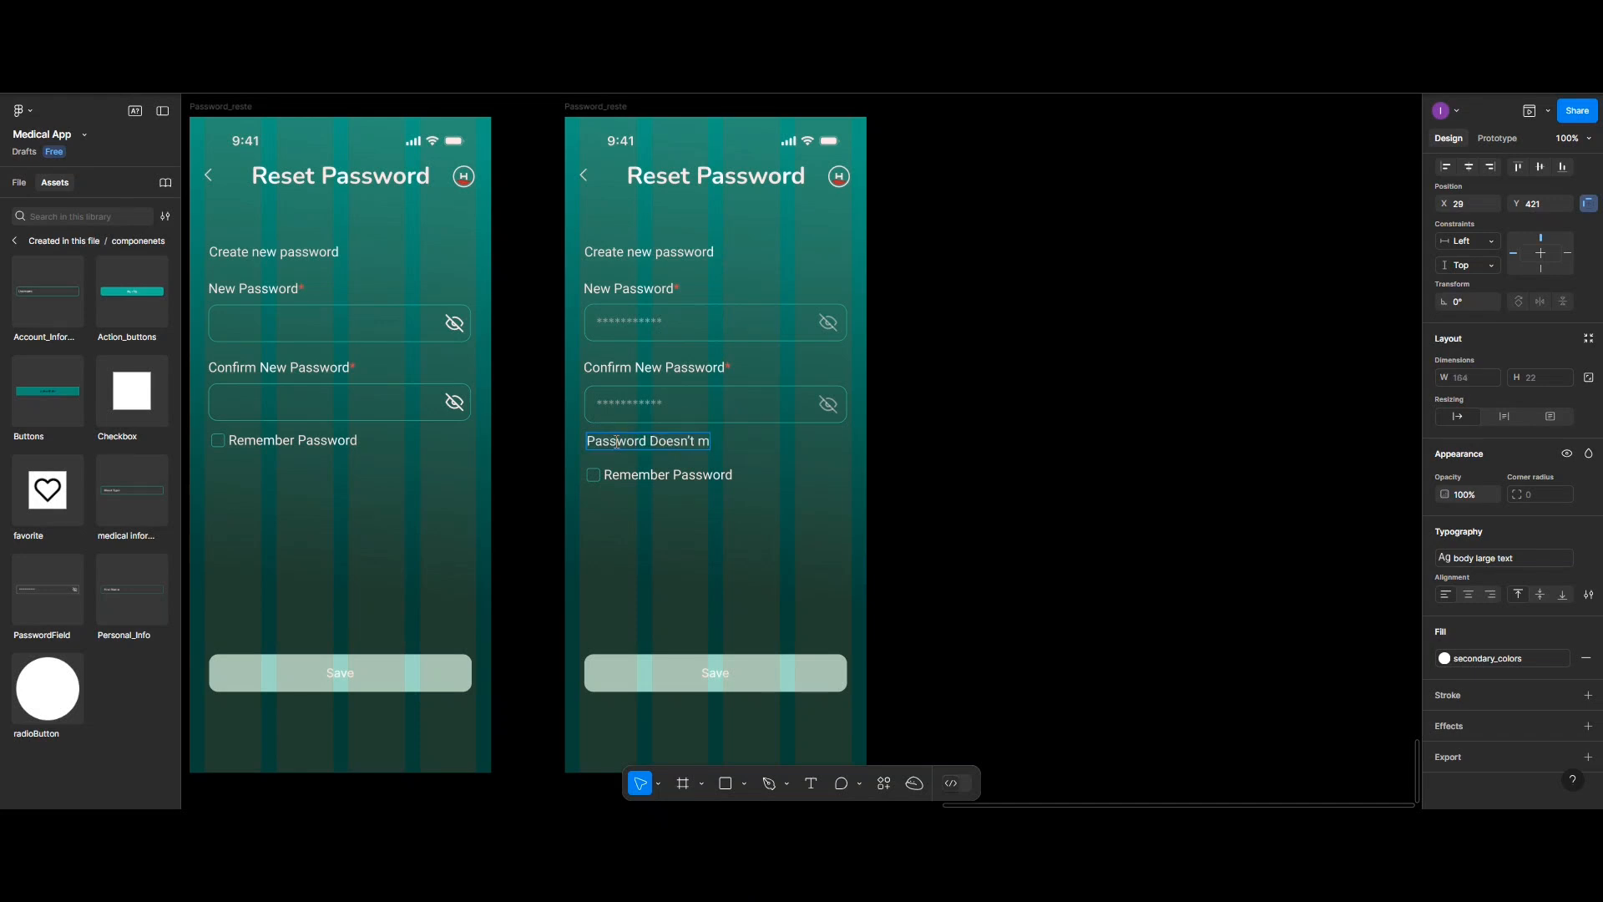
pyautogui.press('BackSpace')
pyautogui.write('Match')
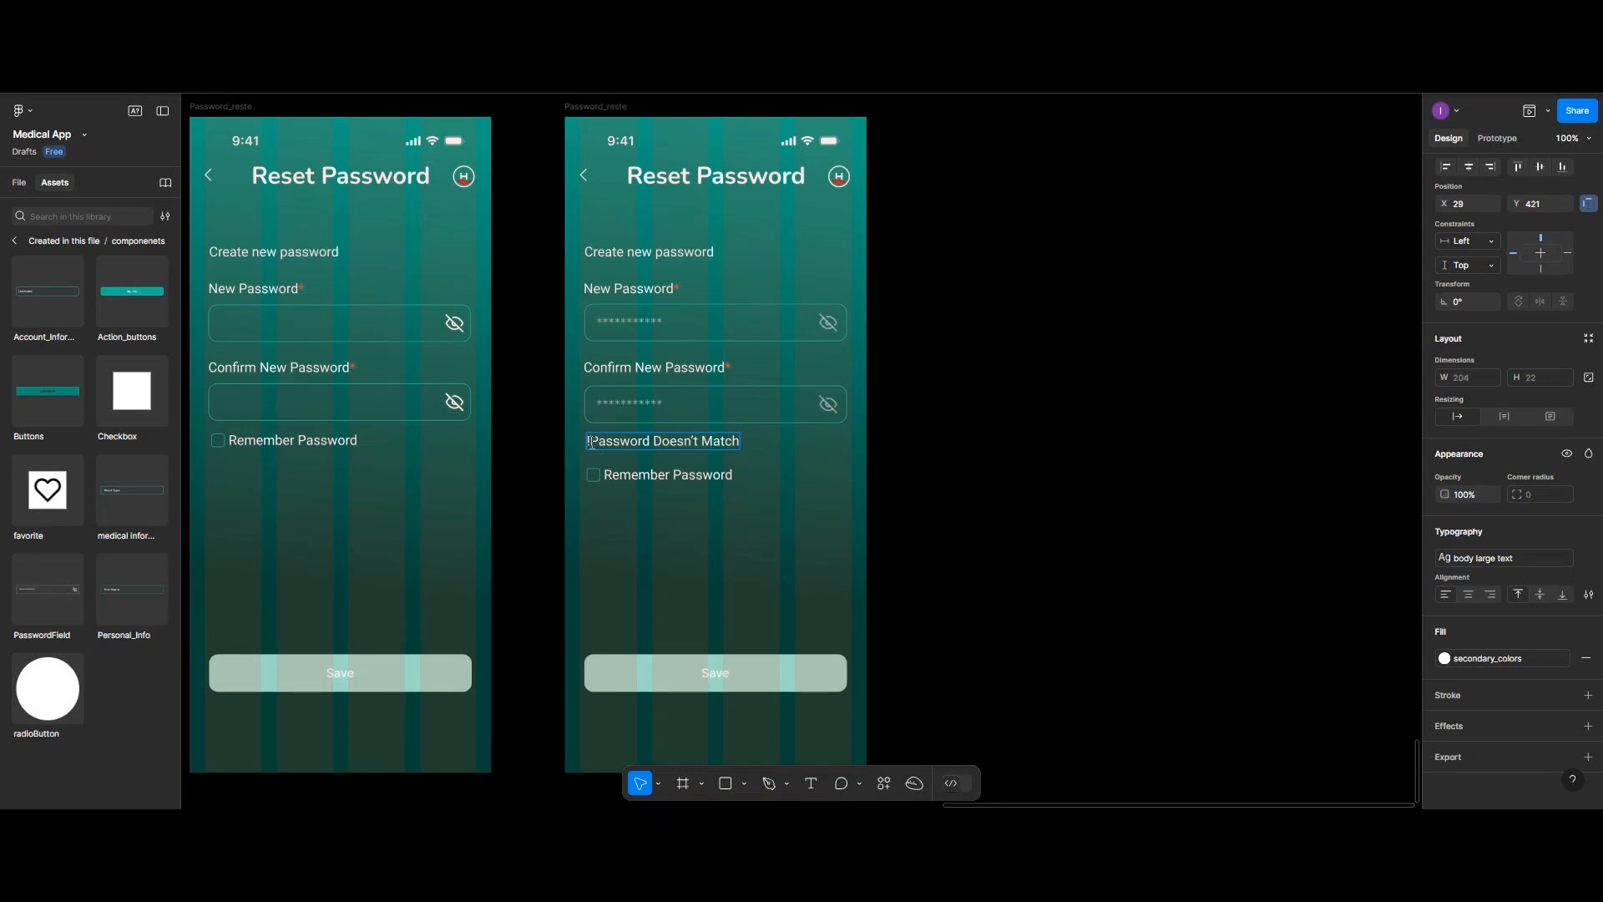
pyautogui.write(' !')
pyautogui.press('Escape')
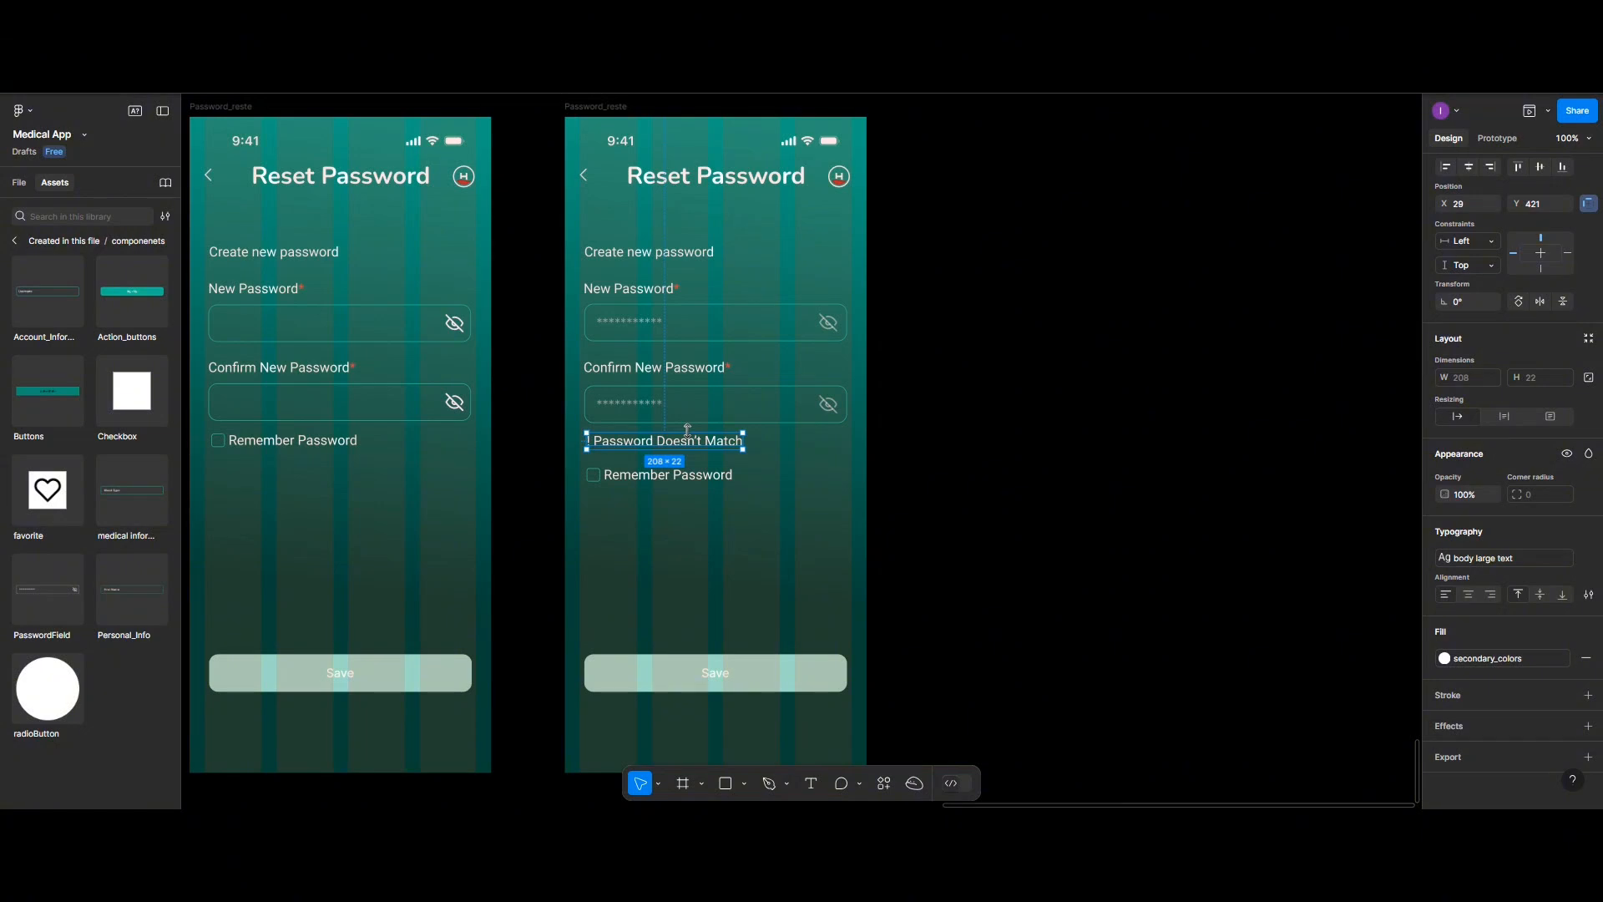
# Apply the #E63946 color style to the "! Password Doesn't Match" text
pyautogui.click(1444, 660)
pyautogui.click(1295, 727)
pyautogui.click(797, 507)
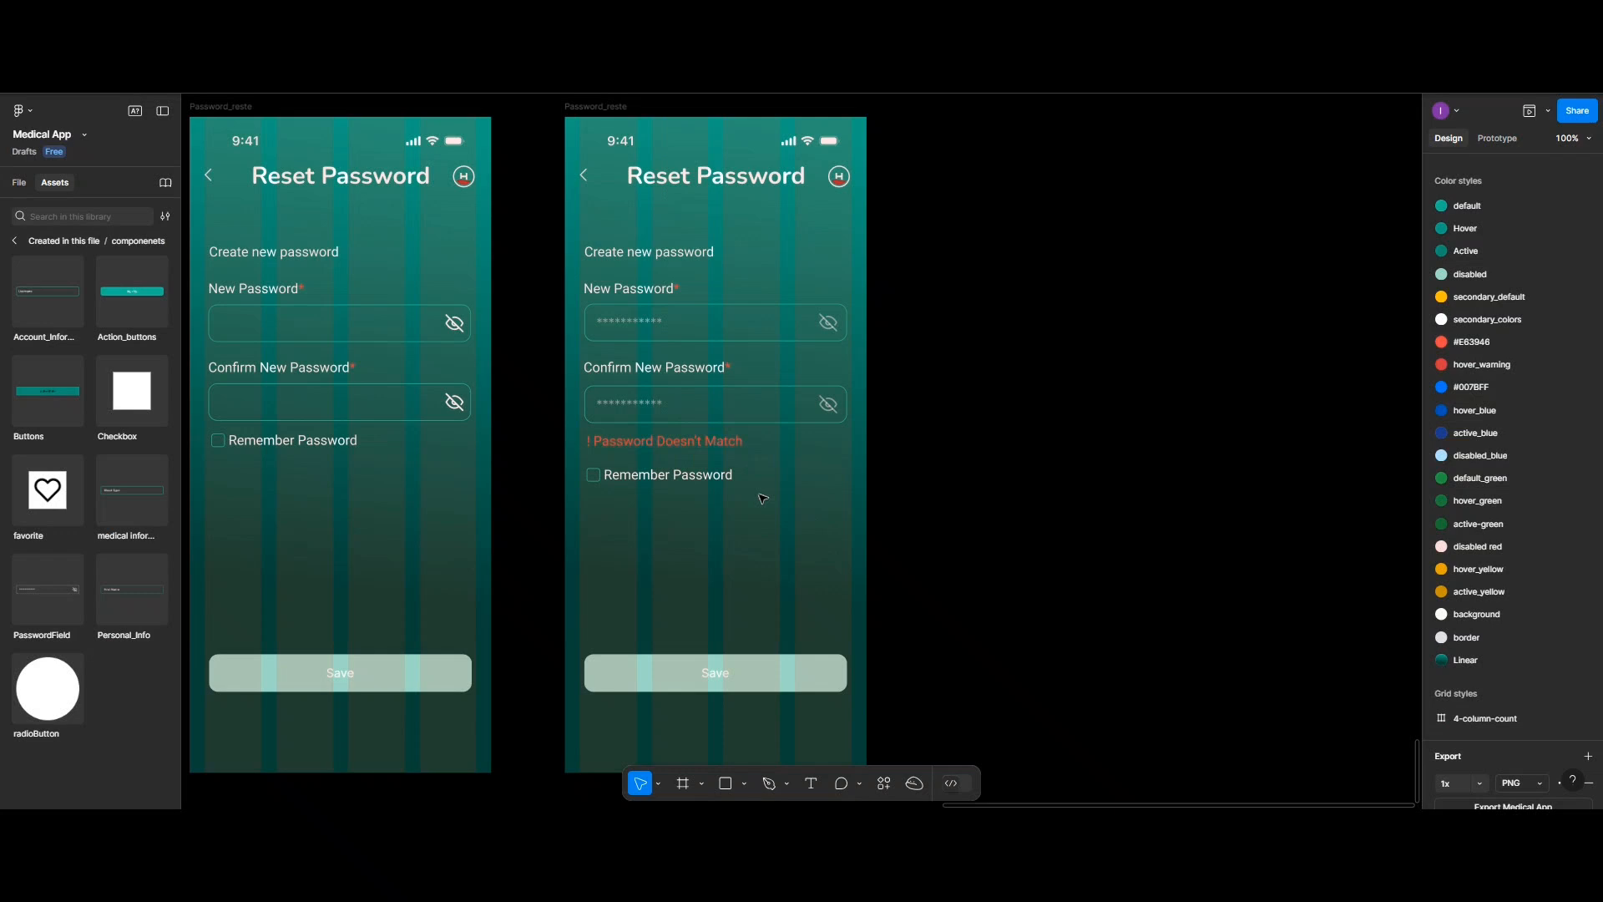
# Set the vertical spacing between the Confirm New Password field and the "! Password Doesn't Match" text to 10
pyautogui.click(686, 418)
pyautogui.keyDown('shift'); pyautogui.click(686, 441); pyautogui.keyUp('shift')
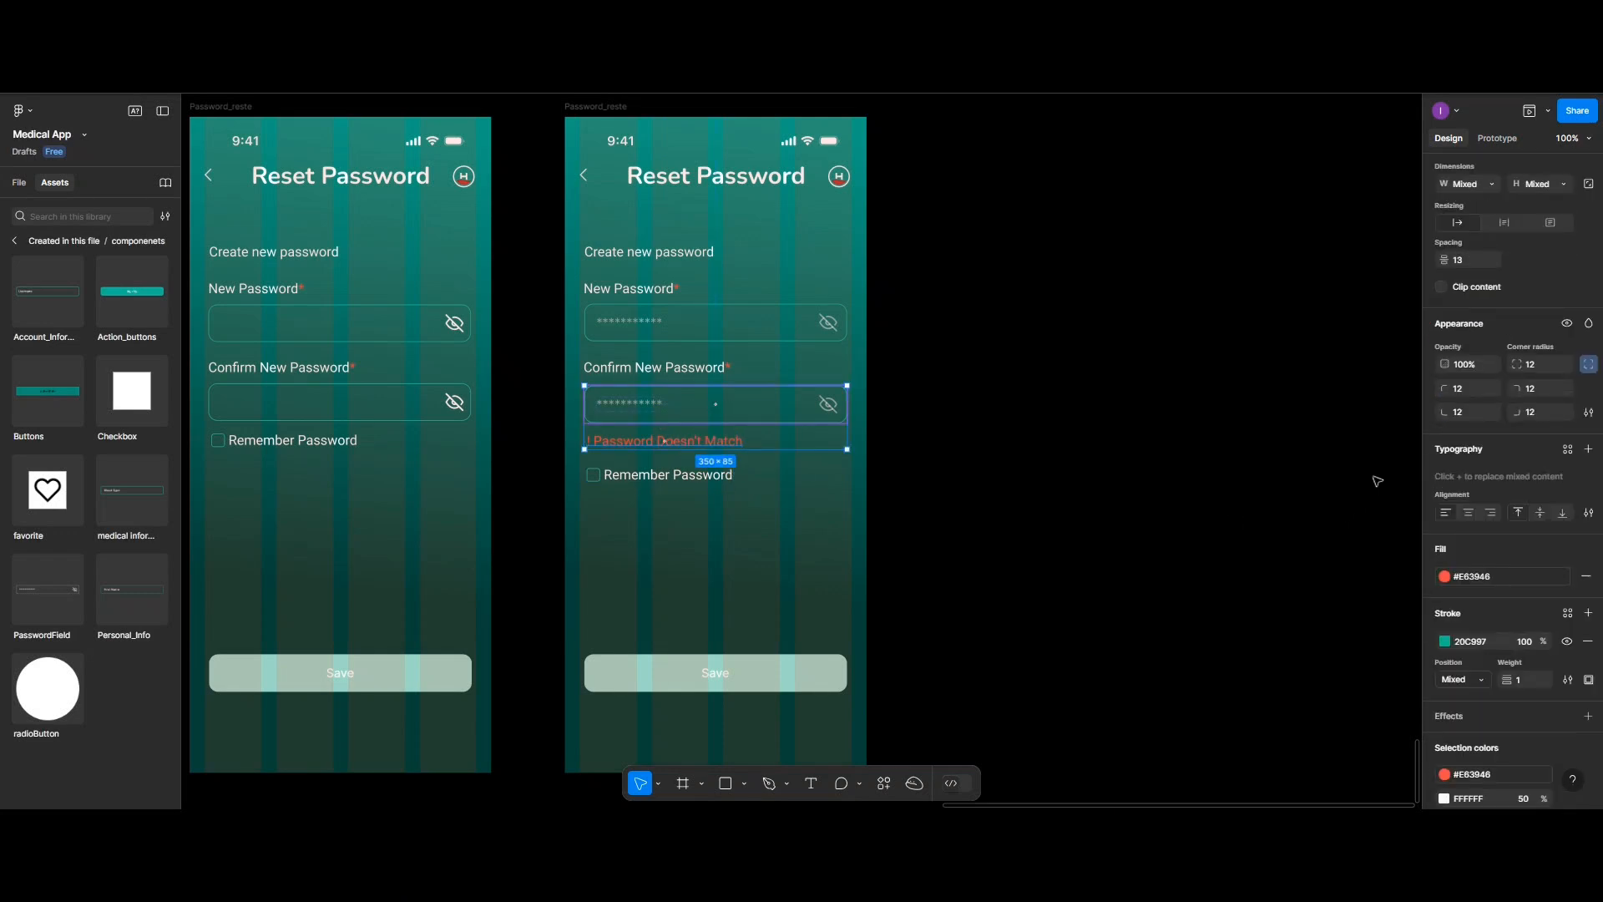
pyautogui.scroll(3, 1574, 263)
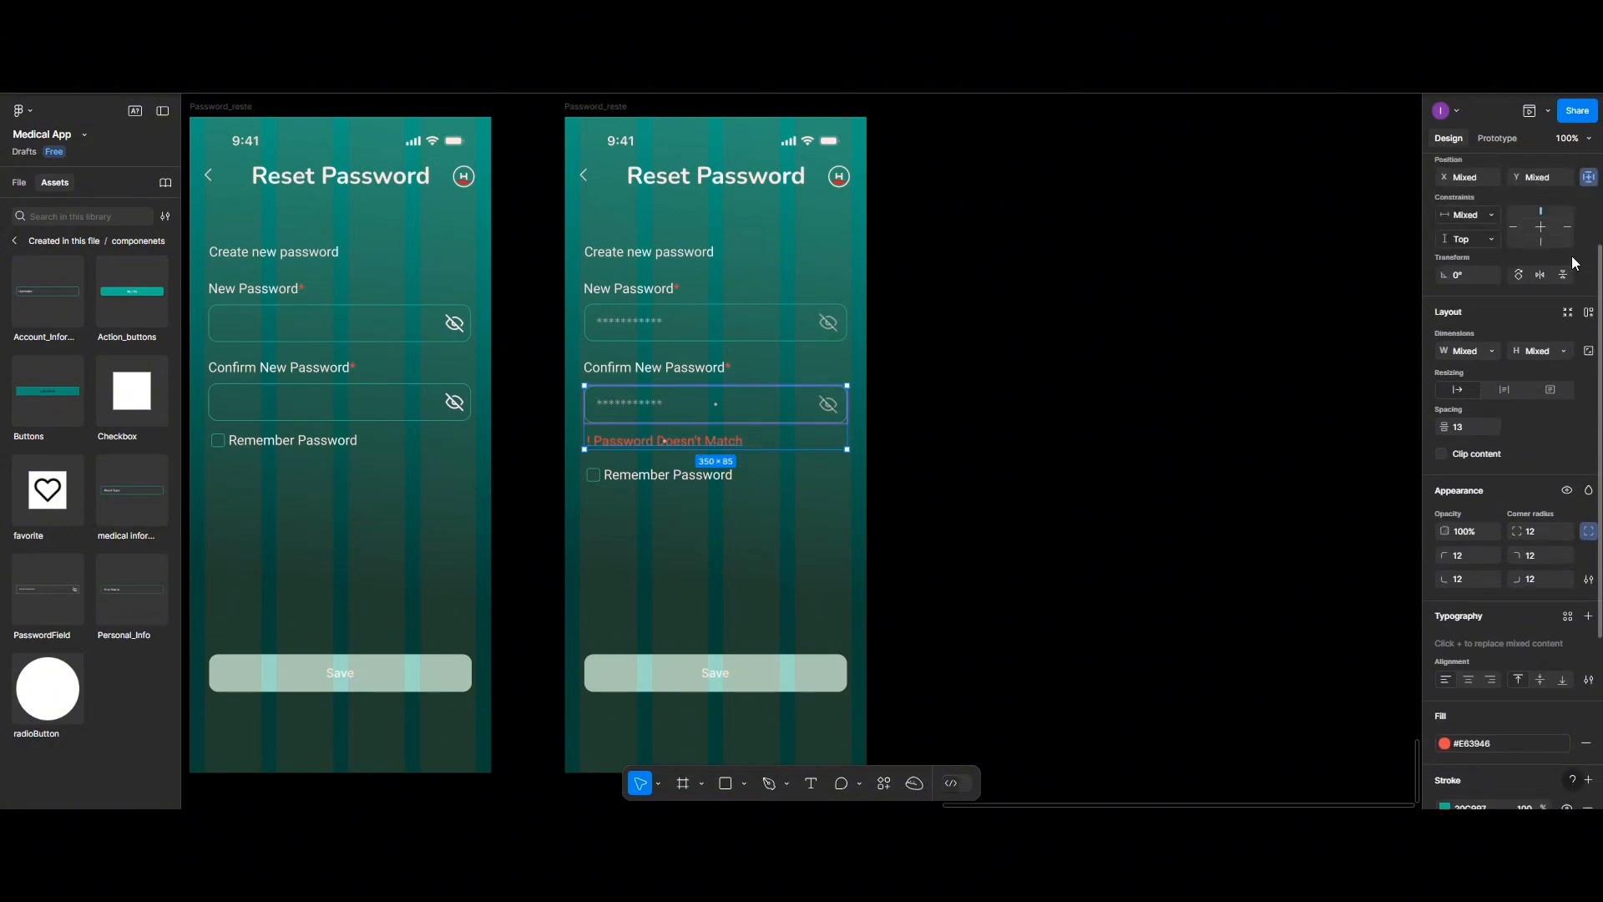
pyautogui.click(1587, 226)
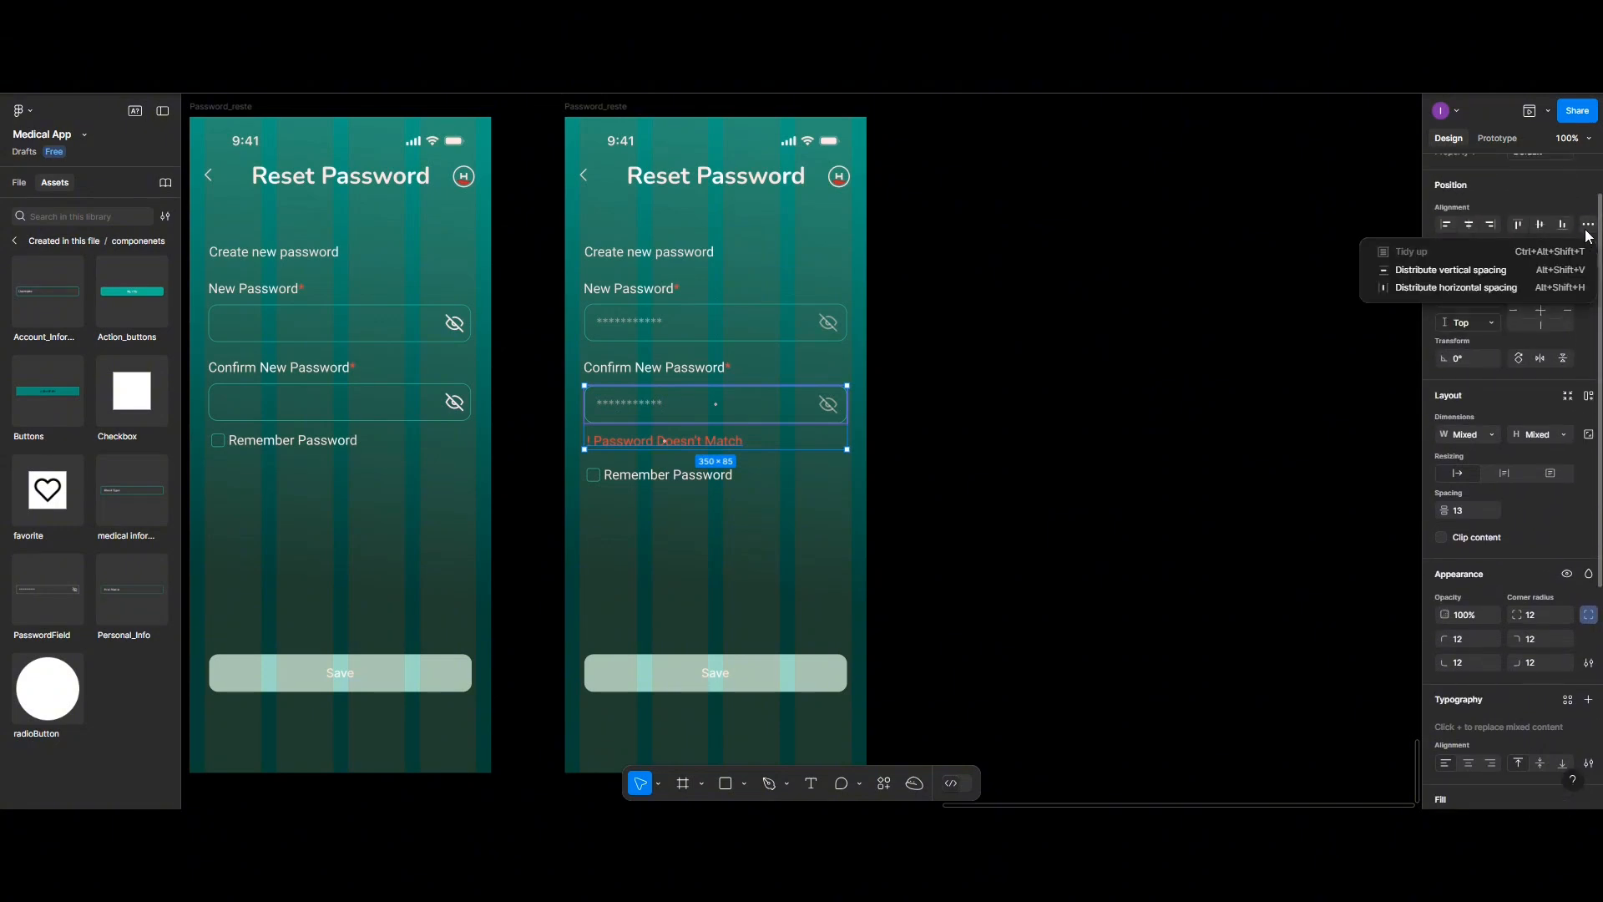
pyautogui.click(1470, 271)
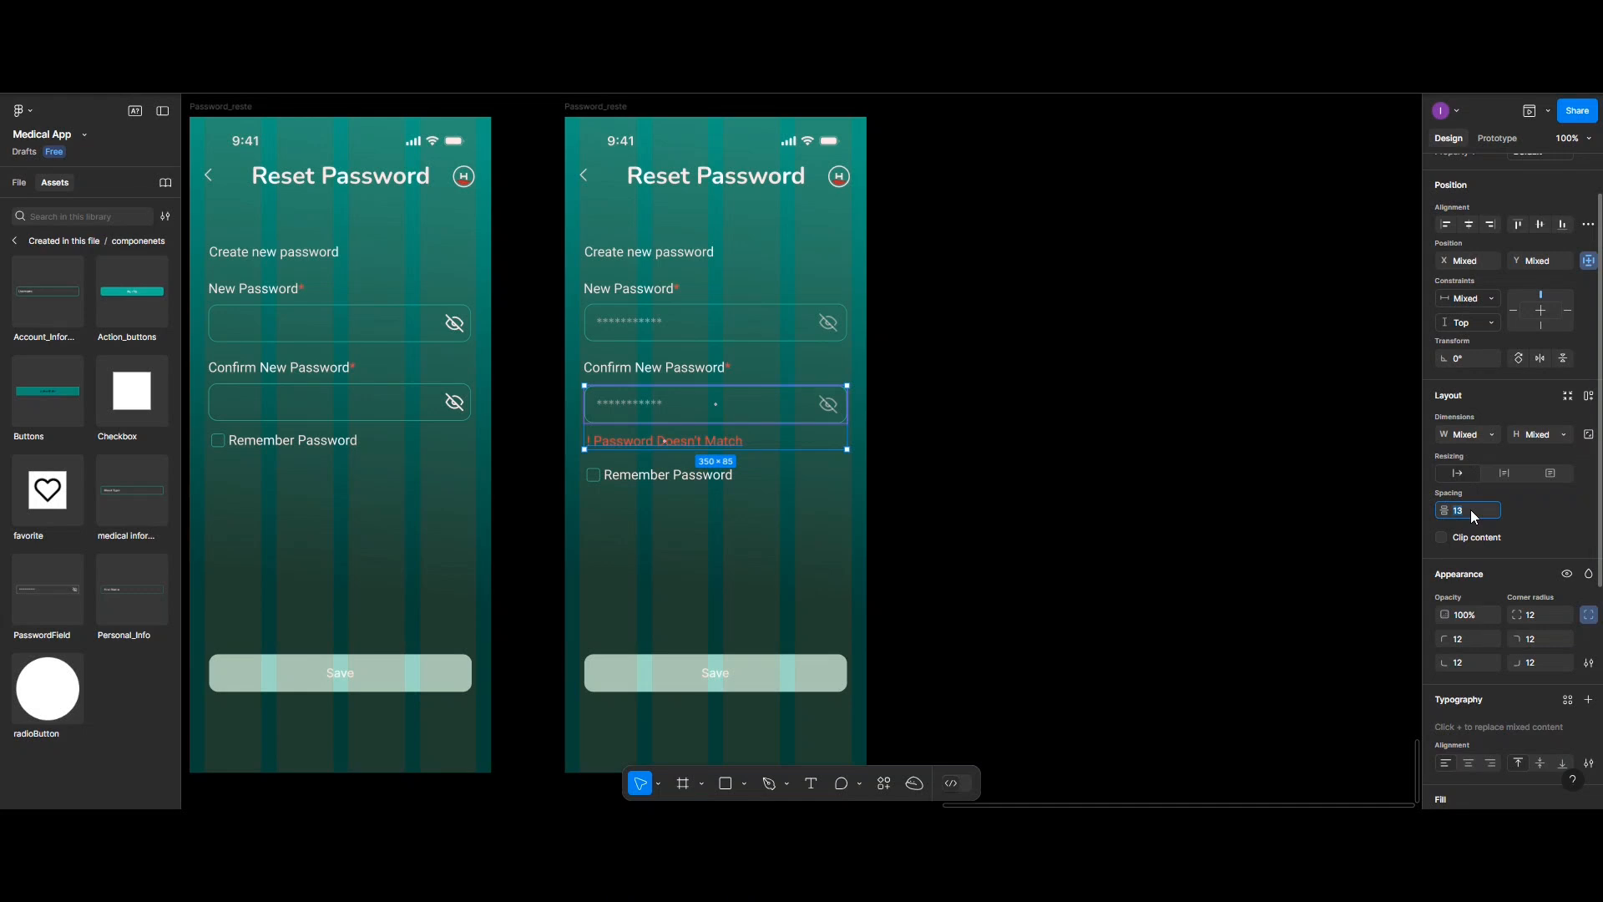
pyautogui.press('Return')
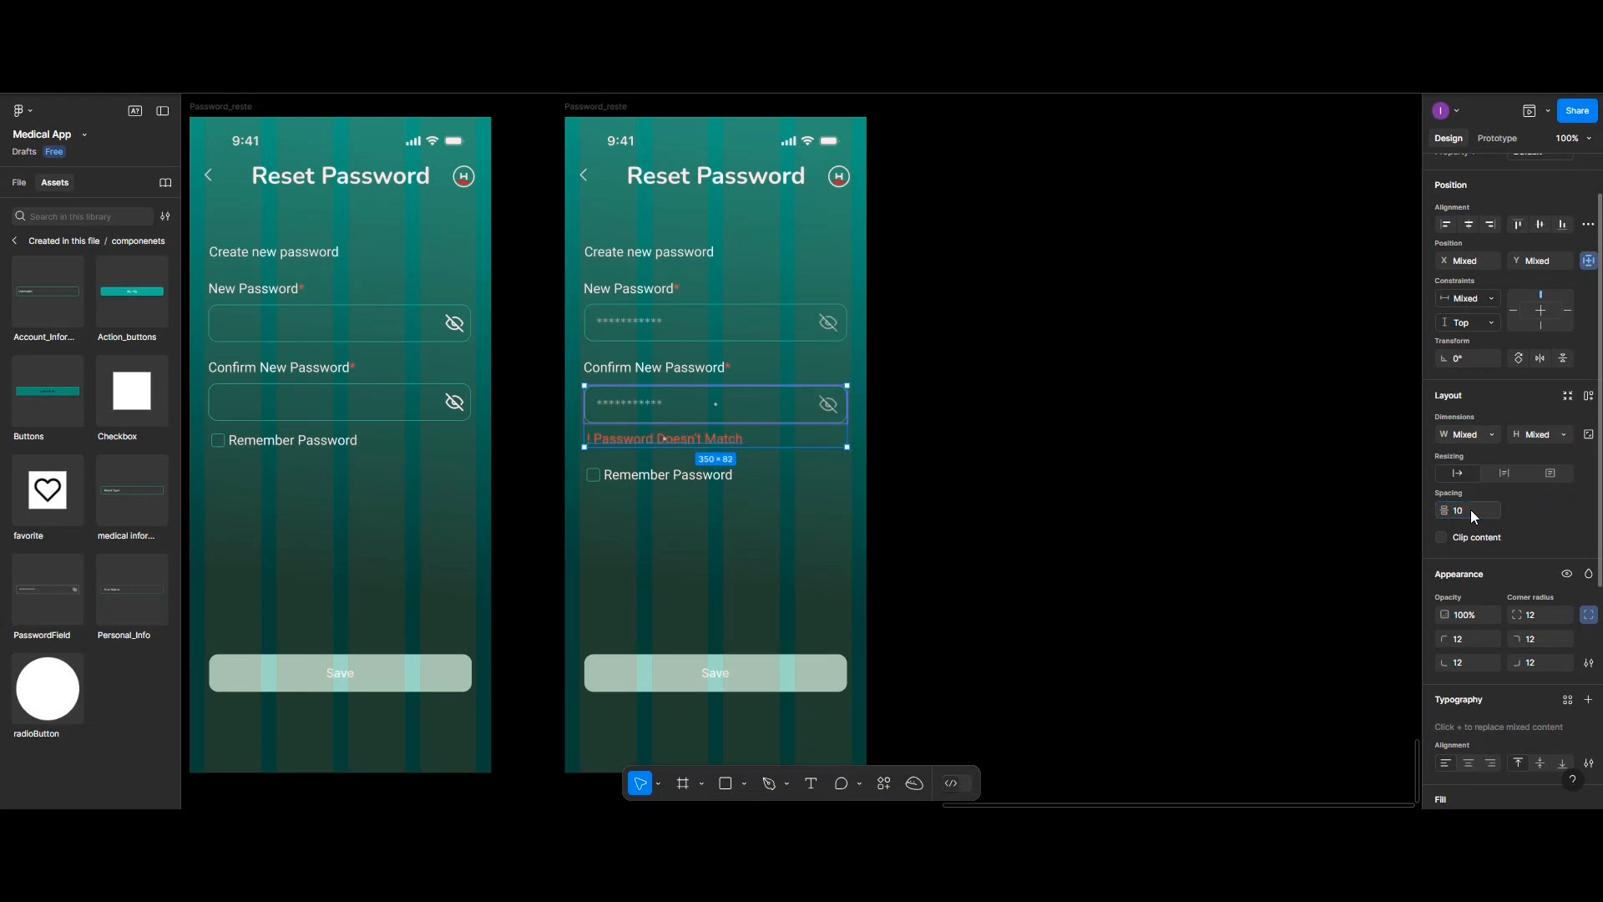
# Set the vertical spacing between the "! Password Doesn't Match" text and the Remember Password row to 20
pyautogui.click(596, 477)
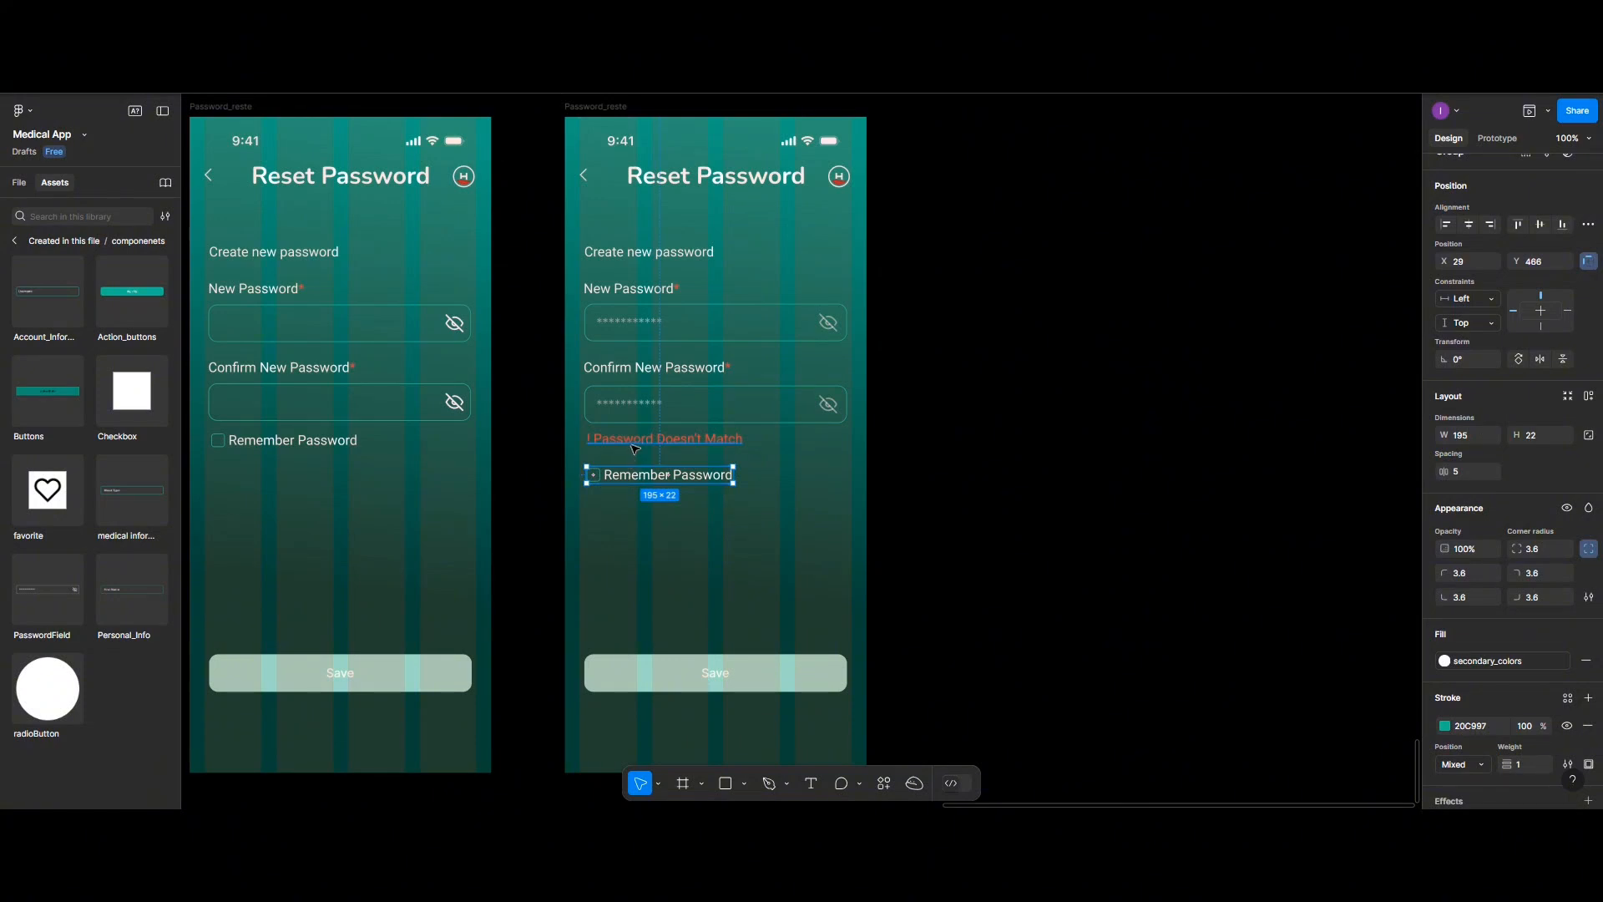
pyautogui.keyDown('shift'); pyautogui.click(635, 449); pyautogui.keyUp('shift')
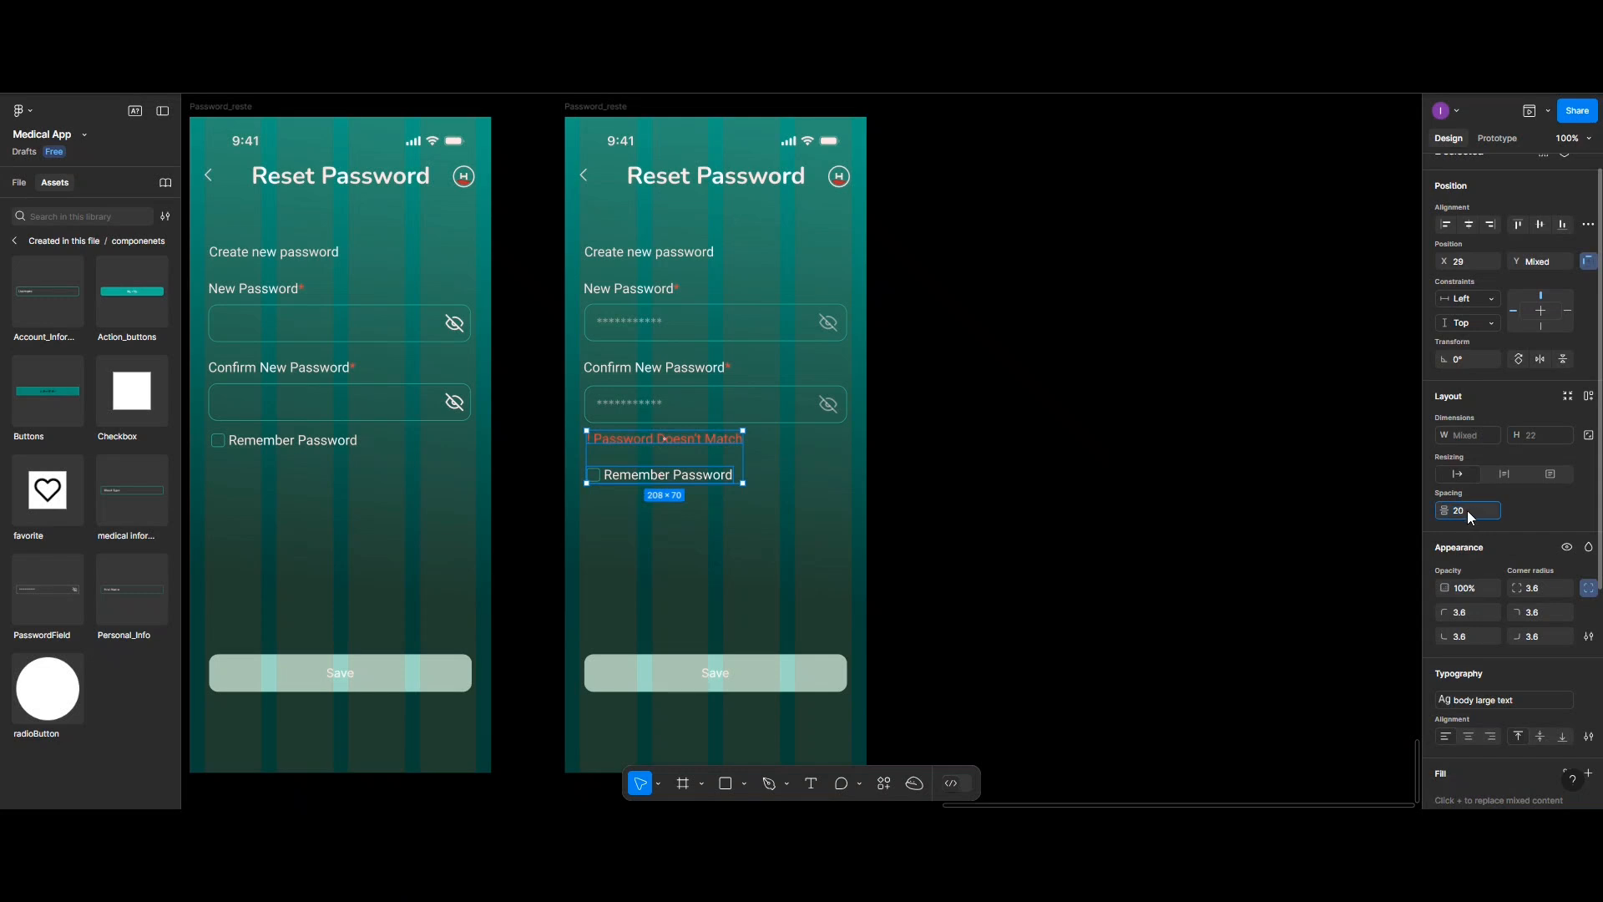
pyautogui.click(814, 590)
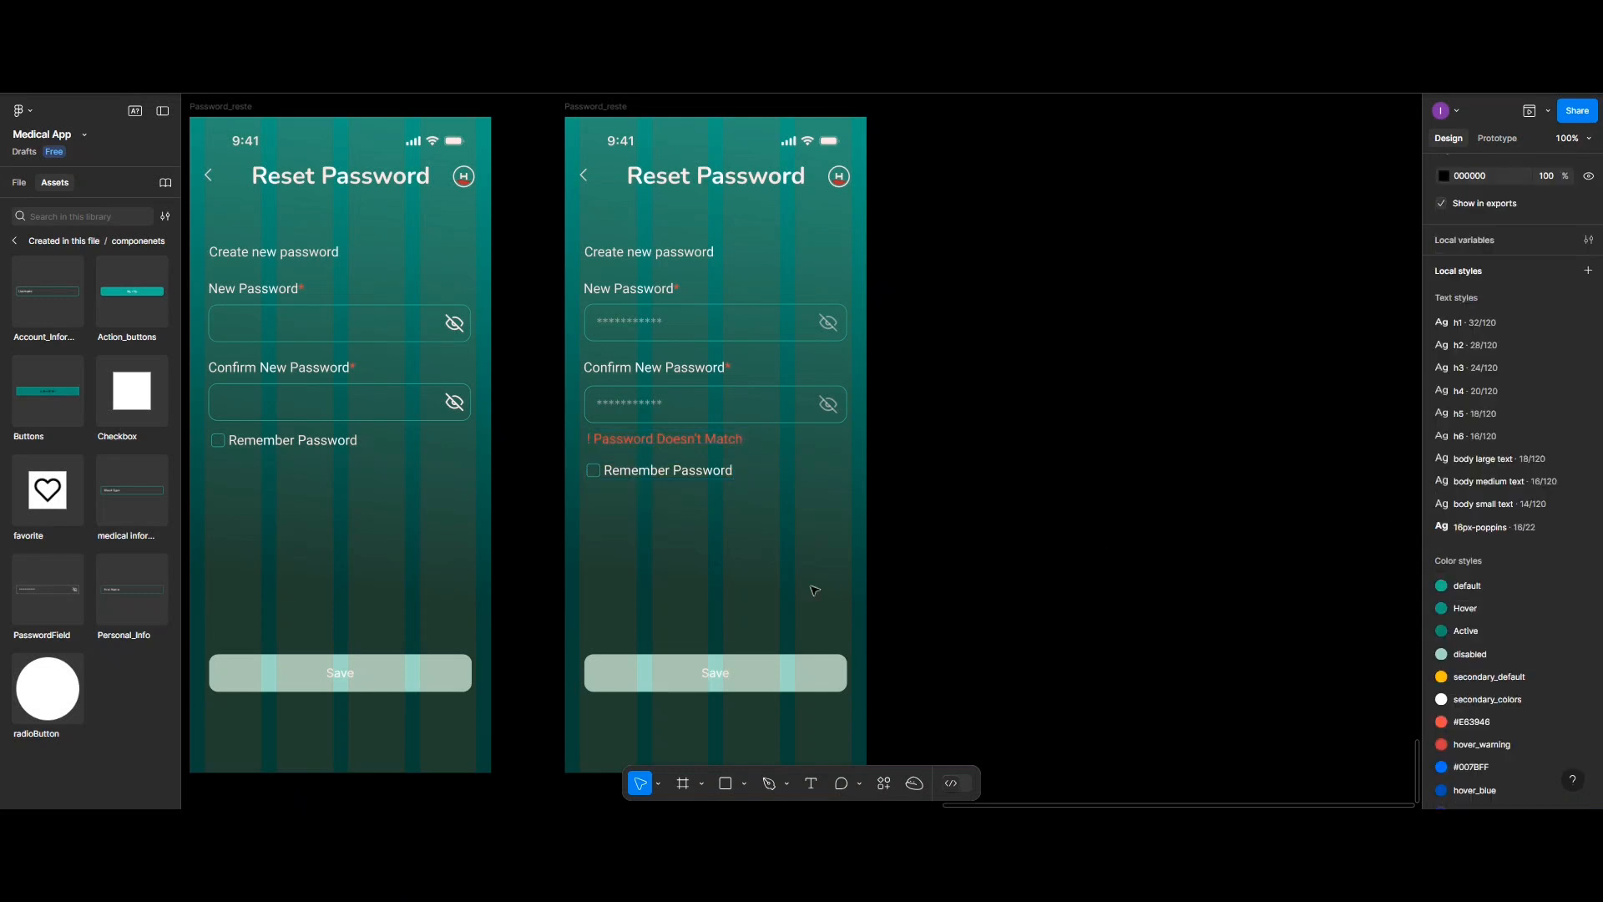
# Change the fill of the second frame's Save button to the "default" color style
pyautogui.click(785, 668)
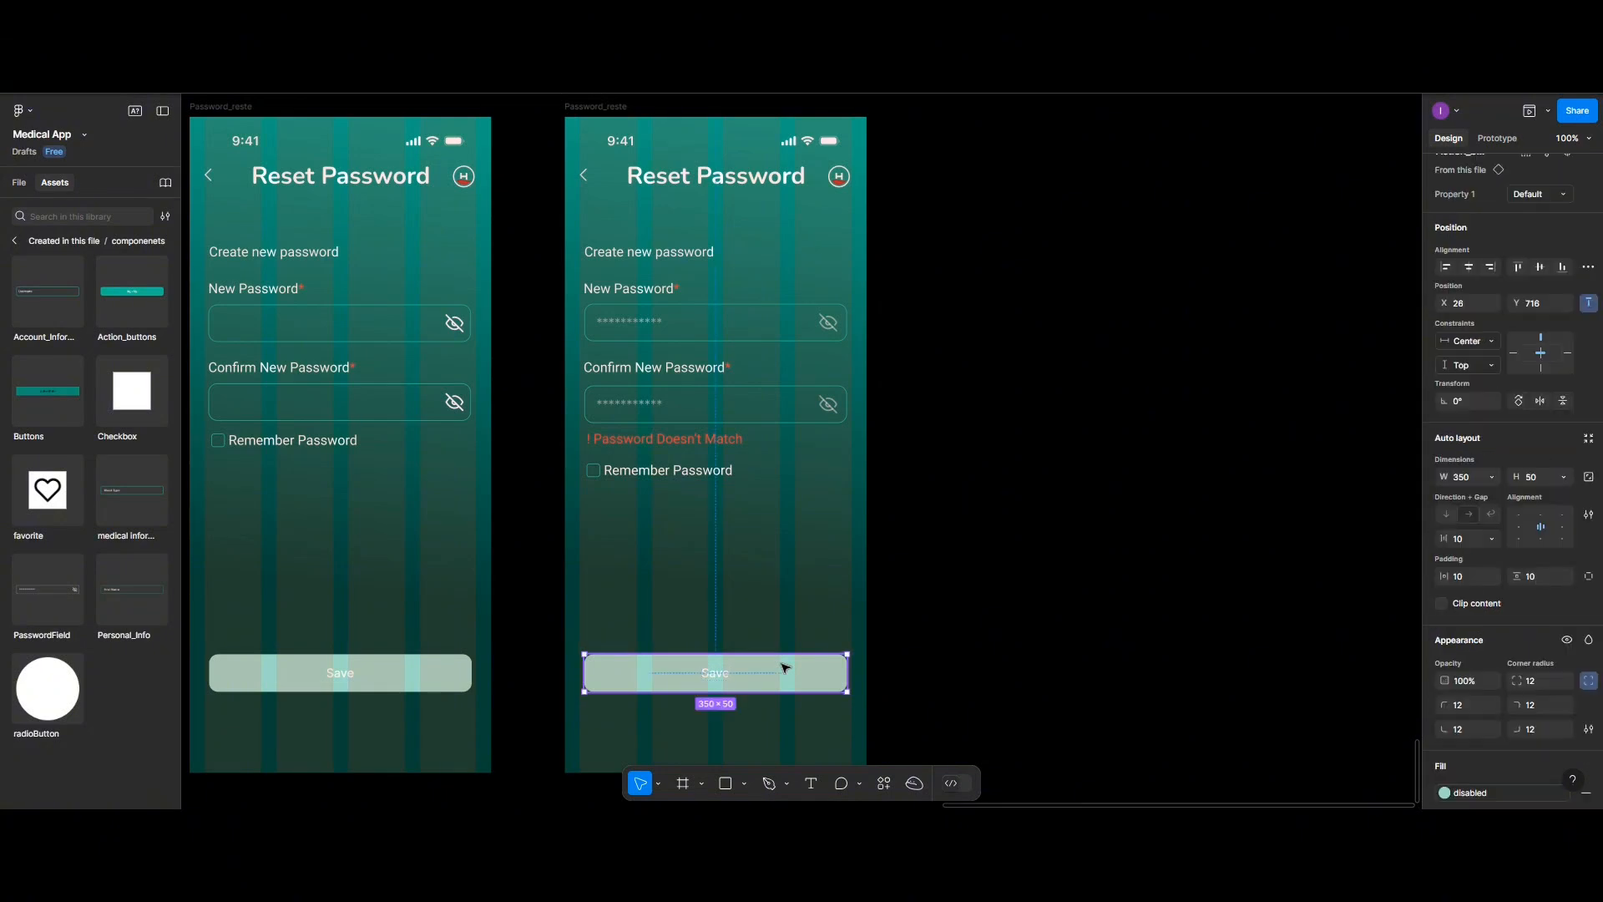
pyautogui.click(1450, 794)
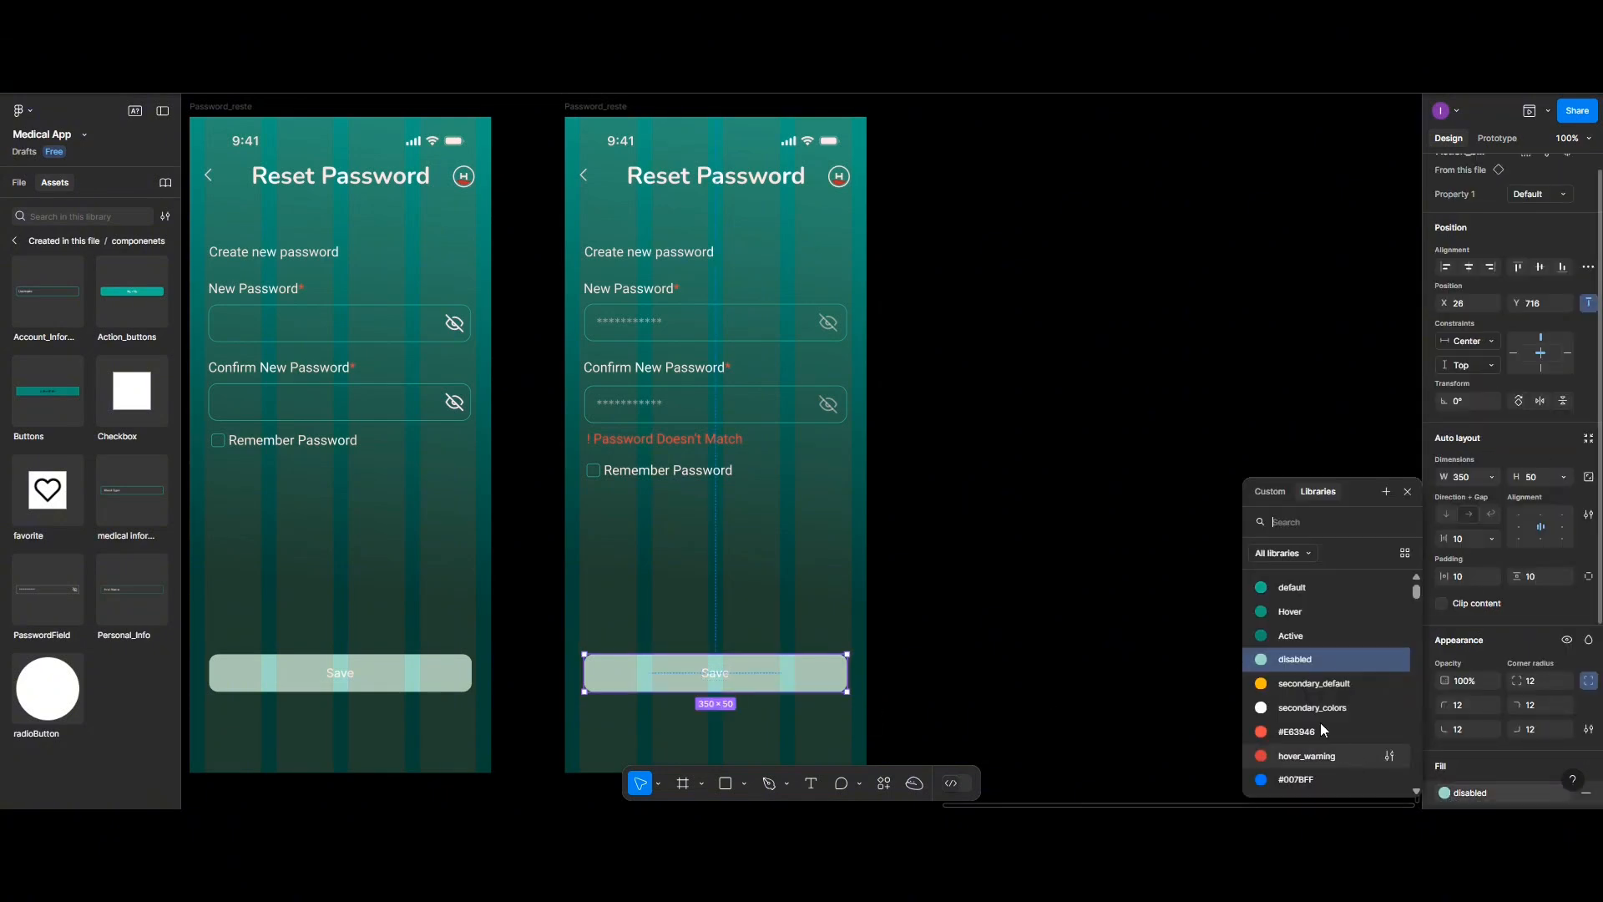
pyautogui.click(1282, 587)
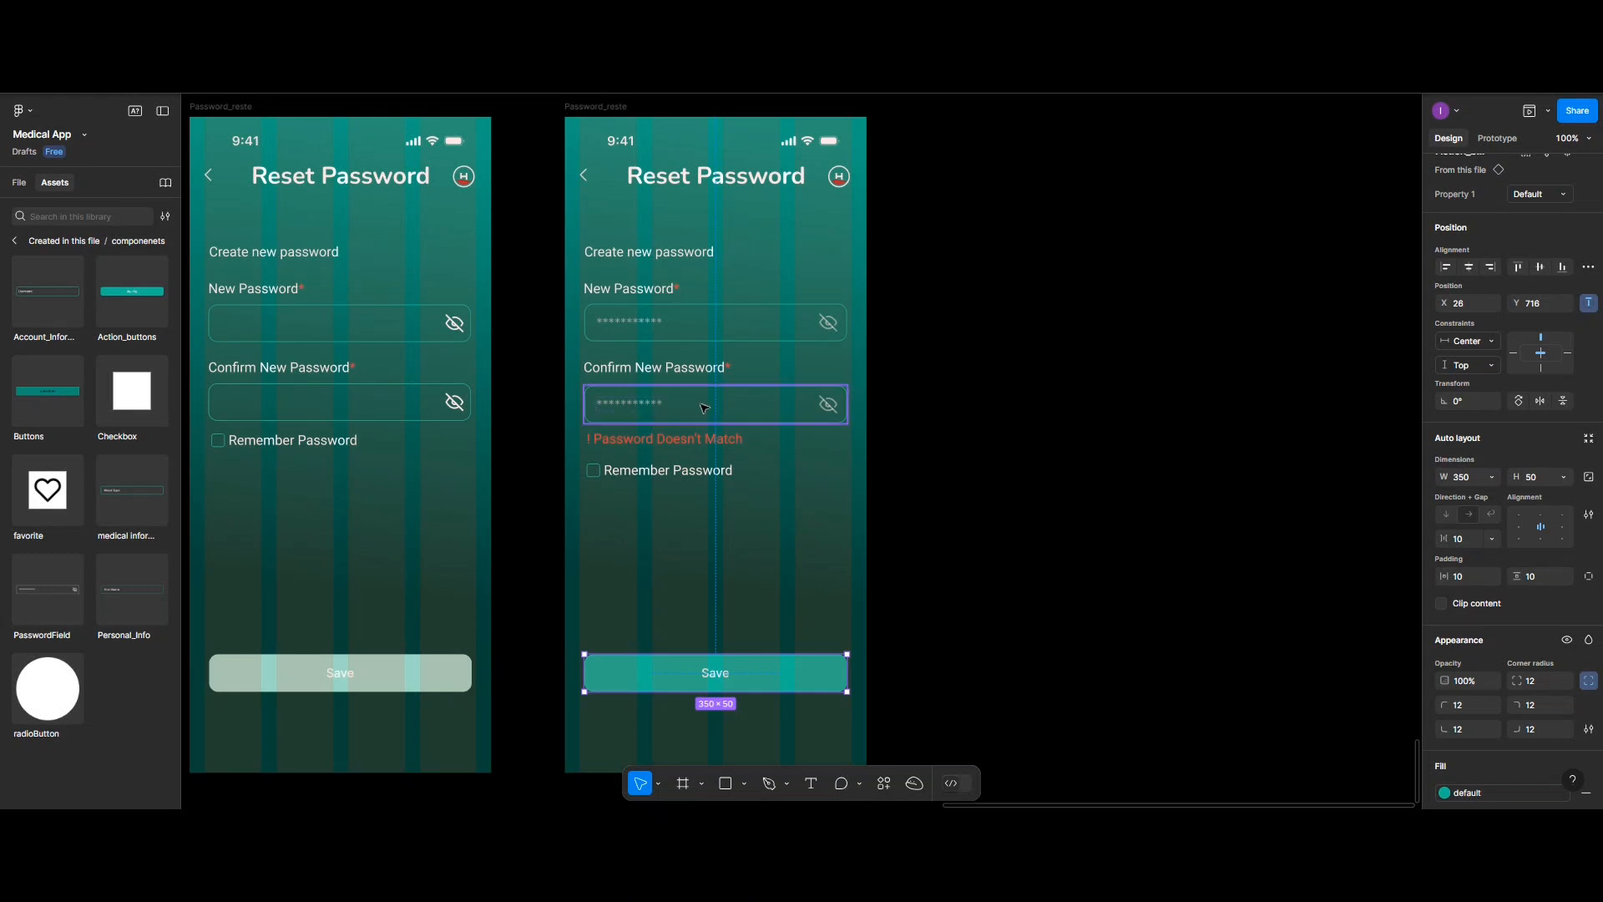
# Duplicate the Reset Password frame with the mismatch error and place the copy beside it as a third screen
pyautogui.scroll(2, 704, 407)
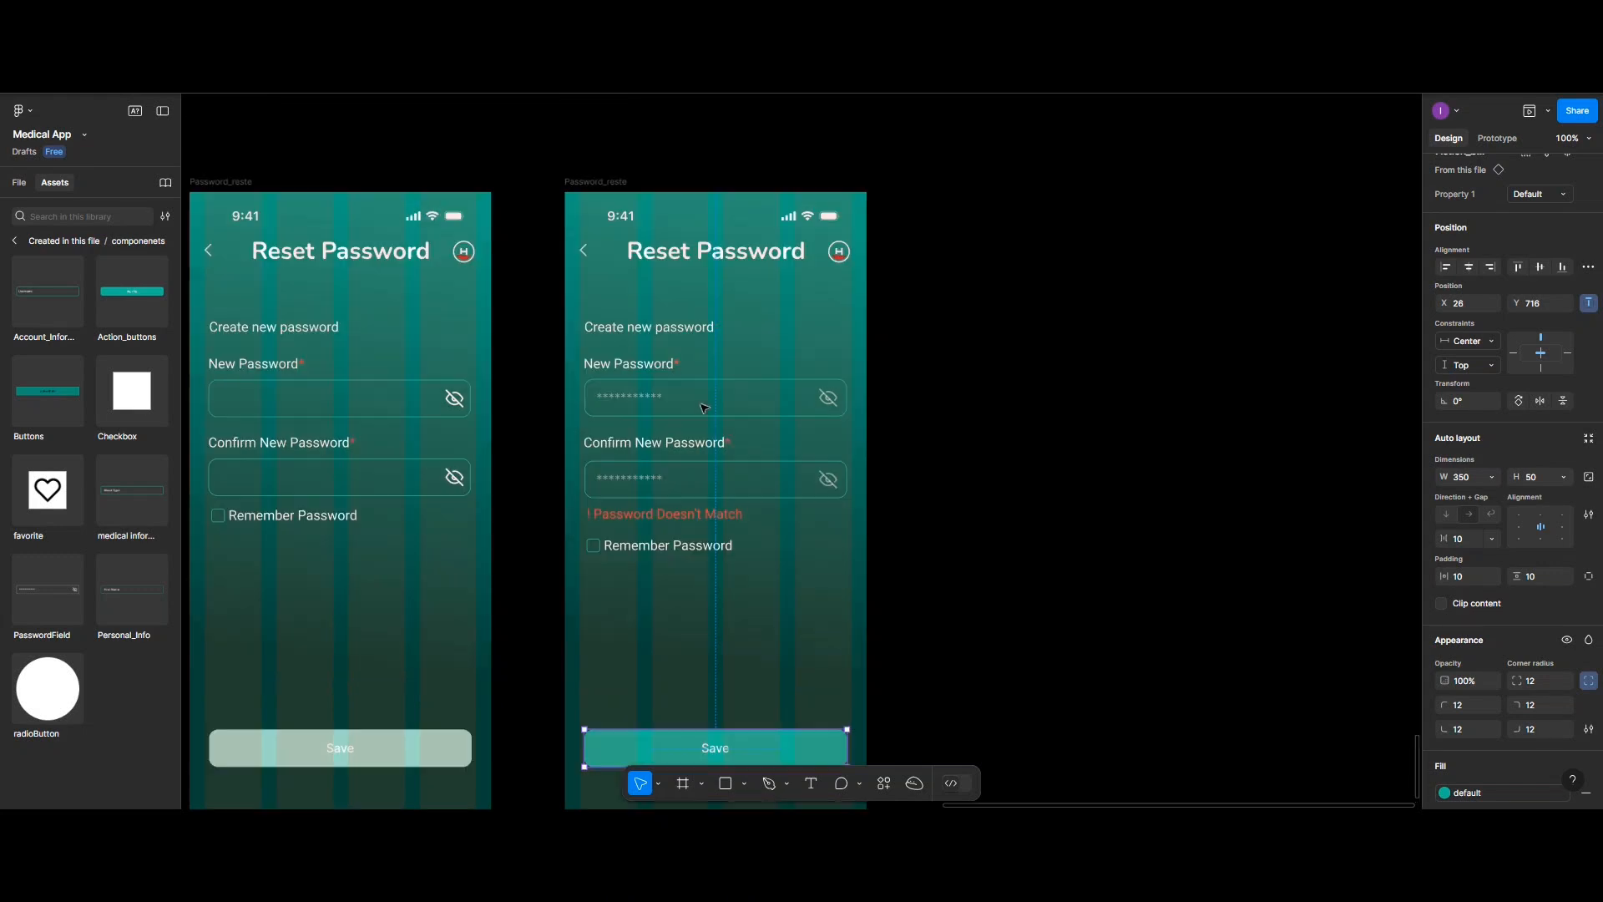
pyautogui.click(603, 183)
pyautogui.moveTo(603, 183); pyautogui.dragTo(980, 183)
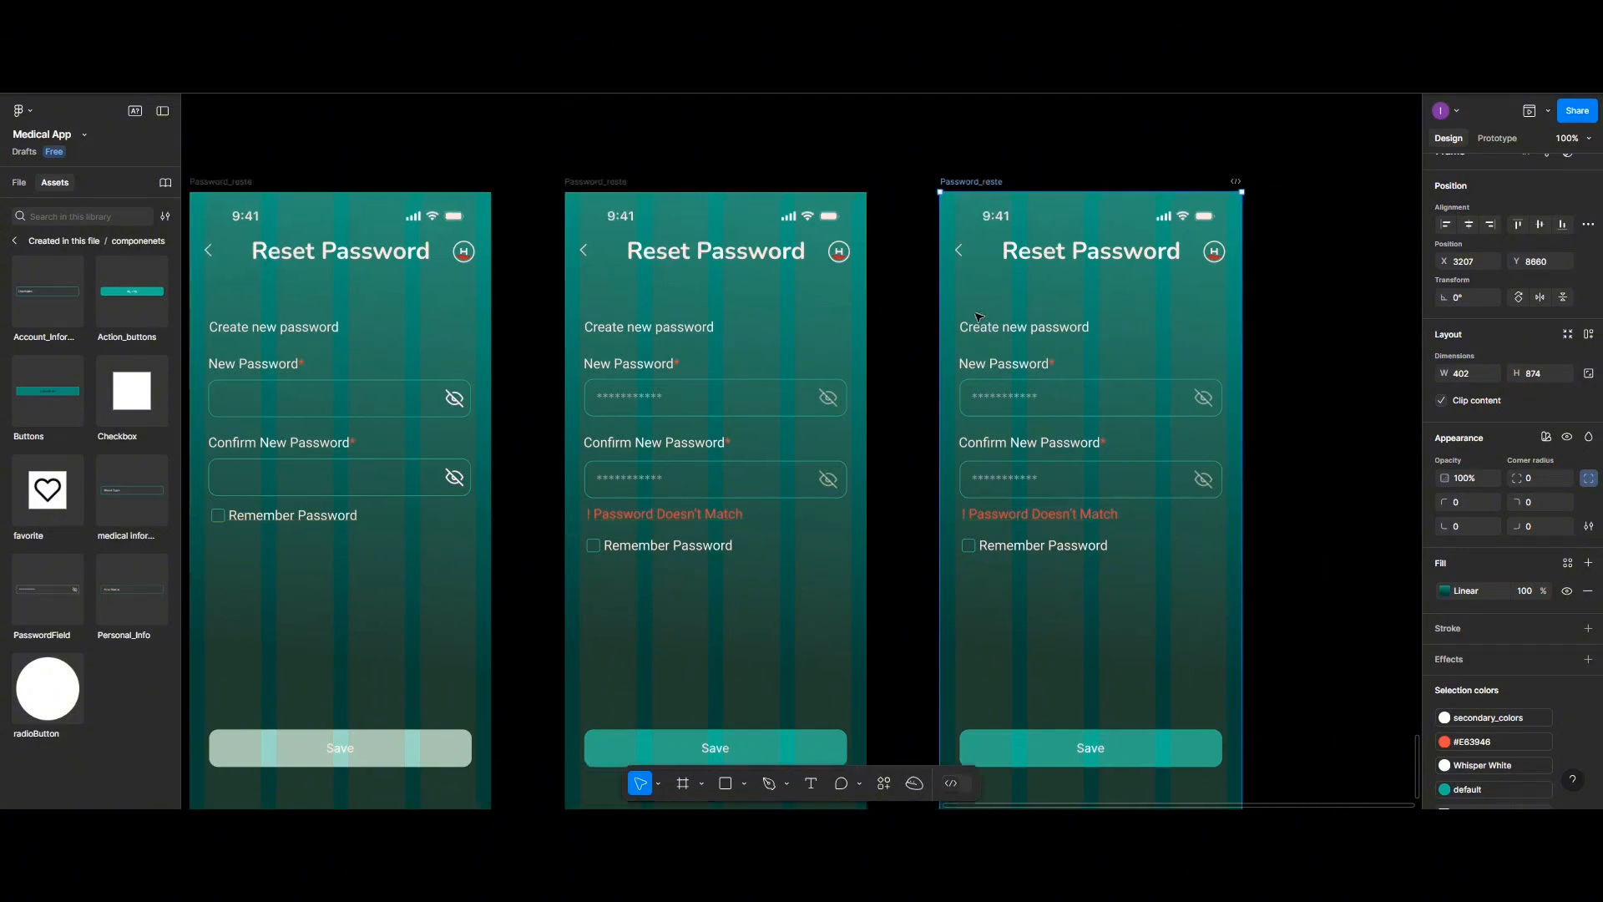
# Delete the "! Password Doesn't Match" text from the third Reset Password frame
pyautogui.hscroll(3, 825, 521)
pyautogui.click(825, 521)
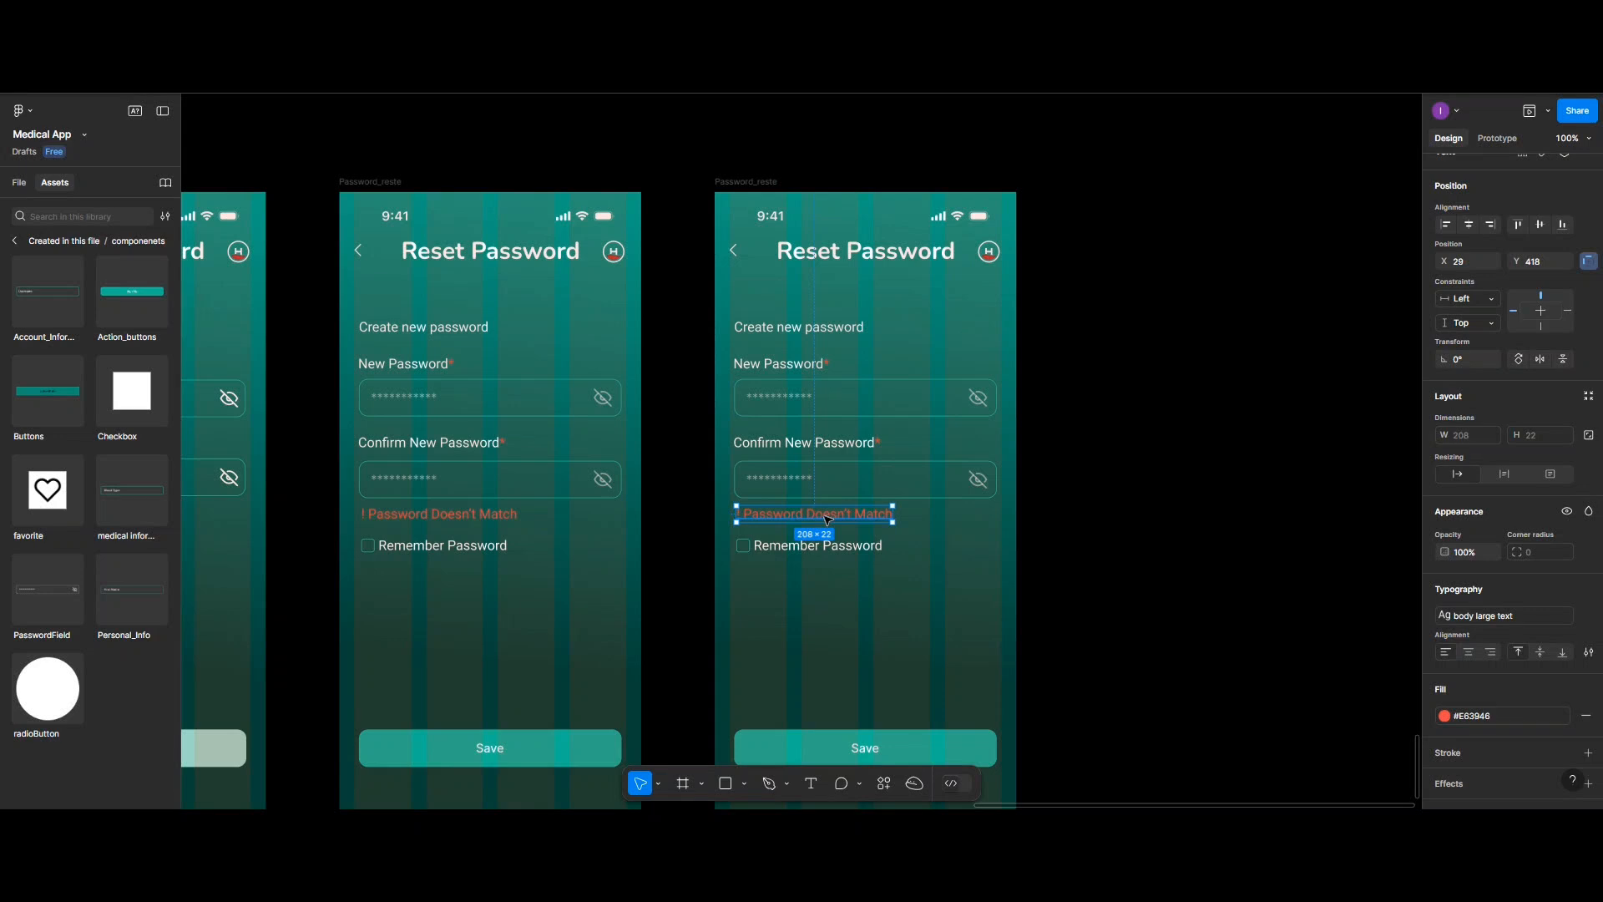
pyautogui.press('Delete')
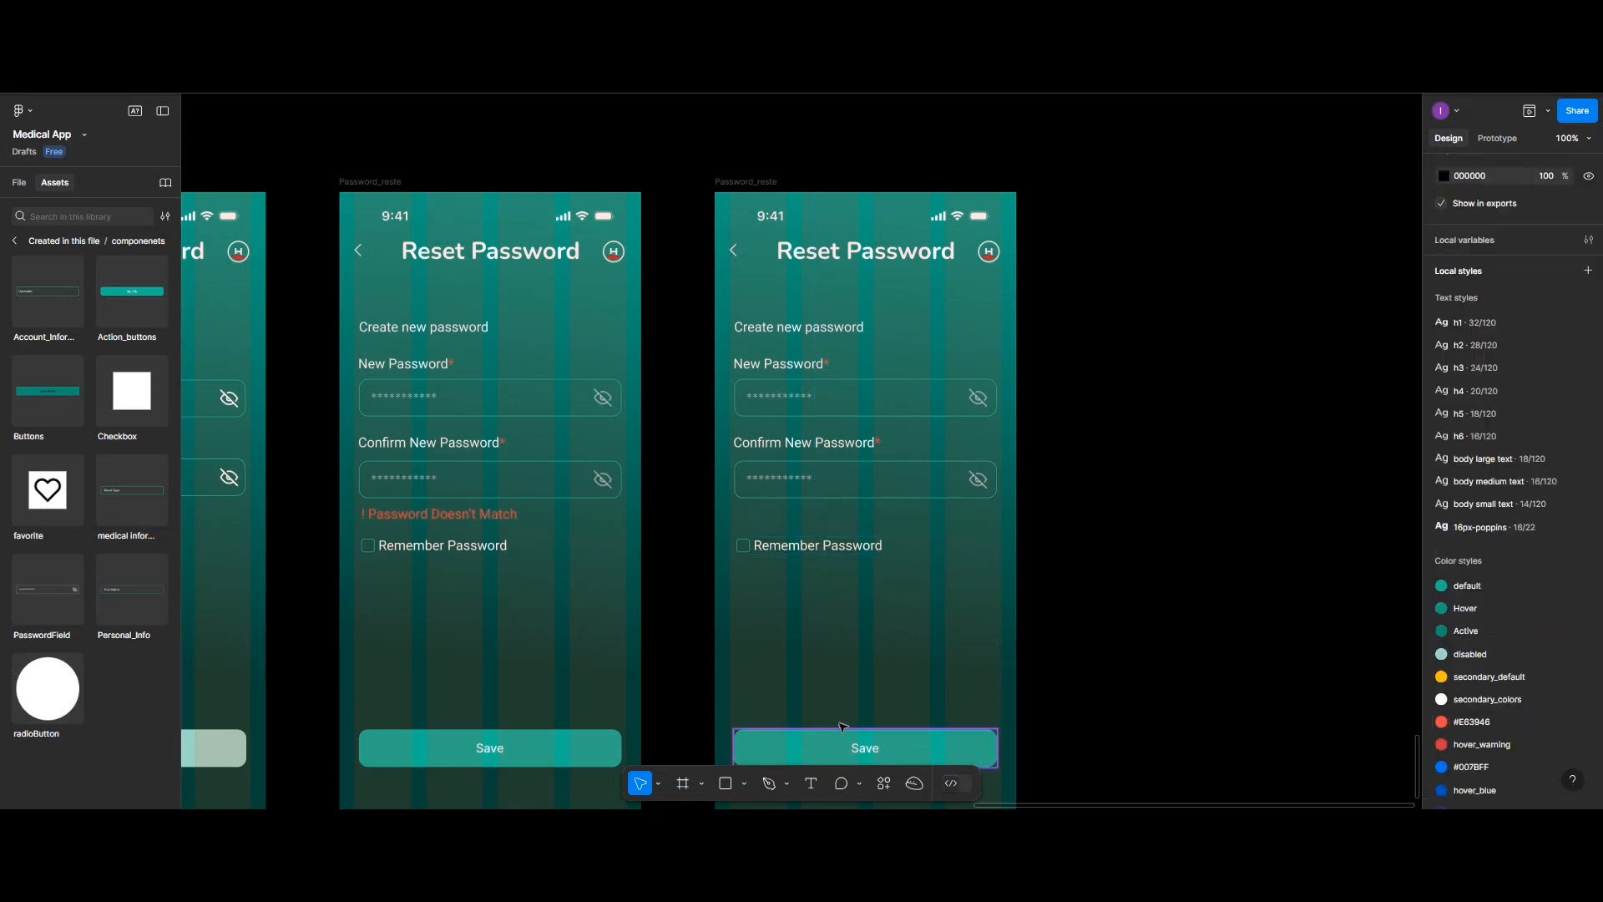
# Move the third frame's Save button up to Y 585 and place the Remember Password row 20 below the Confirm New Password field
pyautogui.moveTo(844, 755); pyautogui.dragTo(842, 639)
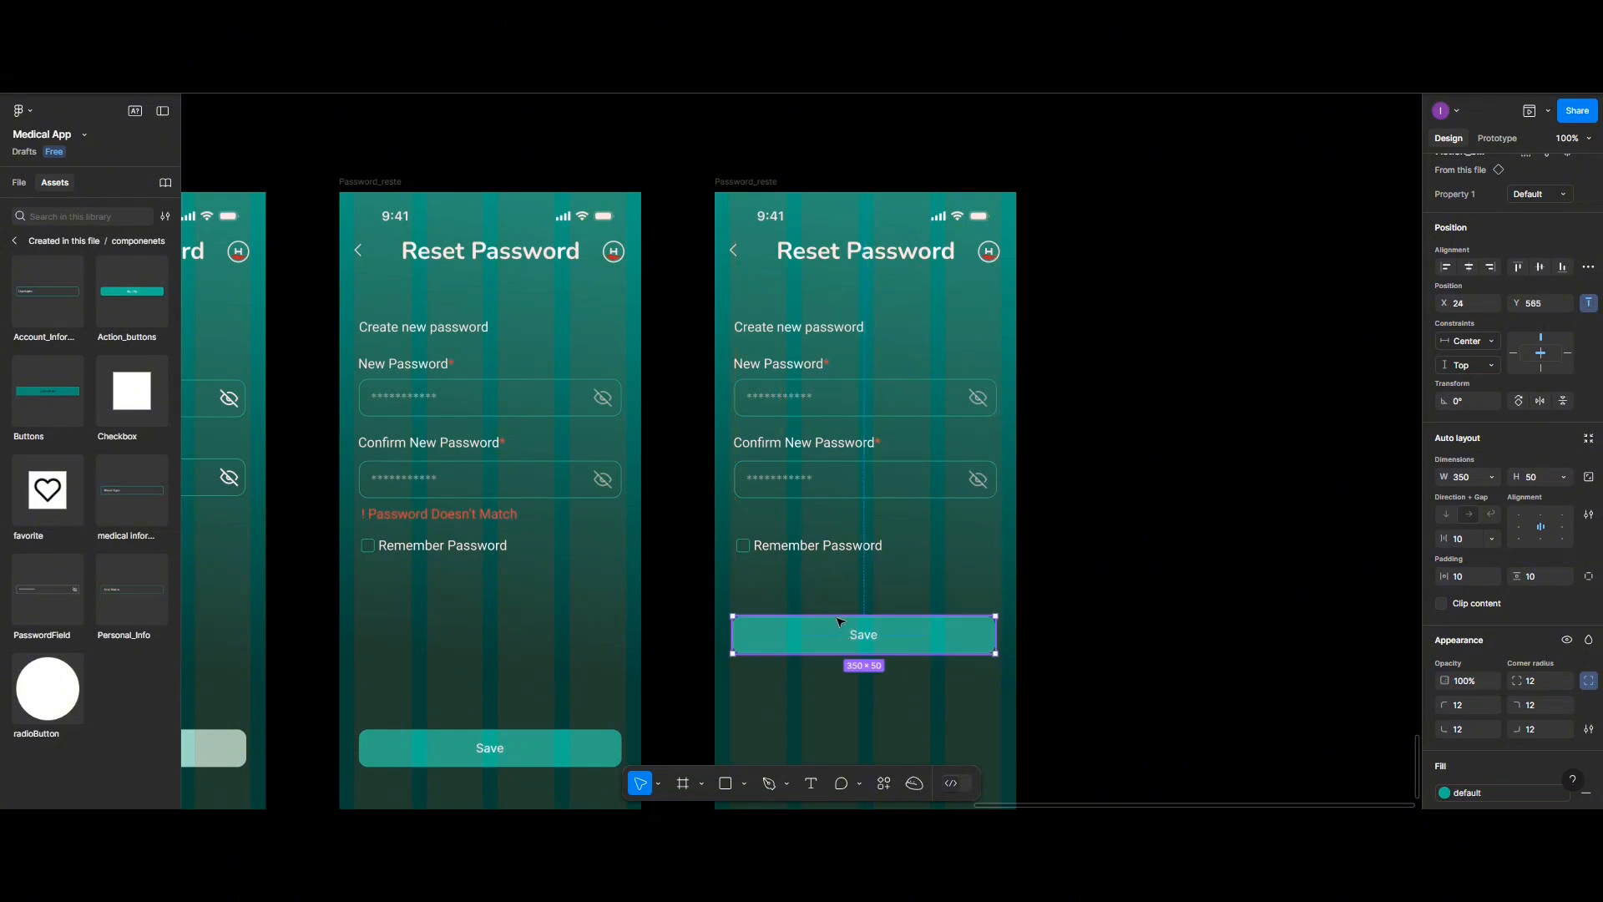
pyautogui.doubleClick(797, 542)
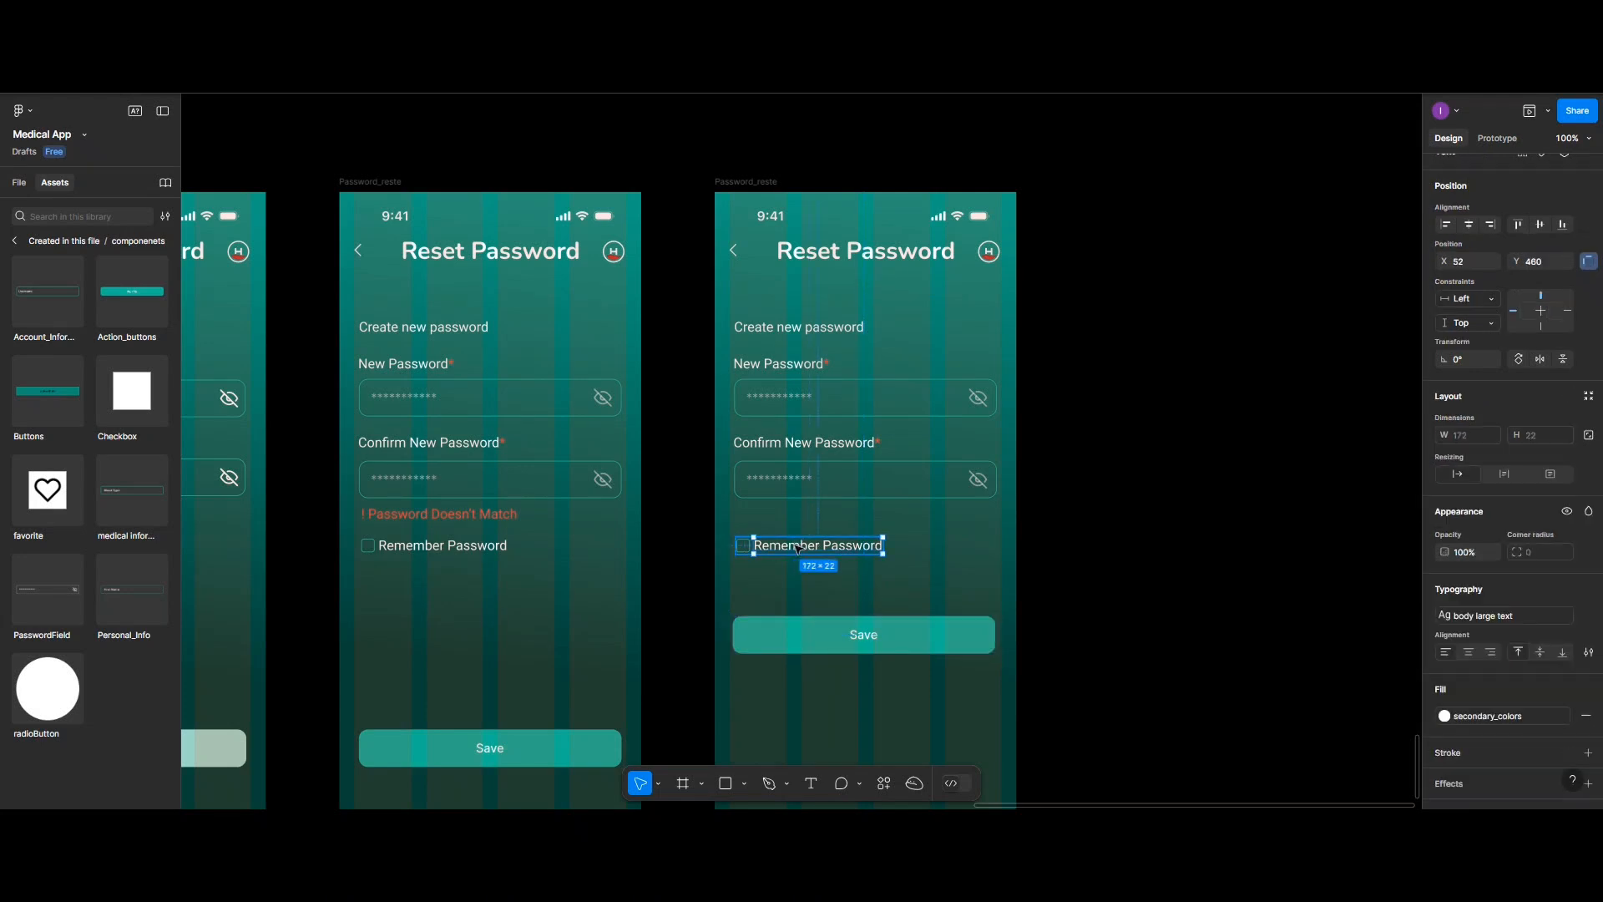
pyautogui.click(789, 530)
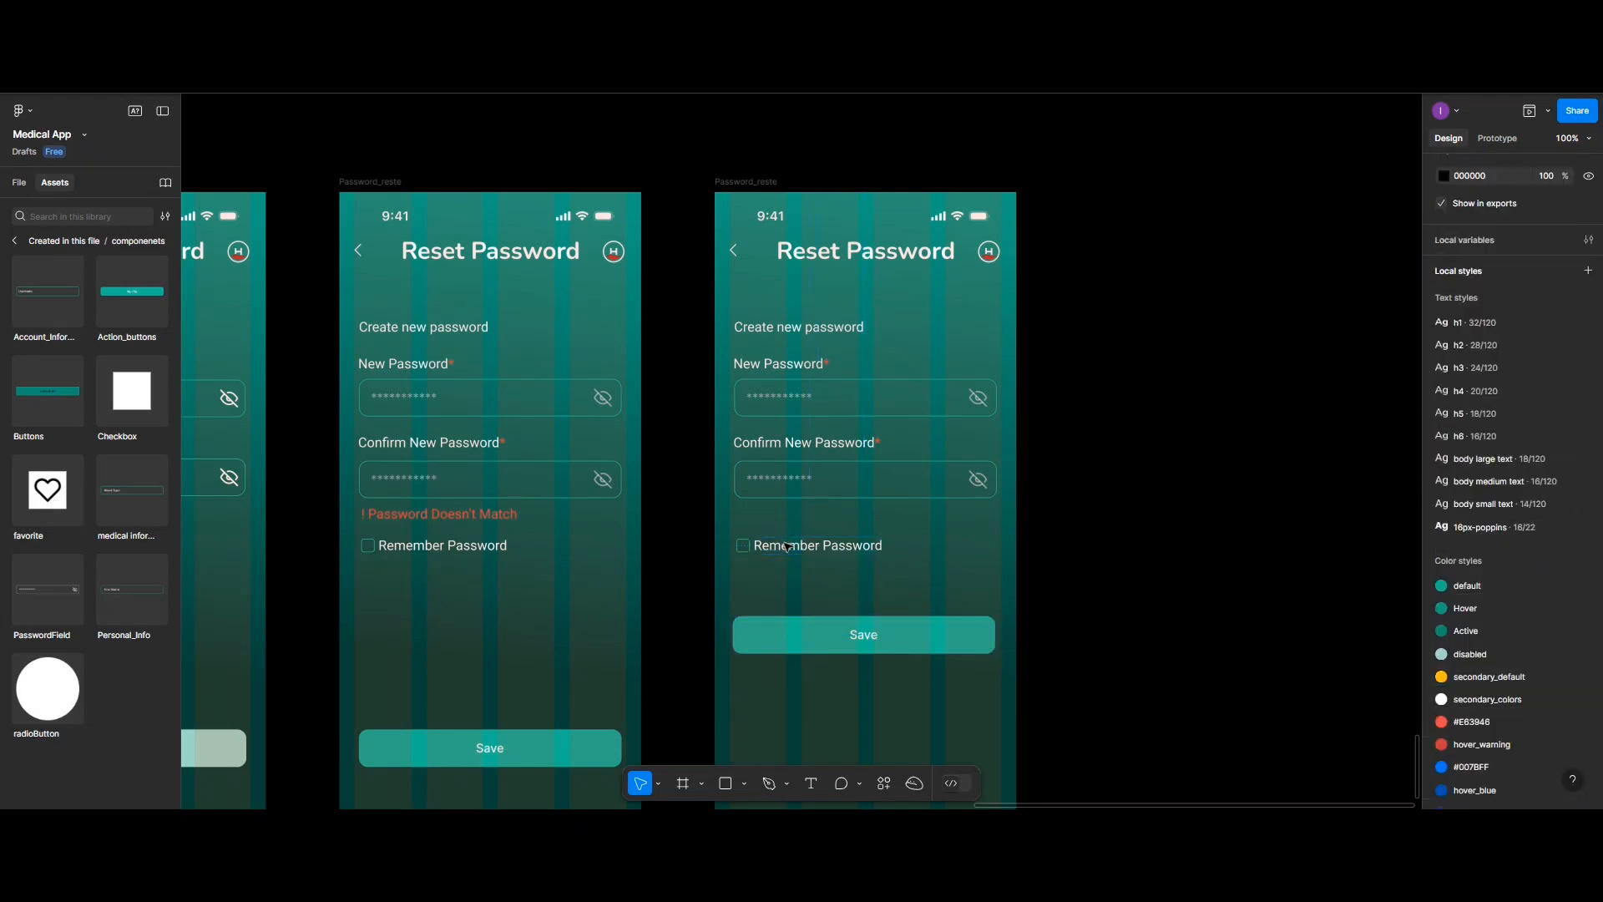
pyautogui.click(792, 545)
pyautogui.moveTo(793, 531); pyautogui.dragTo(793, 522)
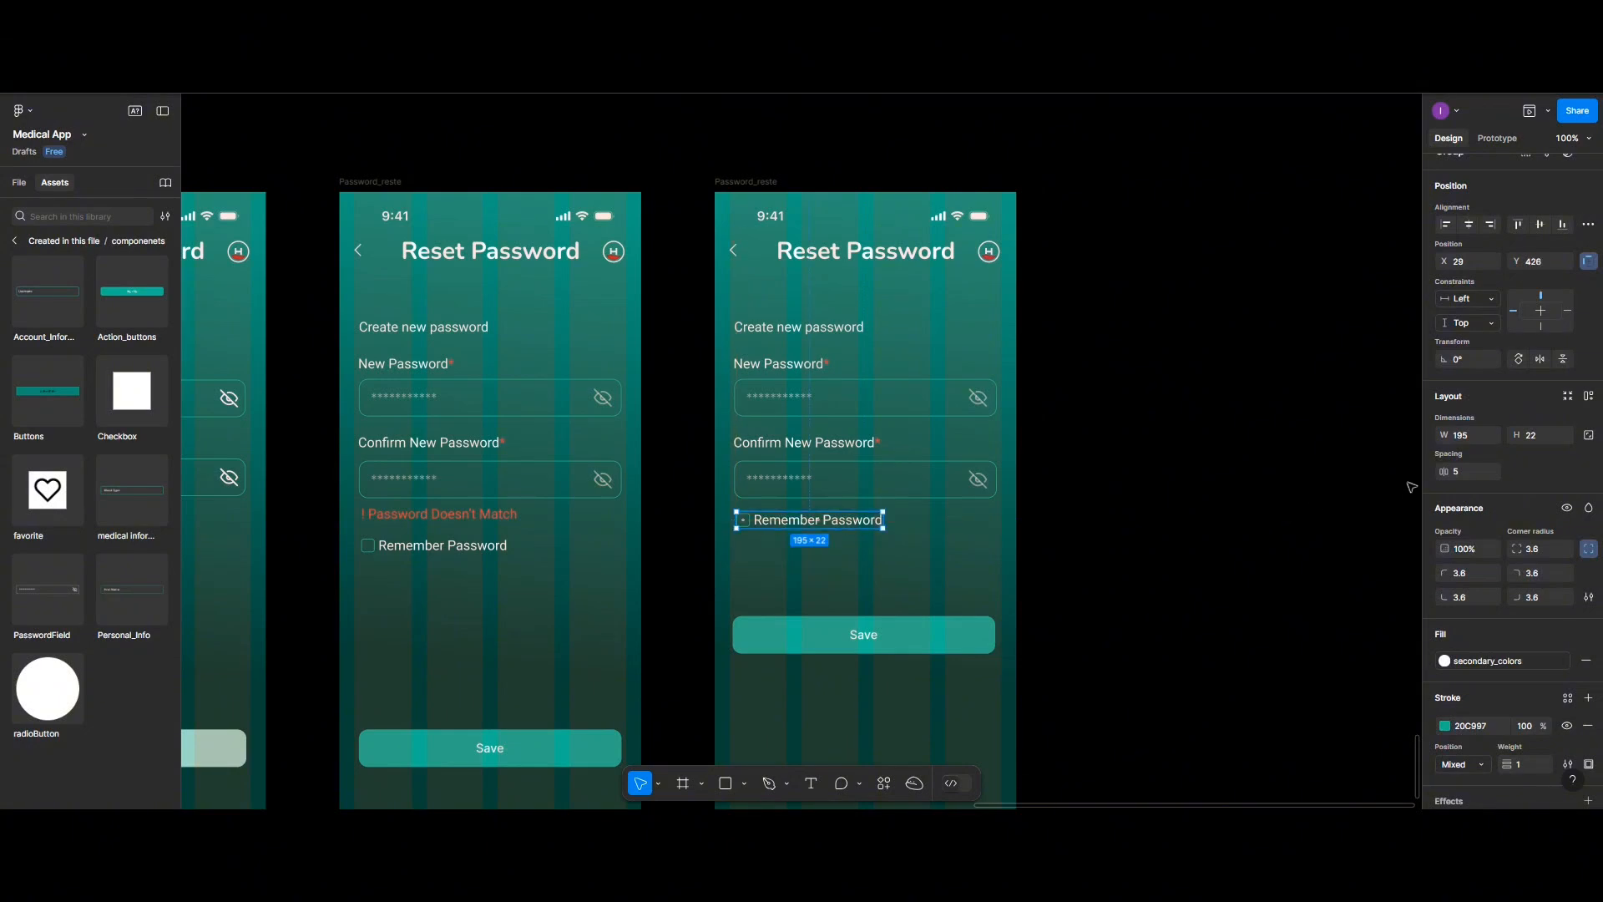
pyautogui.keyDown('shift'); pyautogui.click(880, 496); pyautogui.keyUp('shift')
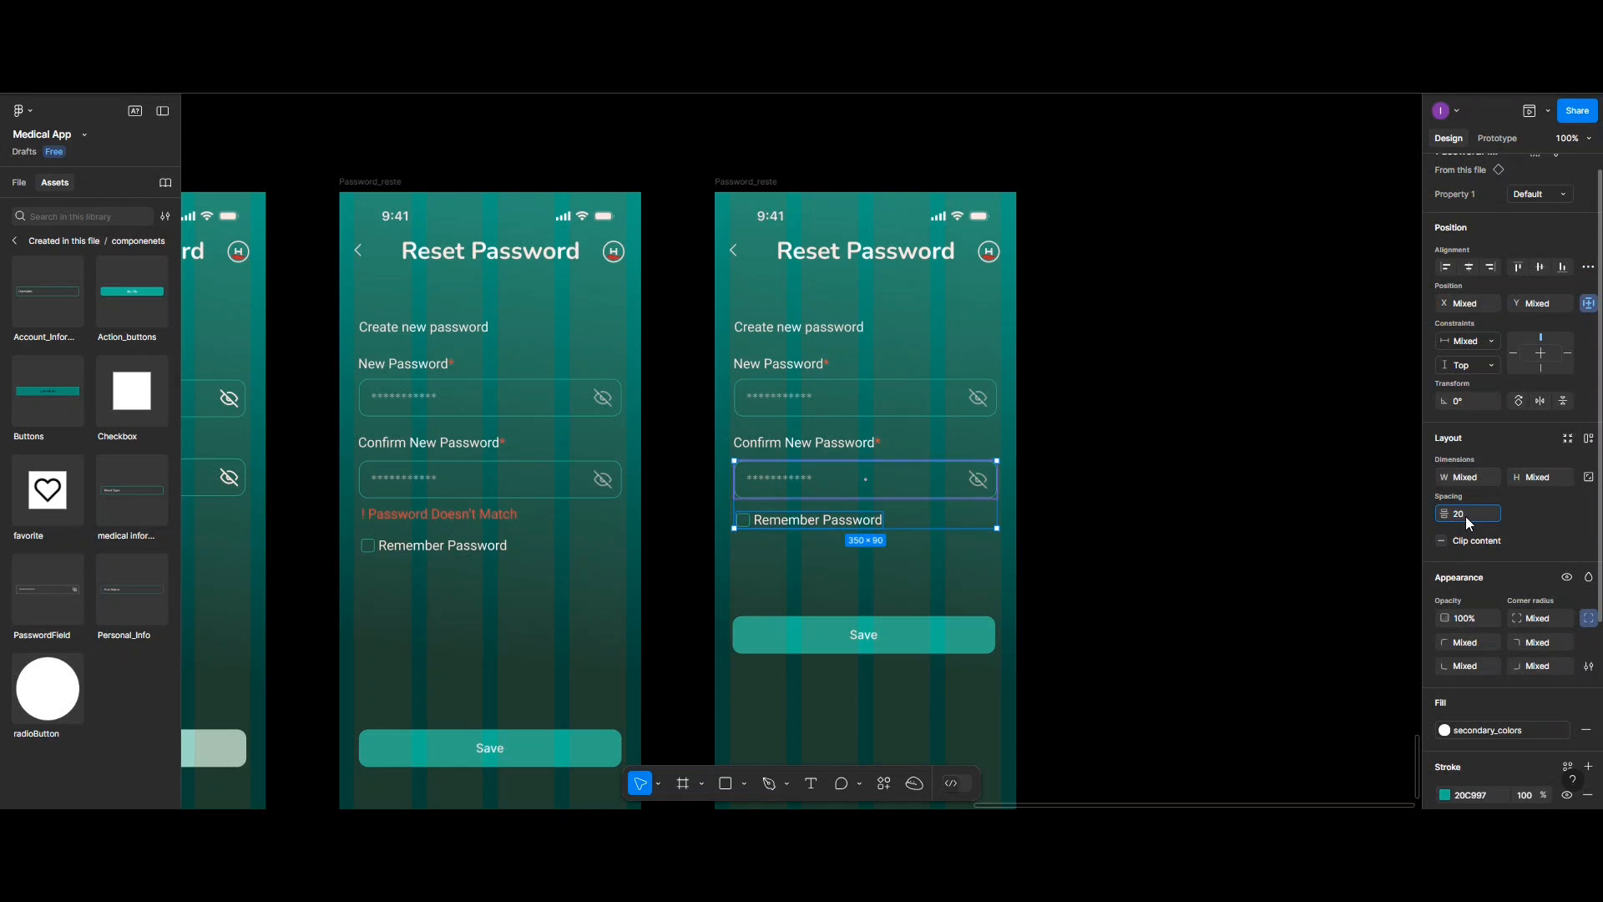
pyautogui.press('Return')
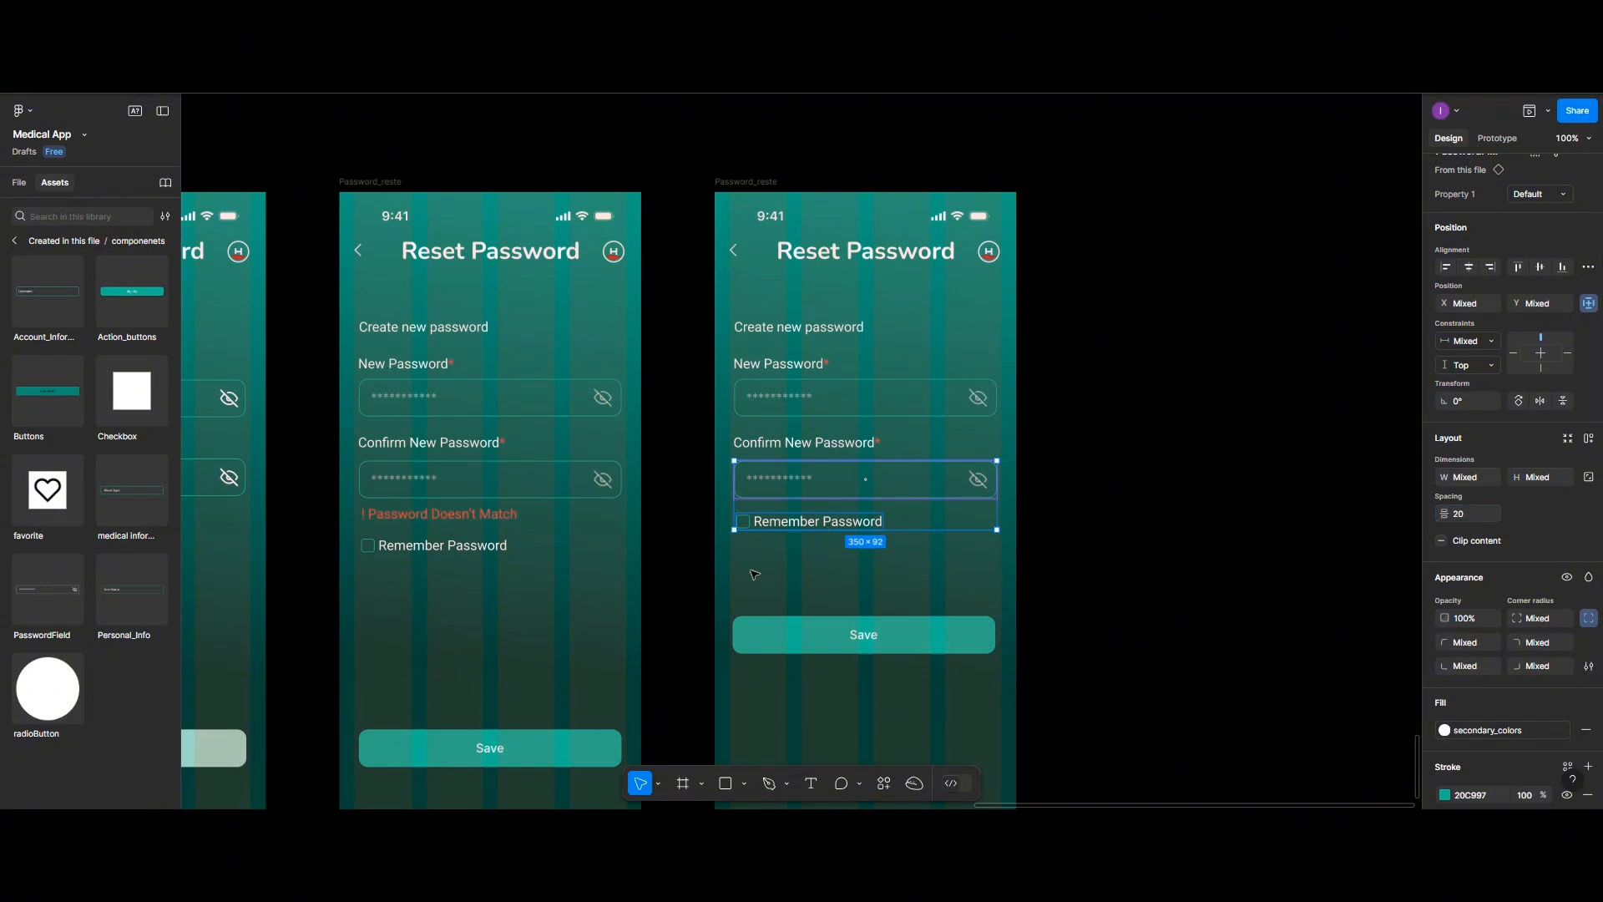
pyautogui.click(925, 734)
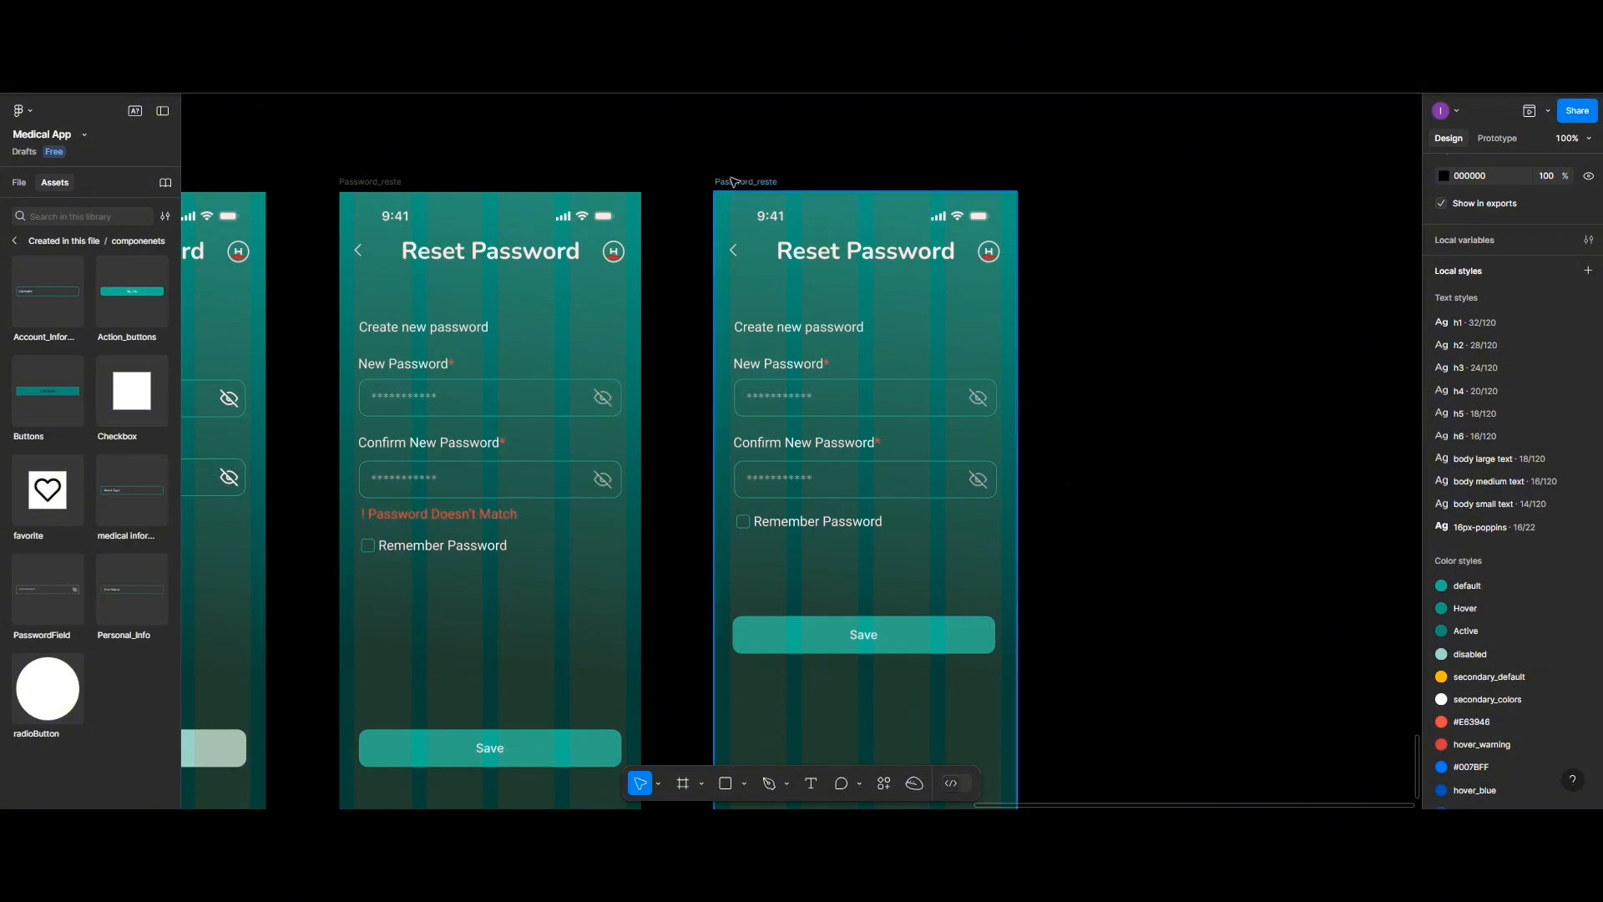
# Duplicate the third Reset Password frame and place the copy beside it as a fourth screen at X 3732, Y 8660
pyautogui.keyDown('alt'); pyautogui.moveTo(735, 182); pyautogui.dragTo(1125, 181); pyautogui.keyUp('alt')
pyautogui.hscroll(5, 1125, 182)
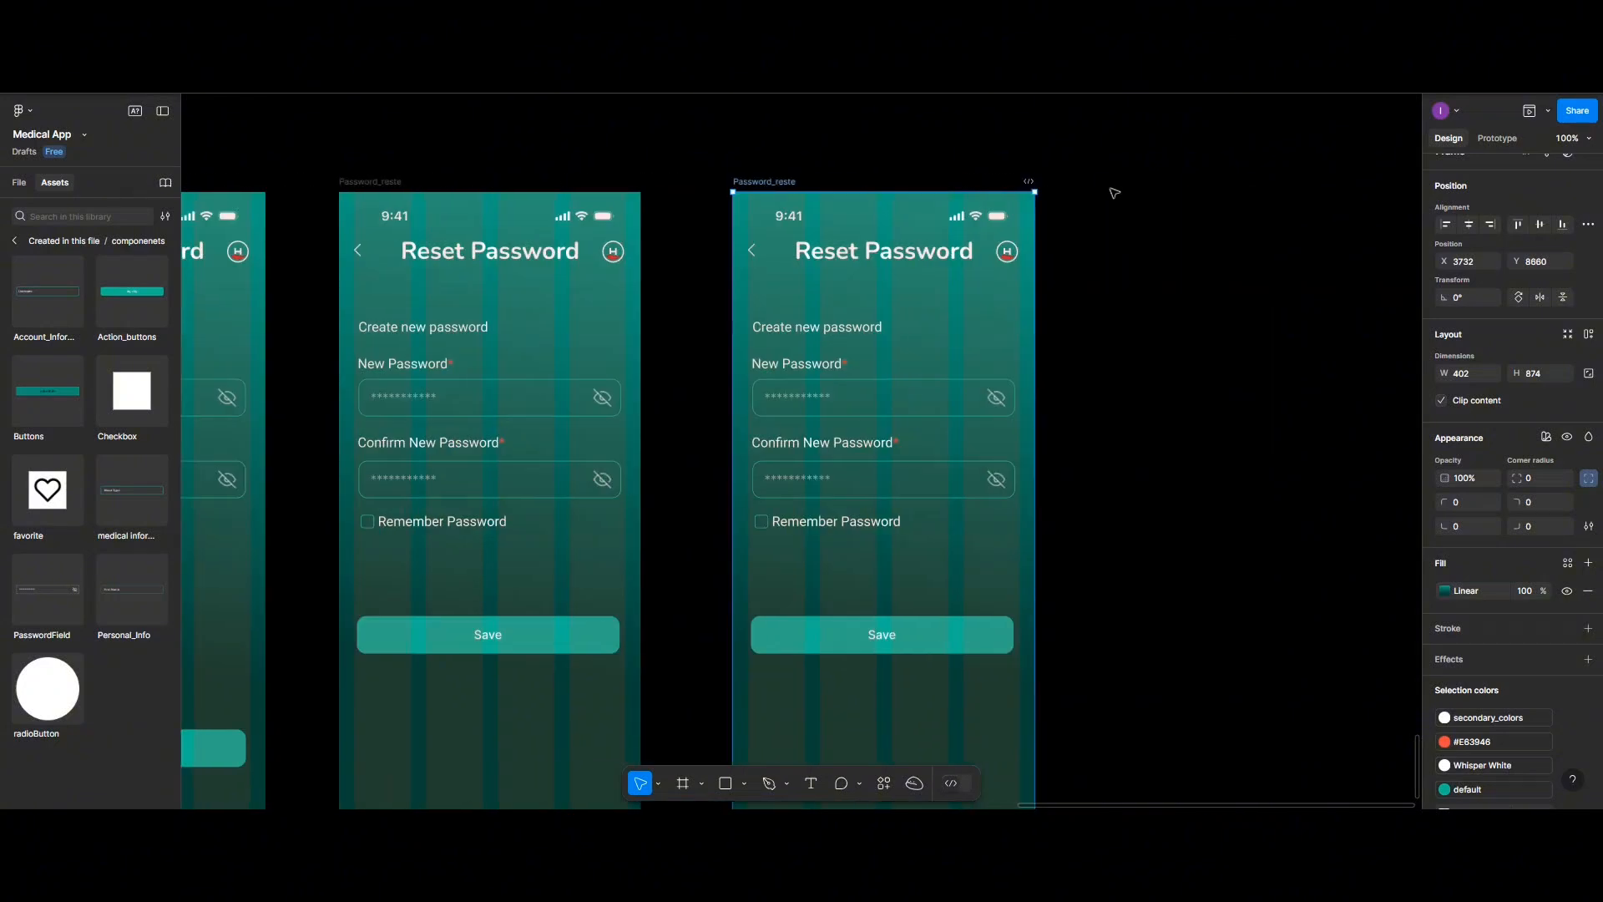
pyautogui.scroll(-1, 835, 585)
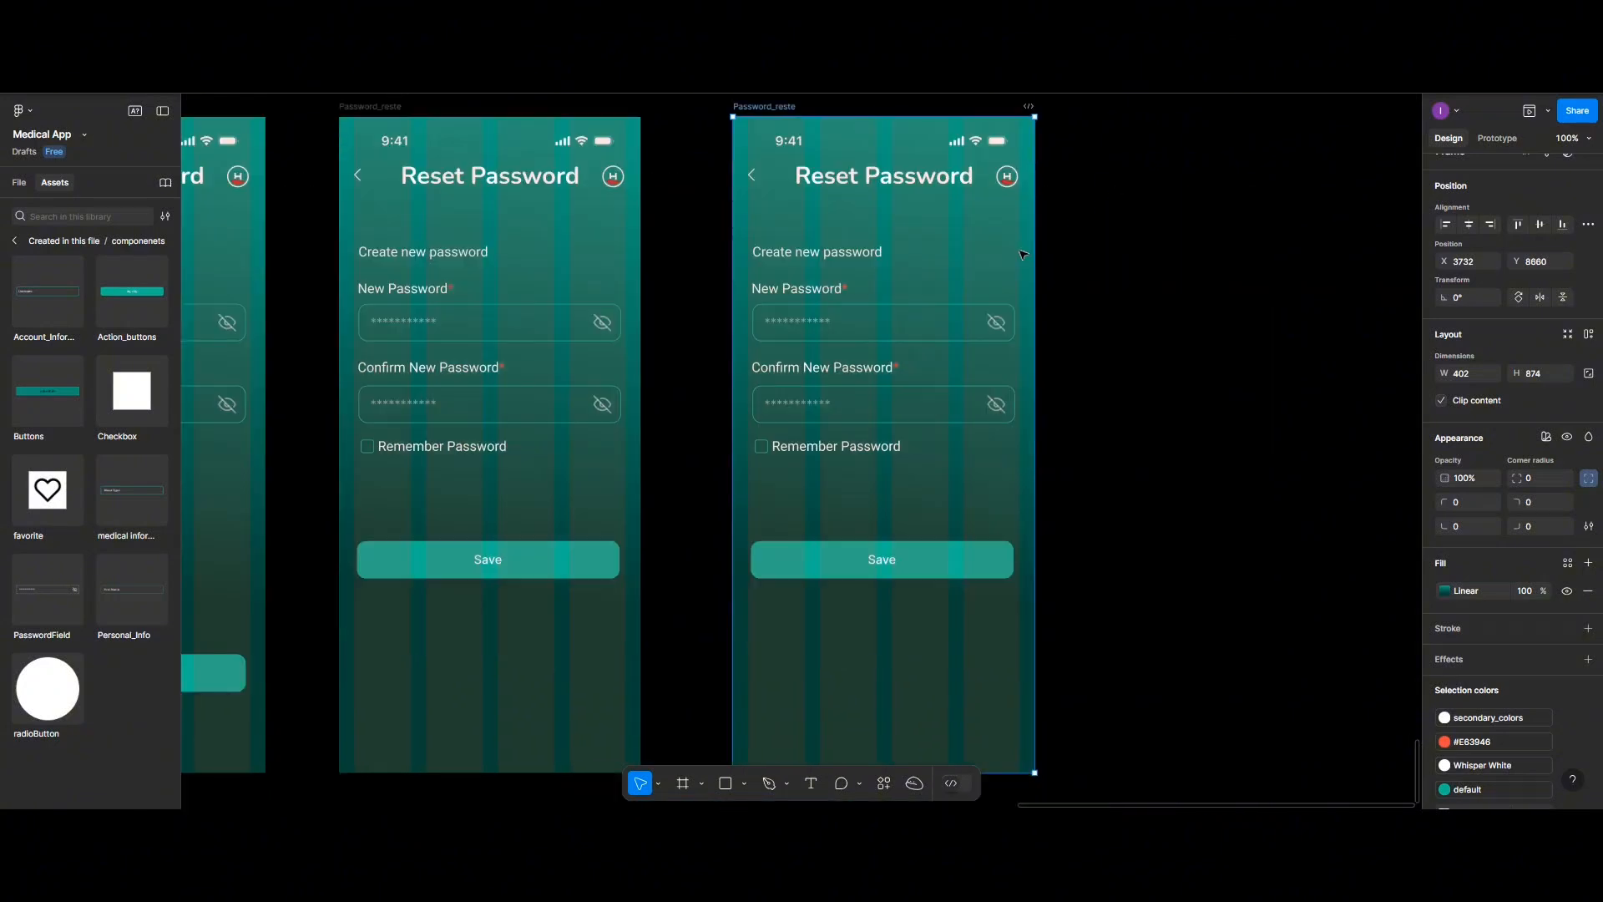
# Cover the whole fourth frame with a 402 × 874 rectangle filled with 000000 at 50% opacity
pyautogui.click(724, 776)
pyautogui.scroll(-2, 742, 605)
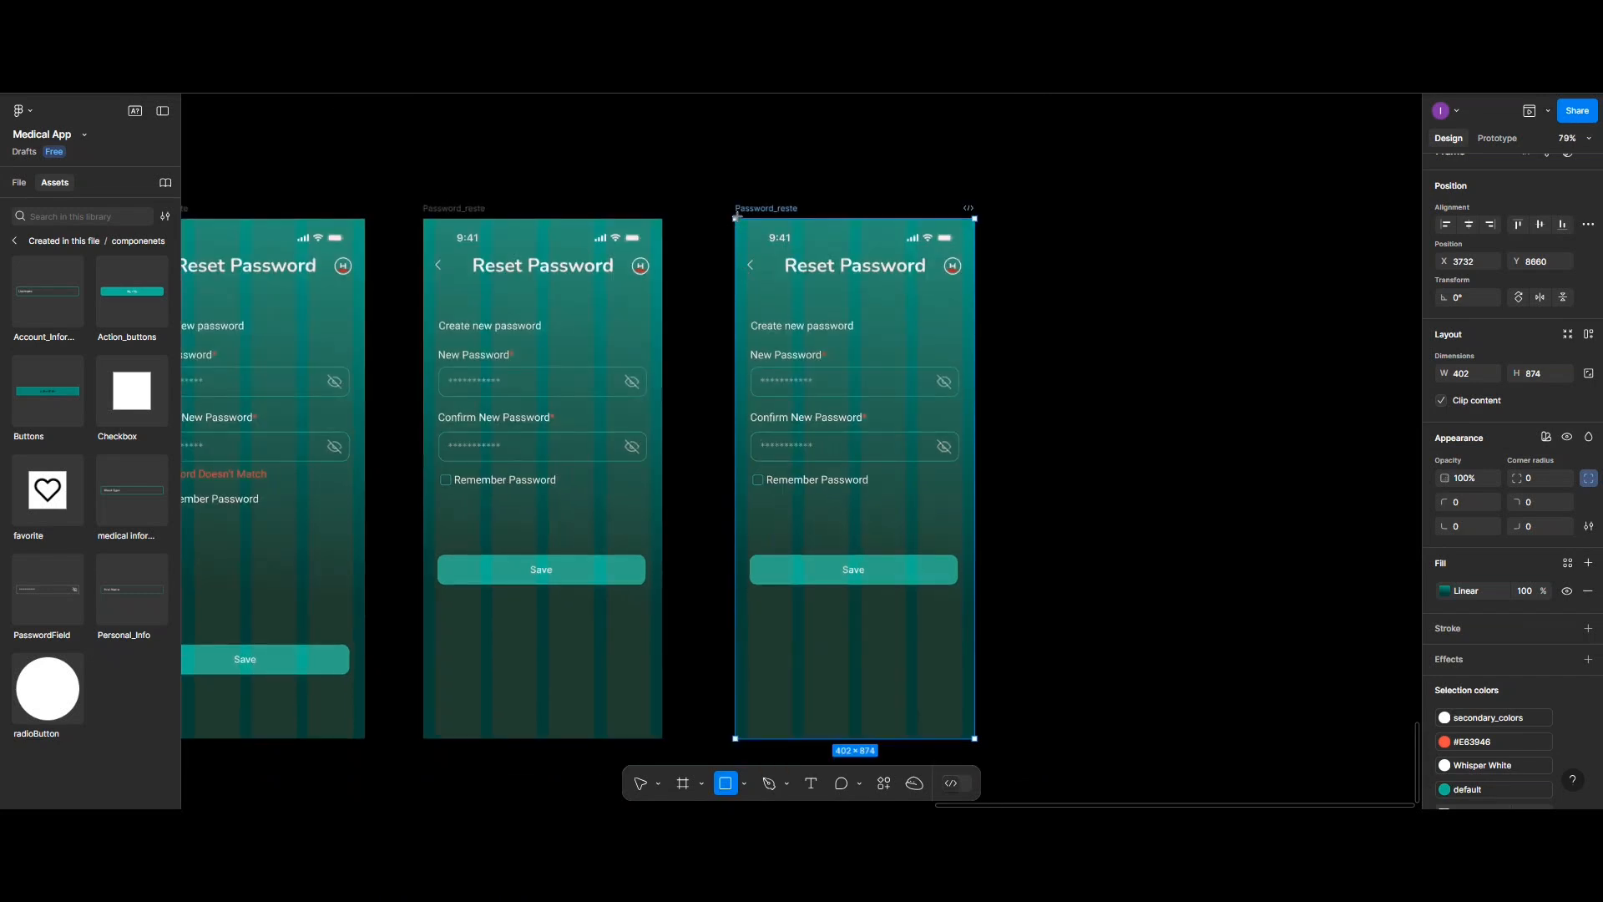
pyautogui.moveTo(735, 218); pyautogui.dragTo(974, 747)
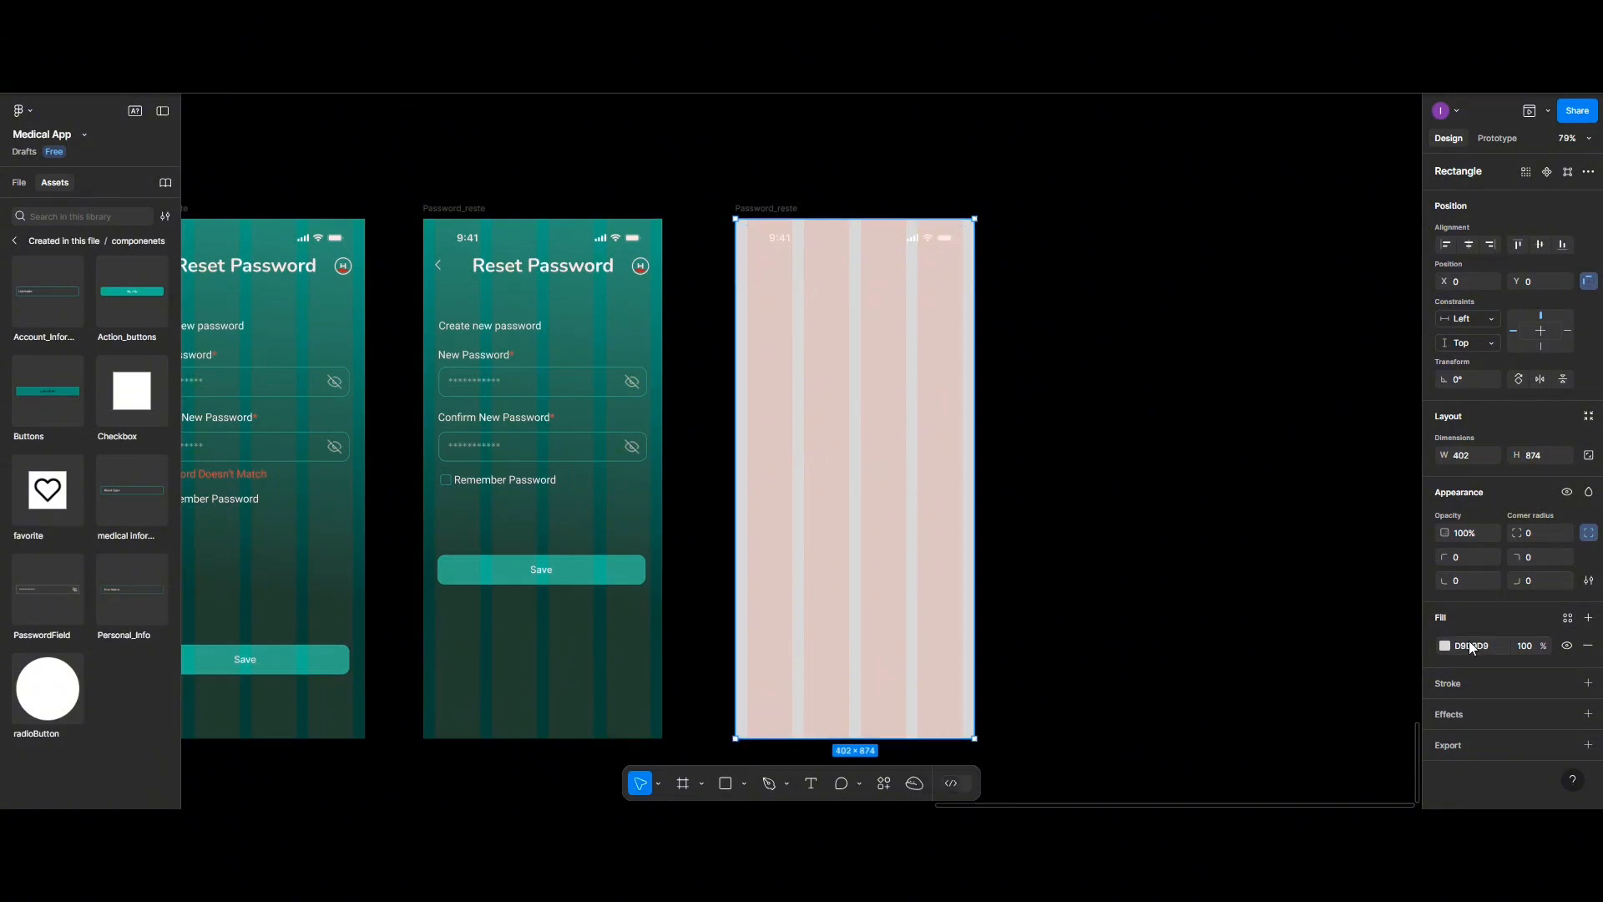
pyautogui.click(1444, 645)
pyautogui.click(1314, 743)
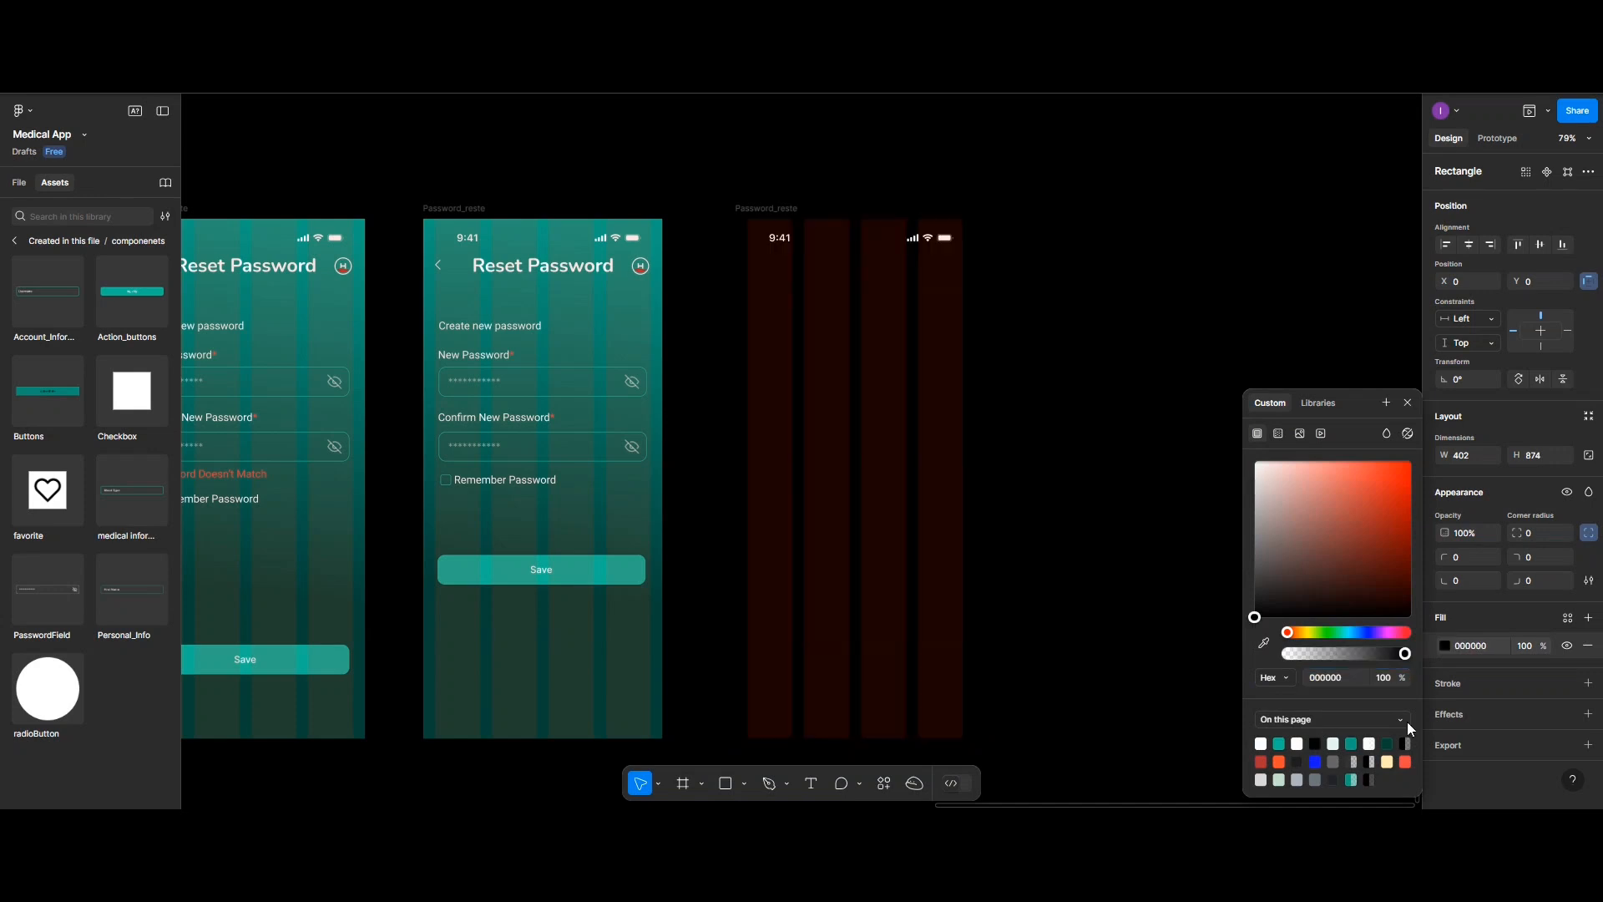
pyautogui.click(1525, 645)
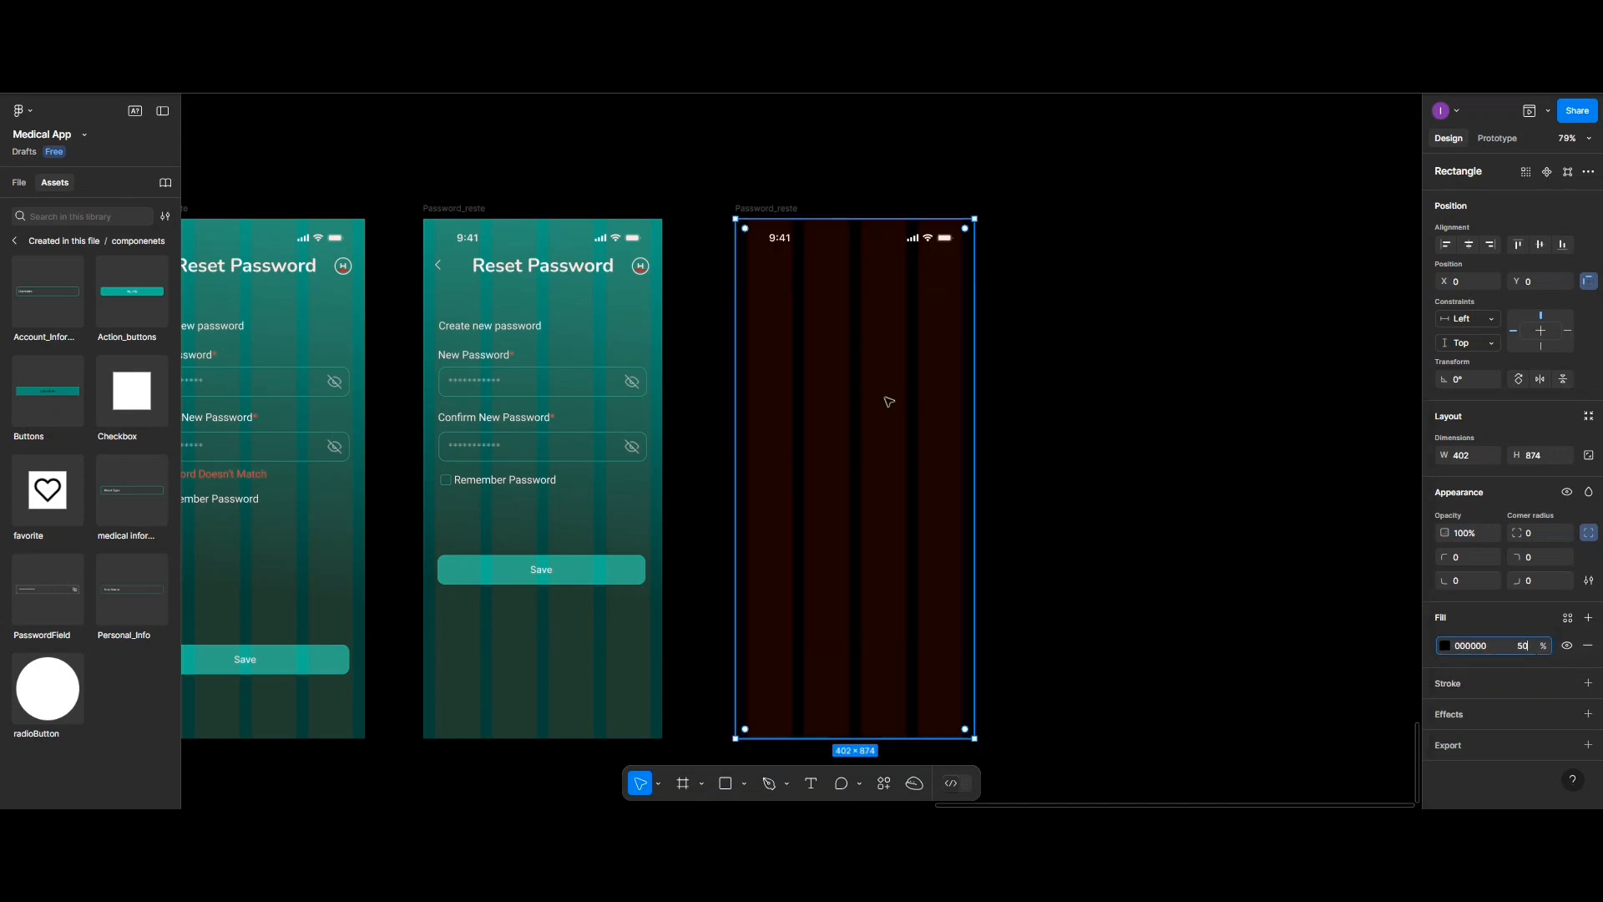
pyautogui.press('Return')
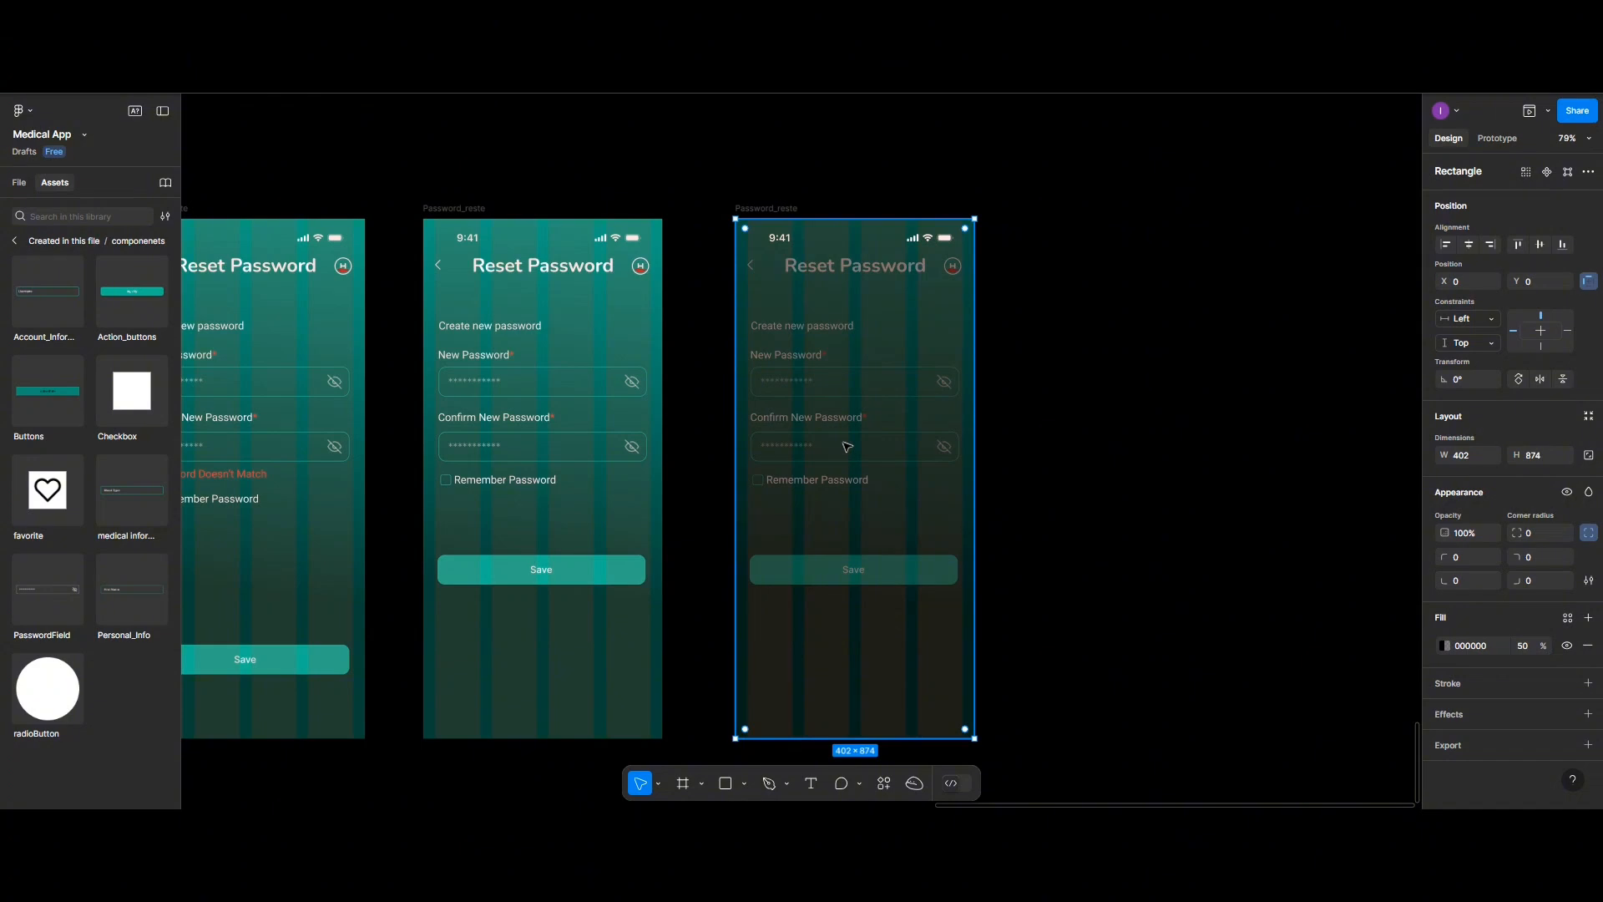
# Copy the loading GIF from the dimmed Valid_OTP frame onto the fourth Reset Password frame and center it horizontally and vertically
pyautogui.scroll(-3, 845, 447)
pyautogui.hscroll(-5, 772, 451)
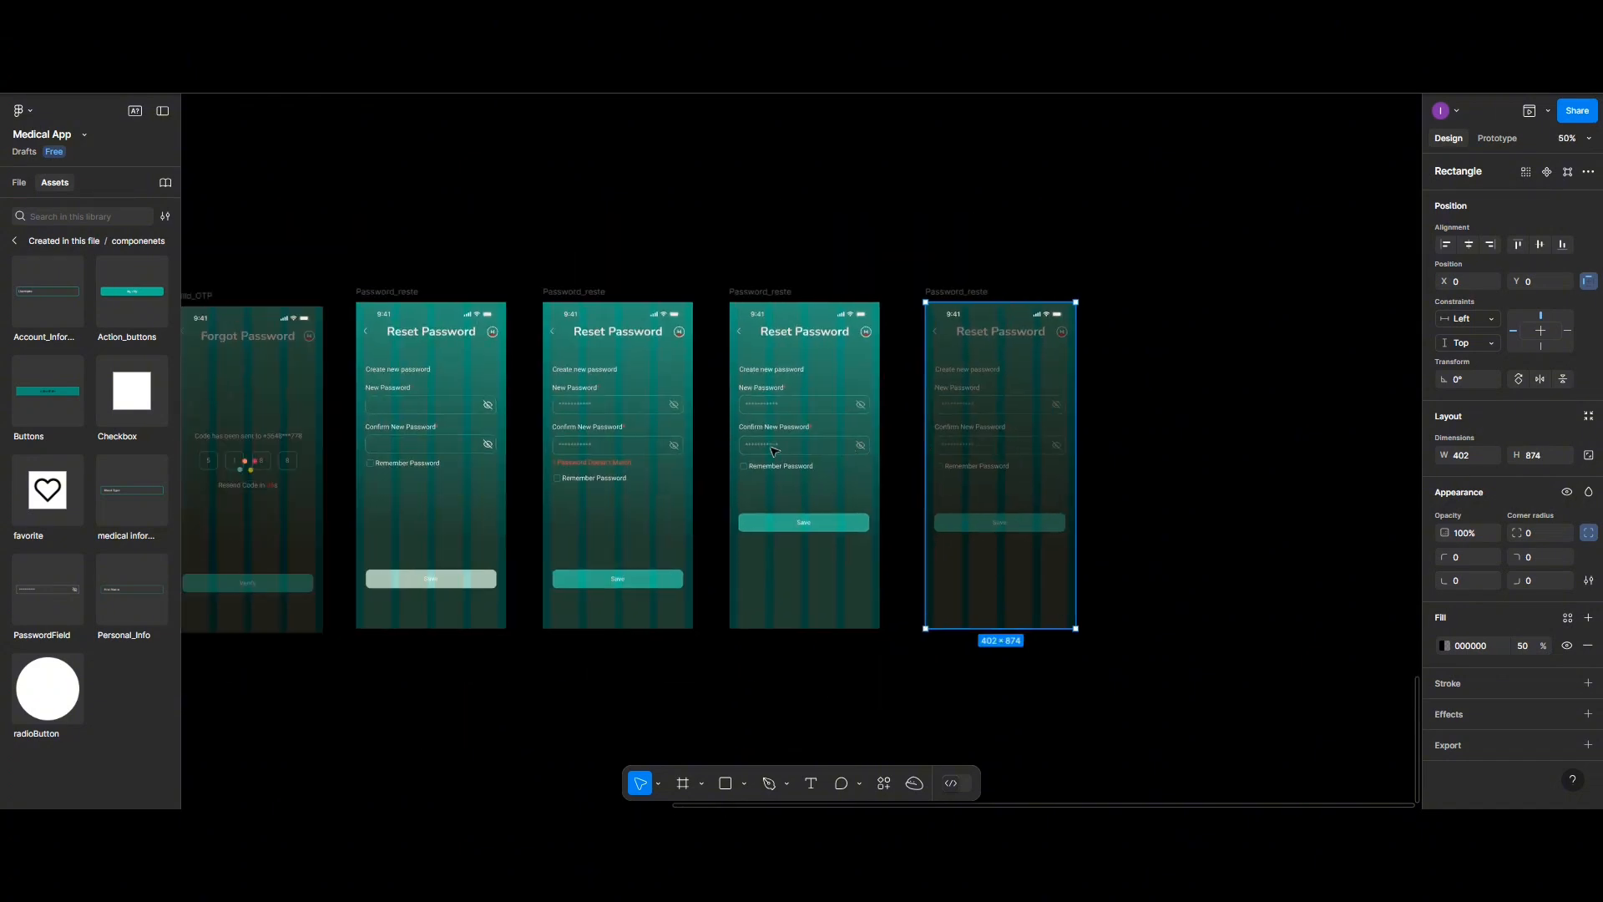
pyautogui.click(475, 470)
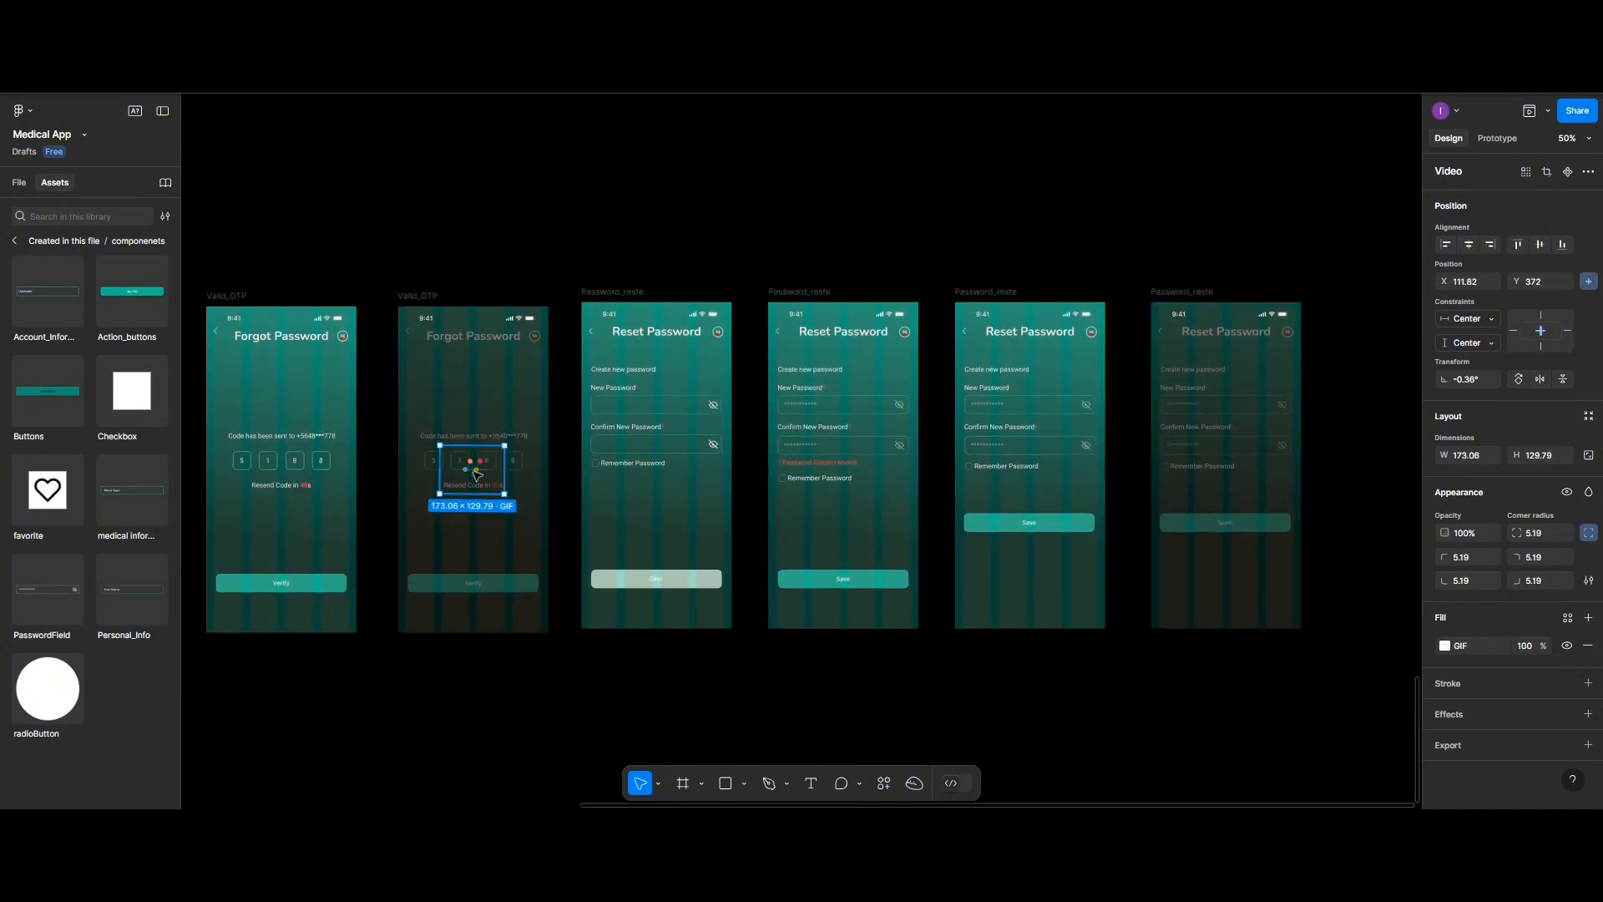
pyautogui.moveTo(477, 474); pyautogui.dragTo(1232, 470)
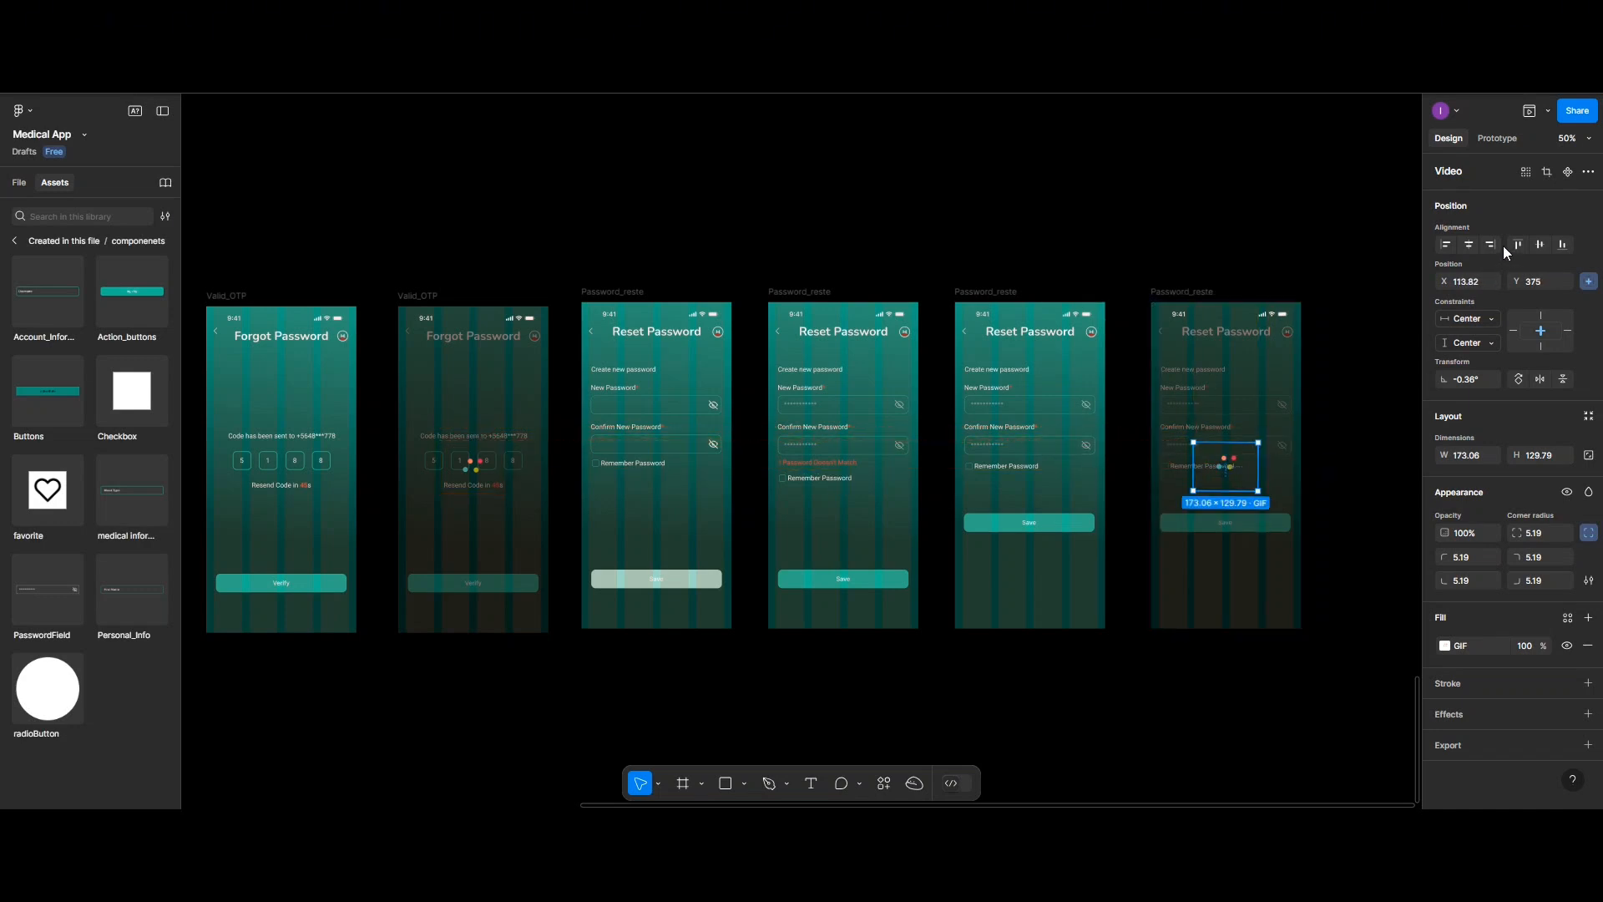
pyautogui.click(1540, 245)
pyautogui.click(1469, 245)
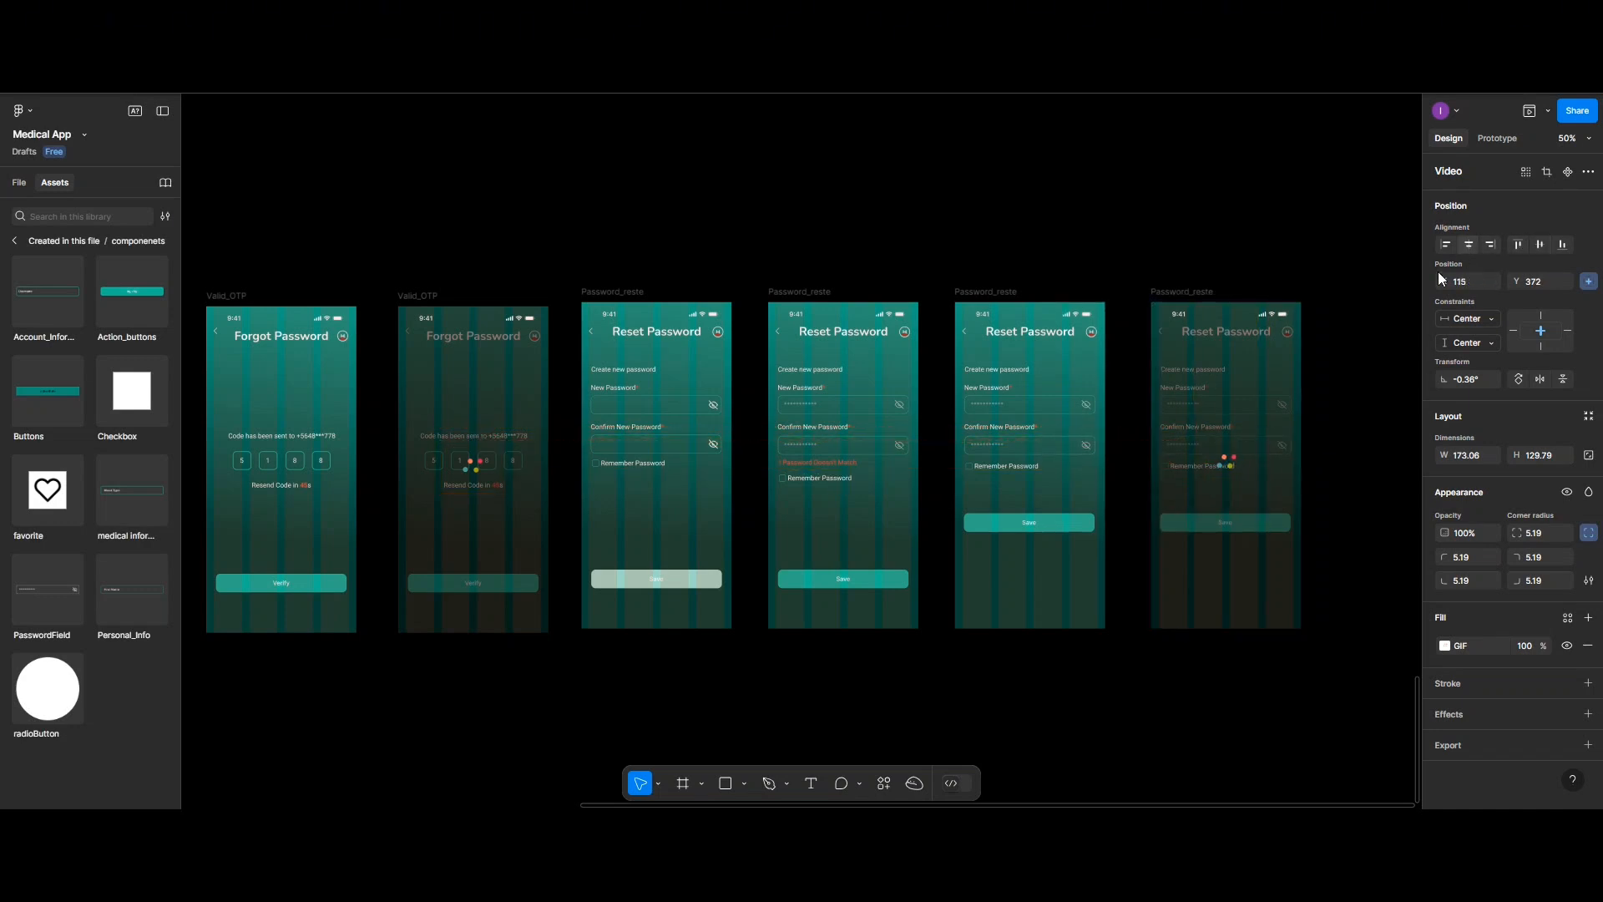
# Duplicate the third Reset Password frame and place the copy after the dimmed loading screen at X 4300, Y 8660
pyautogui.hscroll(-1, 1259, 407)
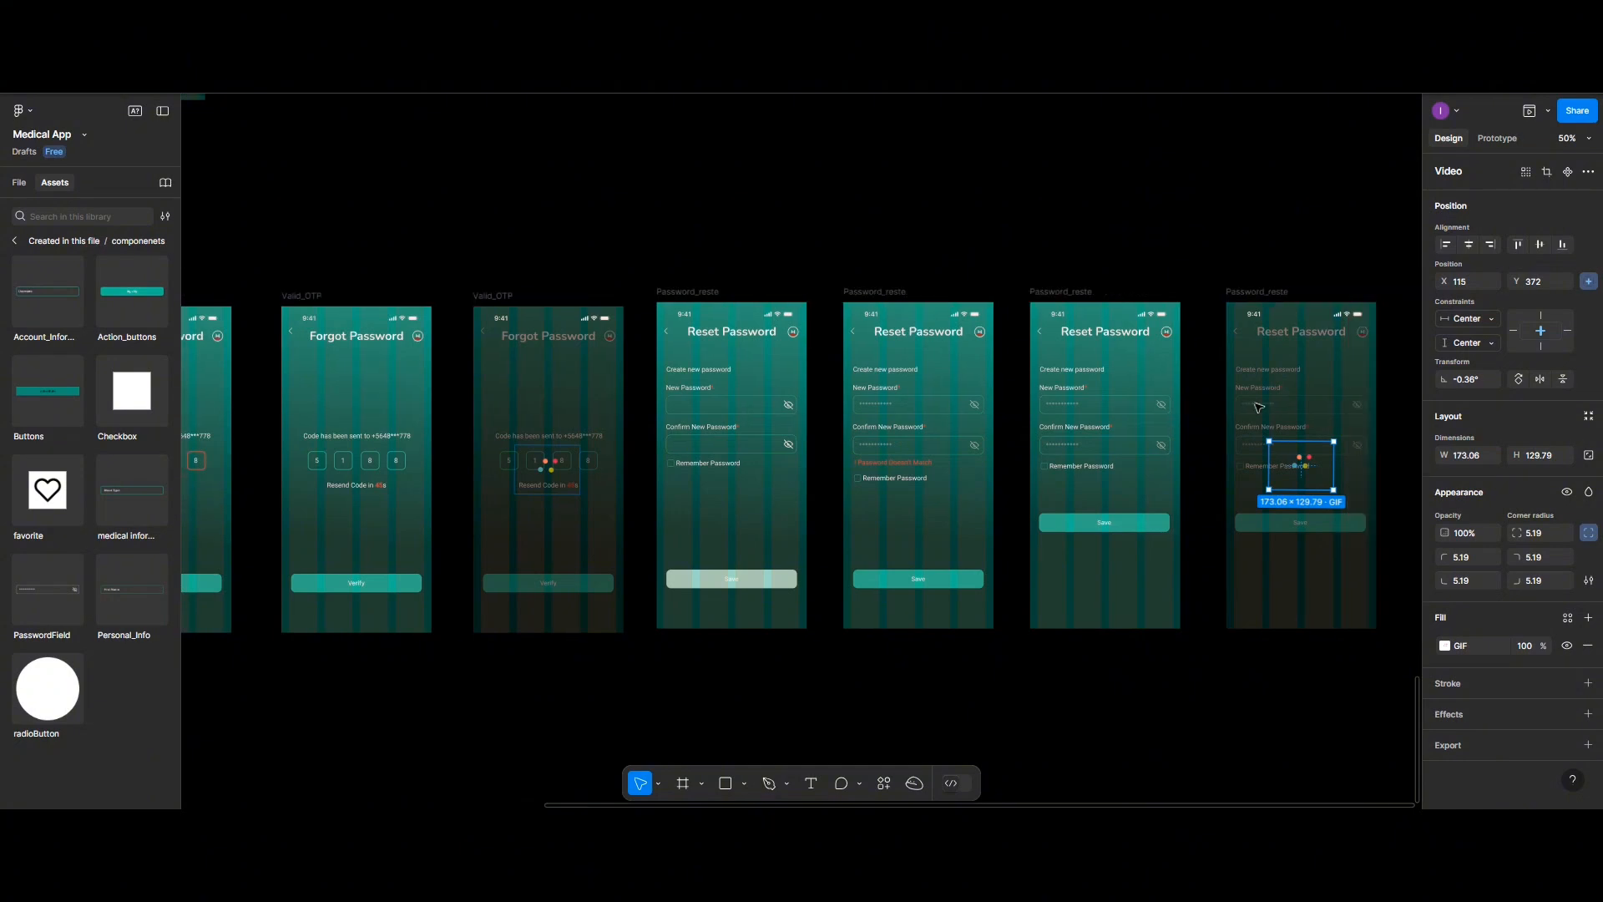
pyautogui.hscroll(5, 1259, 407)
pyautogui.hscroll(1, 1069, 390)
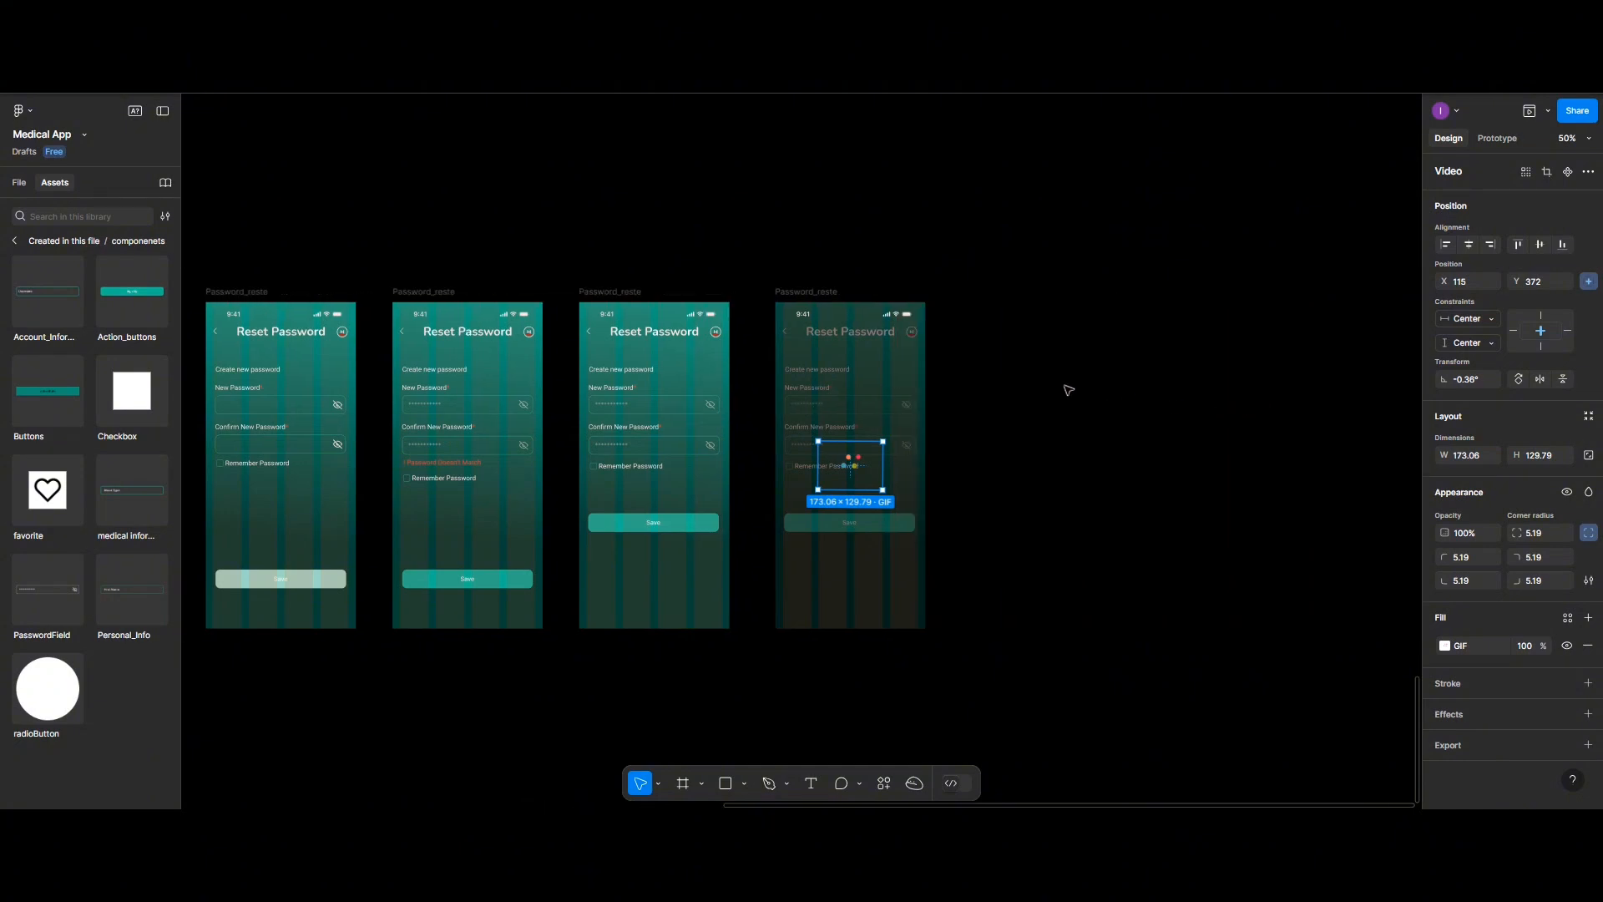
pyautogui.click(612, 293)
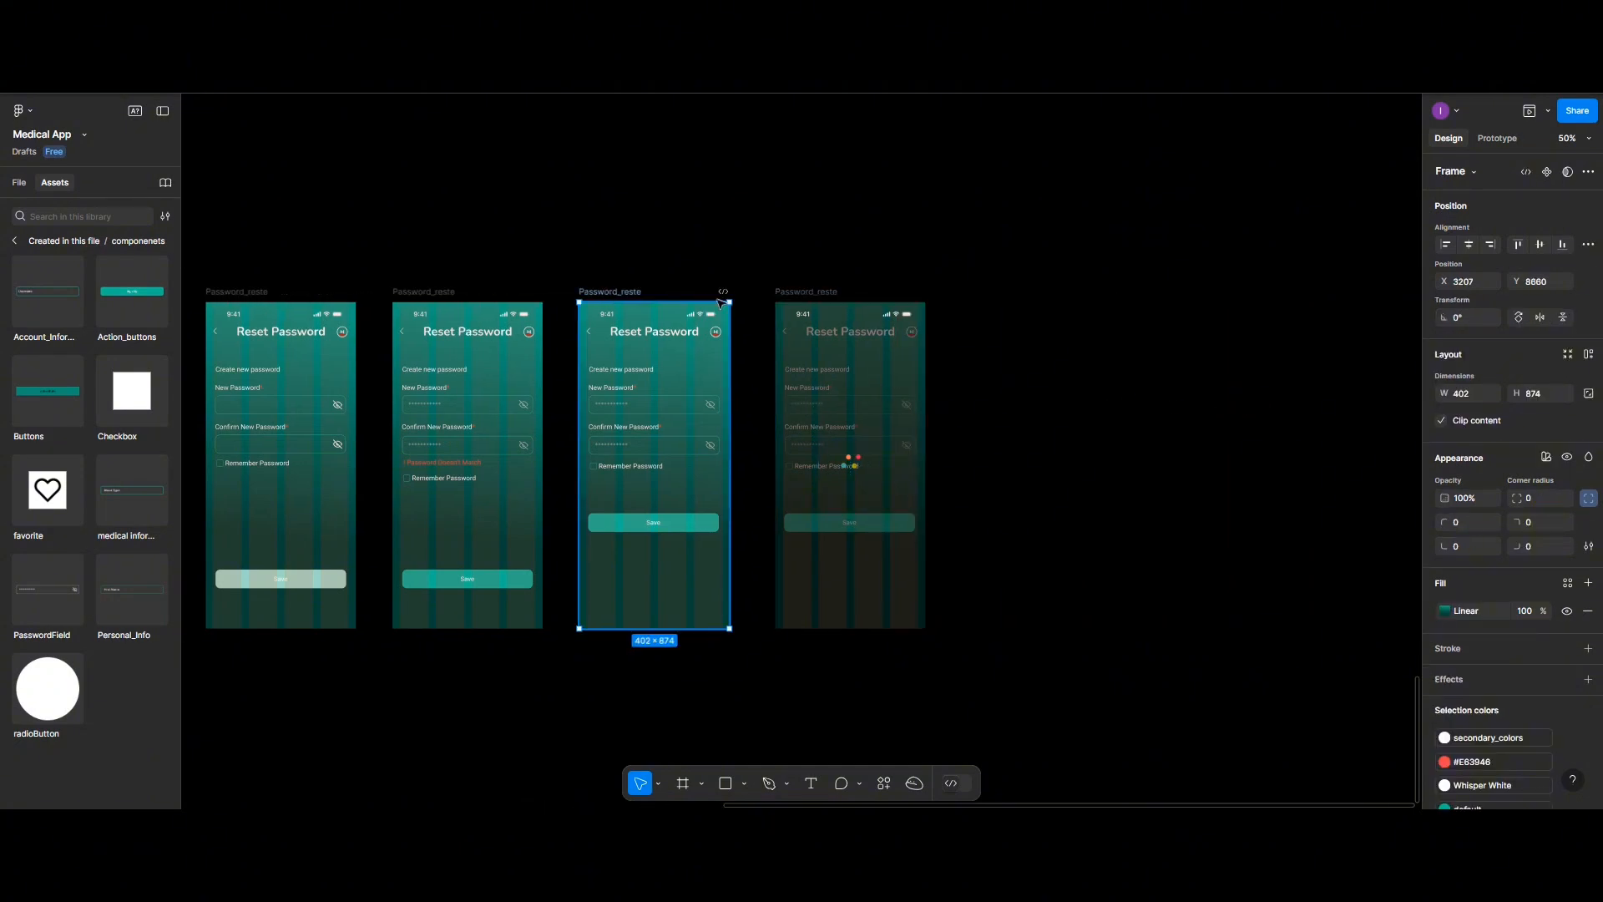
pyautogui.moveTo(612, 293); pyautogui.dragTo(1028, 292)
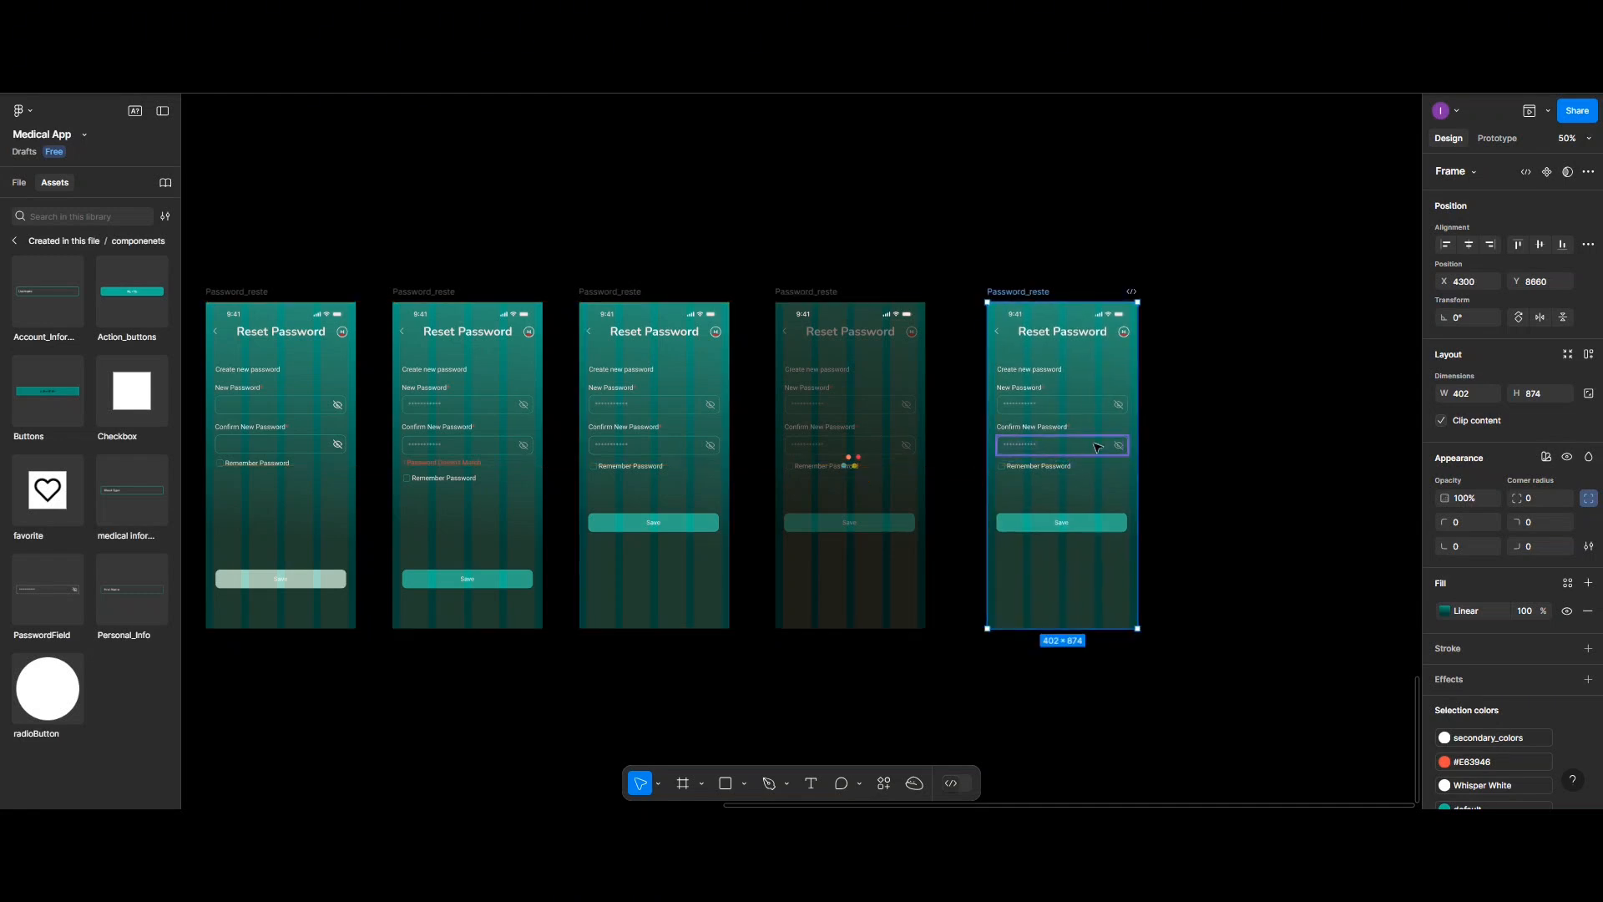
# Delete the title, back arrow, password labels and fields, and Remember Password row from the fifth frame, keeping the logo and Save button
pyautogui.hscroll(4, 1098, 446)
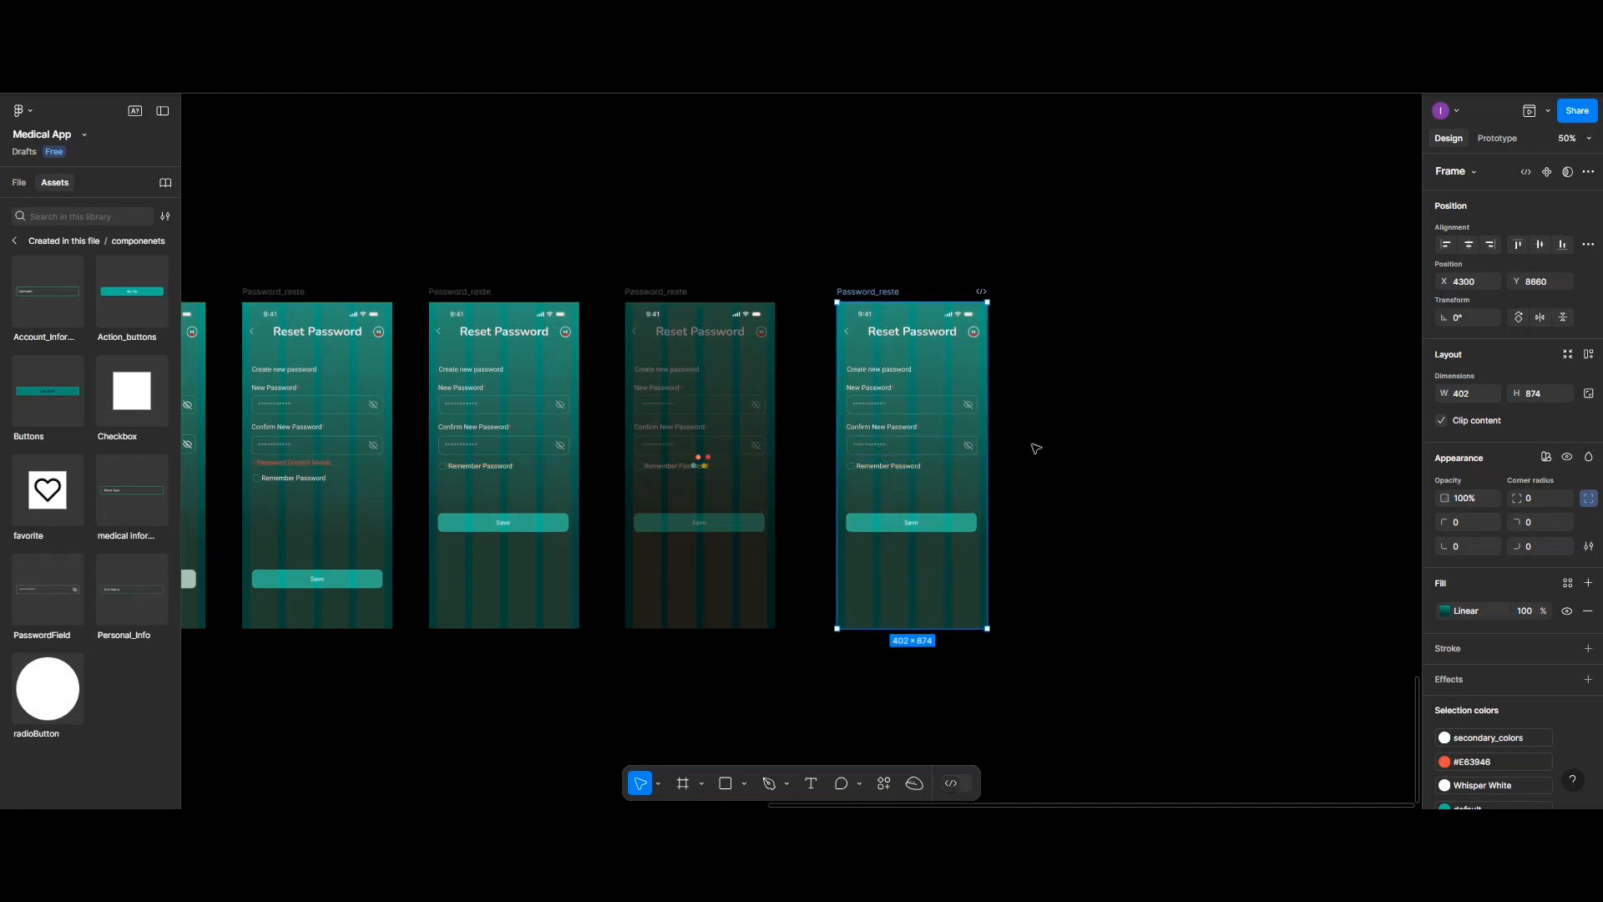
pyautogui.scroll(5, 1007, 444)
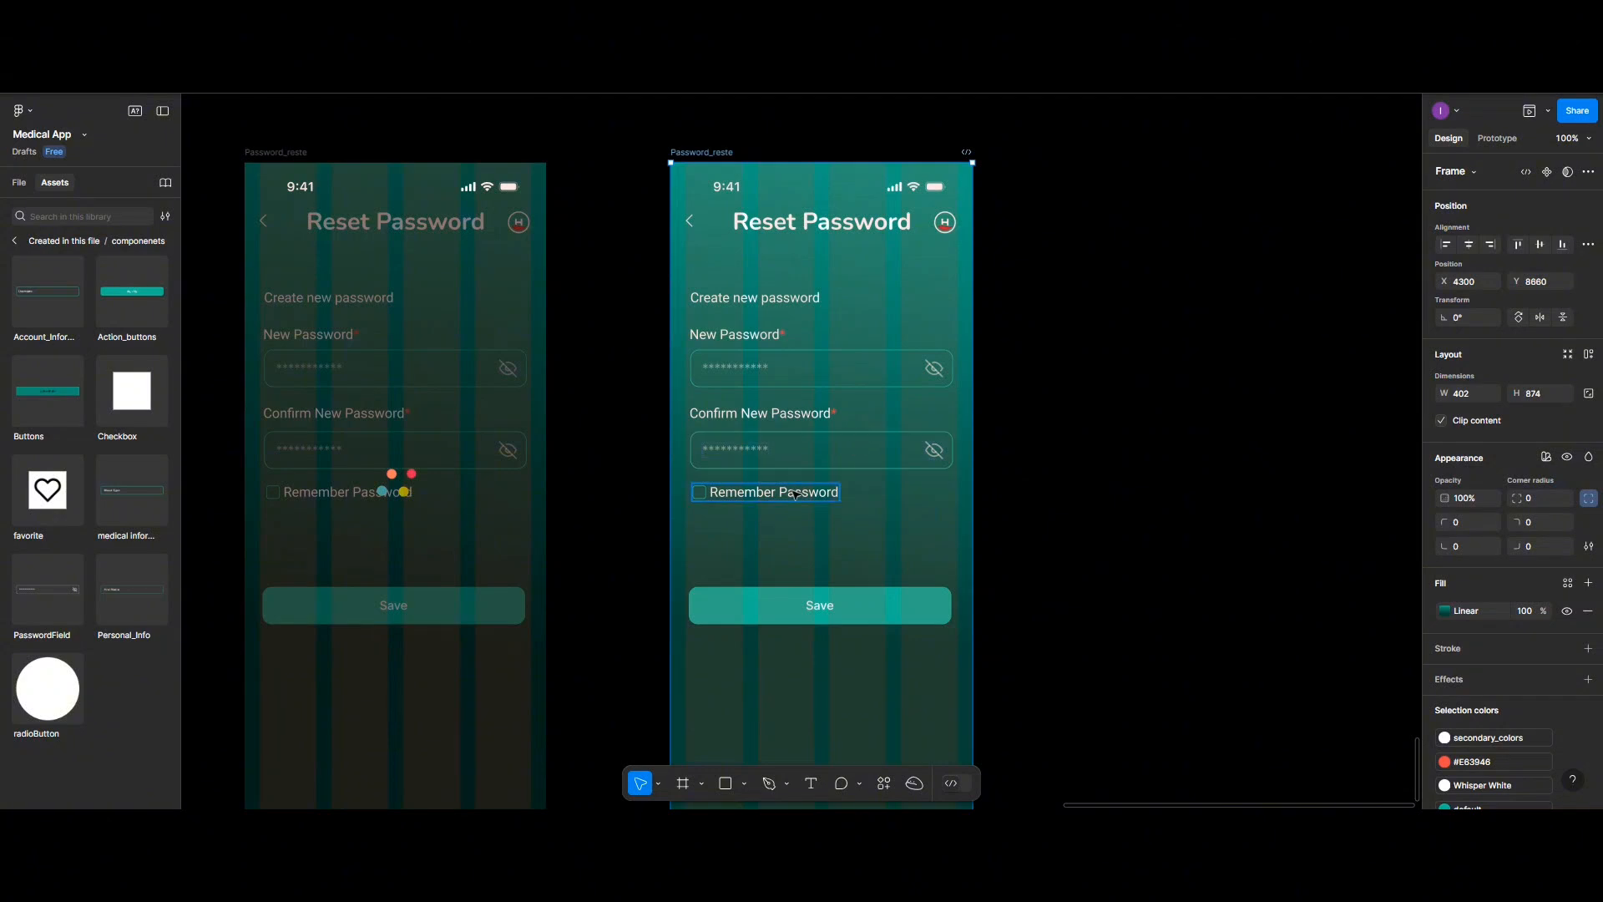
pyautogui.click(823, 229)
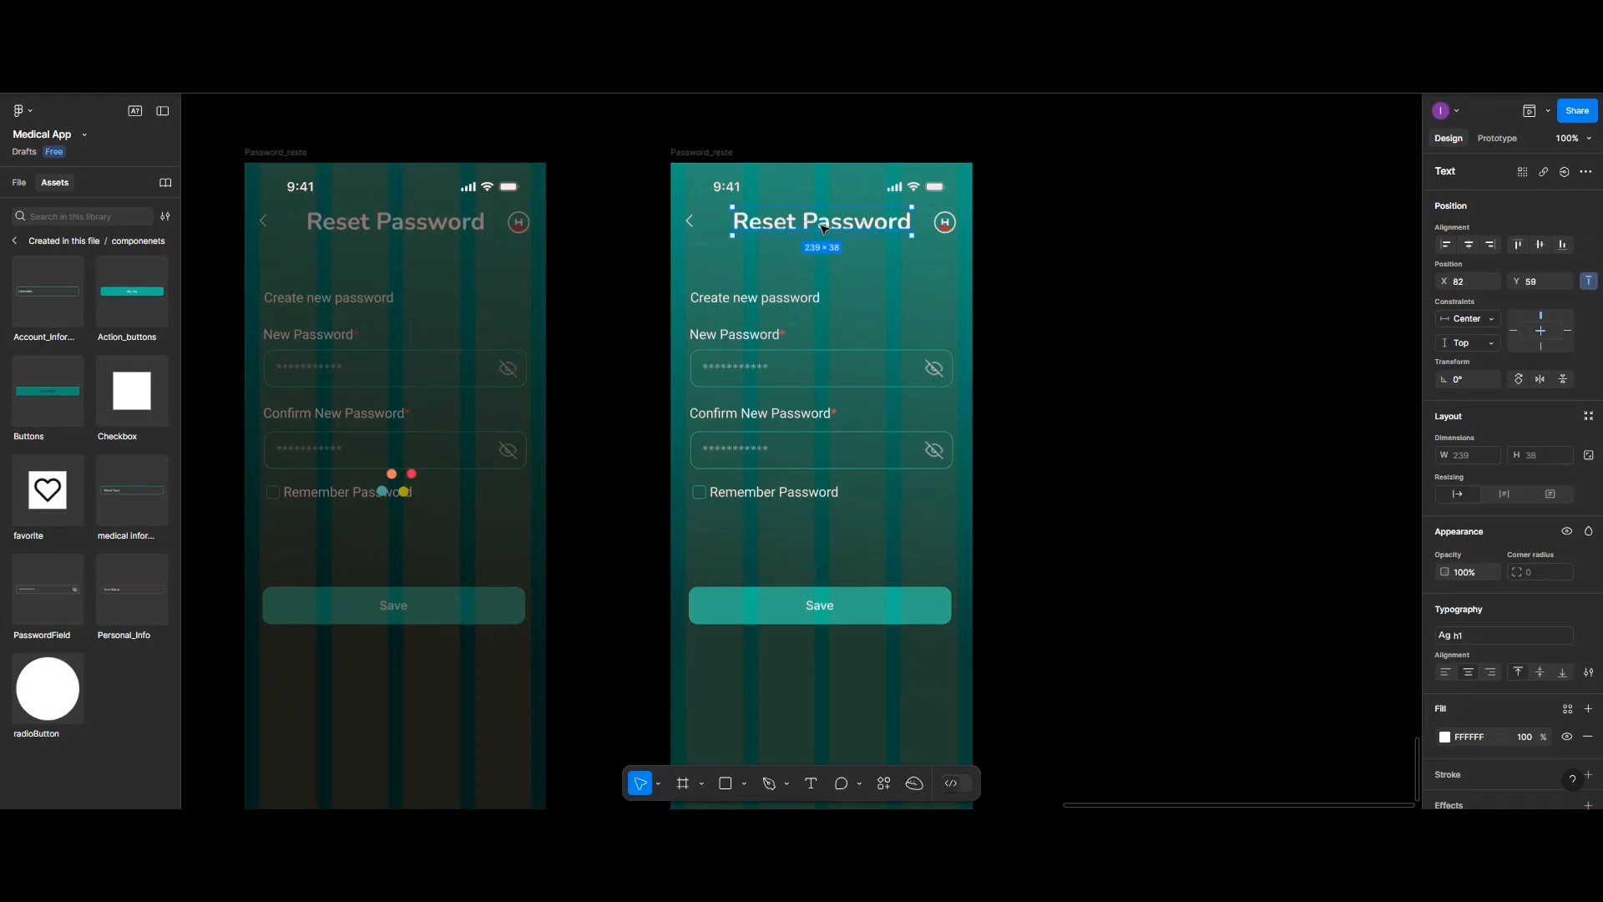
pyautogui.press('Delete')
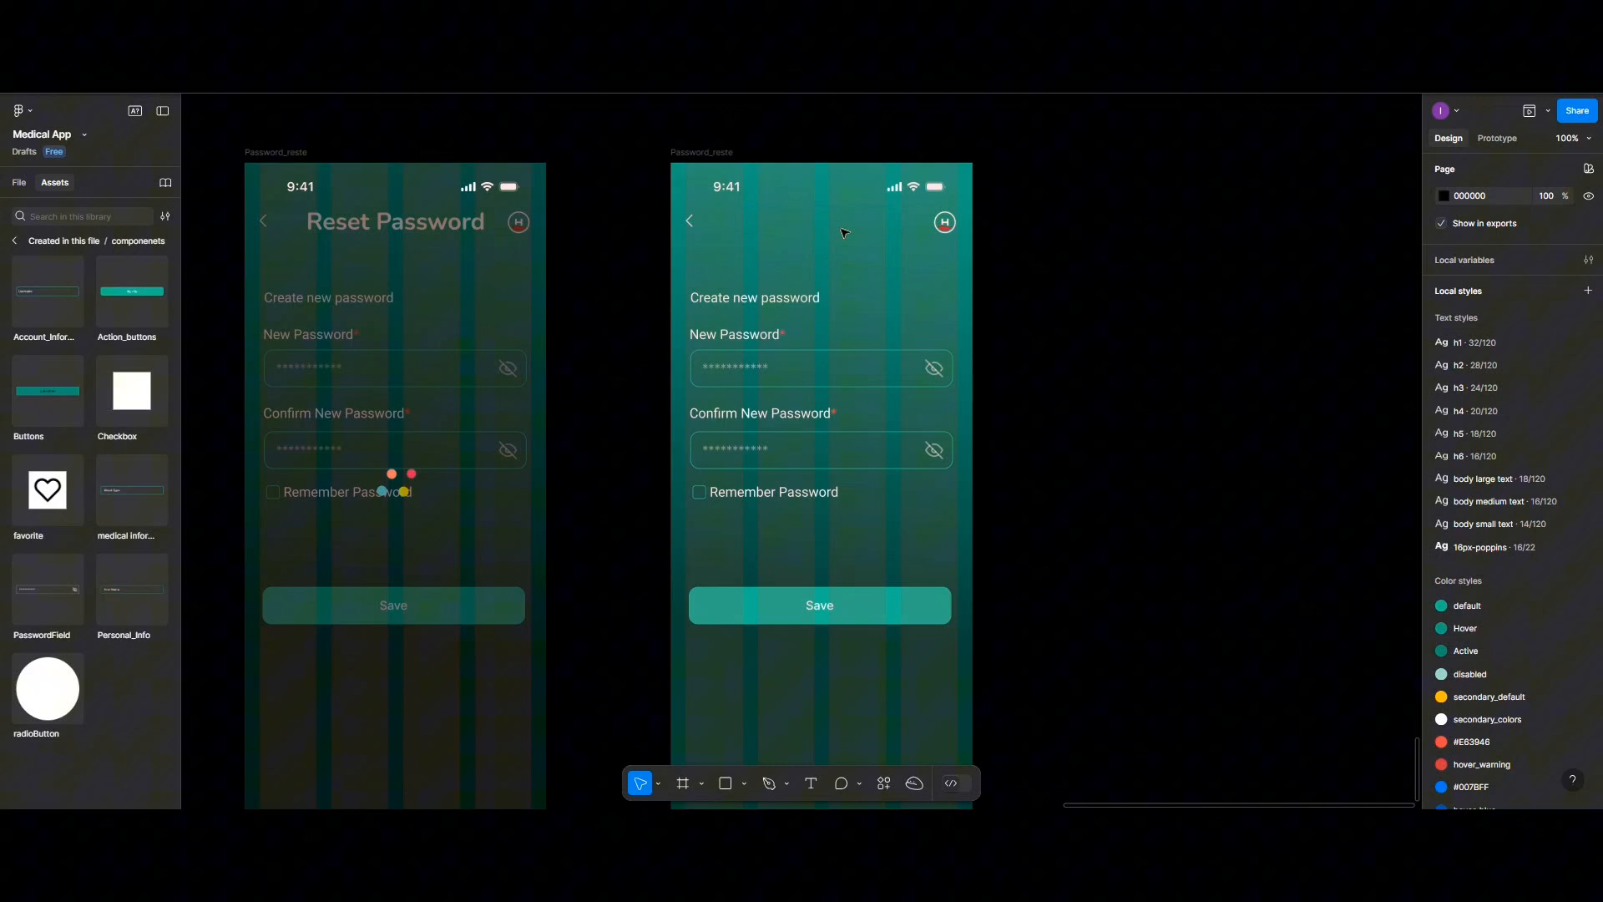
pyautogui.click(689, 224)
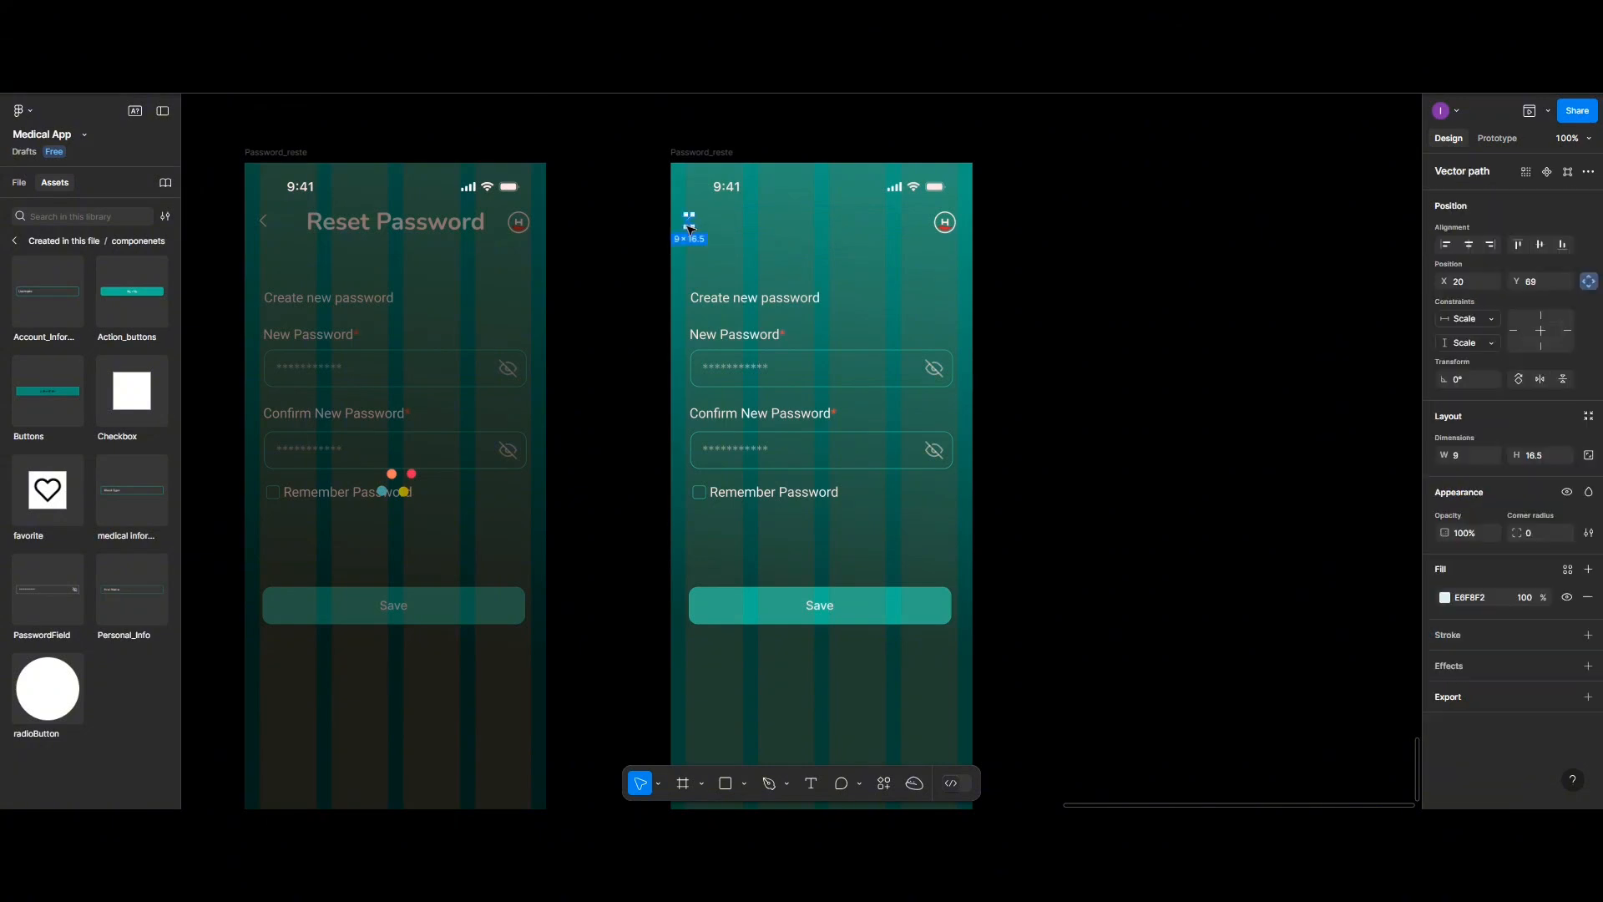
pyautogui.press('Delete')
pyautogui.click(946, 226)
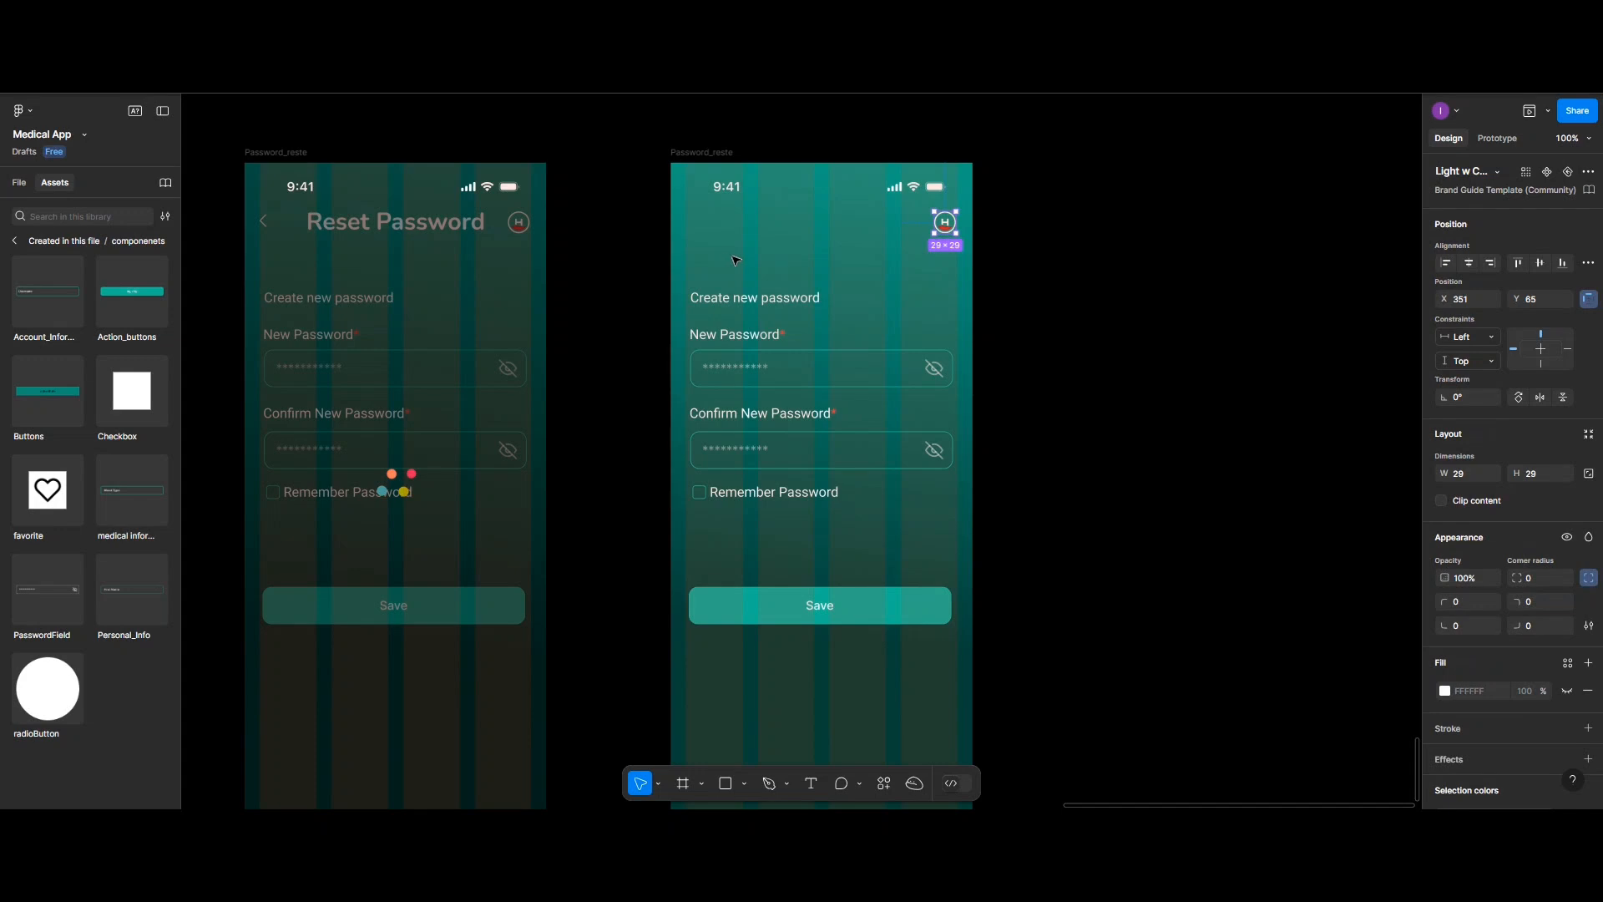
pyautogui.moveTo(732, 258); pyautogui.dragTo(862, 545)
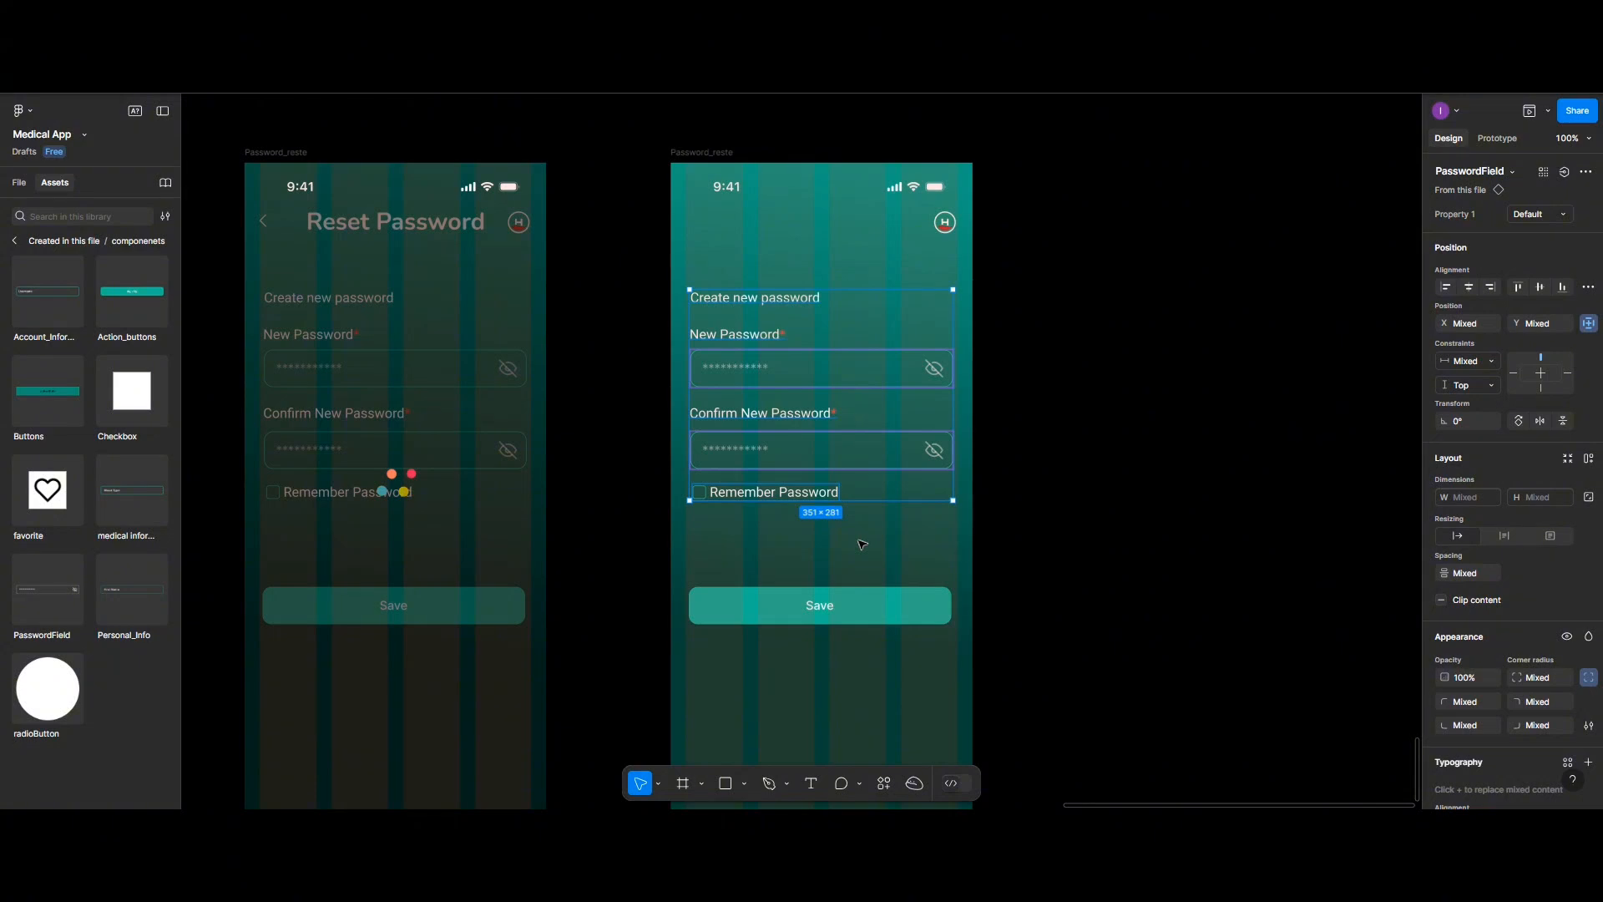
pyautogui.press('Delete')
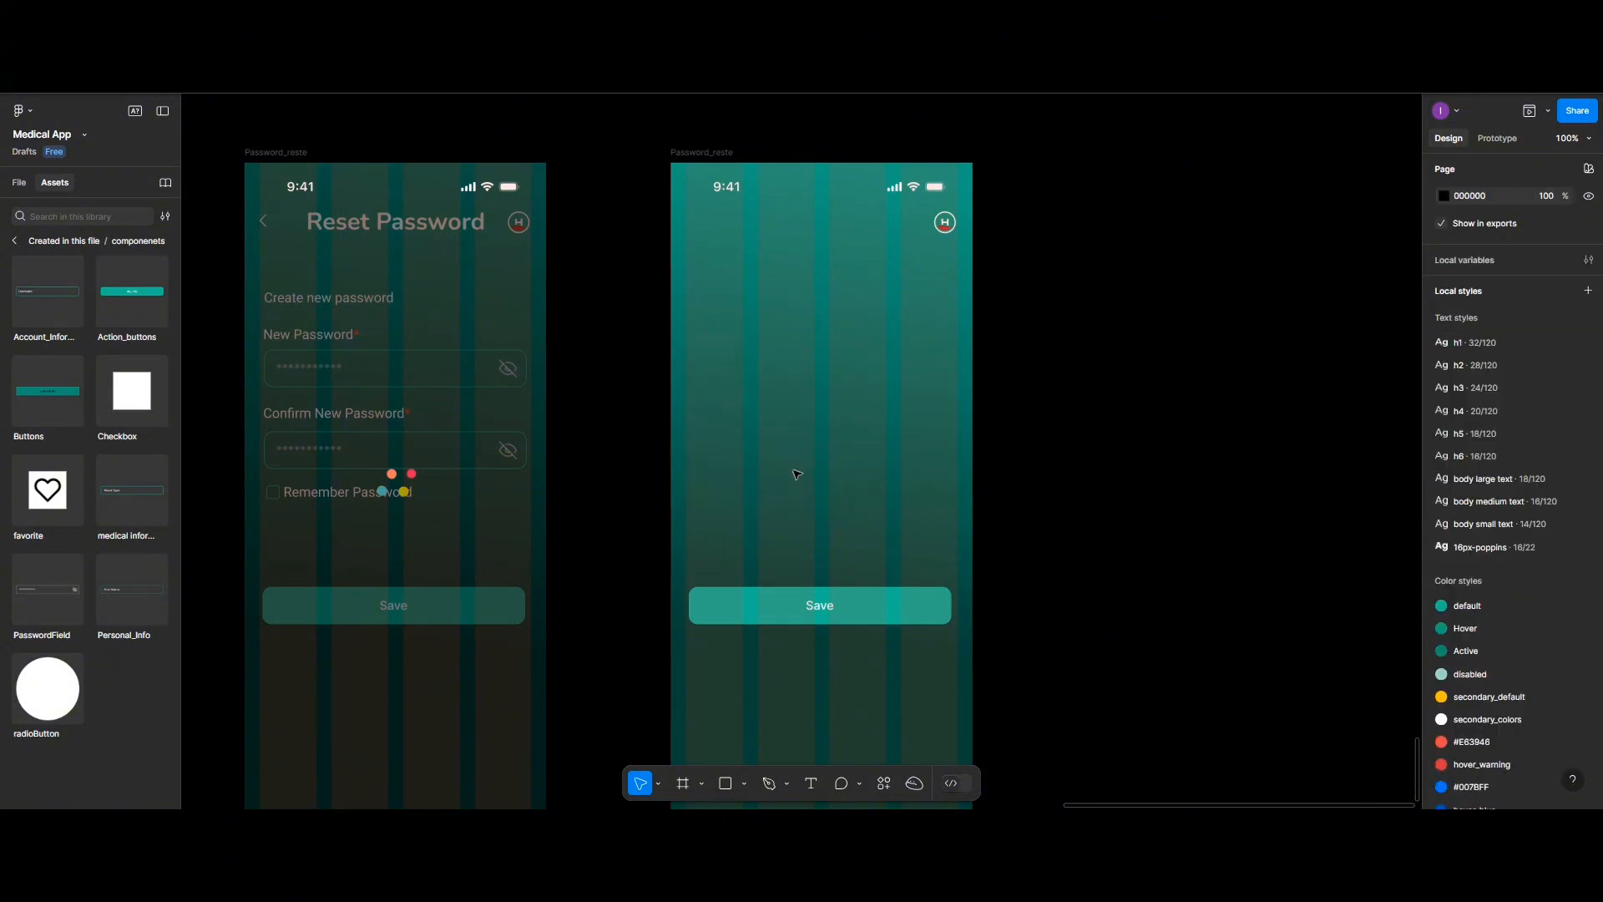
# Copy the logo and "Welcome back!" group from the Correct_Inf frame onto the fifth Reset Password frame and delete the small corner logo
pyautogui.scroll(-5, 796, 474)
pyautogui.hscroll(-6, 713, 453)
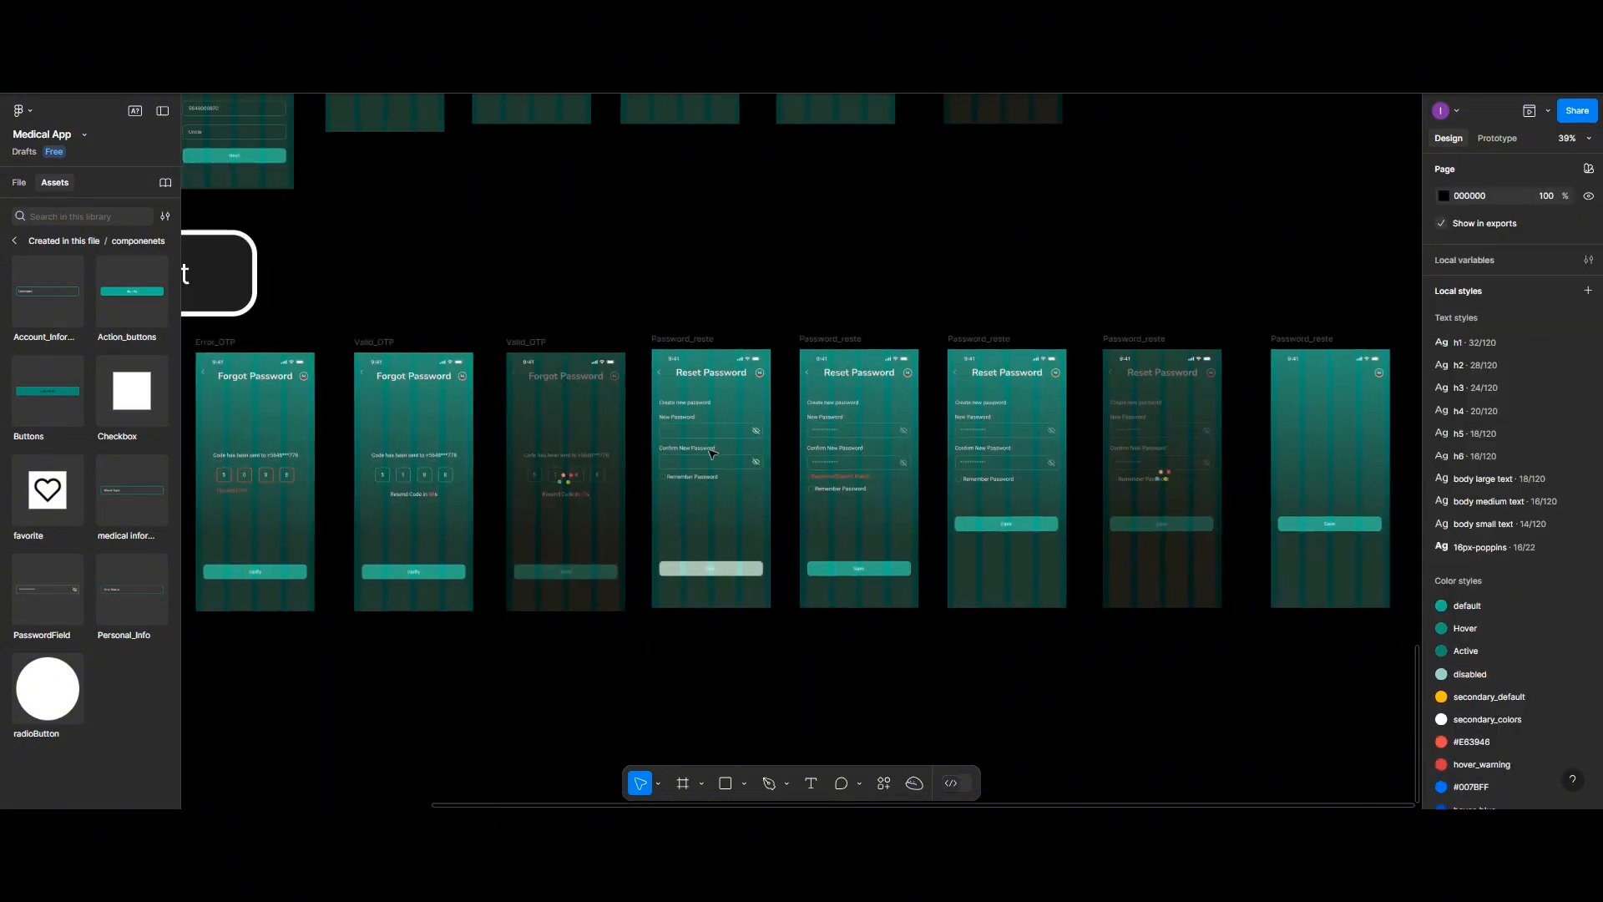
pyautogui.hscroll(-4, 534, 396)
pyautogui.scroll(4, 525, 394)
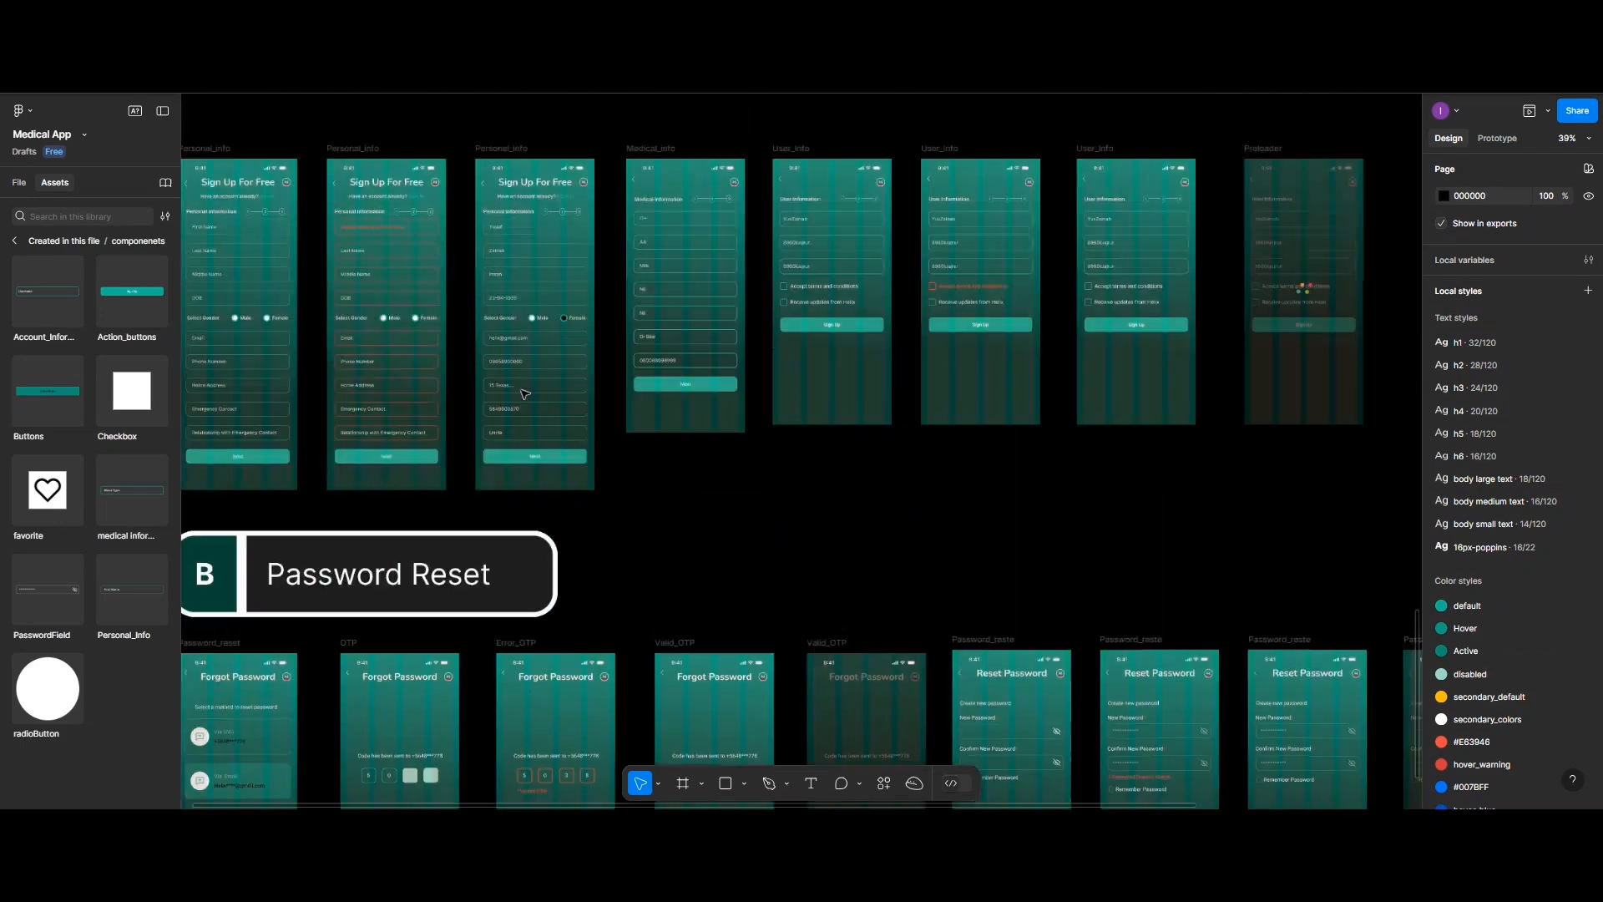
pyautogui.scroll(7, 524, 393)
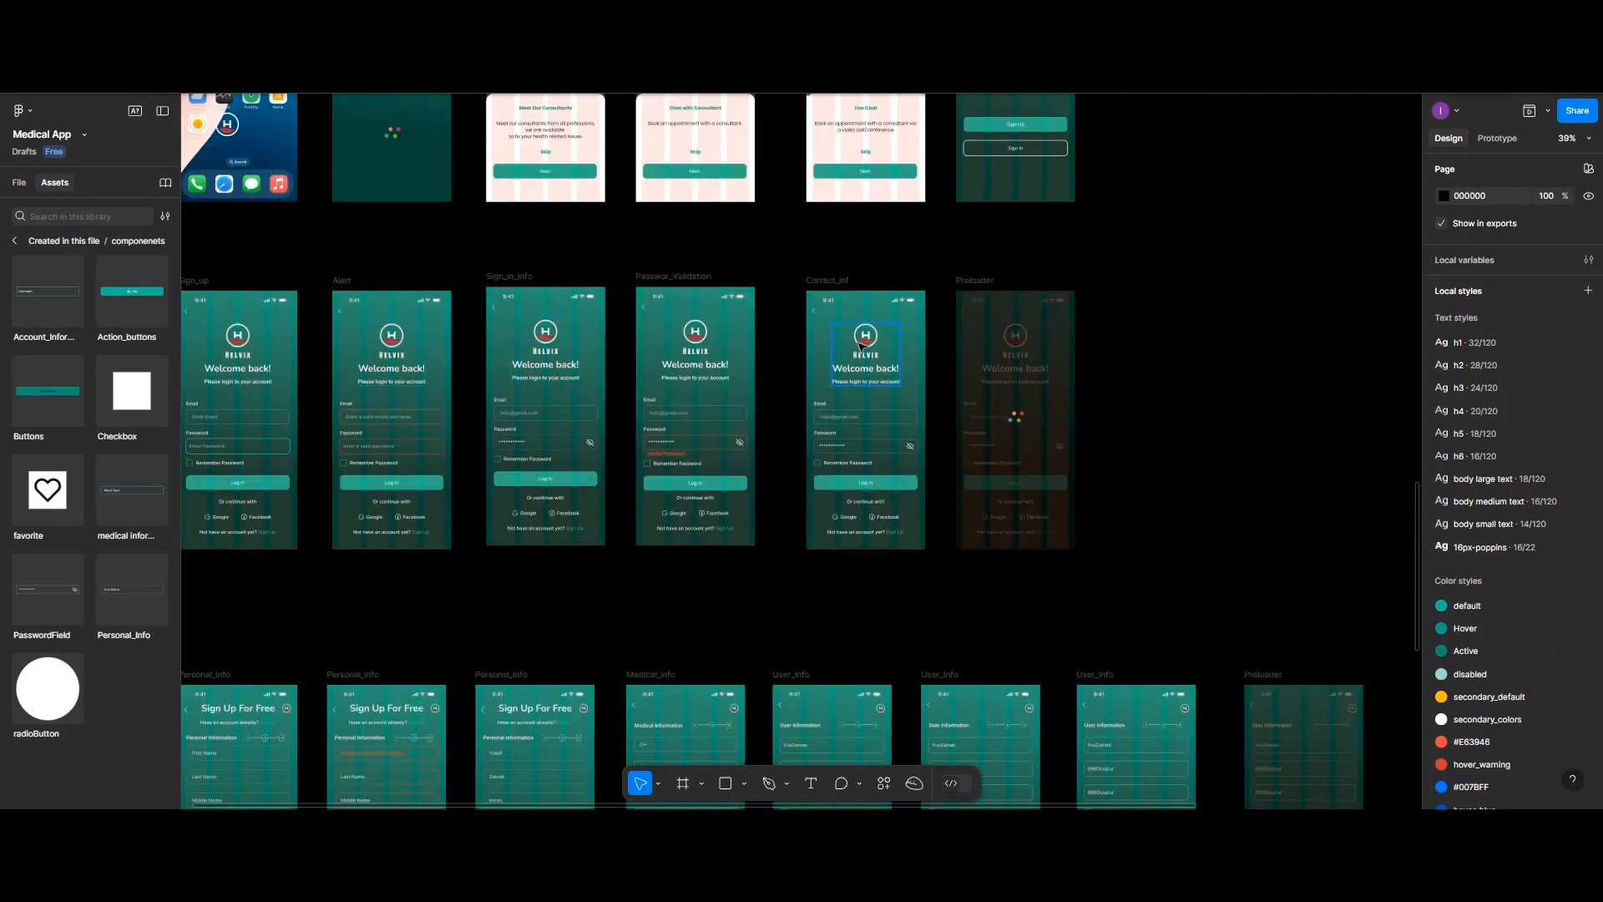
pyautogui.click(861, 346)
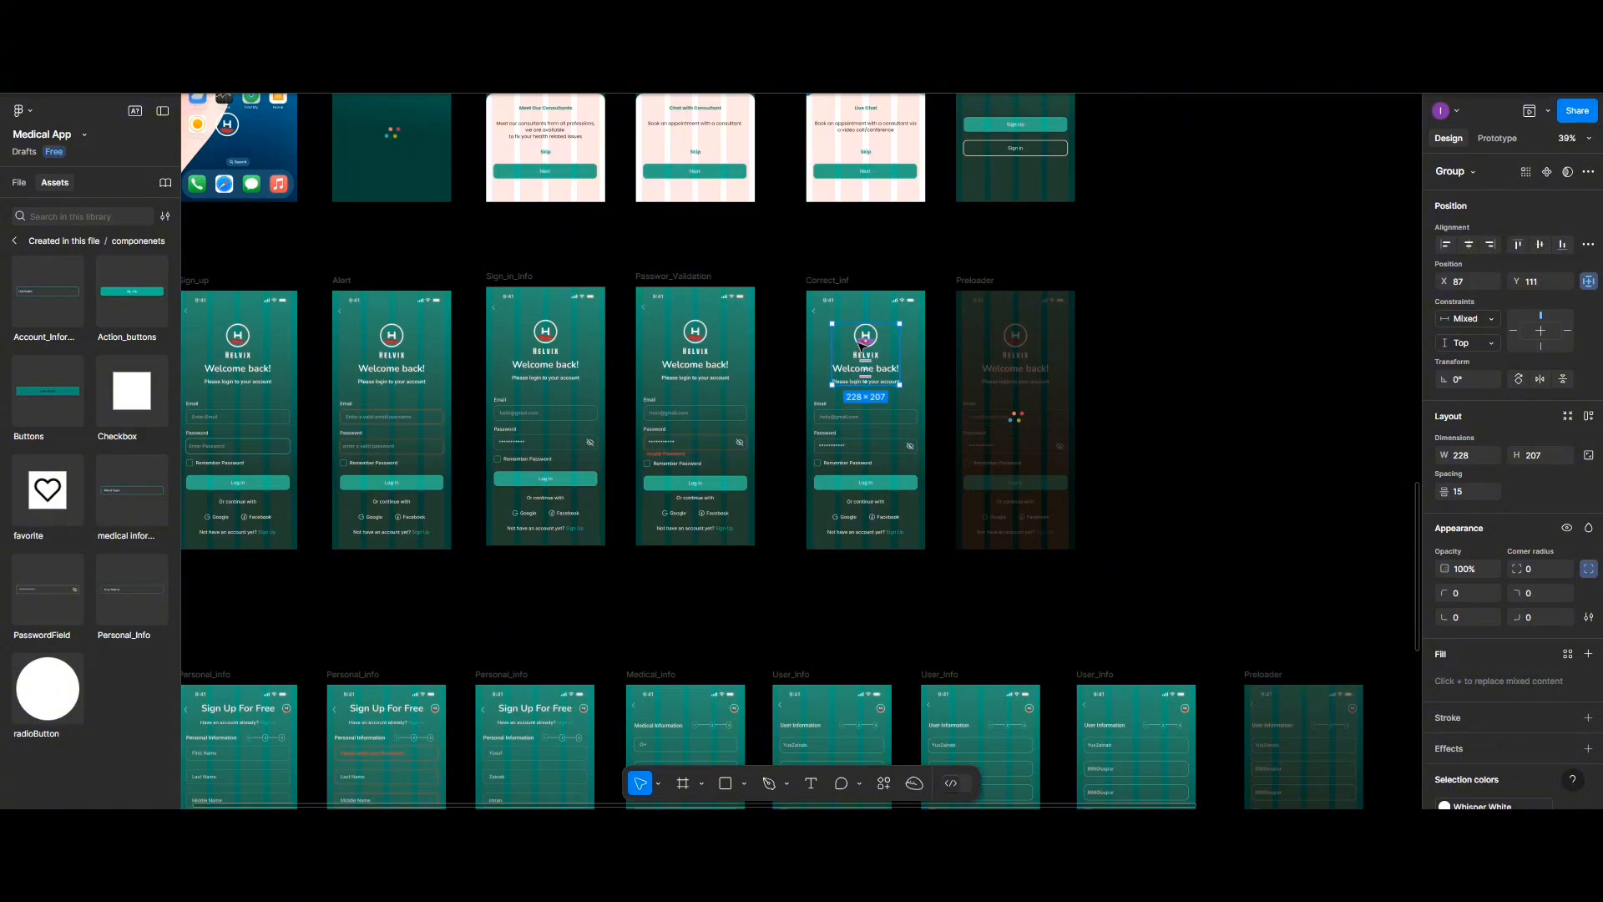
pyautogui.scroll(-10, 875, 388)
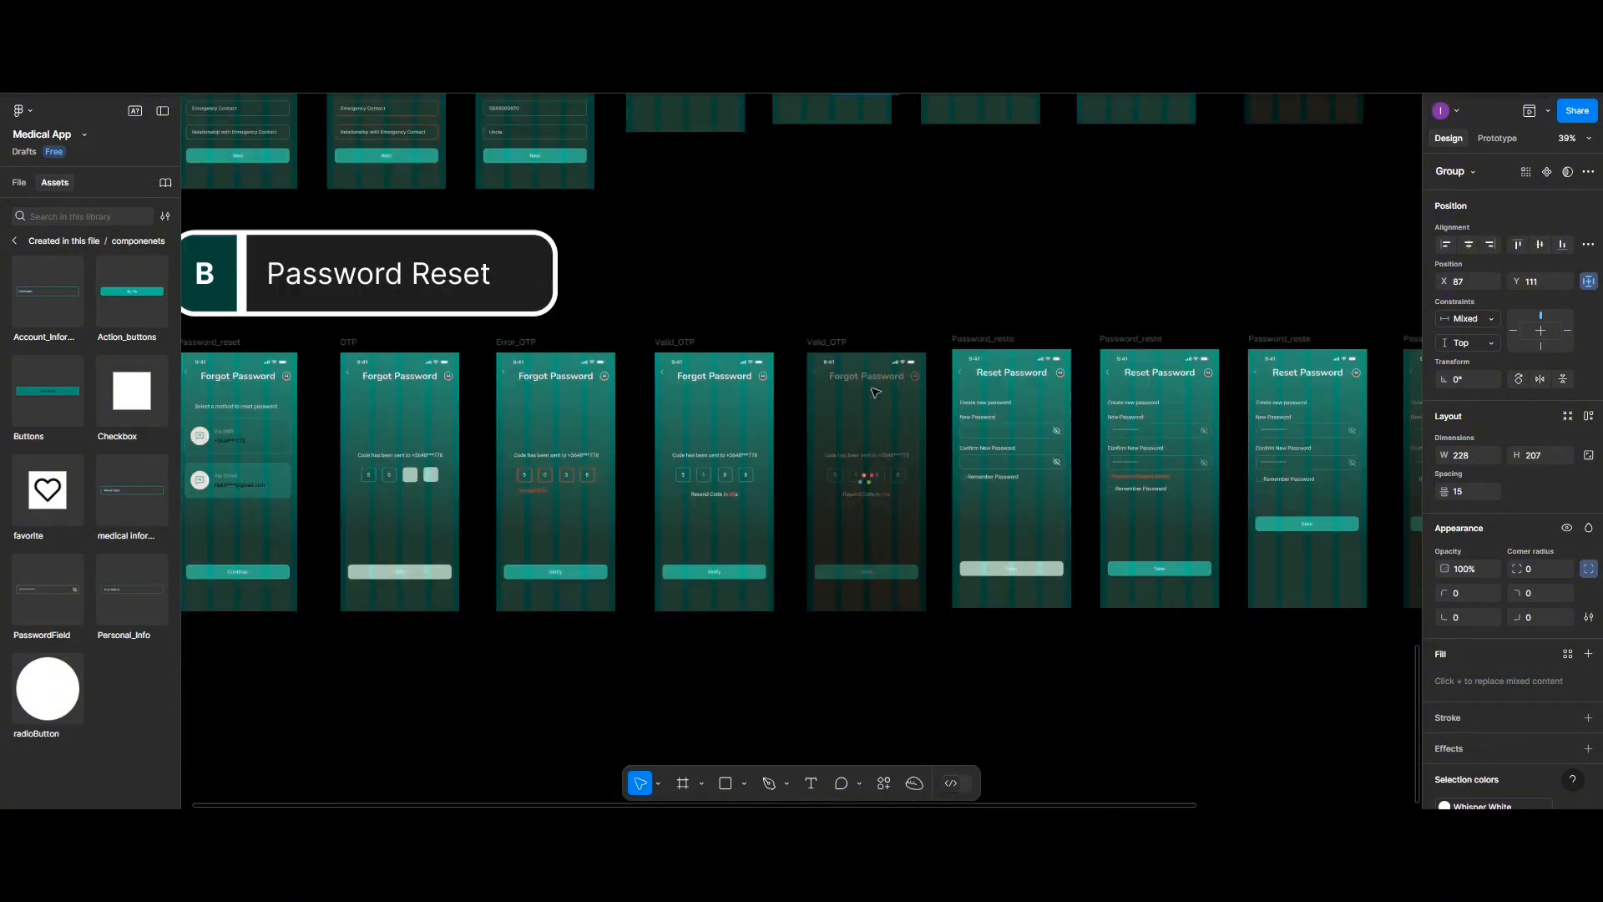
pyautogui.scroll(-2, 875, 392)
pyautogui.hscroll(8, 875, 392)
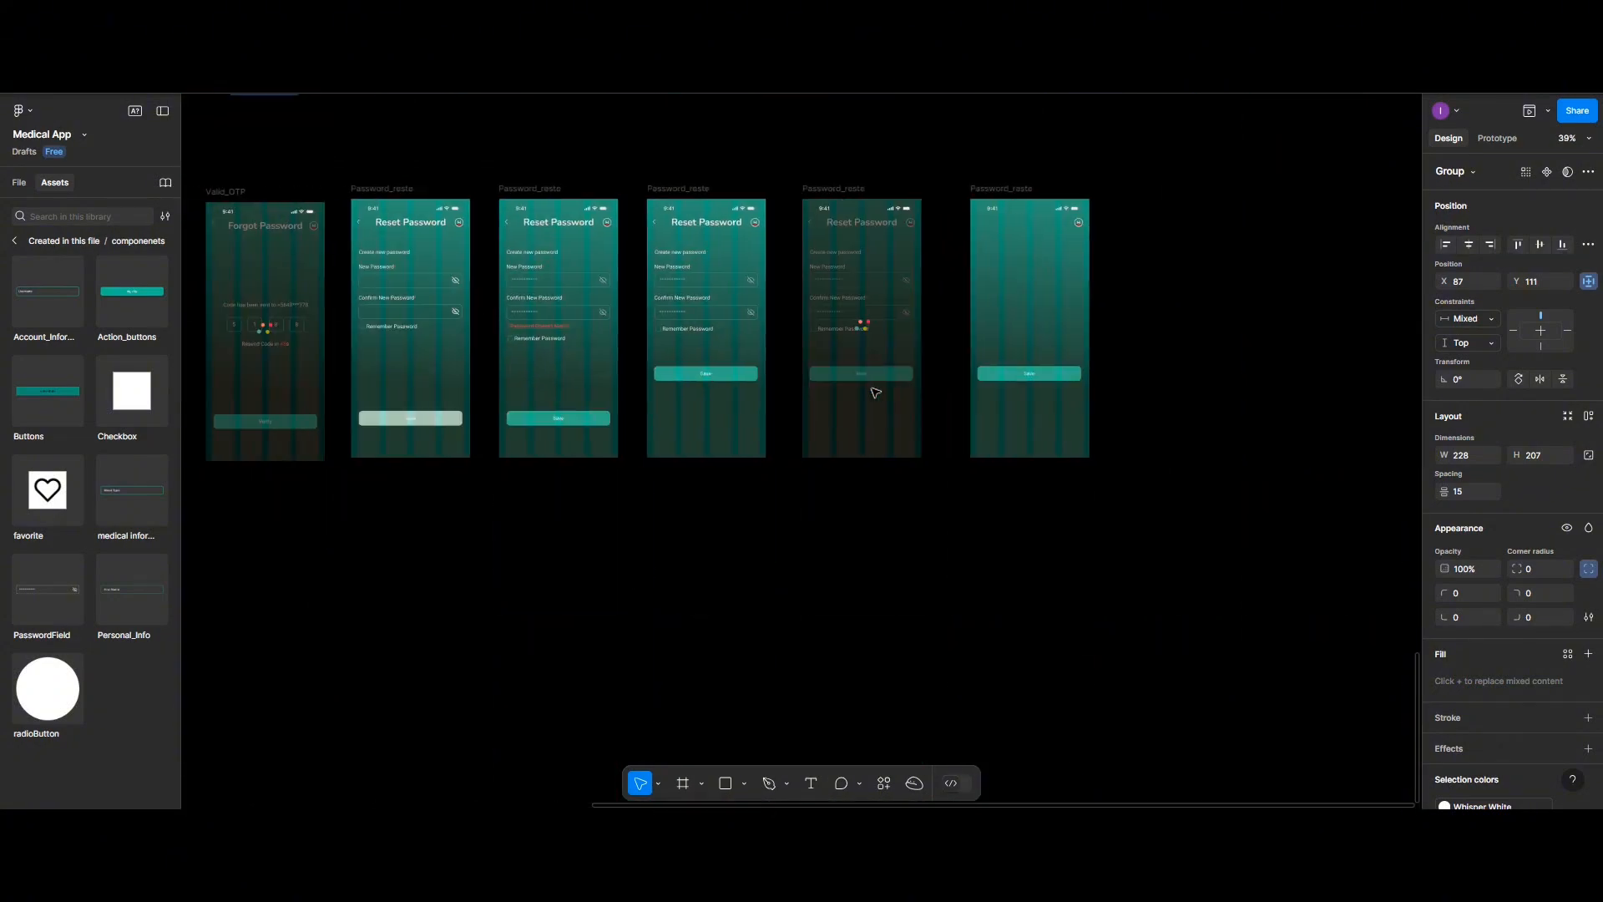
pyautogui.hscroll(3, 884, 396)
pyautogui.scroll(2, 877, 399)
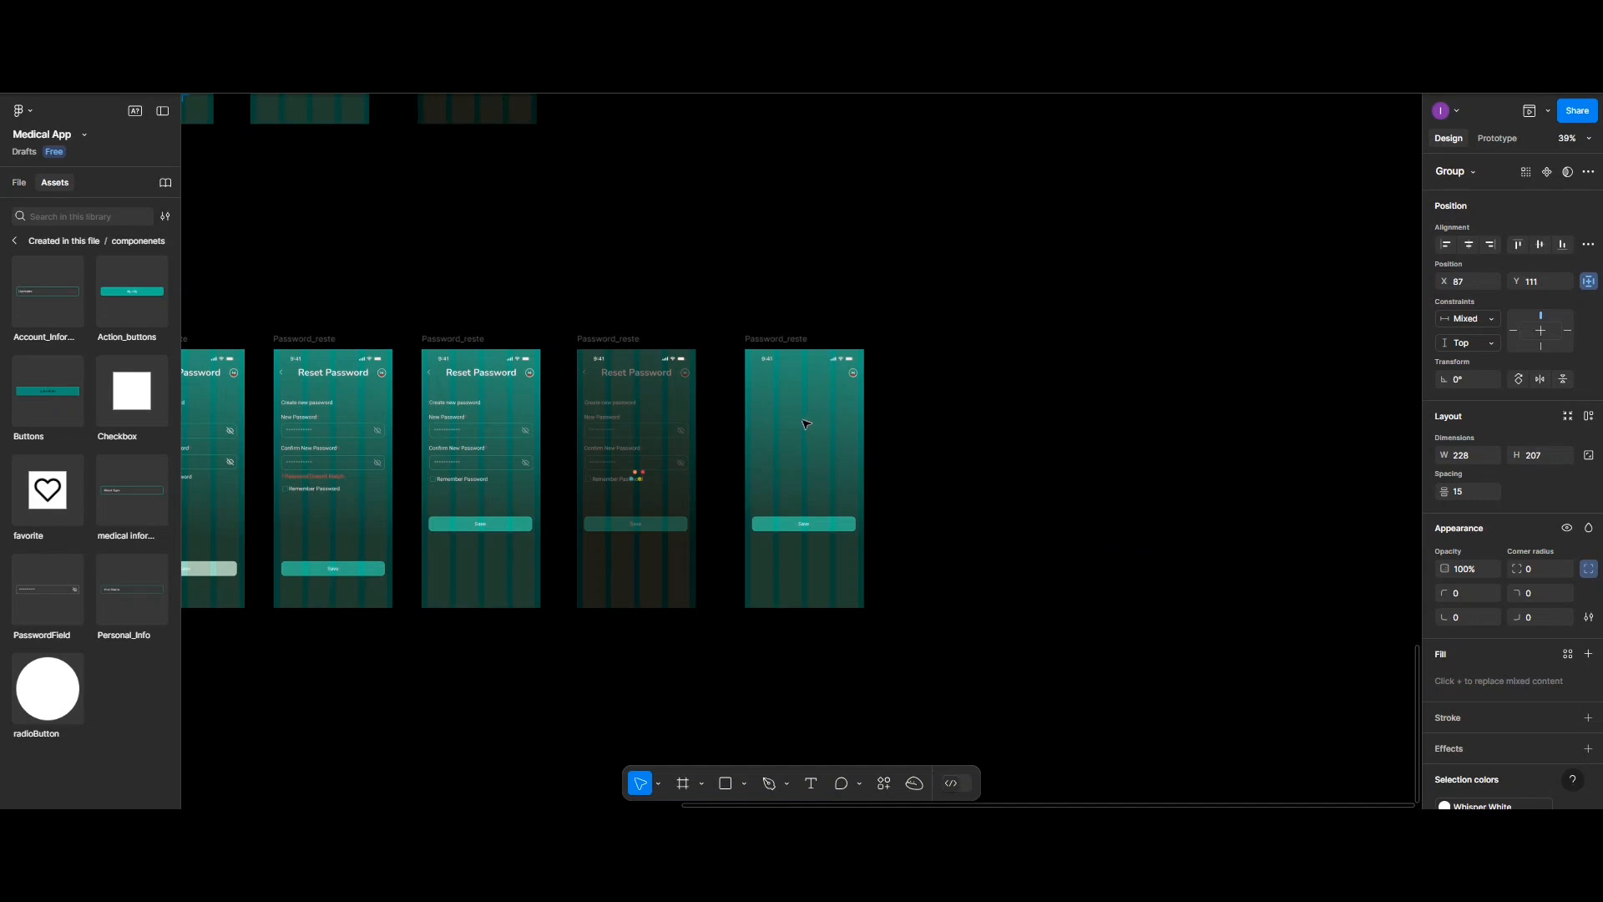
pyautogui.scroll(5, 806, 425)
pyautogui.press('Escape')
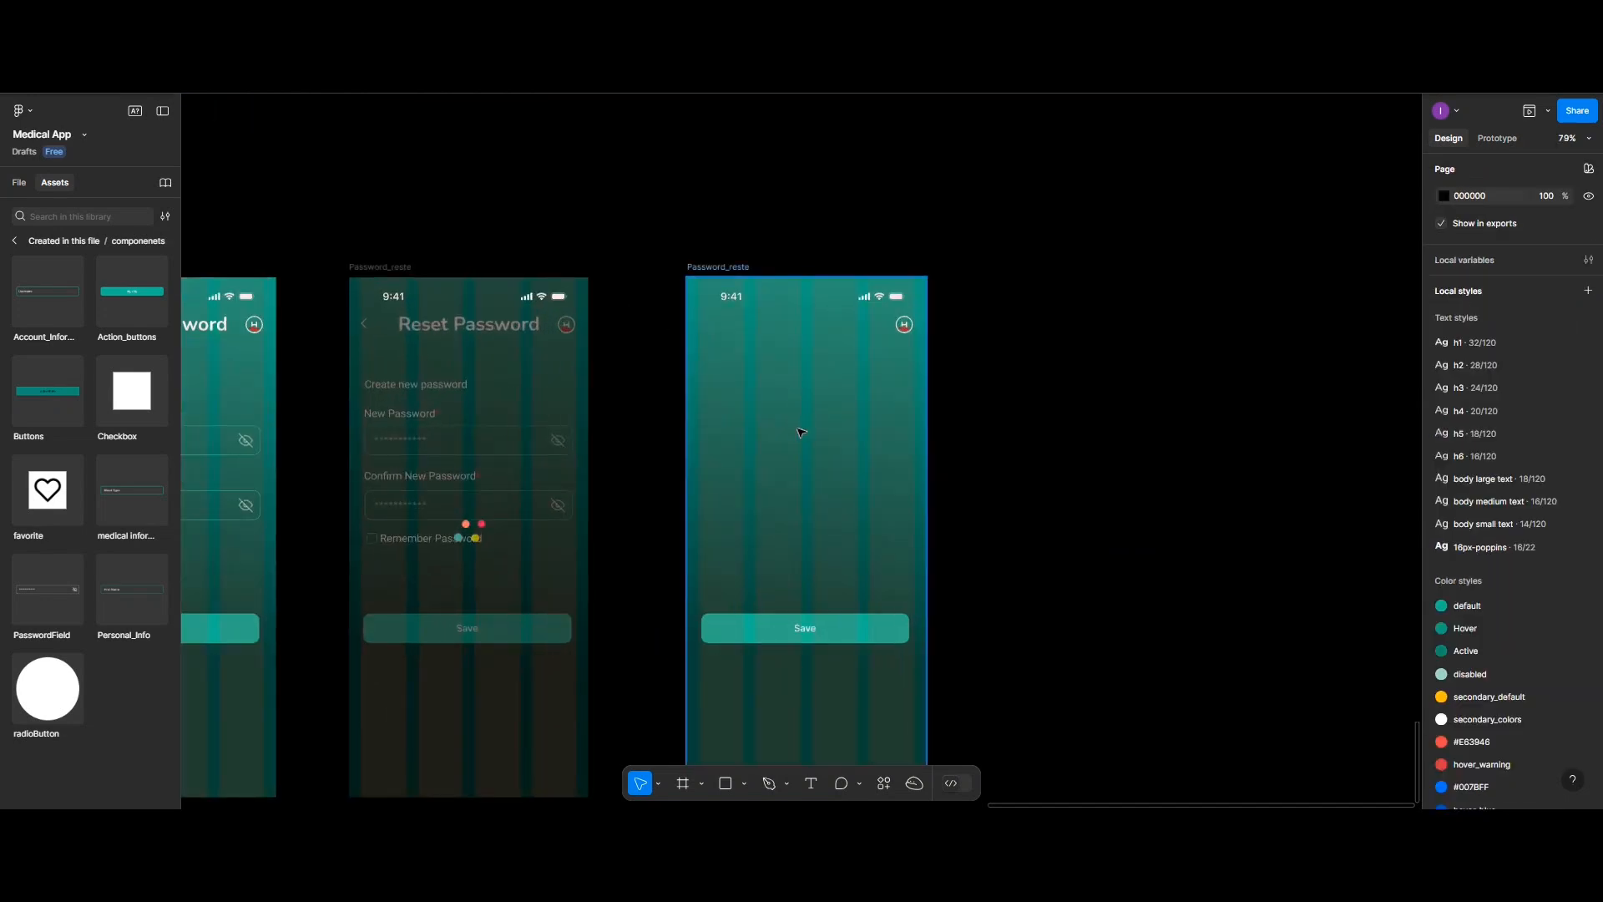
pyautogui.hotkey('ctrl', 'v')
pyautogui.click(904, 325)
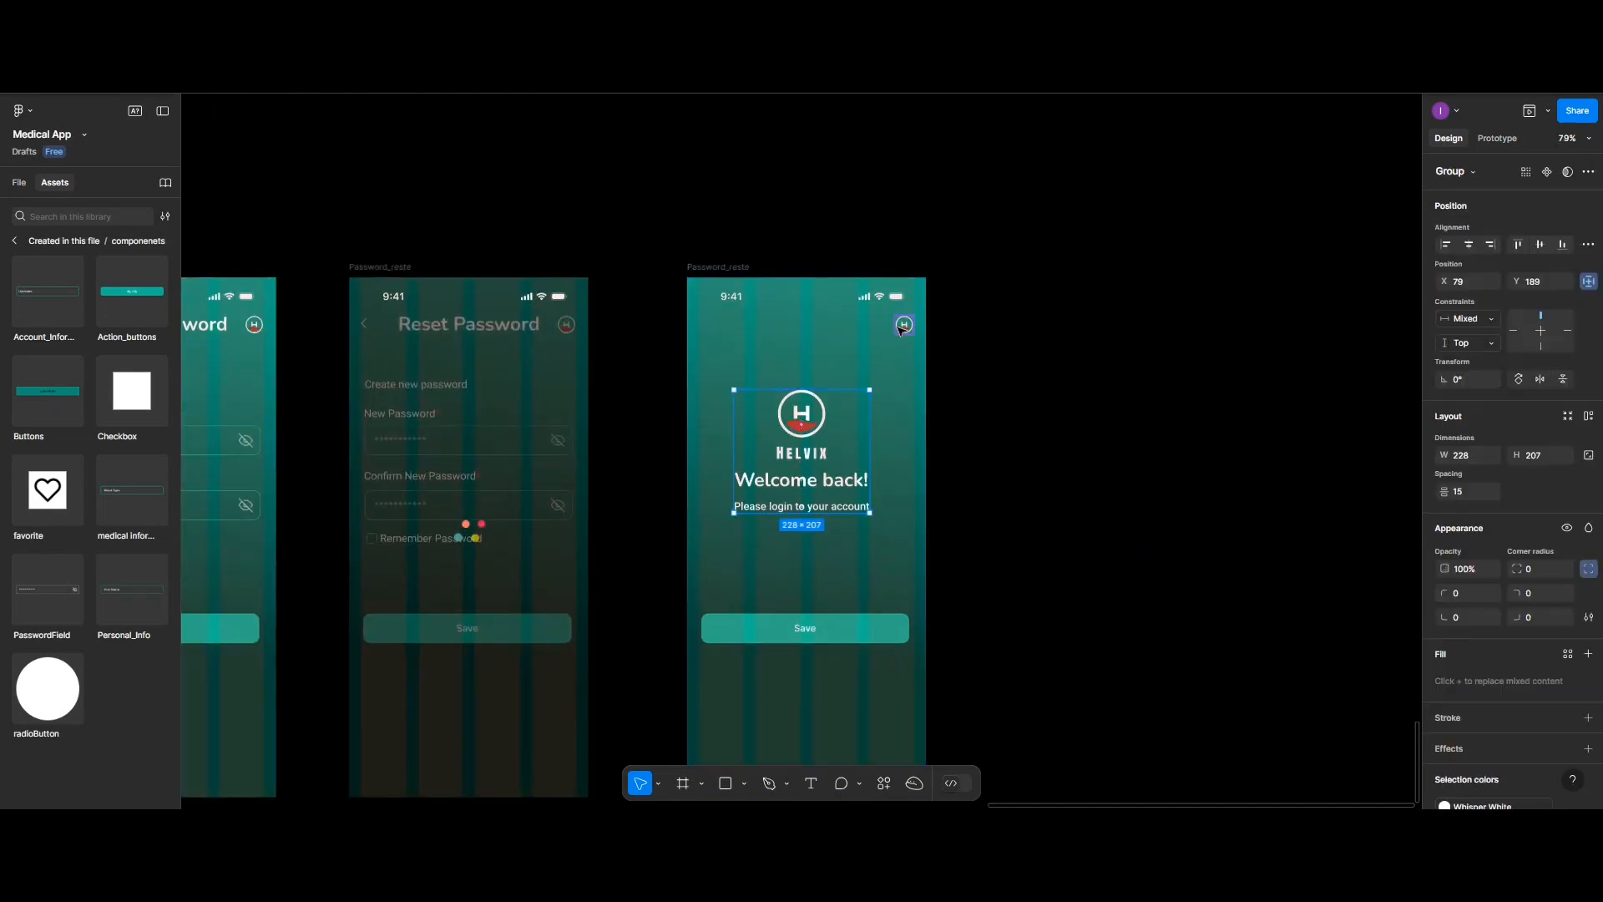
pyautogui.press('Escape')
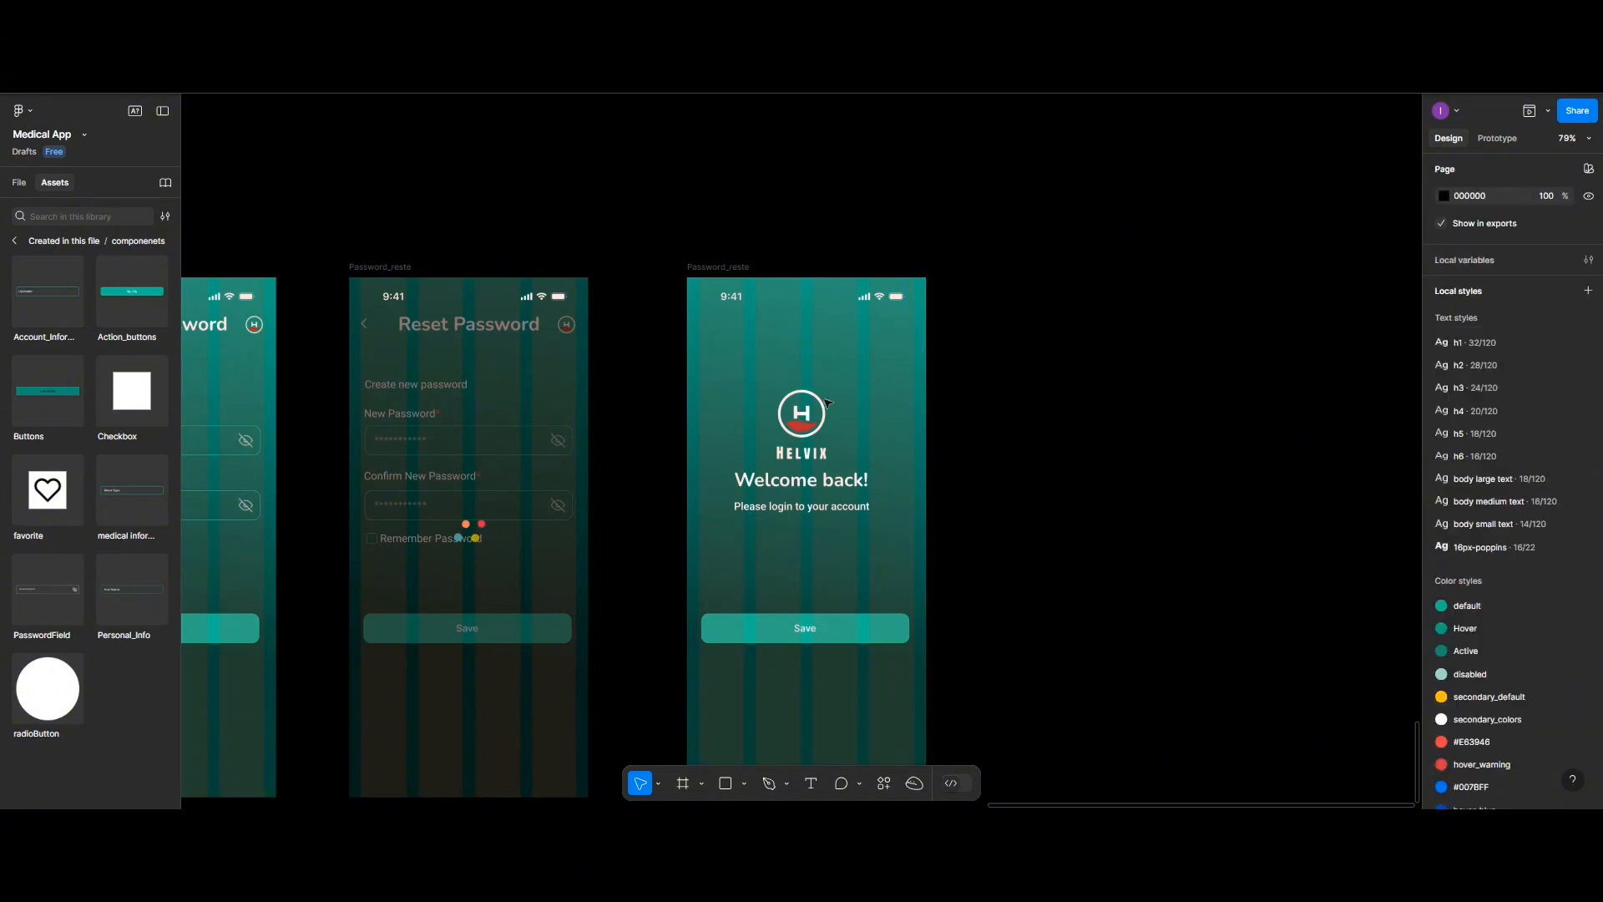
# Delete the "Welcome back!" heading from the pasted group and ungroup the remaining logo and login text
pyautogui.click(794, 491)
pyautogui.doubleClick(794, 489)
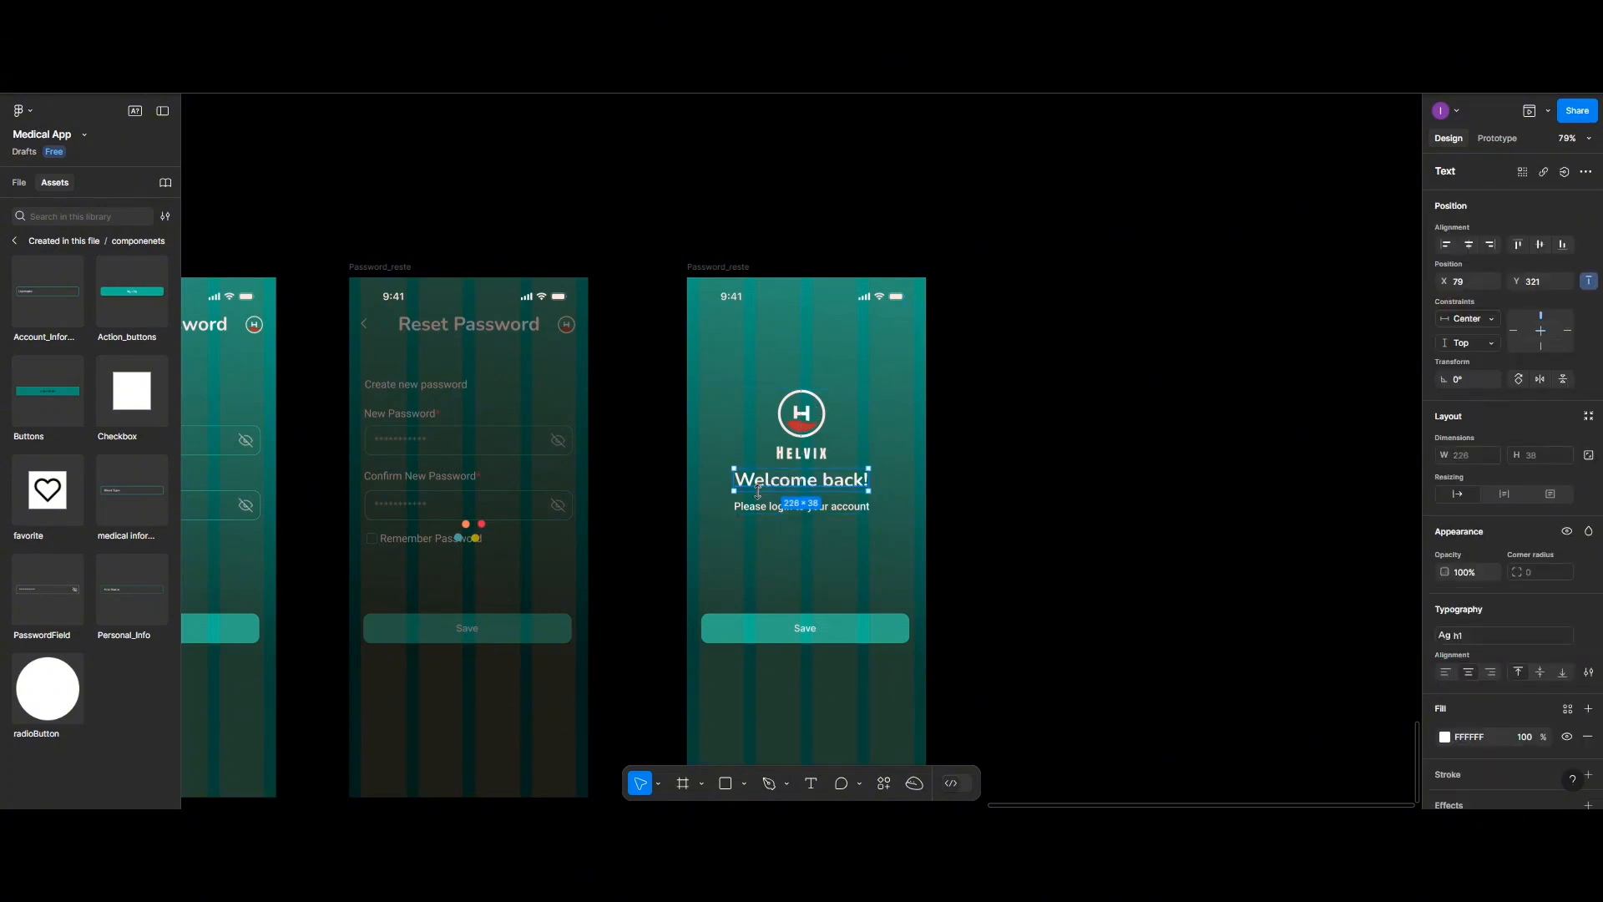
pyautogui.press('Delete')
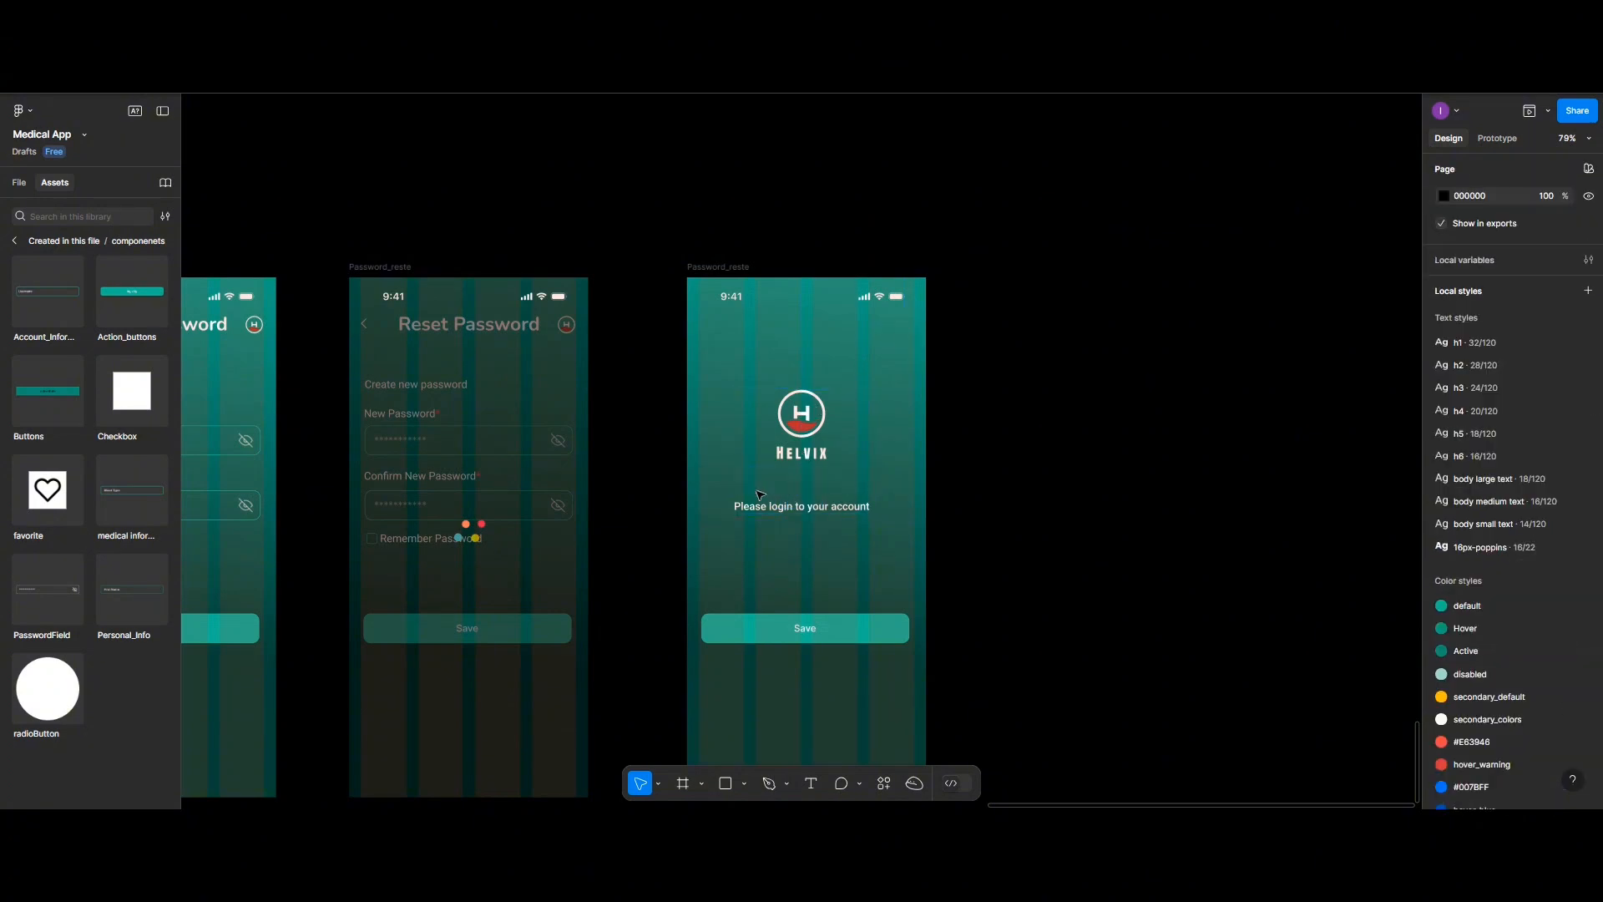
pyautogui.rightClick(795, 509)
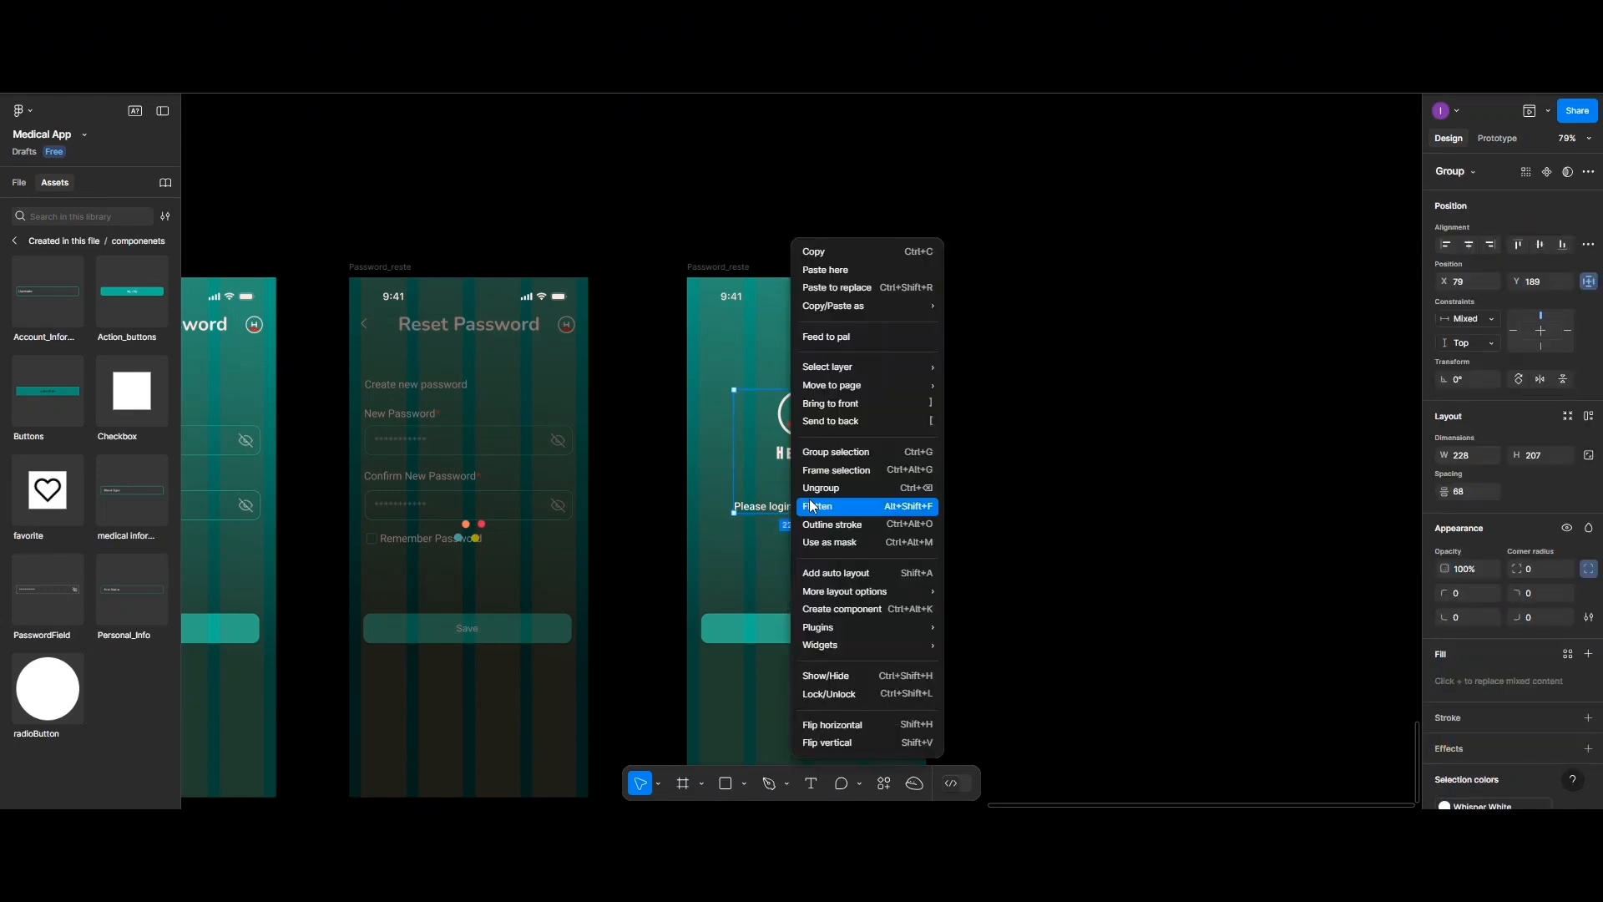
pyautogui.click(828, 493)
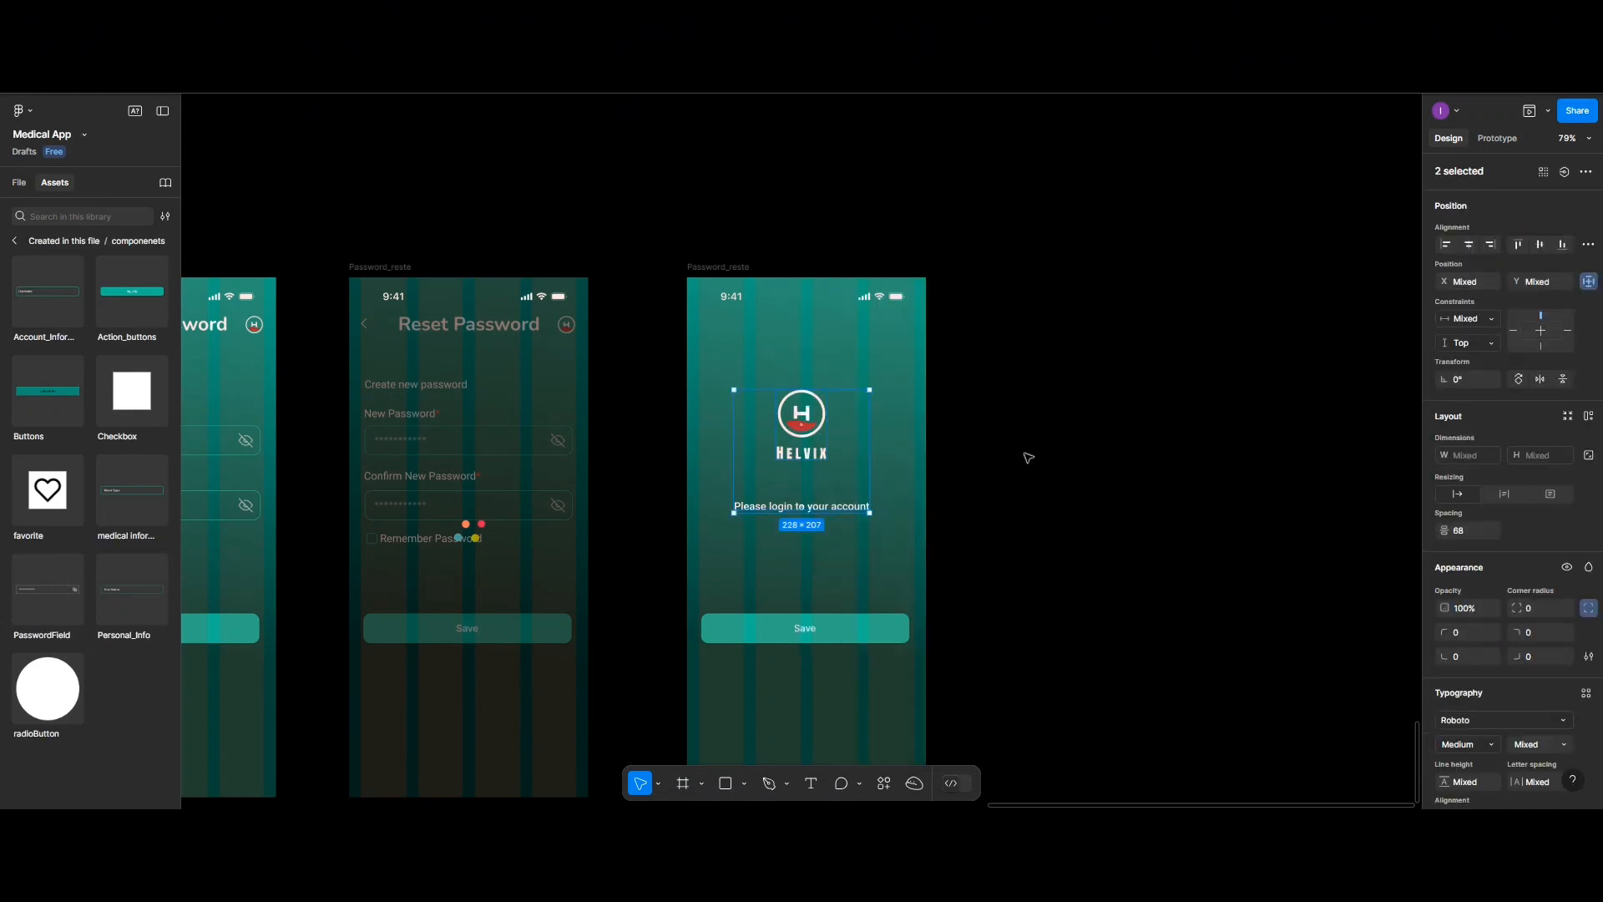
pyautogui.click(1026, 455)
# Lower and duplicate the "Please login to your account" line, and change the upper copy, at Y 415, to "Congrats!"
pyautogui.click(810, 508)
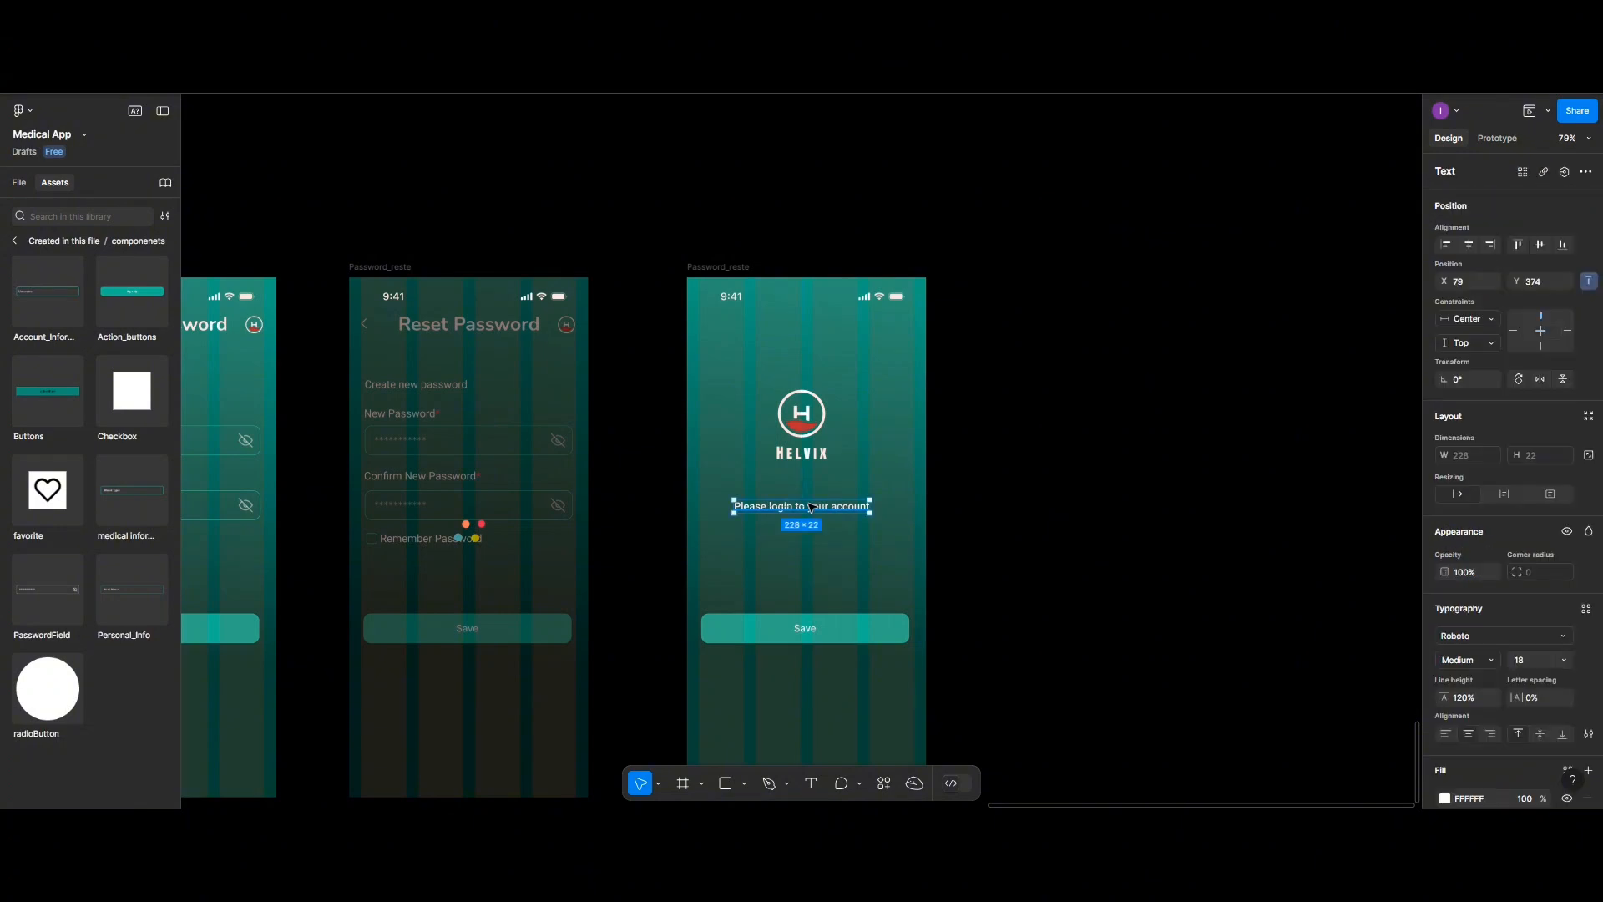
pyautogui.moveTo(810, 507)
pyautogui.mouseDown()
pyautogui.moveTo(812, 553)
pyautogui.moveTo(809, 532)
pyautogui.mouseUp()
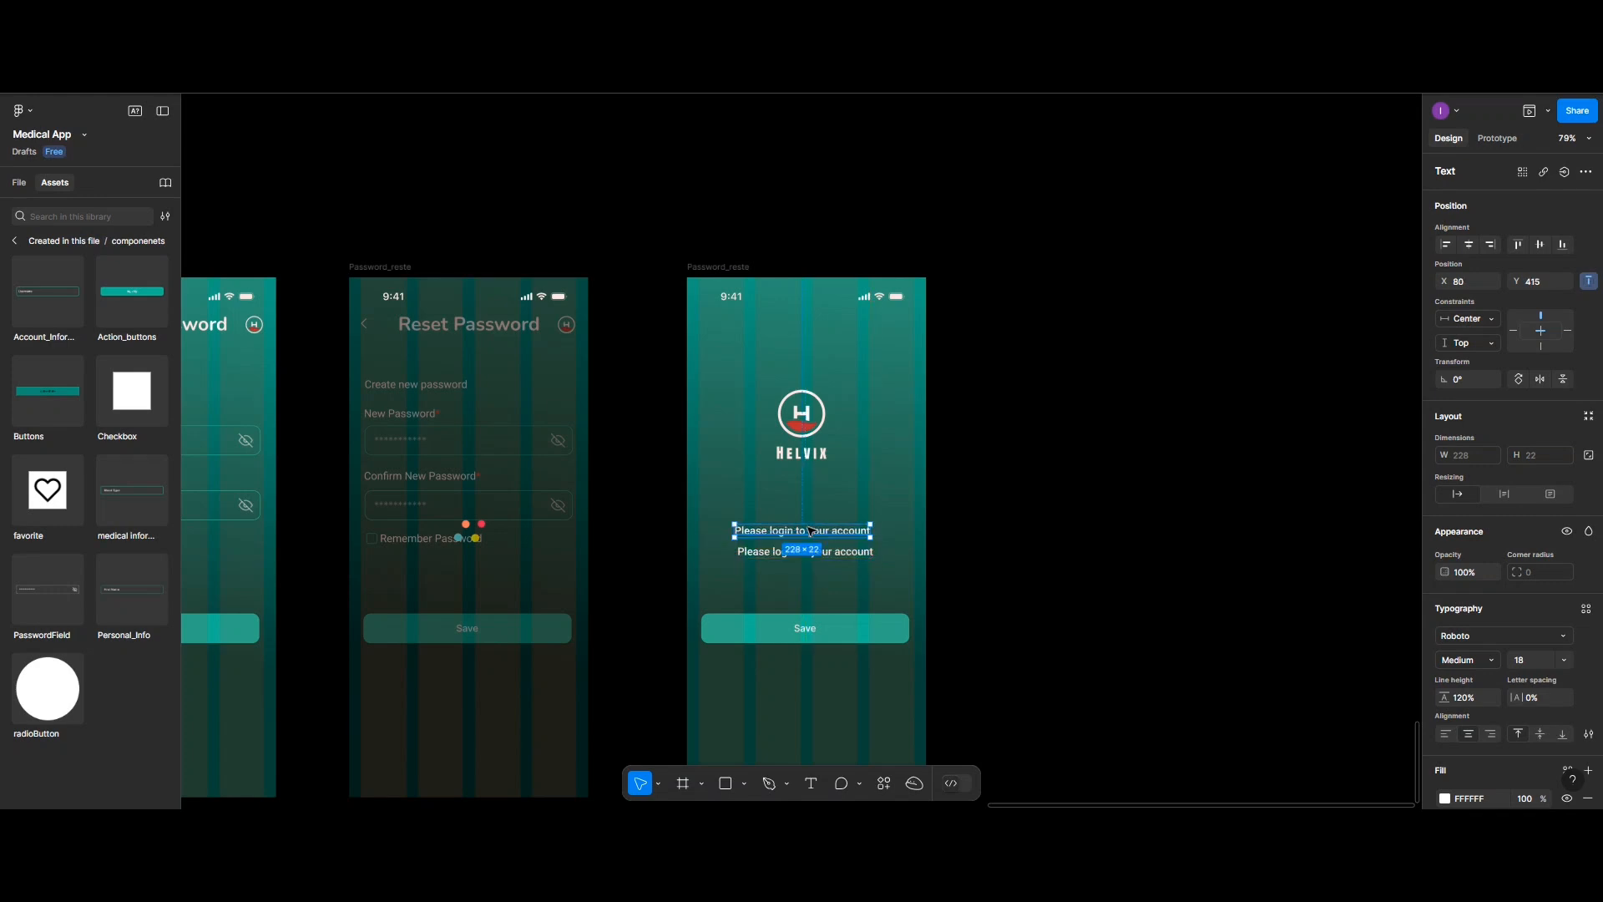
pyautogui.doubleClick(809, 531)
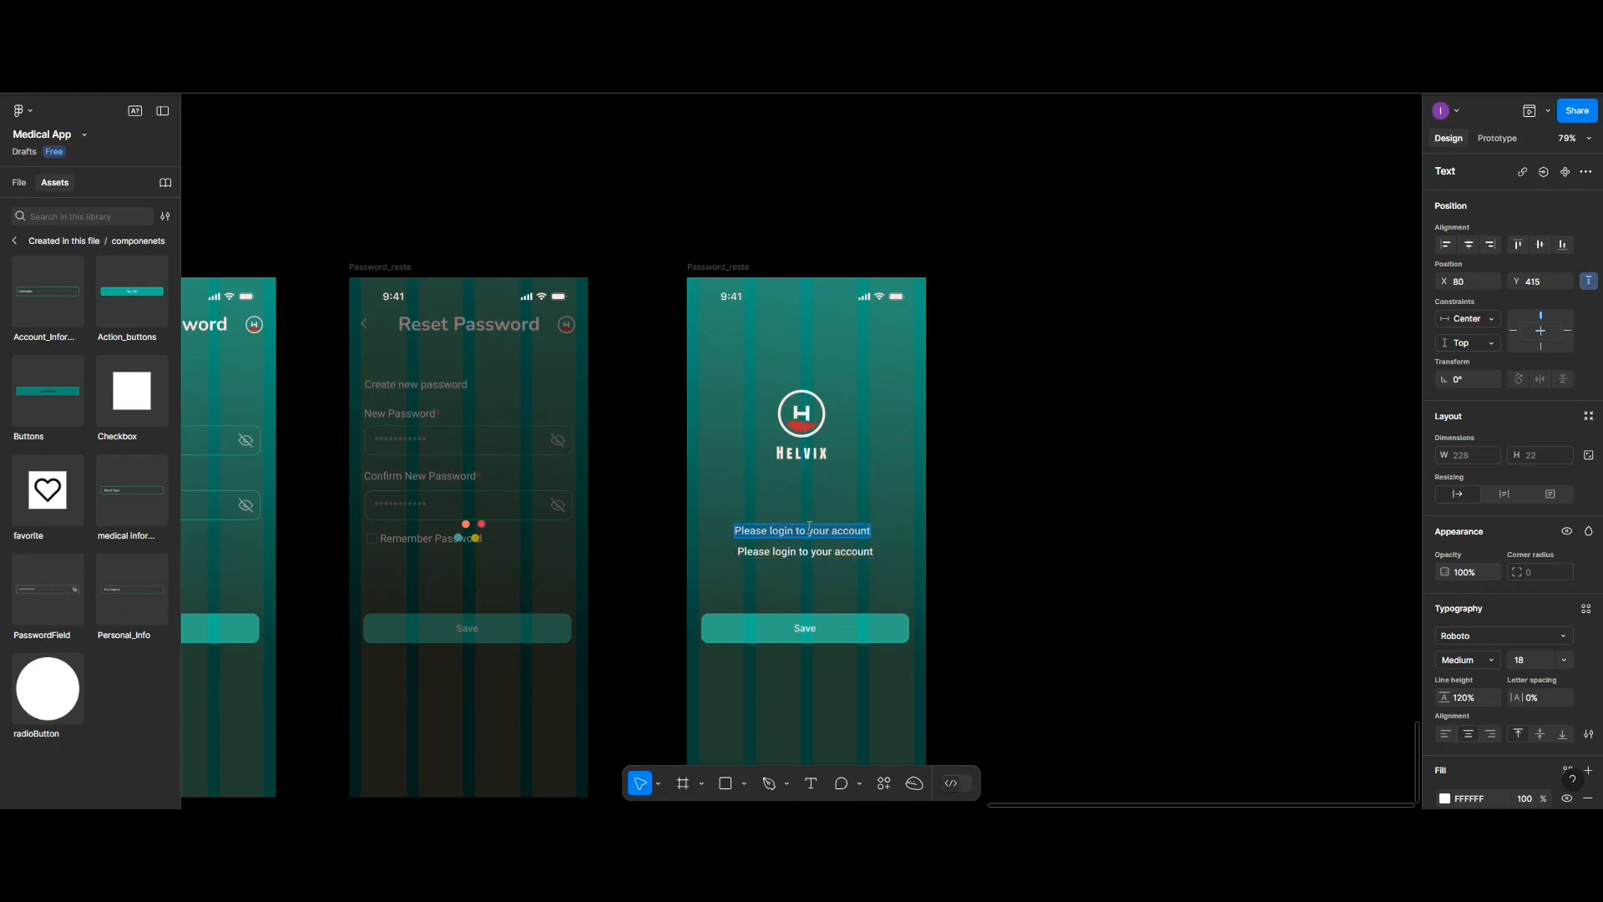
pyautogui.write('Co')
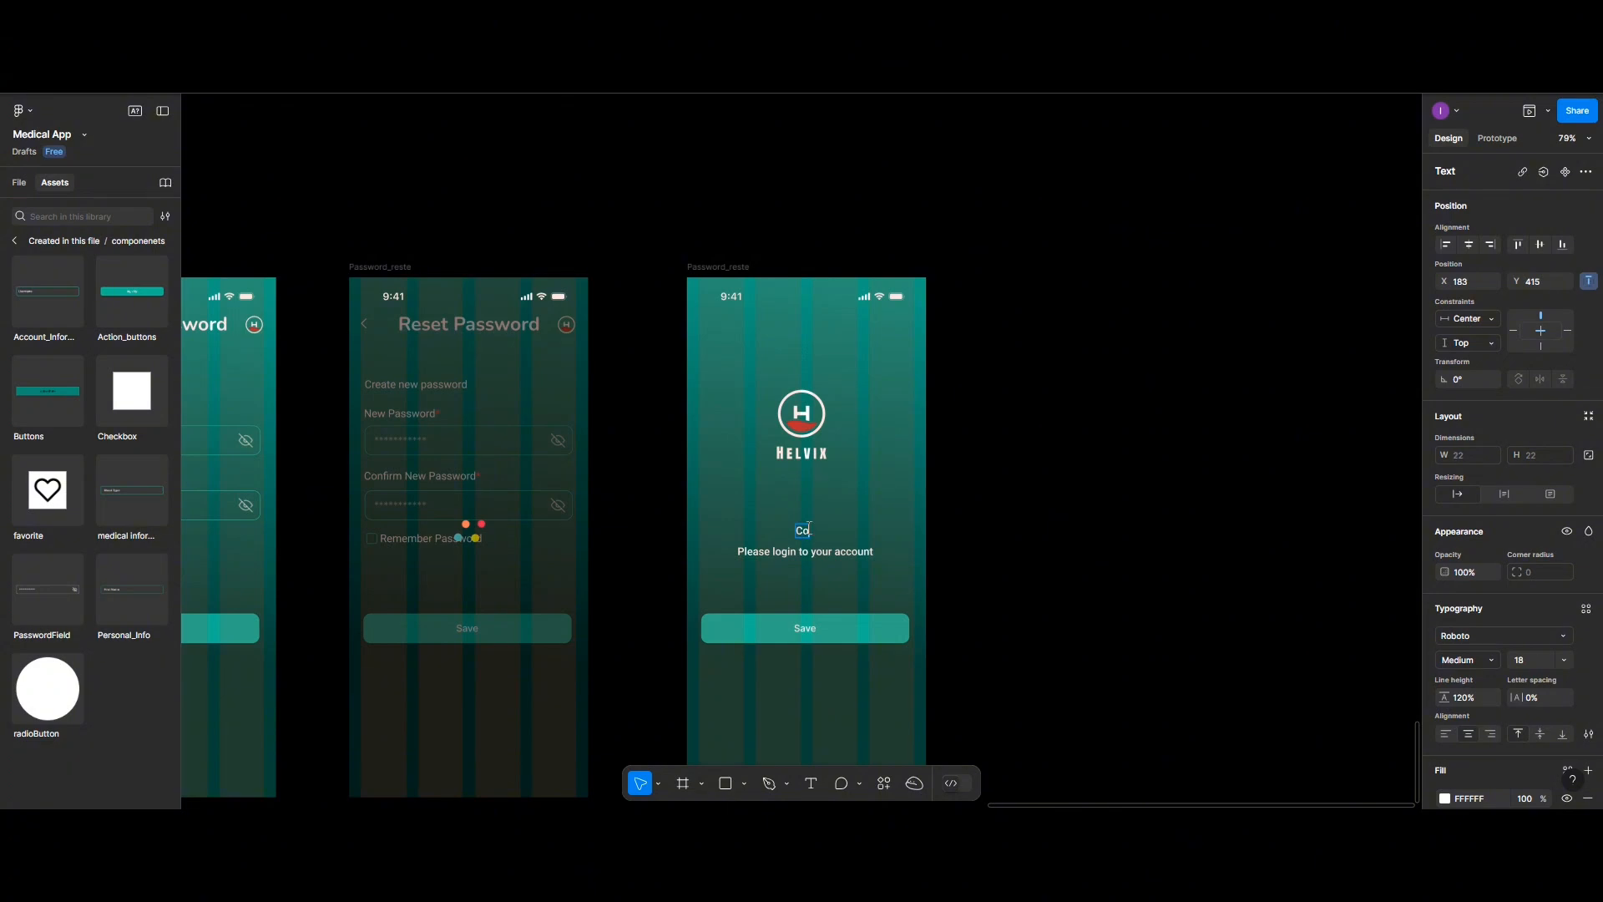
pyautogui.write('ngrats!')
pyautogui.press('Escape')
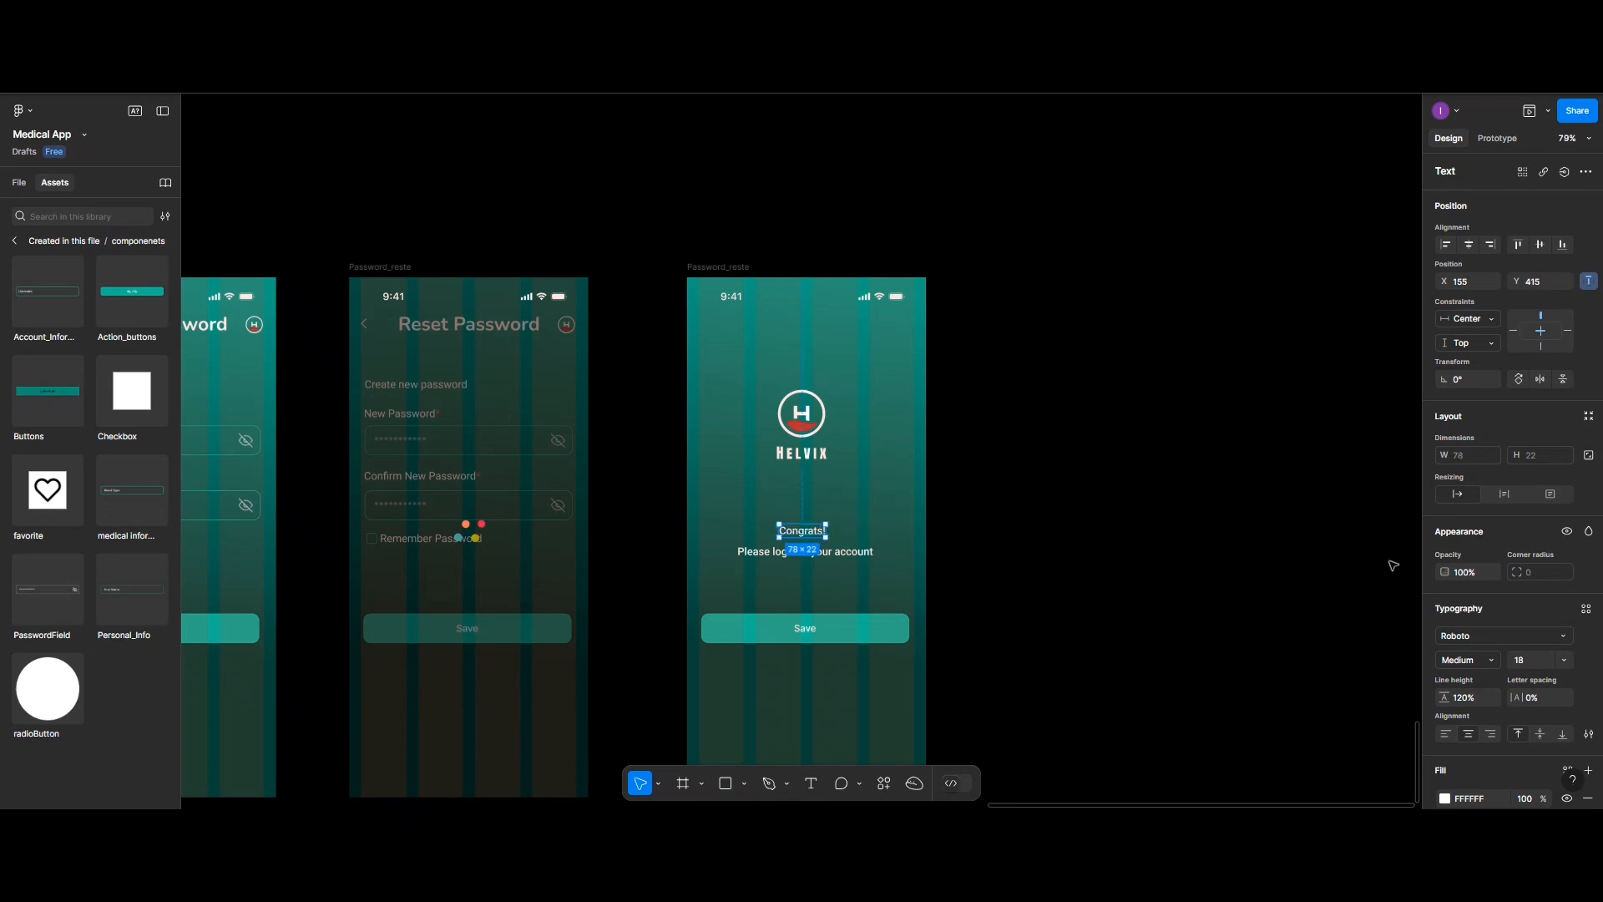
# Apply the h2 text style and a 20C997 fill to "Congrats!" and place it at X 131, Y 403
pyautogui.click(1586, 608)
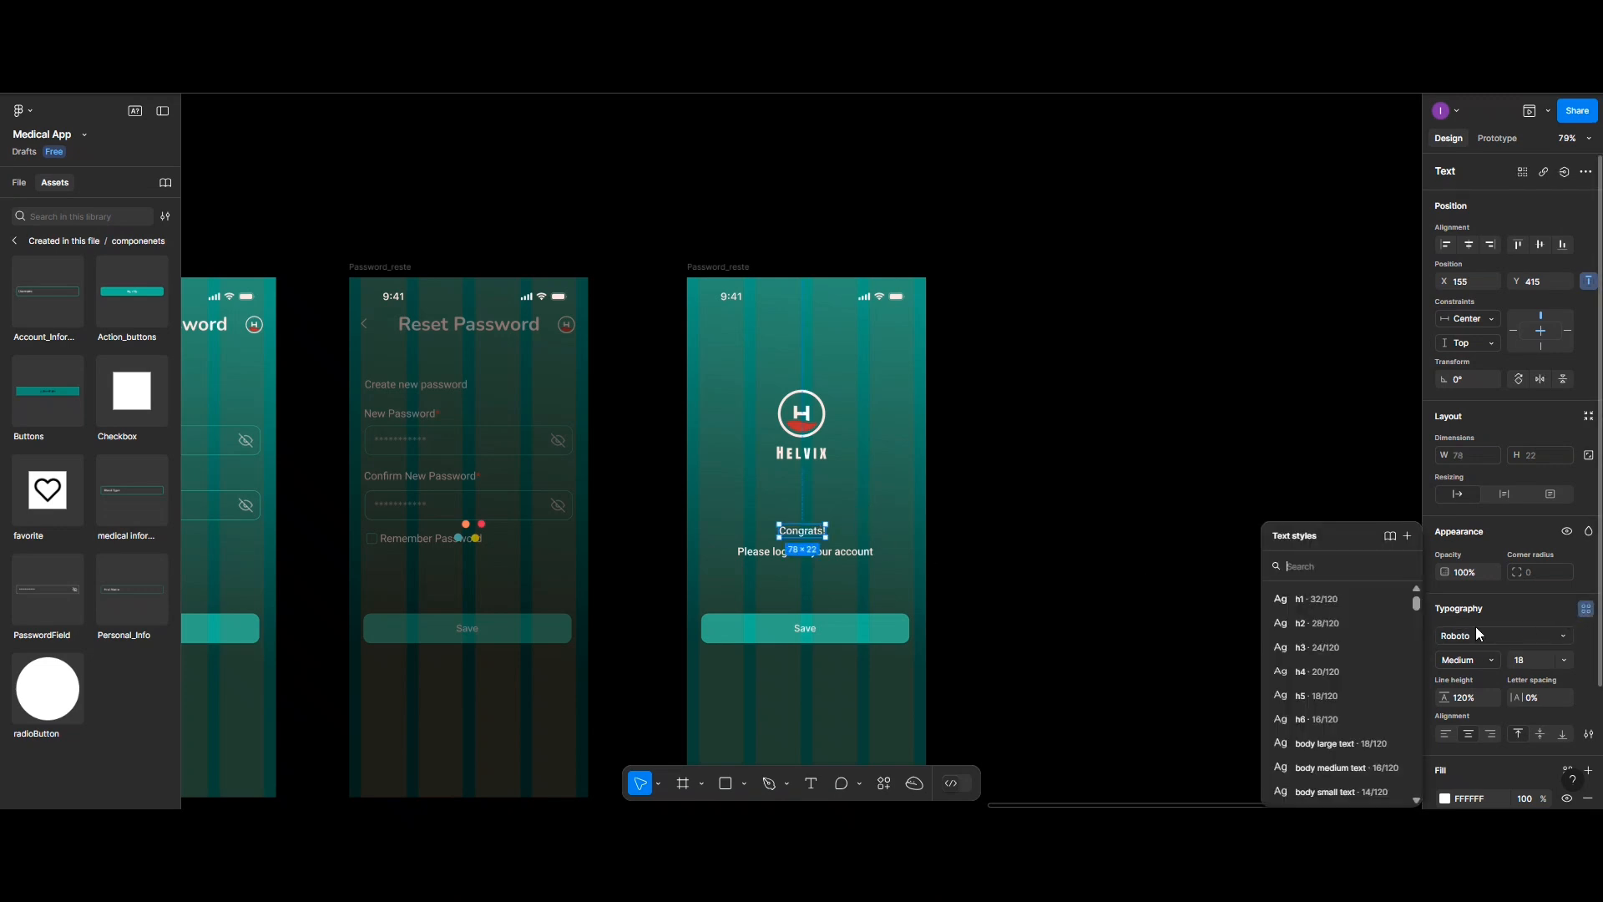
pyautogui.click(1325, 623)
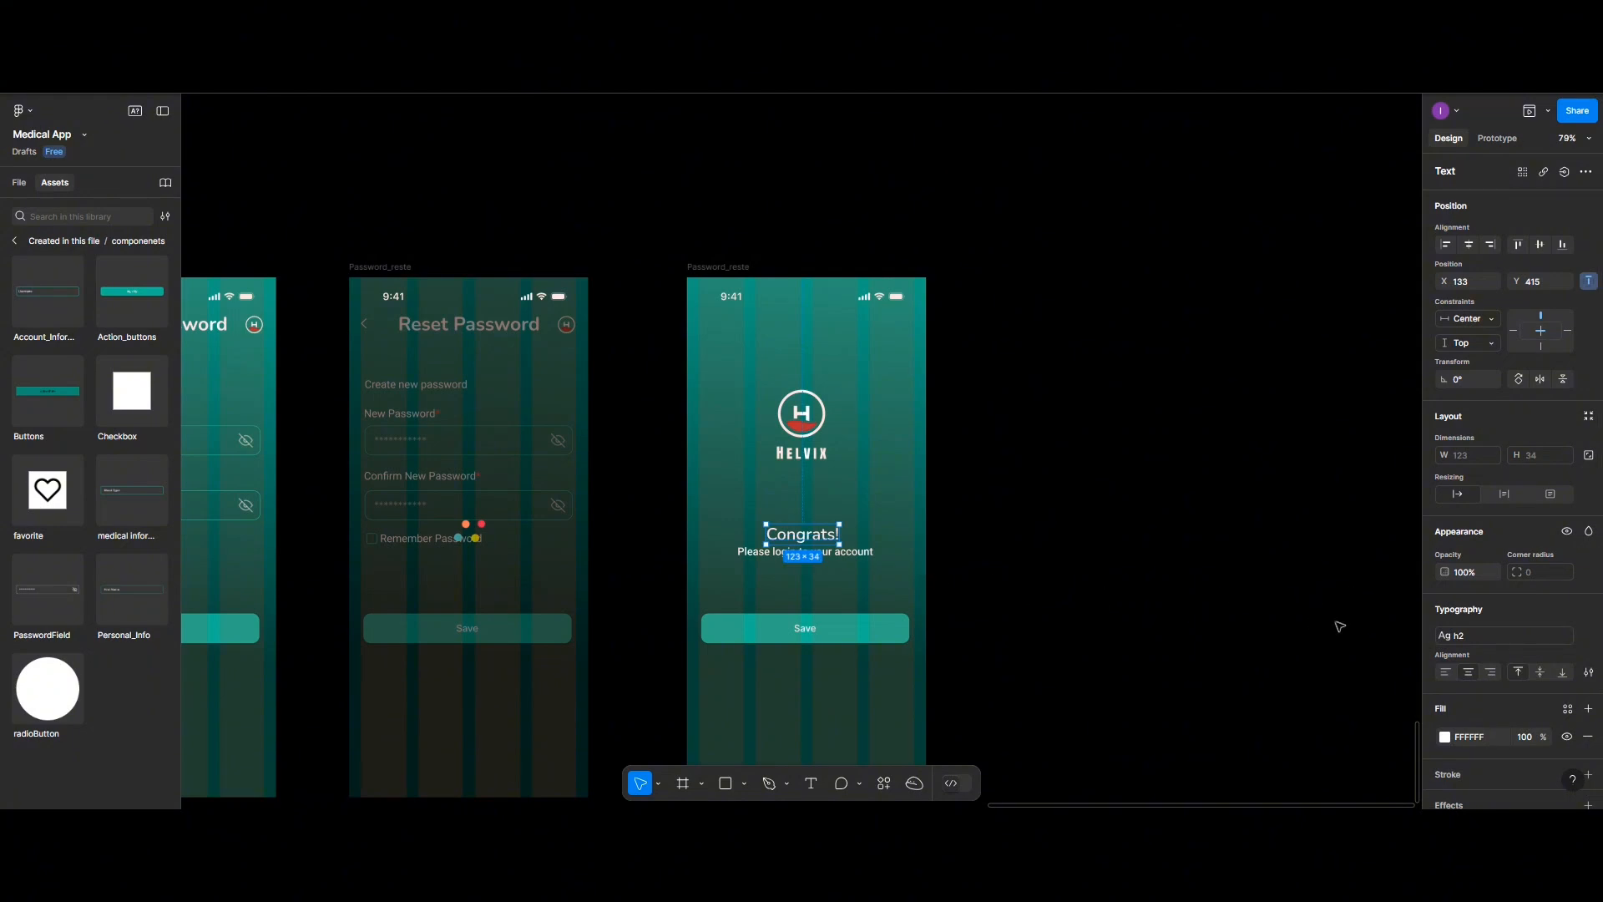
pyautogui.scroll(-2, 1447, 739)
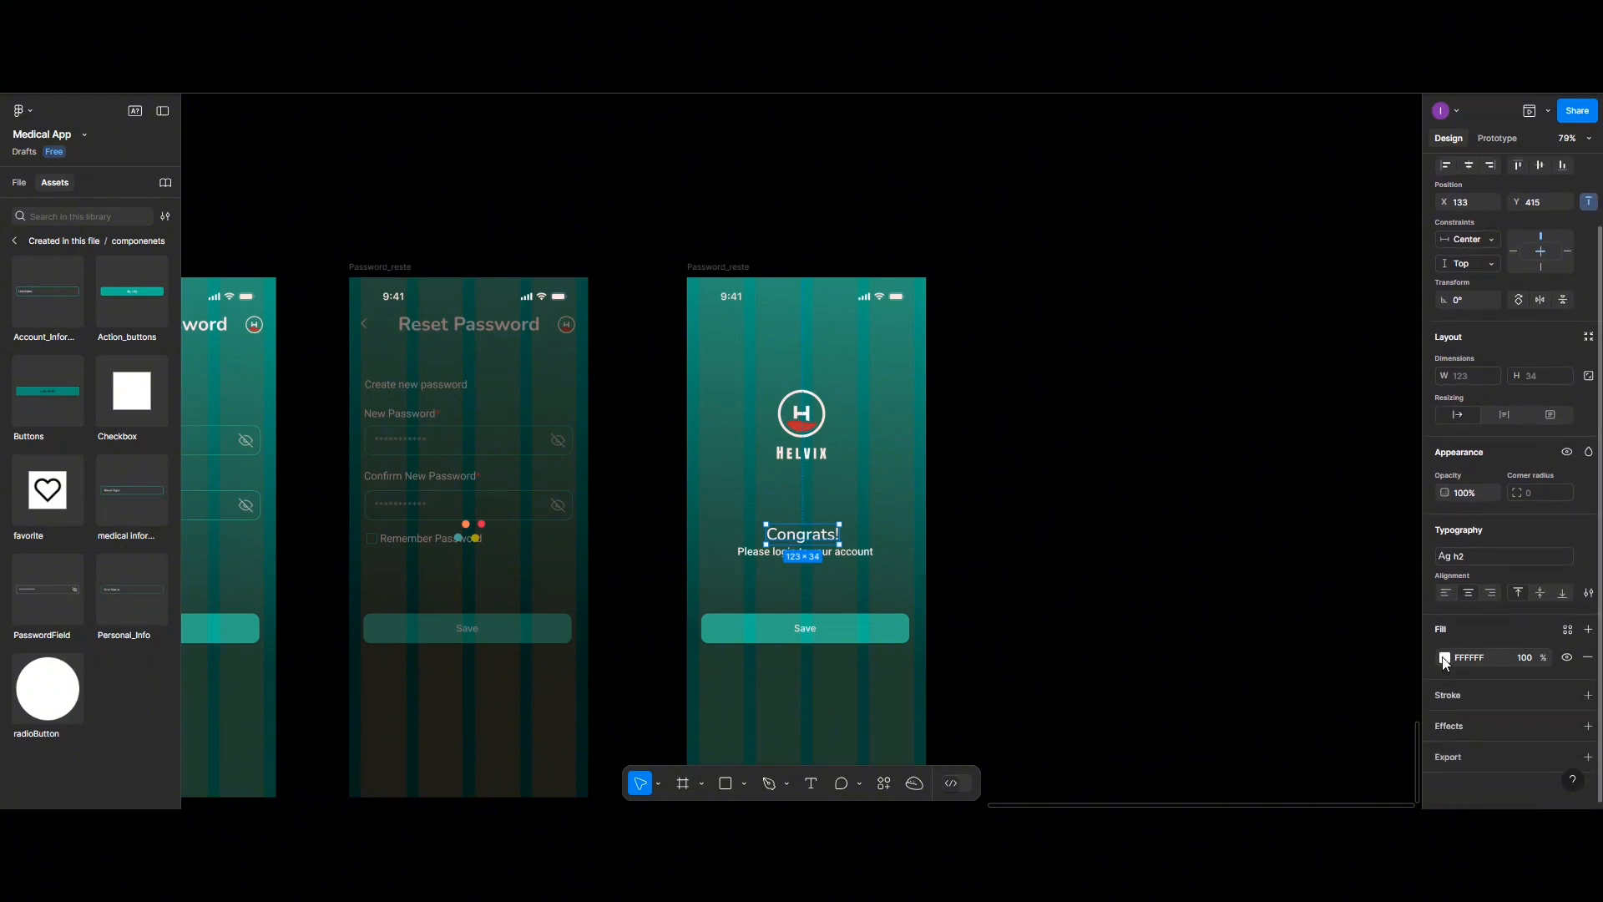
pyautogui.click(1444, 657)
pyautogui.click(1280, 744)
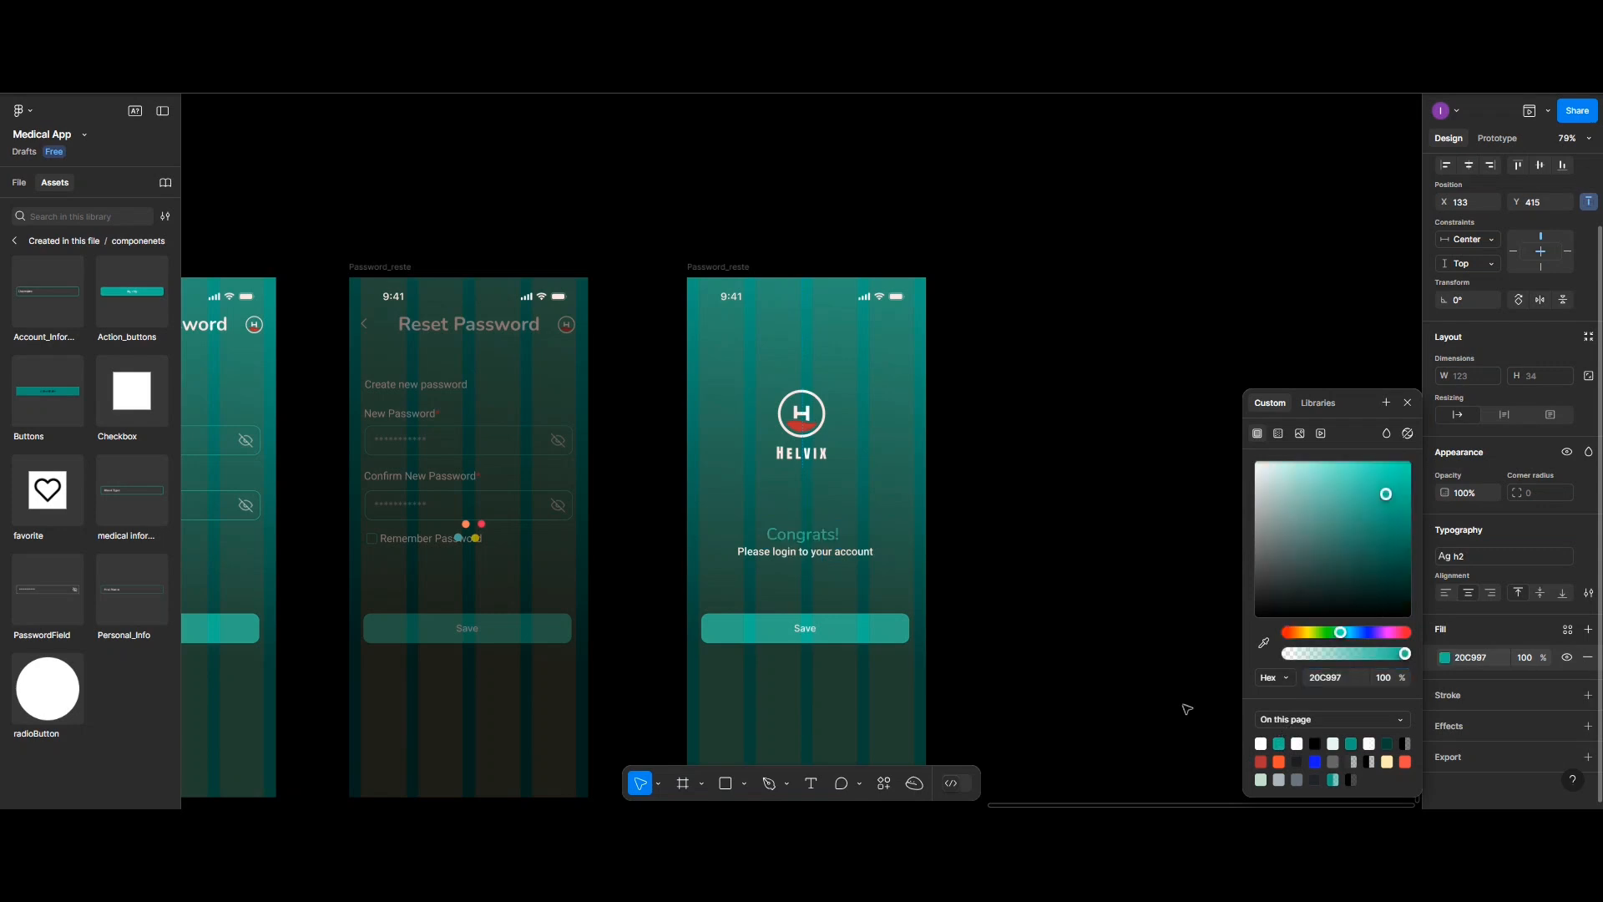
pyautogui.click(838, 554)
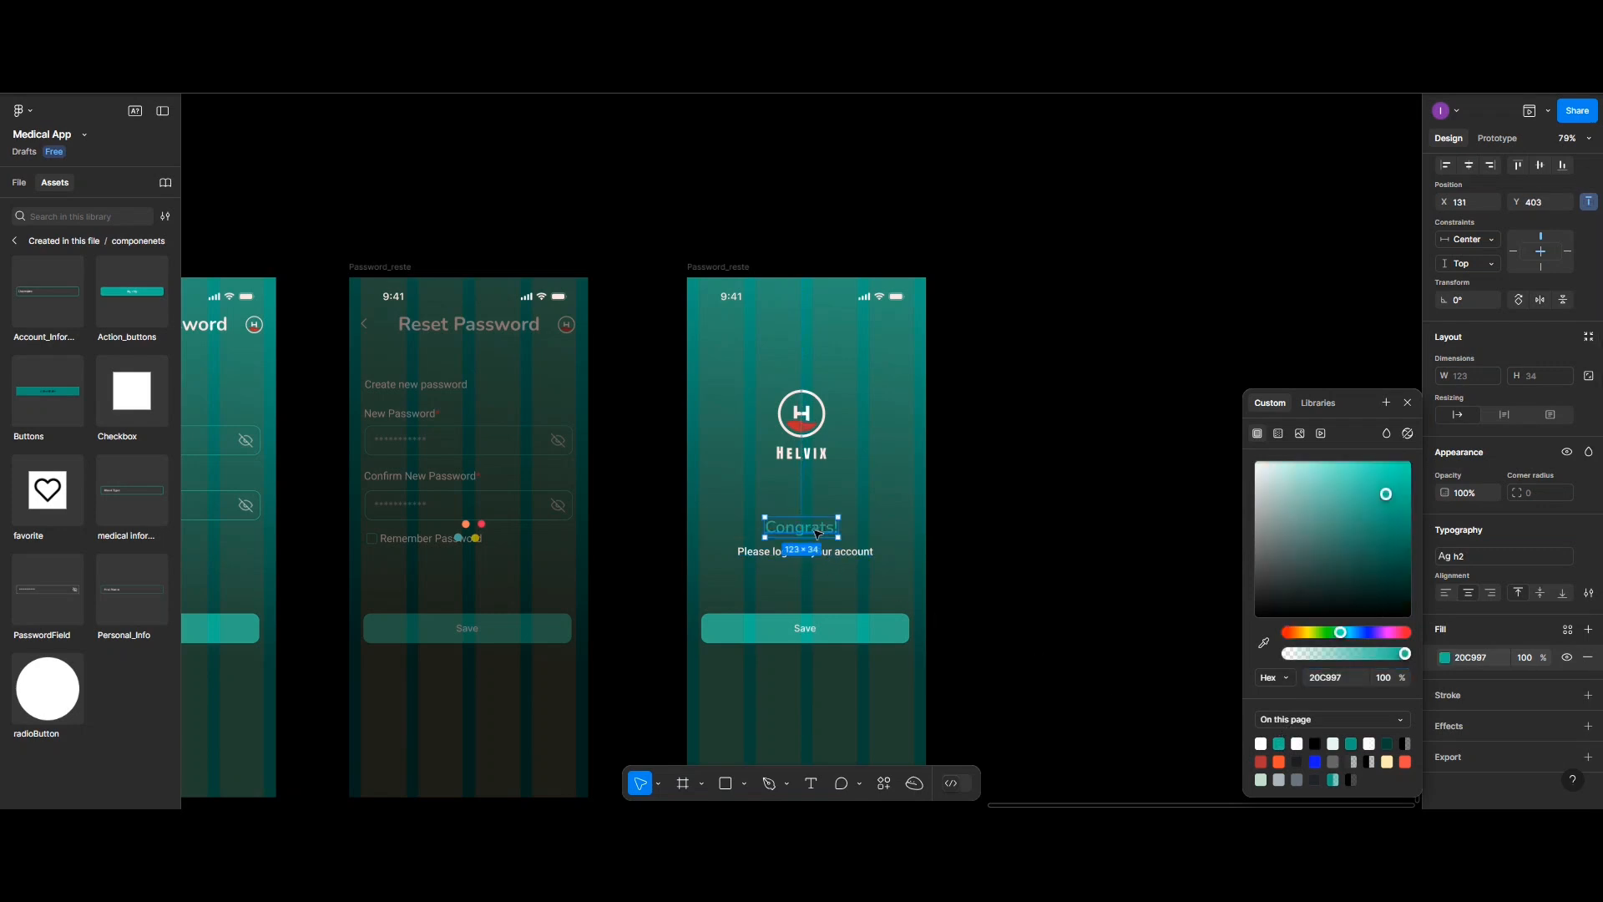
# Replace the "Please login to your account" line under "Congrats!" with "Your Password was Resset"
pyautogui.doubleClick(839, 556)
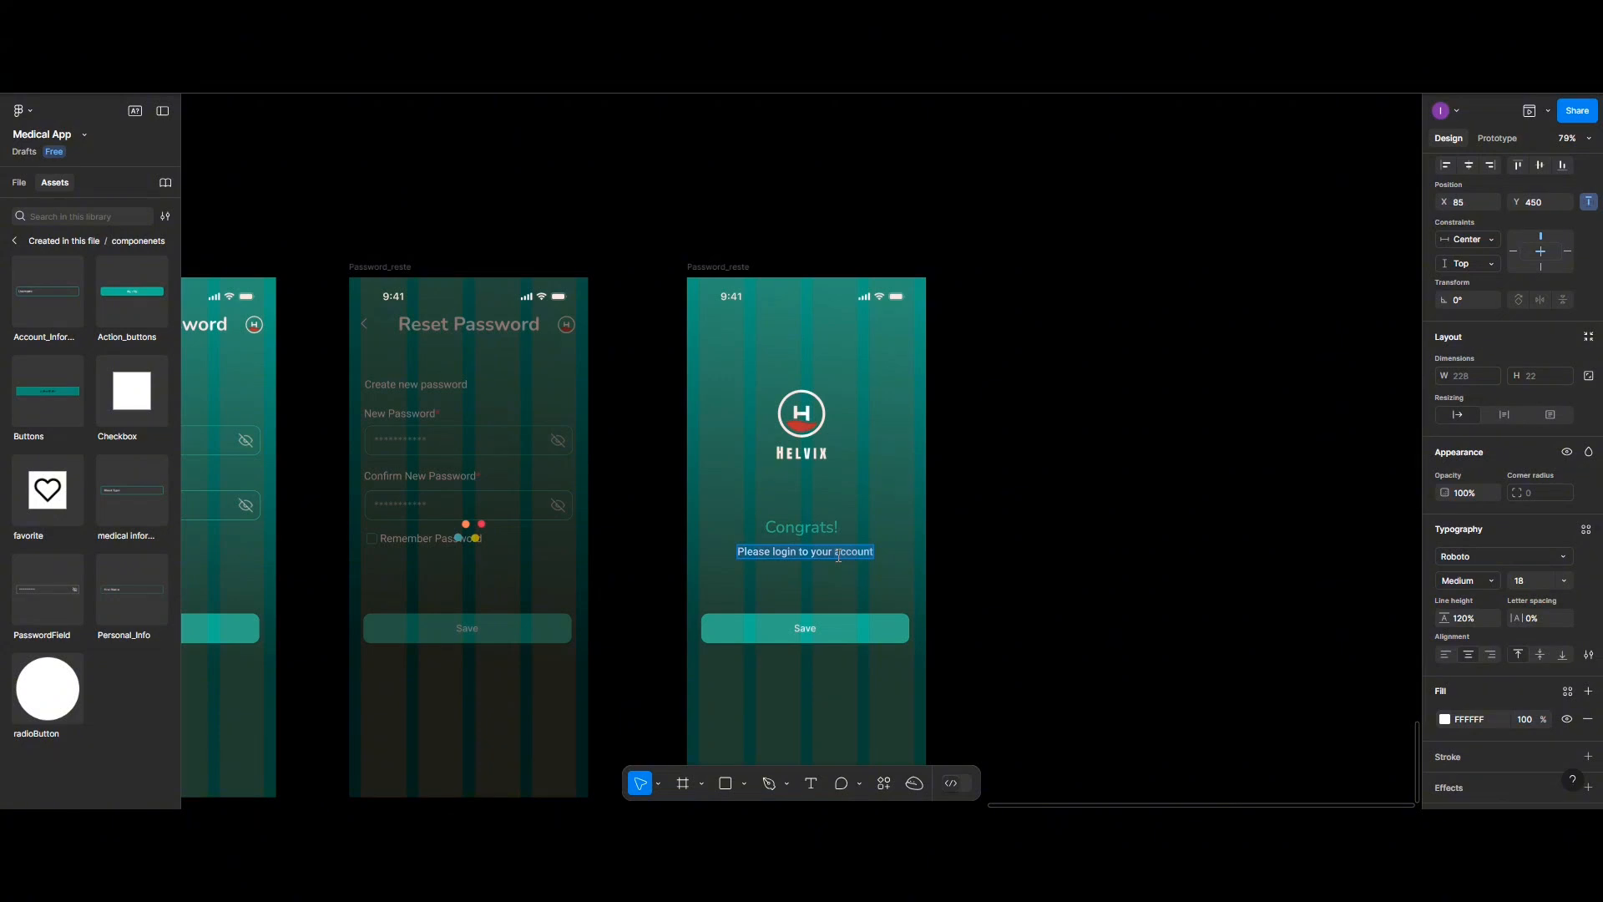
pyautogui.write('Your')
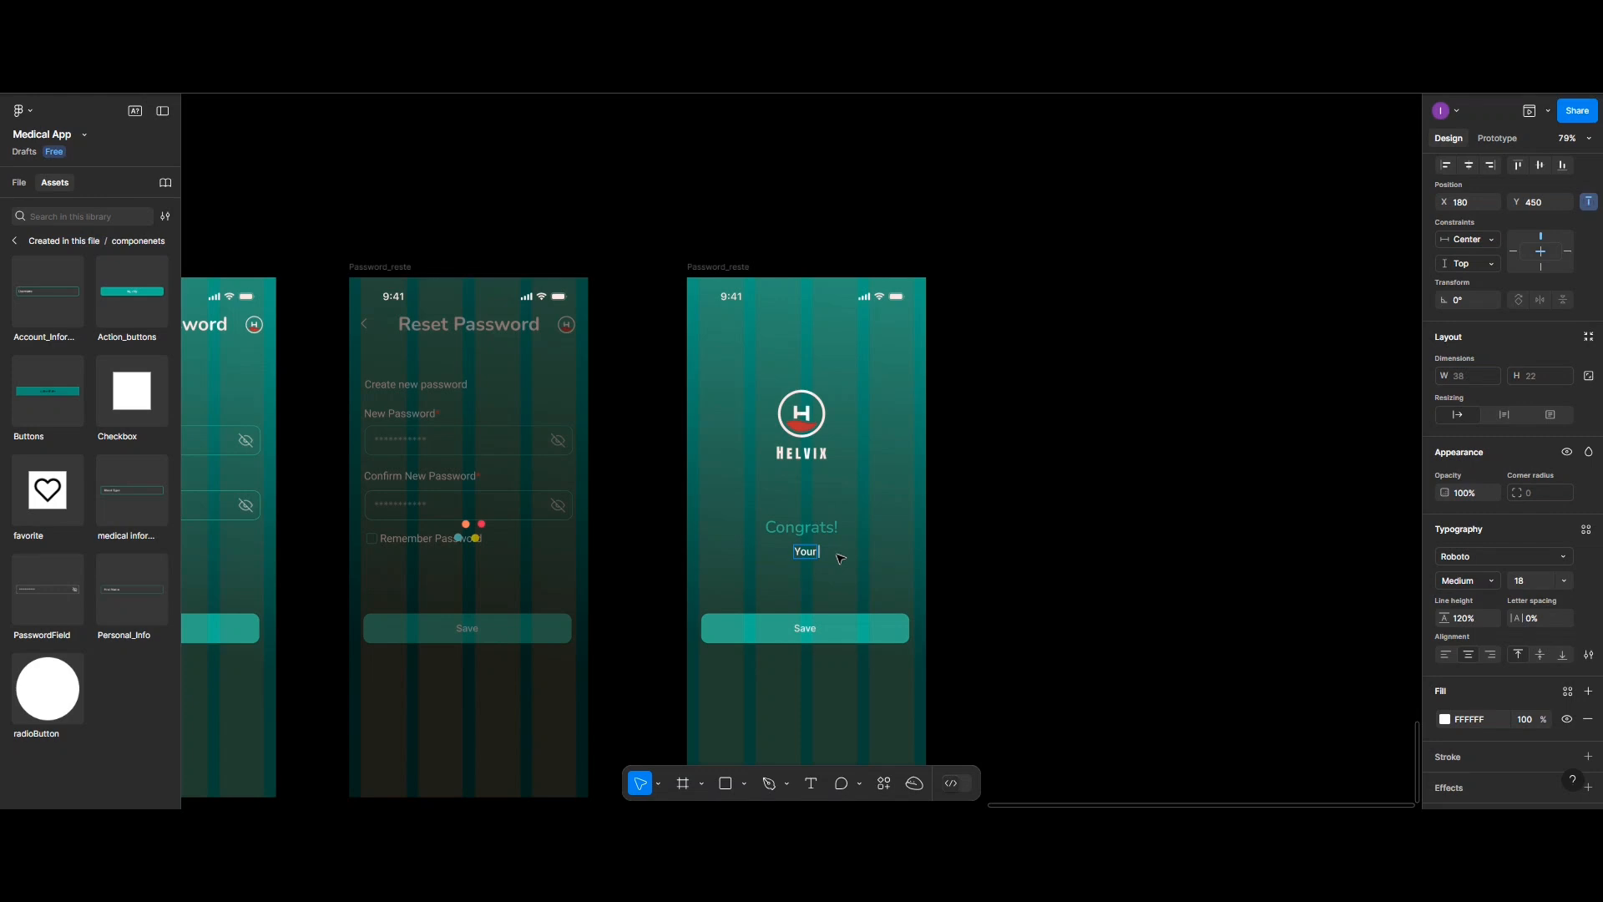
pyautogui.write(' Password wa')
pyautogui.write('ss')
pyautogui.press('BackSpace')
pyautogui.write('Re')
pyautogui.press('BackSpace')
pyautogui.press('BackSpace')
pyautogui.press('BackSpace')
pyautogui.press('BackSpace')
pyautogui.press('BackSpace')
pyautogui.press('BackSpace')
pyautogui.press('BackSpace')
pyautogui.write('was Ress')
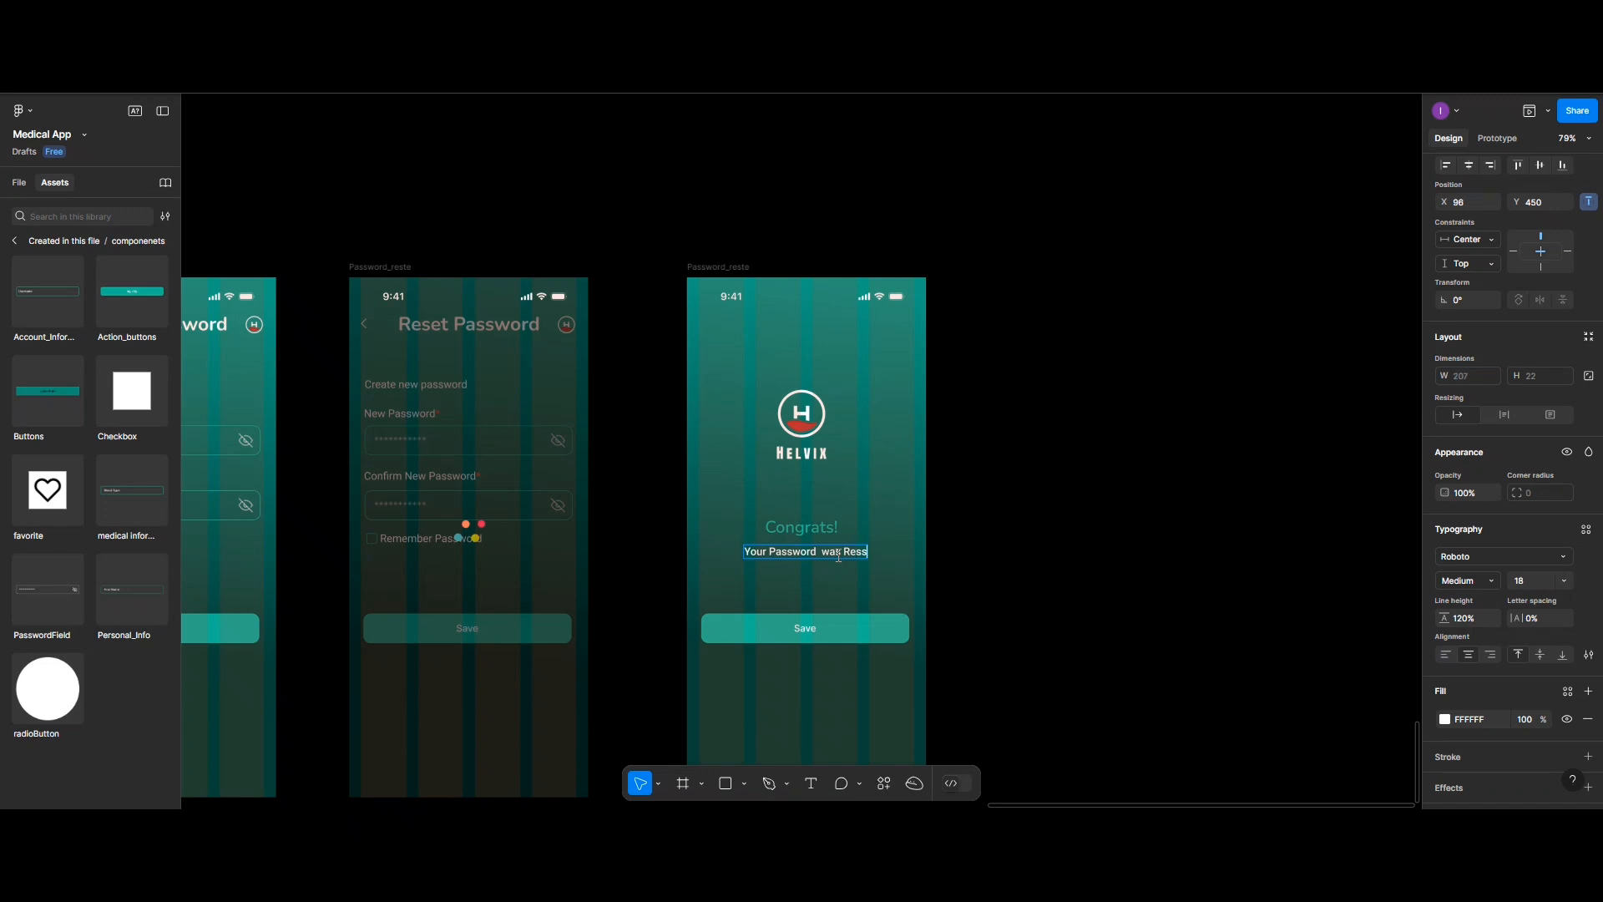
pyautogui.write('et')
# Correct the last word of the message under "Congrats!" to "Reset" and add "Successfuly" after it
pyautogui.doubleClick(838, 555)
pyautogui.rightClick(855, 550)
pyautogui.click(875, 573)
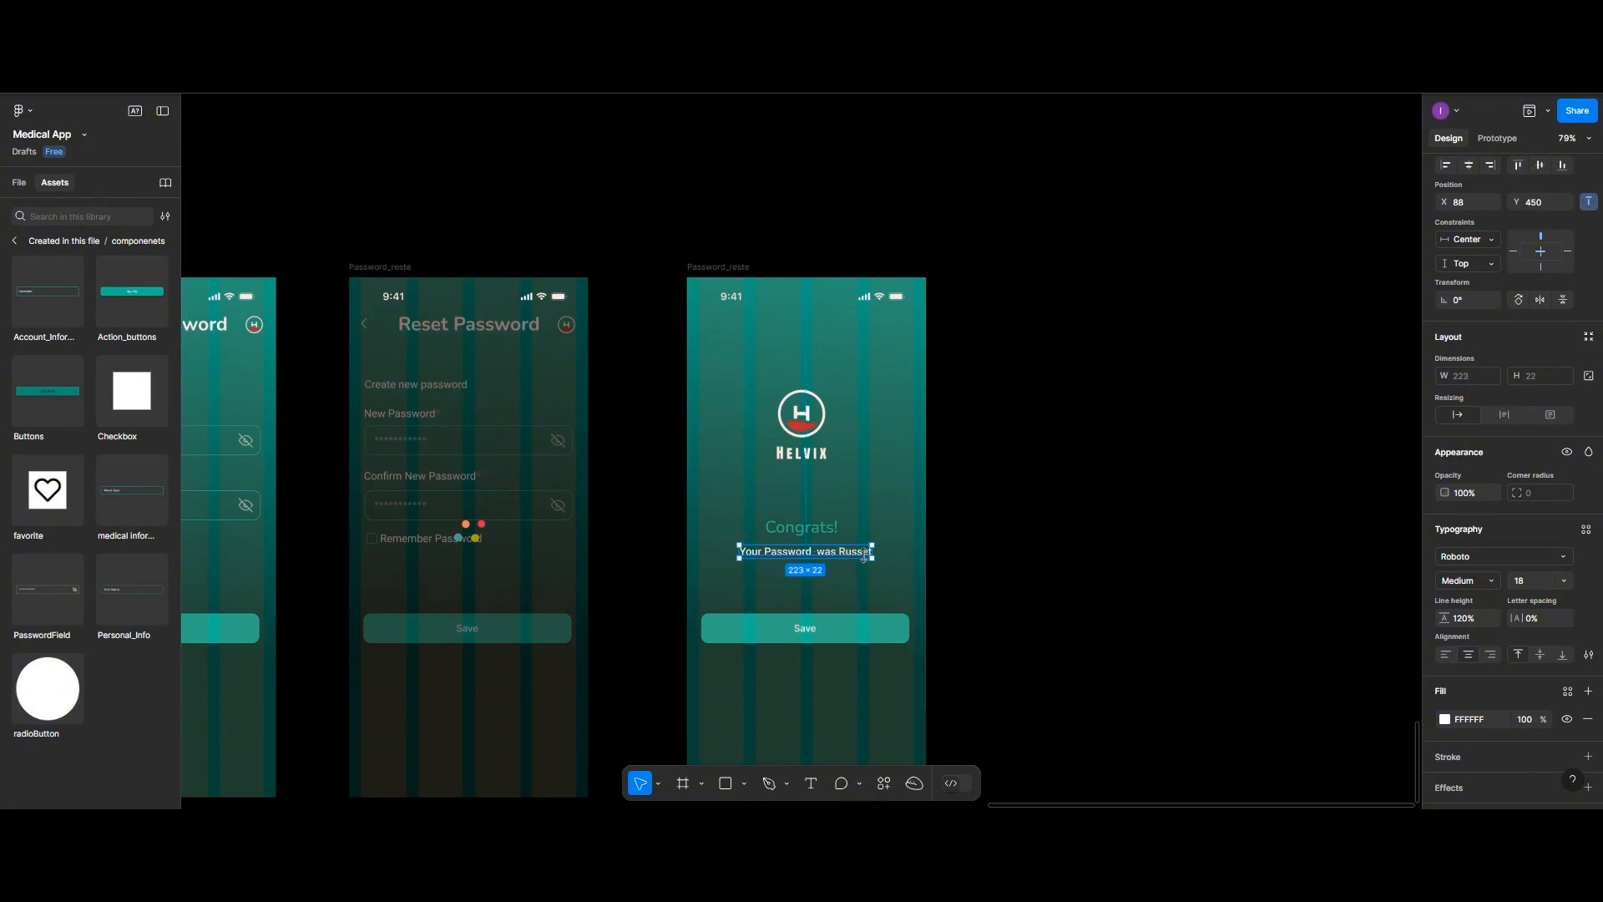
pyautogui.press('Return')
pyautogui.press('BackSpace')
pyautogui.press('BackSpace')
pyautogui.write('e')
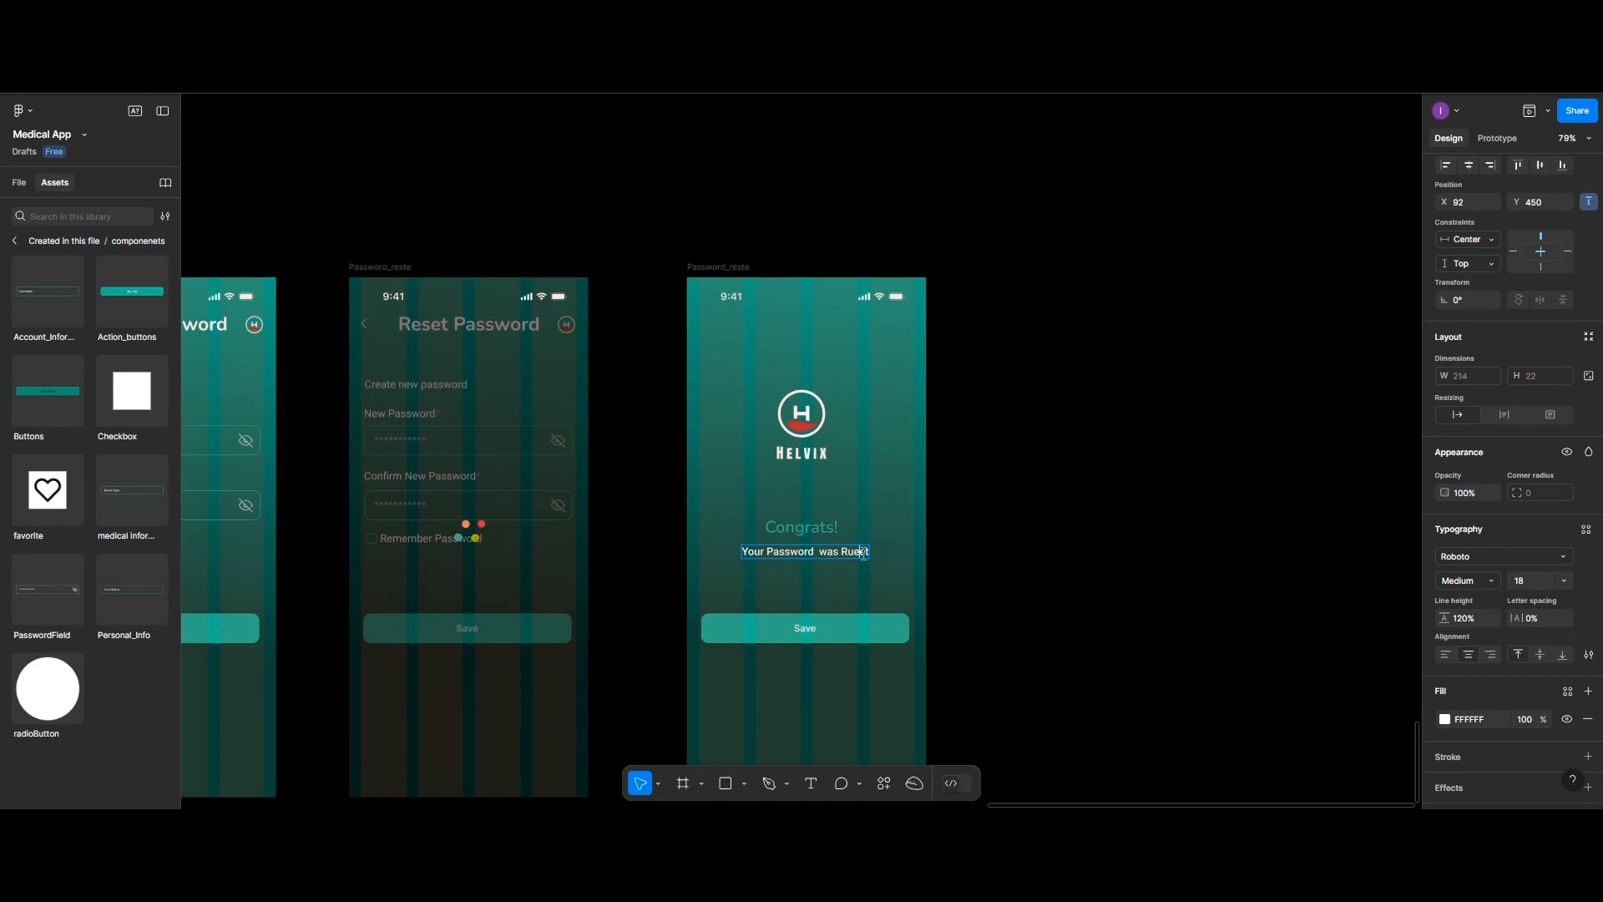
pyautogui.press('BackSpace')
pyautogui.press('BackSpace')
pyautogui.write('eset Succe')
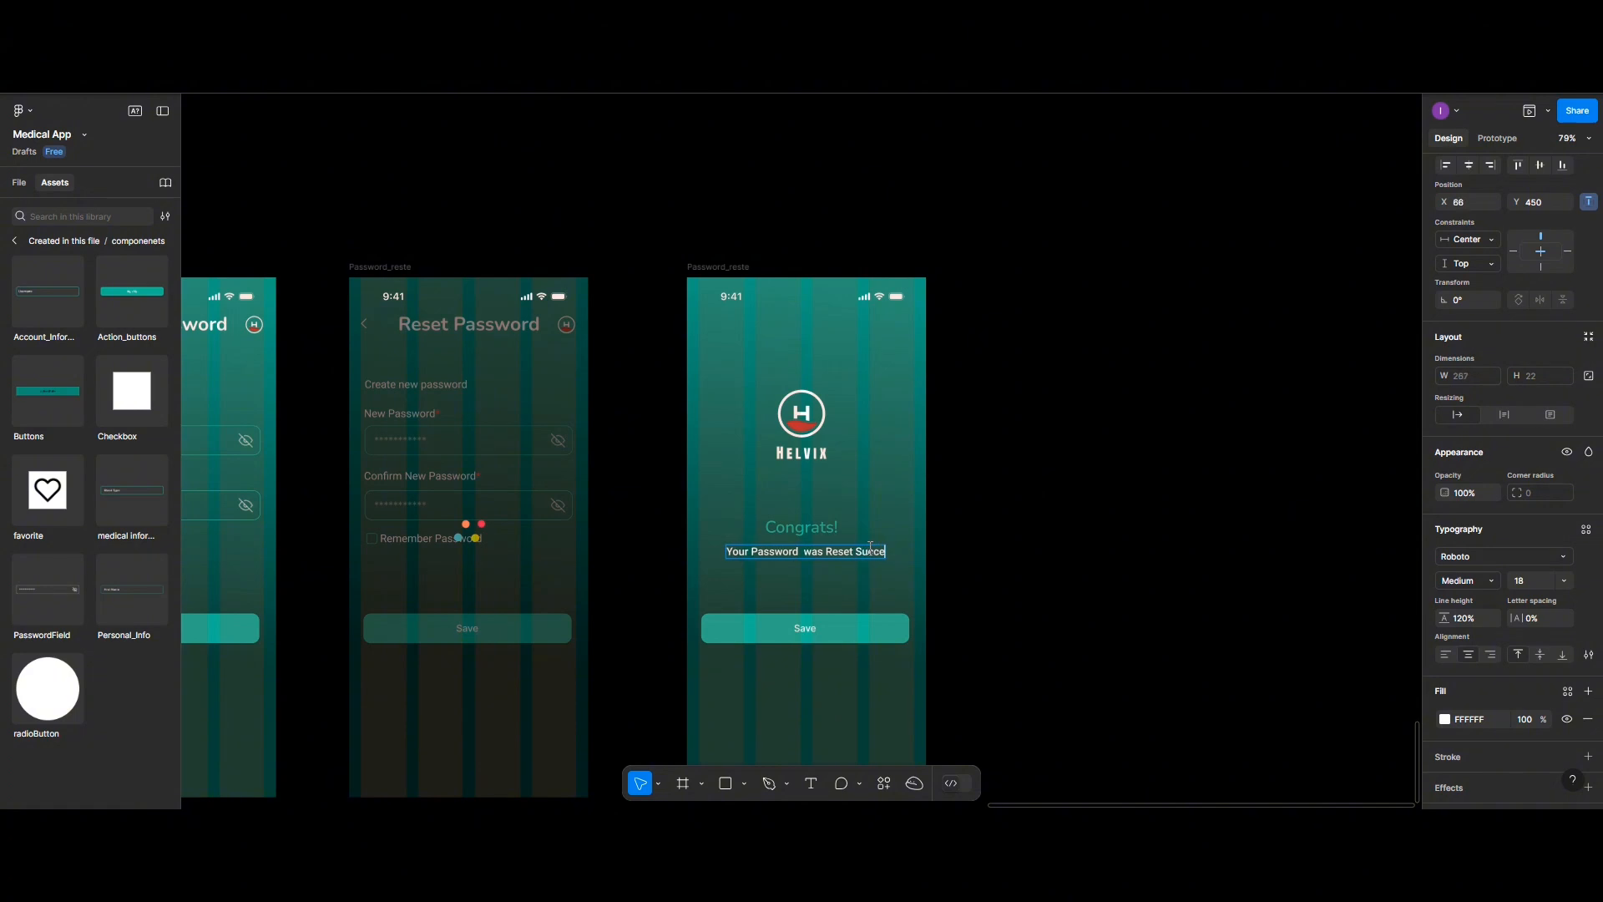
pyautogui.write('ssfuly')
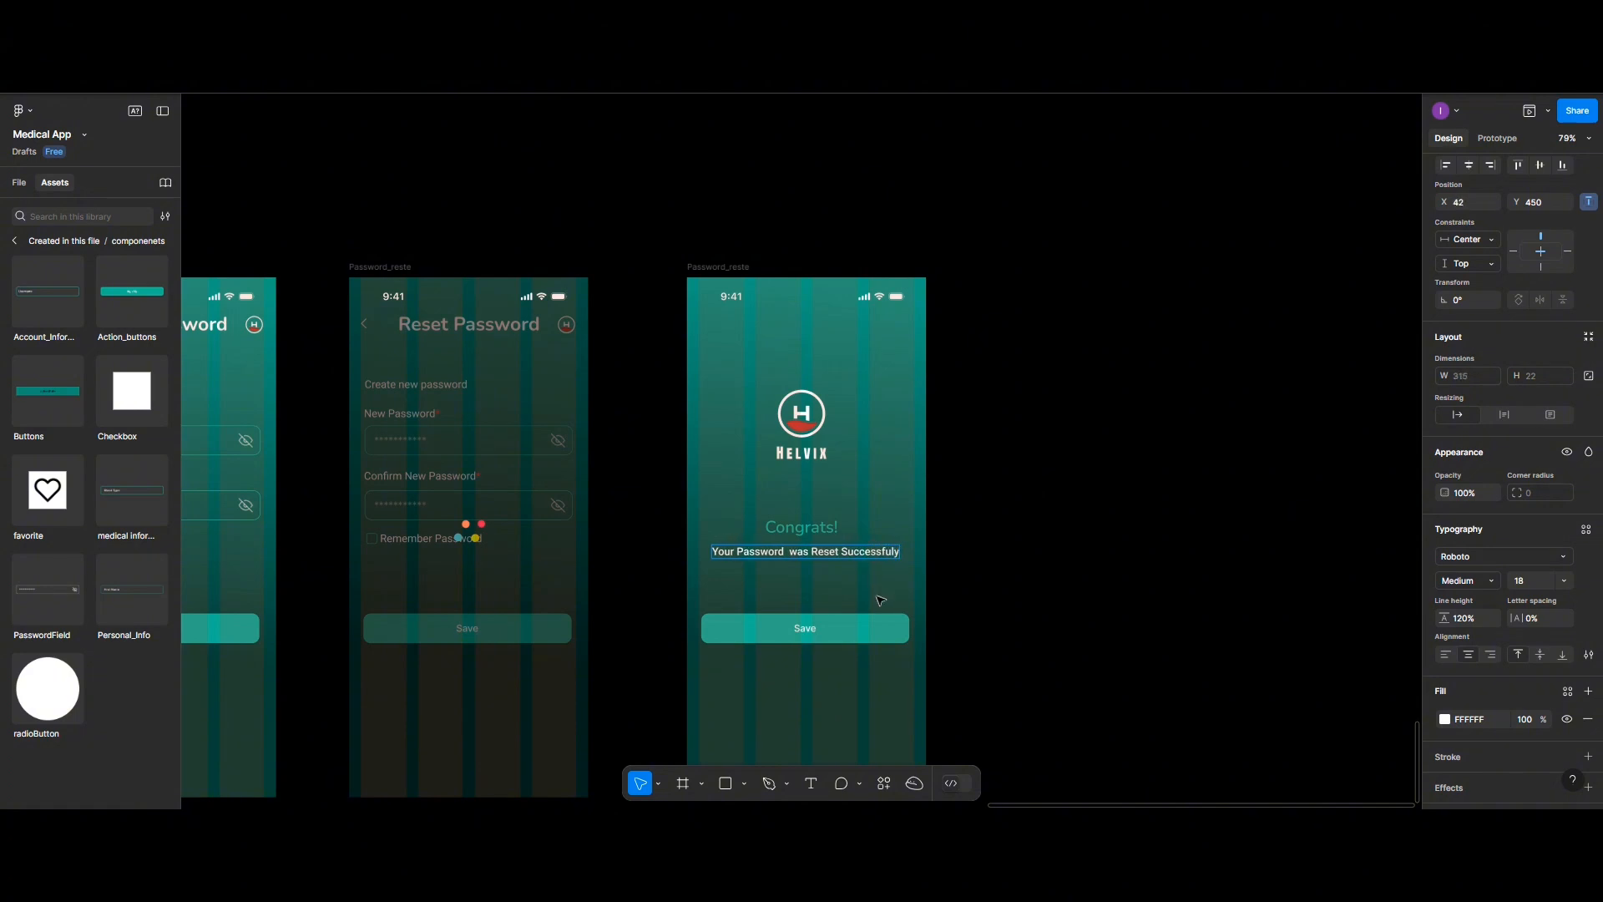
pyautogui.press('Escape')
pyautogui.click(865, 584)
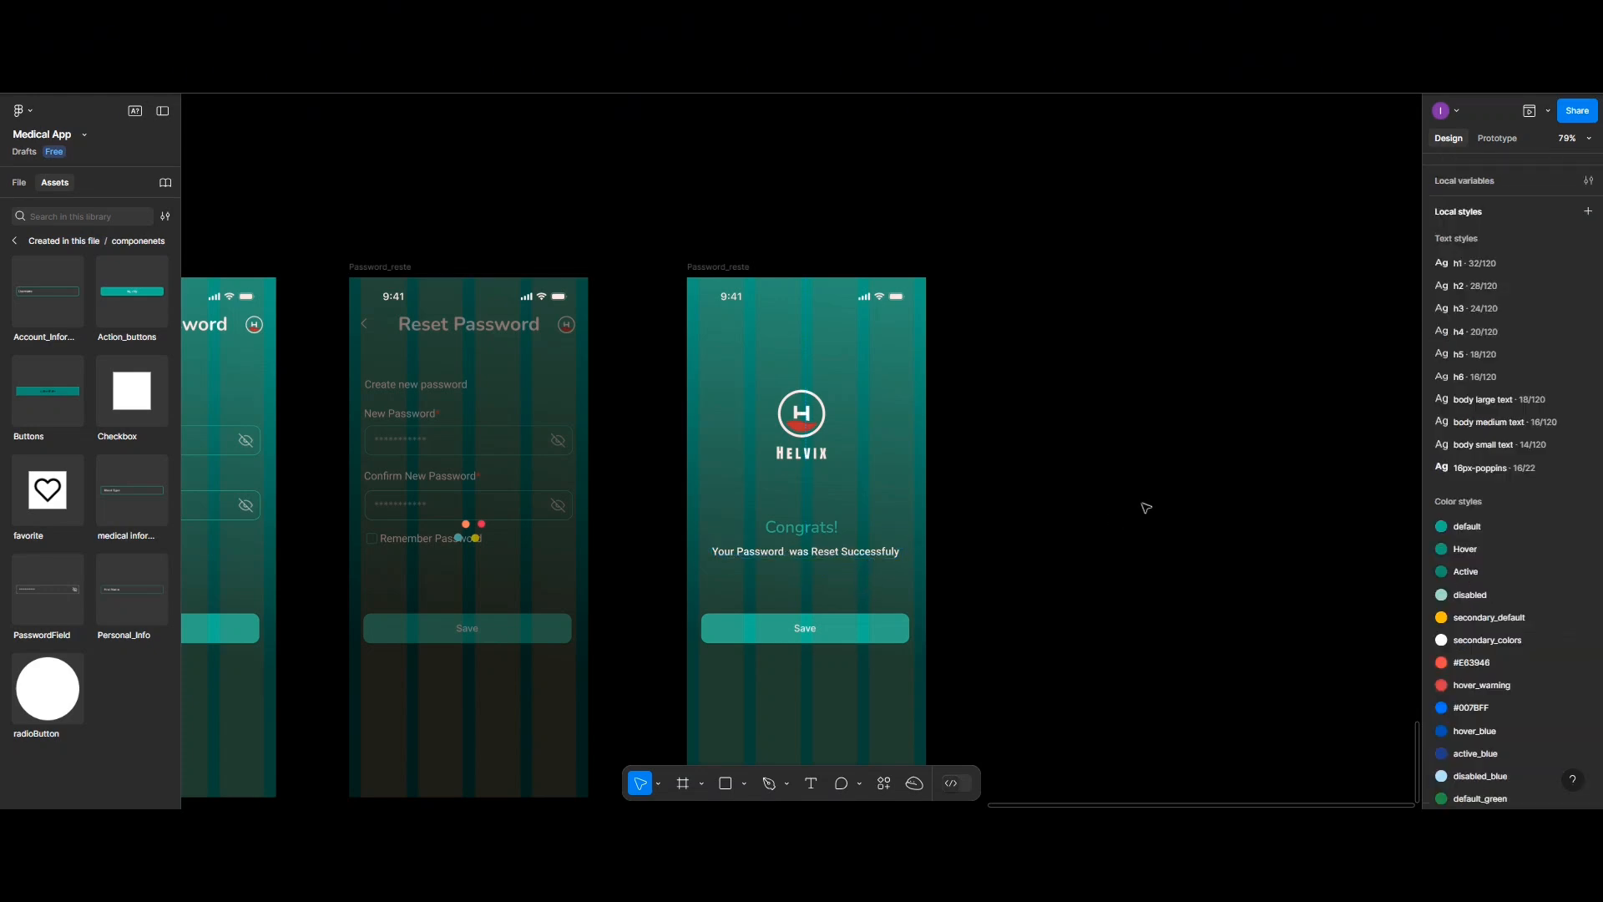
# Center the password reset message horizontally in the fifth frame
pyautogui.click(881, 553)
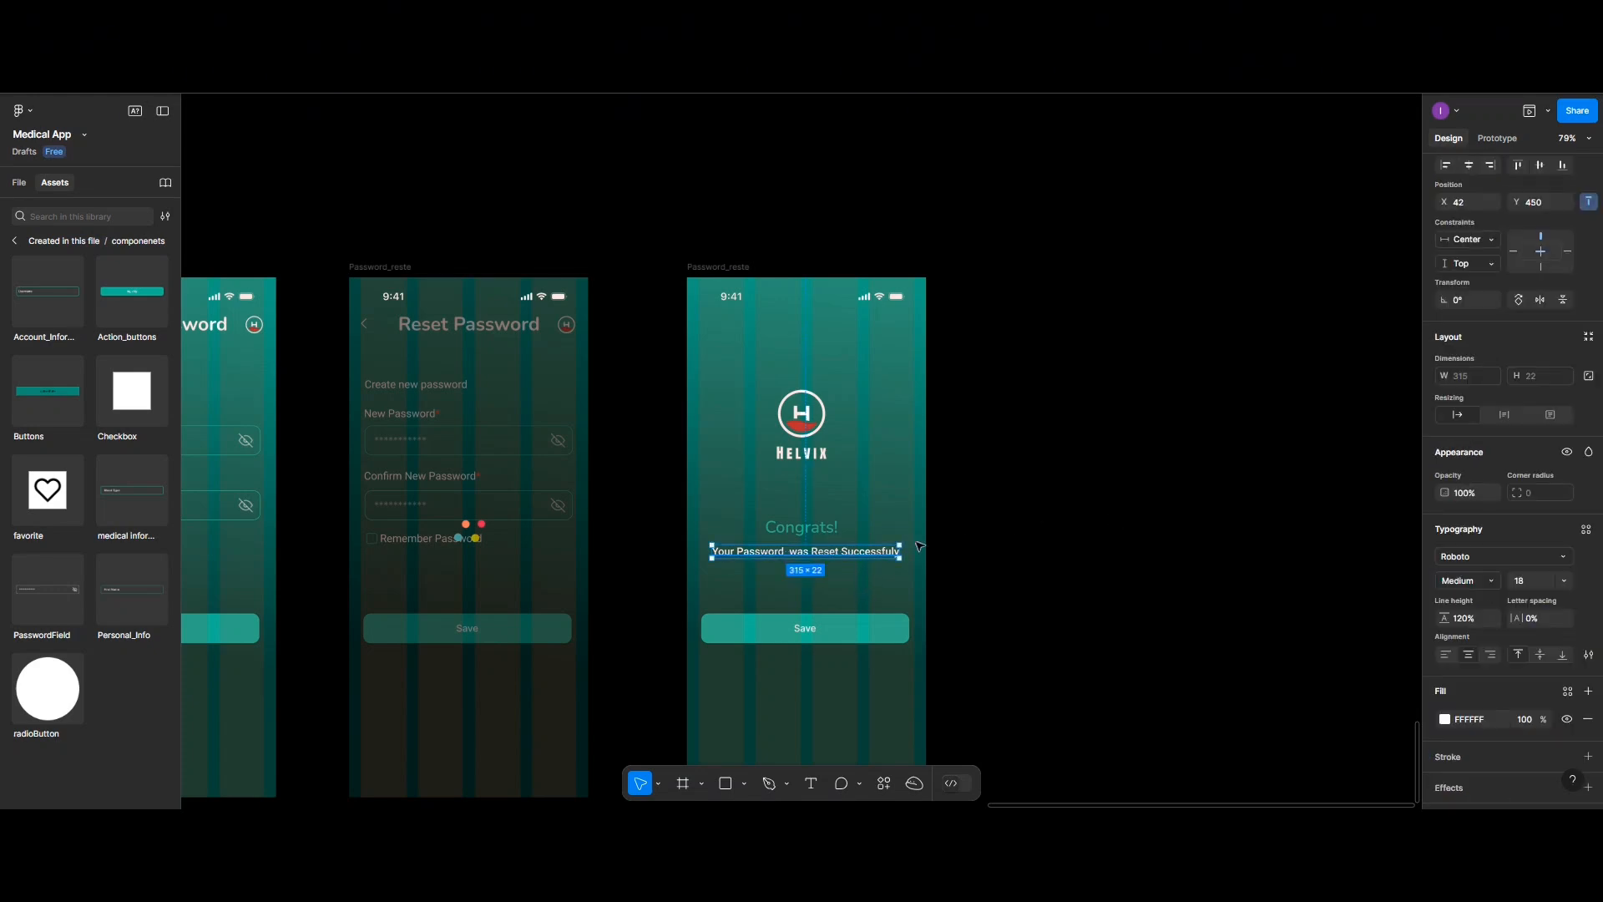
pyautogui.click(1469, 166)
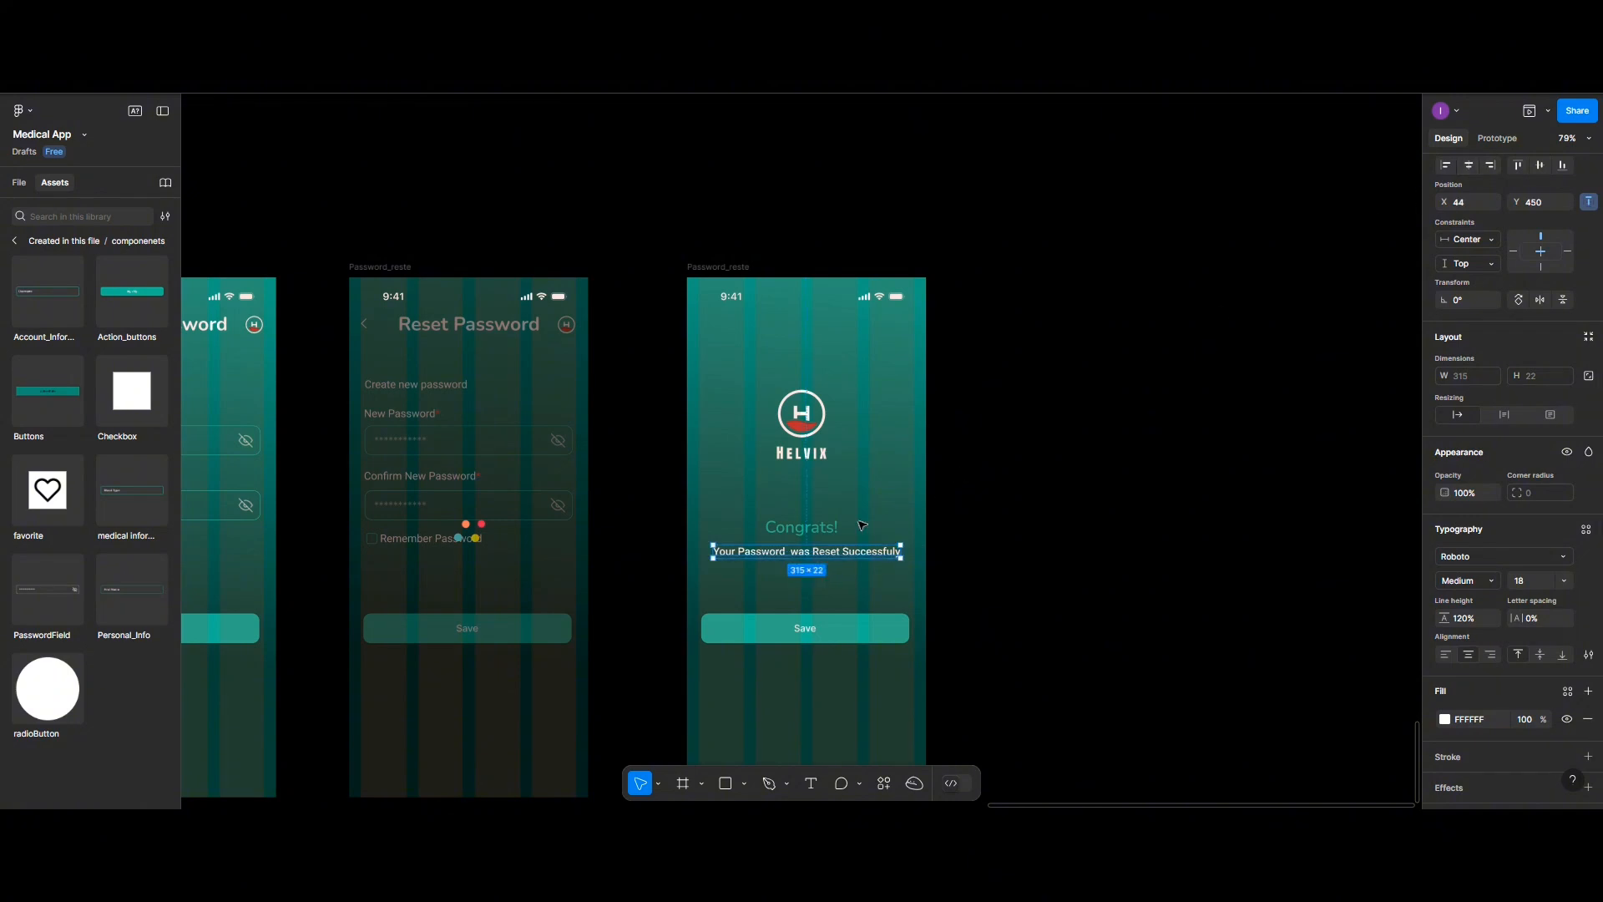
# Change the Save button's label on the Congrats screen to "Go to homepage" and make it Semi Bold
pyautogui.doubleClick(803, 632)
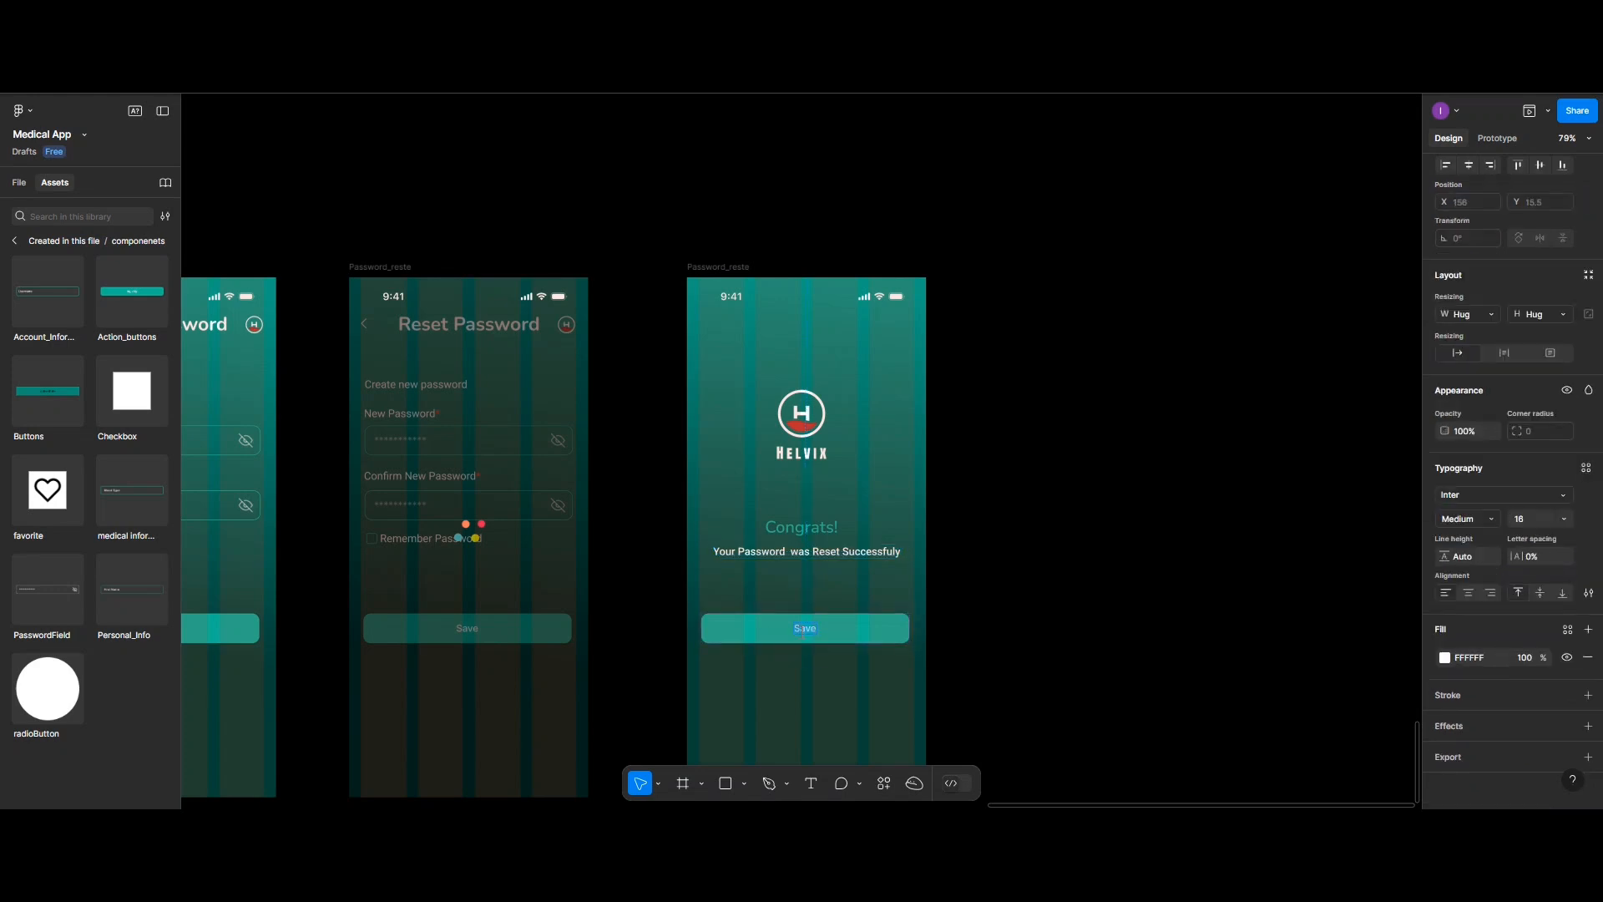
pyautogui.write('Go to homp')
pyautogui.press('BackSpace')
pyautogui.write('epage')
pyautogui.click(1495, 520)
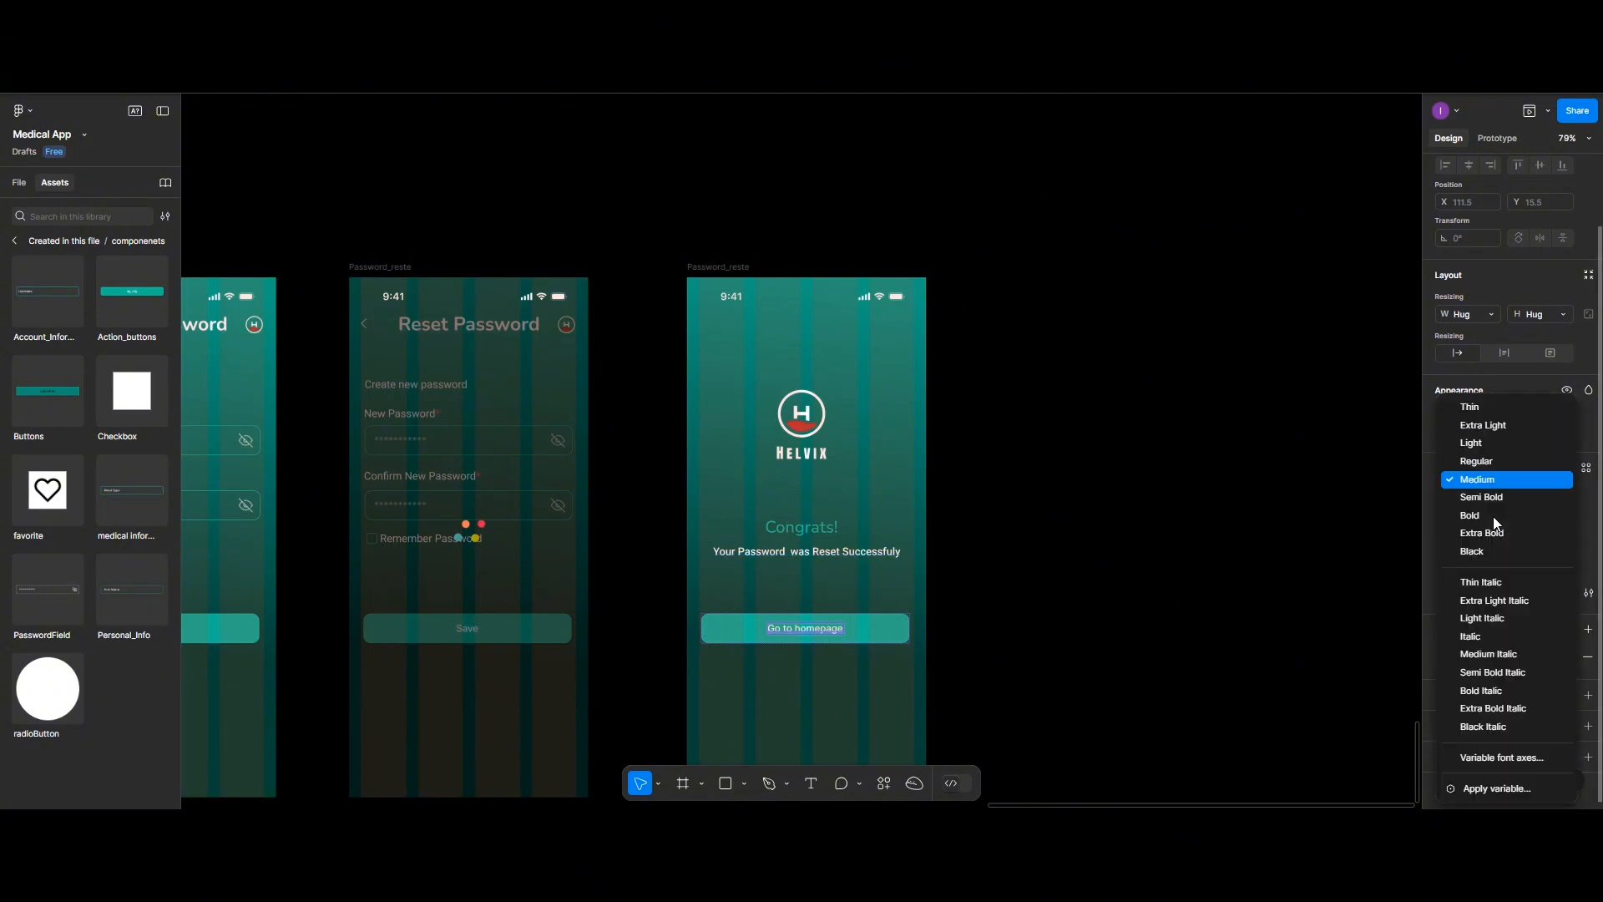
pyautogui.click(1487, 500)
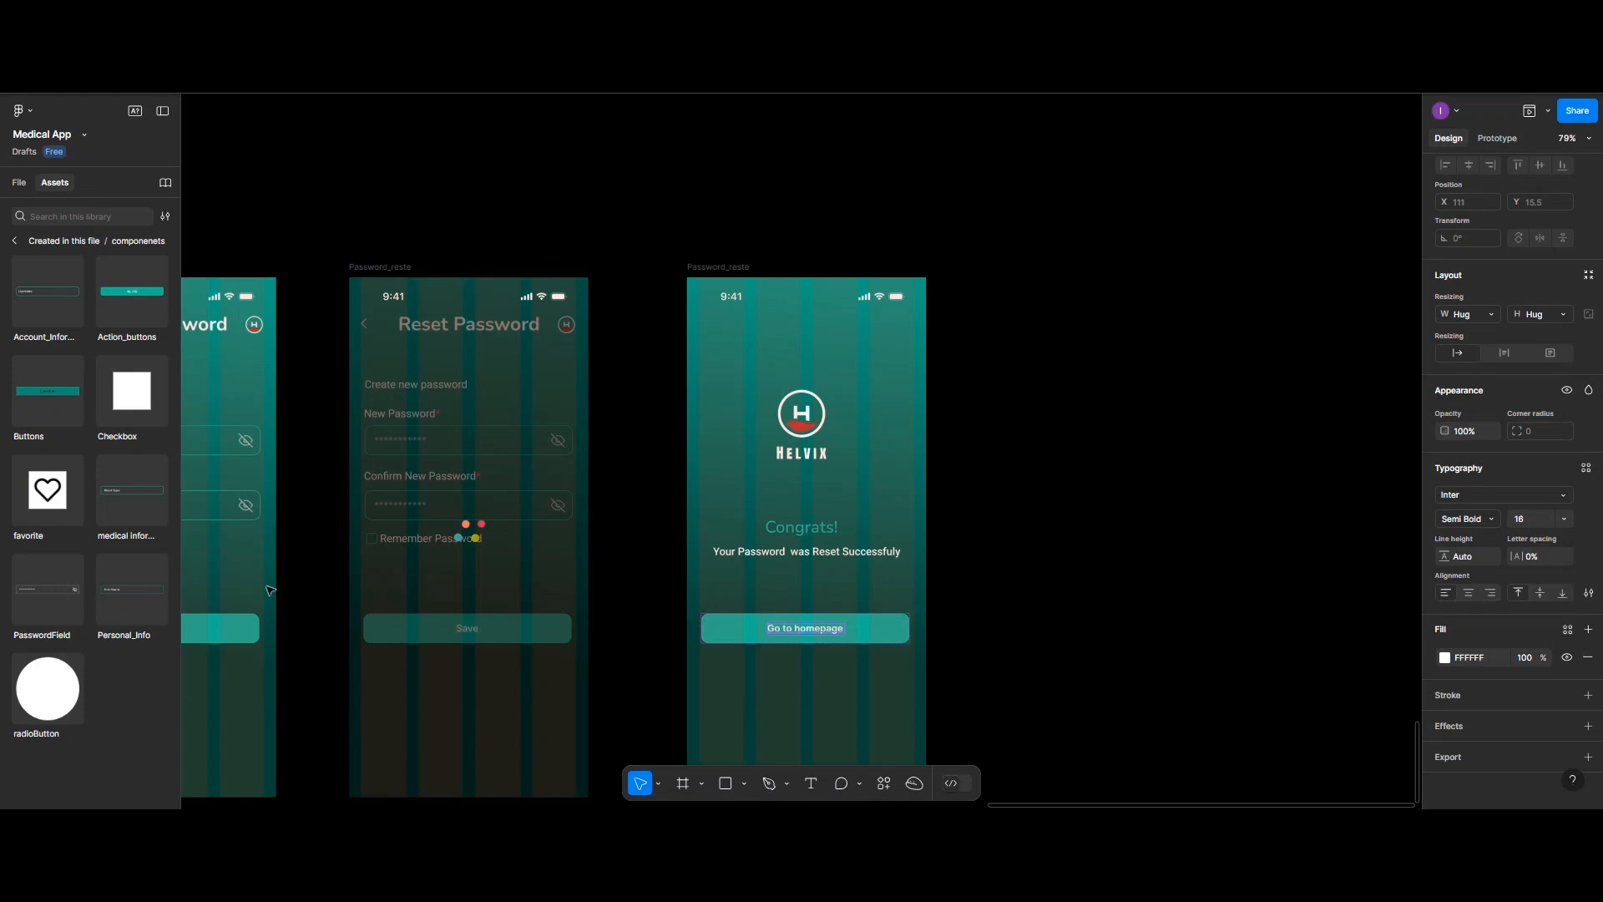
pyautogui.click(829, 668)
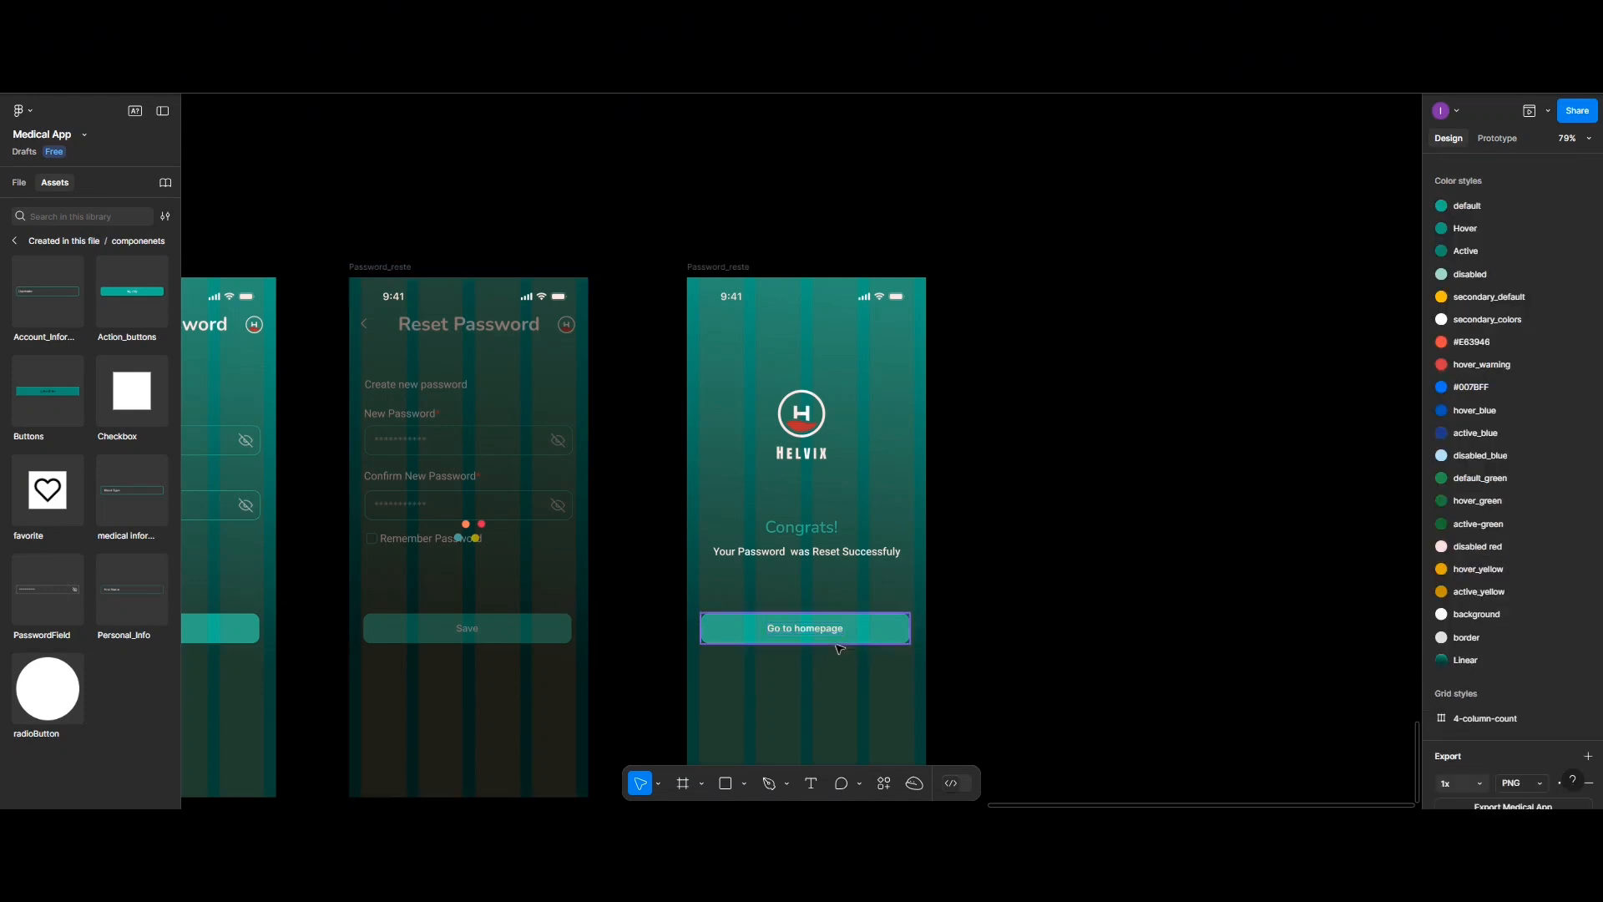
# Move the HELVIX logo on the Congrats screen down to Y 217 and center it horizontally in the frame
pyautogui.click(807, 451)
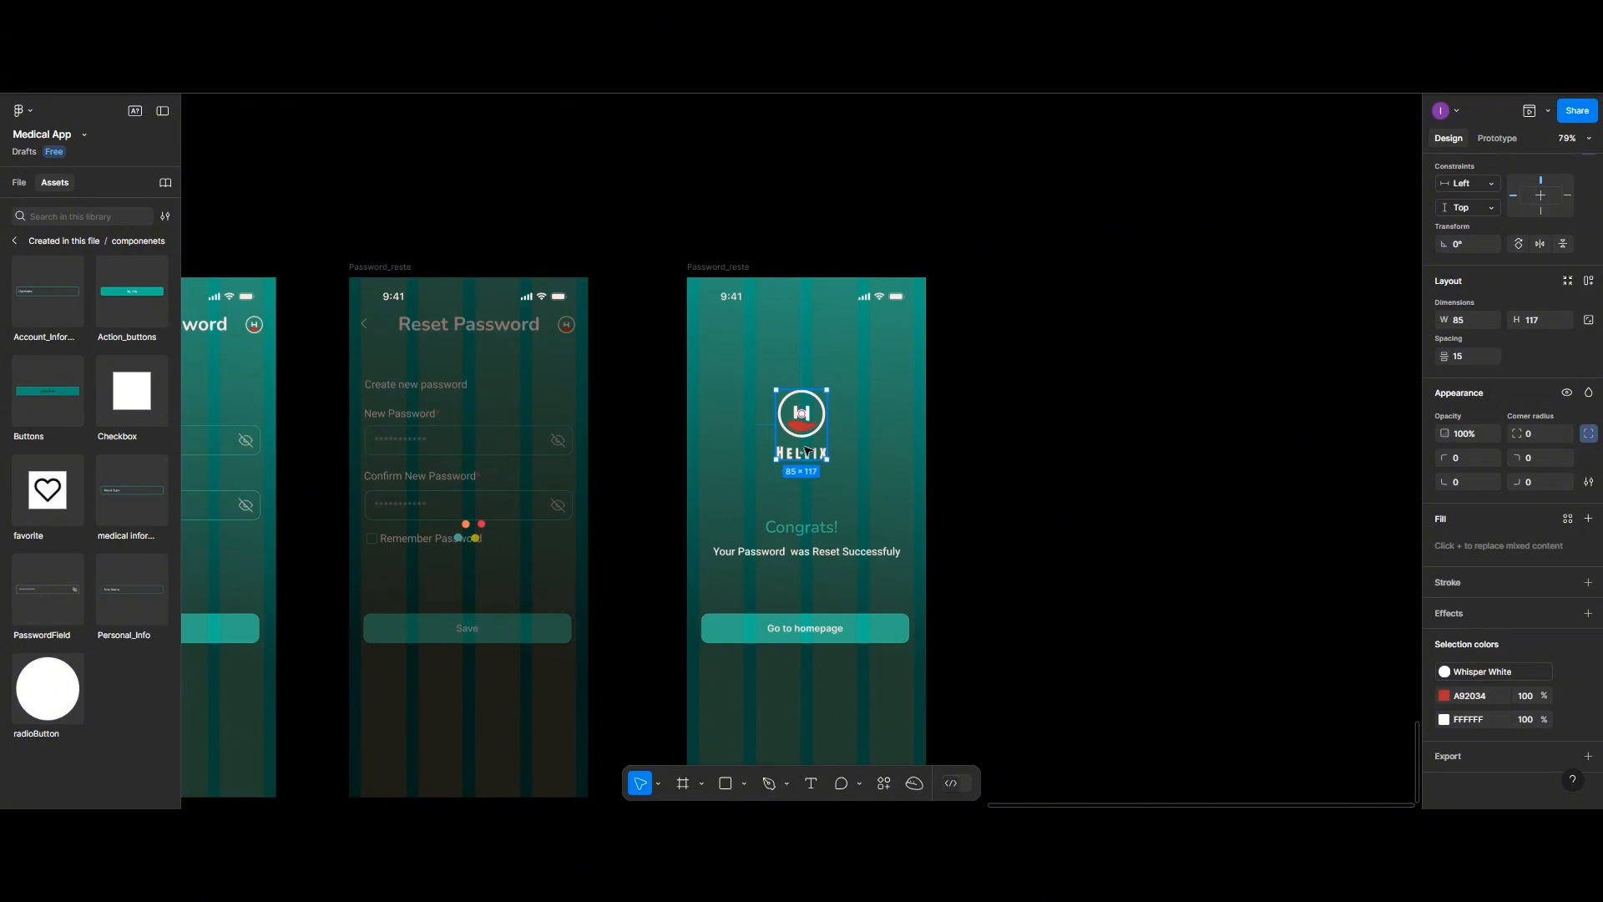
pyautogui.moveTo(806, 452); pyautogui.dragTo(806, 468)
pyautogui.scroll(2, 1494, 225)
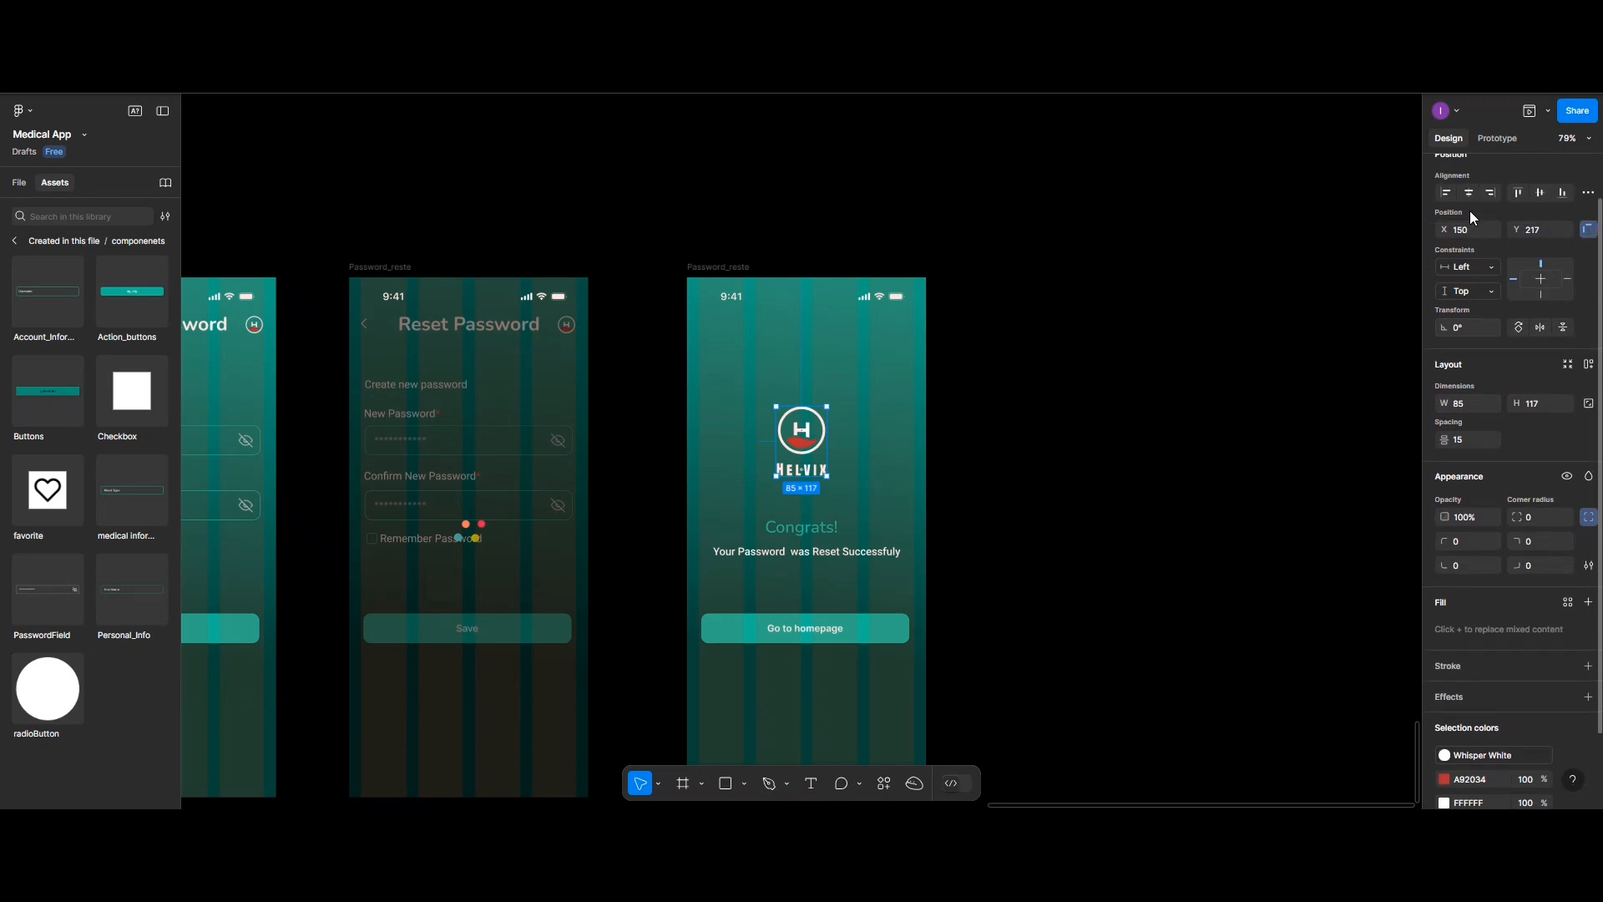
# Align the logo and "Congrats!" on their horizontal centers and group them, centering the group horizontally in the frame
pyautogui.click(806, 530)
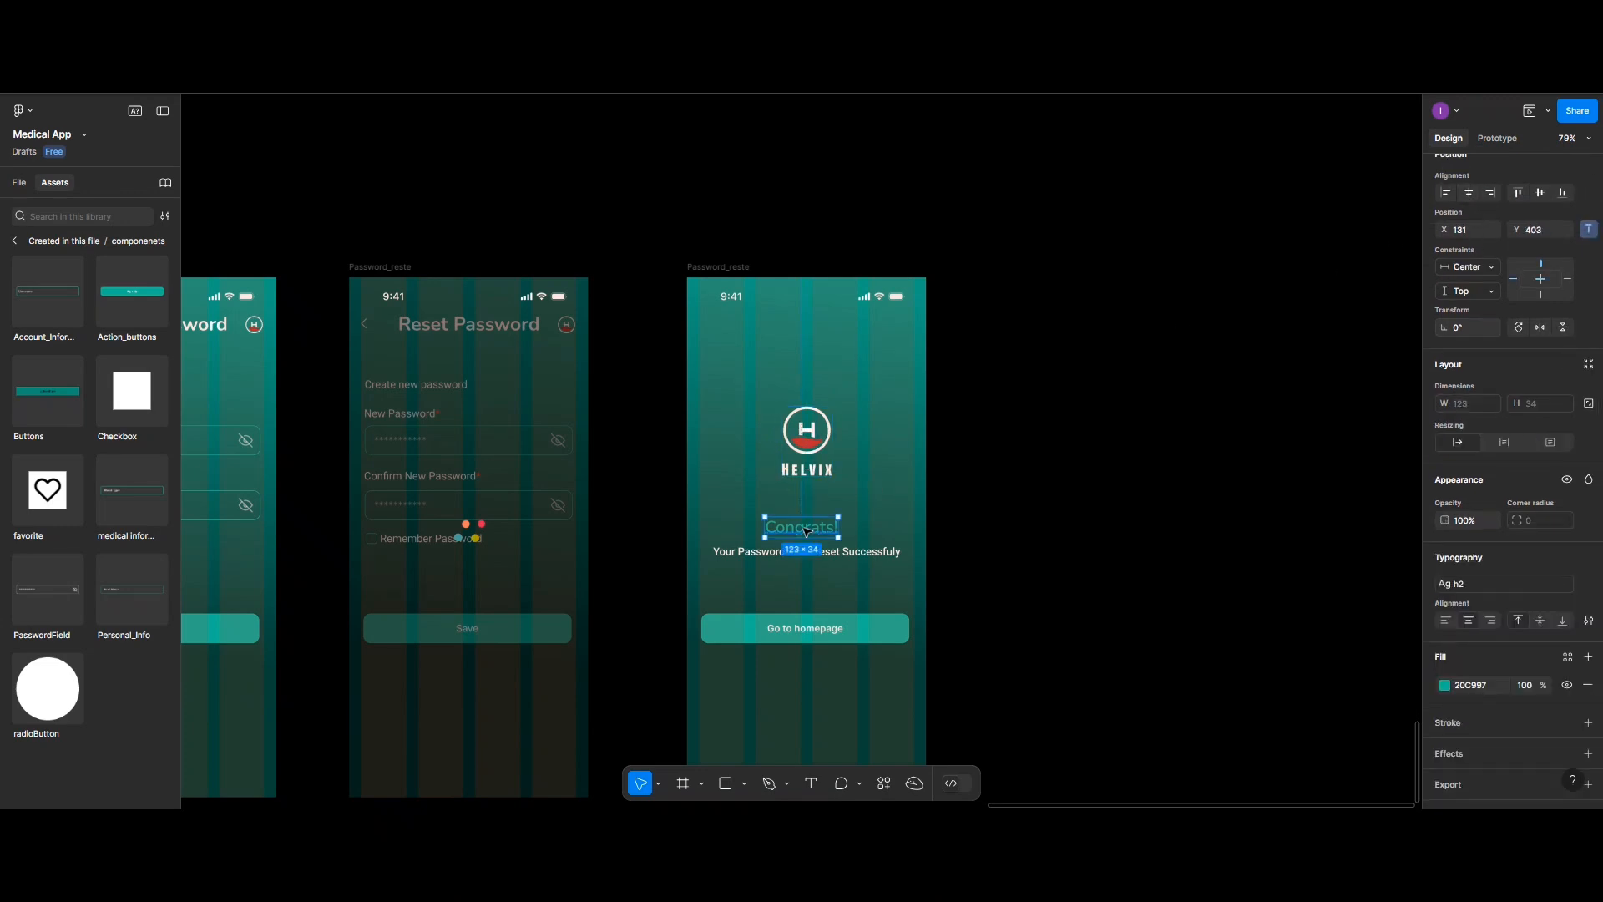
pyautogui.click(815, 440)
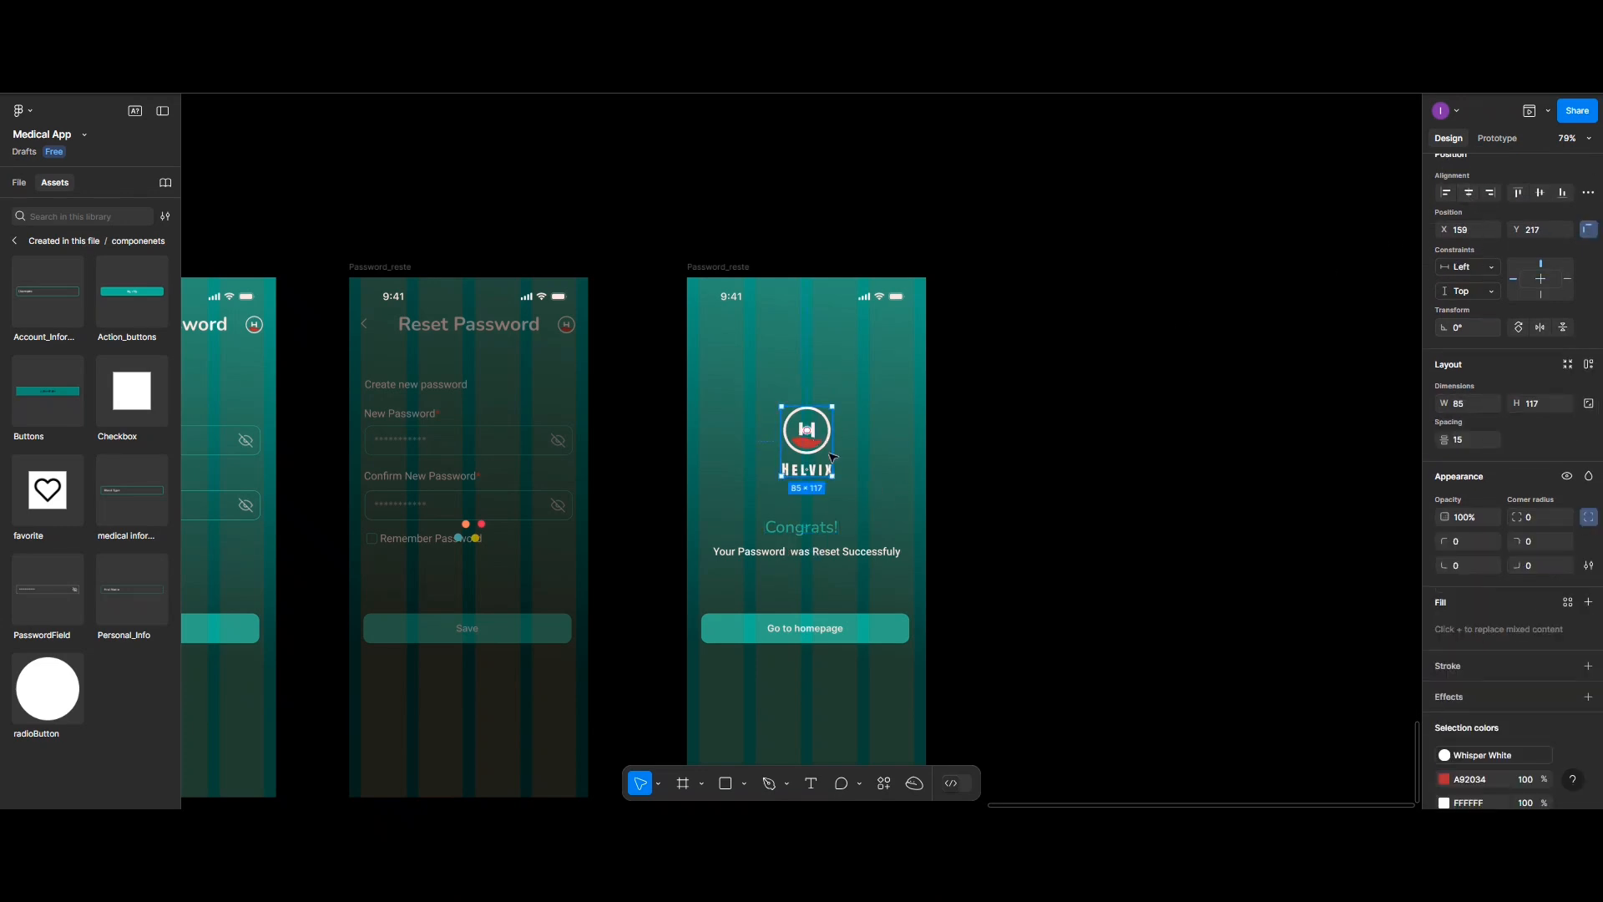
pyautogui.keyDown('shift'); pyautogui.click(814, 540); pyautogui.keyUp('shift')
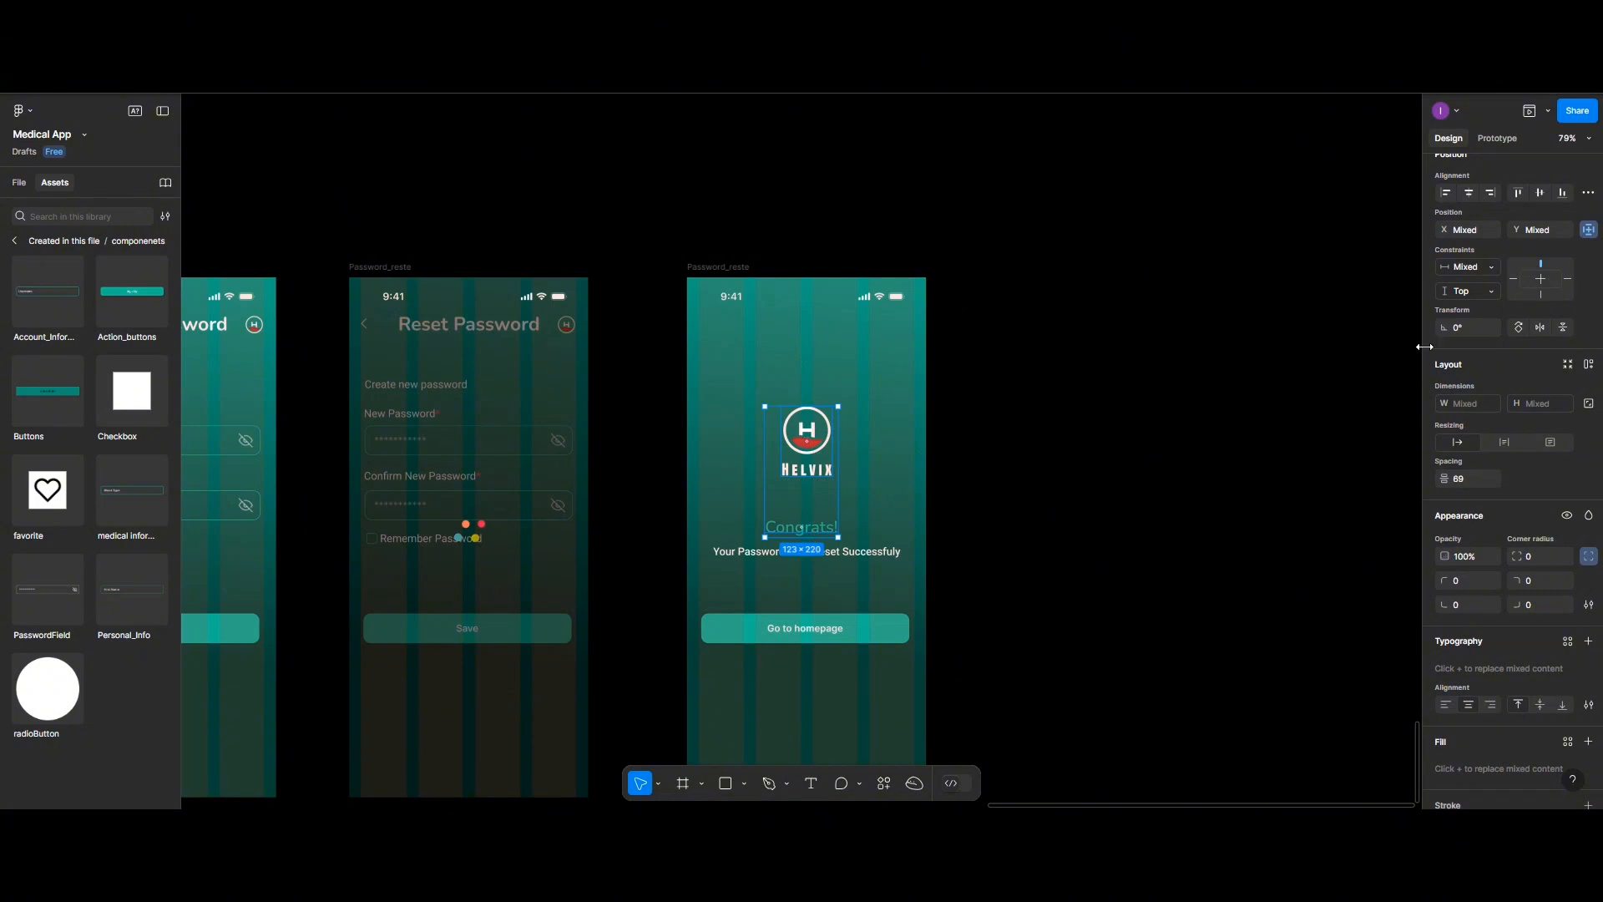
pyautogui.click(1469, 193)
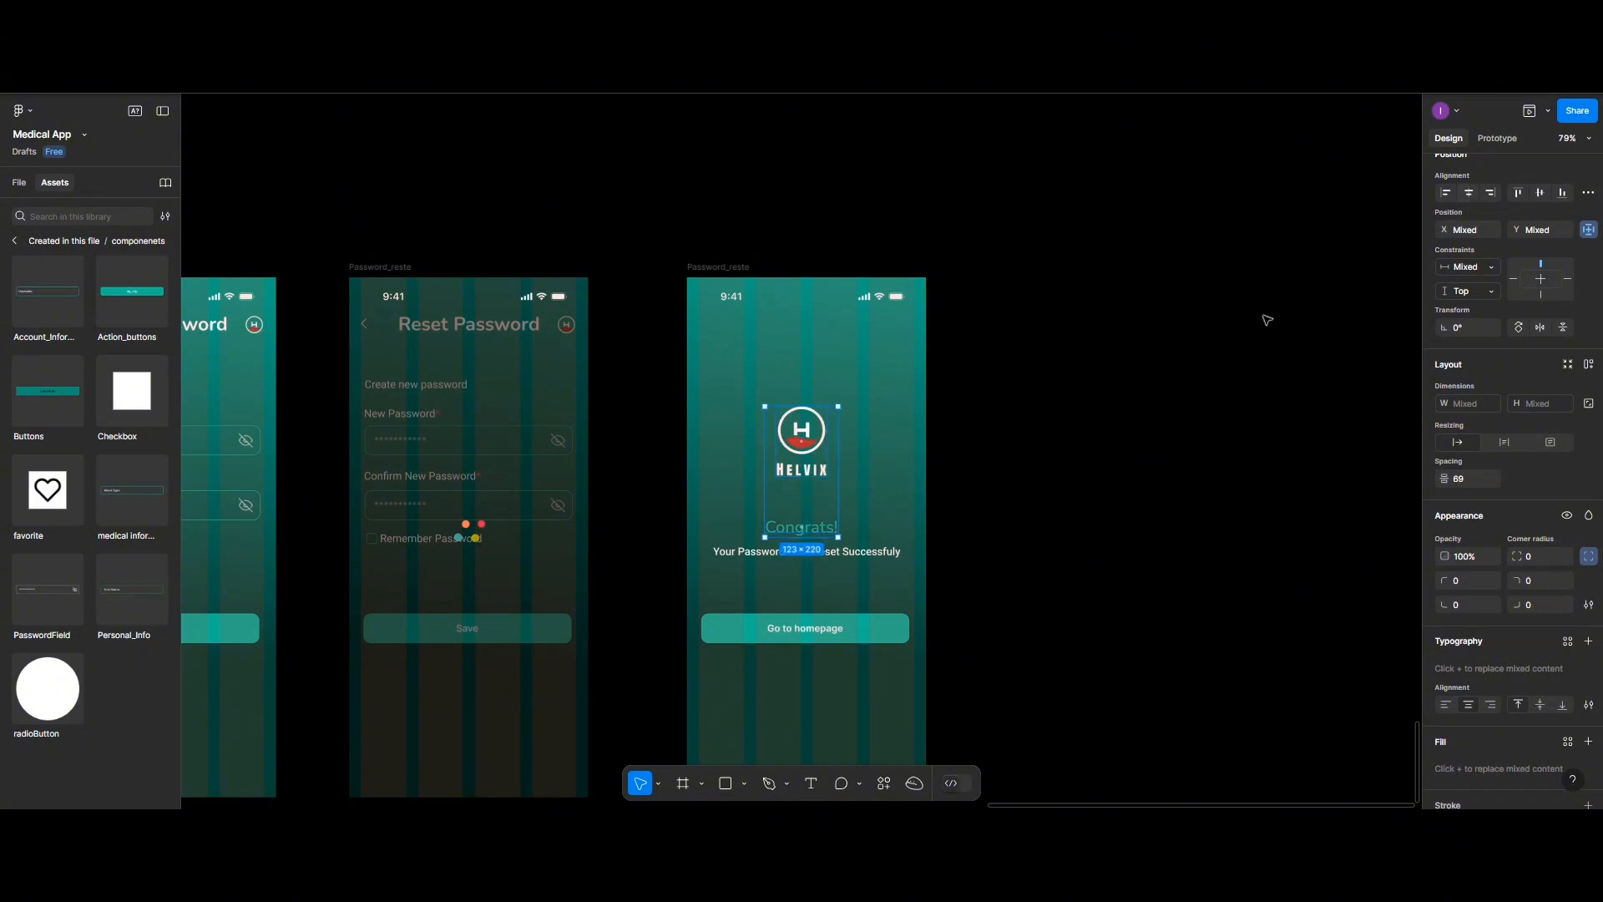
pyautogui.hotkey('ctrl', 'g')
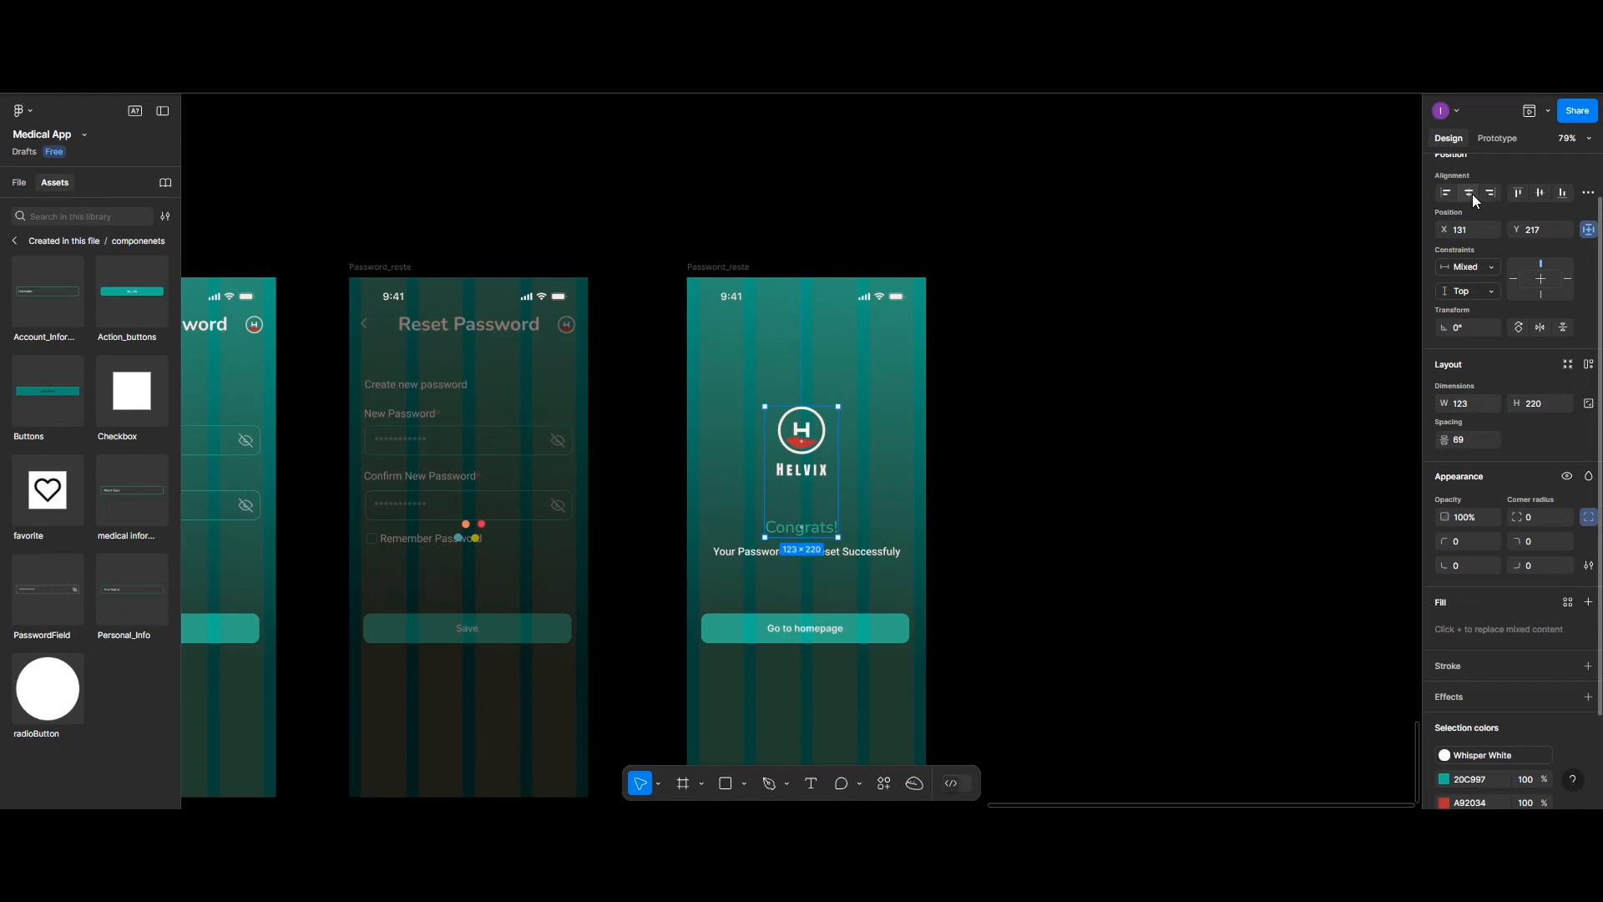
pyautogui.click(1461, 193)
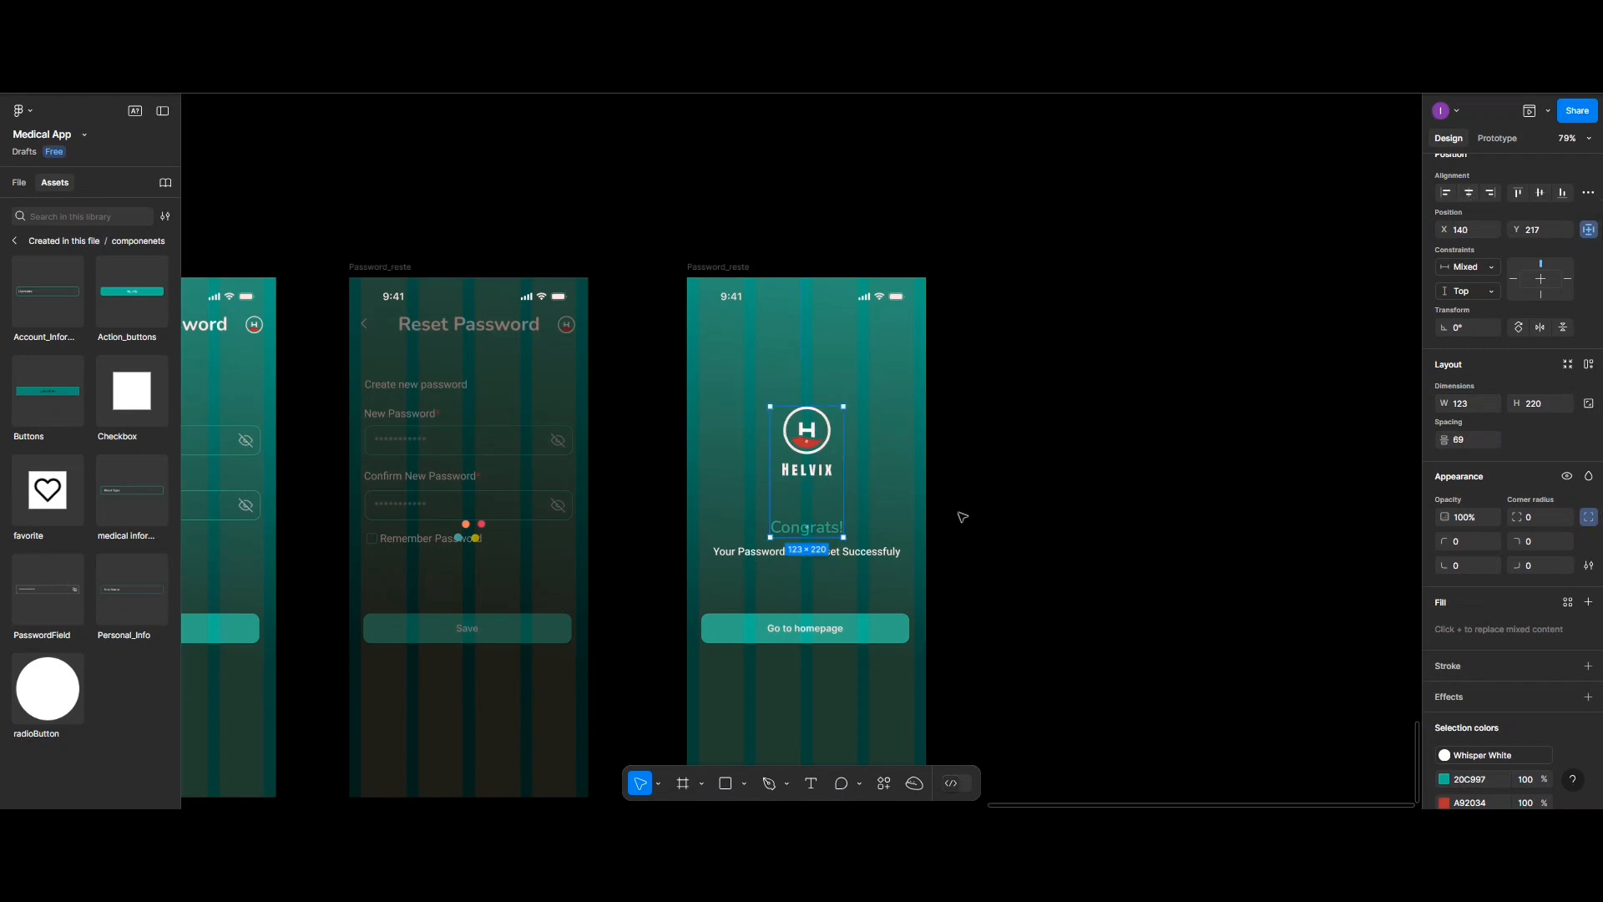
# Move the "Go to homepage" button down, setting the spacing between it and the password reset message to 200
pyautogui.click(864, 553)
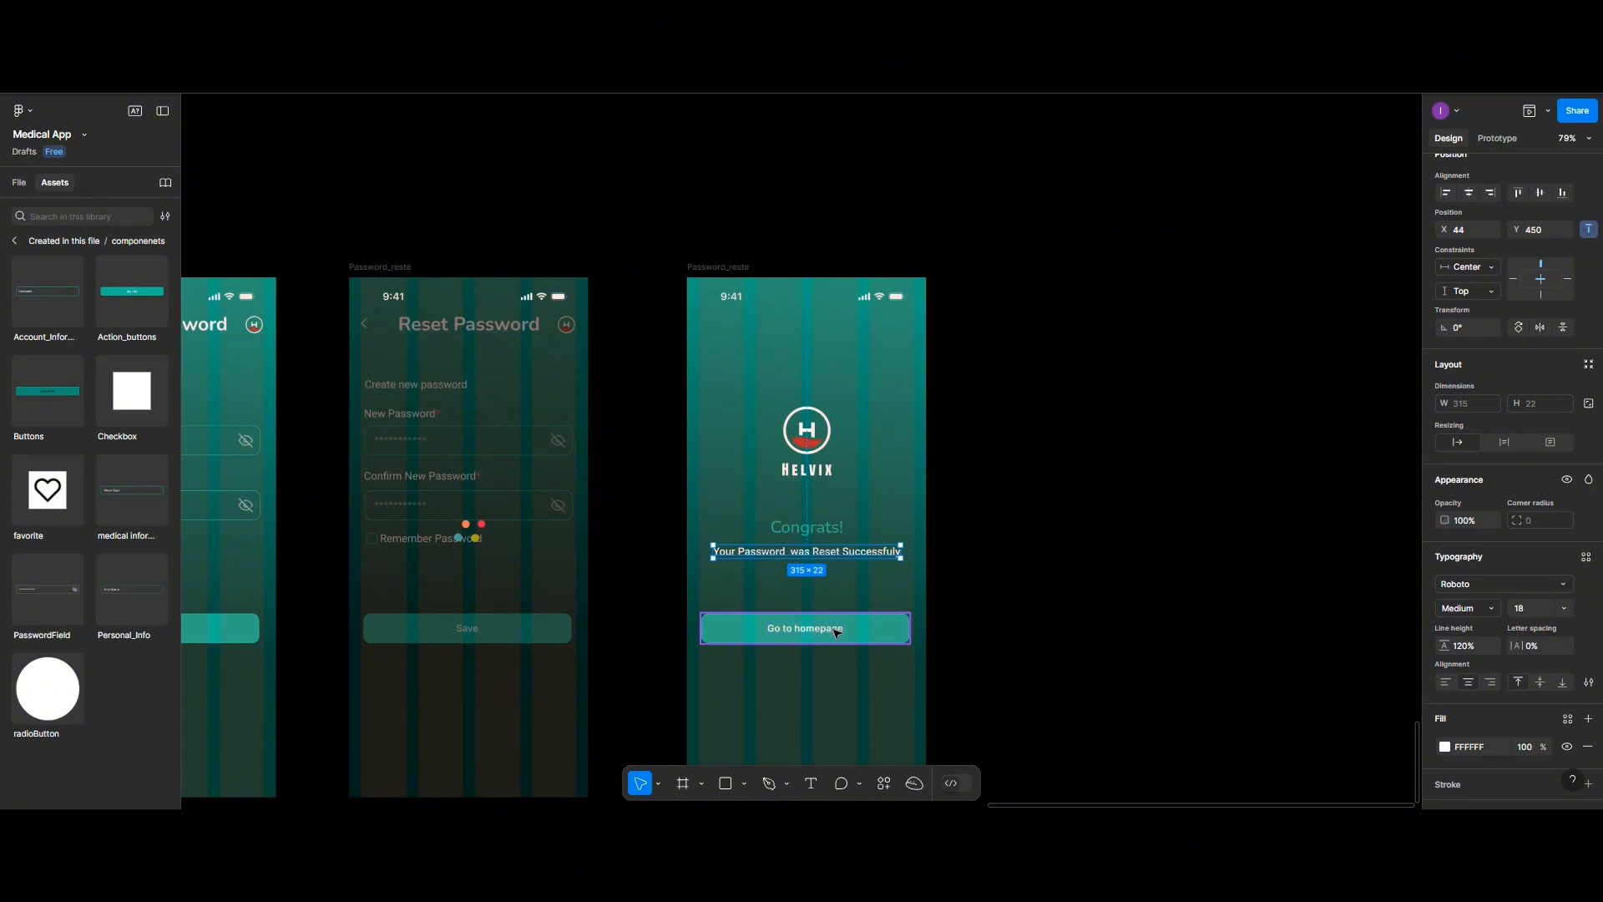
pyautogui.moveTo(865, 629); pyautogui.dragTo(869, 708)
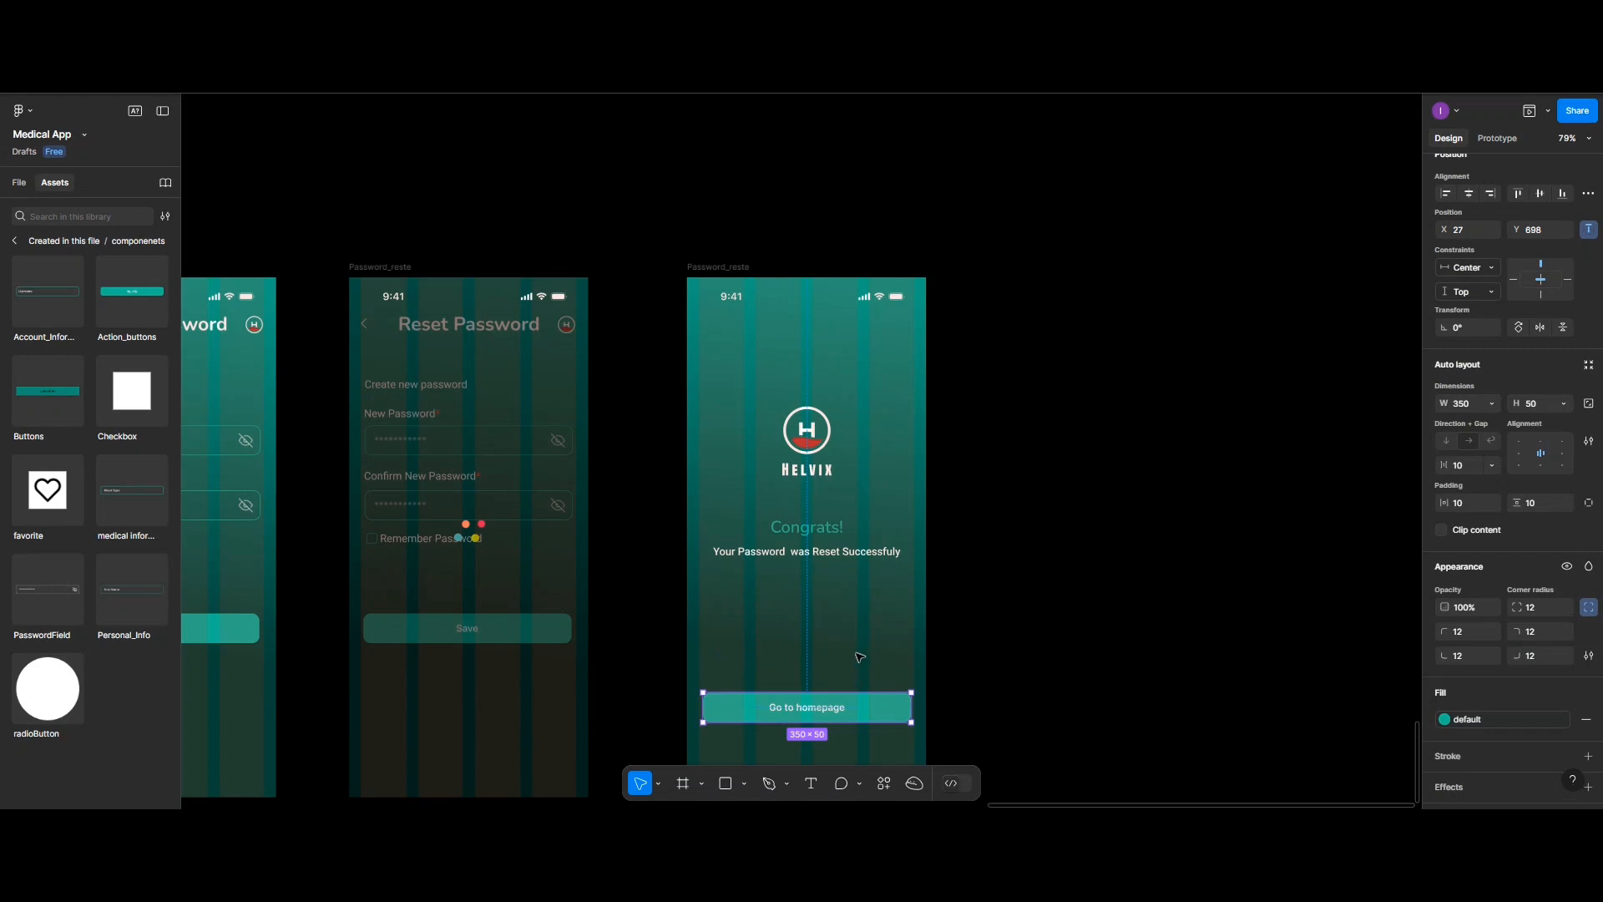
pyautogui.keyDown('shift'); pyautogui.click(837, 552); pyautogui.keyUp('shift')
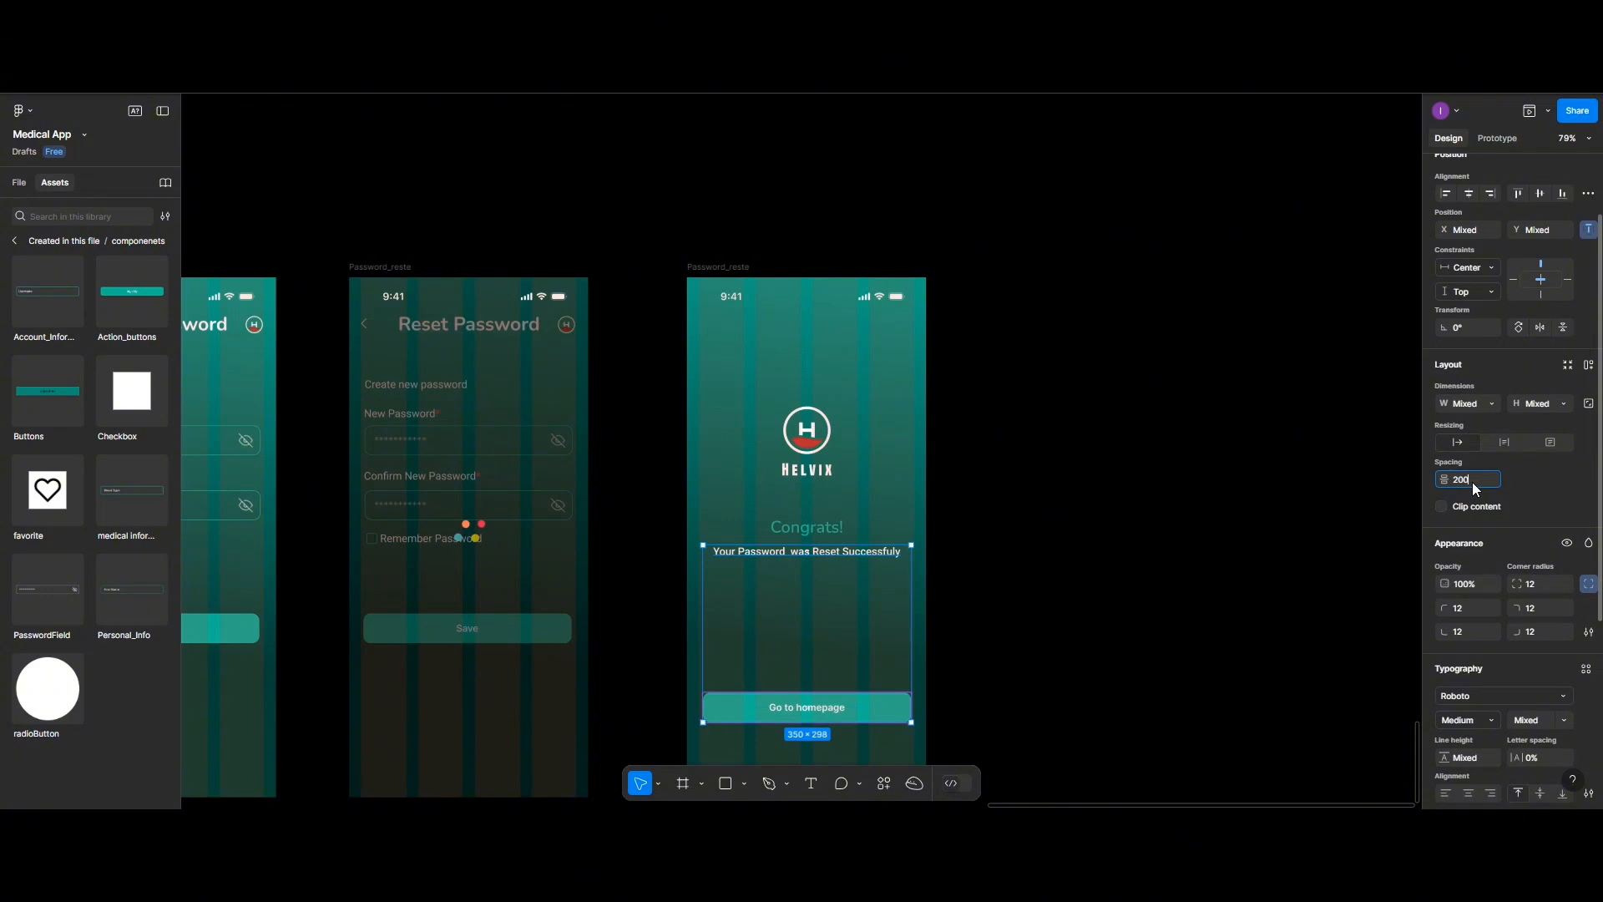
pyautogui.press('Return')
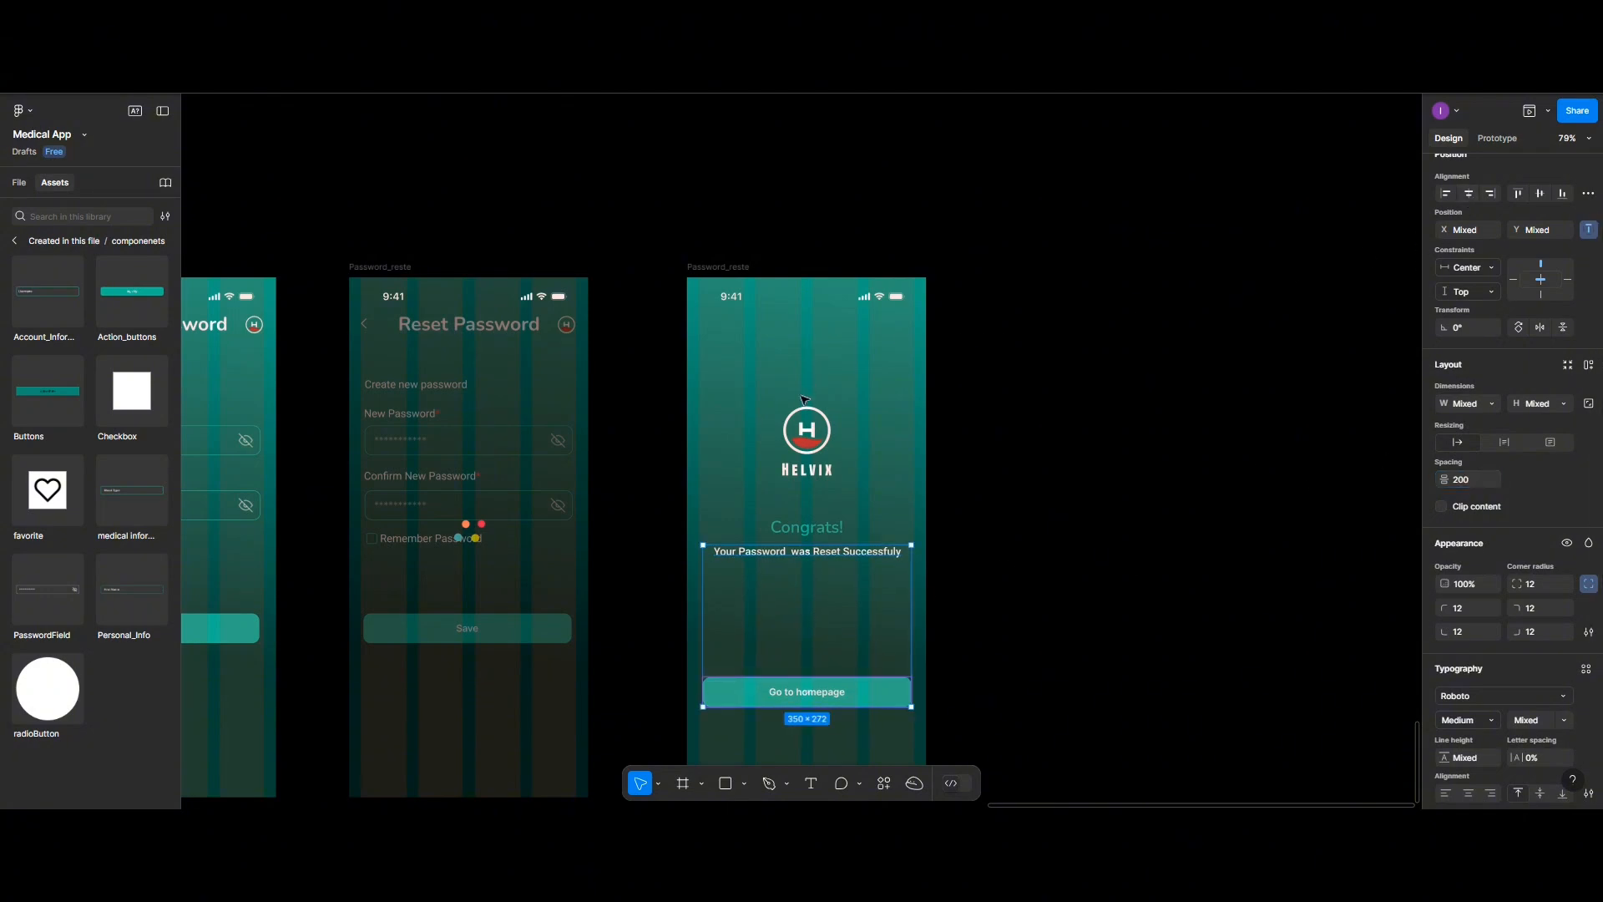
# Review the Password Reset flow from the Congrats screen back to the reset method selection and OTP frames
pyautogui.click(808, 436)
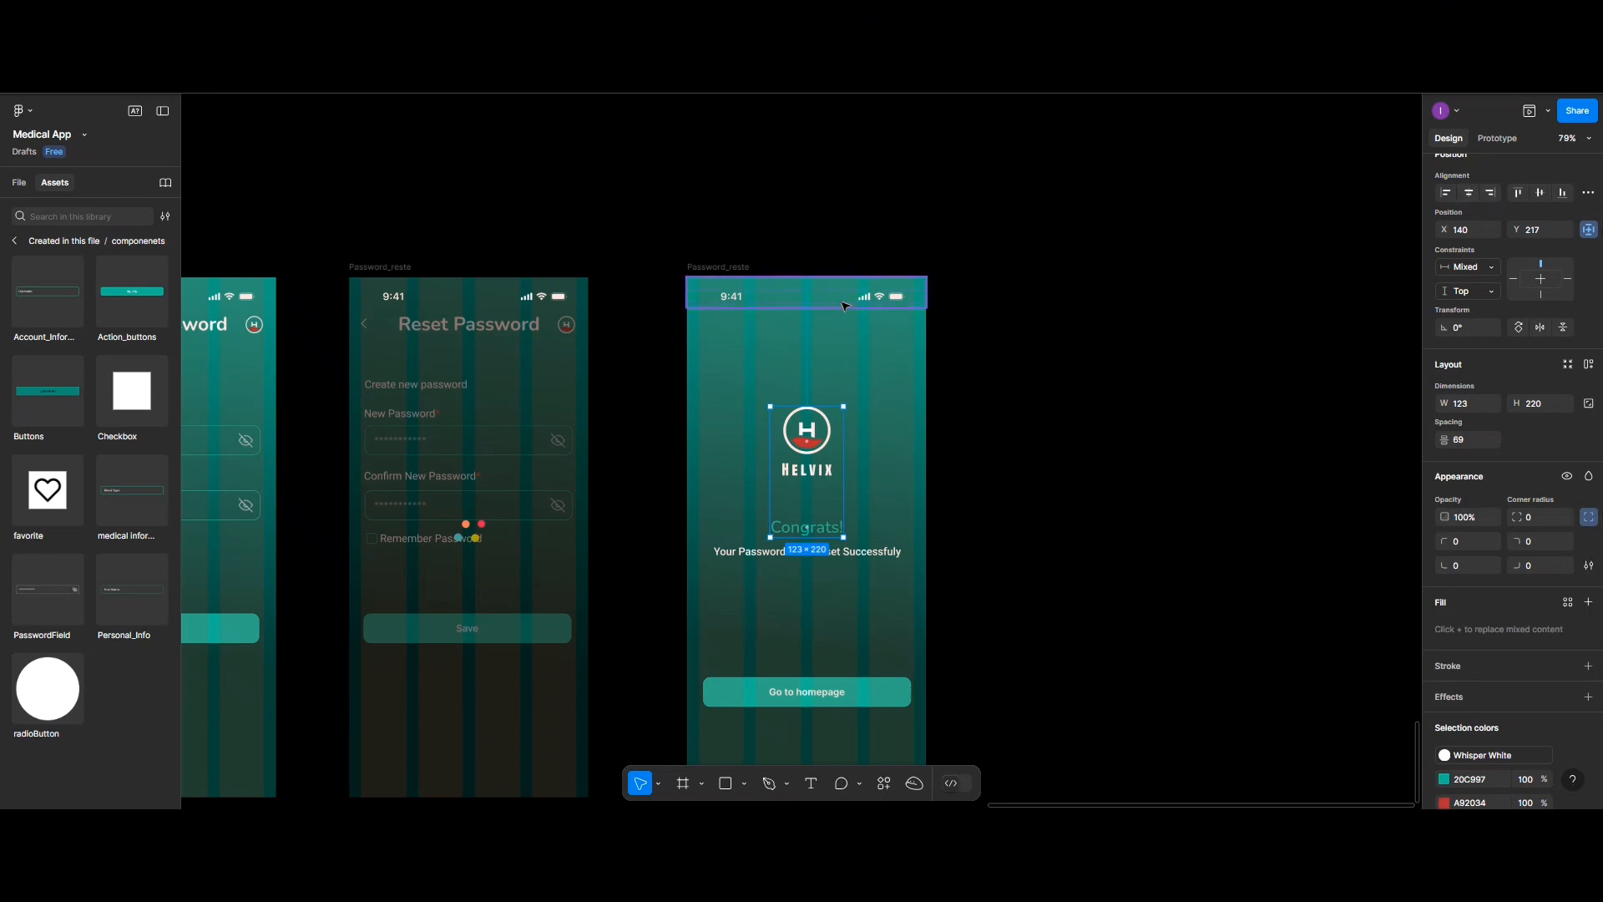
pyautogui.scroll(-2, 940, 409)
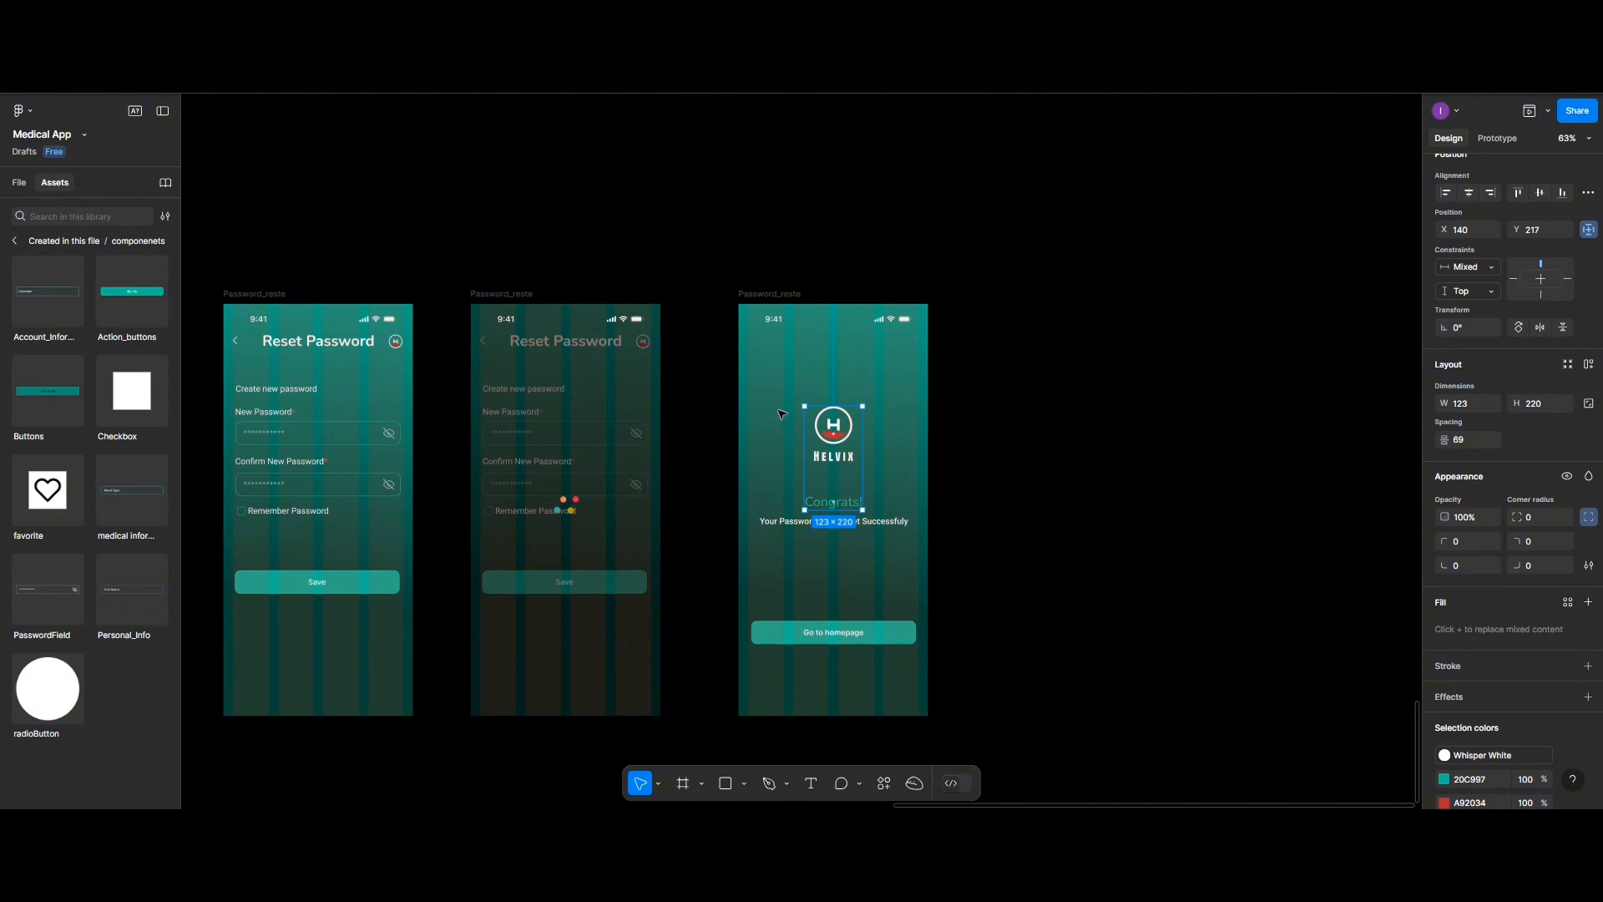
pyautogui.scroll(-2, 782, 413)
pyautogui.hscroll(-4, 762, 407)
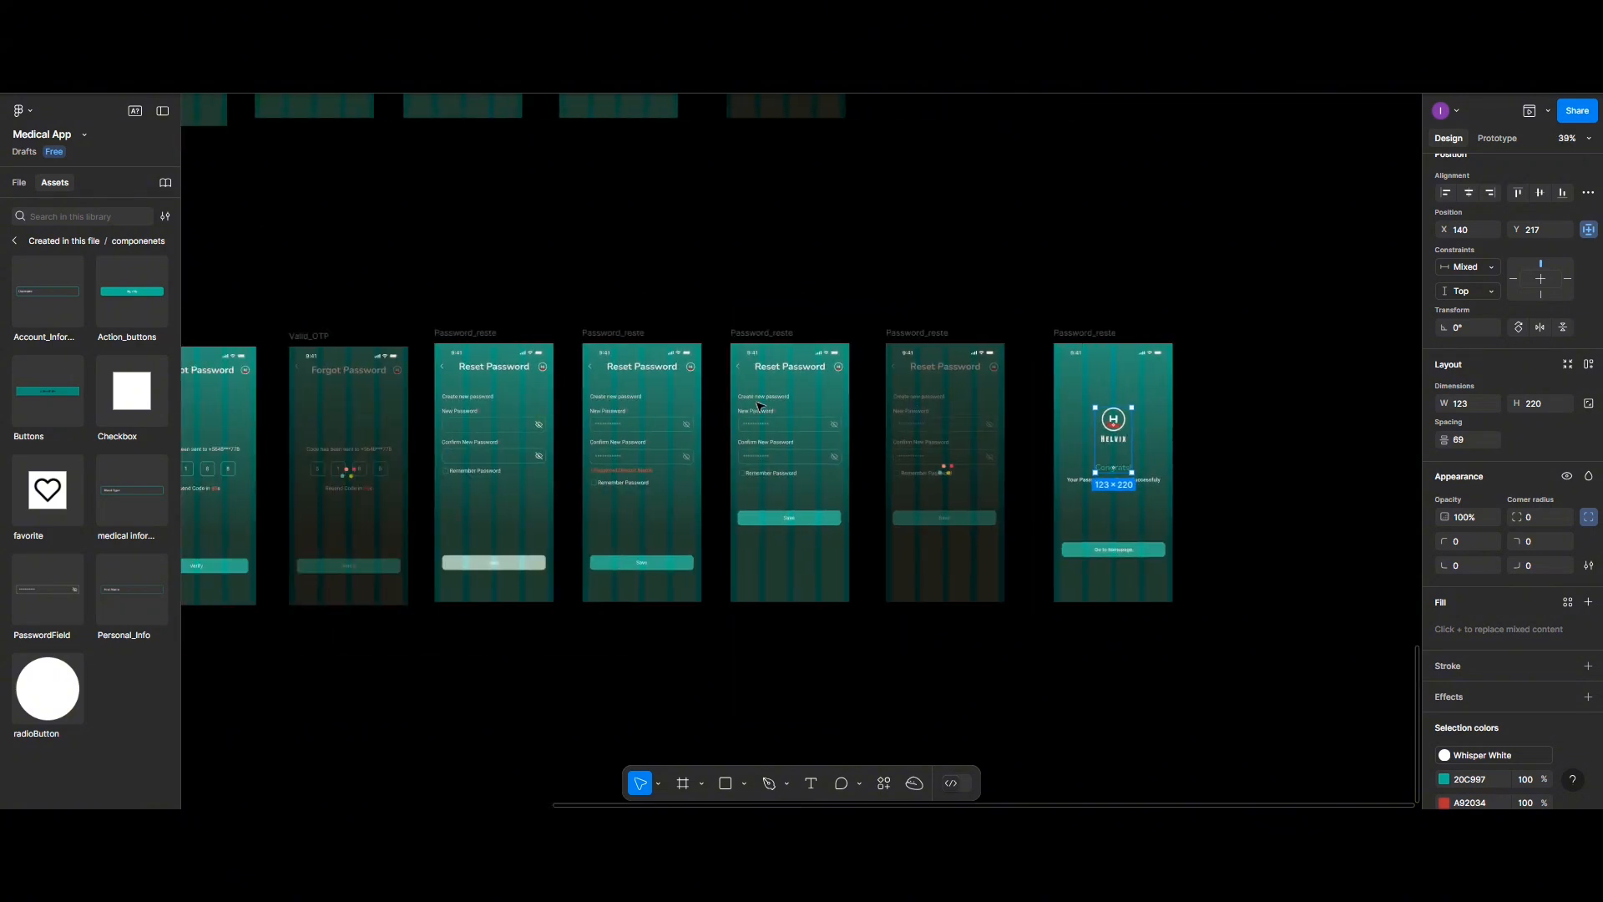
pyautogui.scroll(-1, 760, 406)
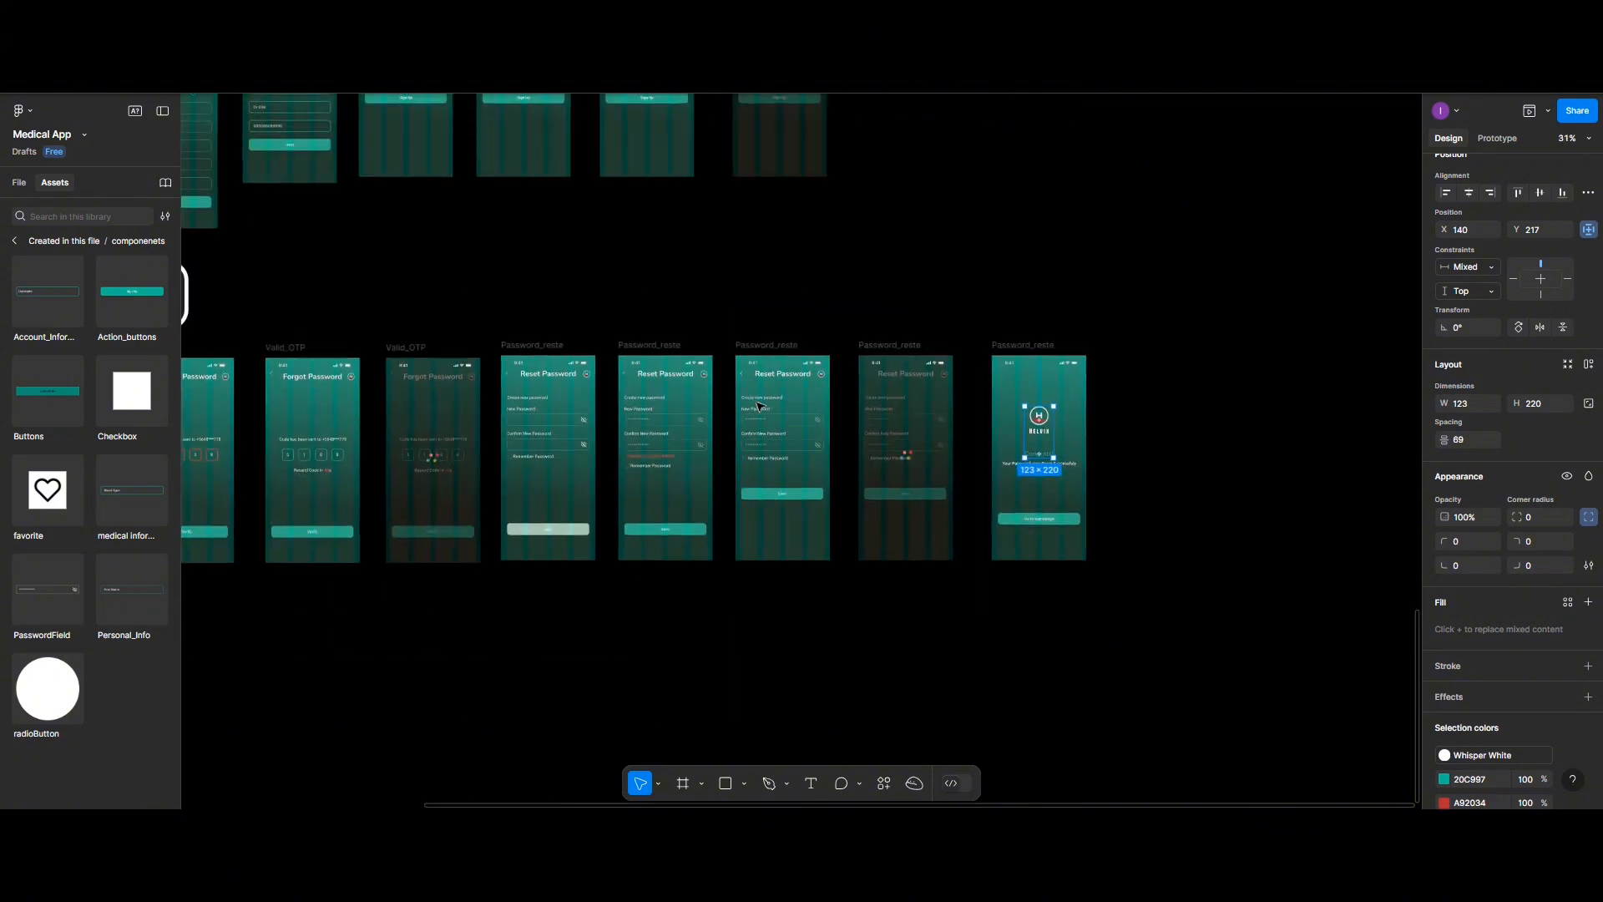
pyautogui.hscroll(-5, 755, 406)
pyautogui.hscroll(-2, 752, 404)
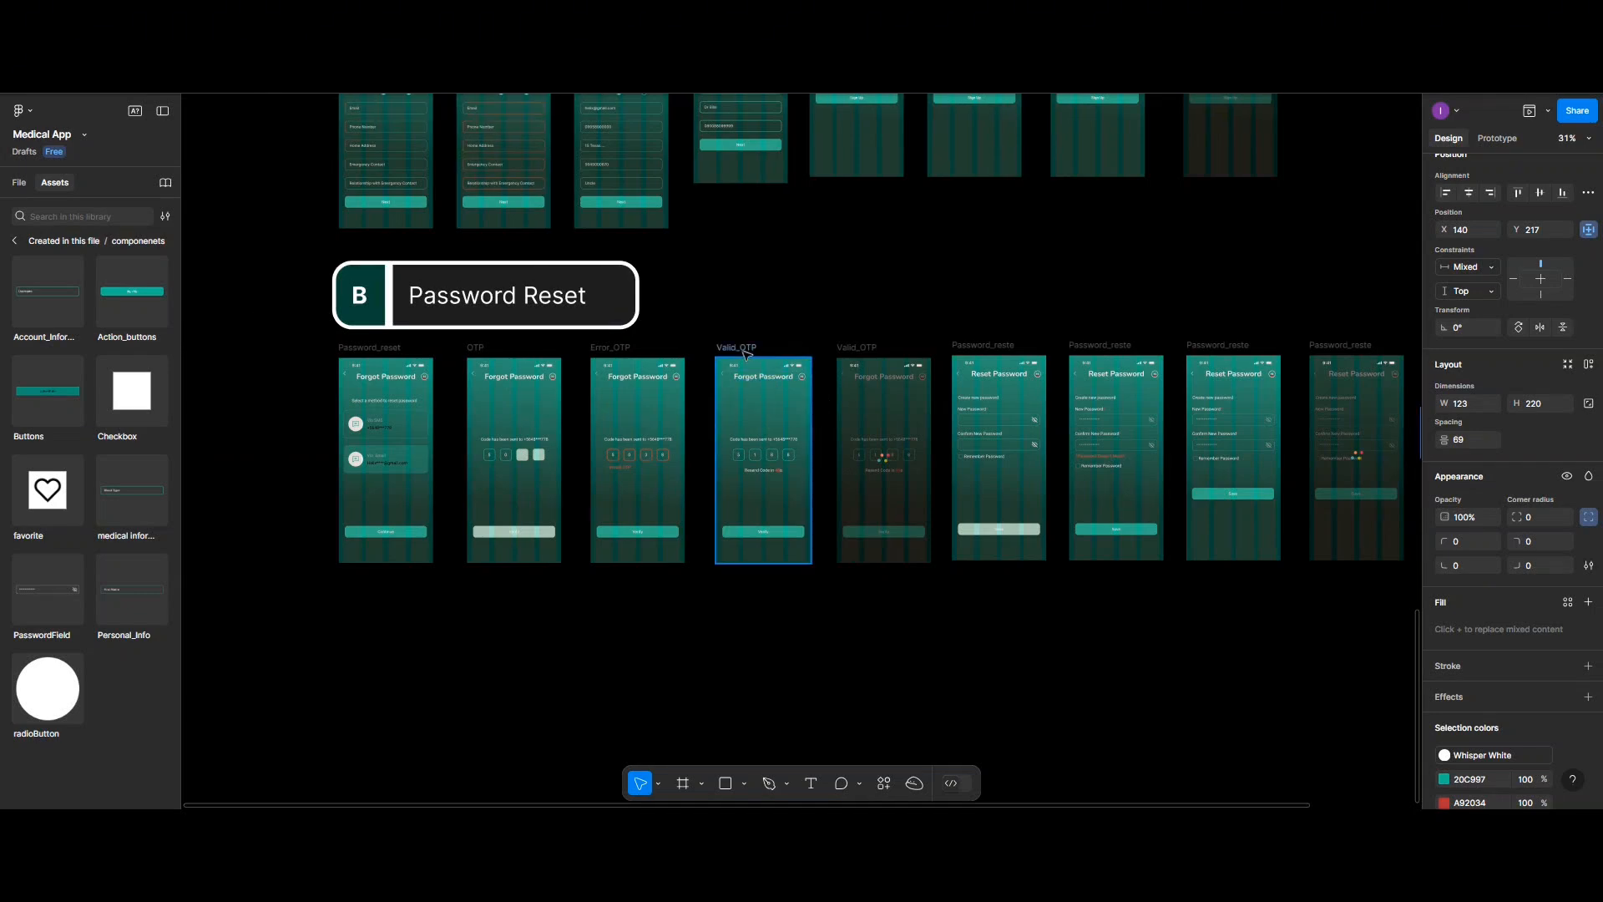
pyautogui.scroll(3, 735, 350)
pyautogui.scroll(2, 723, 361)
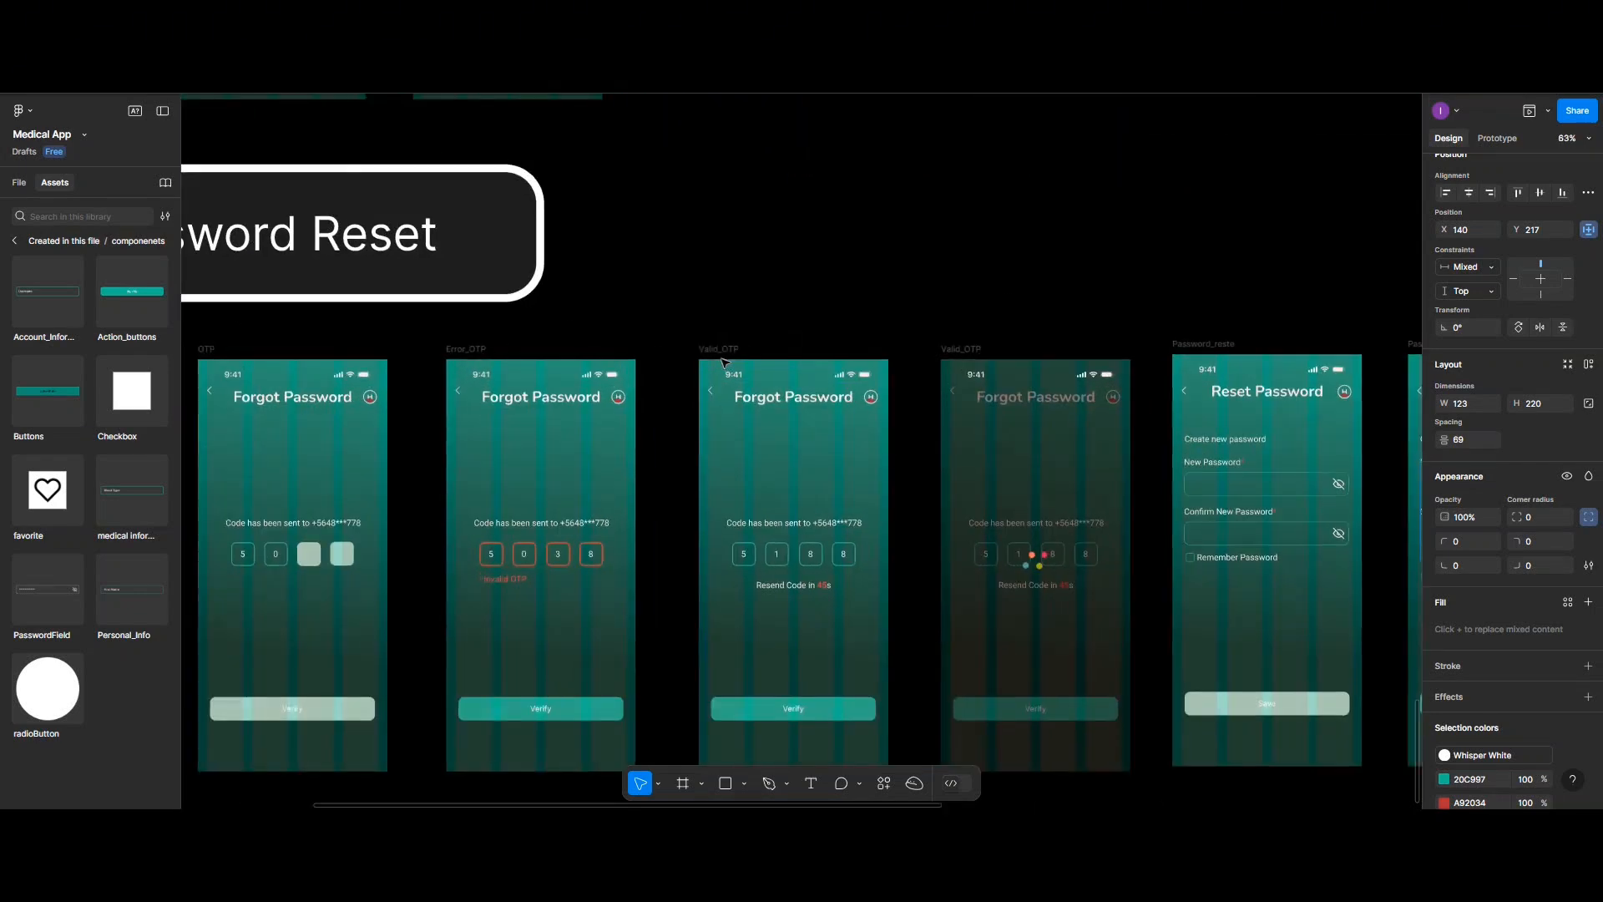
pyautogui.hscroll(-5, 682, 359)
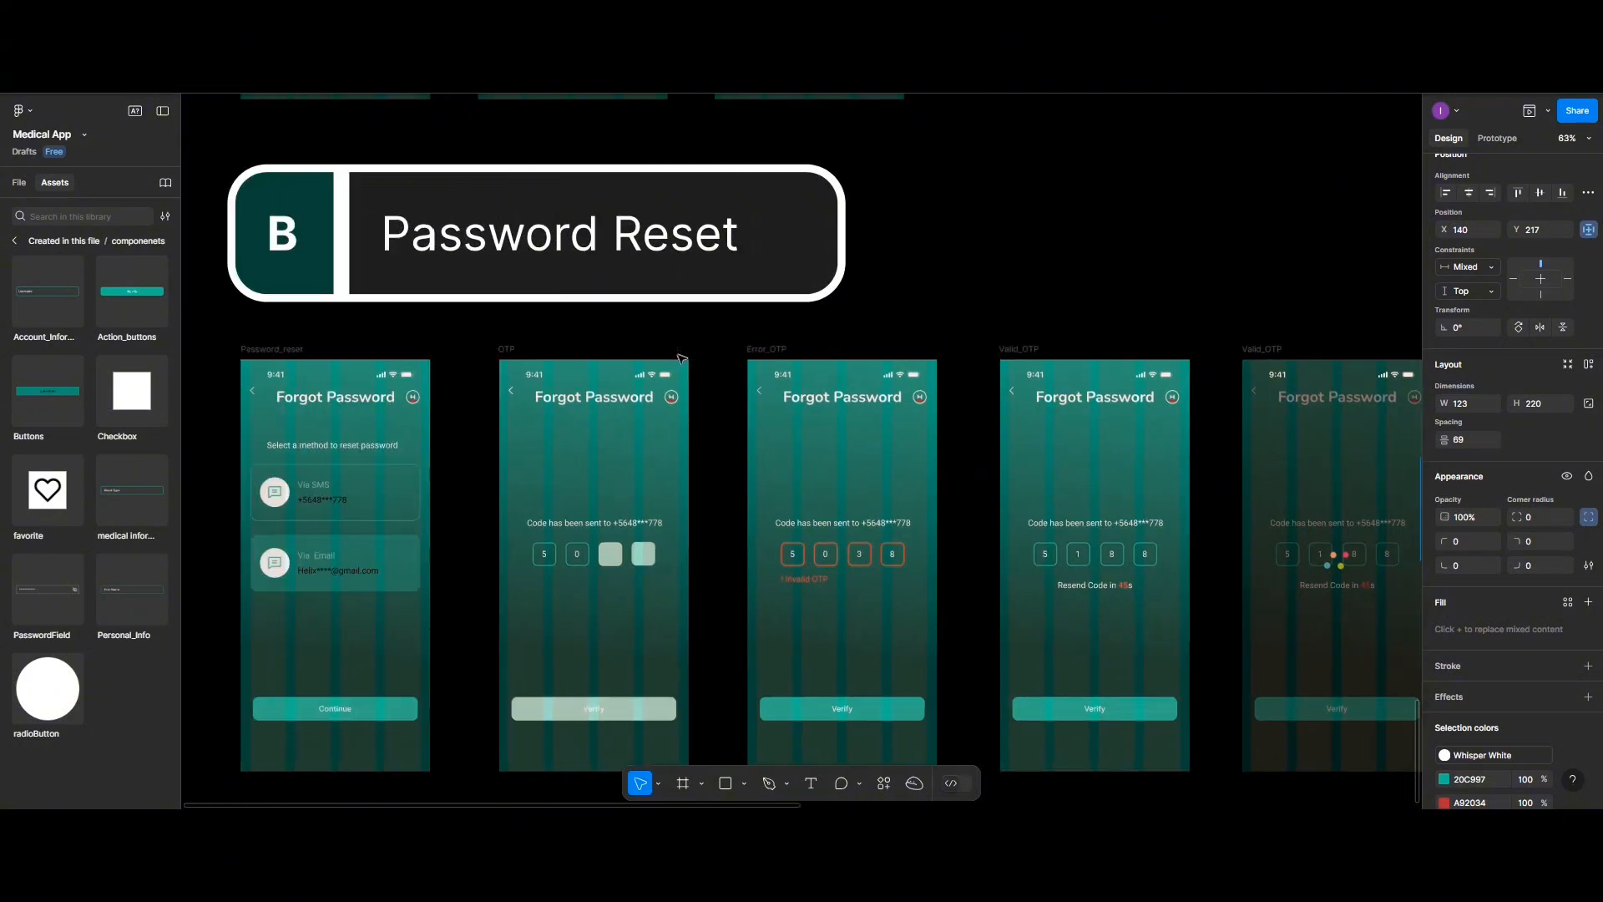
pyautogui.scroll(2, 683, 359)
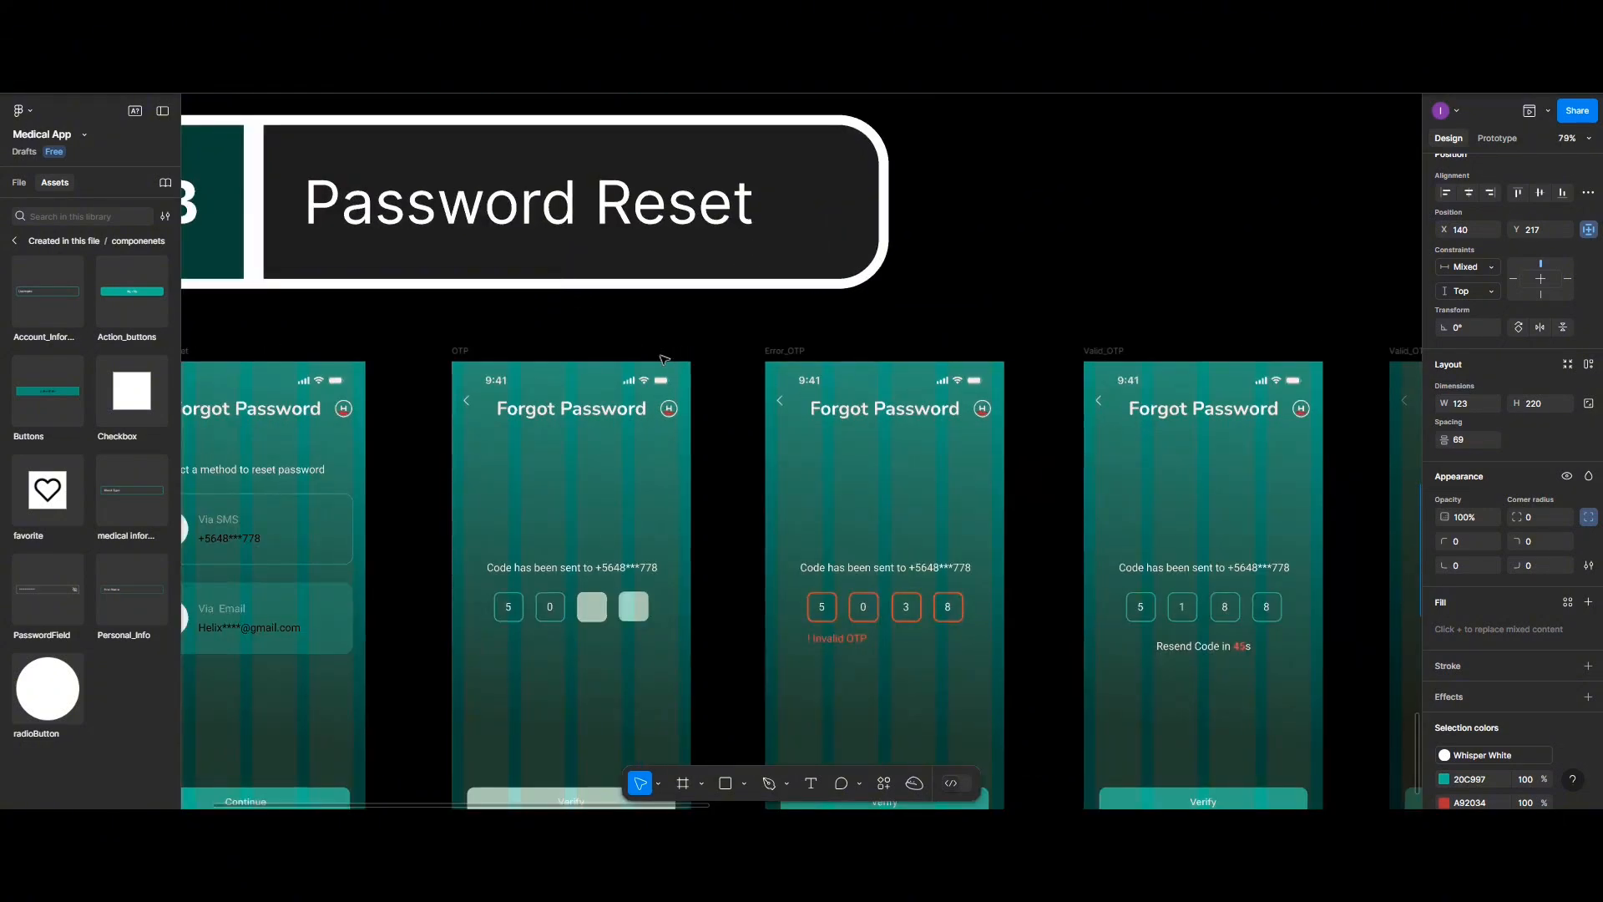
pyautogui.hscroll(-1, 664, 359)
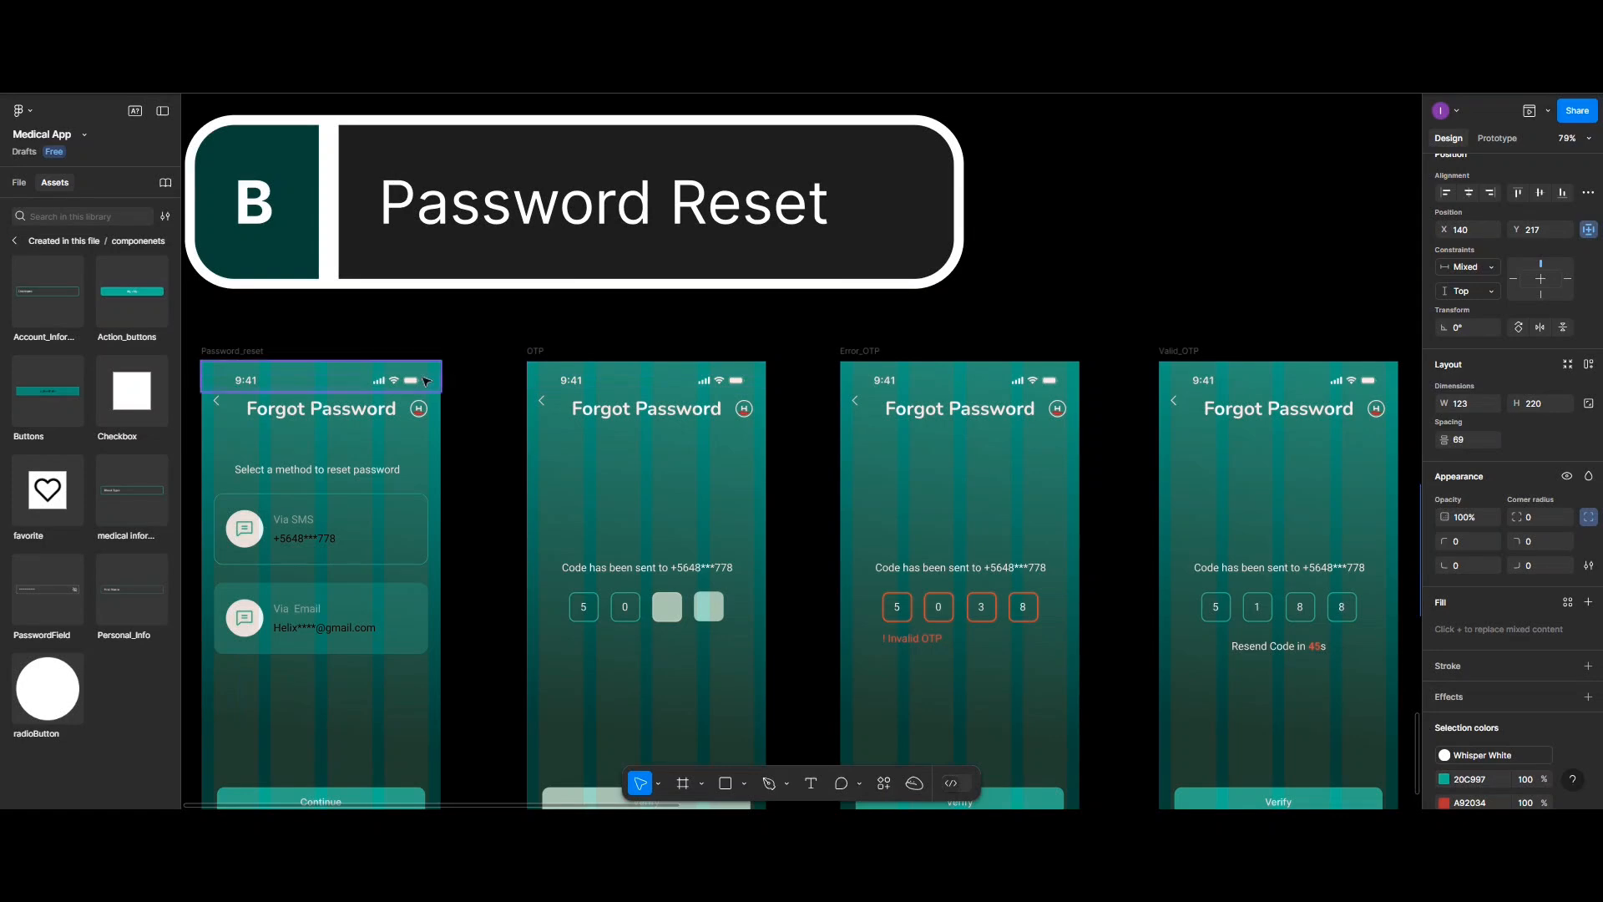
# Review the sign-up frames for personal, medical and user information, through to the preloader
pyautogui.scroll(4, 424, 378)
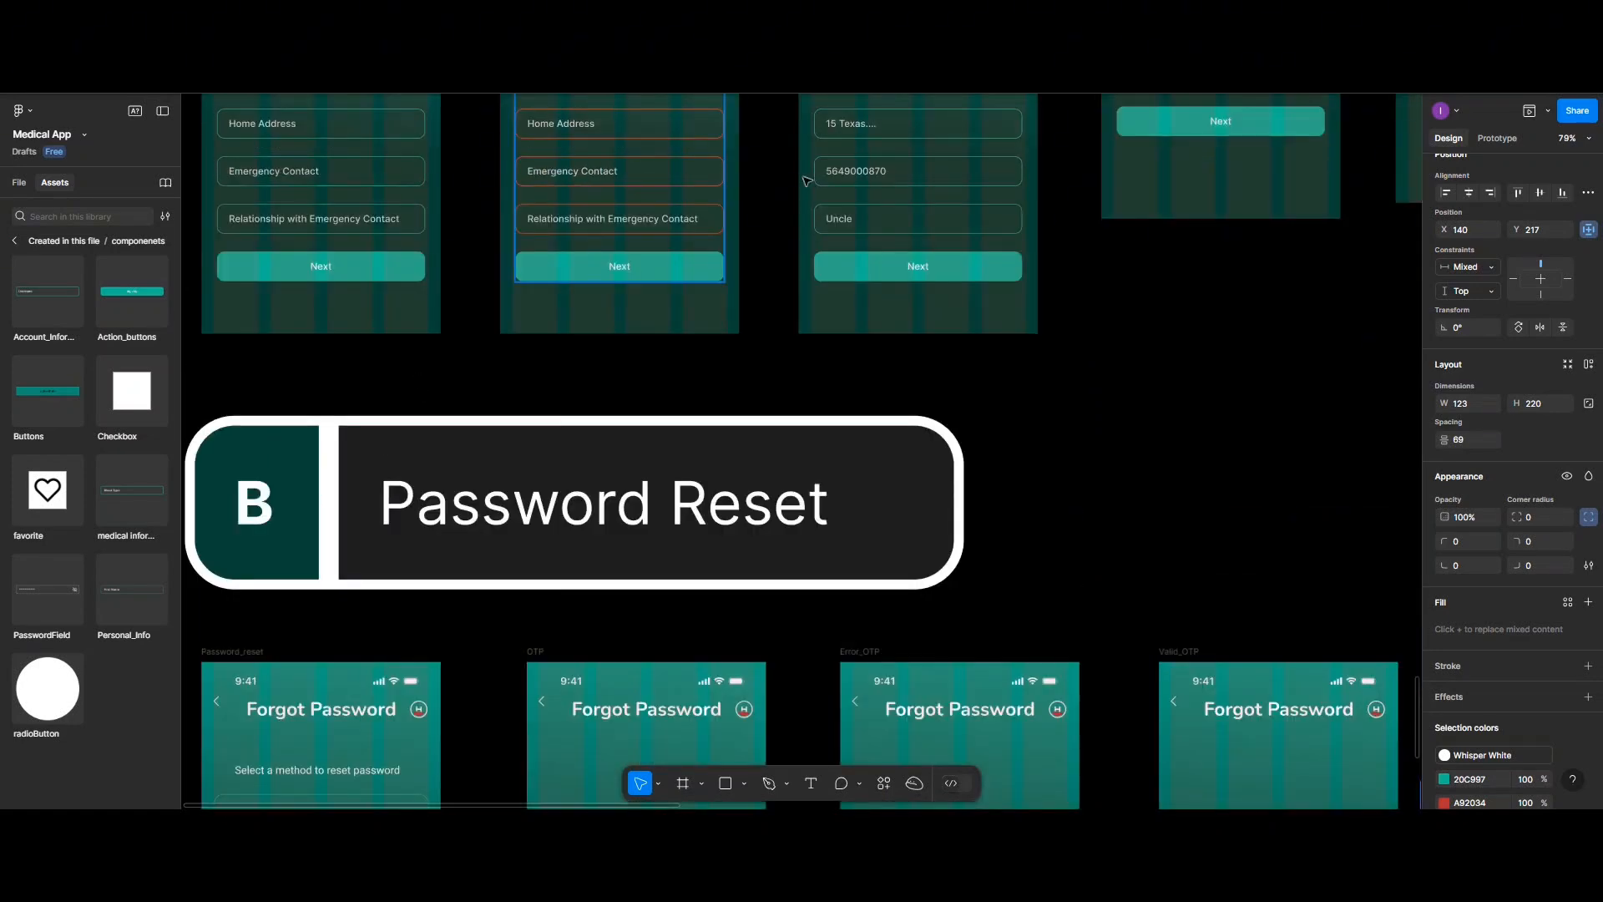
pyautogui.scroll(-2, 500, 426)
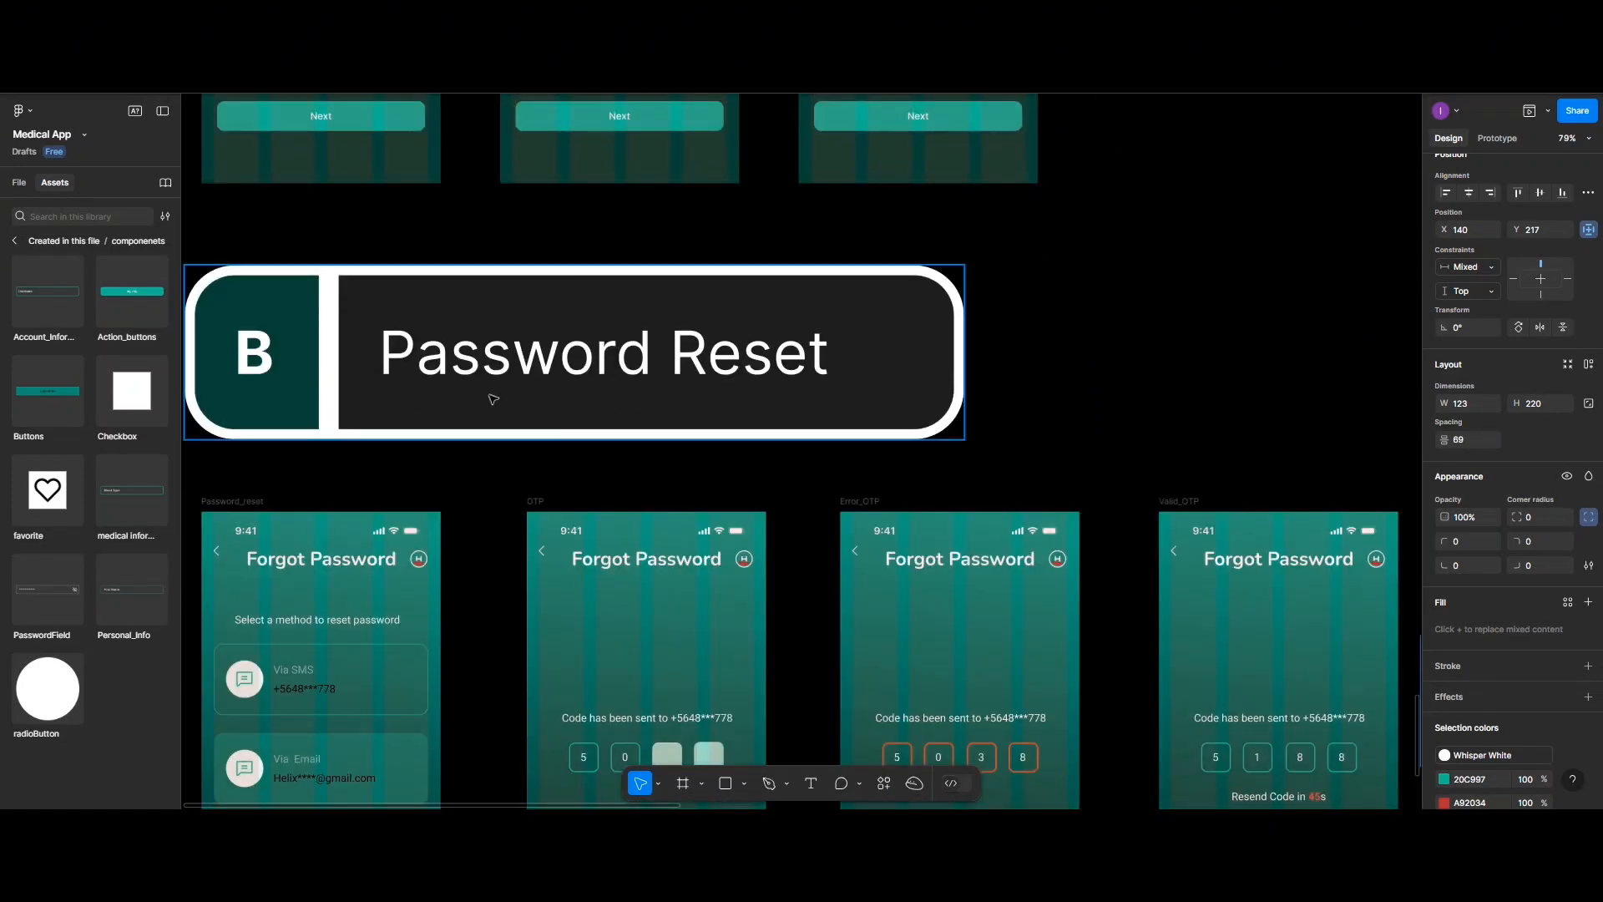
pyautogui.scroll(6, 743, 366)
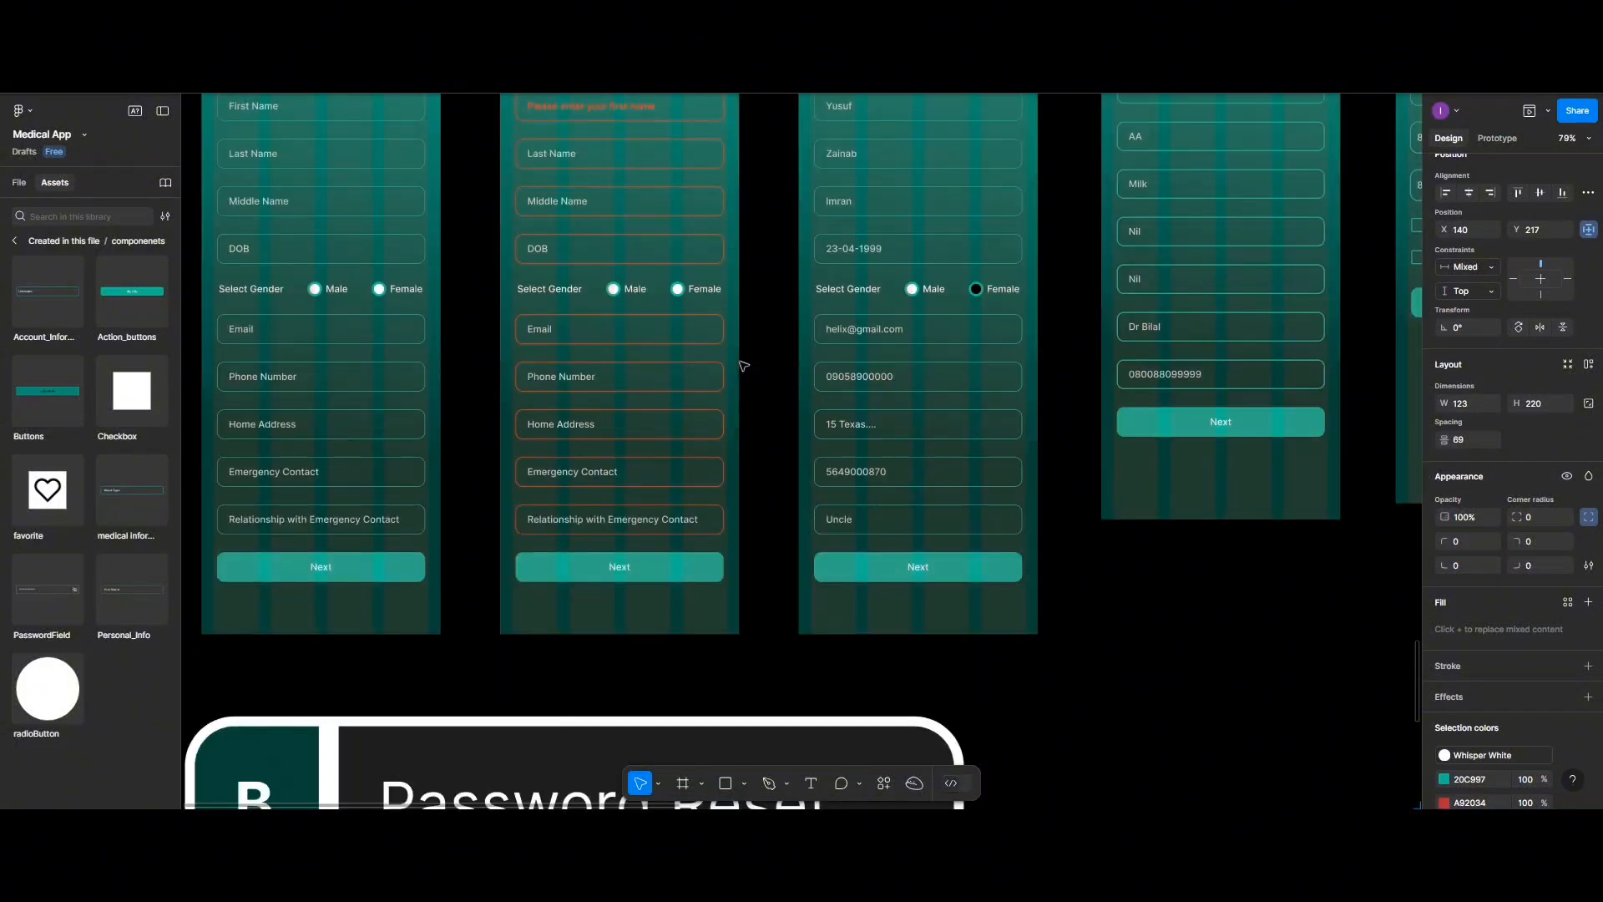
pyautogui.scroll(1, 743, 366)
pyautogui.scroll(2, 744, 365)
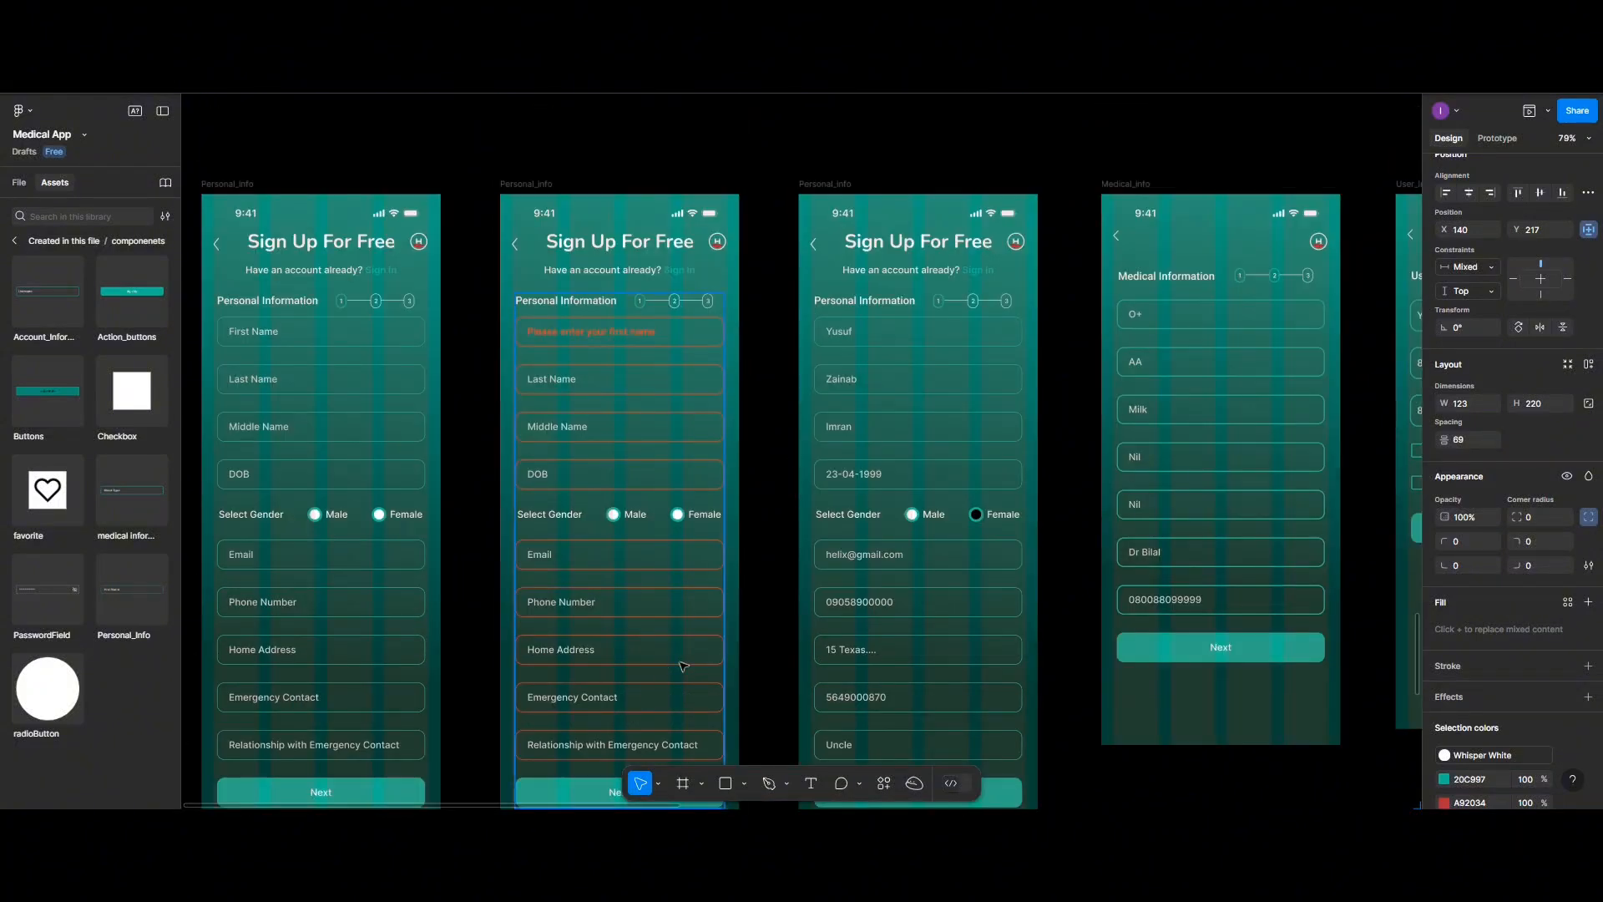
pyautogui.scroll(2, 714, 663)
pyautogui.scroll(-4, 714, 662)
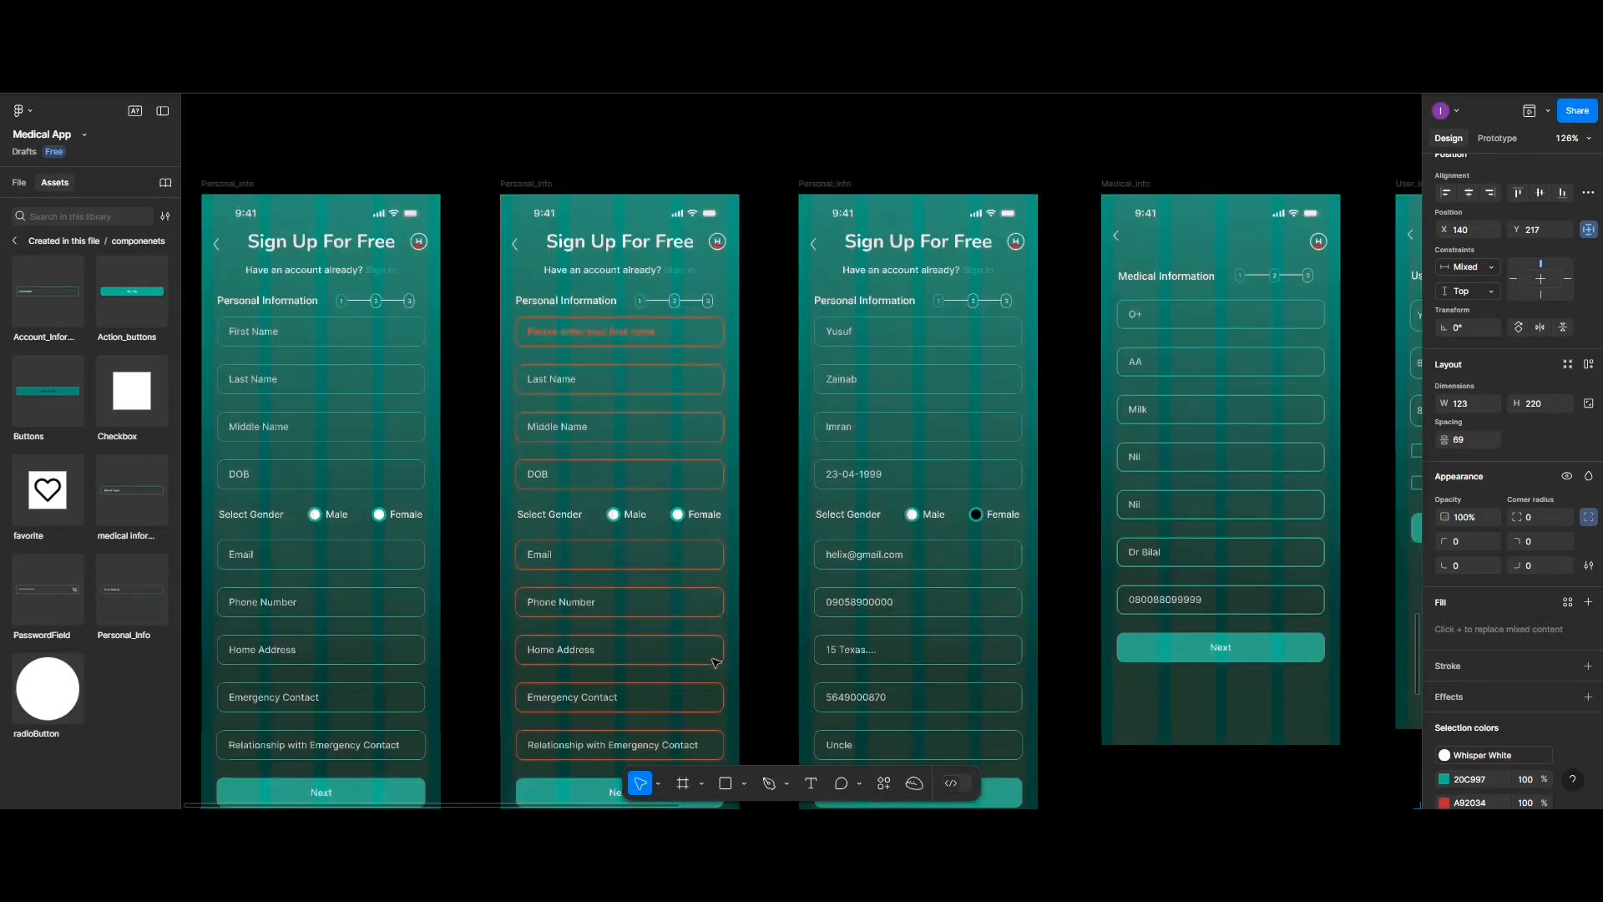
pyautogui.hscroll(15, 714, 662)
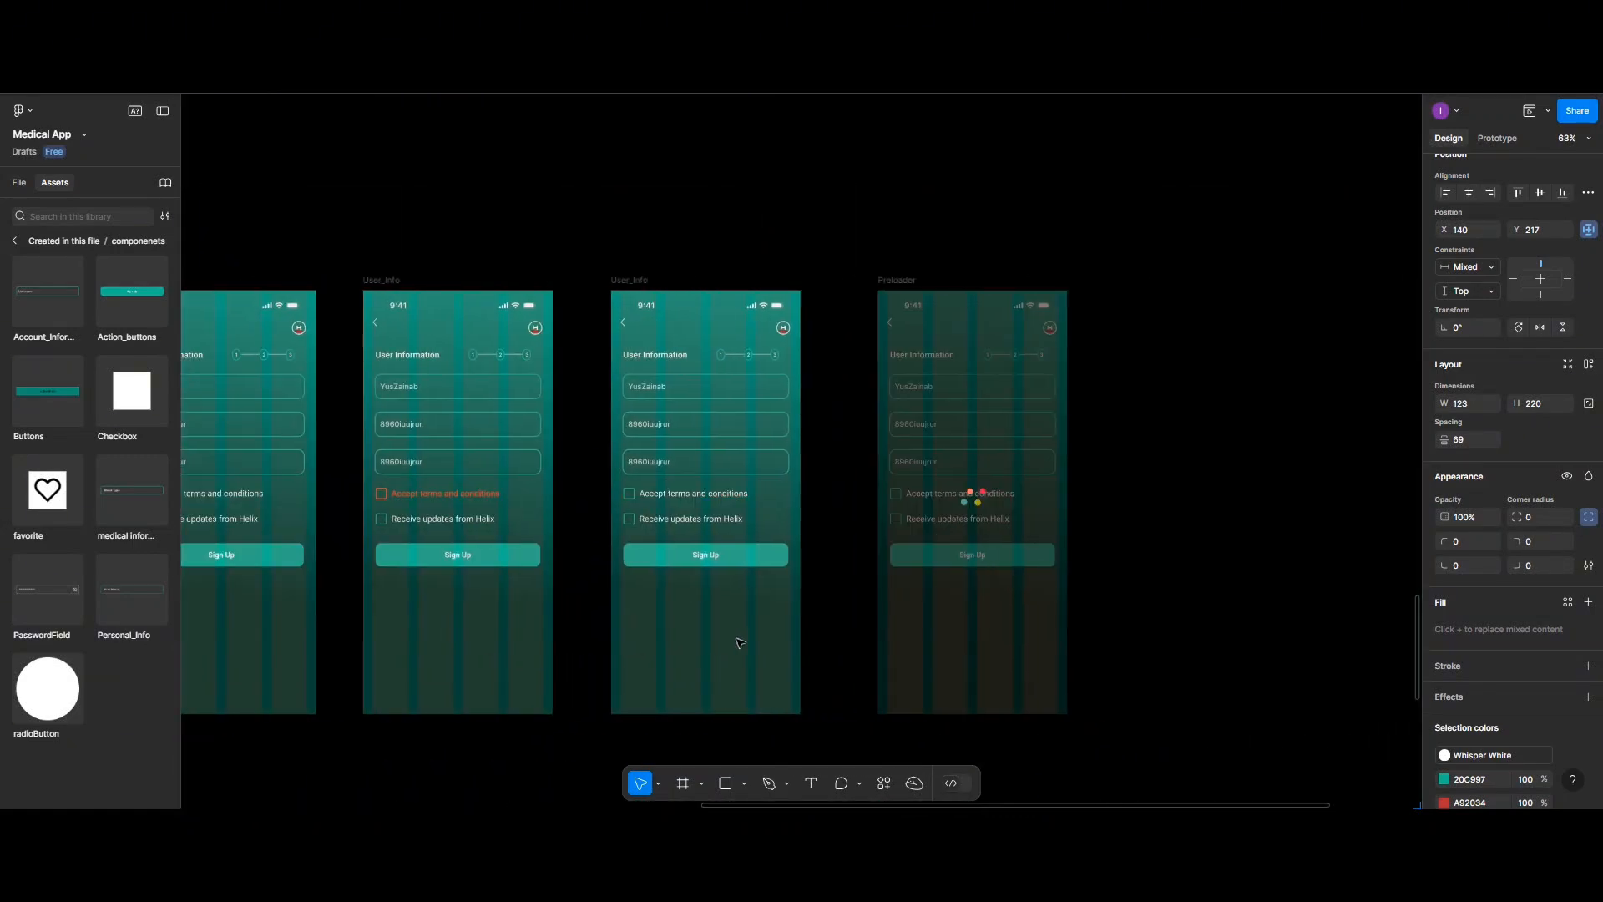
# Review the "Welcome back!" login frames, including the preloader, invalid password and alert states
pyautogui.scroll(5, 742, 644)
pyautogui.scroll(2, 752, 618)
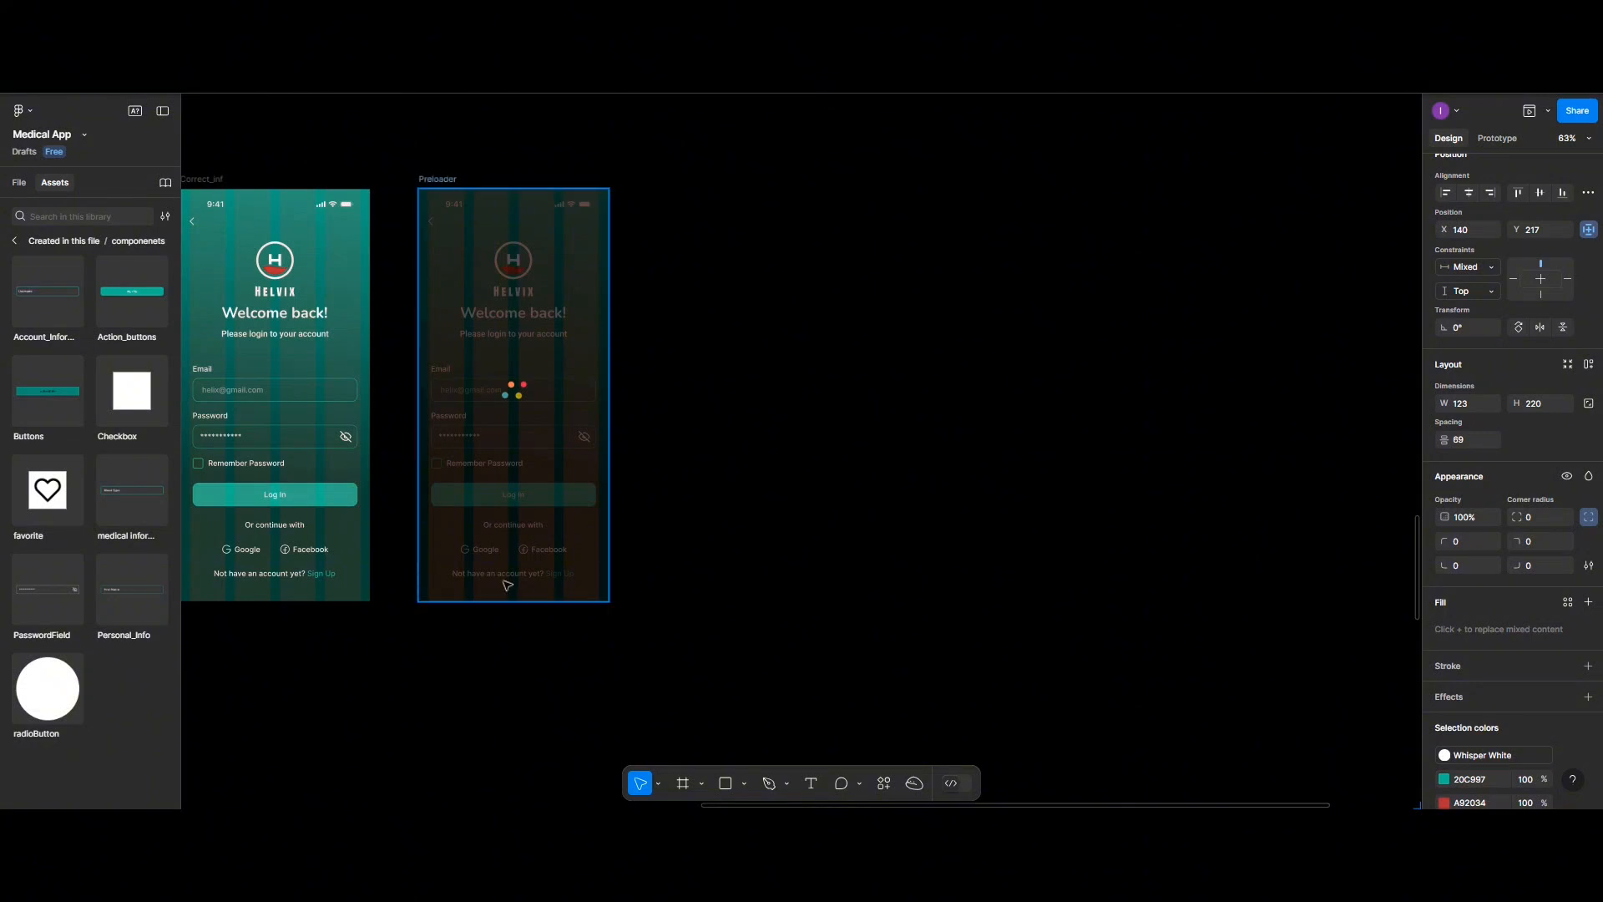
pyautogui.hscroll(-5, 505, 585)
pyautogui.hscroll(2, 507, 585)
pyautogui.hscroll(-8, 507, 586)
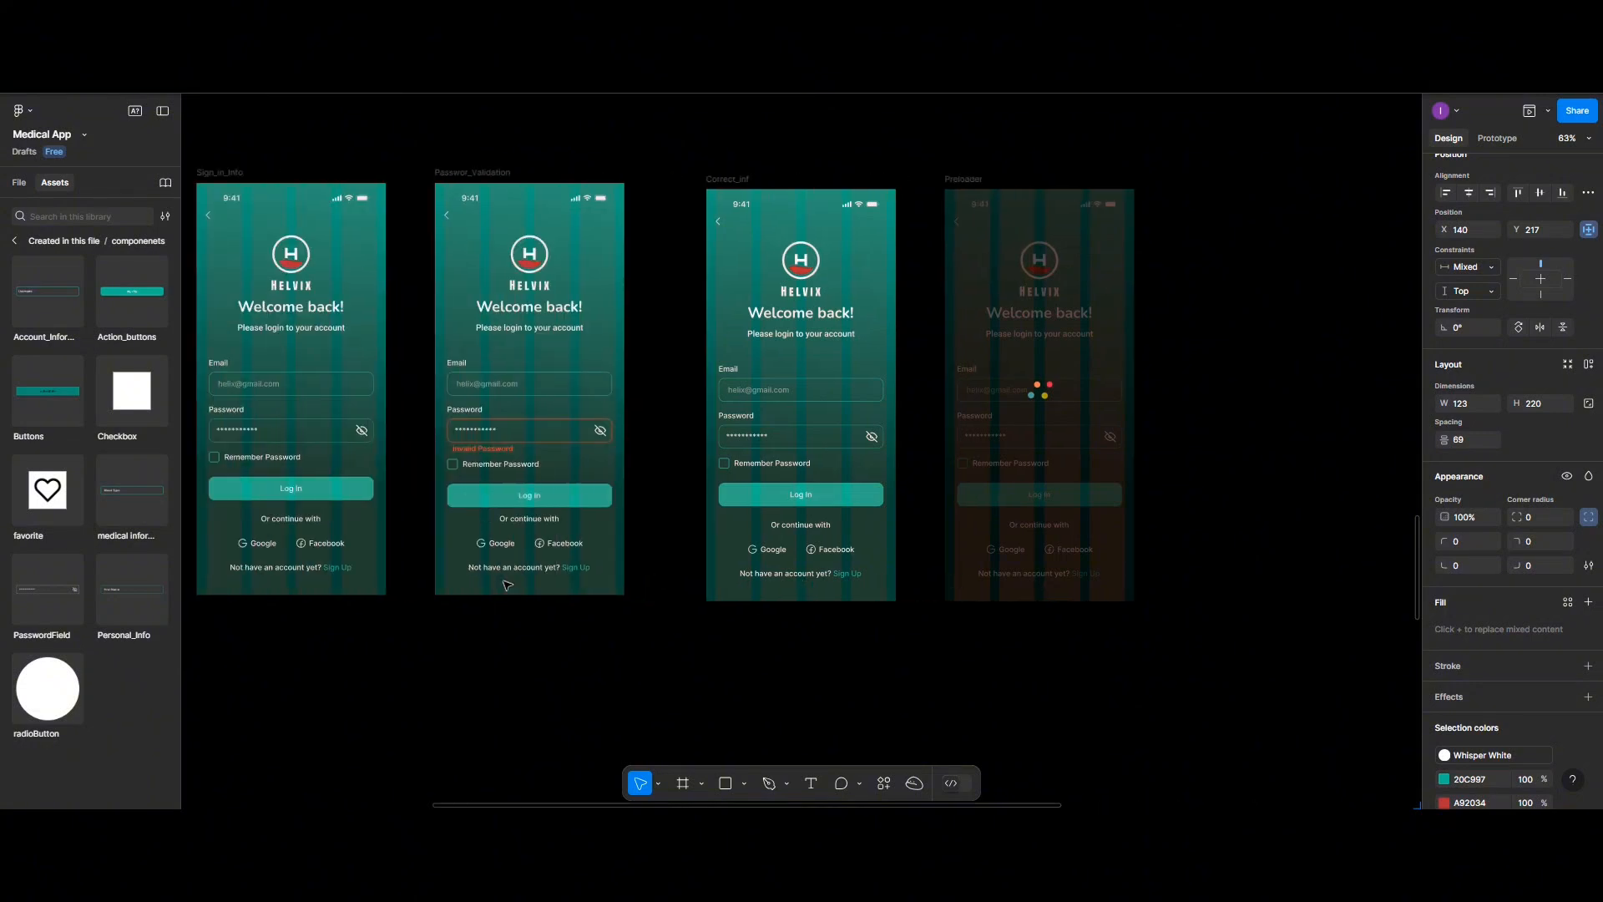
pyautogui.hscroll(-3, 405, 522)
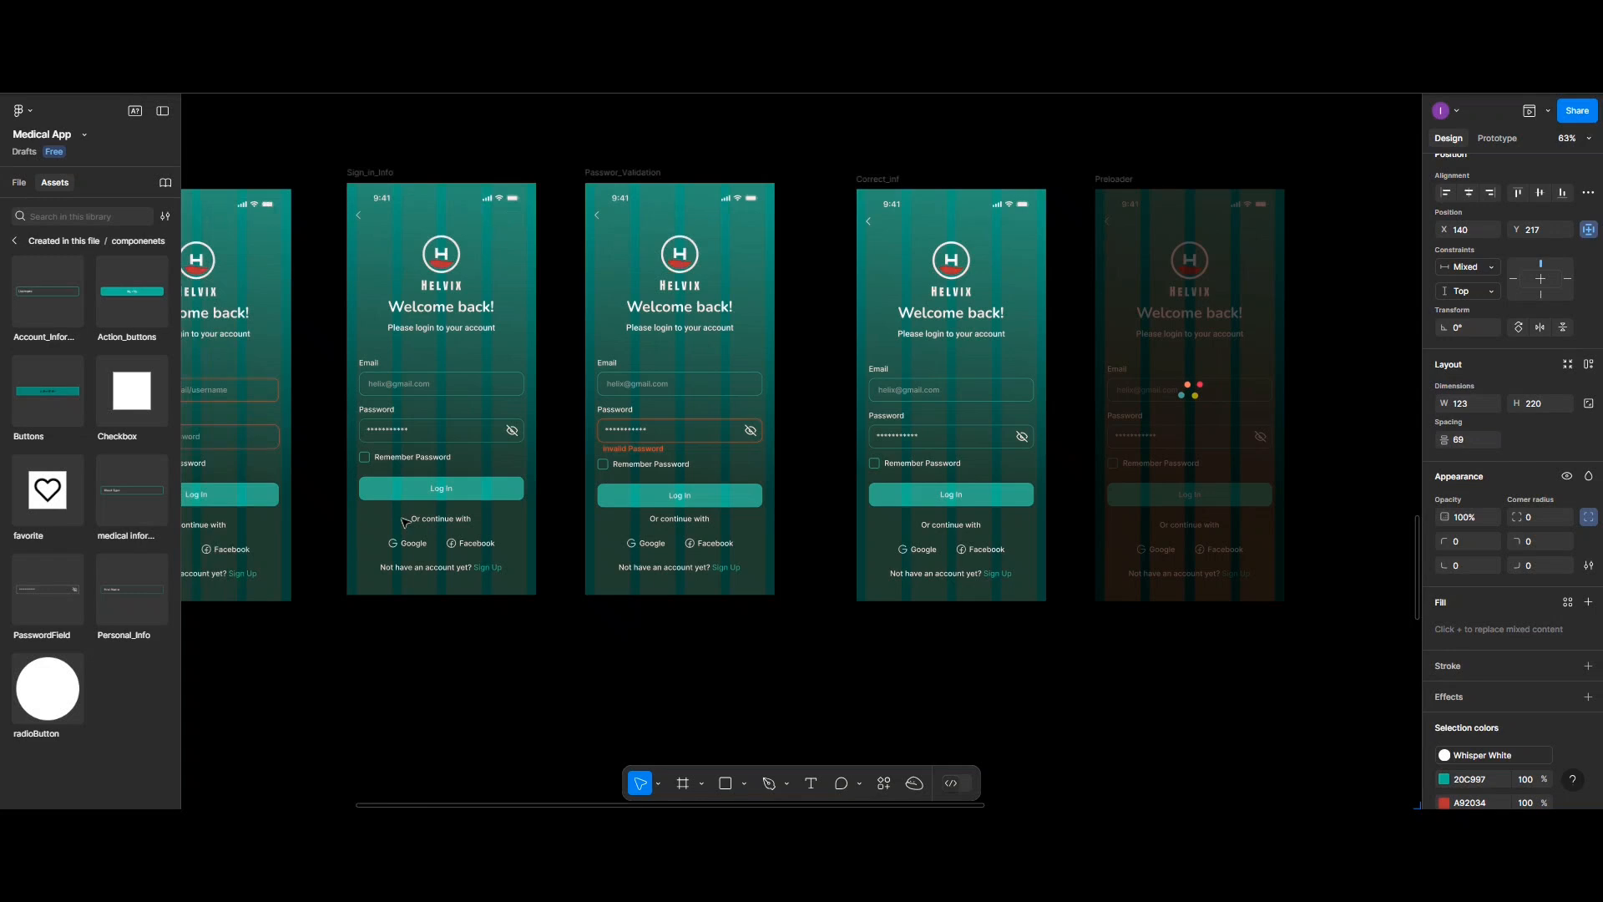
pyautogui.hscroll(-5, 405, 522)
pyautogui.hscroll(-2, 405, 521)
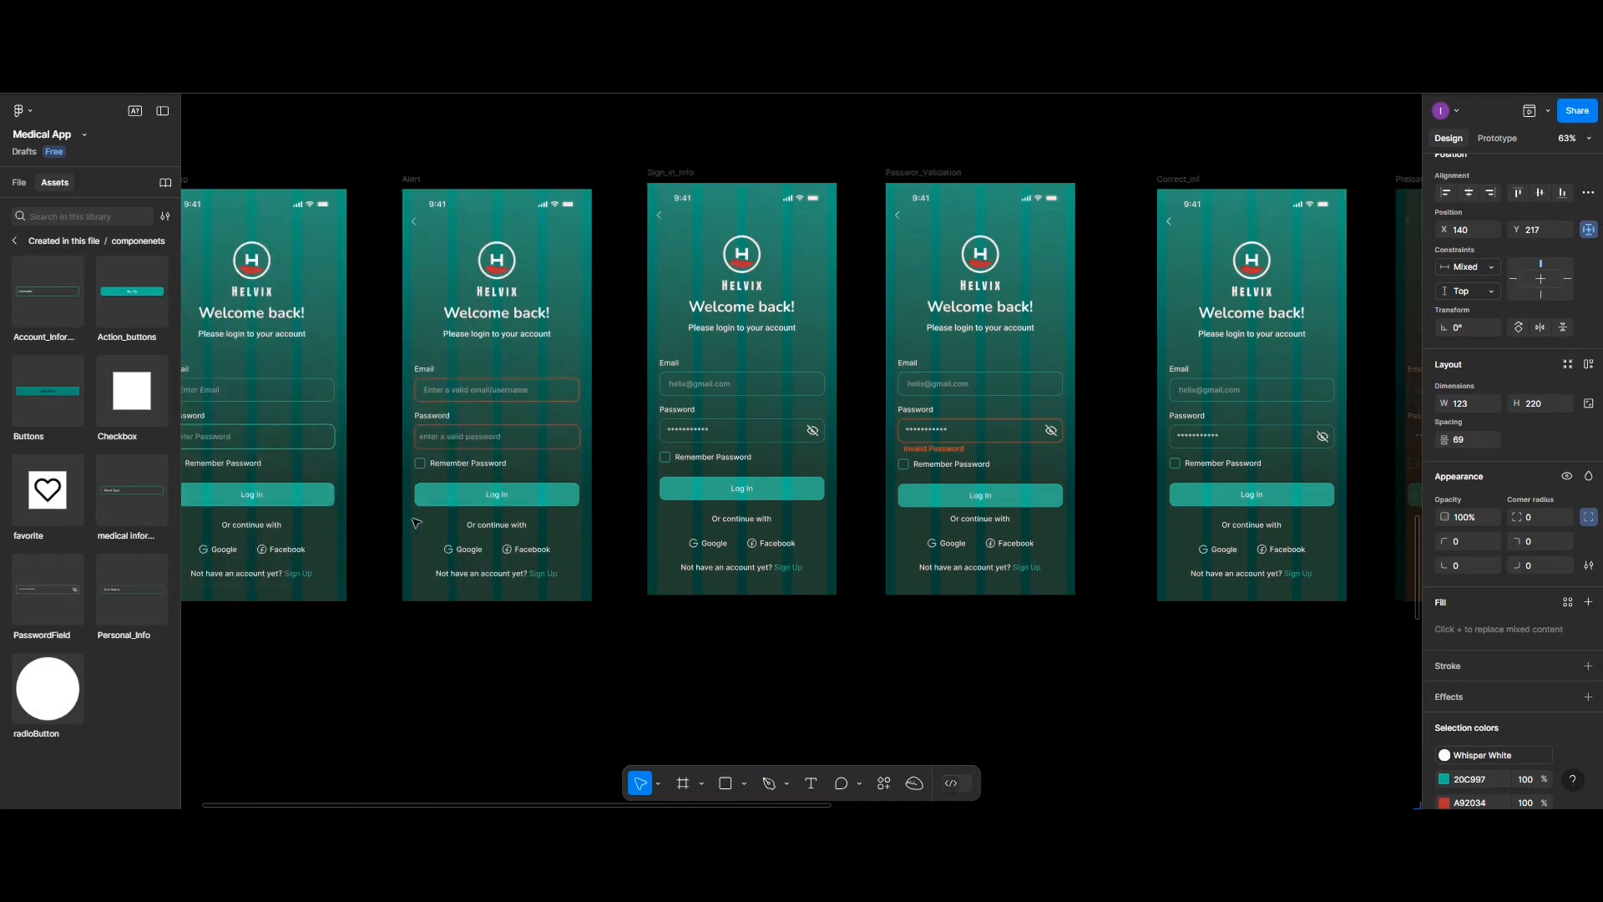
# Review the "Welcome back!" login frames and the splash and onboarding screens above them
pyautogui.hscroll(-5, 416, 523)
pyautogui.hscroll(2, 419, 522)
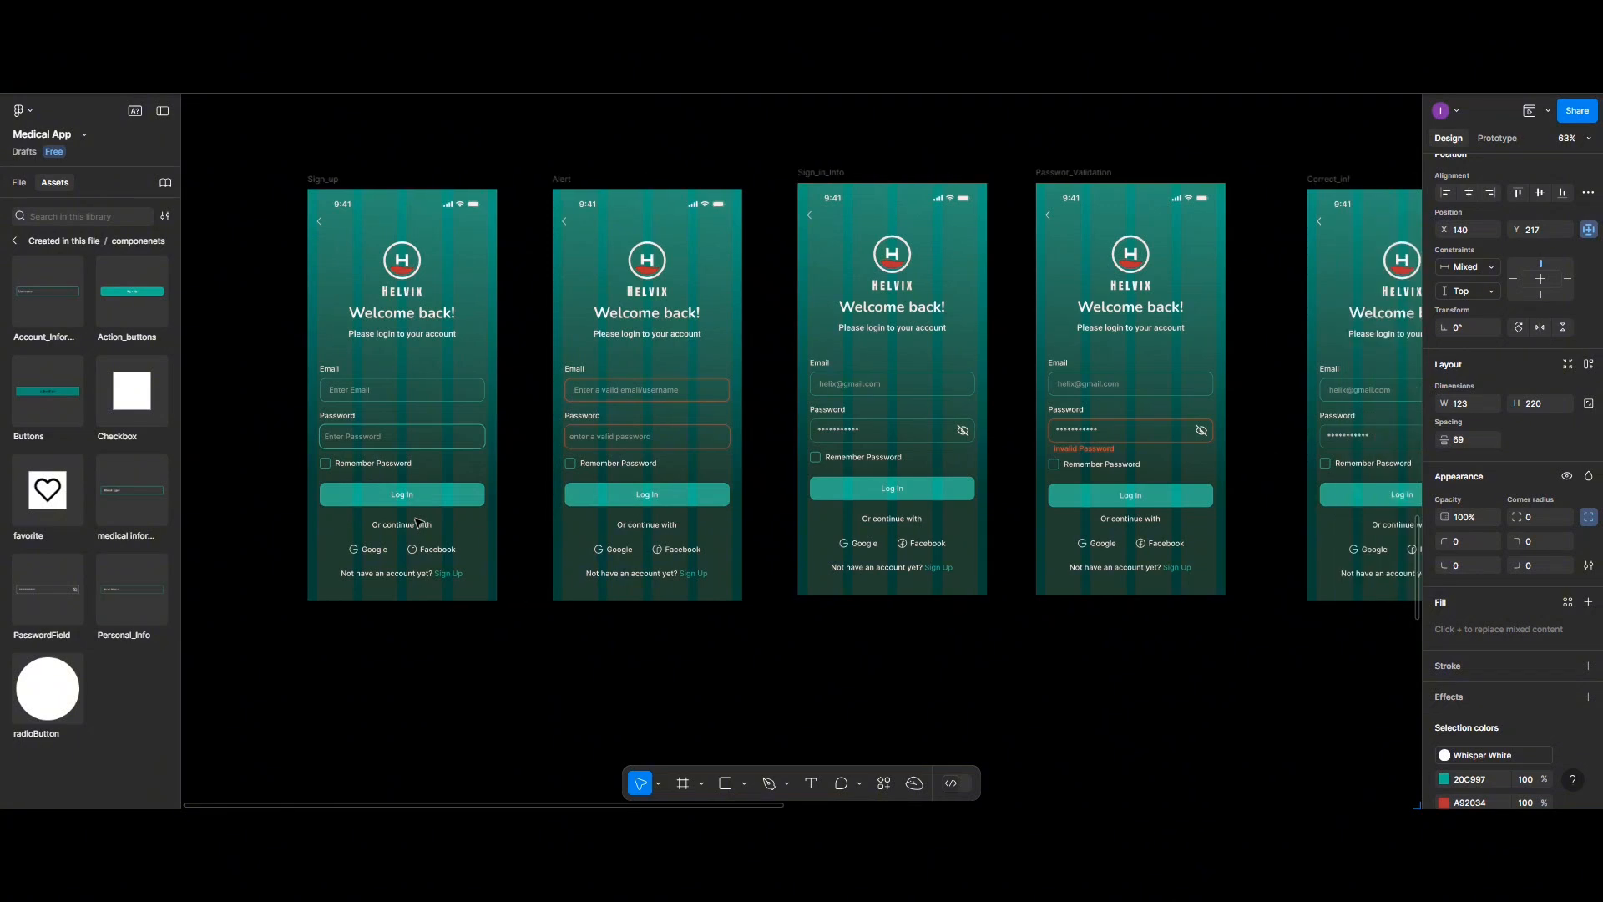
pyautogui.hscroll(2, 417, 522)
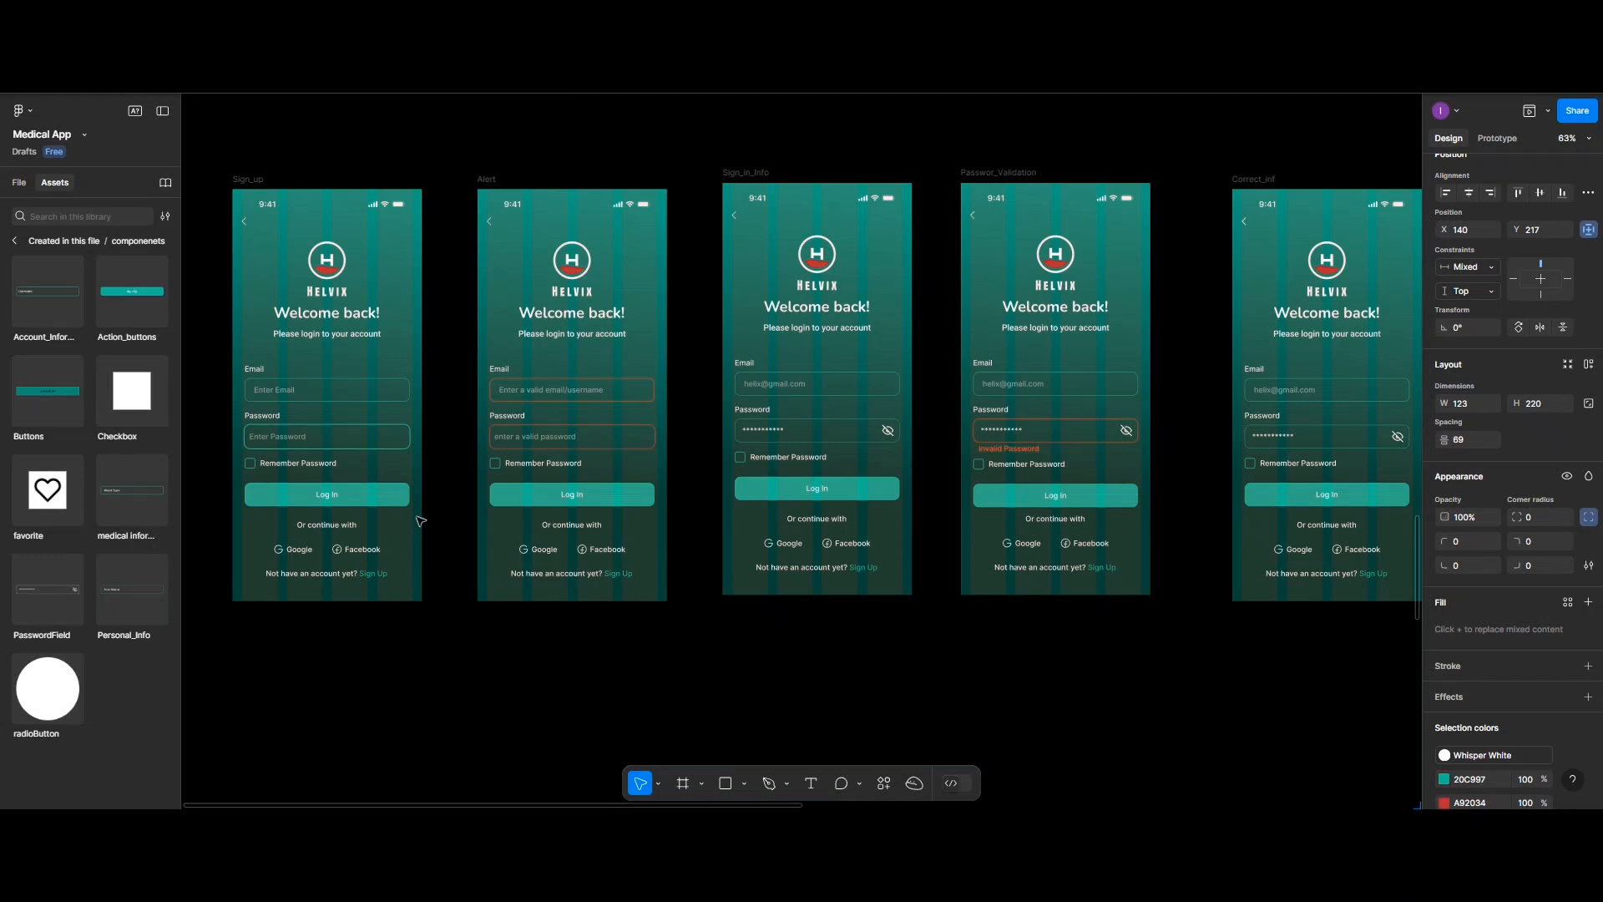
pyautogui.hscroll(-2, 420, 521)
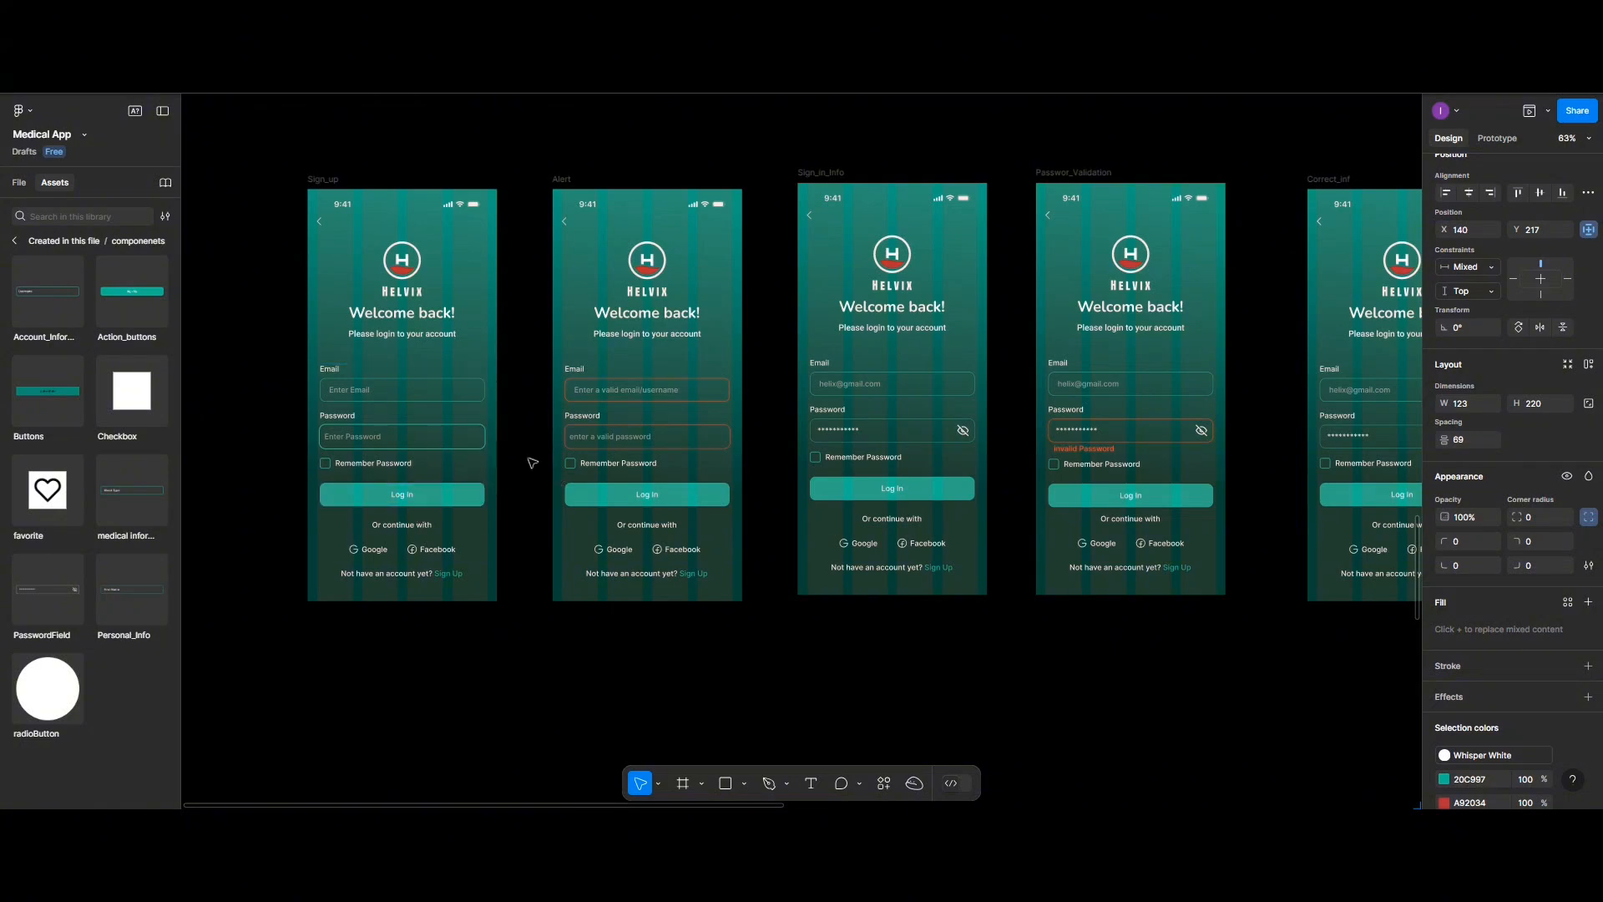
pyautogui.hscroll(-4, 531, 463)
pyautogui.hscroll(6, 532, 463)
pyautogui.scroll(6, 532, 462)
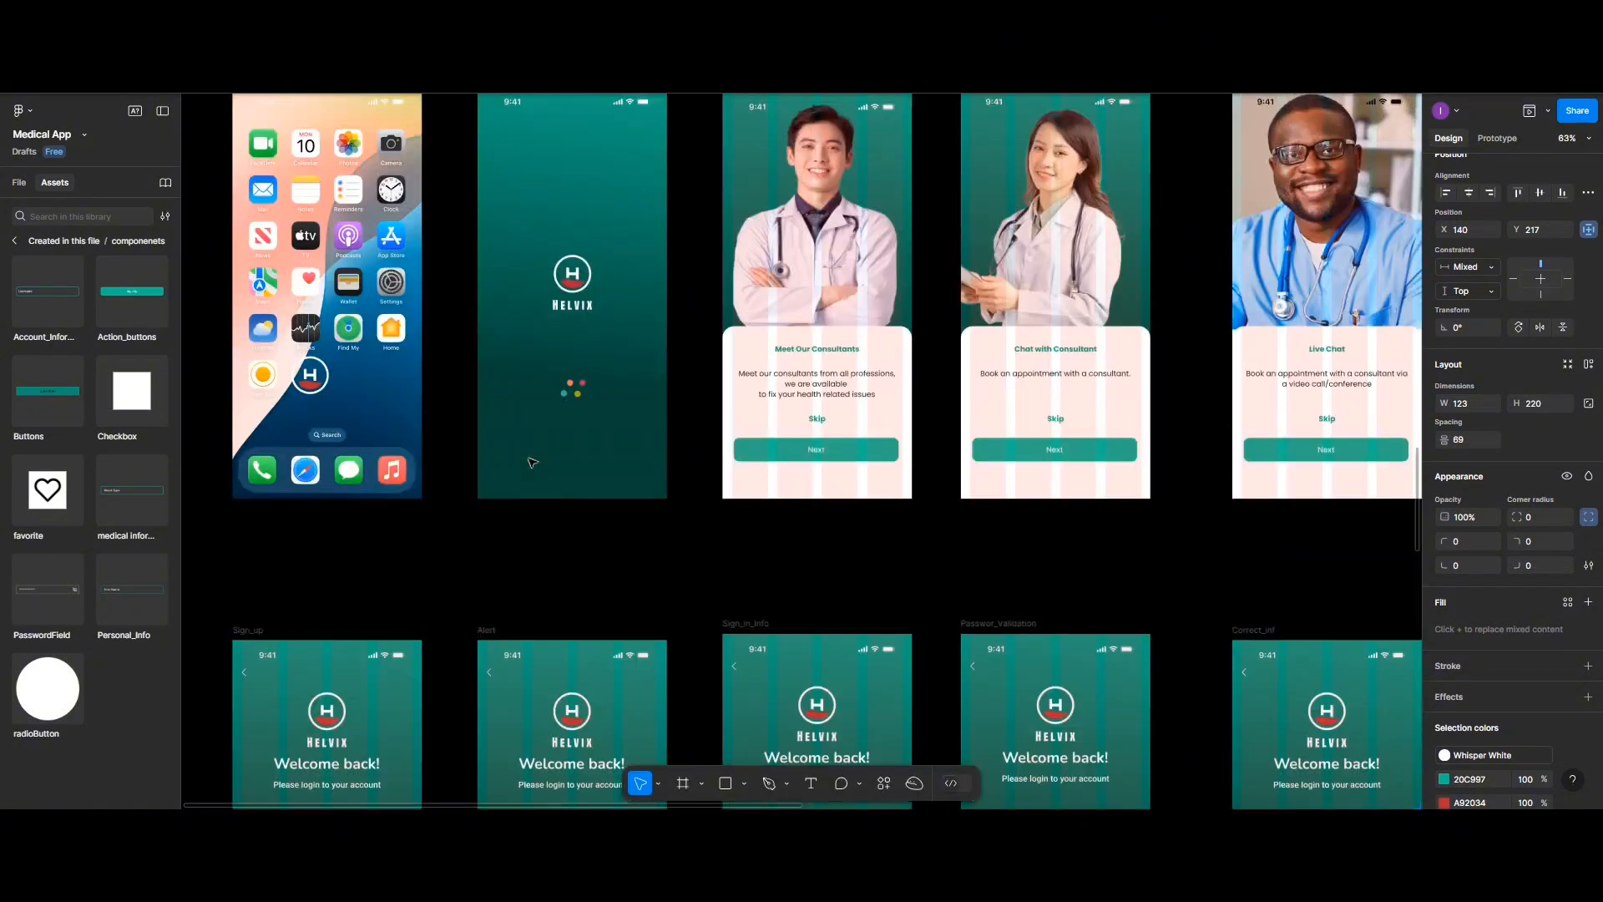
pyautogui.scroll(-4, 532, 462)
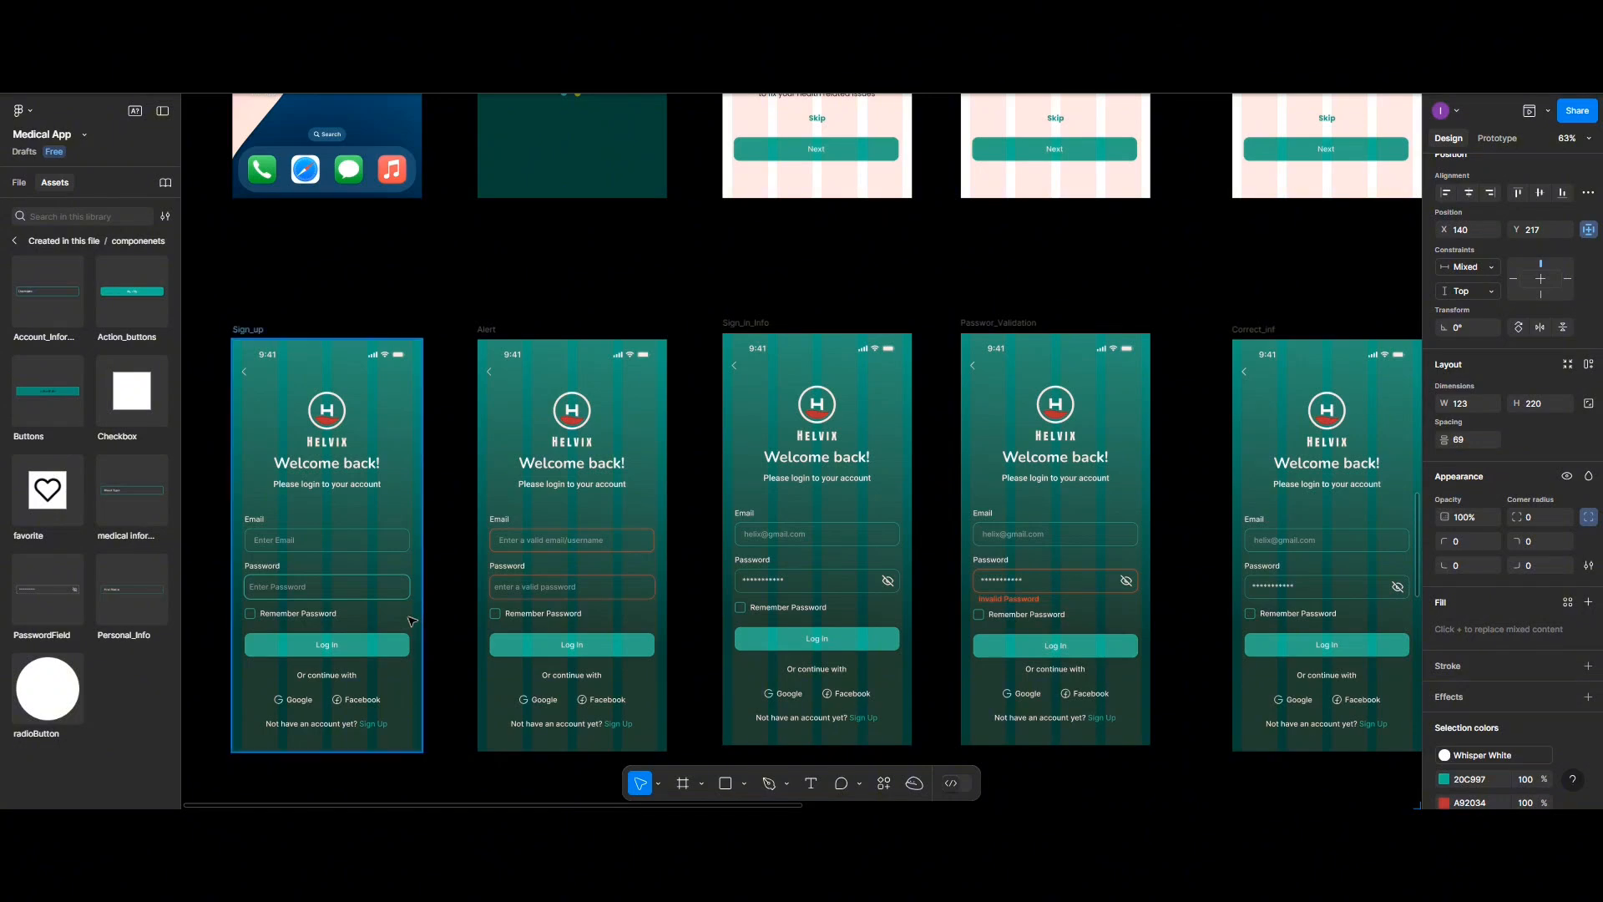
# Ungroup the Email, Password and "Remember Password" form group on the Sign_up login frame
pyautogui.scroll(5, 411, 621)
pyautogui.scroll(1, 390, 604)
pyautogui.hscroll(-3, 389, 604)
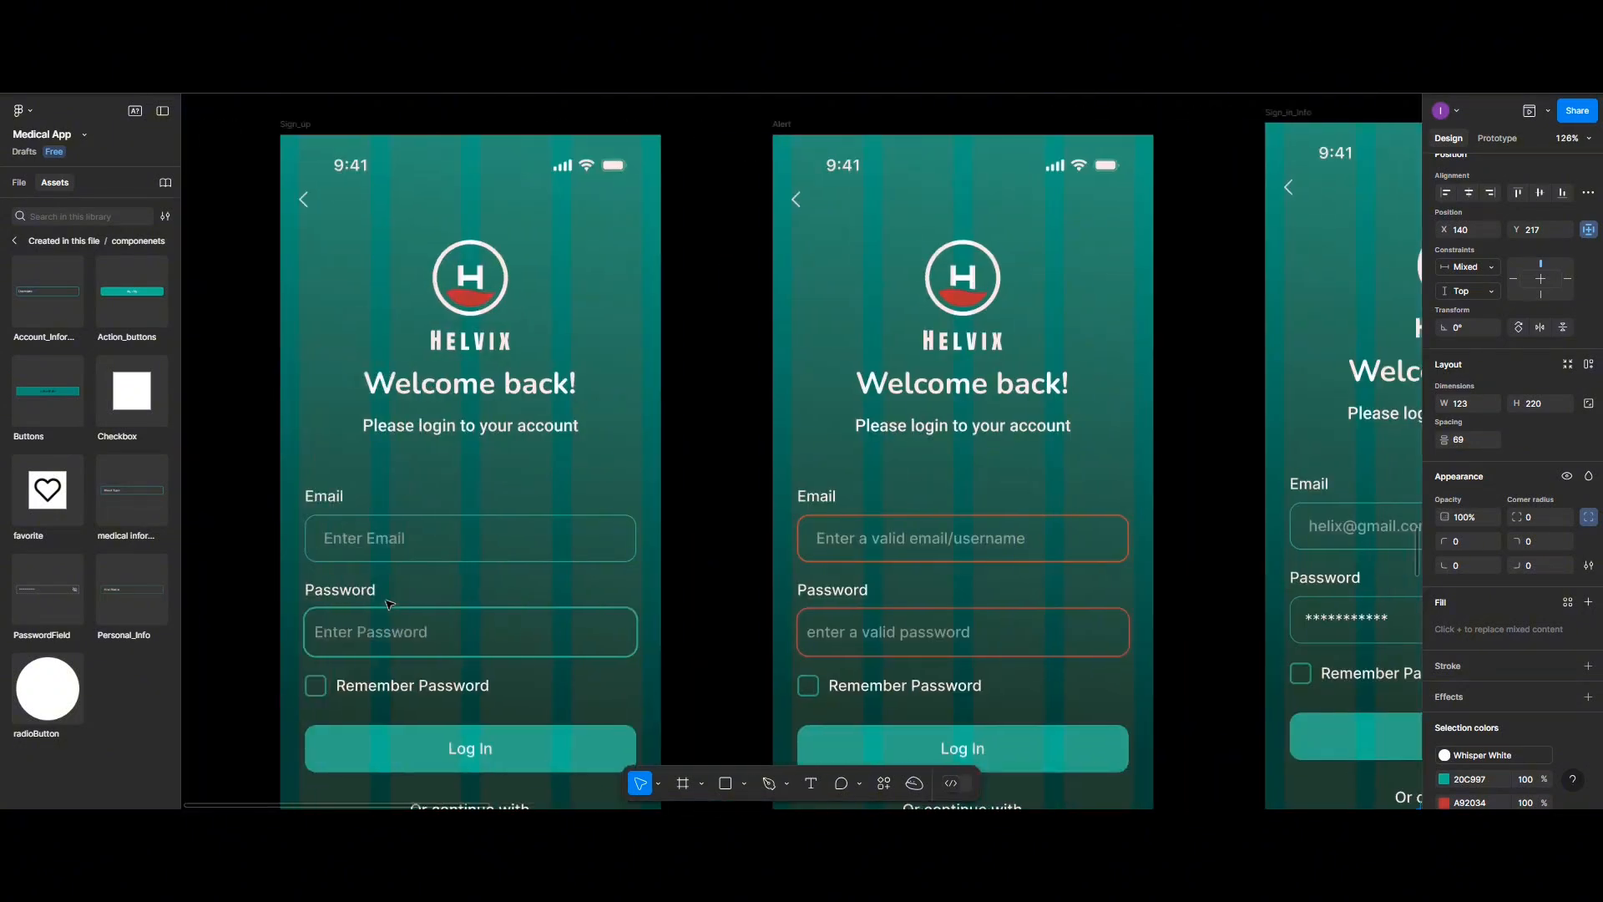
pyautogui.scroll(-1, 472, 639)
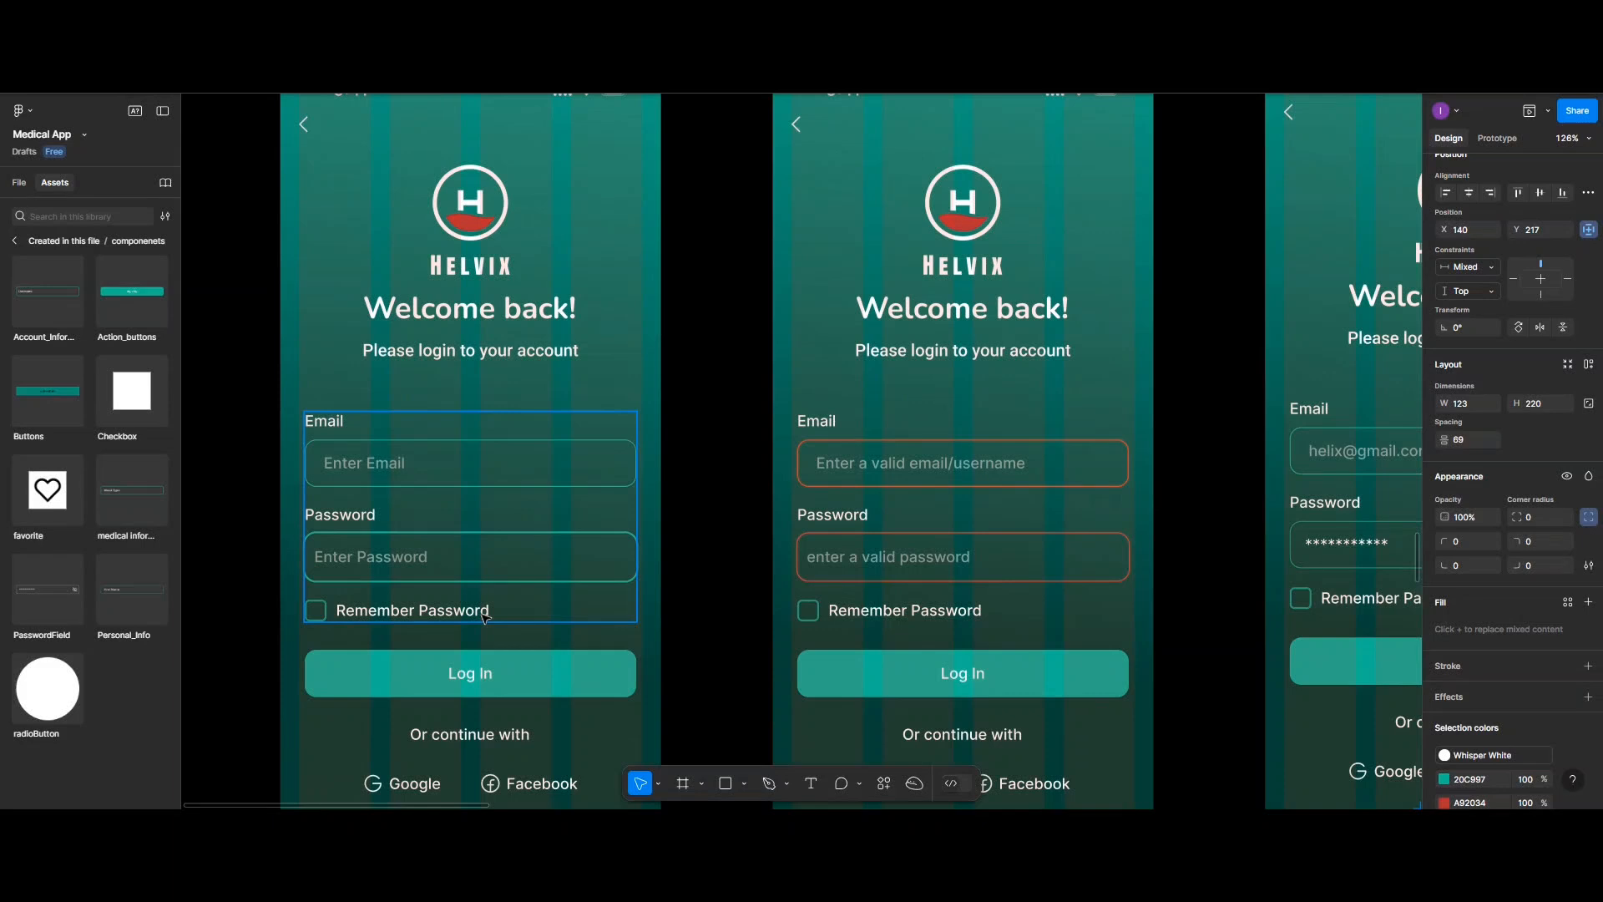
pyautogui.click(503, 566)
pyautogui.rightClick(501, 564)
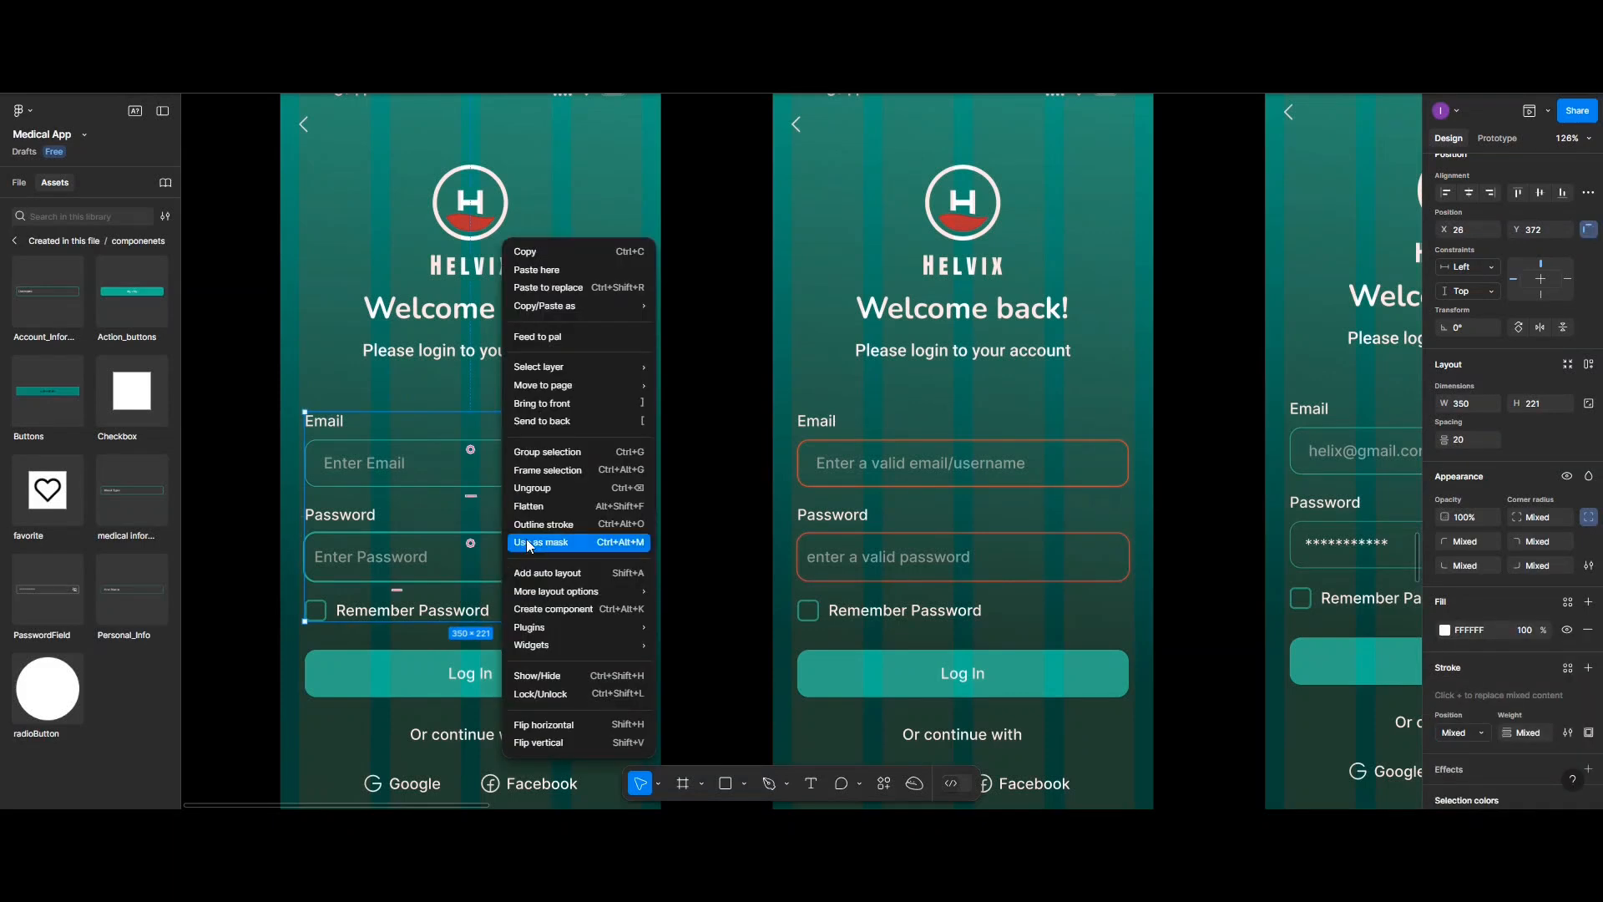
pyautogui.click(537, 489)
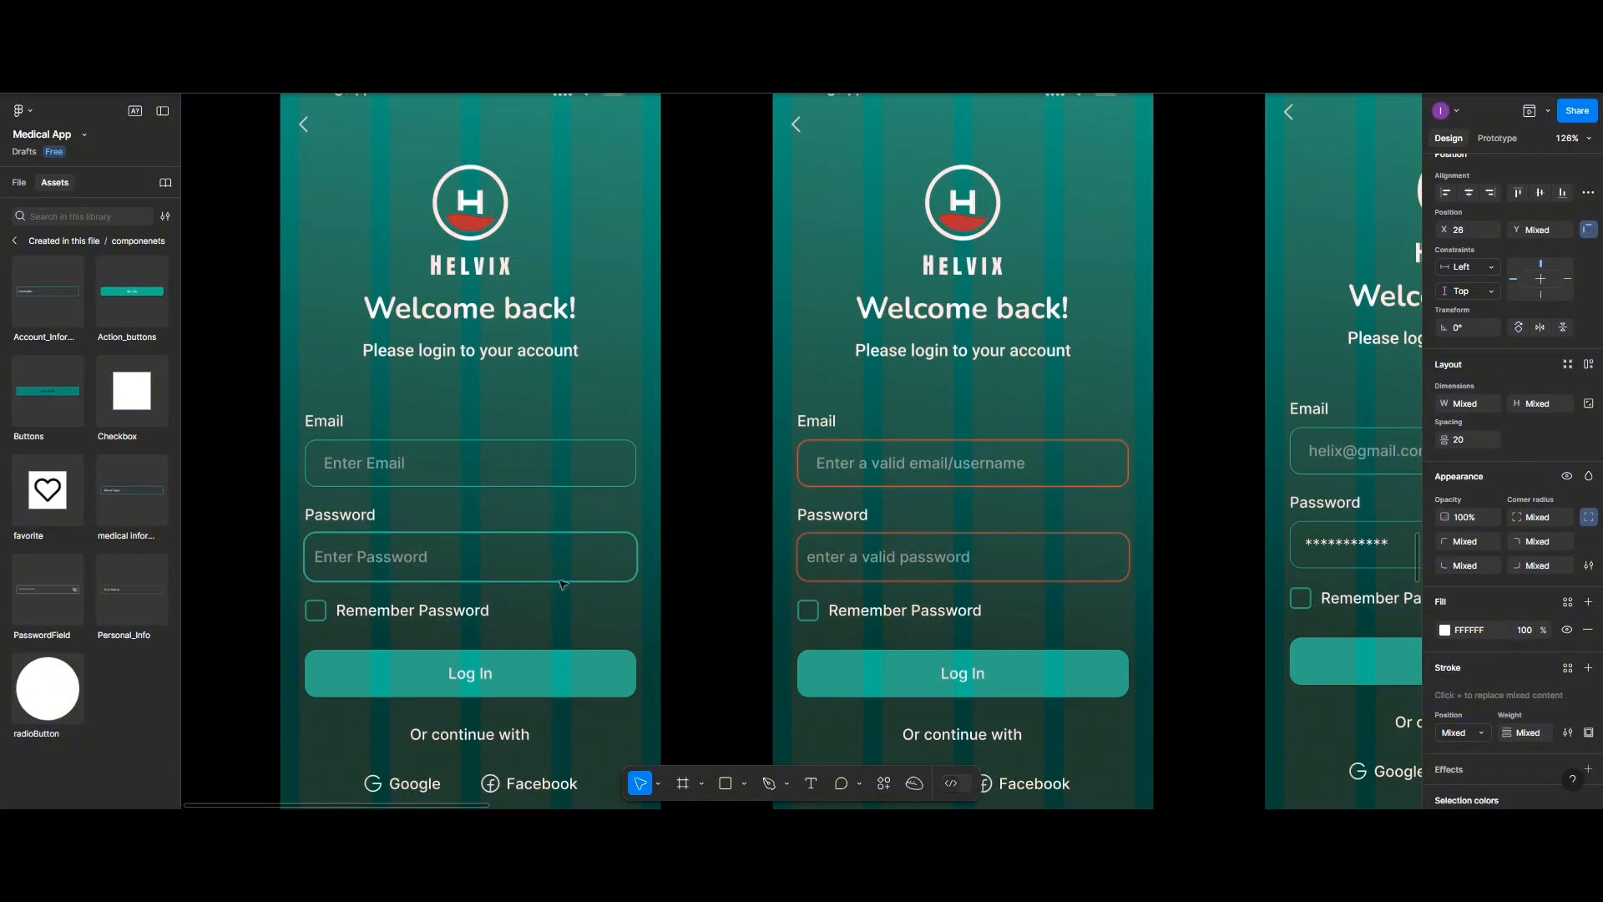
pyautogui.click(610, 647)
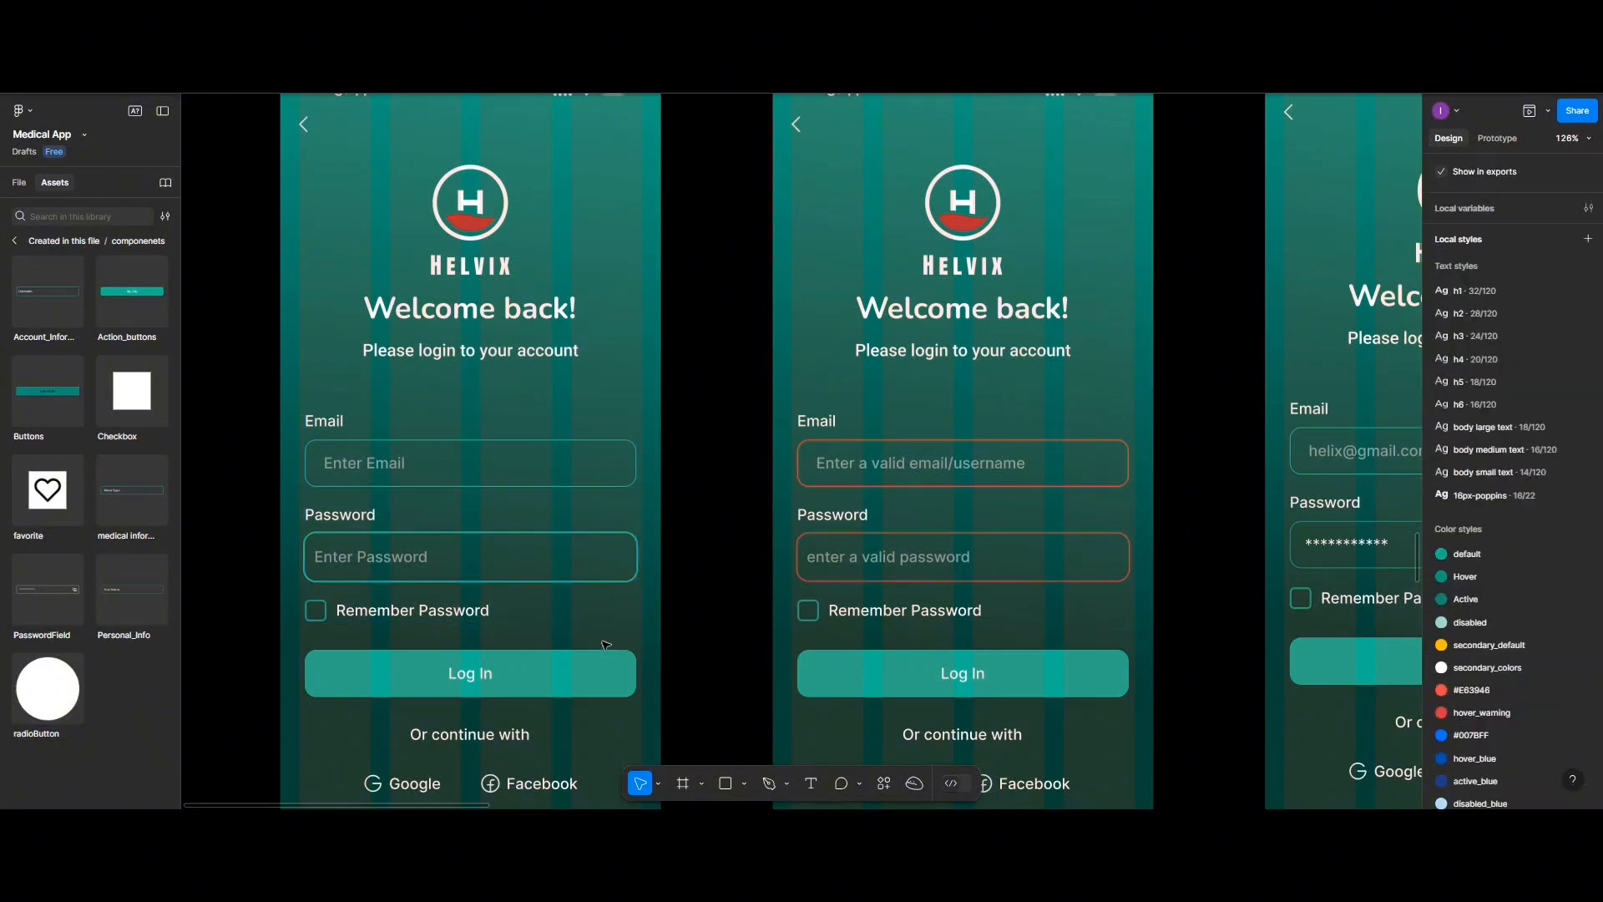
# Duplicate the "Remember Password" row to its right on the Sign_up frame and strip the ungrouped copy of its checkbox
pyautogui.click(465, 615)
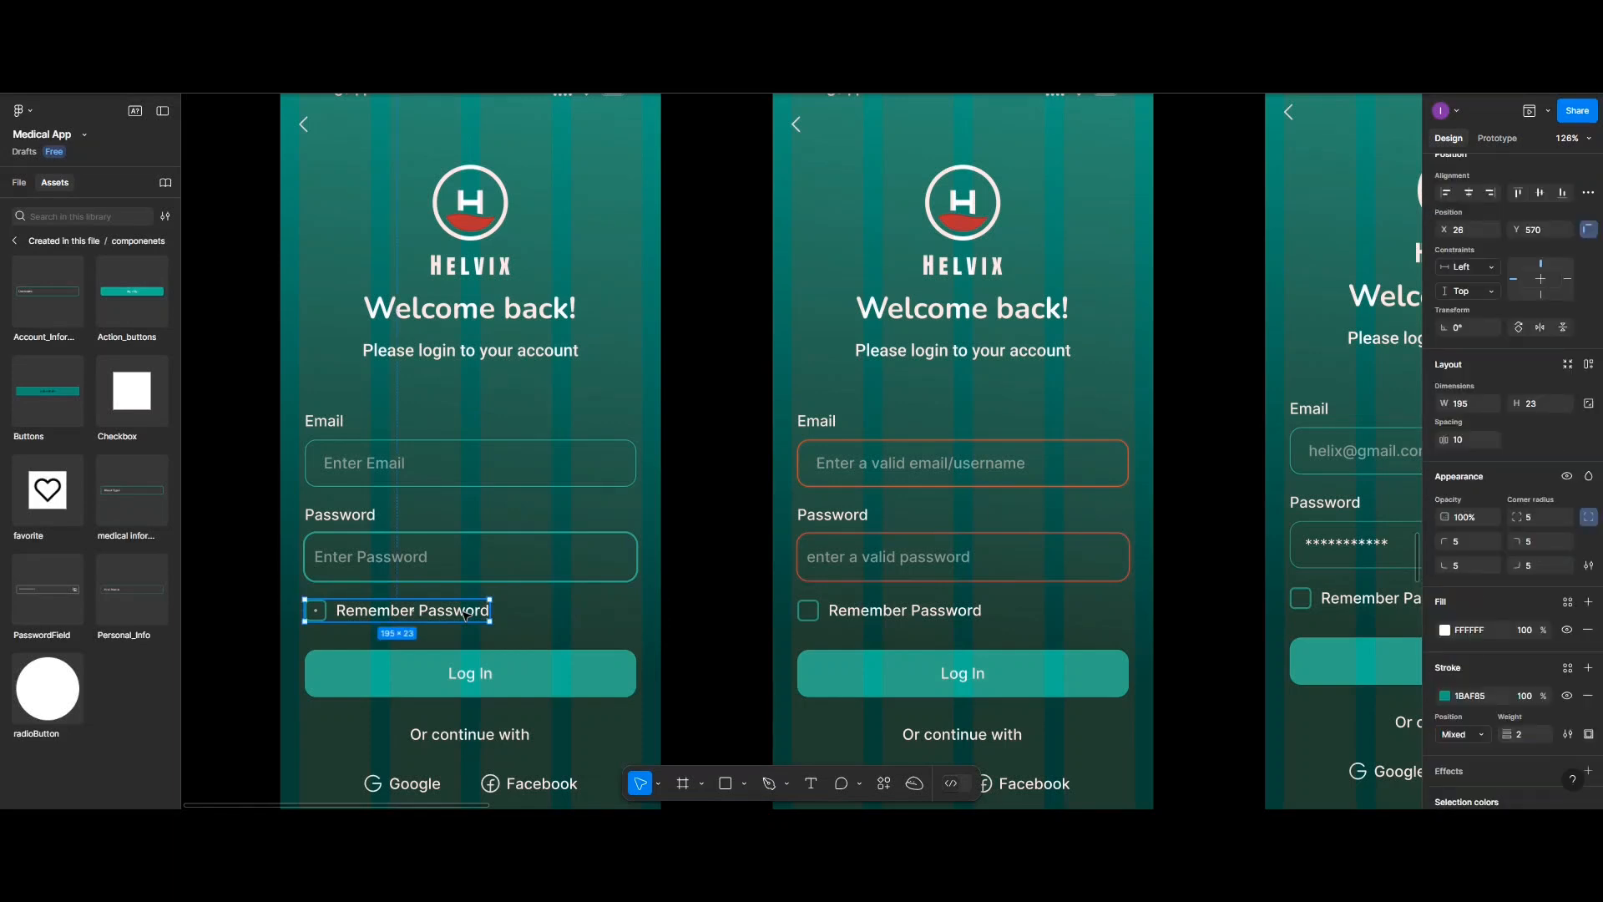
pyautogui.moveTo(465, 615); pyautogui.dragTo(612, 616)
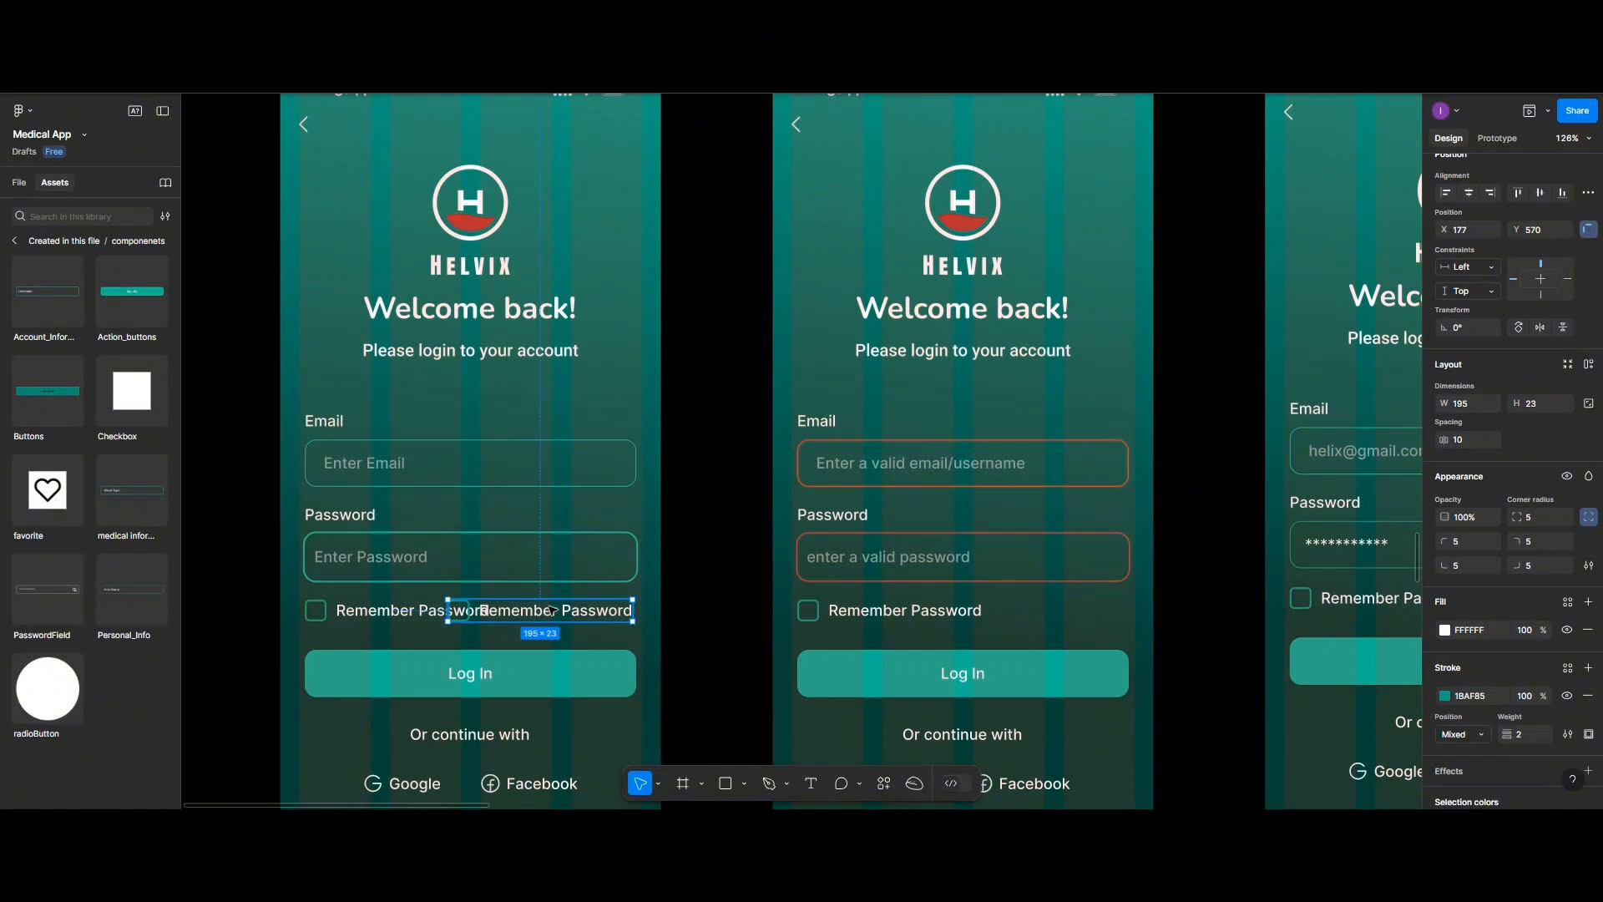
pyautogui.rightClick(551, 610)
pyautogui.click(587, 492)
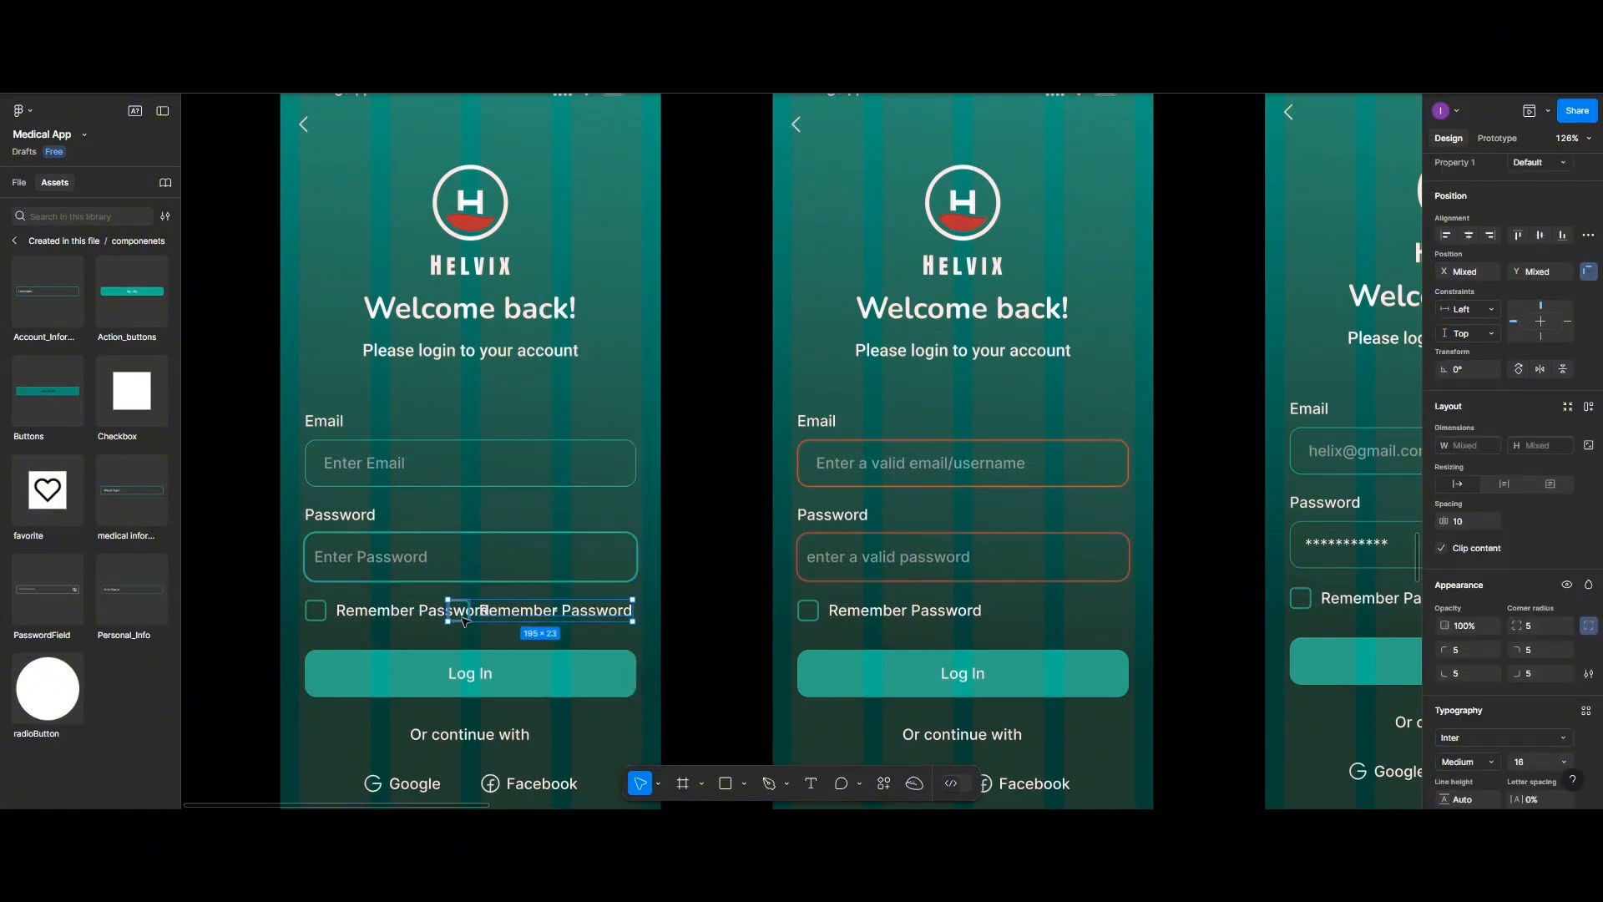
pyautogui.press('Escape')
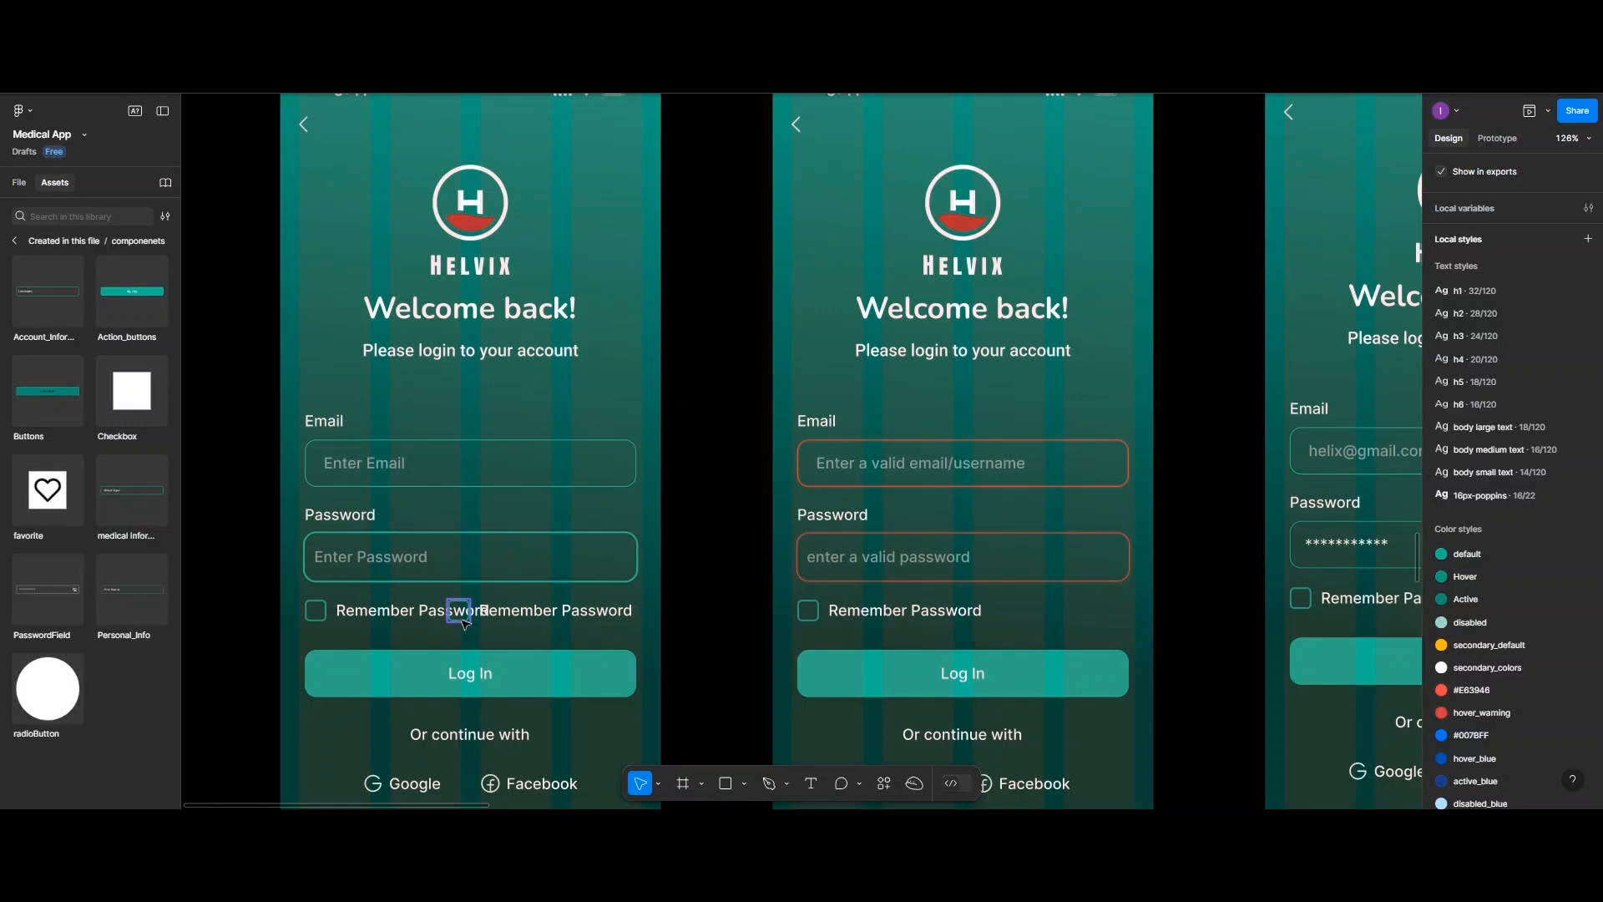
pyautogui.click(462, 621)
pyautogui.press('Escape')
# Change the copied label to "Forgot Password" and move it right to X 243, in line with the "Remember Password" row
pyautogui.click(538, 614)
pyautogui.doubleClick(495, 615)
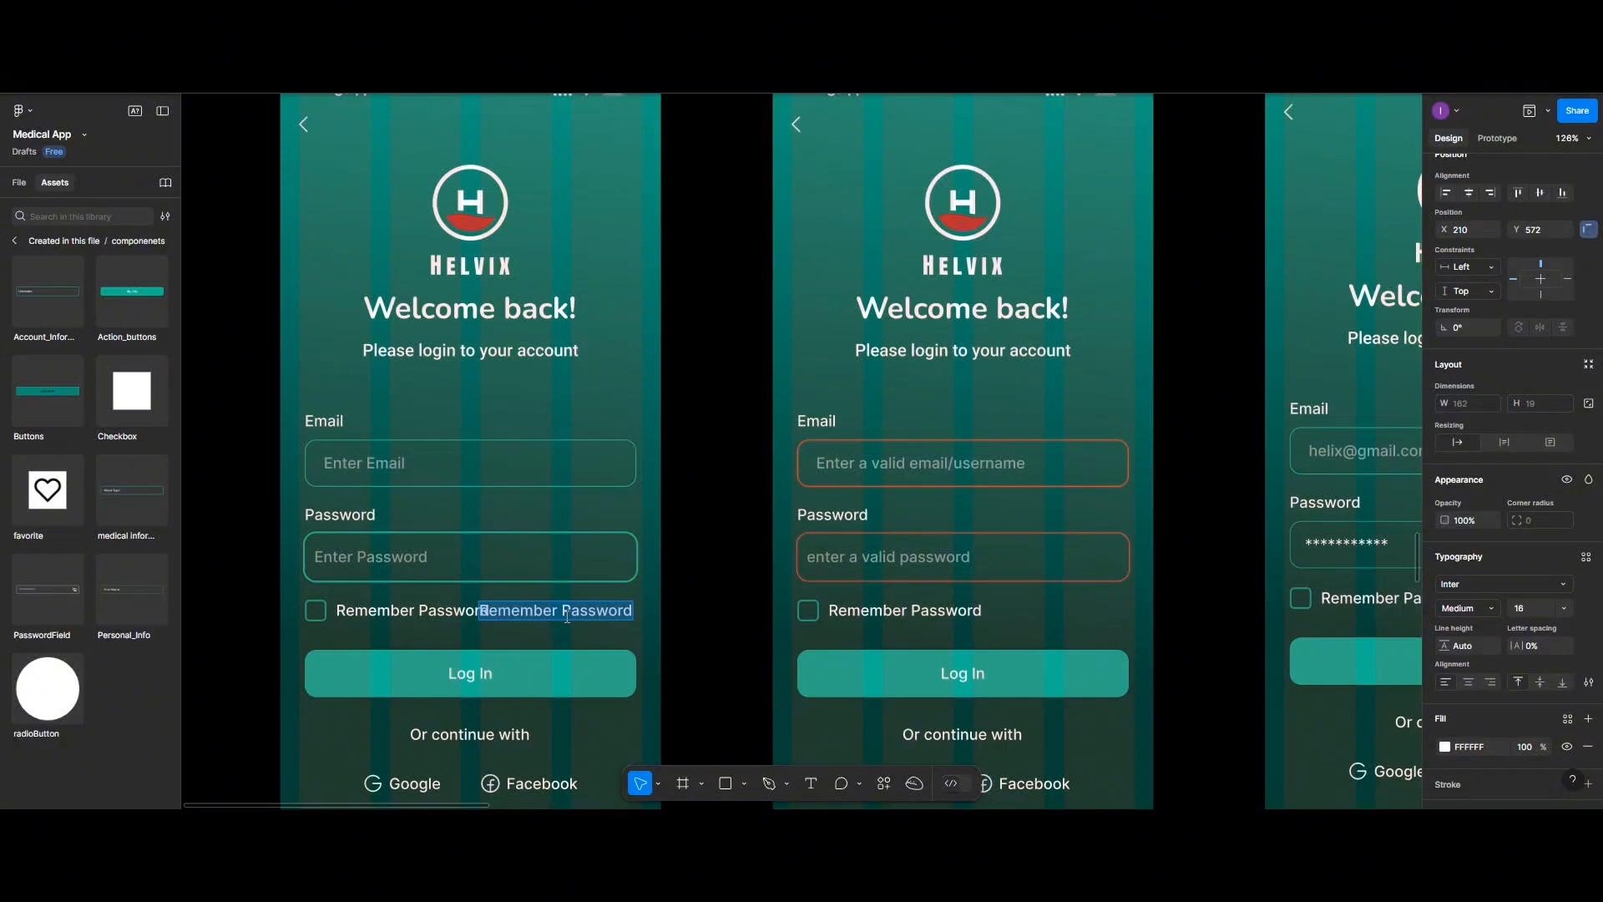
pyautogui.moveTo(567, 616); pyautogui.dragTo(560, 616)
pyautogui.write('Fo')
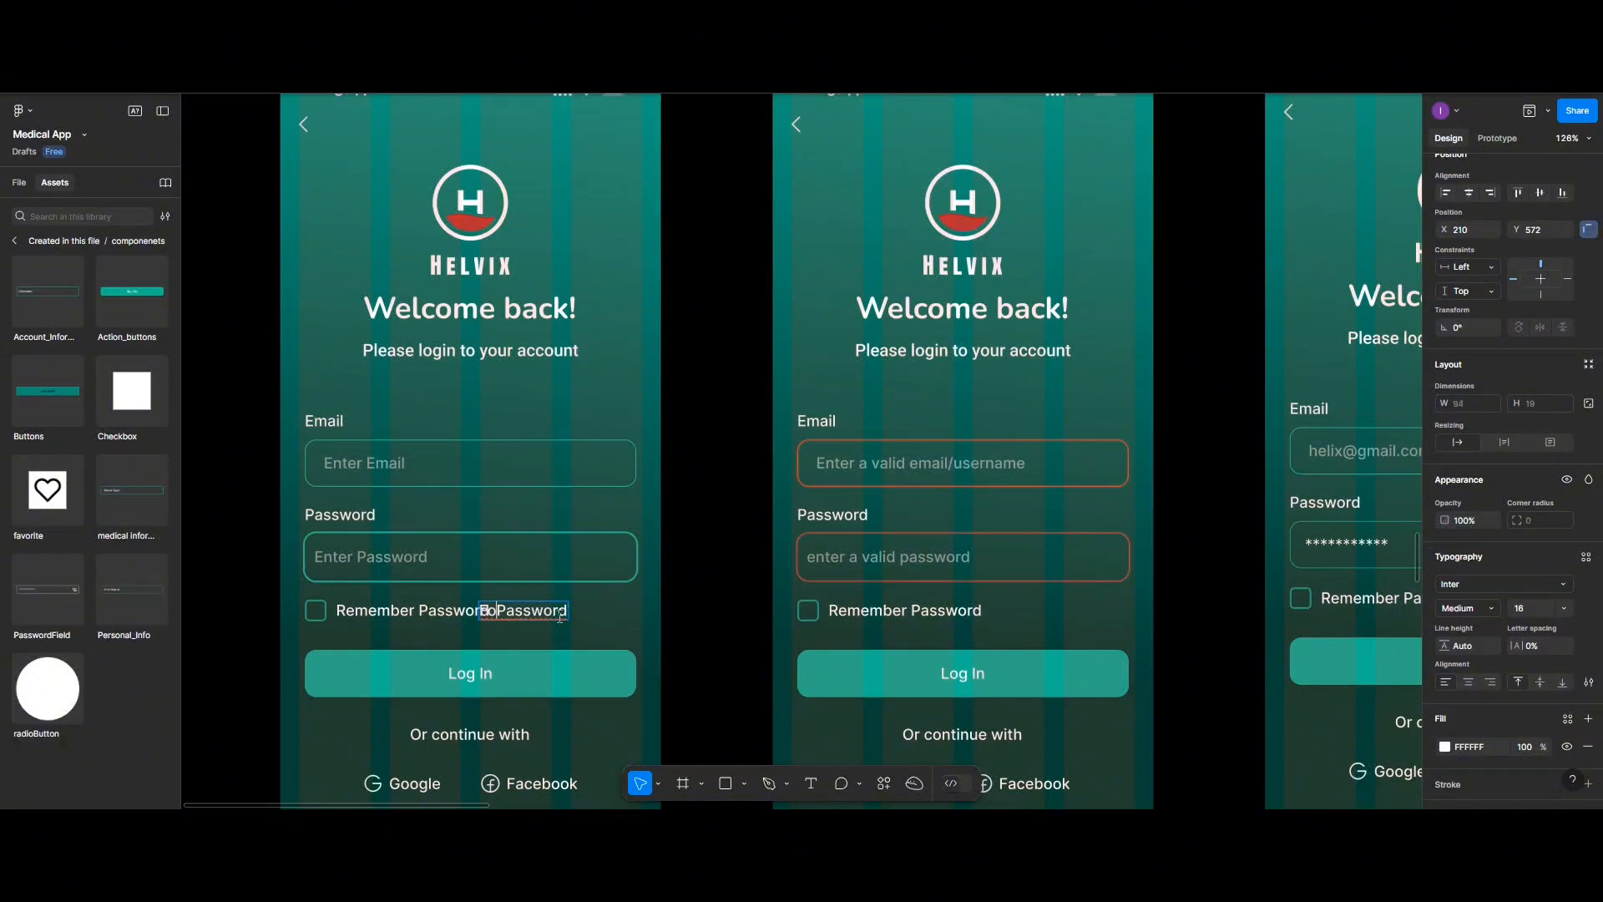
pyautogui.press('BackSpace')
pyautogui.write('or')
pyautogui.write('got')
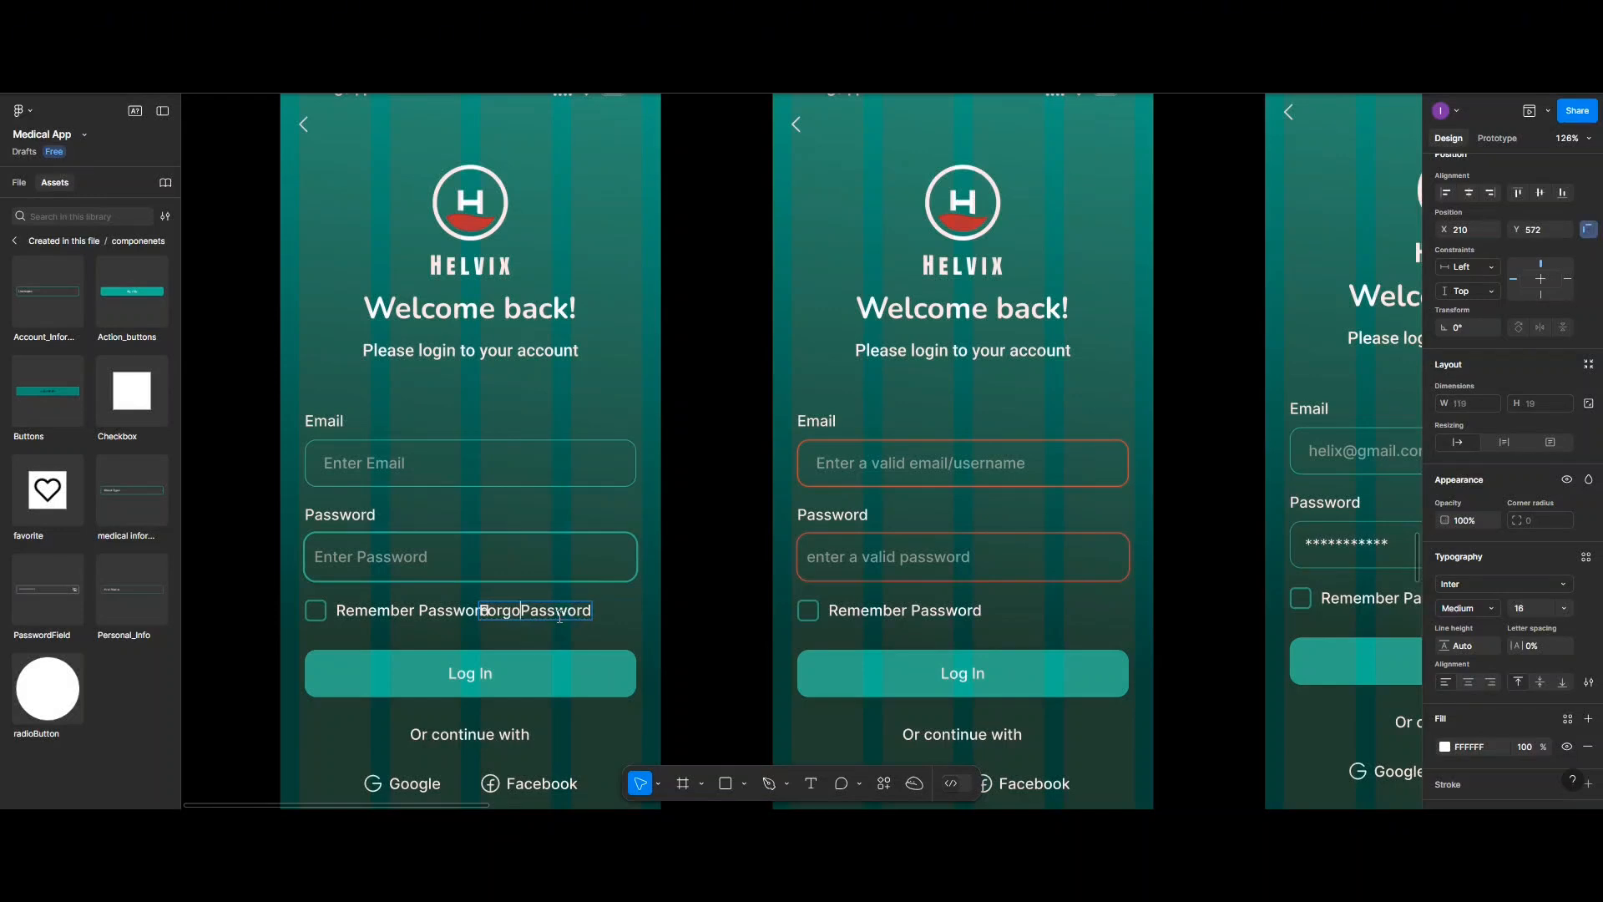
pyautogui.press('Escape')
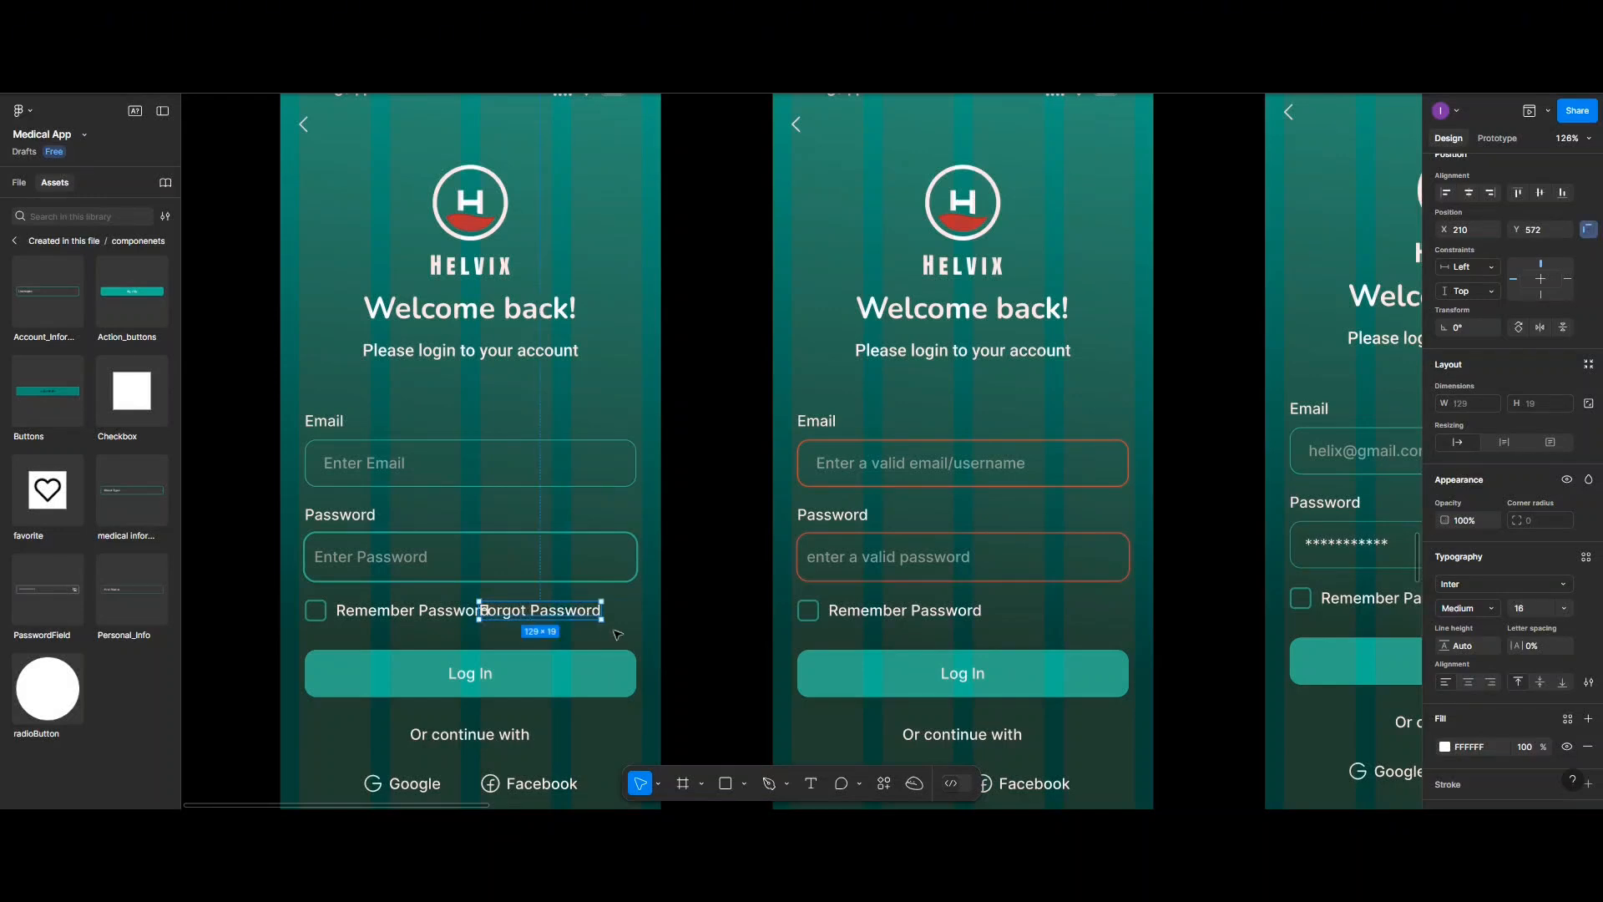
pyautogui.moveTo(589, 615); pyautogui.dragTo(602, 616)
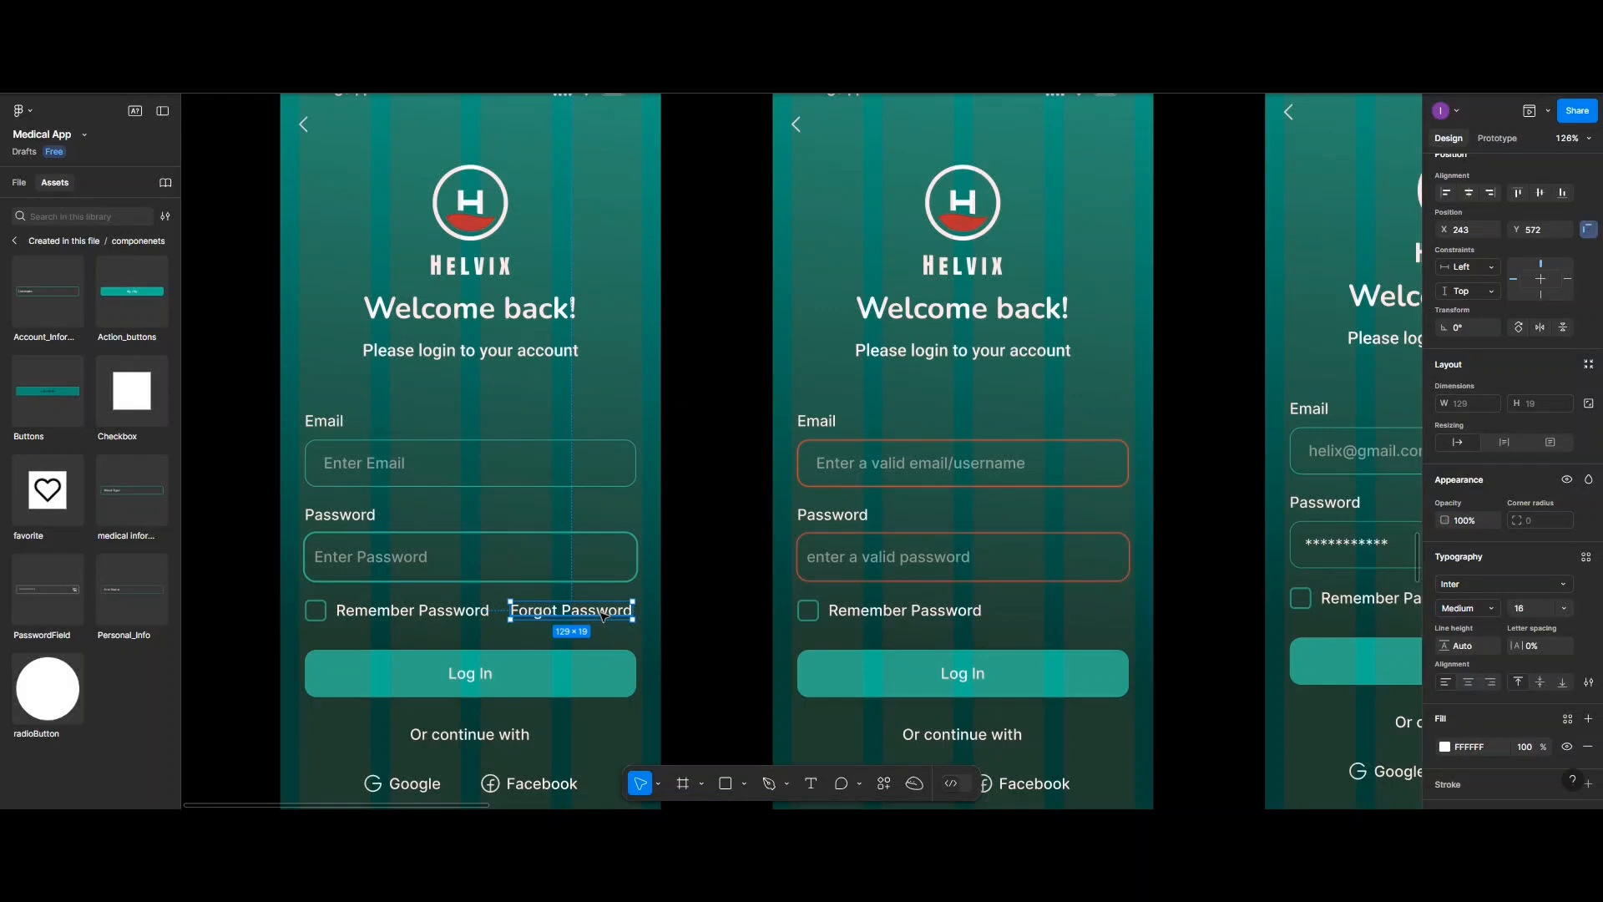
pyautogui.click(471, 633)
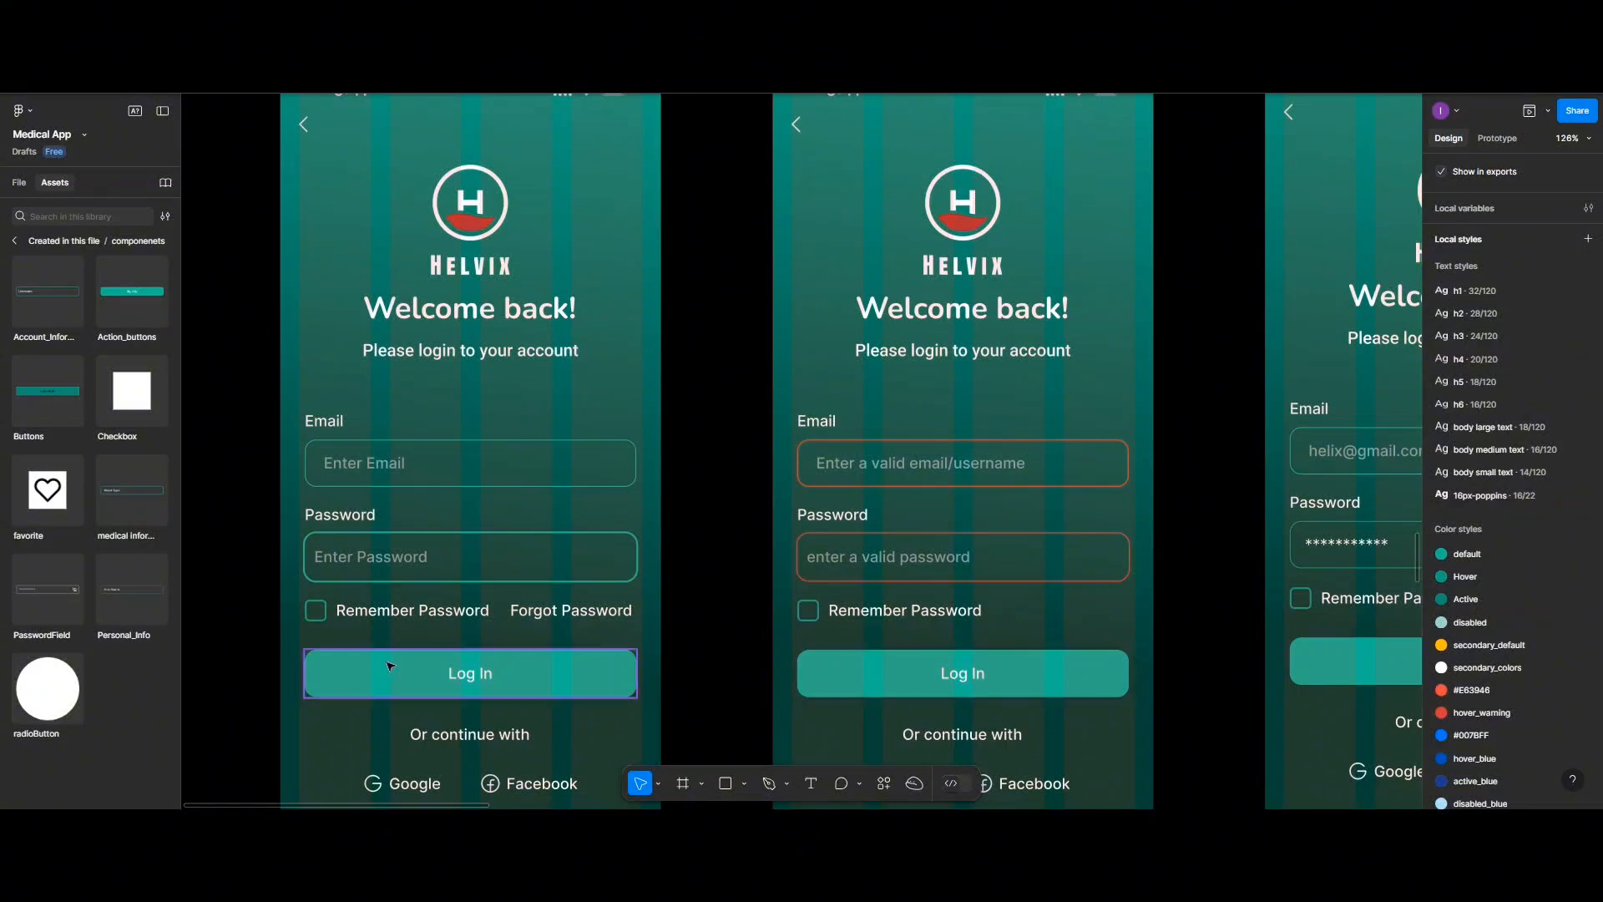
# Link the "Forgot Password" text to the Password_reset frame with an on-tap, instant Navigate to interaction
pyautogui.click(552, 619)
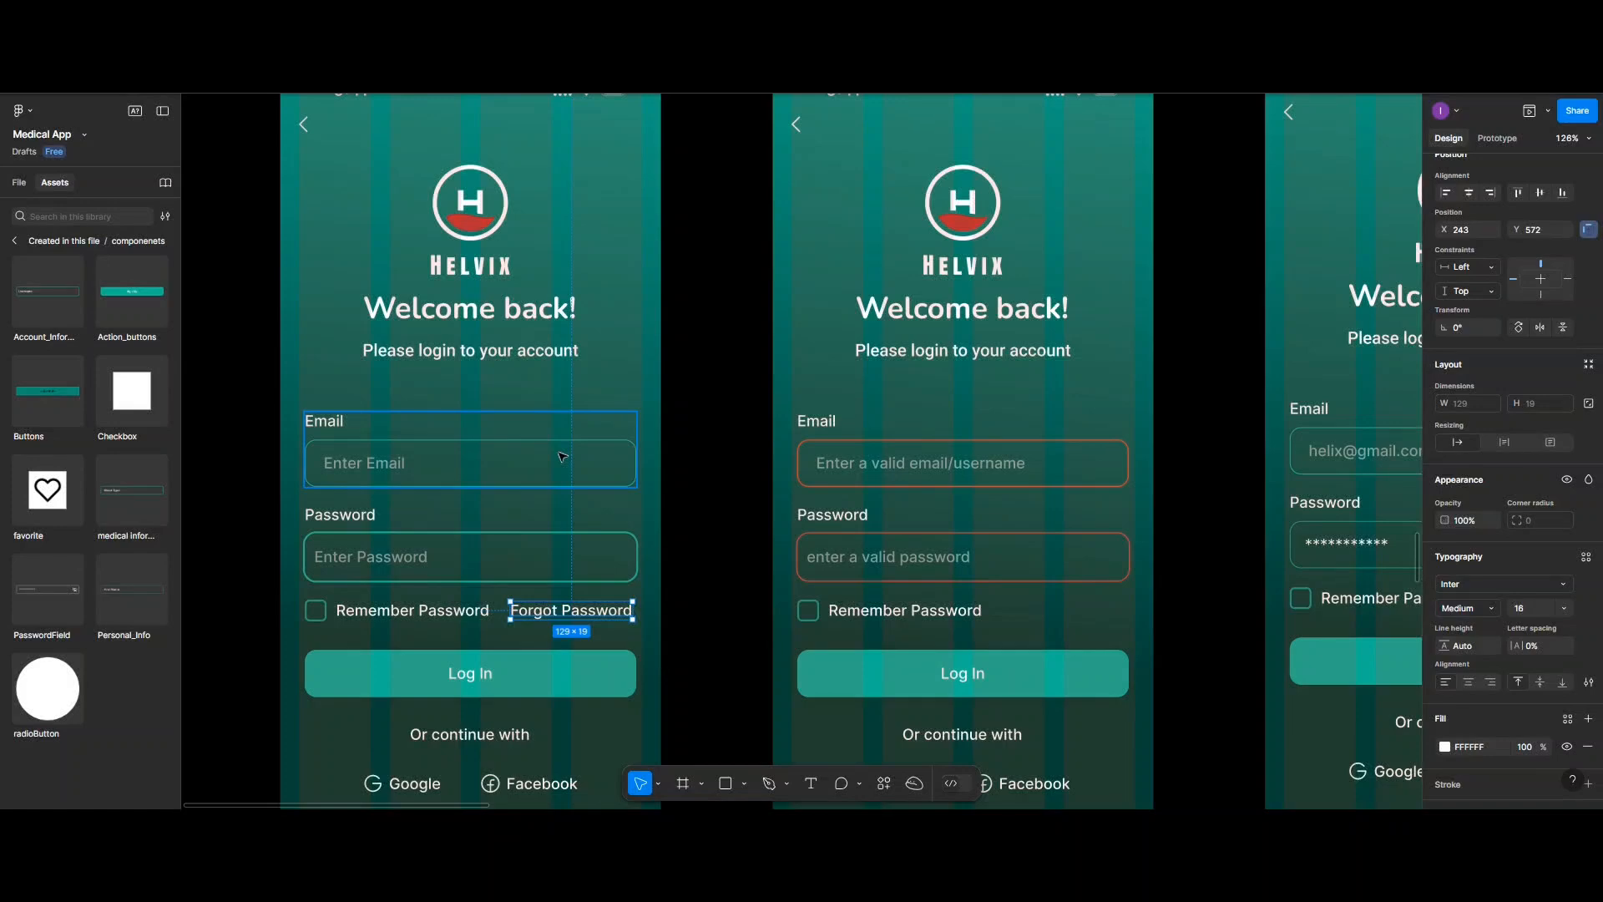
pyautogui.scroll(-5, 562, 457)
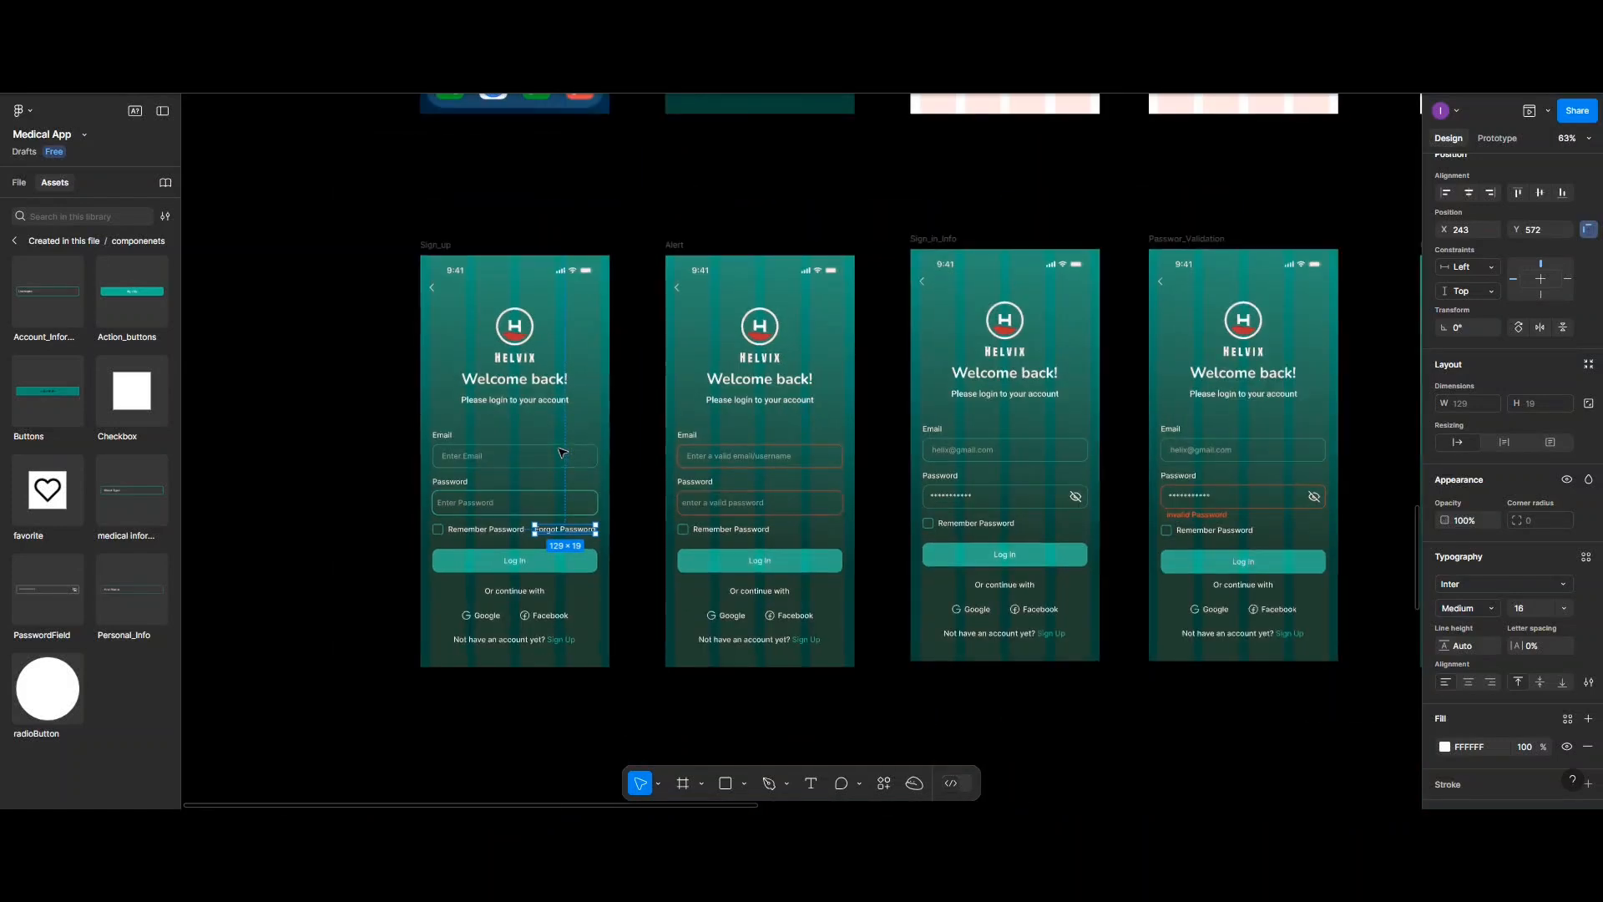
pyautogui.click(1487, 142)
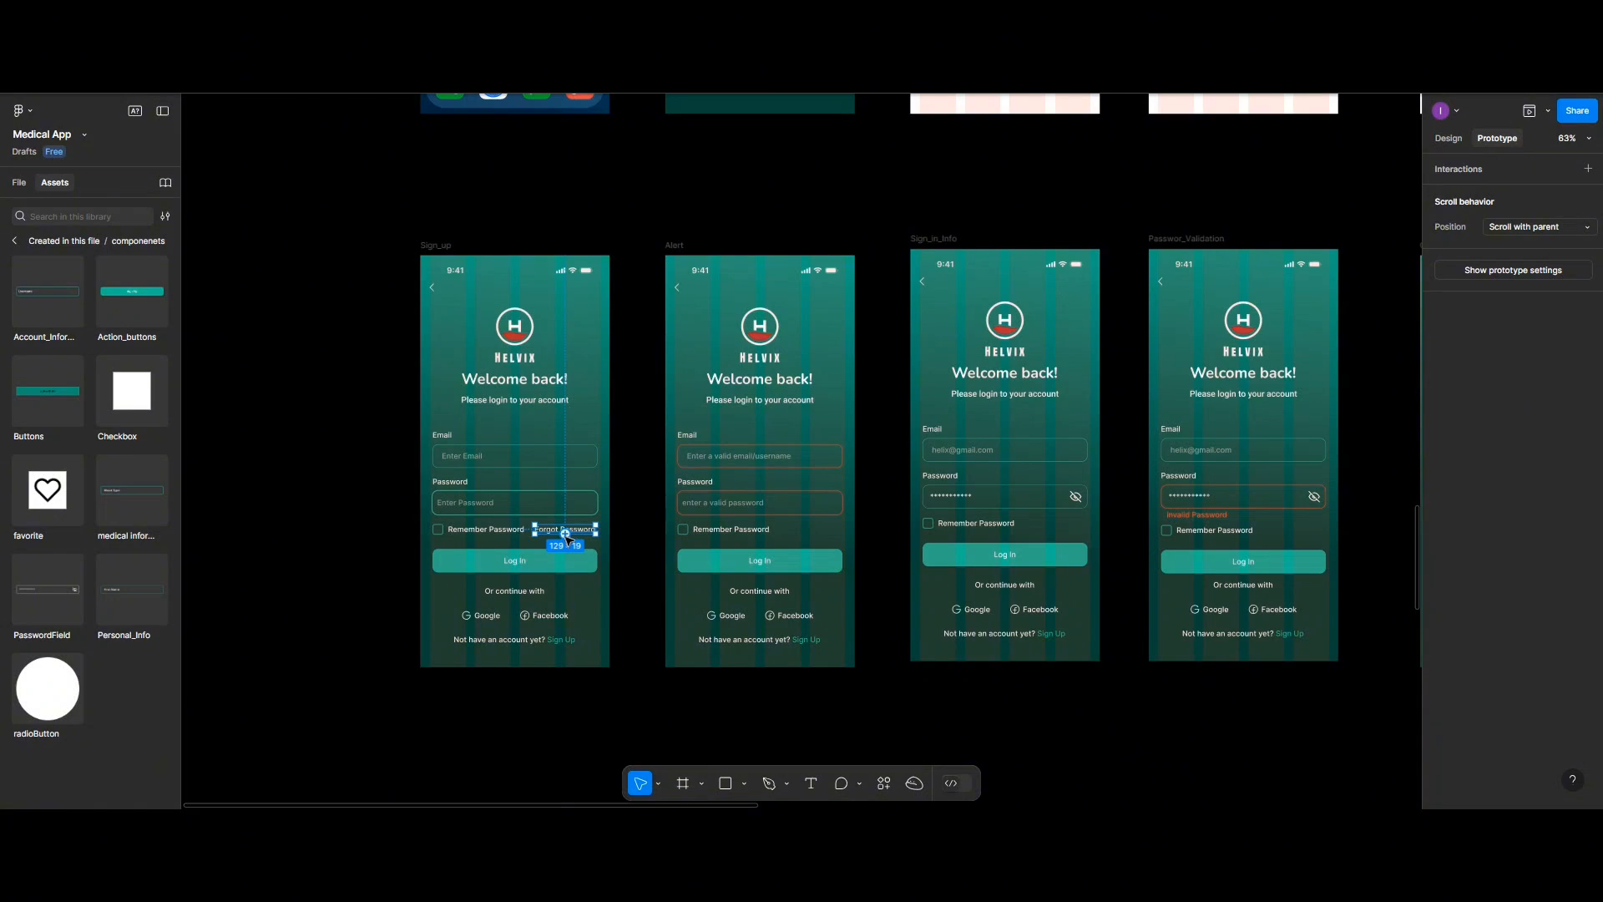
pyautogui.moveTo(565, 534); pyautogui.dragTo(494, 649)
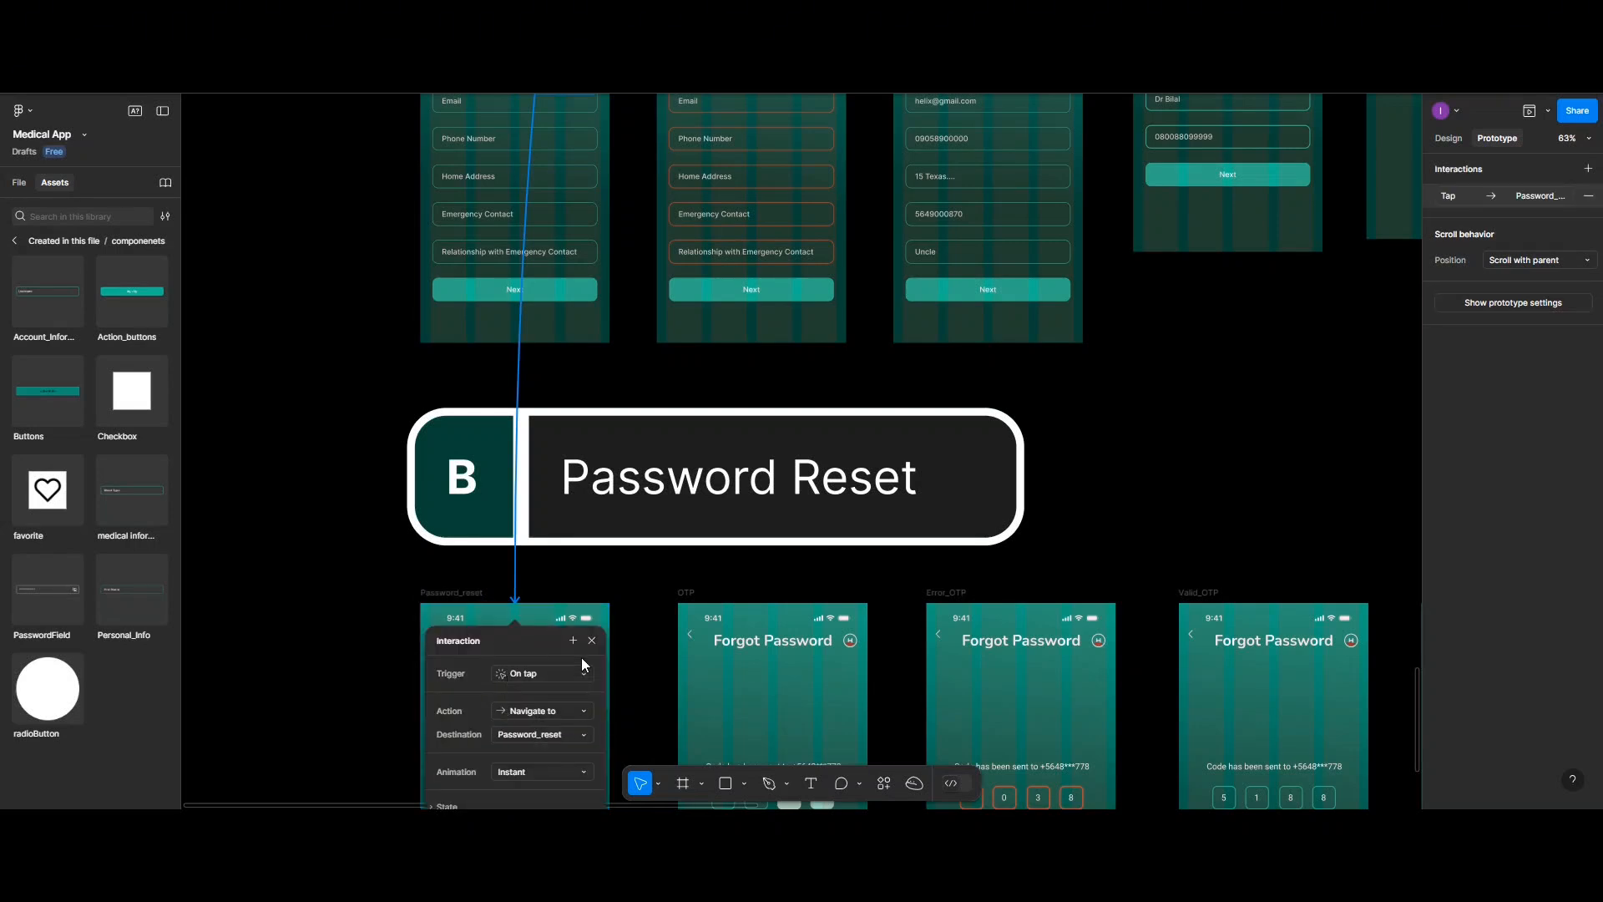
pyautogui.scroll(-5, 599, 569)
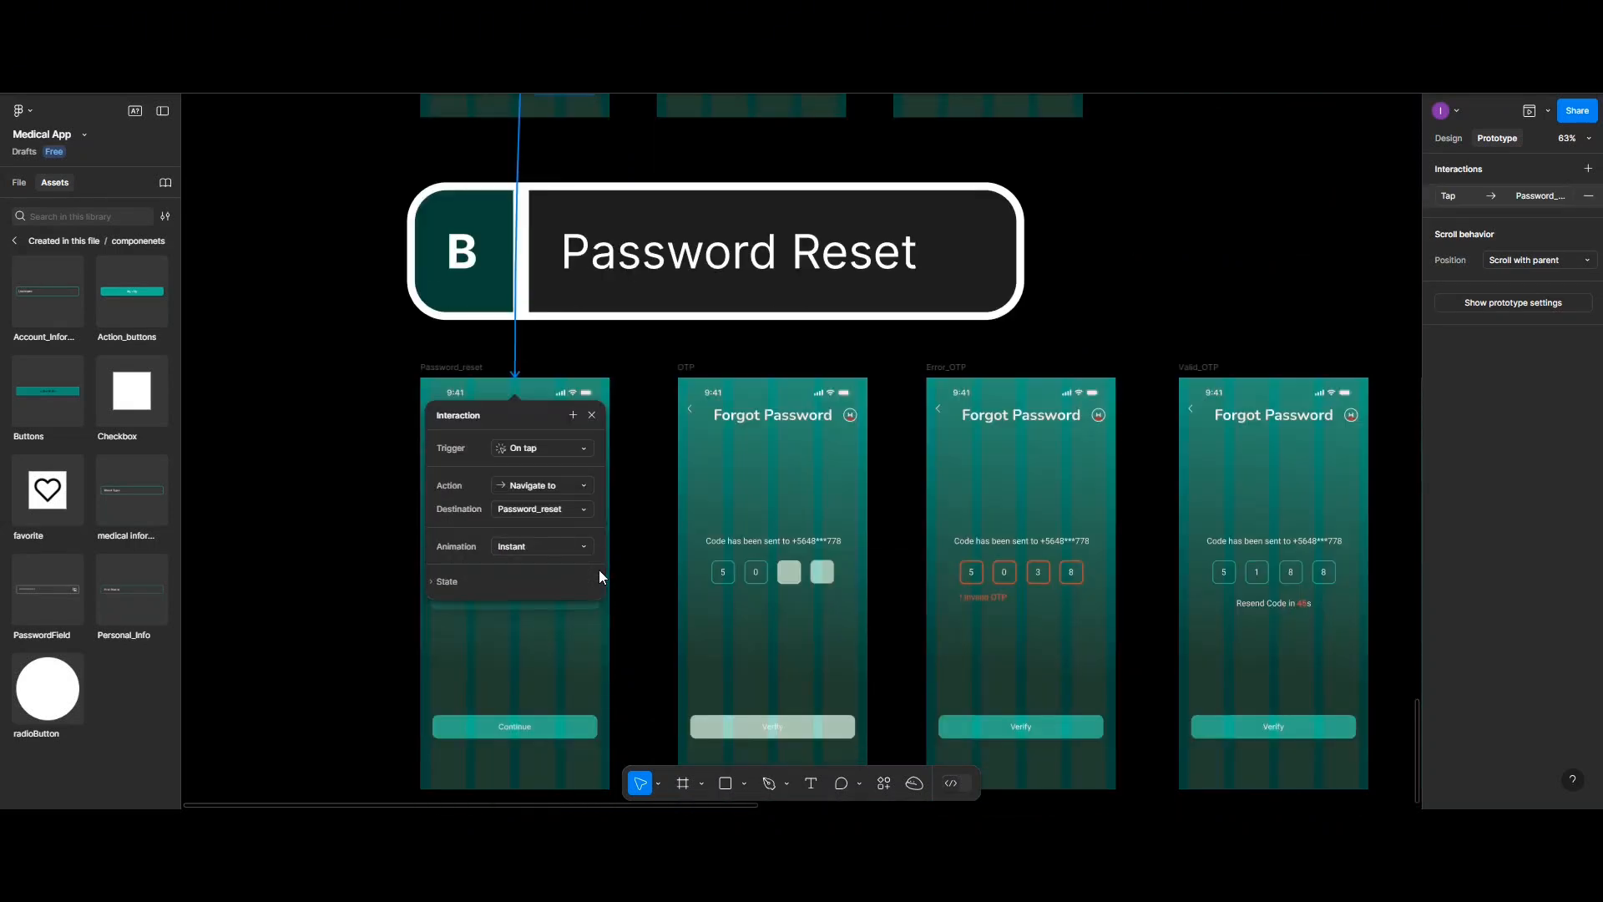
pyautogui.click(571, 653)
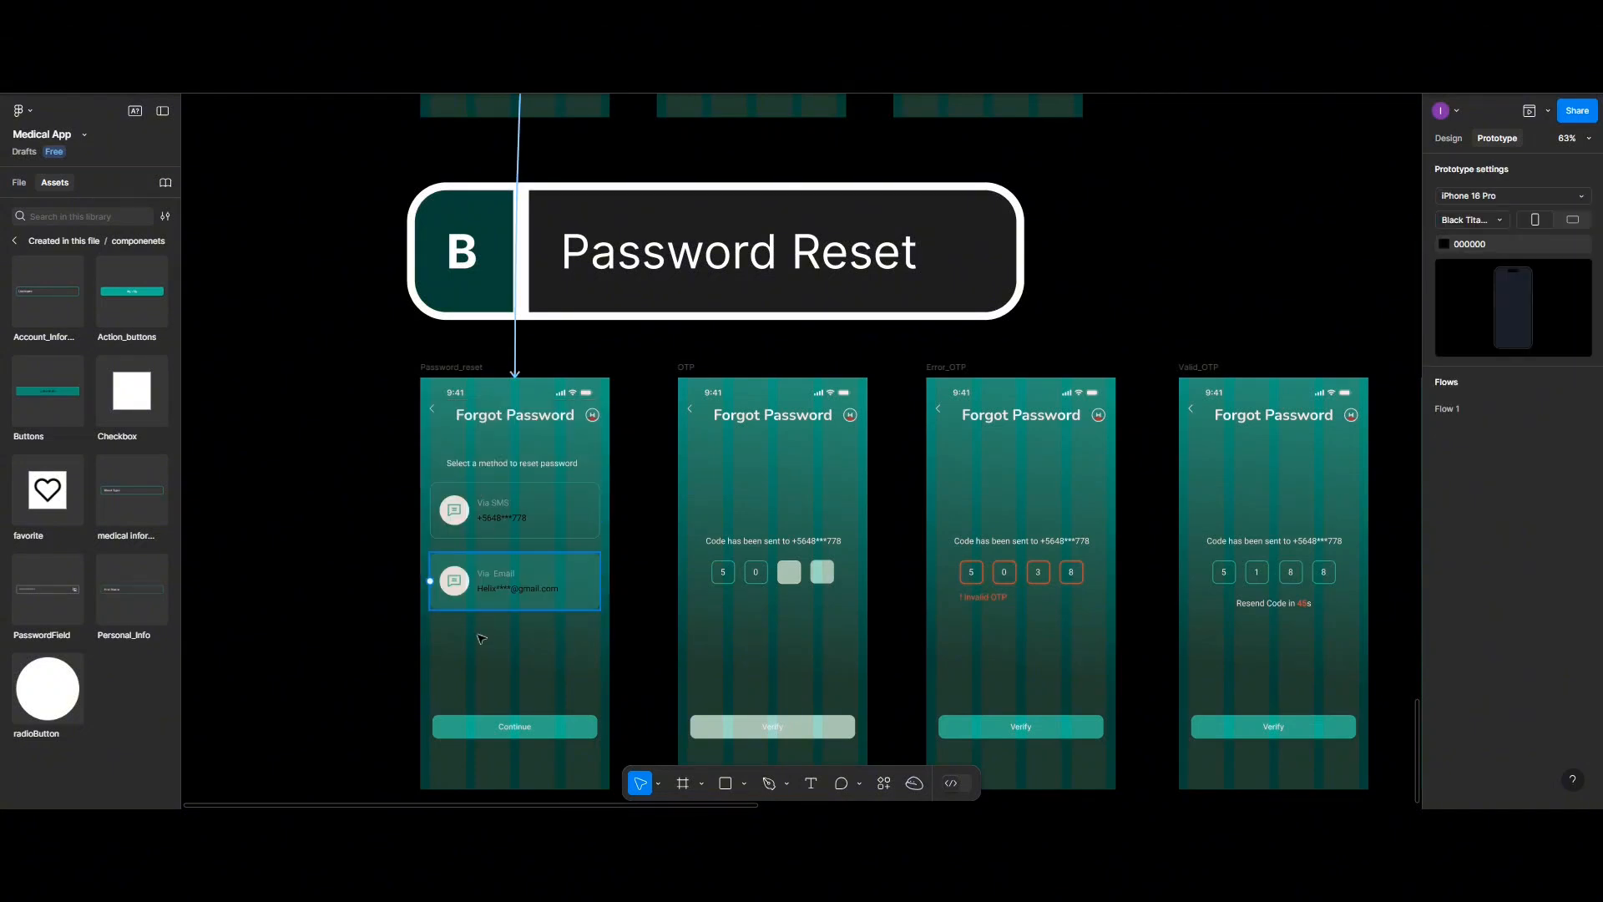
# Link the Continue button on the Password_reset frame to the OTP frame with an on-tap, instant Navigate to interaction
pyautogui.click(507, 519)
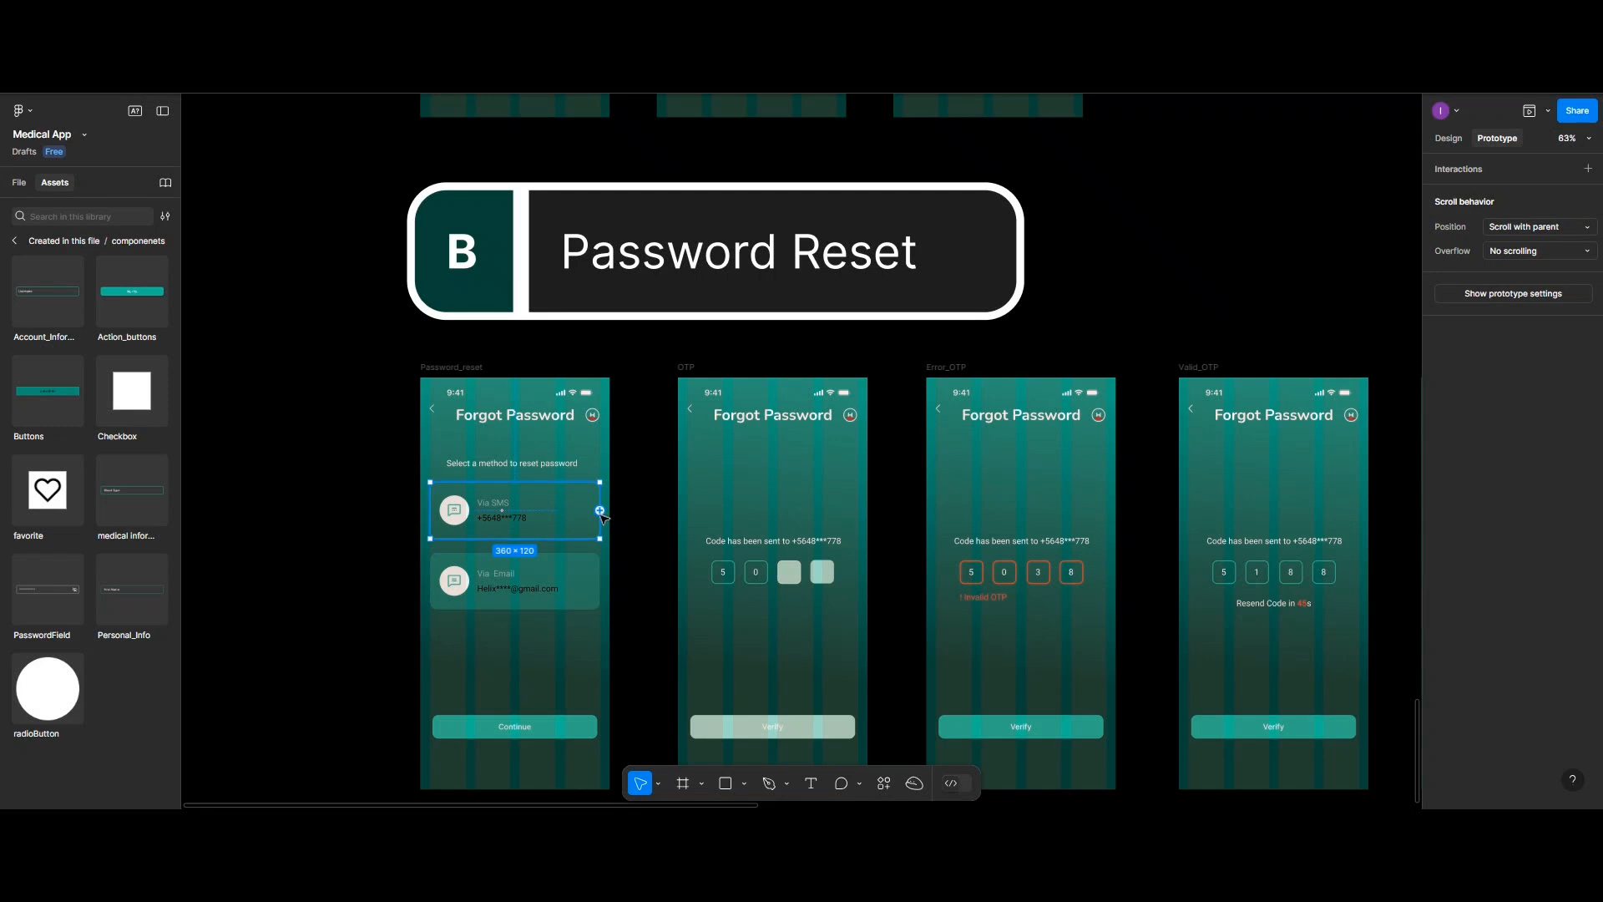
pyautogui.click(546, 727)
pyautogui.moveTo(597, 726); pyautogui.dragTo(693, 609)
pyautogui.scroll(-2, 785, 634)
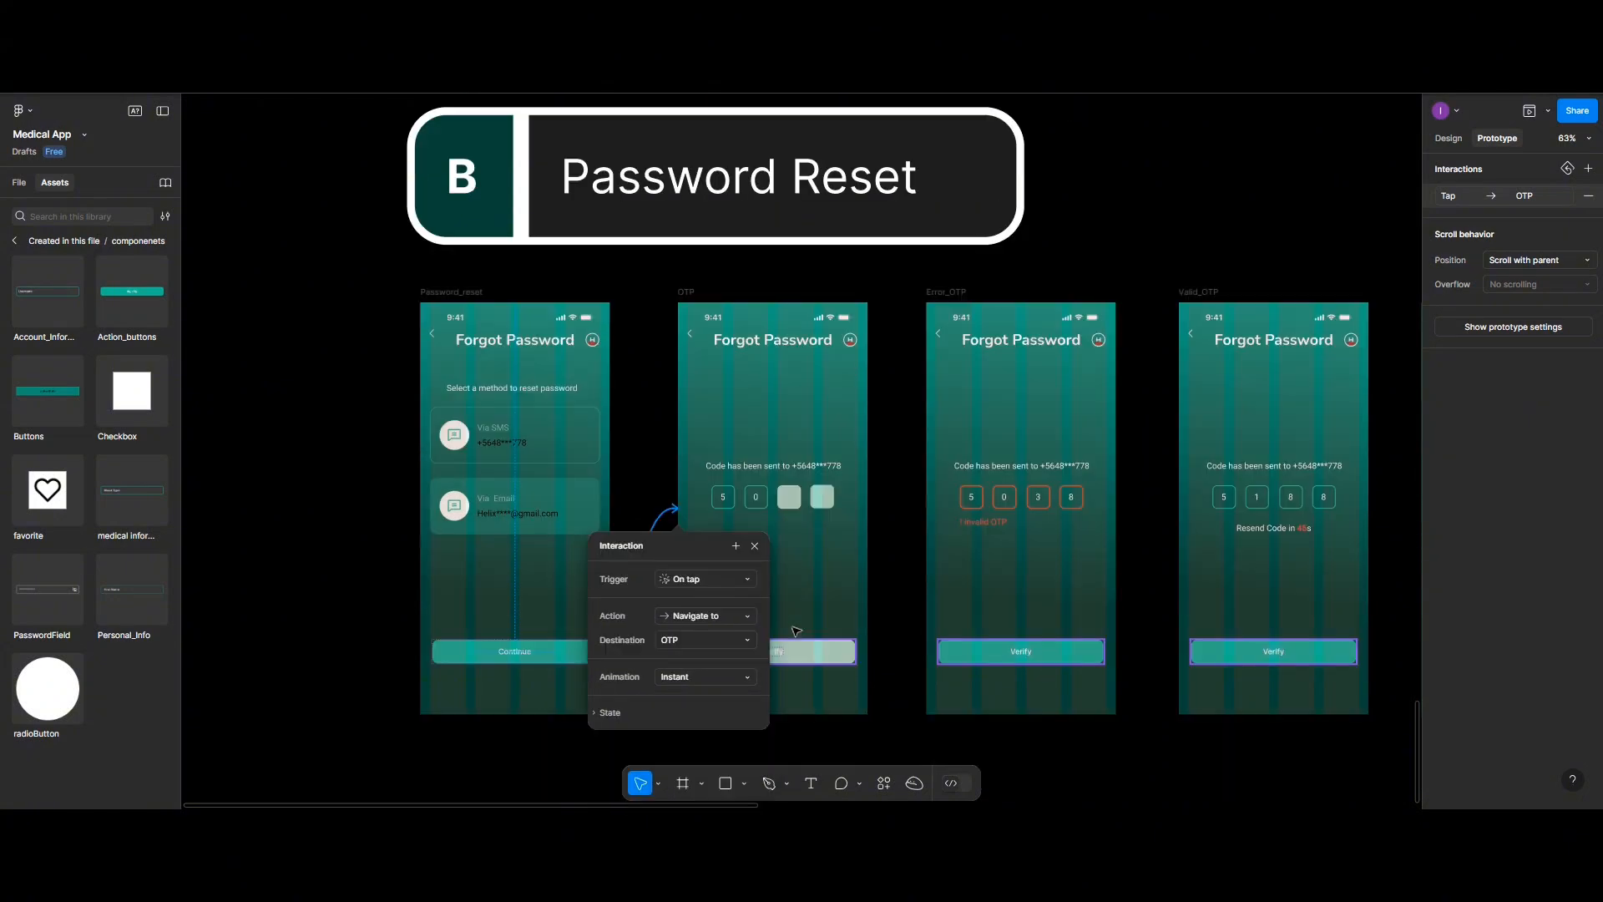
pyautogui.click(818, 616)
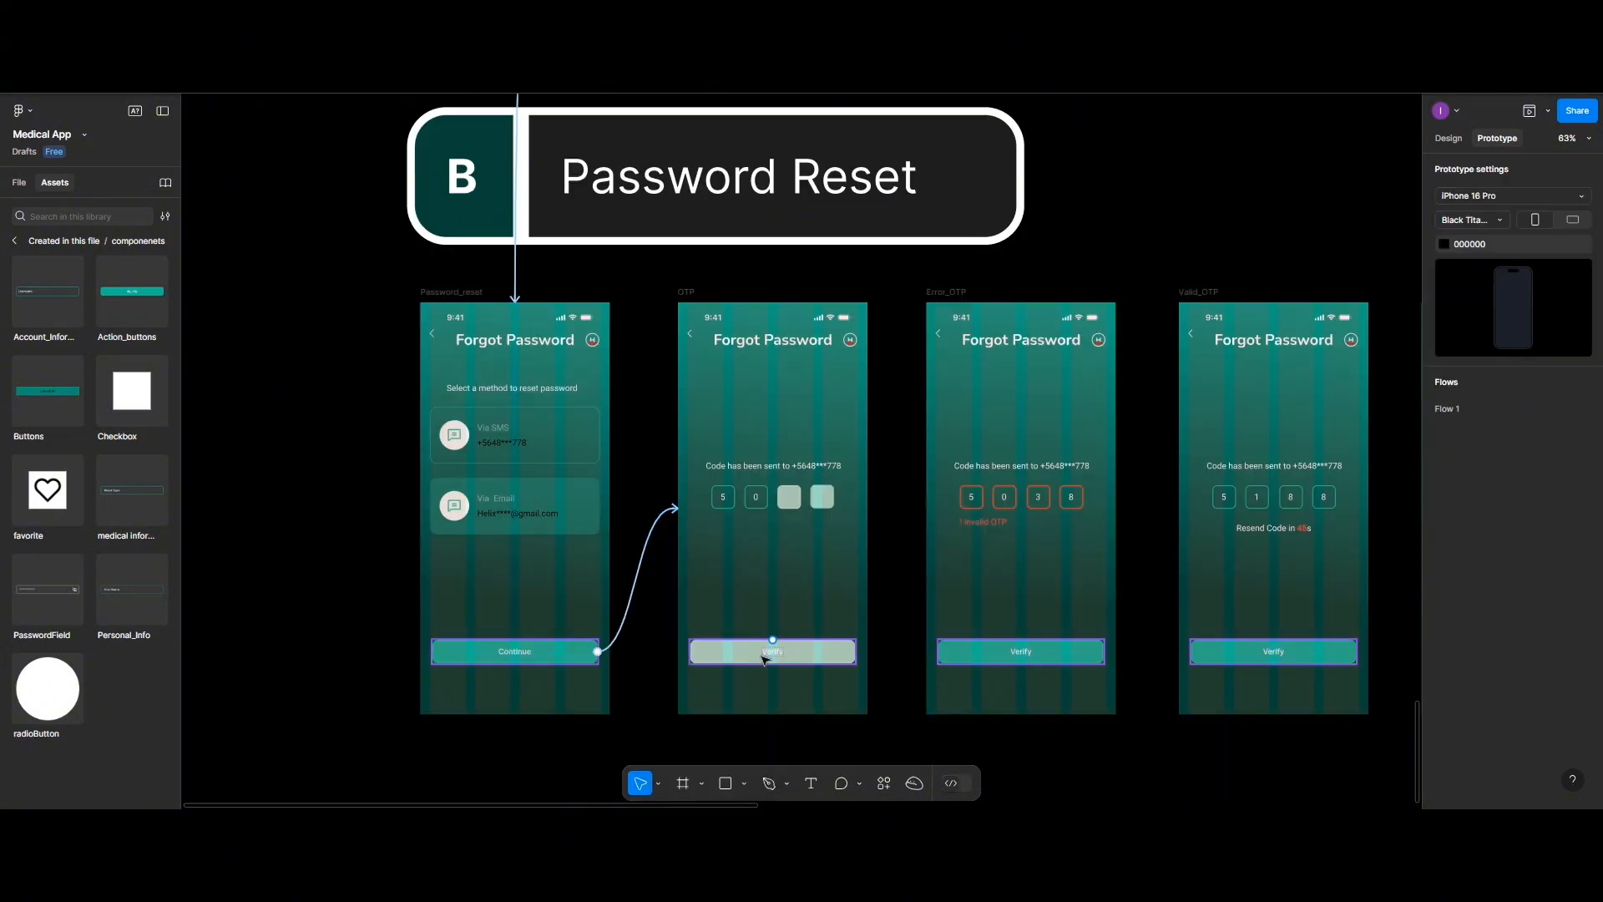
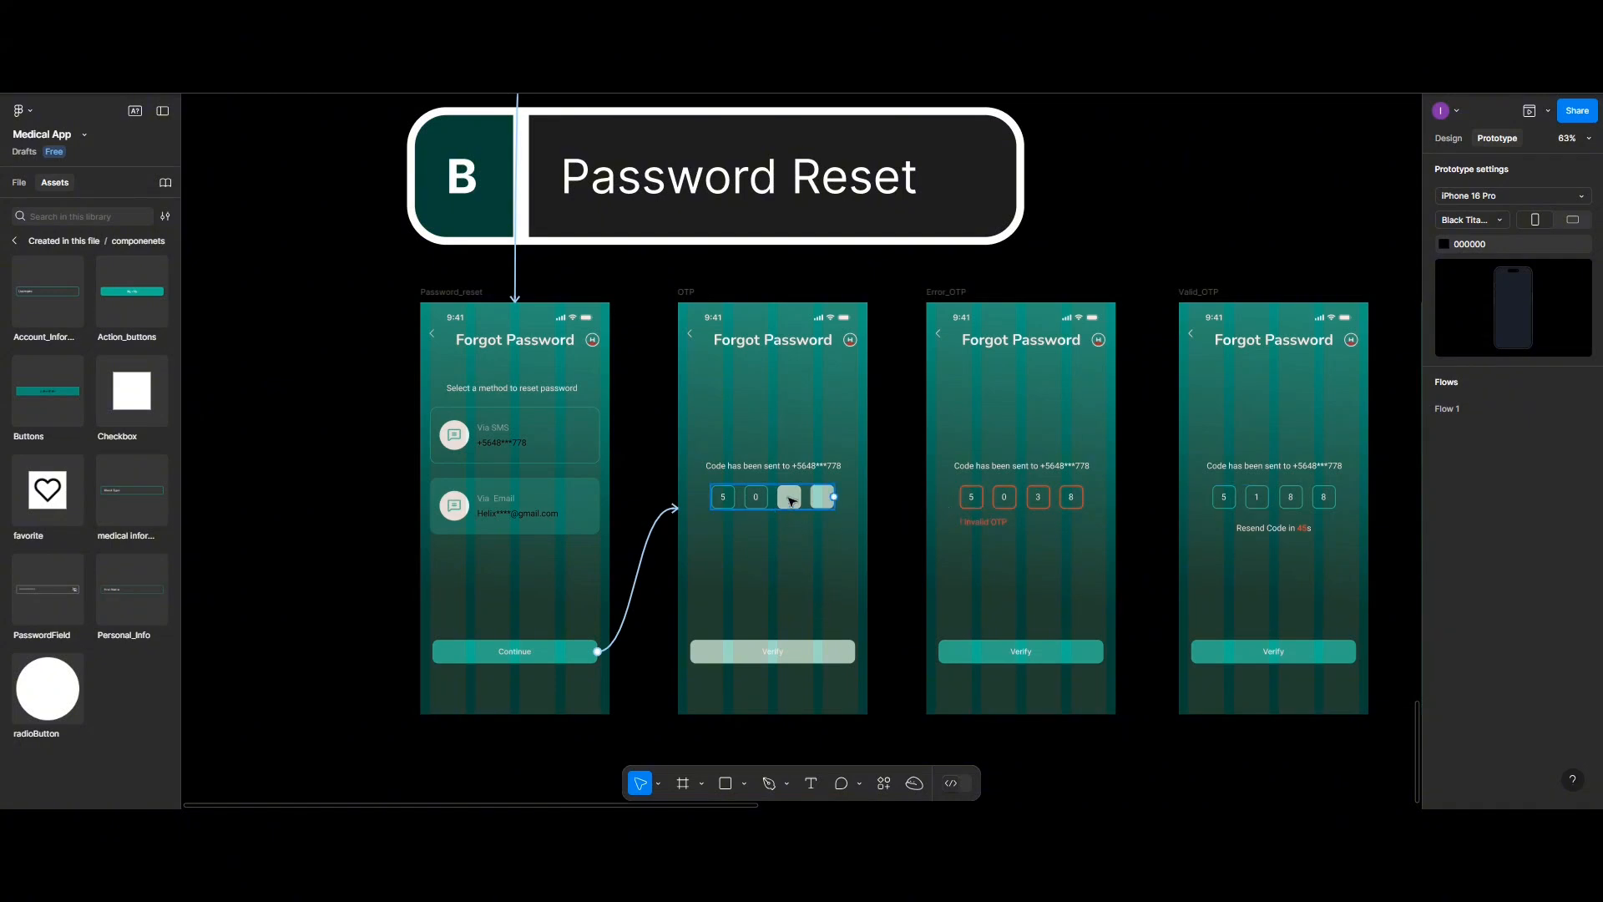
# Link the code boxes on the OTP frame to the Error_OTP frame with an on-tap, instant Navigate to interaction
pyautogui.click(792, 501)
pyautogui.moveTo(834, 496); pyautogui.dragTo(943, 500)
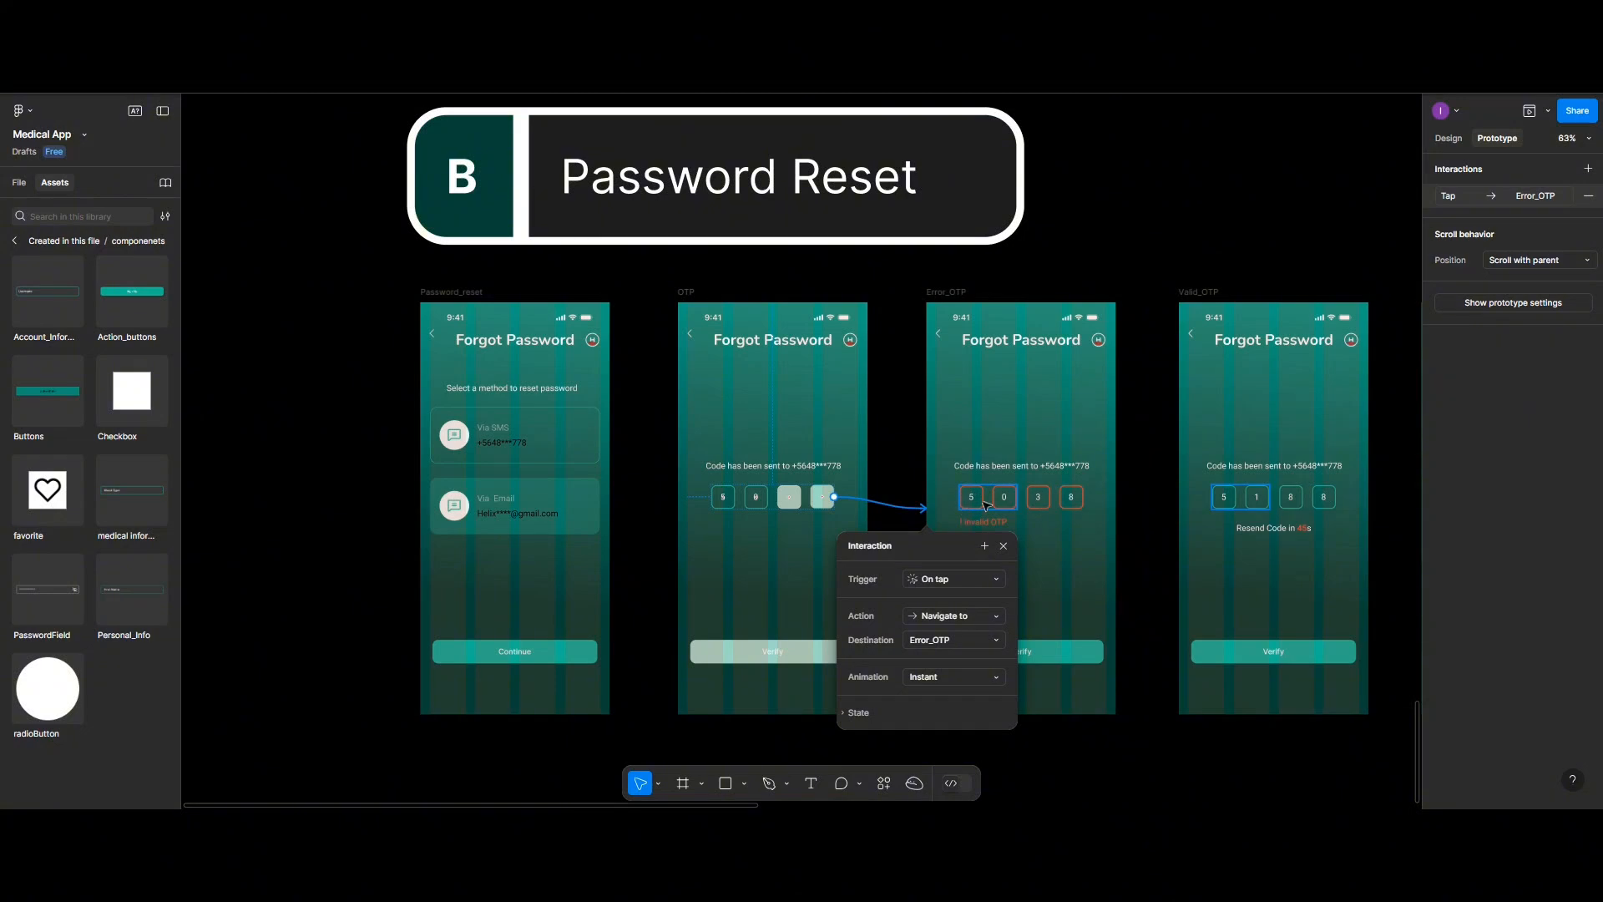
pyautogui.click(1076, 588)
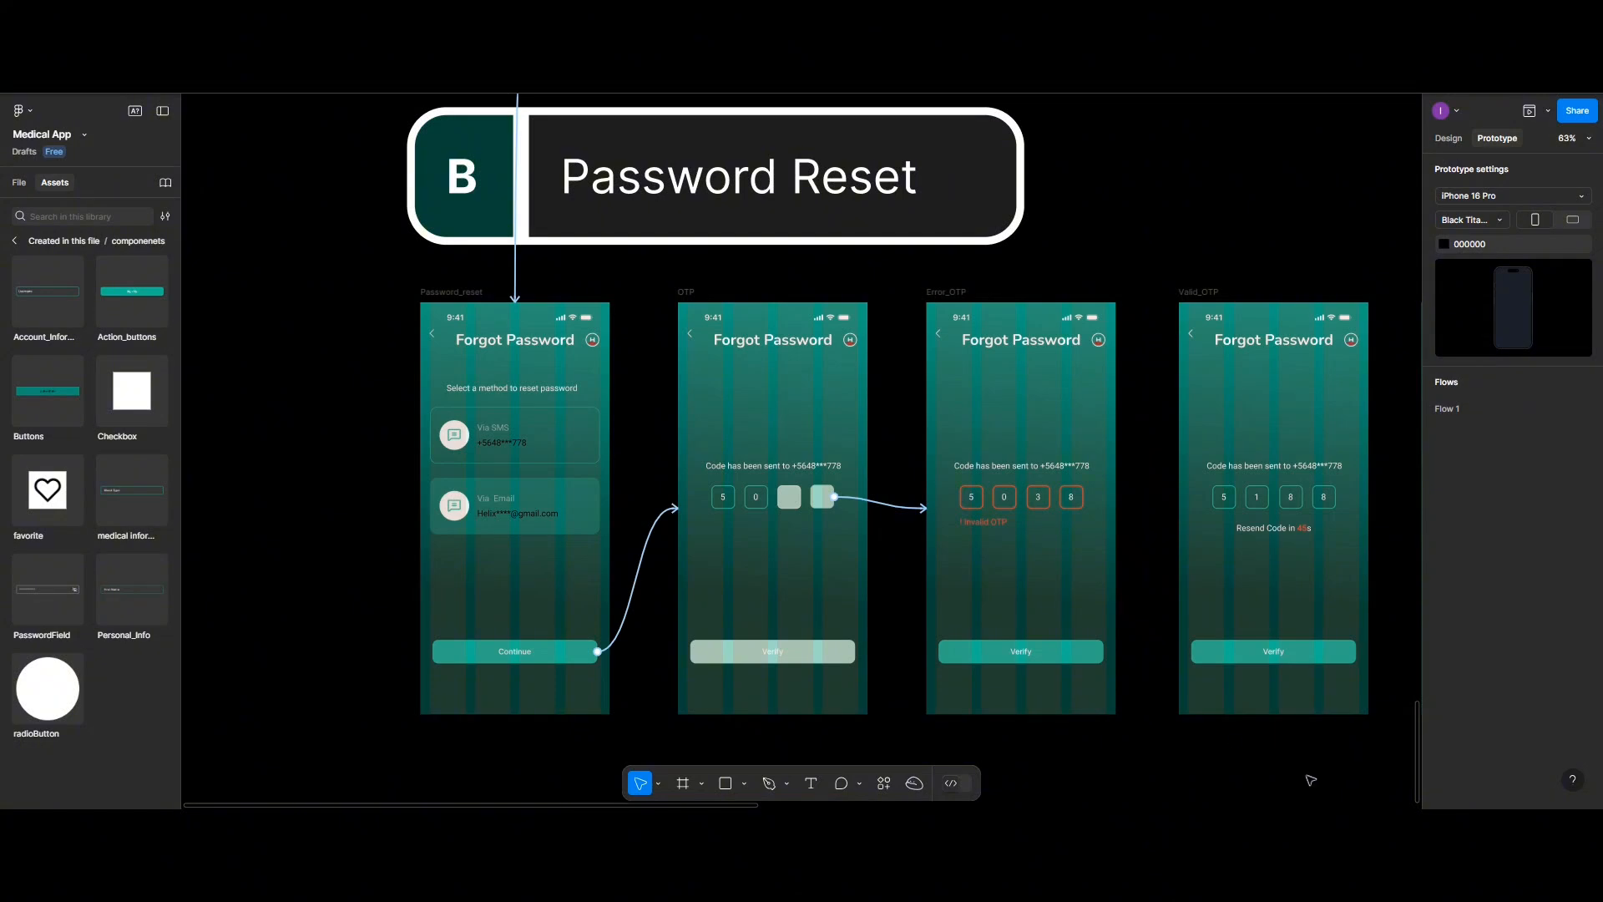
pyautogui.click(1405, 825)
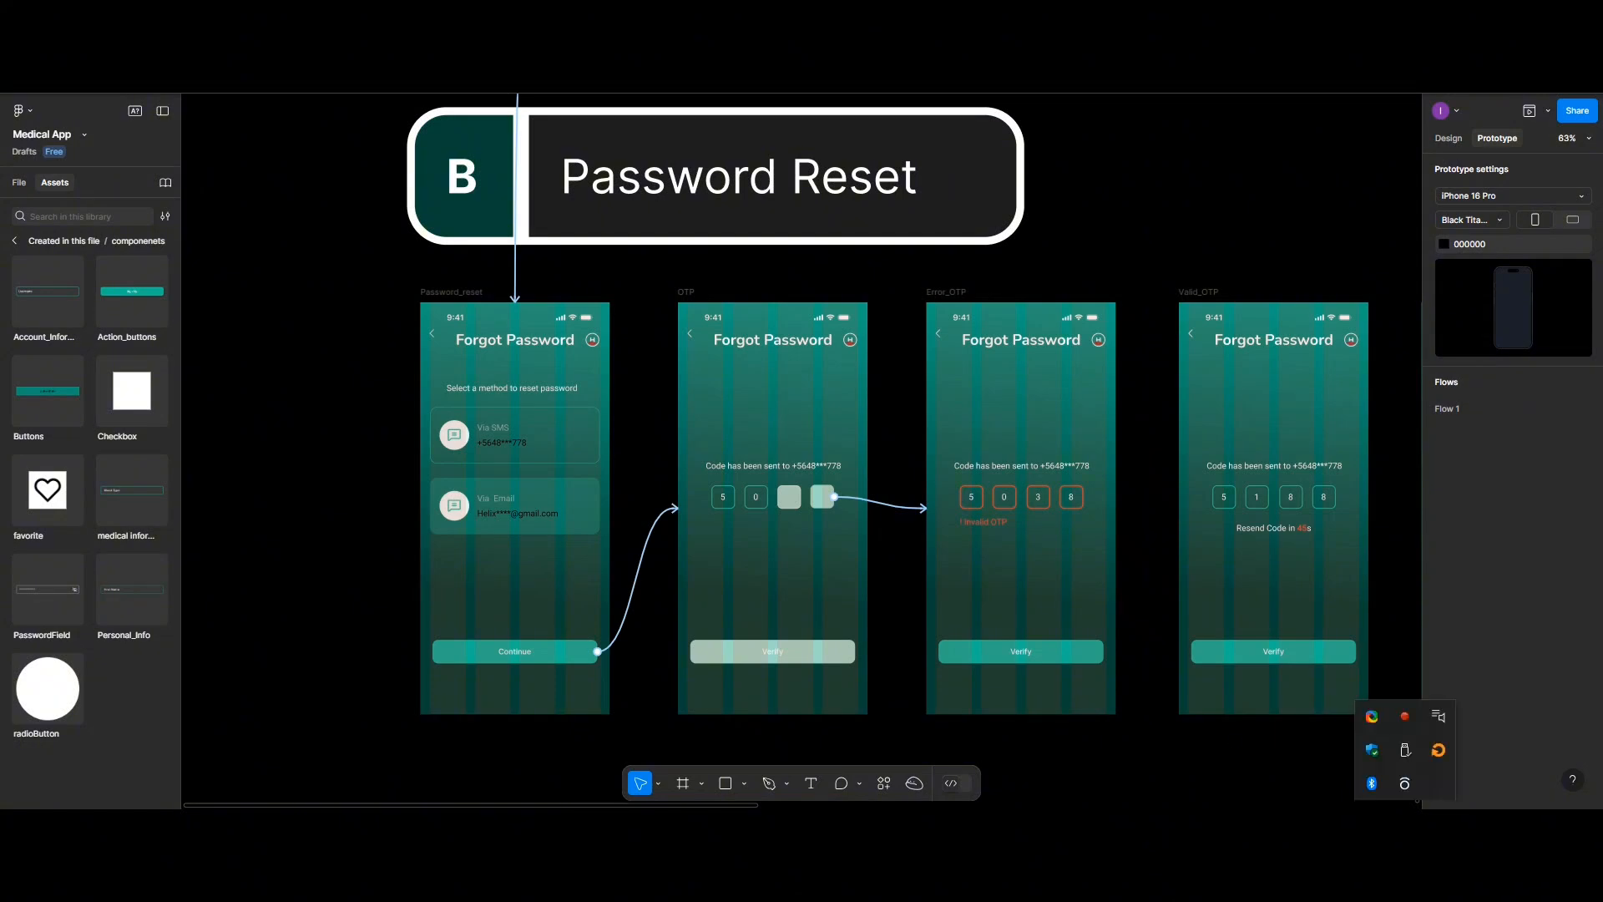
pyautogui.click(1405, 720)
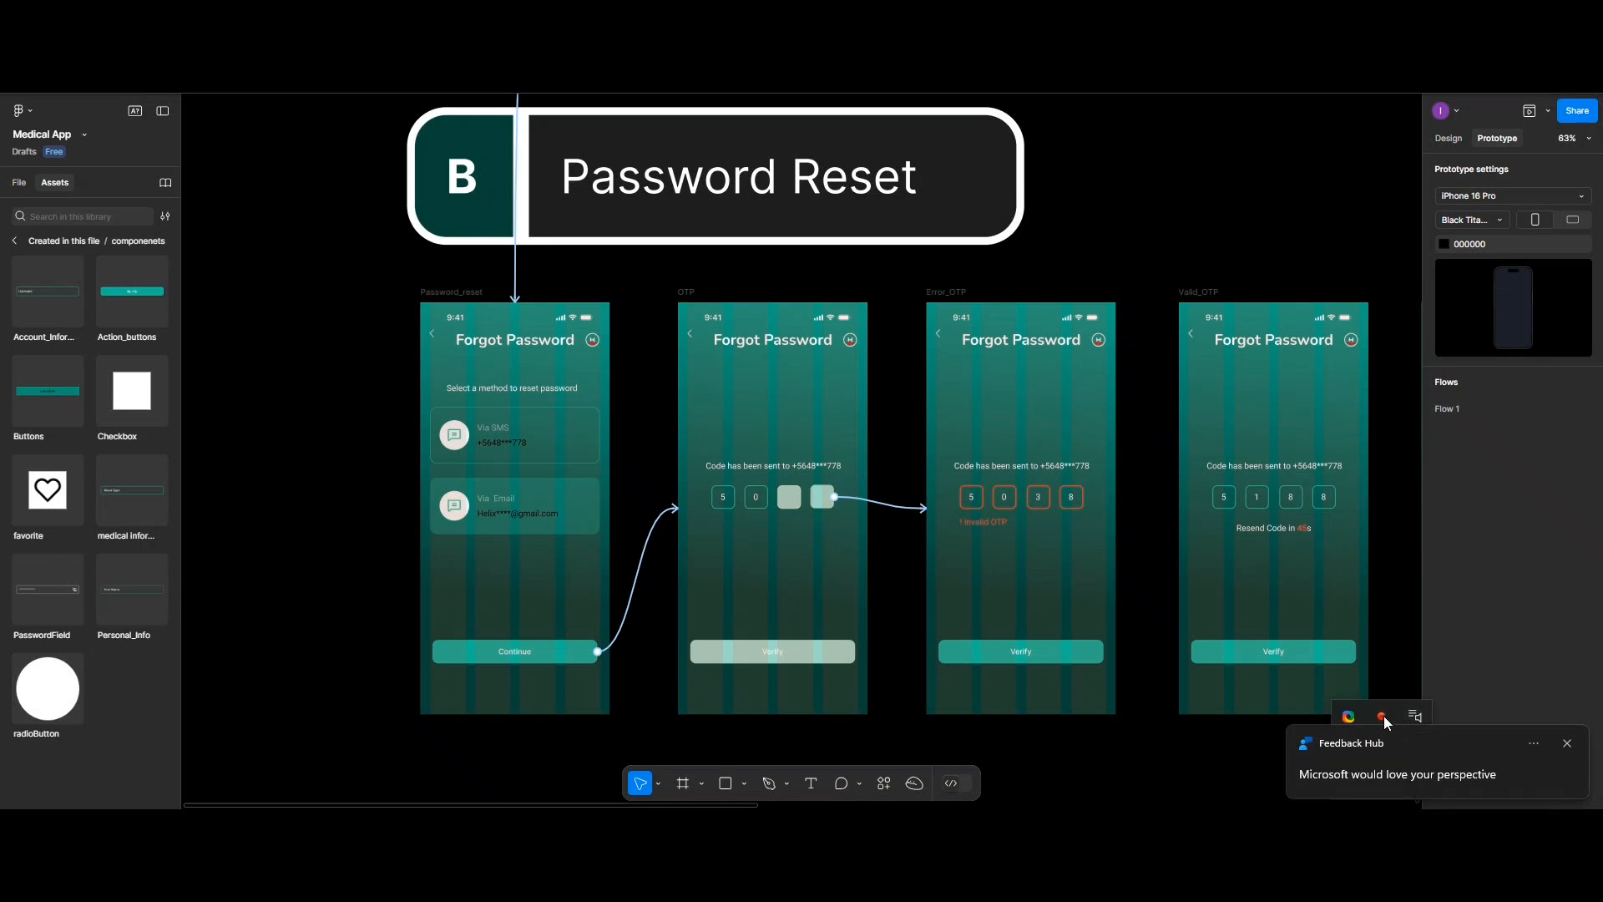
pyautogui.click(1568, 743)
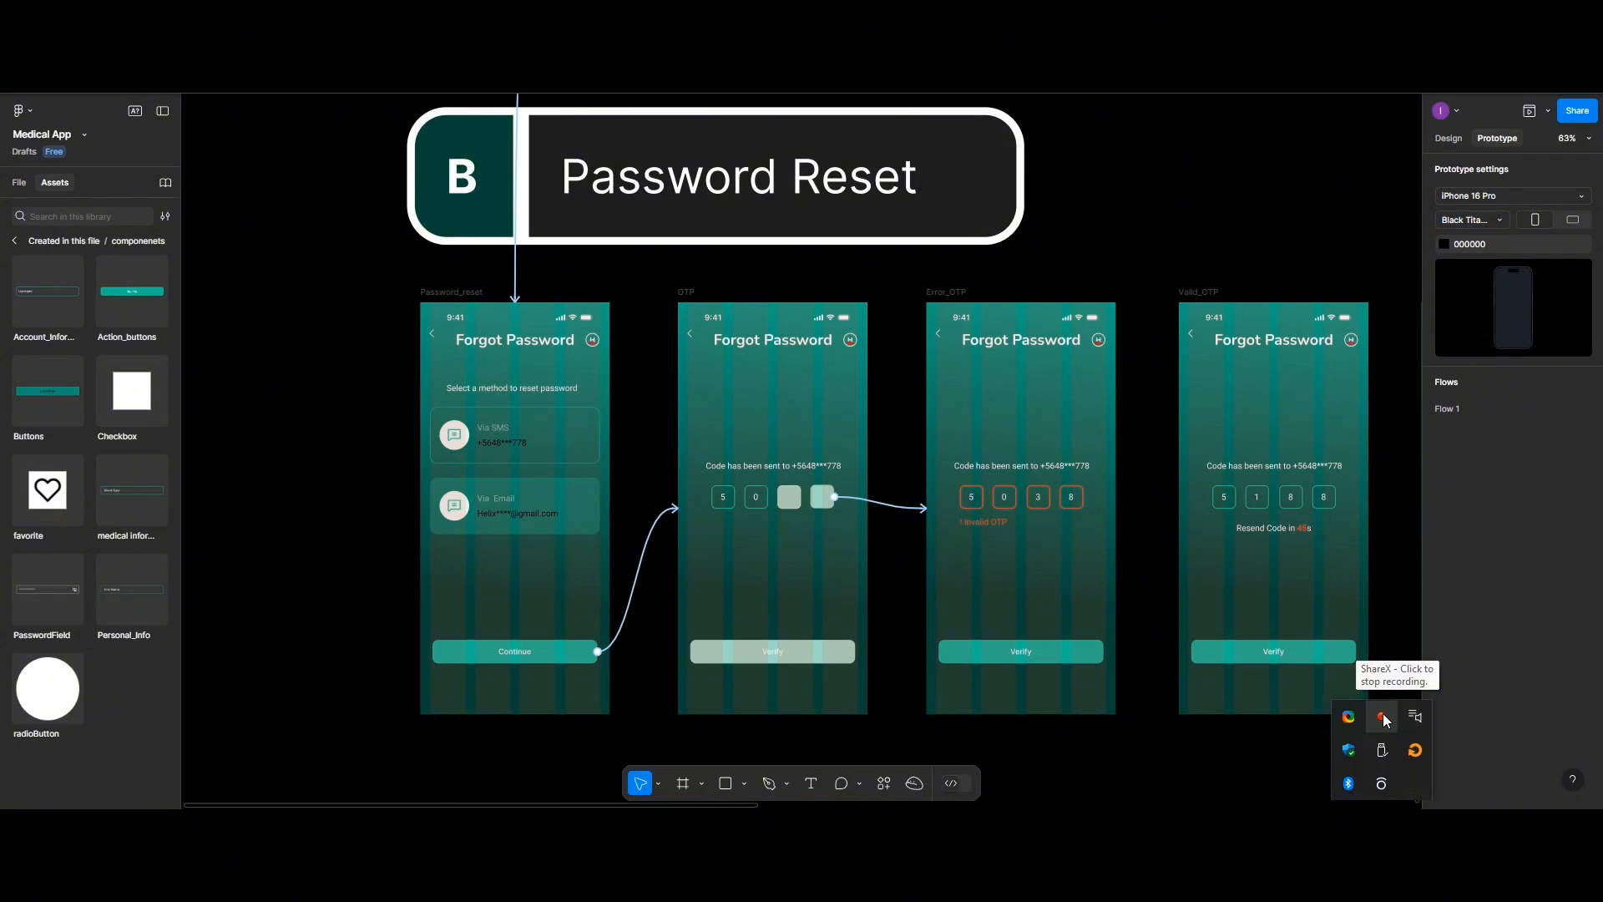
# Remove the interaction linking the OTP frame's code boxes to the Error_OTP frame and return to the design properties
pyautogui.click(1383, 719)
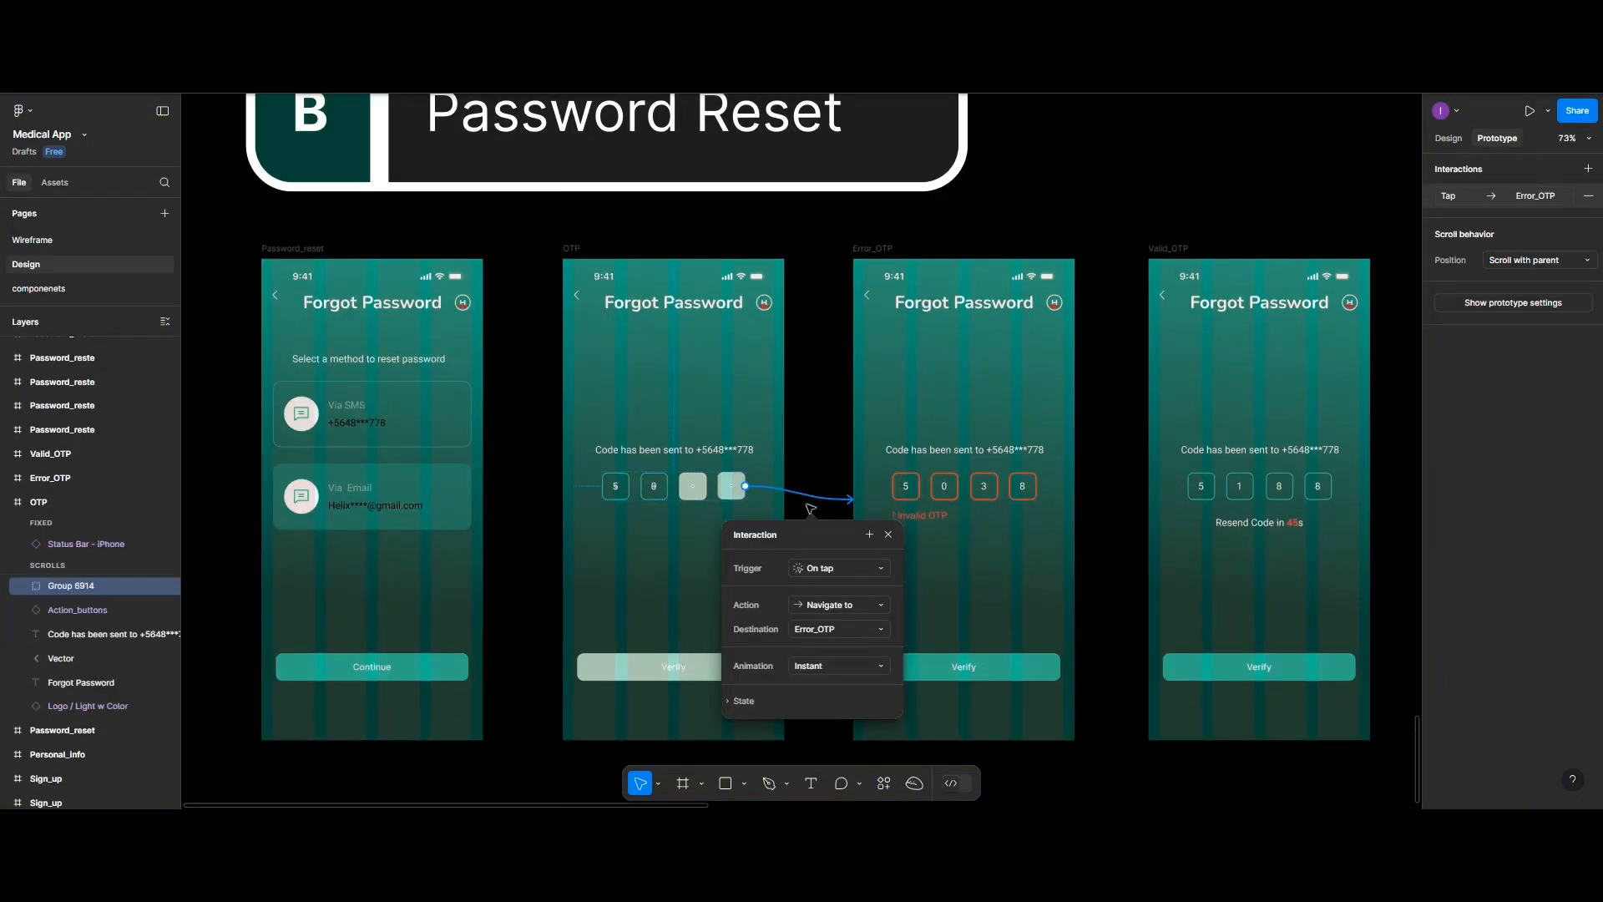
pyautogui.click(1591, 197)
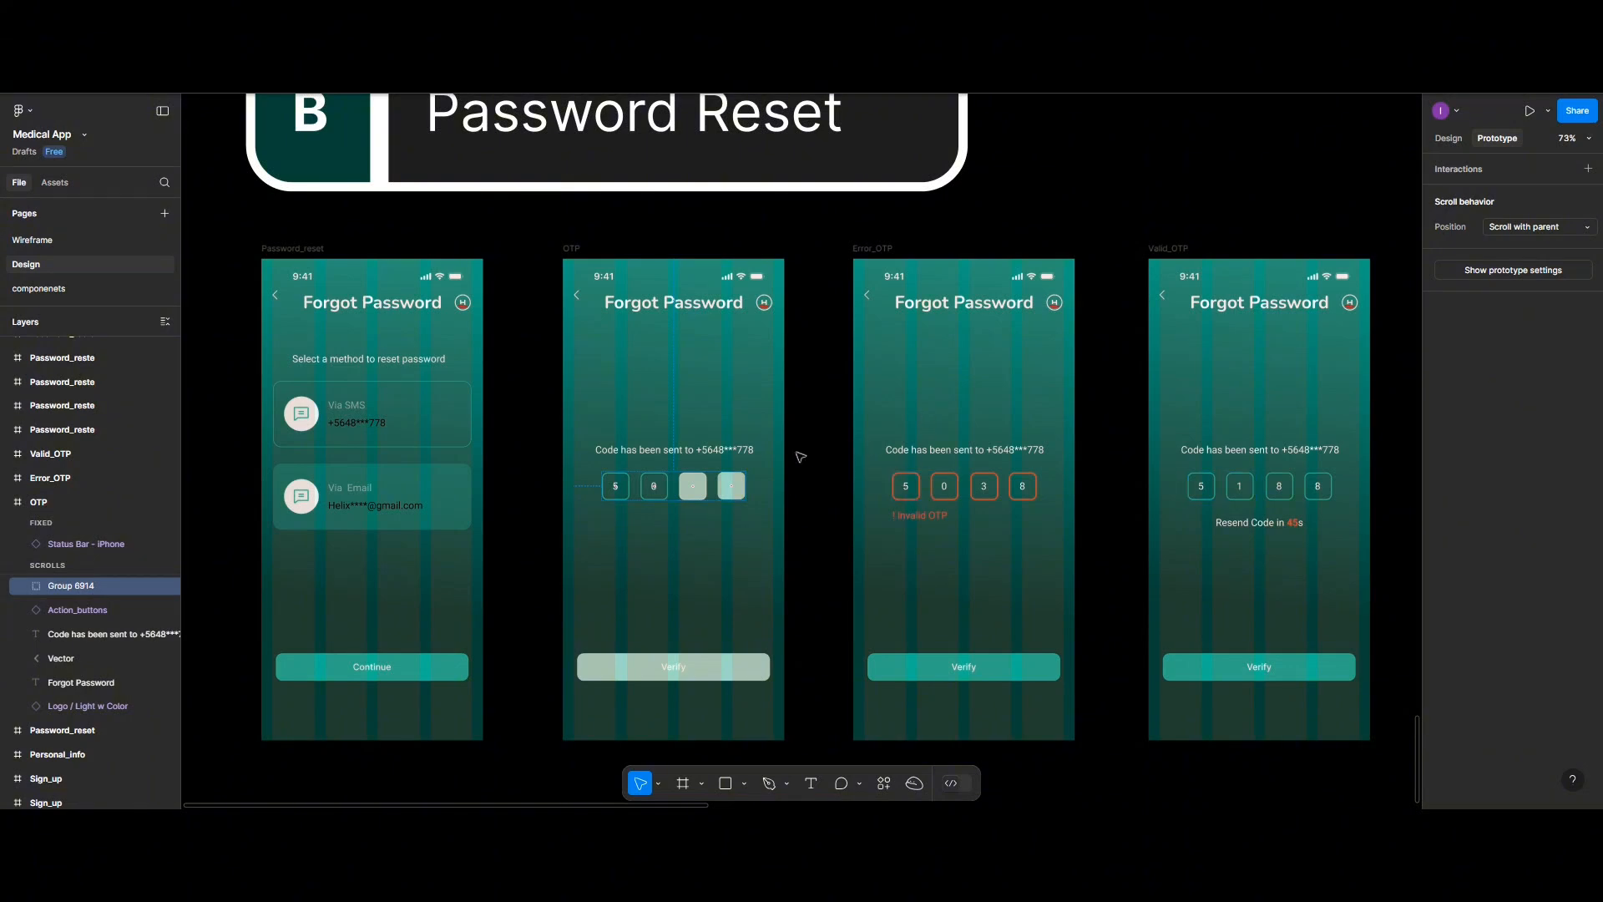
pyautogui.scroll(-3, 800, 457)
pyautogui.hscroll(5, 800, 457)
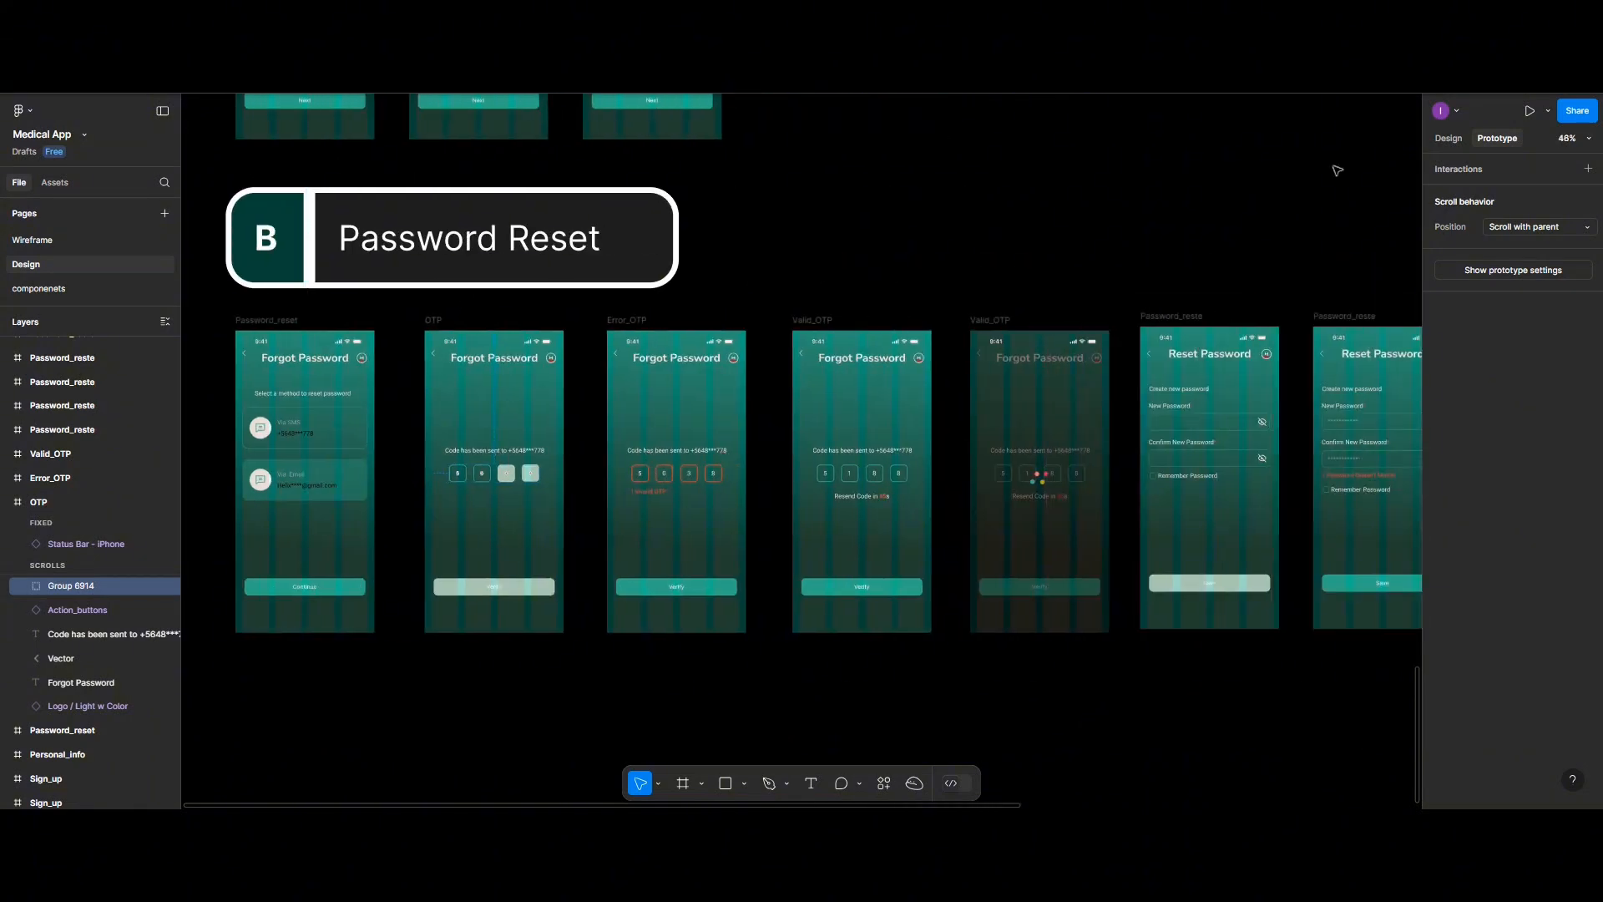
pyautogui.click(1447, 146)
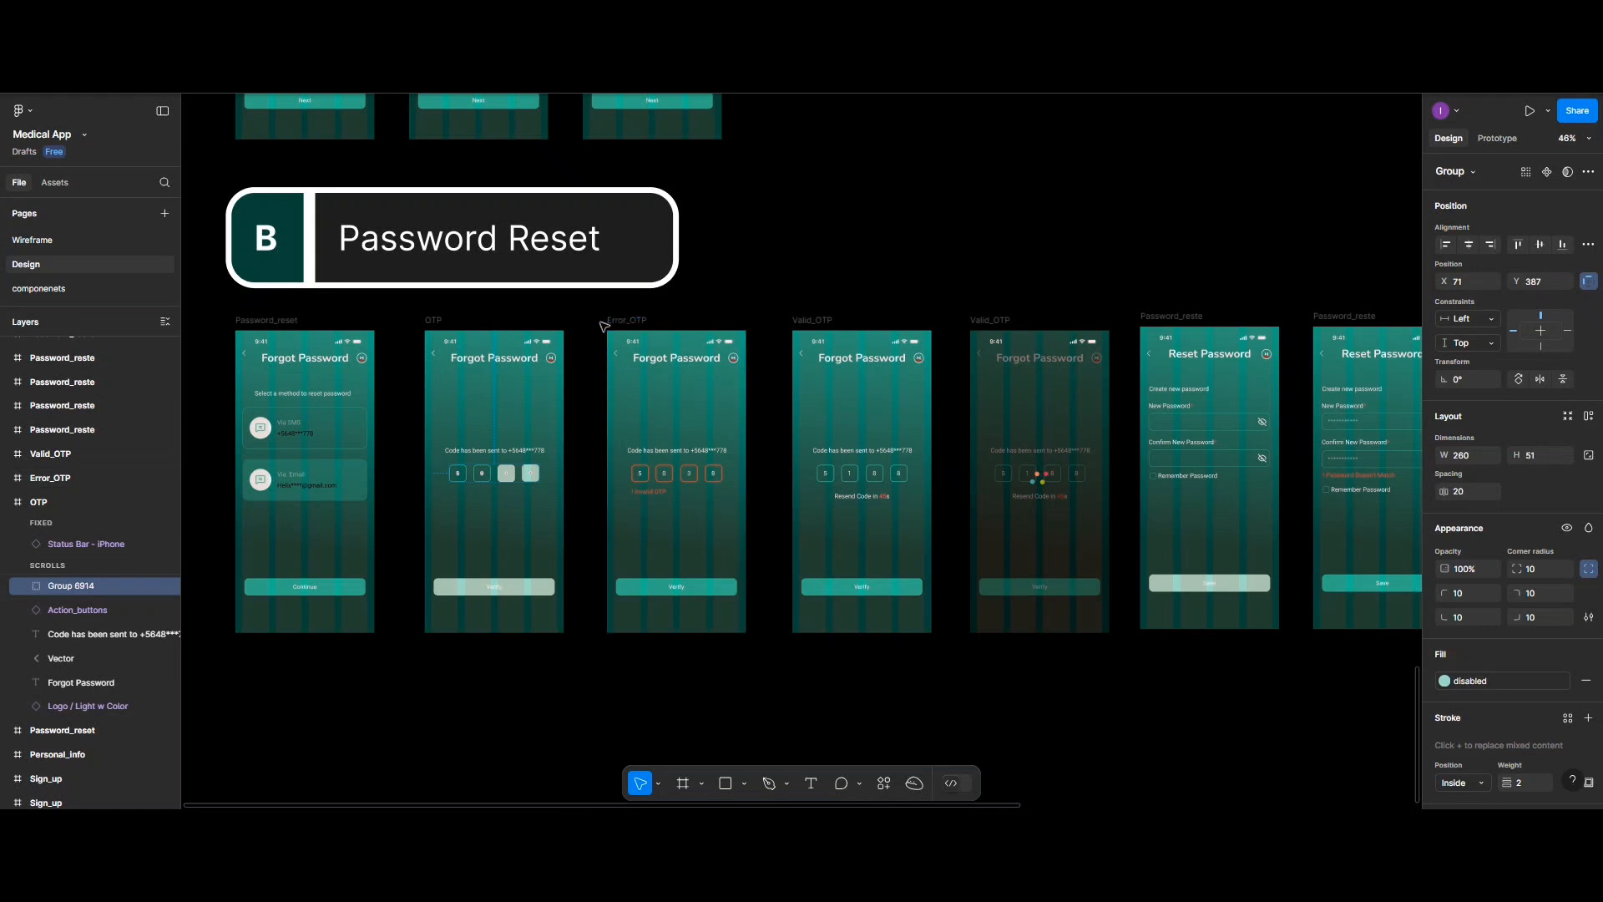
pyautogui.scroll(-2, 603, 326)
pyautogui.moveTo(584, 319); pyautogui.dragTo(832, 589)
pyautogui.moveTo(1326, 579); pyautogui.dragTo(1252, 528)
pyautogui.press('Return')
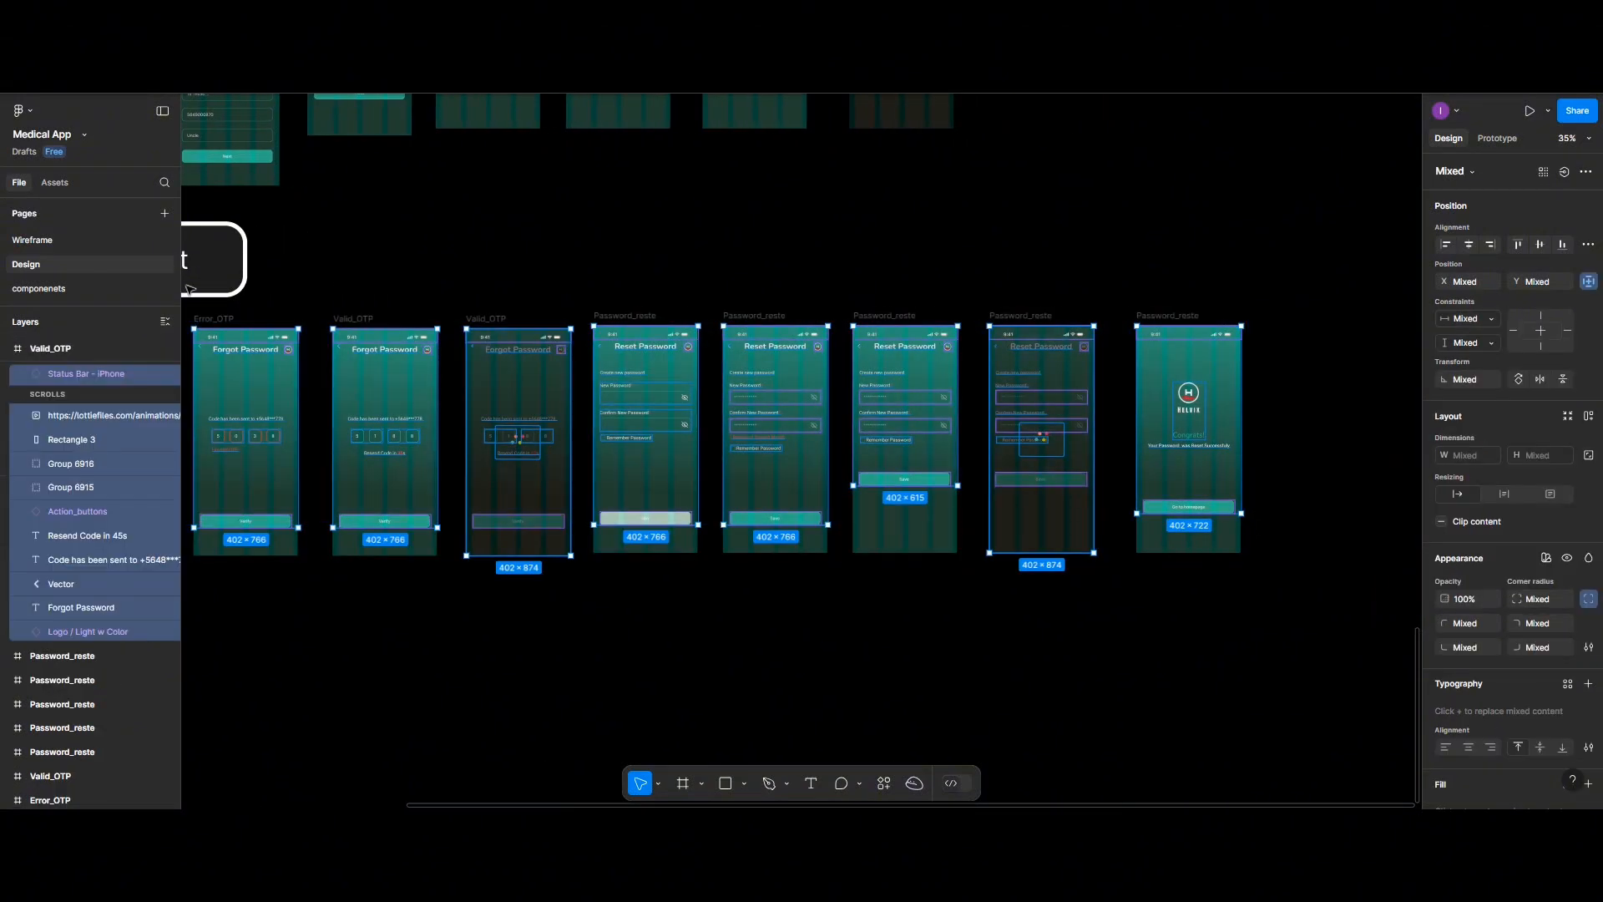
pyautogui.scroll(-3, 328, 391)
pyautogui.hscroll(-2, 326, 375)
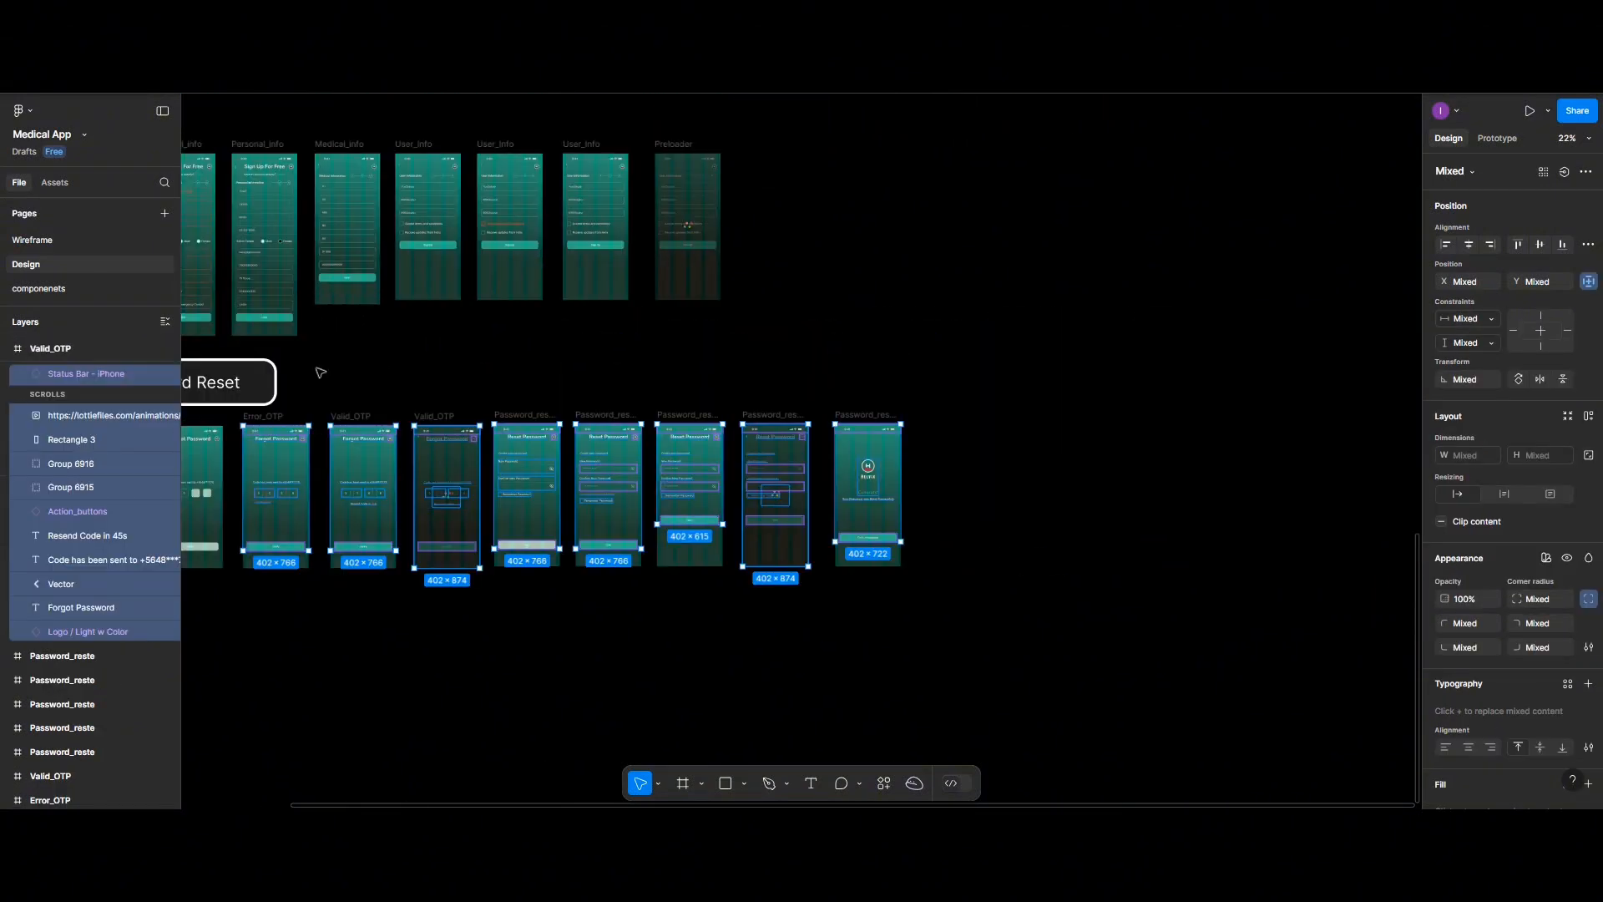
pyautogui.hscroll(-3, 424, 406)
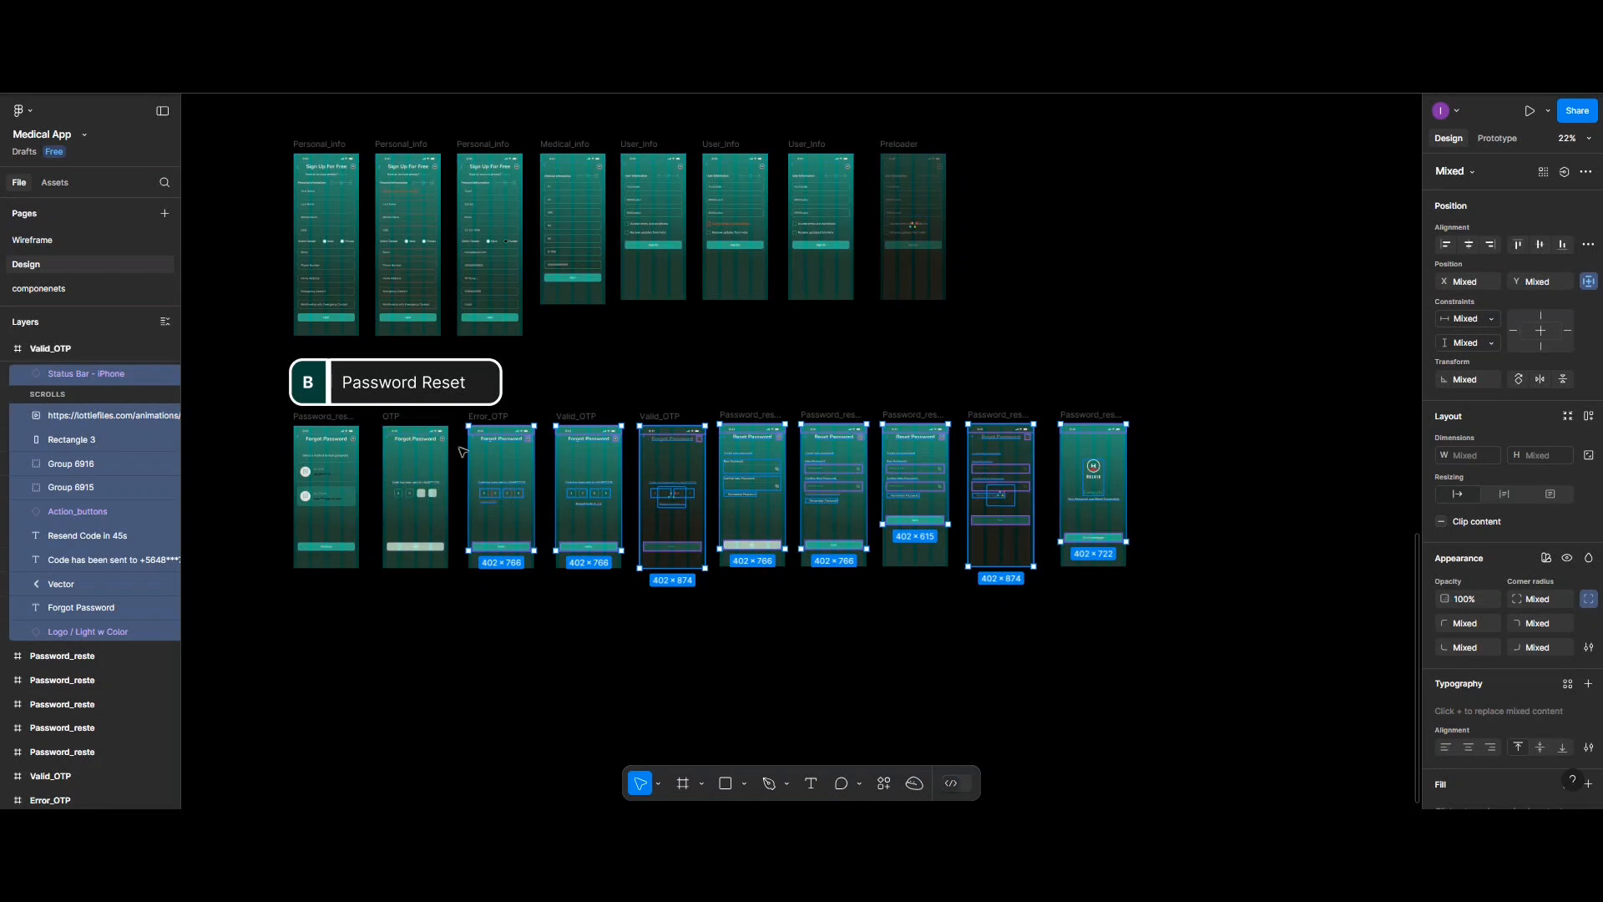
pyautogui.click(512, 608)
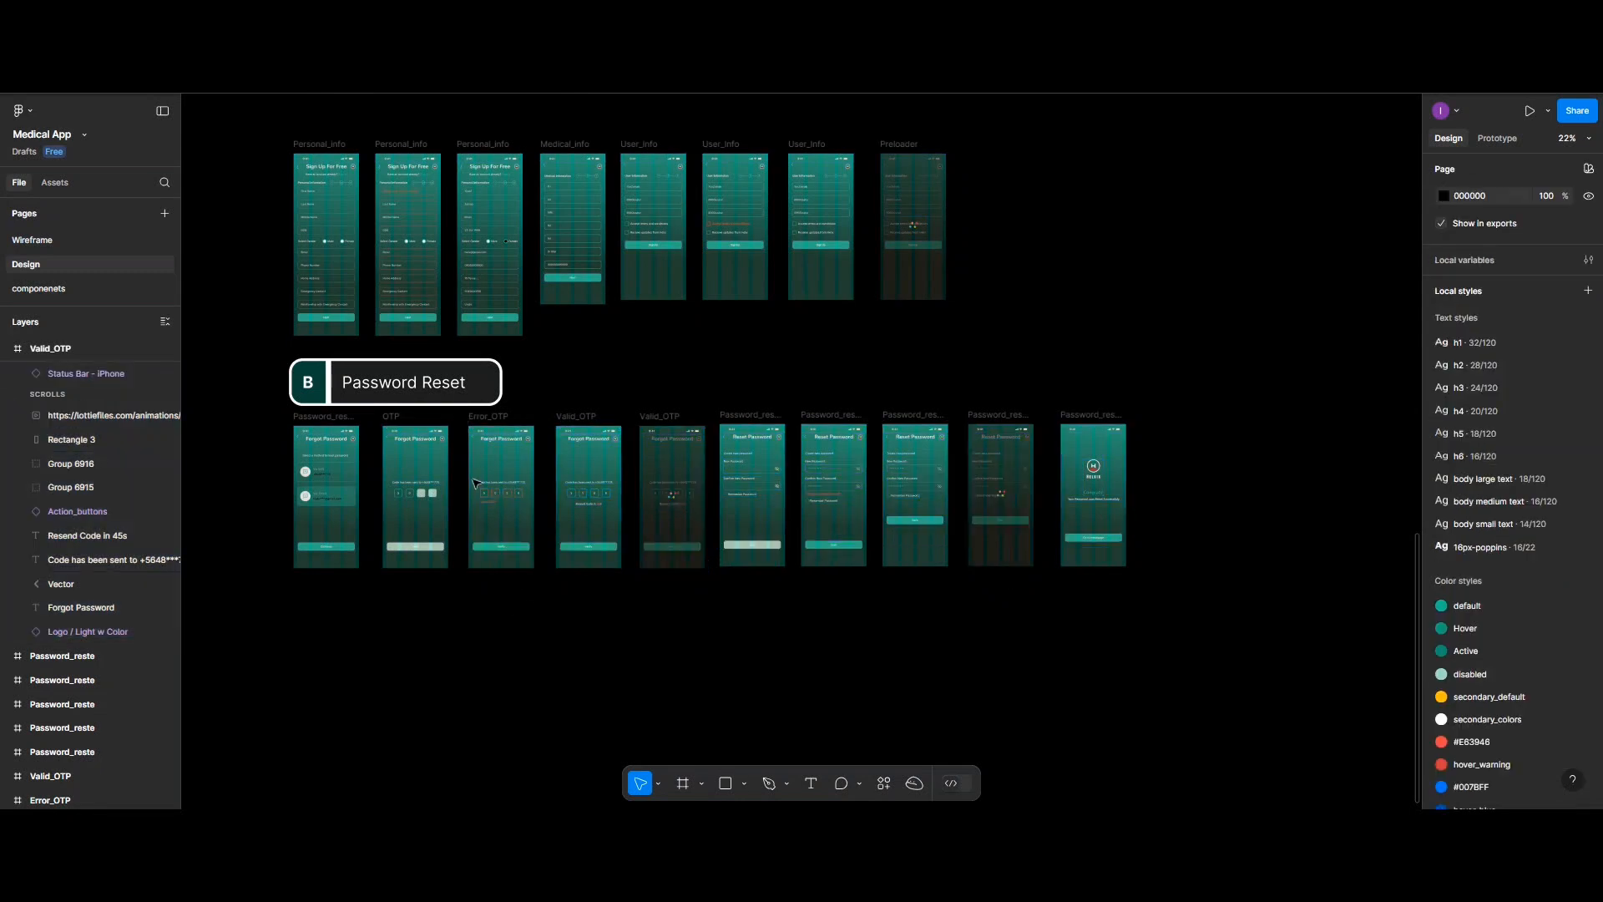
# Move all Password Reset frames from Error_OTP onward to the right, leaving a wide gap after the OTP frame
pyautogui.moveTo(457, 418); pyautogui.dragTo(570, 665)
pyautogui.moveTo(1148, 647); pyautogui.dragTo(1265, 624)
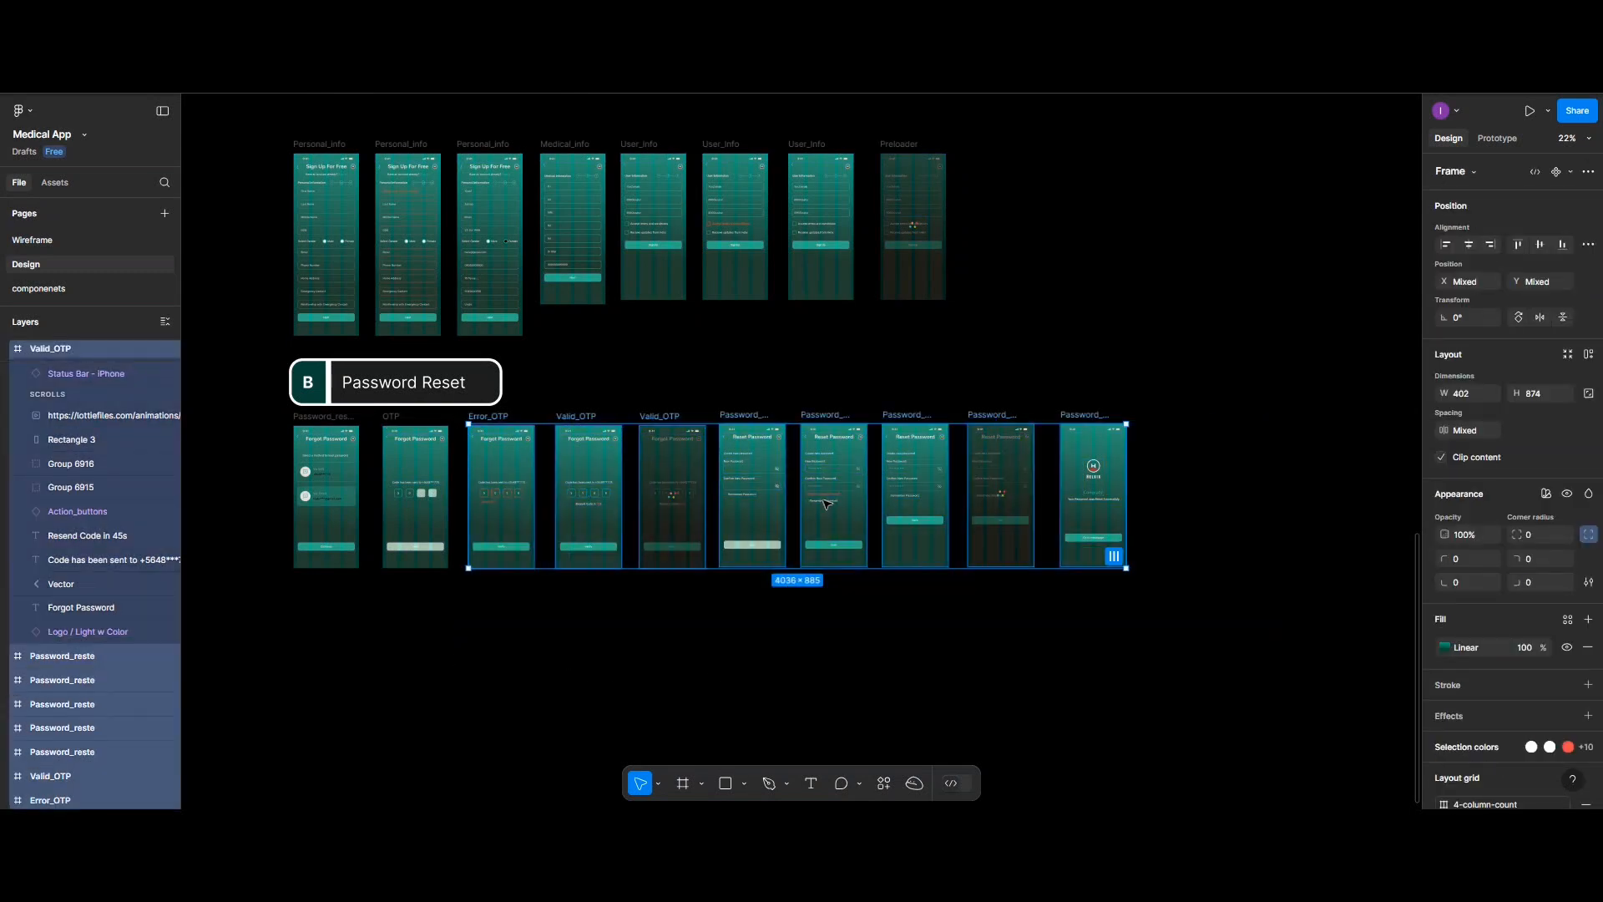
pyautogui.moveTo(823, 500); pyautogui.dragTo(1054, 504)
# Duplicate the Error_OTP frame into the gap beside the OTP frame, at X 706, Y 8671
pyautogui.scroll(5, 513, 594)
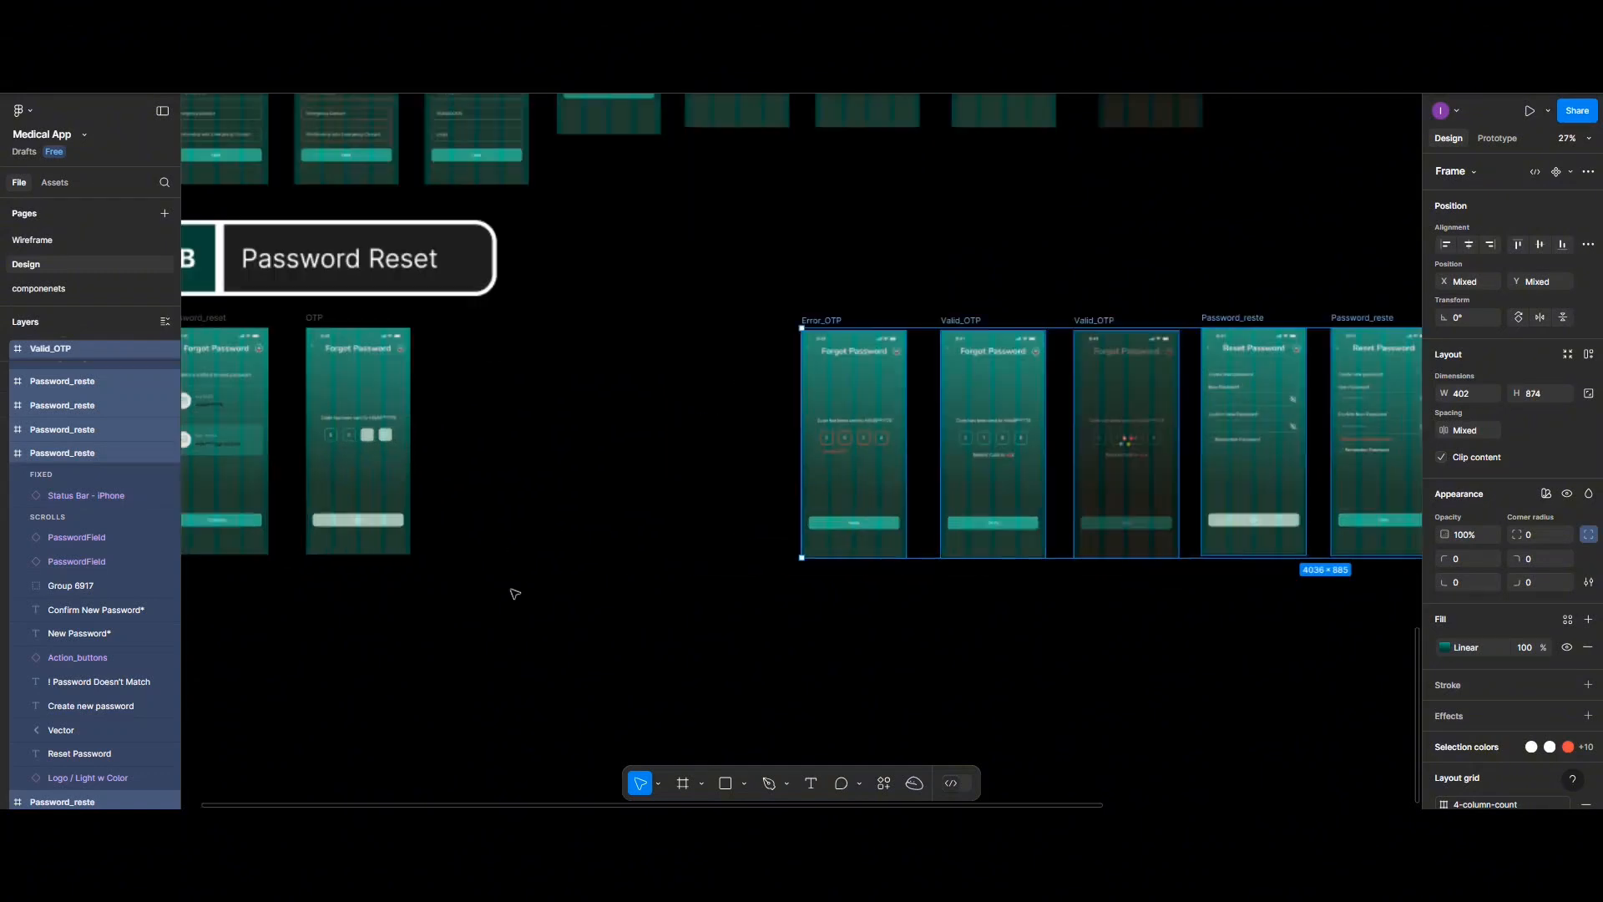
pyautogui.hscroll(-5, 458, 608)
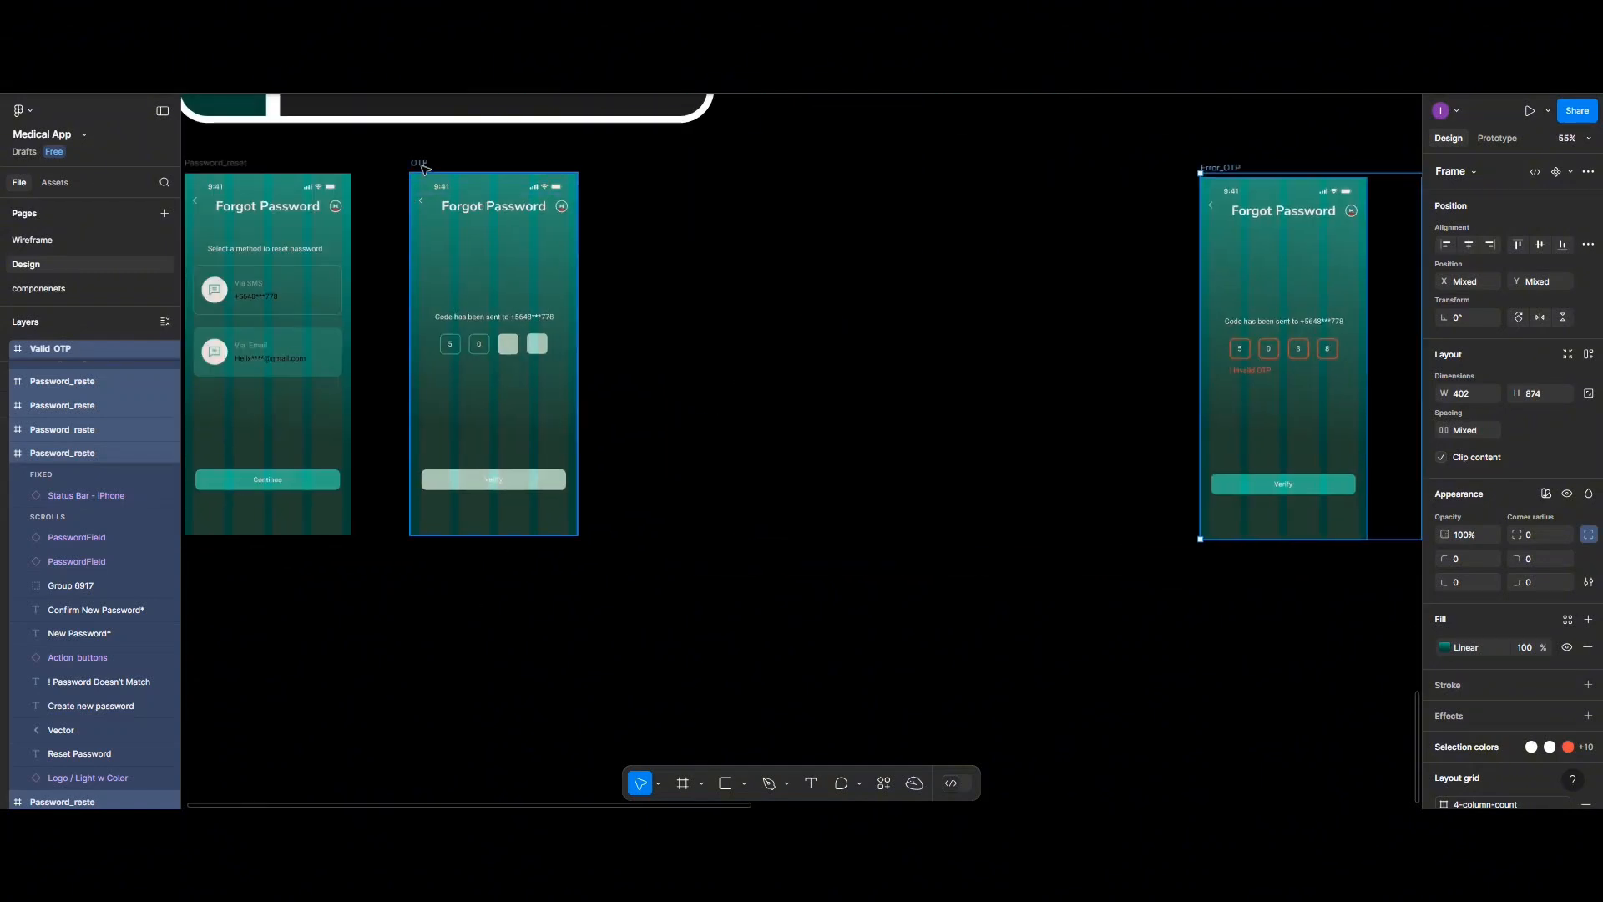
pyautogui.click(422, 169)
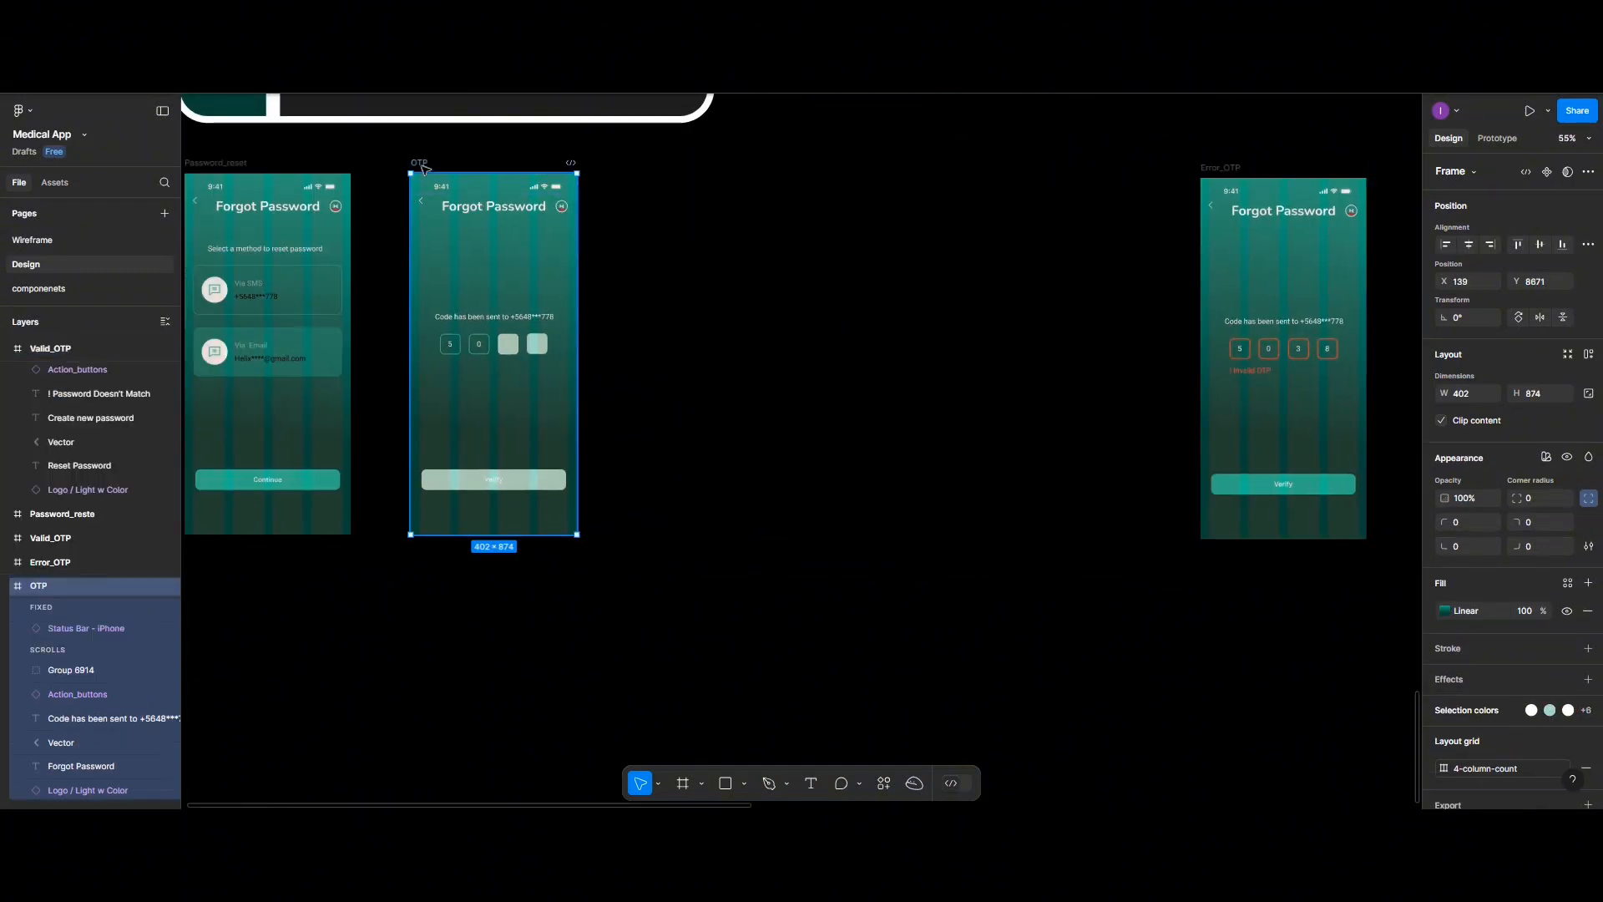
pyautogui.click(1206, 169)
pyautogui.moveTo(1207, 169); pyautogui.dragTo(653, 165)
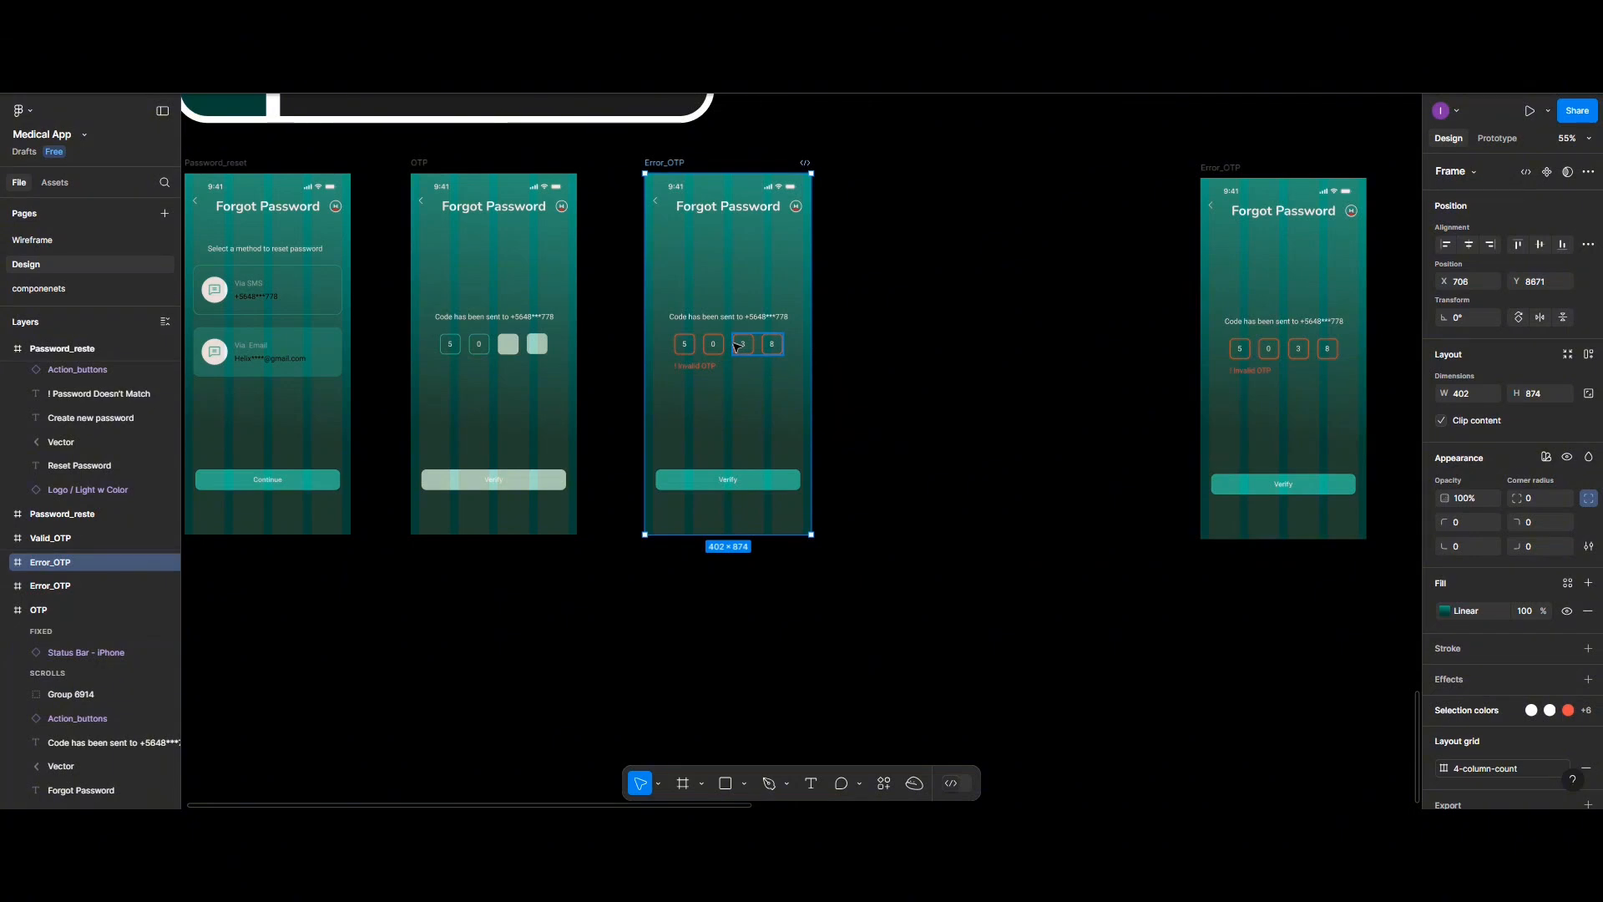
# On the duplicated Error_OTP frame, set both code box groups' stroke to 20C997 and delete the "! Invalid OTP" text
pyautogui.click(737, 347)
pyautogui.keyDown('shift'); pyautogui.click(711, 352); pyautogui.keyUp('shift')
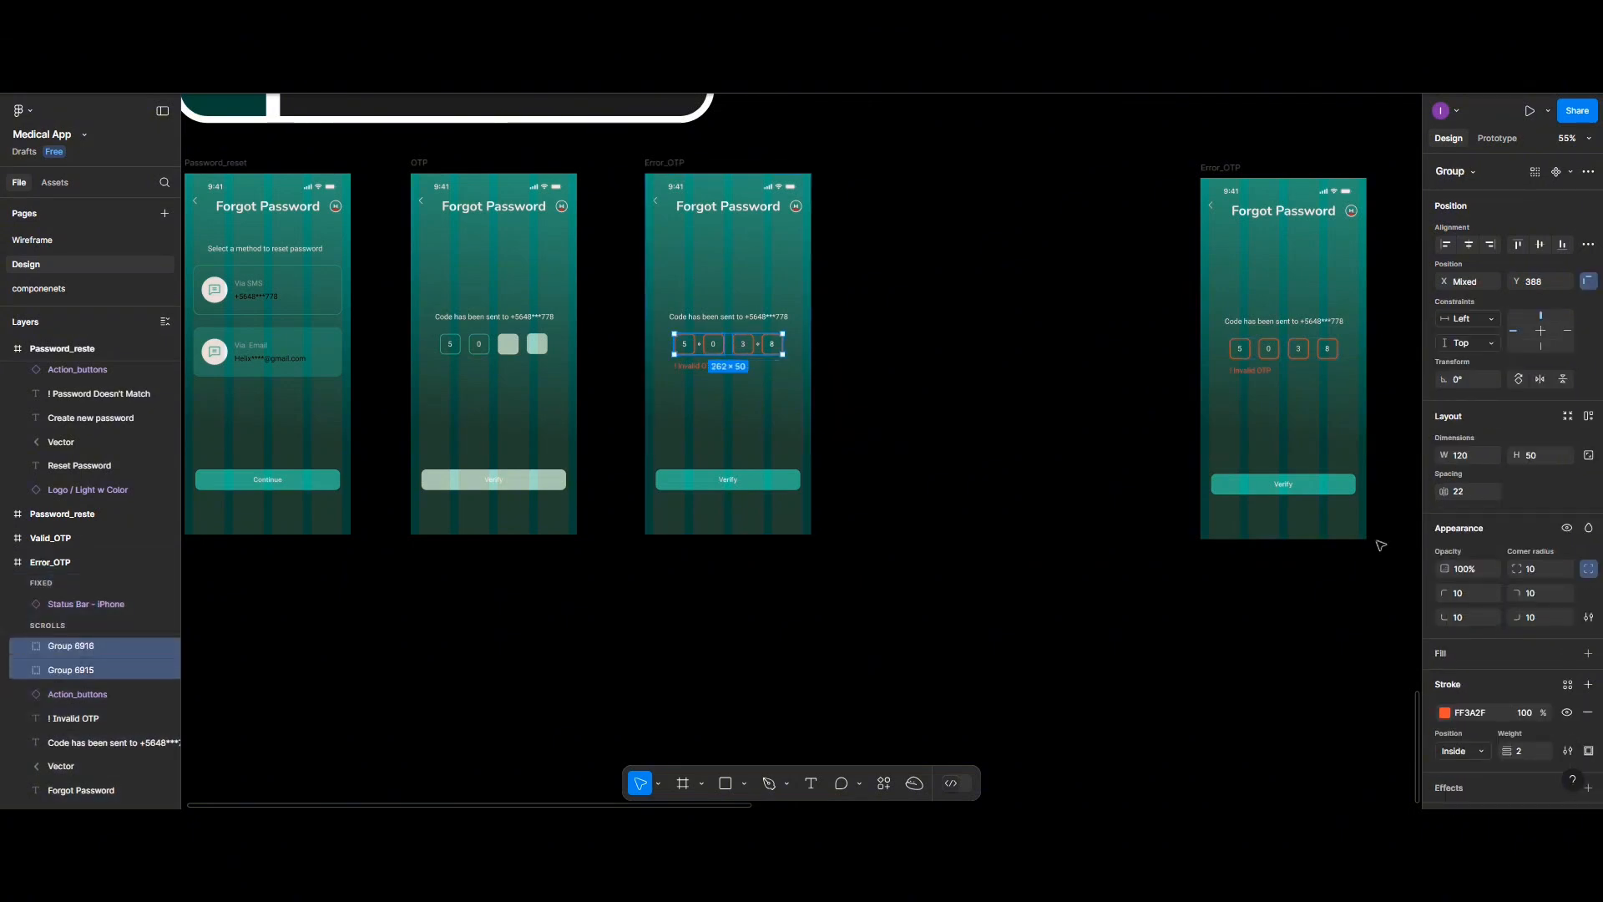
pyautogui.click(1446, 713)
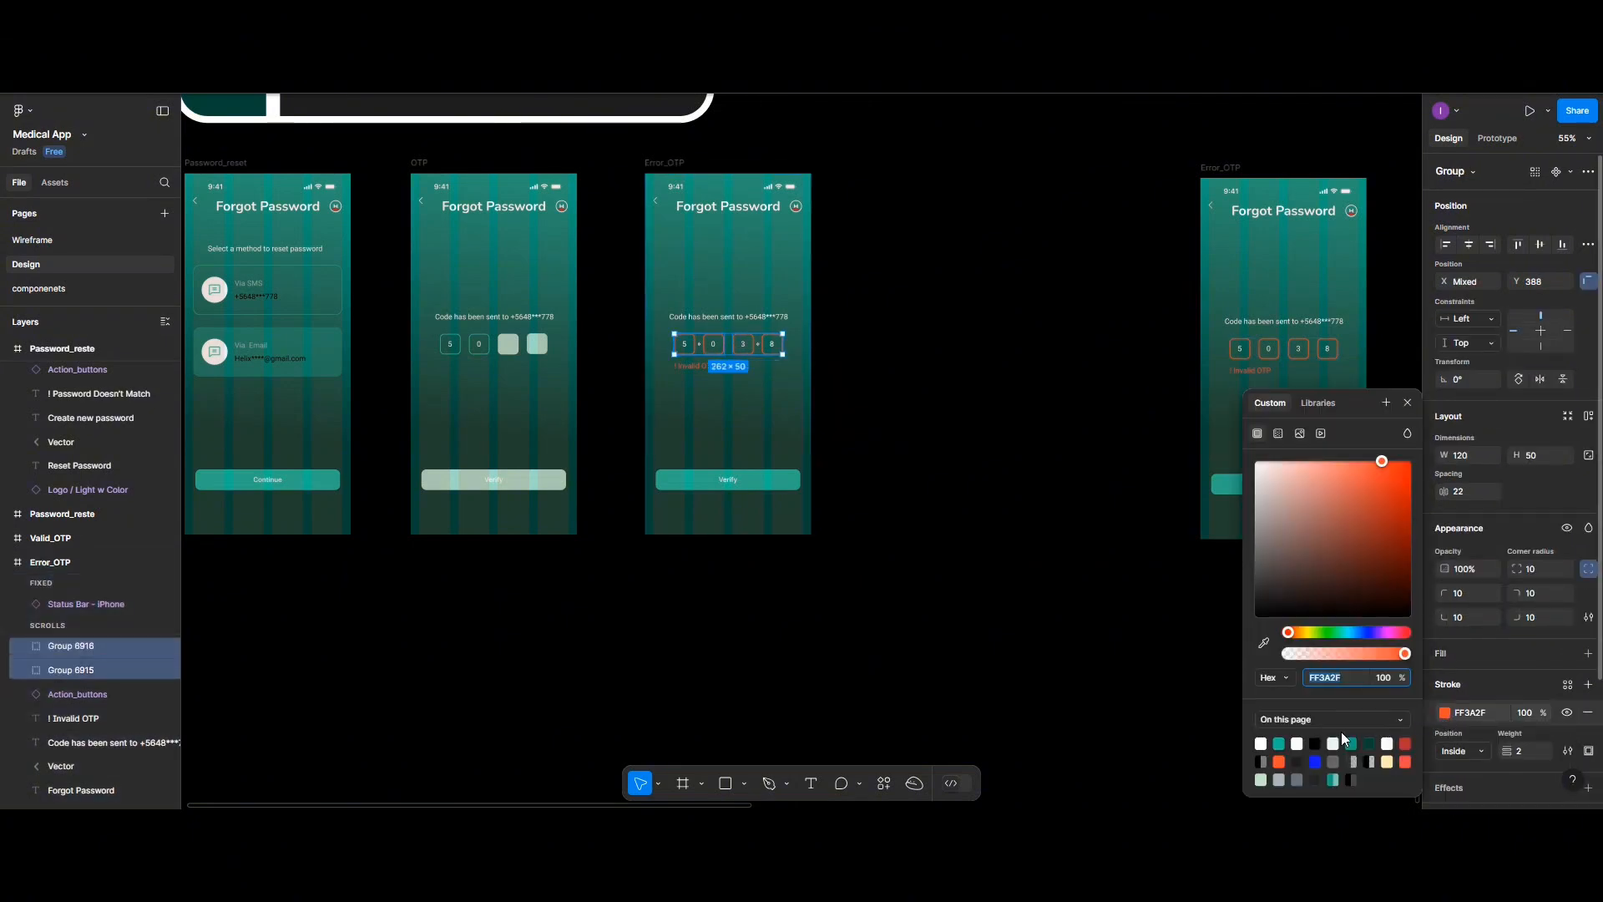
pyautogui.click(1280, 743)
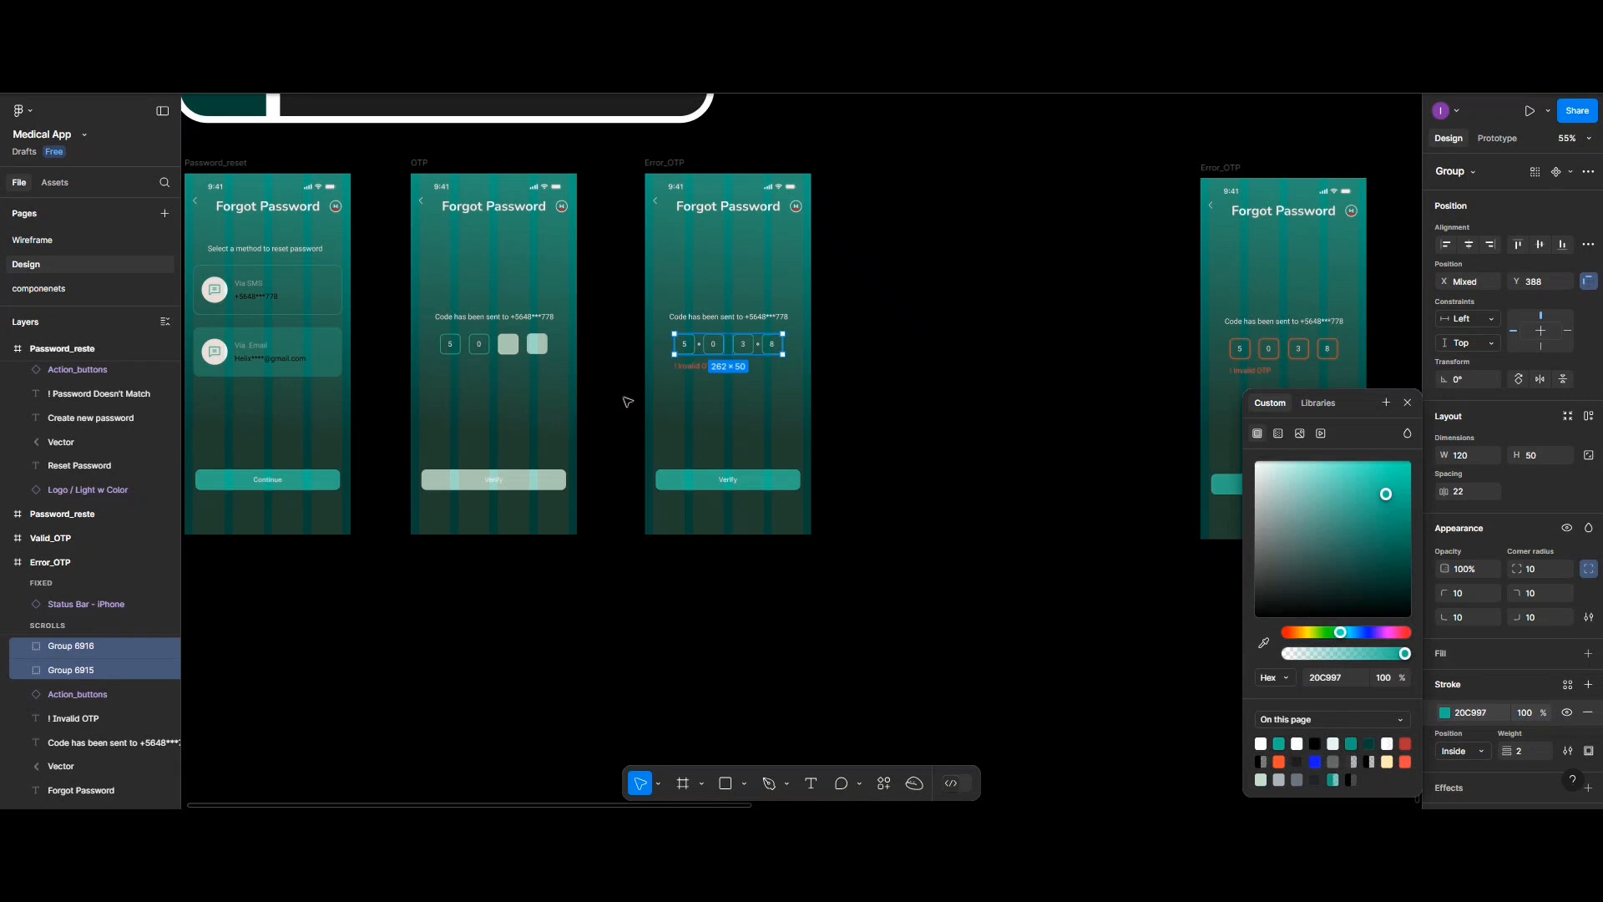
pyautogui.click(697, 375)
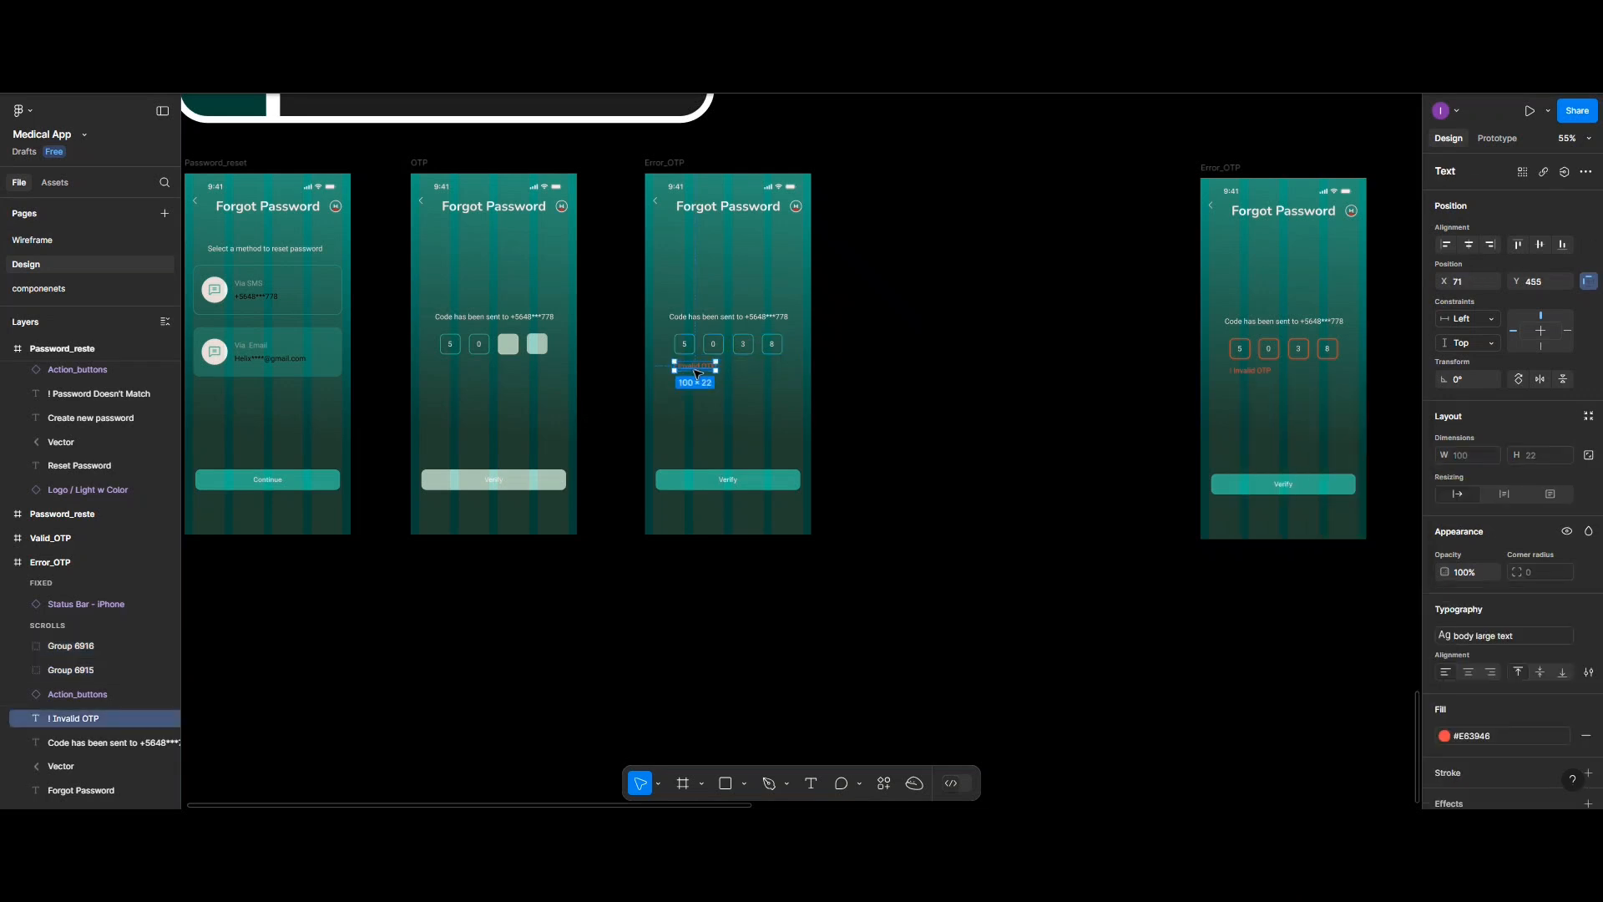
pyautogui.press('Delete')
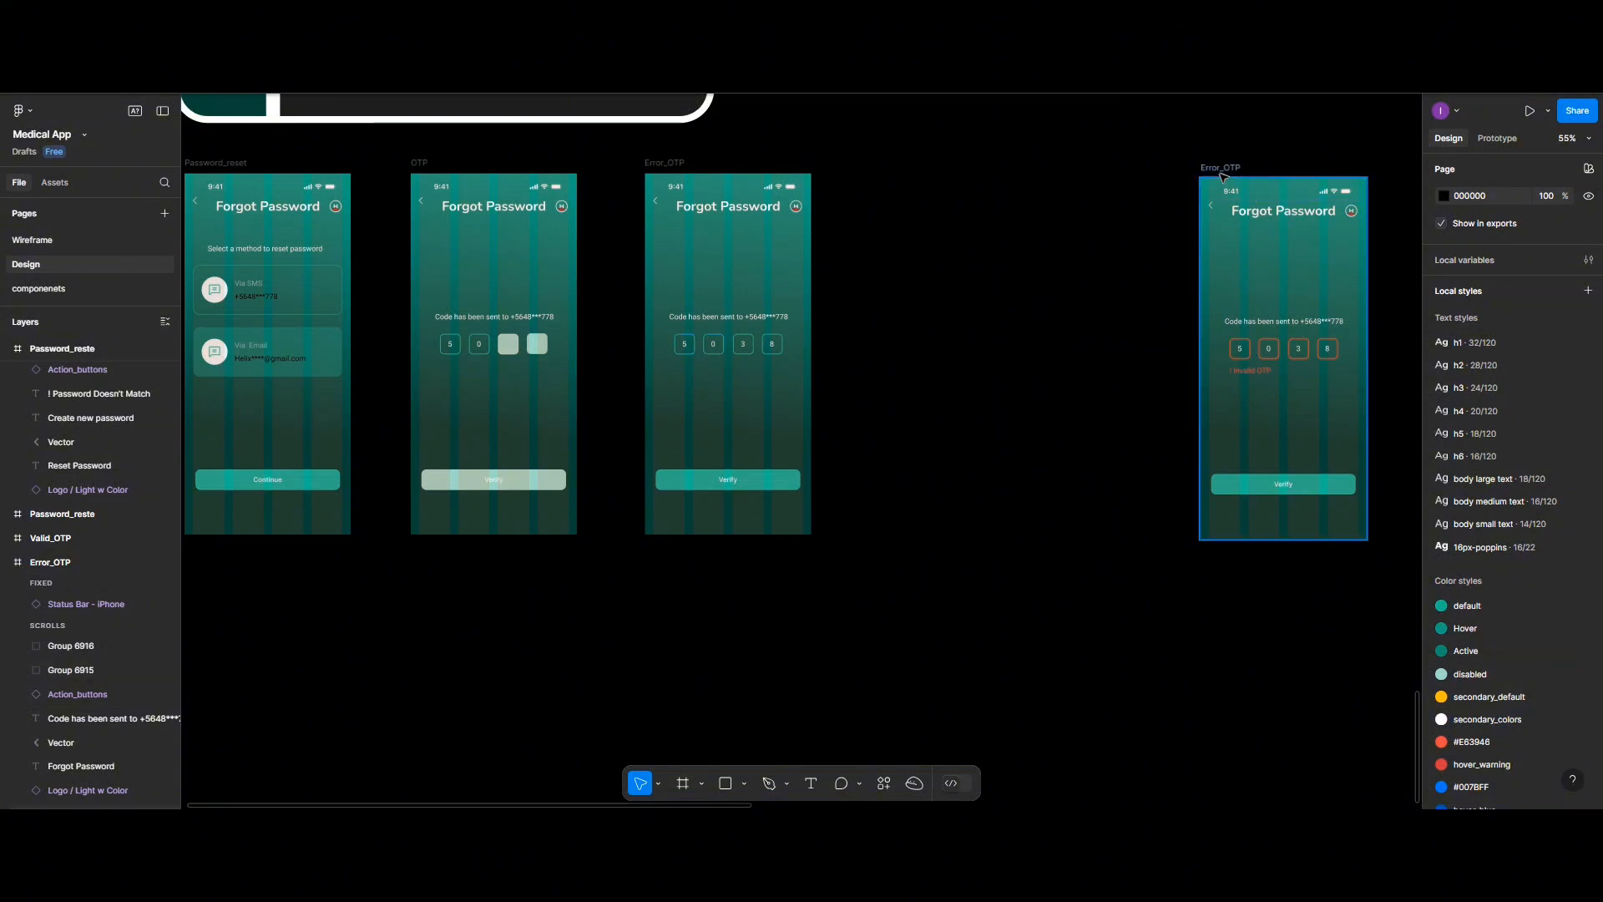
# Move the original Error_OTP frame left beside its duplicate, to X 1363, Y 8682
pyautogui.click(504, 345)
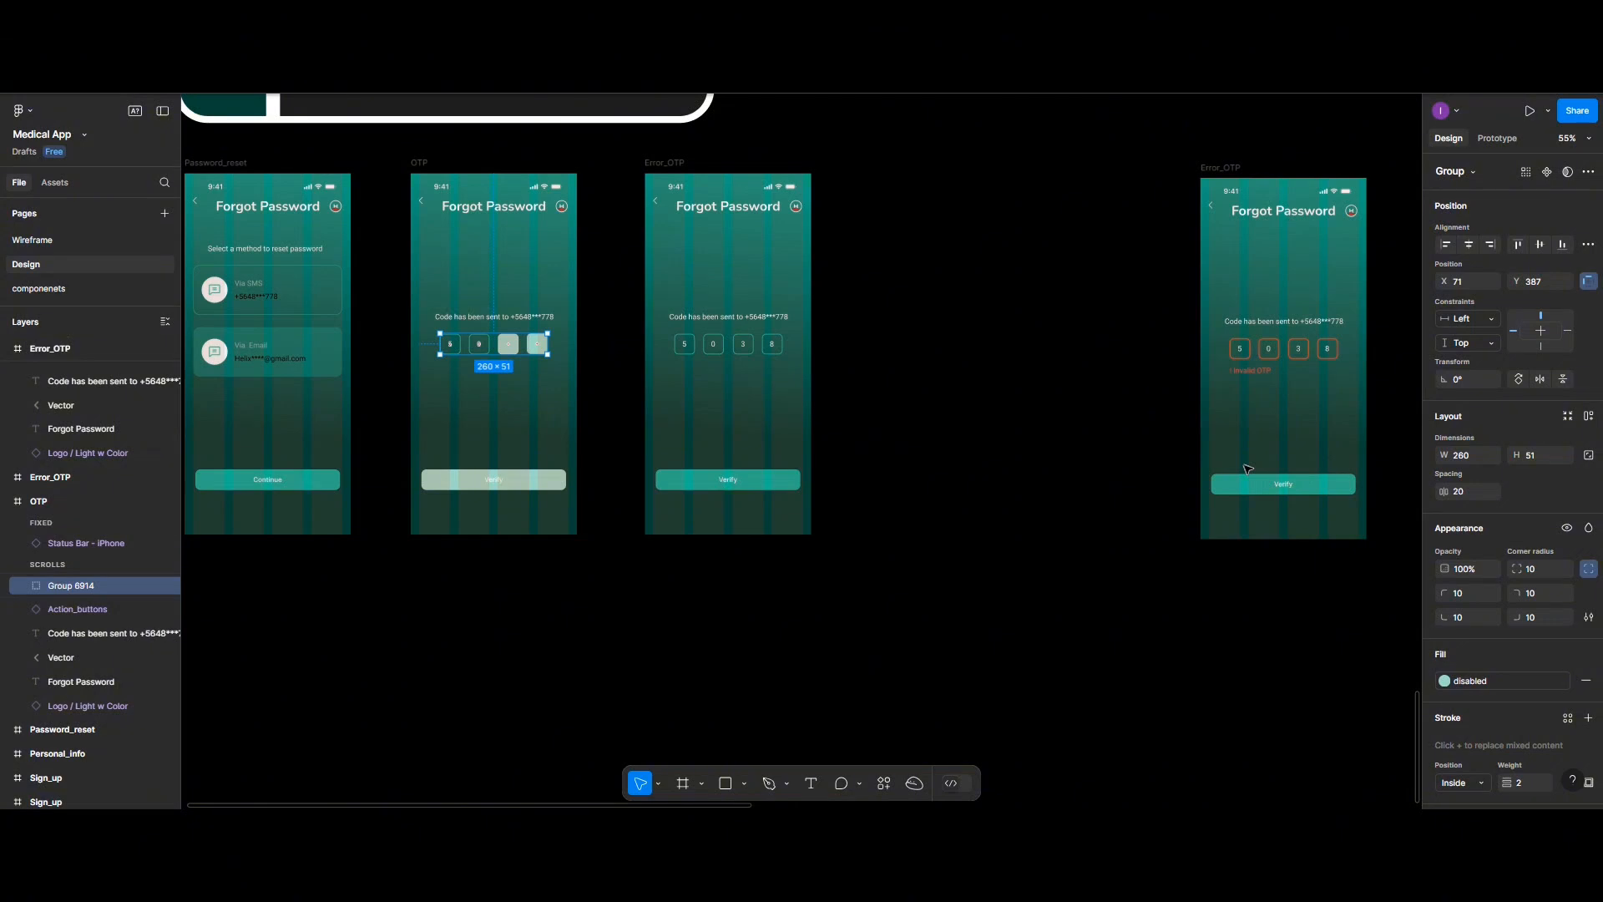
pyautogui.scroll(-3, 1235, 466)
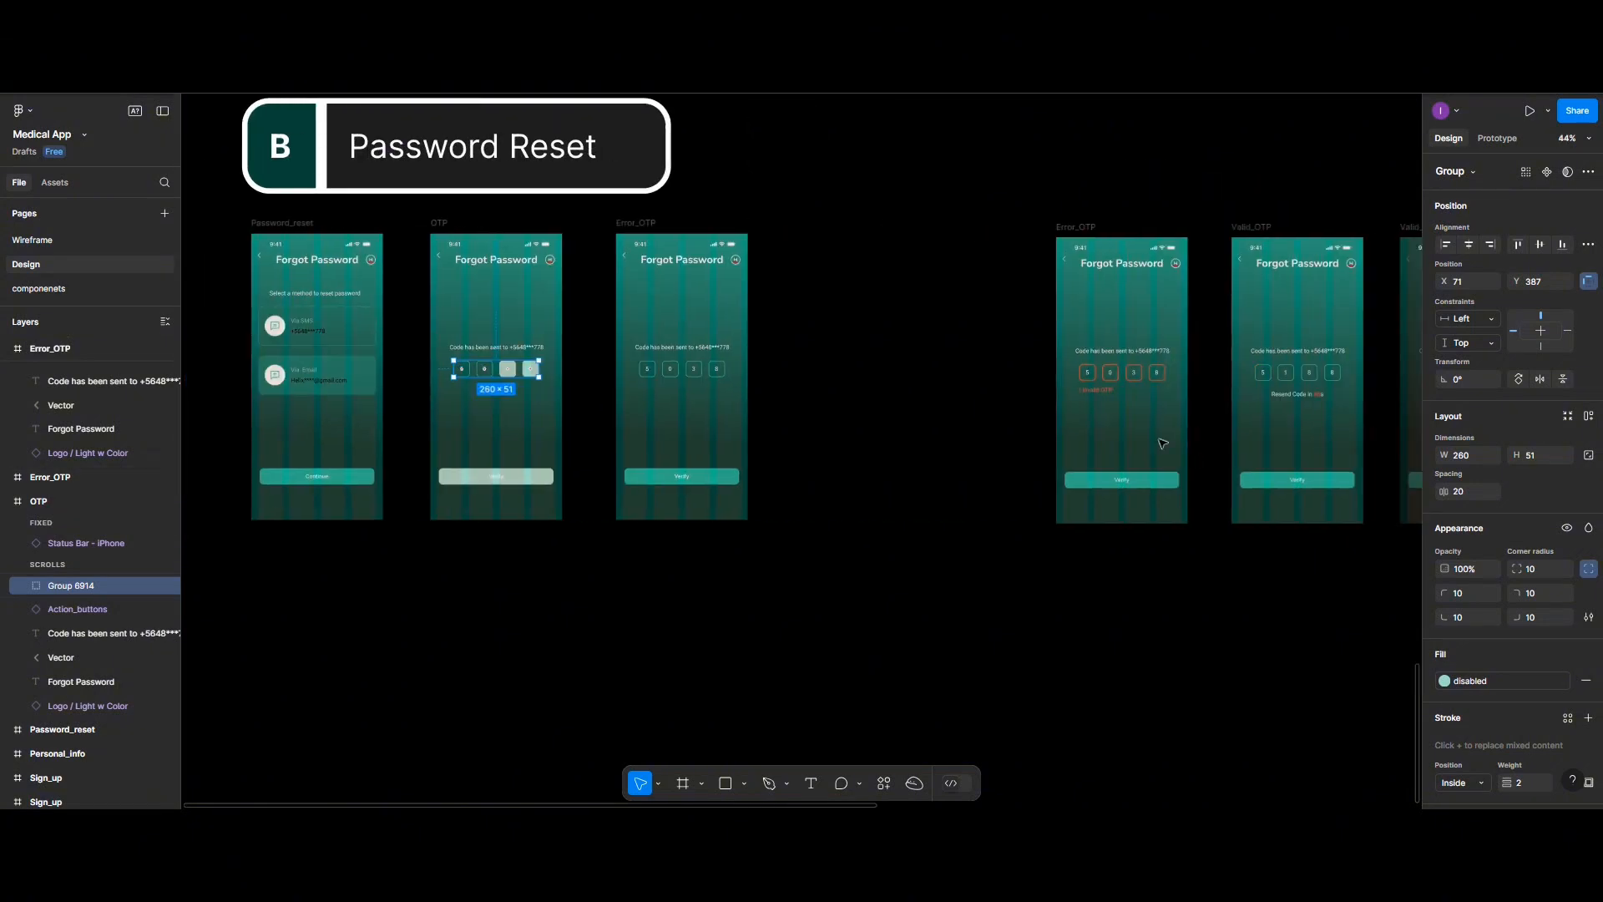
pyautogui.click(1071, 228)
pyautogui.moveTo(1074, 231); pyautogui.dragTo(845, 240)
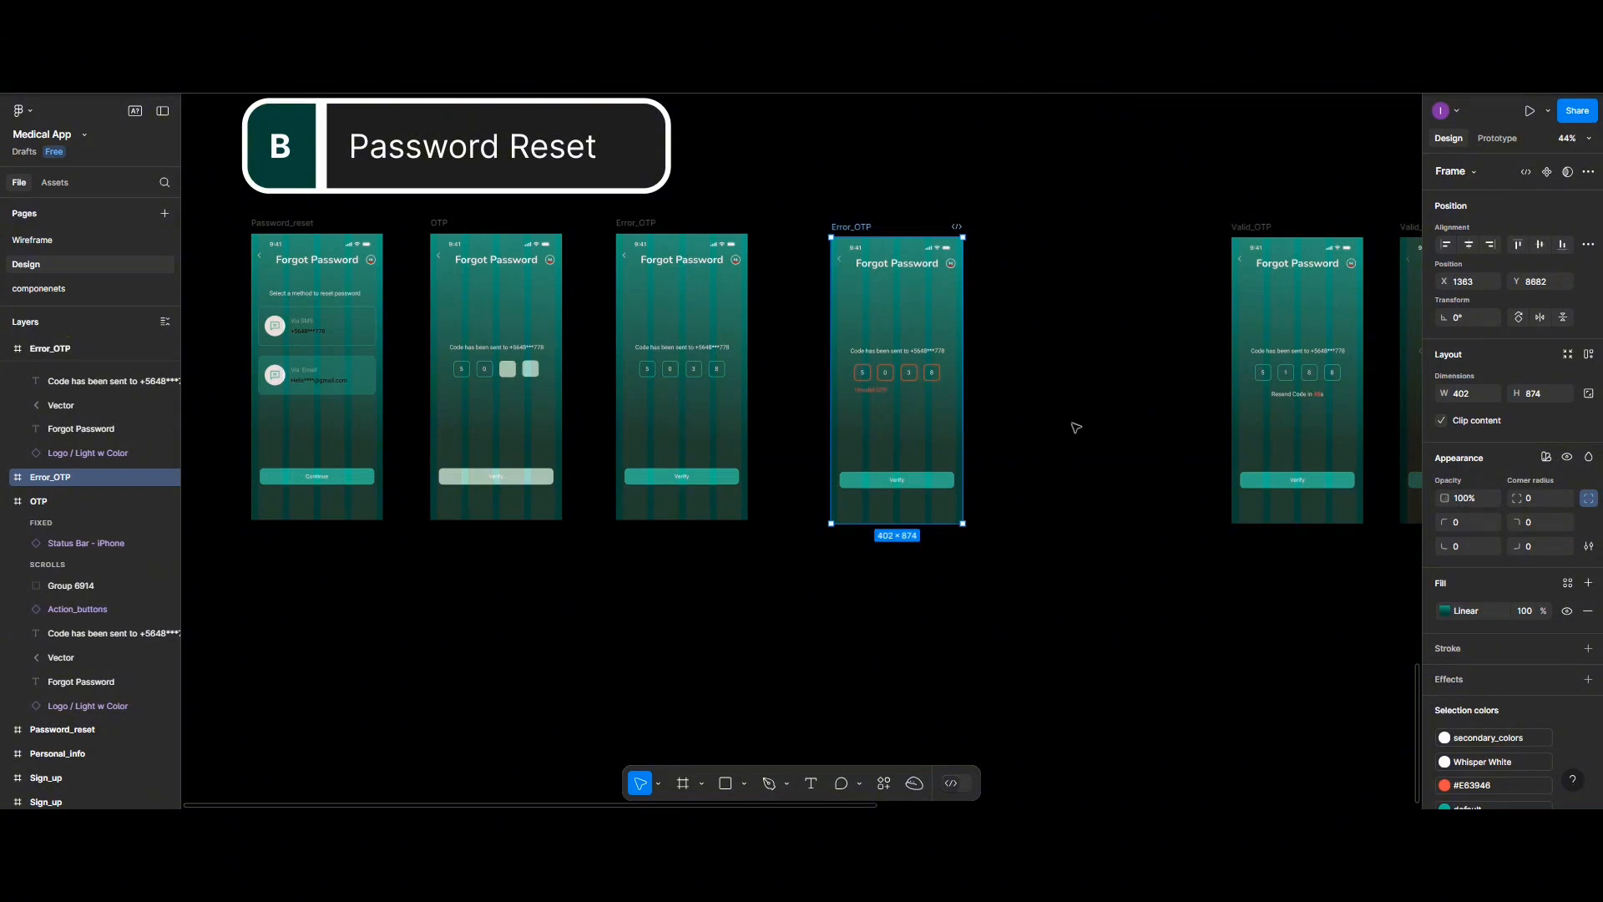
# Examine the code boxes and Verify buttons across the Error_OTP and Valid_OTP frames
pyautogui.scroll(5, 1021, 441)
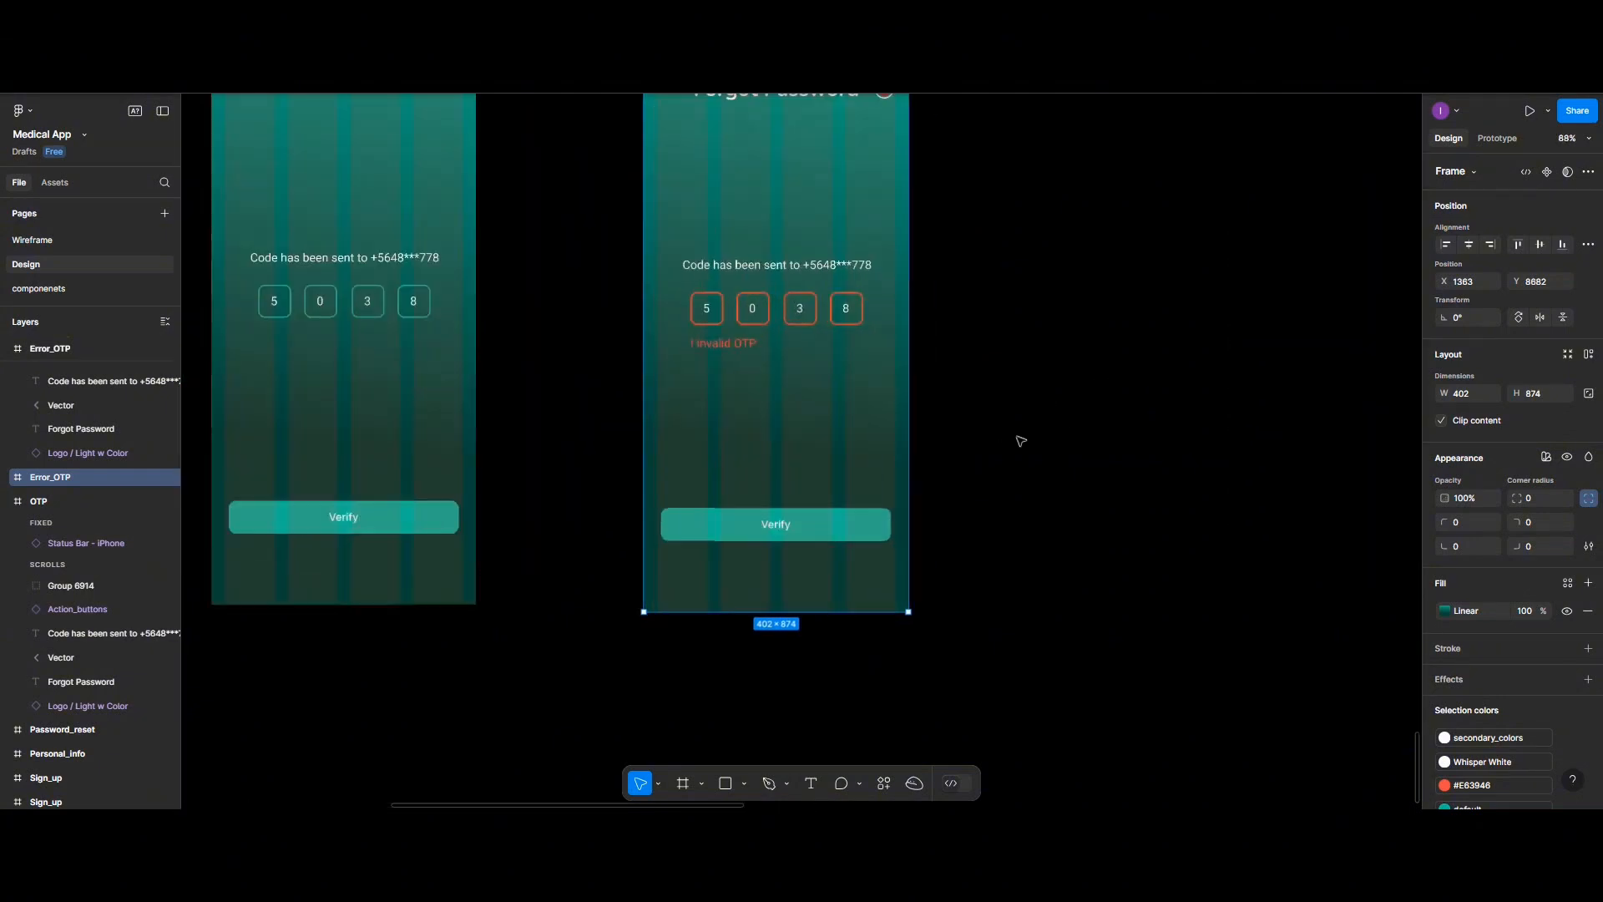
pyautogui.click(819, 322)
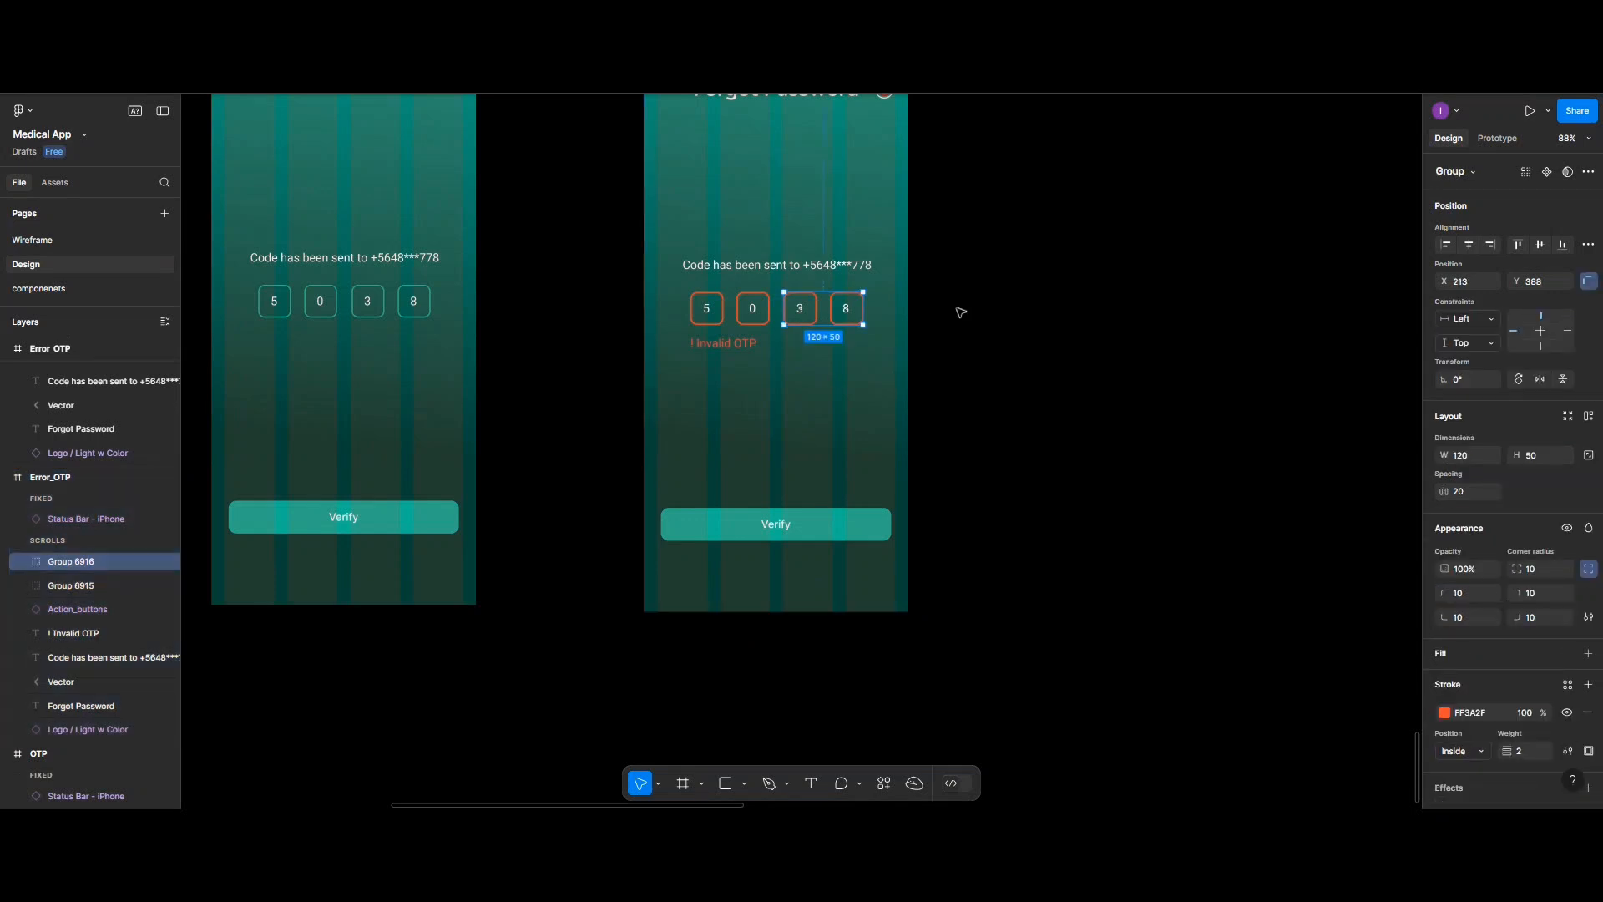
pyautogui.scroll(-3, 1036, 358)
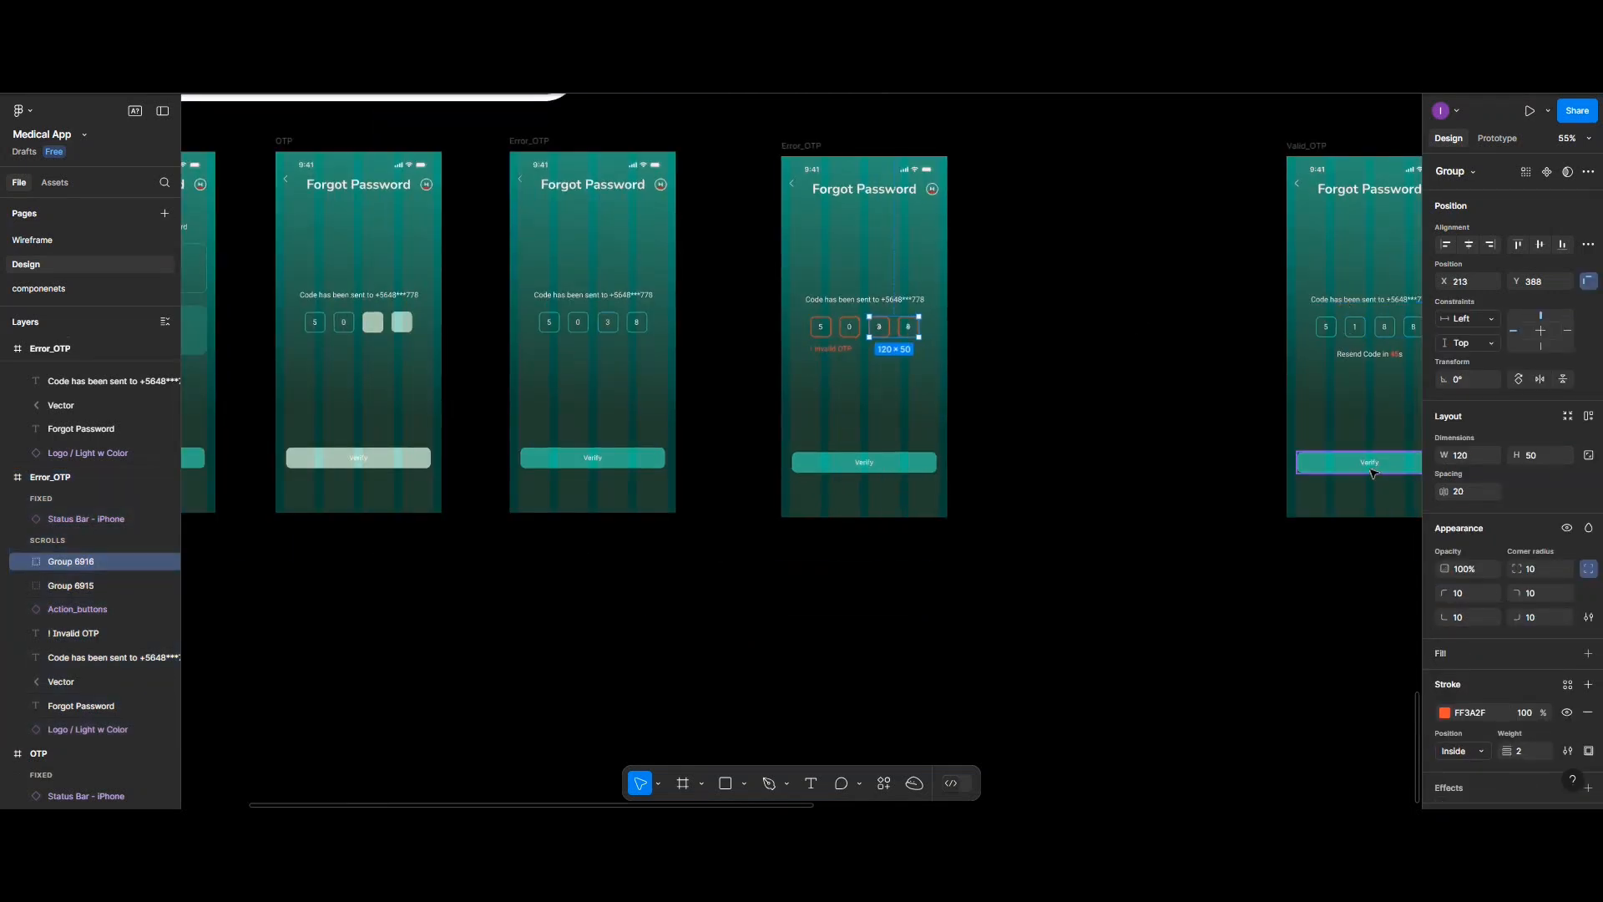
pyautogui.hscroll(-1, 1366, 474)
pyautogui.hscroll(4, 1366, 473)
pyautogui.hscroll(1, 1257, 464)
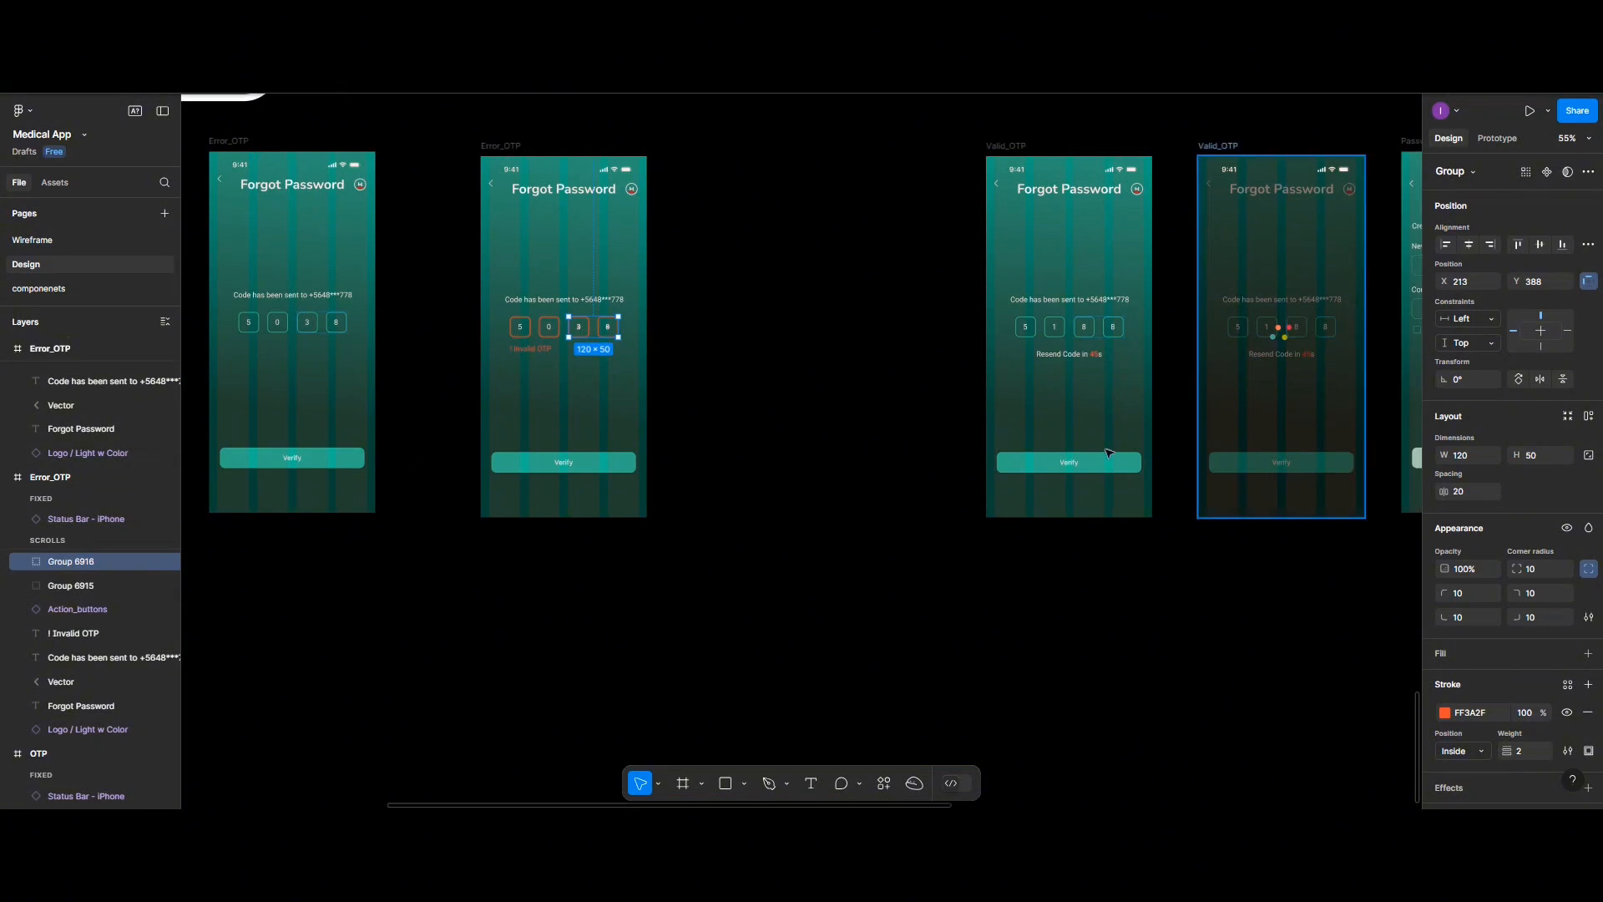
pyautogui.hscroll(-1, 885, 452)
pyautogui.hscroll(-1, 884, 452)
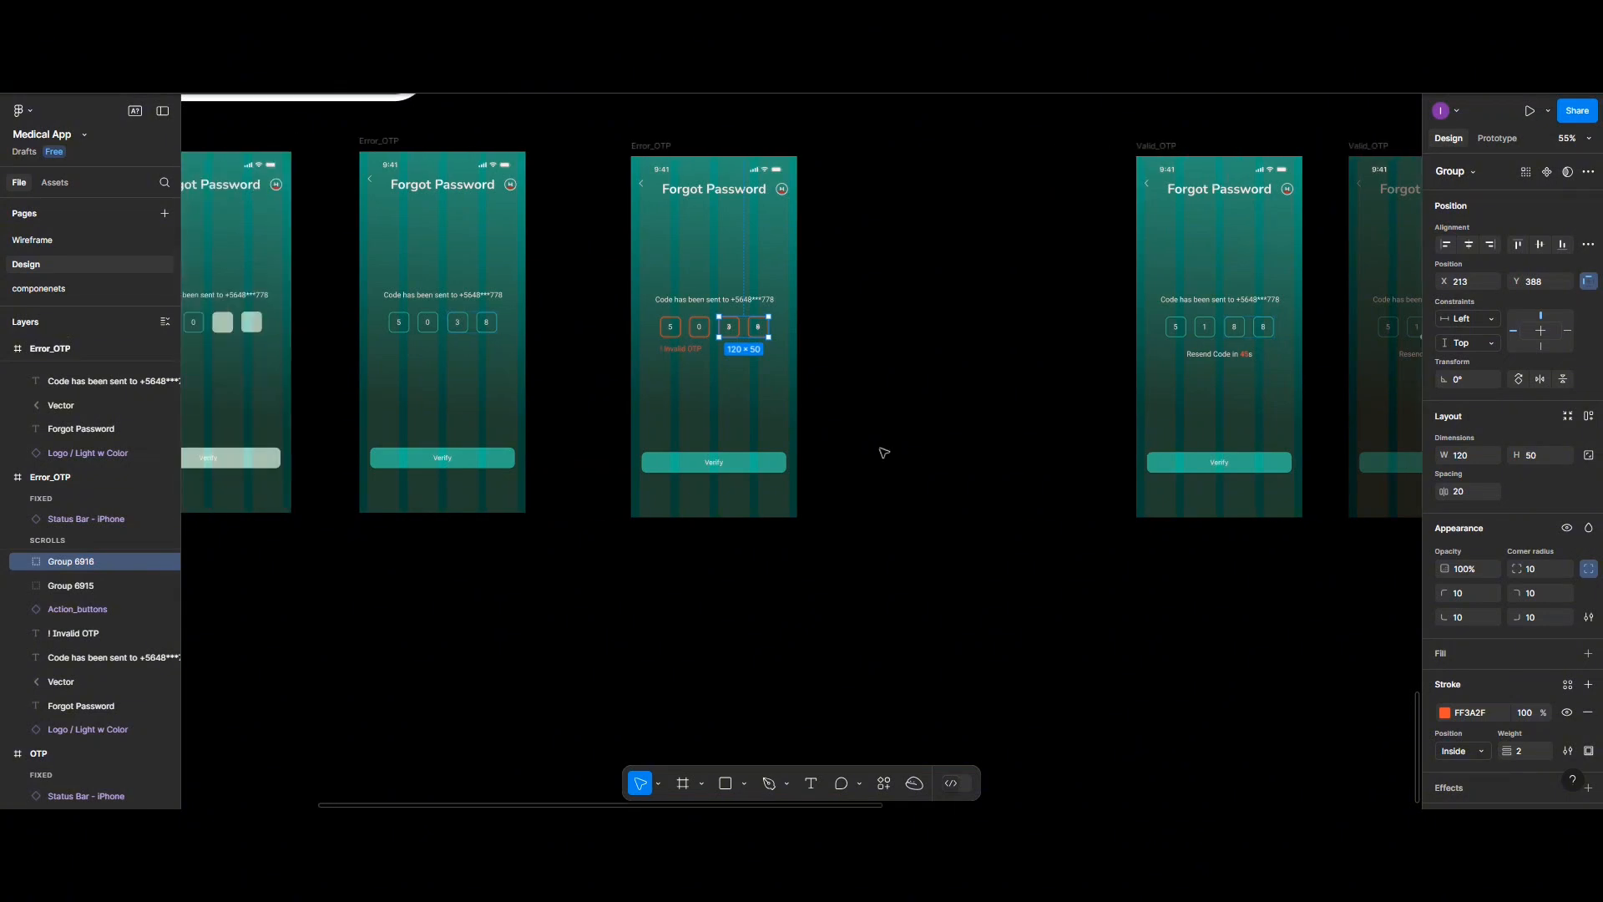
# Move the frames from Valid_OTP onward left, leaving a gap of 145 after the original Error_OTP frame
pyautogui.scroll(-5, 885, 453)
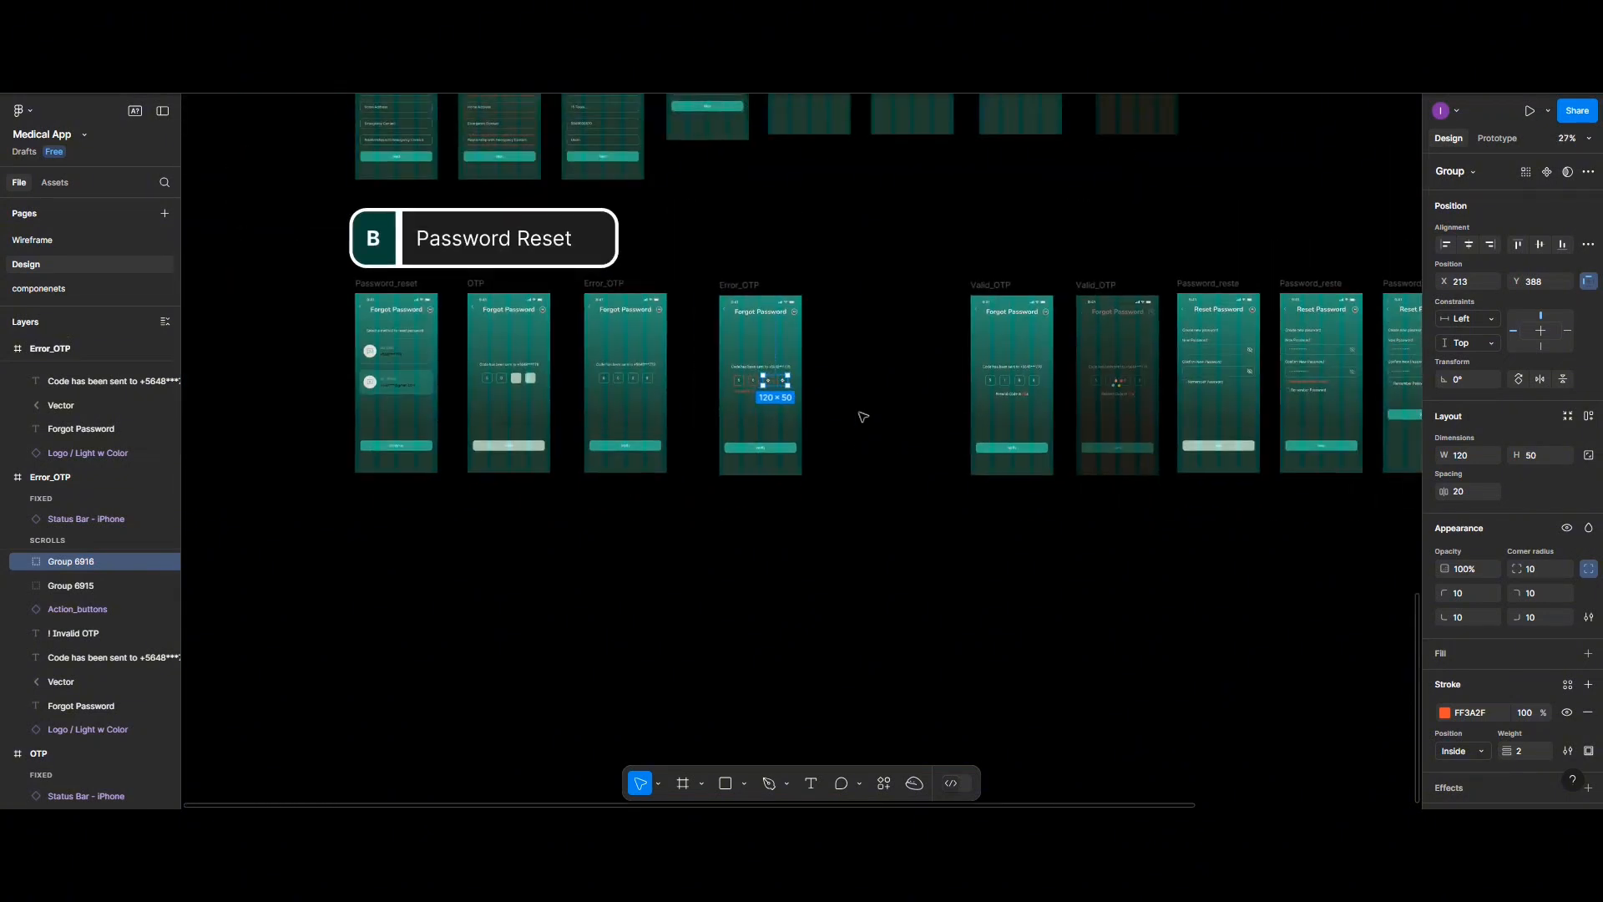
pyautogui.scroll(-3, 971, 288)
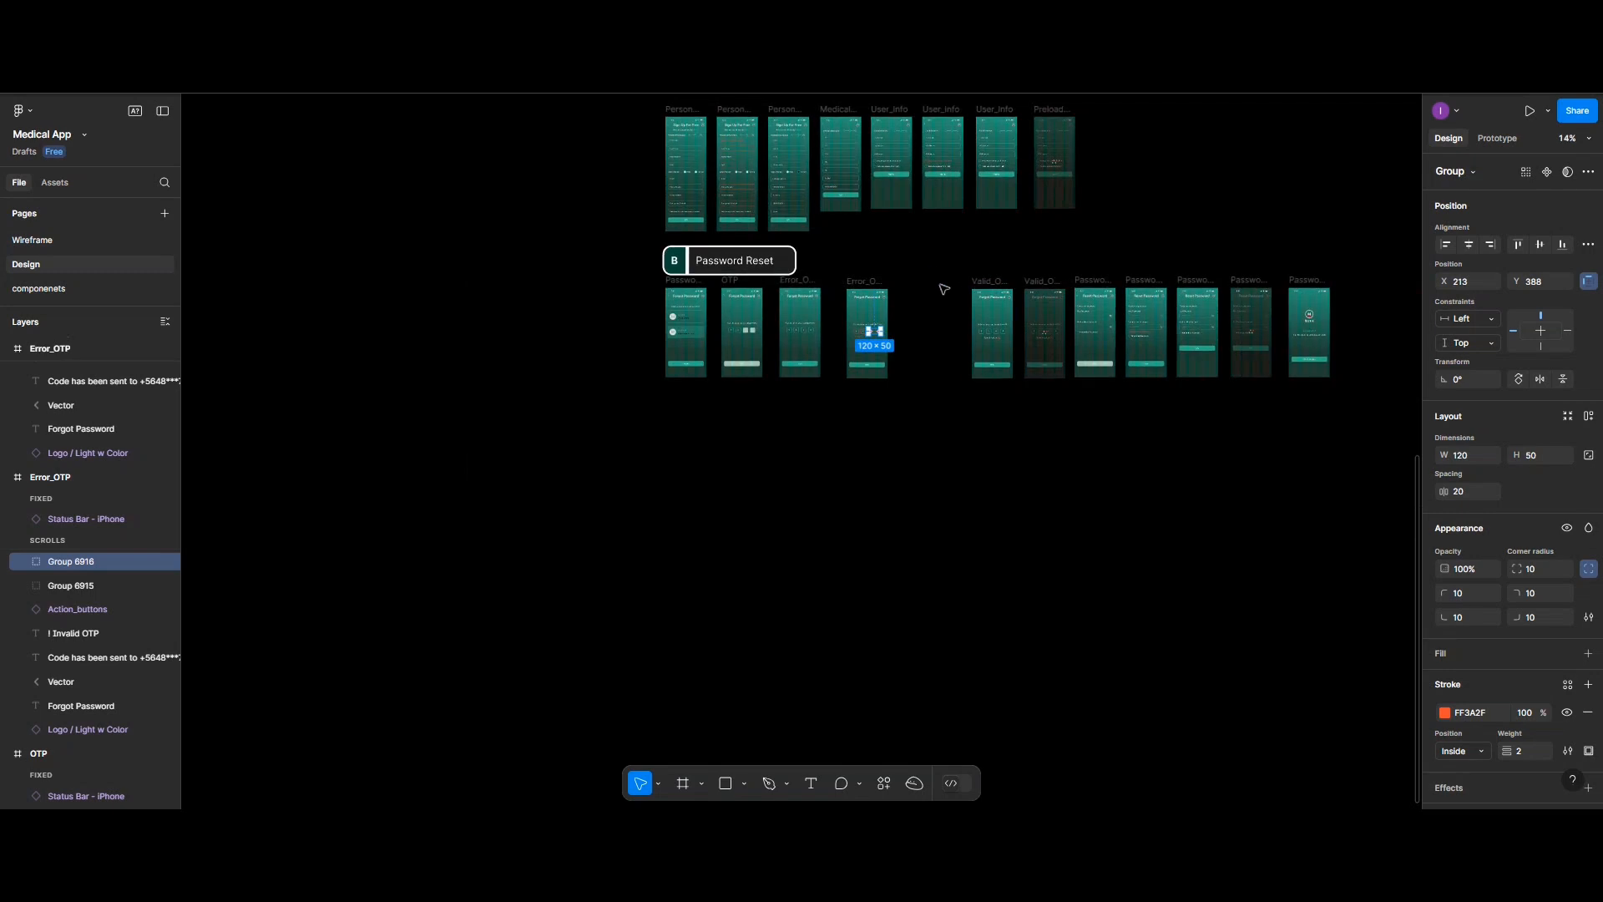
pyautogui.moveTo(1360, 409); pyautogui.dragTo(930, 265)
pyautogui.moveTo(1210, 355)
pyautogui.mouseDown()
pyautogui.moveTo(1181, 355)
pyautogui.moveTo(1198, 352)
pyautogui.mouseUp()
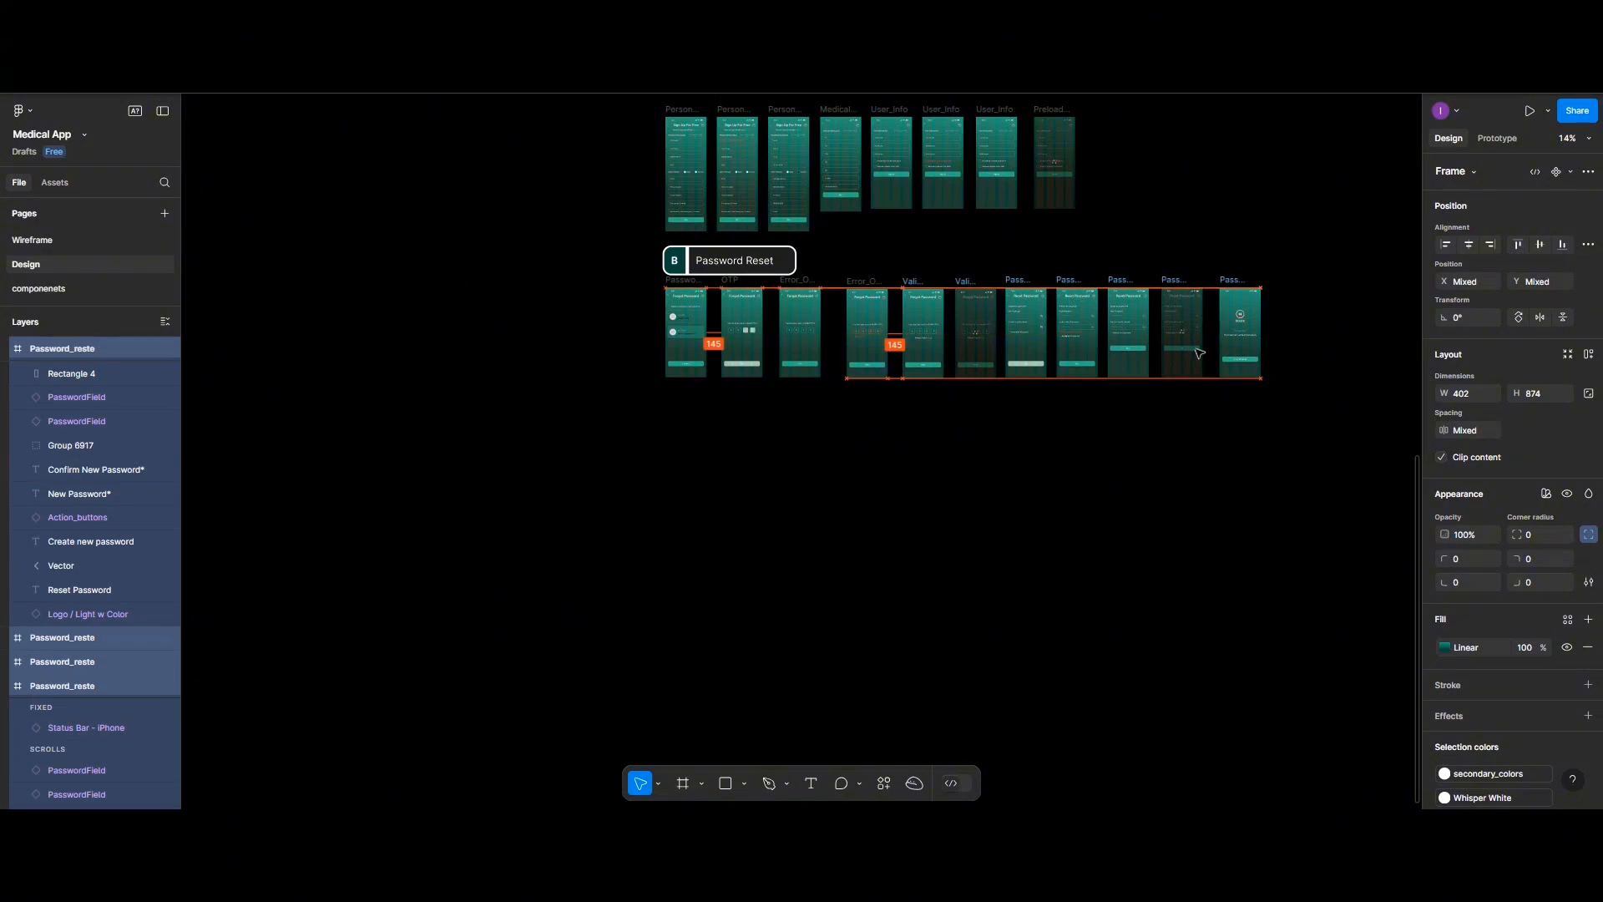
# Distribute all the Password Reset frames horizontally and set the spacing between them to 100
pyautogui.click(599, 326)
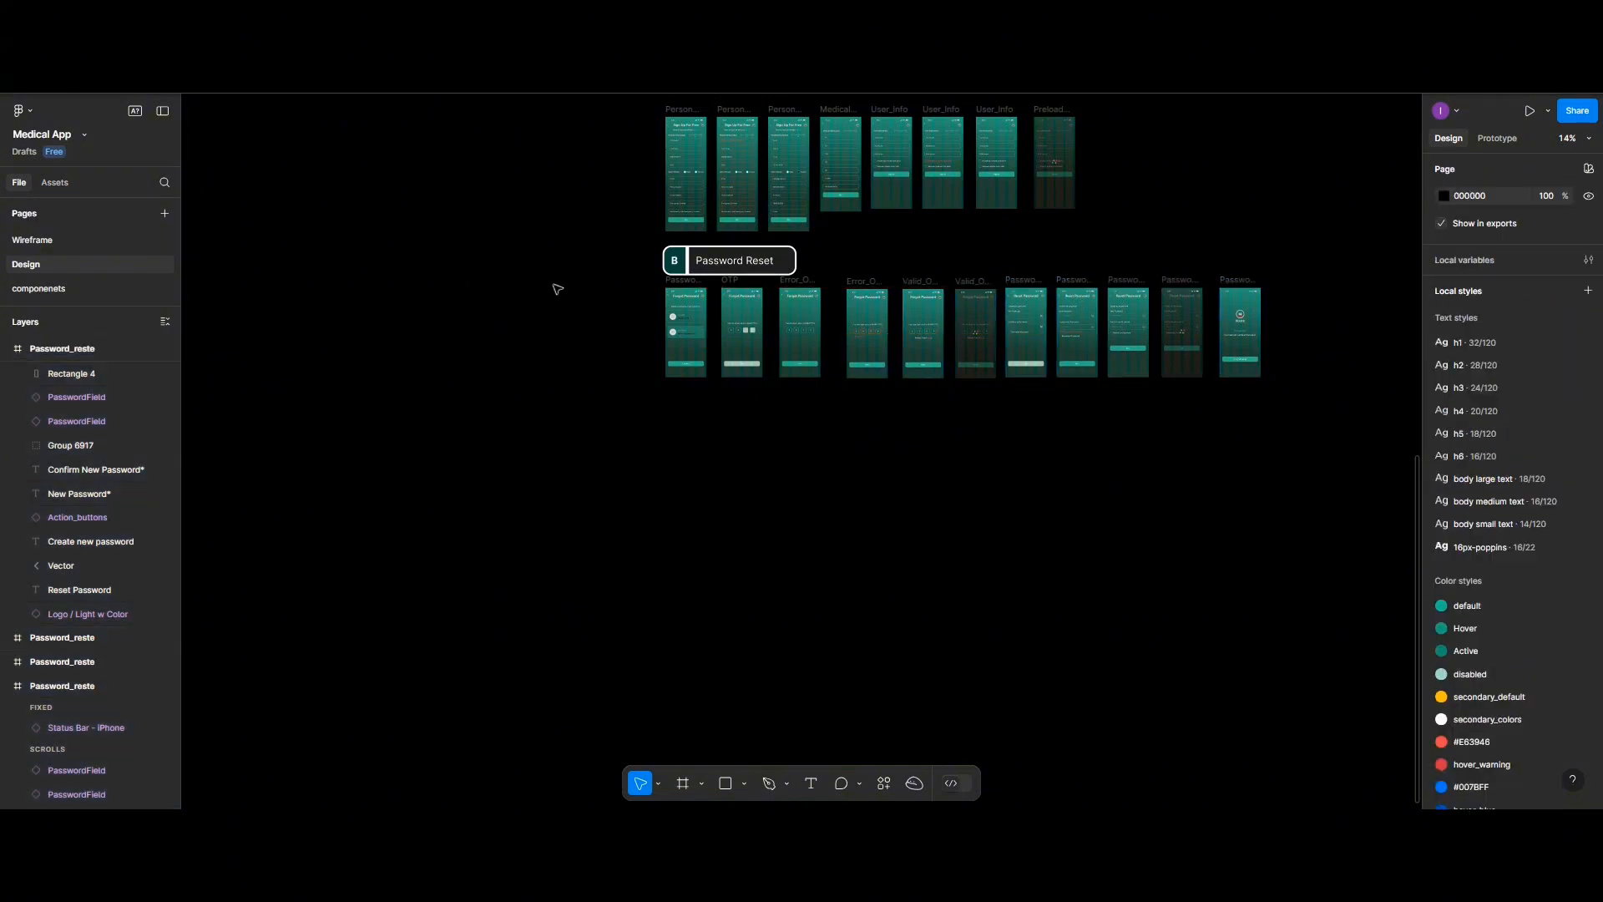
pyautogui.moveTo(554, 286); pyautogui.dragTo(668, 372)
pyautogui.moveTo(1343, 418); pyautogui.dragTo(1369, 403)
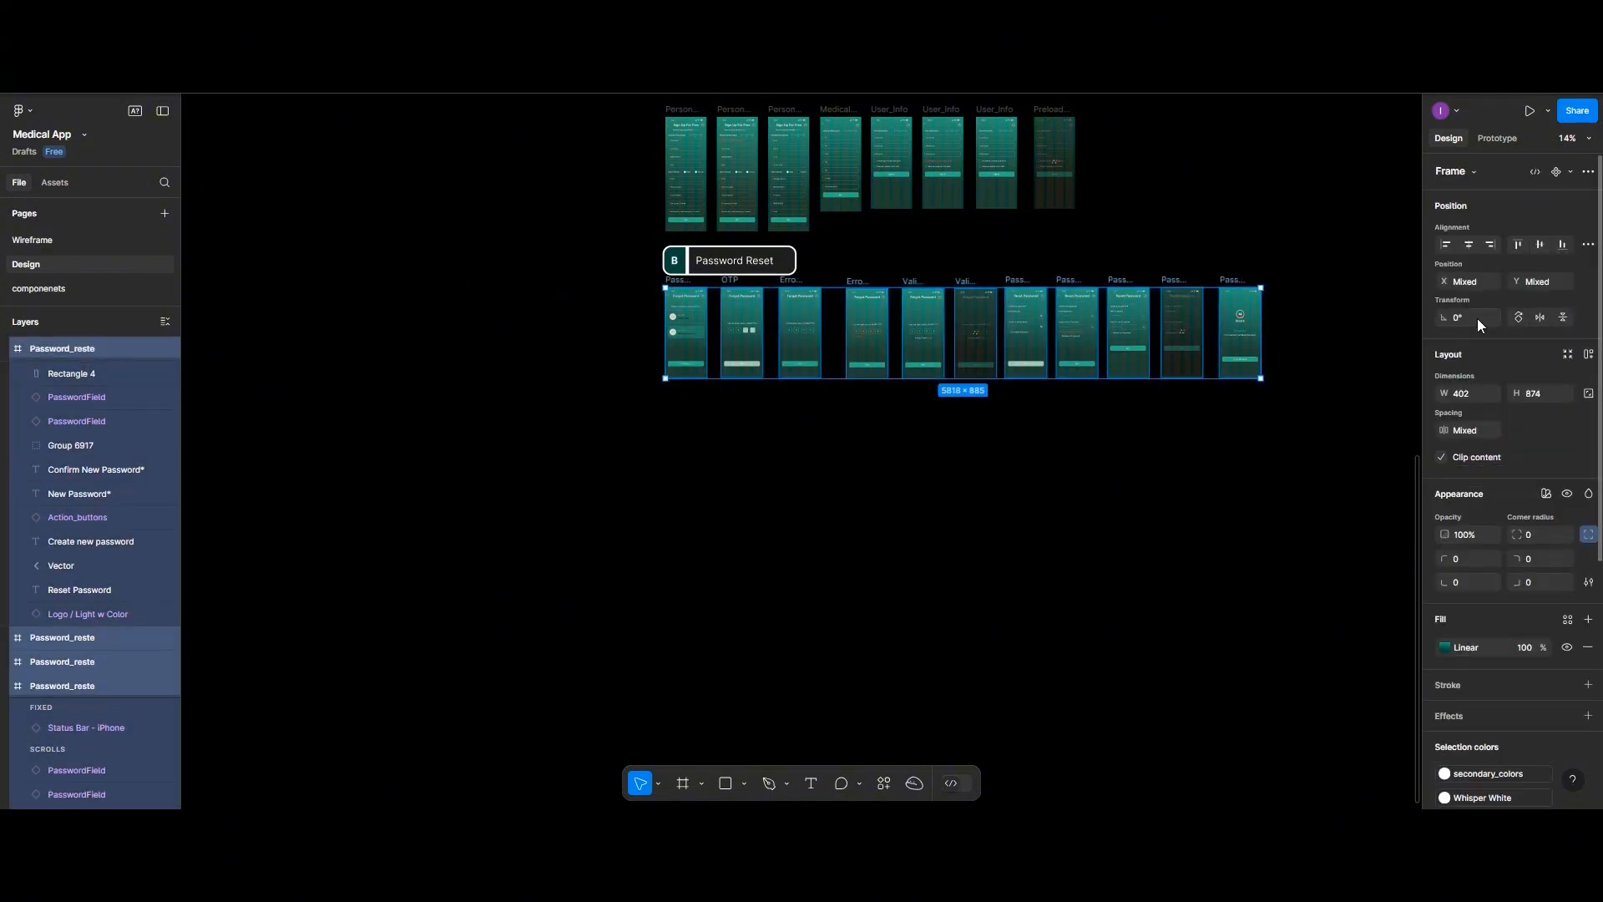
pyautogui.click(1588, 244)
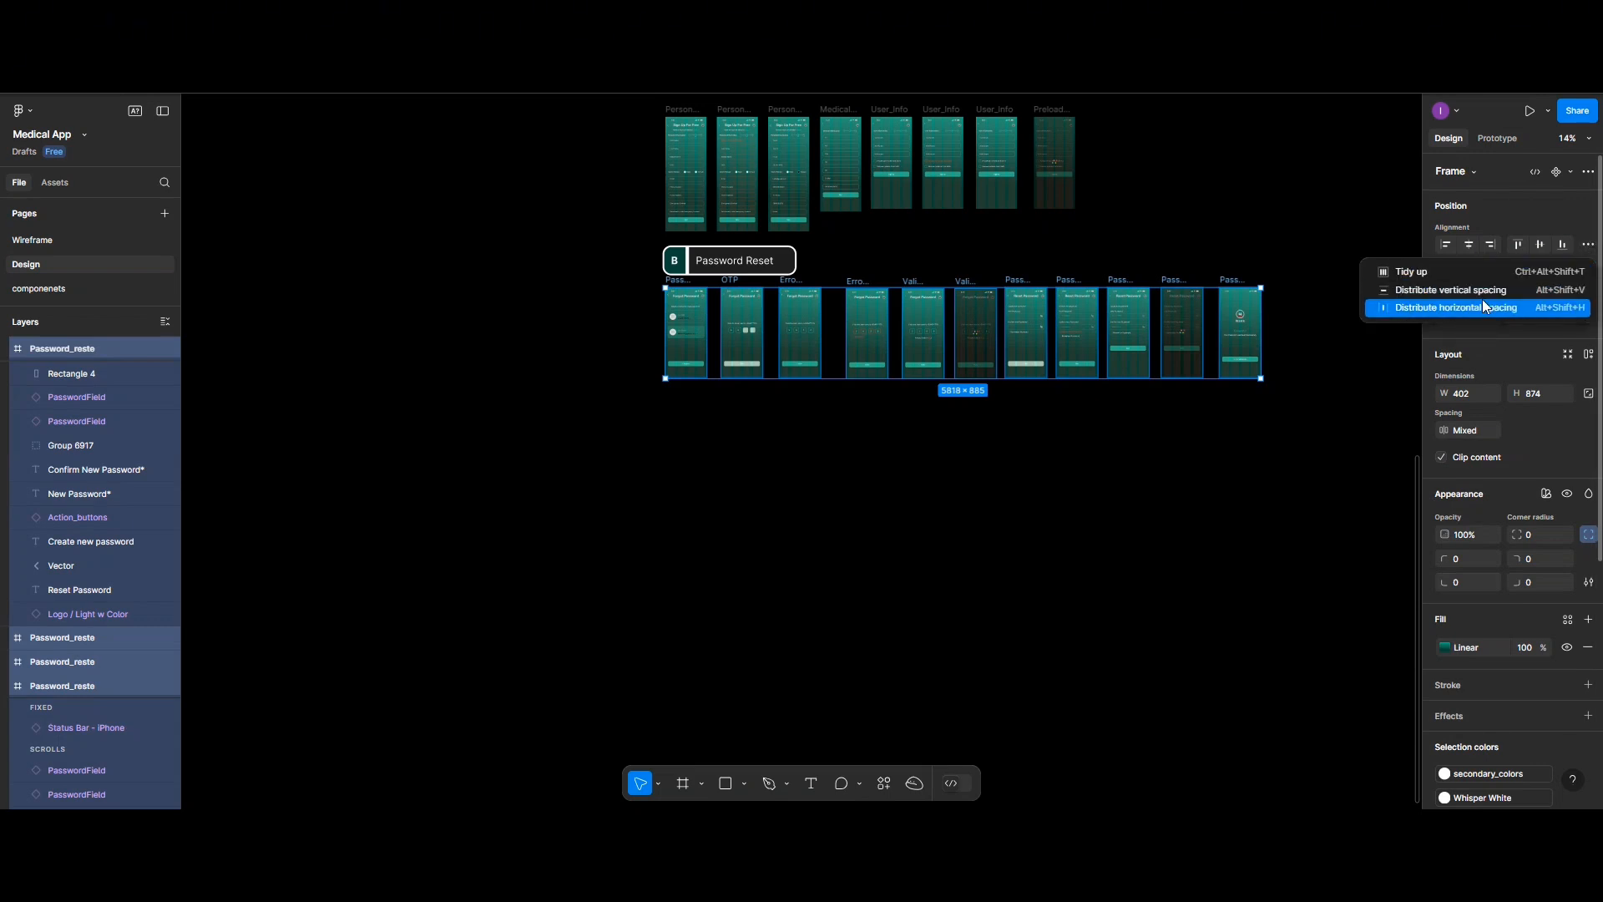
pyautogui.click(1481, 307)
pyautogui.click(1470, 431)
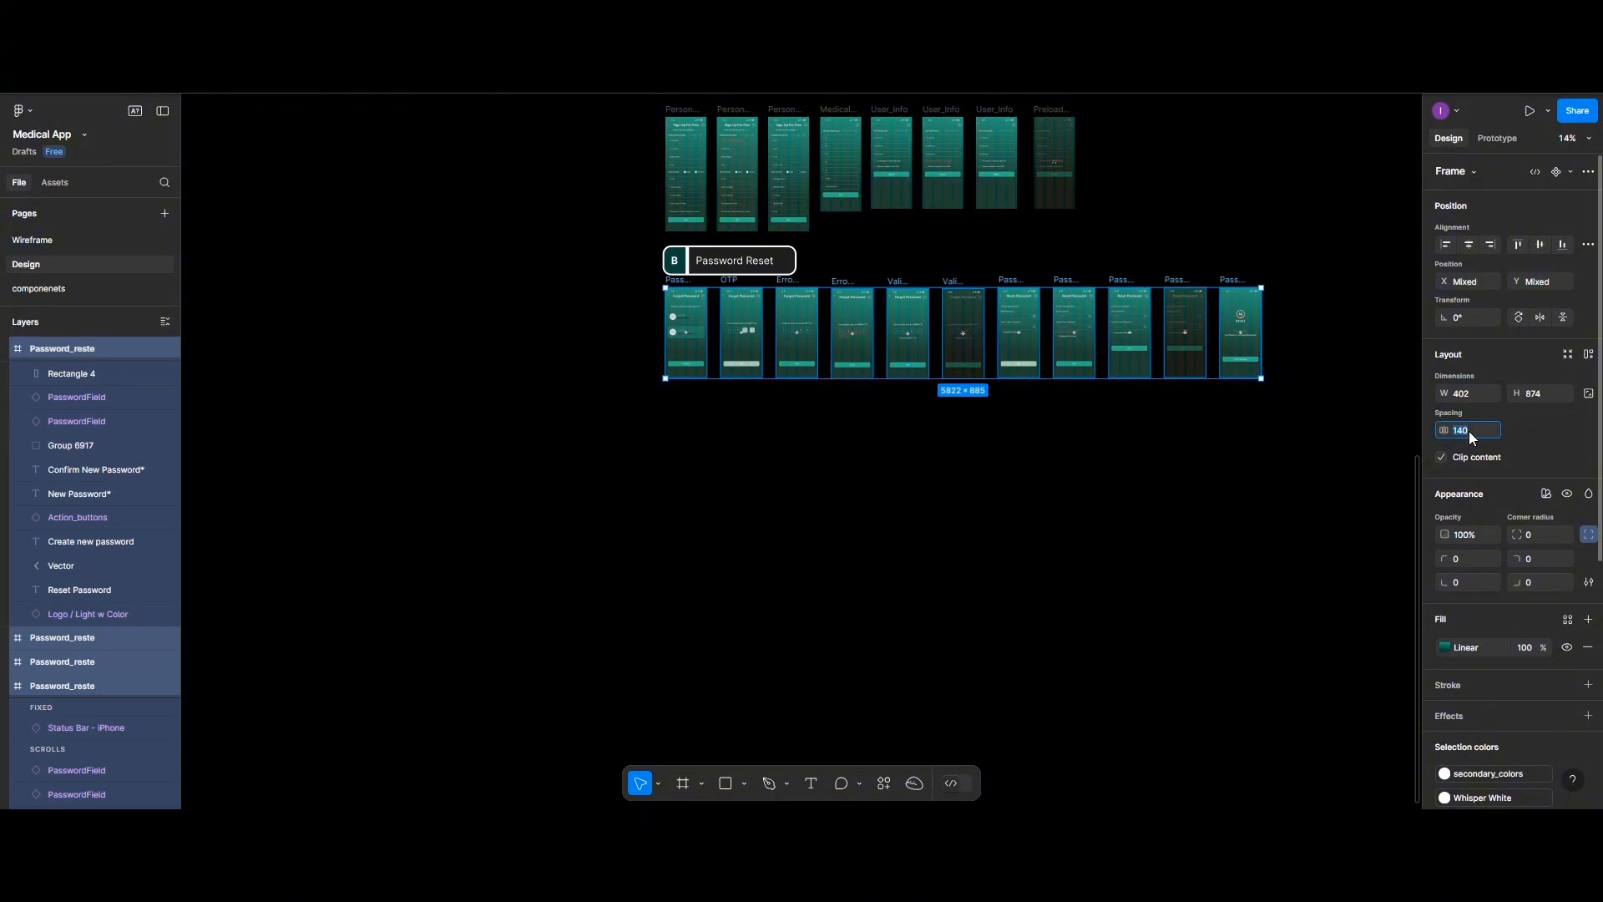
pyautogui.write('100')
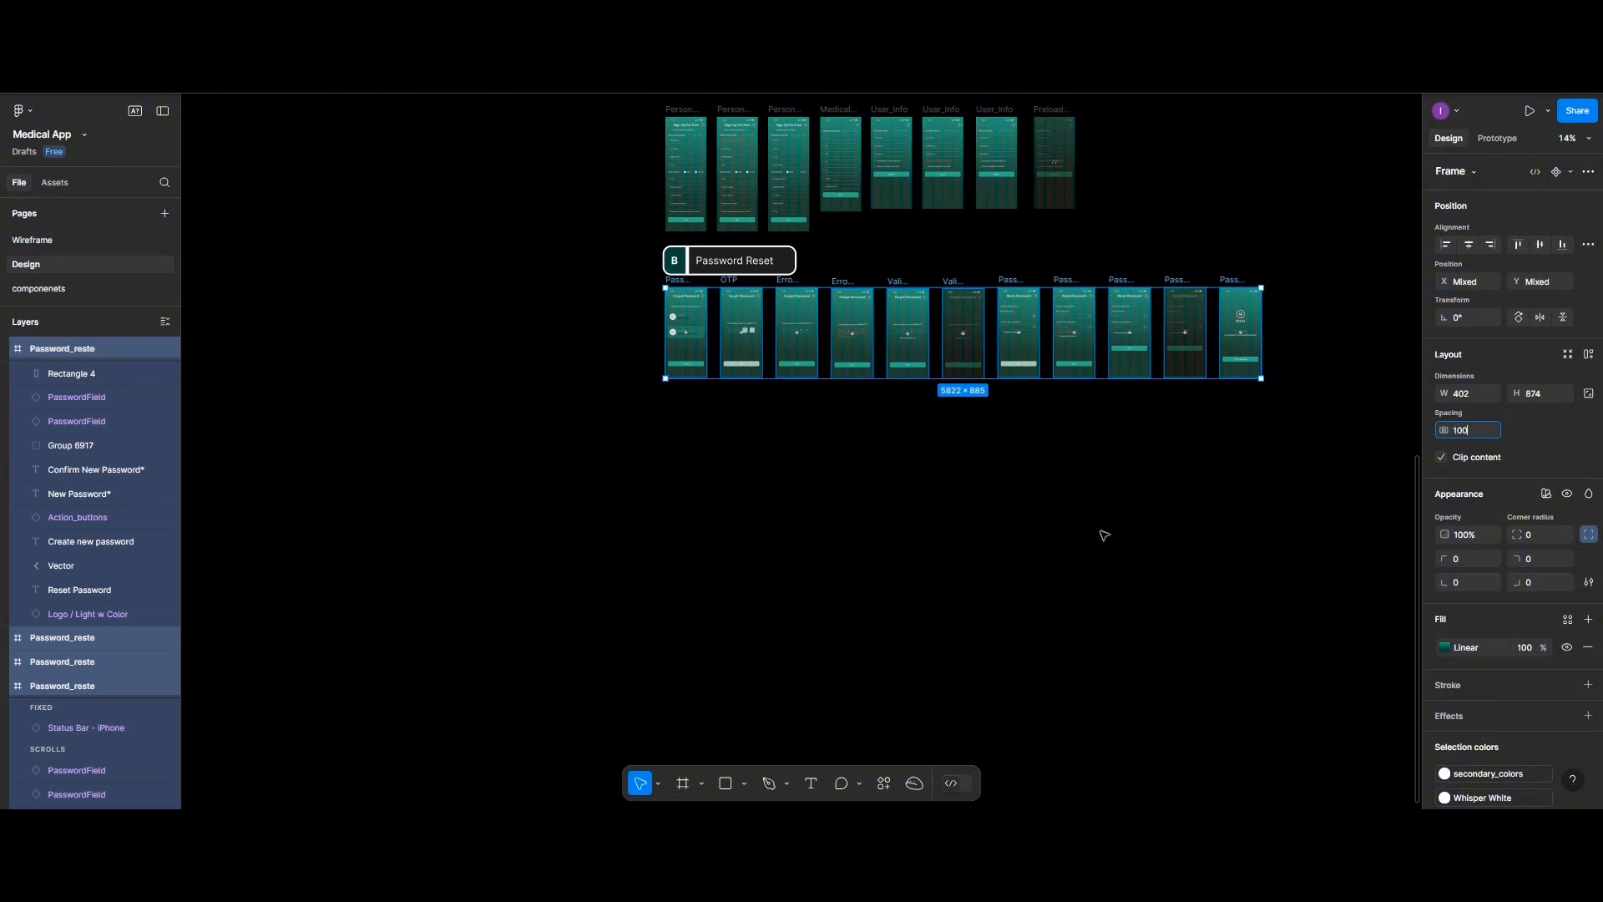
pyautogui.click(959, 425)
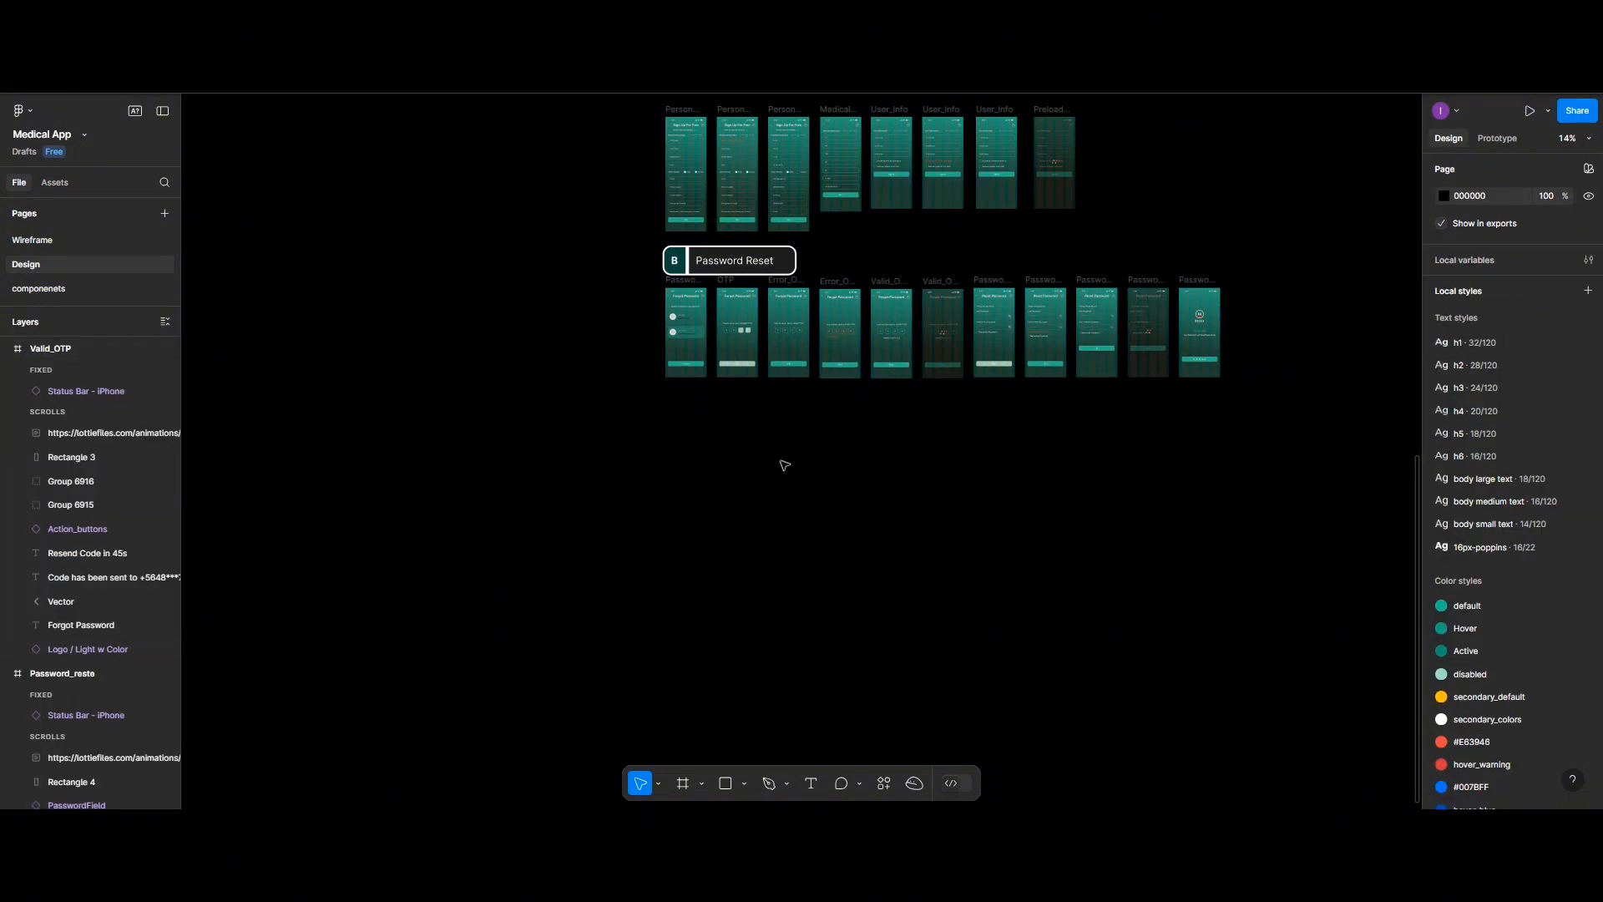
# Link the code boxes on the OTP frame to the adjacent filled-in Error_OTP frame with an On tap, Navigate to, Instant interaction
pyautogui.scroll(5, 785, 465)
pyautogui.scroll(5, 785, 465)
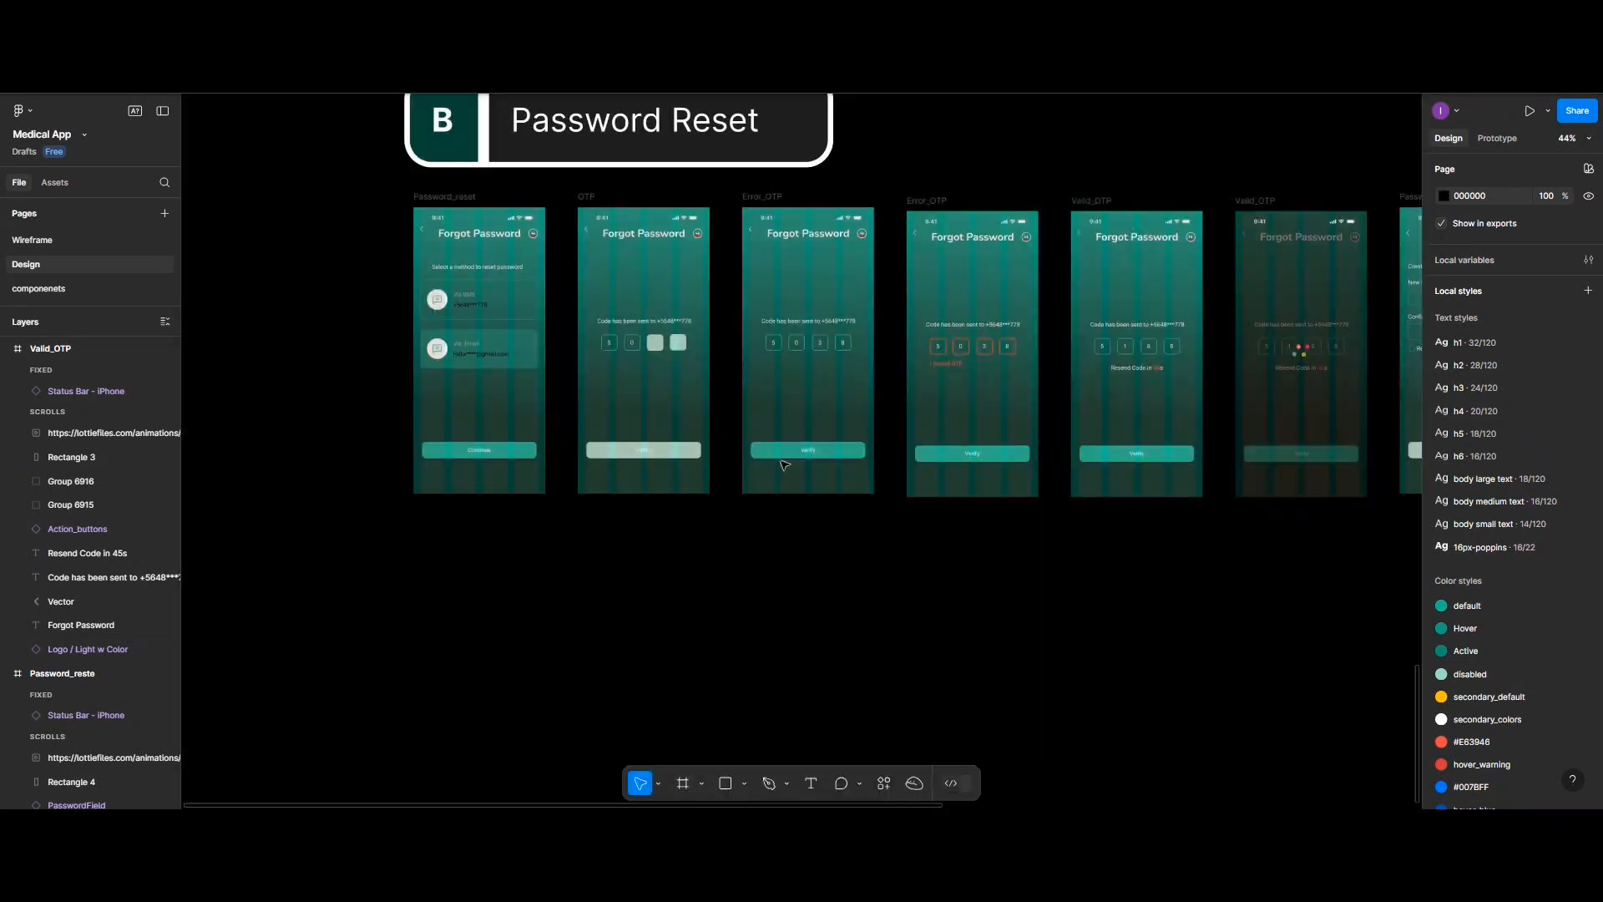
pyautogui.click(1488, 142)
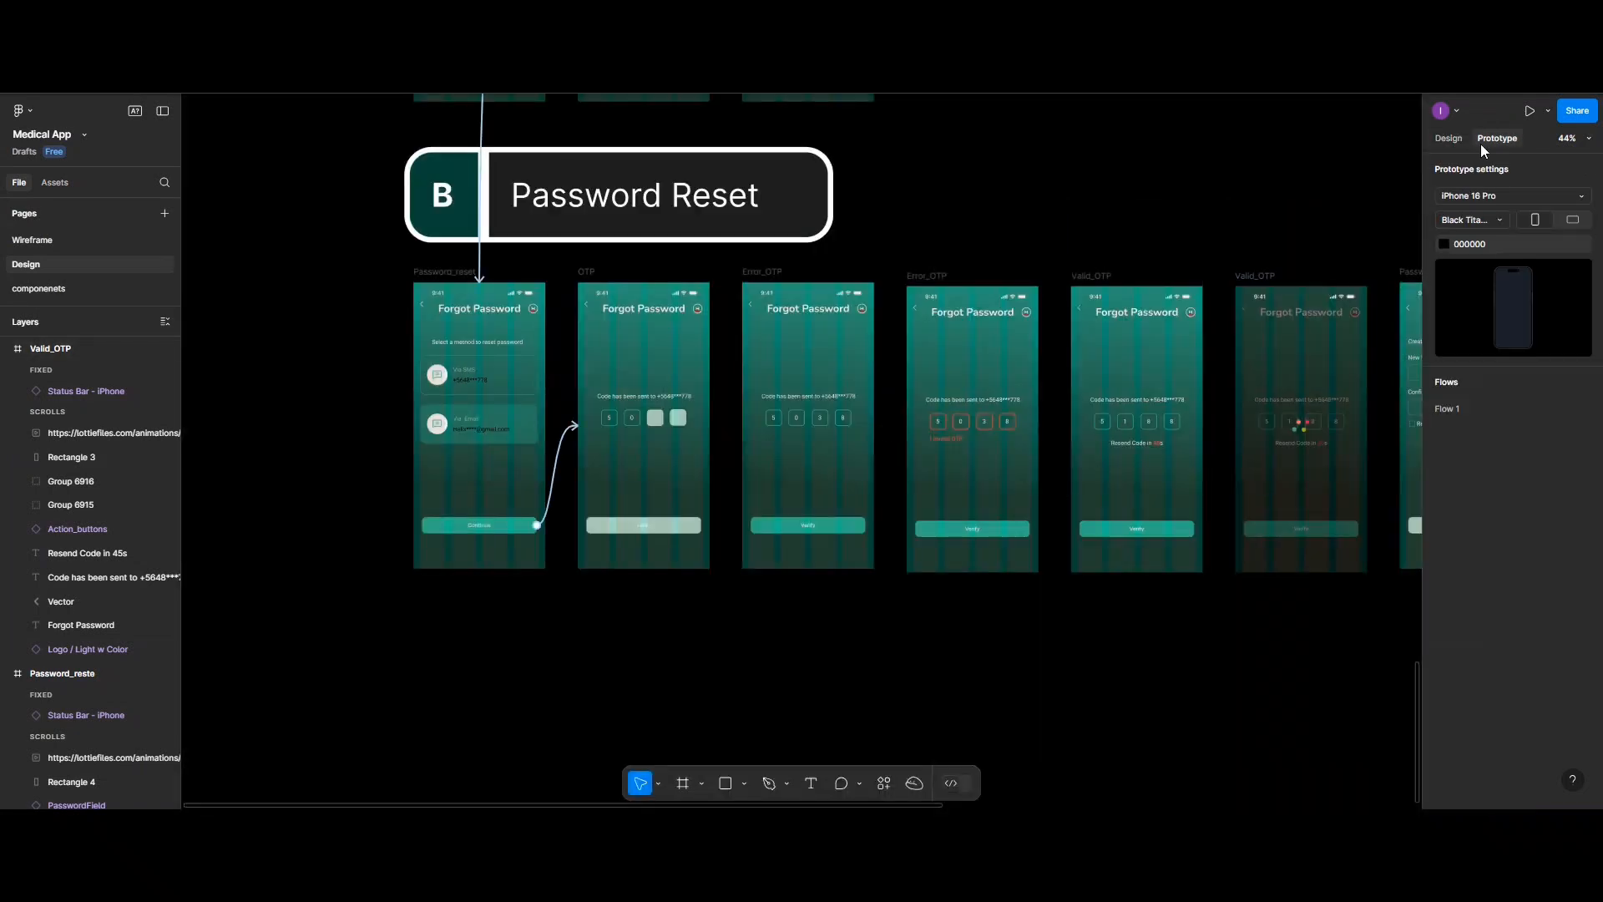
pyautogui.click(673, 423)
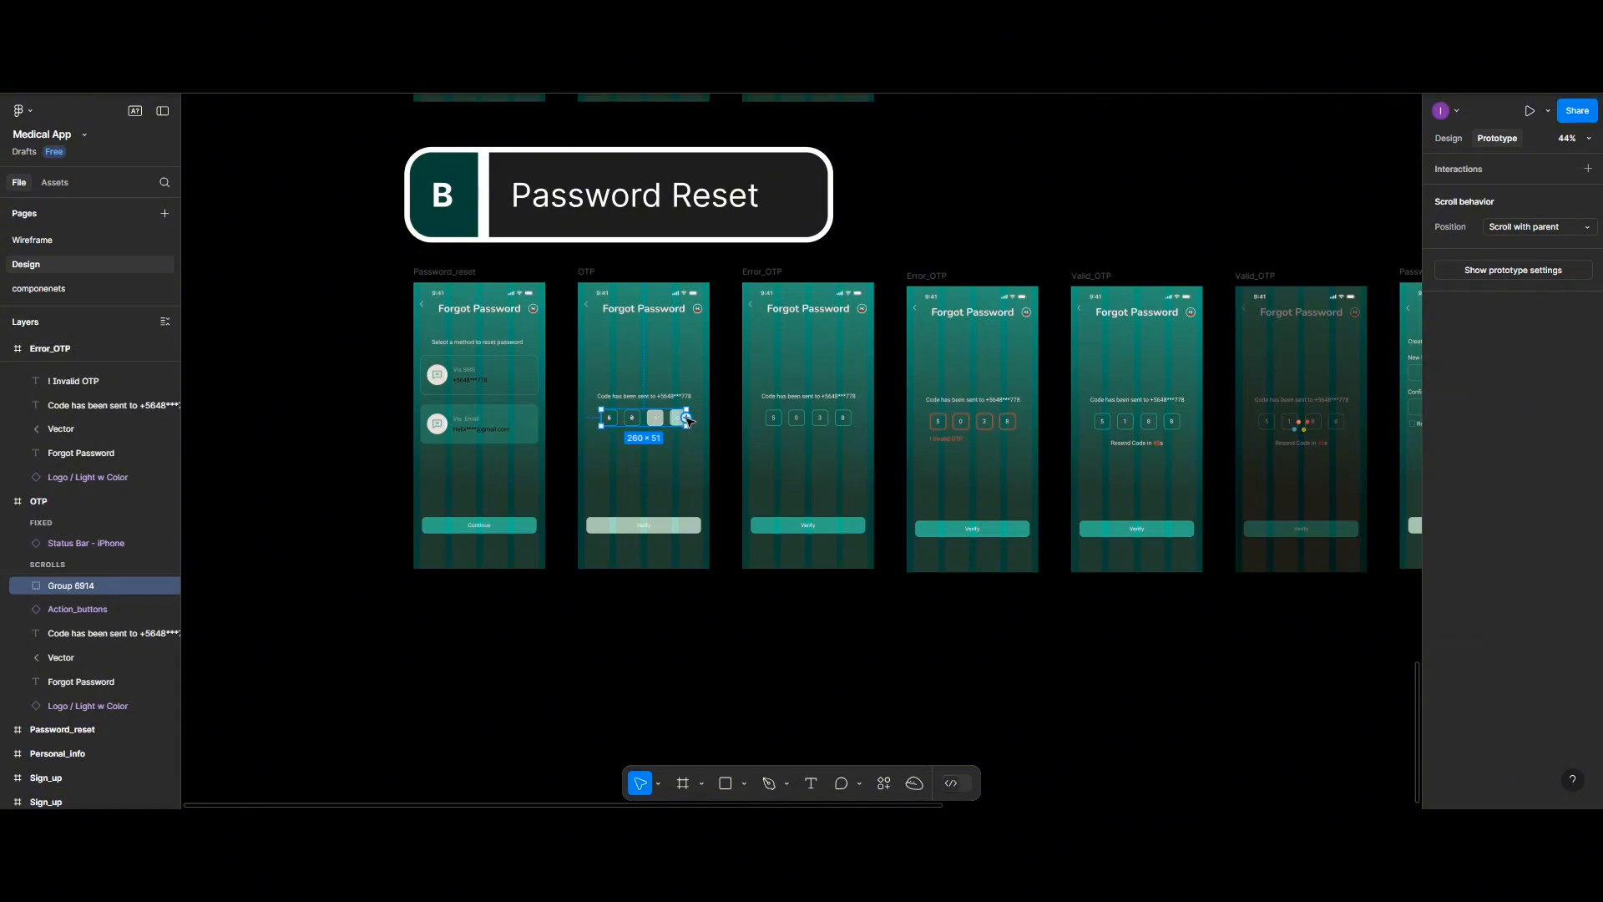
pyautogui.moveTo(686, 418); pyautogui.dragTo(798, 428)
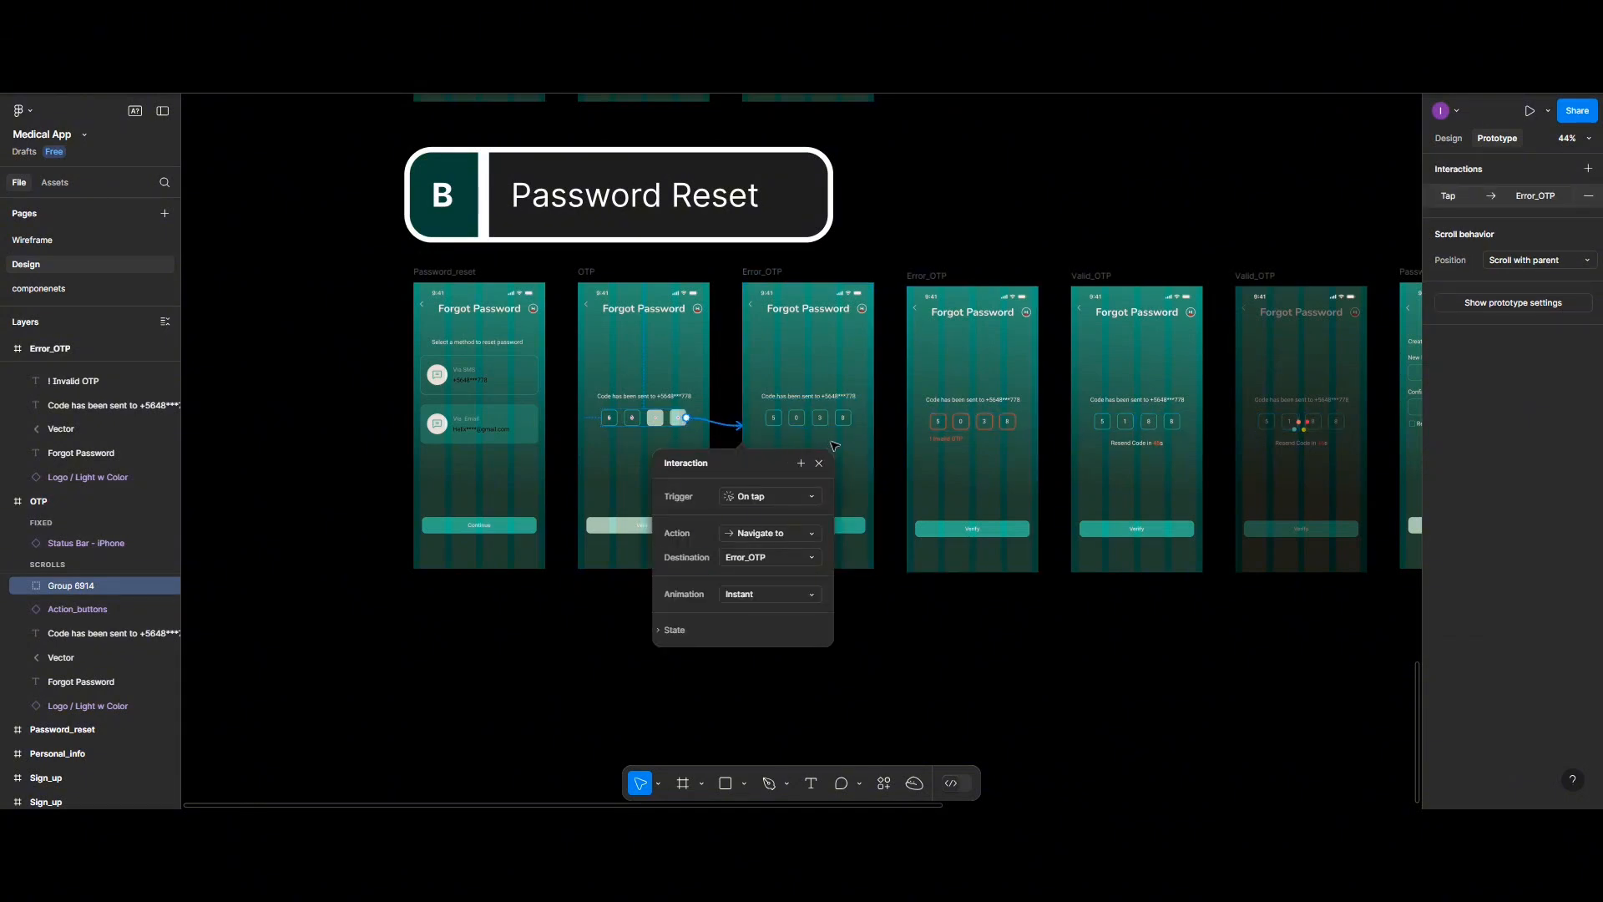
pyautogui.click(833, 445)
# Link the filled-in Error_OTP frame's Verify button to the Invalid OTP error frame with an instant On tap navigation
pyautogui.click(864, 526)
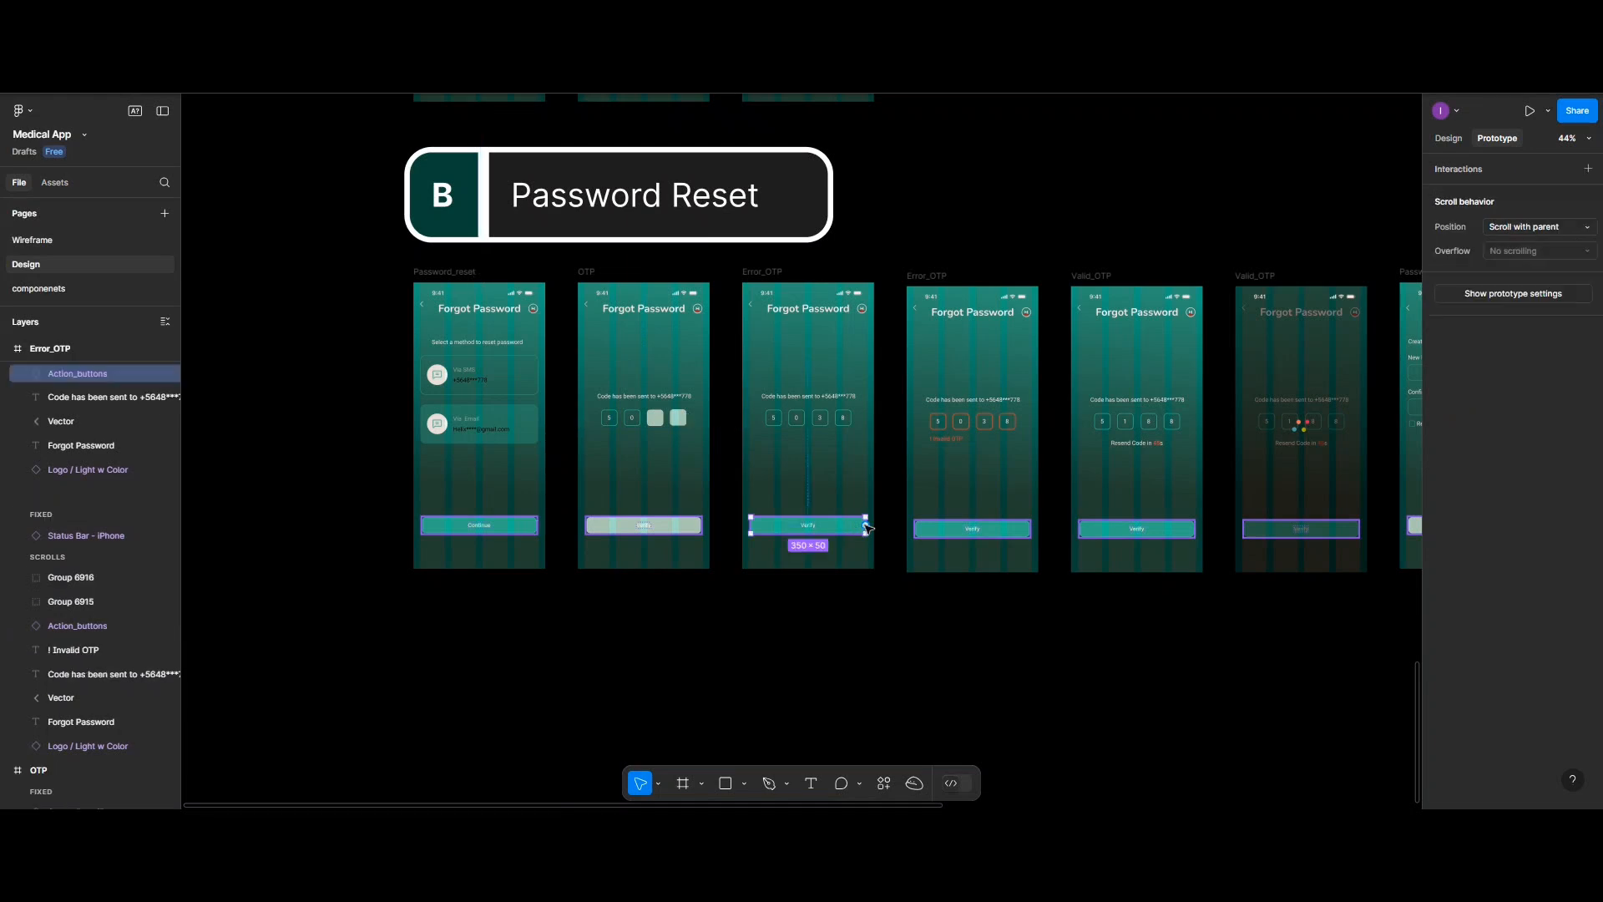
pyautogui.moveTo(867, 526); pyautogui.dragTo(912, 421)
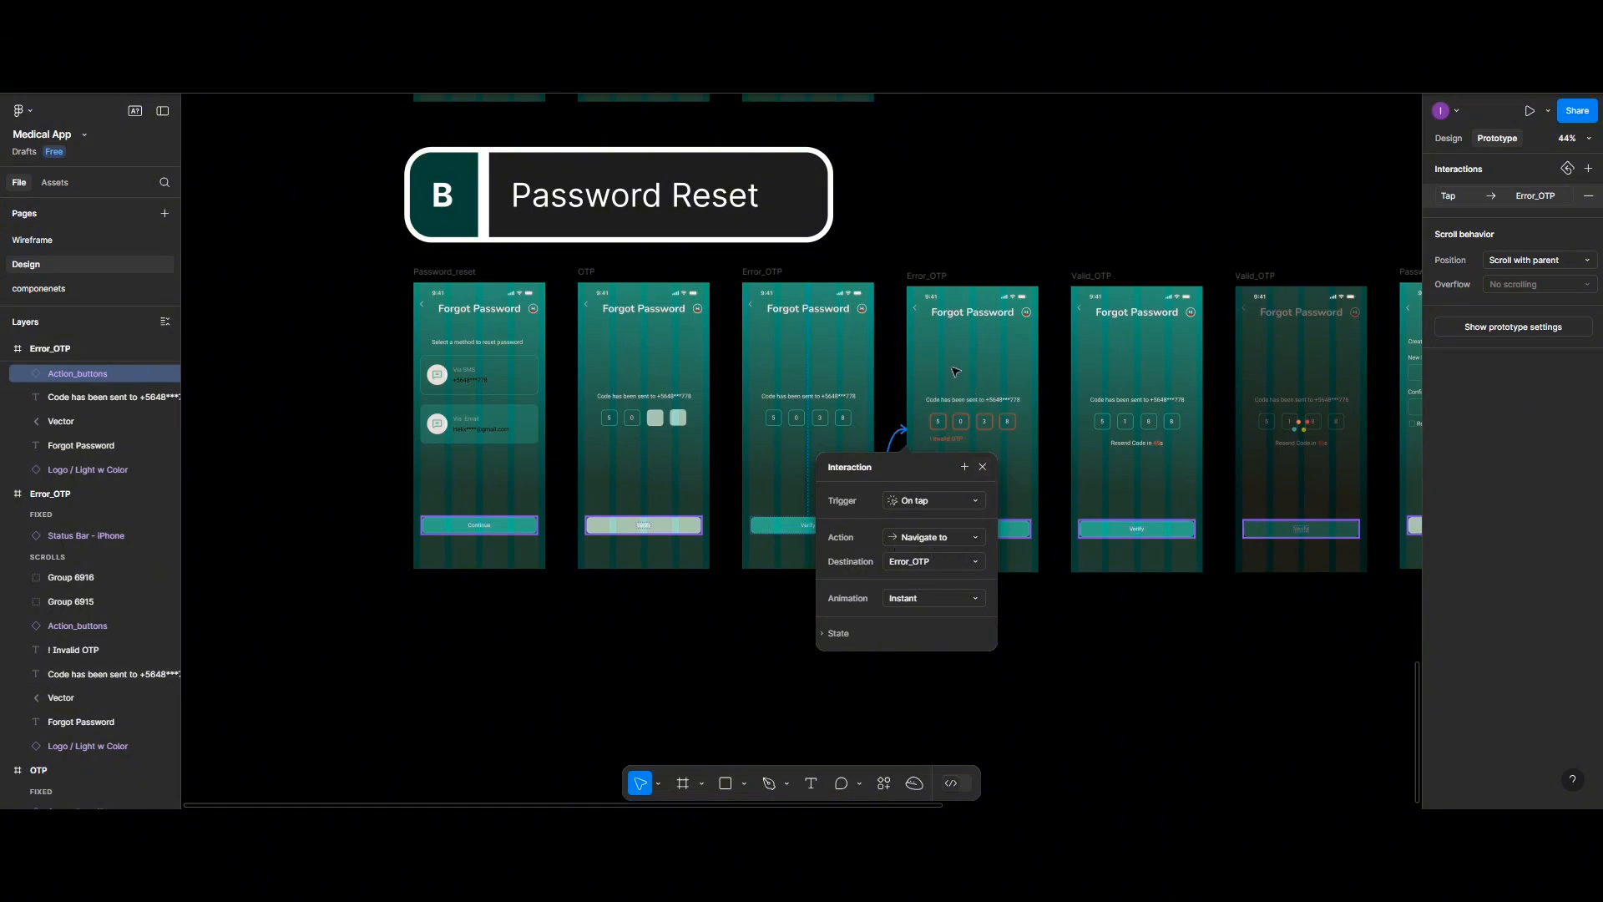
pyautogui.click(933, 388)
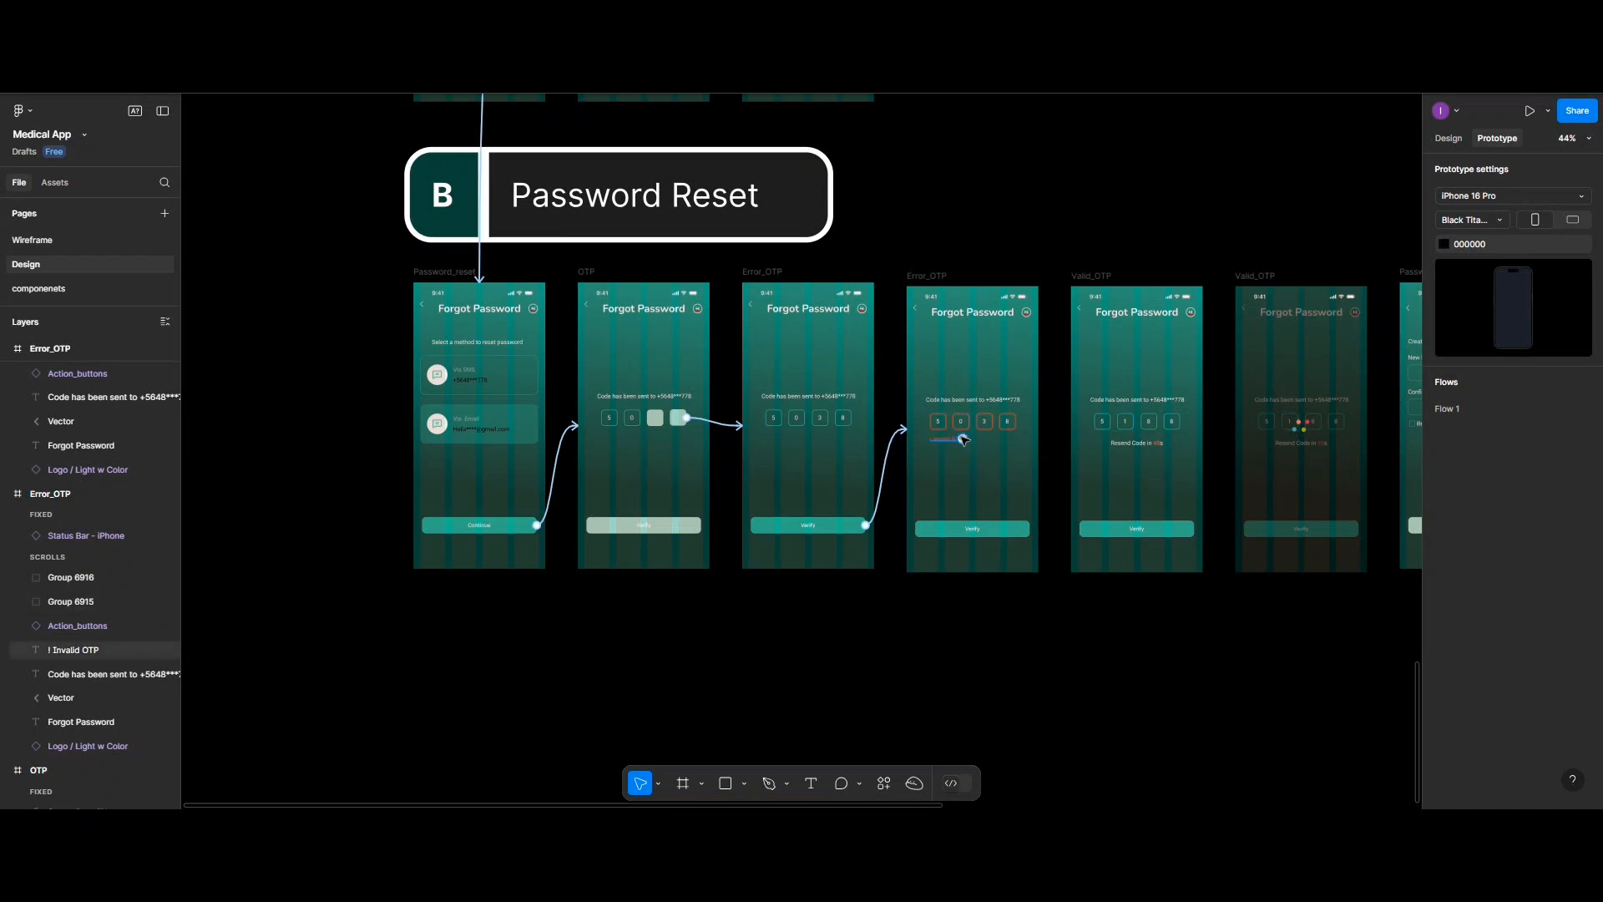
# Link the last two code boxes on the Invalid OTP frame to the first Valid_OTP frame, navigating instantly on tap
pyautogui.hscroll(5, 980, 443)
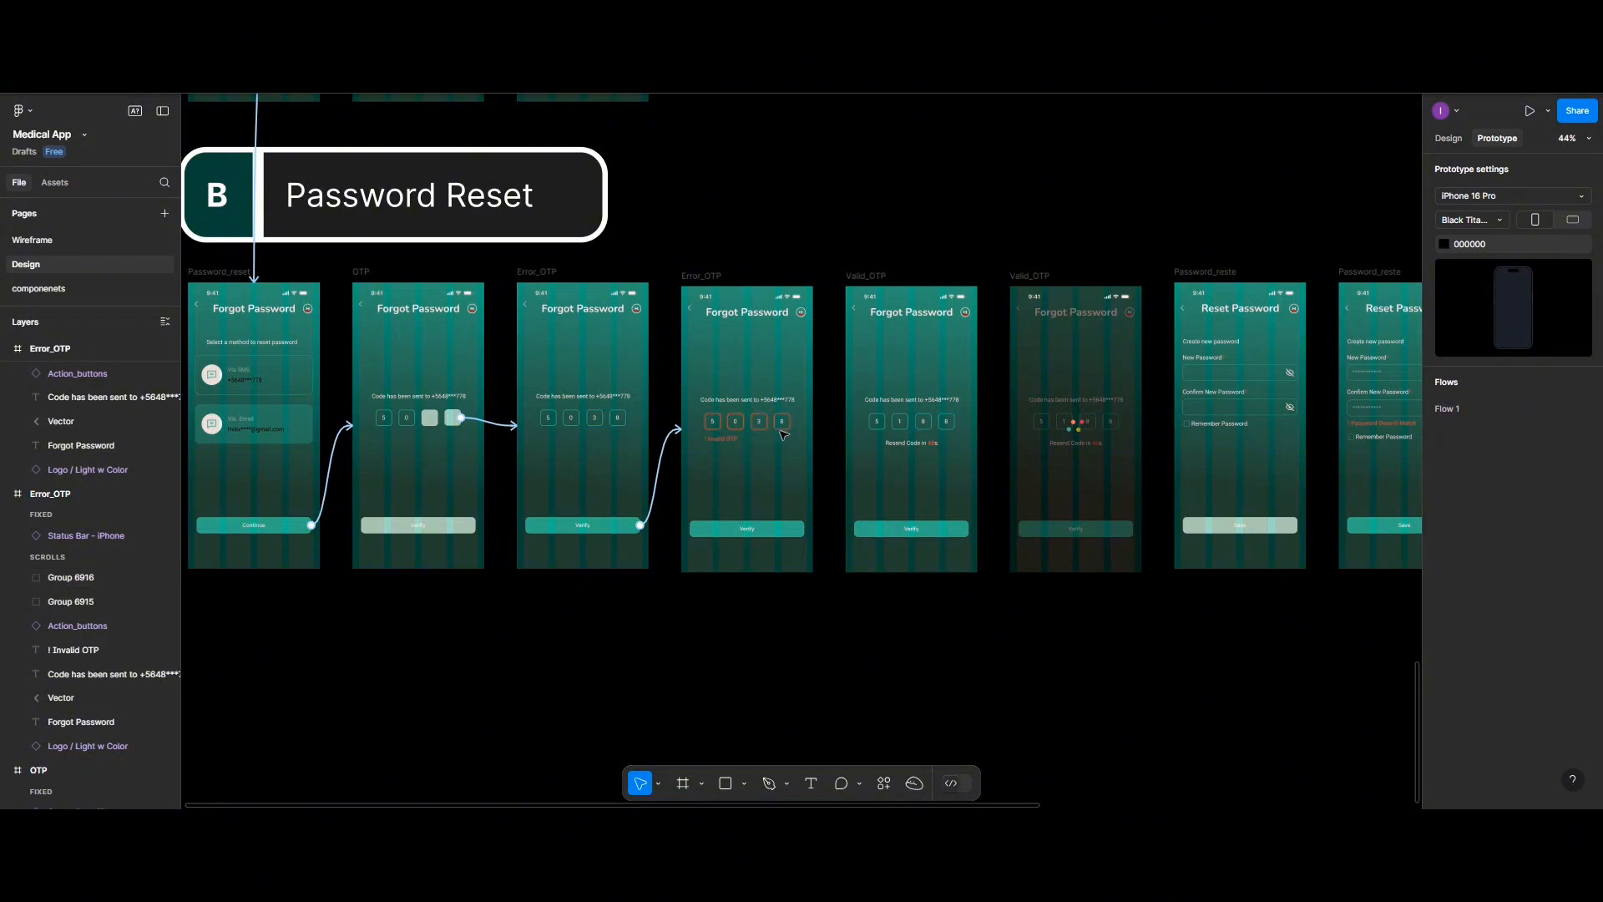
pyautogui.click(790, 424)
pyautogui.moveTo(790, 421); pyautogui.dragTo(872, 428)
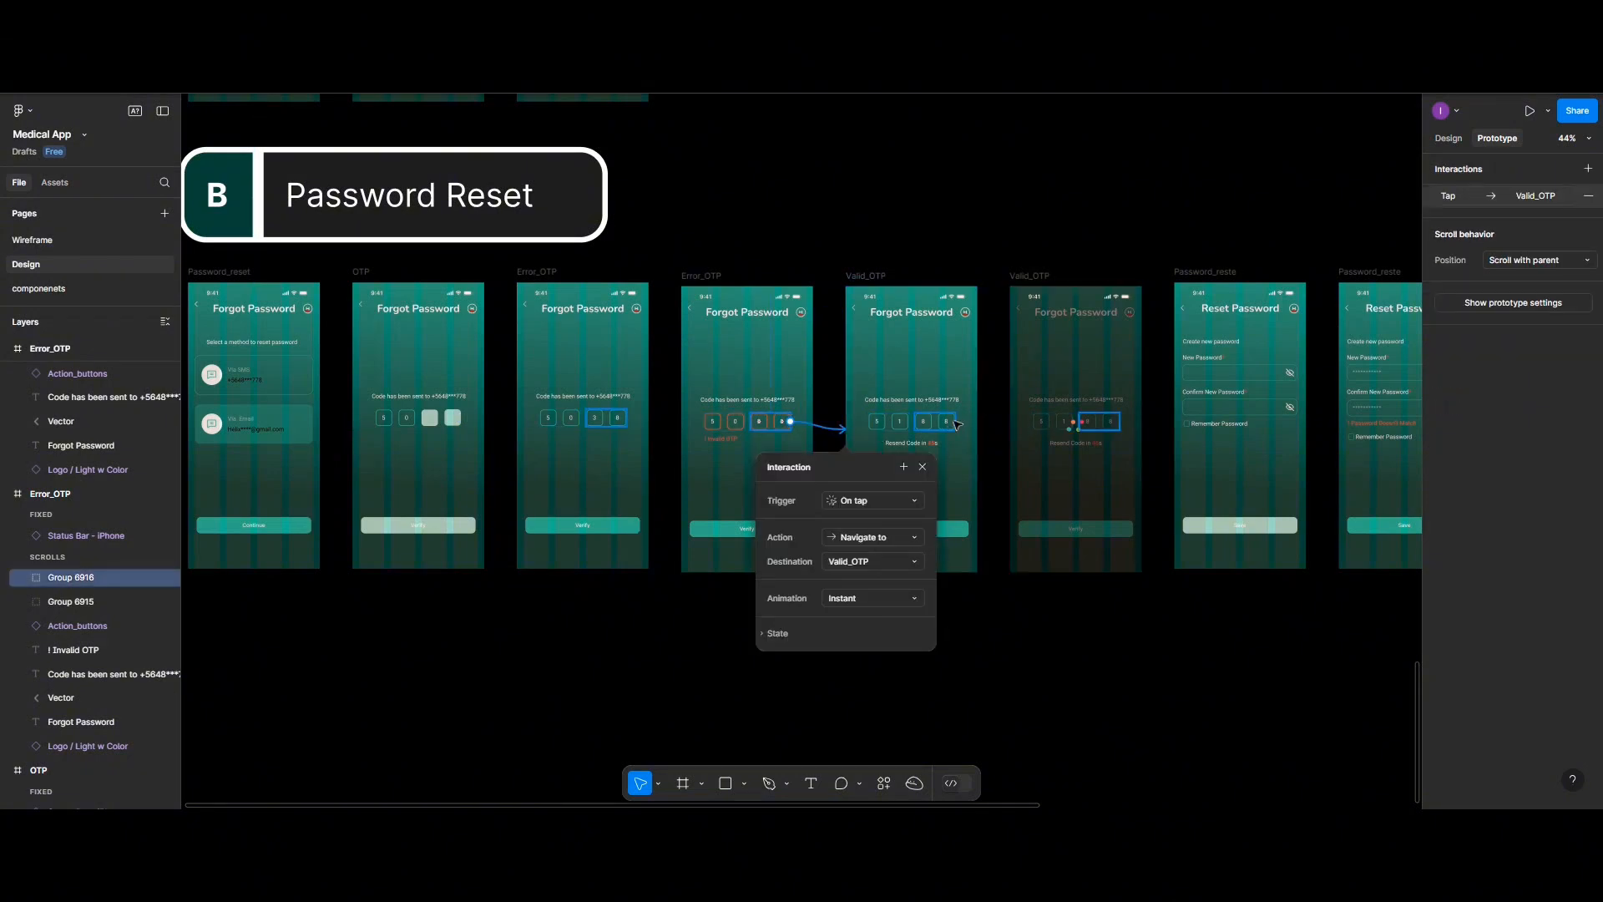
pyautogui.click(985, 597)
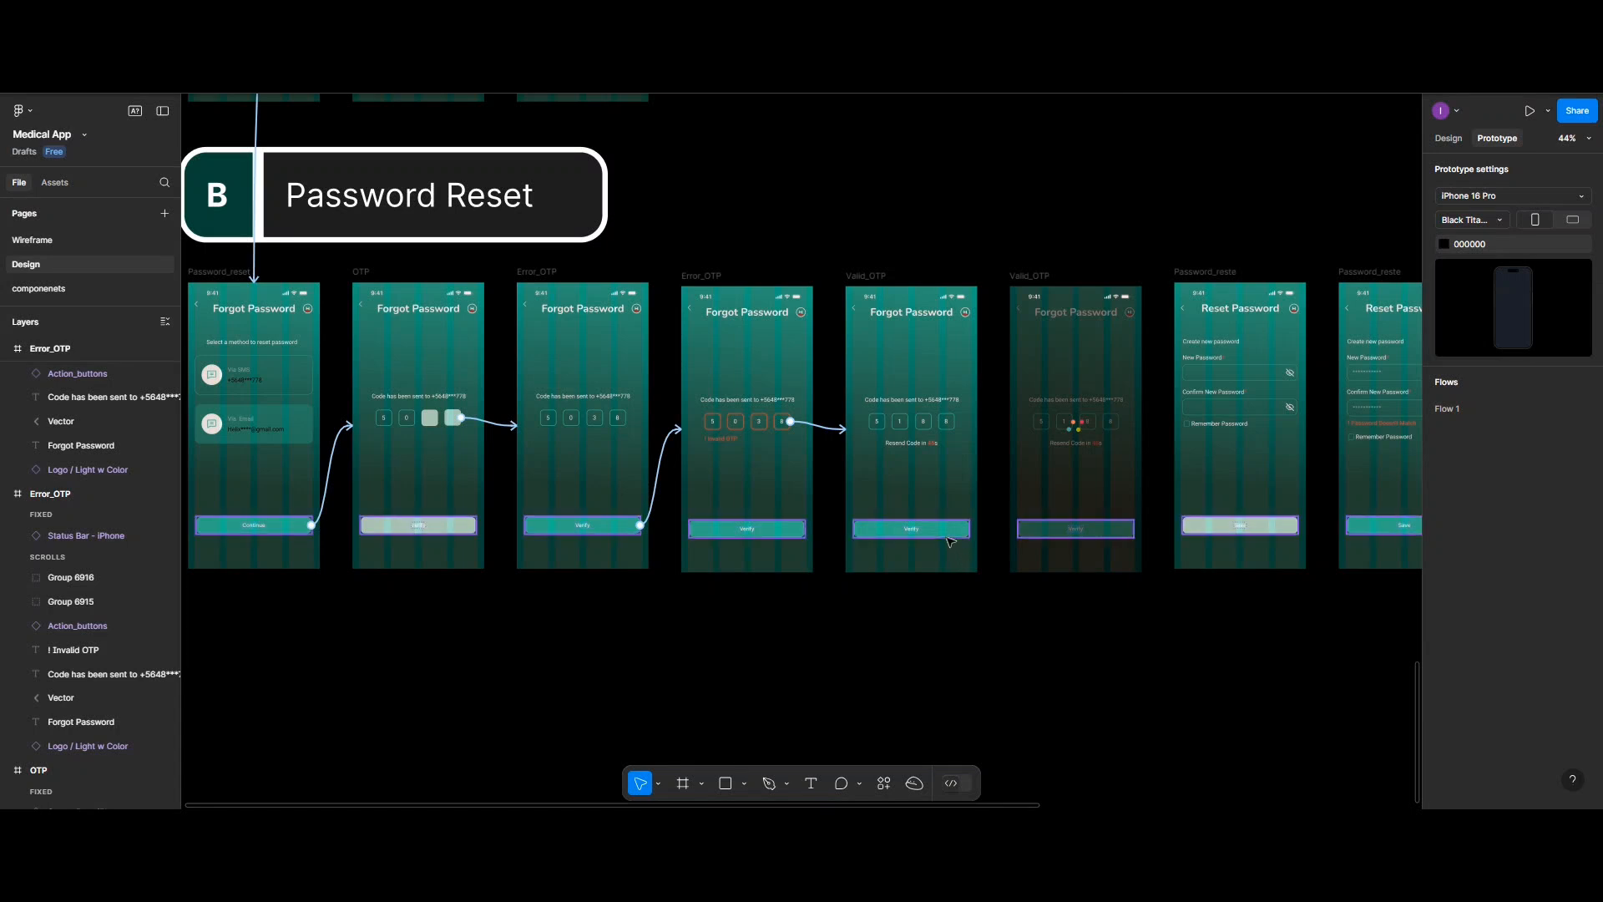
# Link the first Valid_OTP frame's Verify button to the dimmed loading Valid_OTP frame with an instant On tap navigation
pyautogui.click(966, 533)
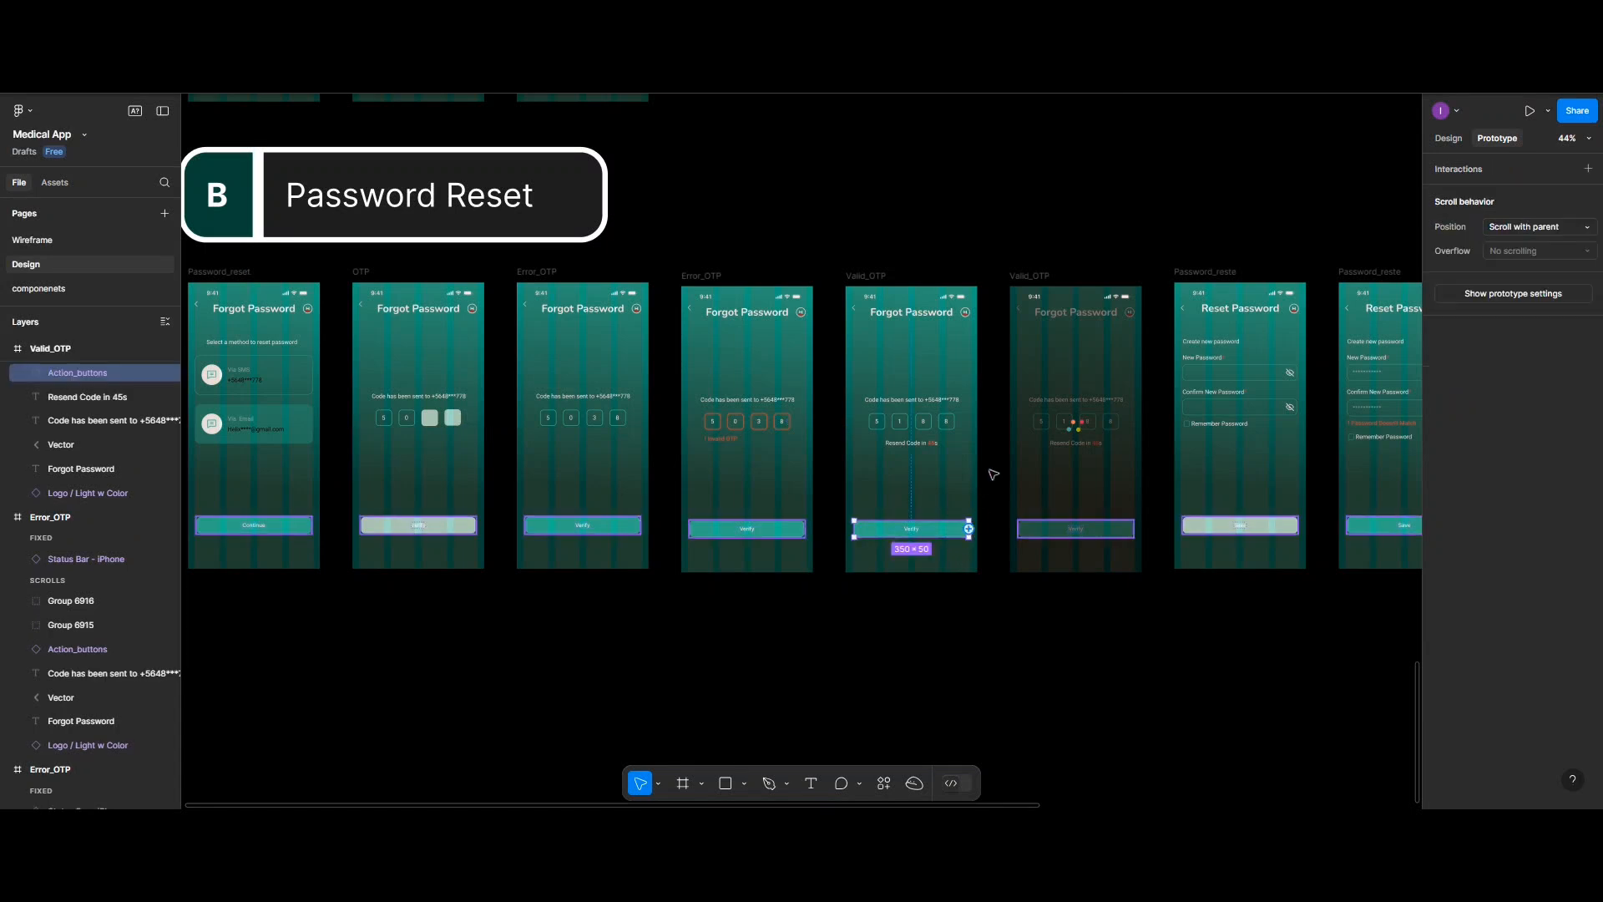
pyautogui.moveTo(969, 528); pyautogui.dragTo(1029, 430)
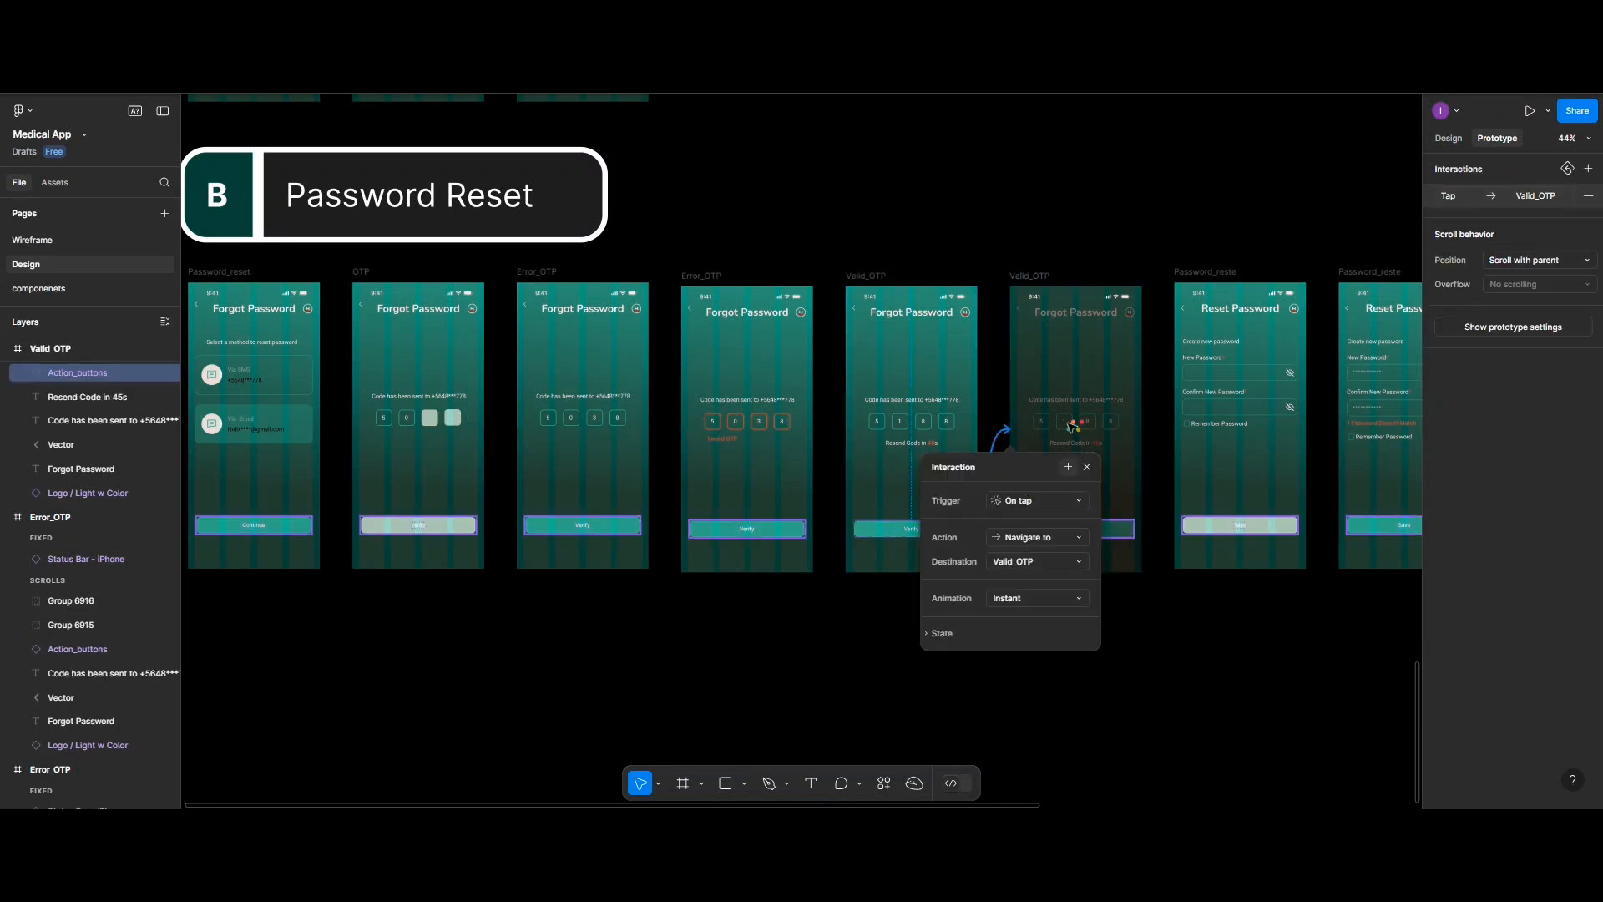
pyautogui.click(1095, 489)
pyautogui.hscroll(-2, 1098, 494)
pyautogui.hscroll(4, 1098, 495)
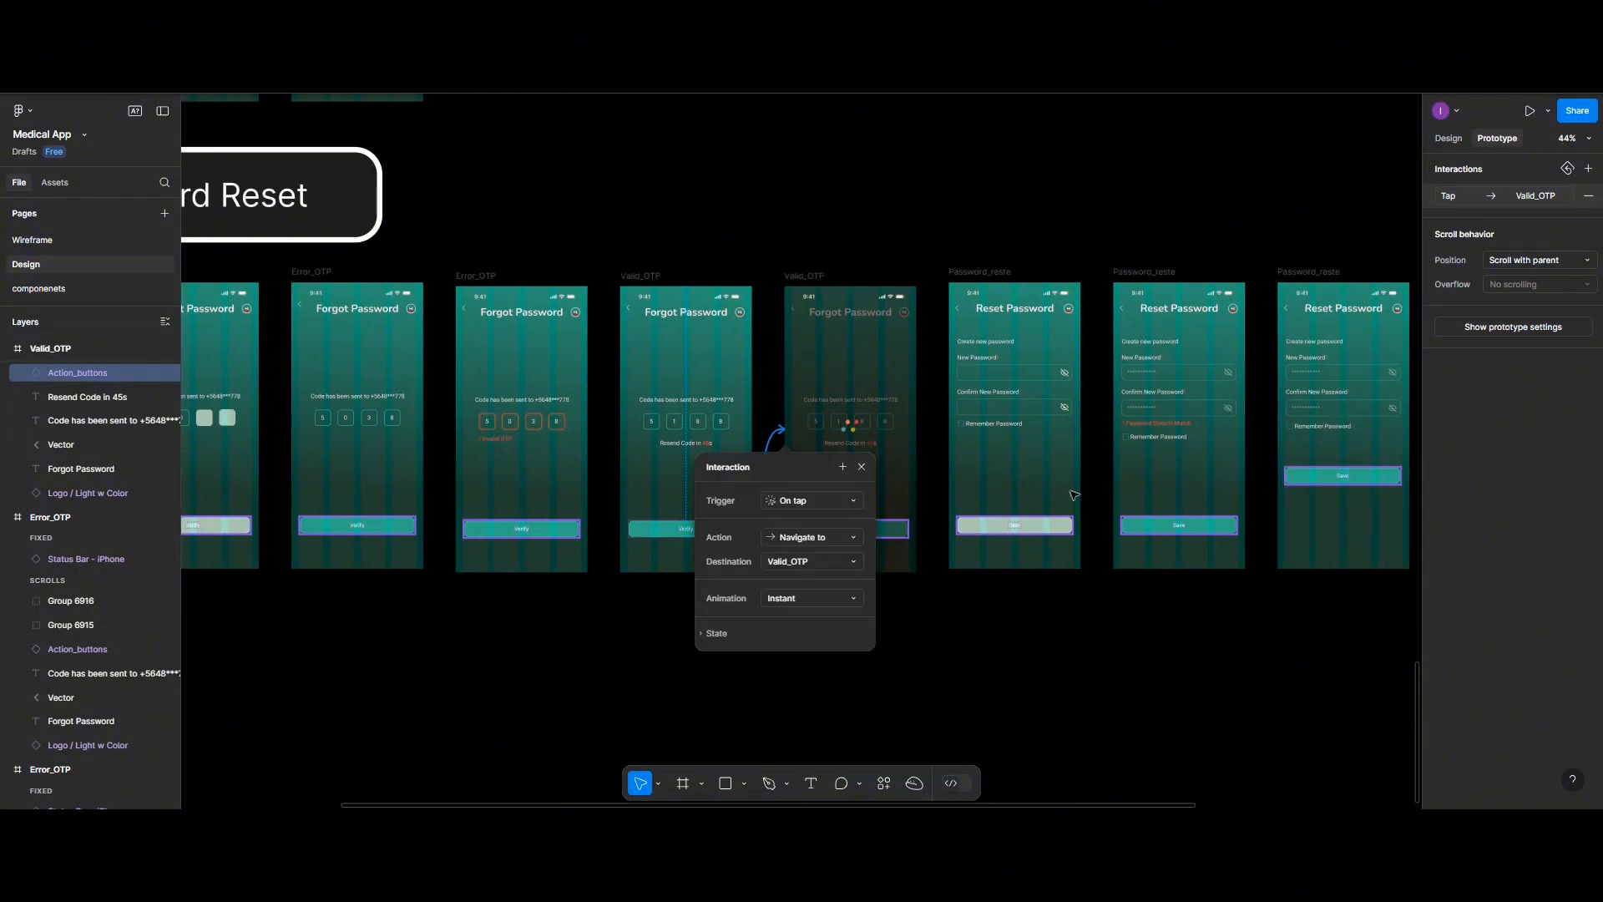
# Link the loading Valid_OTP frame to the first Password_reste frame with an After delay trigger of 3000 and Instant animation
pyautogui.click(913, 407)
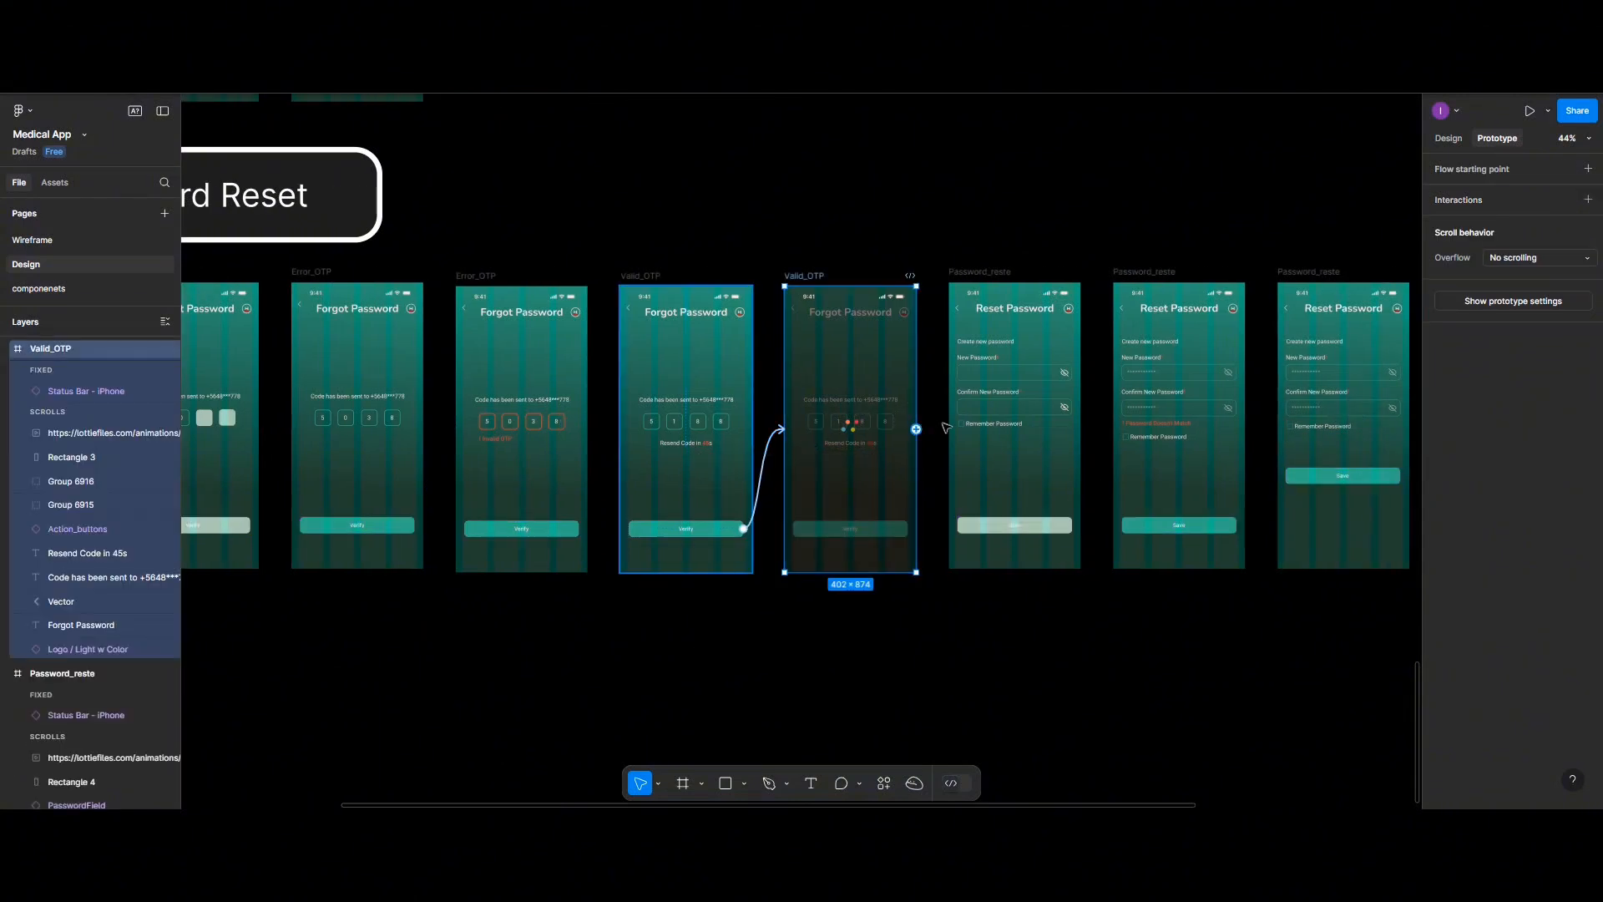
pyautogui.moveTo(916, 428); pyautogui.dragTo(977, 438)
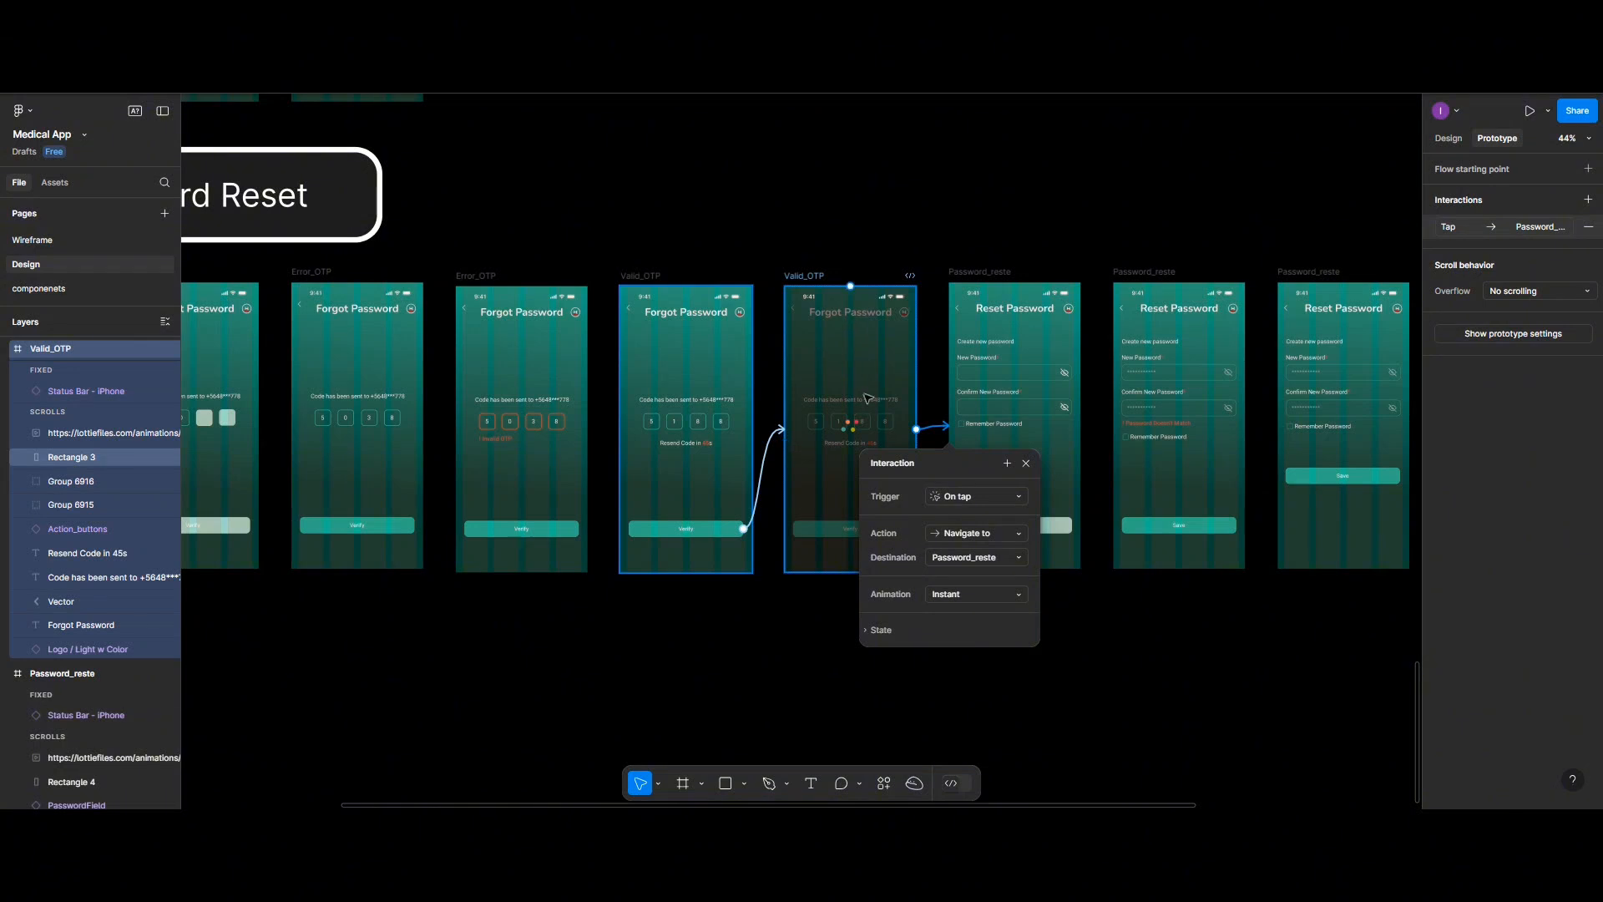
pyautogui.click(985, 499)
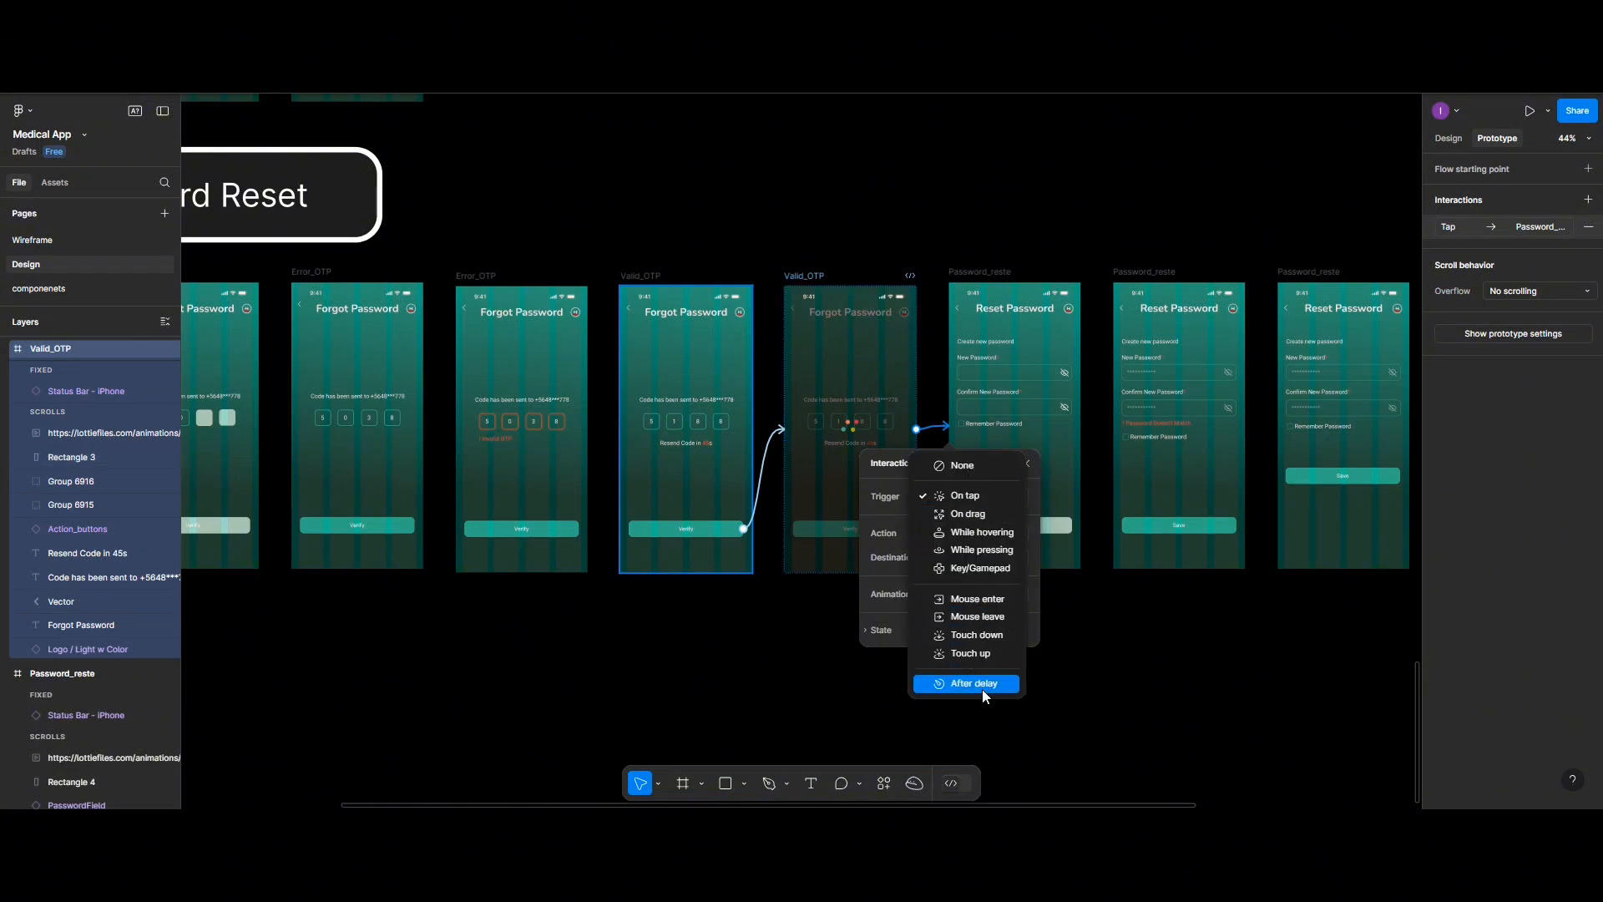
pyautogui.click(982, 689)
pyautogui.click(962, 521)
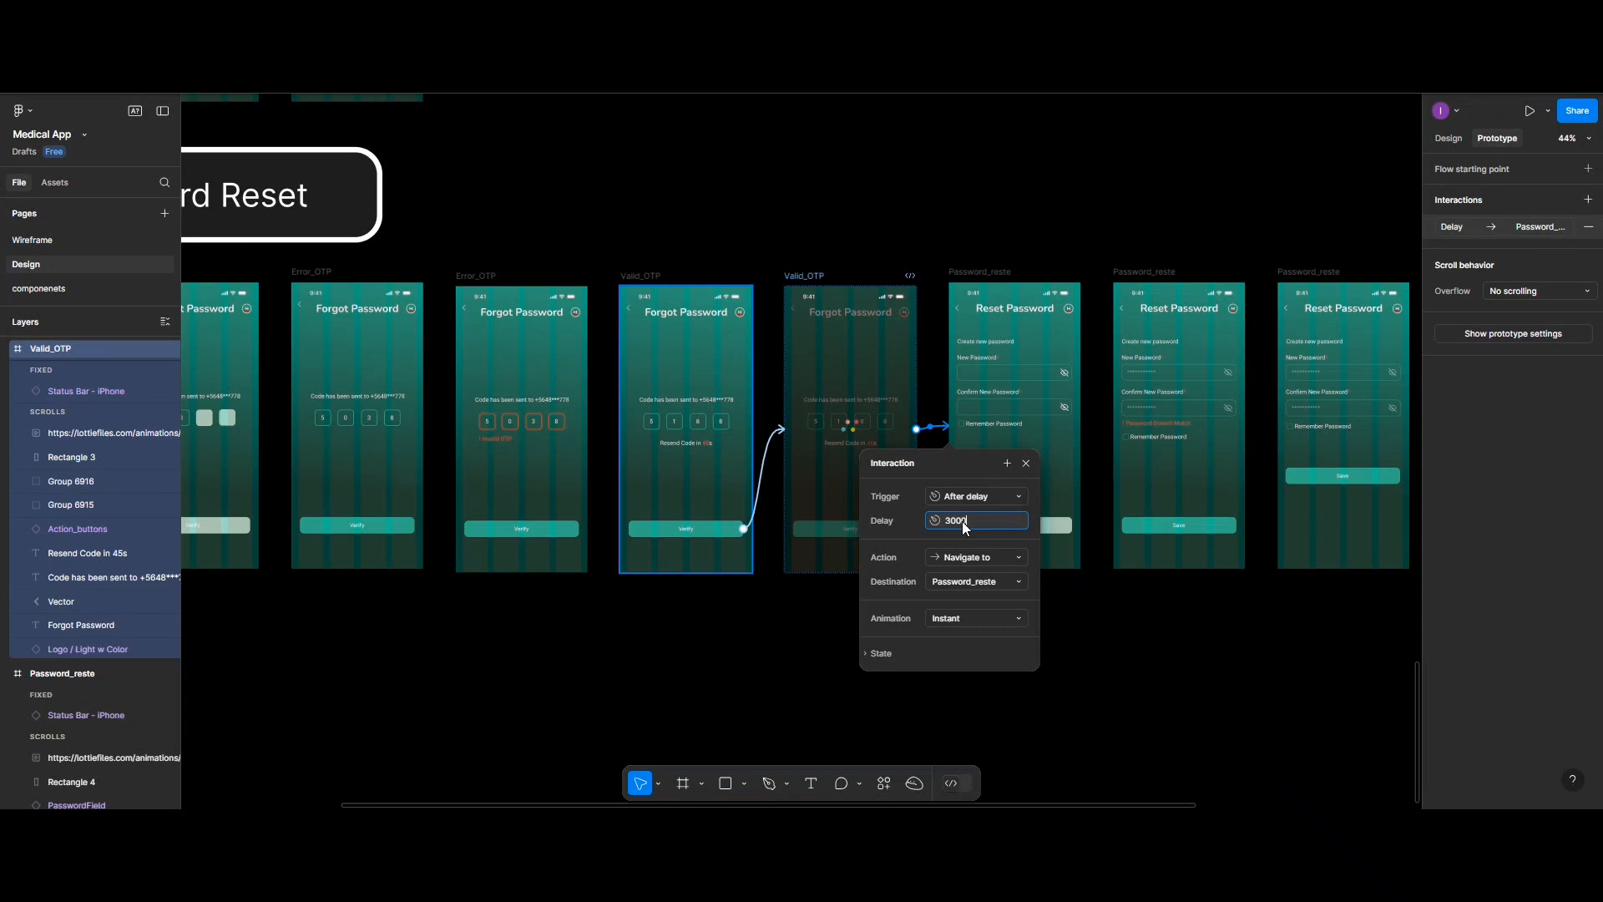
pyautogui.click(1074, 616)
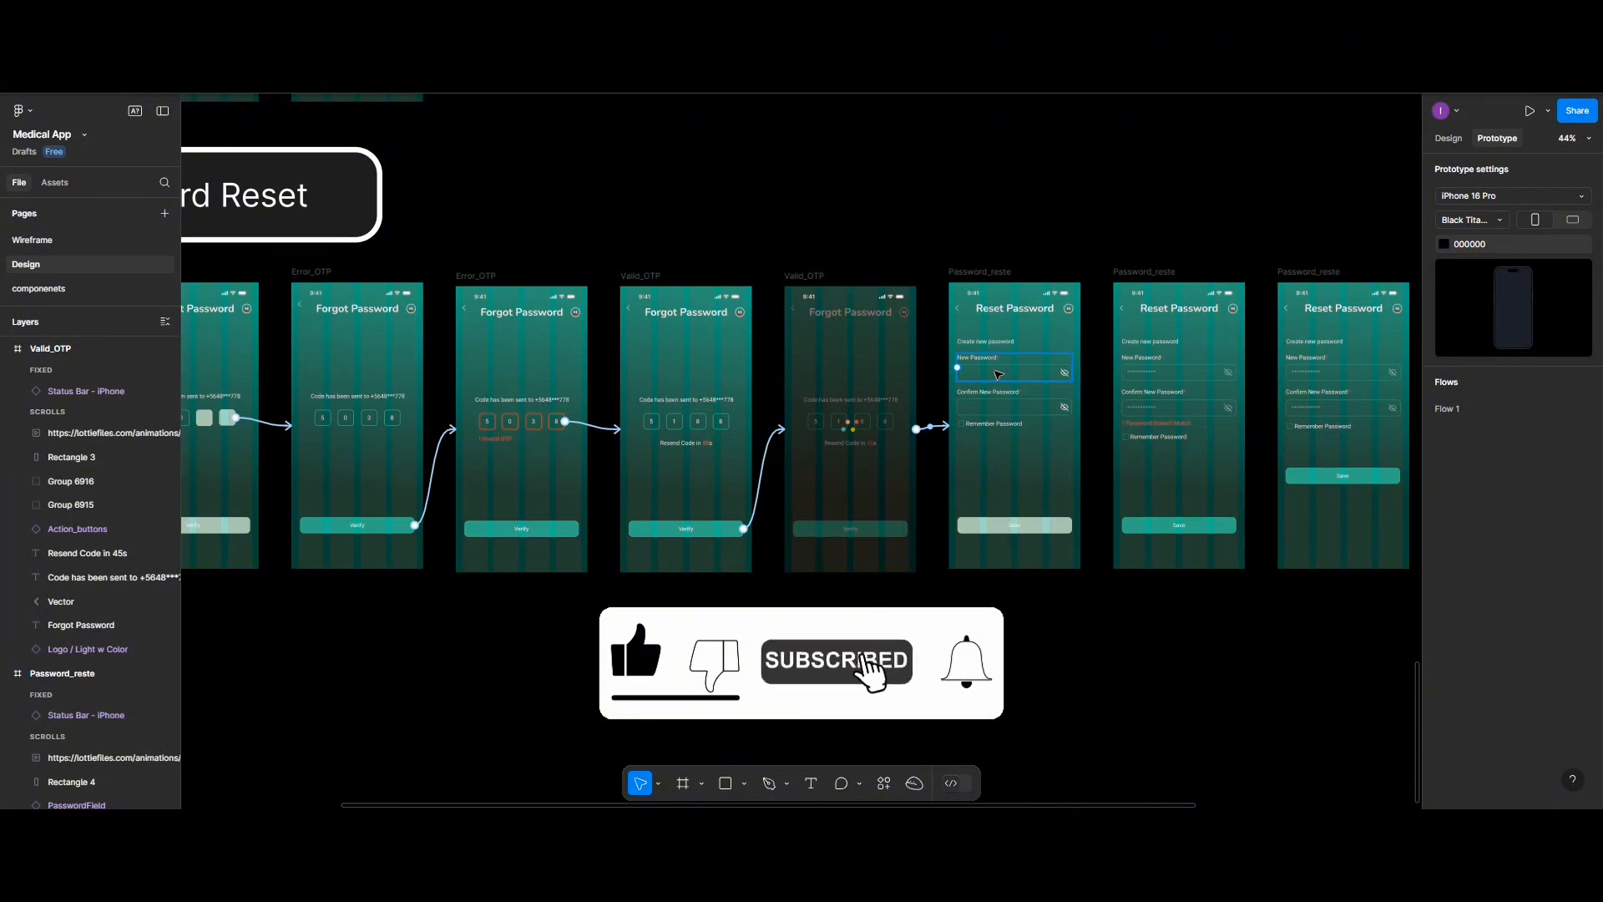
pyautogui.click(1006, 376)
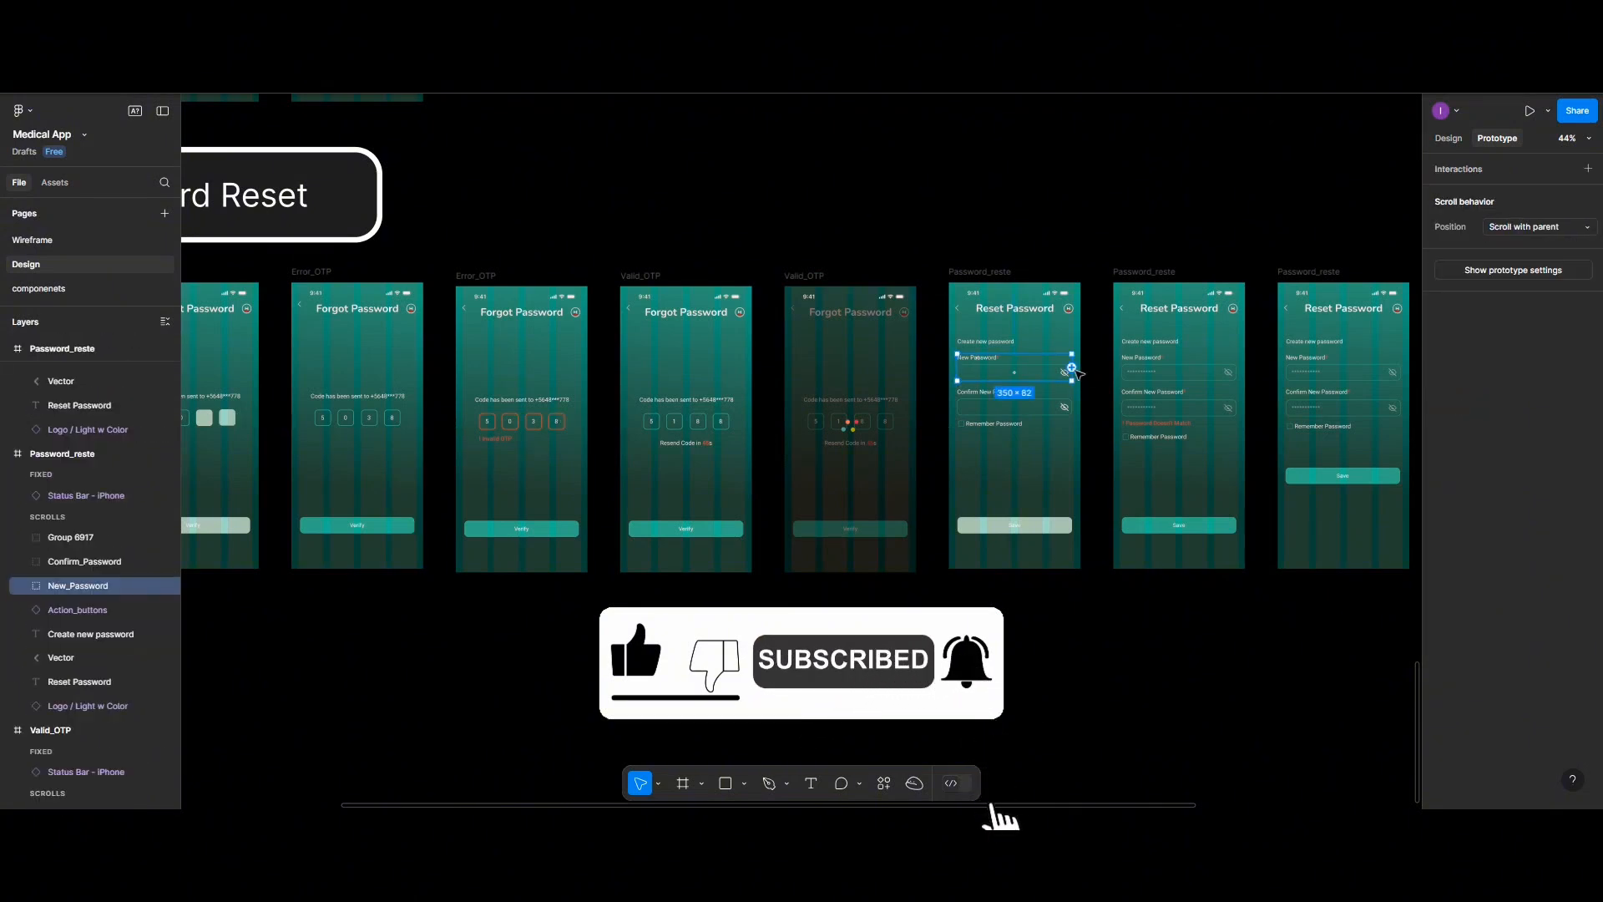
pyautogui.moveTo(1117, 423); pyautogui.dragTo(1110, 428)
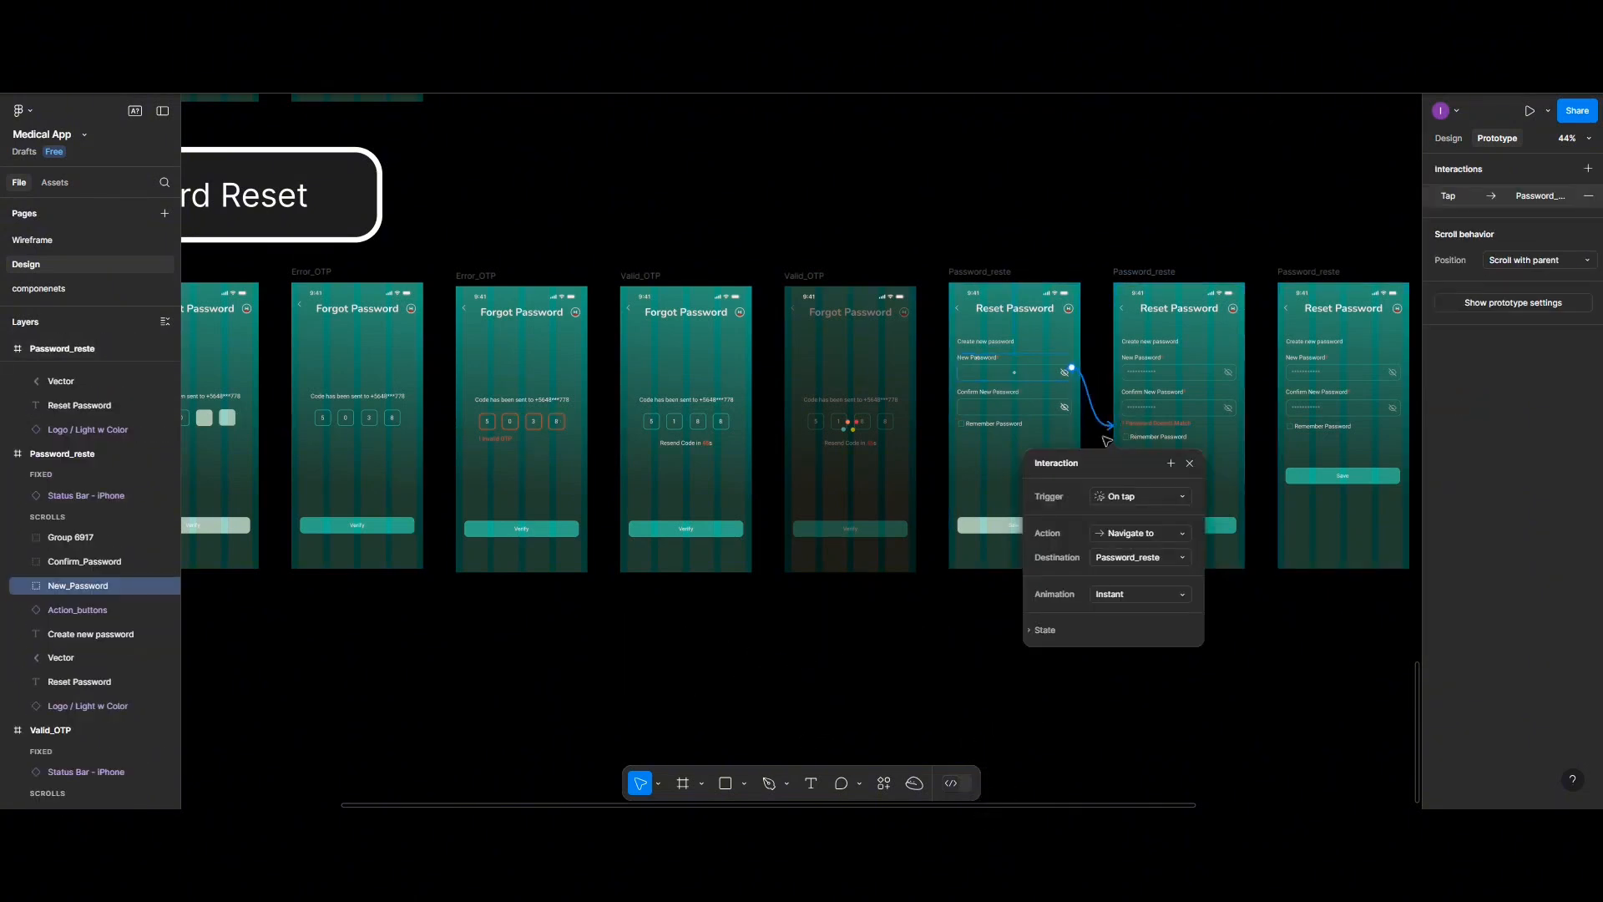
pyautogui.hscroll(-2, 1069, 514)
pyautogui.hscroll(7, 1069, 514)
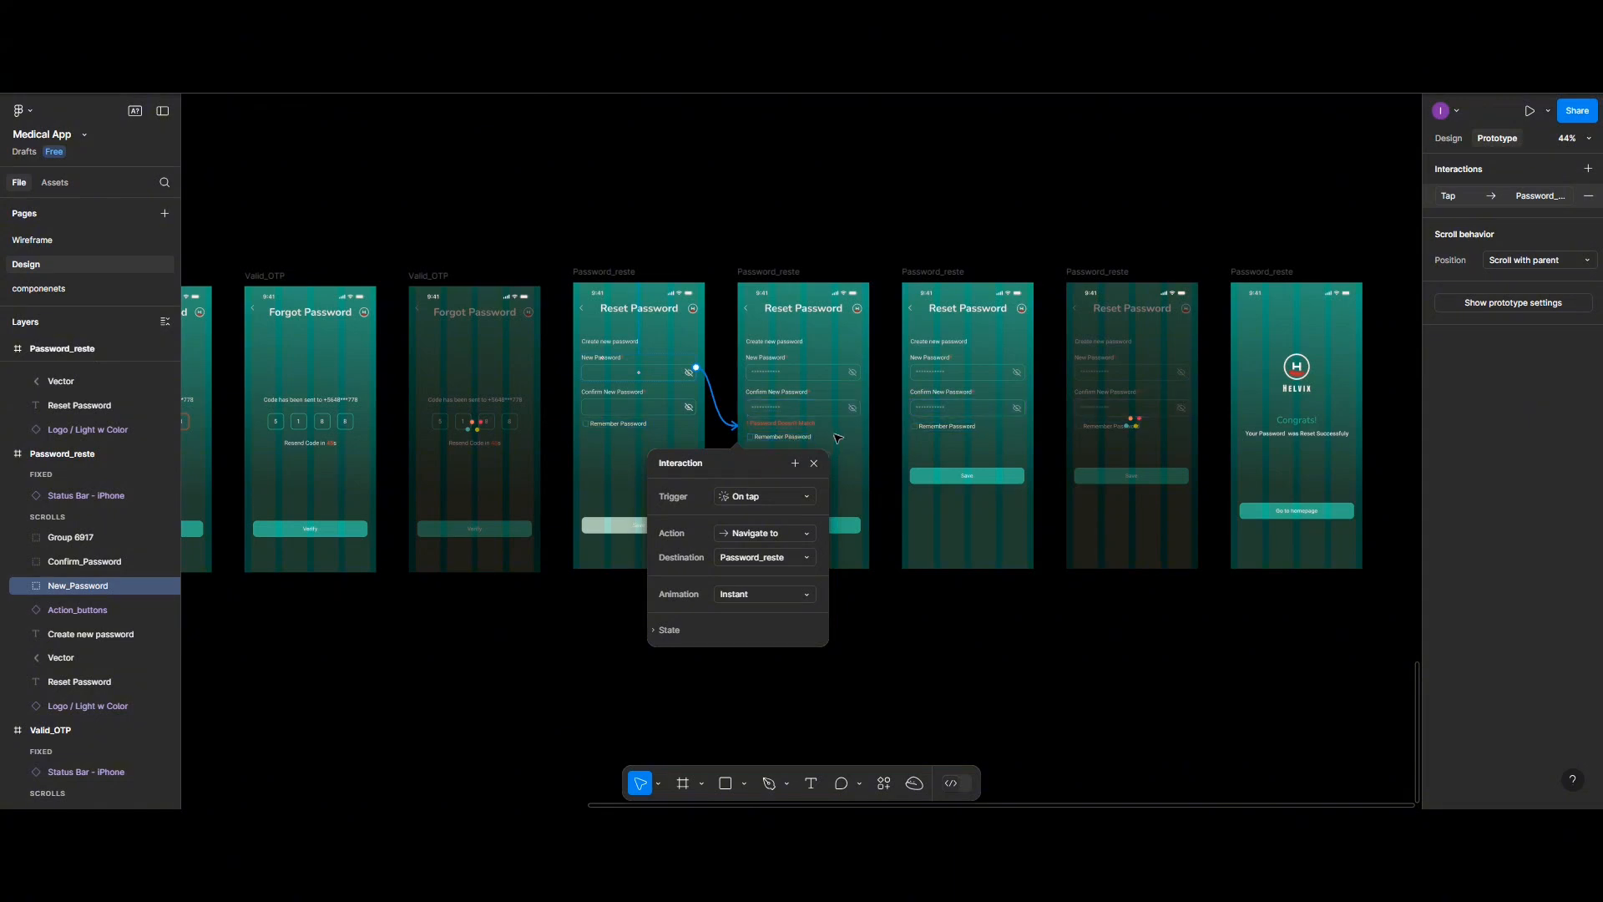
pyautogui.click(912, 632)
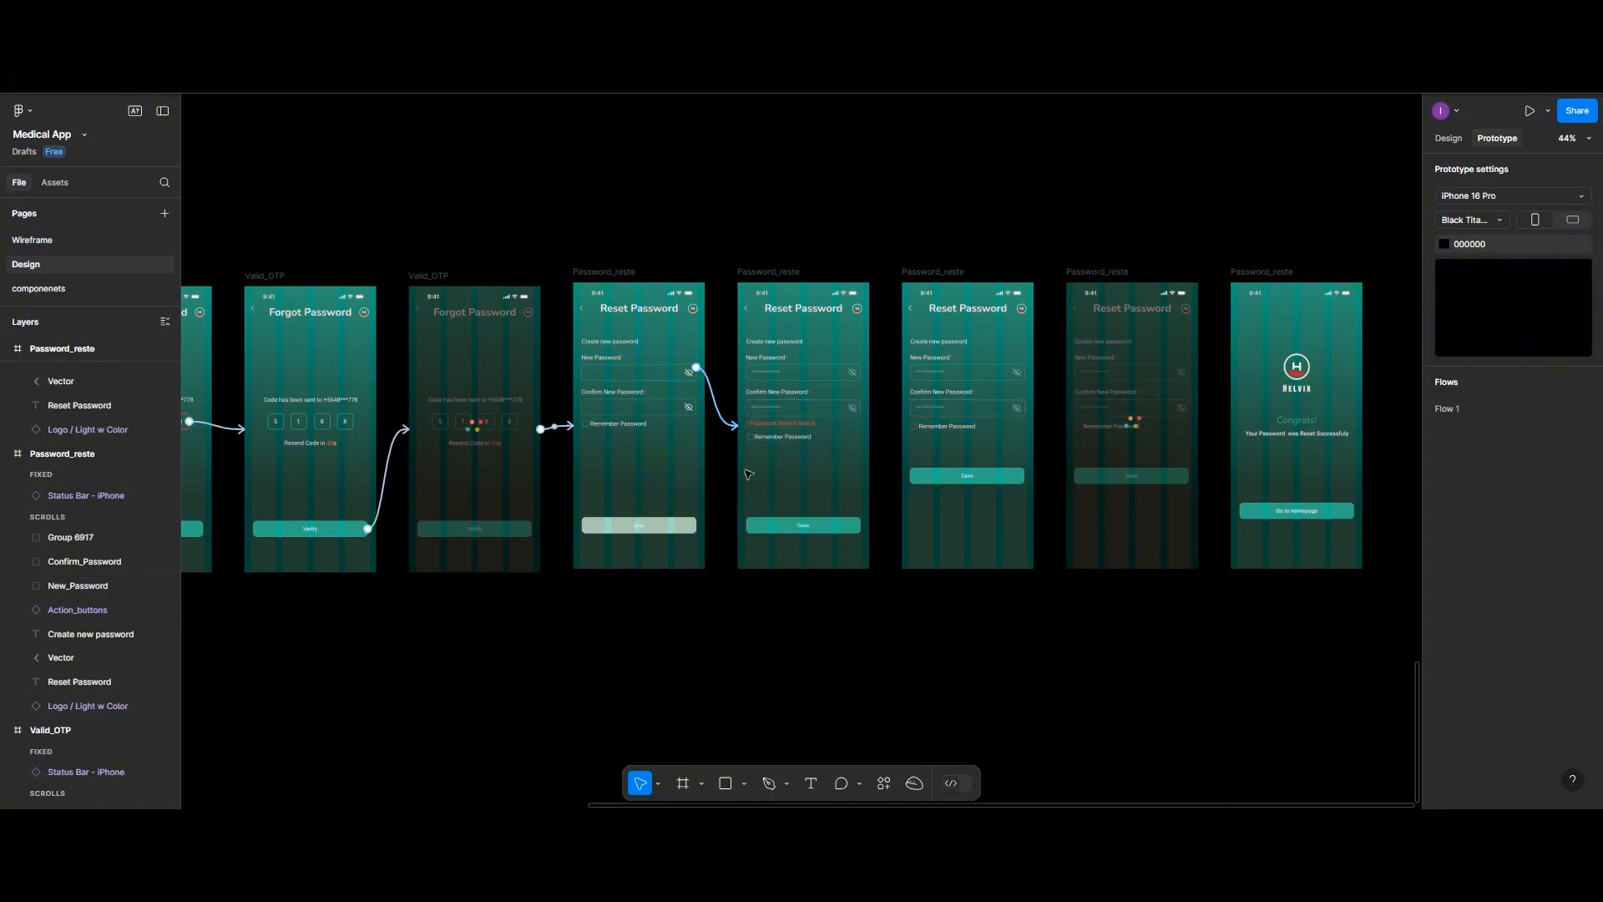
pyautogui.click(727, 424)
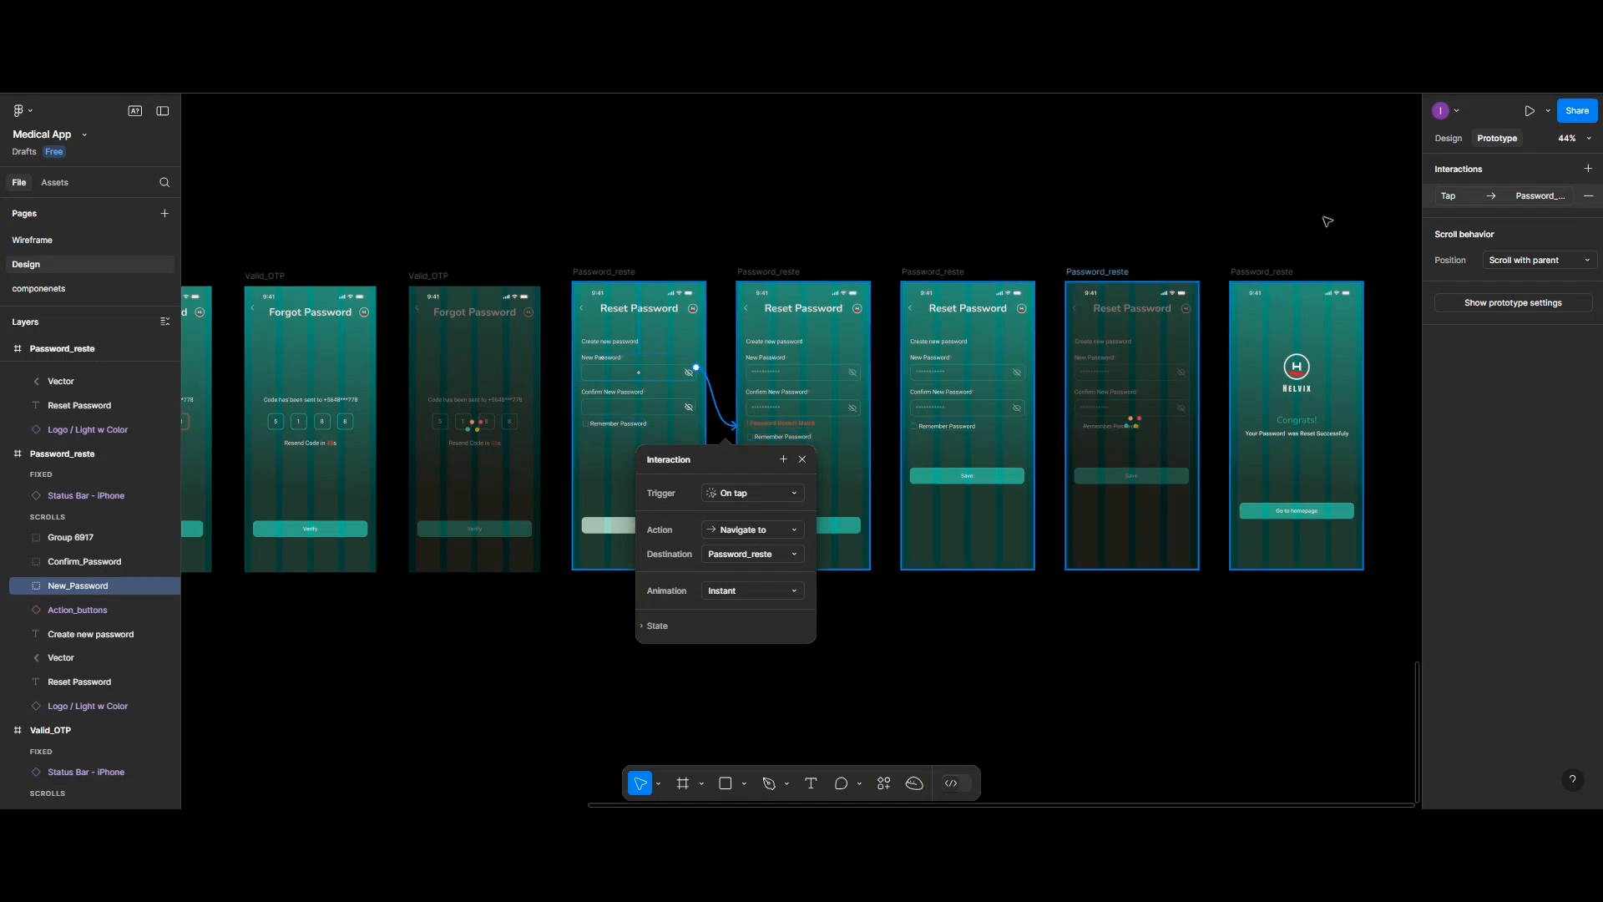
pyautogui.click(1589, 196)
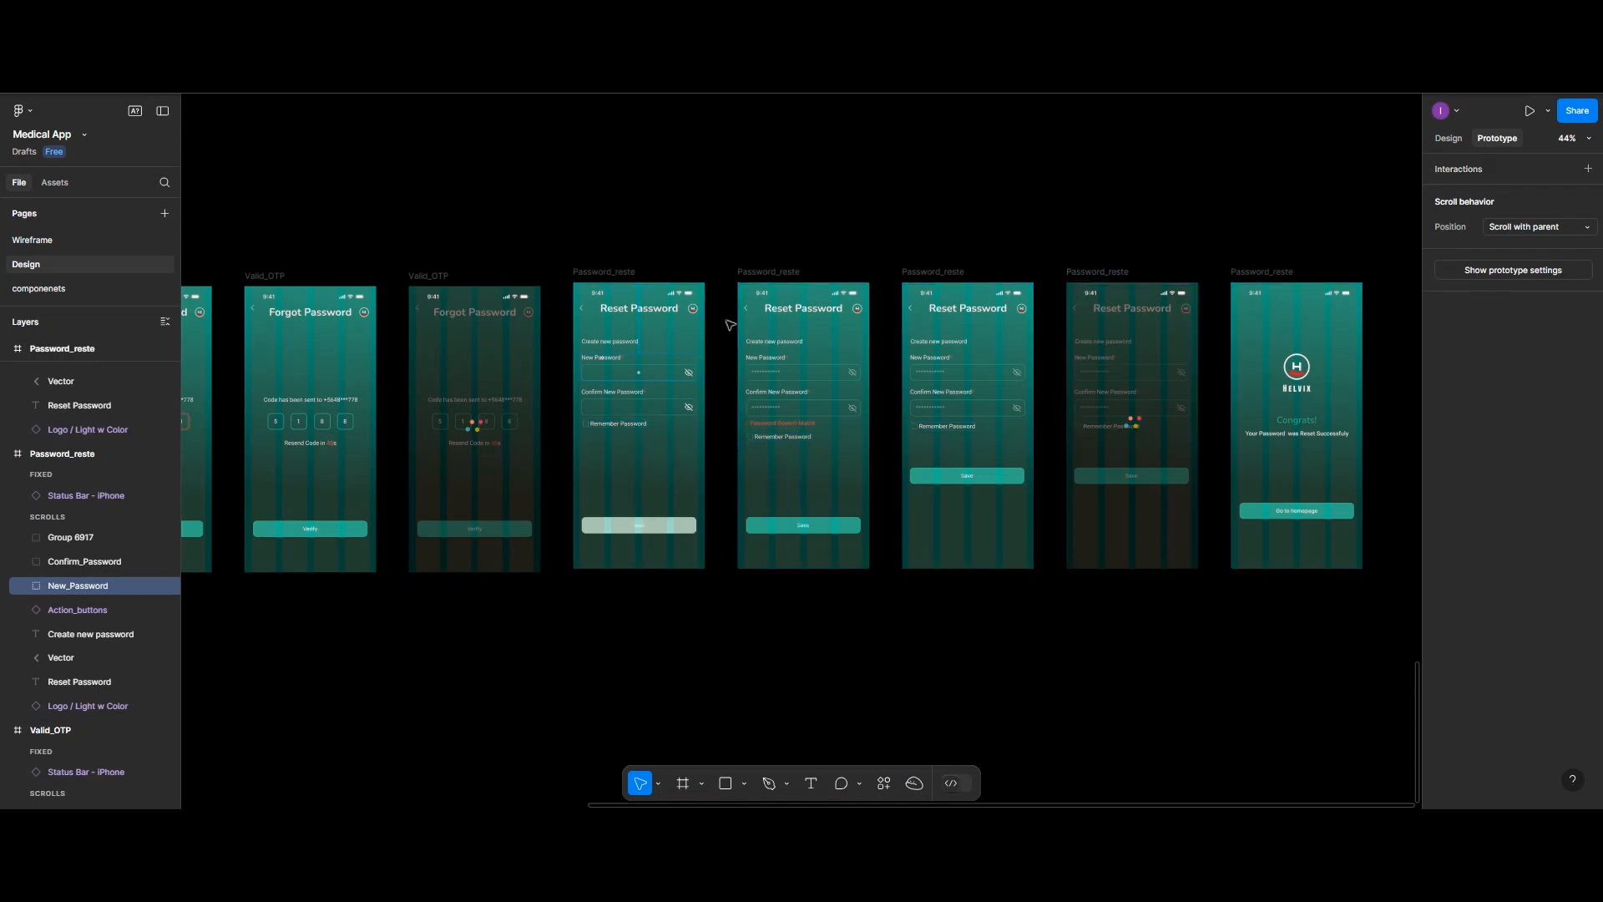
# Shift the four frames after the first Password_reste frame right and place a duplicate of the filled-in, error-free Reset Password frame in the gap
pyautogui.scroll(-3, 733, 343)
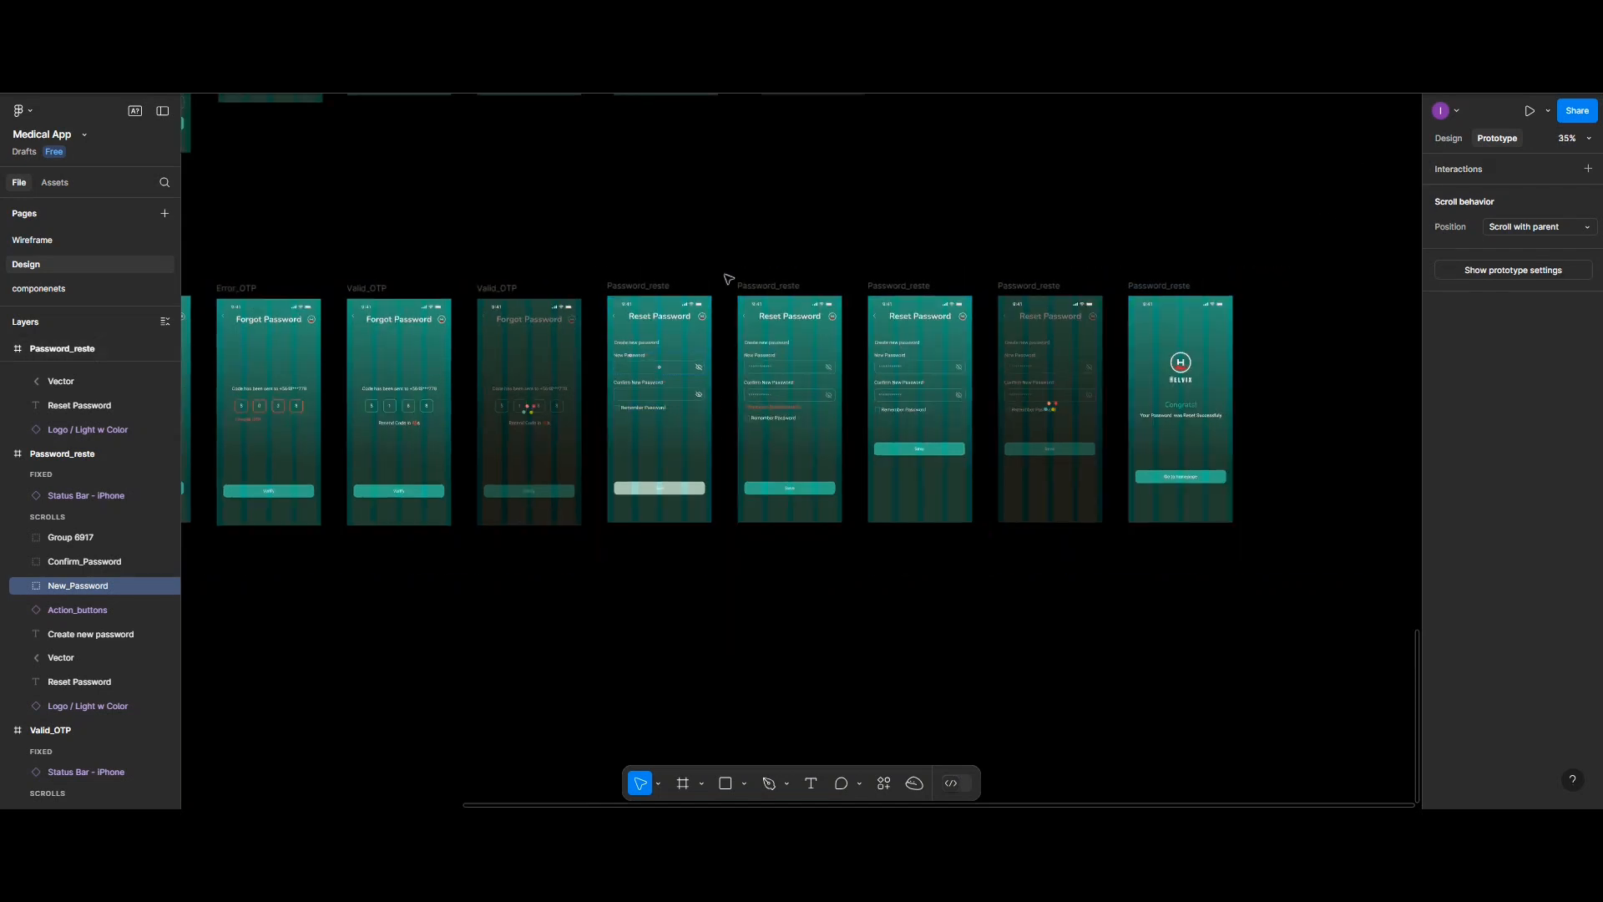
pyautogui.moveTo(728, 280); pyautogui.dragTo(1234, 537)
pyautogui.moveTo(783, 286); pyautogui.dragTo(887, 290)
pyautogui.press('Escape')
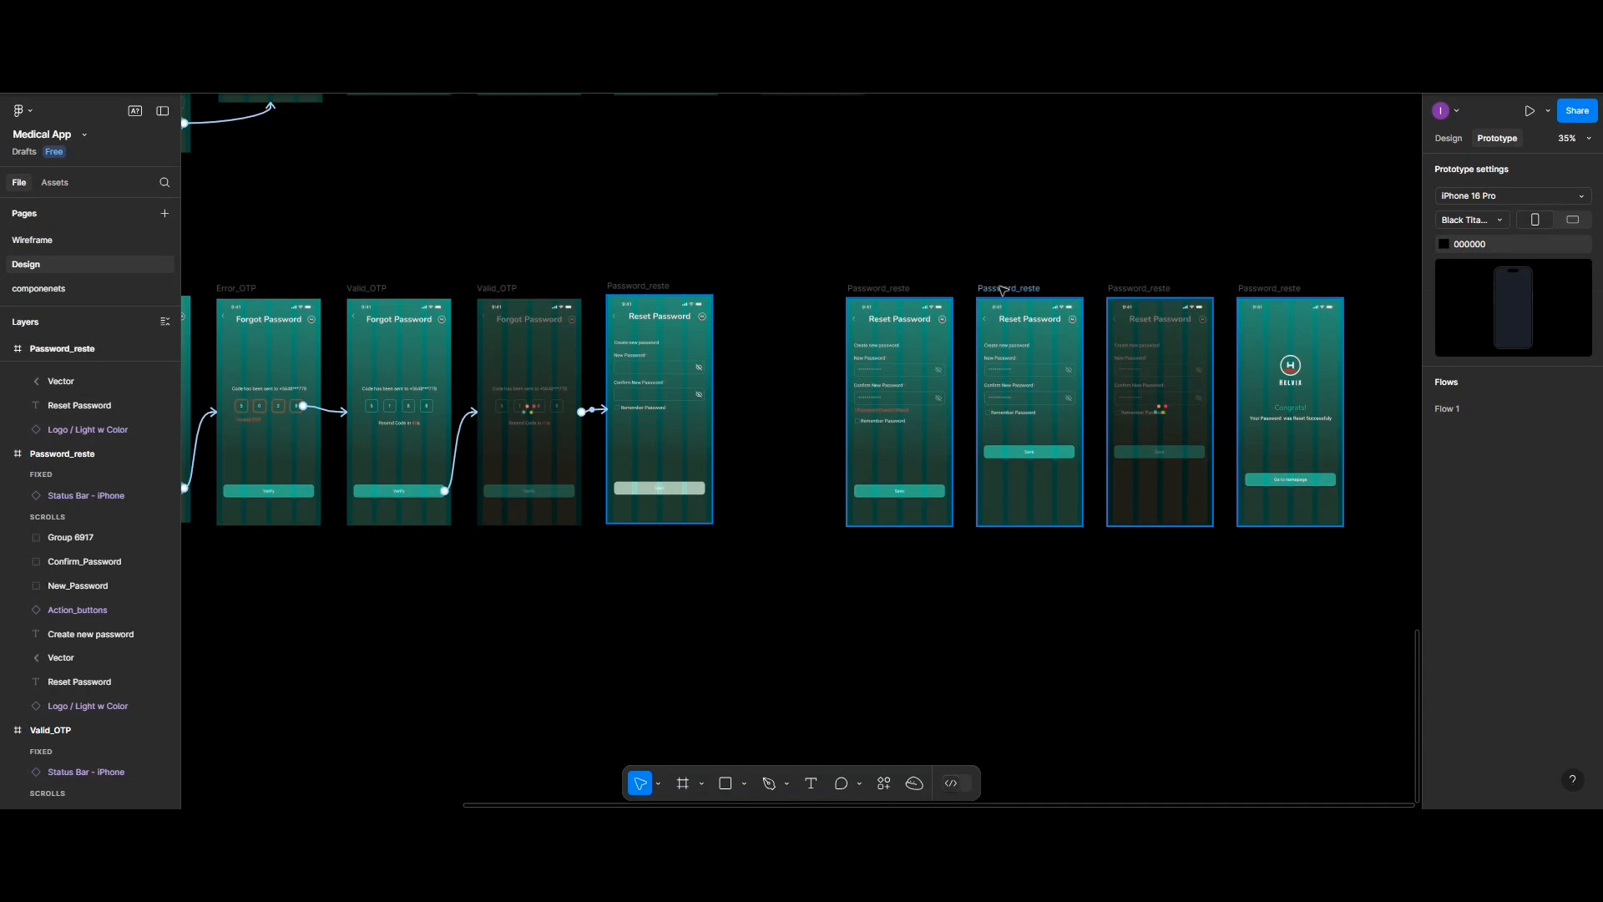
pyautogui.click(1003, 290)
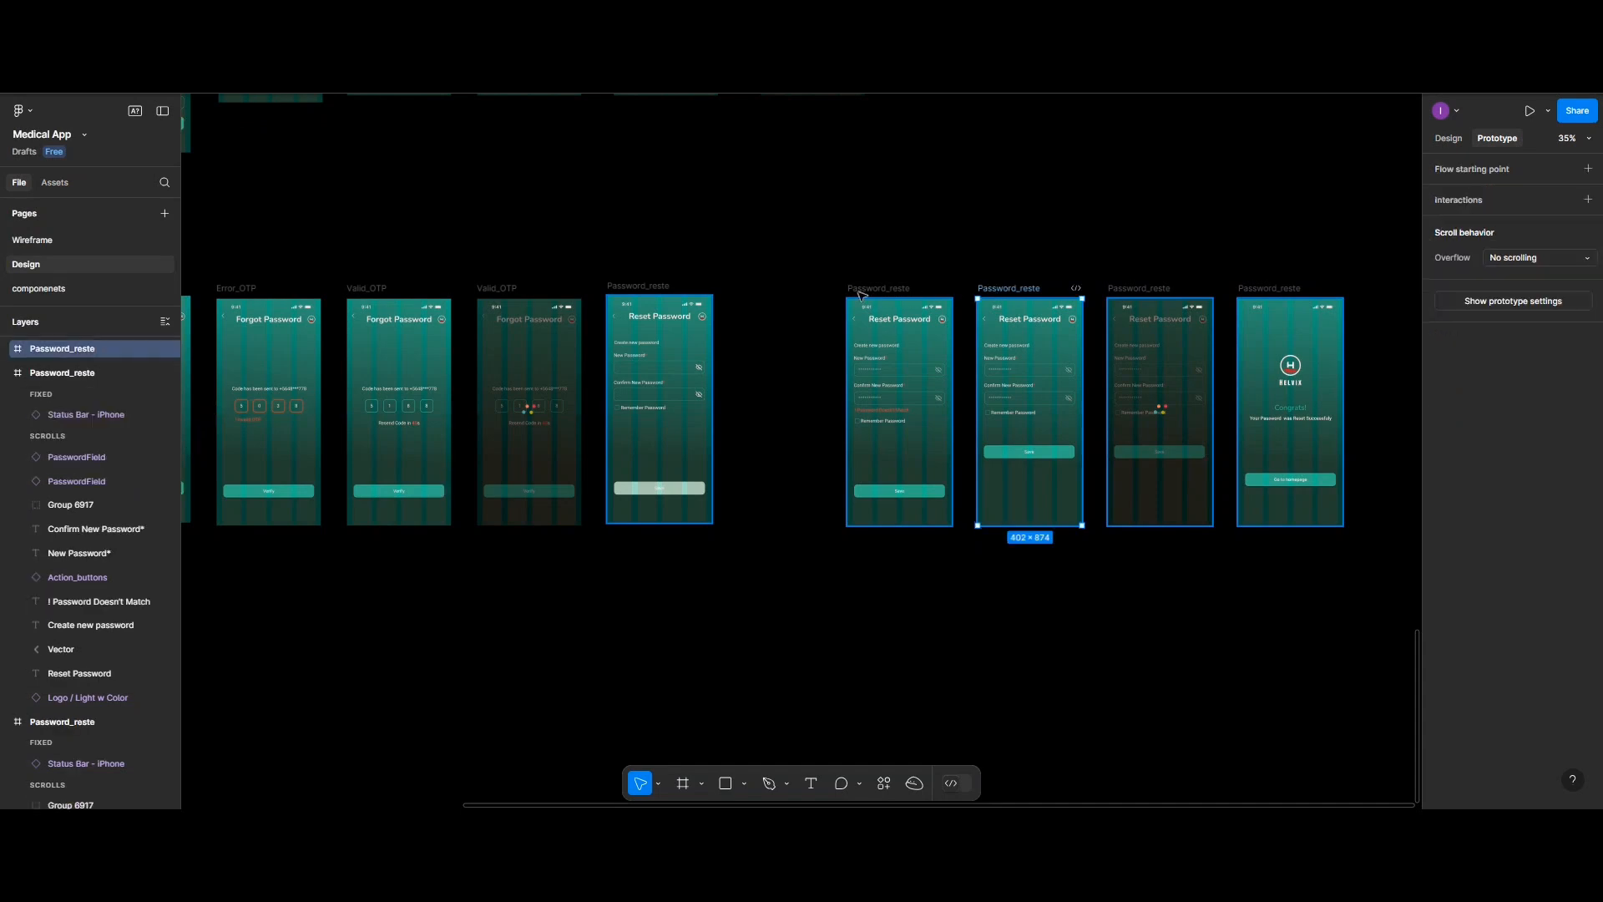
pyautogui.moveTo(1002, 290); pyautogui.dragTo(757, 287)
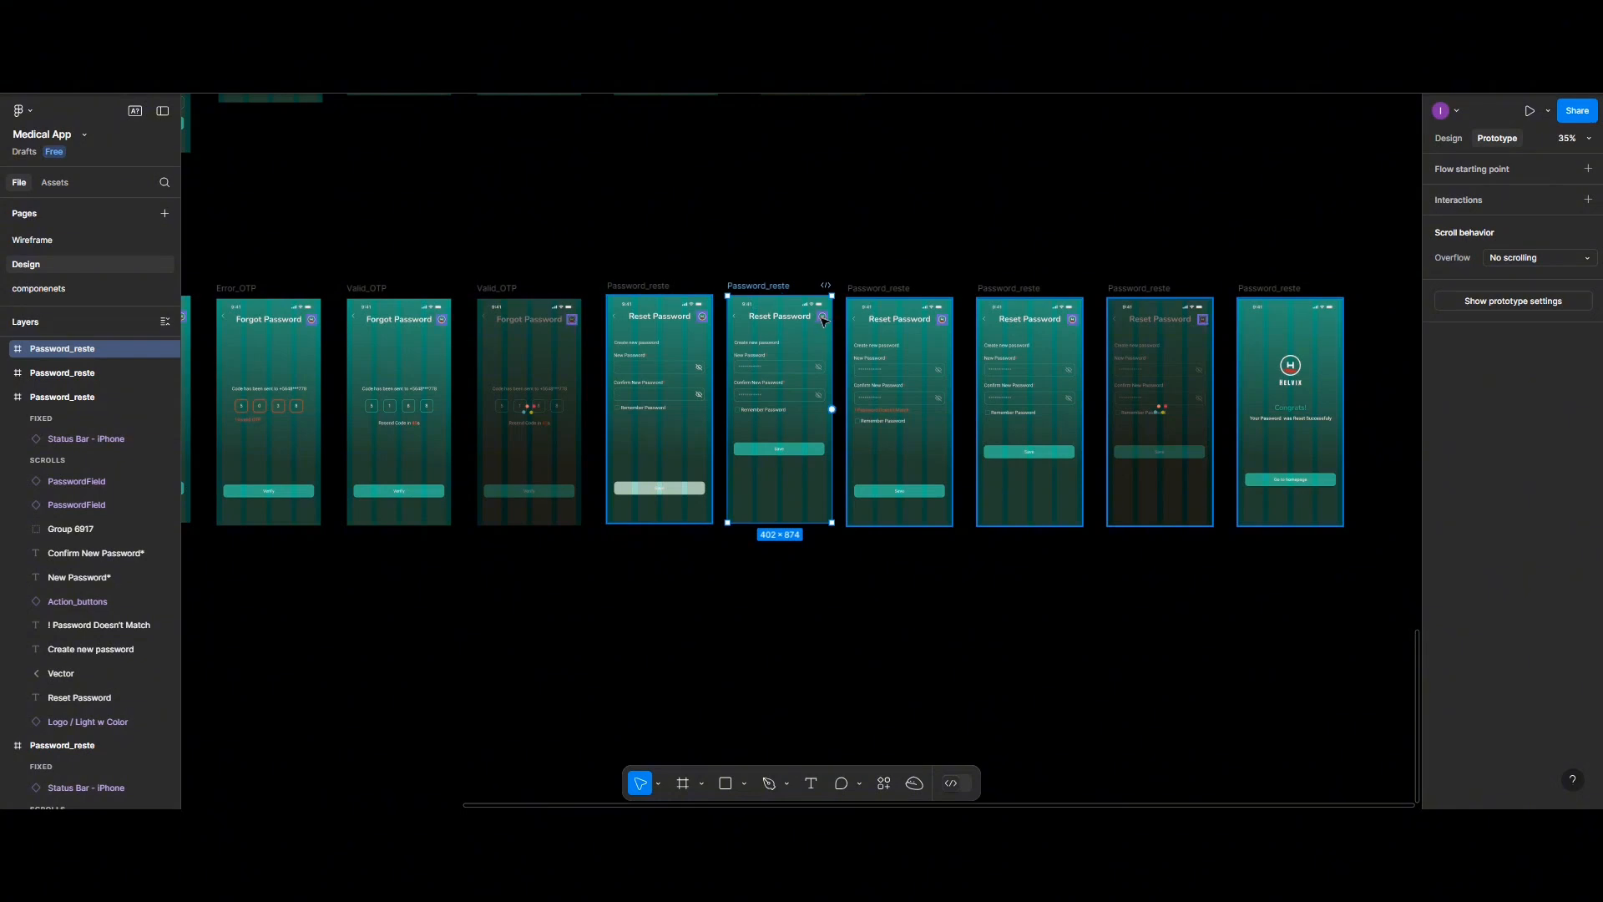
# Set the horizontal spacing between the duplicated Password_reste frame and the password mismatch frame to 100
pyautogui.hscroll(4, 829, 462)
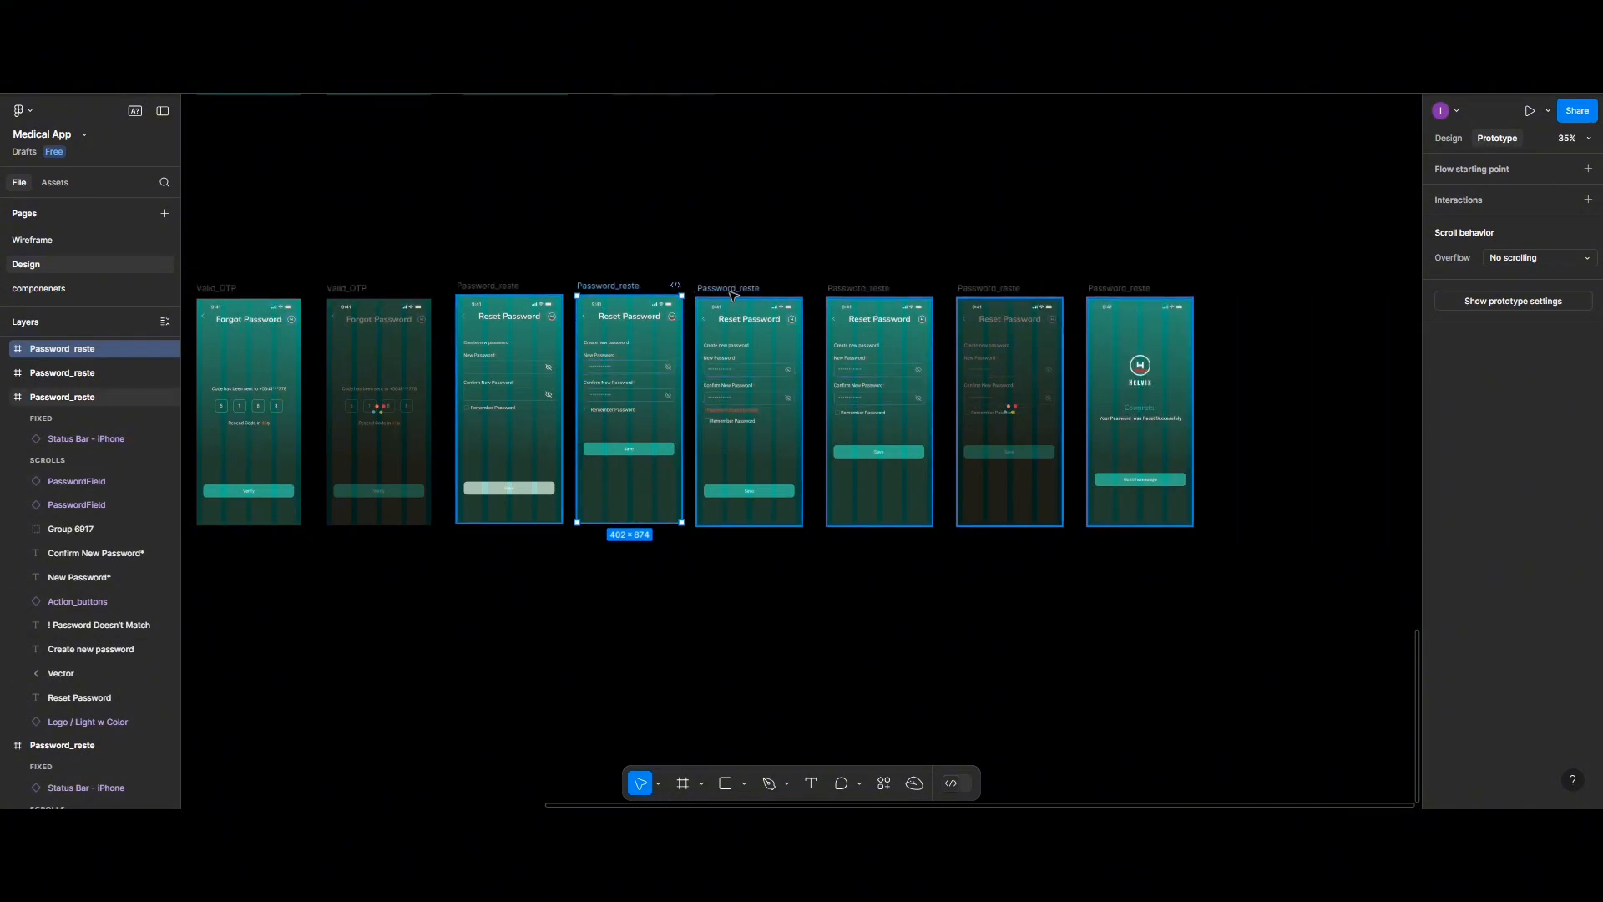
pyautogui.keyDown('shift'); pyautogui.click(730, 292); pyautogui.keyUp('shift')
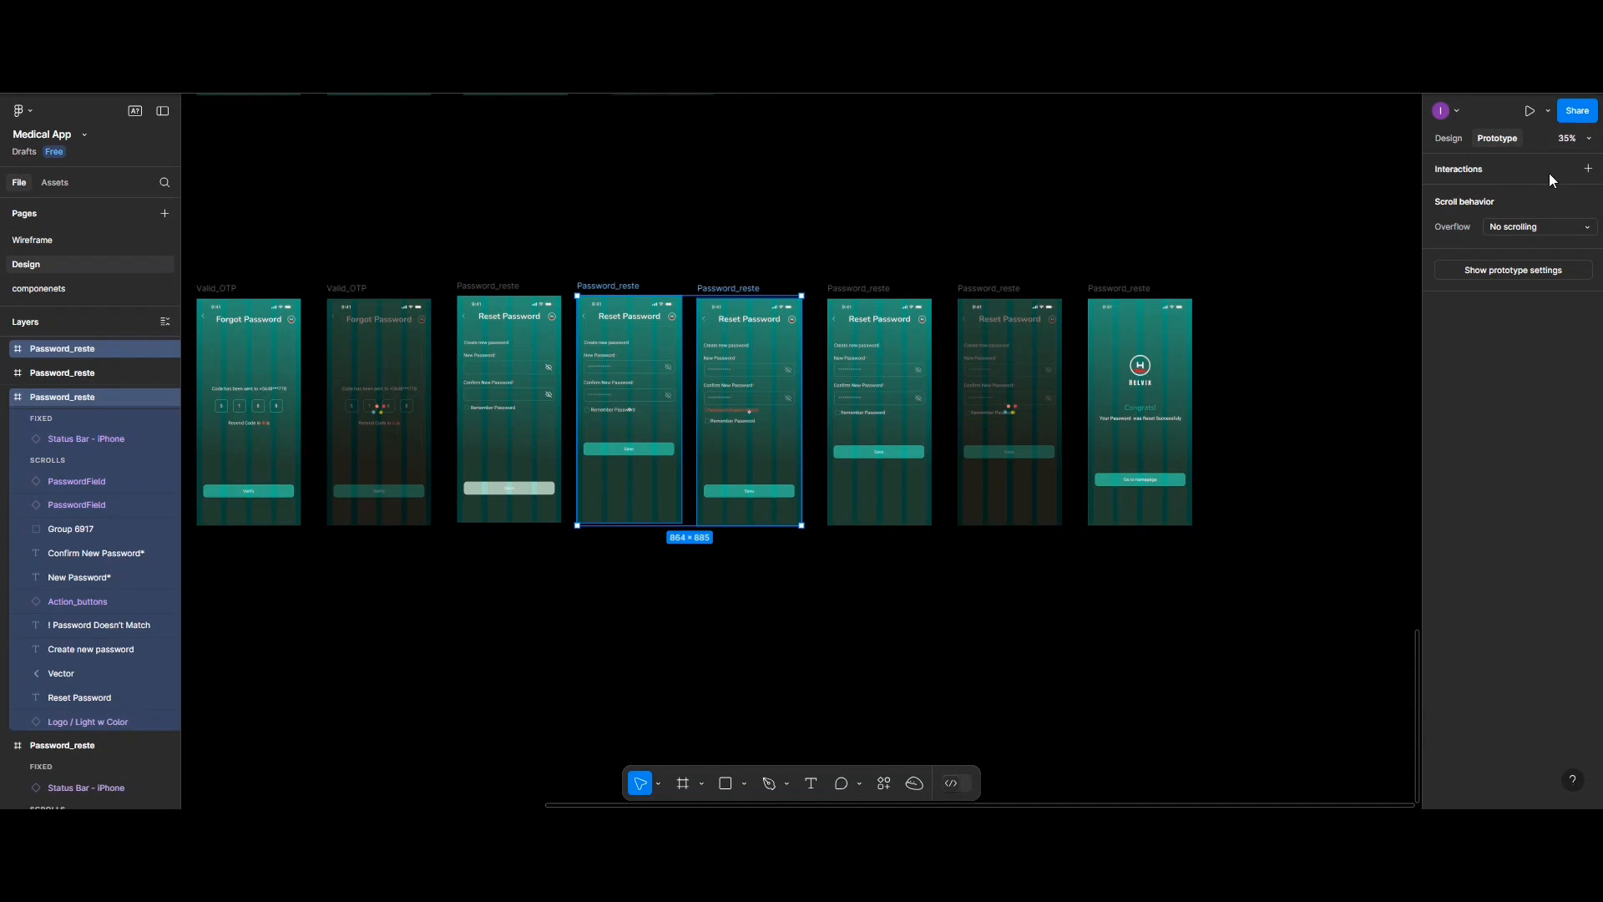
pyautogui.click(1453, 139)
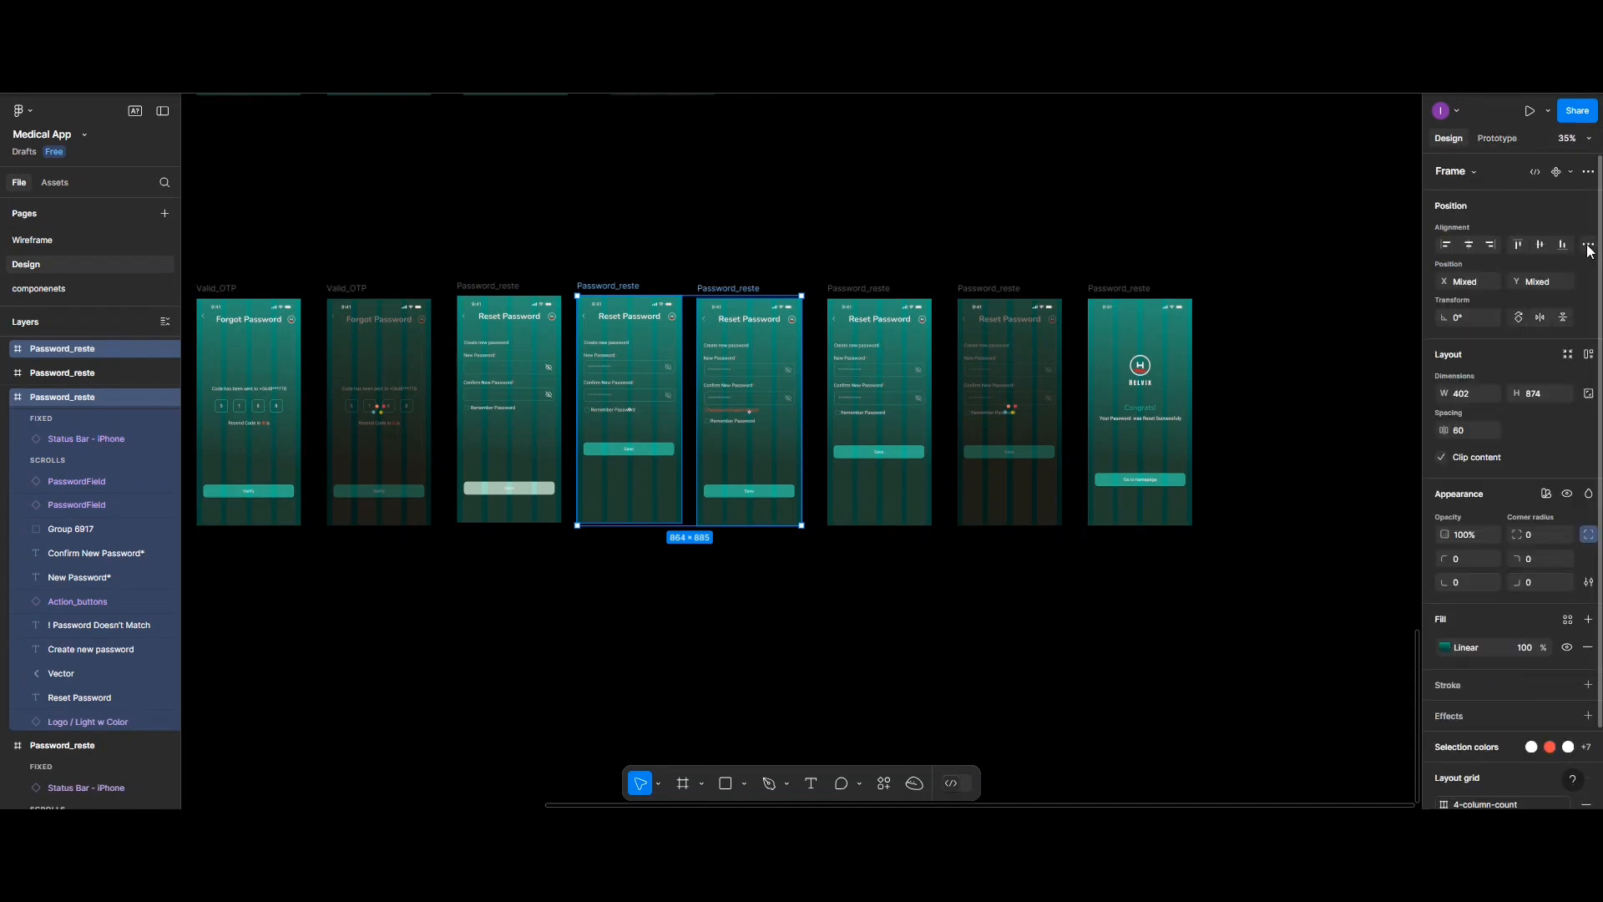
pyautogui.click(1589, 246)
pyautogui.click(1502, 306)
pyautogui.press('Return')
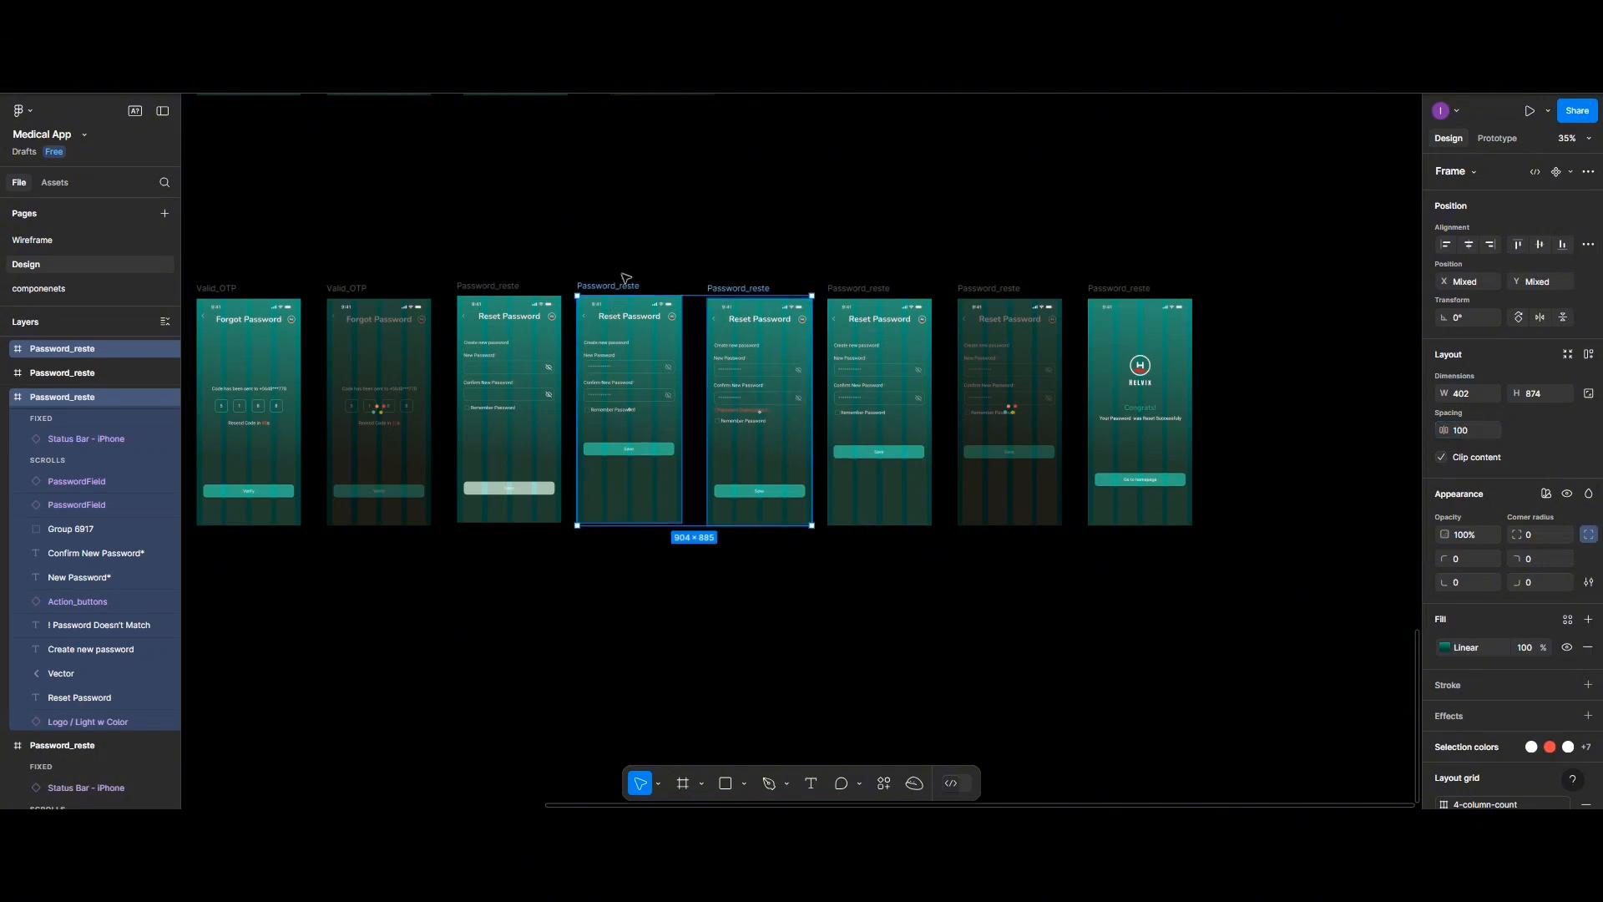
# Link the empty Reset Password frame's New Password field to the duplicated filled-in Password_reste frame with an instant On tap navigation
pyautogui.scroll(3, 625, 279)
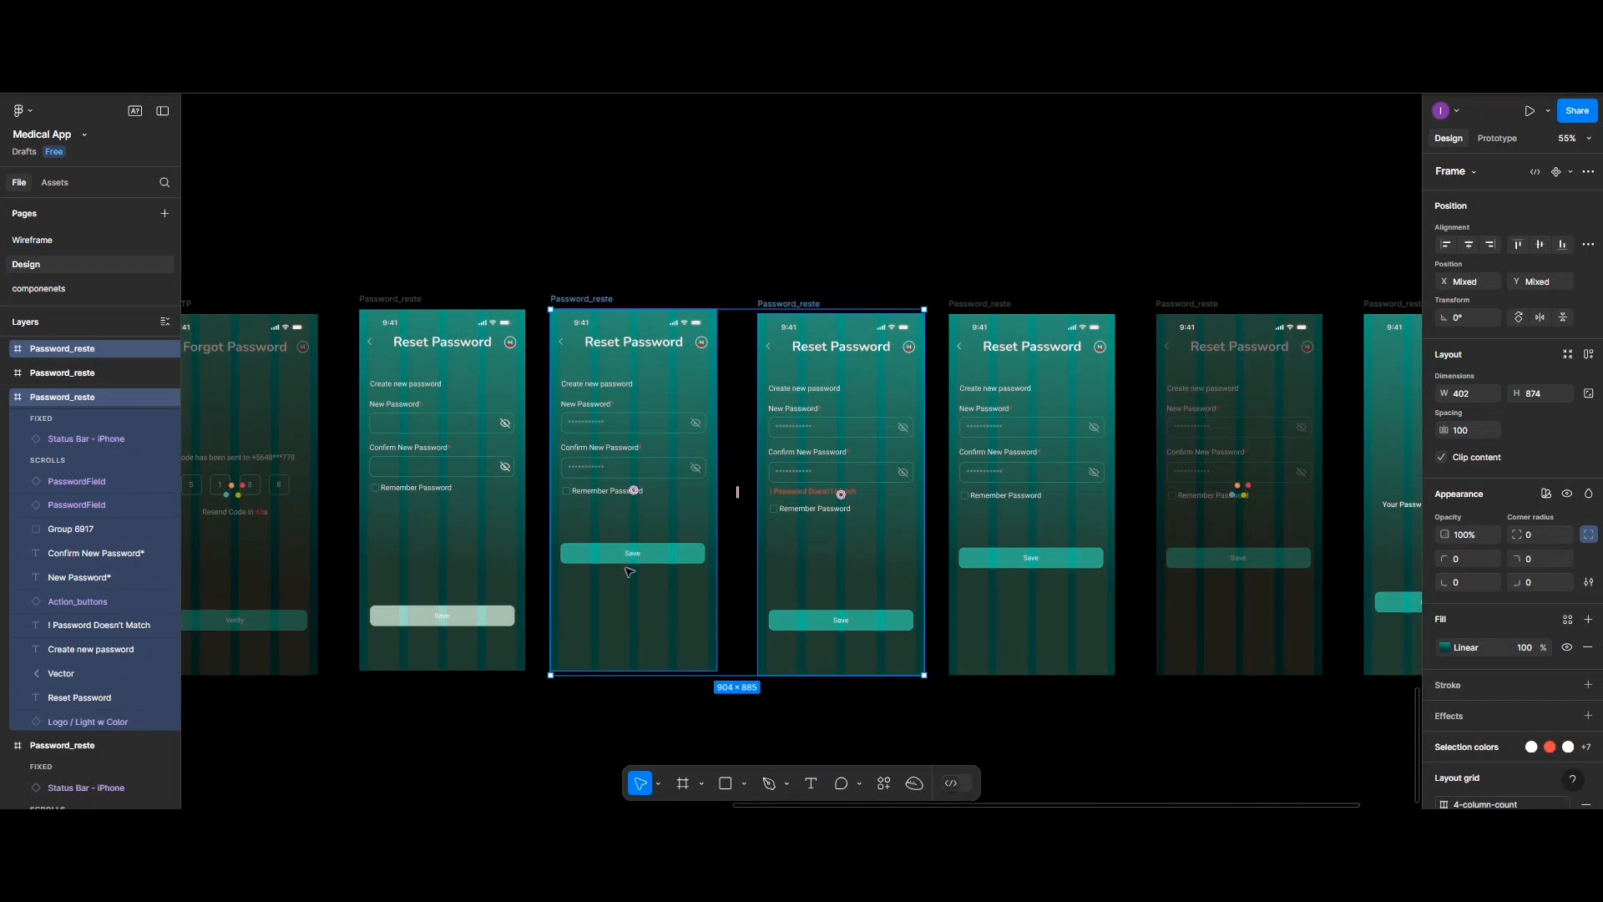
pyautogui.press('Escape')
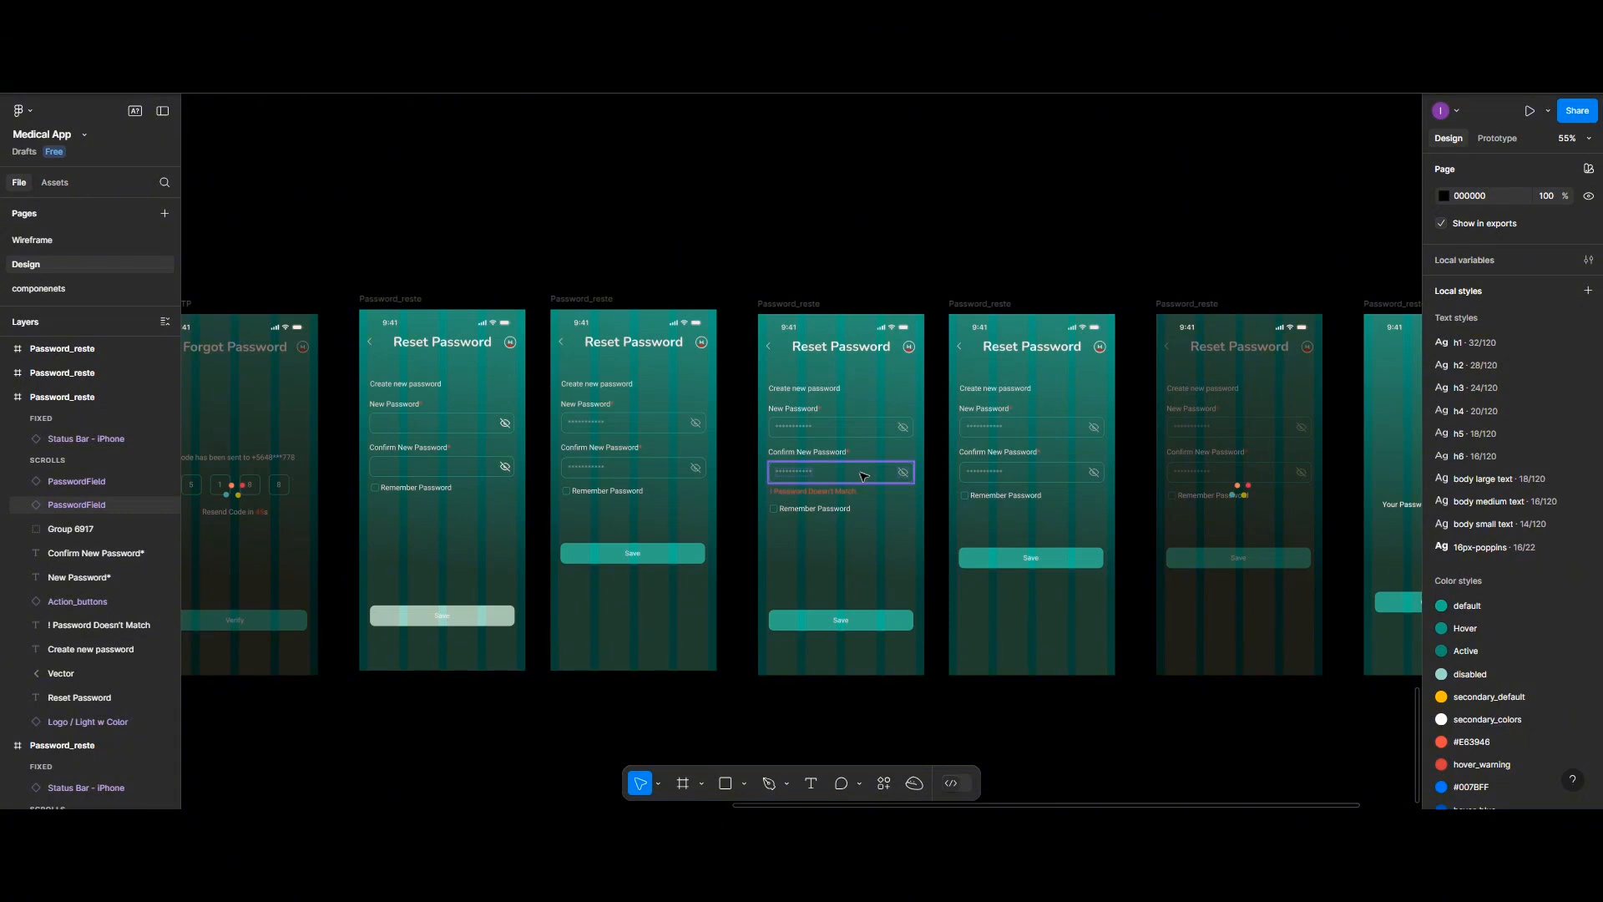
pyautogui.click(632, 553)
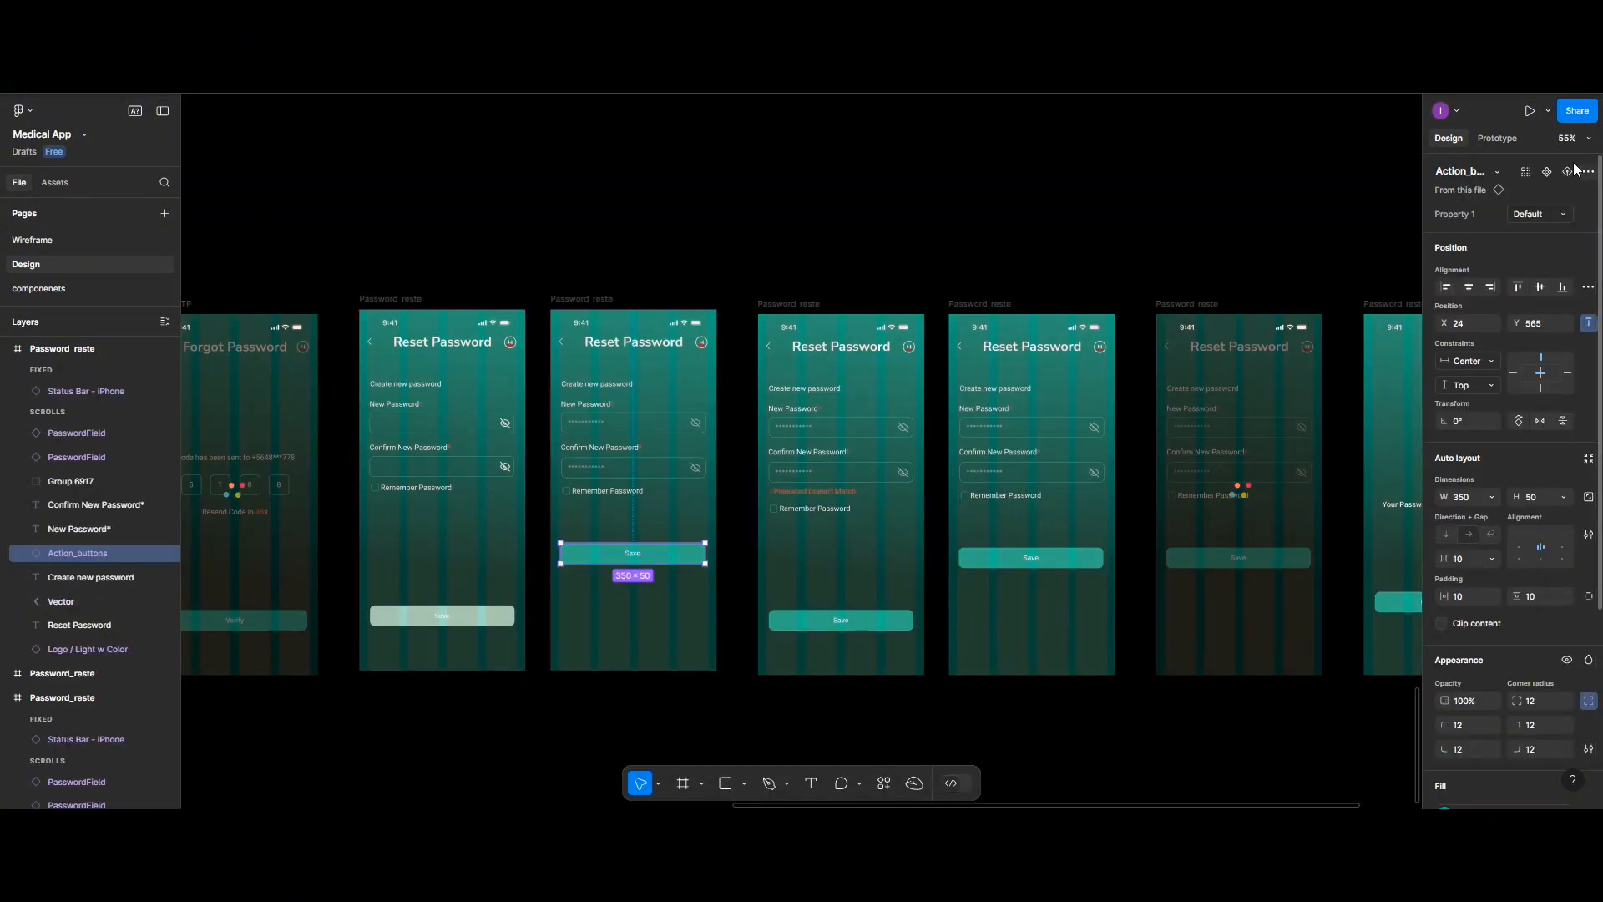
pyautogui.click(1497, 137)
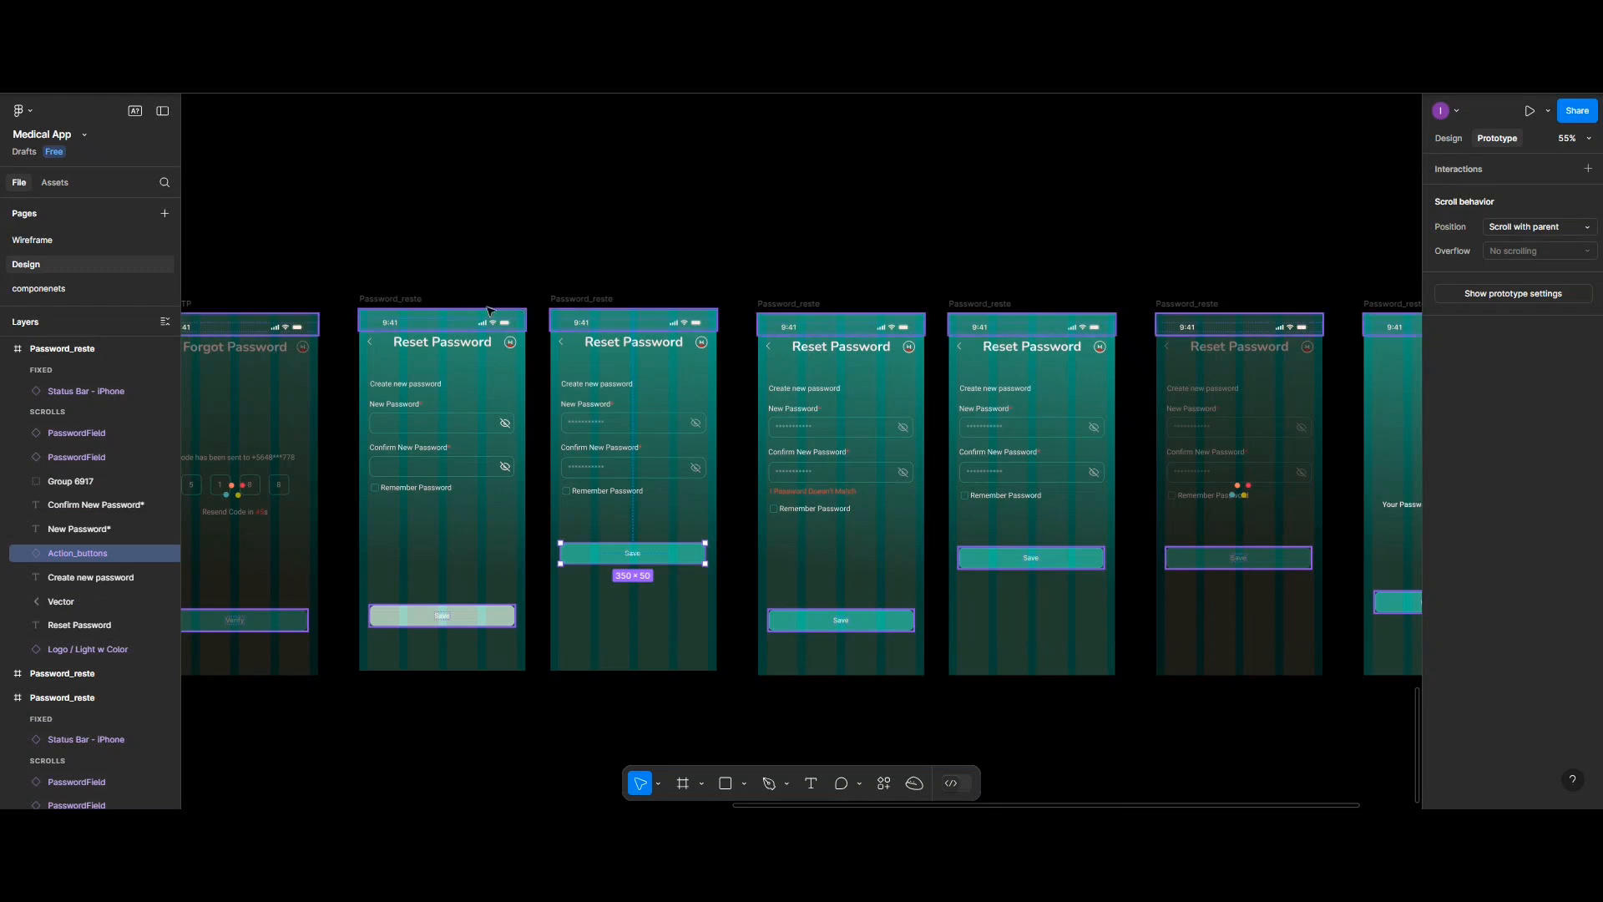
pyautogui.click(410, 298)
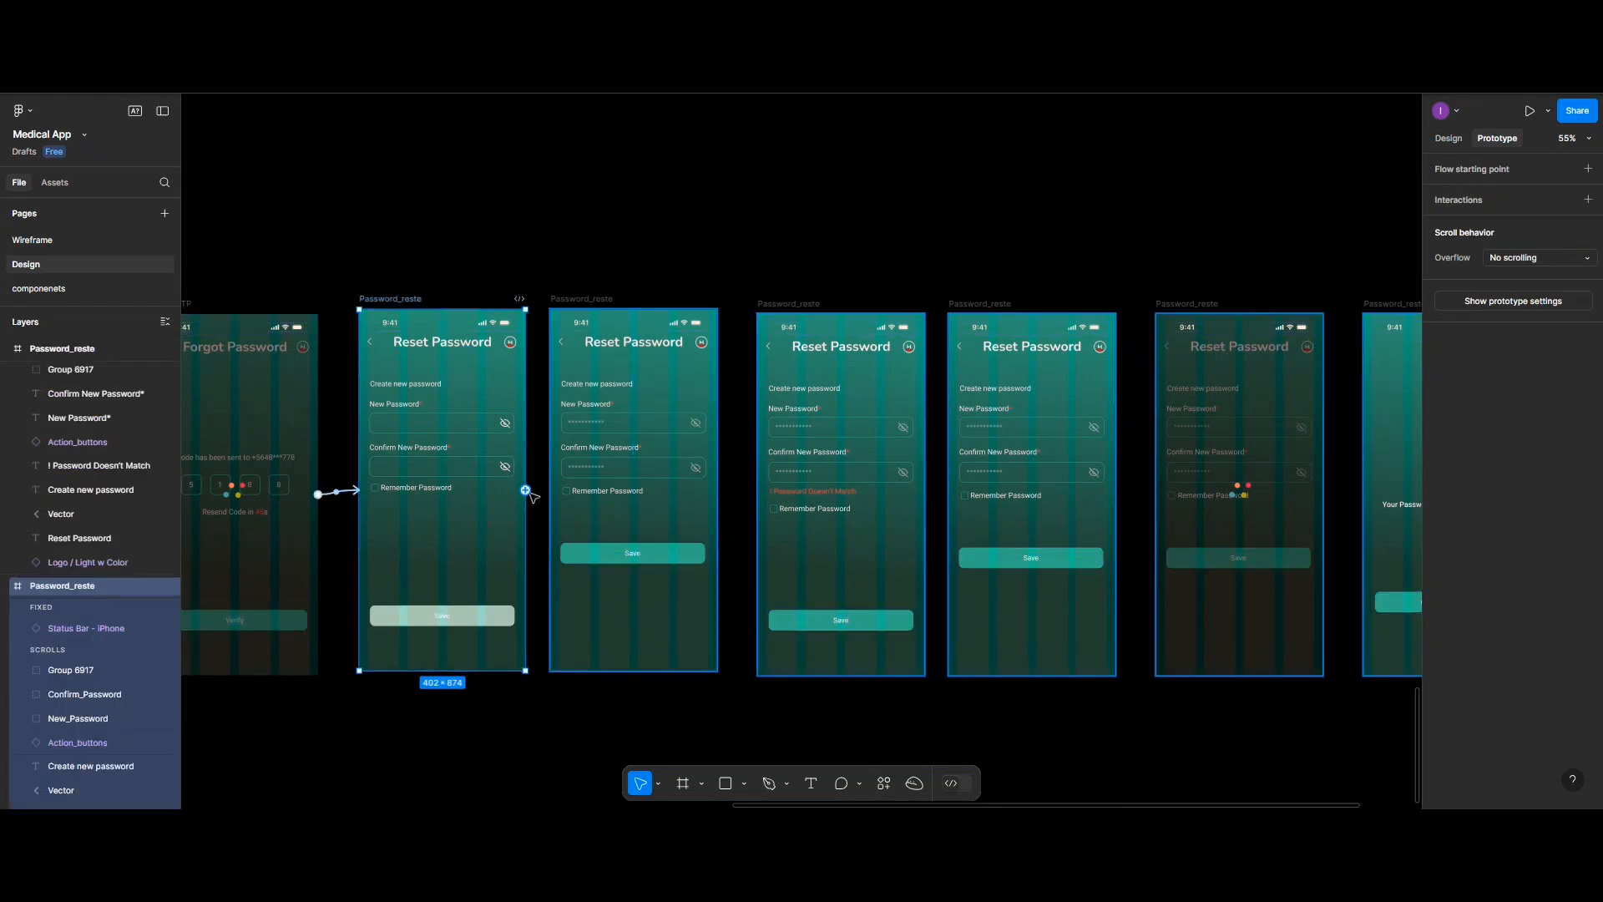
pyautogui.click(511, 424)
pyautogui.moveTo(515, 424); pyautogui.dragTo(632, 435)
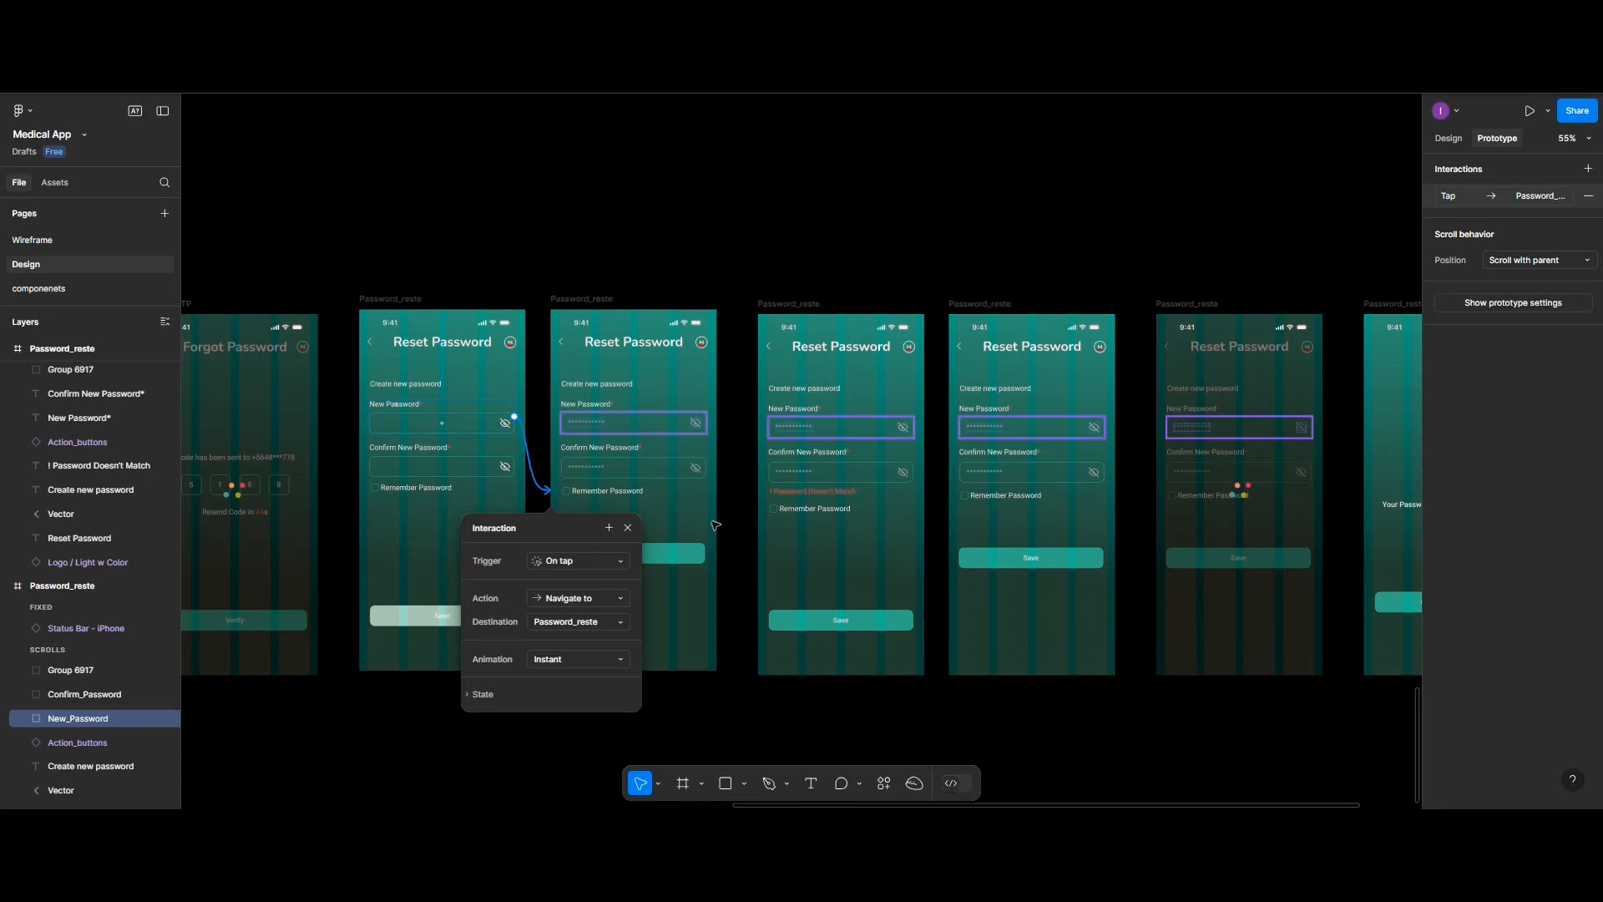
# Link the duplicated frame's Save button to the password mismatch frame with an instant On tap navigation, and rename the mismatch frame Password_Alert
pyautogui.click(701, 557)
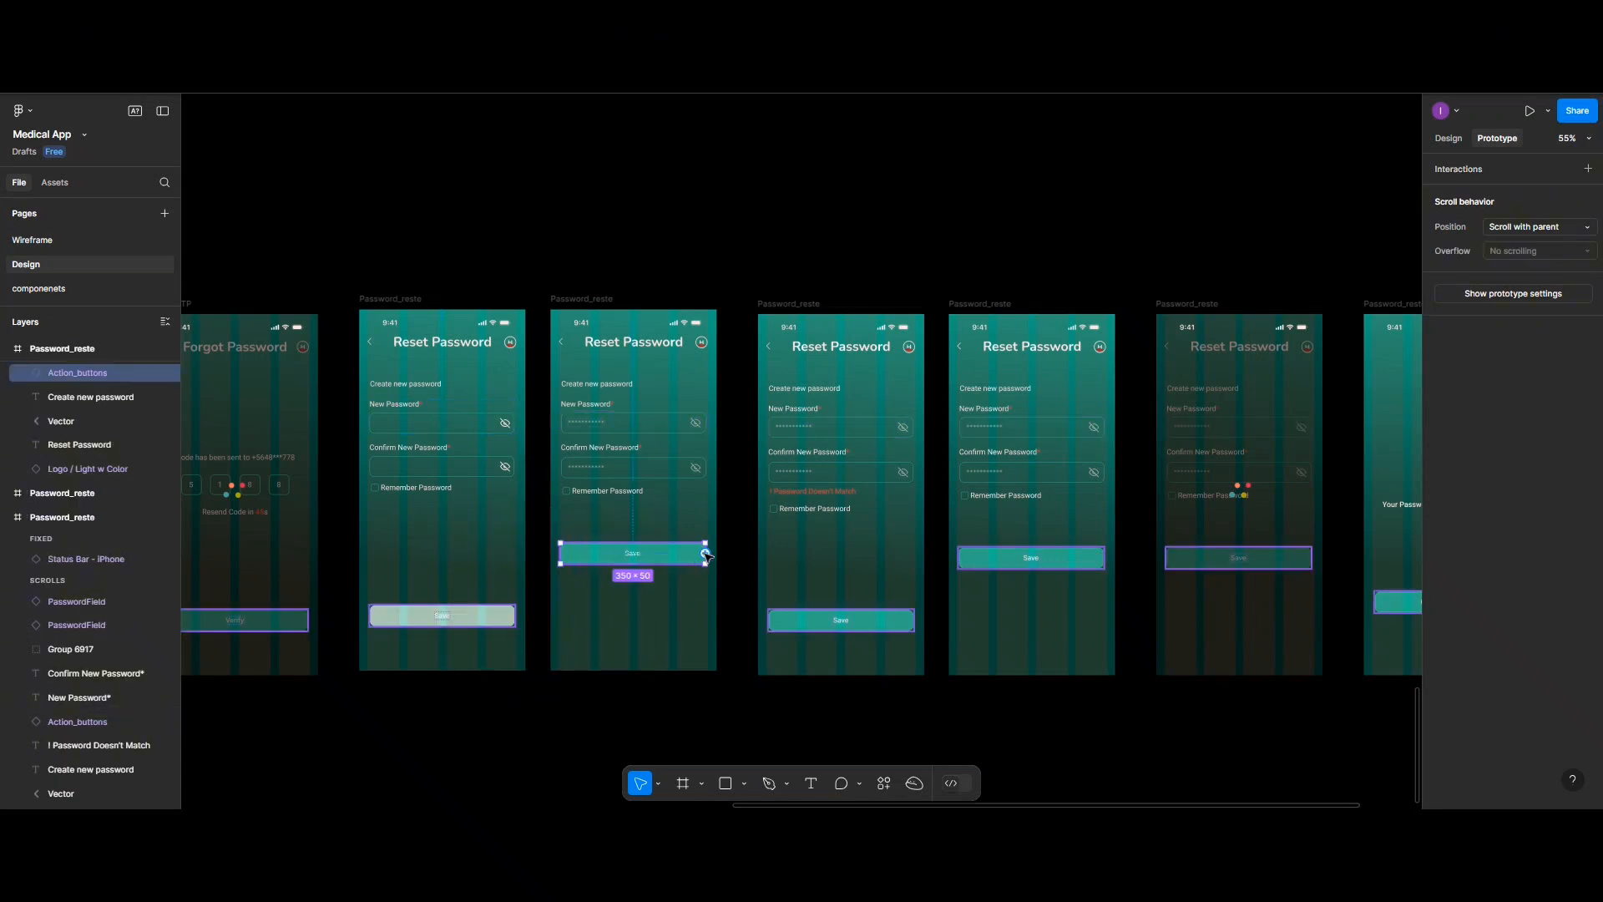
pyautogui.moveTo(706, 554); pyautogui.dragTo(835, 467)
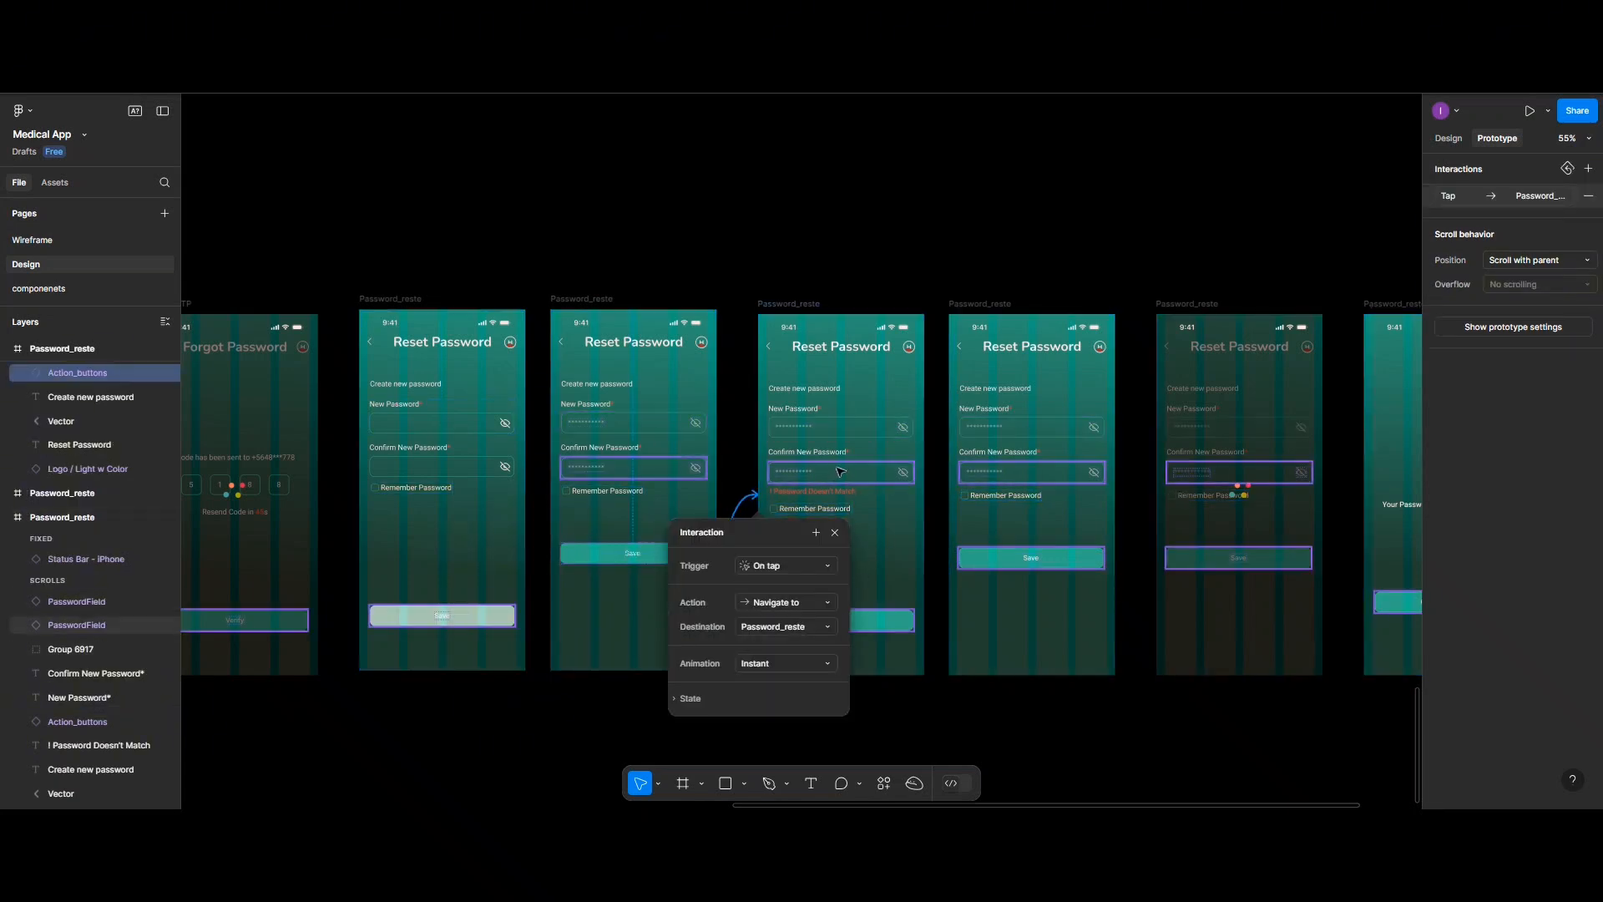
pyautogui.doubleClick(806, 306)
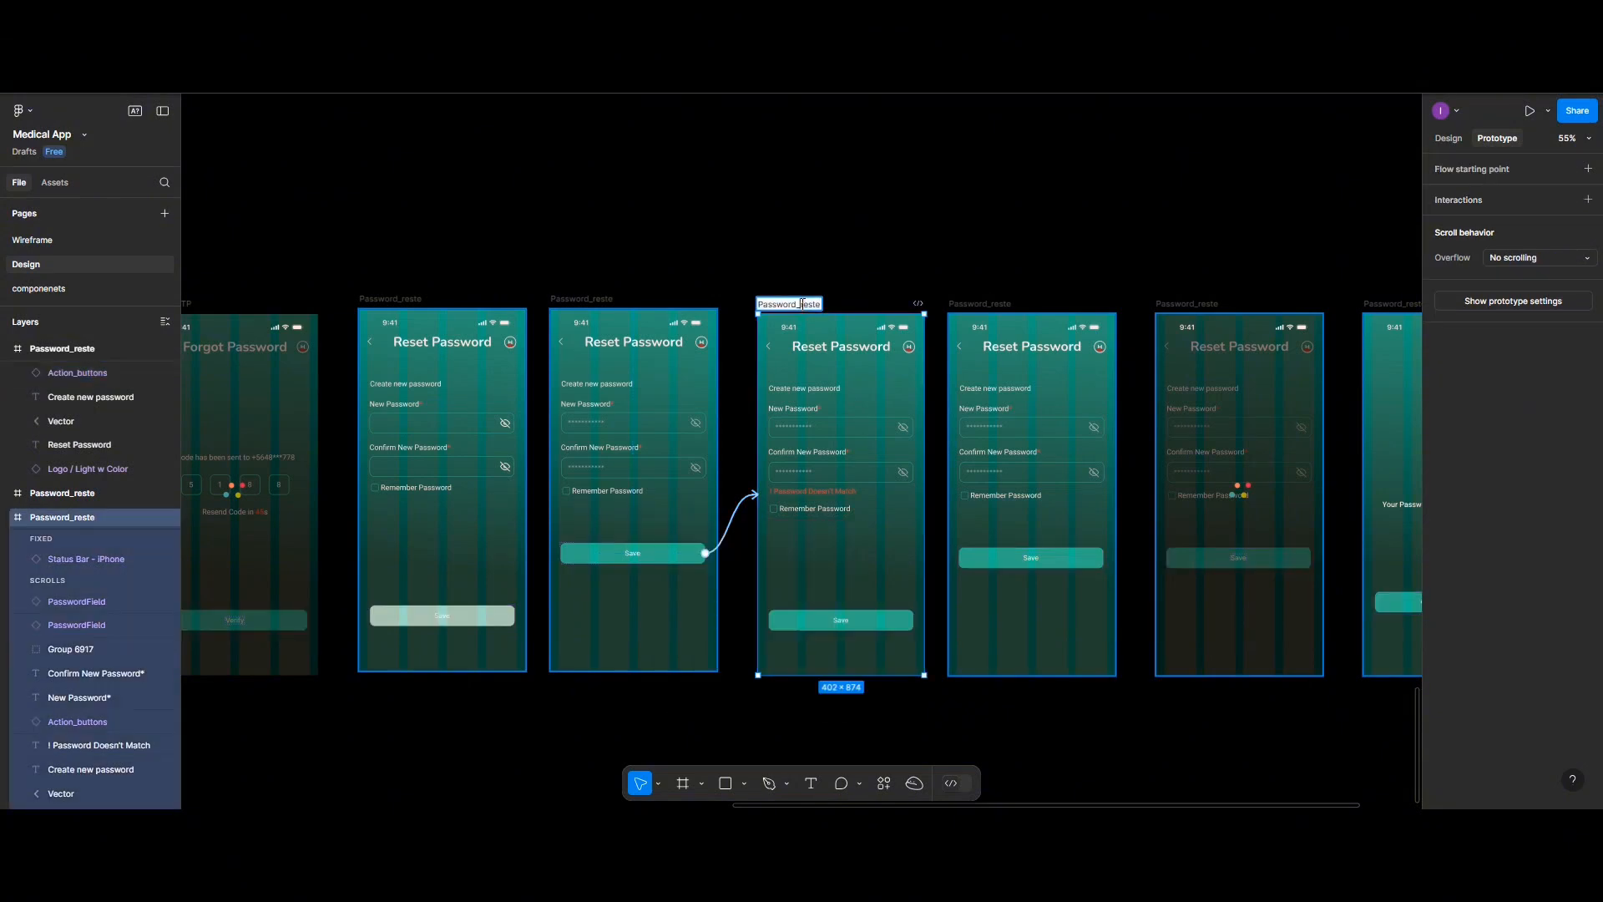
pyautogui.write('Alert')
# Add instant On tap links from Password_Alert's New Password field to the following Password_reste frame, and from that frame's Save button to the dimmed loading frame
pyautogui.click(868, 430)
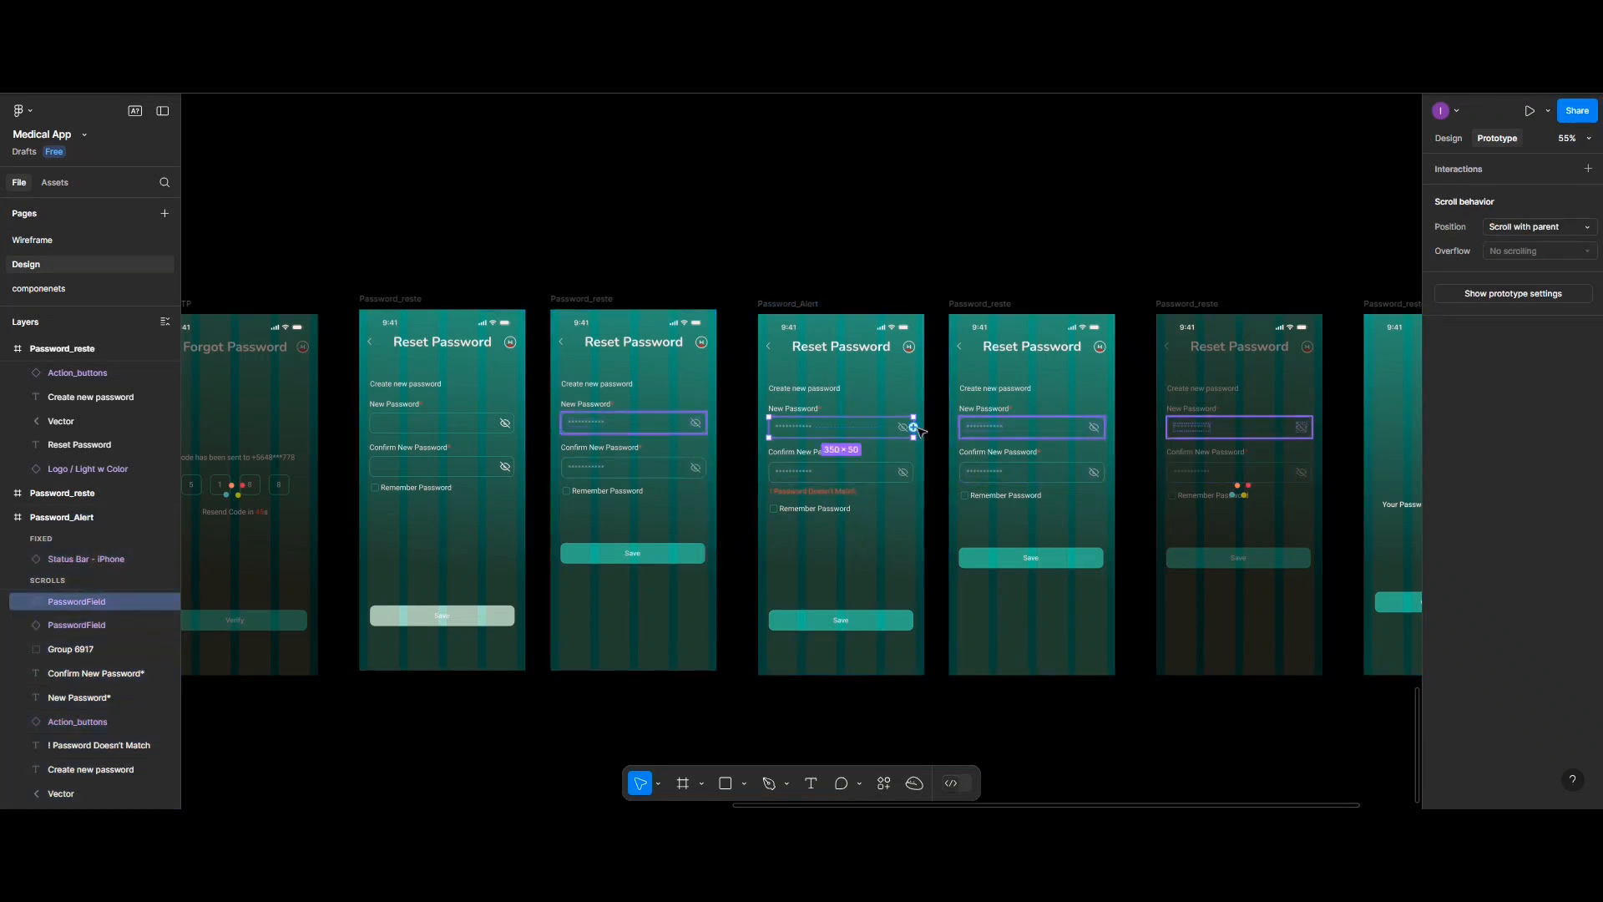
pyautogui.moveTo(914, 427); pyautogui.dragTo(971, 487)
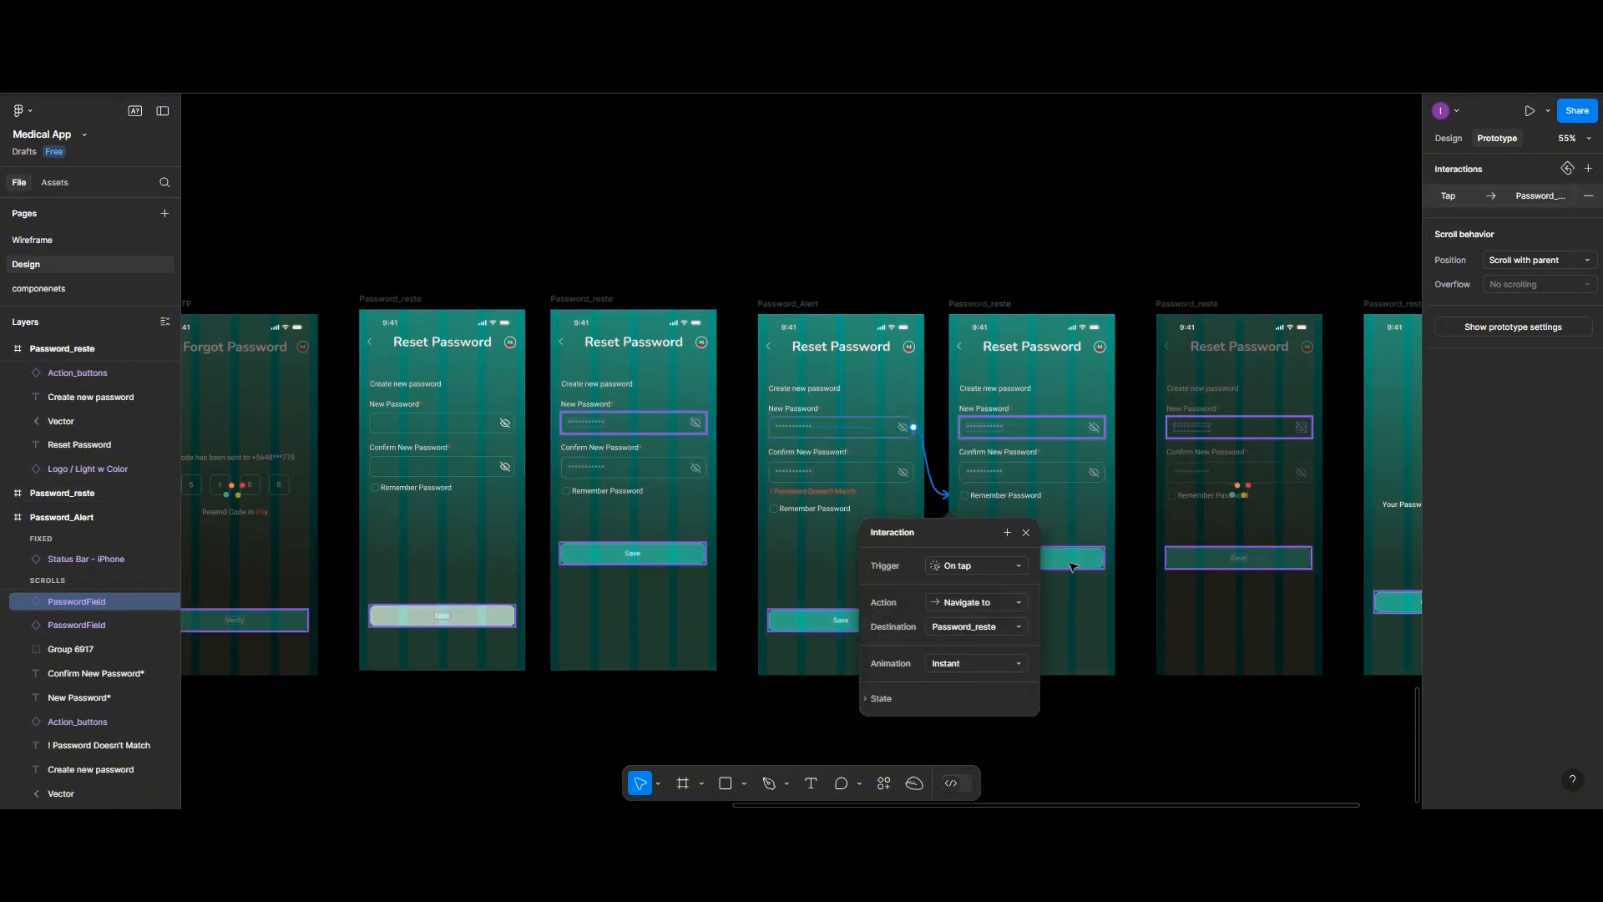
pyautogui.click(1084, 555)
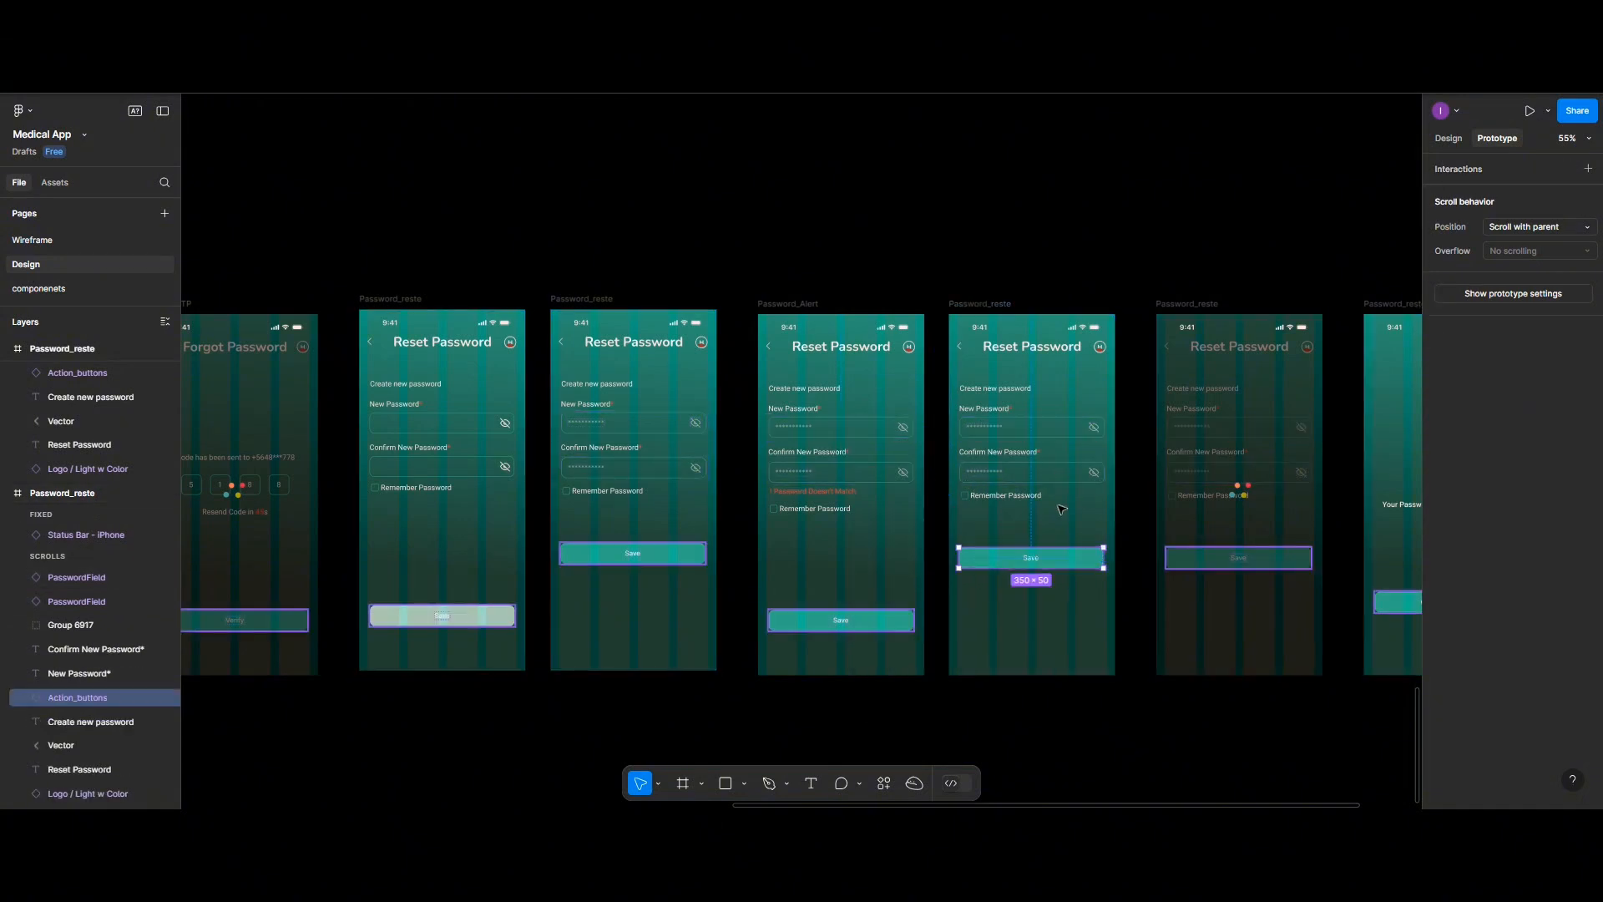
pyautogui.hscroll(3, 1061, 510)
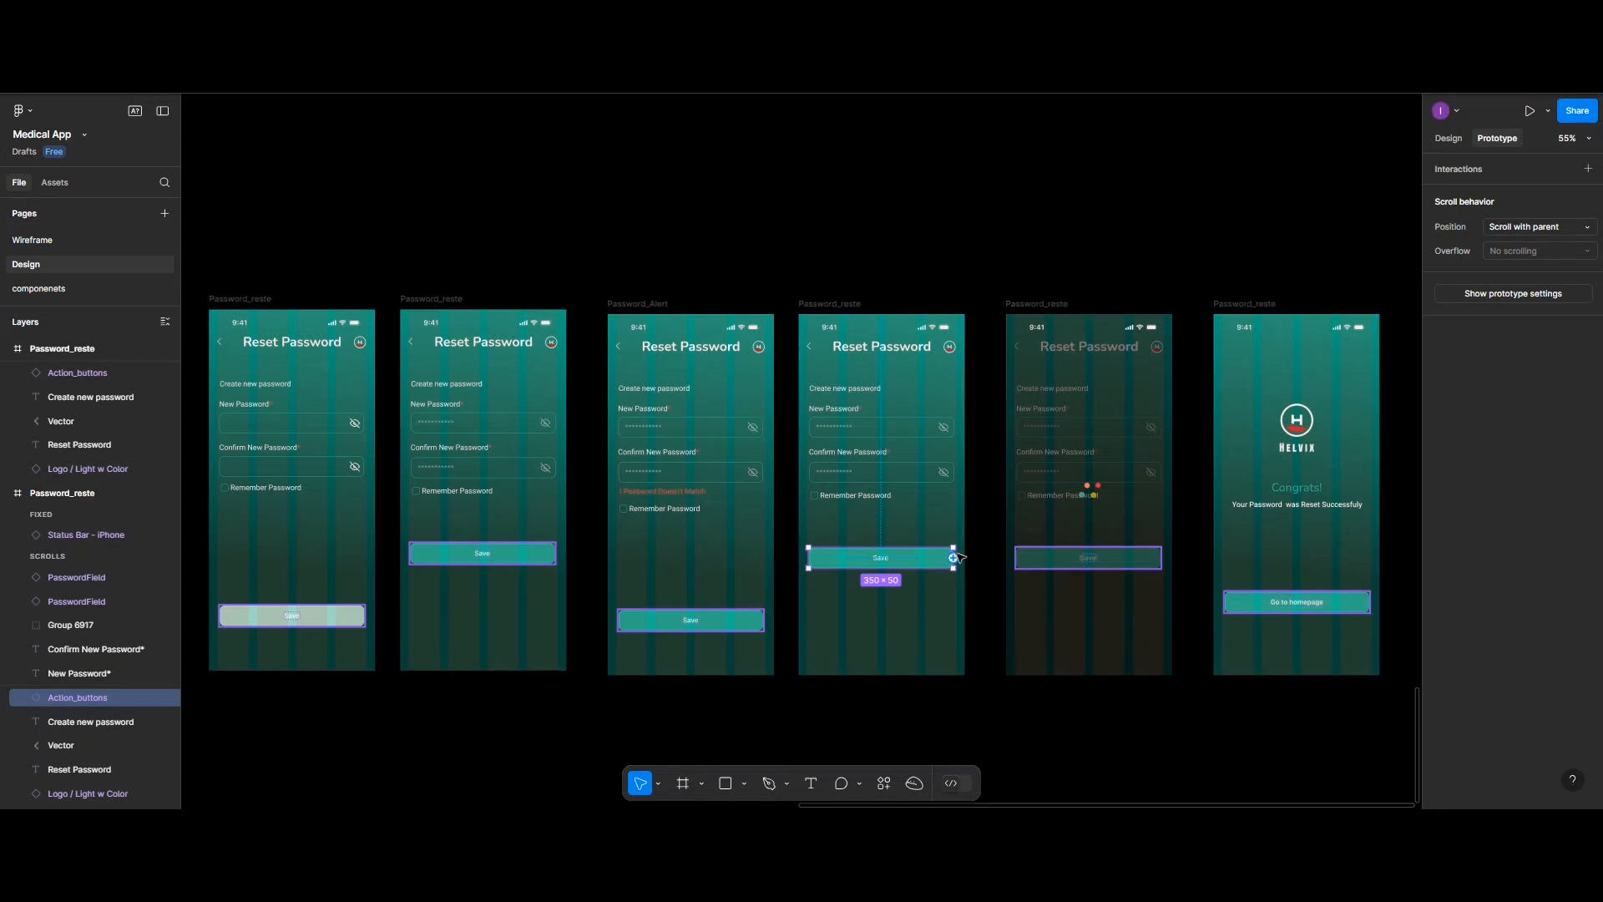
pyautogui.moveTo(953, 557); pyautogui.dragTo(1014, 499)
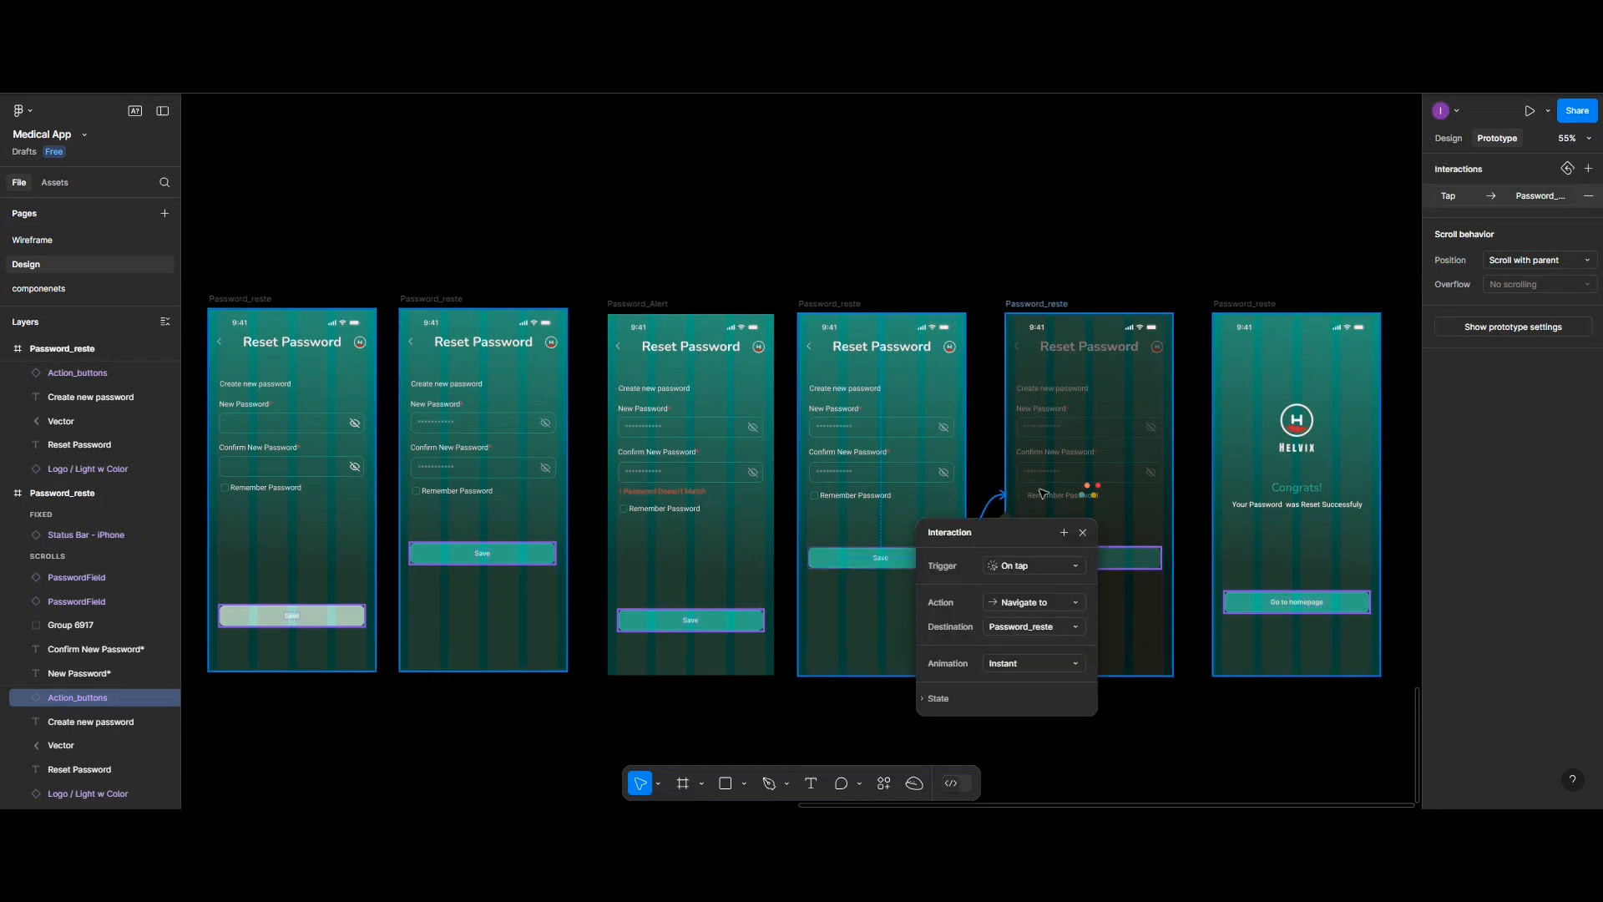
pyautogui.press('Escape')
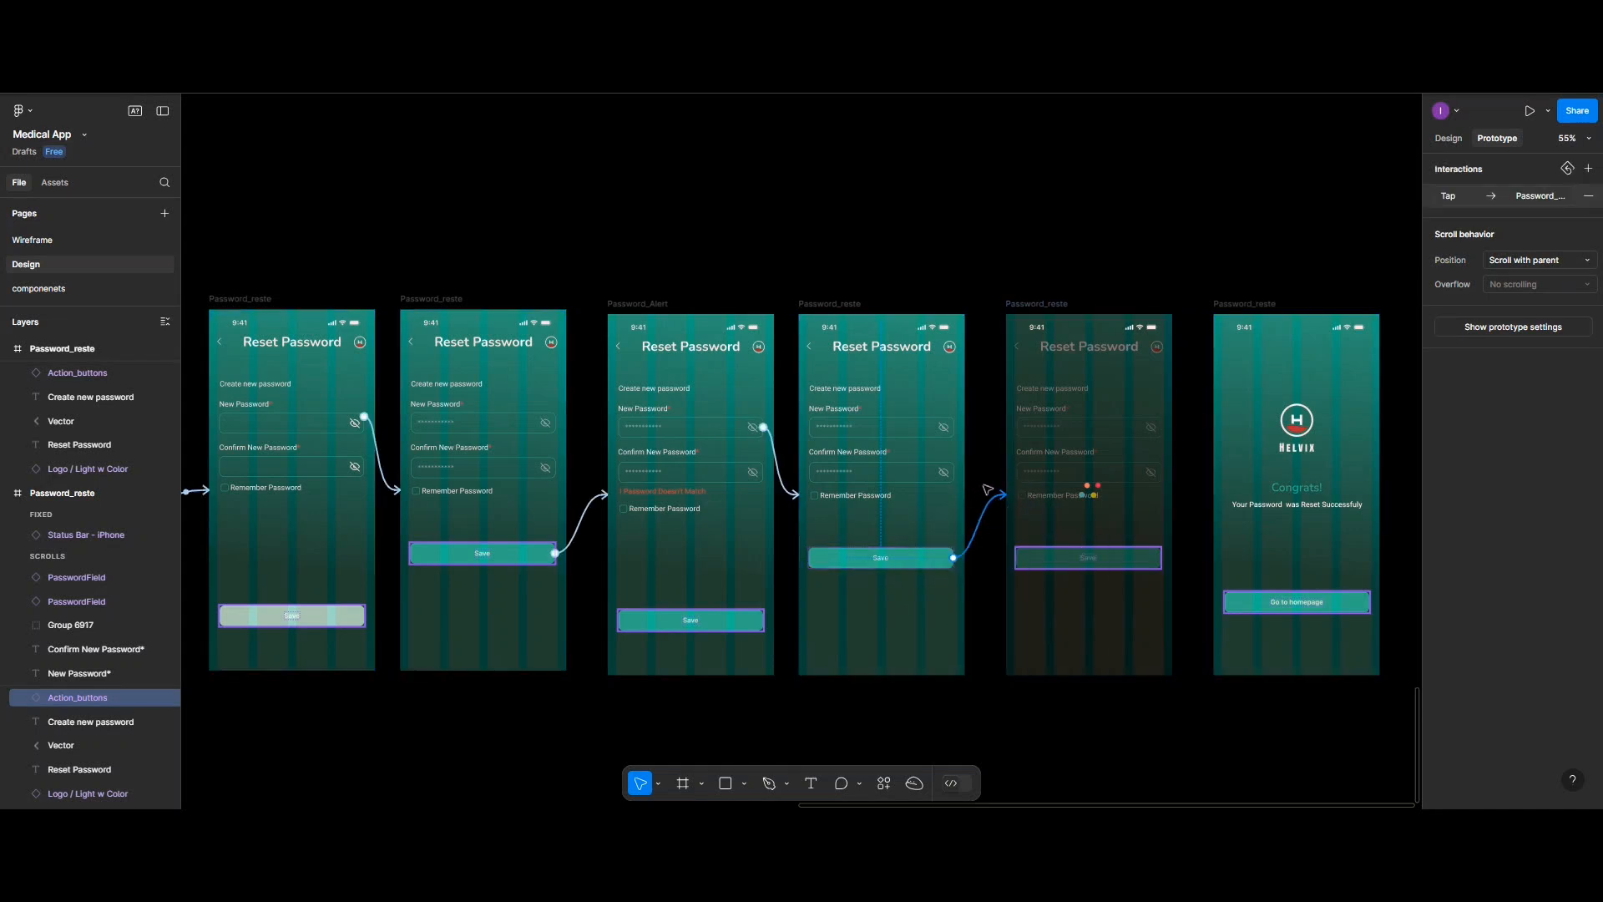
# Link the dimmed loading Password_reste frame to the Congrats frame with an After delay trigger of 3000 and Instant animation
pyautogui.hscroll(4, 989, 490)
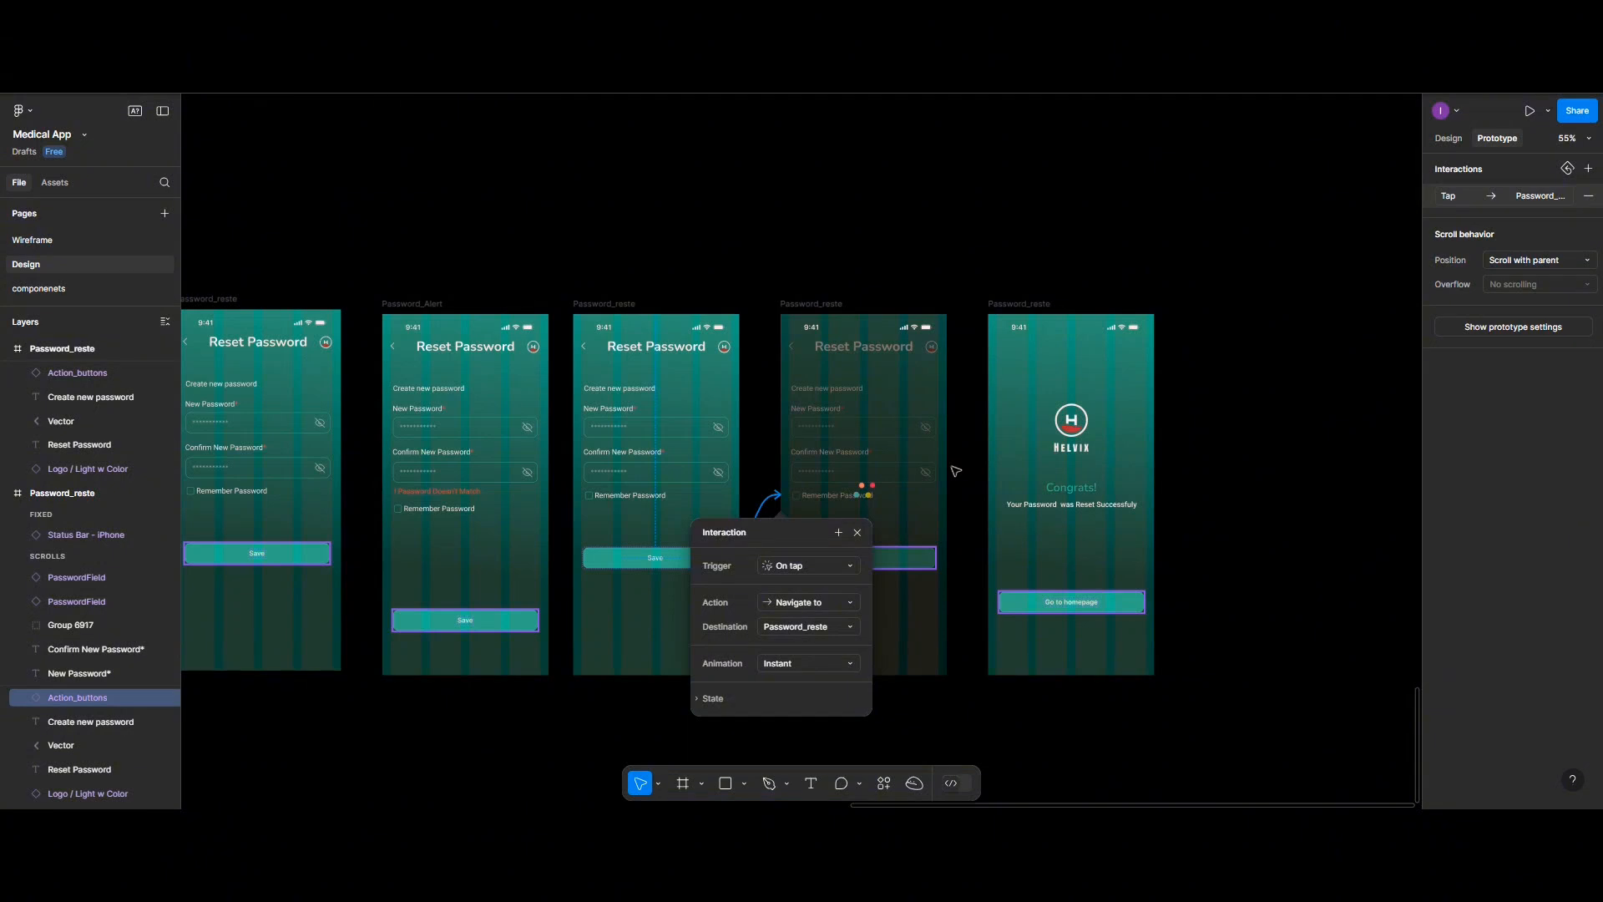
pyautogui.click(950, 477)
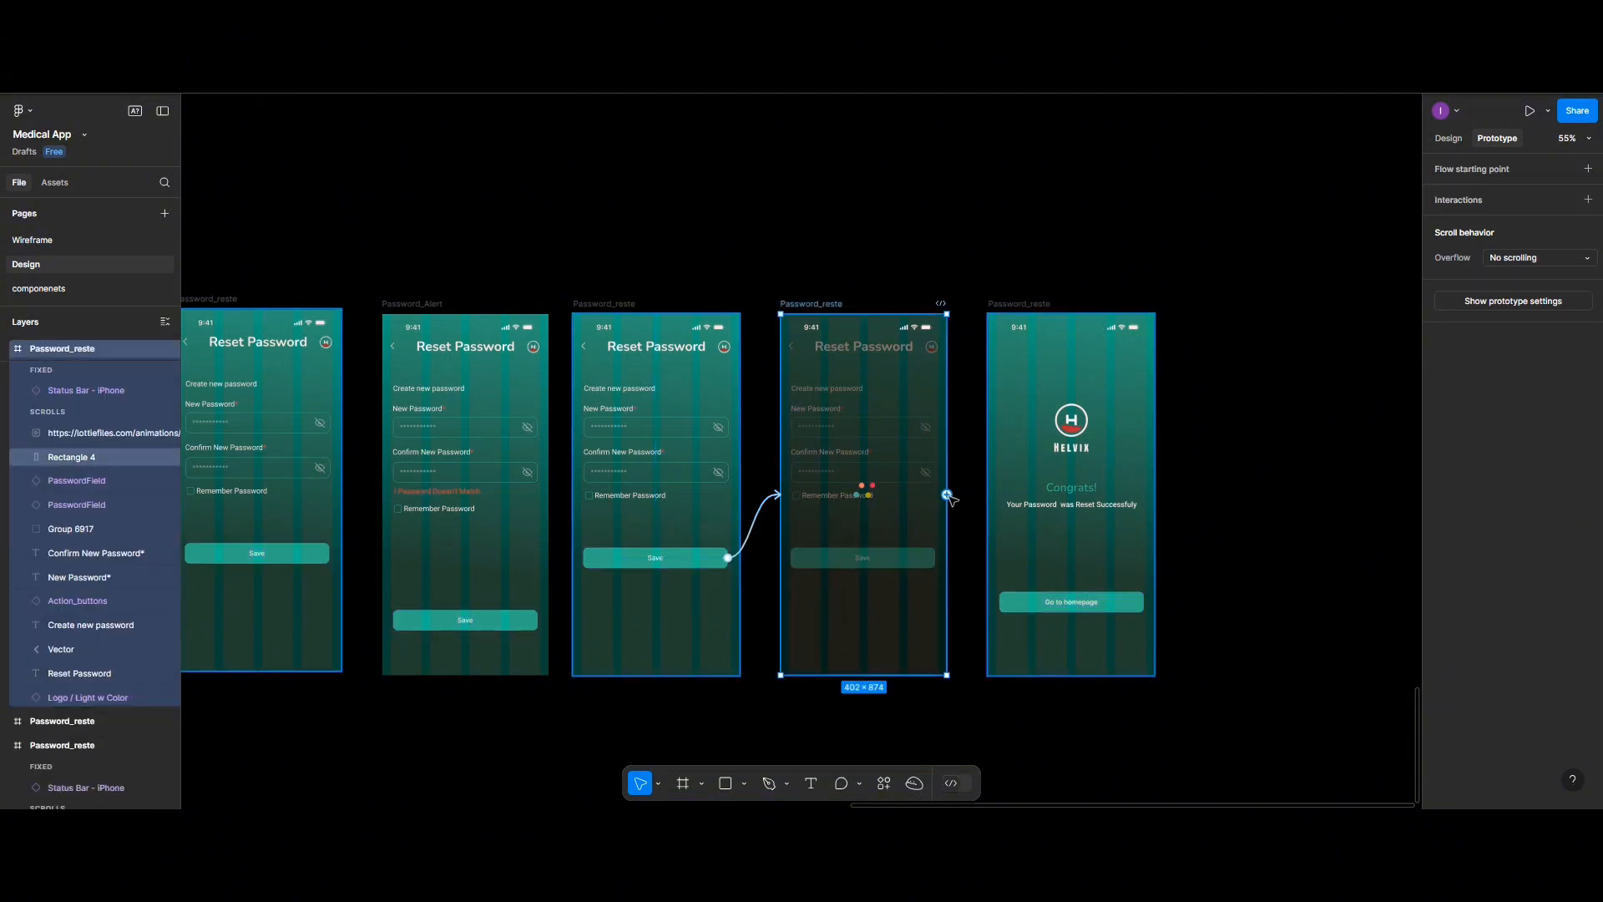
pyautogui.moveTo(1018, 510); pyautogui.dragTo(1019, 511)
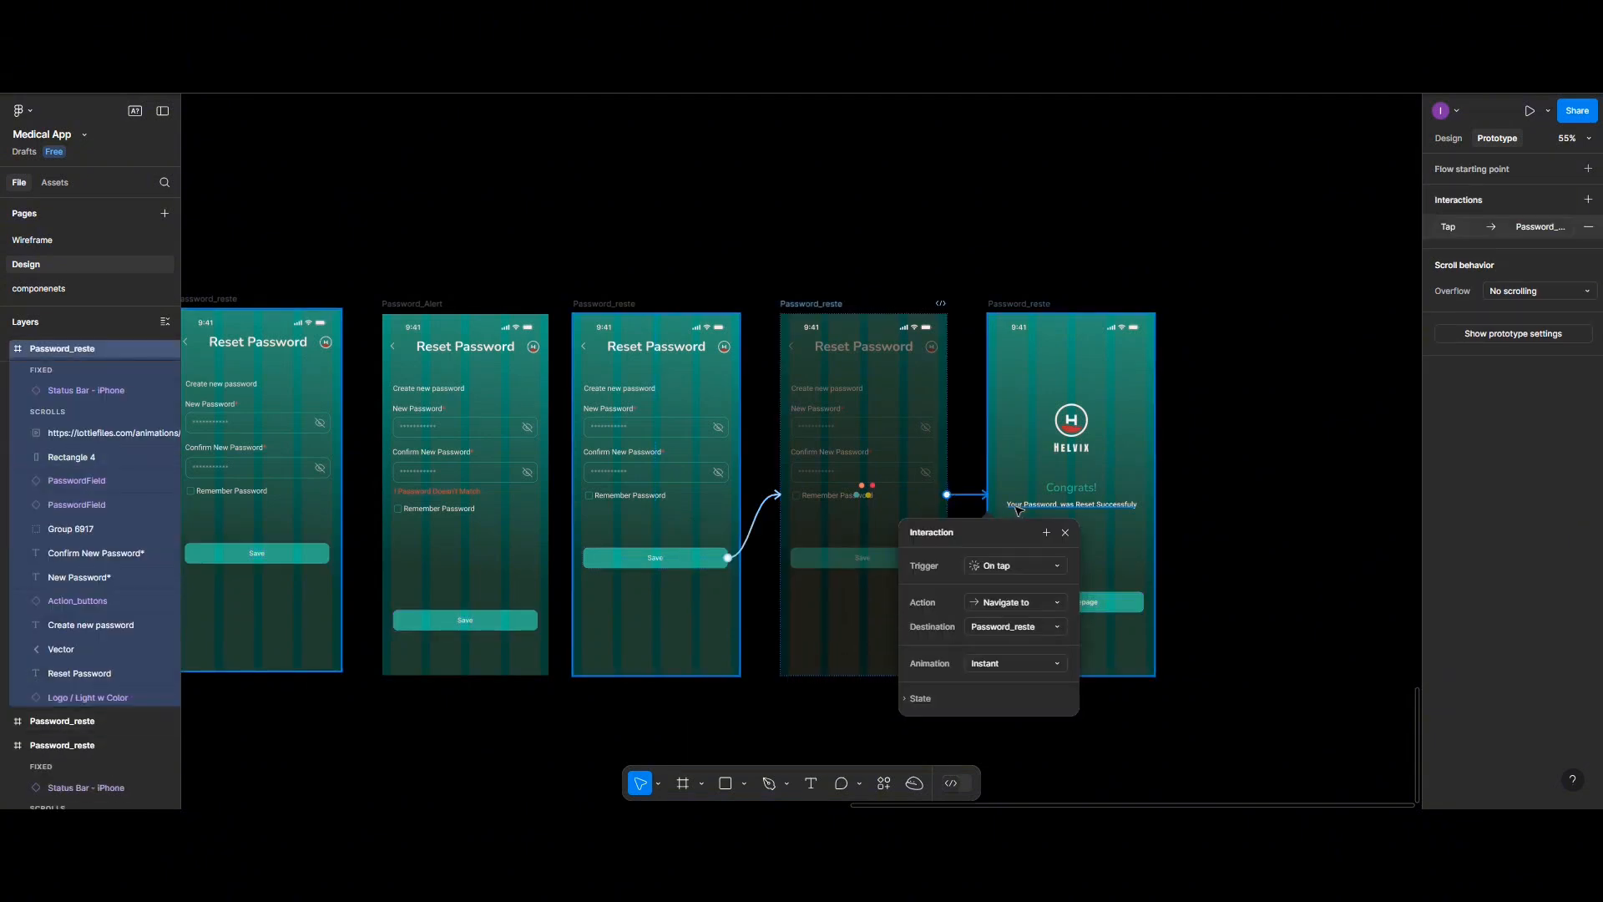
pyautogui.click(1004, 567)
pyautogui.click(1015, 752)
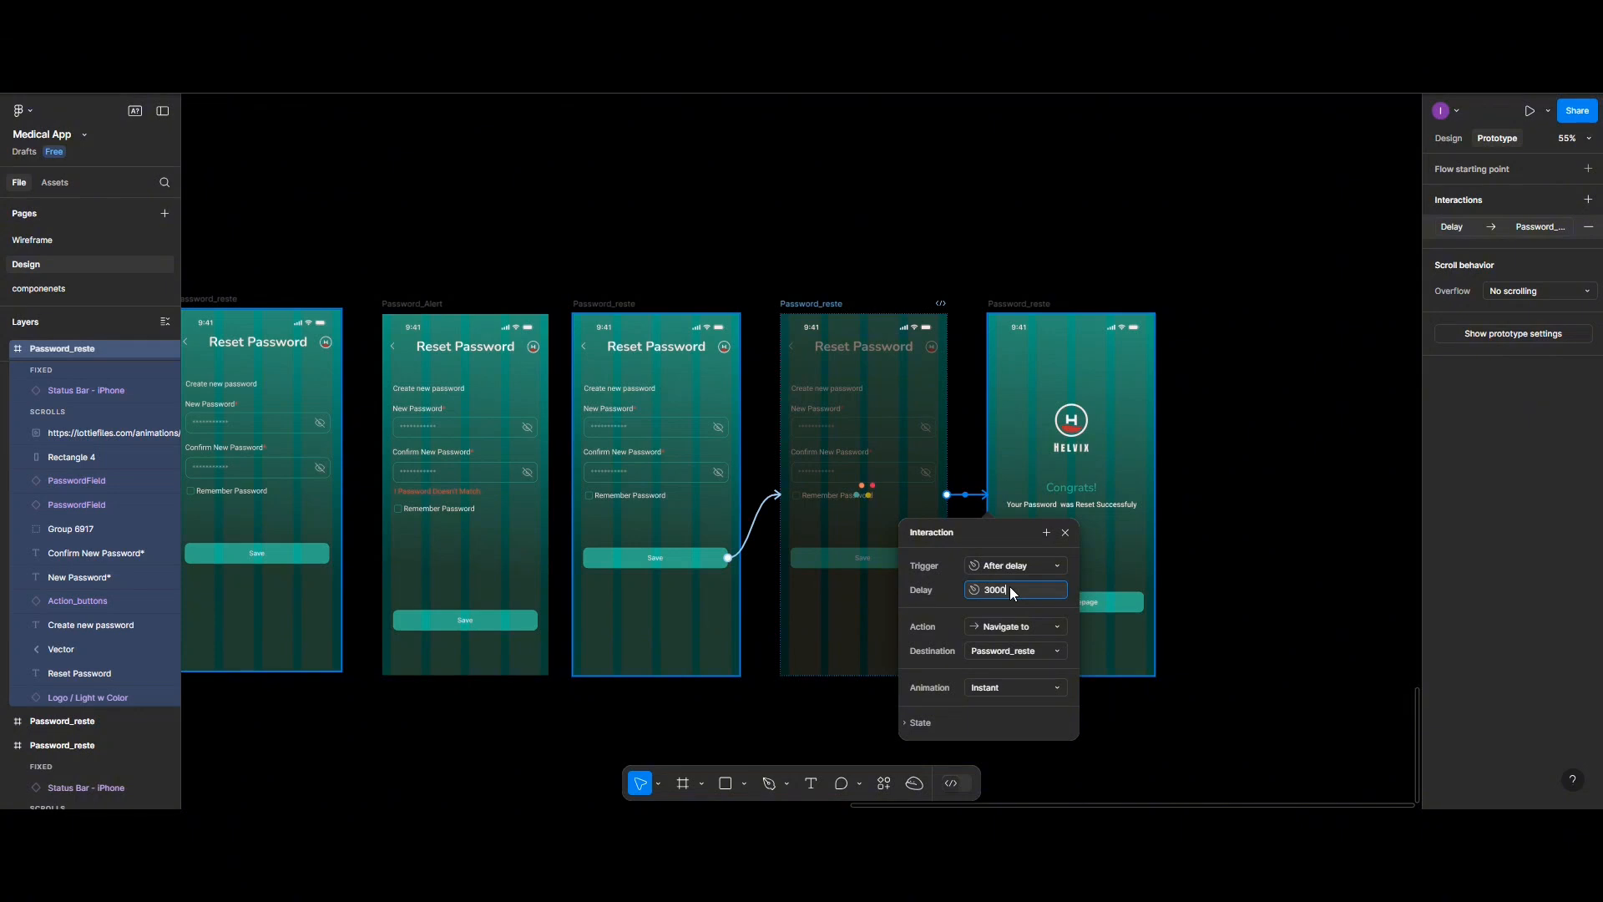
pyautogui.click(1207, 467)
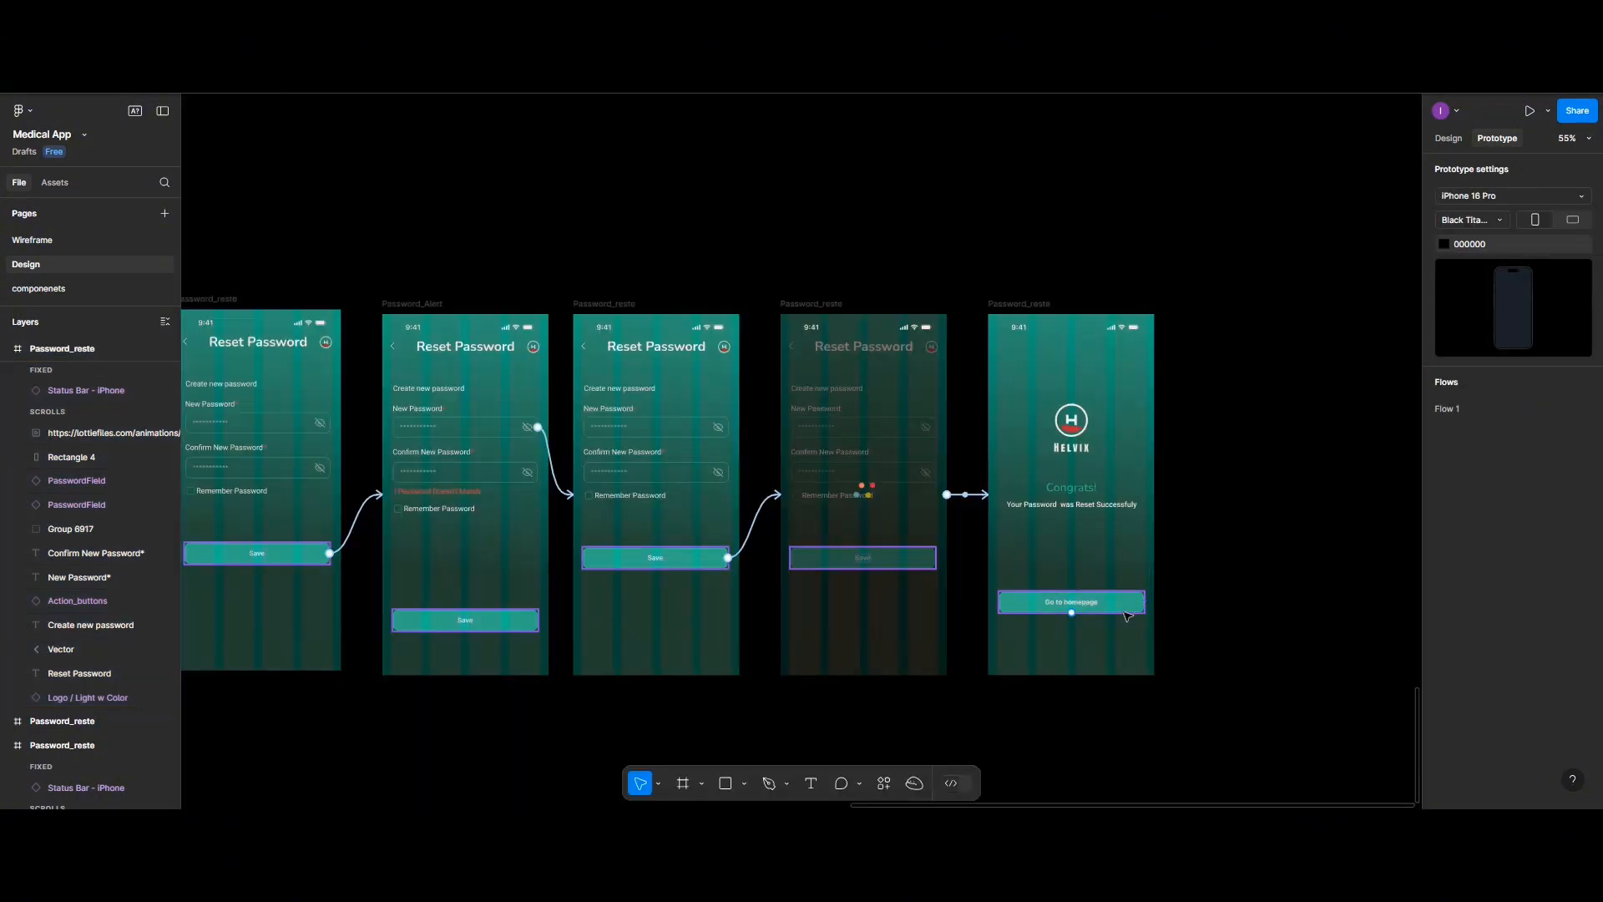
# Rename the final Congrats frame as Password_reset_success
pyautogui.click(1038, 305)
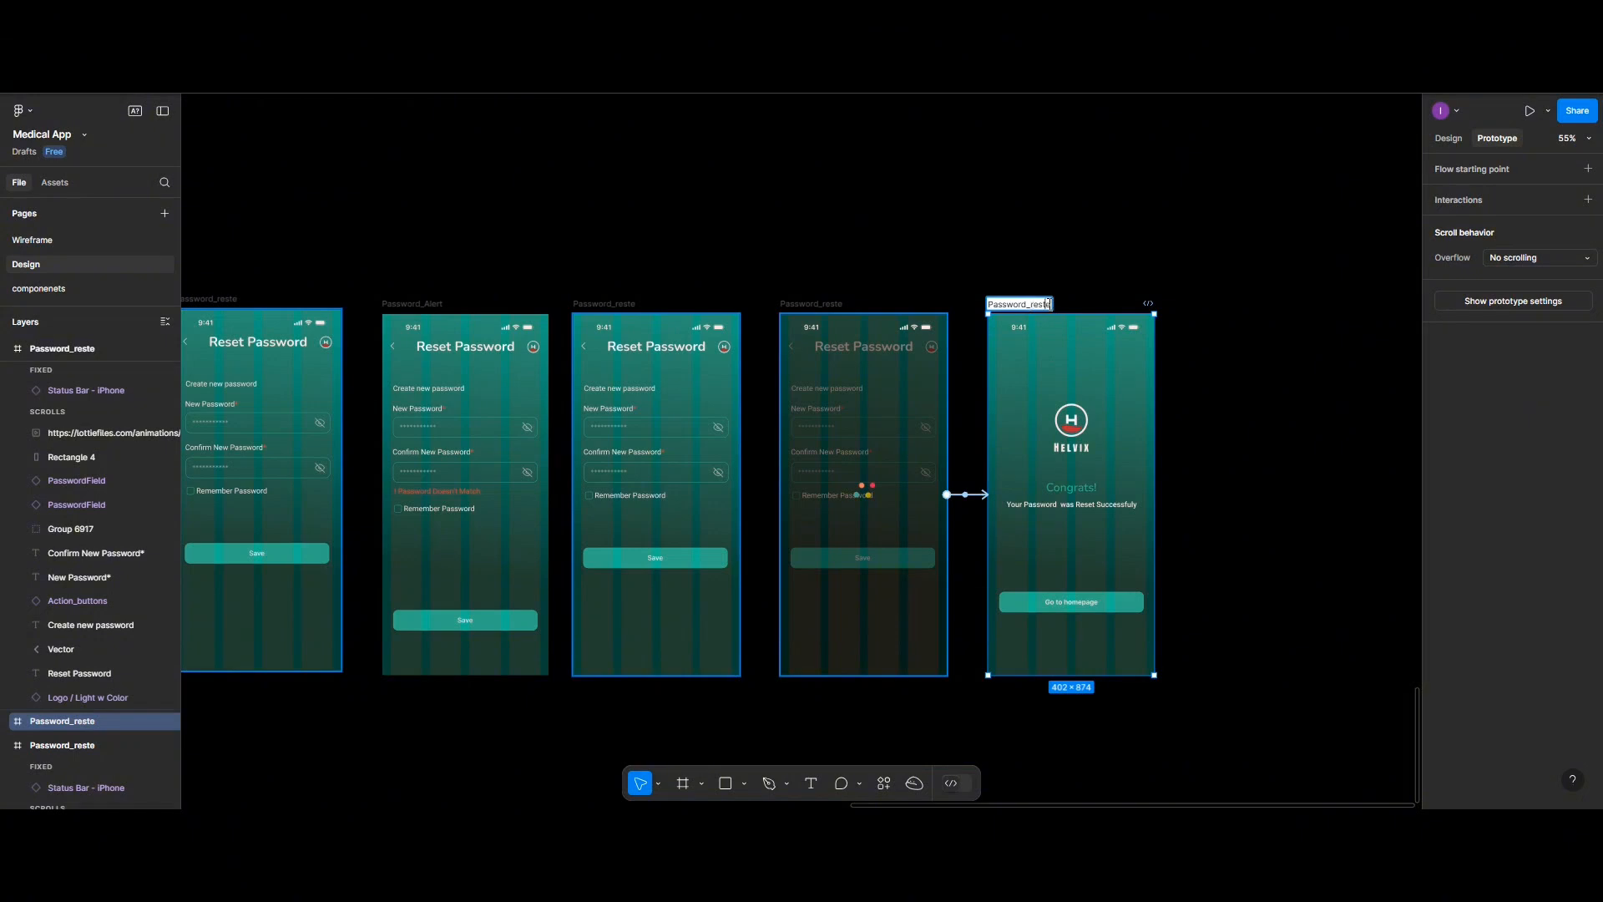
pyautogui.press('BackSpace')
pyautogui.press('BackSpace')
pyautogui.write('et_success')
pyautogui.click(1247, 521)
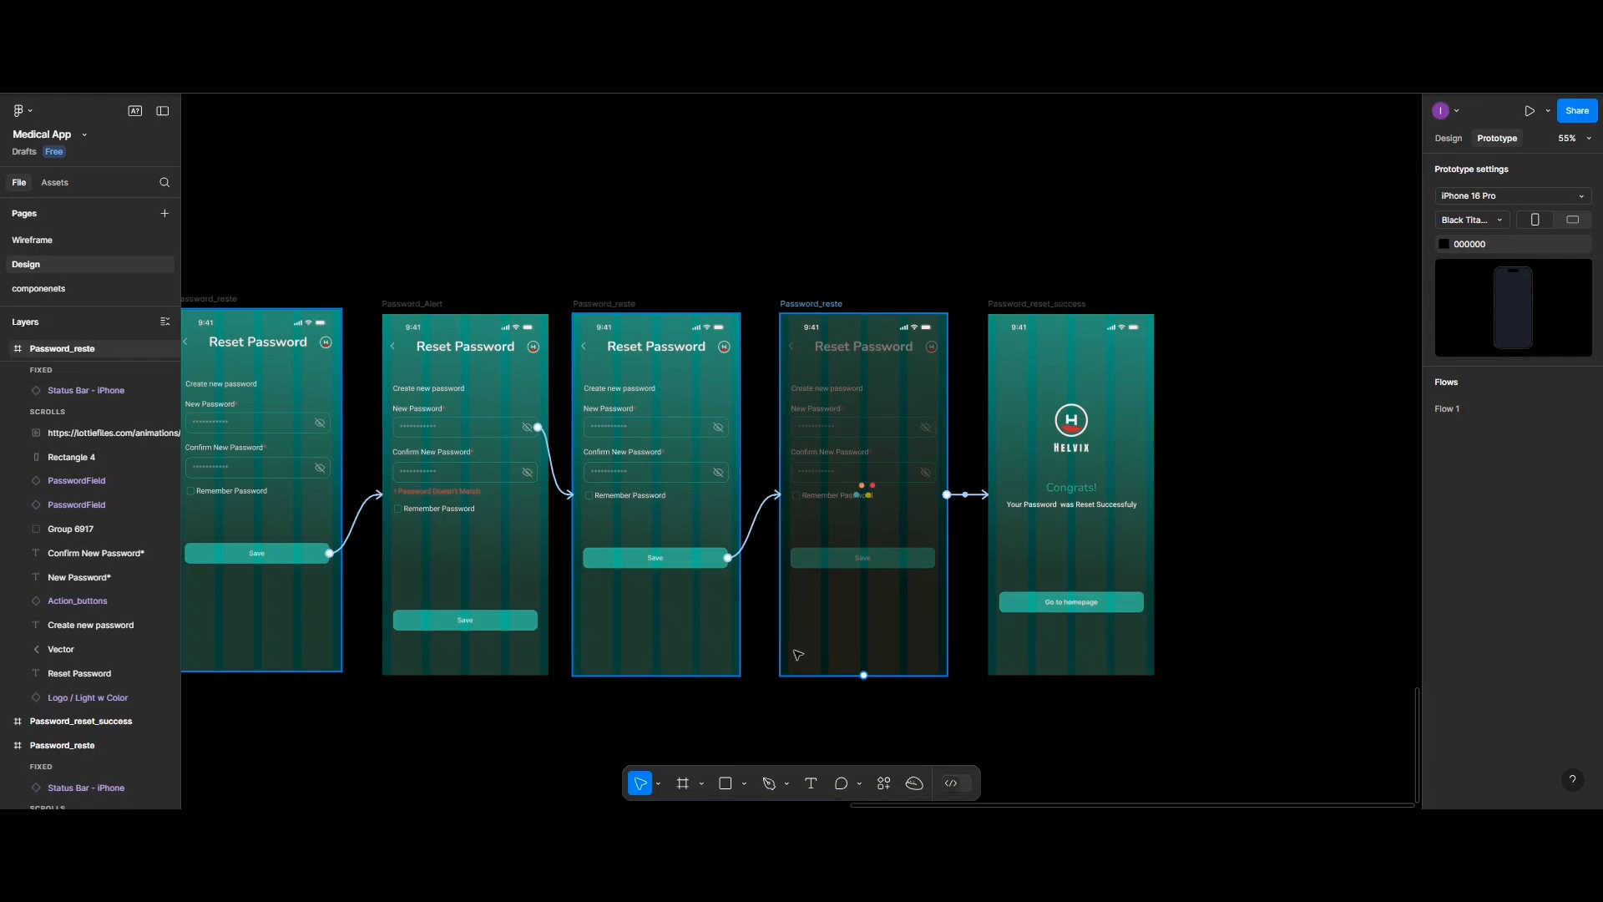
# Open a prototype preview starting from the Welcome back login frame and move the preview window clear of the canvas edge
pyautogui.scroll(-3, 740, 643)
pyautogui.hscroll(-5, 606, 571)
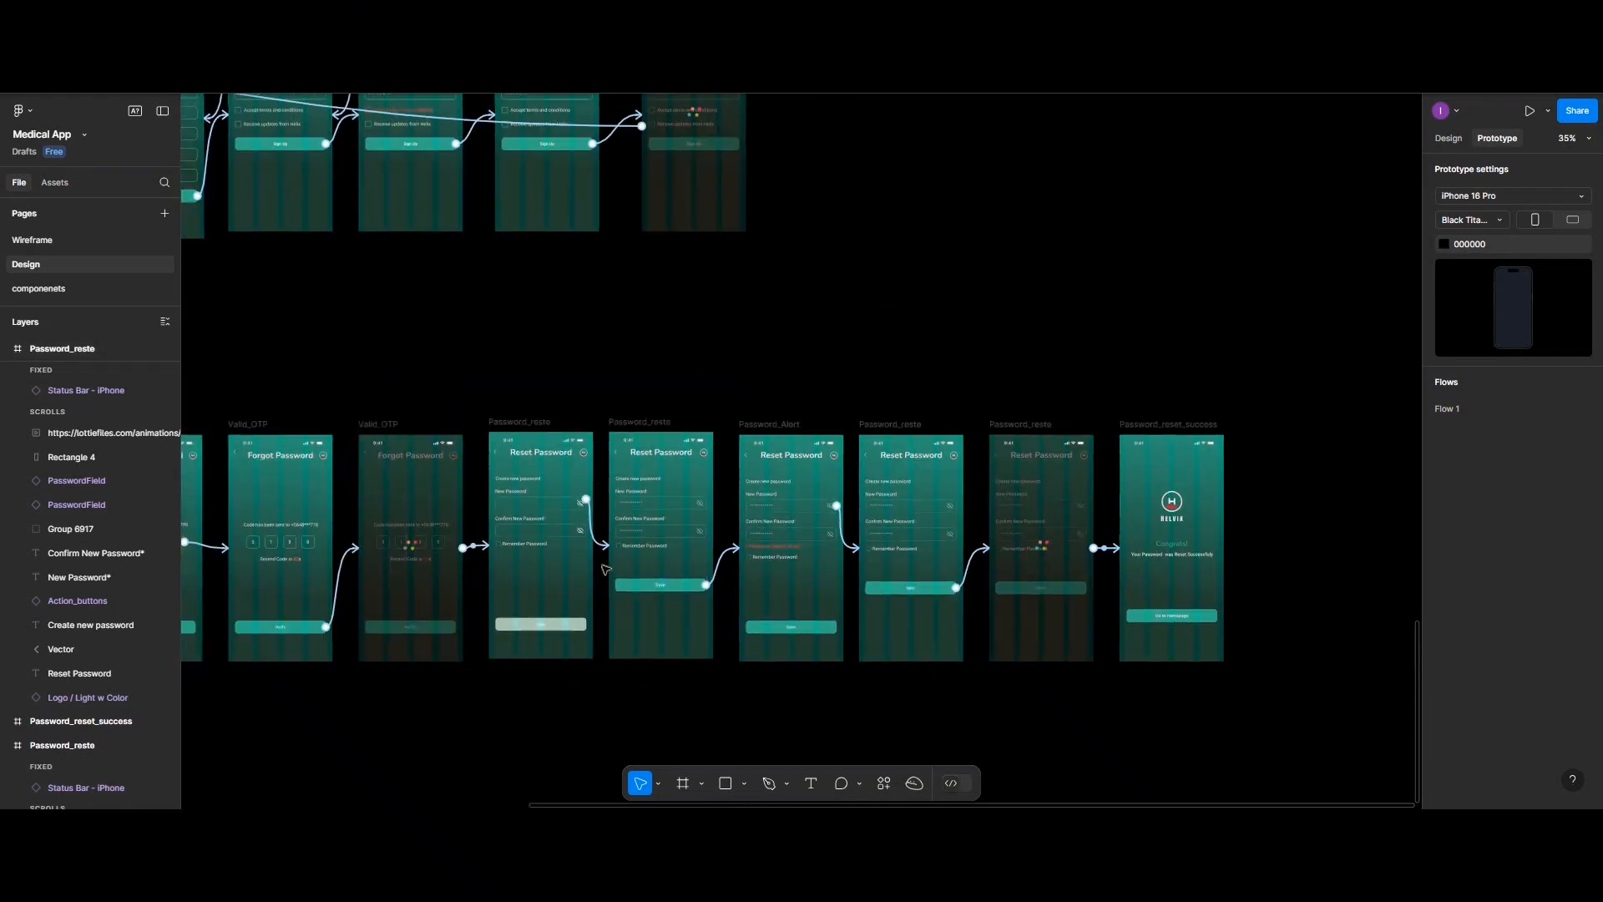
pyautogui.hscroll(-5, 606, 570)
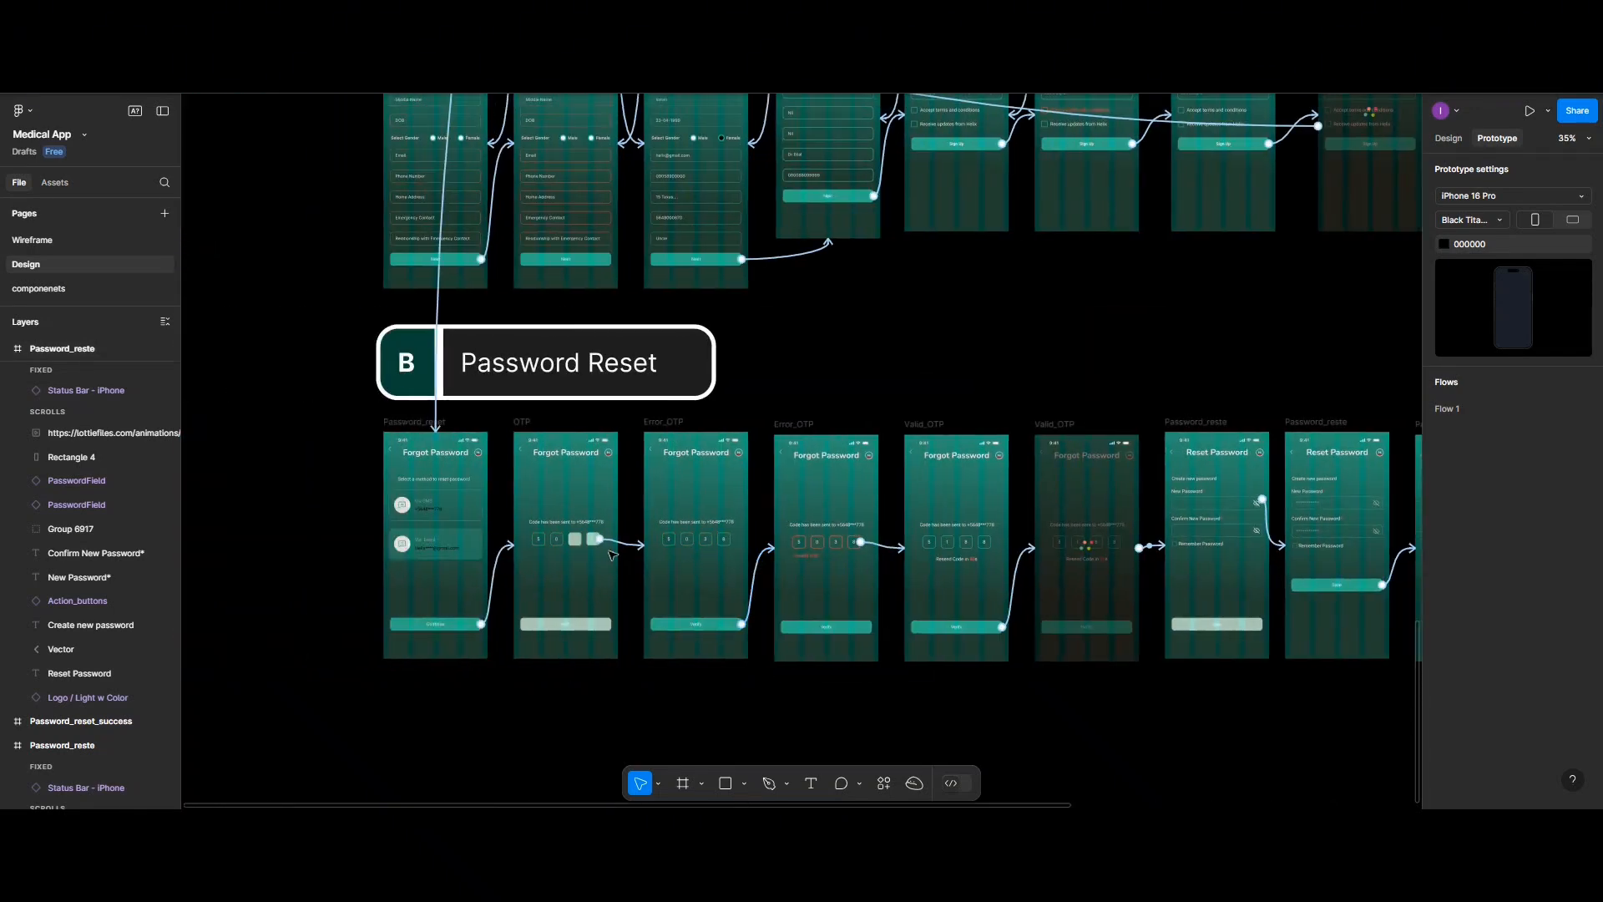
pyautogui.scroll(-3, 610, 560)
pyautogui.scroll(3, 656, 455)
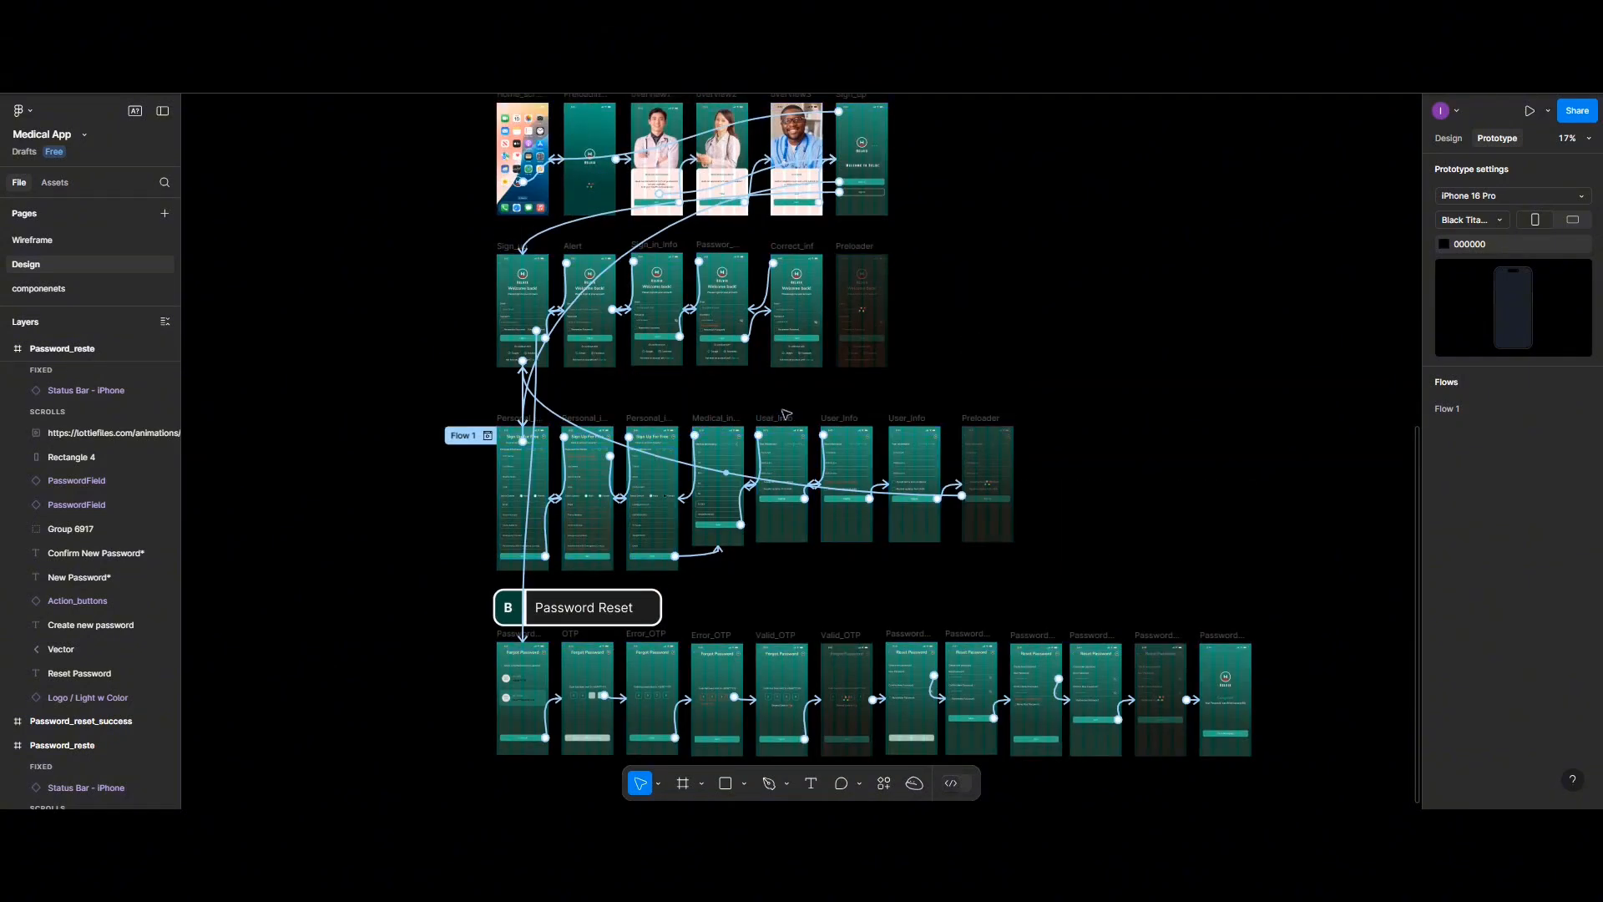
pyautogui.click(507, 249)
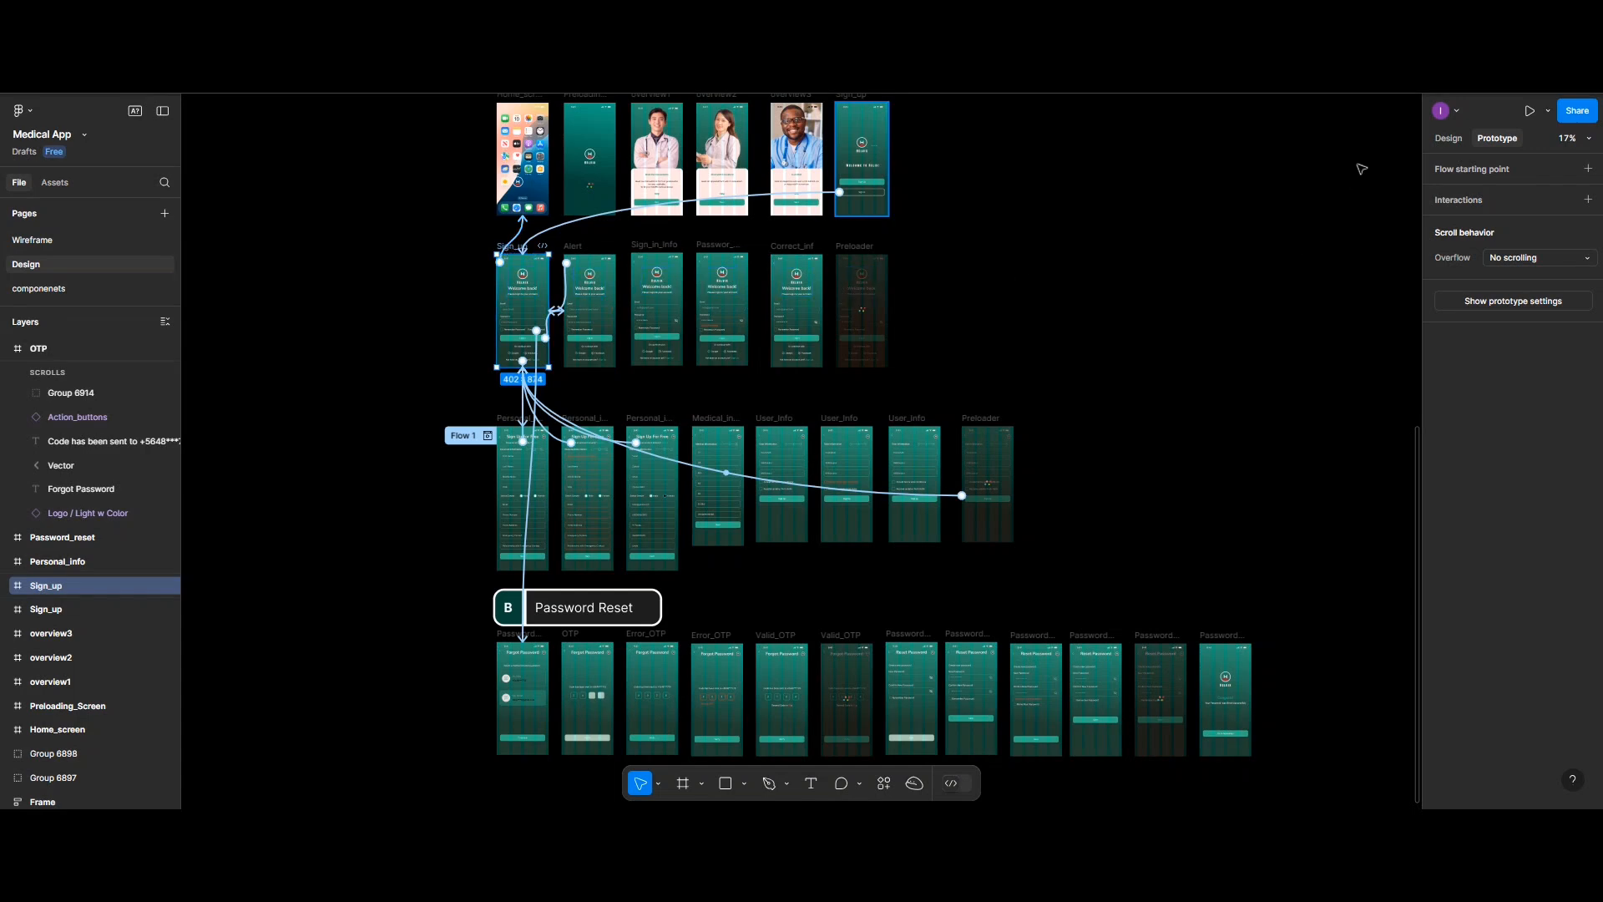
pyautogui.click(1550, 111)
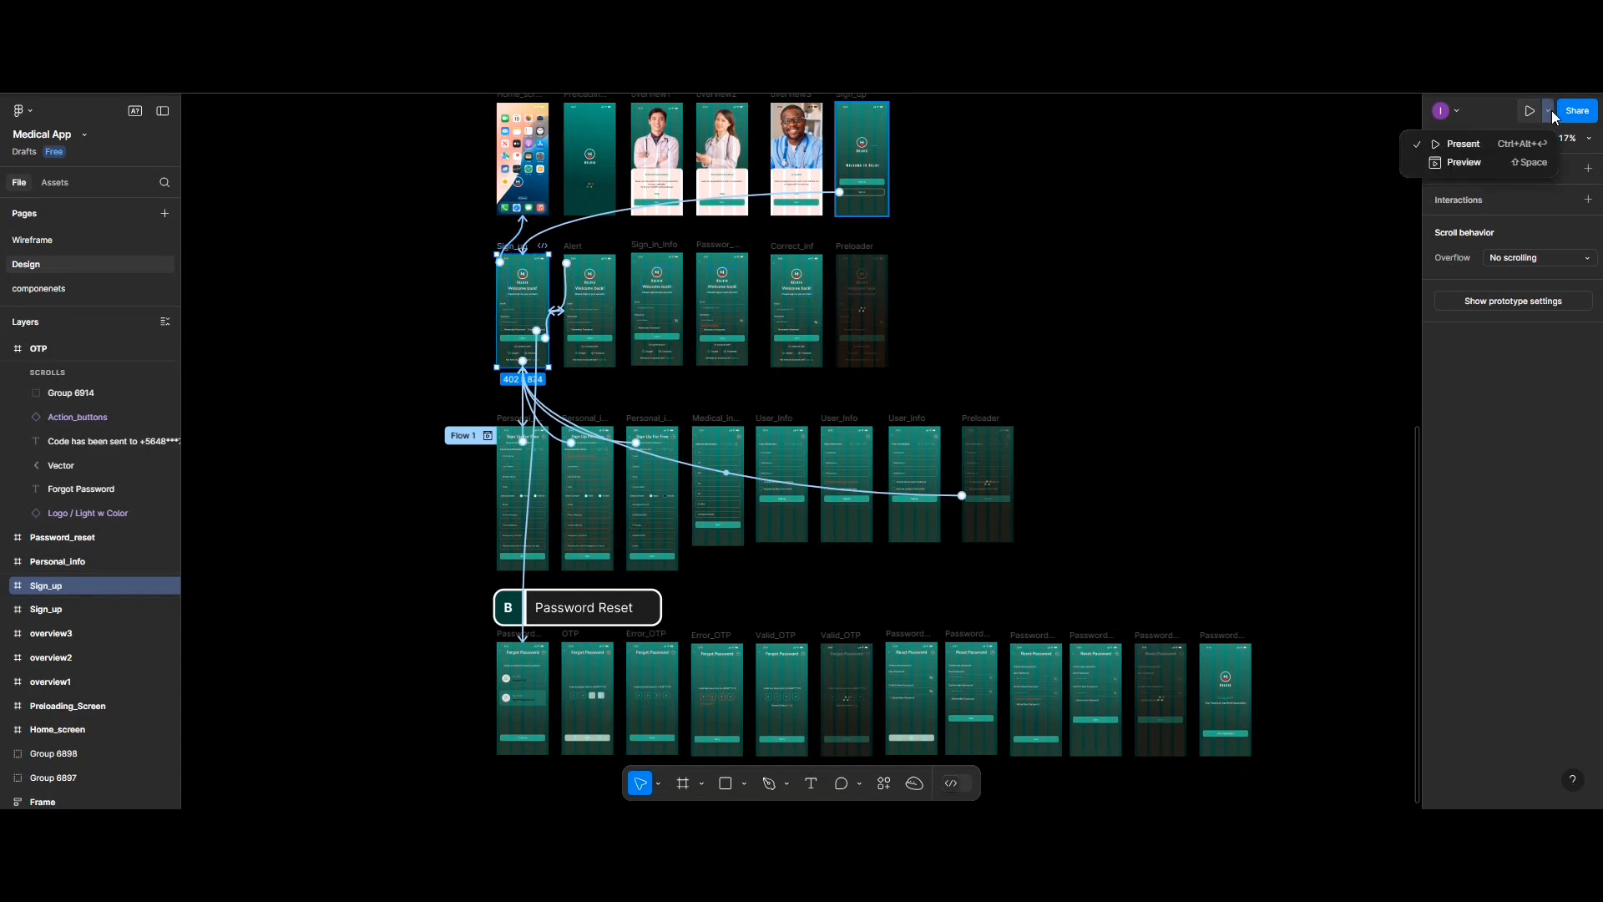
pyautogui.click(1511, 163)
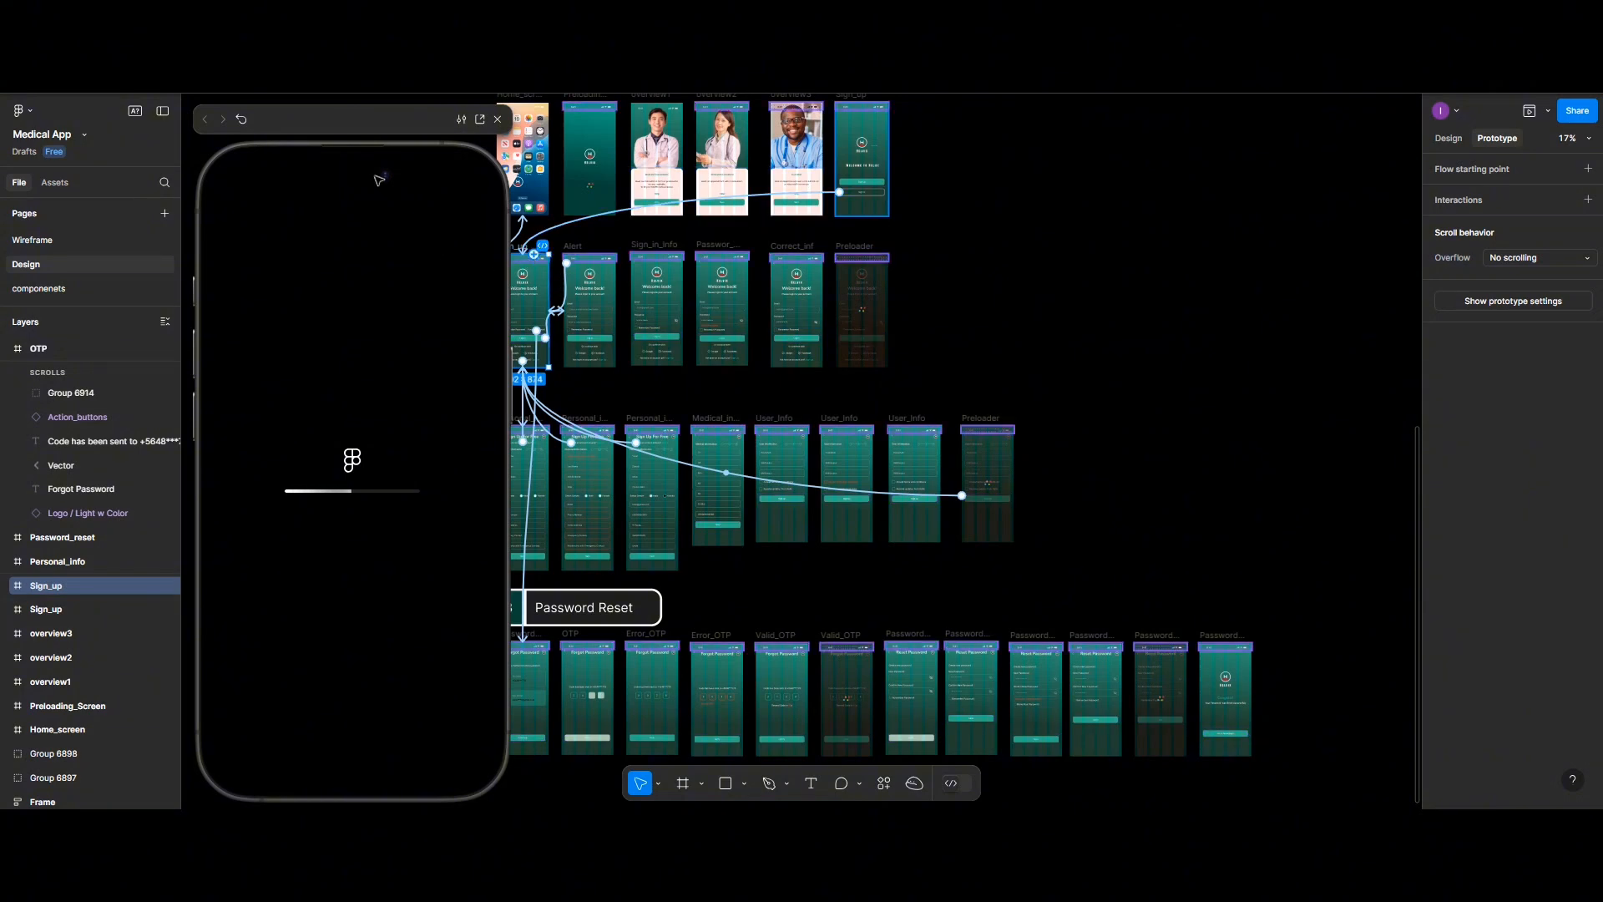
pyautogui.moveTo(338, 119); pyautogui.dragTo(495, 110)
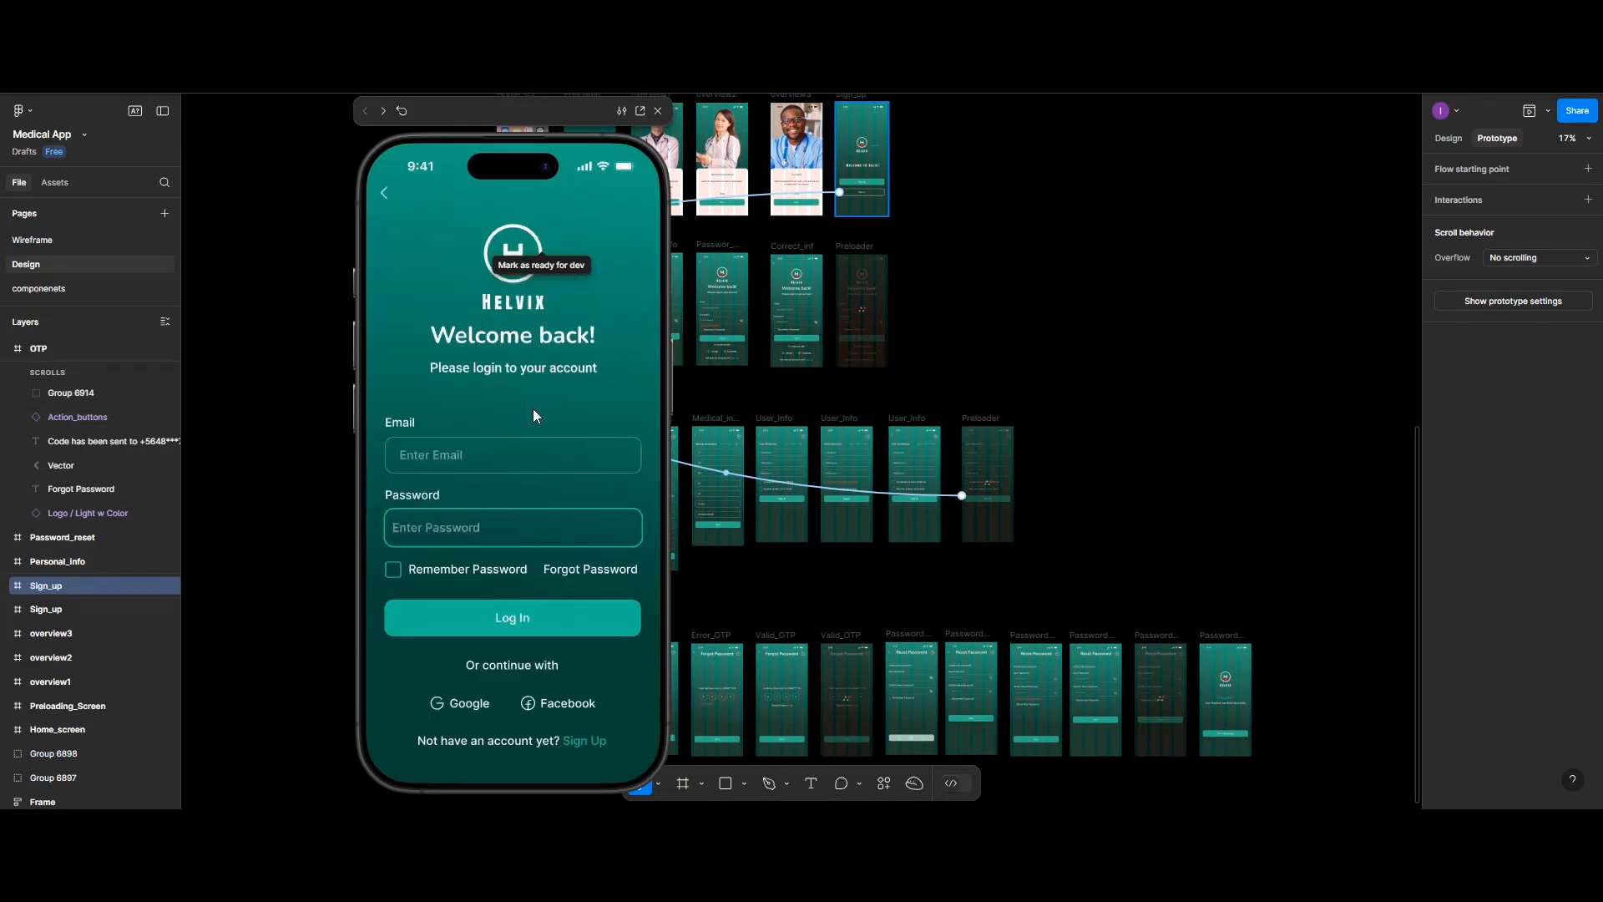
# Test the Forgot Password path in the preview from the login screen through the invalid and valid OTP states to Reset Password
pyautogui.click(592, 570)
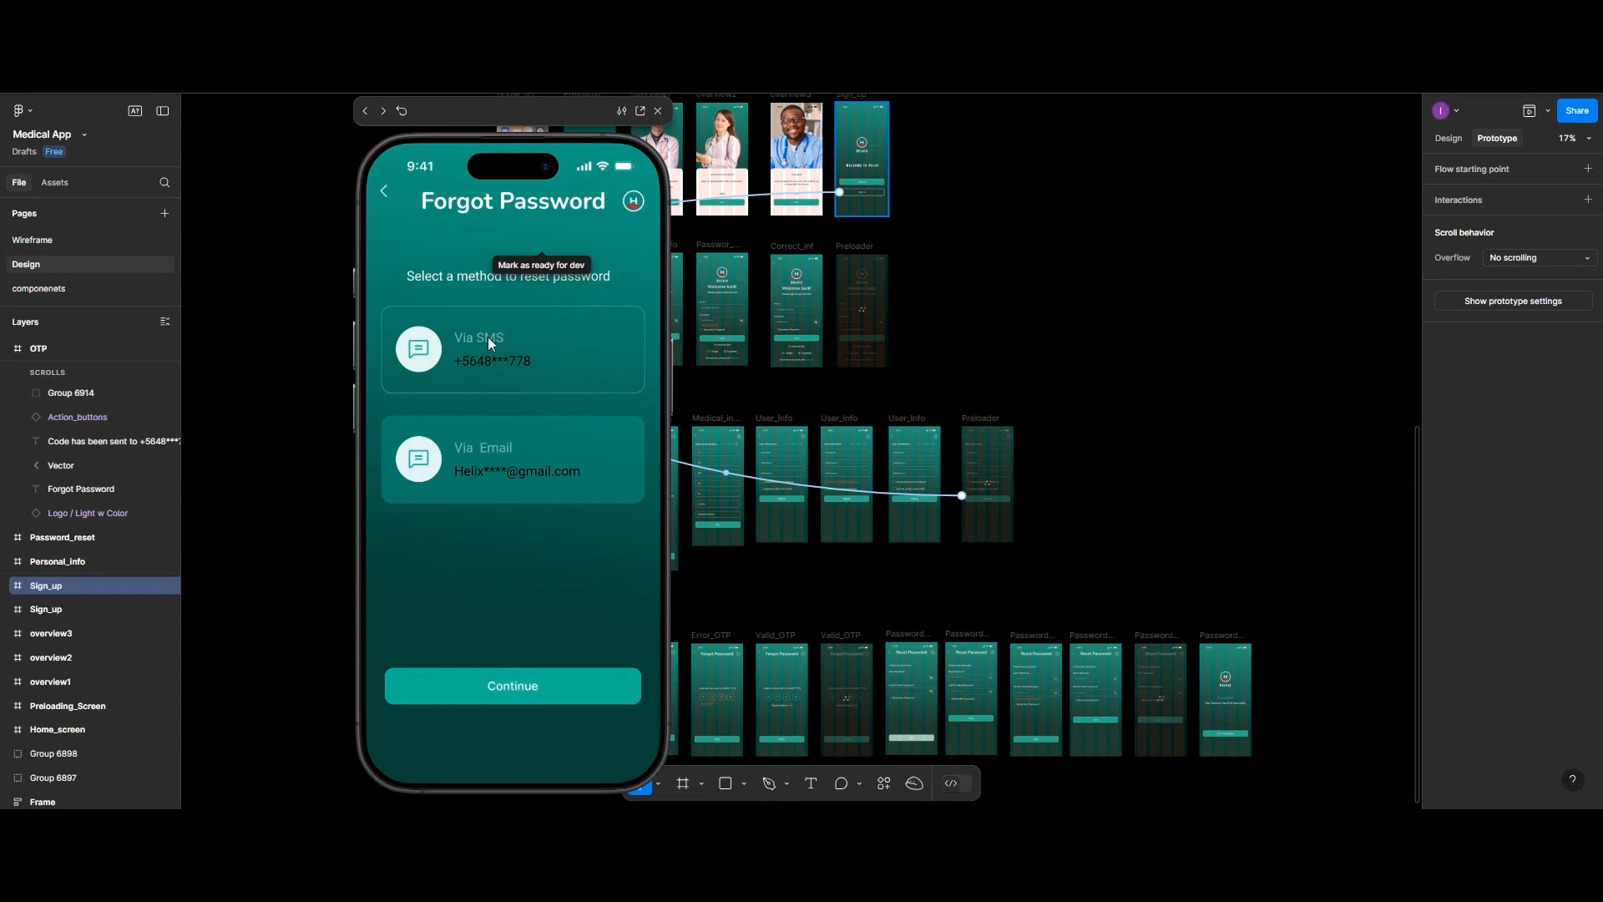
pyautogui.click(528, 686)
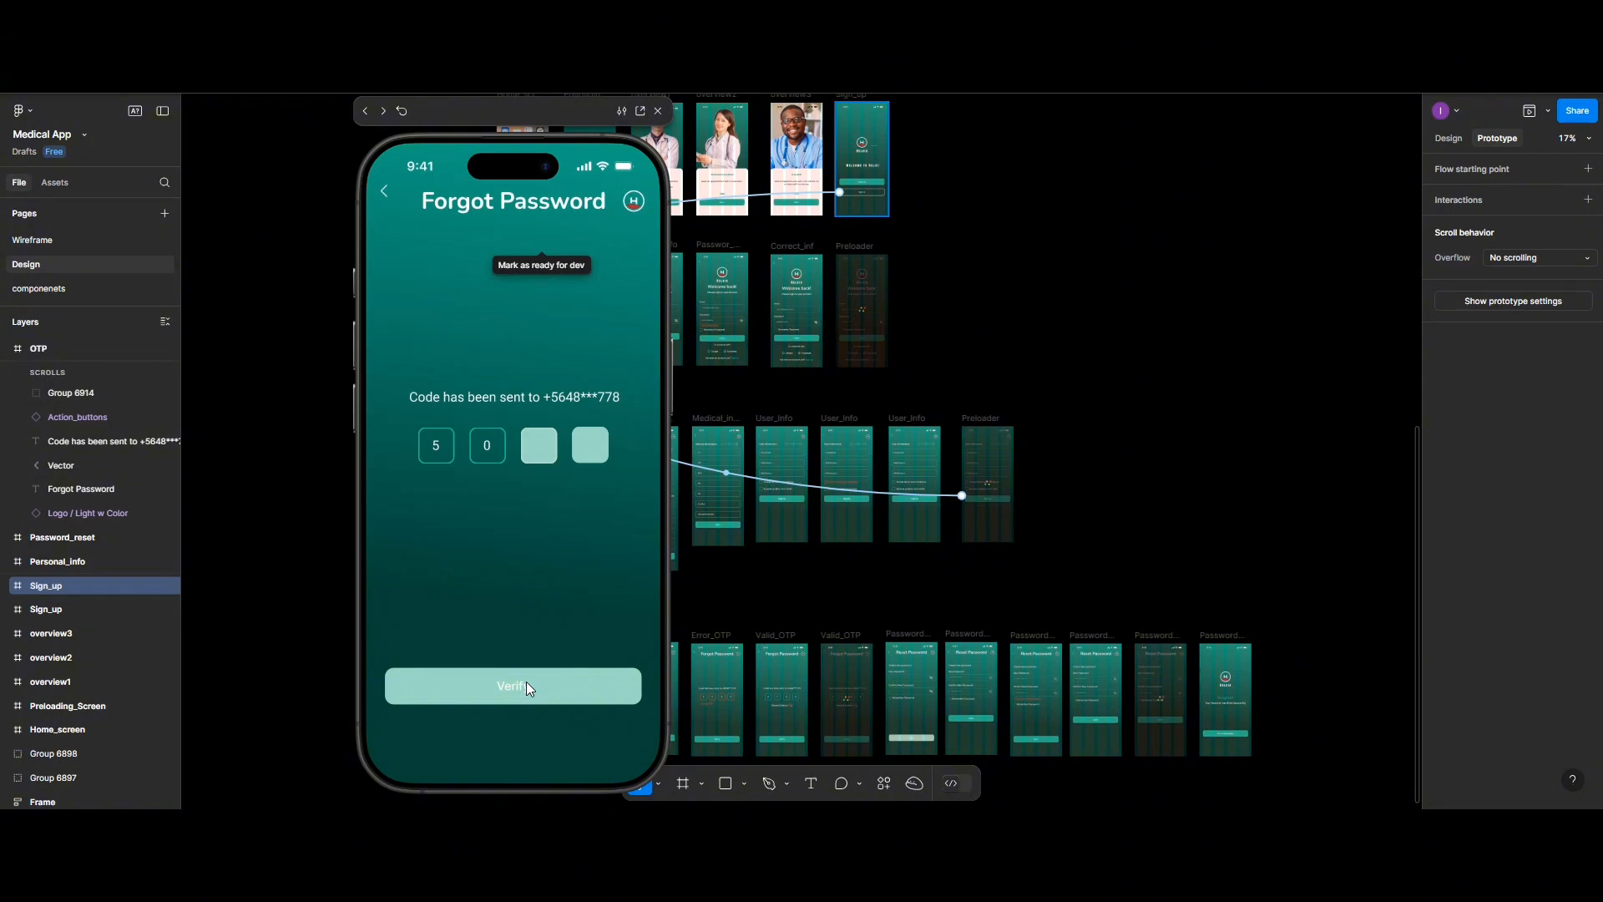
pyautogui.click(531, 444)
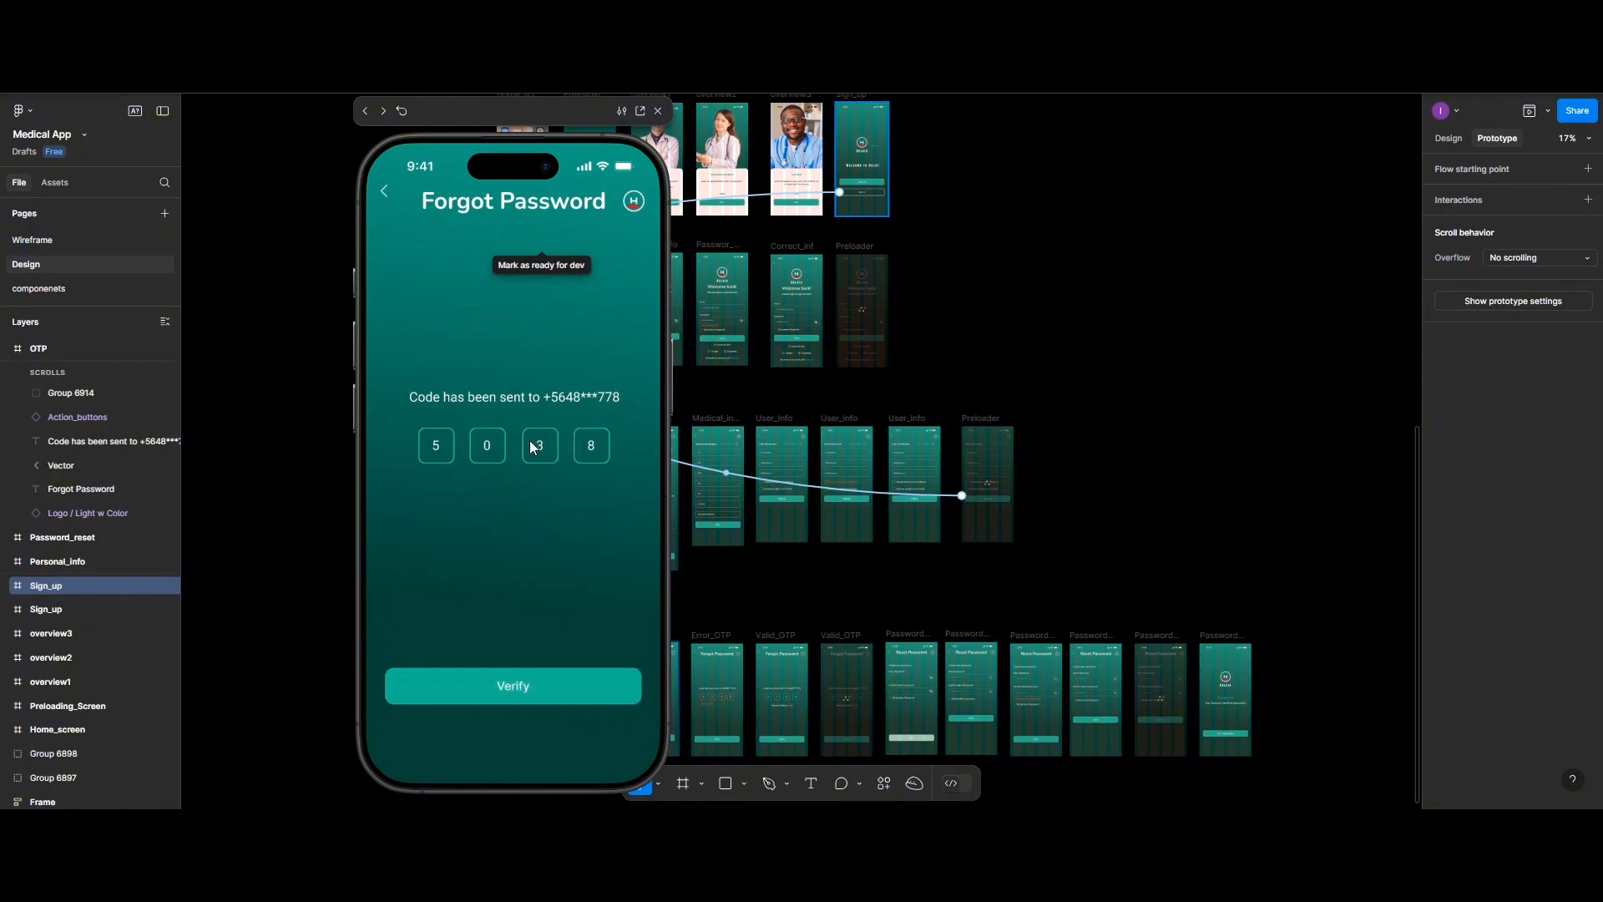
pyautogui.click(528, 693)
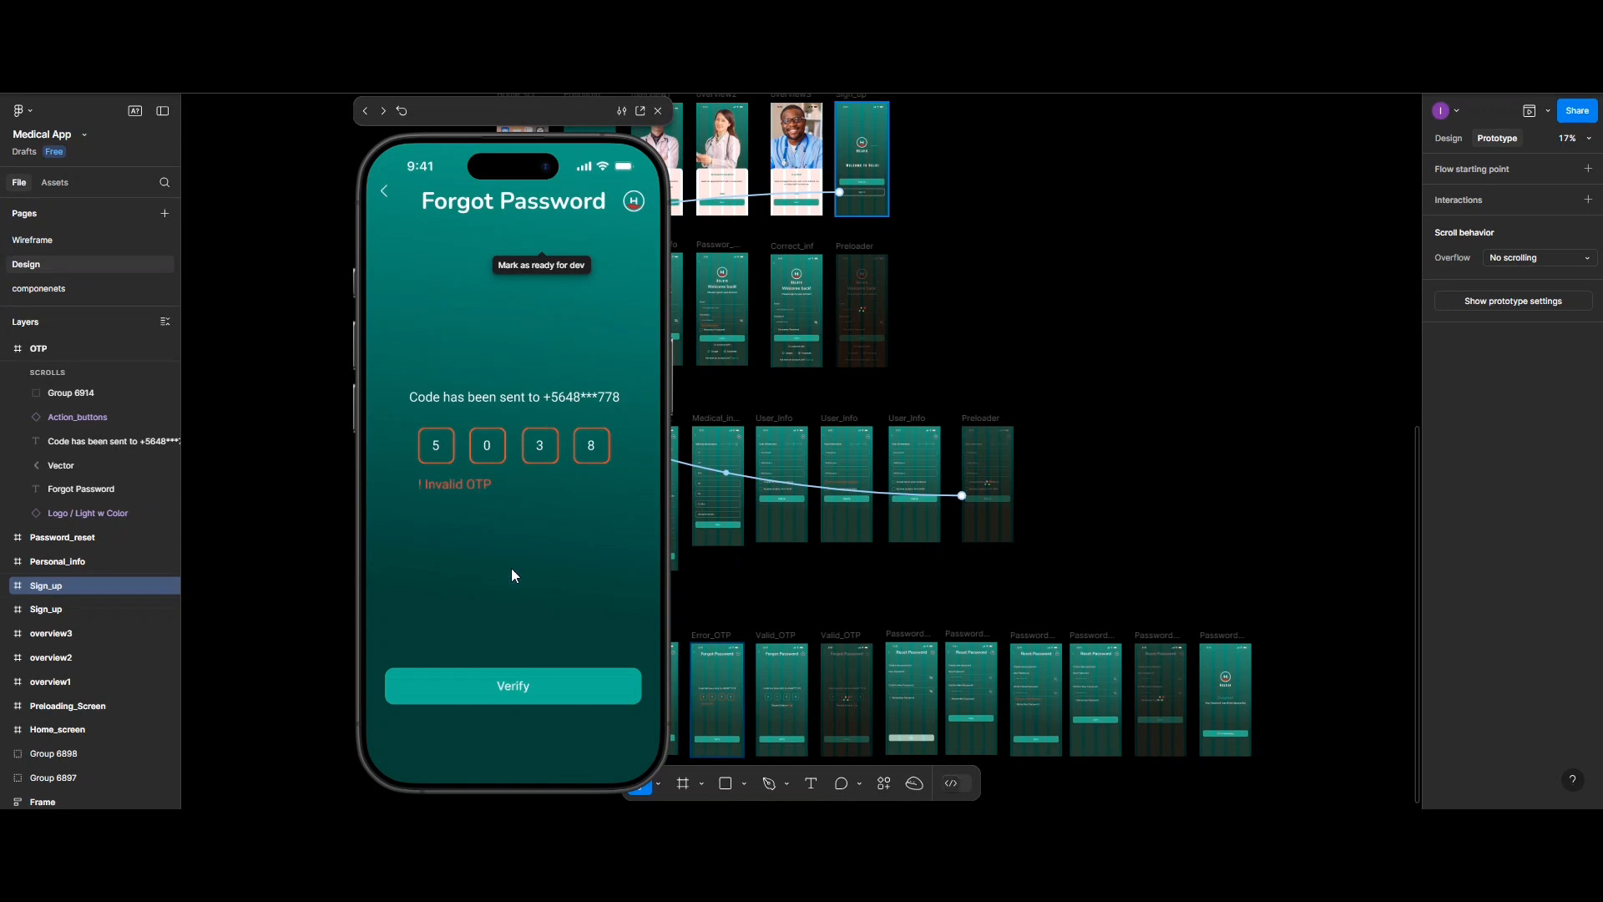
pyautogui.click(534, 447)
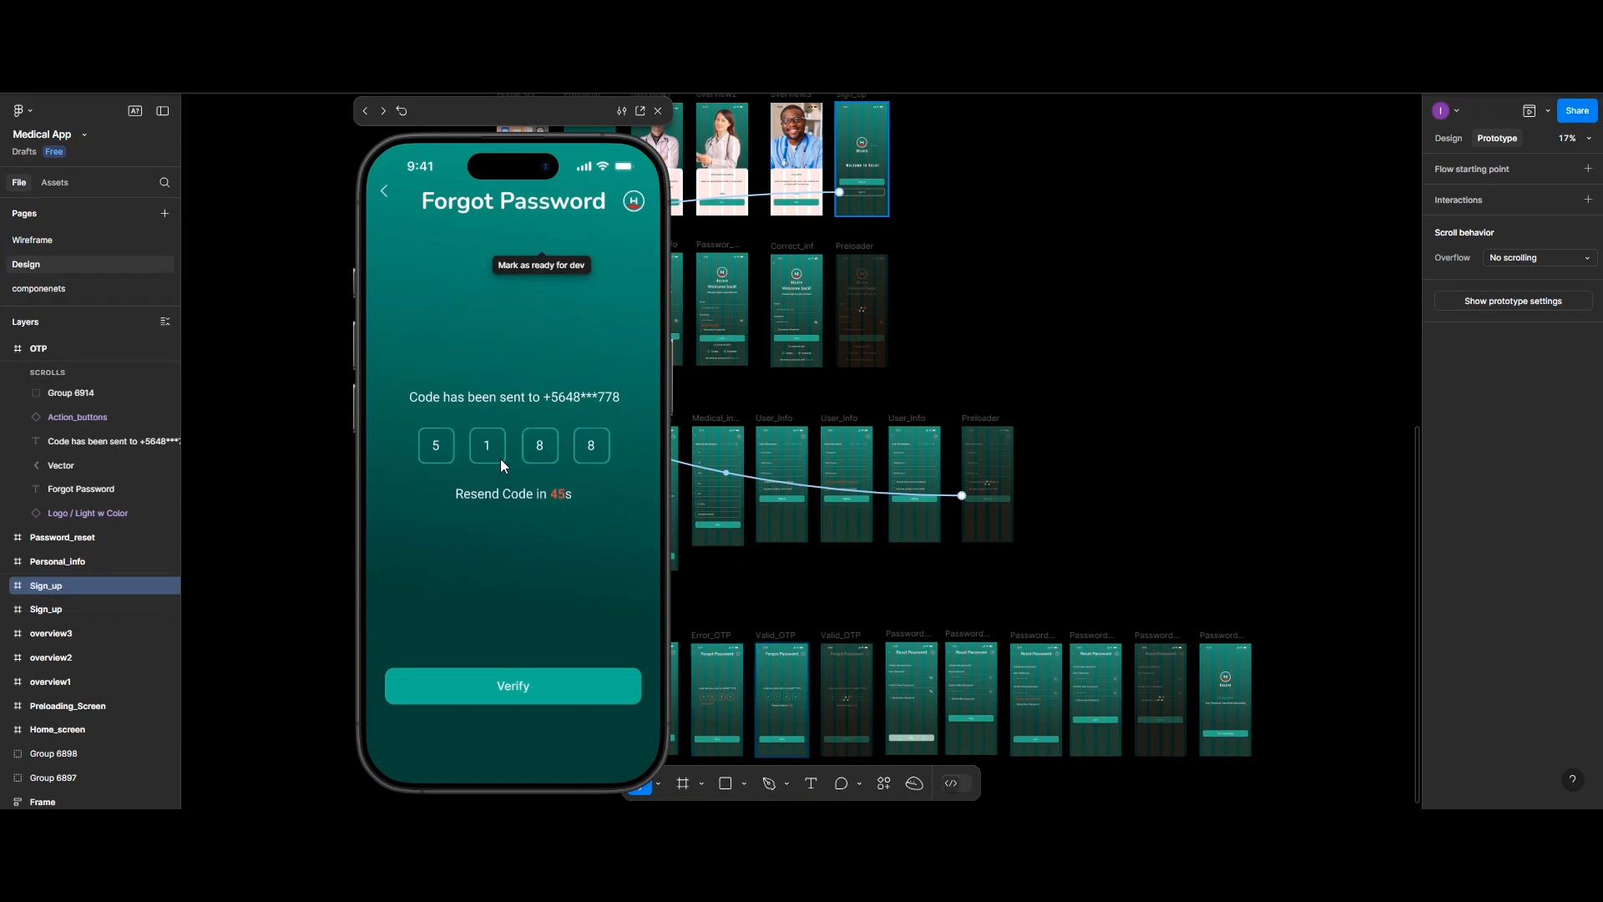
pyautogui.click(494, 684)
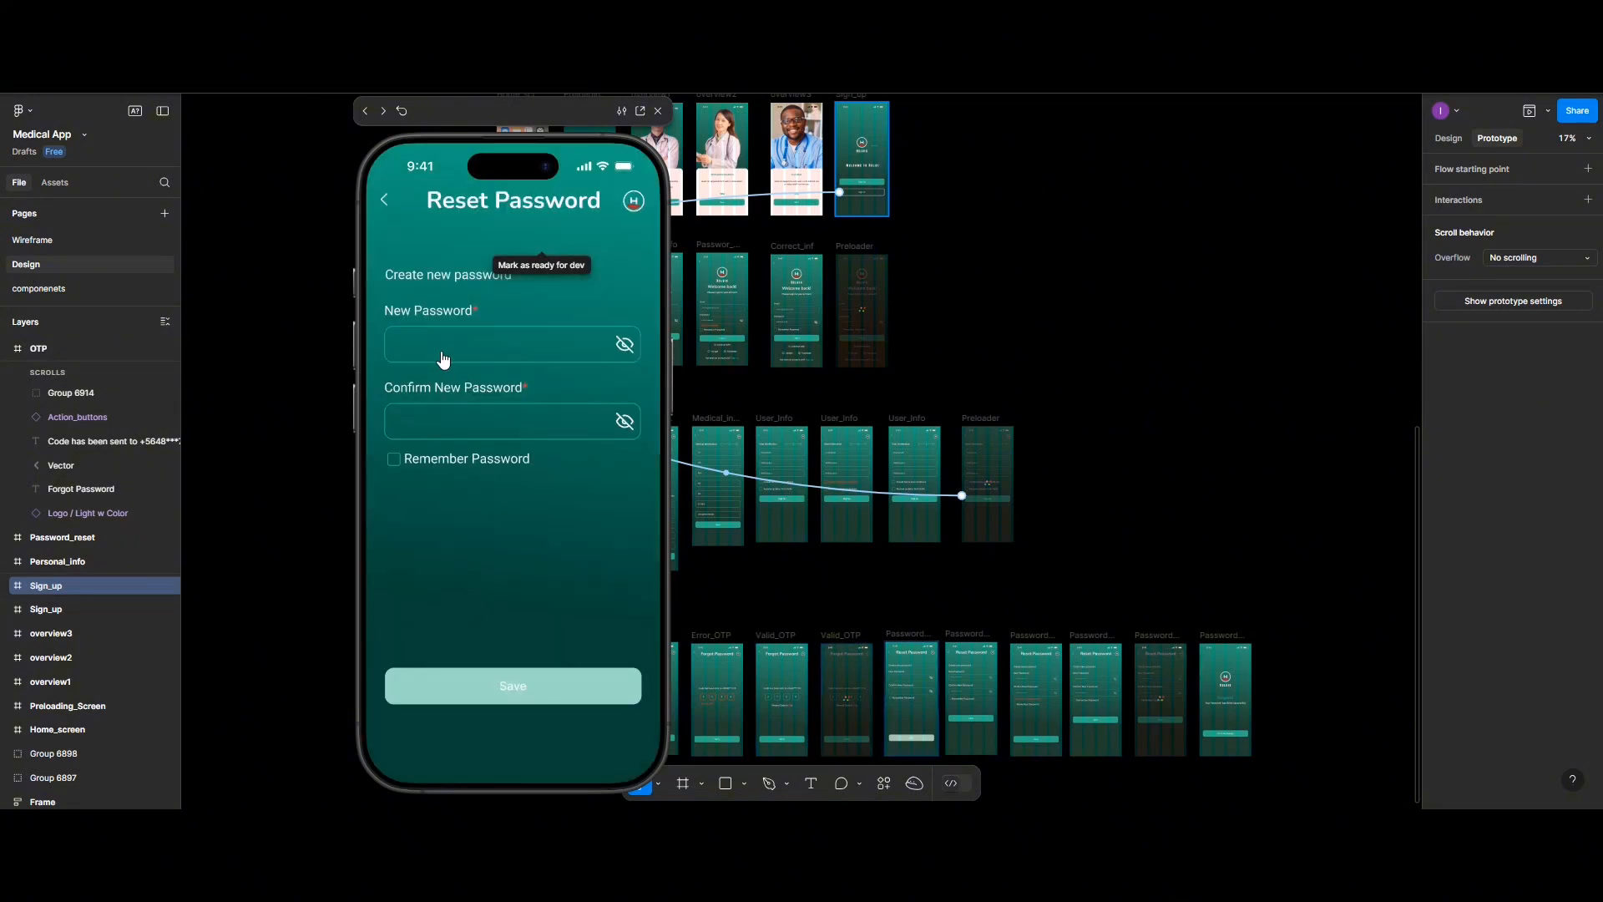
# Test the Reset Password screens in the preview by filling the new password, saving, correcting the mismatch, trying the visibility icons and saving again
pyautogui.click(444, 354)
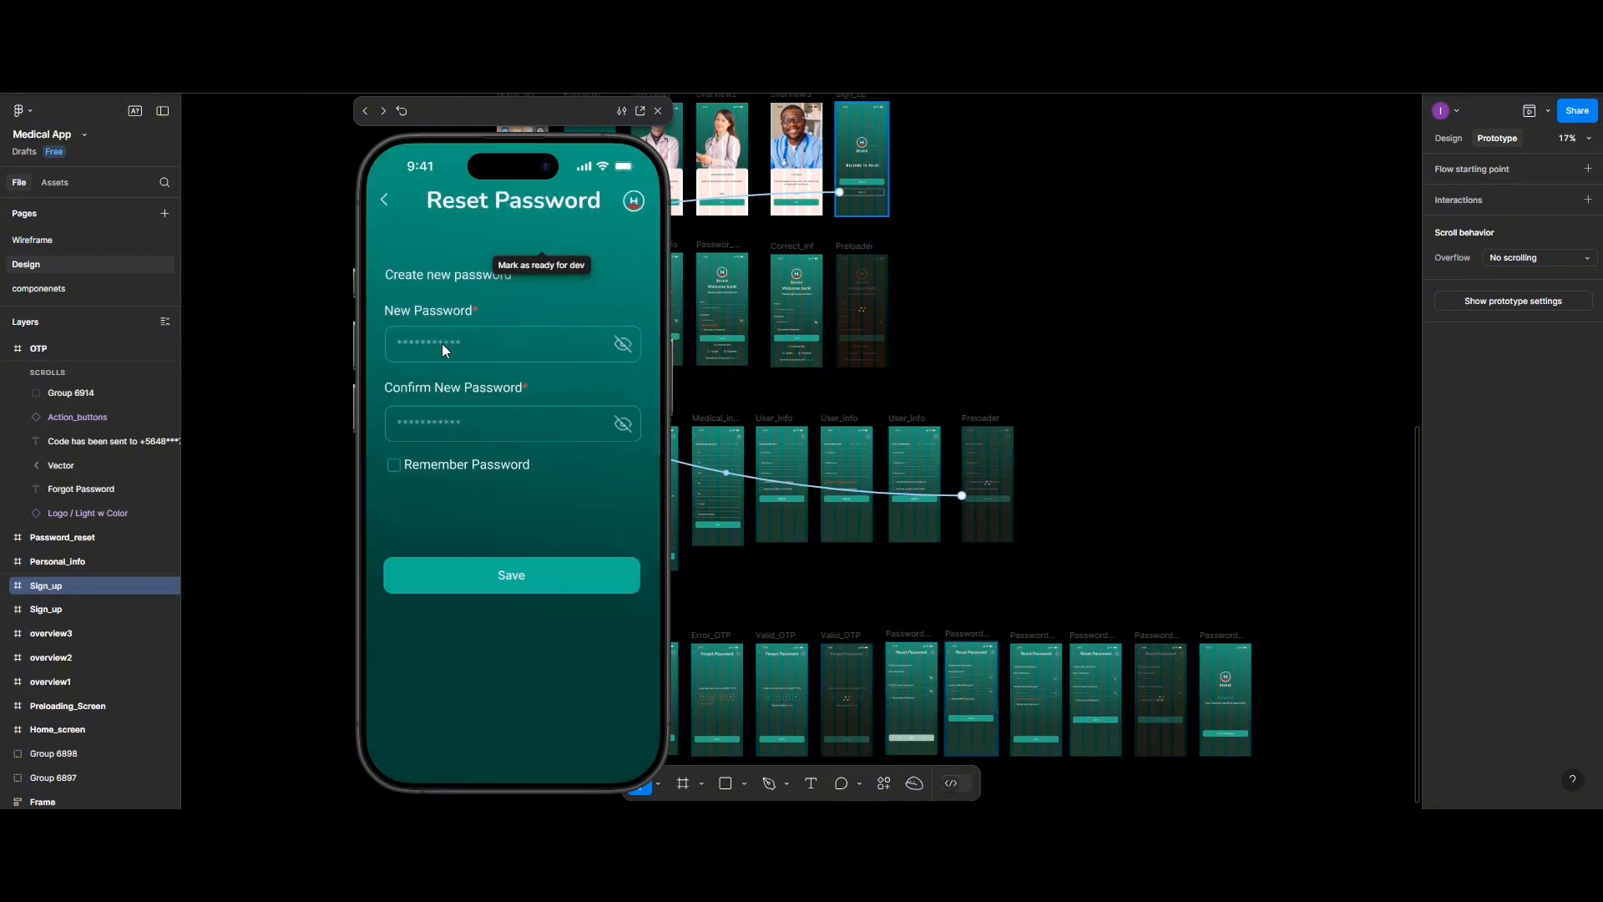
pyautogui.click(463, 576)
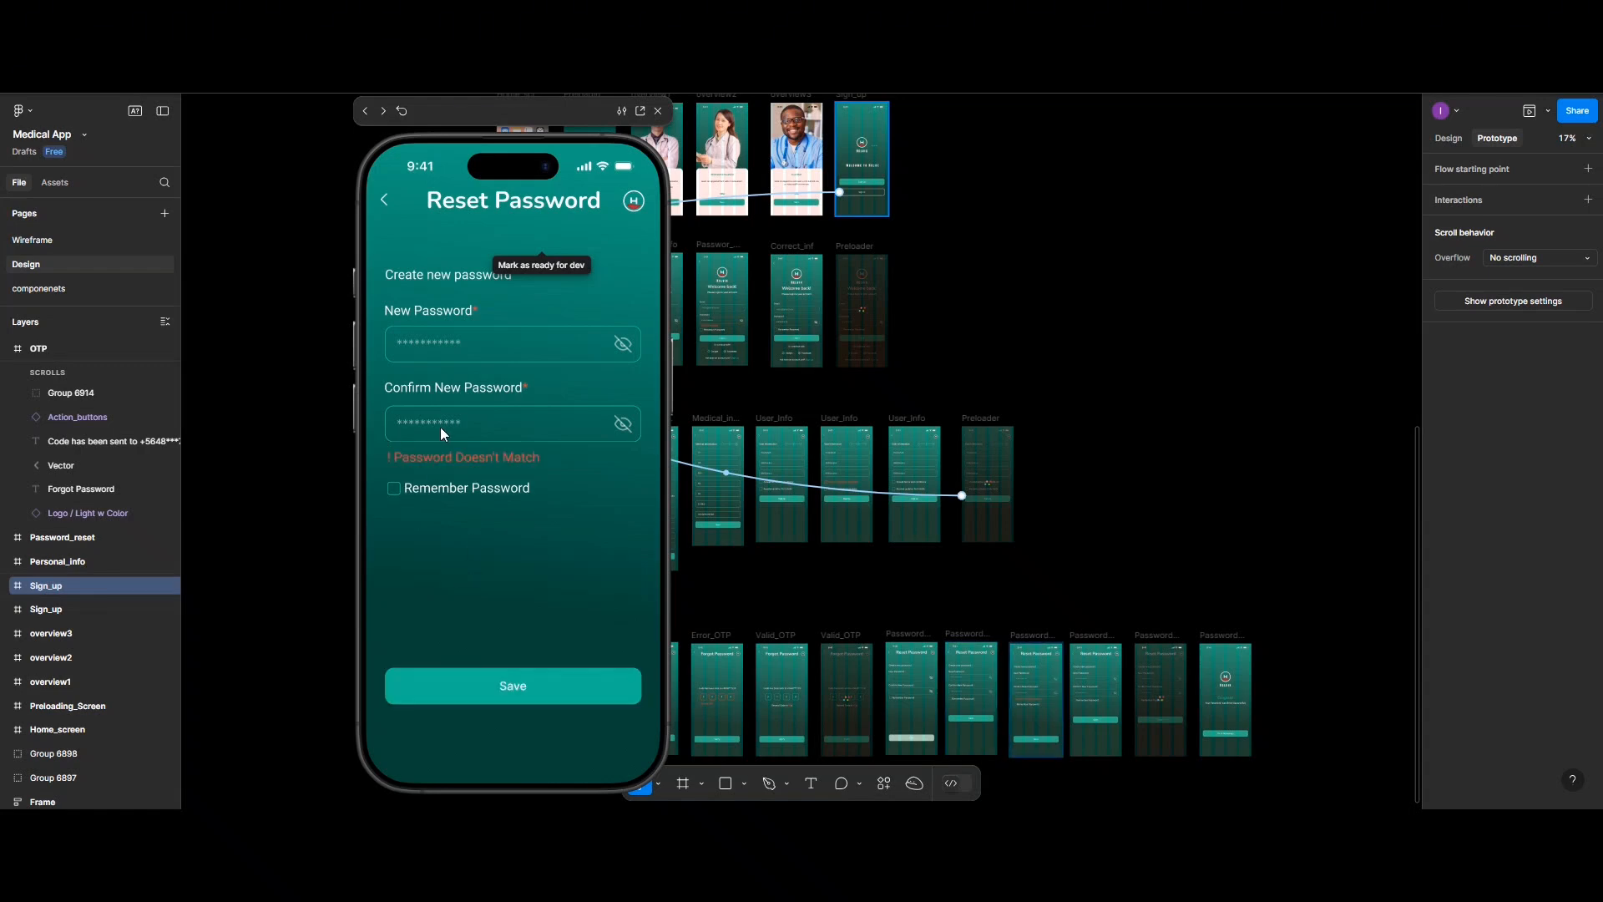
pyautogui.click(483, 688)
pyautogui.click(454, 346)
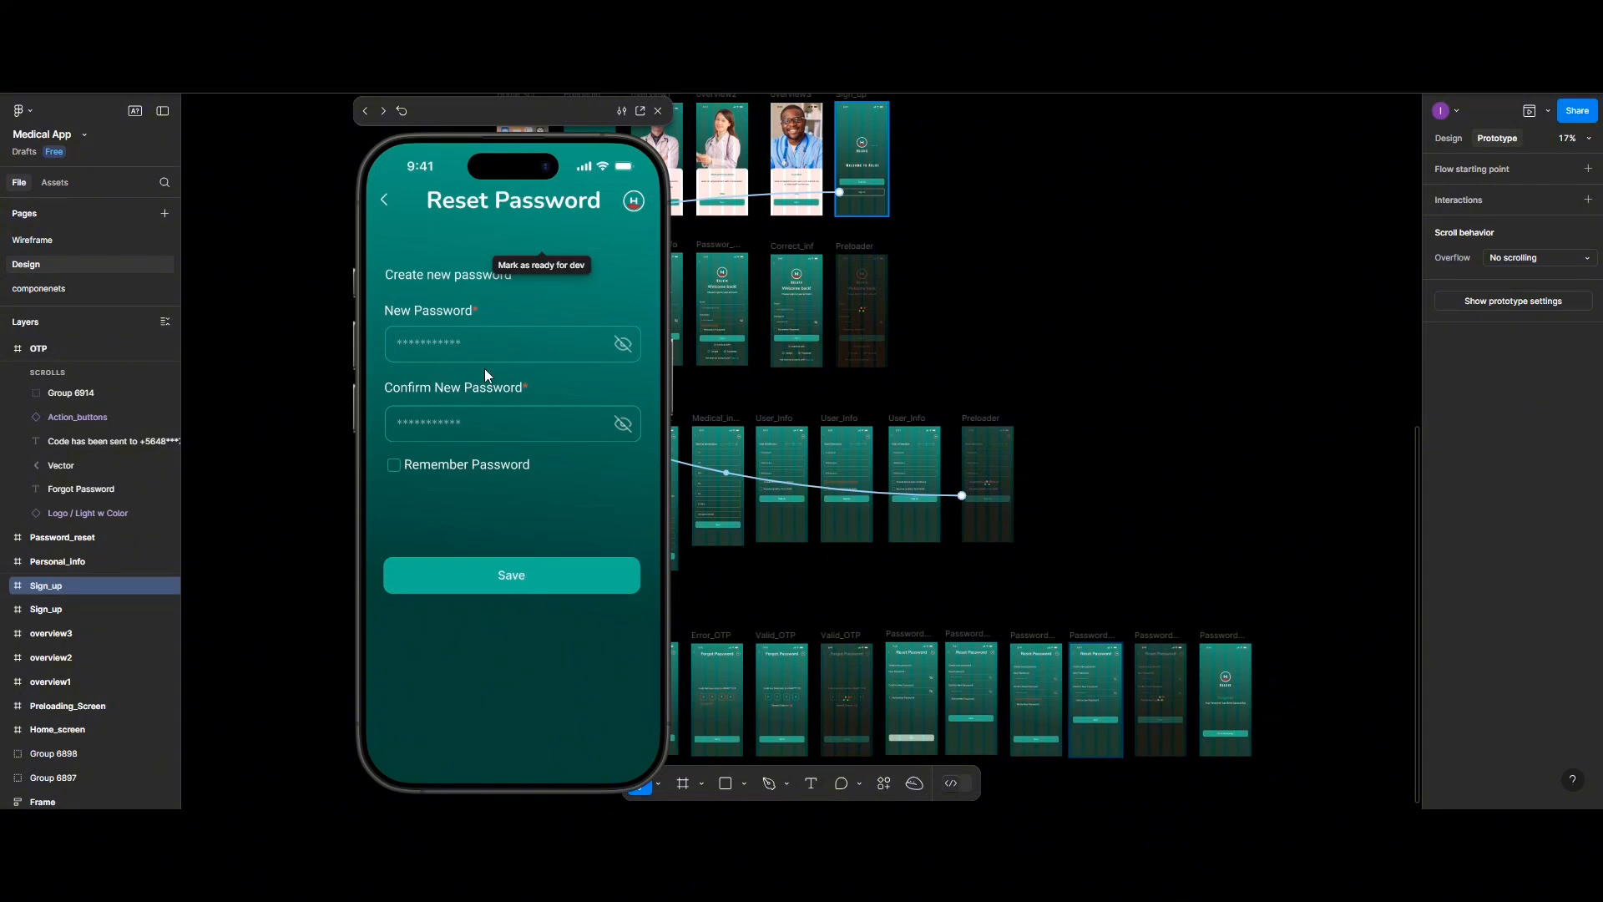
pyautogui.click(627, 352)
pyautogui.click(626, 352)
pyautogui.click(621, 428)
pyautogui.click(622, 428)
pyautogui.click(465, 574)
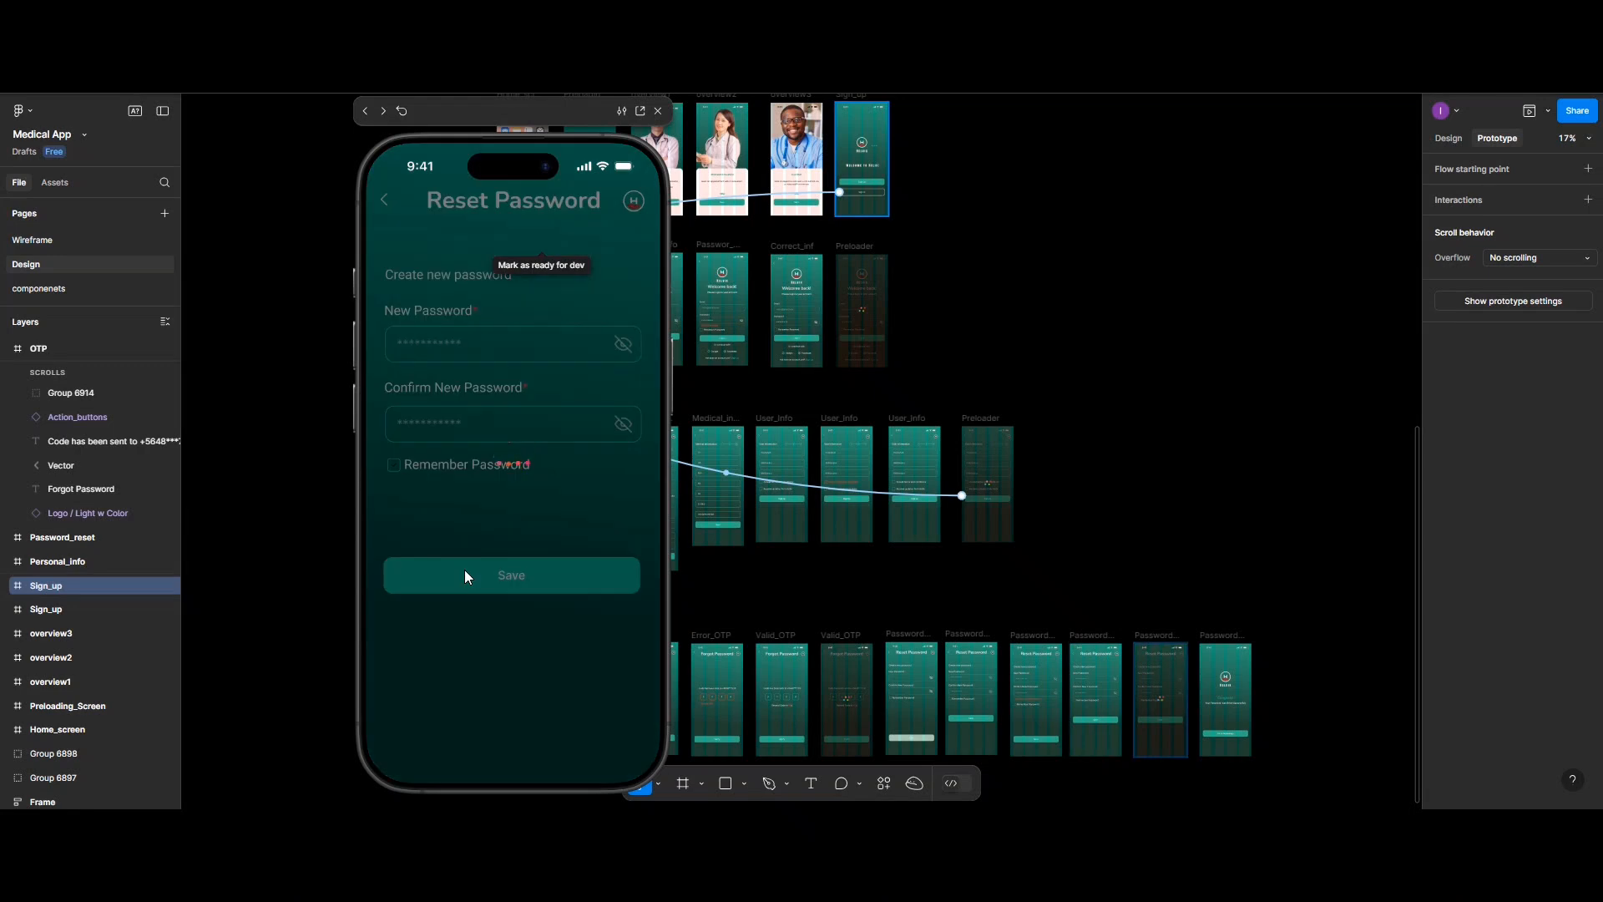